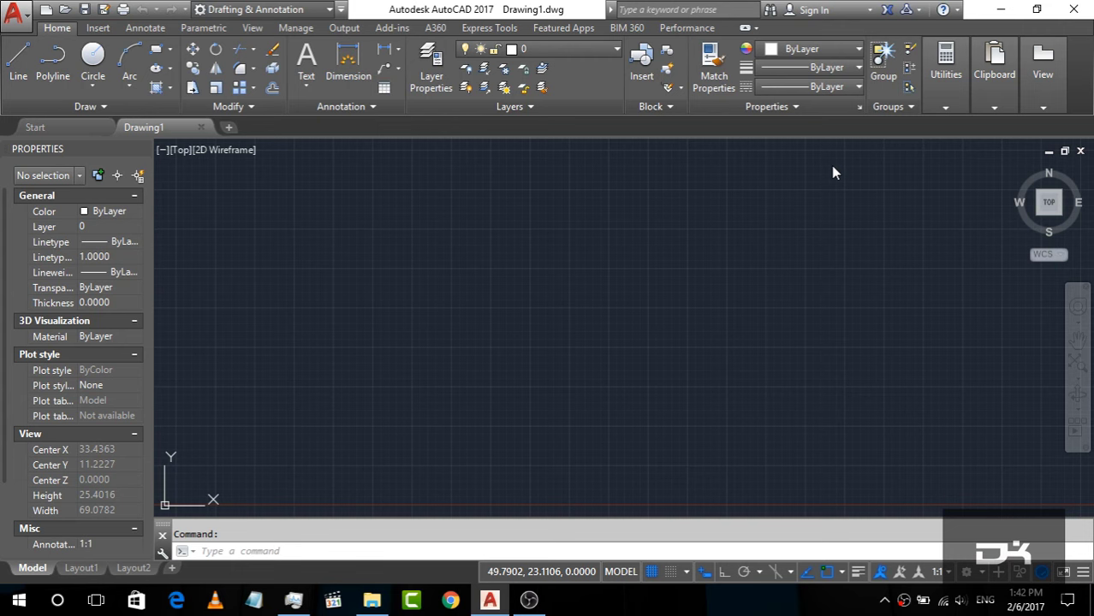
Set drawing units to Decimal with 0.00 precision, Meters insertion scale and clockwise angles.
type("un")
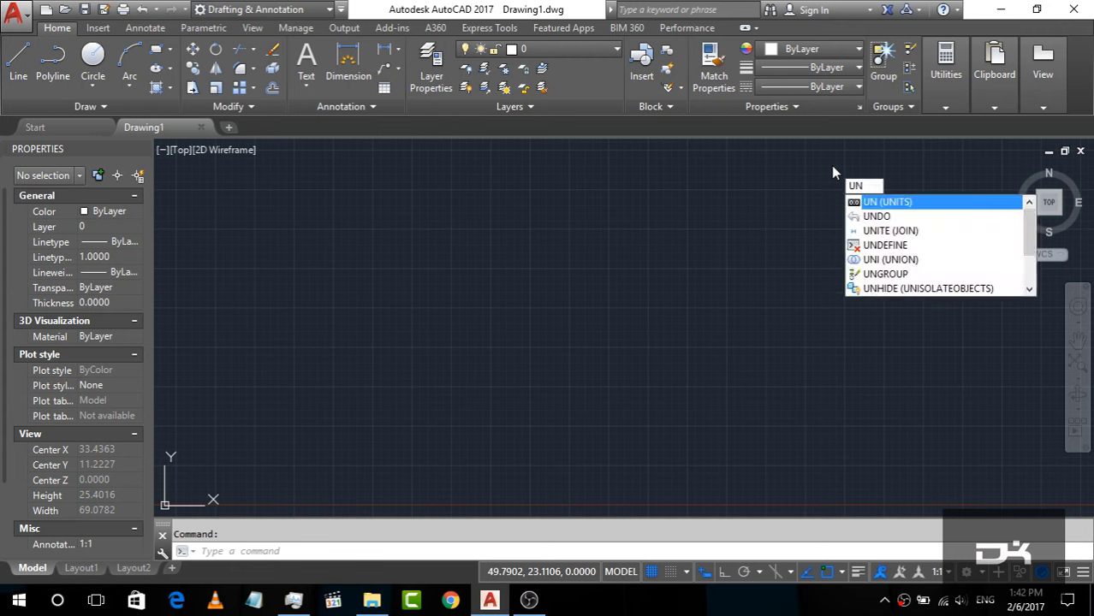
key("Return")
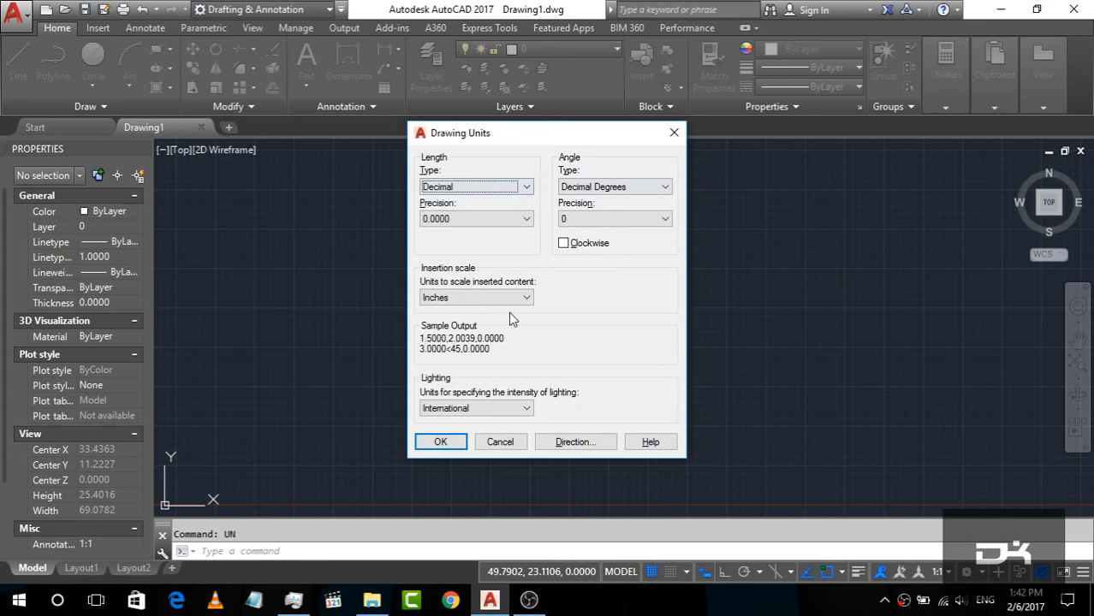
left_click_drag(531, 135, 545, 170)
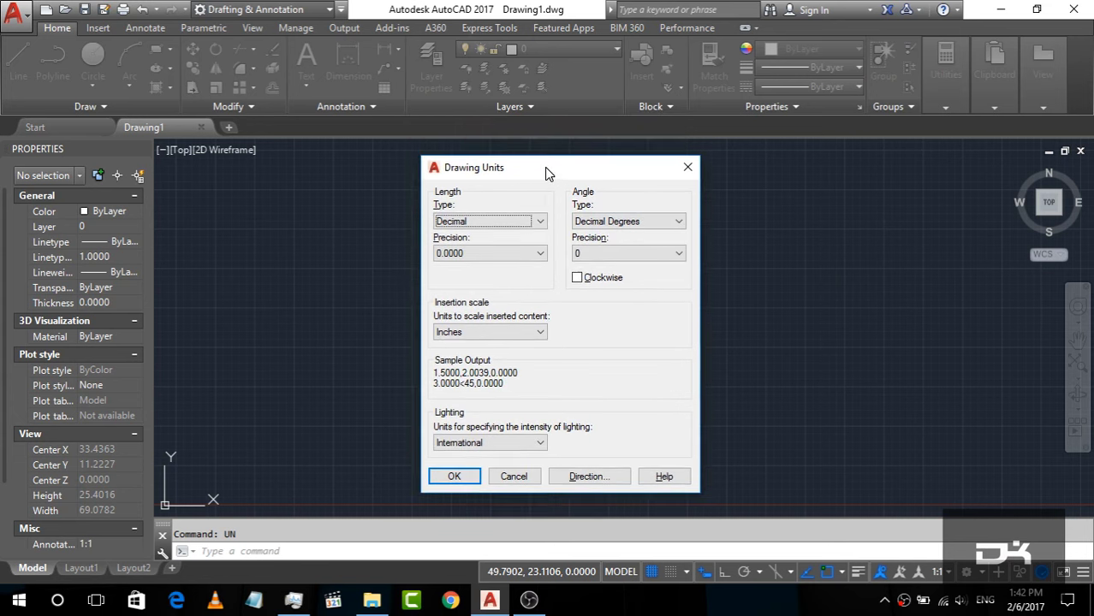
left_click(500, 220)
left_click(524, 248)
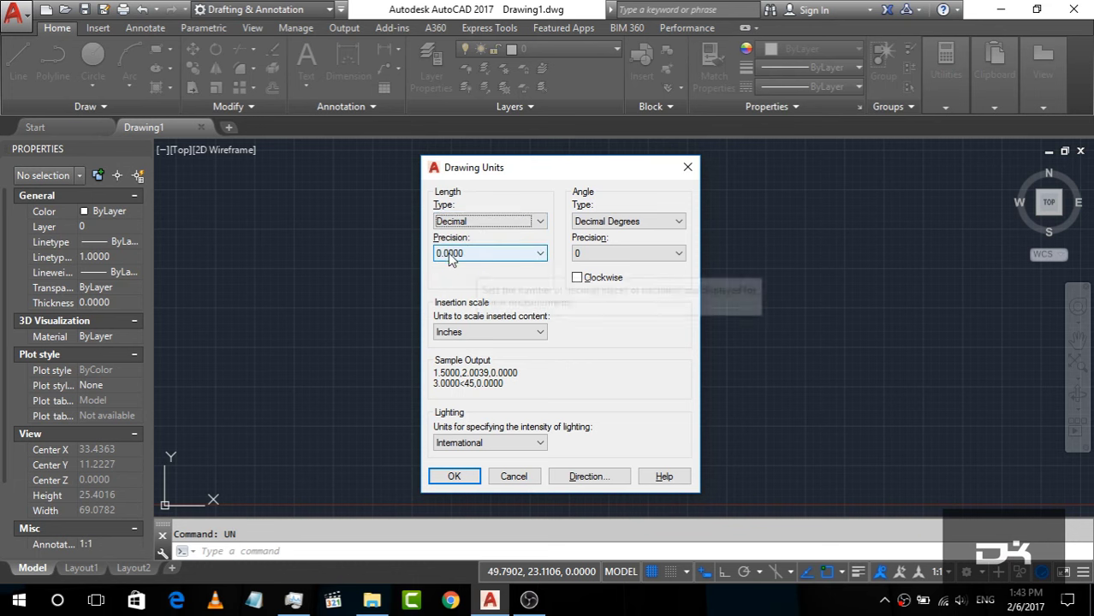
left_click(488, 253)
left_click(491, 290)
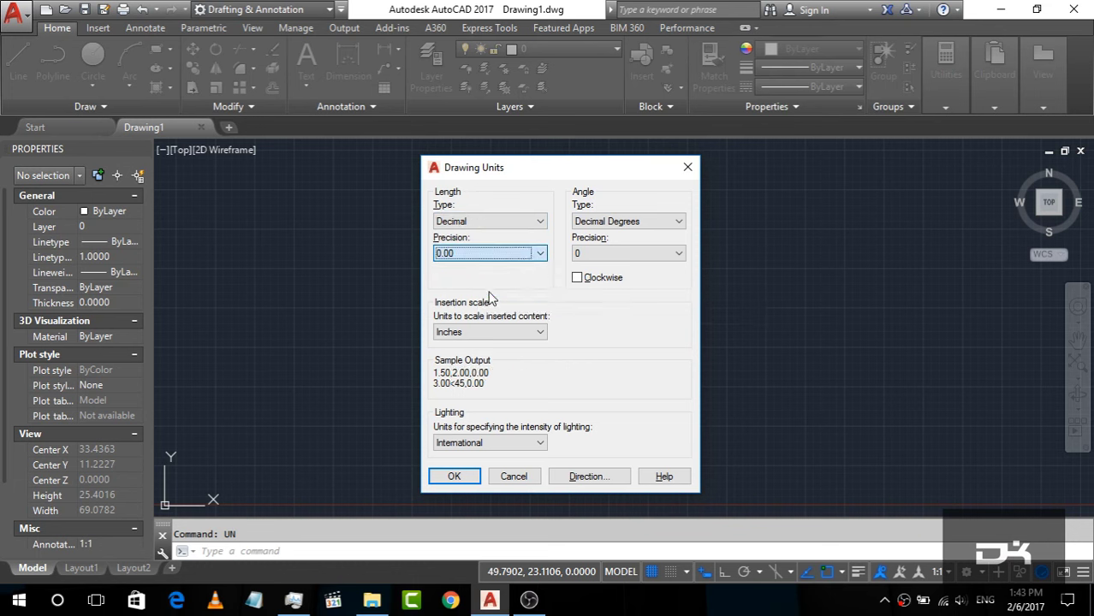
left_click(540, 332)
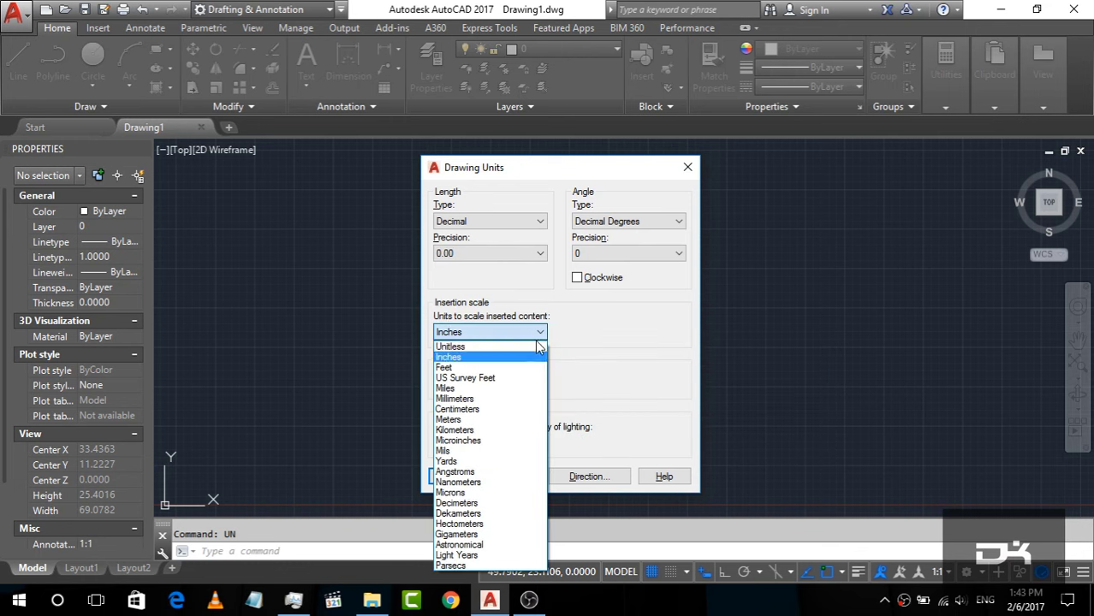
left_click(495, 420)
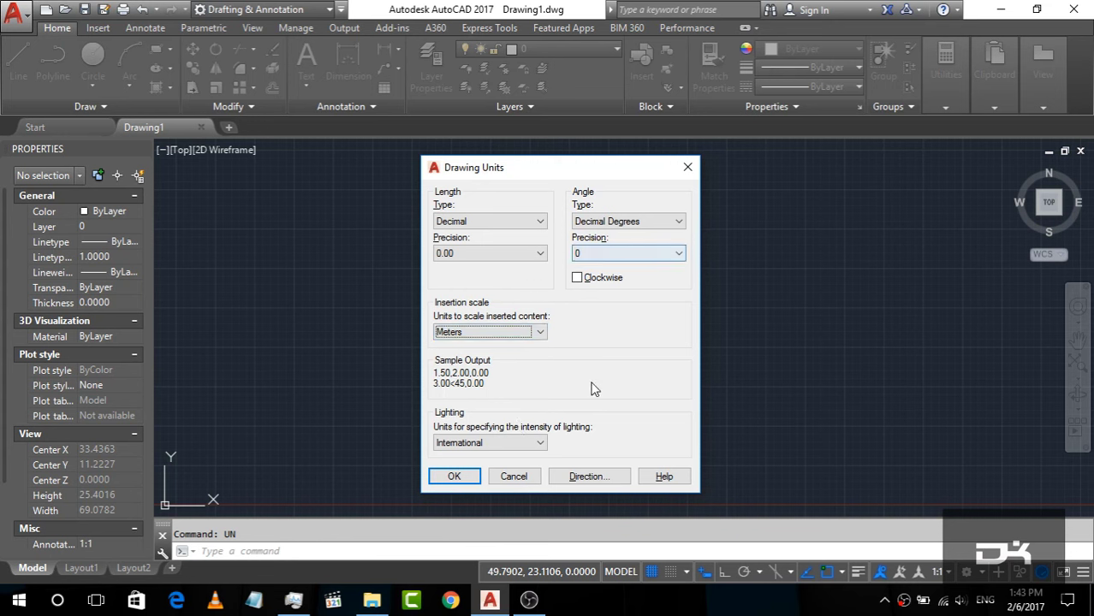
left_click(576, 278)
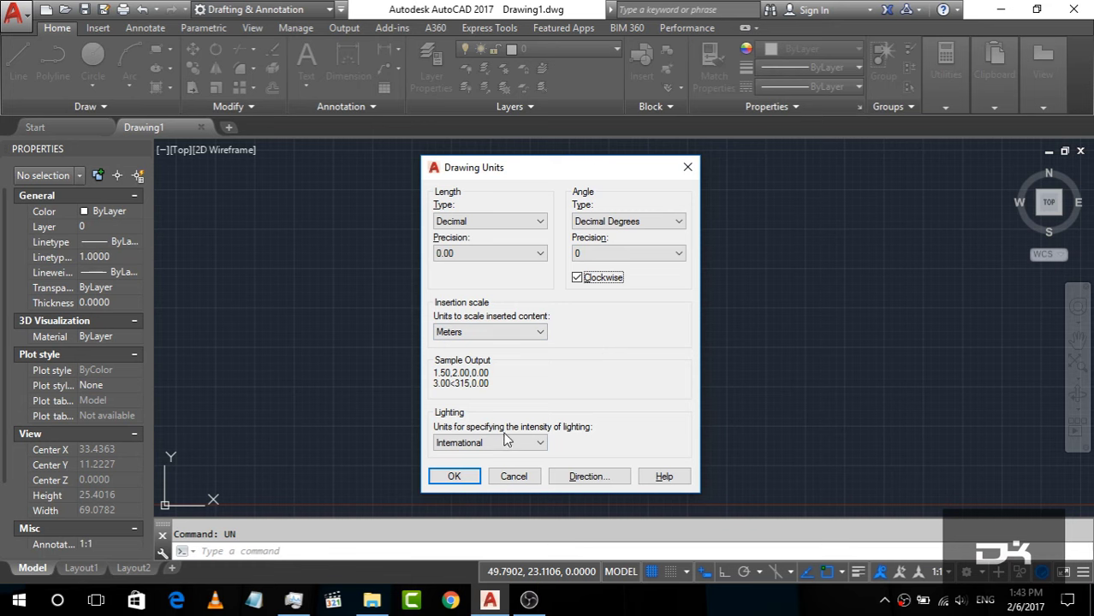
left_click(455, 477)
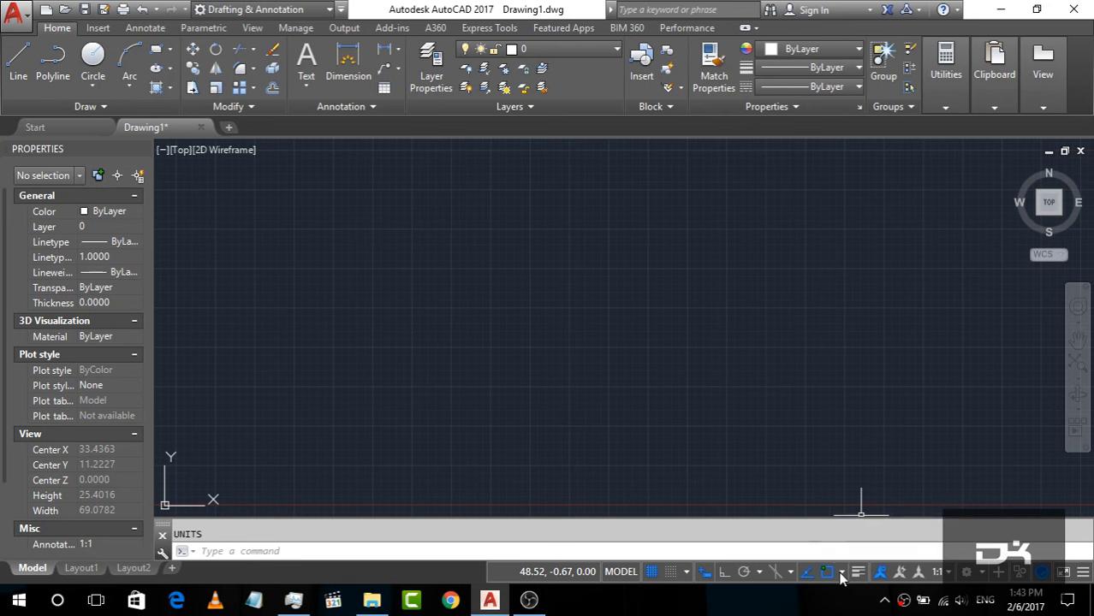
left_click(841, 573)
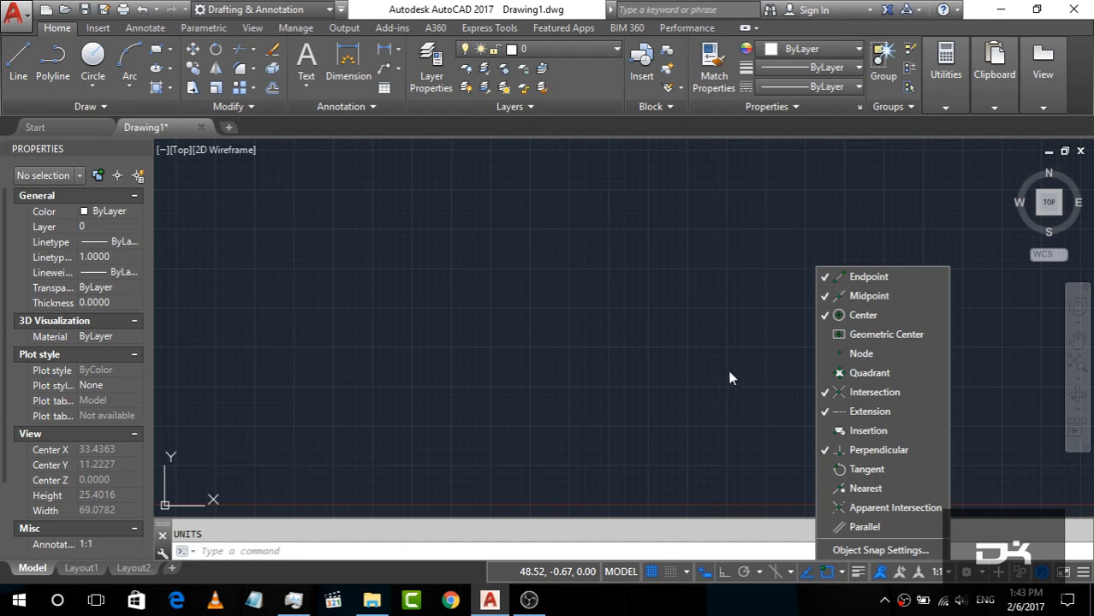
key("Escape")
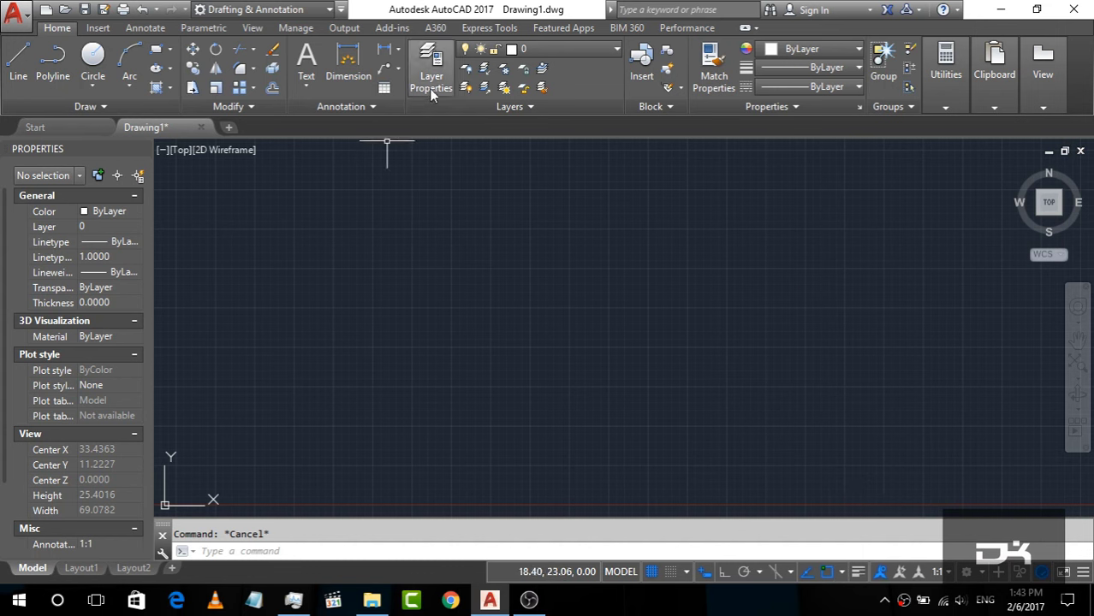
In the Layer Properties Manager, create a new layer named Walls.
left_click(437, 57)
left_click(437, 58)
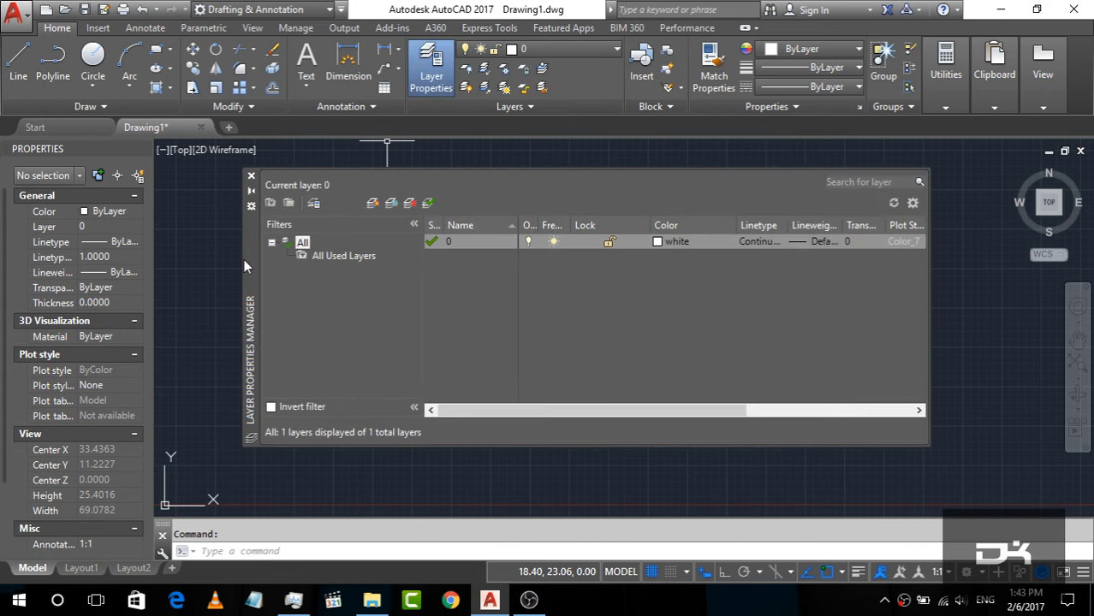
left_click_drag(243, 259, 256, 276)
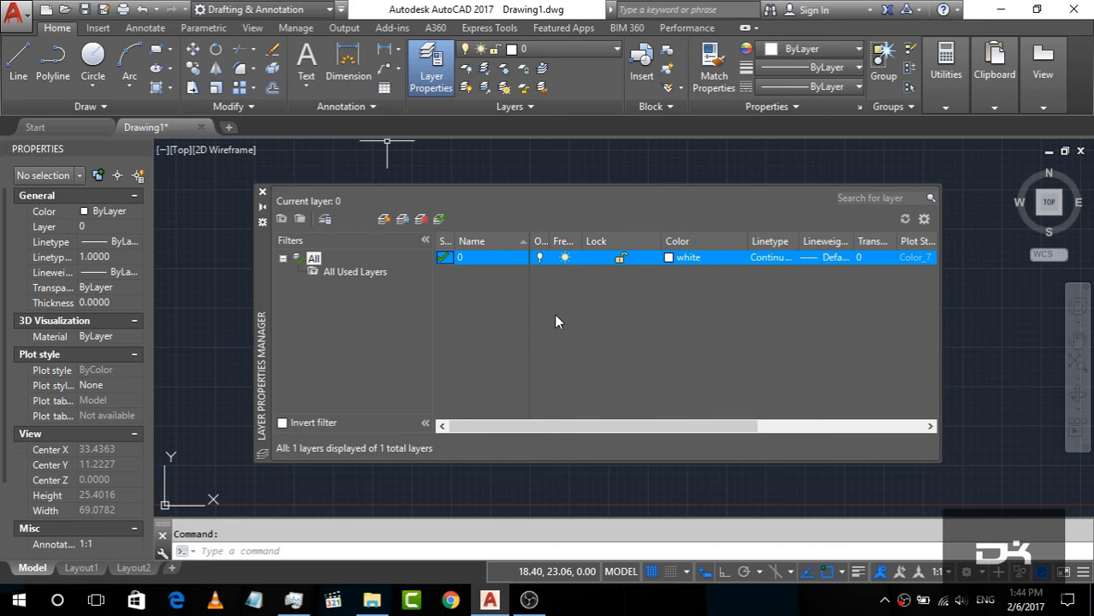
left_click(382, 221)
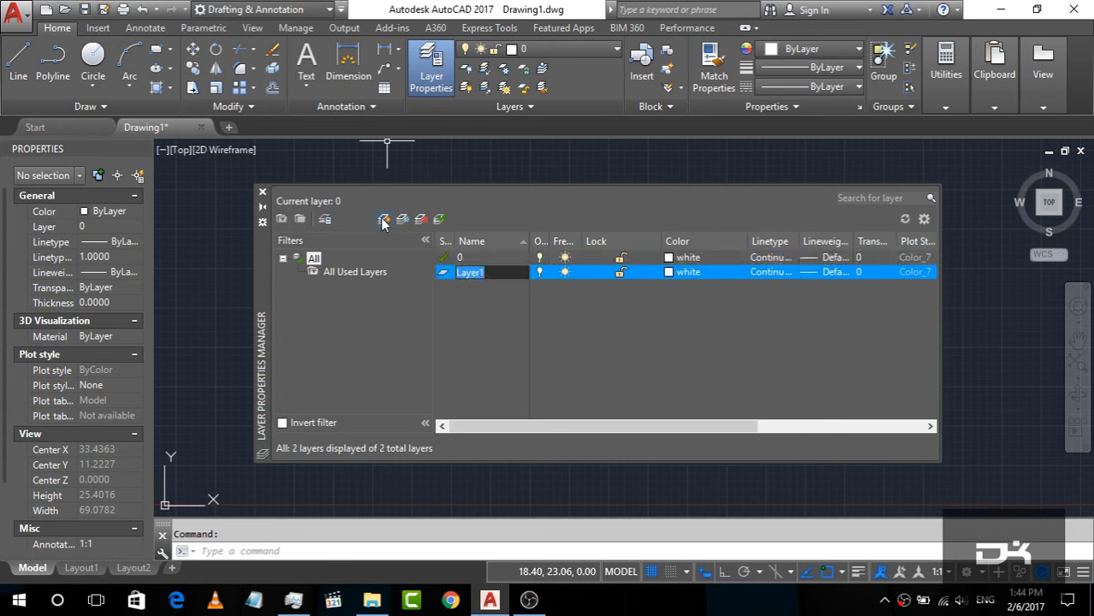
type("W")
type("il")
key("BackSpace")
key("BackSpace")
type("all")
type("s")
key("Return")
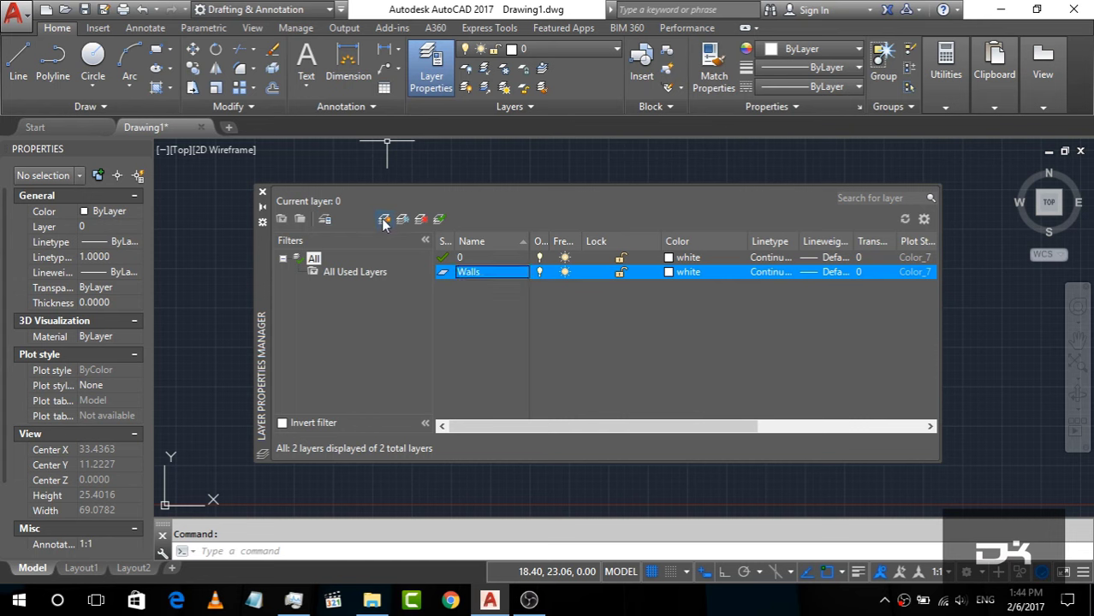
Add the Doors, Windows, Dimentions and Furniture layers.
left_click(384, 219)
type("D")
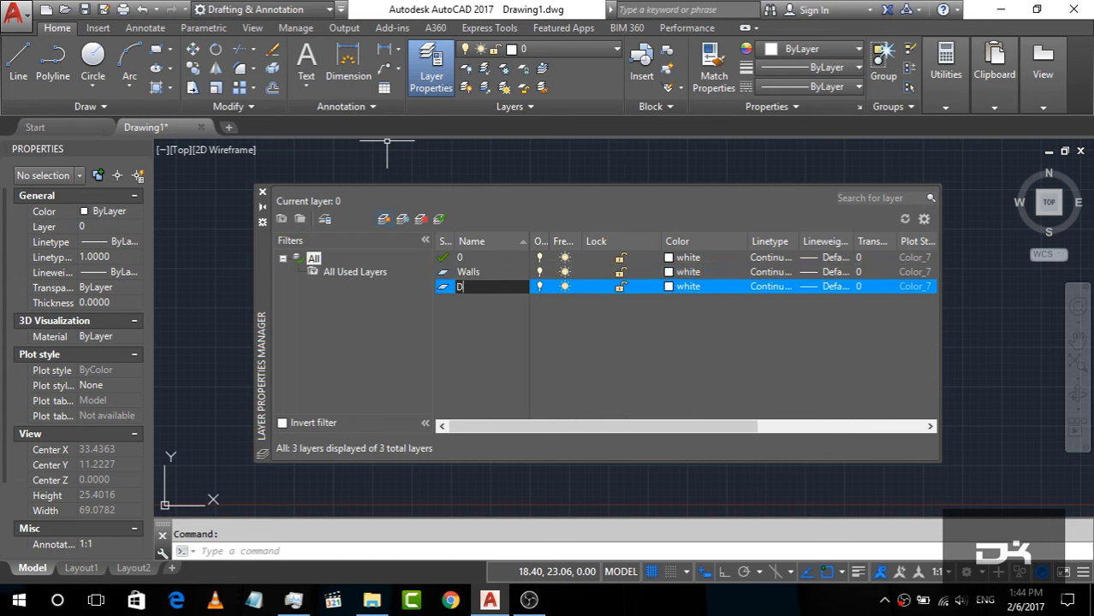
type("oors")
left_click(383, 219)
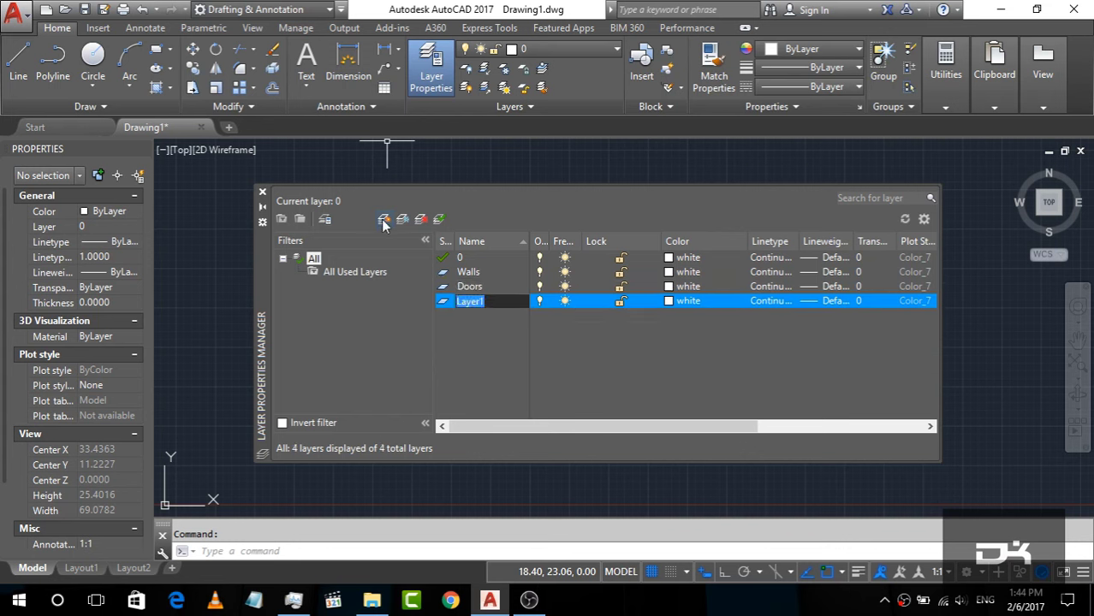
type("Win")
type("dows")
key("Return")
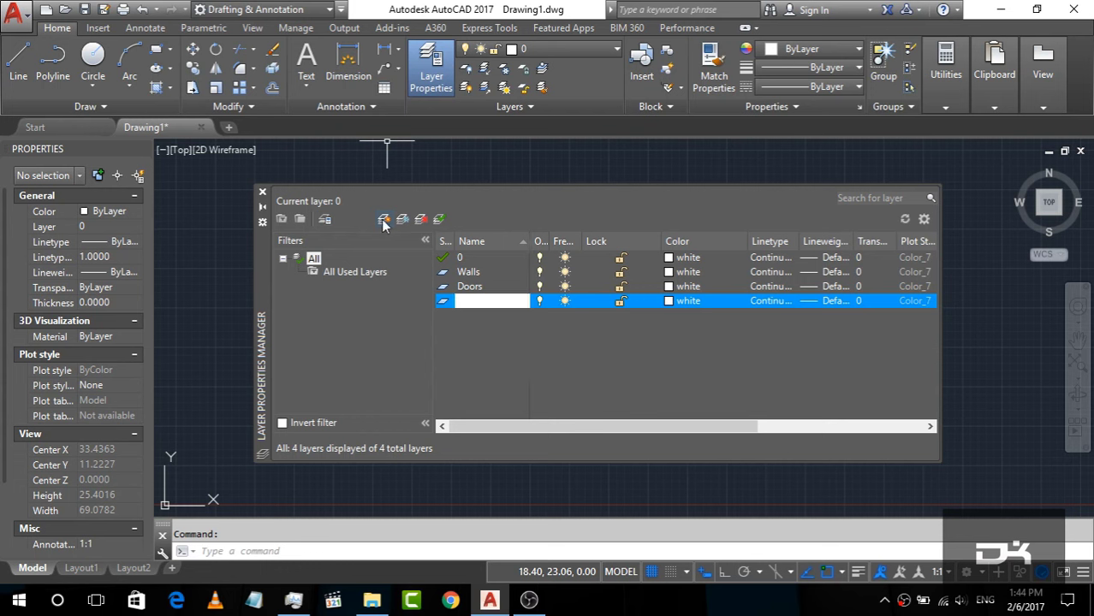
left_click(384, 219)
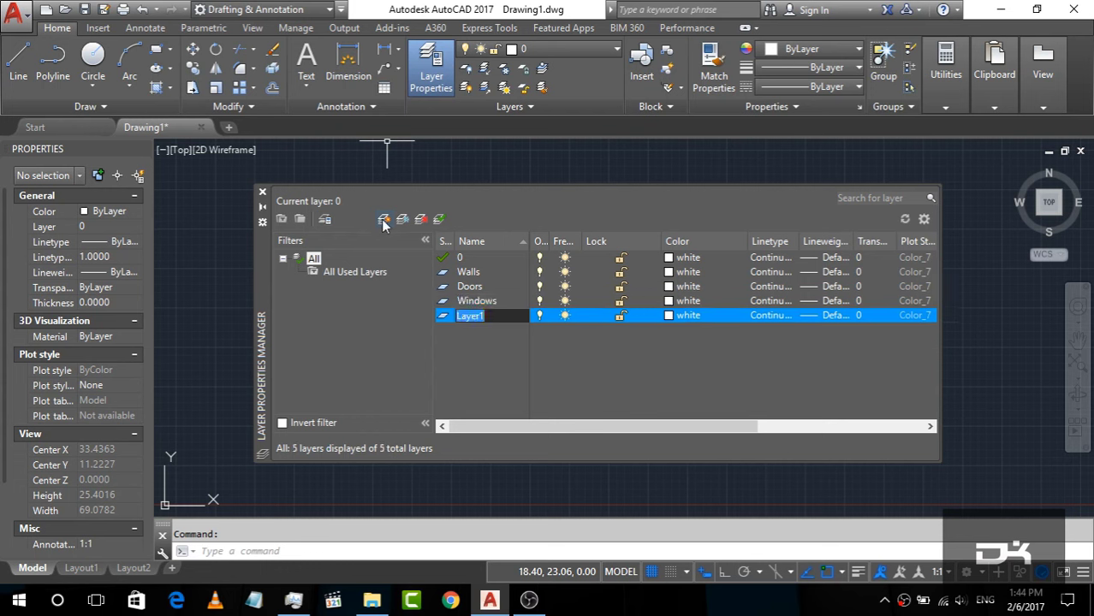
type("Dimen")
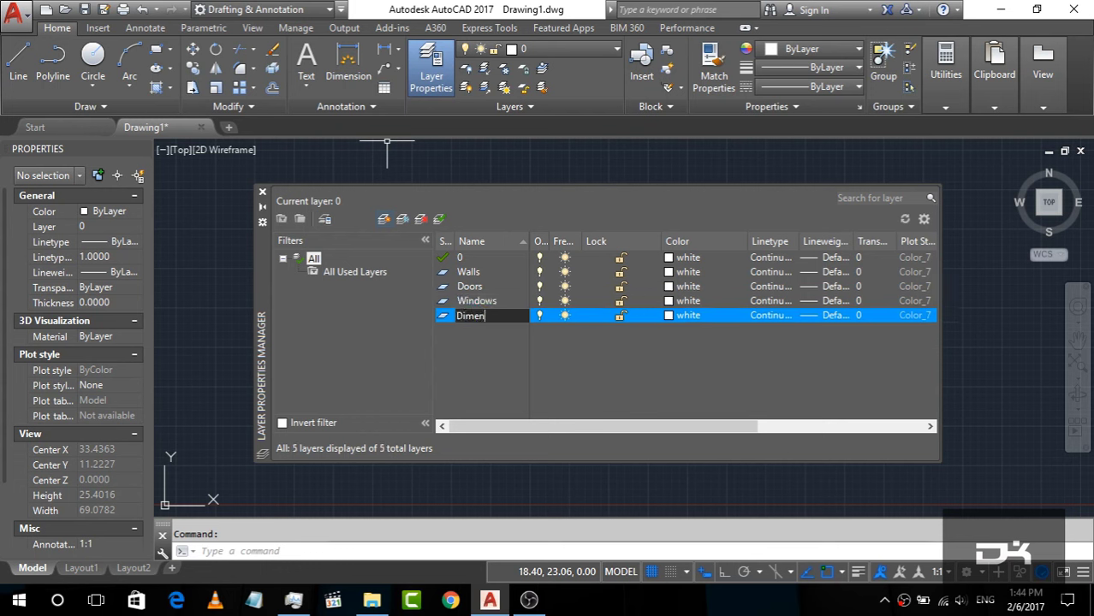
type("tions")
key("Return")
left_click(384, 221)
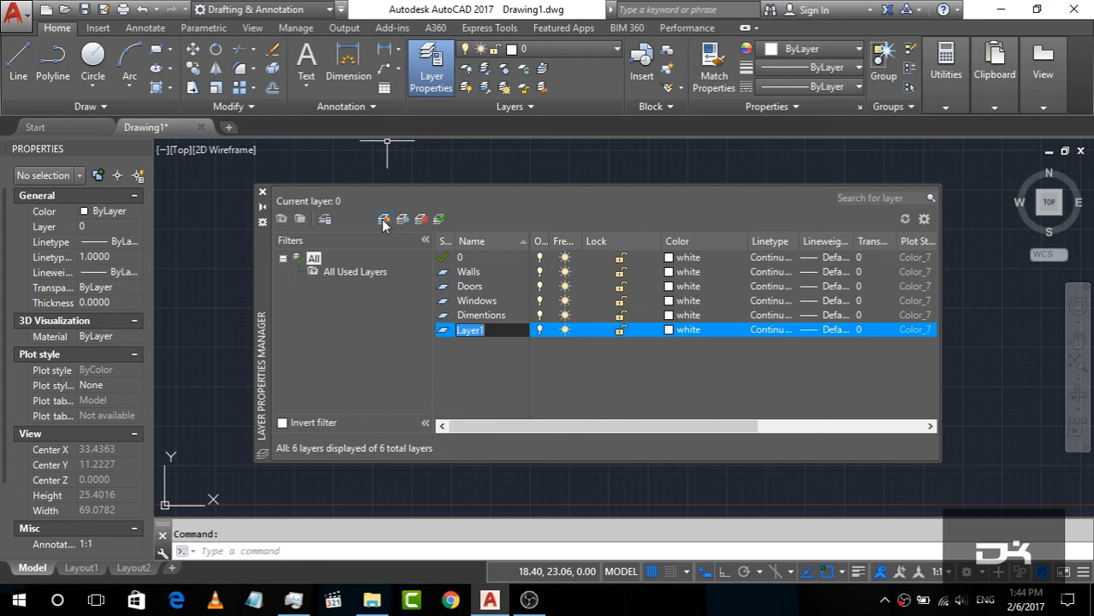
type("Furn")
type("iture")
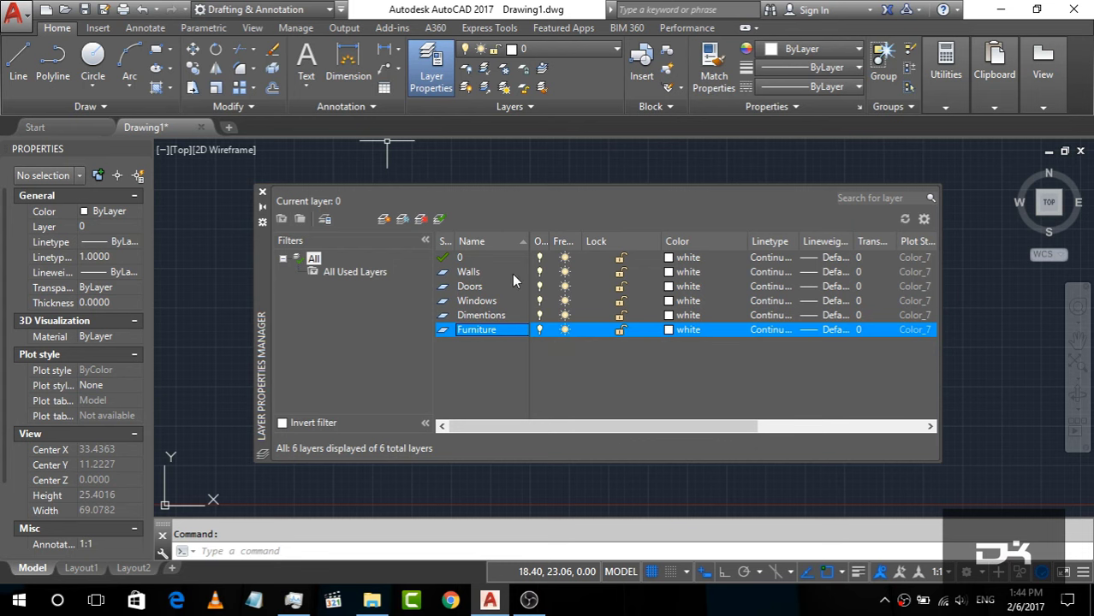
Colour the Doors layer green and the Windows layer blue.
left_click(670, 291)
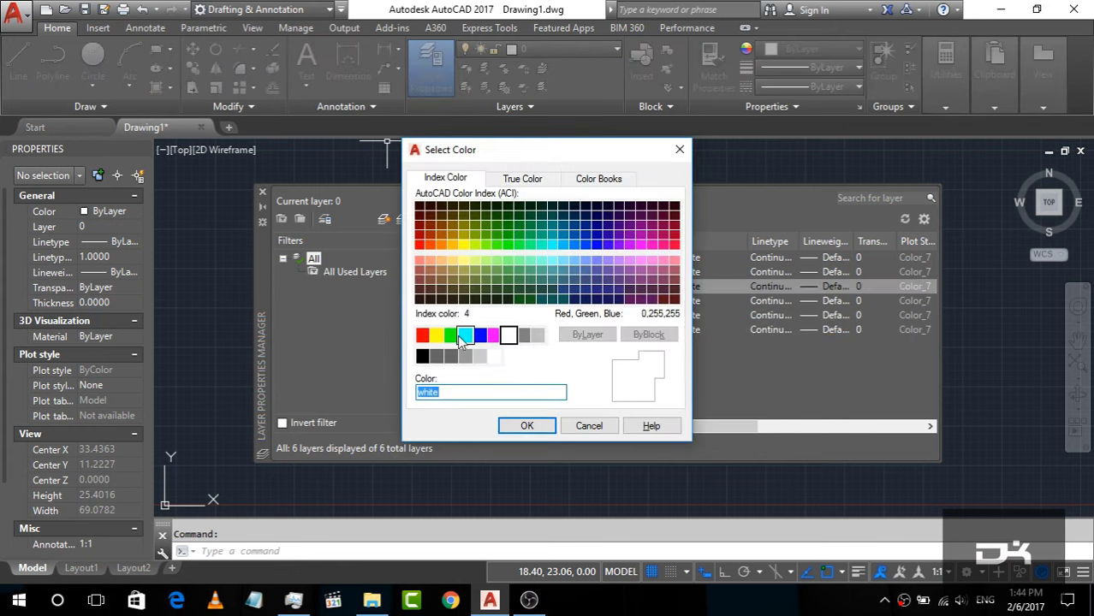
left_click(436, 334)
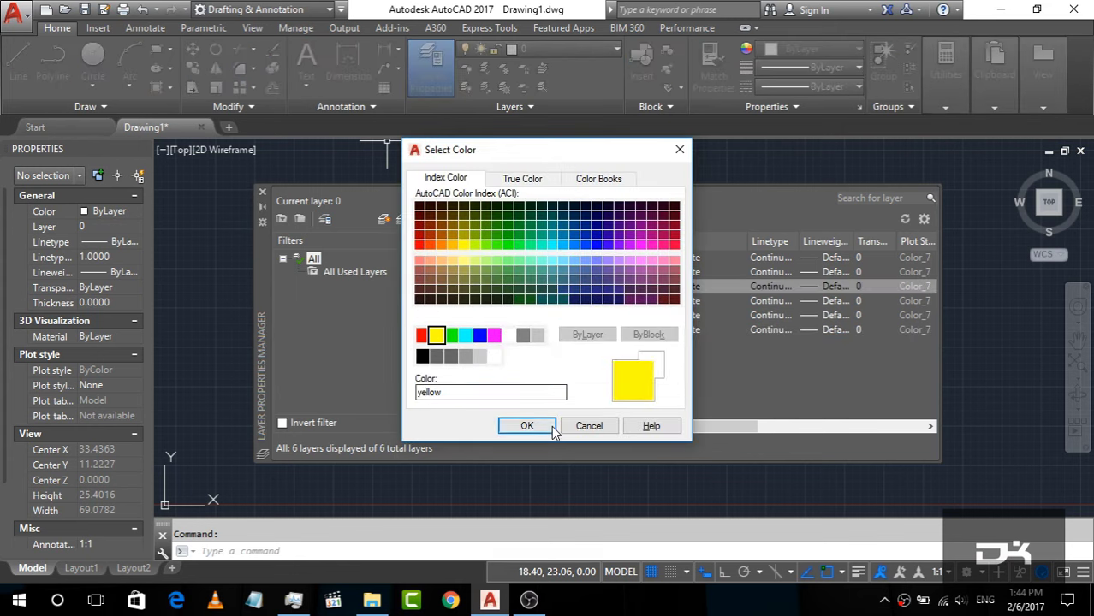
left_click(451, 334)
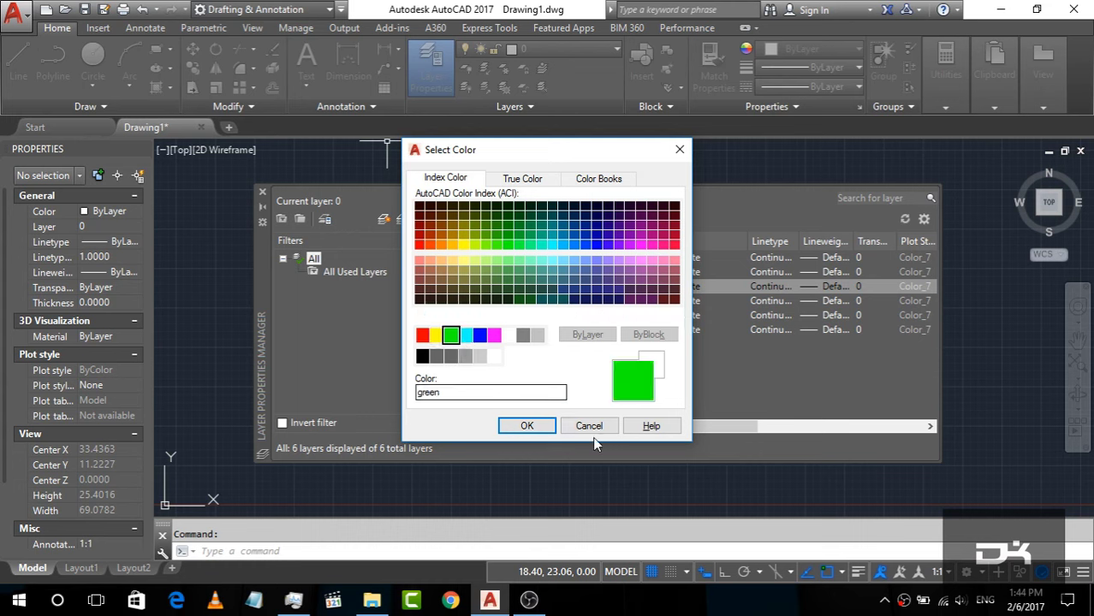
left_click(544, 424)
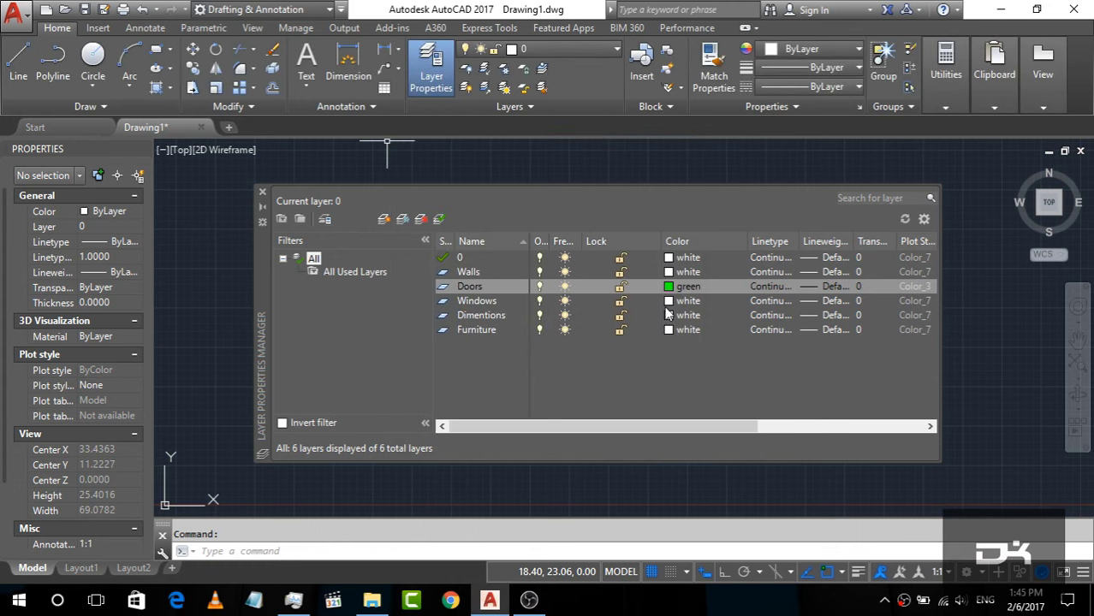
left_click(677, 302)
left_click(479, 335)
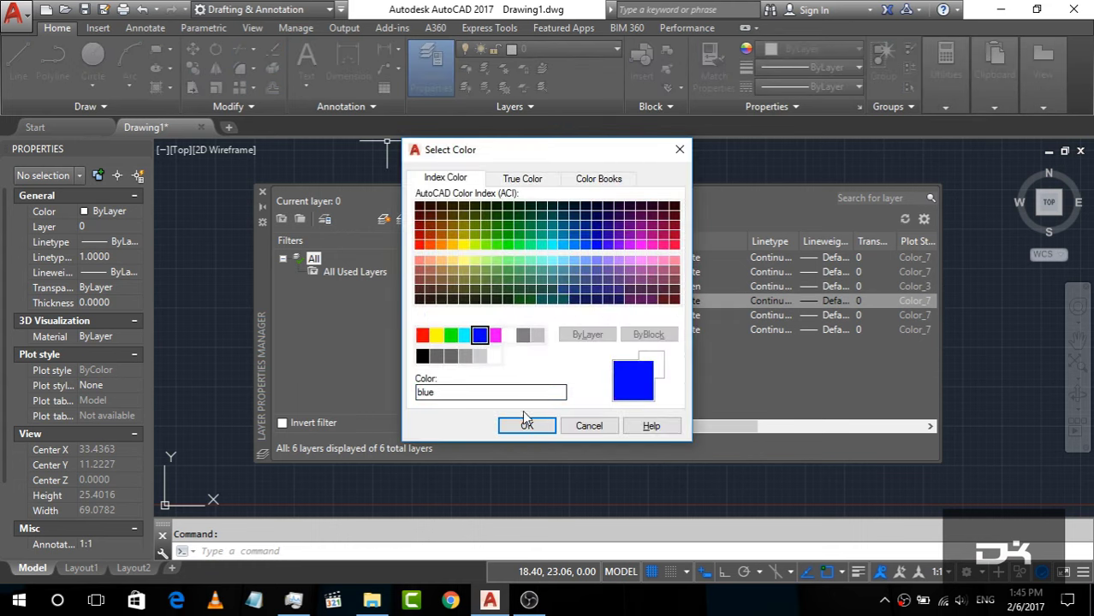
left_click(527, 424)
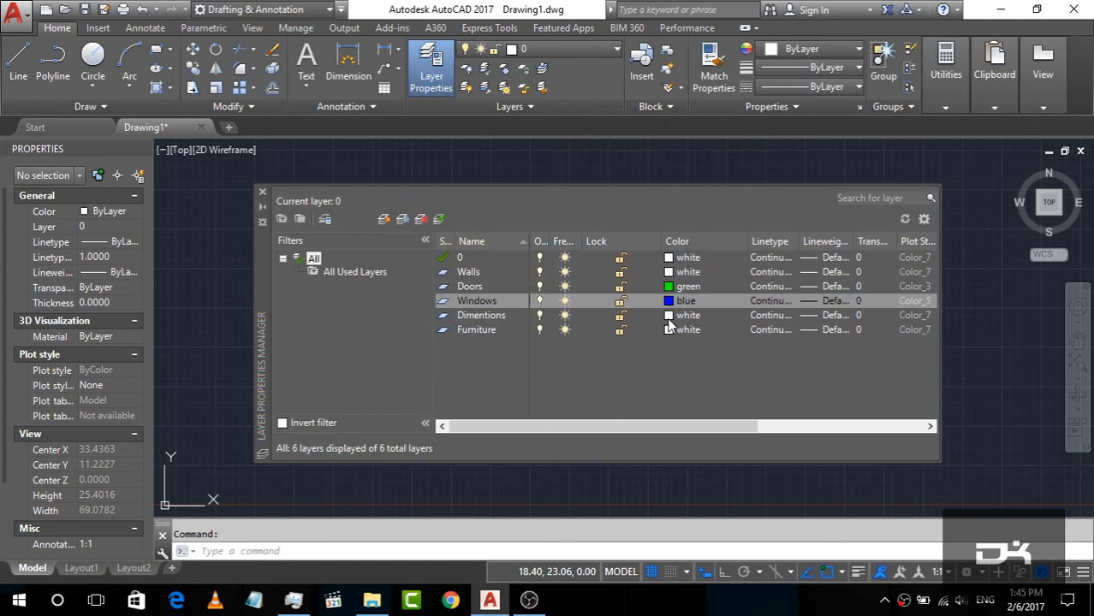
Colour Dimentions red and Furniture yellow, and make Walls the current layer.
left_click(668, 316)
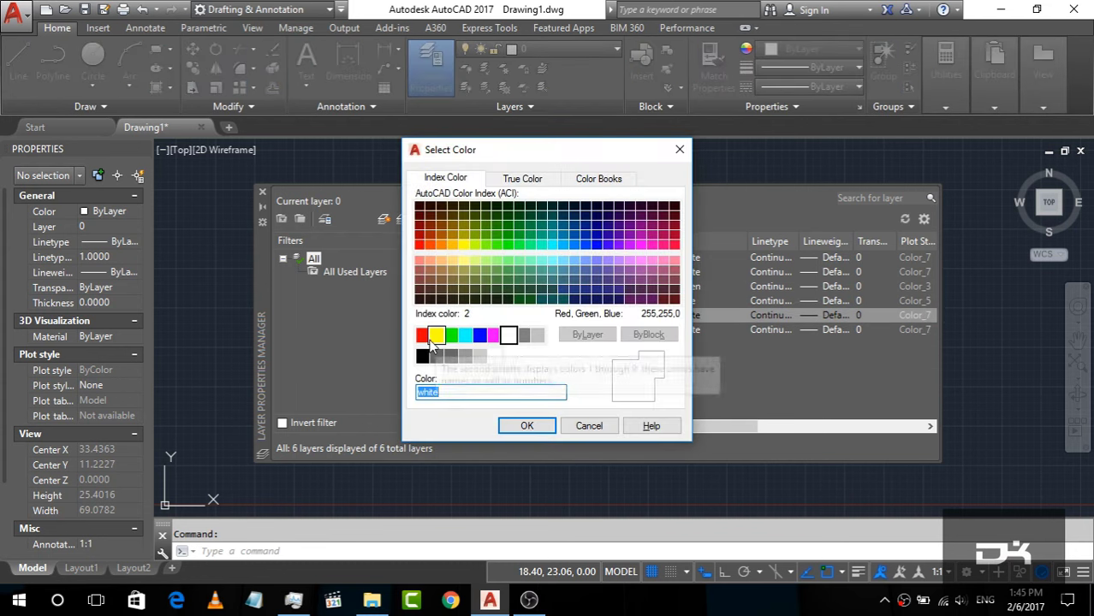
left_click(436, 335)
left_click(422, 335)
left_click(527, 425)
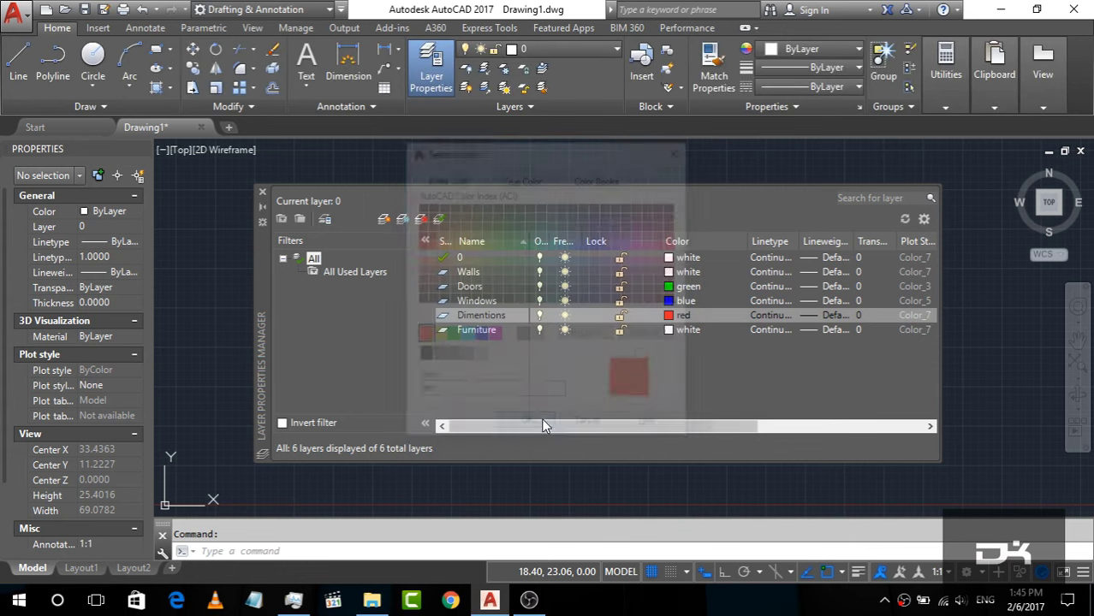
left_click(669, 332)
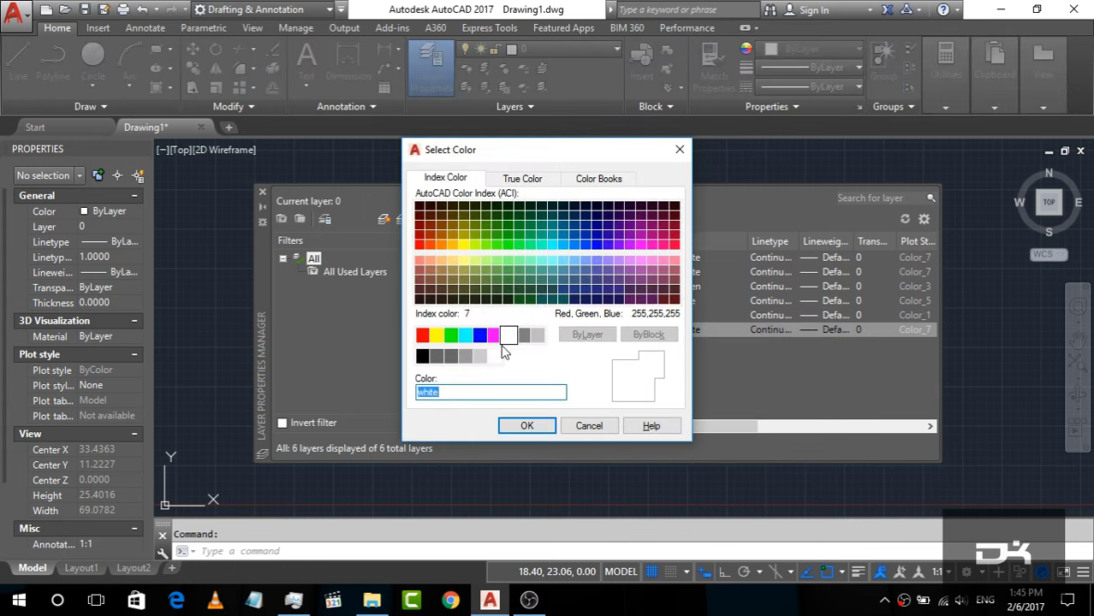
left_click(436, 335)
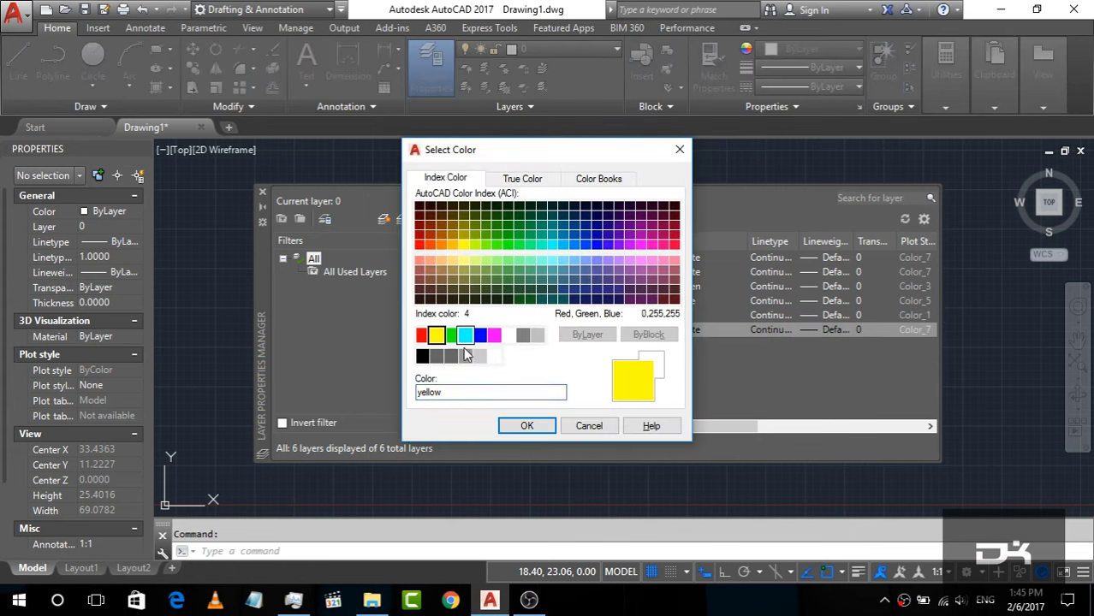
left_click(526, 425)
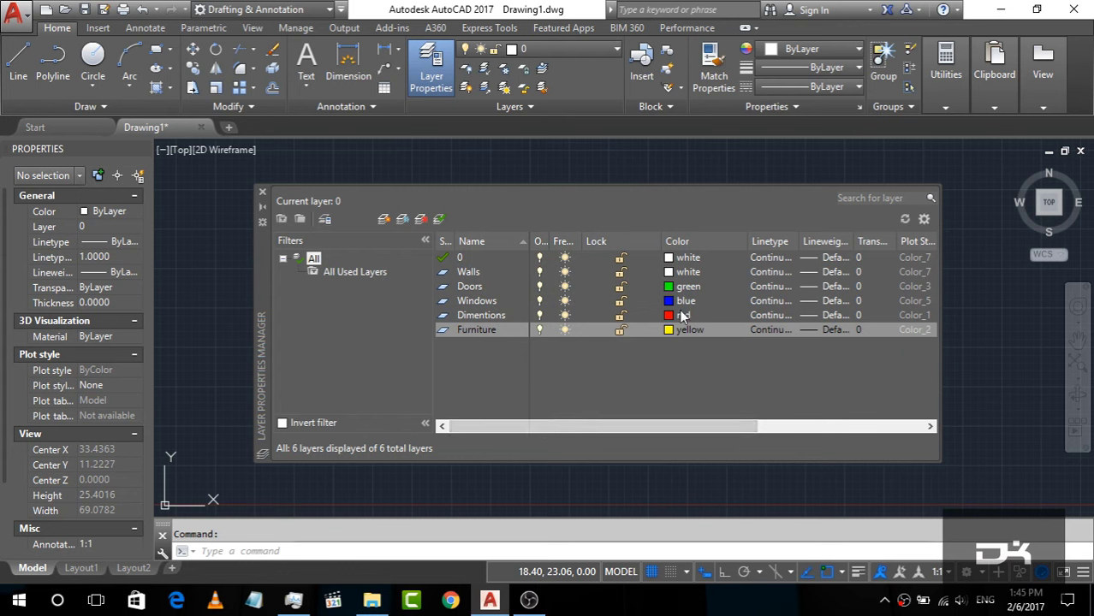
left_click(467, 274)
double_click(486, 274)
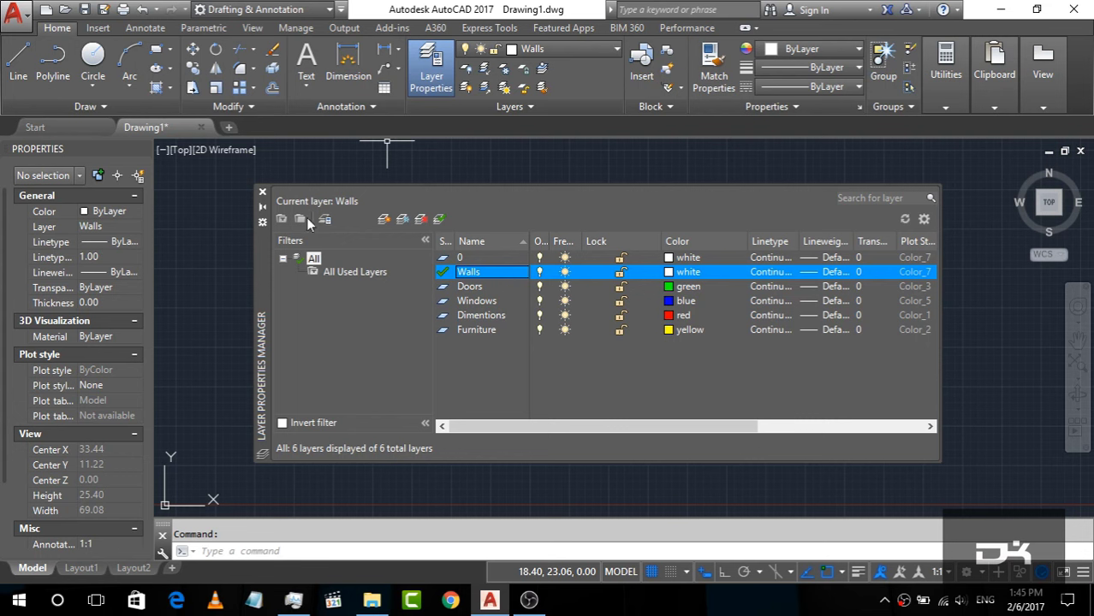
With the layer manager closed, draw a 5.8 by 4.3 rectangle using the Dimensions option.
left_click(262, 196)
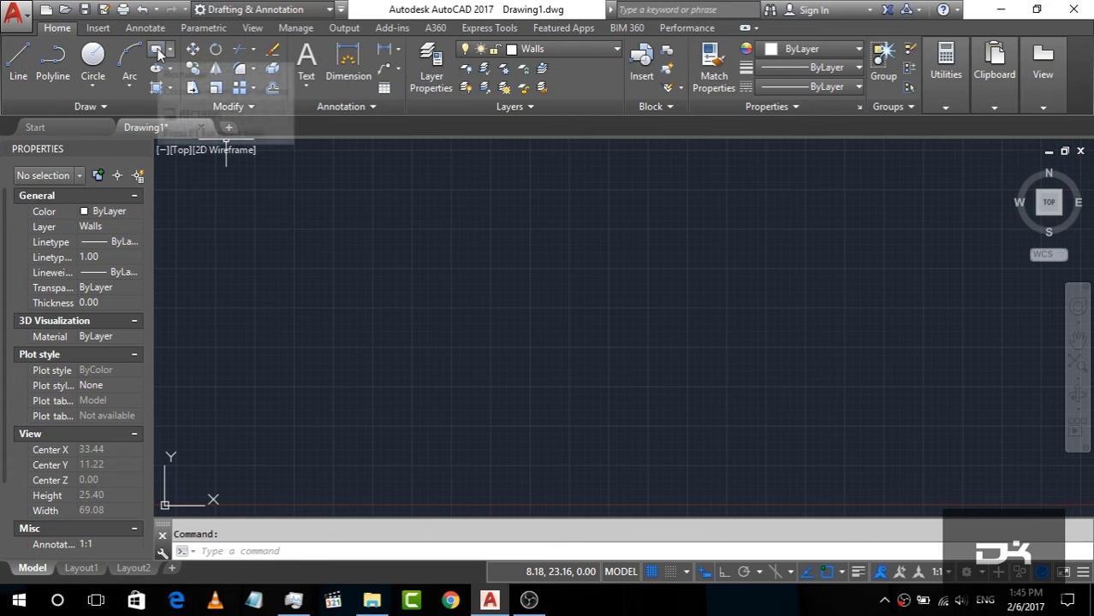
left_click(156, 53)
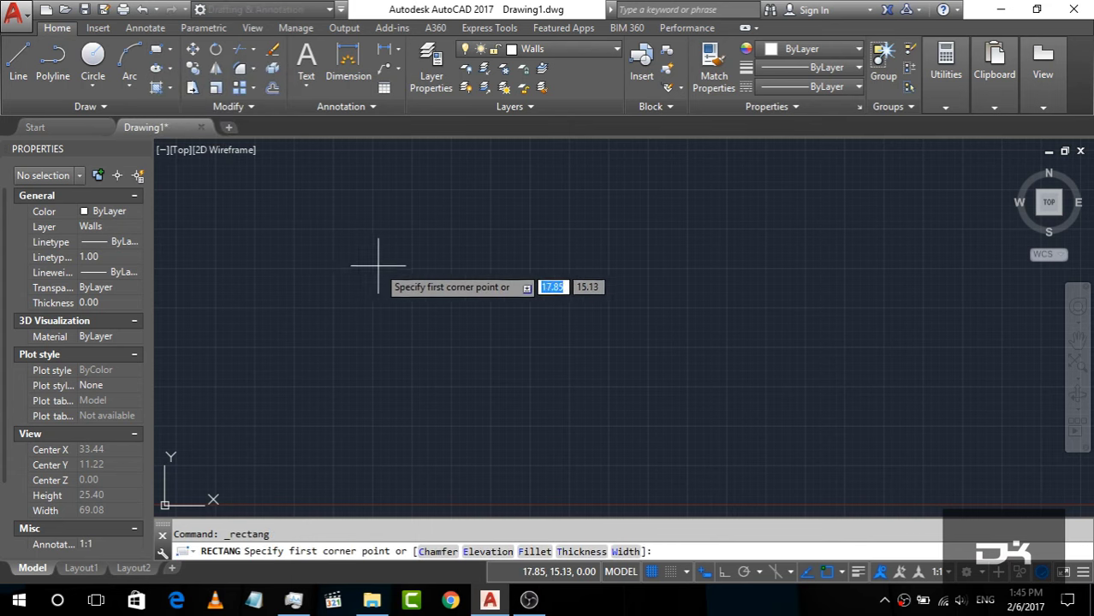
left_click(333, 267)
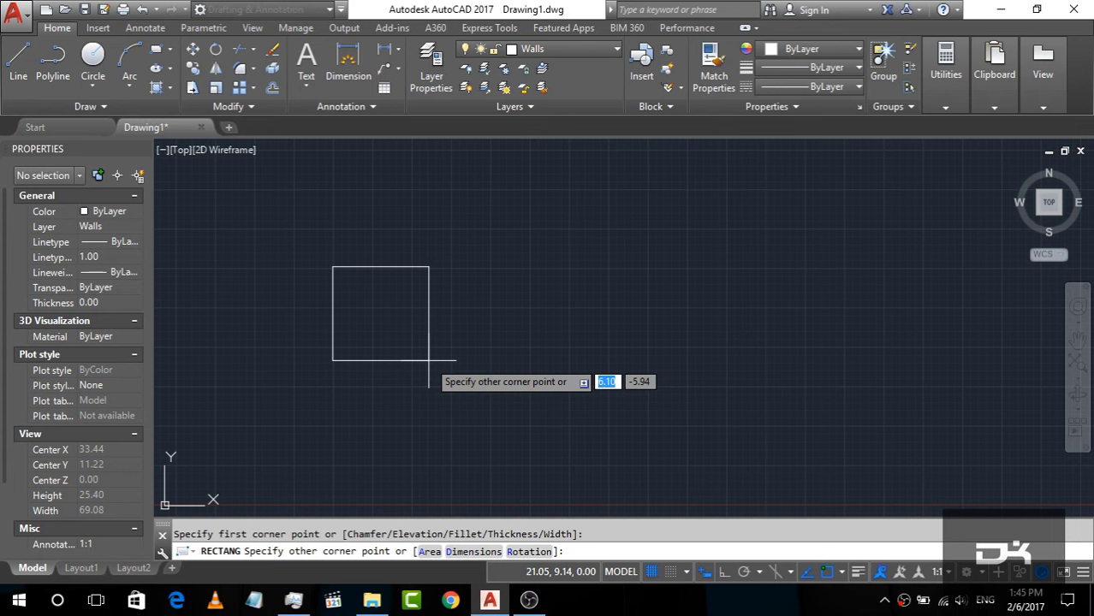
type("d")
key("Return")
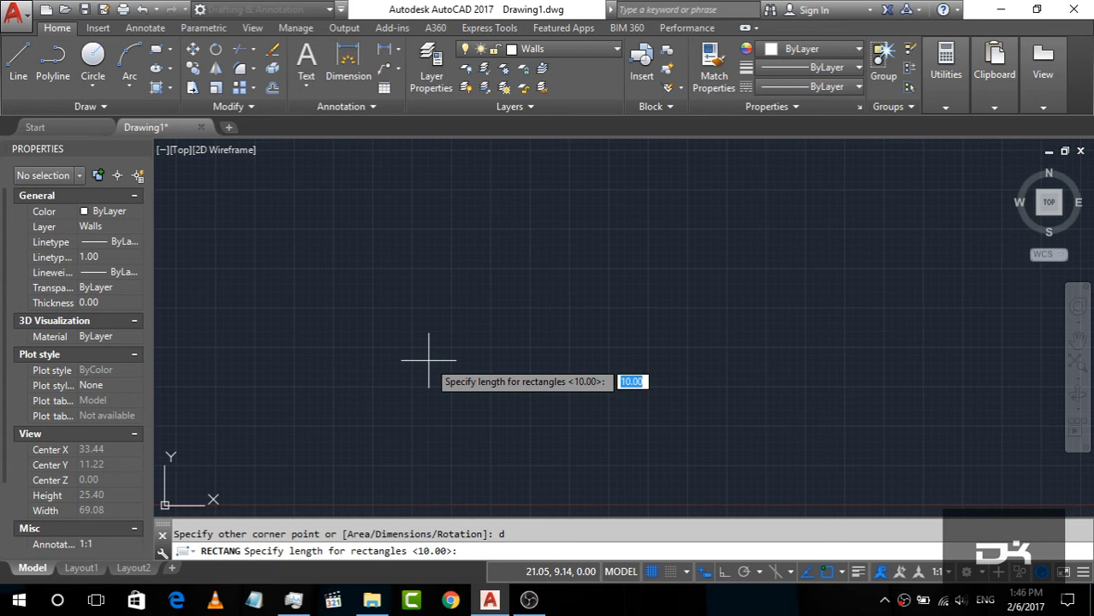
type("5.8")
key("Return")
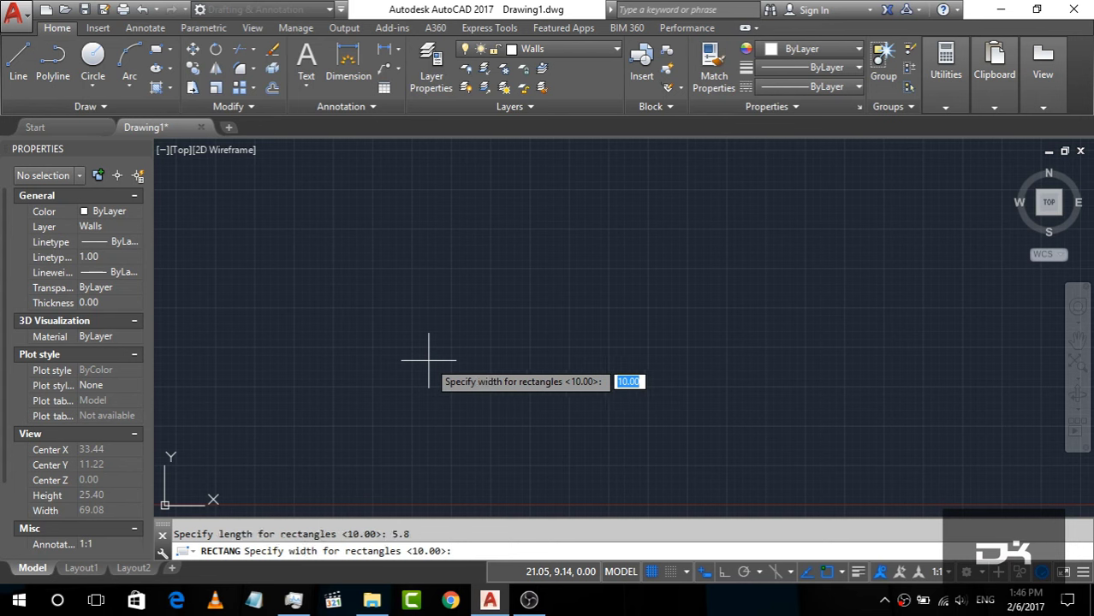
type("4.3")
key("Return")
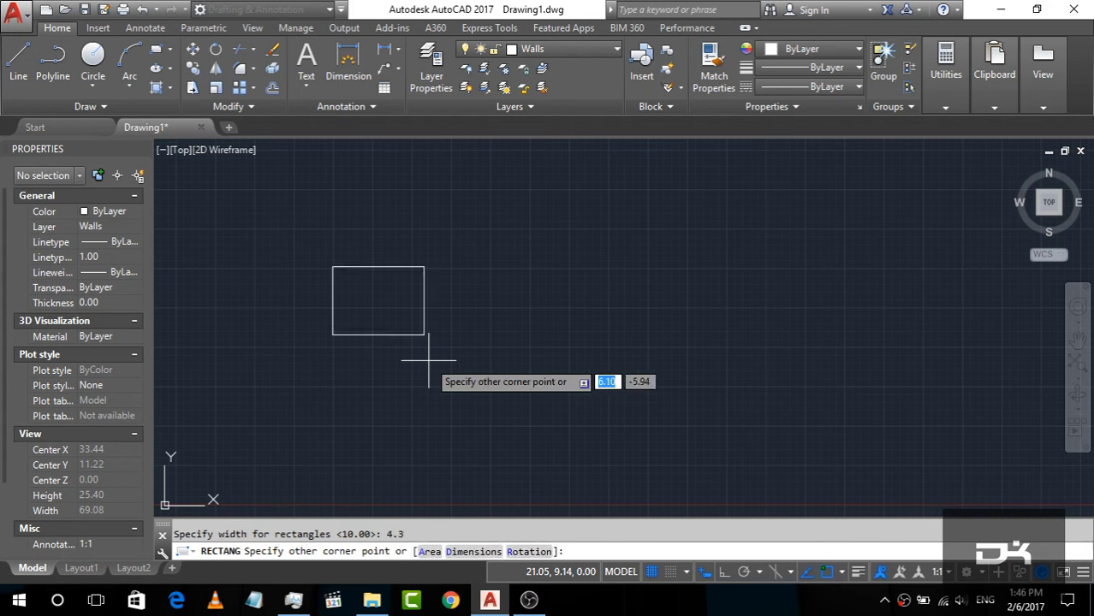
scroll(577, 403, "down", 2)
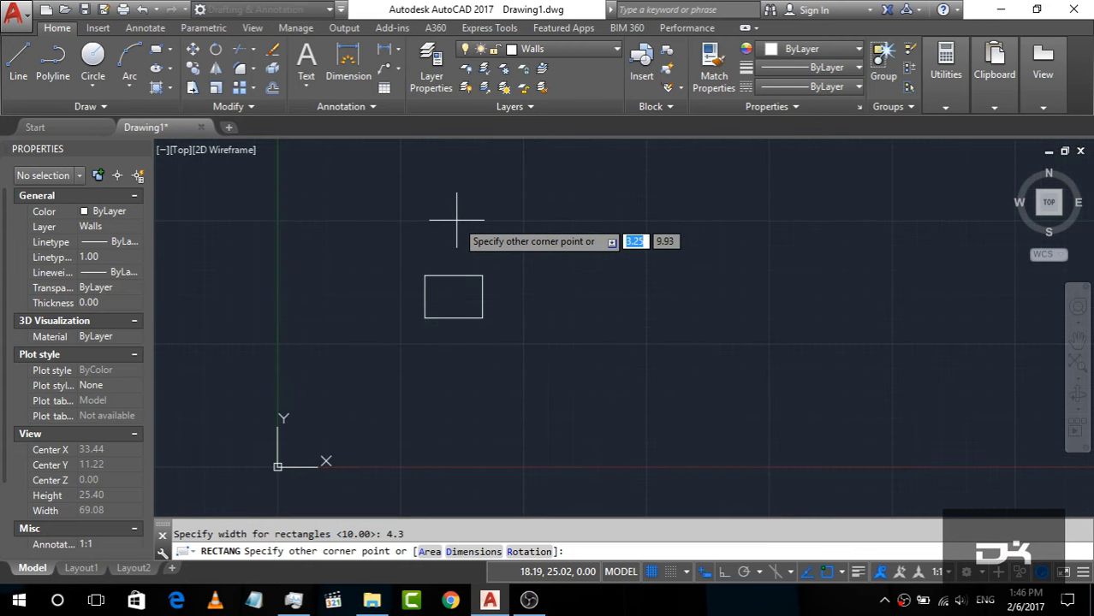
left_click(503, 379)
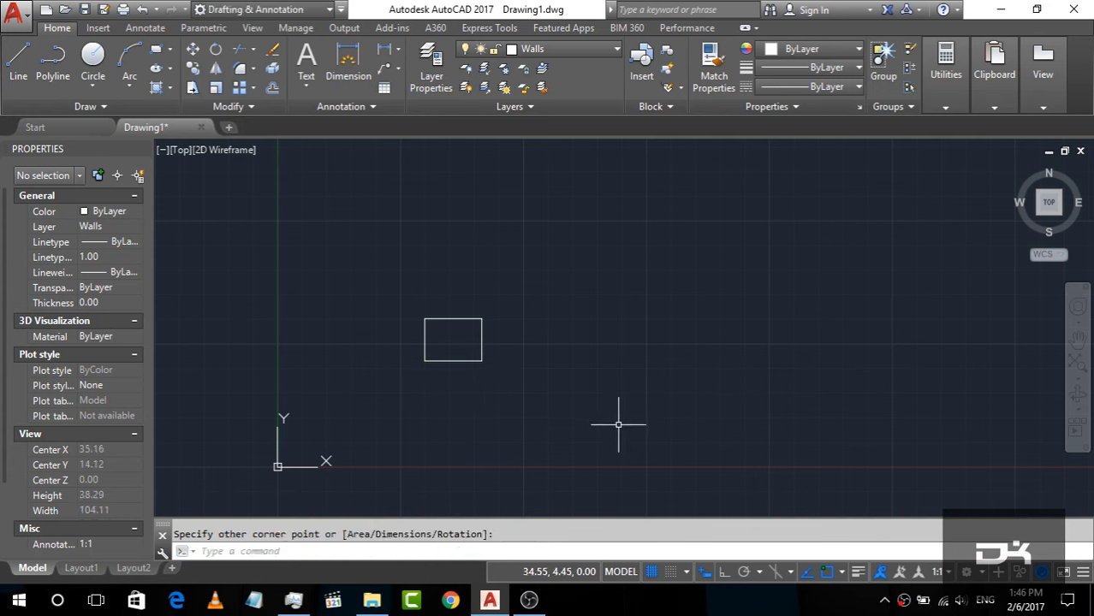
Turn off the grid and draw a 3.7 by 2 rectangle.
left_click(655, 573)
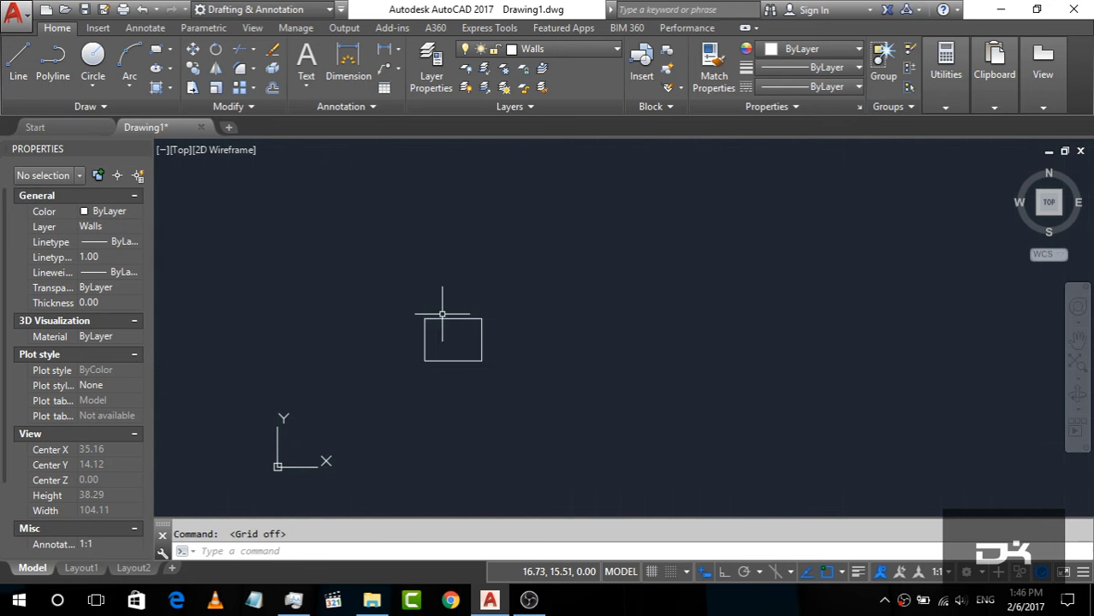
scroll(443, 313, "up", 4)
scroll(443, 314, "up", 2)
scroll(402, 368, "down", 2)
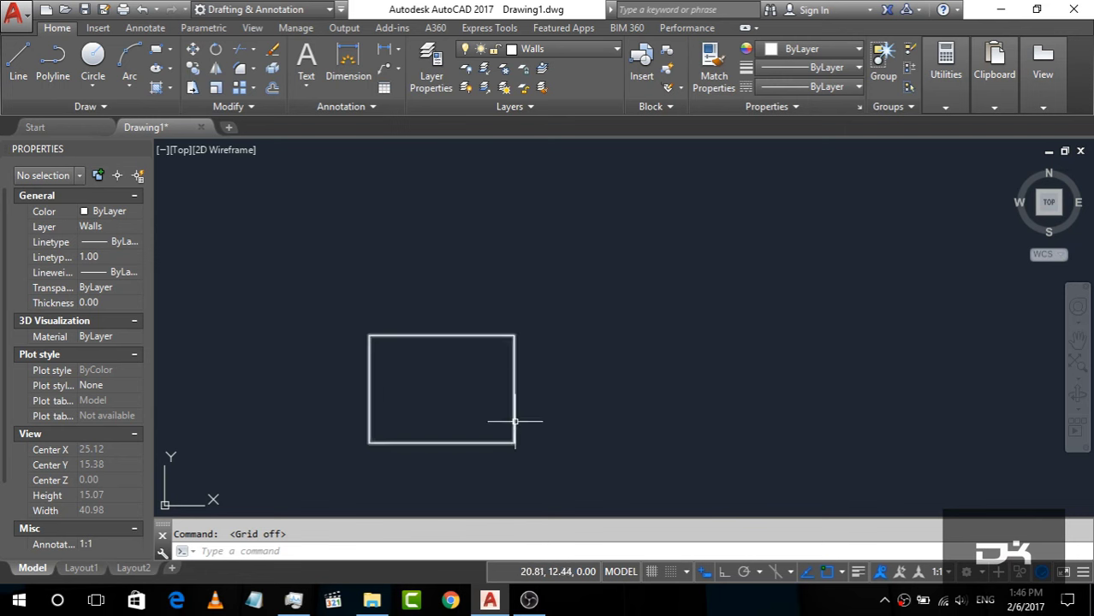
scroll(451, 374, "down", 1)
scroll(456, 332, "up", 1)
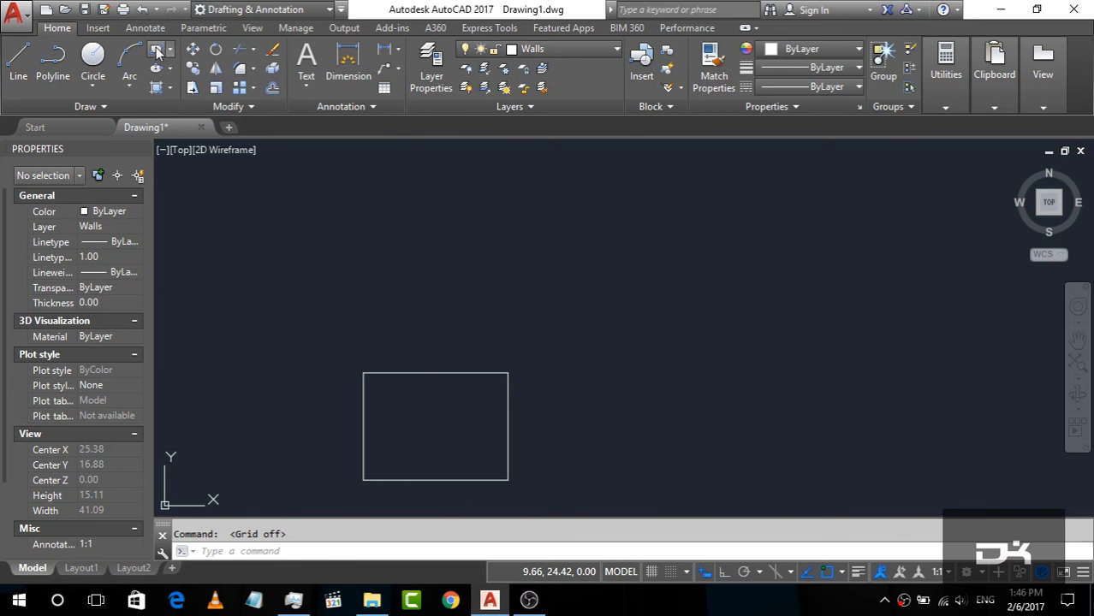
left_click(155, 50)
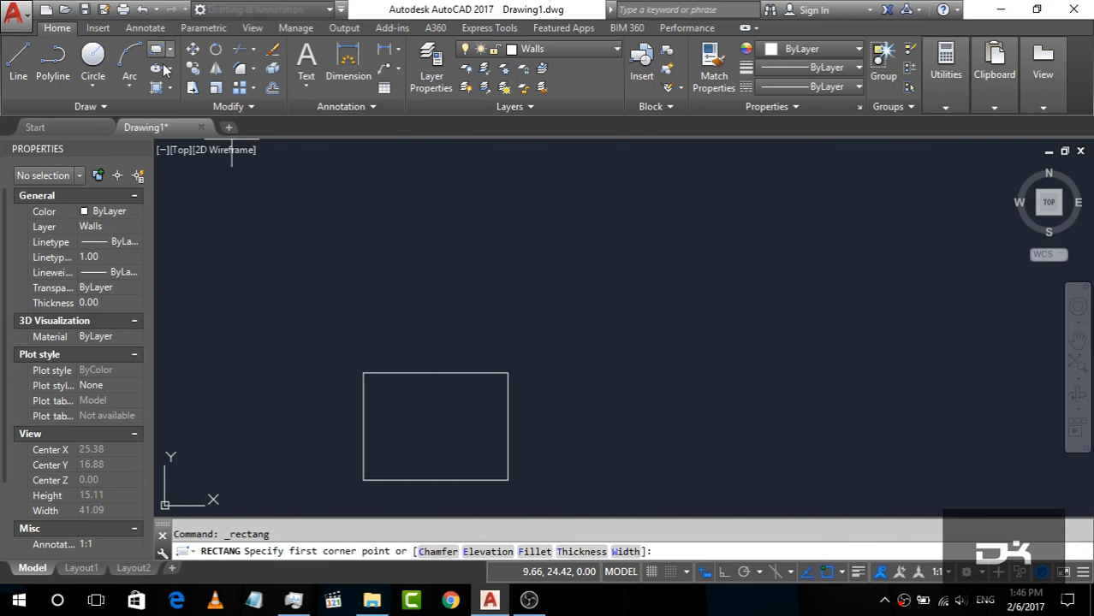
left_click(379, 239)
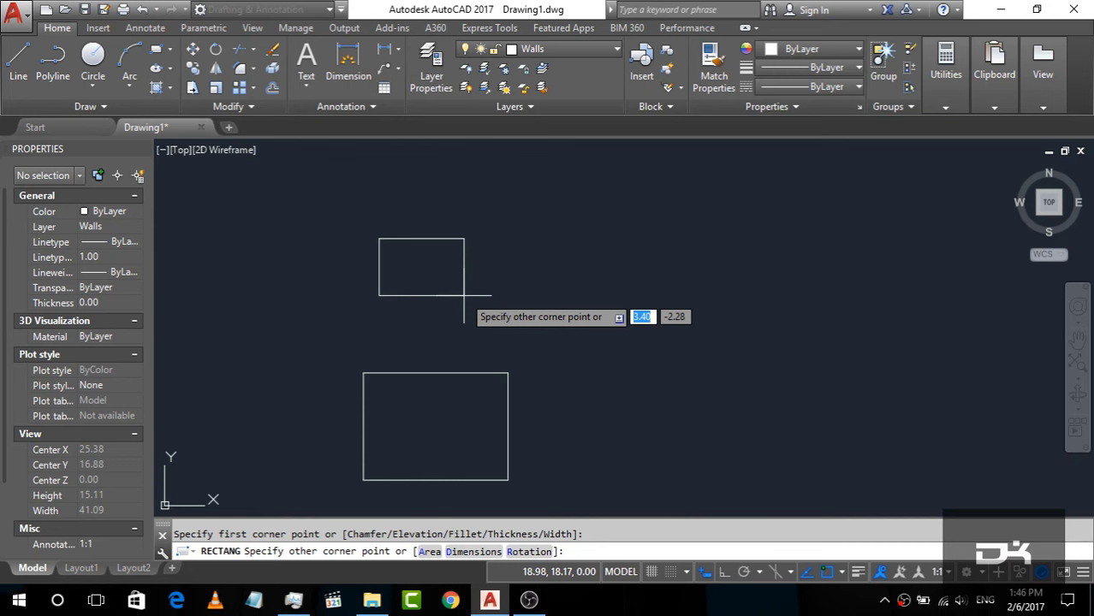
type("d")
key("Return")
type("3.7")
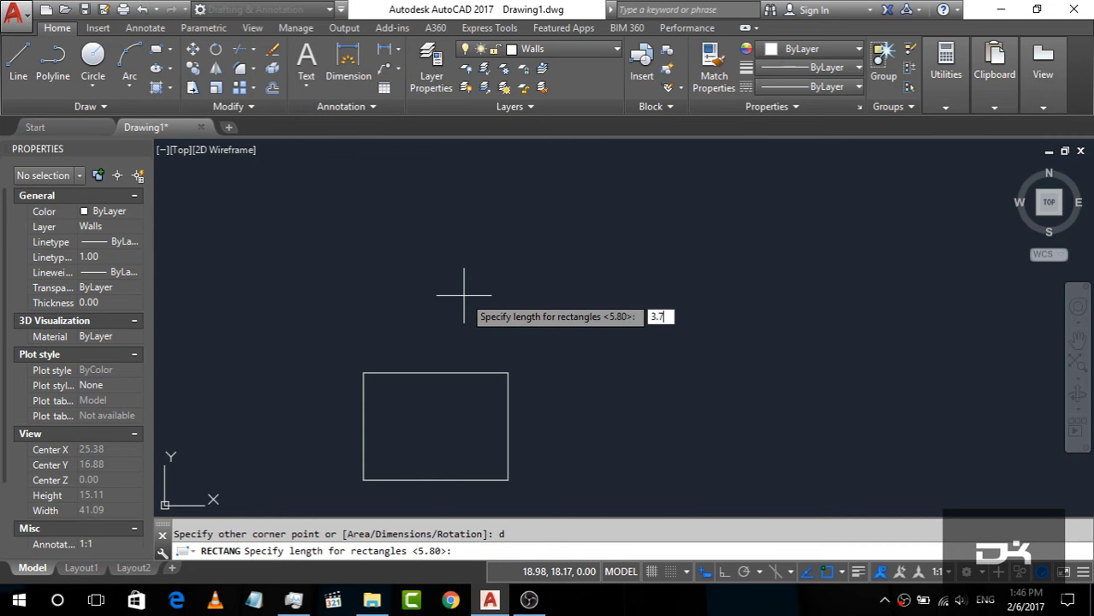
key("Return")
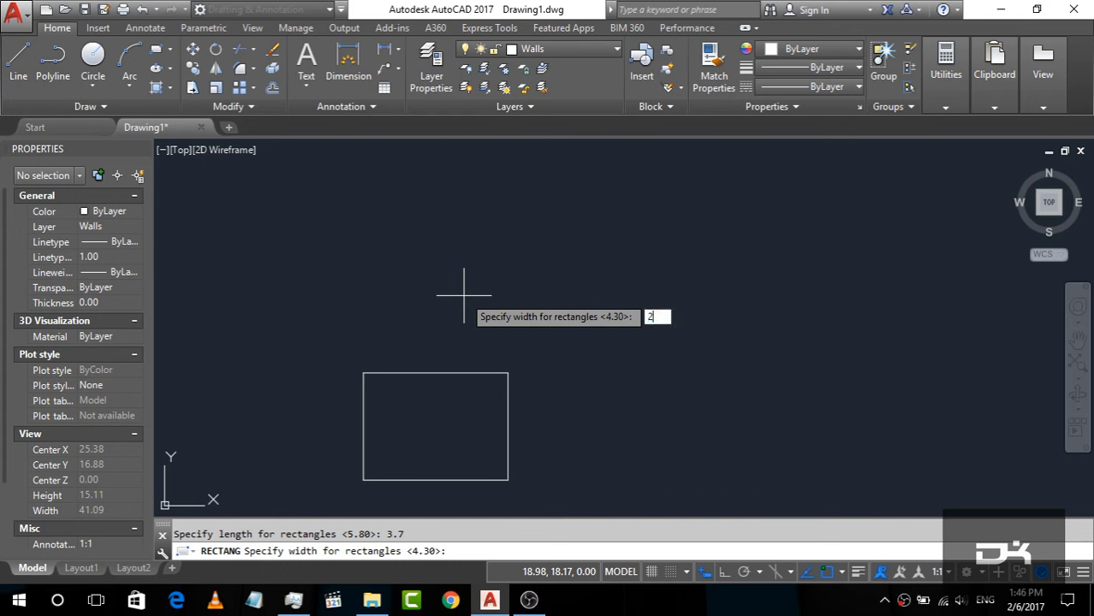
key("Return")
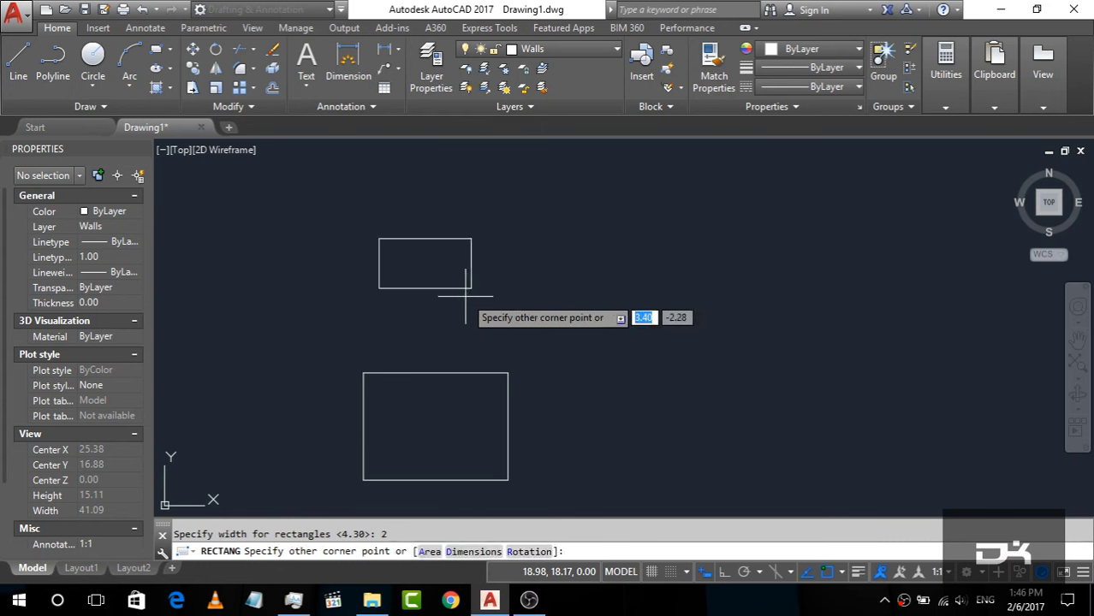
left_click(570, 323)
Draw a third rectangle as a 3.7 by 3.7 square.
scroll(486, 315, "down", 2)
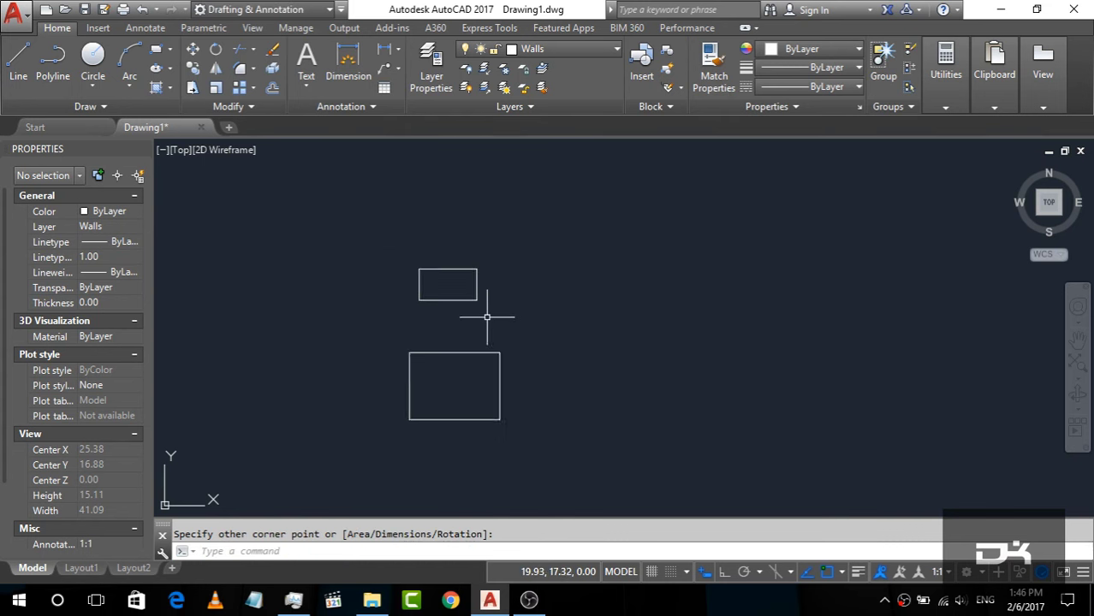
scroll(484, 166, "up", 2)
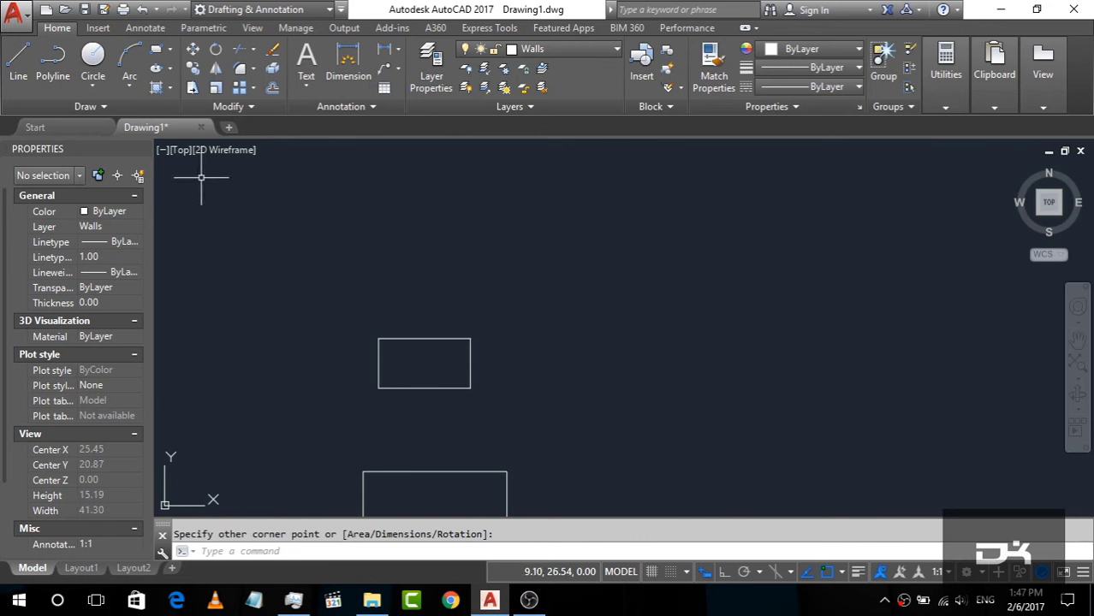
left_click(156, 53)
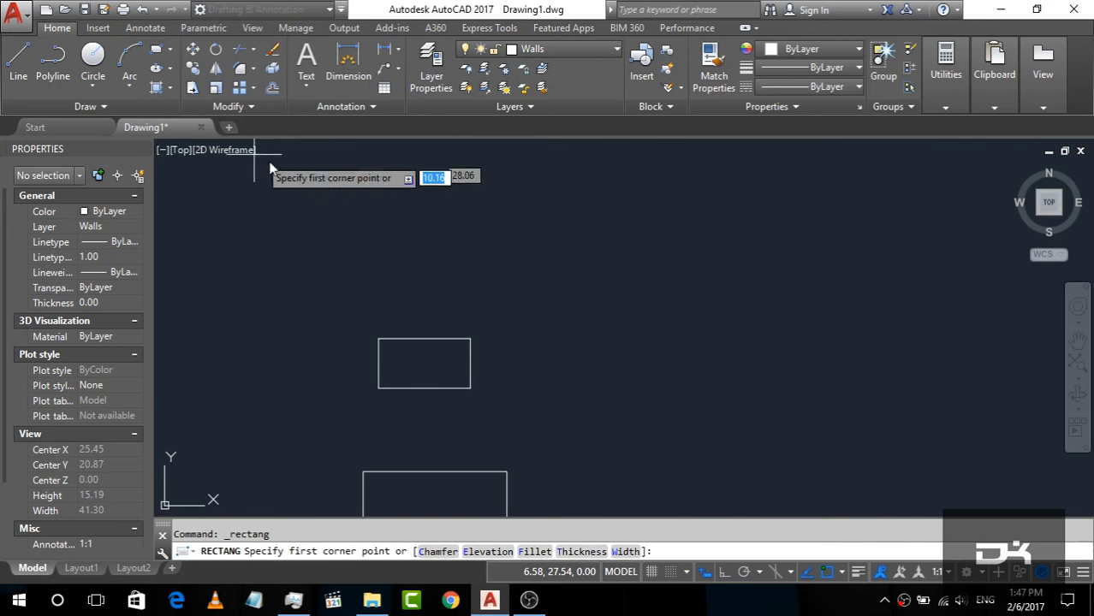
left_click(357, 189)
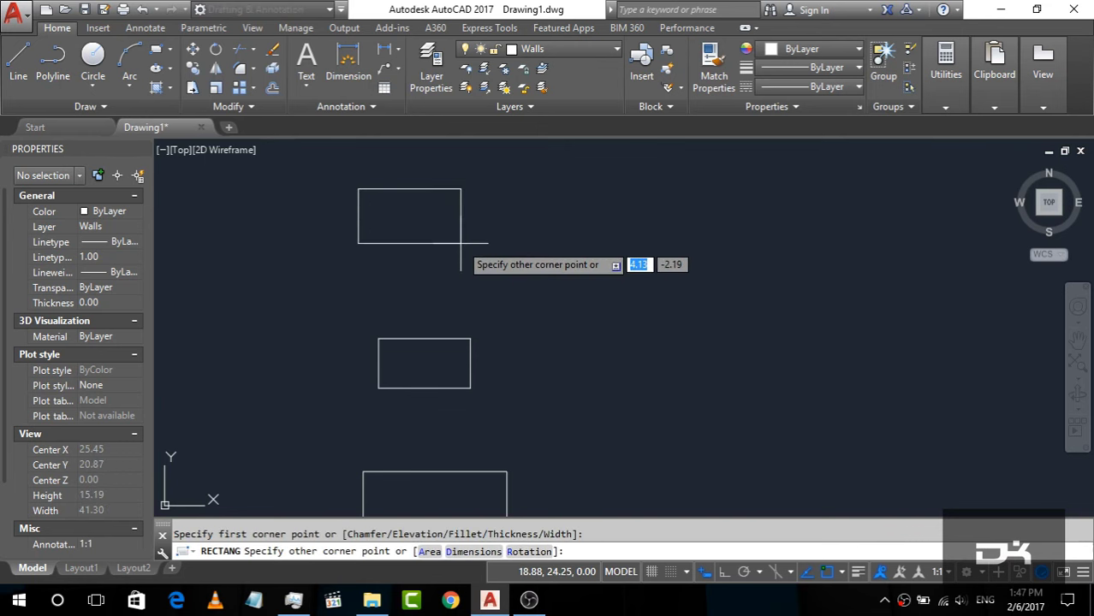
type("d")
key("Return")
key("Return")
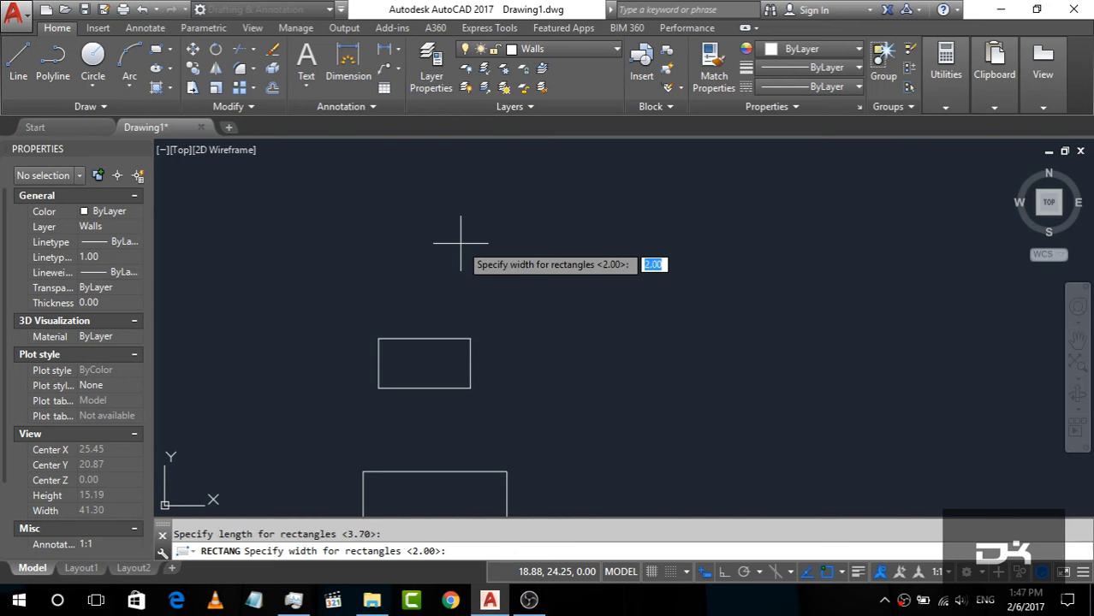
type("3.7")
key("Return")
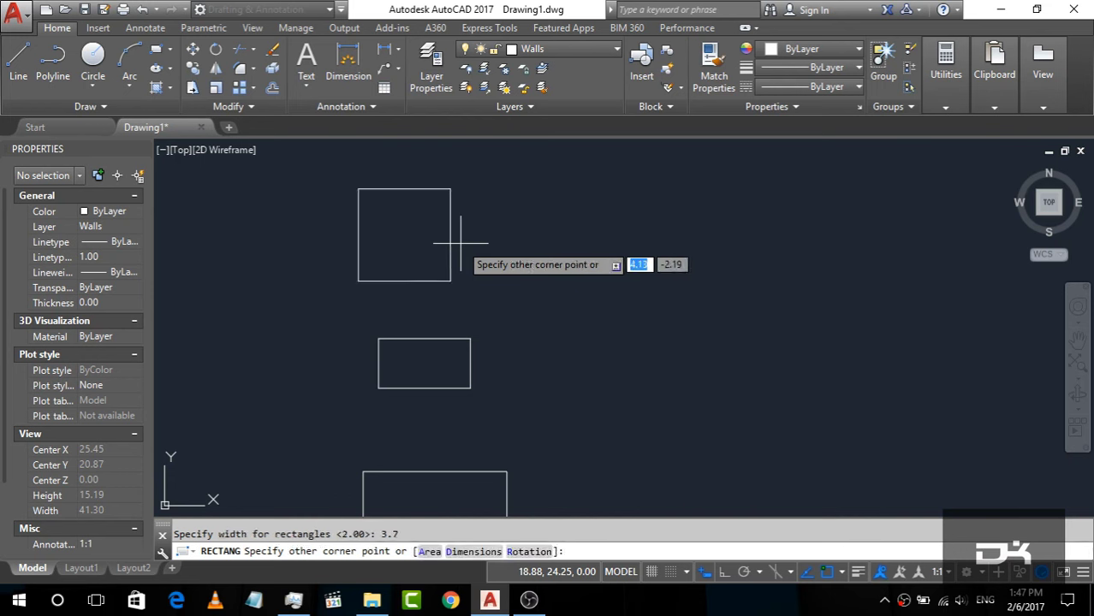
left_click(655, 258)
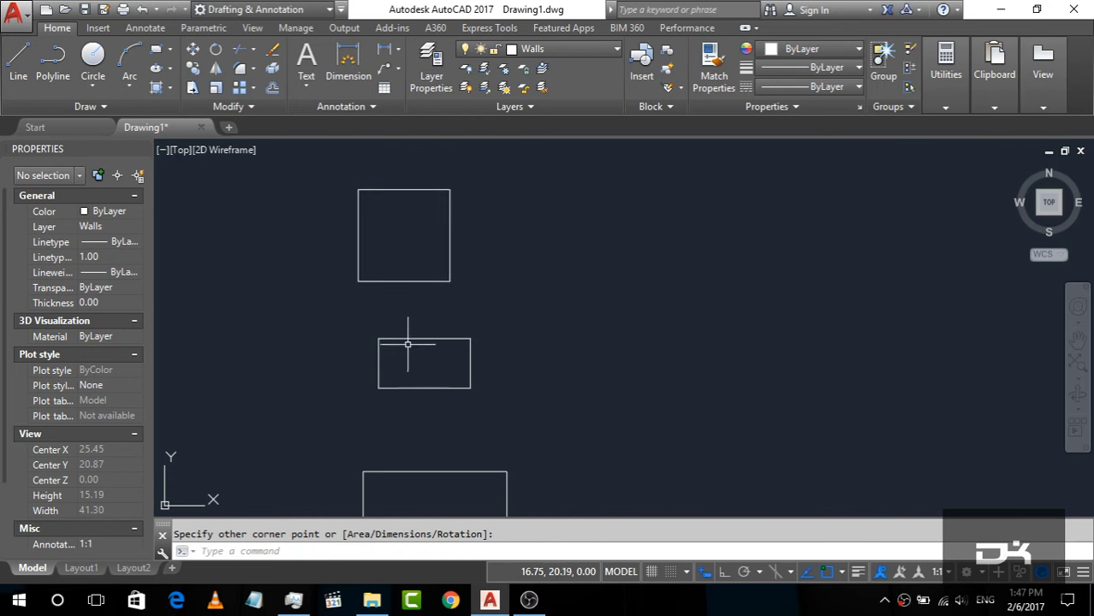
scroll(407, 343, "down", 2)
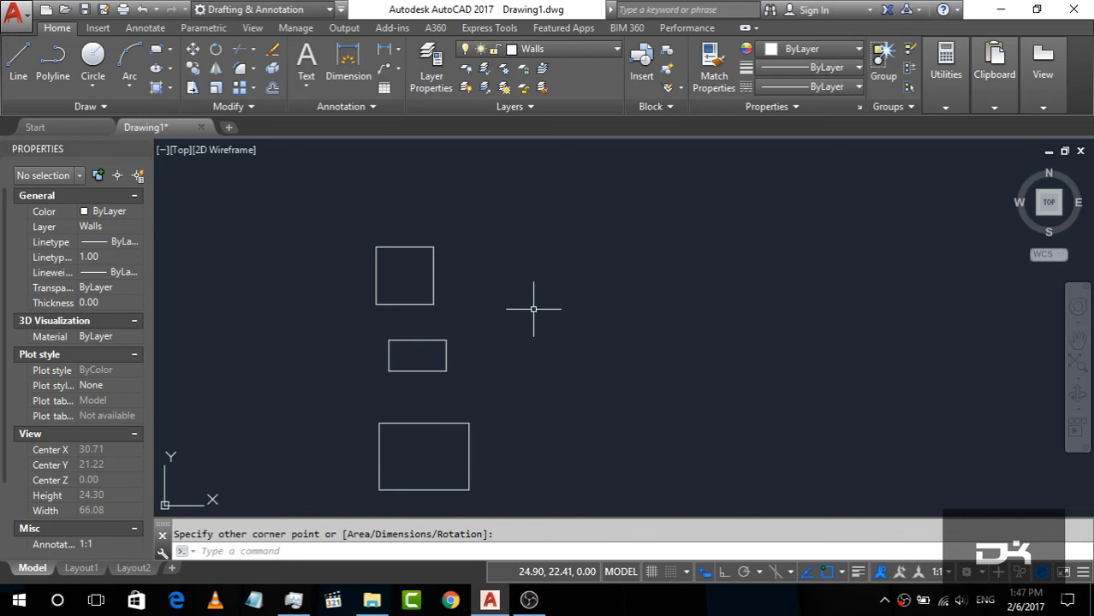
Offset the top square and middle rectangle outward by 0.3 to form double-line walls.
type("ffset")
key("Return")
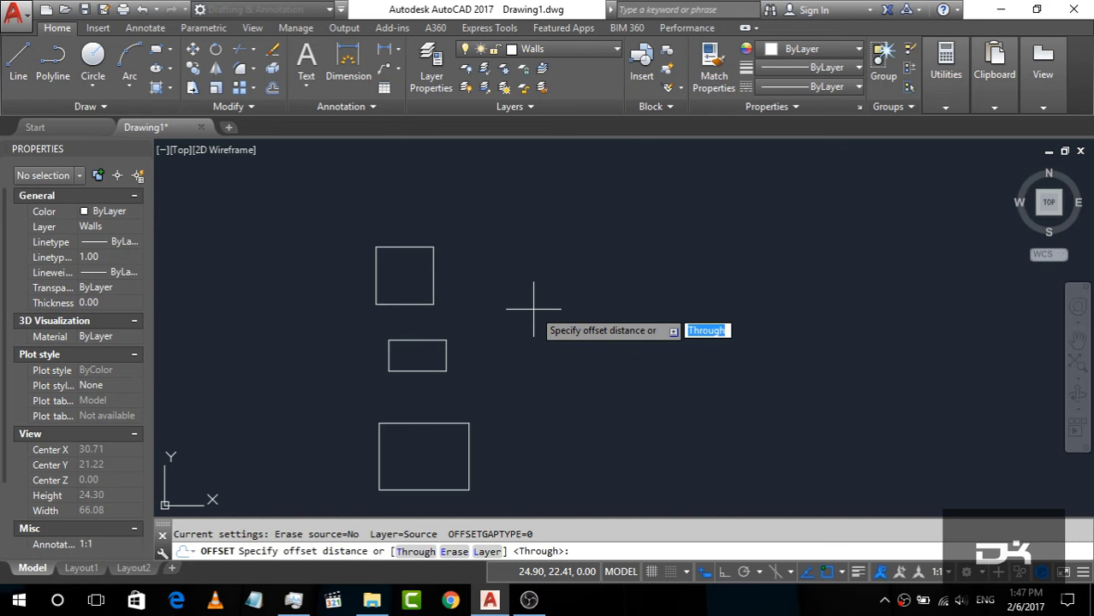
type("0")
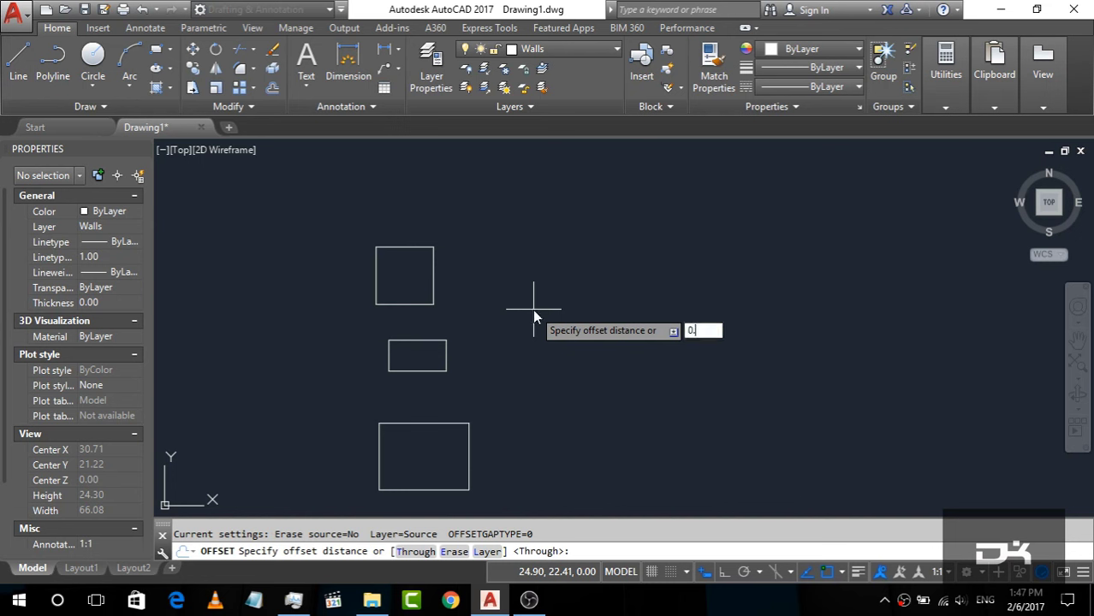
type(".5")
key("Return")
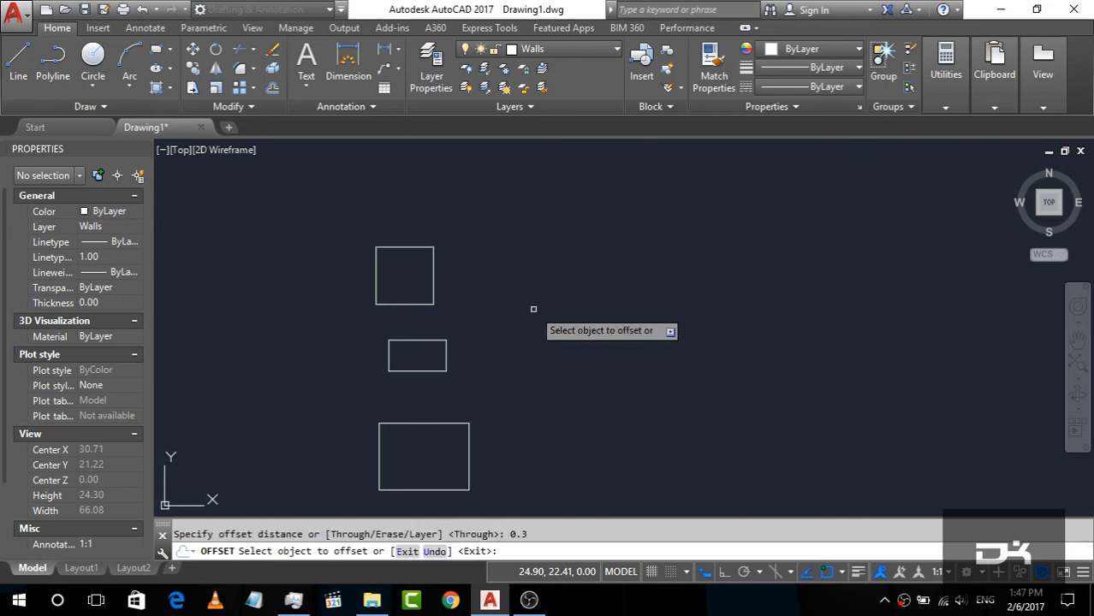
left_click(433, 294)
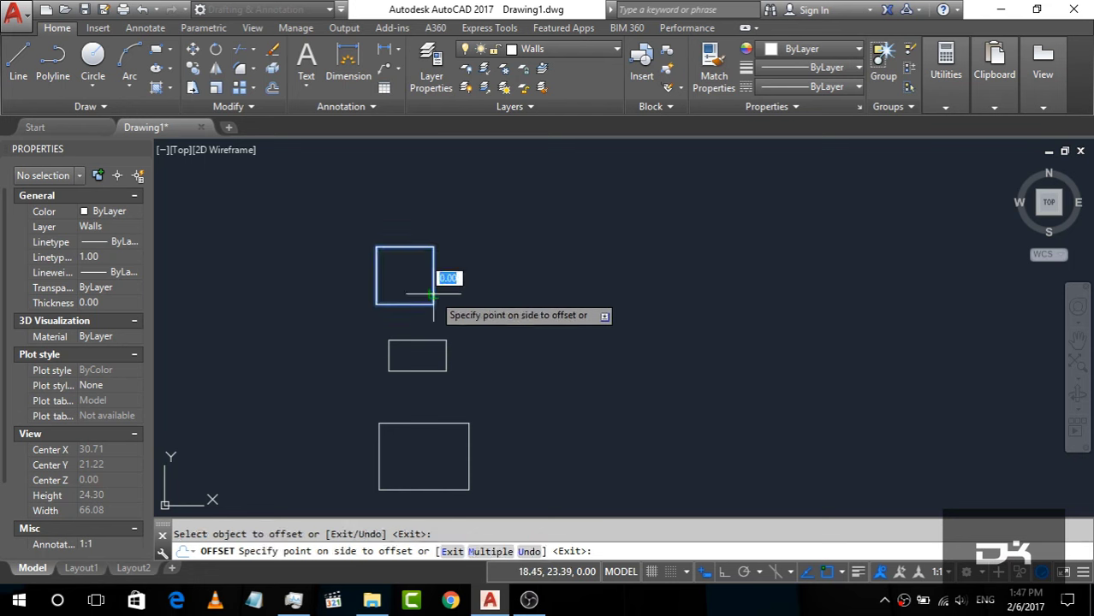
left_click(551, 306)
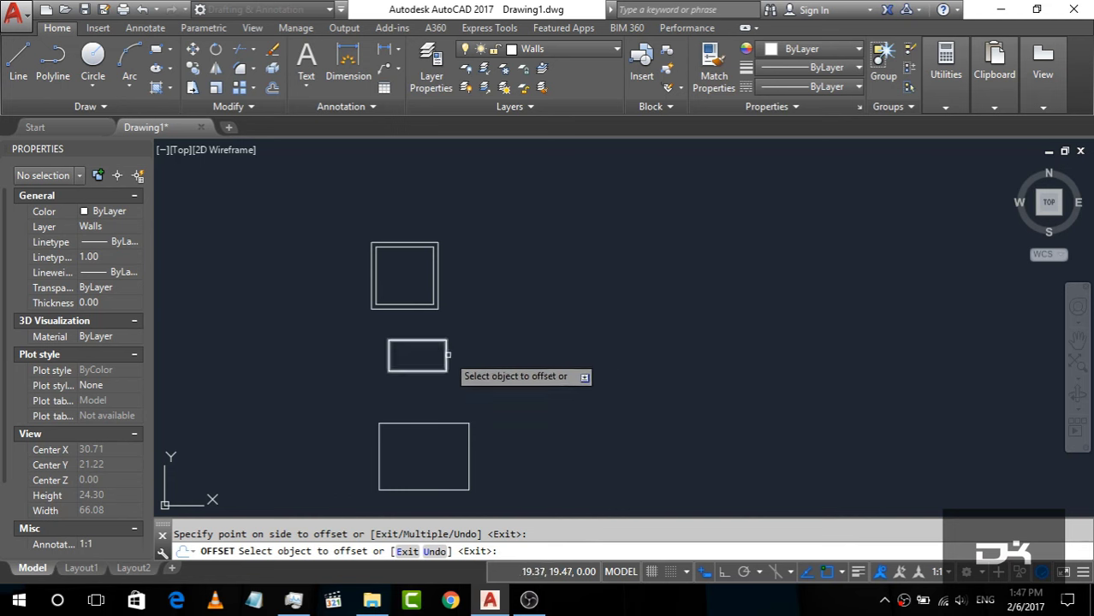
left_click(447, 356)
left_click(497, 359)
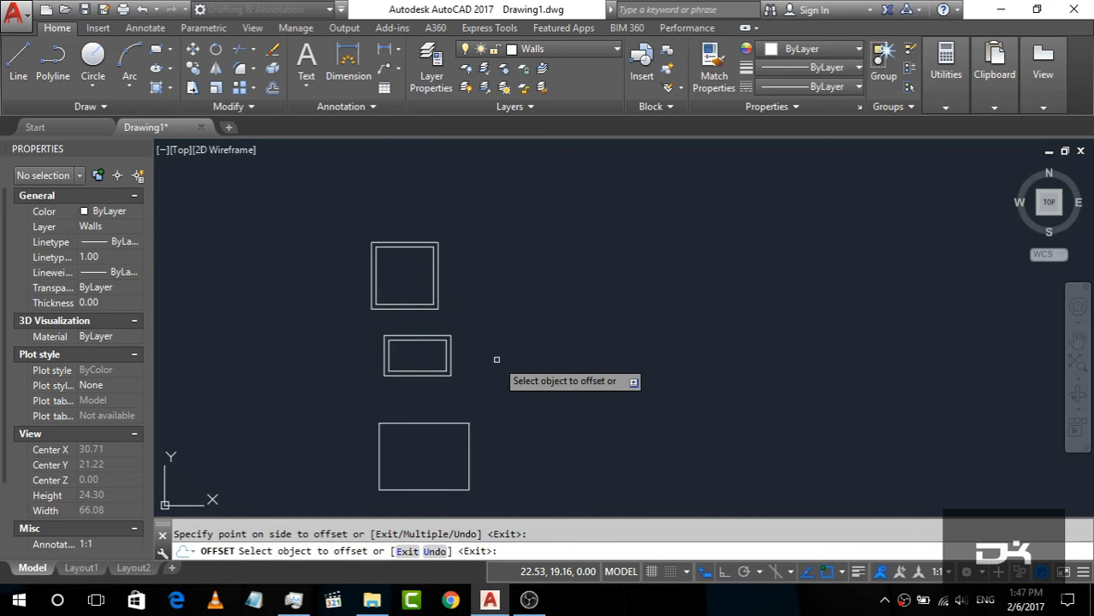
scroll(499, 359, "down", 2)
scroll(479, 379, "up", 2)
scroll(351, 321, "down", 2)
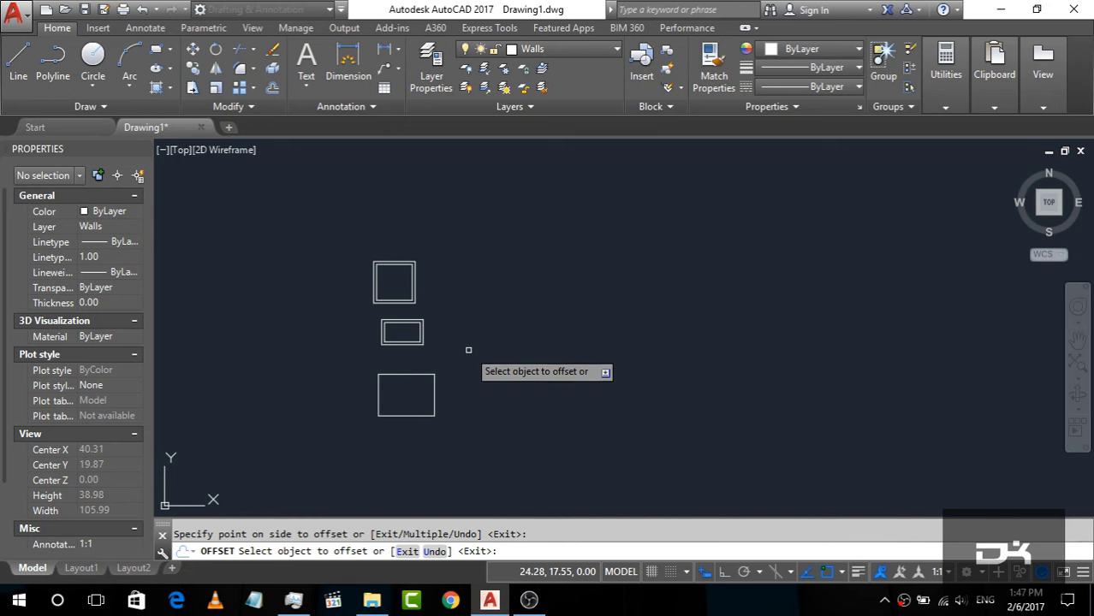
key("Escape")
Move the middle double-walled room onto the large rectangle's top edge.
left_click(417, 357)
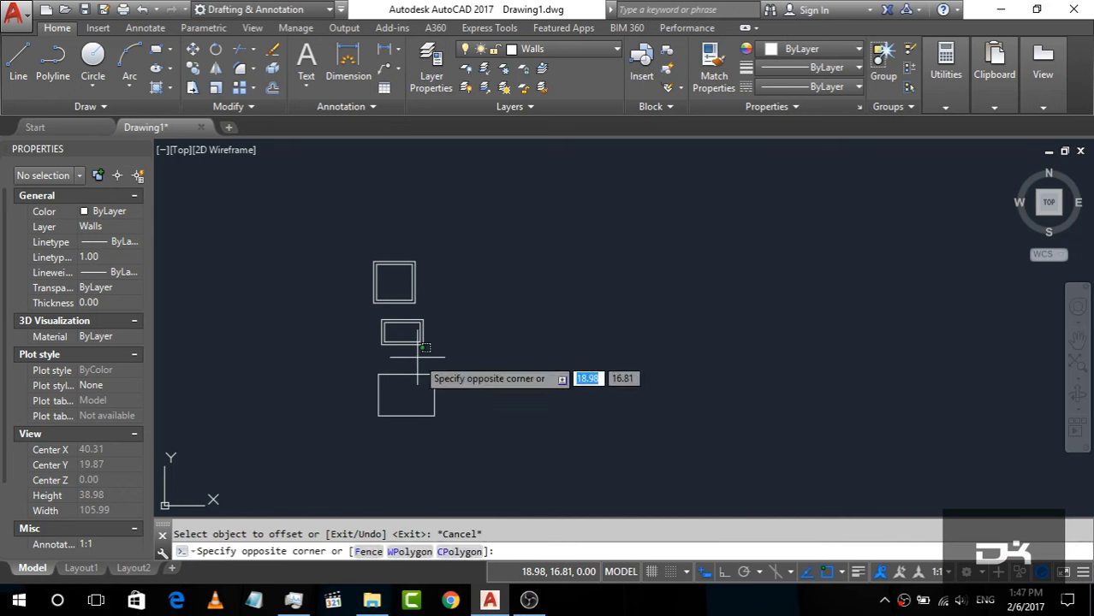
left_click(367, 333)
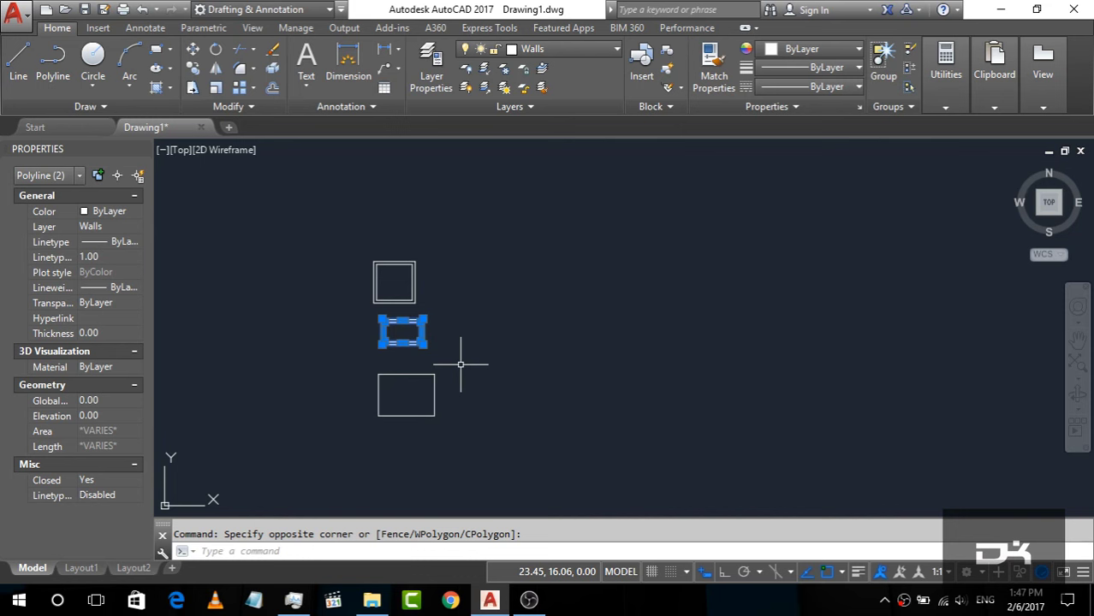
type("M")
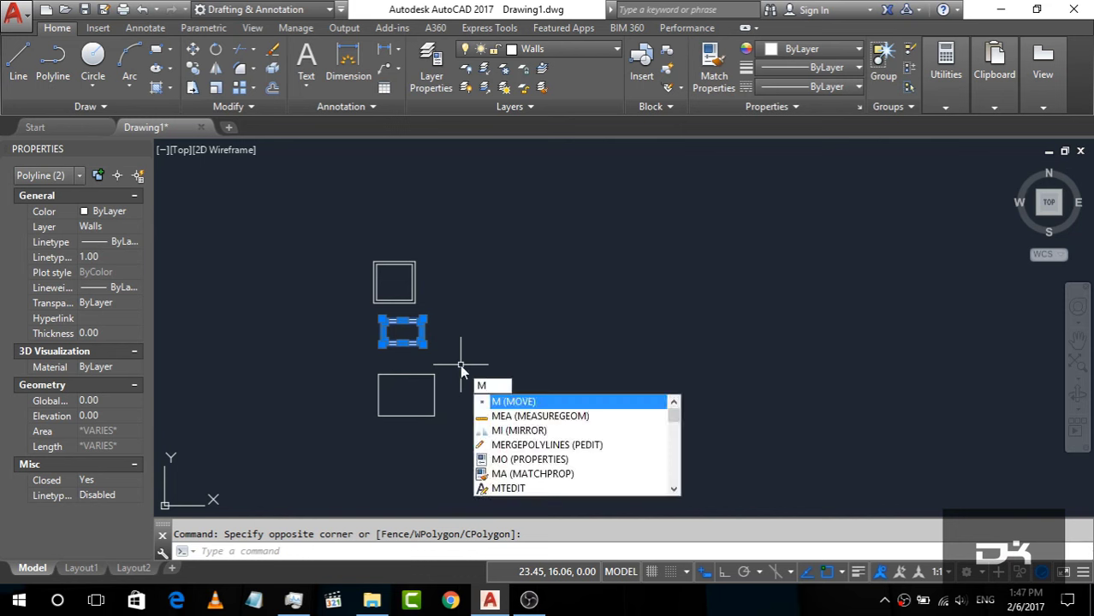
key("Return")
scroll(413, 395, "up", 3)
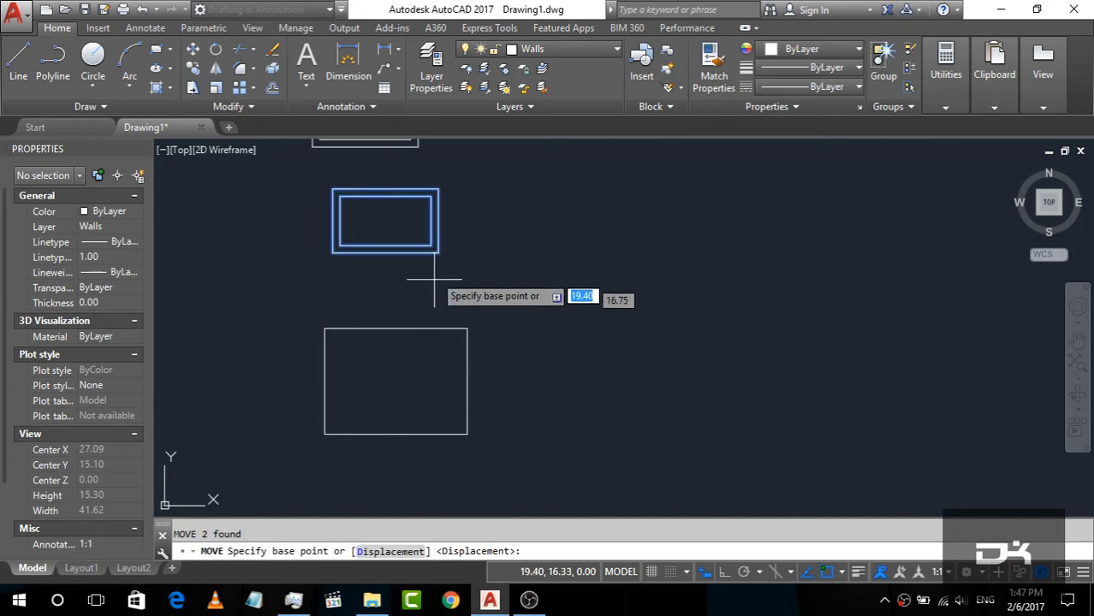
left_click(438, 252)
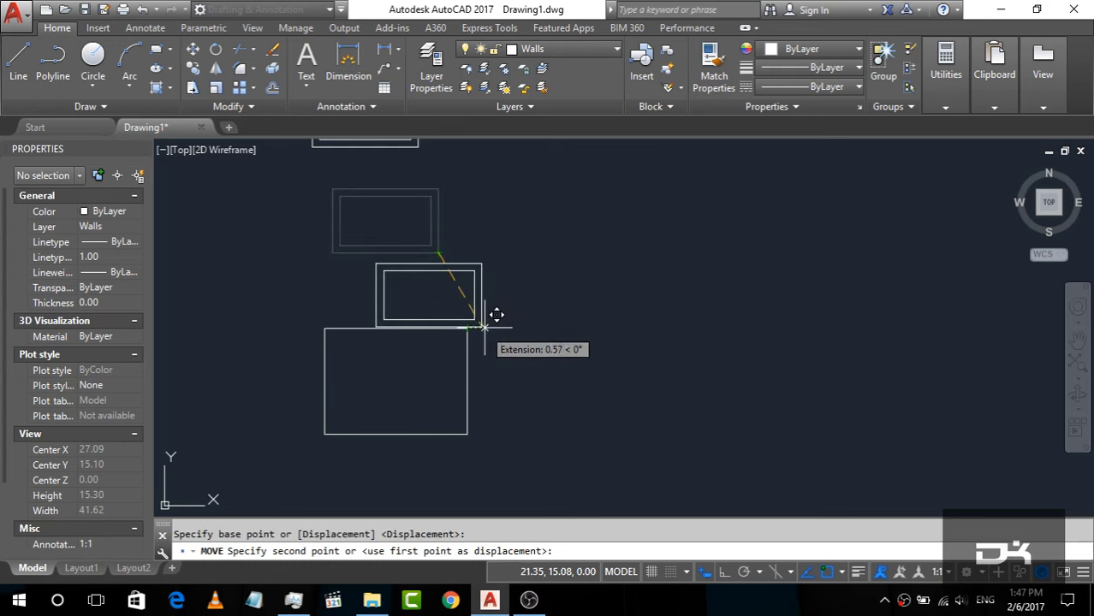
left_click(501, 314)
scroll(503, 366, "up", 2)
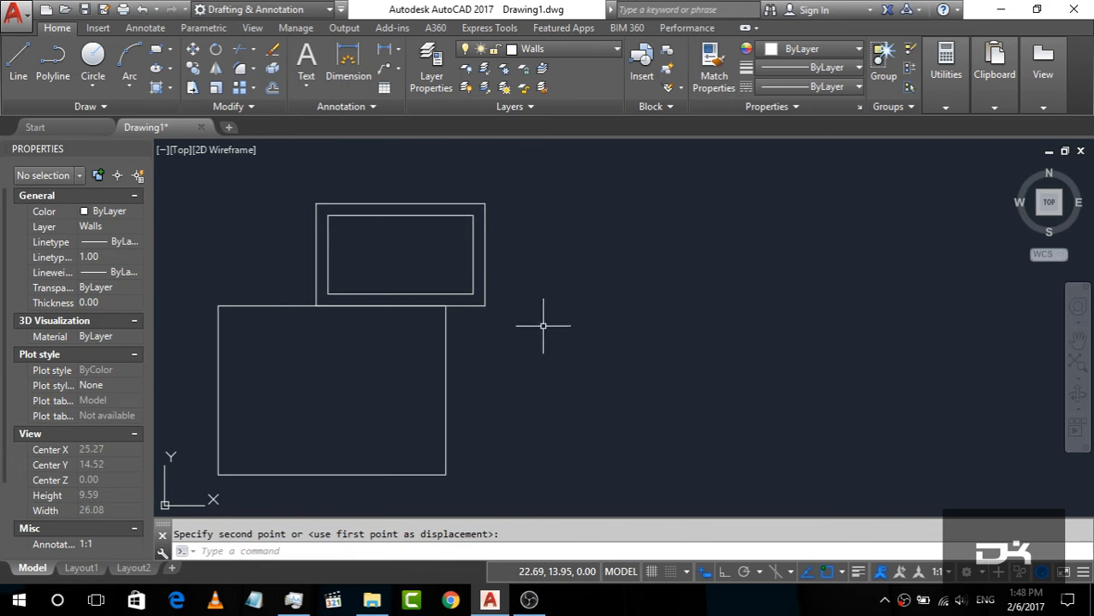
Shift the middle room again to line it up with the large rectangle's side.
left_click(567, 269)
left_click(314, 202)
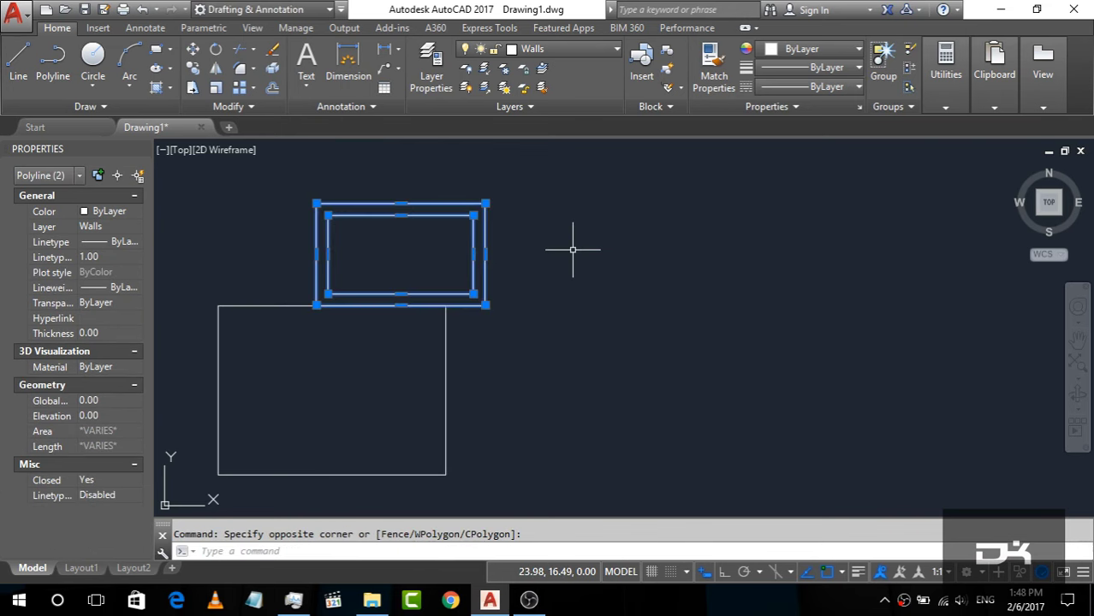
type("m")
key("Return")
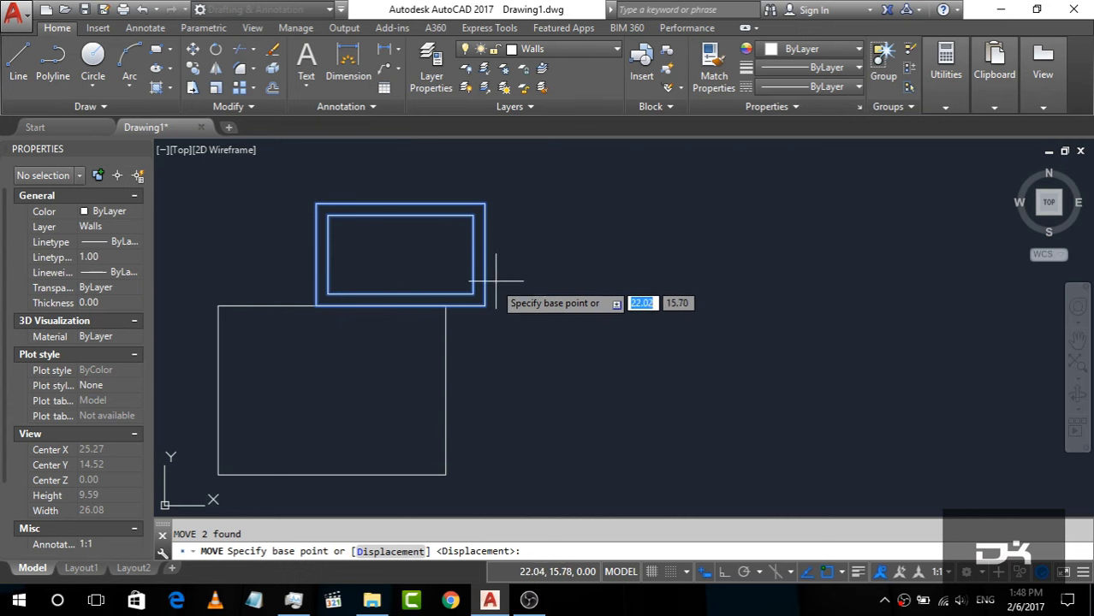
left_click(473, 294)
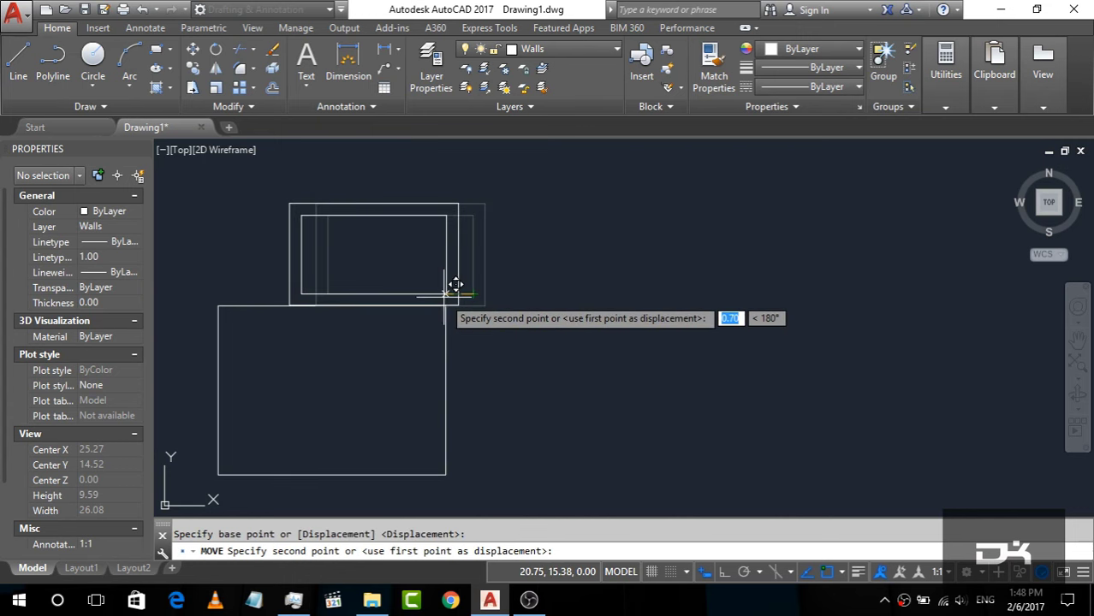
left_click(446, 289)
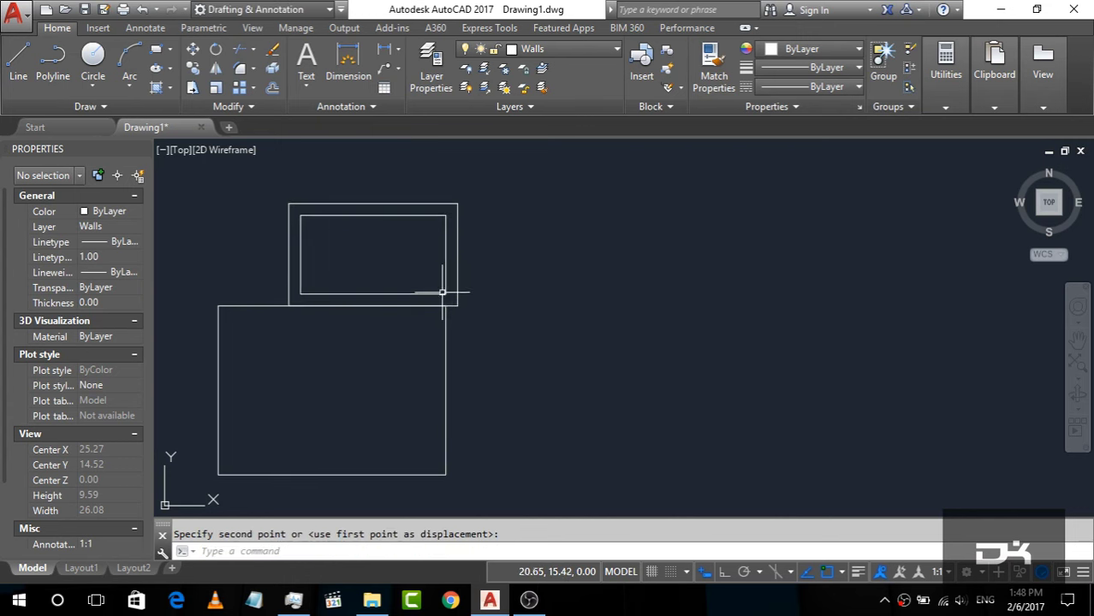
scroll(463, 305, "down", 3)
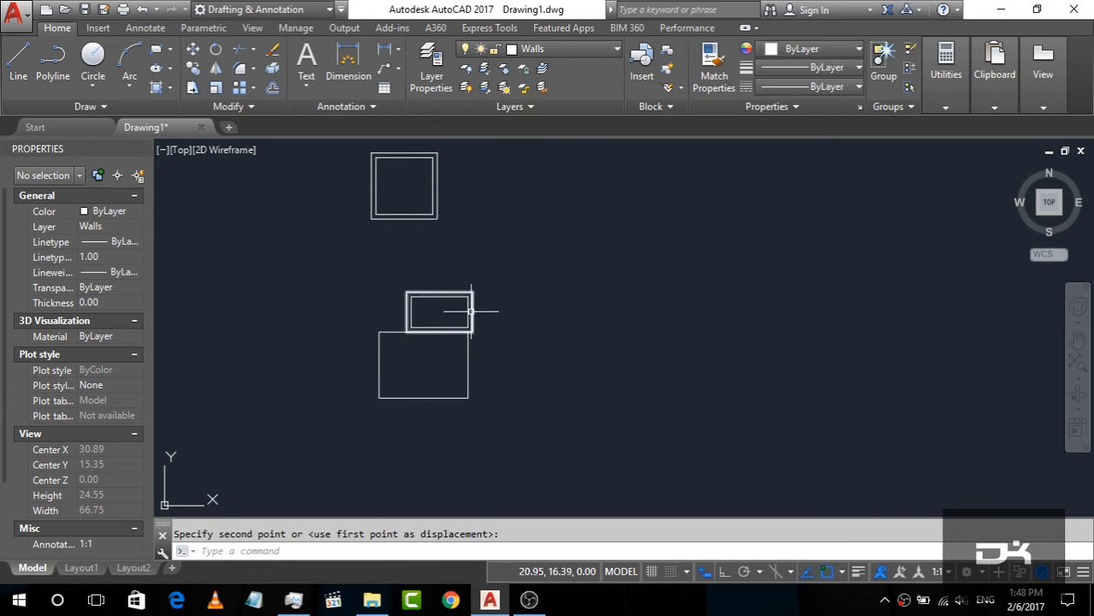
Move the double-walled square room down onto the top of the middle room.
left_click(494, 240)
left_click(379, 178)
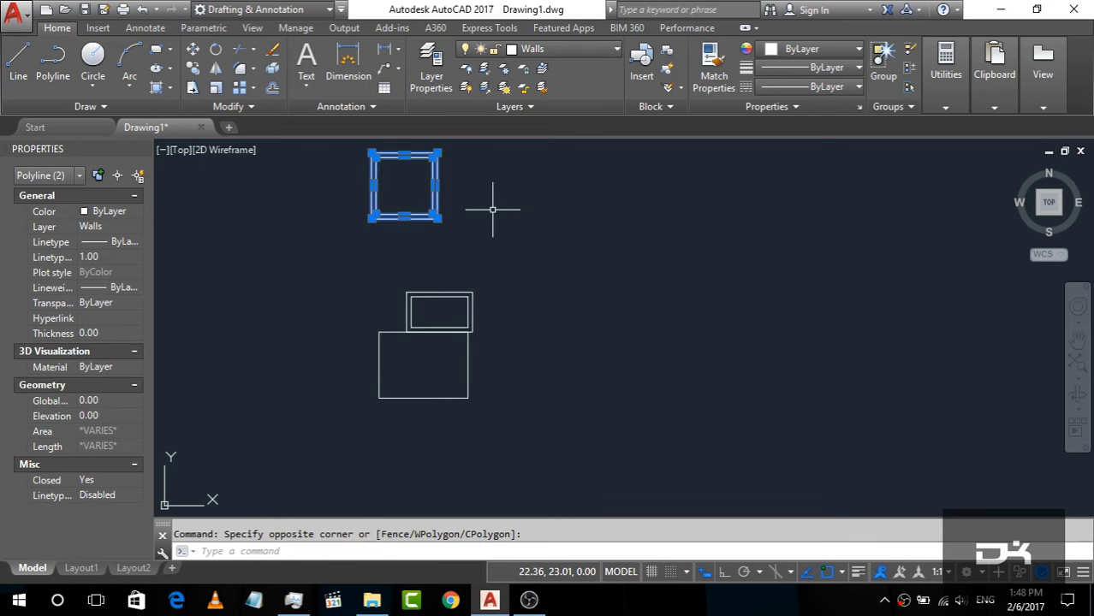
type("m")
key("Return")
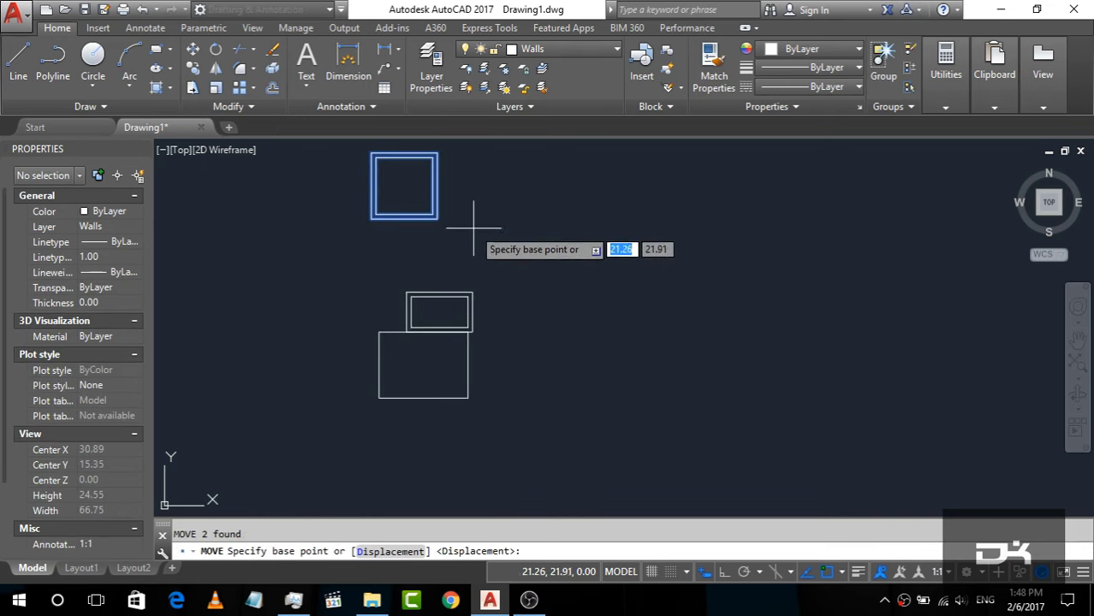
scroll(438, 219, "up", 5)
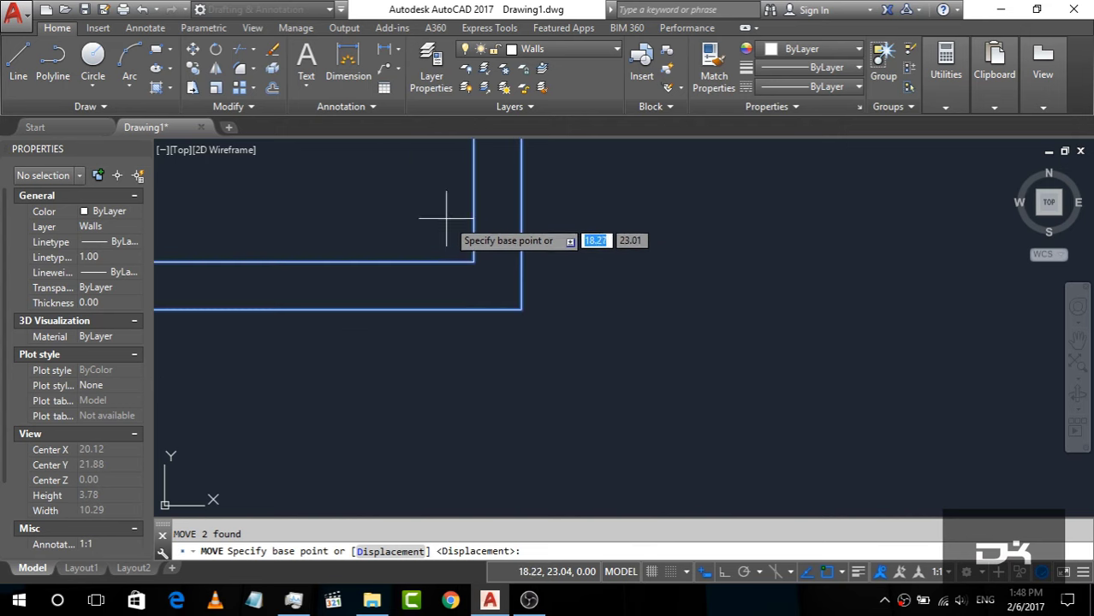
left_click(473, 261)
scroll(462, 244, "down", 2)
scroll(457, 237, "down", 1)
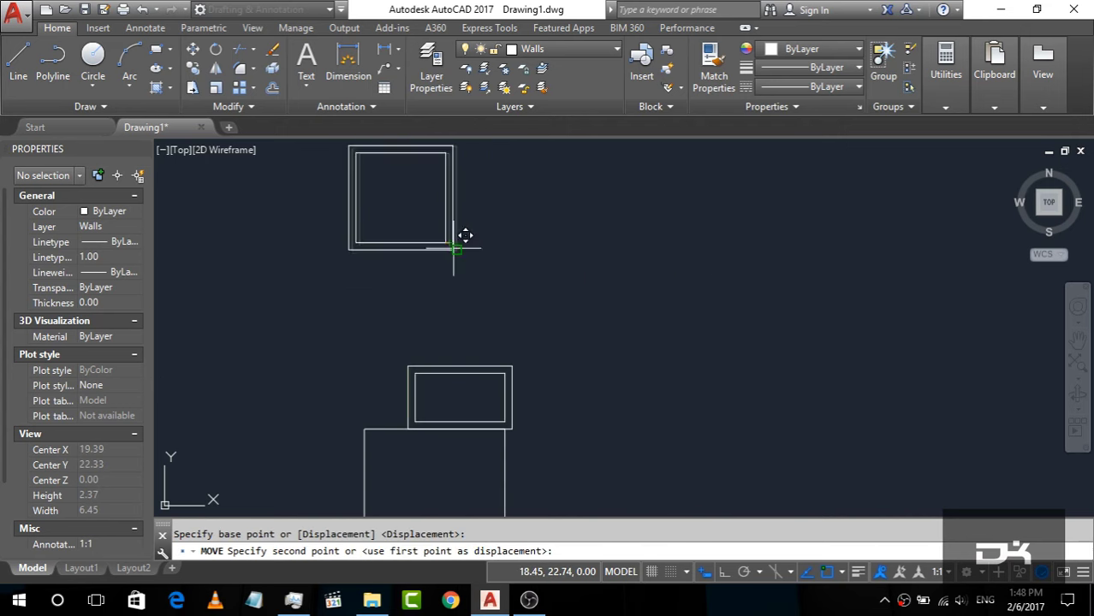
scroll(531, 312, "up", 2)
scroll(499, 276, "down", 1)
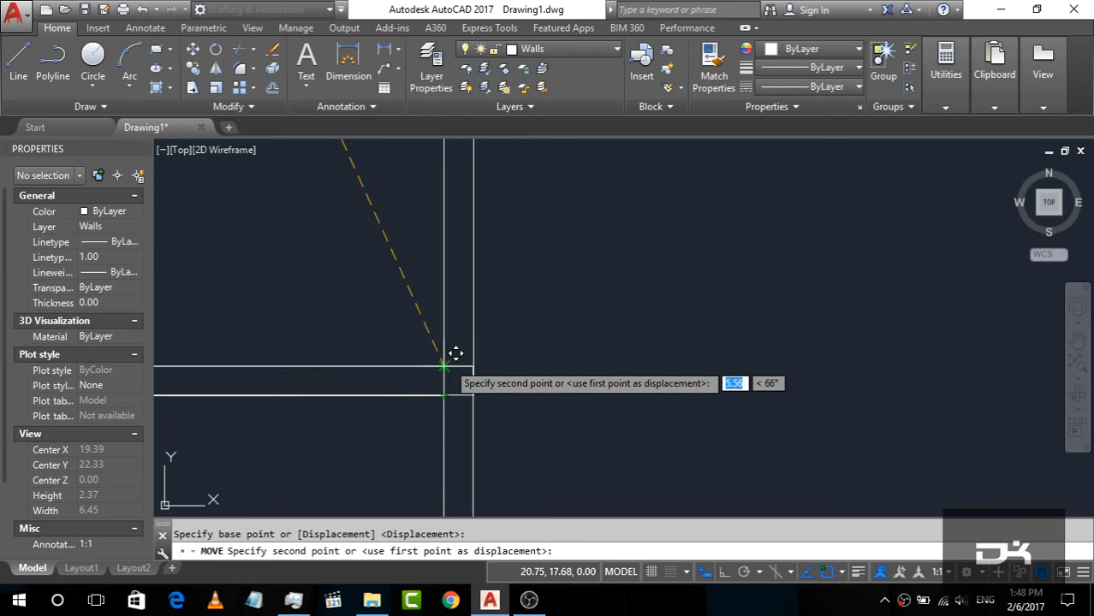
left_click(455, 353)
scroll(371, 309, "down", 2)
scroll(359, 305, "down", 1)
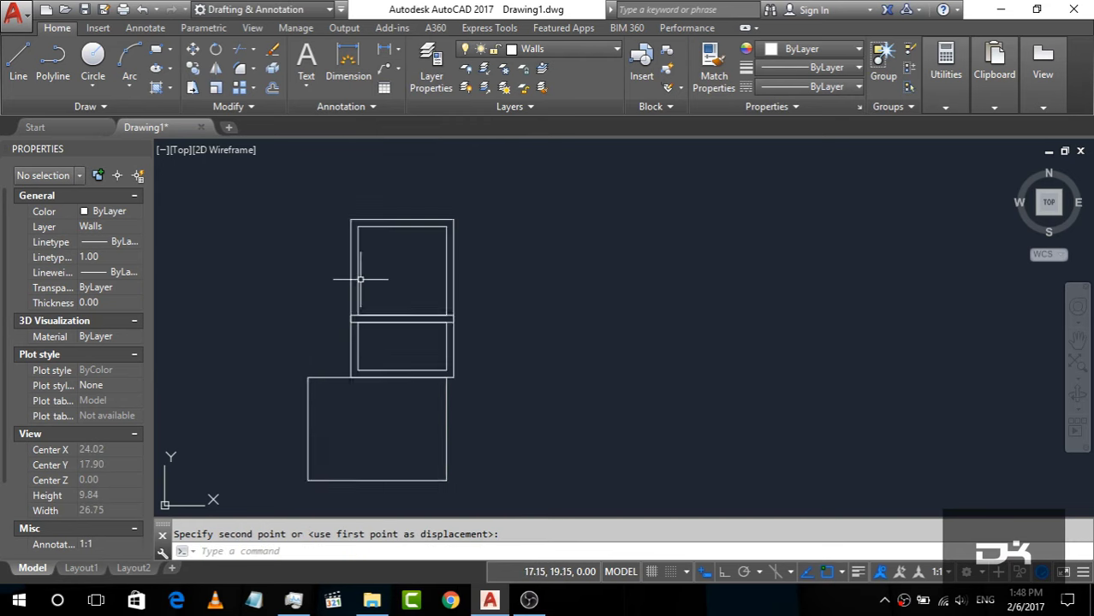
scroll(348, 301, "down", 1)
key("Escape")
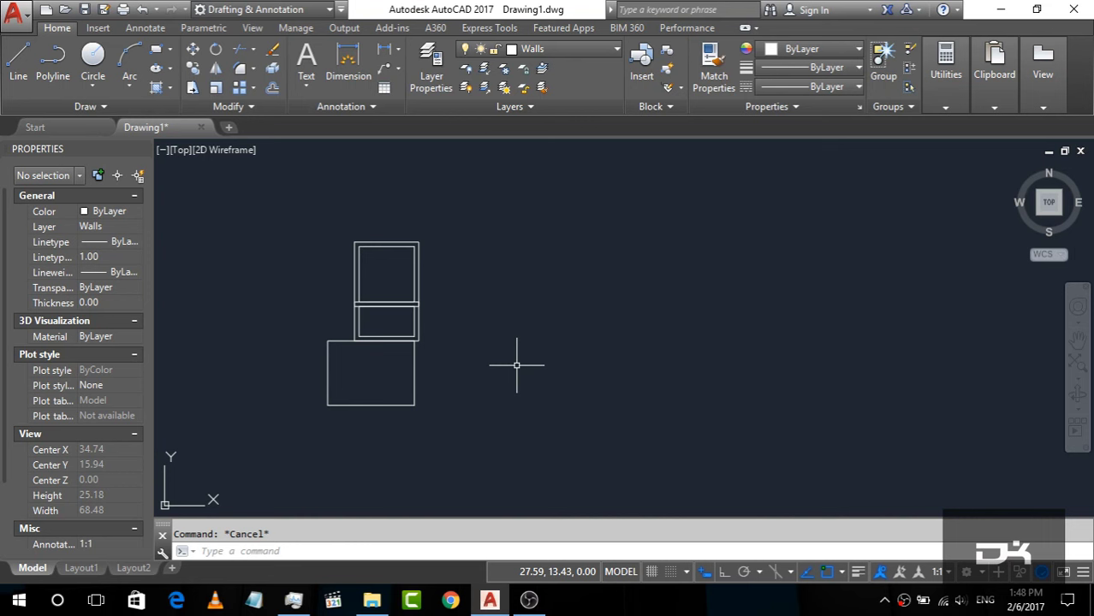
Draw a 3.6 by 3.2 rectangle to the right of the existing rooms.
scroll(419, 404, "up", 3)
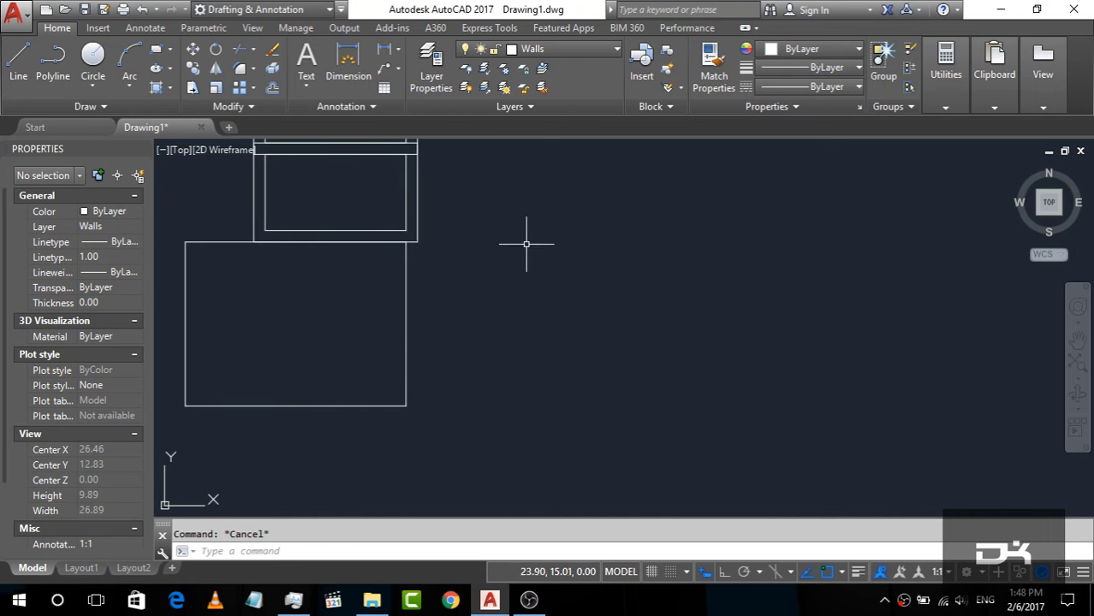
left_click(159, 49)
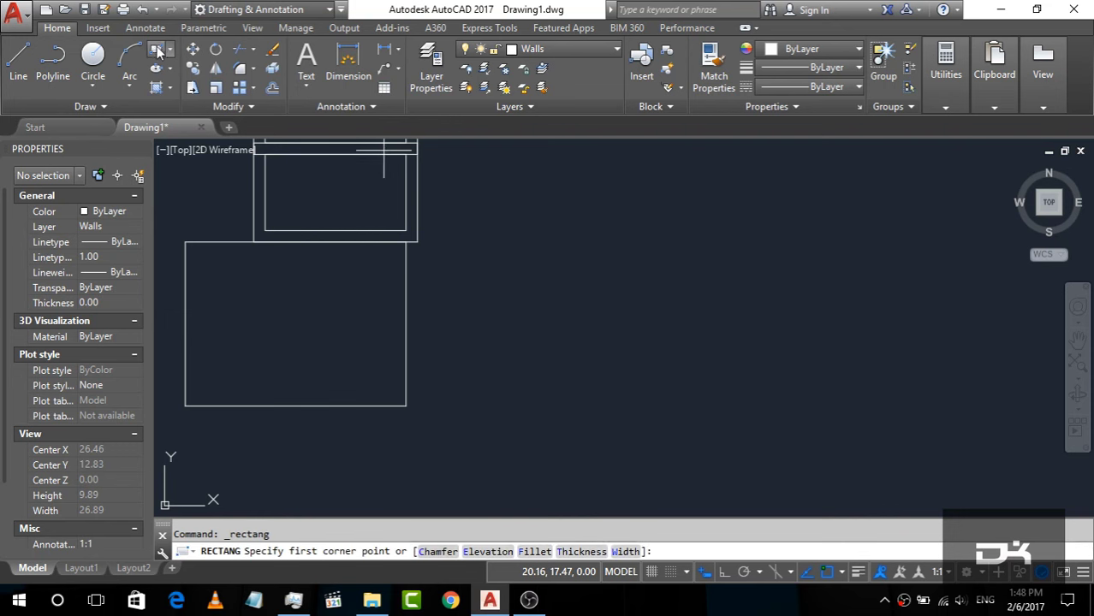
left_click(460, 253)
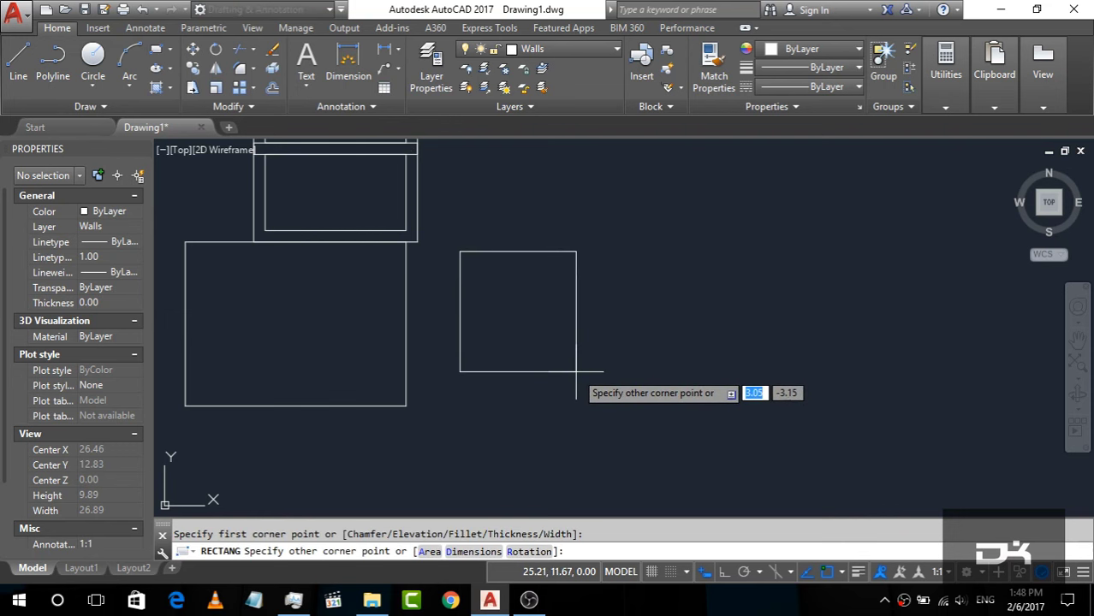
type("d")
key("Return")
type("3.6")
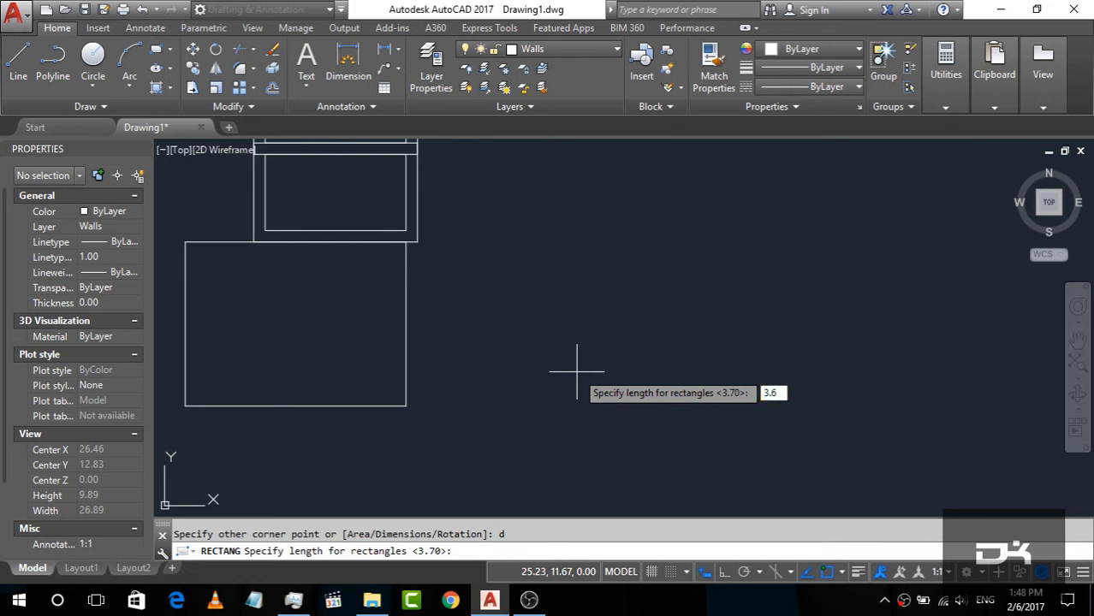
key("Return")
key("Return")
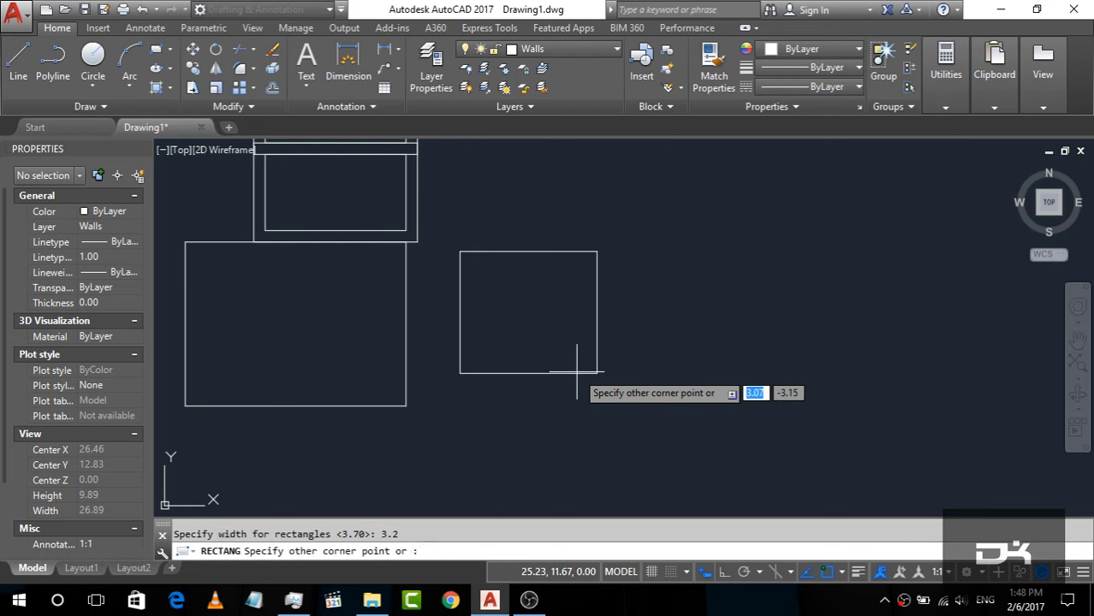
left_click(609, 403)
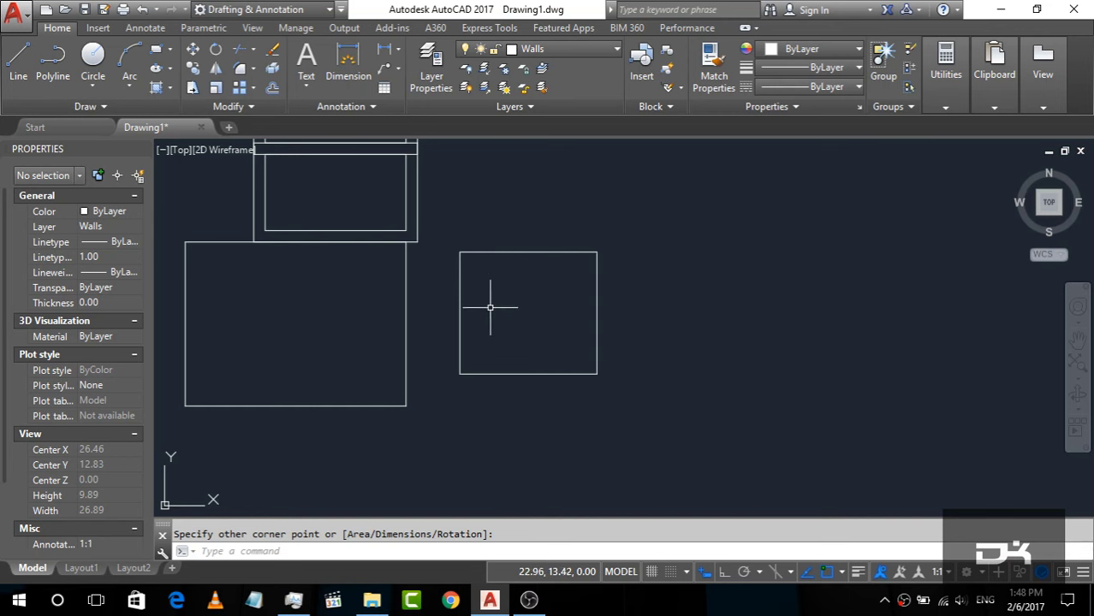
scroll(439, 447, "down", 1)
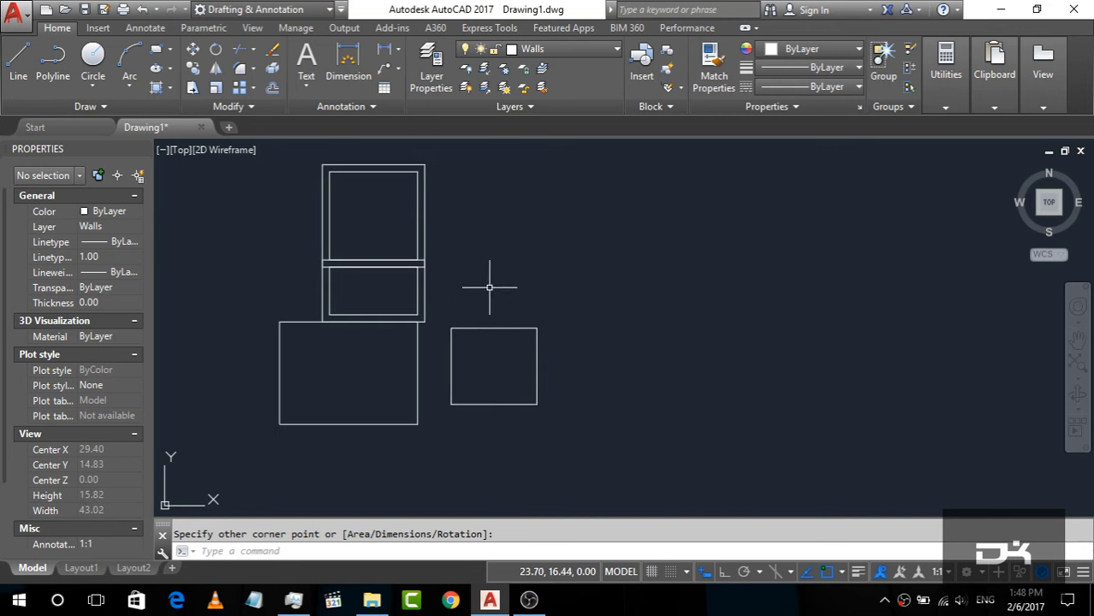
scroll(492, 286, "up", 1)
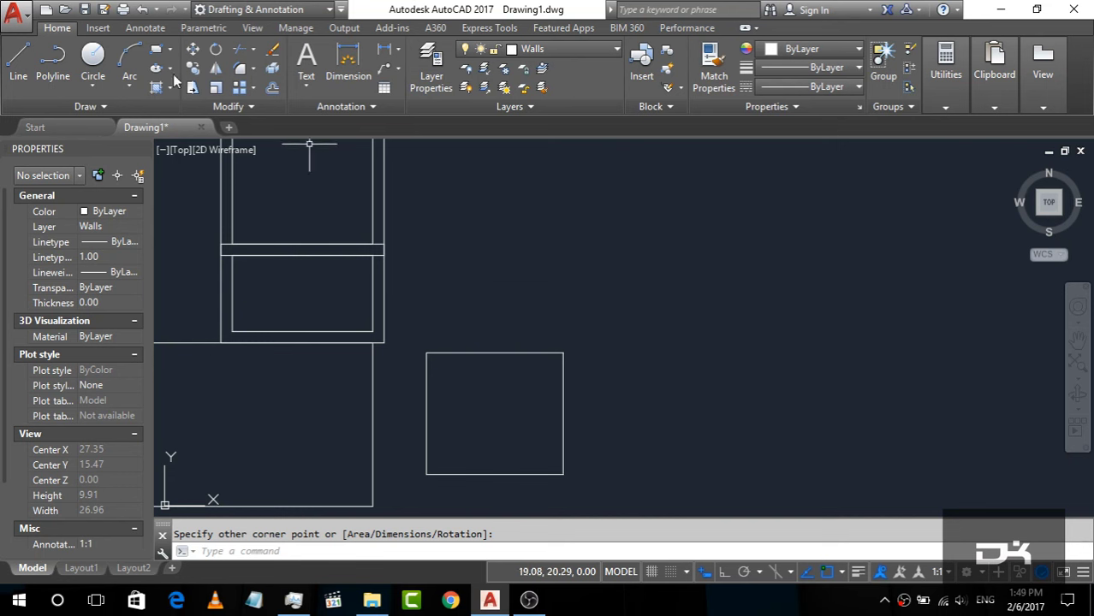
Draw a 3.6 by 2 rectangle directly above it.
left_click(157, 52)
left_click(425, 204)
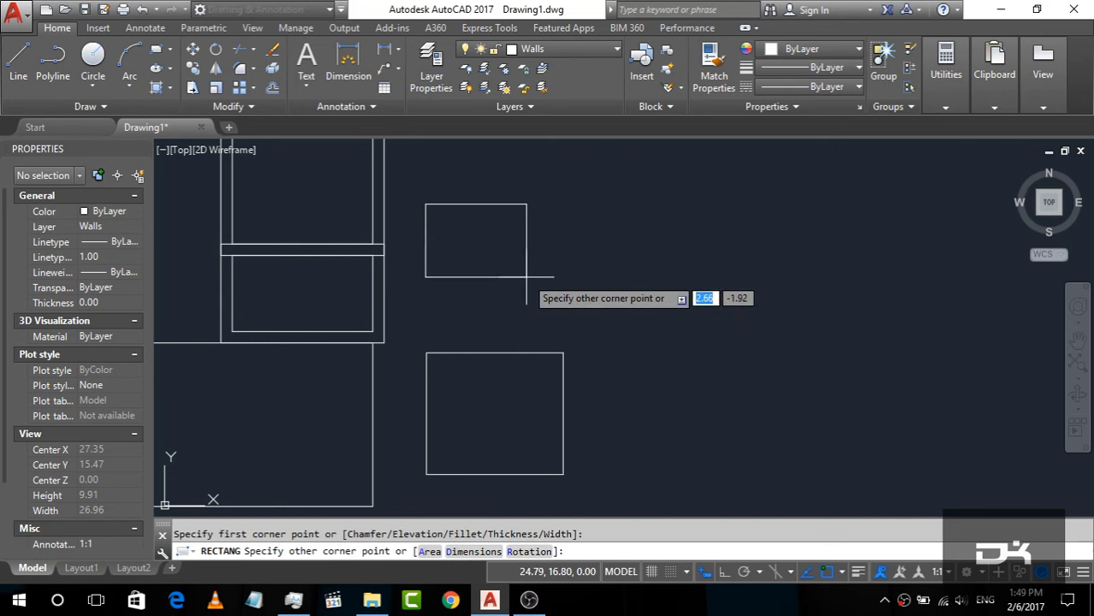
type("d")
key("Return")
type("3.6")
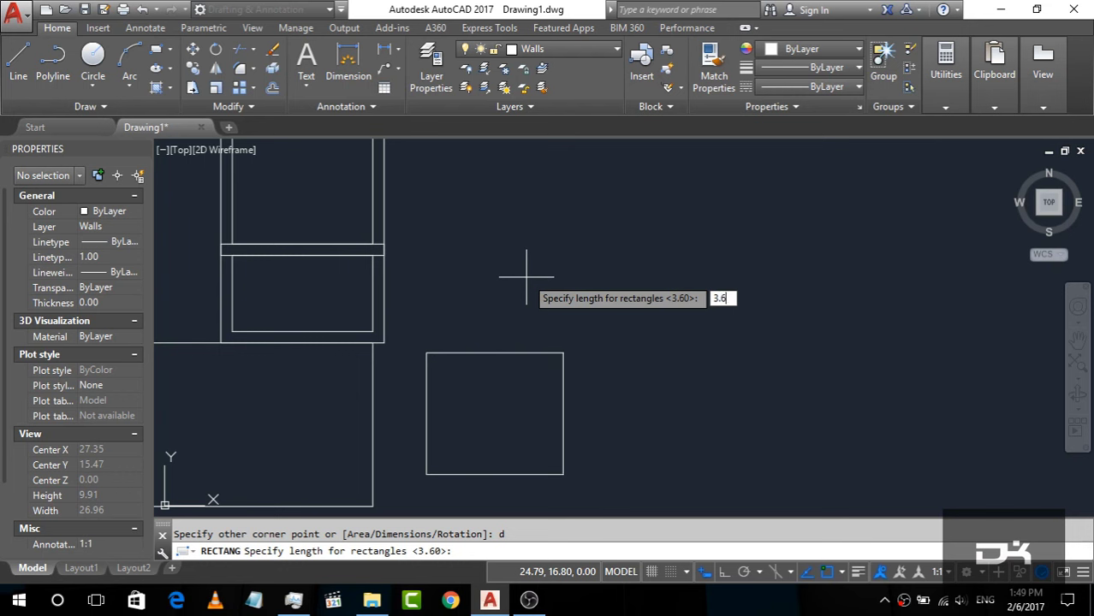
key("Return")
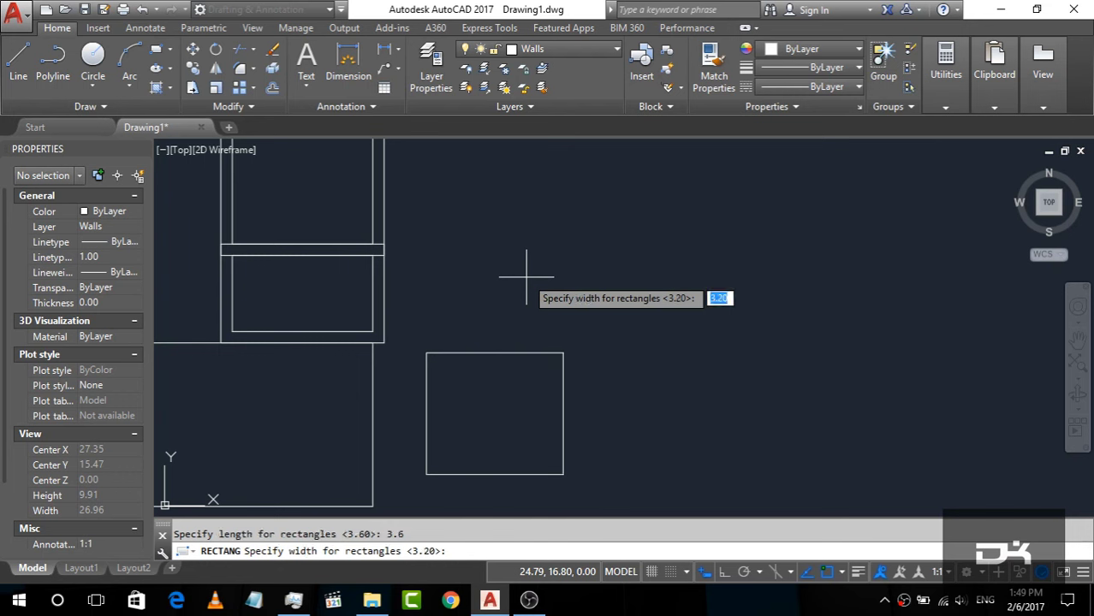
type("2")
key("Return")
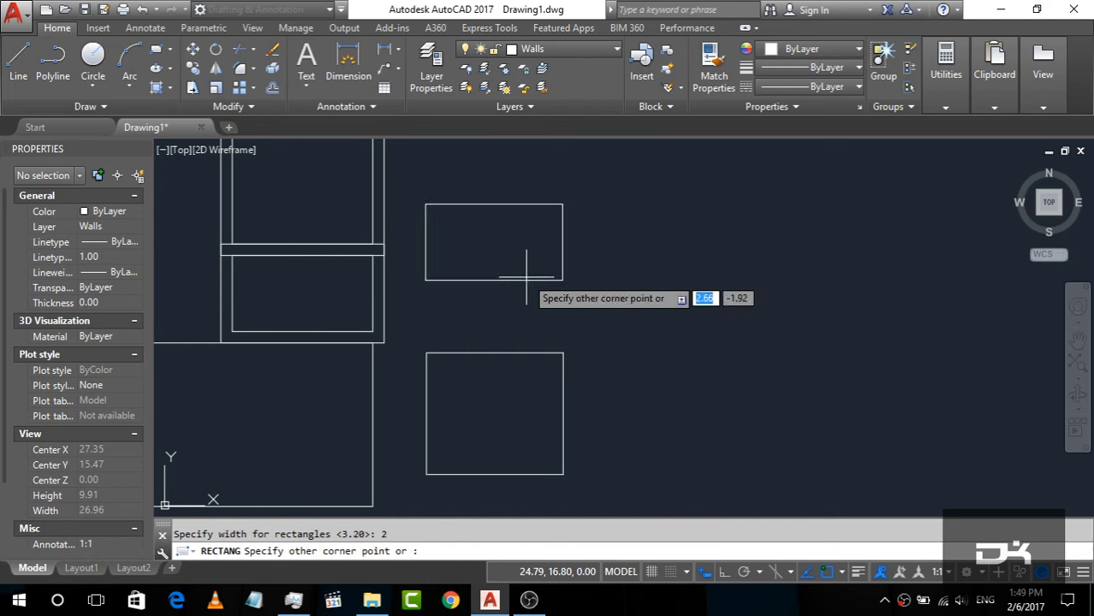
left_click(644, 327)
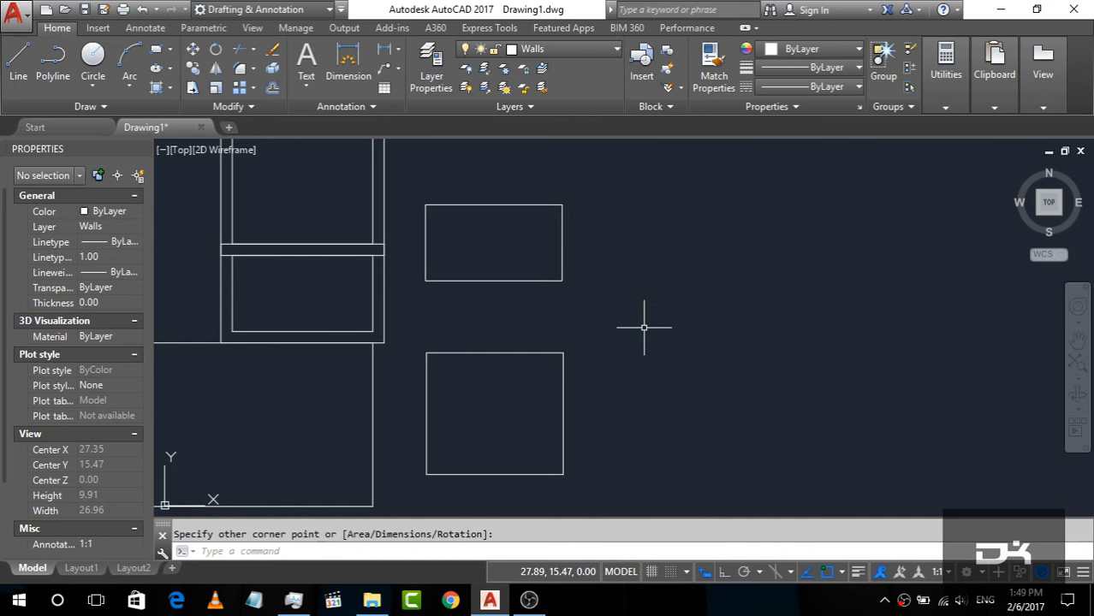
type("of")
Offset the lower square and upper rectangle 0.30 outward to form outer wall lines.
key("Return")
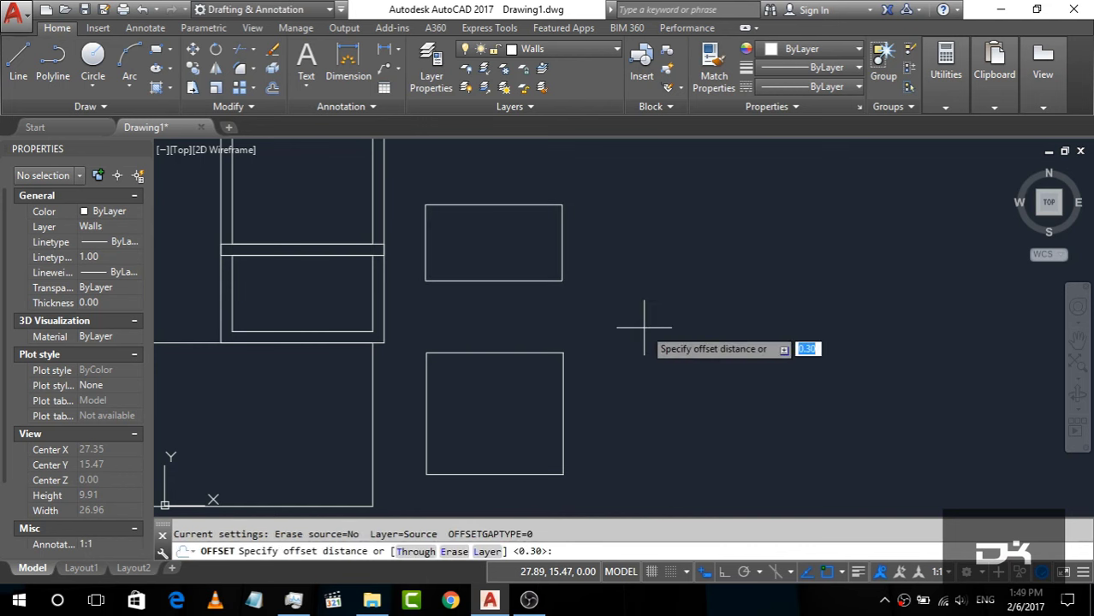
key("Return")
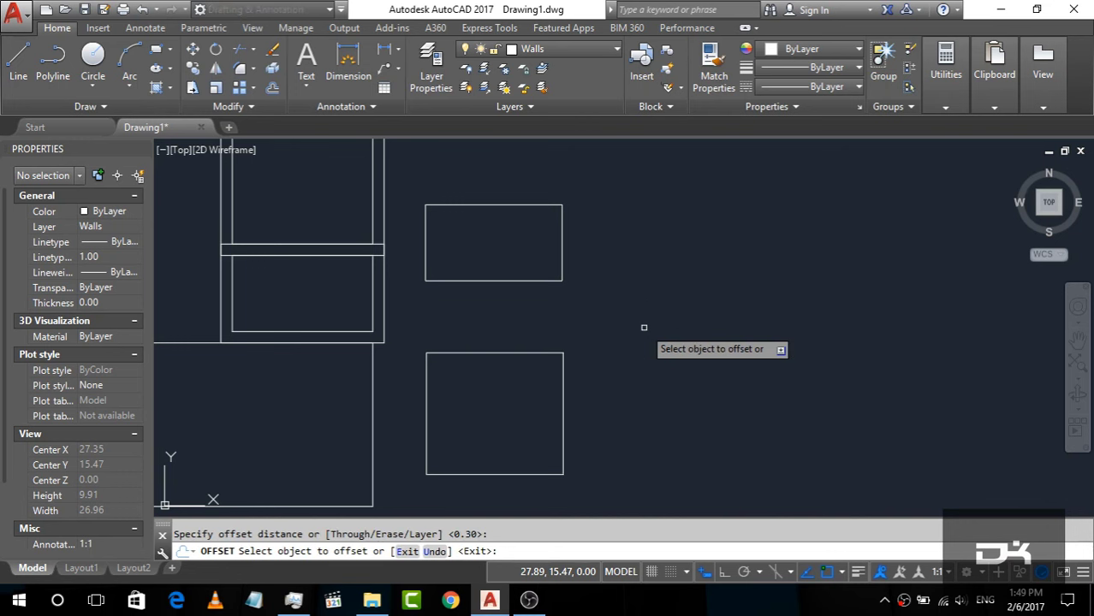
left_click(563, 433)
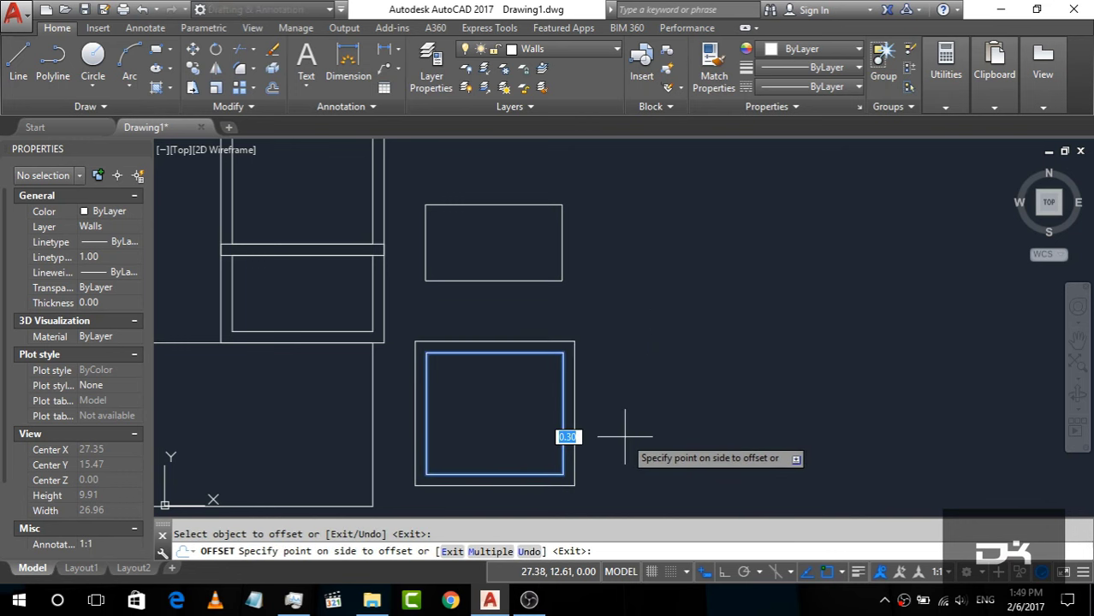
left_click(625, 436)
left_click(563, 274)
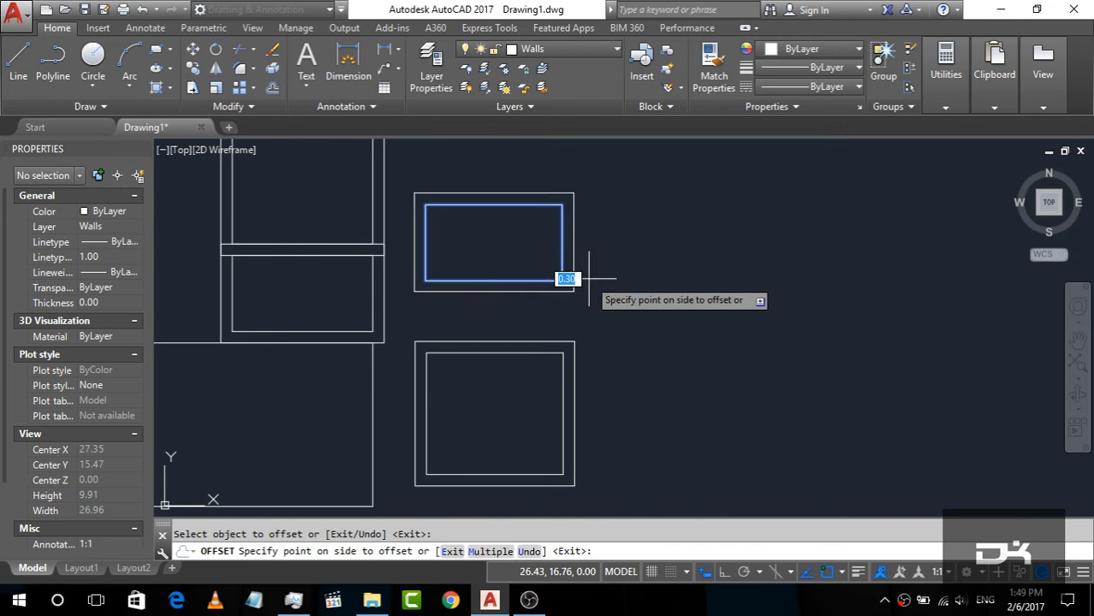
left_click(590, 280)
key("Escape")
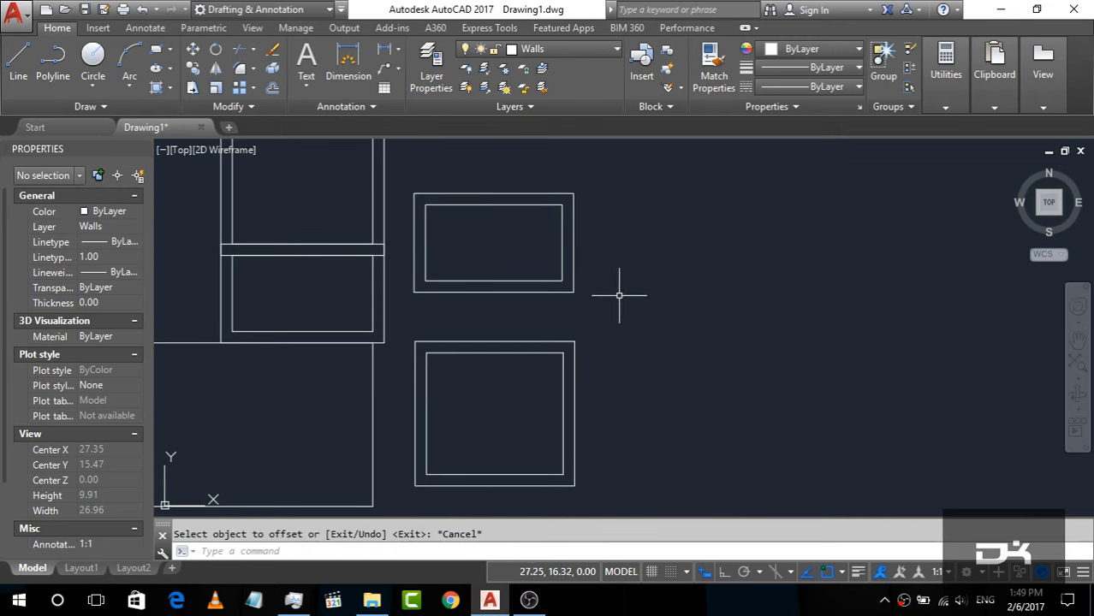
Move the square room's two outlines from their lower-left corner against the existing rooms.
scroll(615, 300, "down", 2)
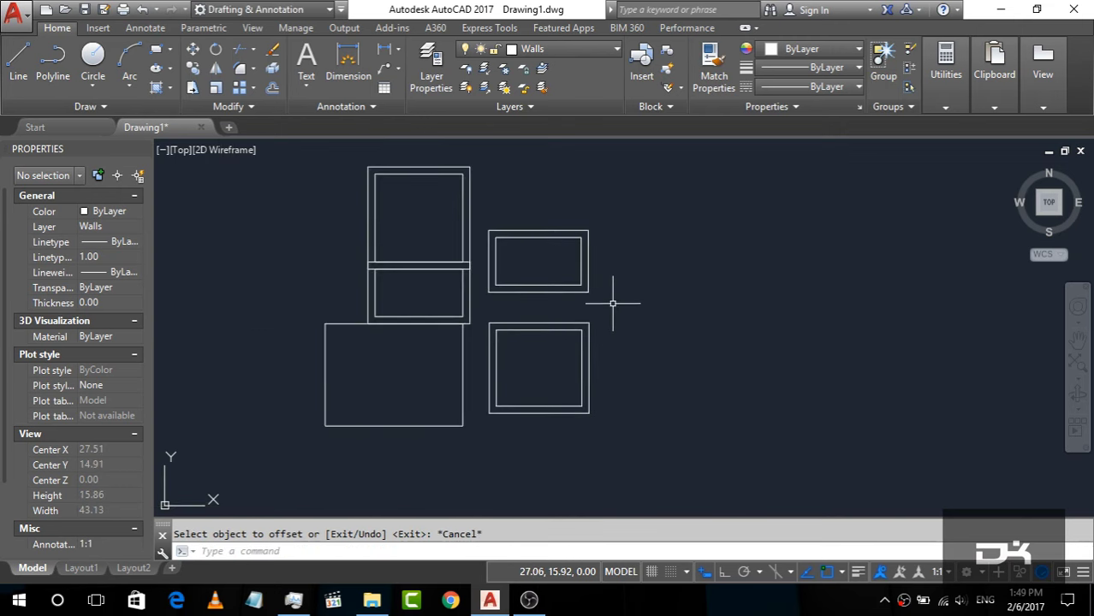
scroll(505, 466, "up", 2)
left_click(735, 450)
left_click(567, 345)
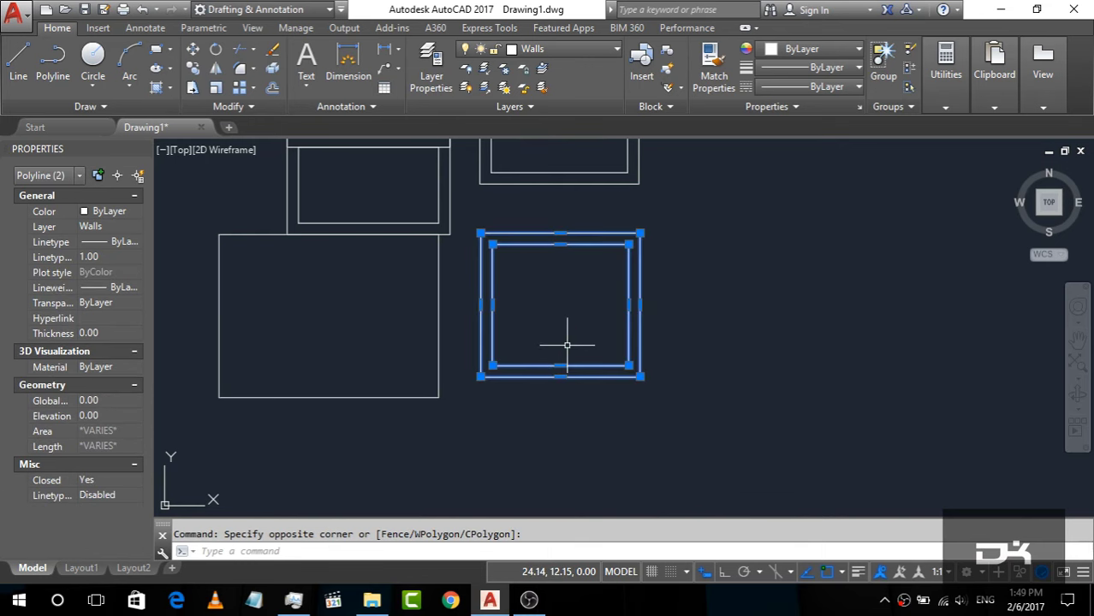
type("m")
key("Return")
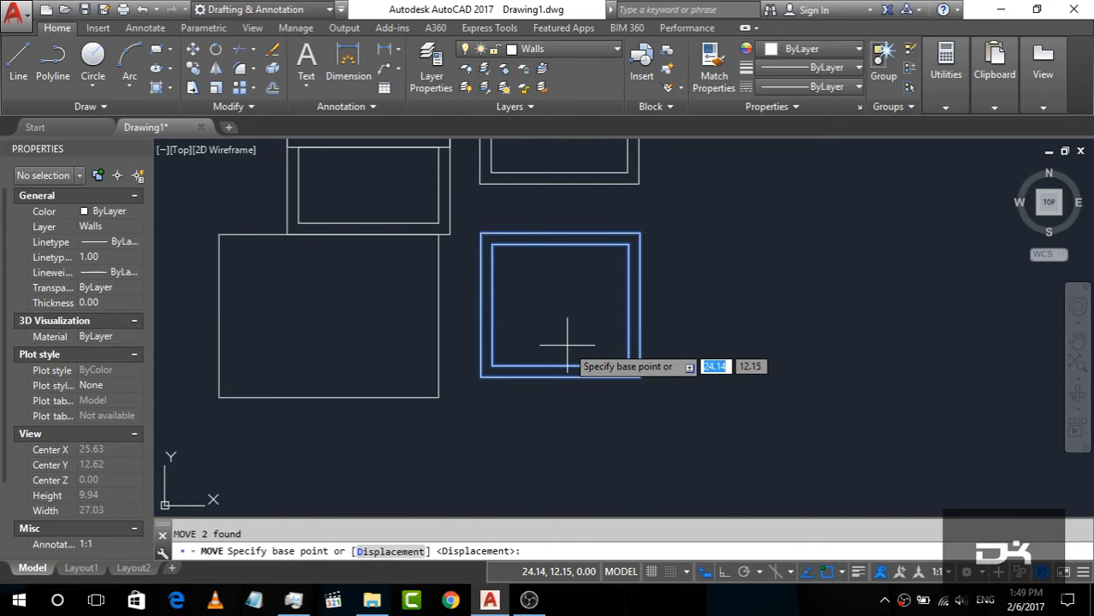
left_click(481, 376)
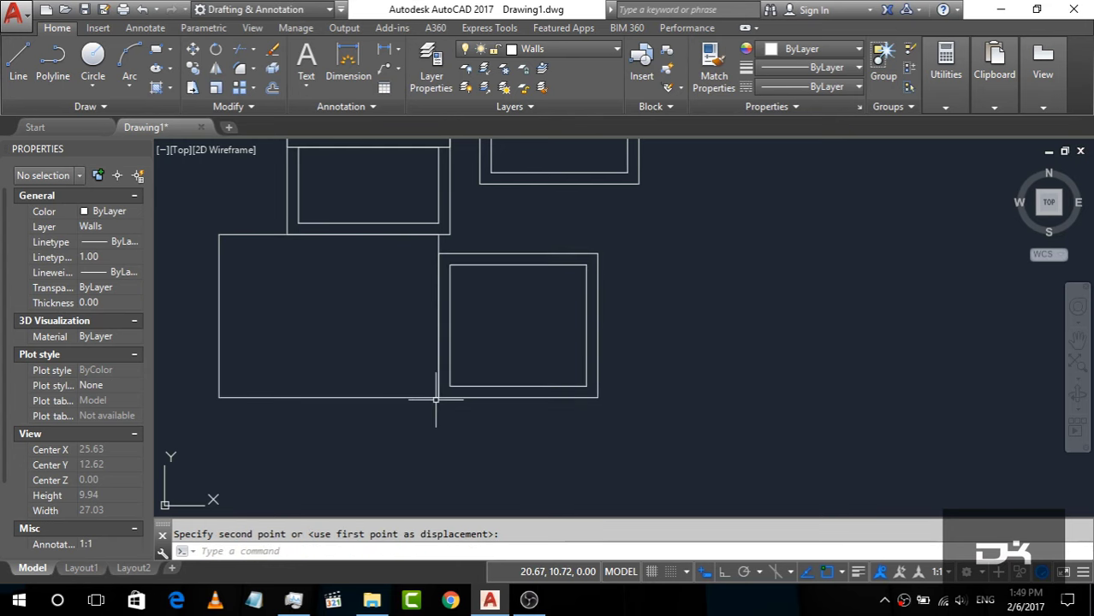
scroll(576, 373, "down", 2)
left_click(571, 198)
scroll(570, 197, "up", 2)
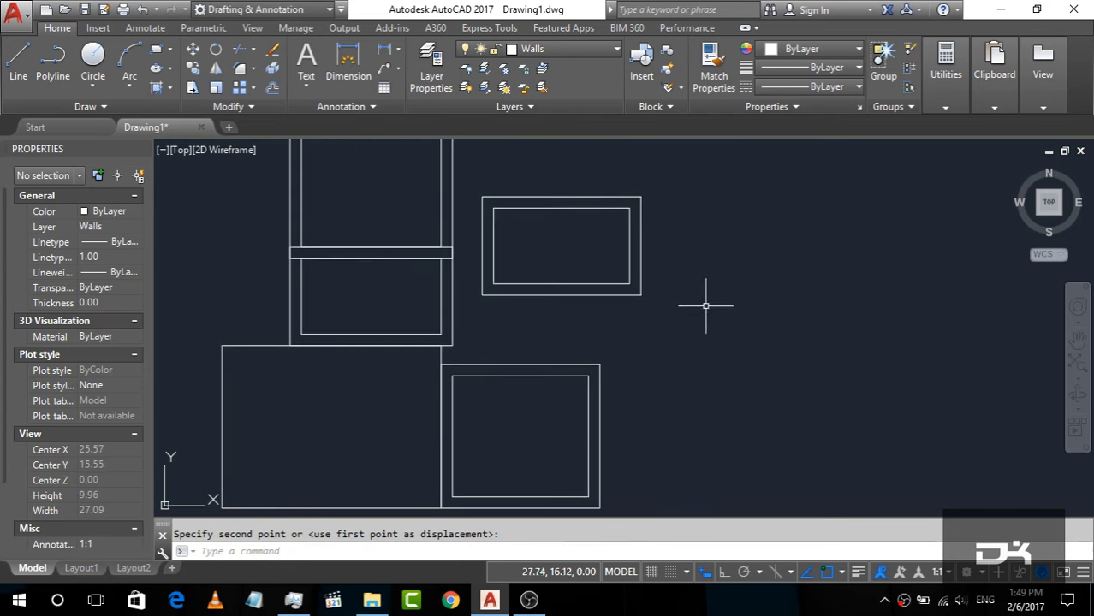
Move the upper rectangle's two outlines, snapping their inner lower-left corner onto the square room's wall.
left_click(721, 306)
left_click(588, 243)
type("m")
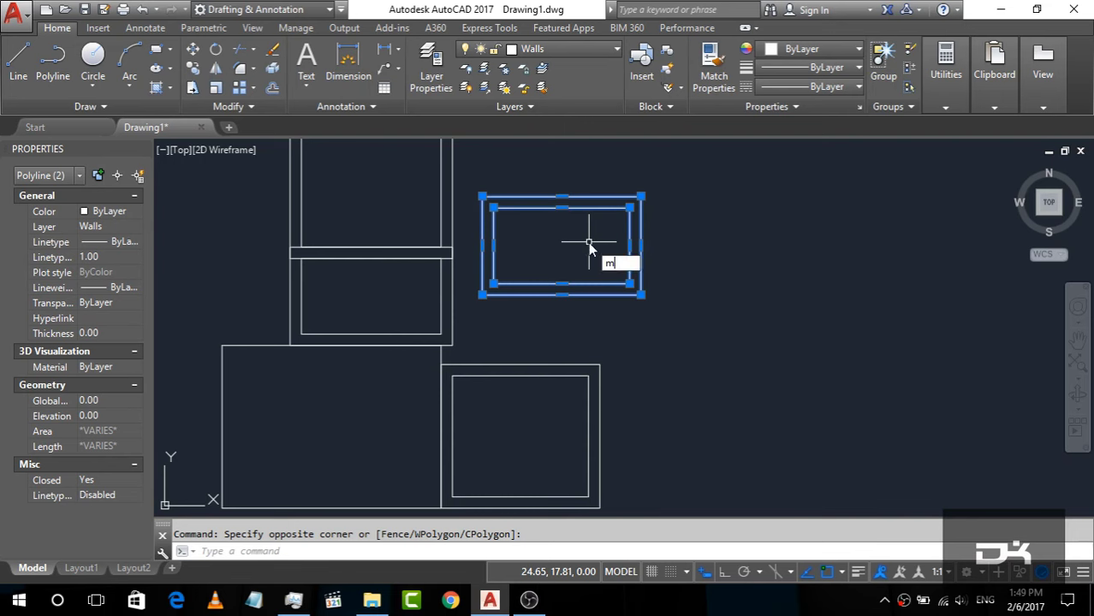
key("Return")
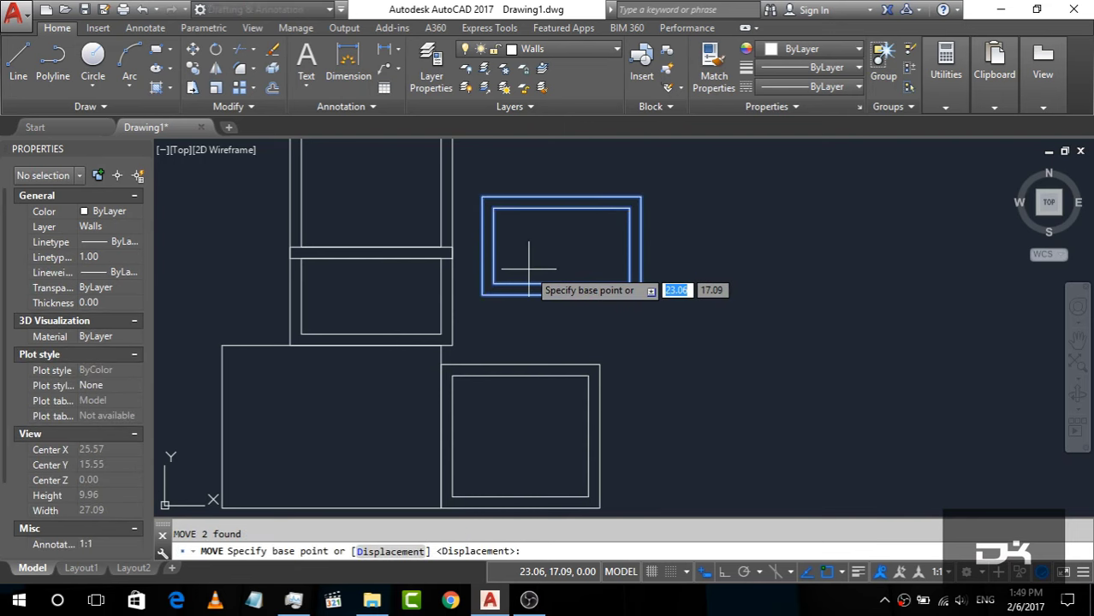
left_click(493, 284)
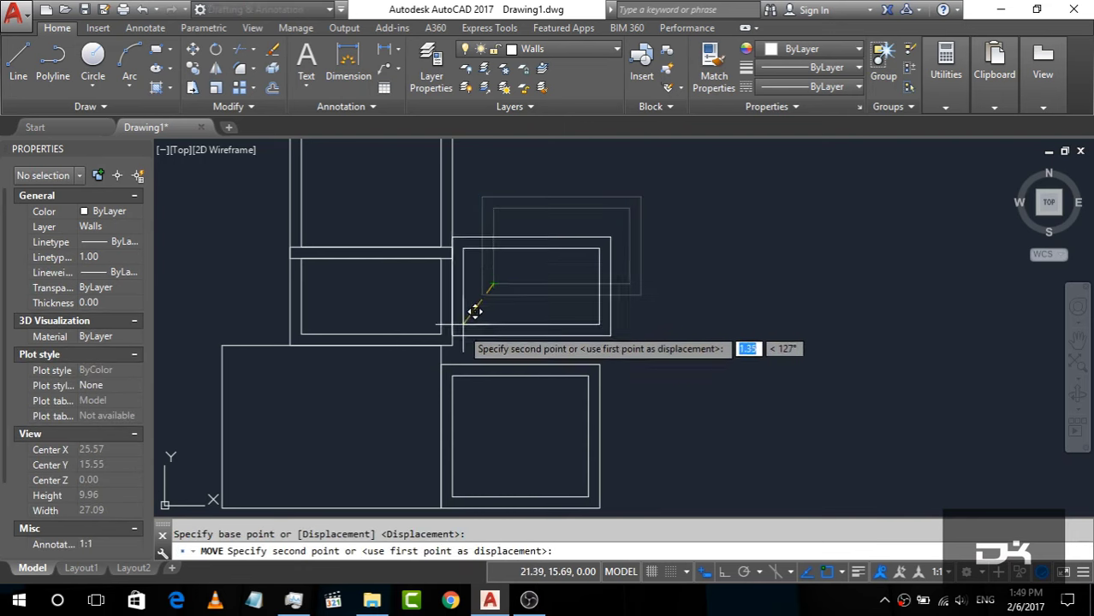
scroll(457, 364, "up", 3)
scroll(466, 361, "up", 3)
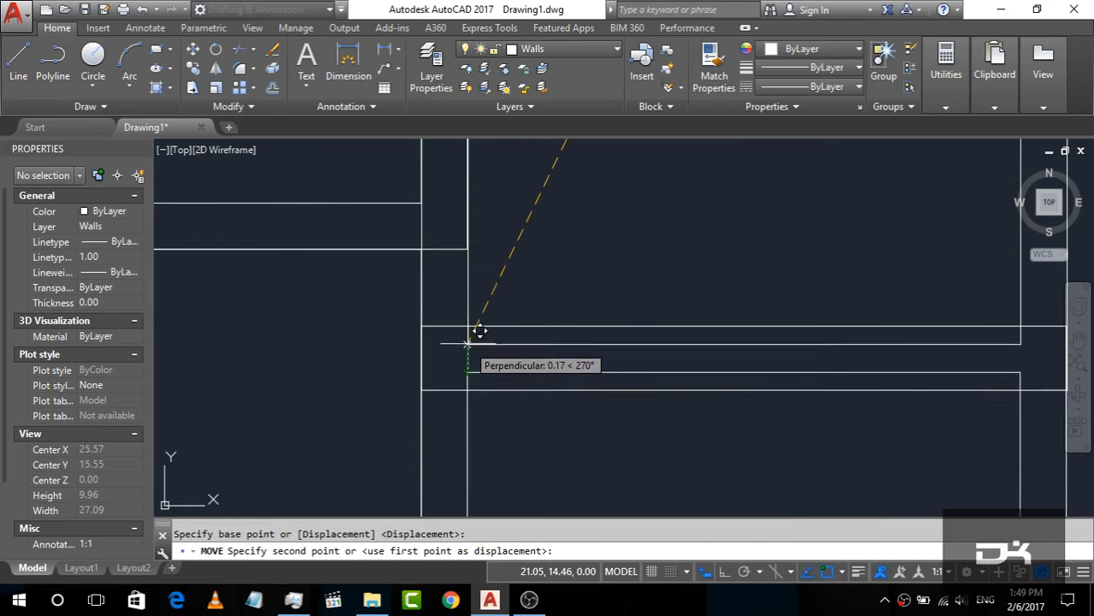
left_click(469, 323)
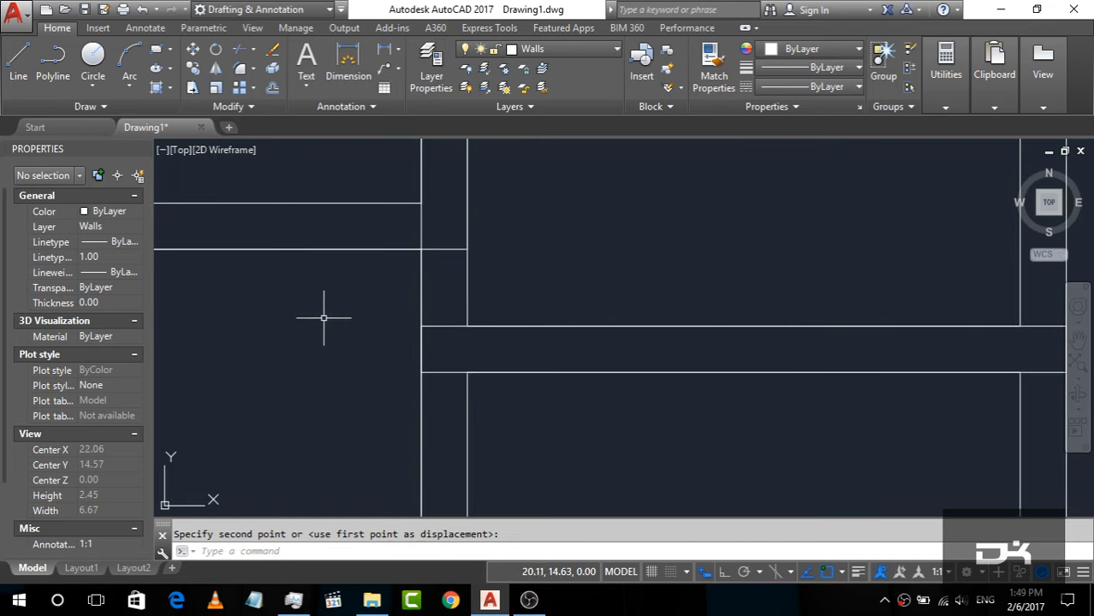
scroll(323, 314, "down", 5)
scroll(539, 284, "down", 3)
scroll(599, 296, "down", 3)
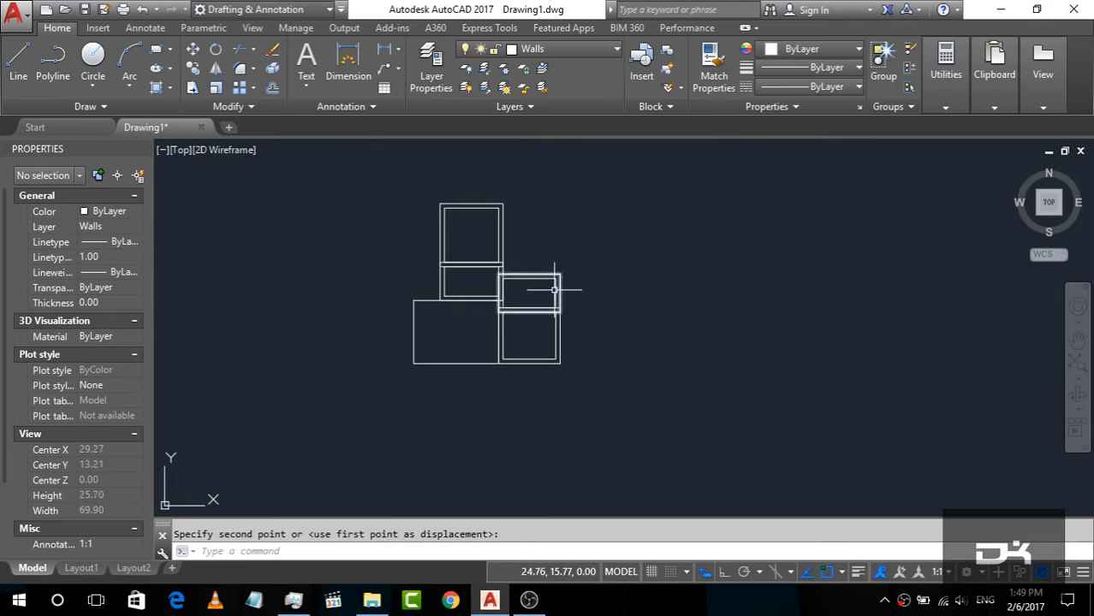
scroll(494, 272, "up", 2)
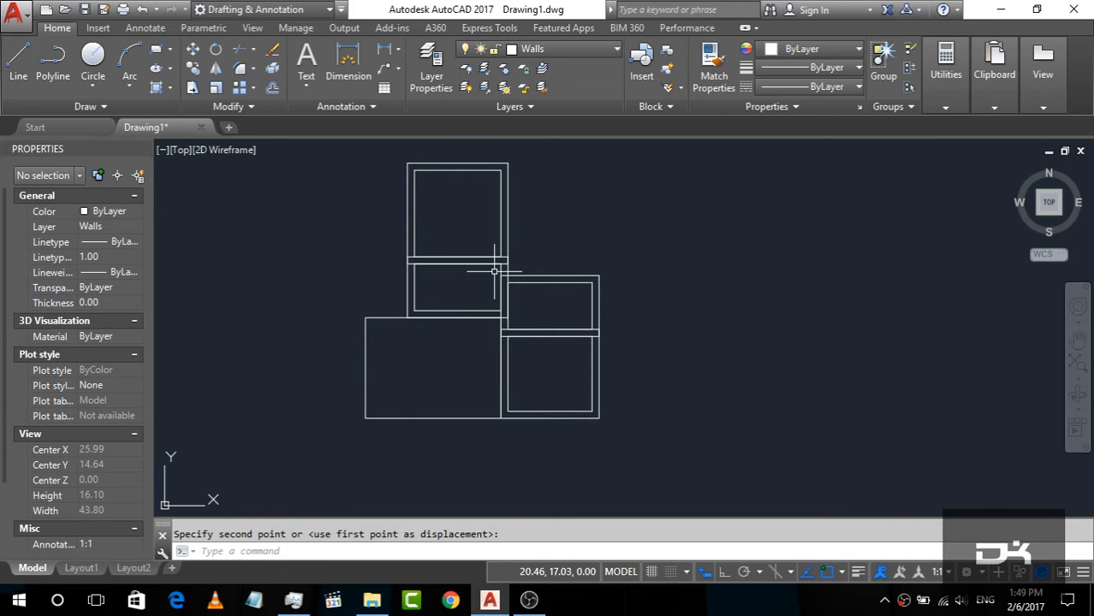
scroll(450, 323, "down", 2)
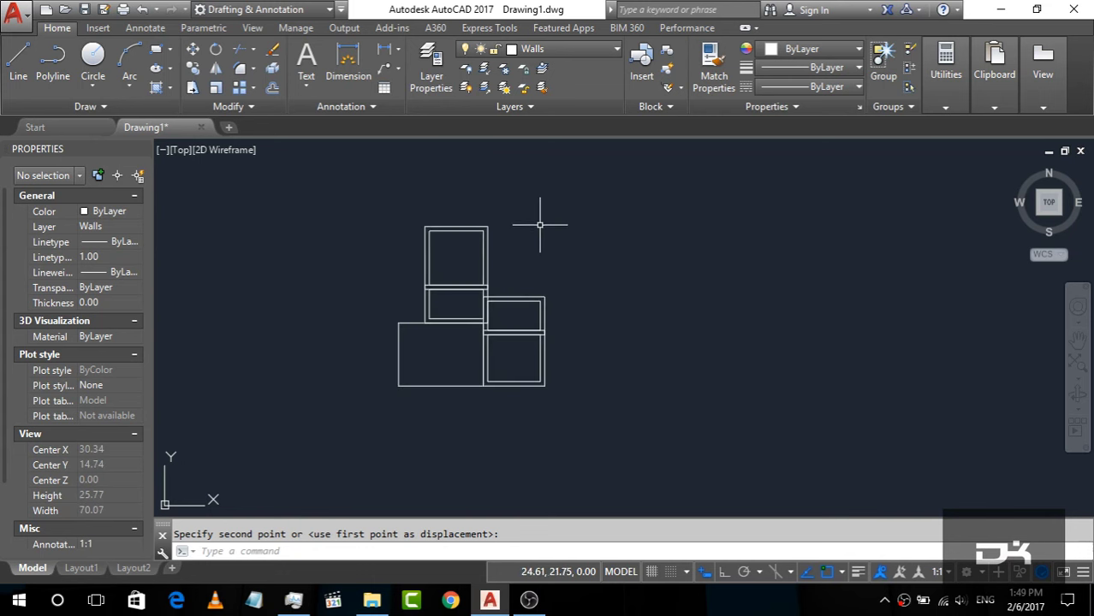
scroll(536, 242, "up", 4)
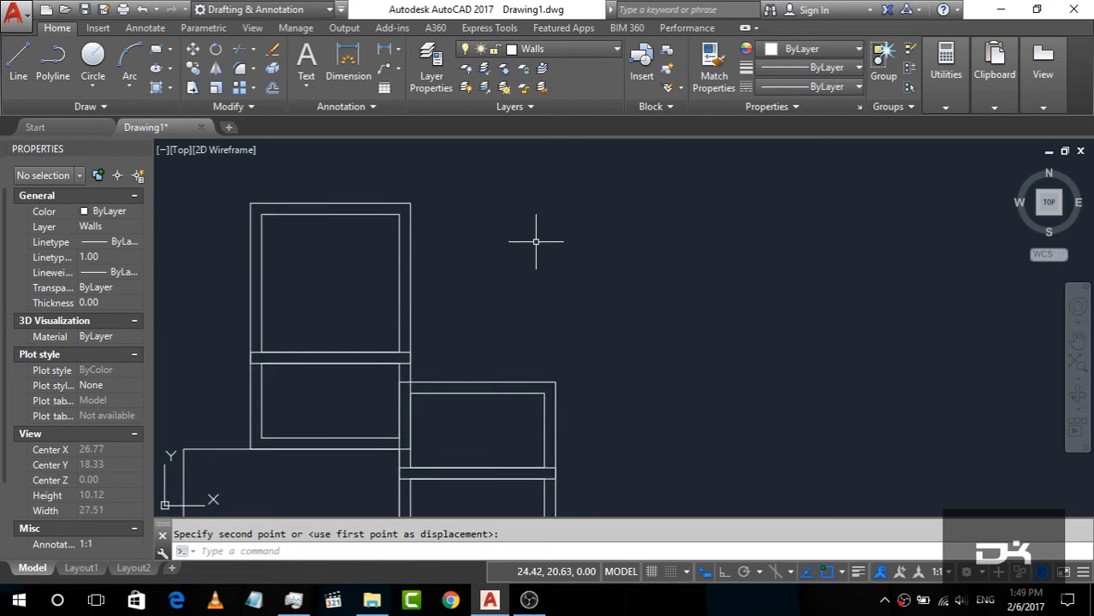
Draw a 5.6 by 4.7 rectangle extending up and to the right.
left_click(155, 49)
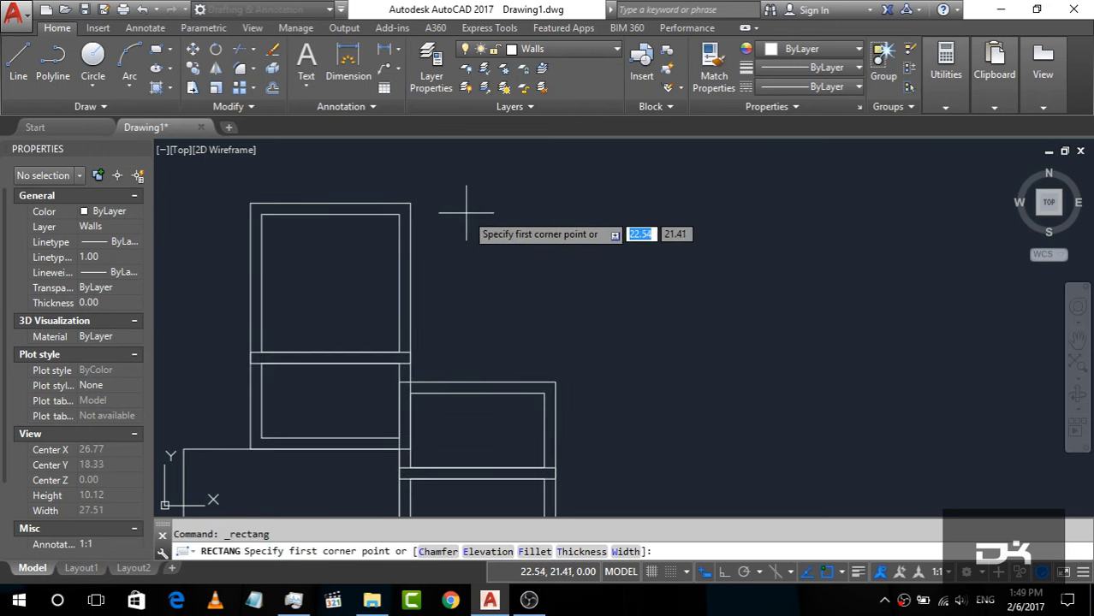
left_click(466, 212)
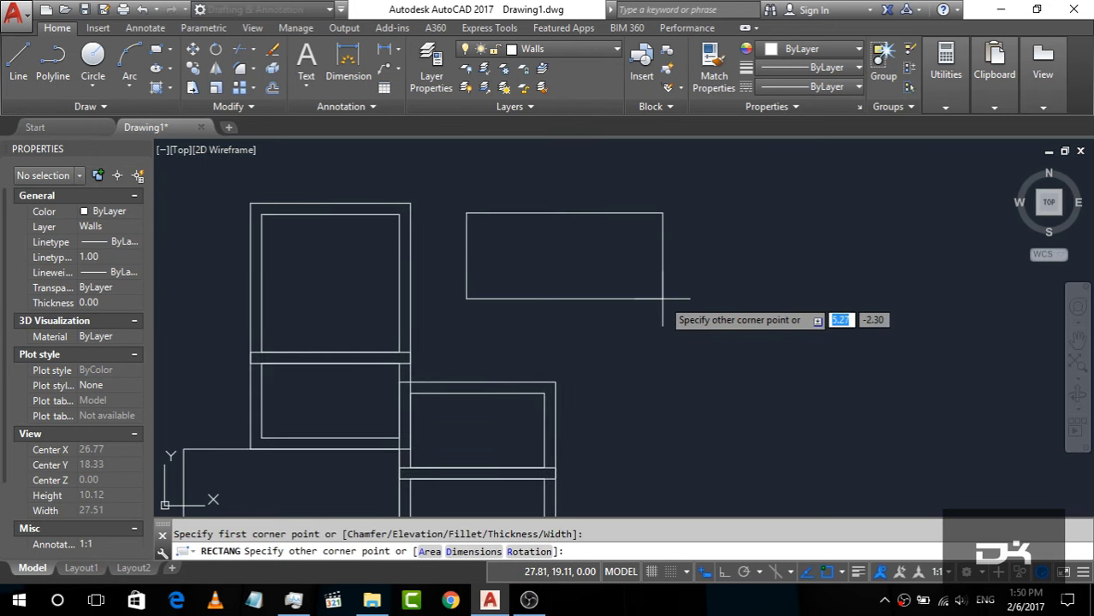
type("d")
key("Return")
type("5.6")
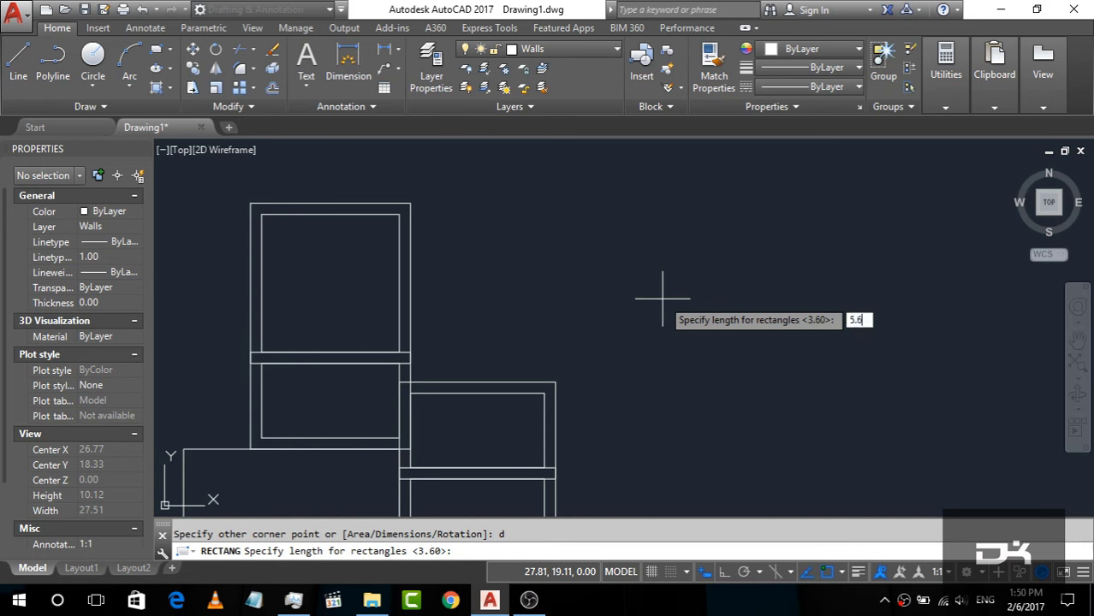
key("Return")
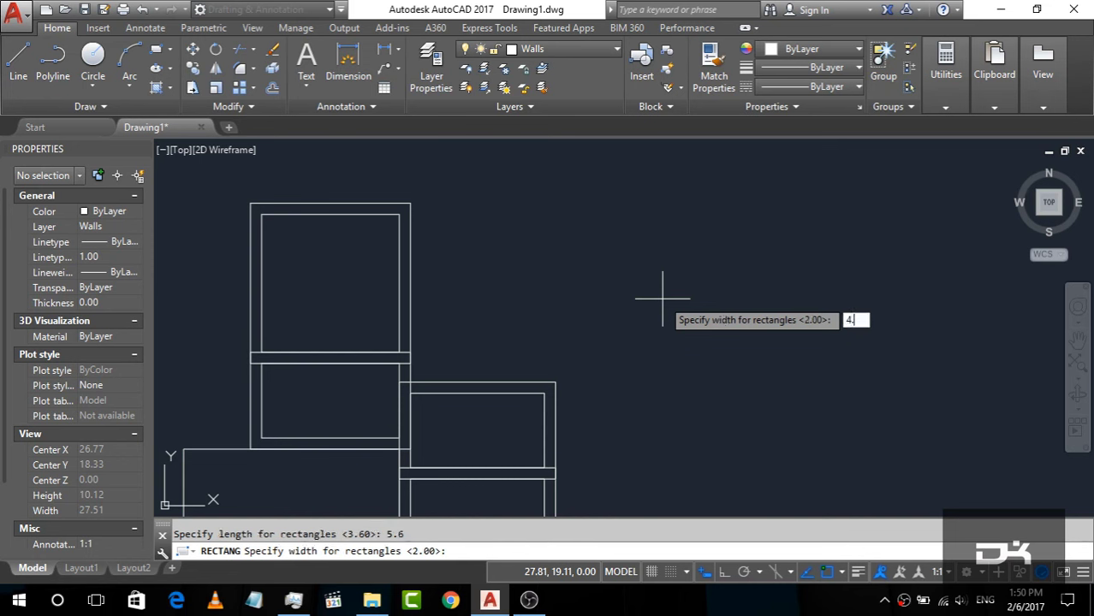
key("Return")
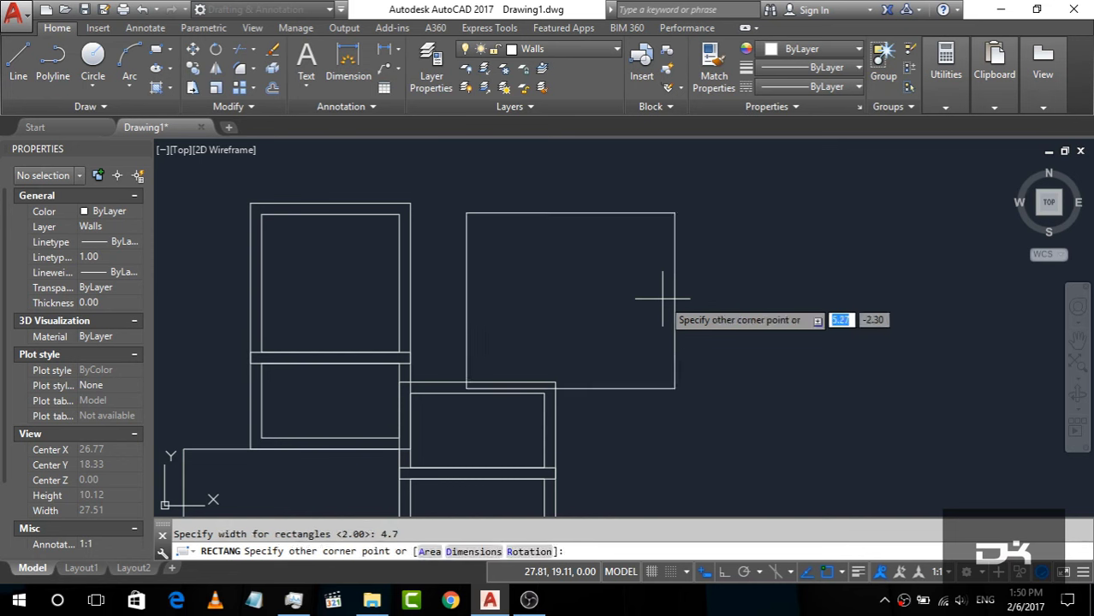
left_click(672, 201)
scroll(590, 319, "down", 4)
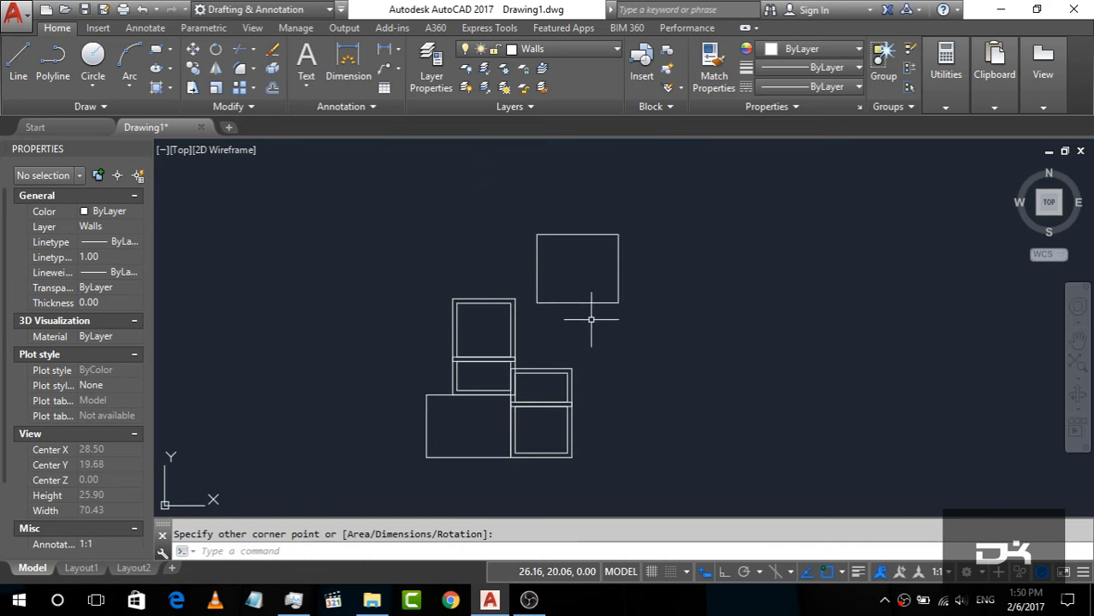
scroll(627, 220, "up", 2)
Offset the new rectangle 0.30 outward to form its outer wall line.
type("of")
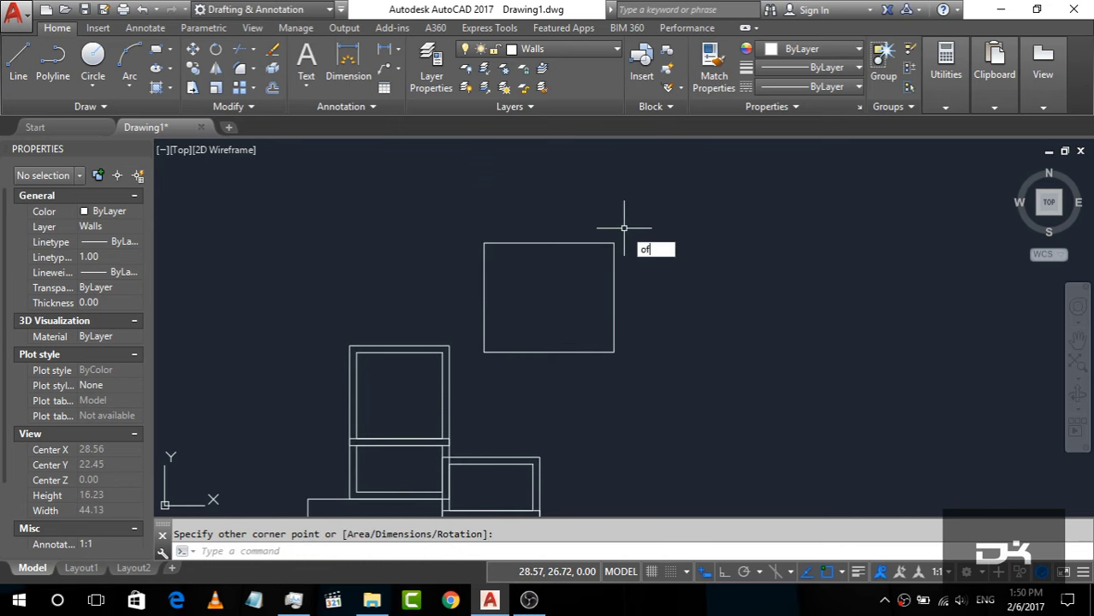
key("Return")
key("Return")
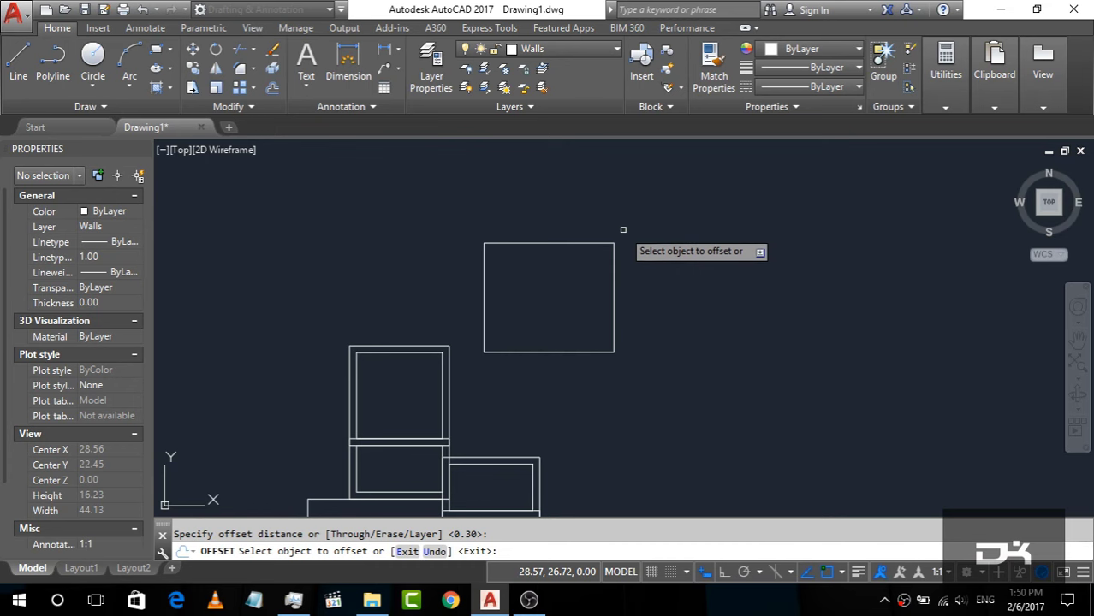
left_click(614, 284)
left_click(638, 289)
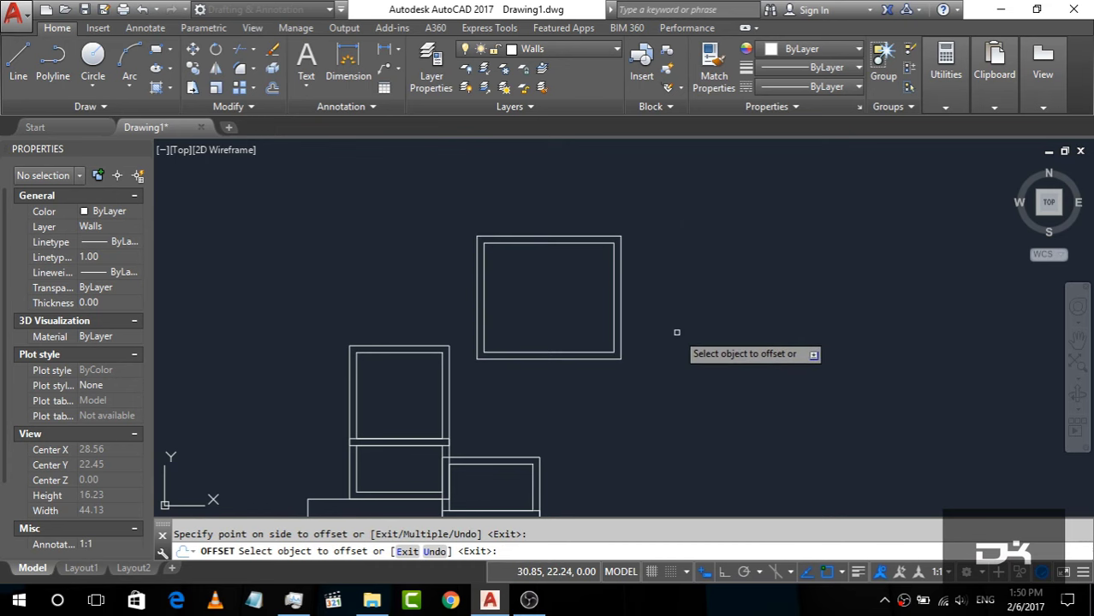
key("Escape")
Move both outlines of the new room, snapping its outer corner to the existing rooms' corner.
left_click(702, 341)
left_click(599, 312)
type("m")
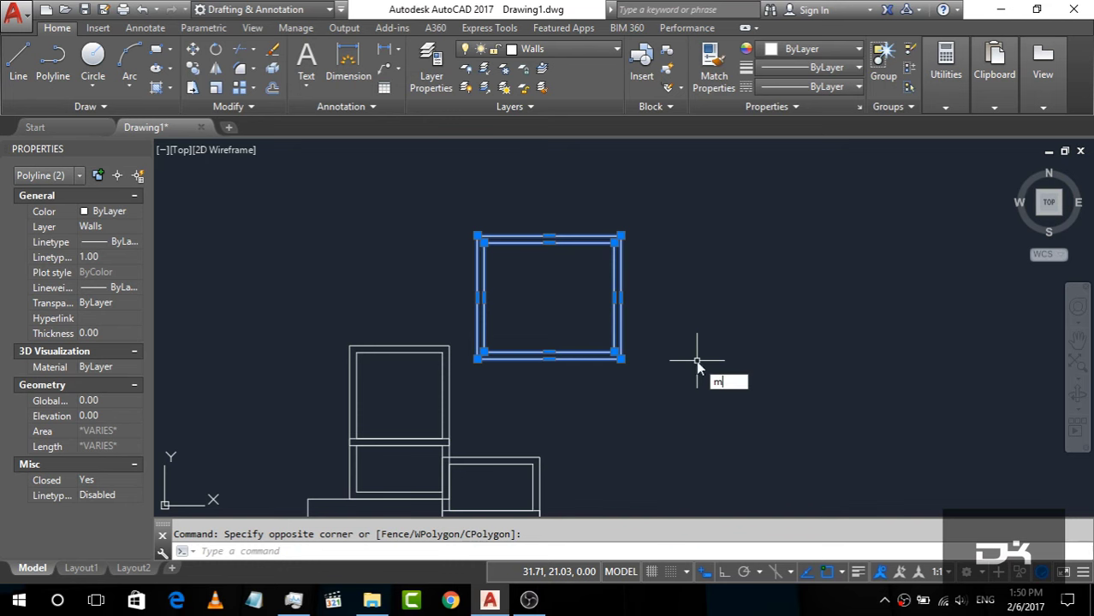
key("Return")
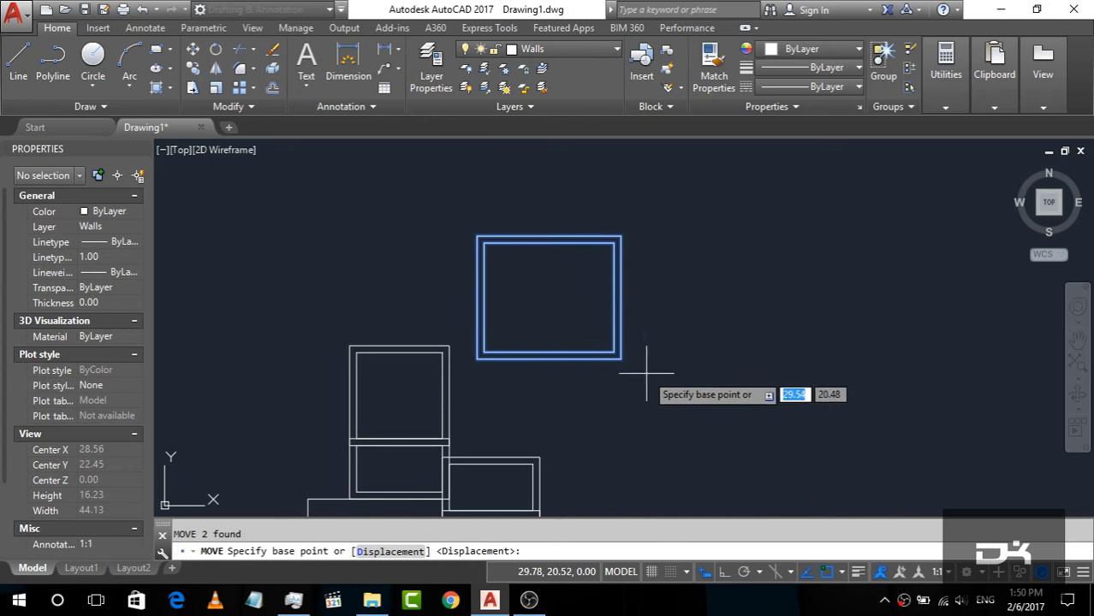
scroll(484, 351, "up", 10)
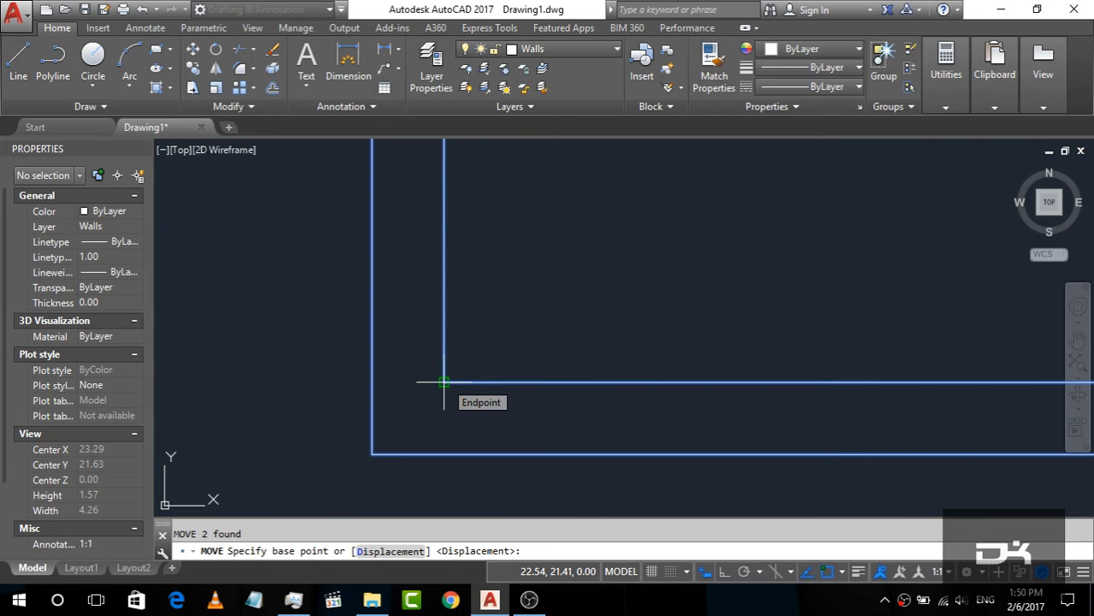
left_click(444, 383)
scroll(505, 245, "down", 6)
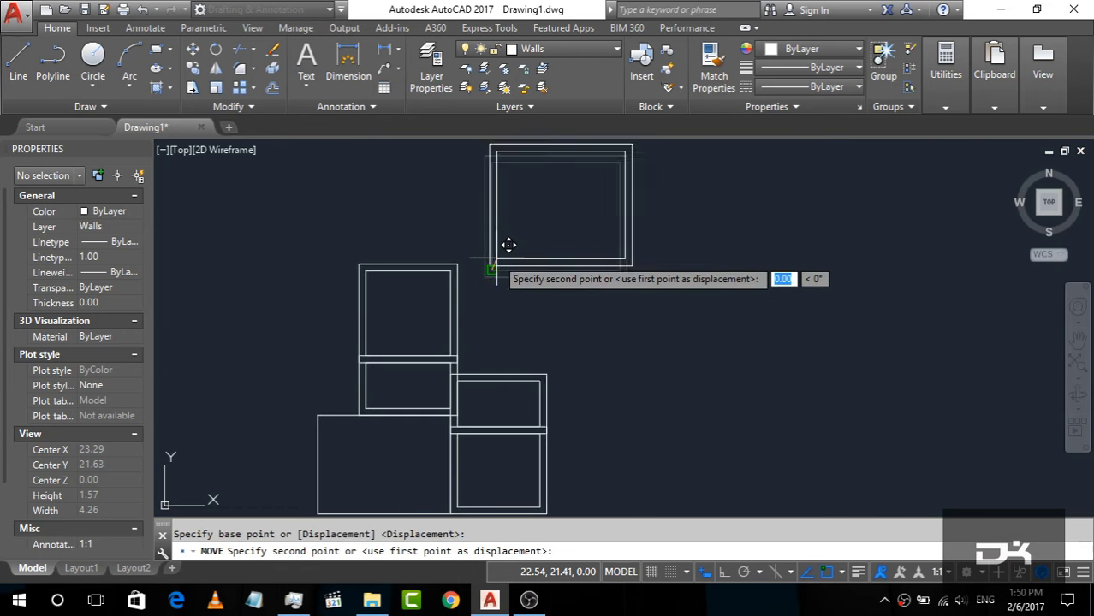
scroll(482, 360, "up", 6)
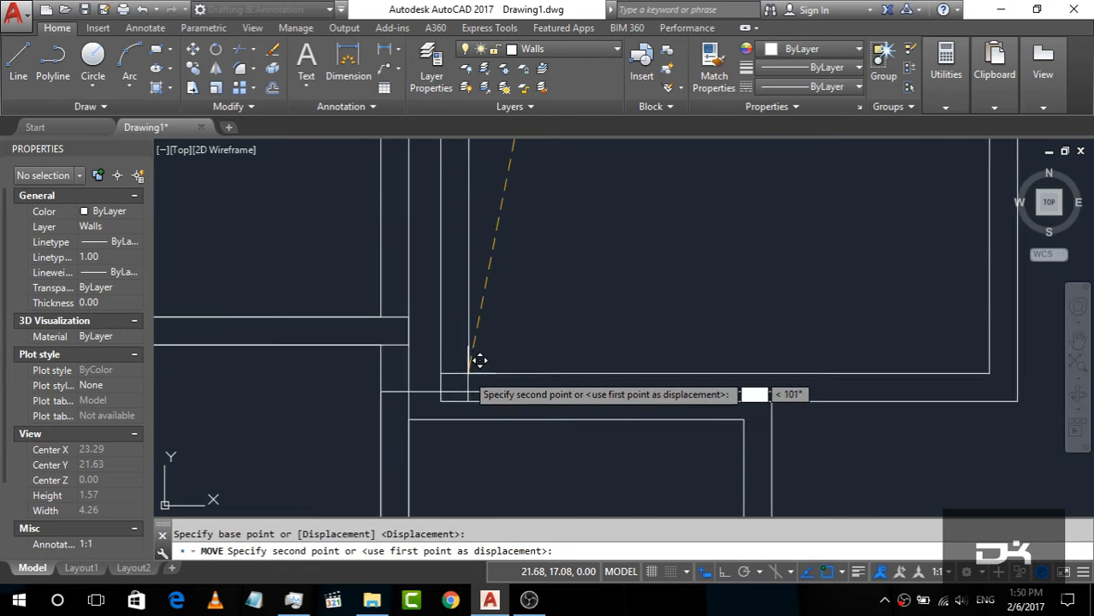
left_click(417, 378)
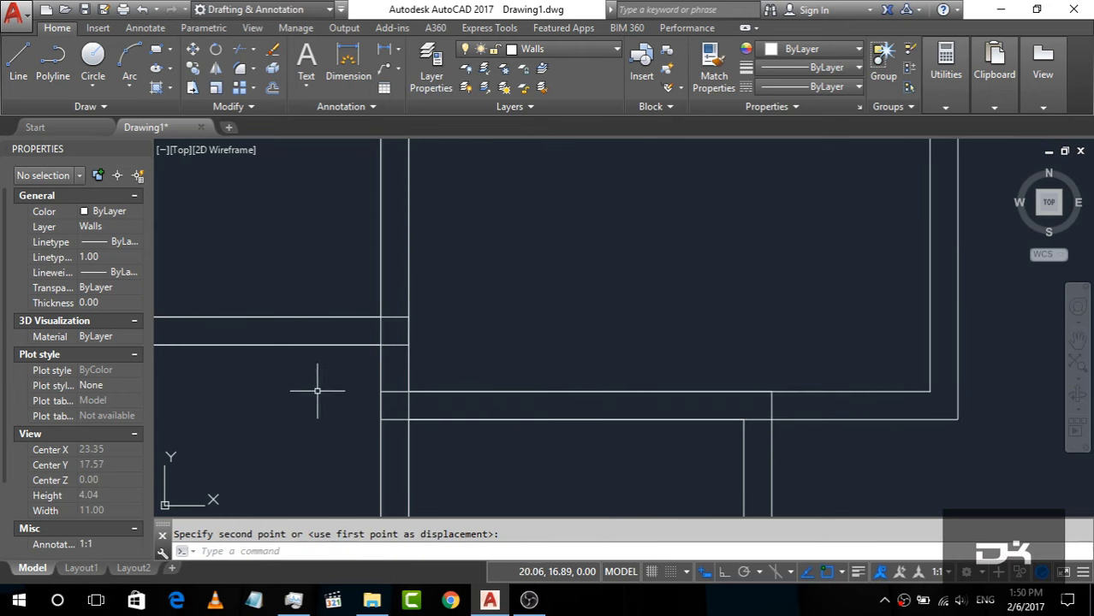
scroll(423, 361, "down", 10)
scroll(411, 310, "up", 4)
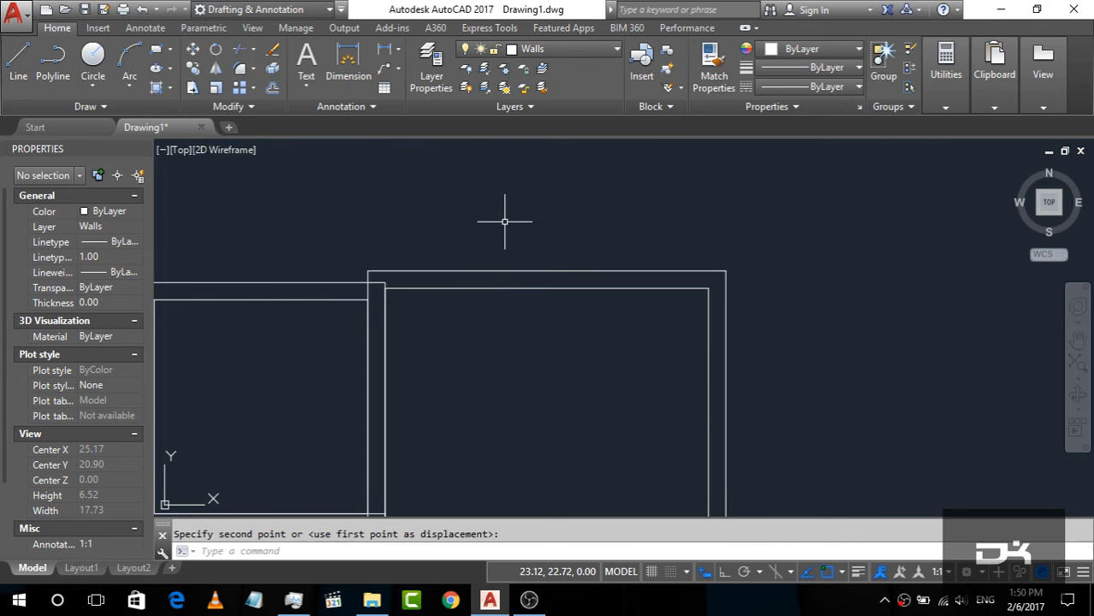
scroll(630, 166, "down", 2)
scroll(447, 188, "down", 2)
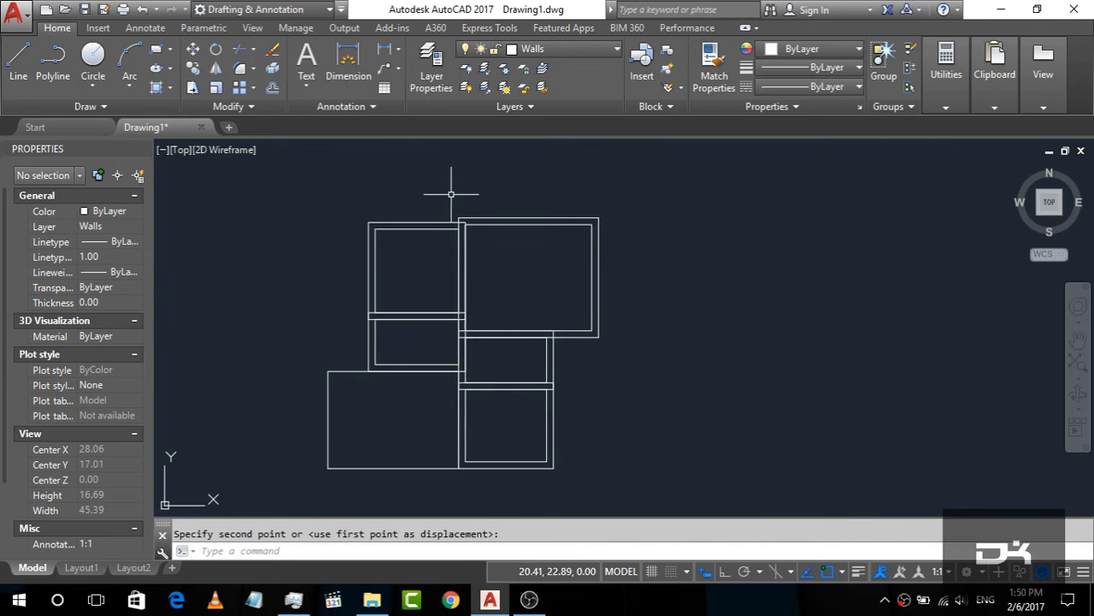
scroll(456, 196, "down", 2)
scroll(531, 278, "up", 2)
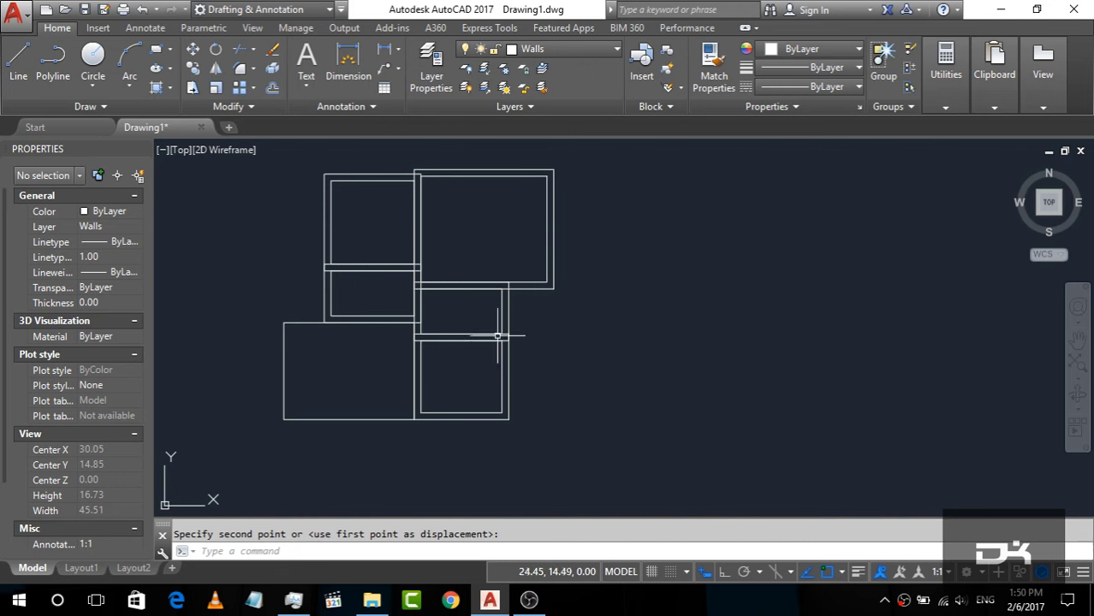
scroll(304, 345, "down", 2)
scroll(592, 321, "up", 2)
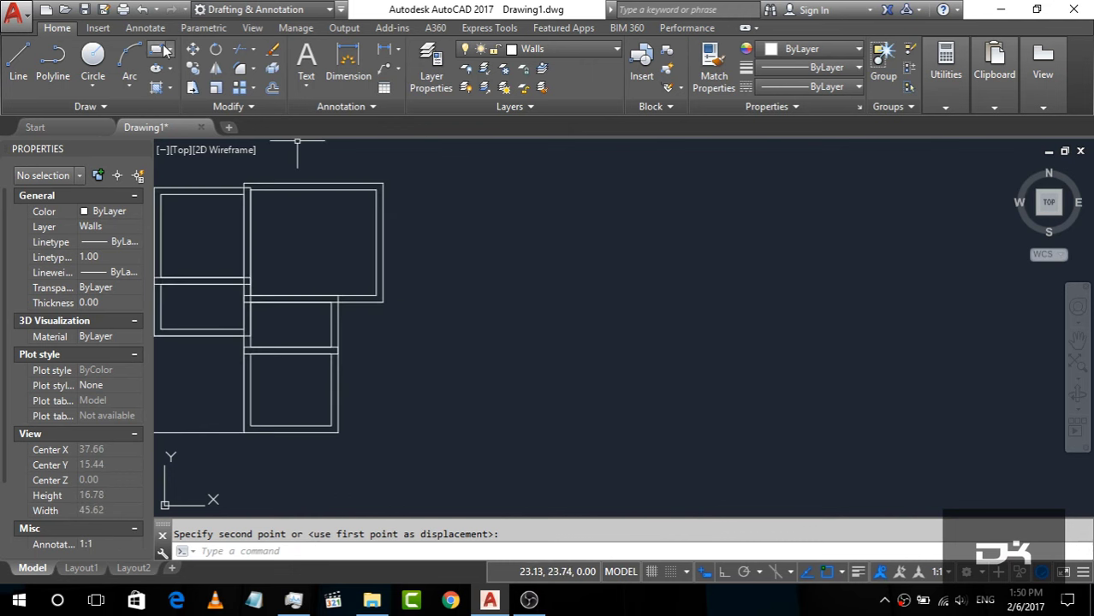
Draw a 6 by 4.1 rectangle.
left_click(157, 52)
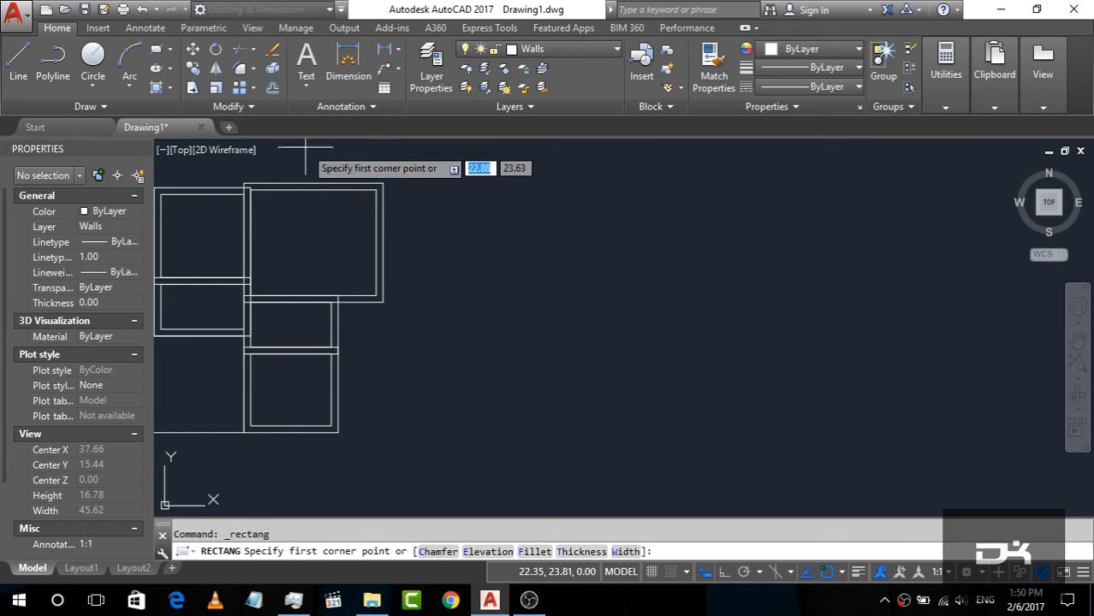
left_click(520, 225)
type("d")
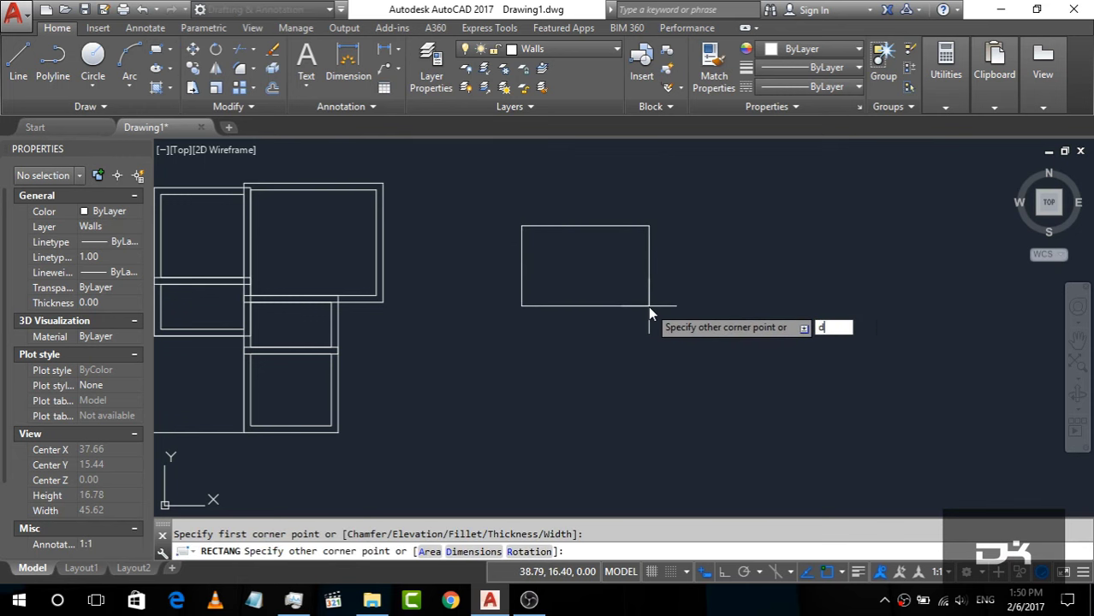
key("Return")
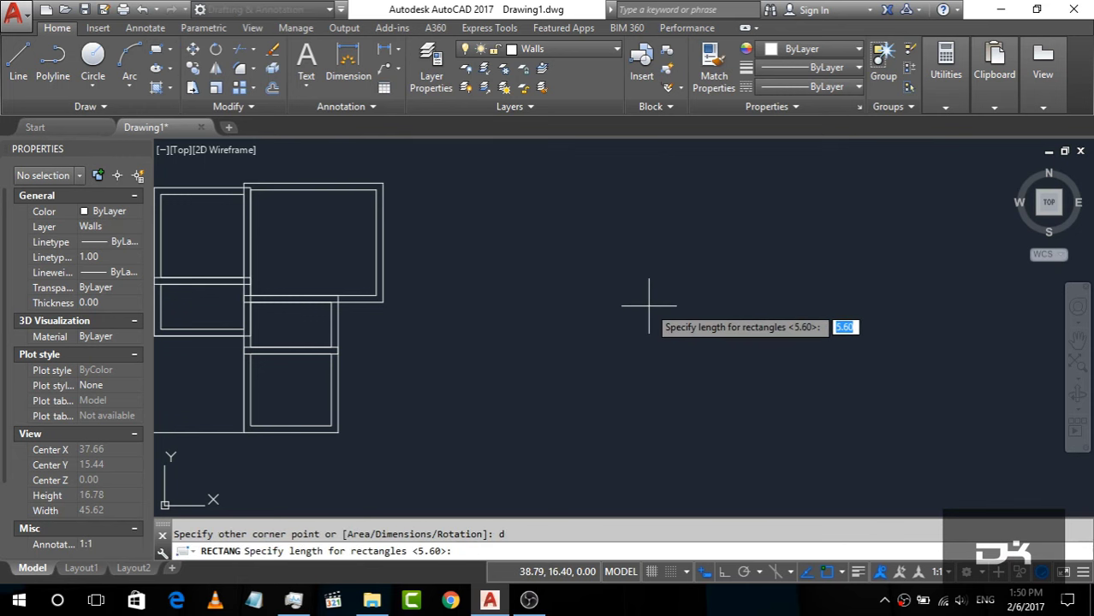
key("Return")
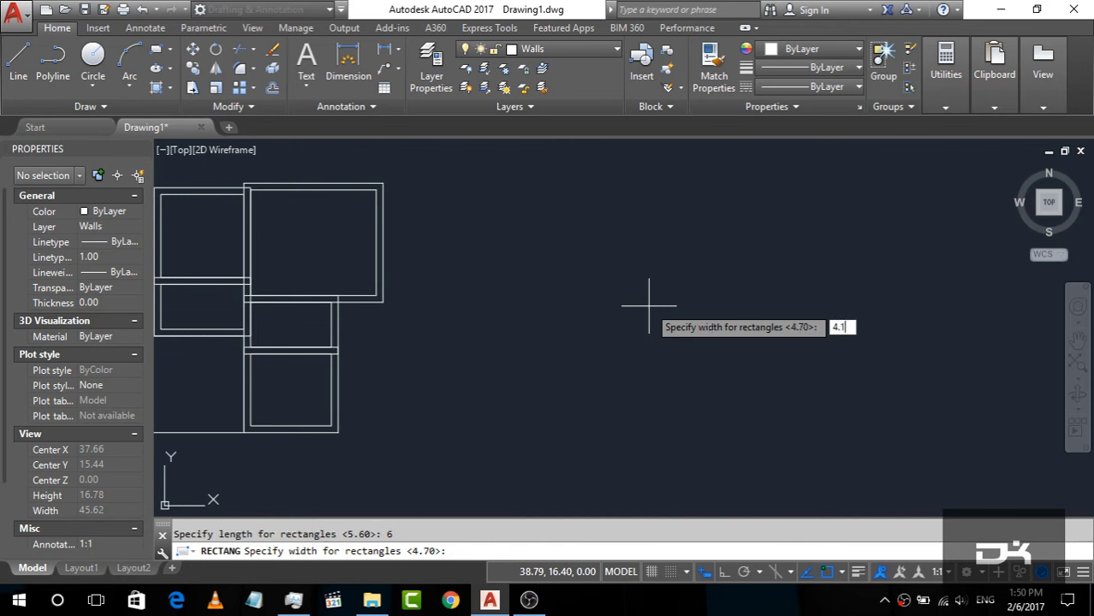
key("Return")
left_click(684, 308)
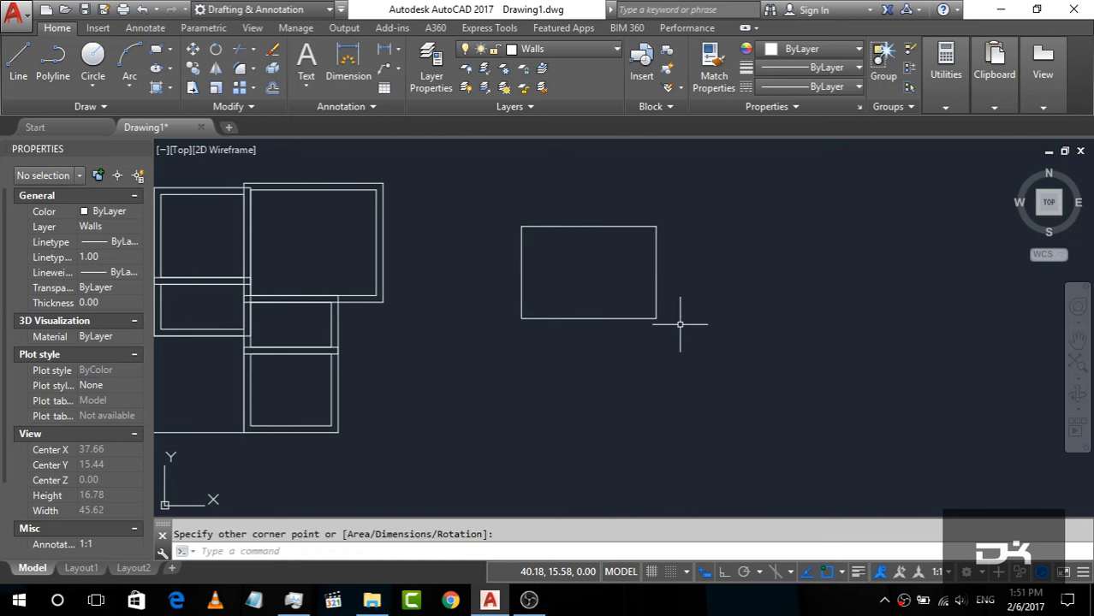
Draw a 1.5 line down from the rectangle's lower-right corner, then back perpendicular beneath it.
left_click(15, 69)
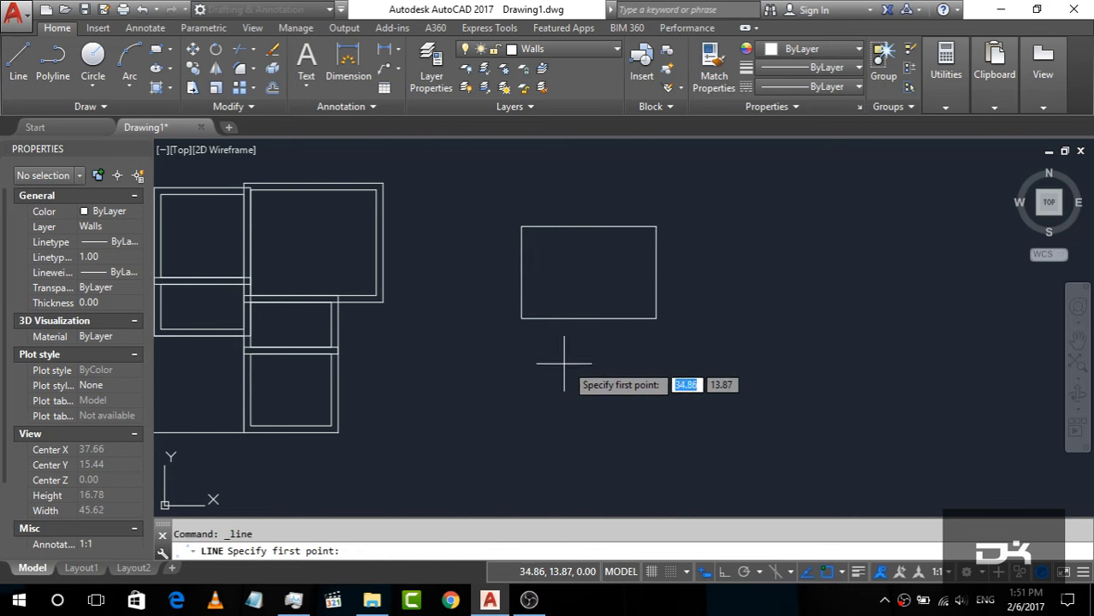
left_click(656, 318)
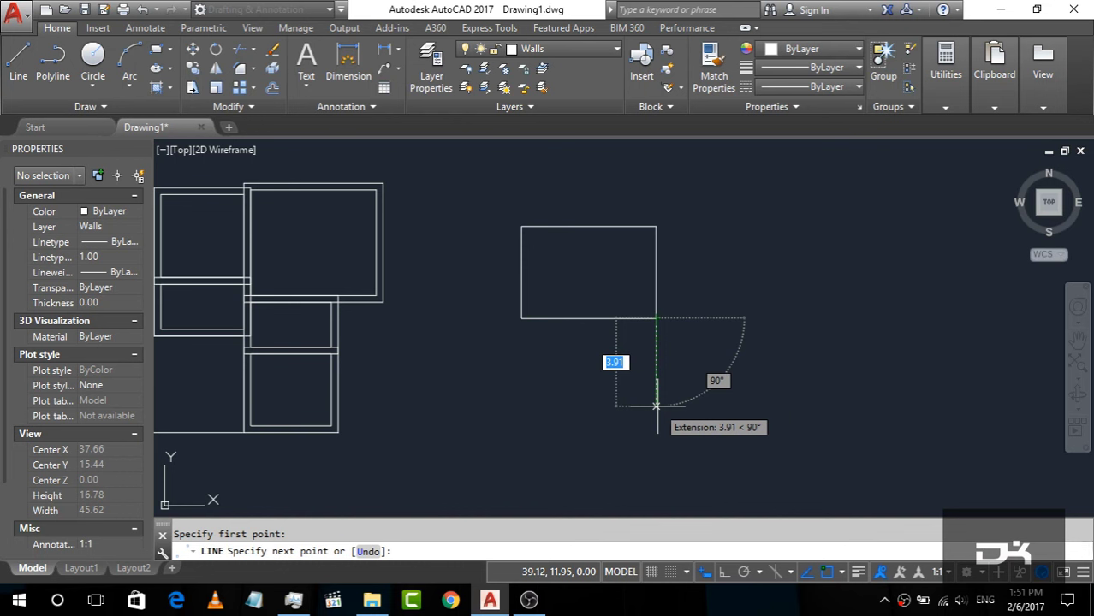
type("1.5")
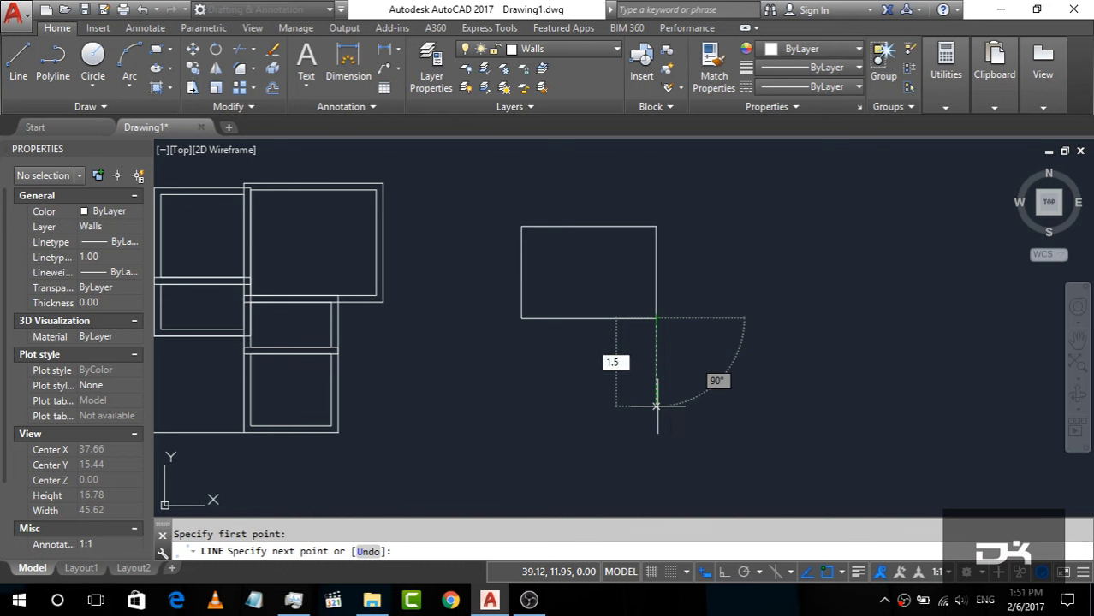
key("Return")
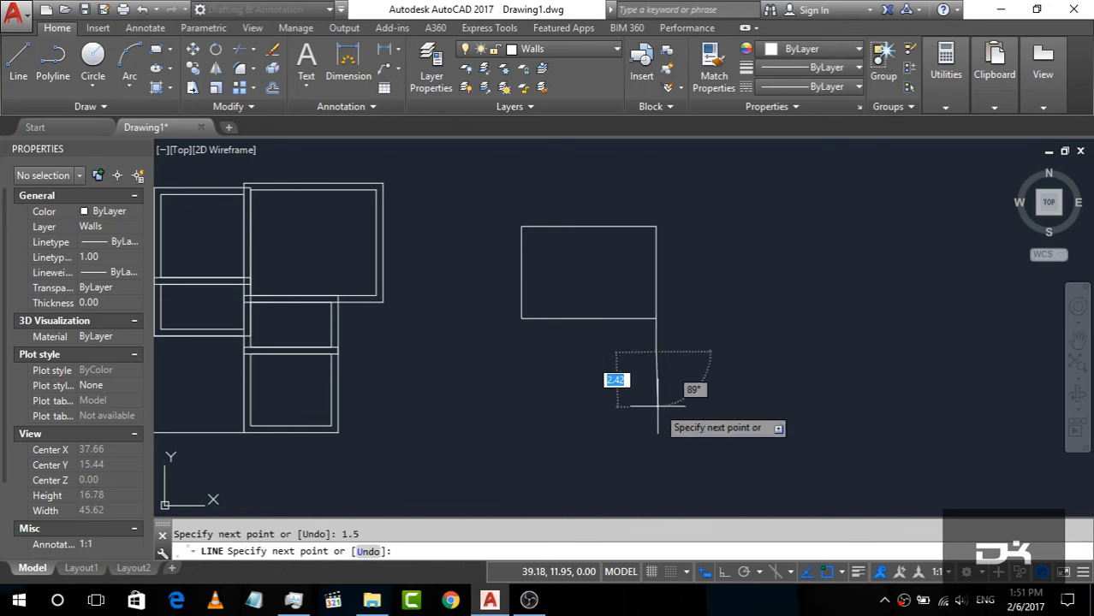
scroll(557, 341, "up", 2)
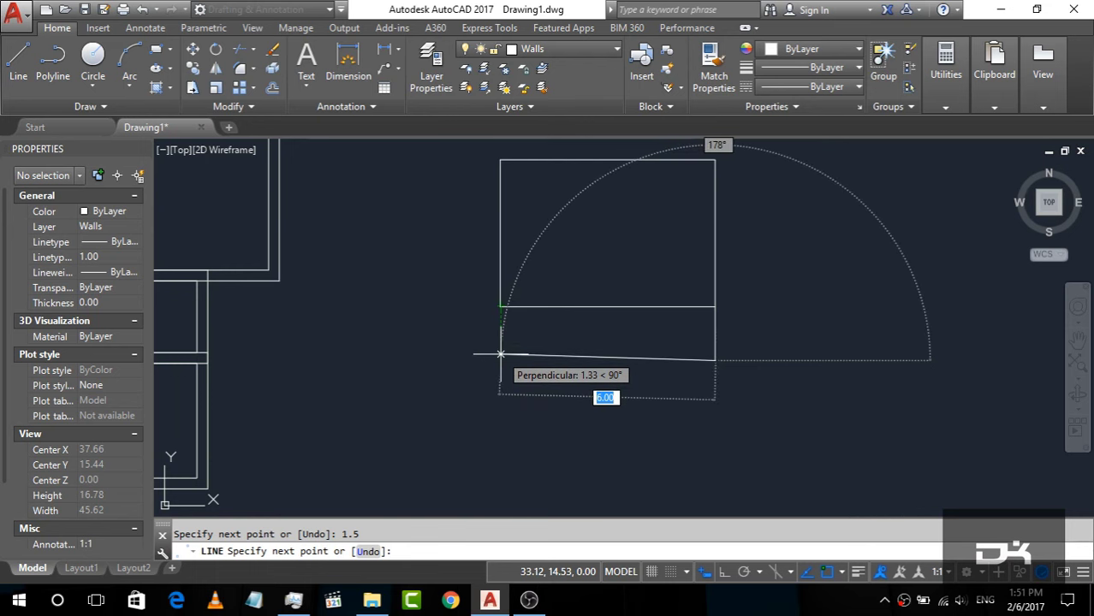
scroll(500, 354, "up", 4)
scroll(501, 325, "down", 2)
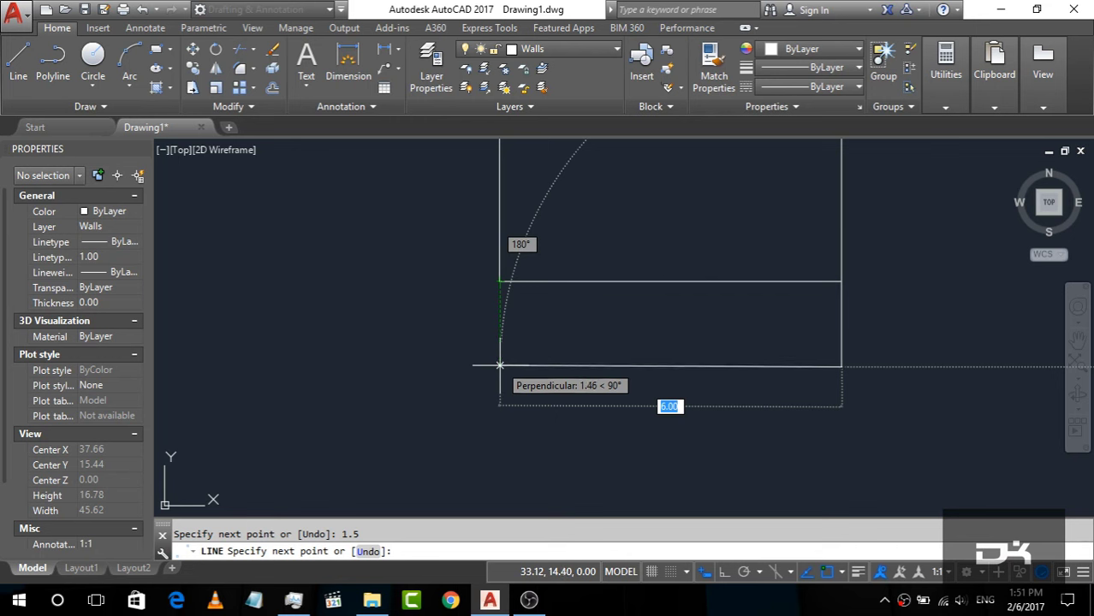
left_click(500, 364)
scroll(400, 383, "down", 2)
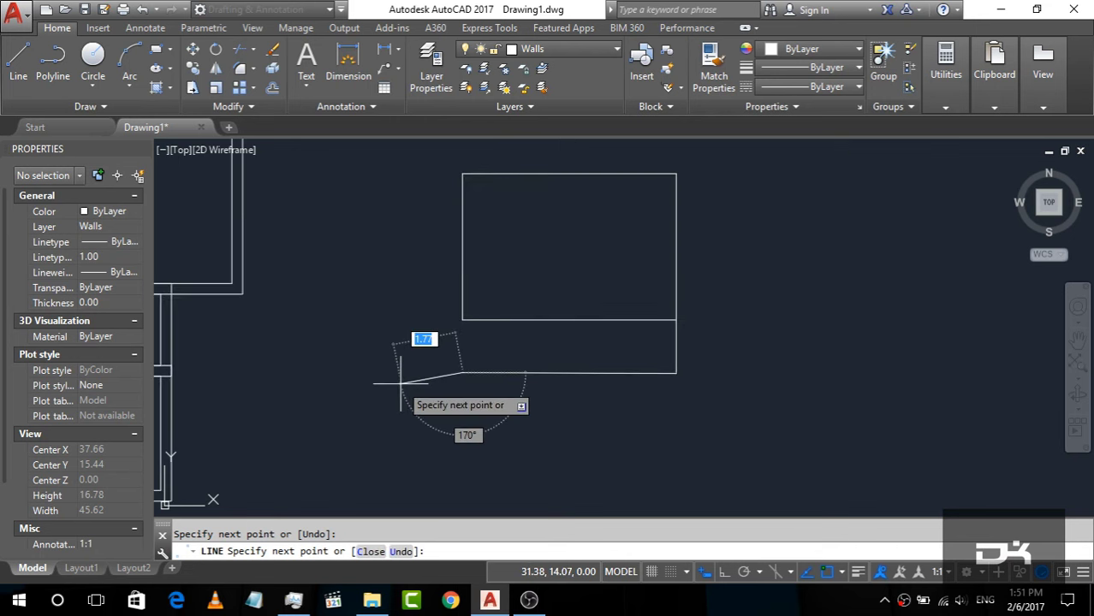
key("Escape")
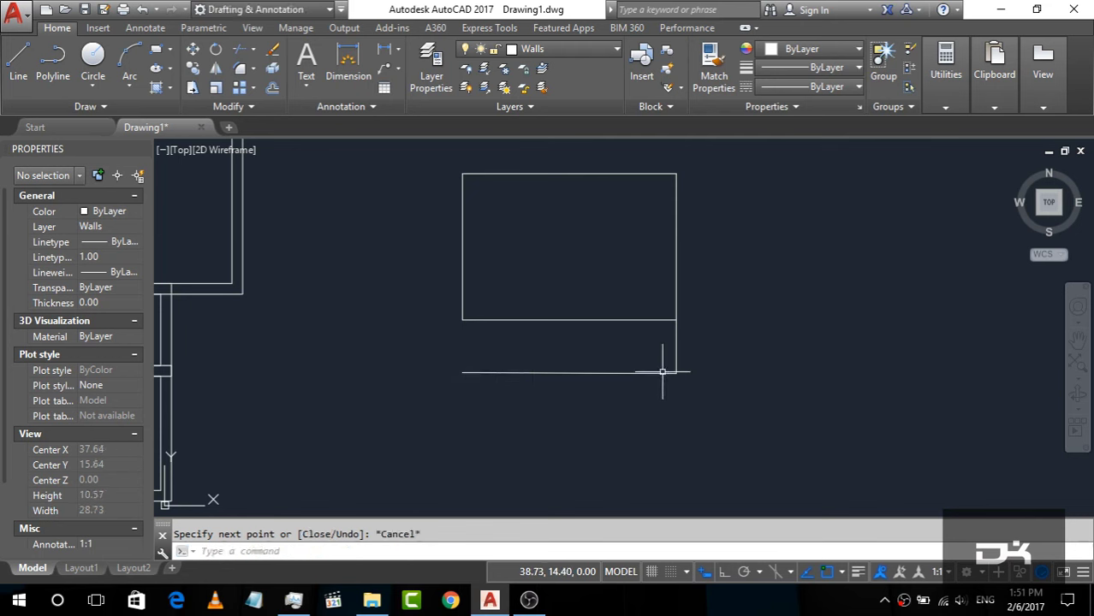
scroll(739, 310, "up", 5)
scroll(599, 351, "down", 1)
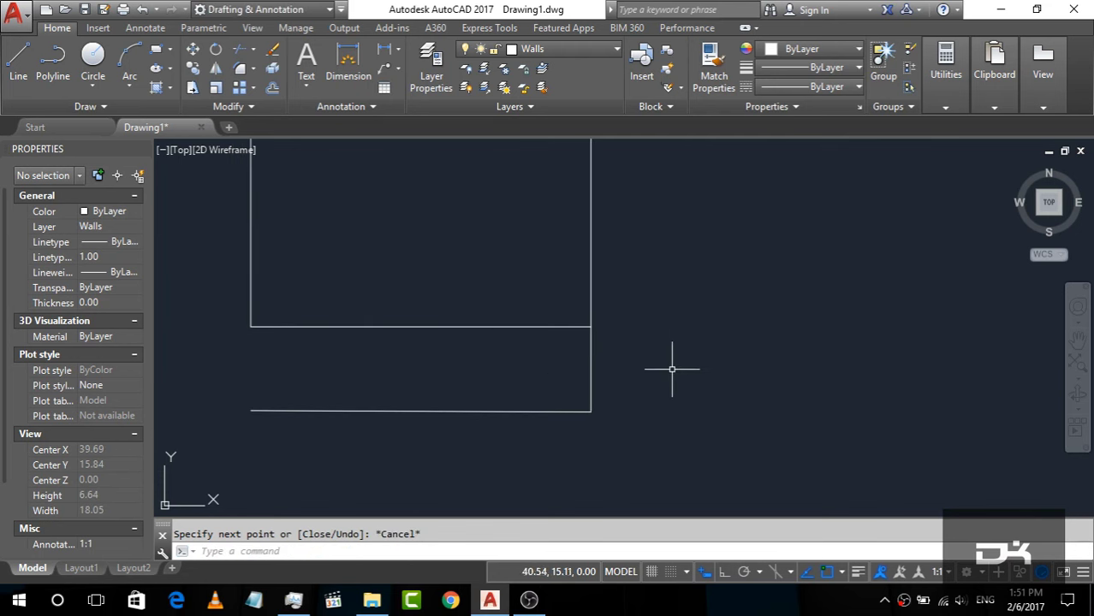
scroll(634, 373, "up", 1)
scroll(676, 370, "down", 1)
type("of")
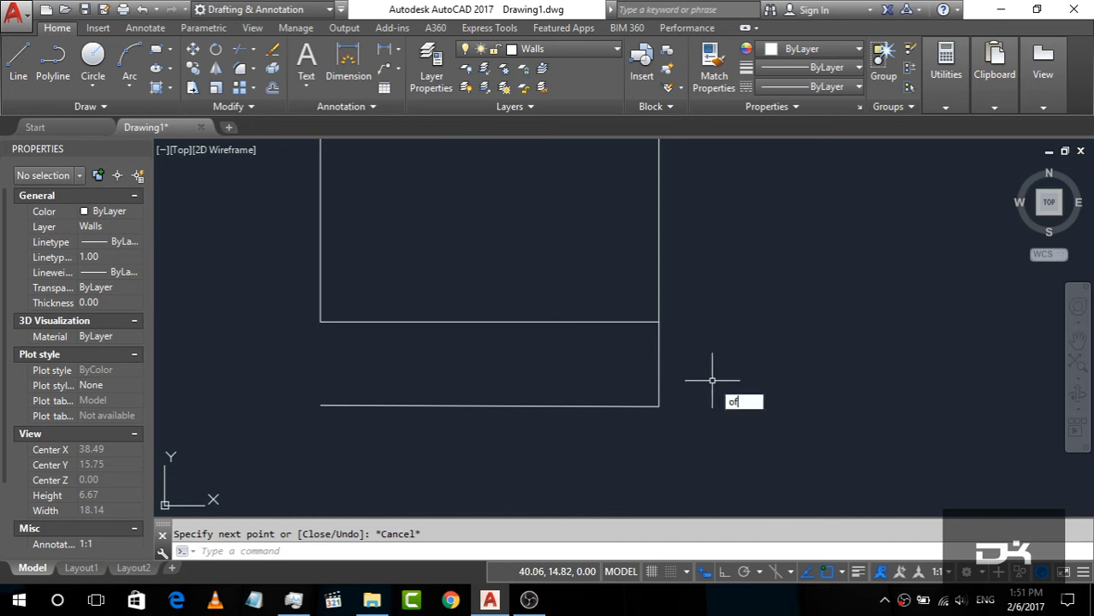
Offset the strip's right edge 1.5 inward to make a parallel vertical line.
key("Return")
type("1.5")
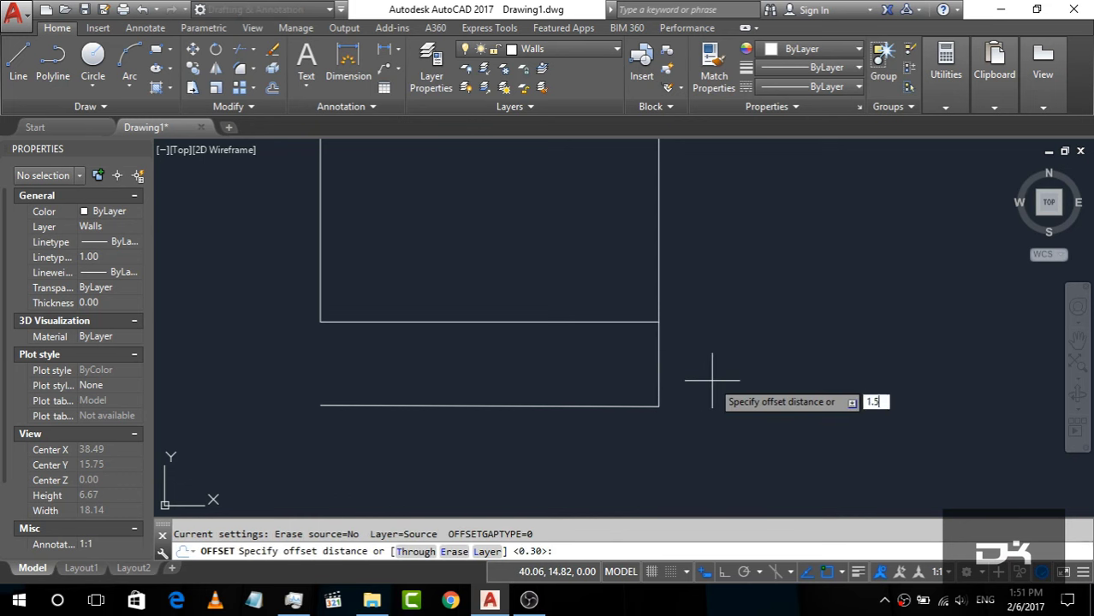
key("Return")
left_click(661, 360)
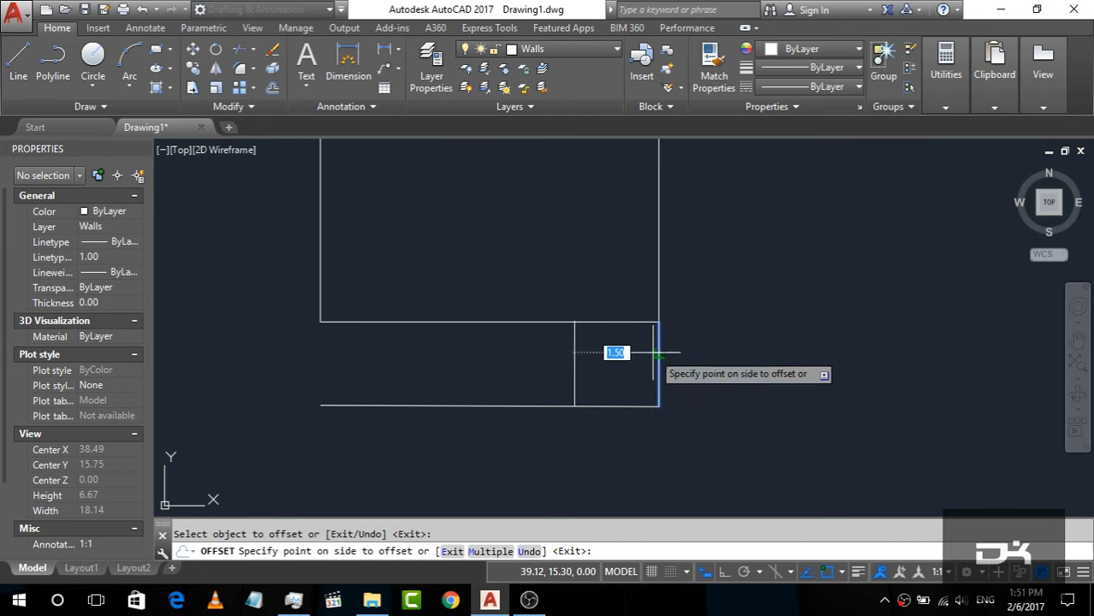
left_click(503, 376)
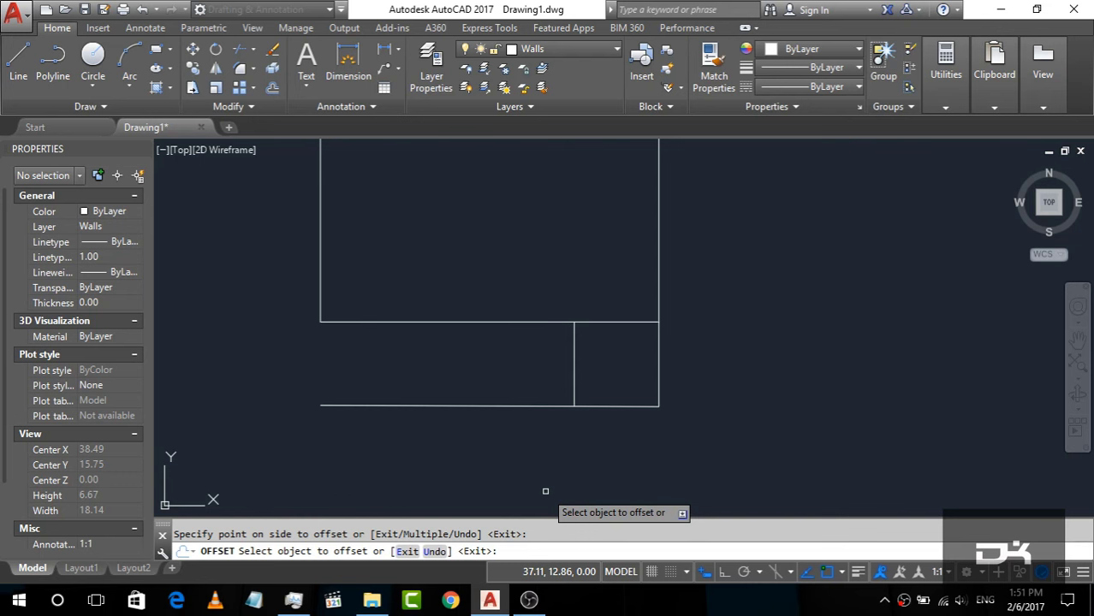
key("Escape")
scroll(621, 445, "down", 2)
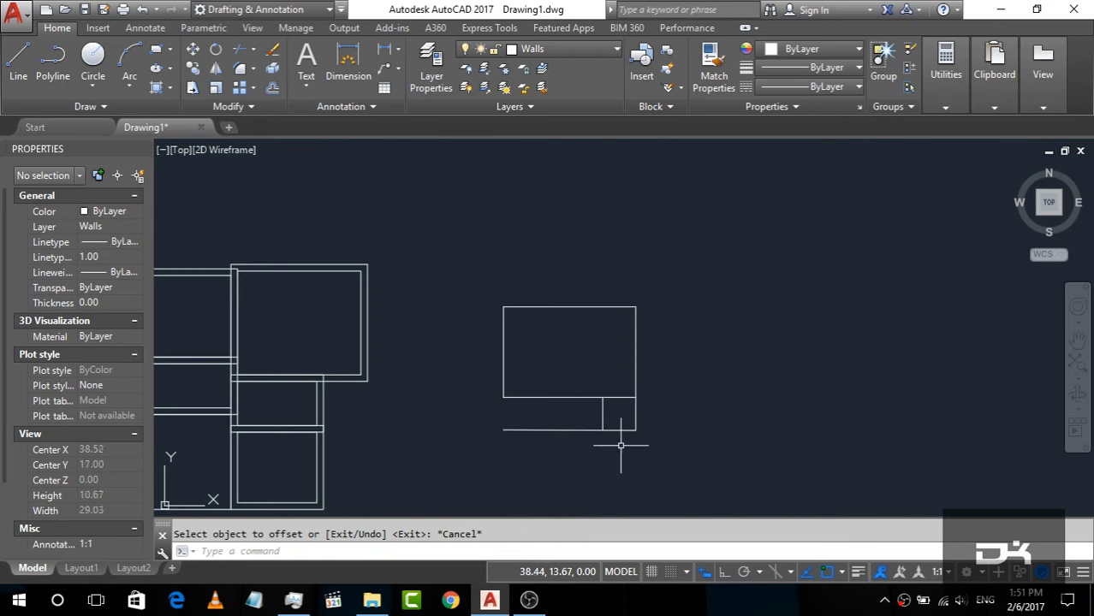
Move the strip's three lines down, away from the room above.
left_click(682, 468)
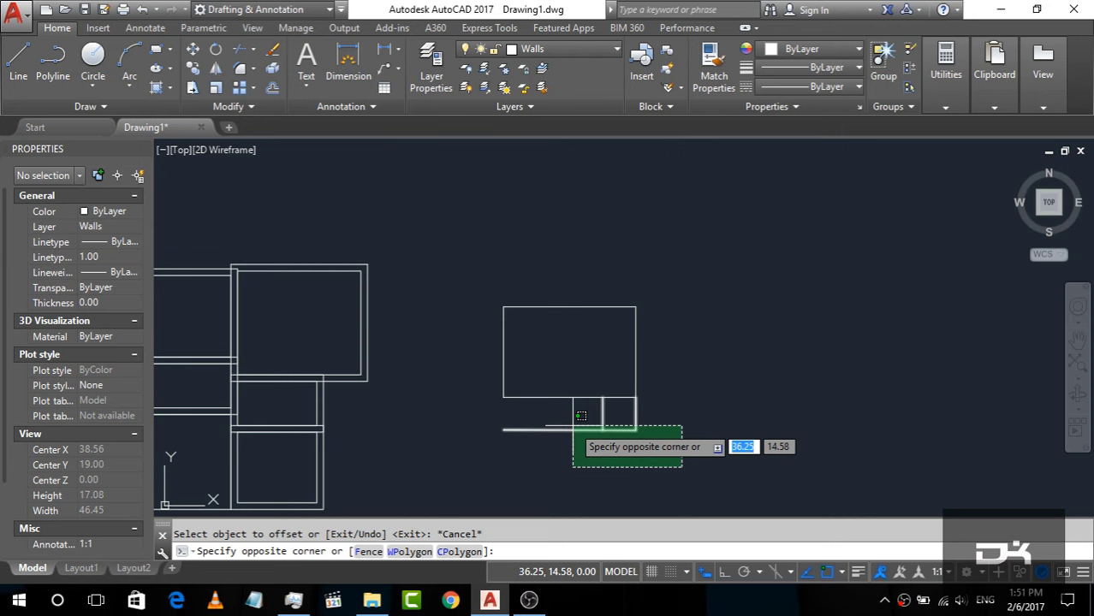
left_click(574, 425)
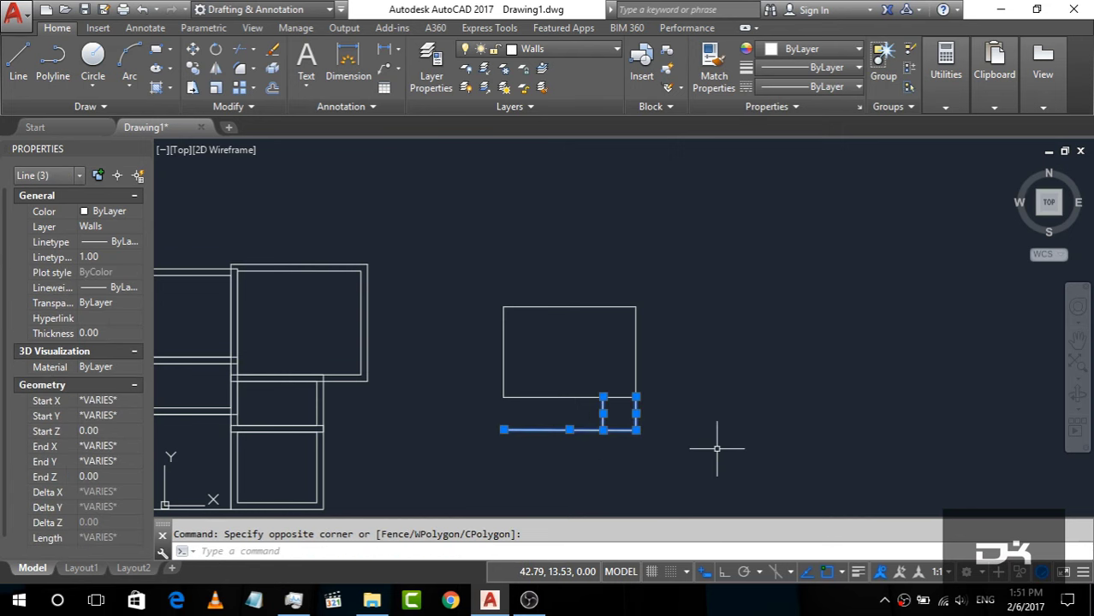
type("m")
key("Return")
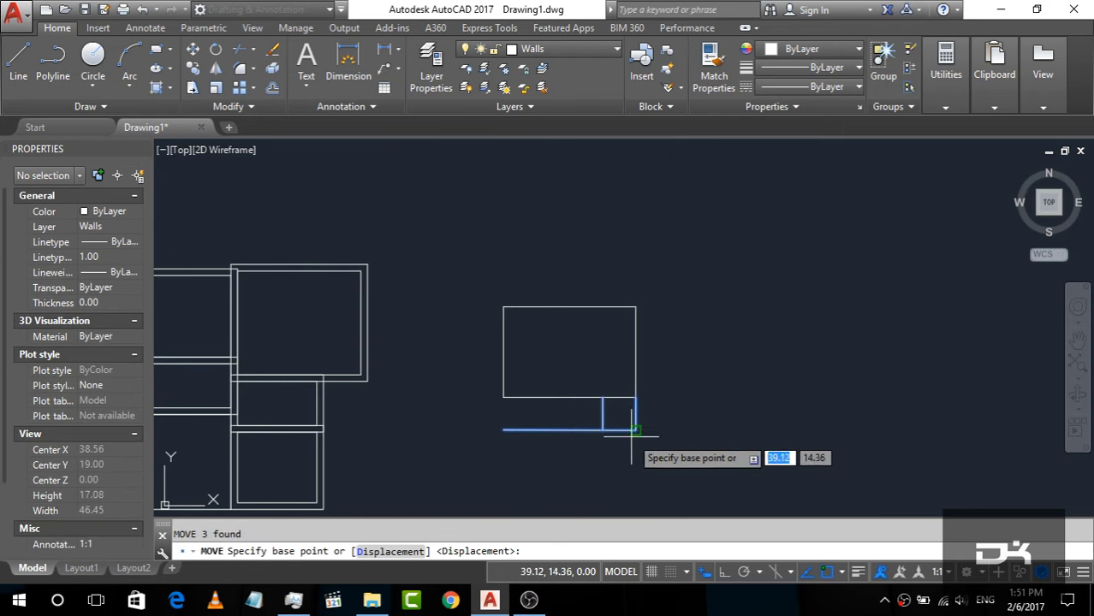
left_click(634, 429)
scroll(572, 337, "down", 3)
scroll(578, 382, "up", 3)
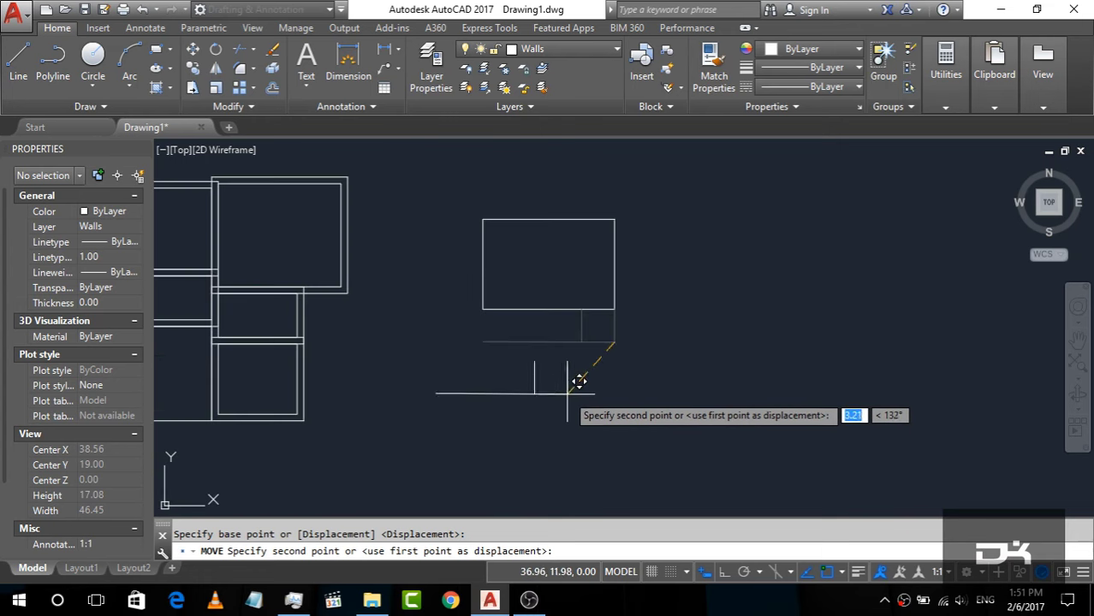
left_click(615, 419)
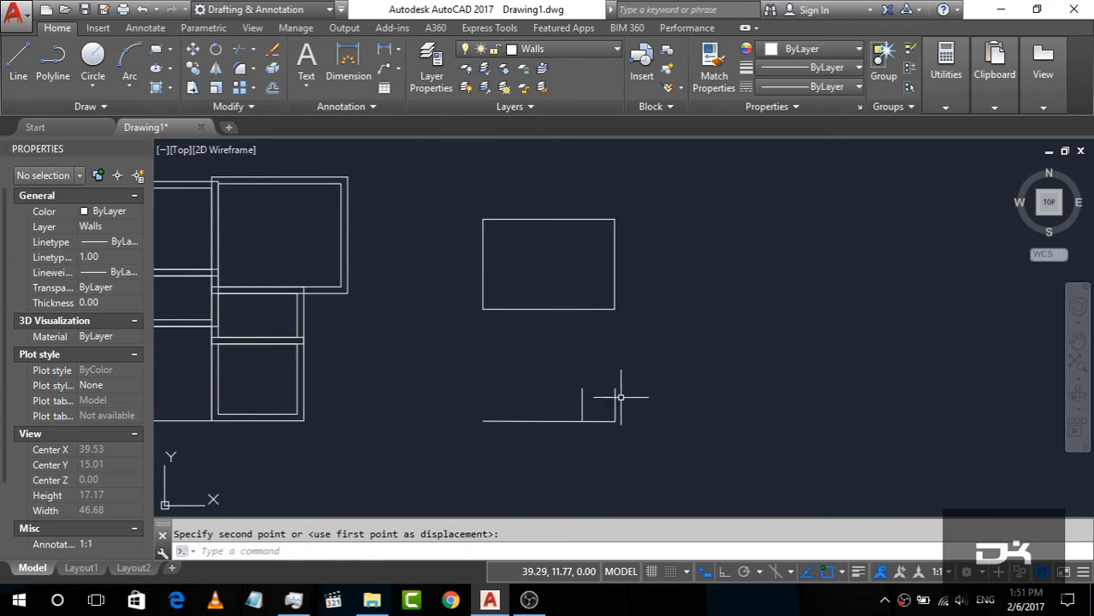
scroll(621, 397, "up", 4)
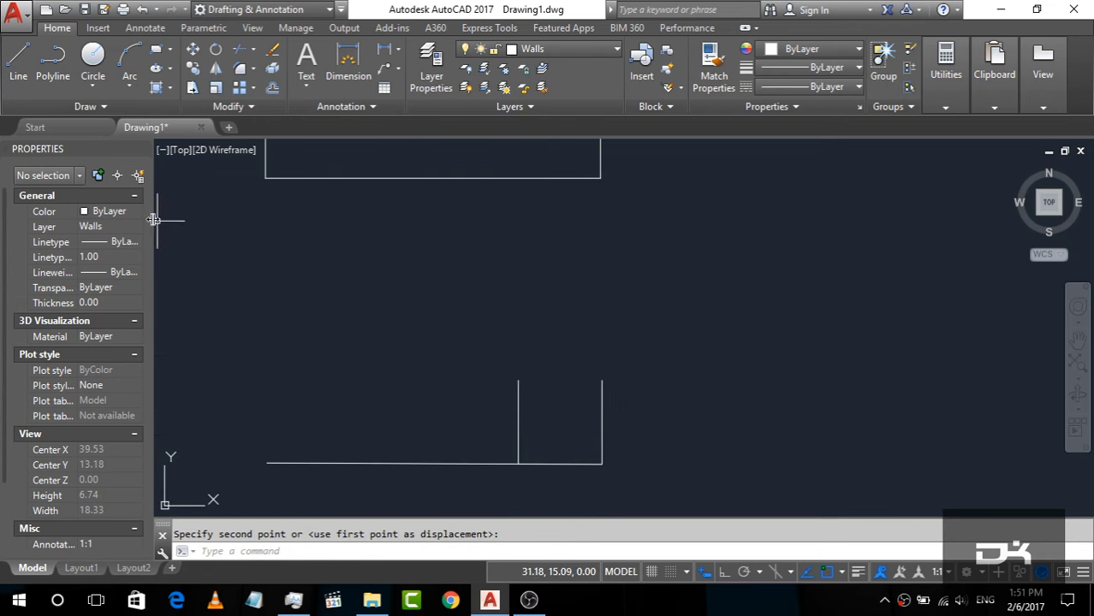
Draw a line across the small square's top, then a tall line straight up from its right corner.
left_click(18, 62)
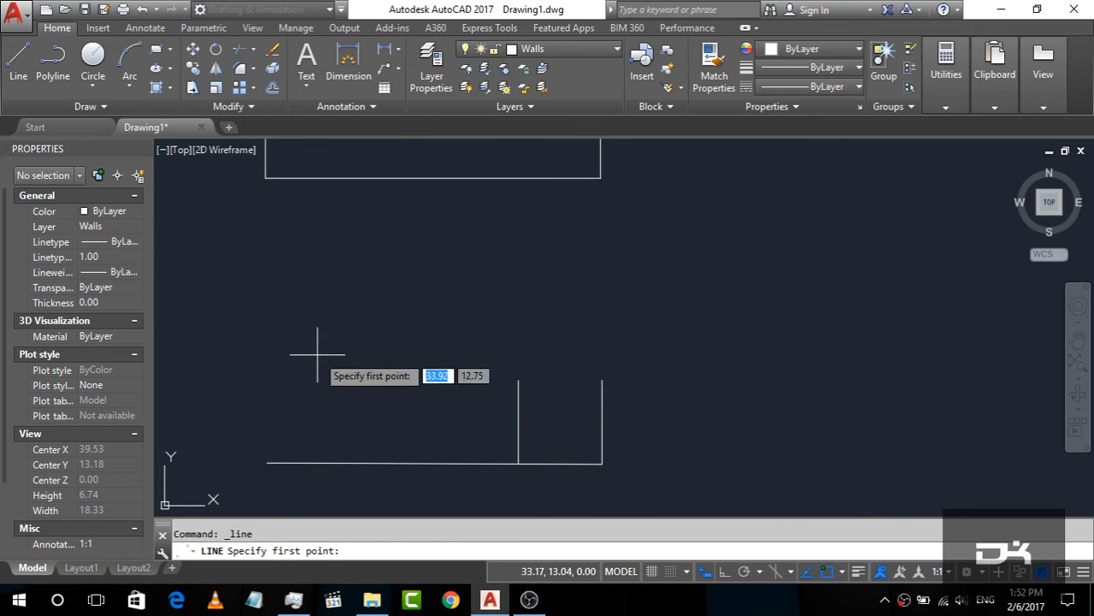
left_click(518, 380)
left_click(602, 380)
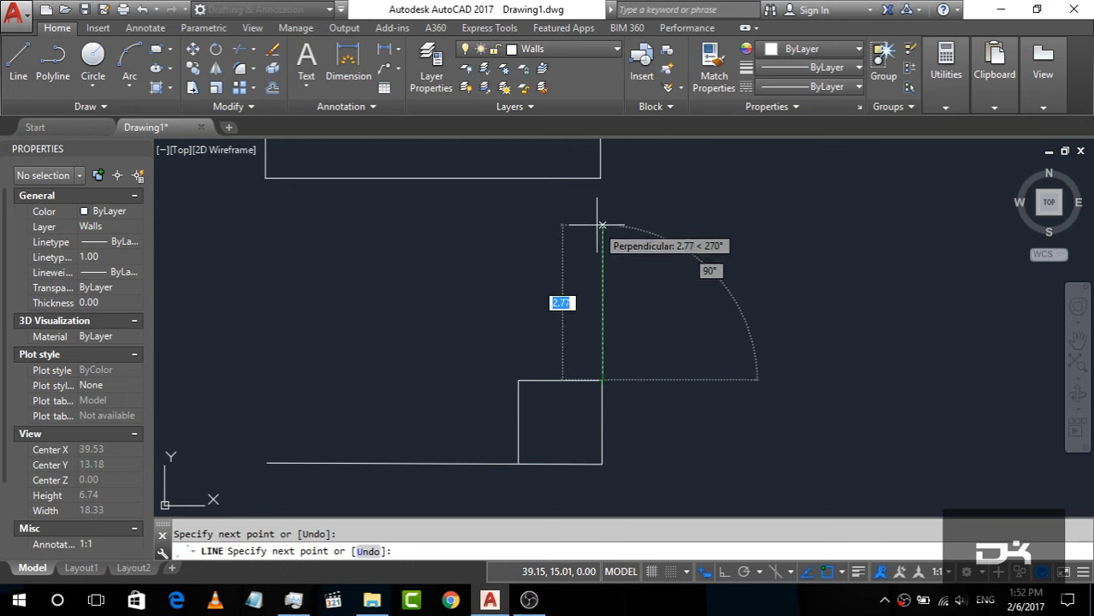
left_click(602, 225)
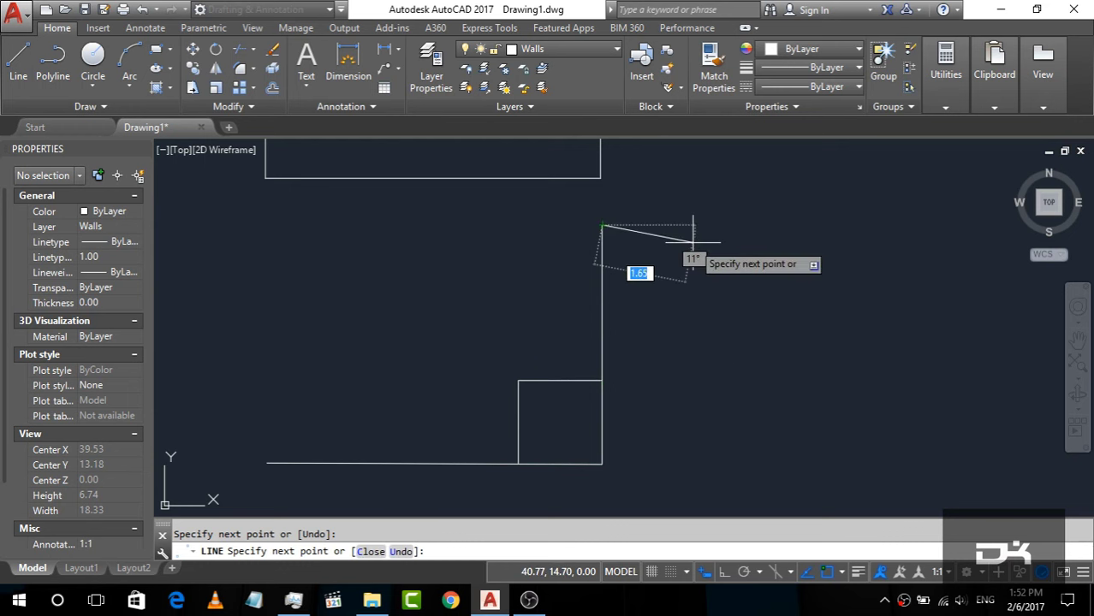
key("Escape")
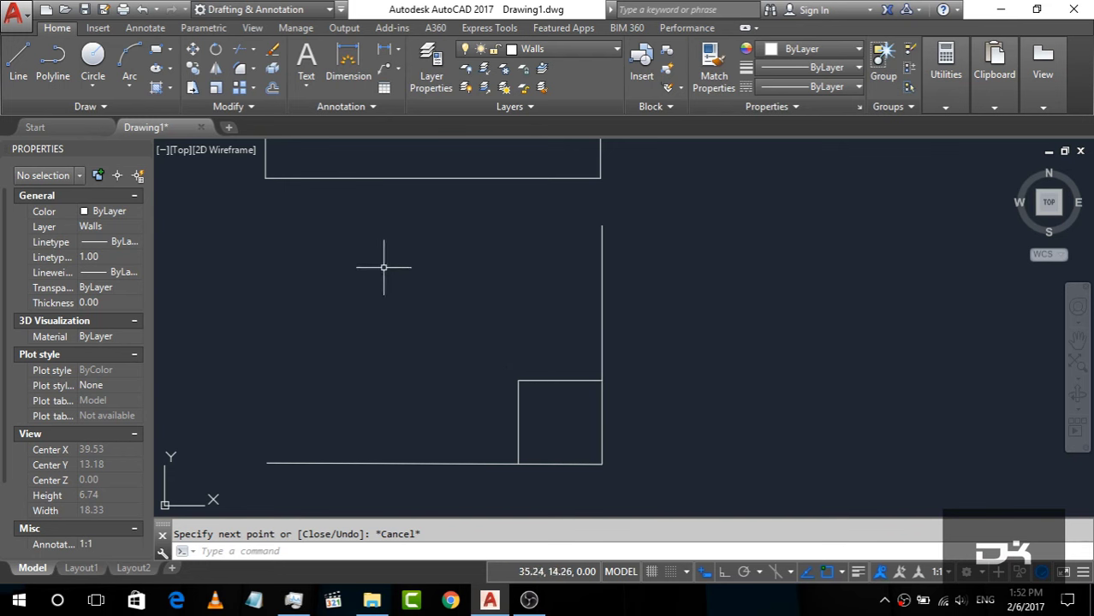
left_click(253, 89)
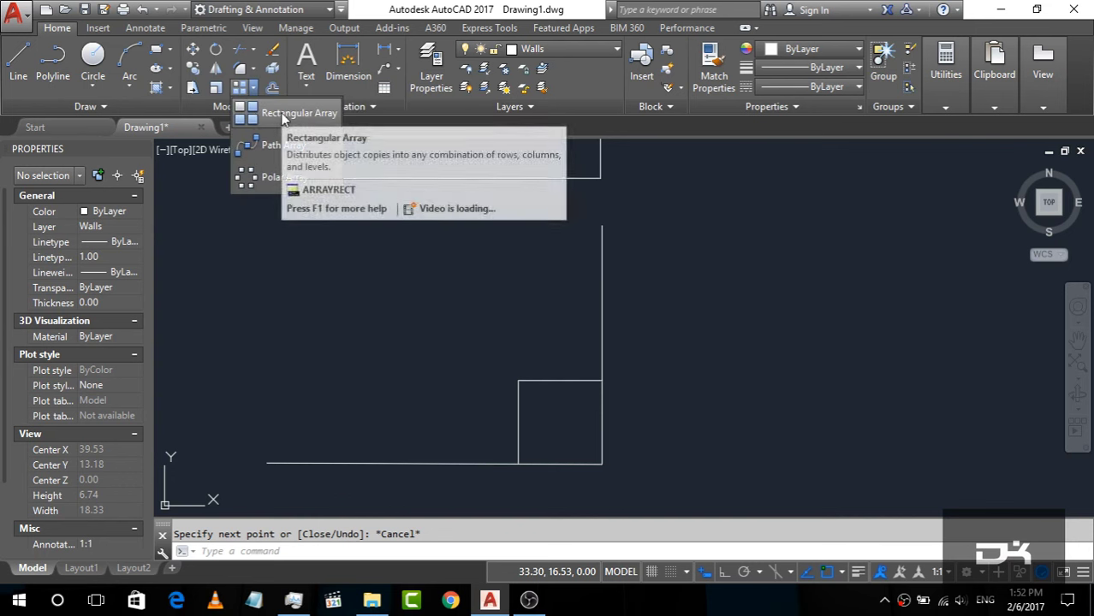
left_click(285, 119)
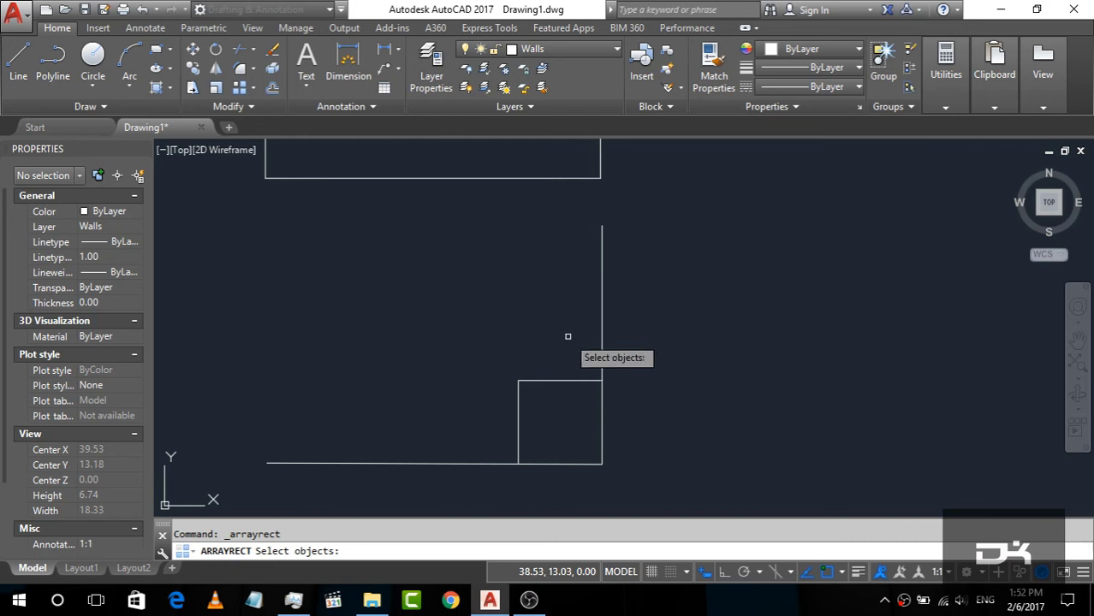
left_click(602, 346)
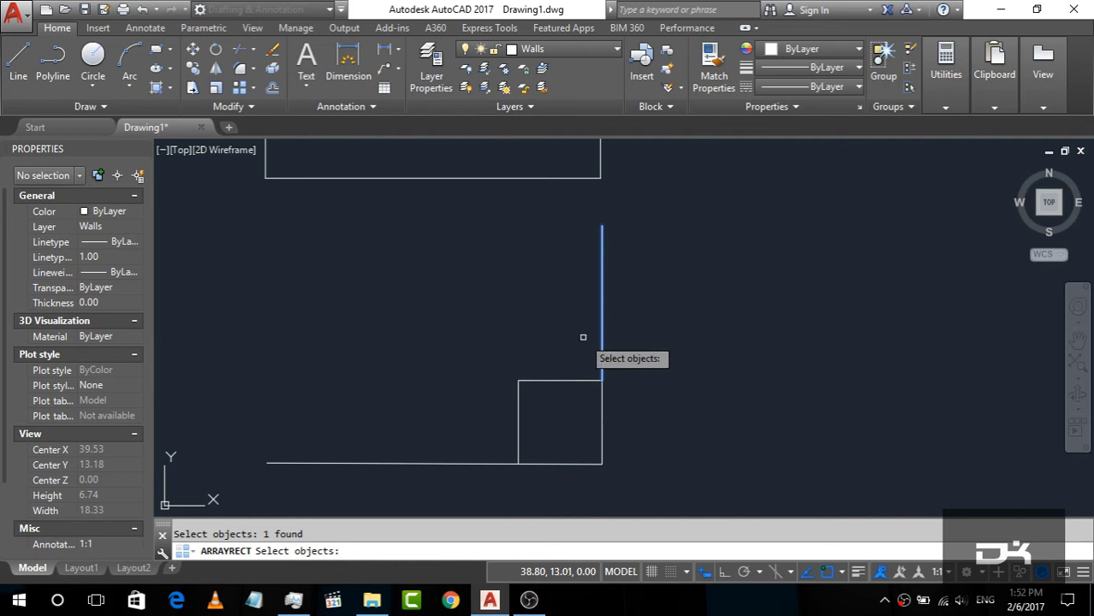
key("Return")
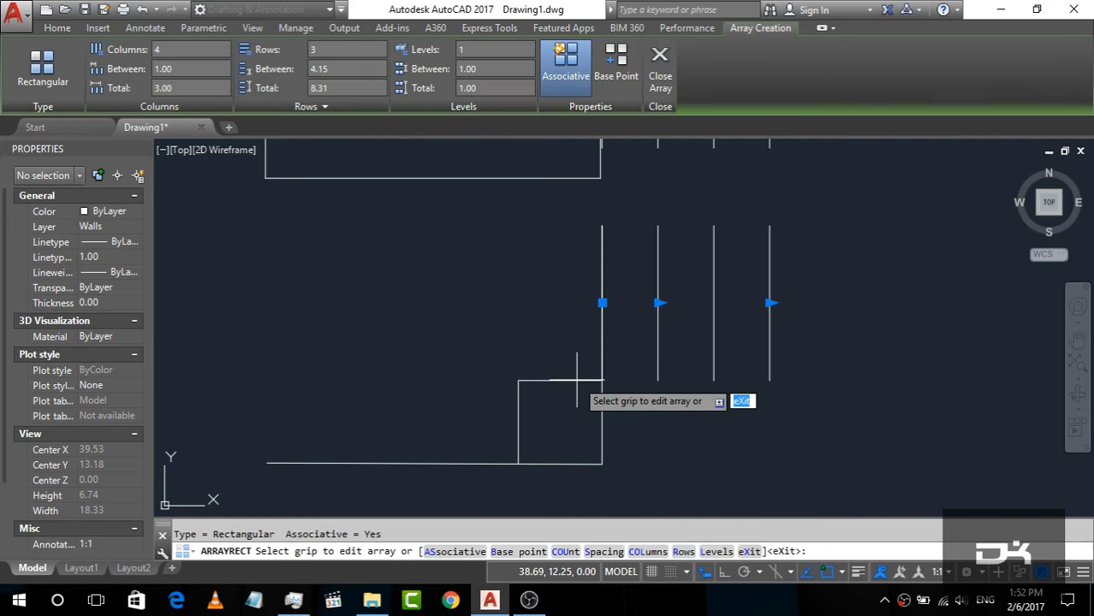
scroll(560, 399, "down", 3)
scroll(556, 398, "down", 2)
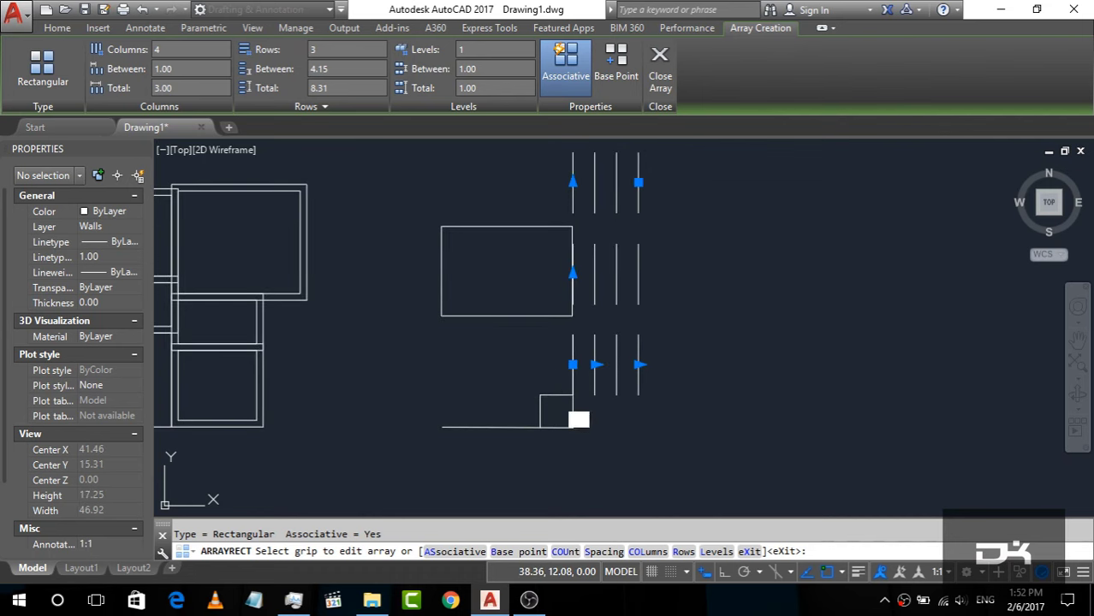
key("Return")
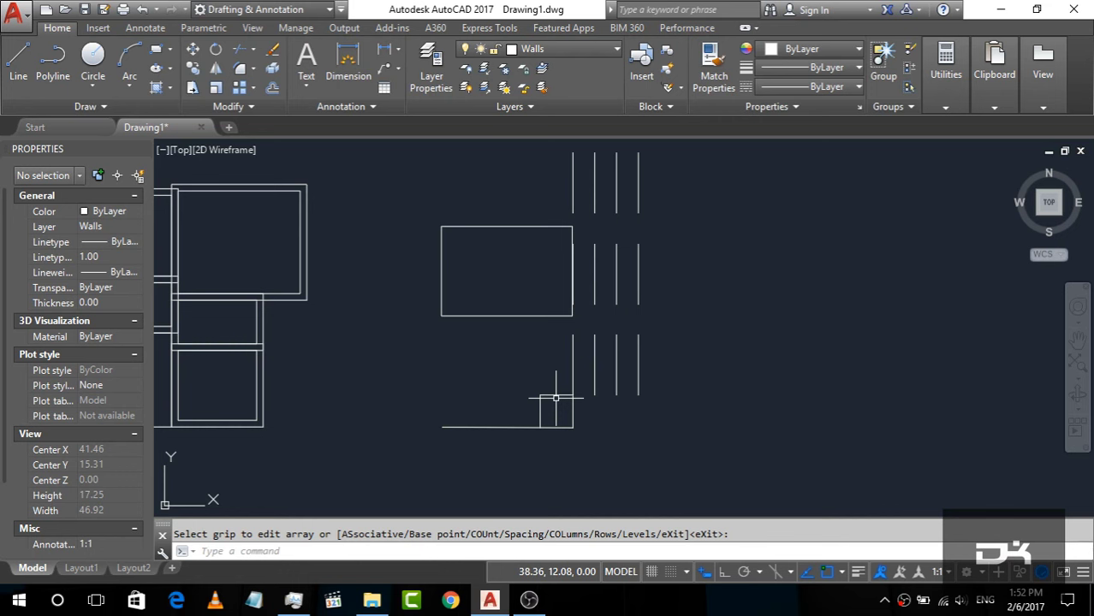
key("ctrl+z")
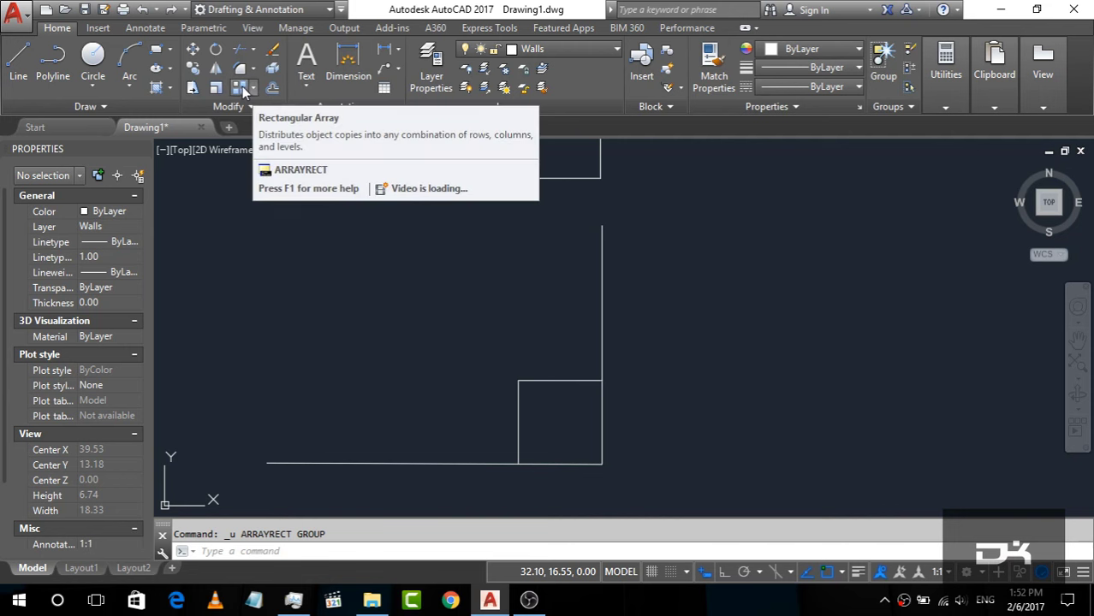
Array the small square's top edge rectangularly and reduce it to a single column.
left_click(241, 88)
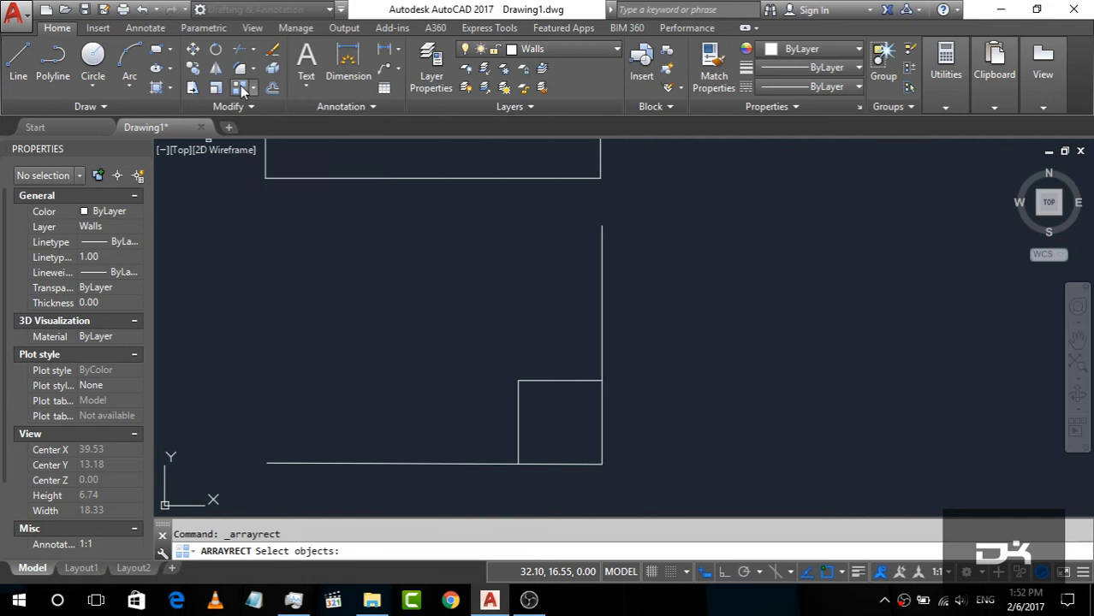
left_click(552, 379)
key("Return")
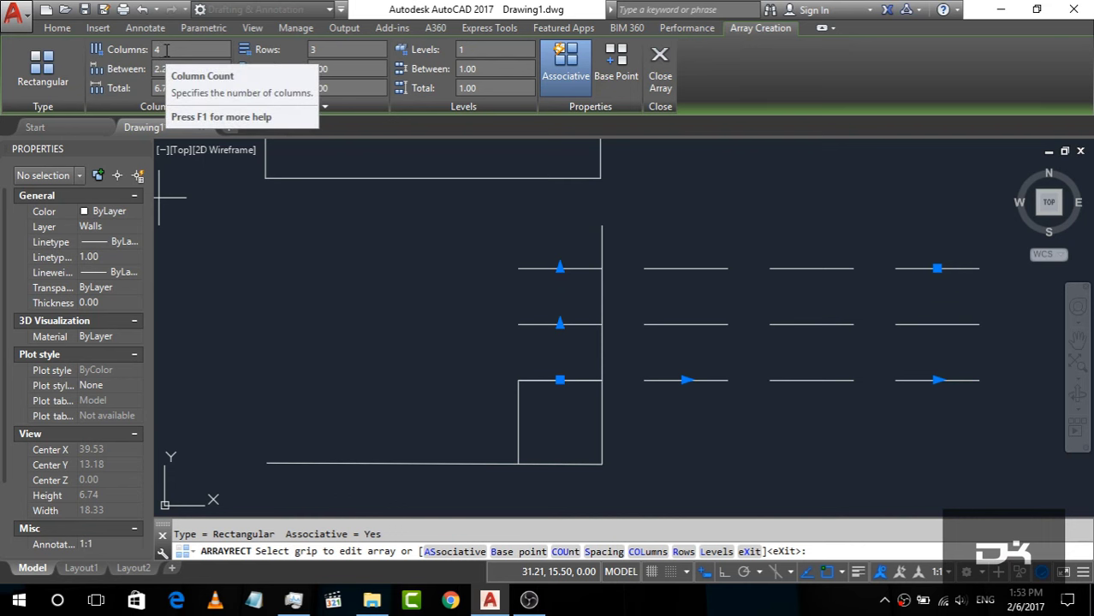
left_click(167, 50)
type("5")
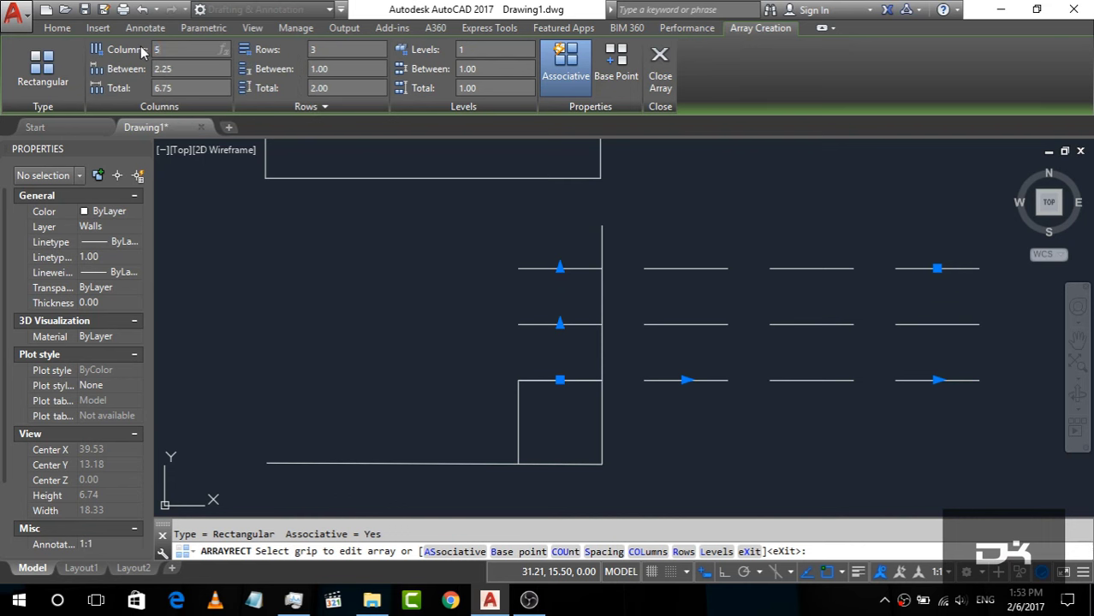
key("Return")
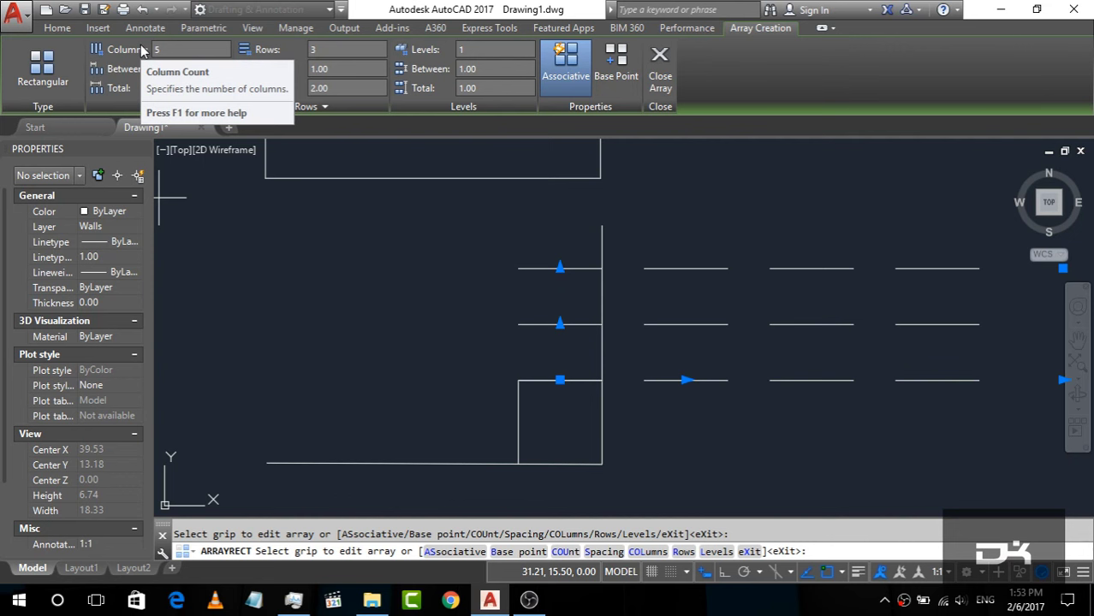
left_click(171, 53)
type("1")
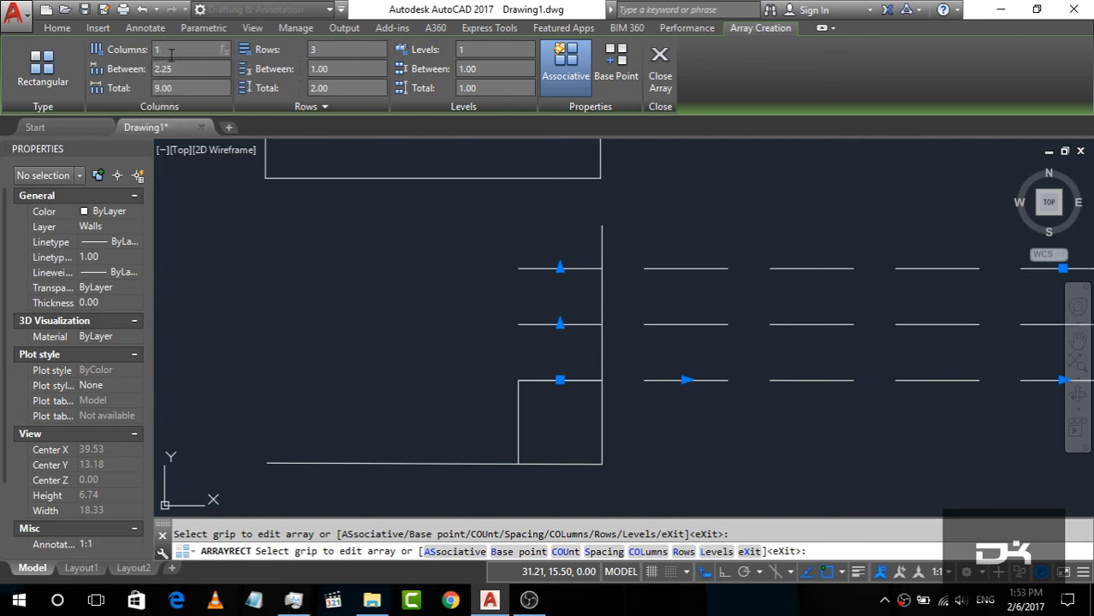
key("Return")
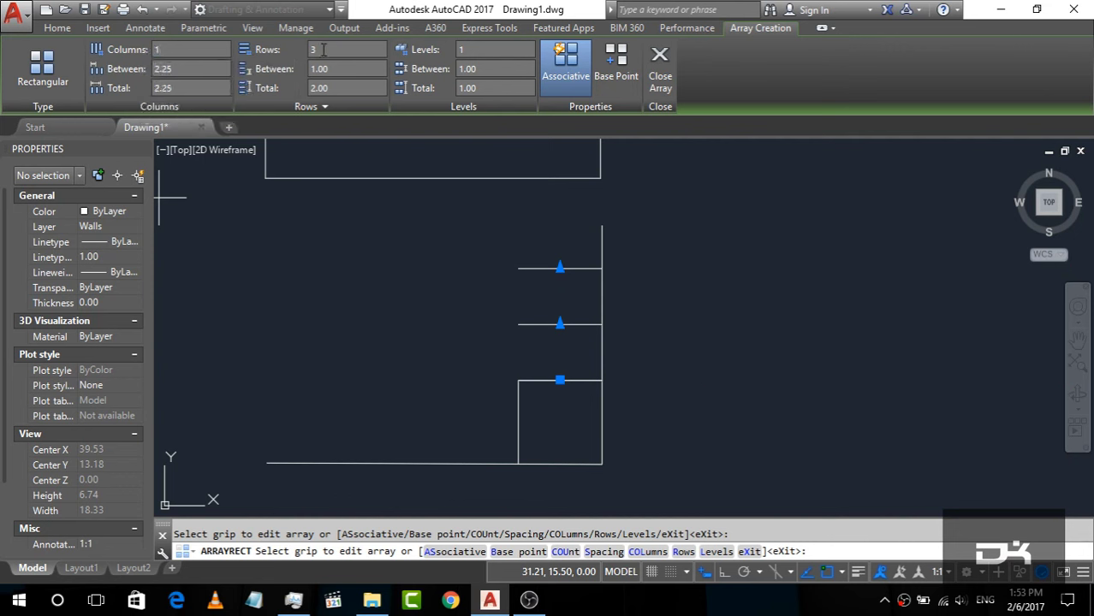
Set the array to 5 rows spaced 0.30 apart, totalling 1.20.
left_click(324, 50)
type("5")
left_click(344, 69)
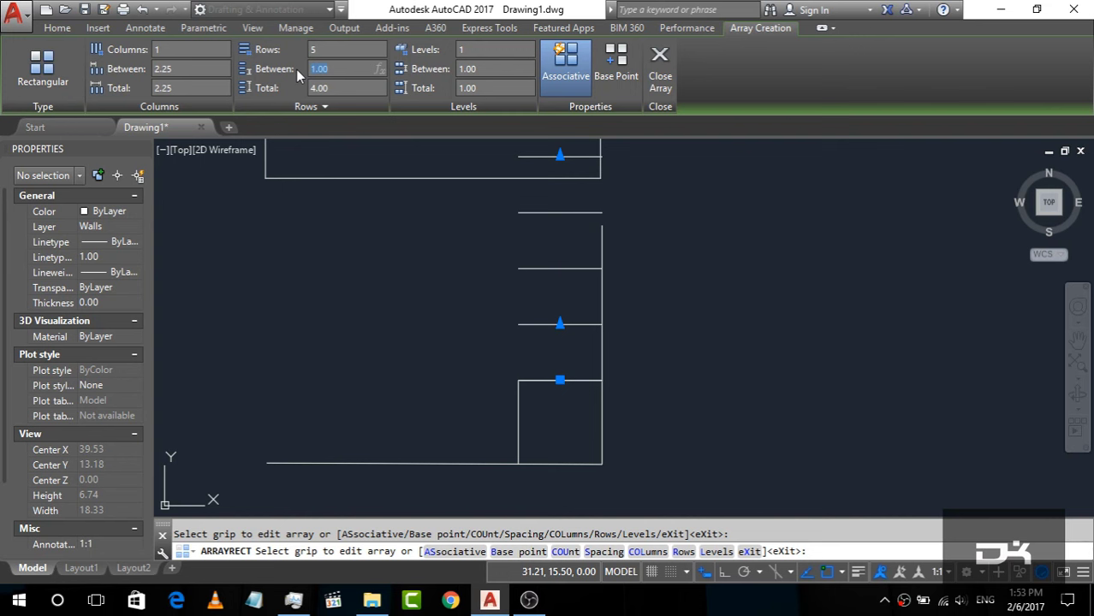
type("0.3")
key("Return")
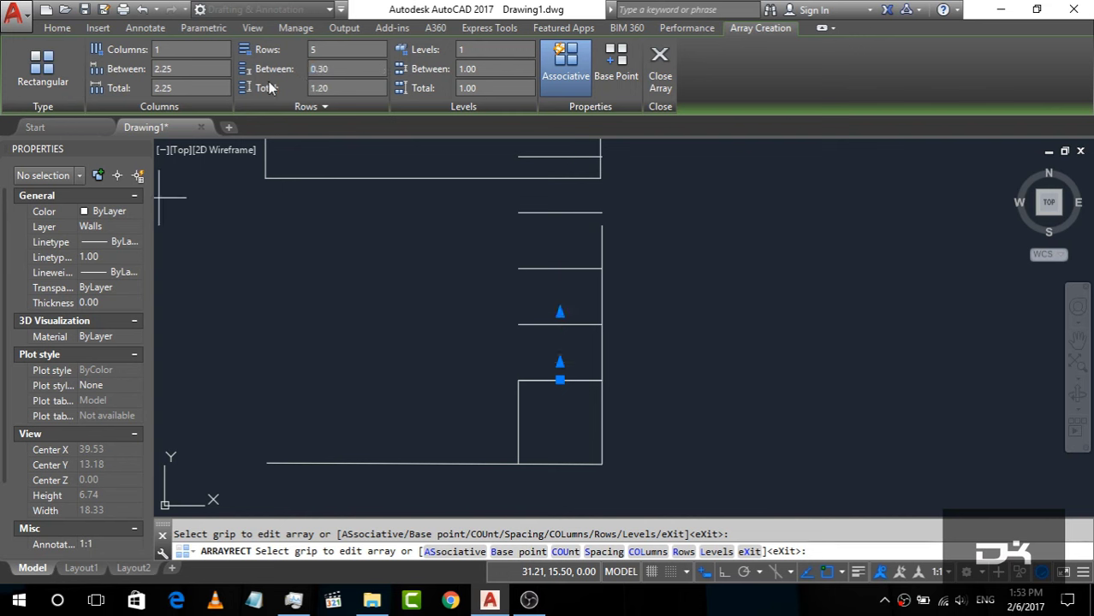
left_click(335, 89)
scroll(569, 376, "up", 4)
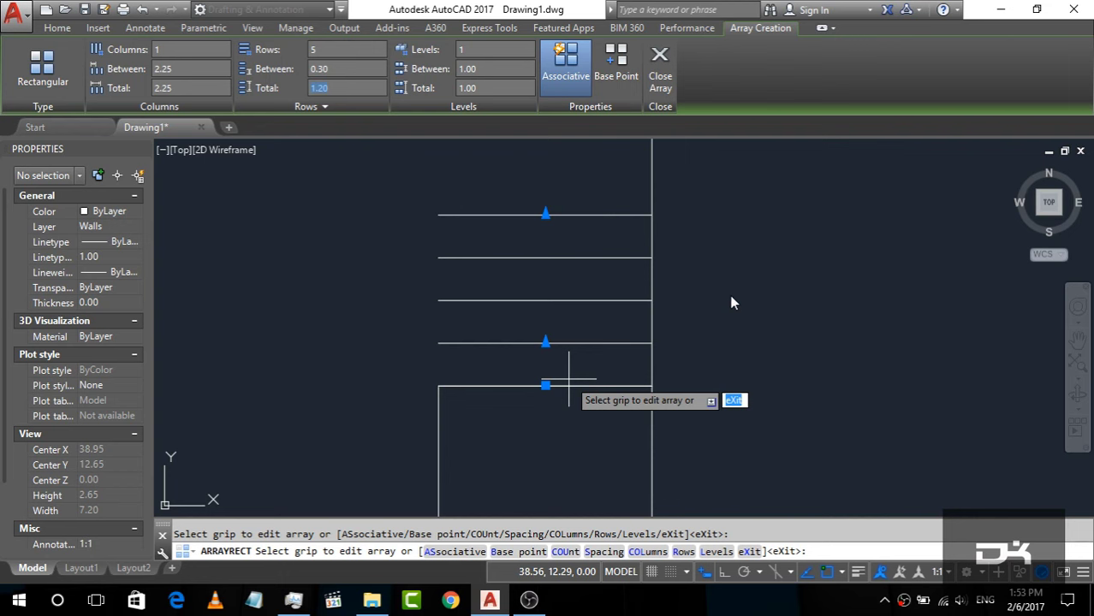
Finish the tread array and draw a line from the lower stair corner to the top tread's left end.
key("Return")
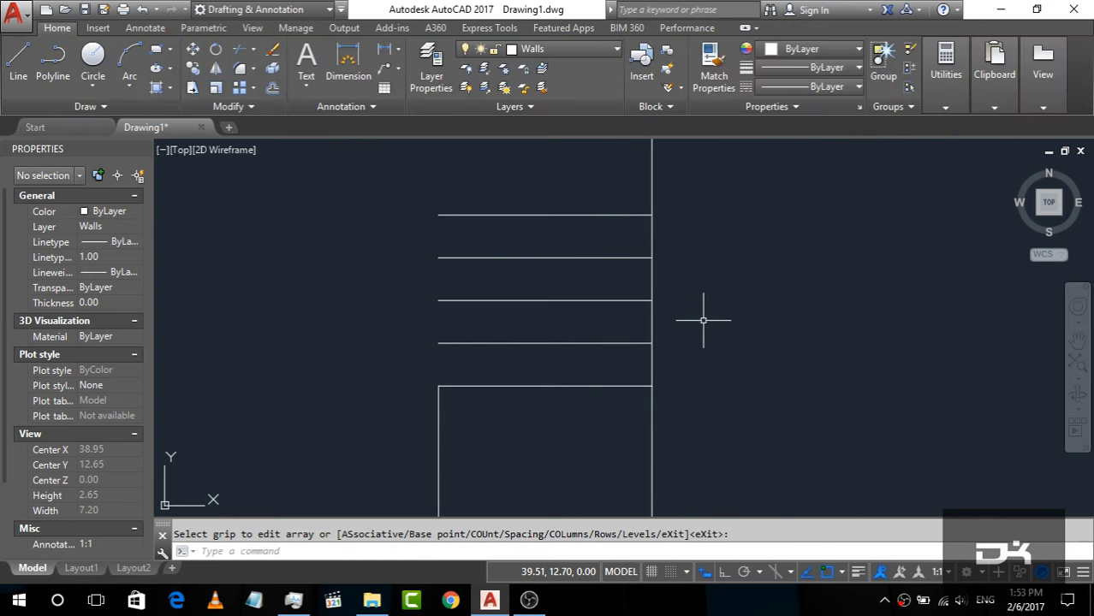
scroll(693, 320, "down", 2)
scroll(659, 310, "down", 2)
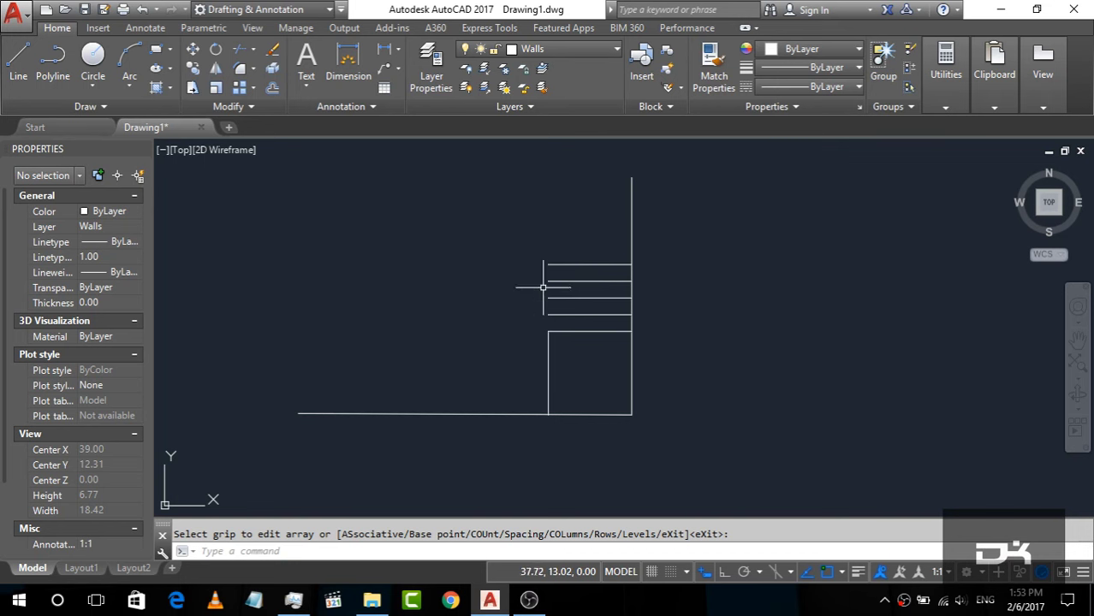
left_click(18, 61)
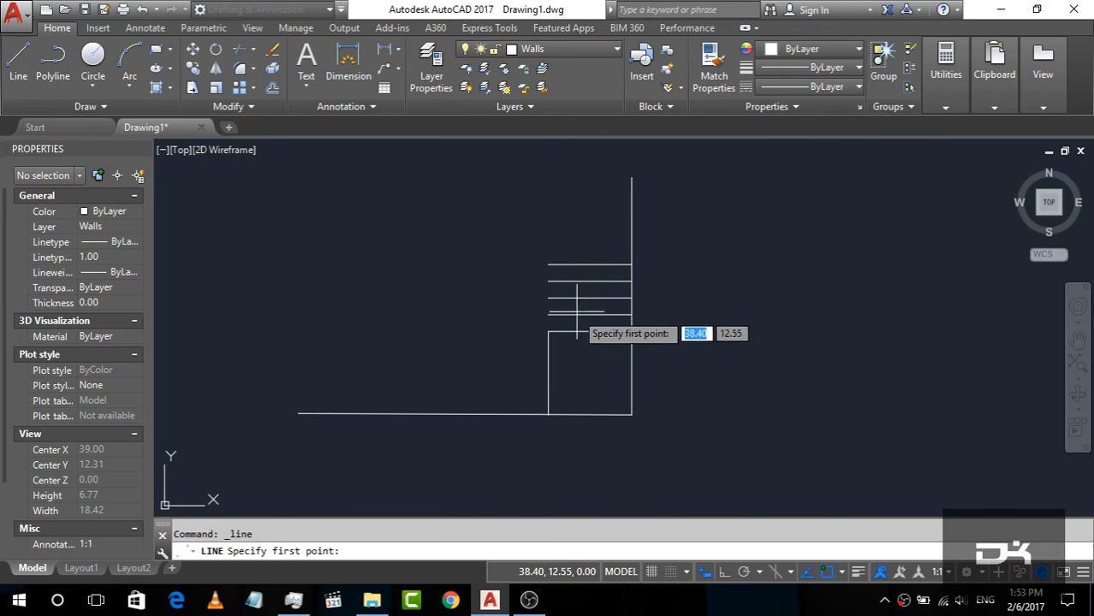
left_click(548, 332)
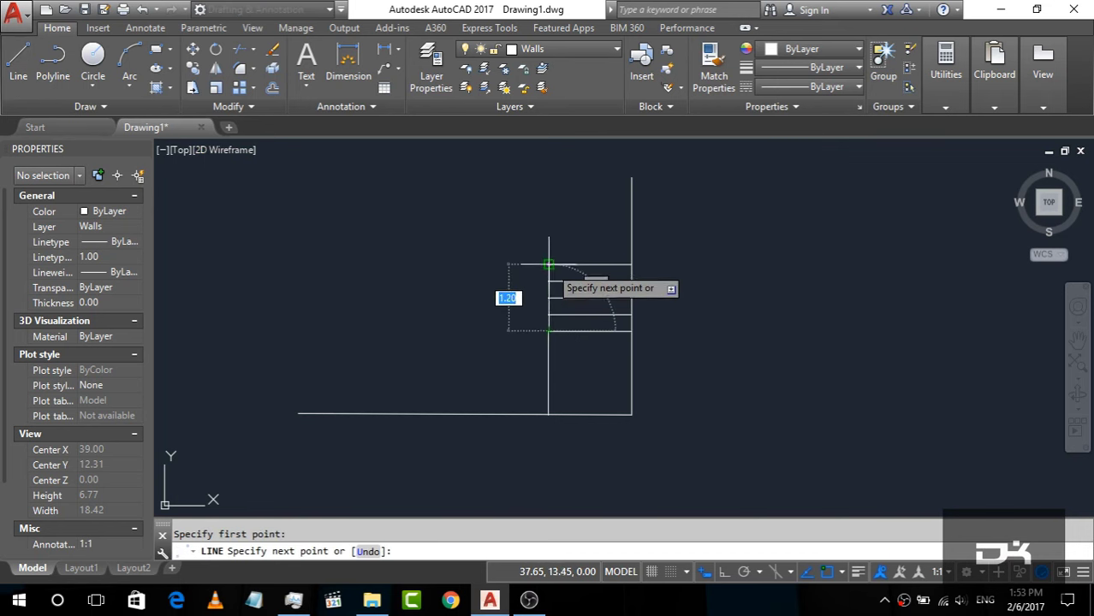
left_click(548, 281)
key("Escape")
Crossing-select the stair lines, start TRIM, then cancel it.
left_click(756, 370)
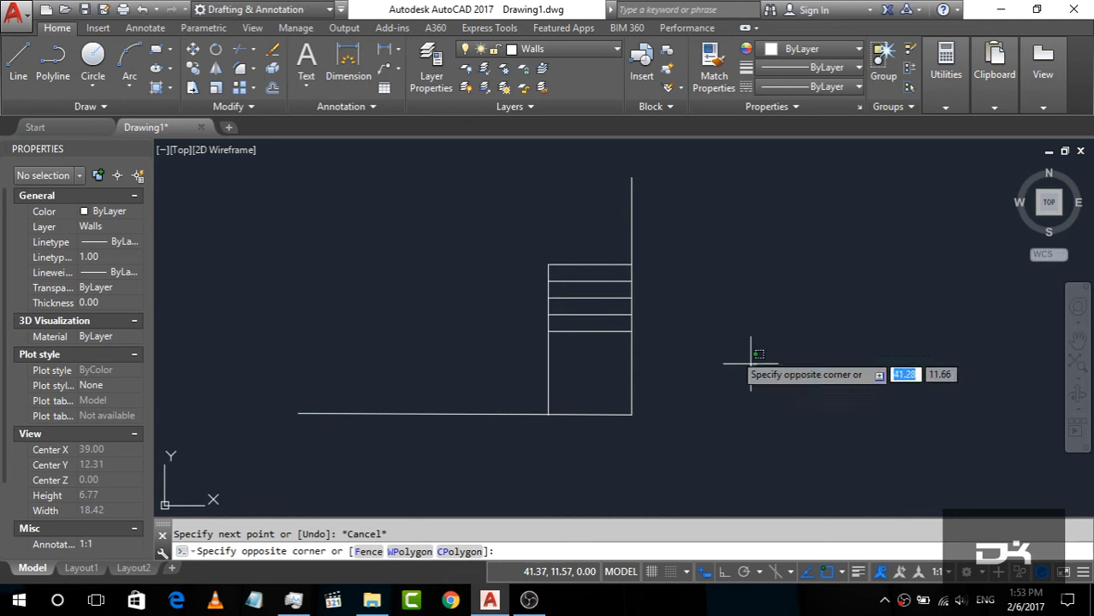
left_click(483, 242)
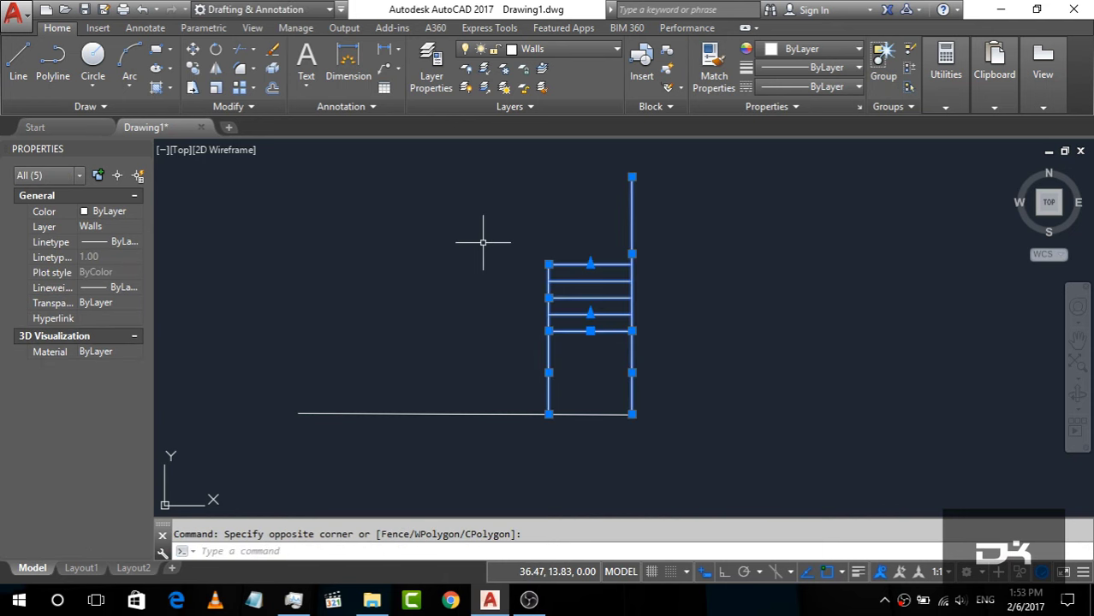
type("TR")
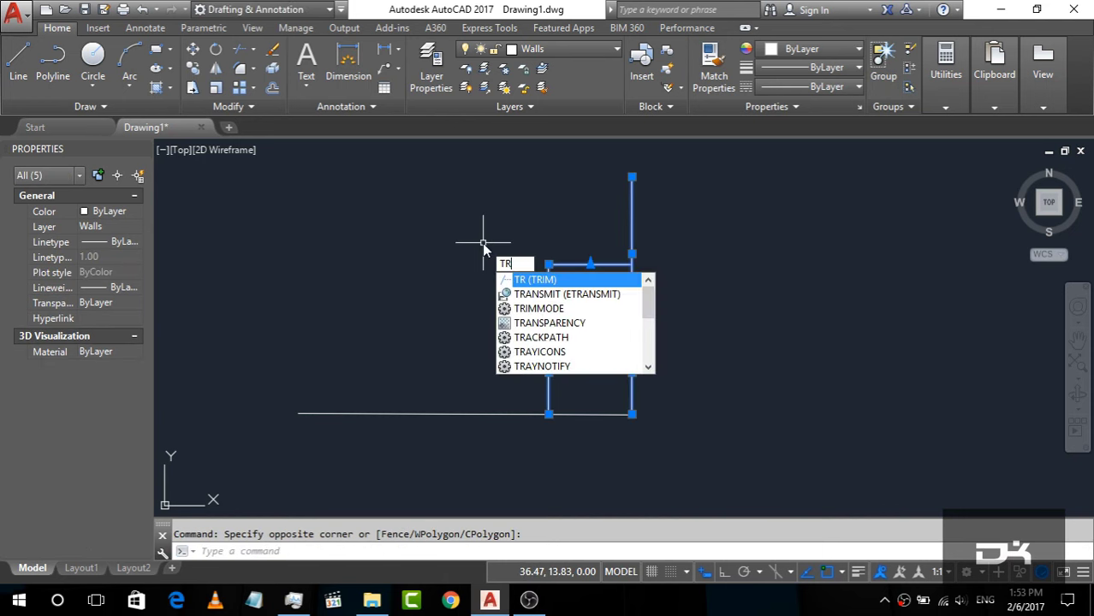
key("Return")
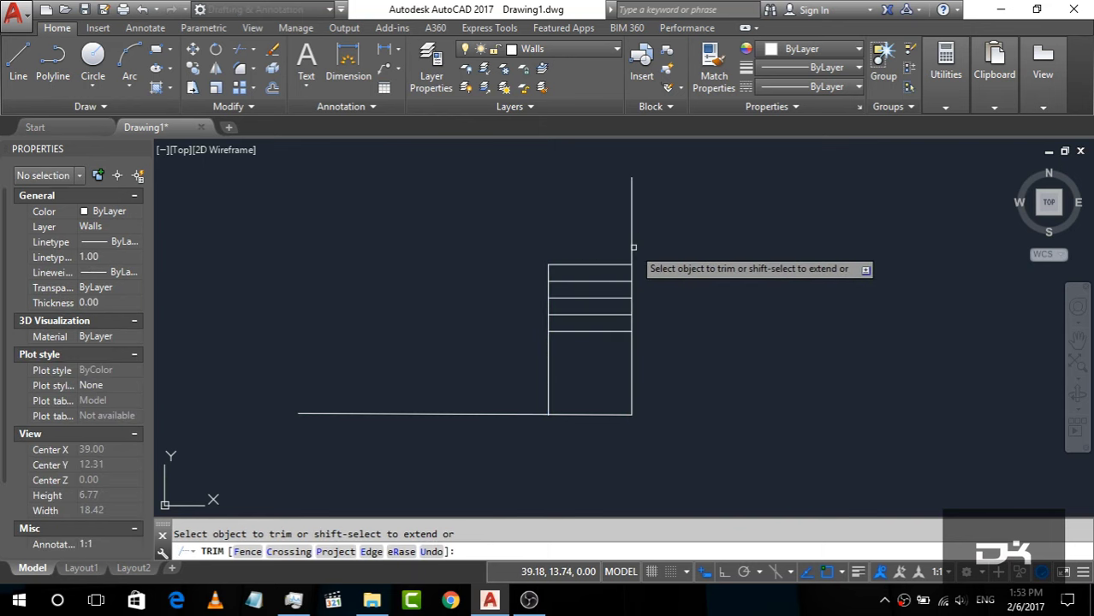
key("Escape")
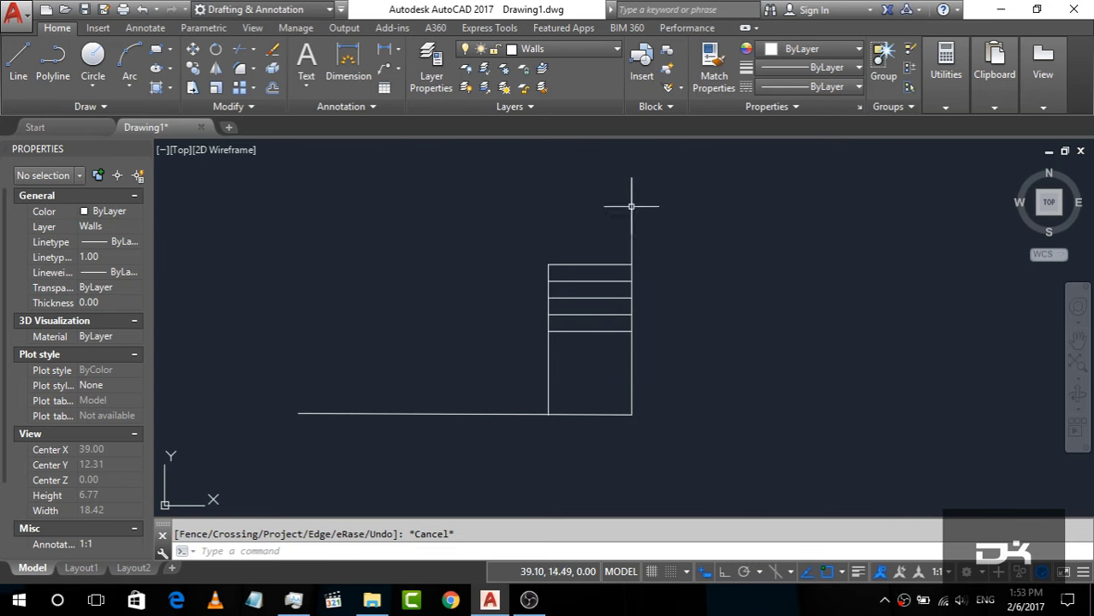
Stretch the tall right vertical line's top grip down to the top tread's right end.
left_click(635, 206)
left_click(634, 210)
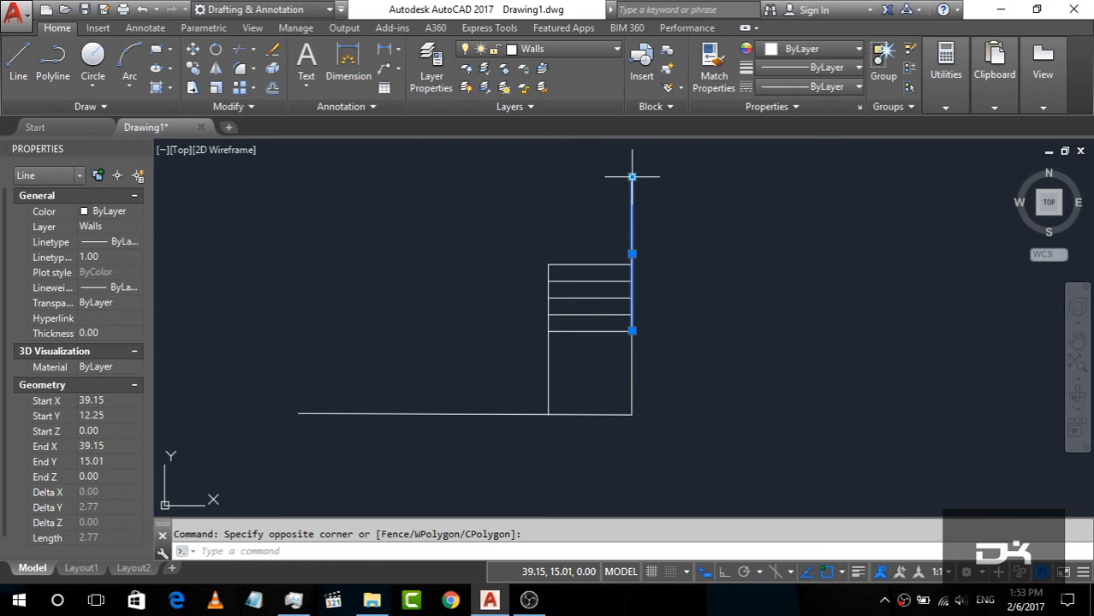
left_click(632, 177)
scroll(632, 253, "up", 5)
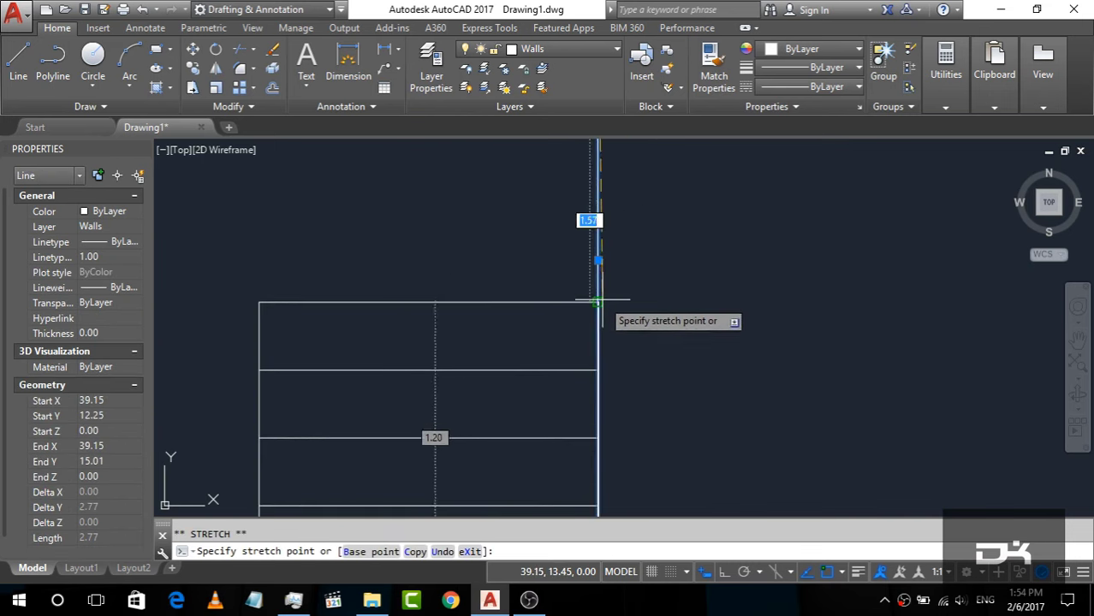
left_click(597, 301)
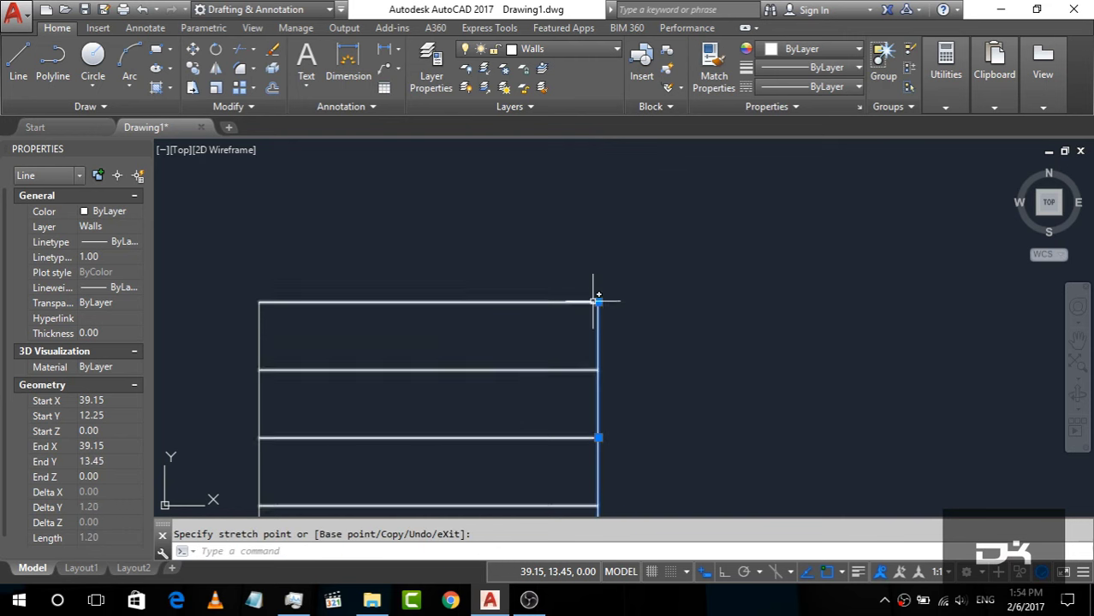
scroll(607, 206, "down", 4)
scroll(611, 197, "down", 2)
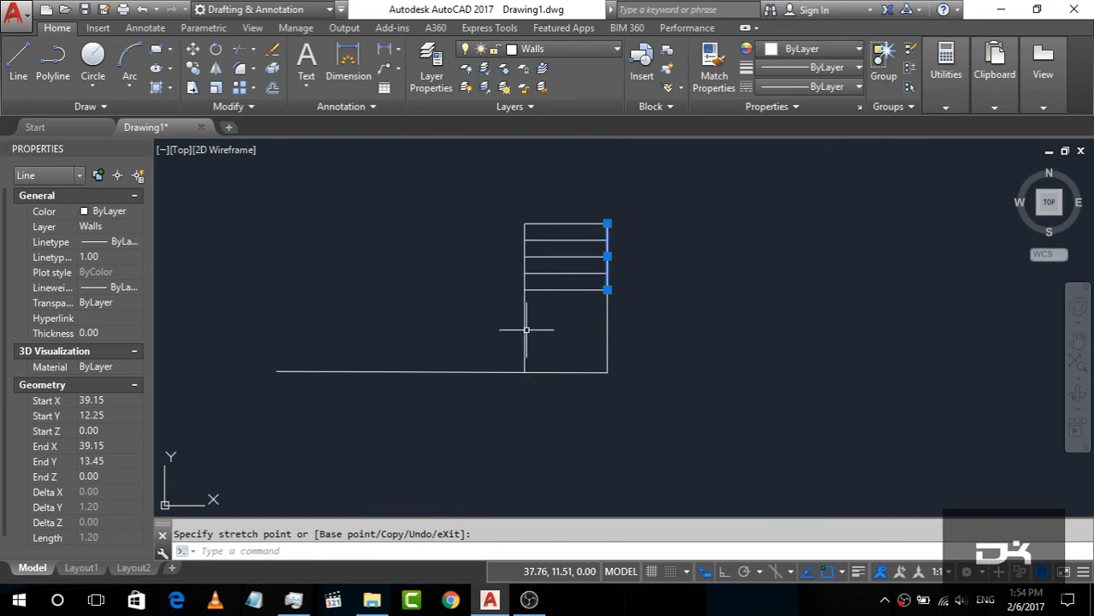
key("Escape")
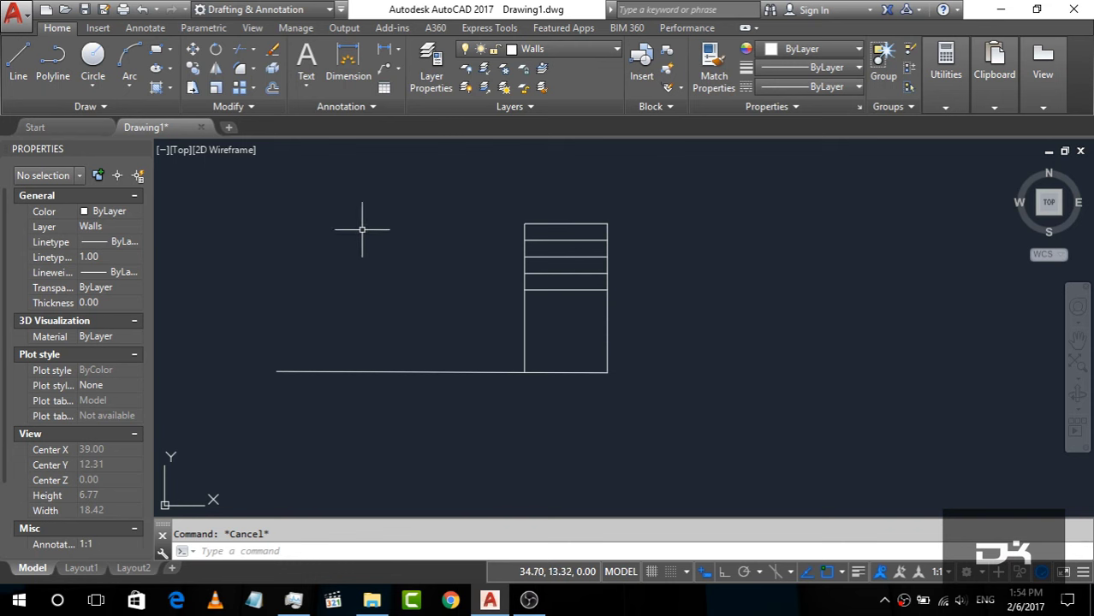
Start a rectangular array of the stair's left vertical line, limited to a single row.
left_click(238, 89)
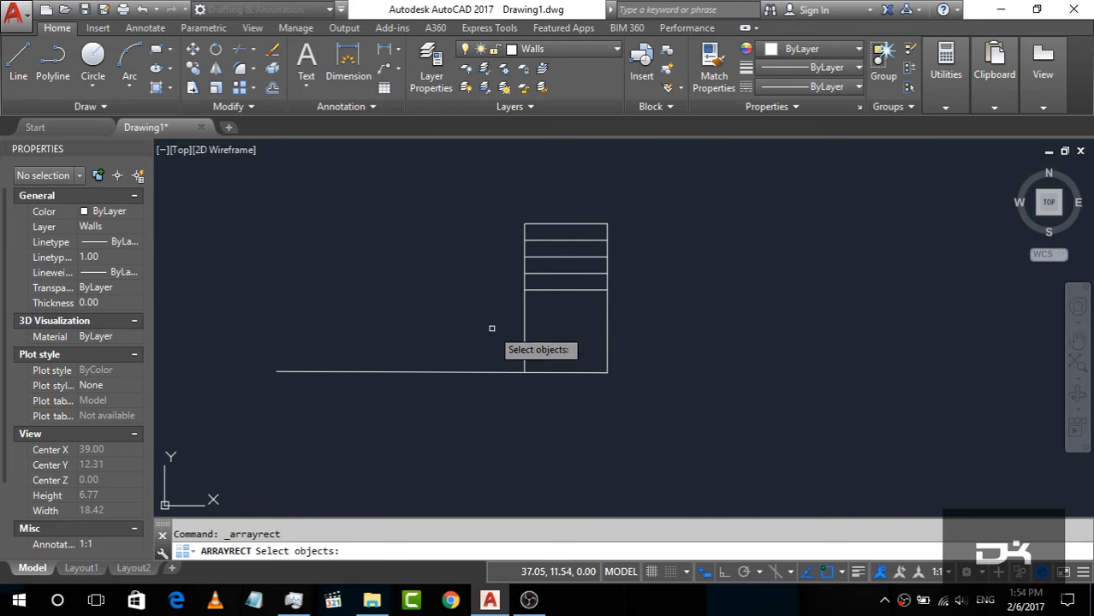
left_click(523, 342)
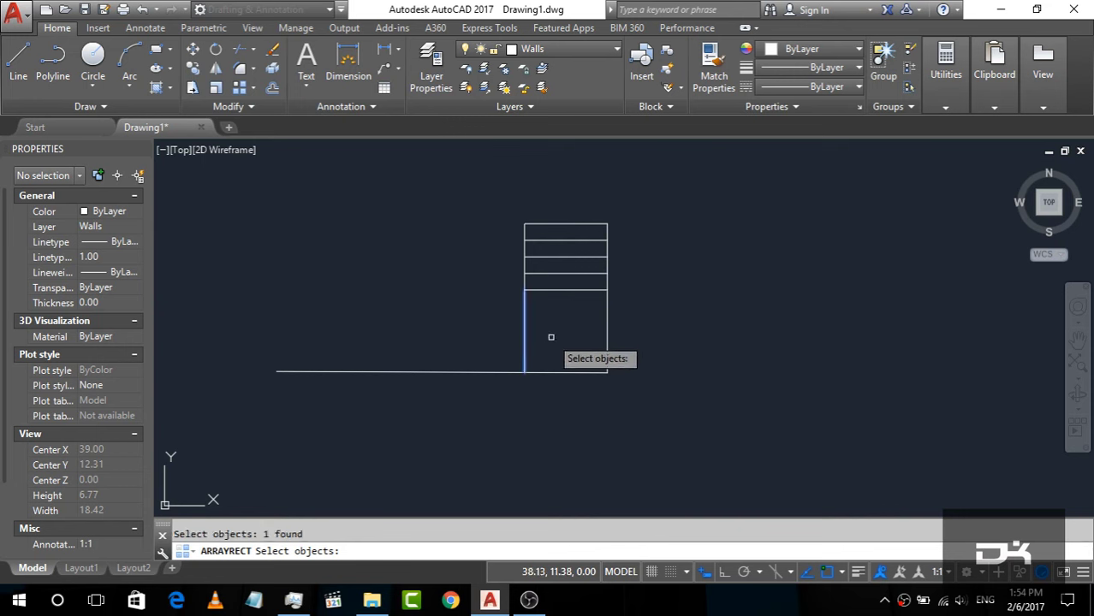
key("Return")
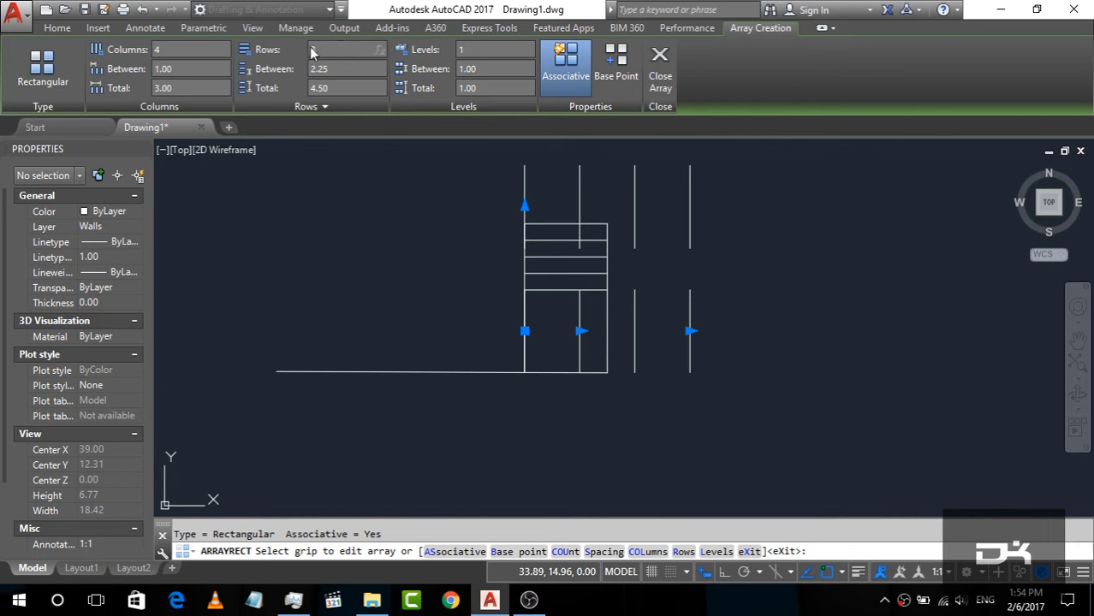
left_click(340, 49)
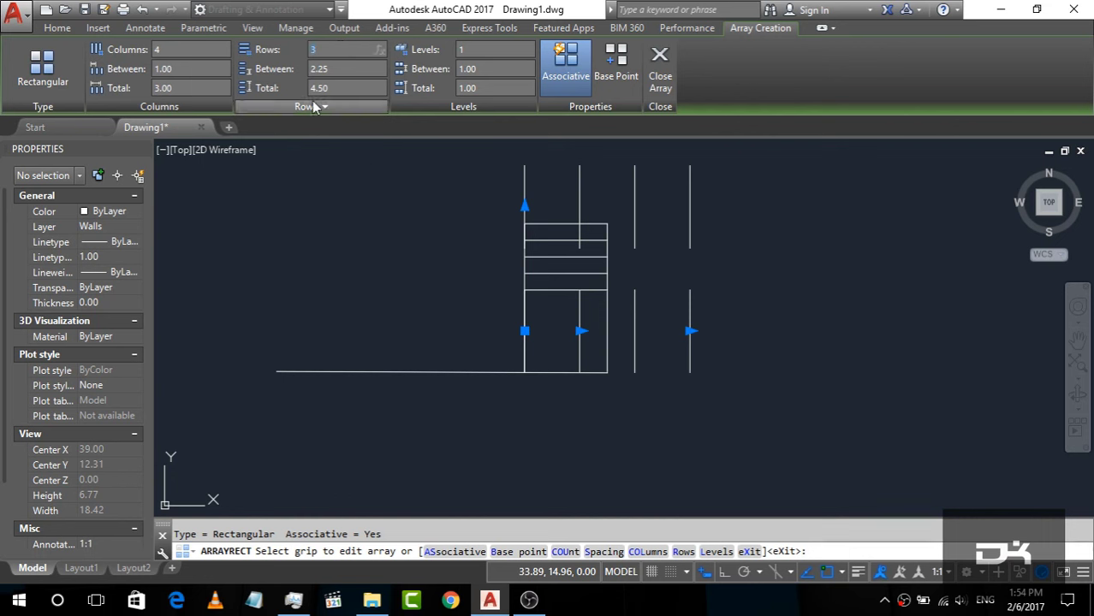
type("1")
key("Return")
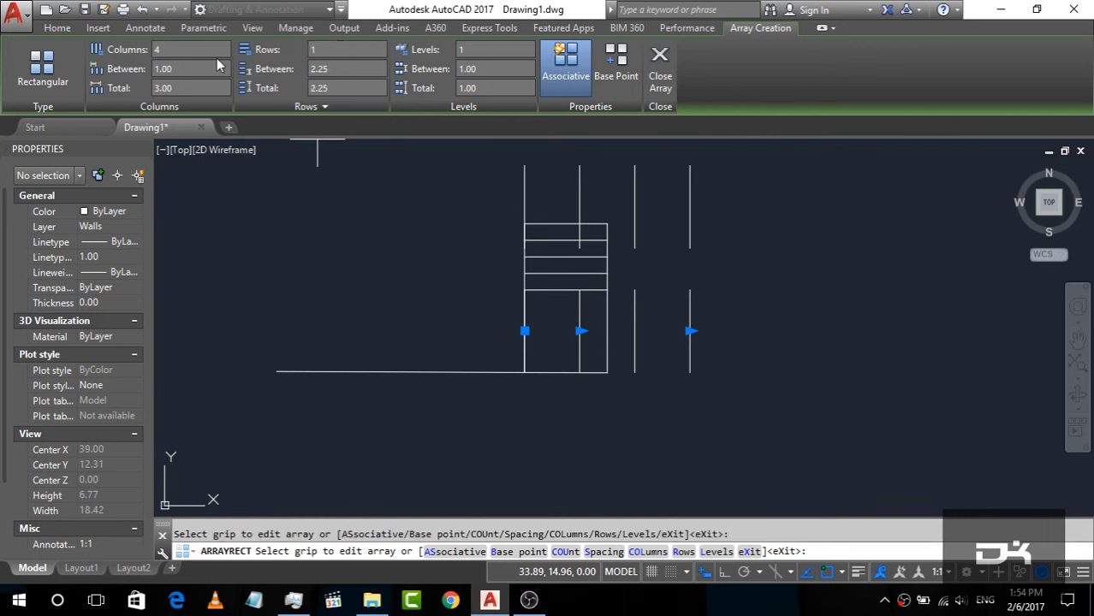
Set the tread array to 10 columns.
left_click(196, 51)
type("10")
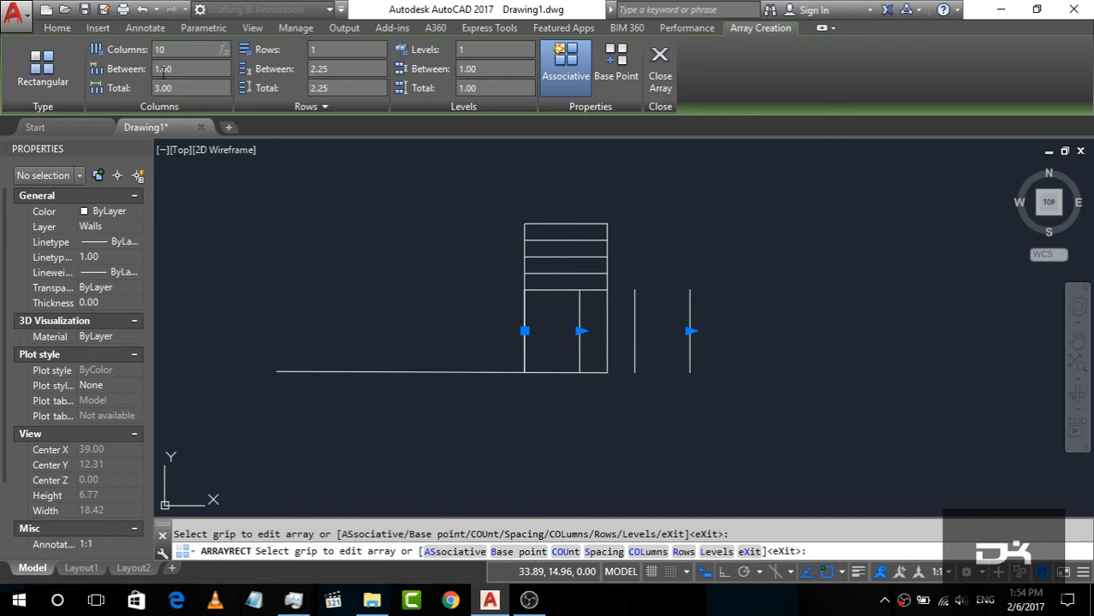
type("-")
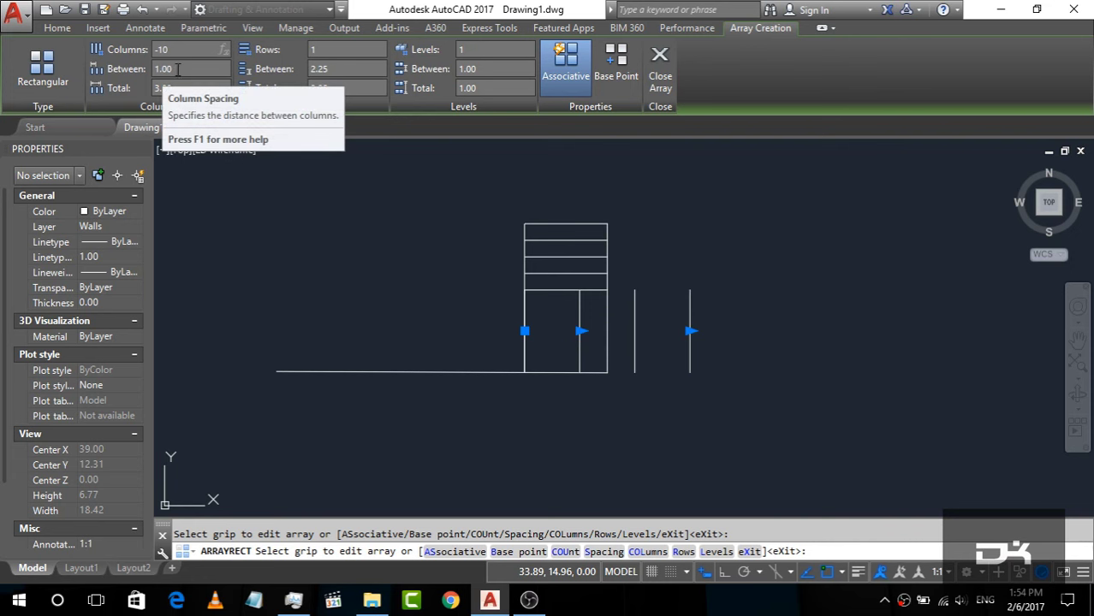
left_click(177, 70)
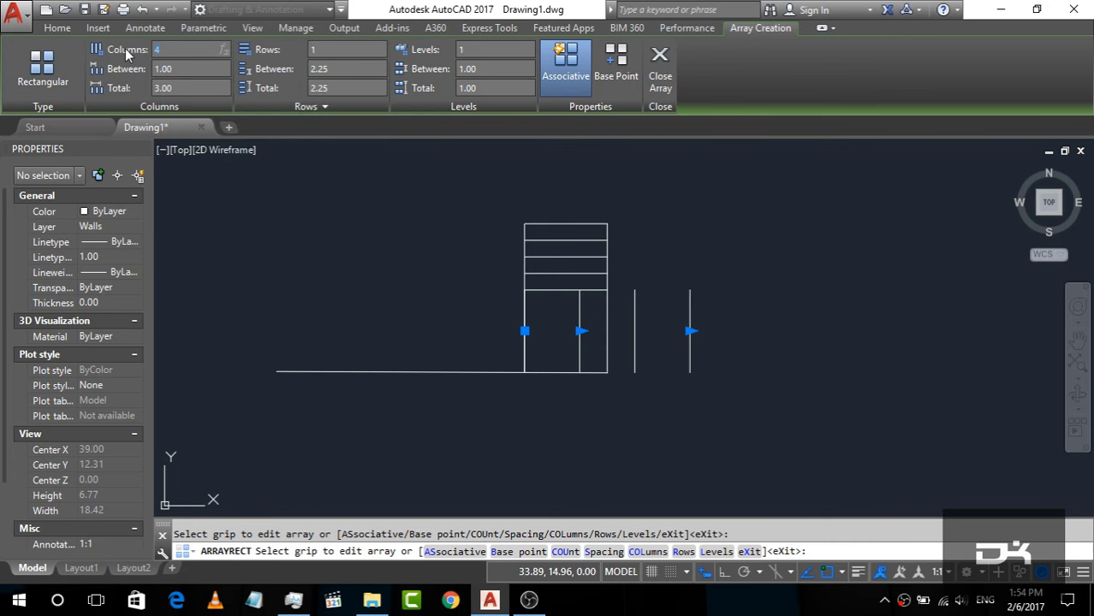
type("4")
key("Return")
left_click(168, 72)
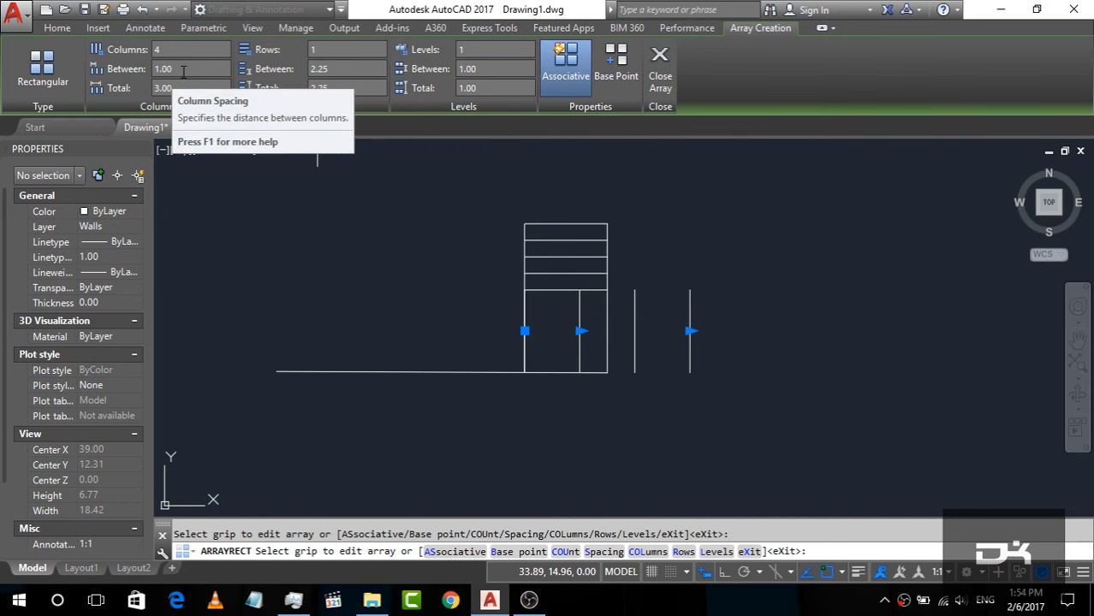
left_click(170, 53)
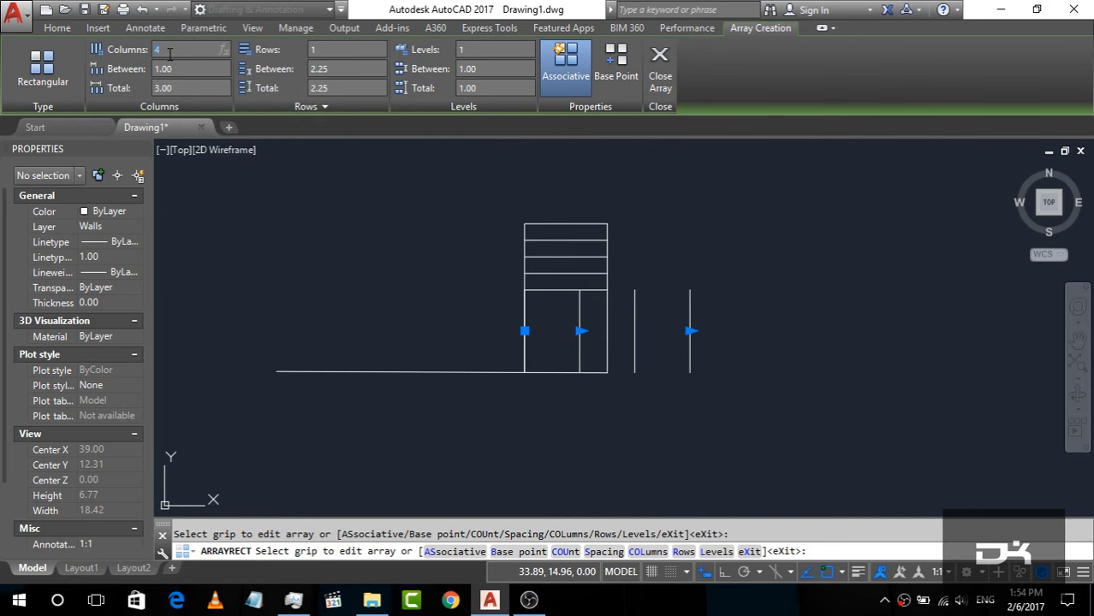
type("10")
key("Return")
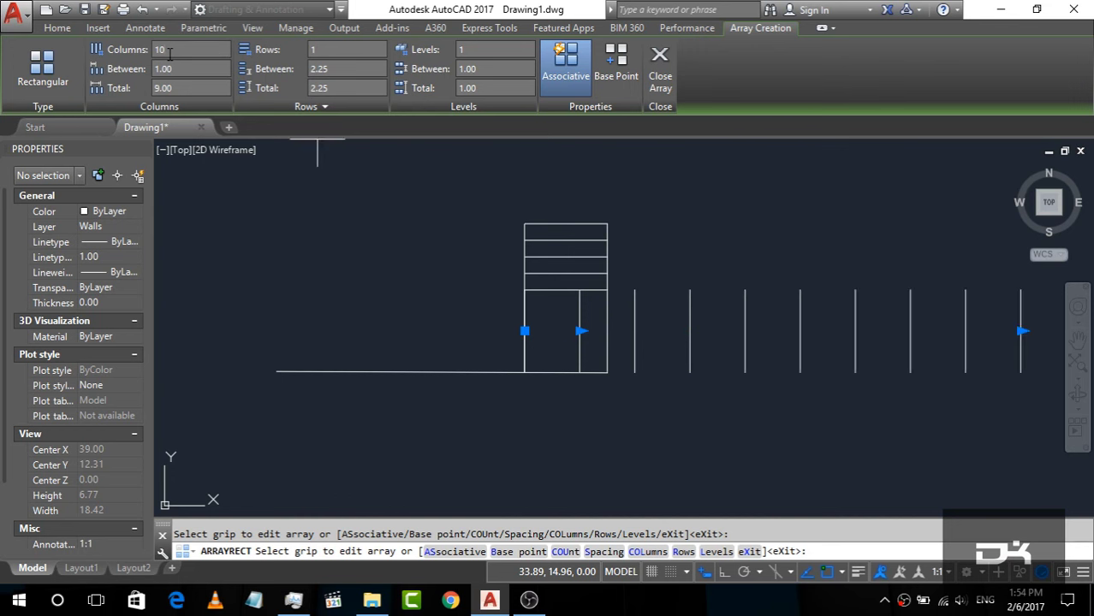
Set the column spacing to -0.30 so the treads run leftward, and finish the array.
left_click(180, 71)
key("BackSpace")
type("3")
key("Return")
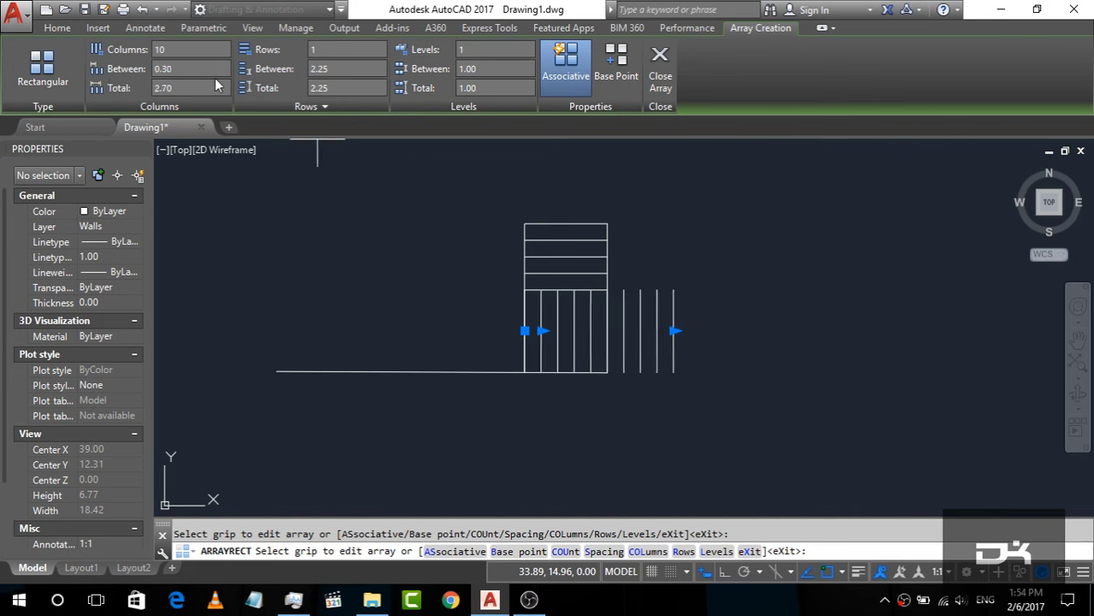
left_click(214, 70)
type("-")
key("Return")
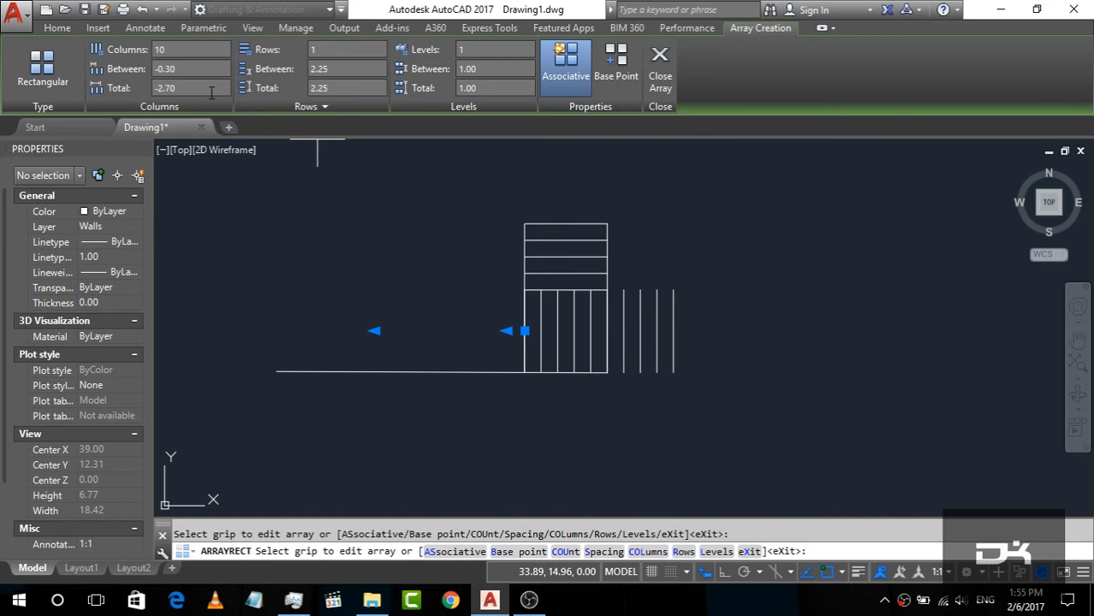
key("Return")
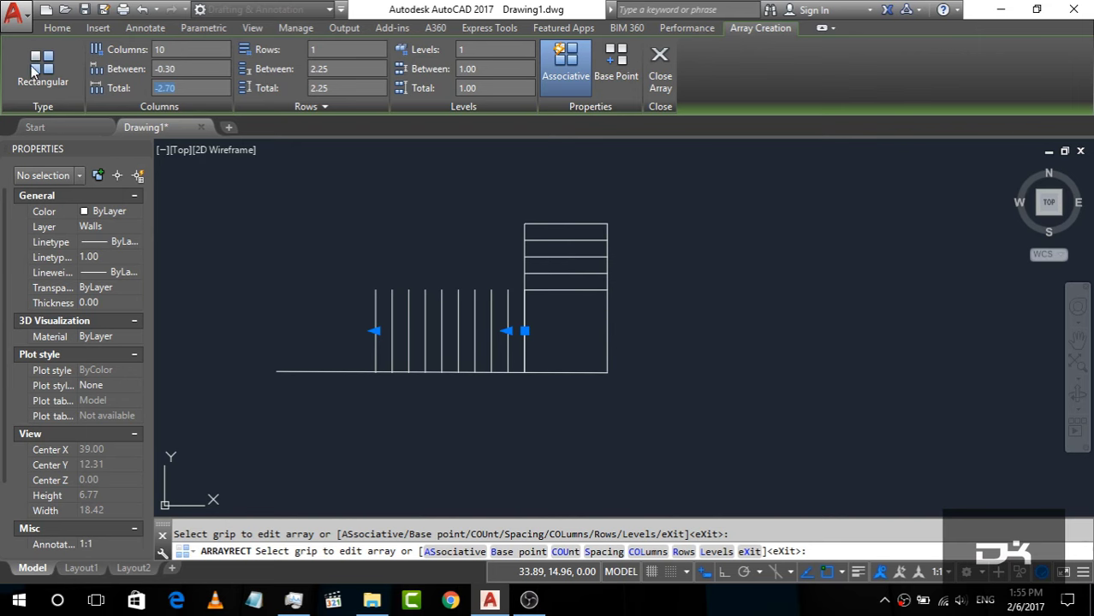
left_click(57, 26)
Draw a horizontal line from the lower block's top-left corner to the leftmost tread's top.
left_click(17, 70)
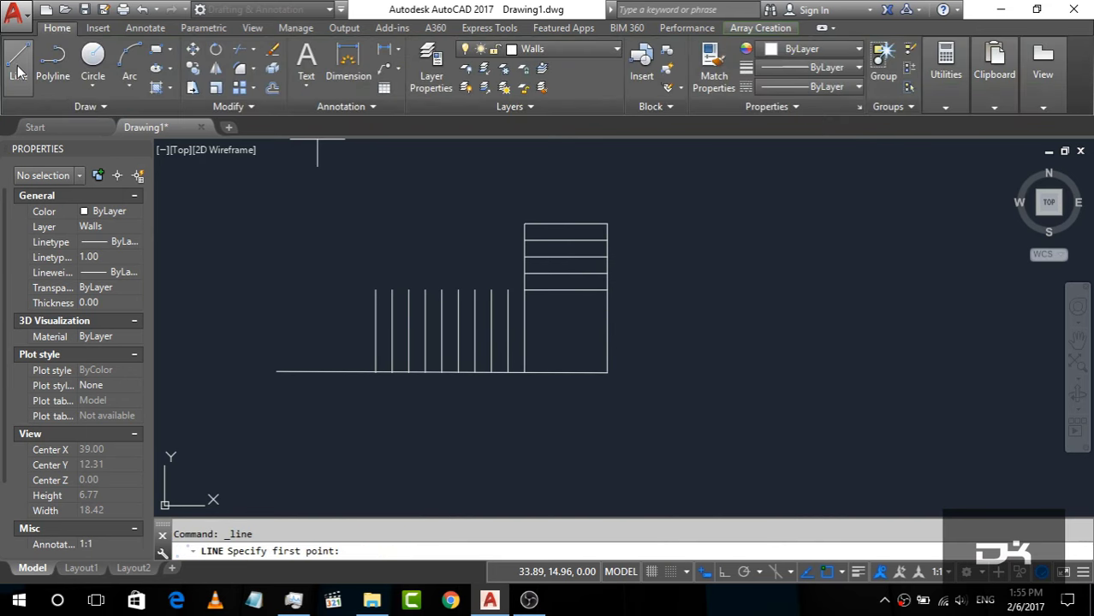
left_click(525, 290)
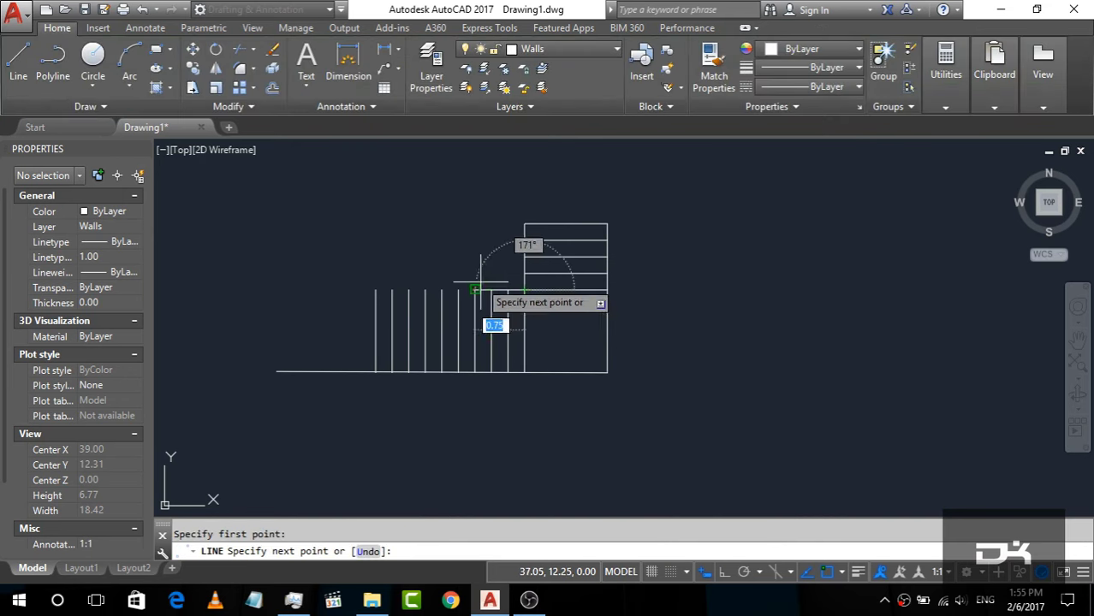
left_click(376, 290)
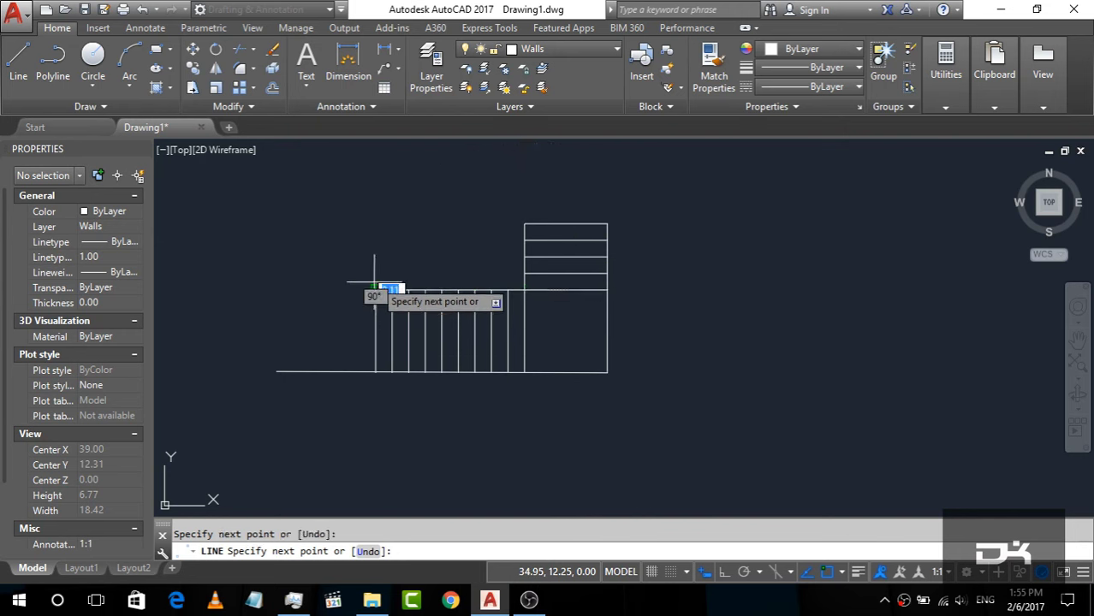
key("Escape")
Crossing-select all of the stair geometry.
scroll(483, 304, "up", 2)
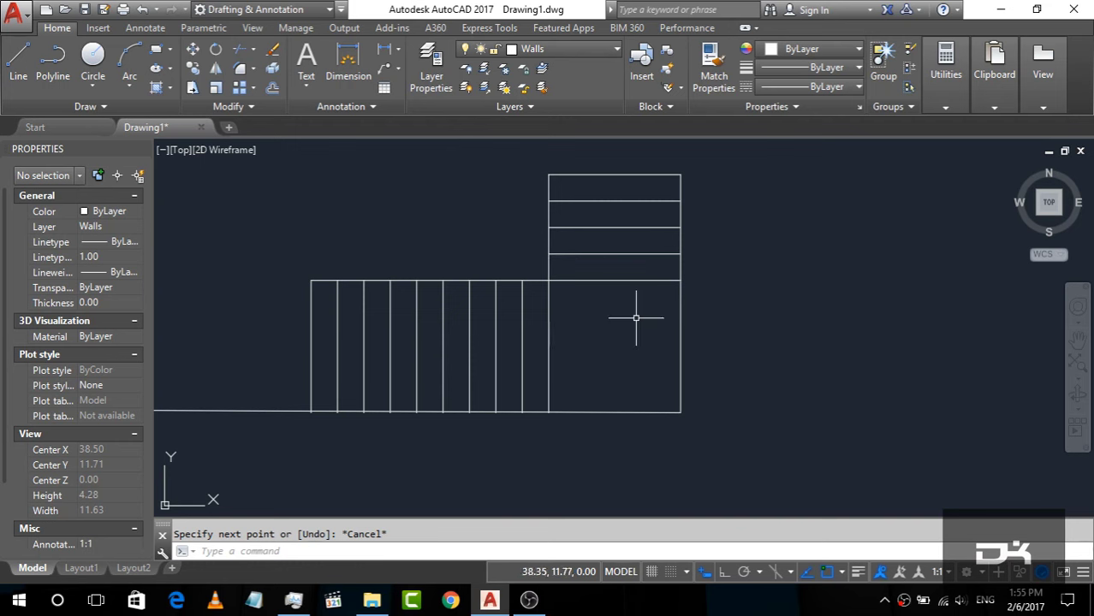
scroll(636, 317, "down", 2)
scroll(643, 317, "down", 2)
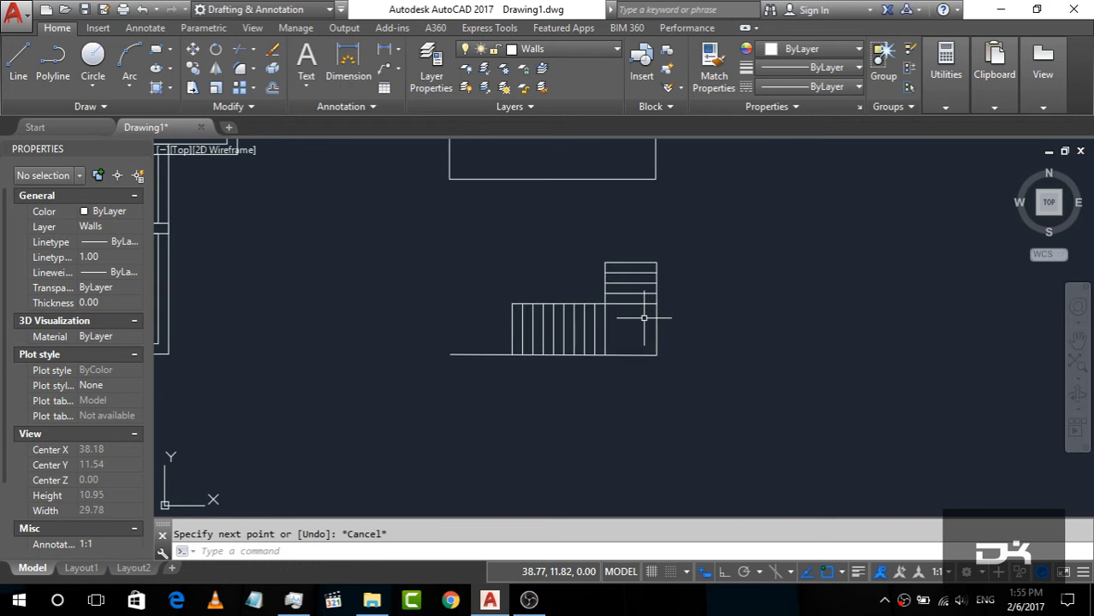
left_click(794, 442)
left_click(399, 254)
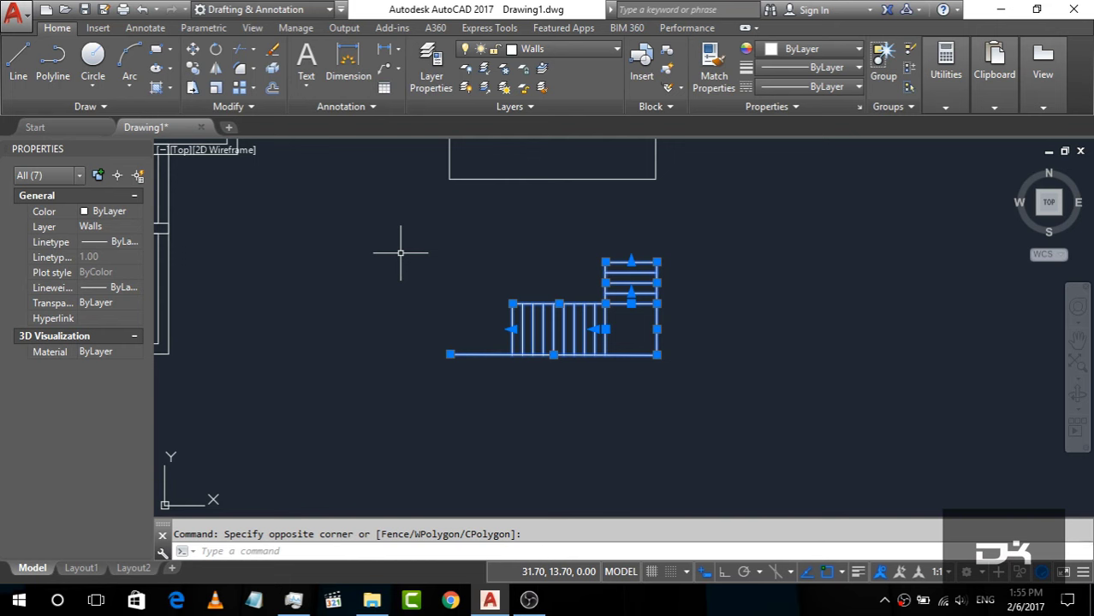
Move the stair (M) from its top-right corner to the room's lower-right corner.
type("M")
key("Return")
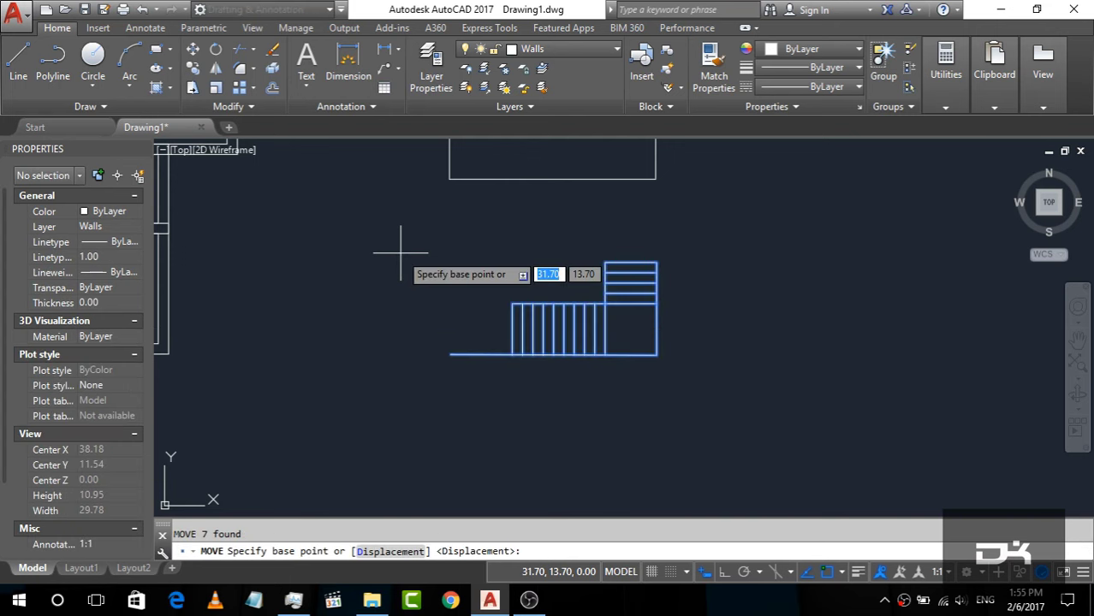
scroll(654, 242, "up", 2)
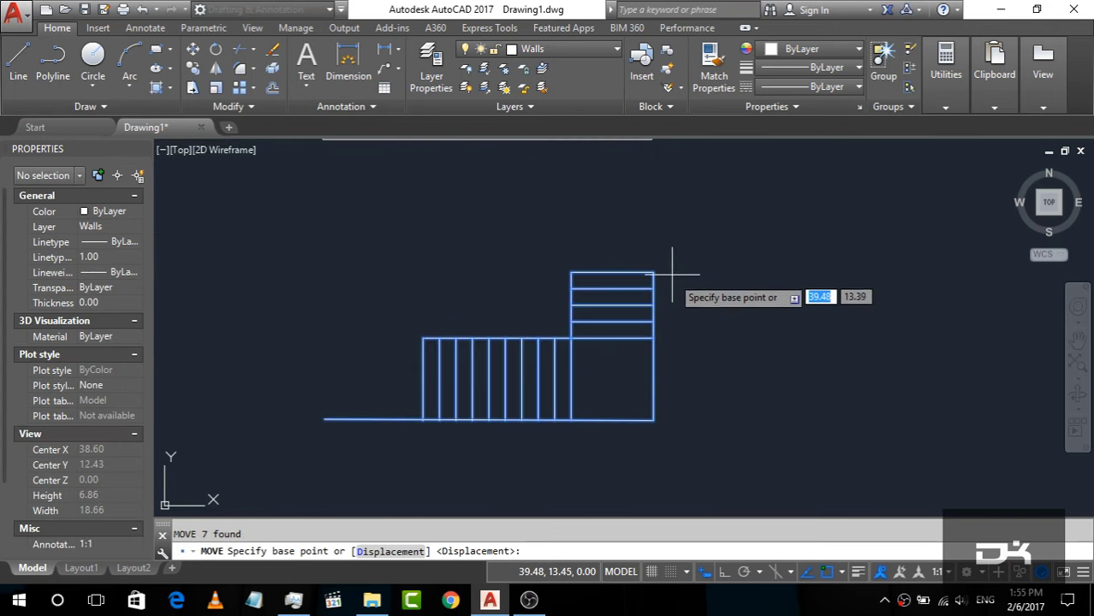
scroll(661, 274, "down", 2)
left_click(652, 292)
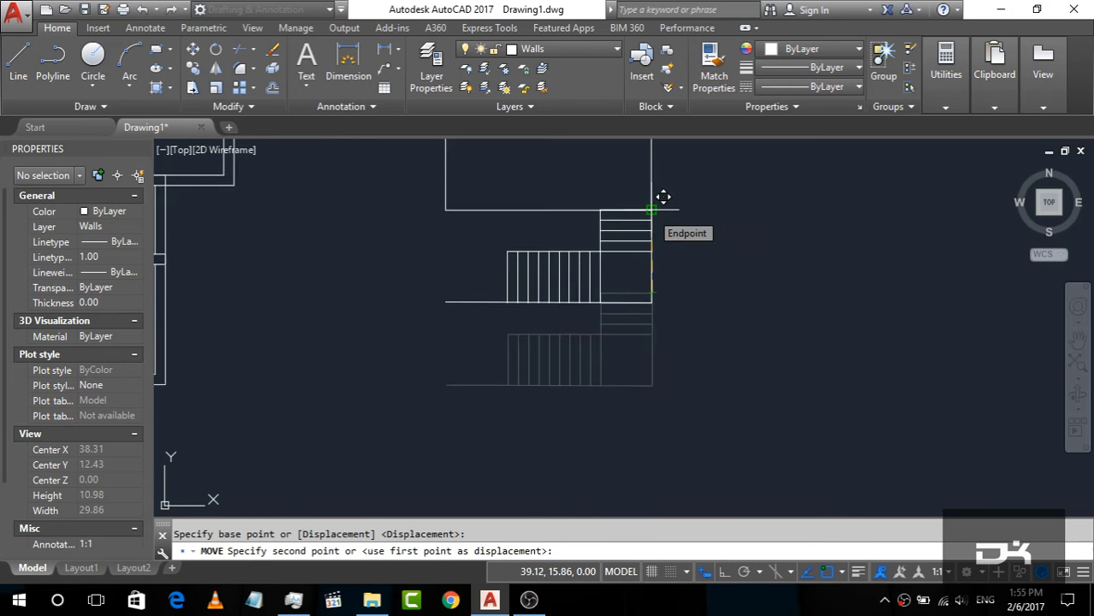
left_click(659, 196)
scroll(551, 409, "down", 2)
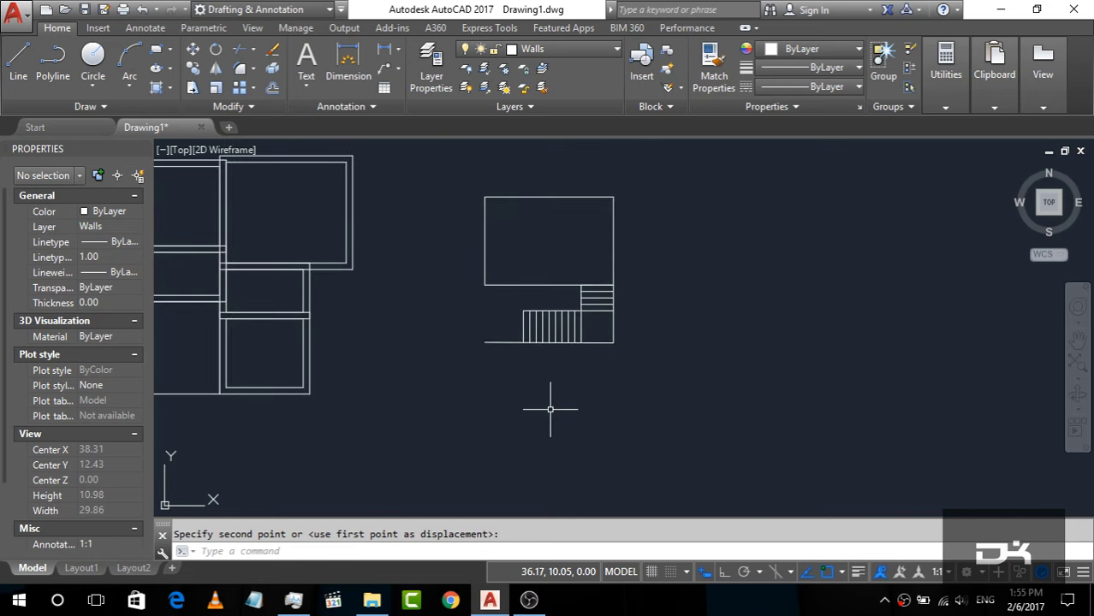
Draw a vertical line from the stair's lower-left corner up to the room's corner.
left_click(13, 79)
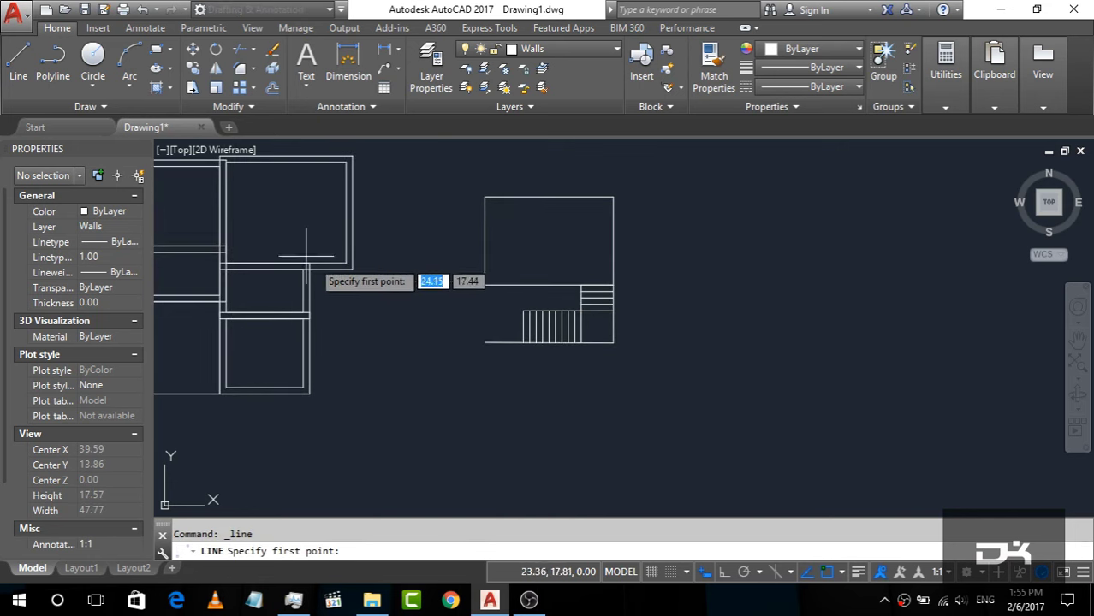
left_click(484, 342)
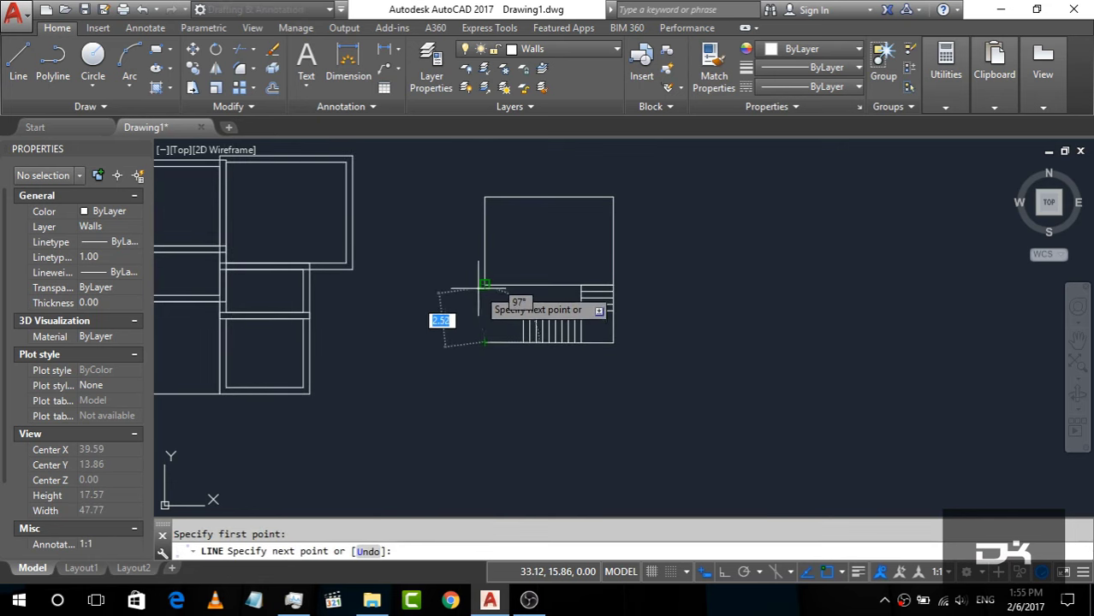
left_click(484, 286)
key("Return")
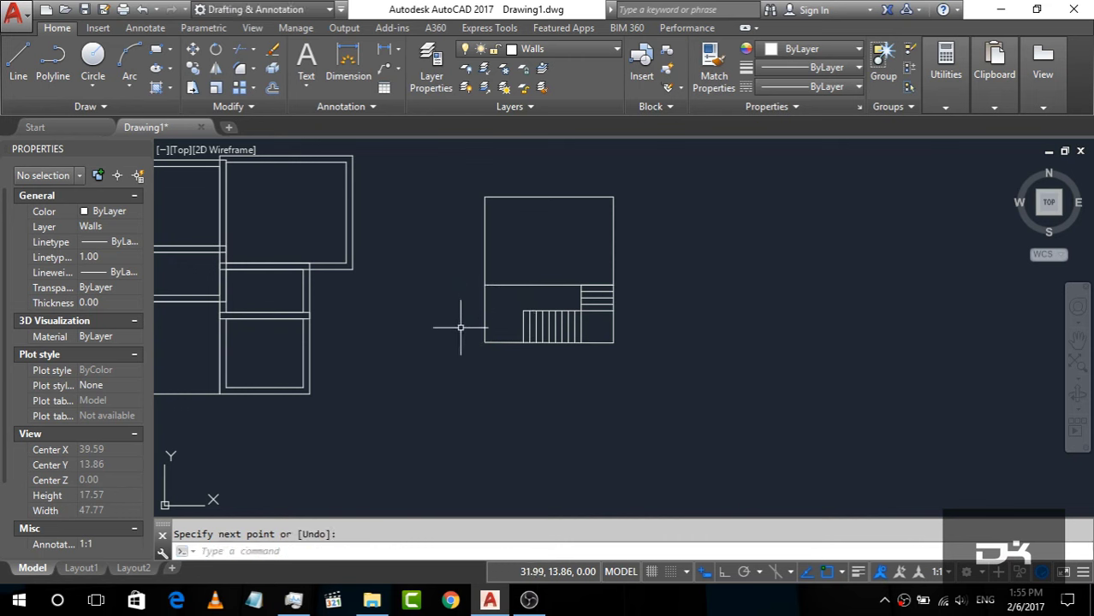
scroll(616, 228, "up", 4)
scroll(620, 228, "down", 2)
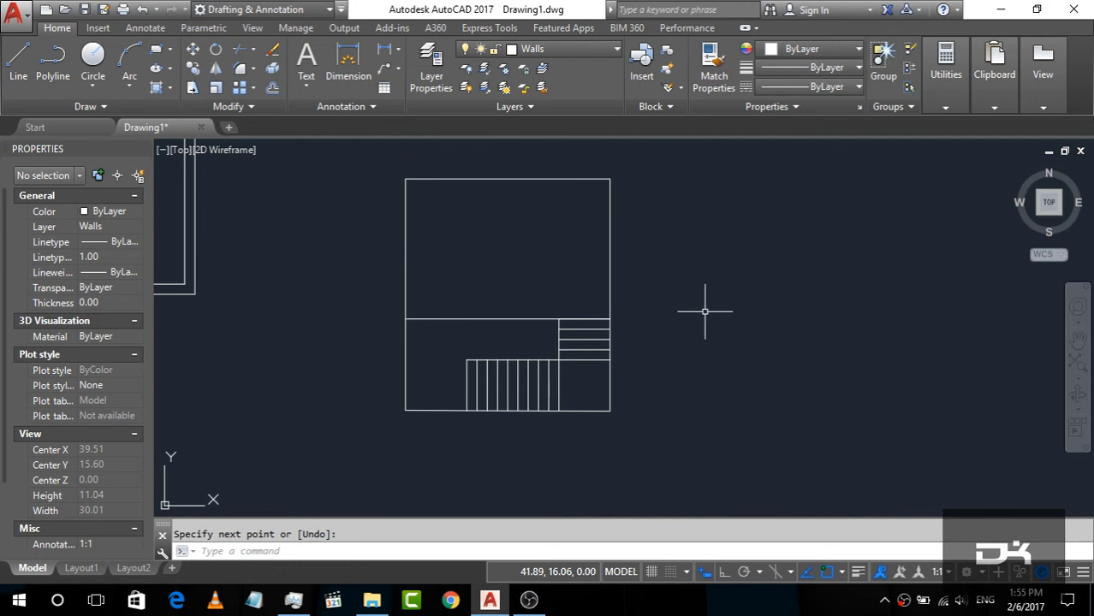
type("of")
Offset the room rectangle outward by 0.3.
key("Return")
type("0.")
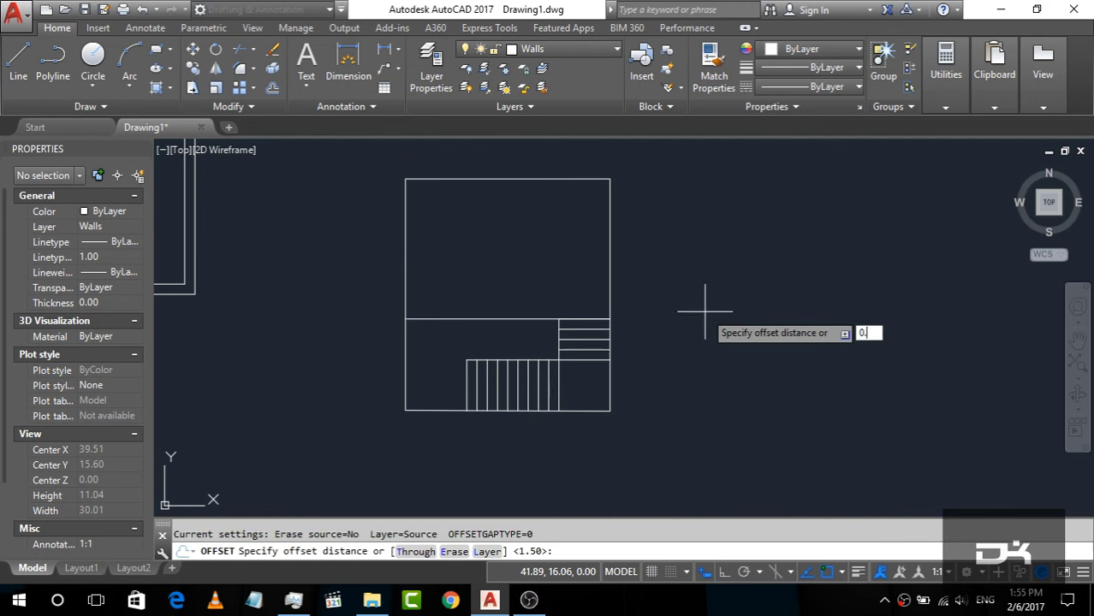
type("3")
key("Return")
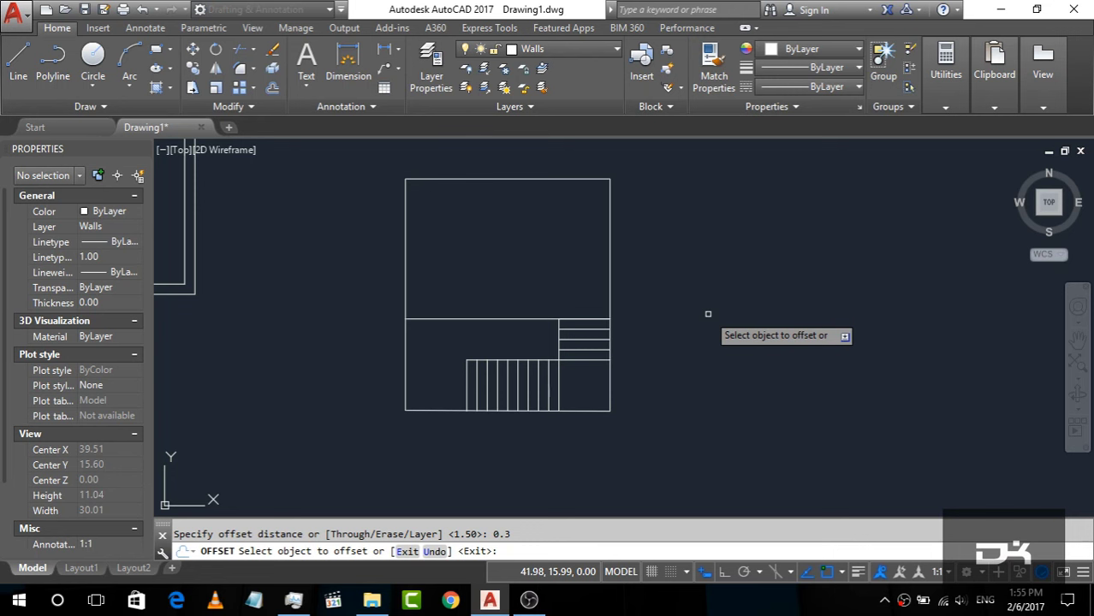
left_click(609, 238)
left_click(666, 242)
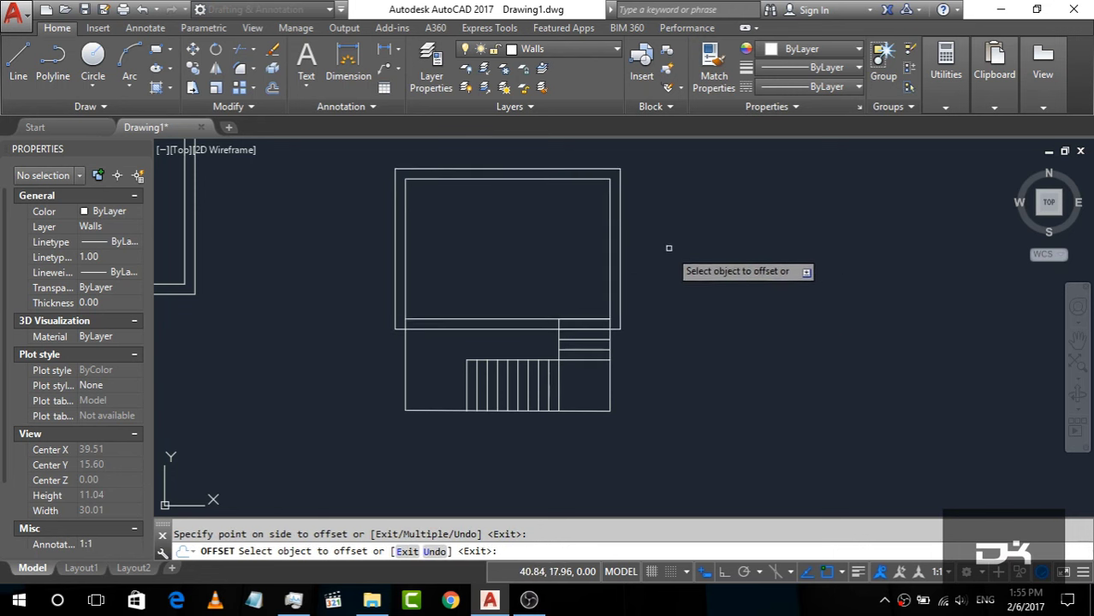
Offset the stair area's right, lower-right, bottom and left enclosure lines outward by 0.3.
scroll(632, 351, "up", 2)
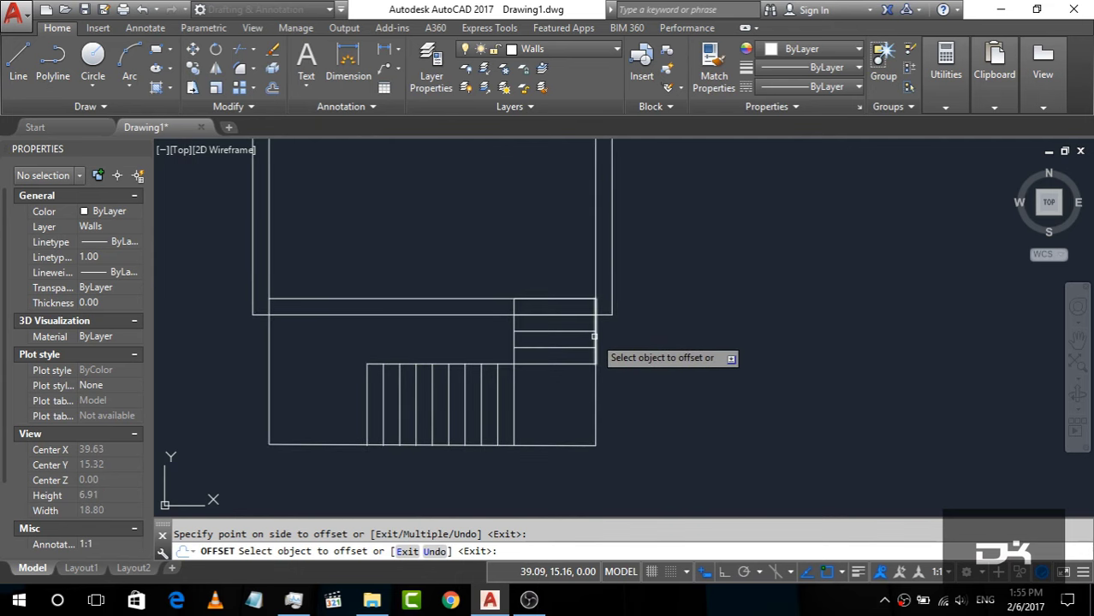
left_click(595, 336)
left_click(613, 336)
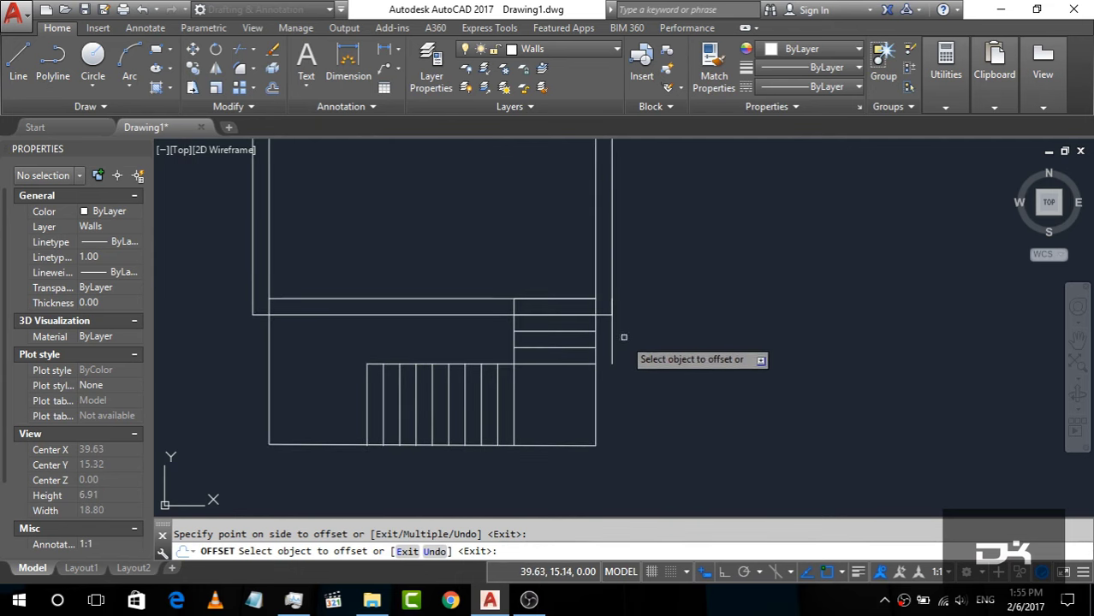
left_click(596, 391)
left_click(615, 403)
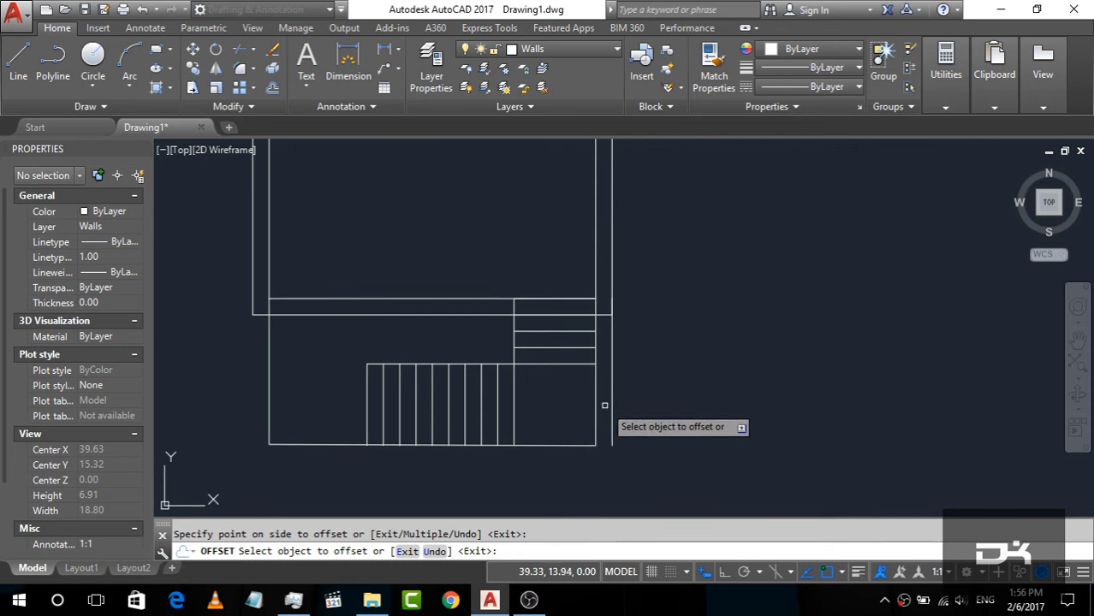
left_click(556, 445)
left_click(561, 464)
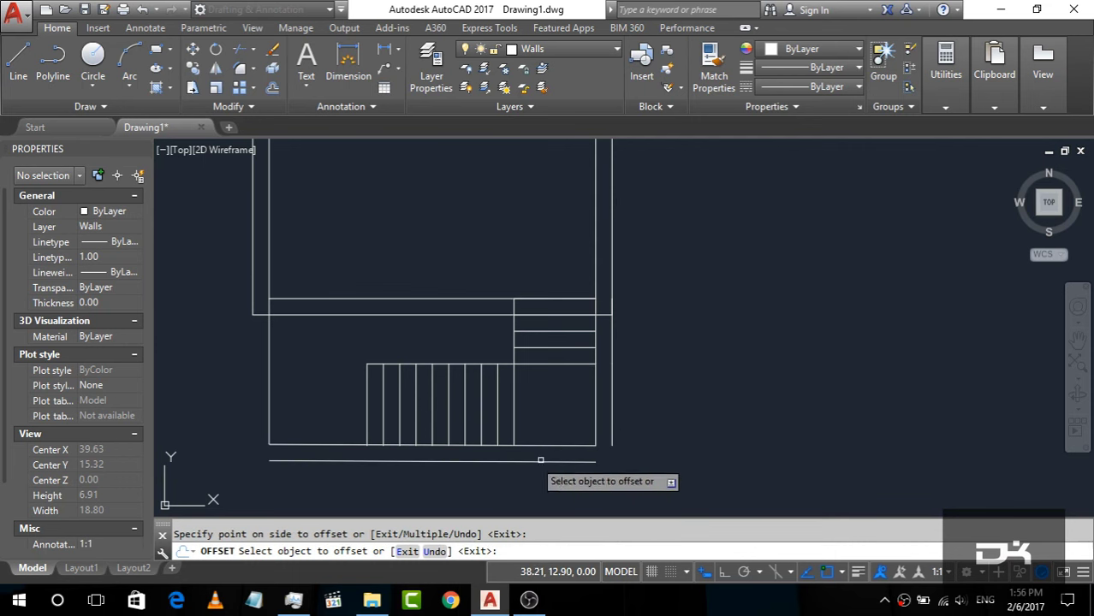
left_click(268, 385)
left_click(250, 372)
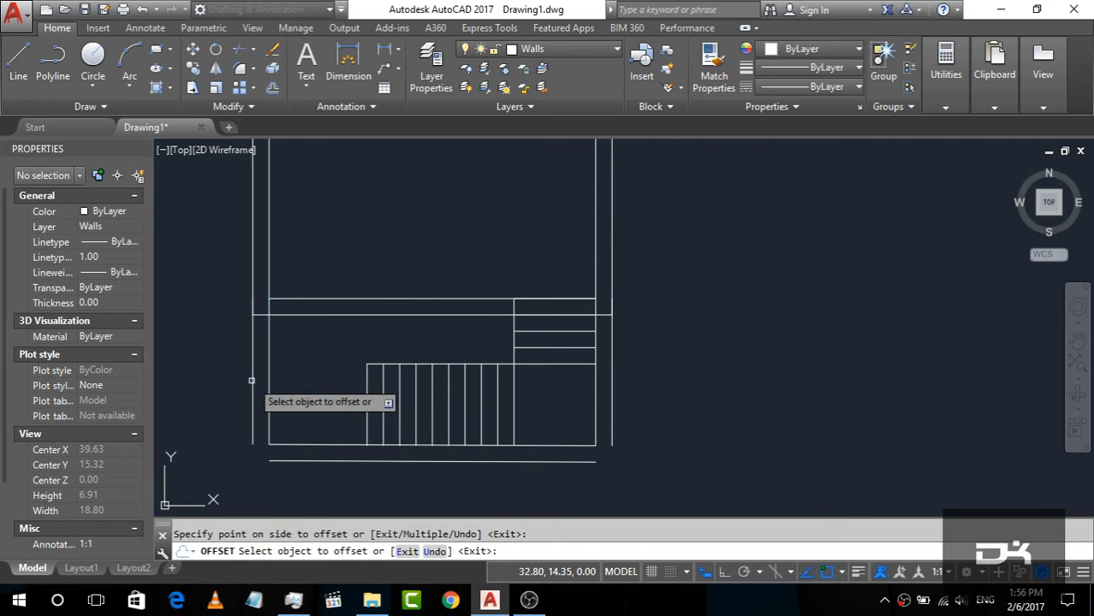
scroll(634, 355, "down", 2)
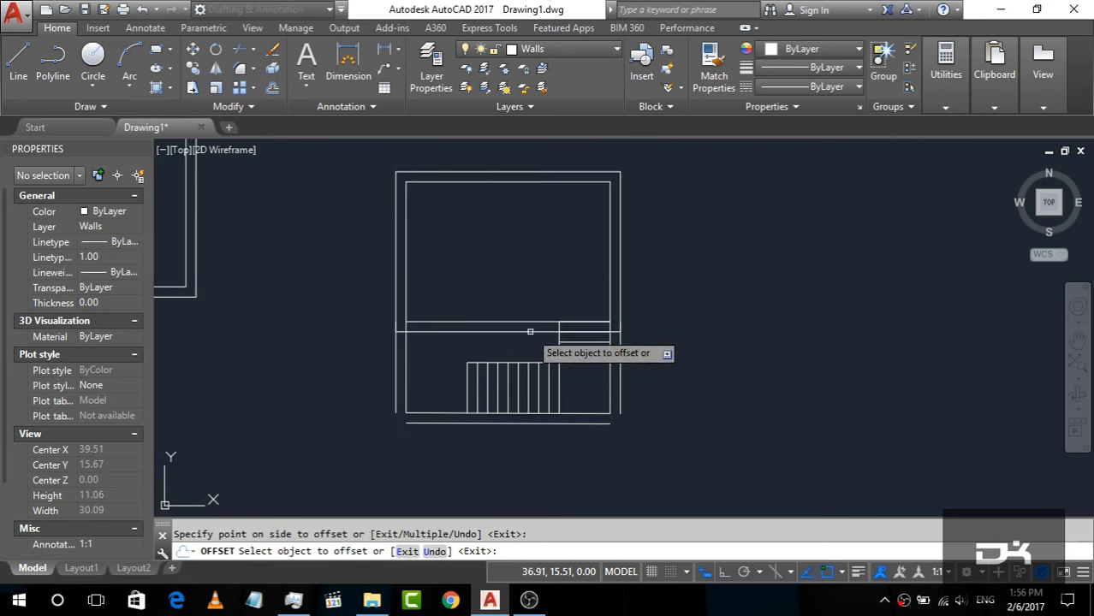
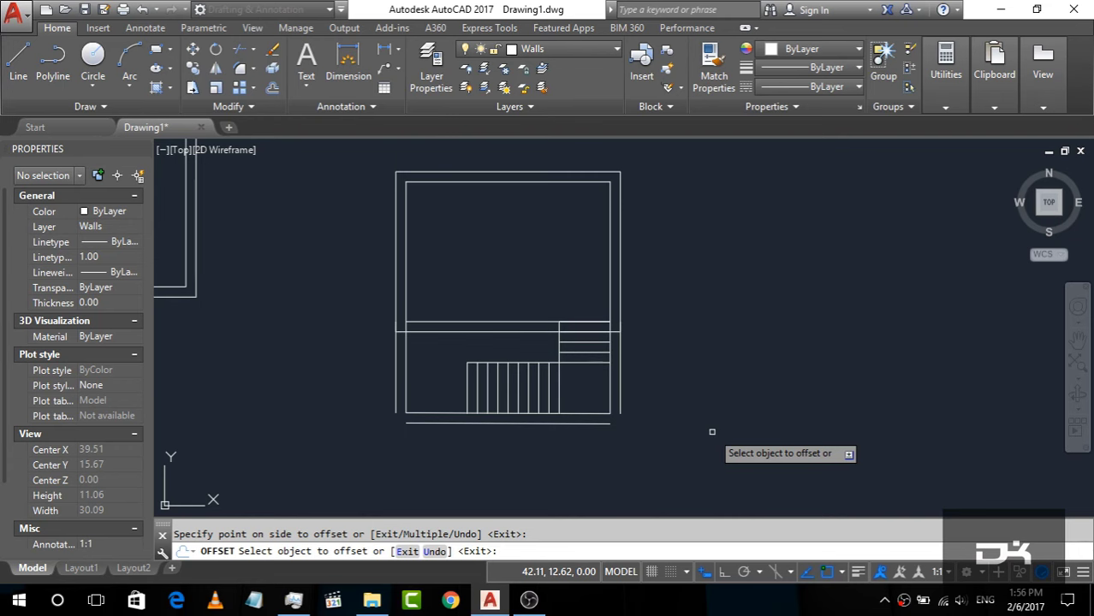
Trim the right wall stub and the upper and lower horizontal wall lines crossing the stair room.
key("Escape")
left_click(776, 487)
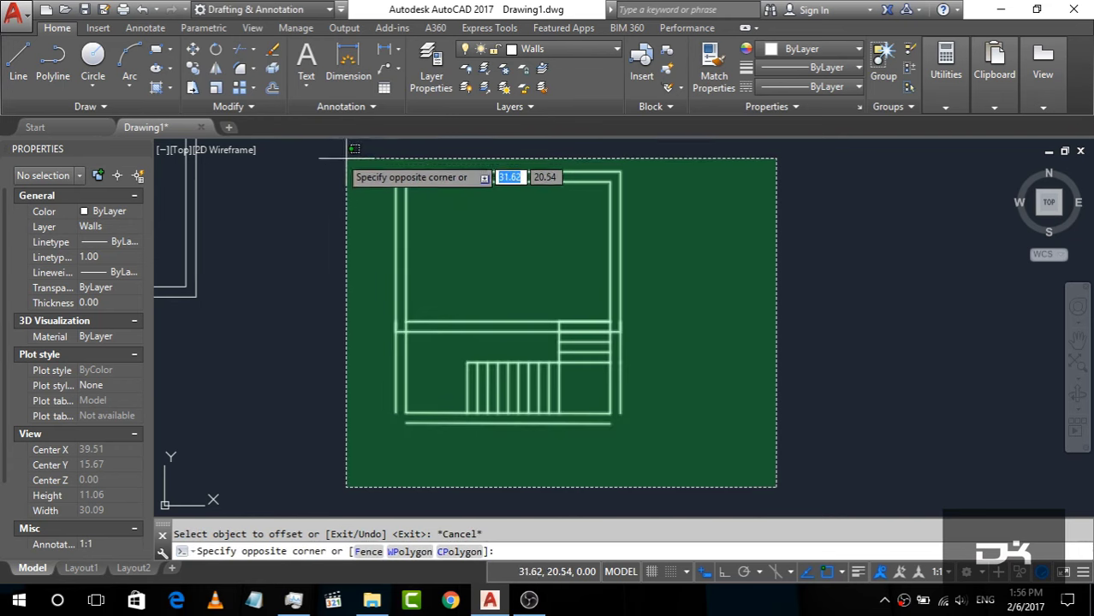
left_click(316, 149)
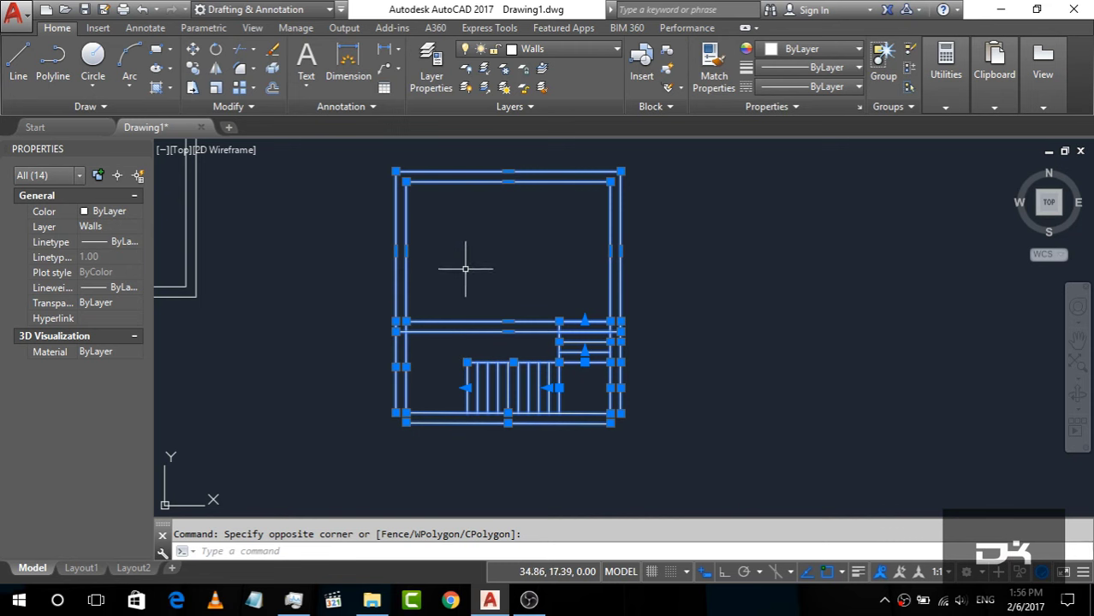
type("TR")
key("Return")
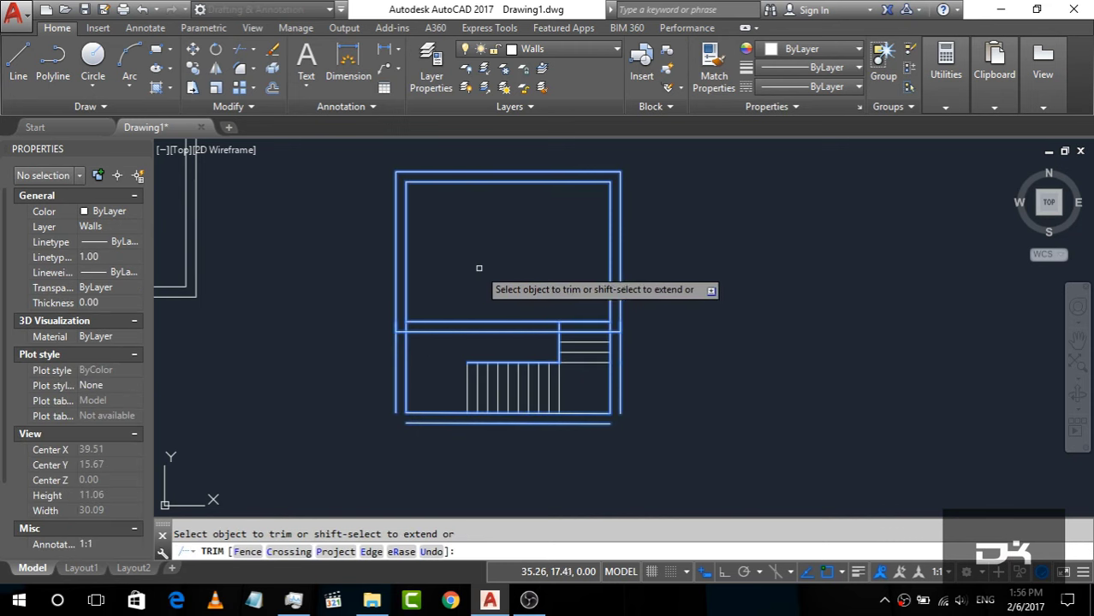
scroll(584, 326, "up", 4)
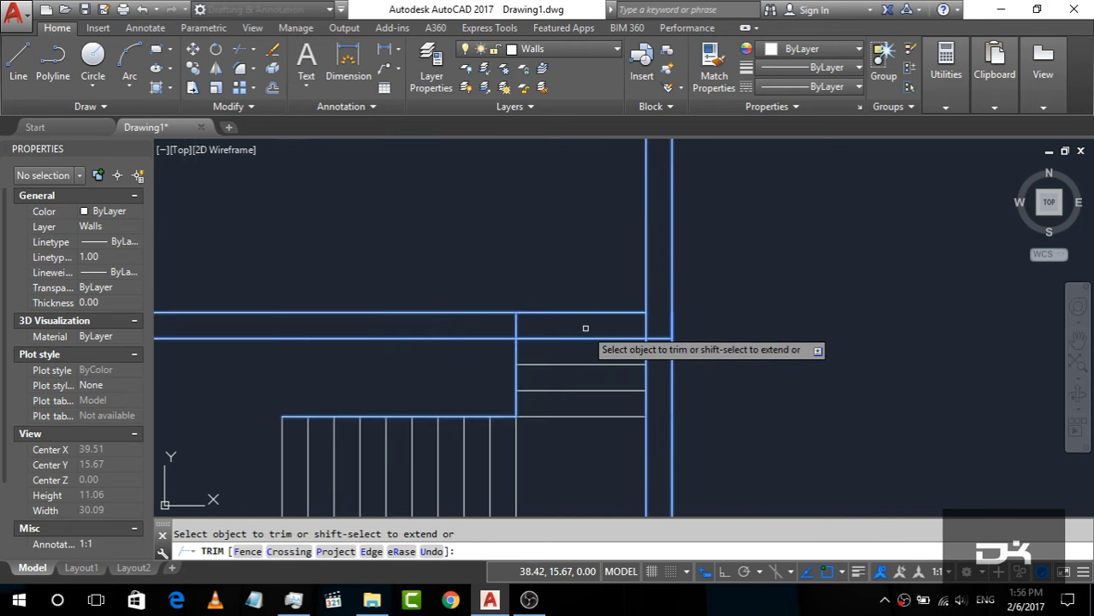
left_click(664, 338)
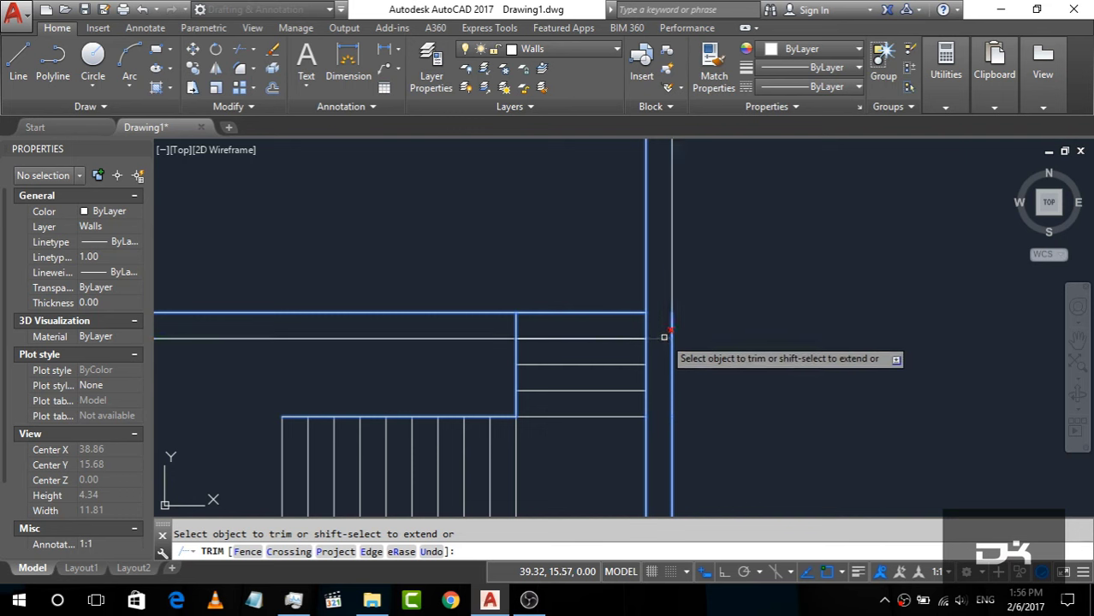
left_click(411, 312)
left_click(415, 338)
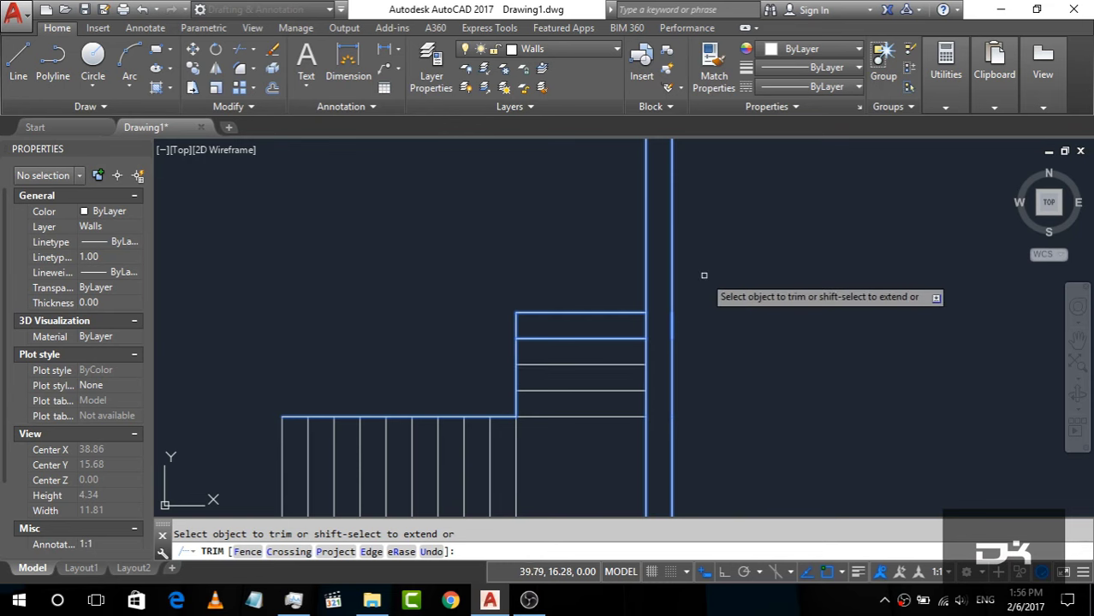
scroll(703, 275, "down", 2)
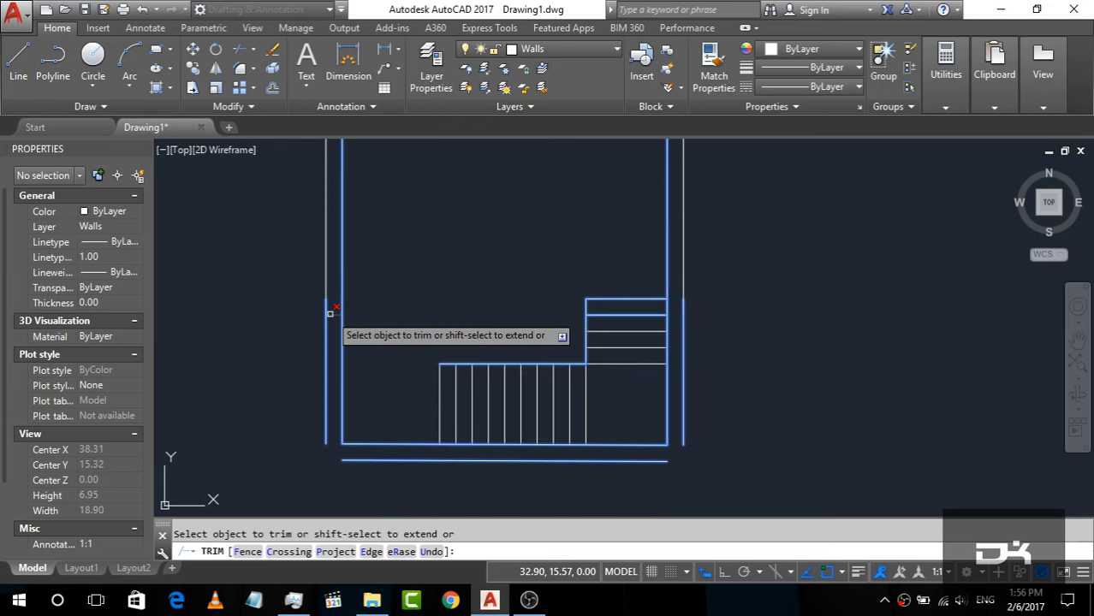
scroll(629, 389, "down", 2)
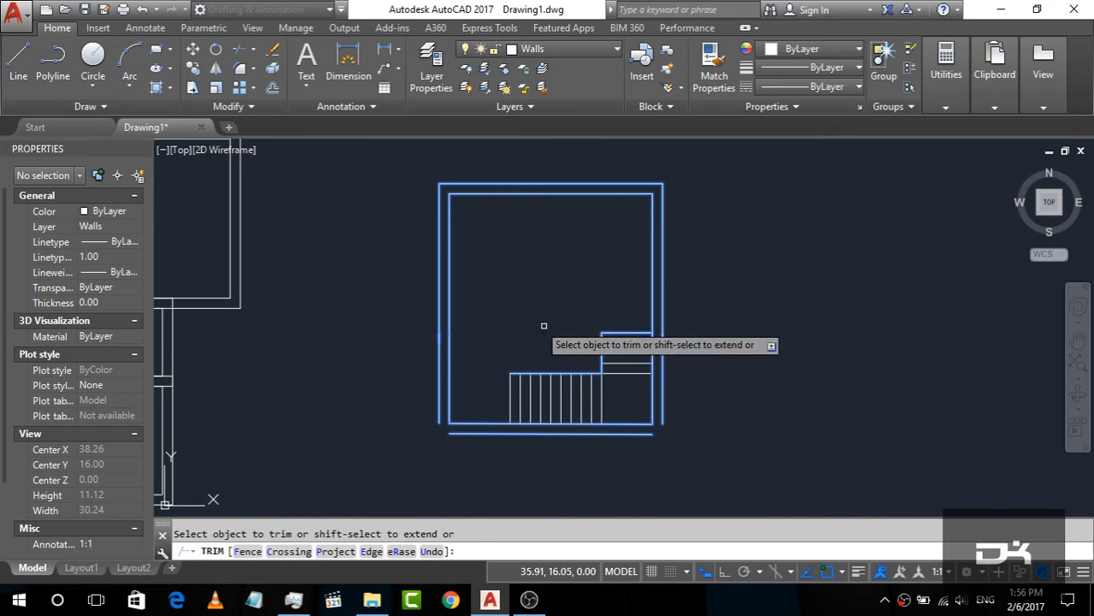
key("Escape")
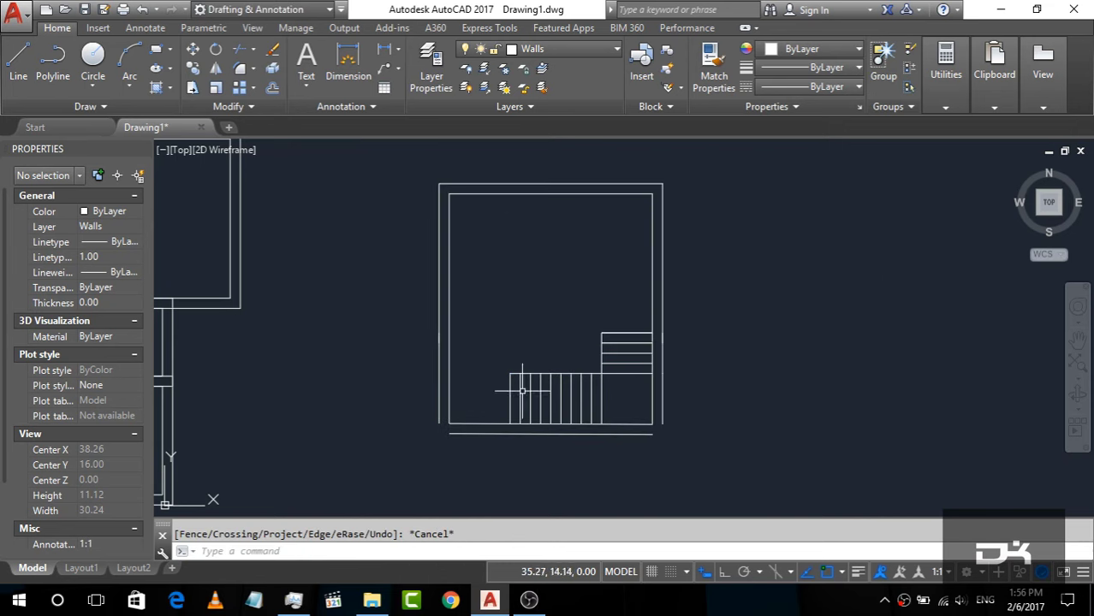
Fillet the stair room's bottom outer line to the left and right outer walls with radius 0.
scroll(569, 506, "up", 2)
type("F")
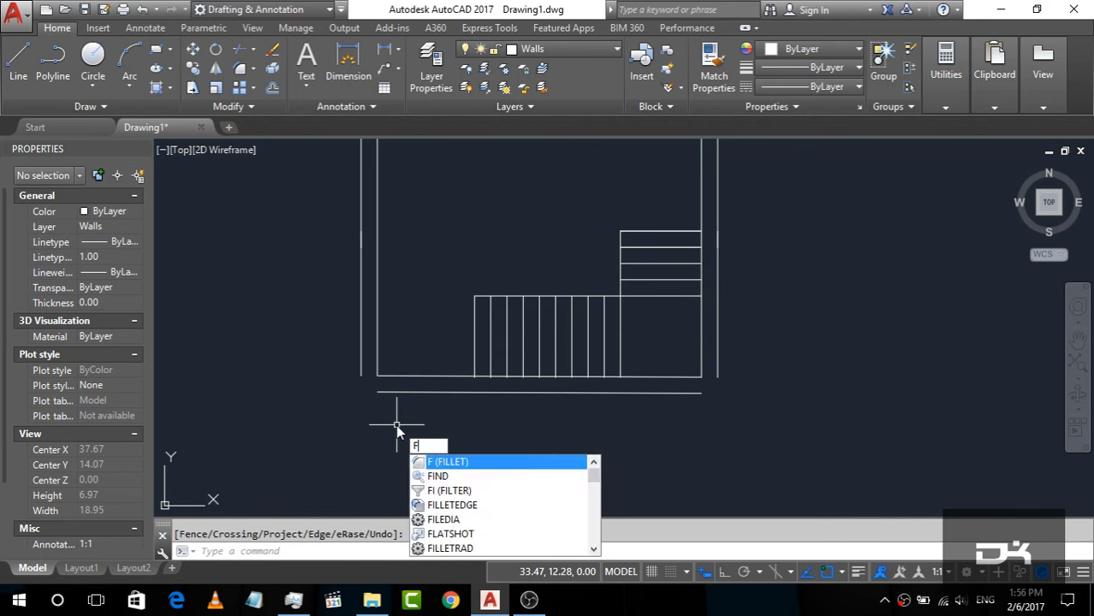
key("Return")
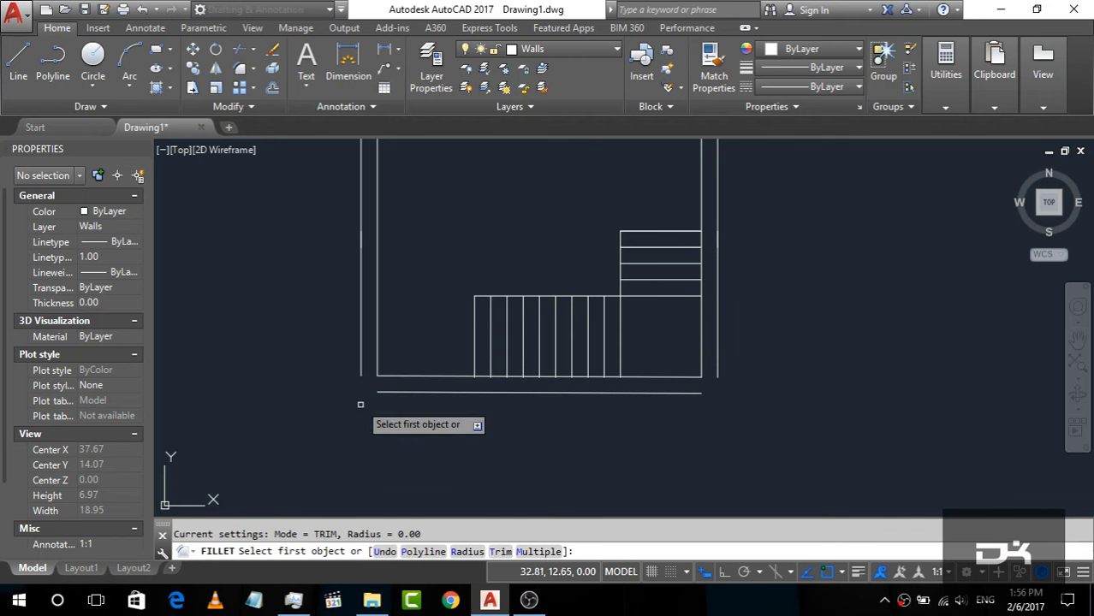
left_click(360, 363)
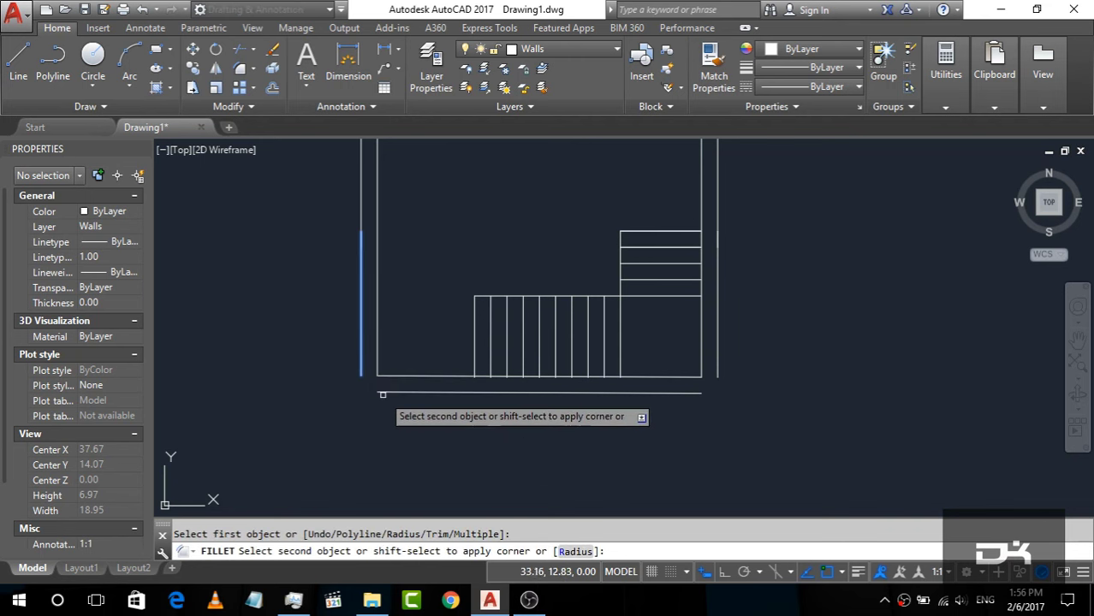
left_click(387, 391)
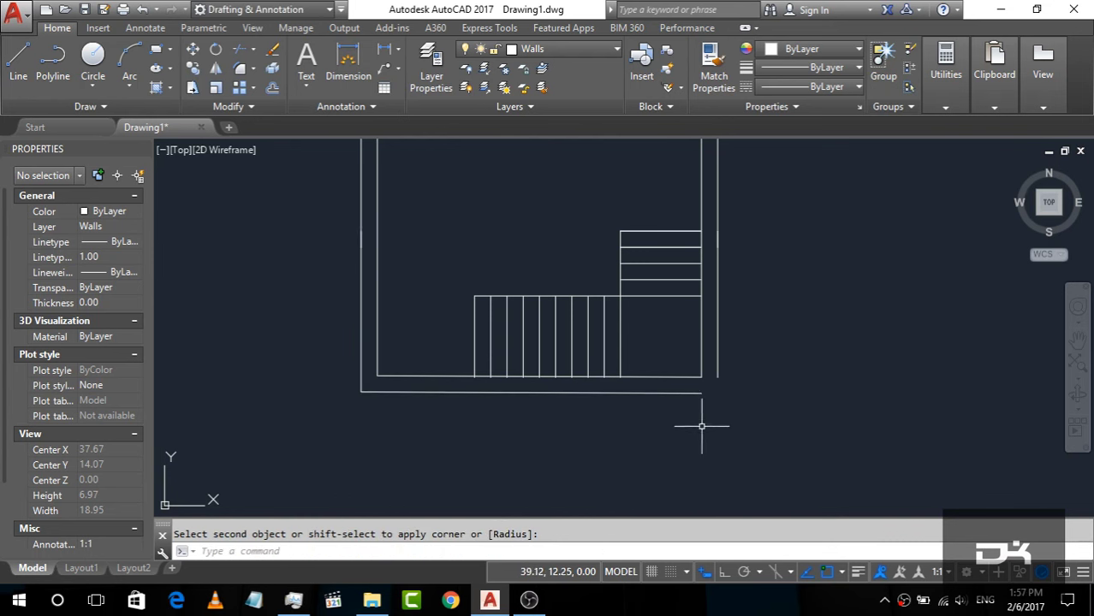
key("Return")
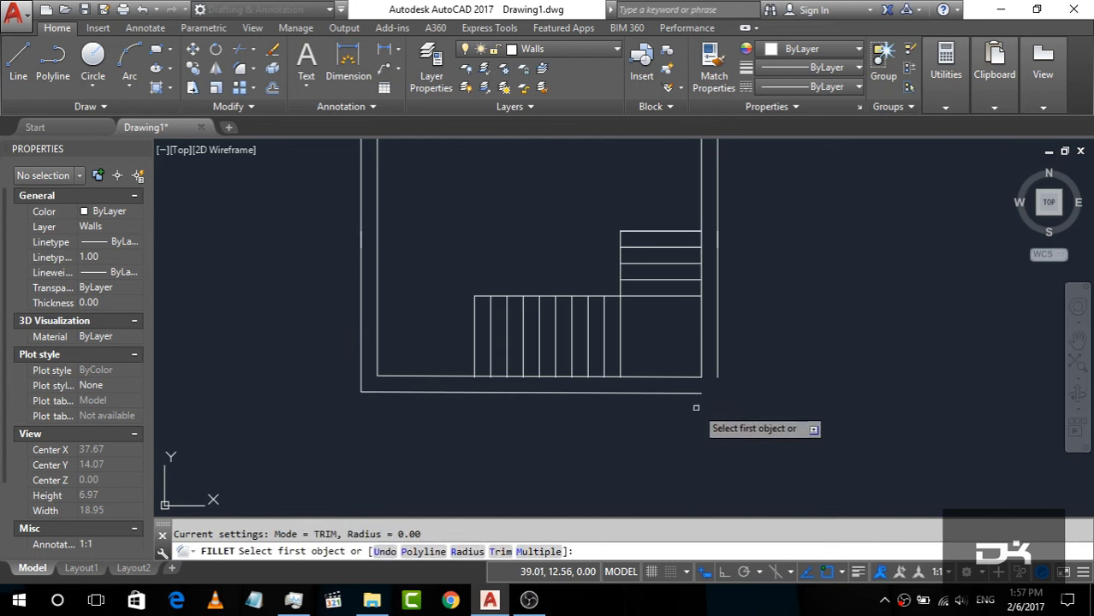
left_click(716, 373)
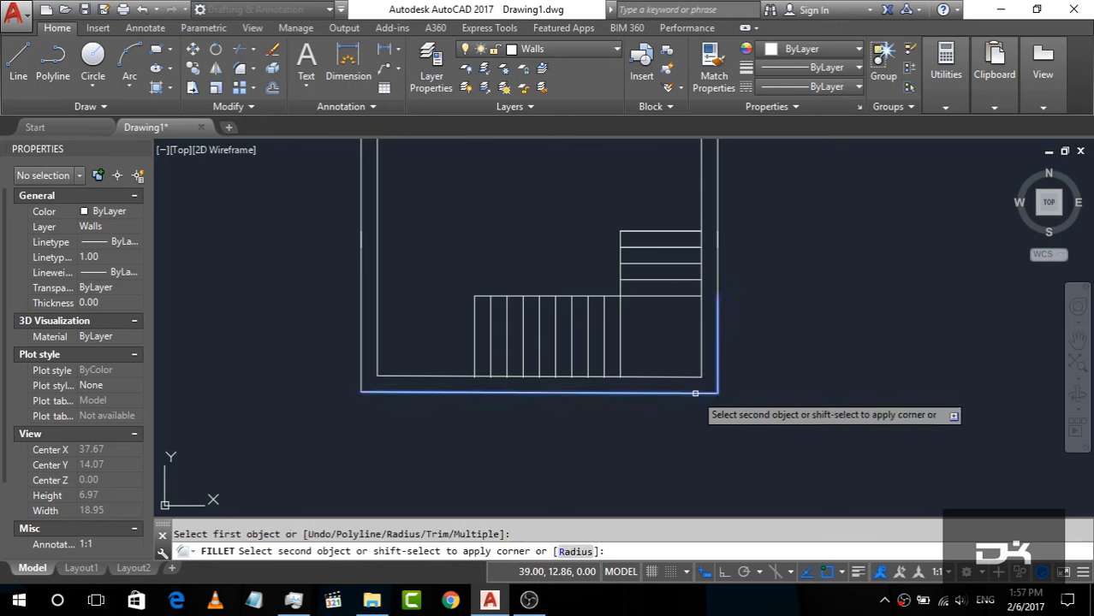
left_click(695, 393)
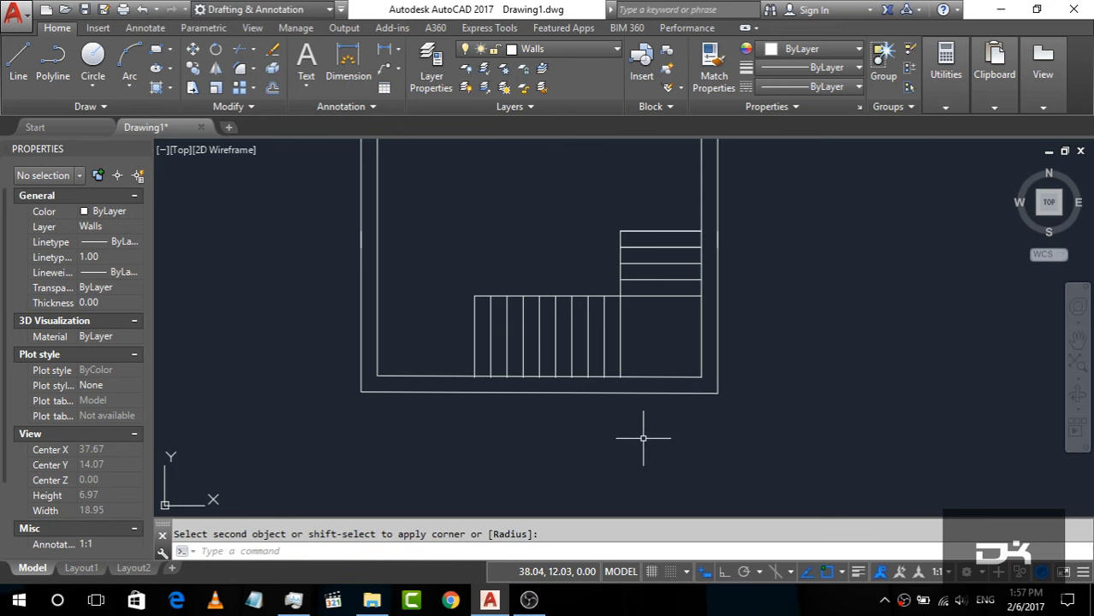
scroll(543, 446, "down", 3)
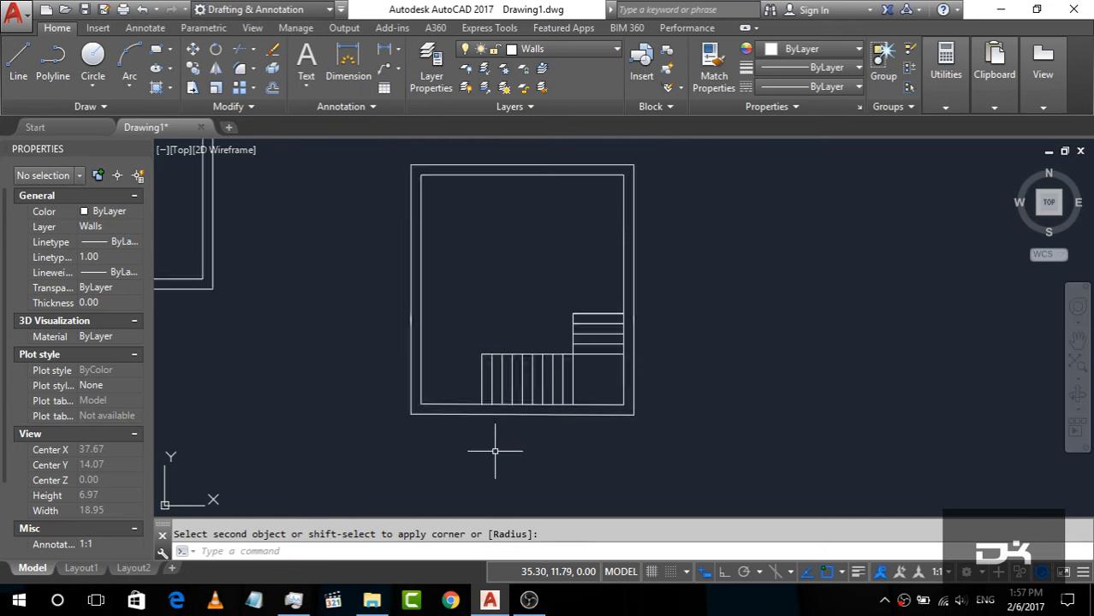
scroll(740, 421, "down", 1)
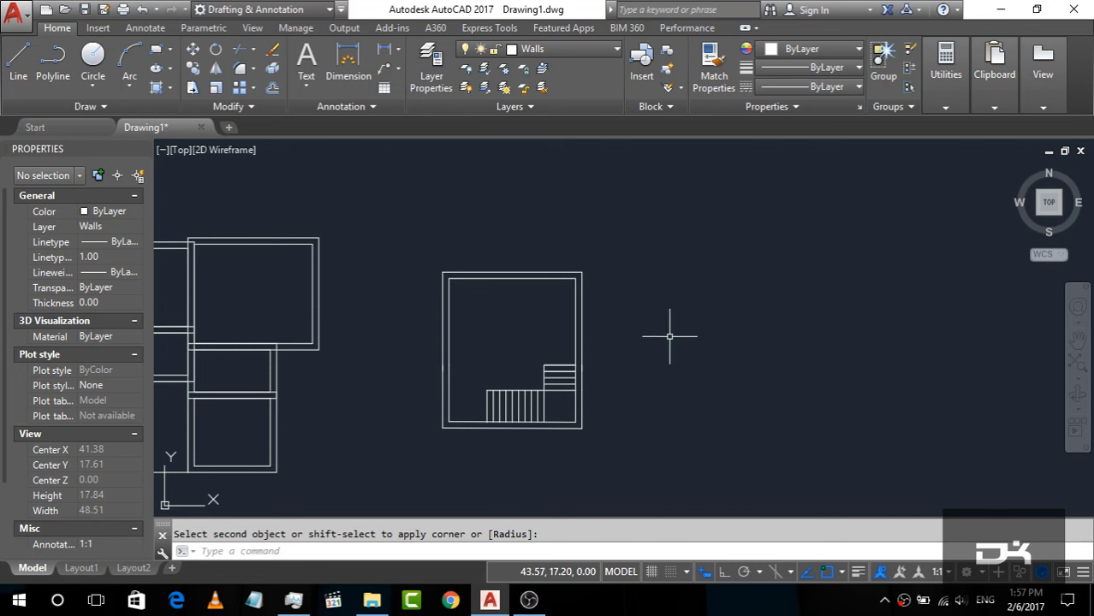
Move the stair room closer to the other rooms, using its top-left corner as base point.
left_click(647, 465)
left_click(405, 246)
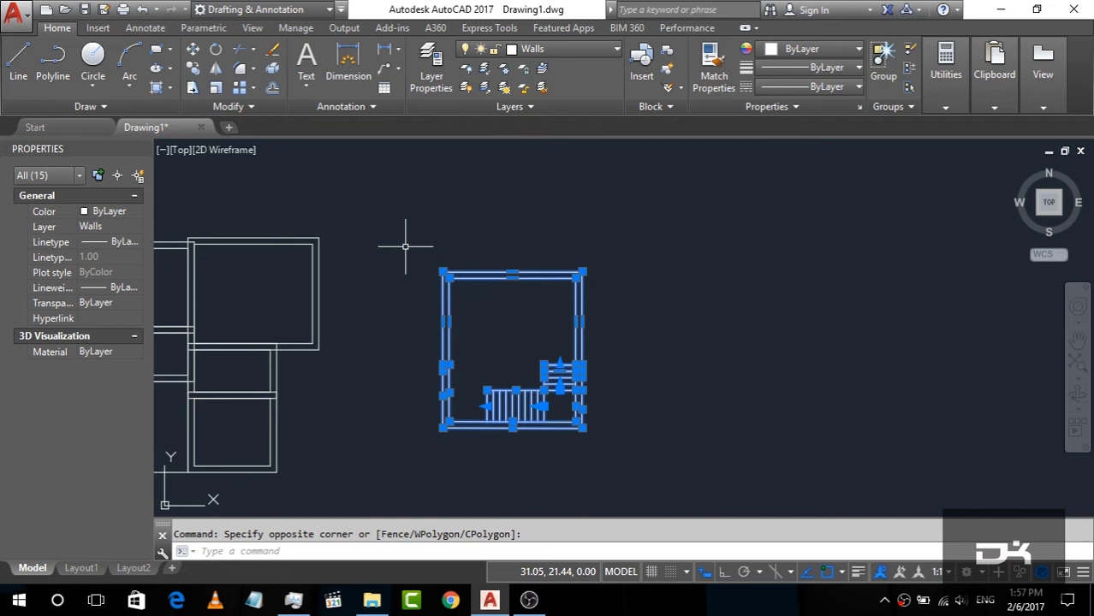
type("M")
key("Return")
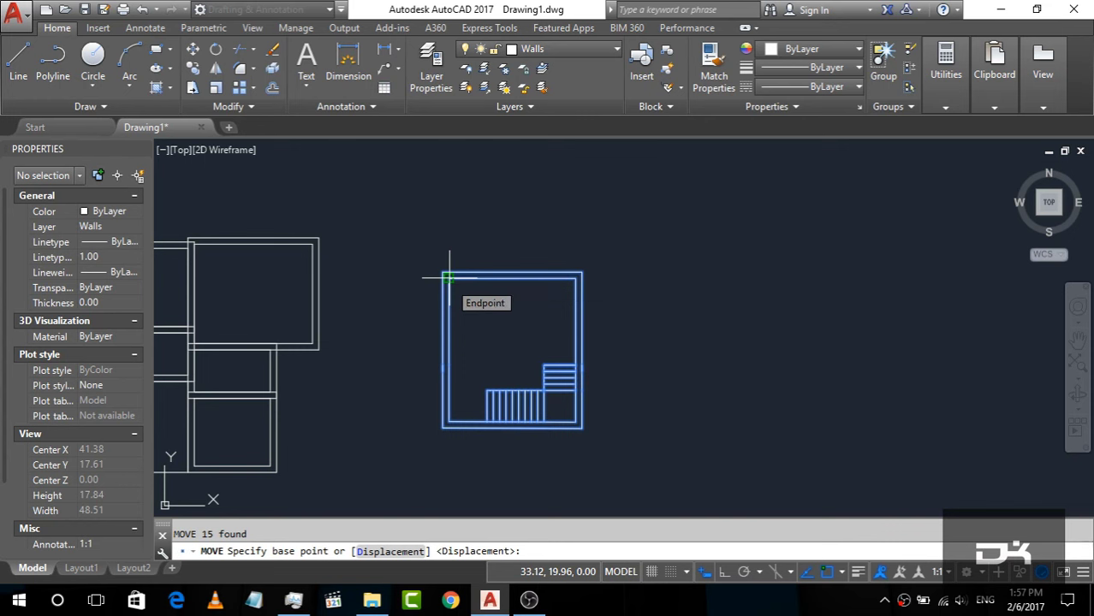
left_click(449, 277)
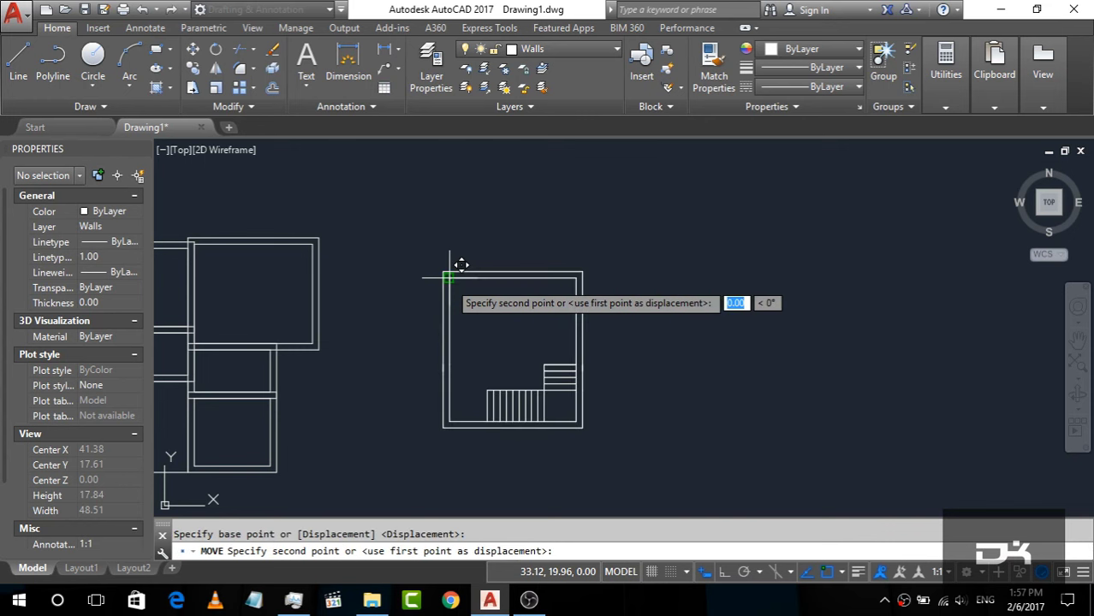
left_click(363, 312)
Move the stair room again, snapping its bottom-left outer corner flush against the neighbouring room.
left_click(588, 468)
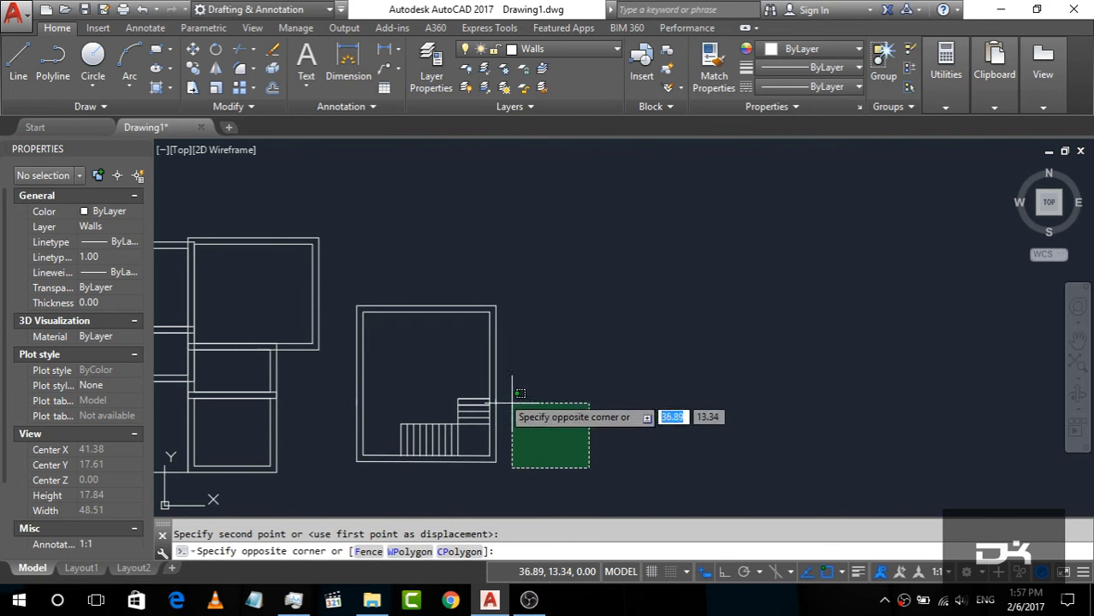
left_click(349, 265)
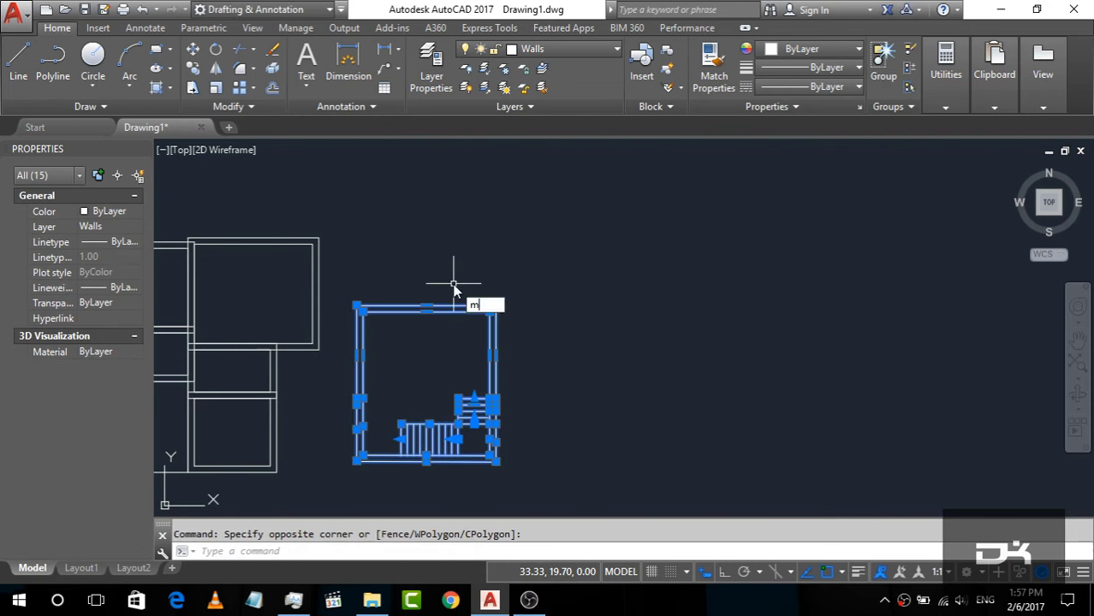
key("Return")
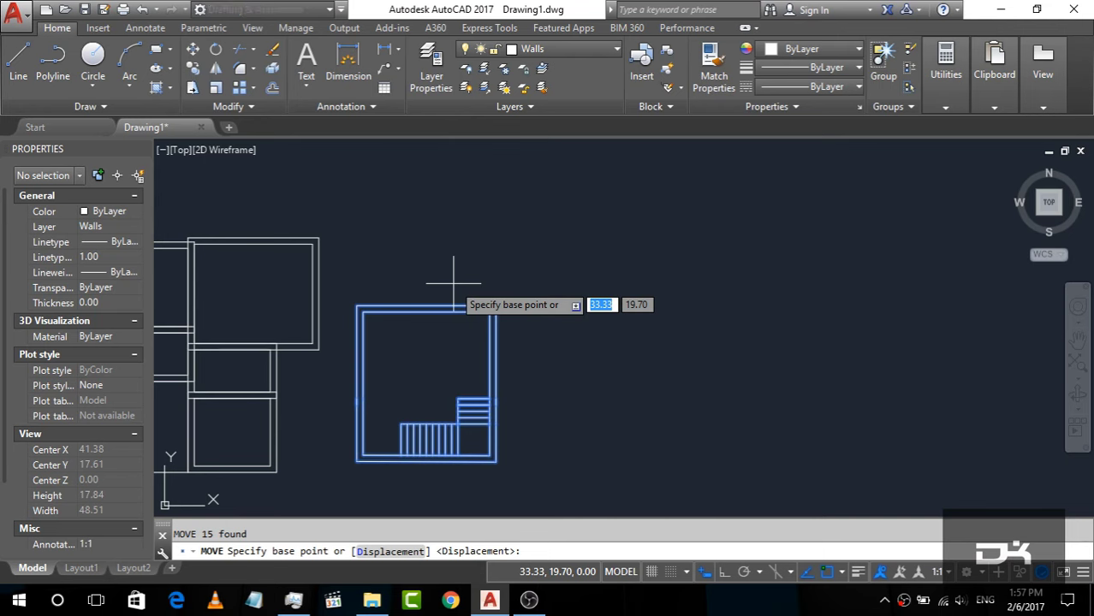
scroll(338, 489, "up", 4)
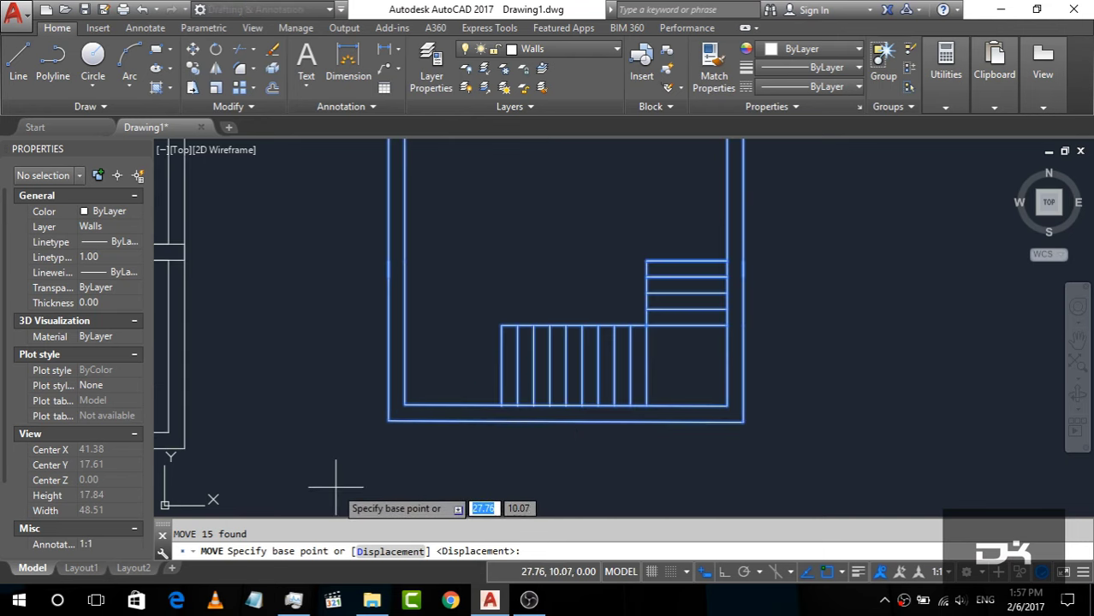
left_click(388, 421)
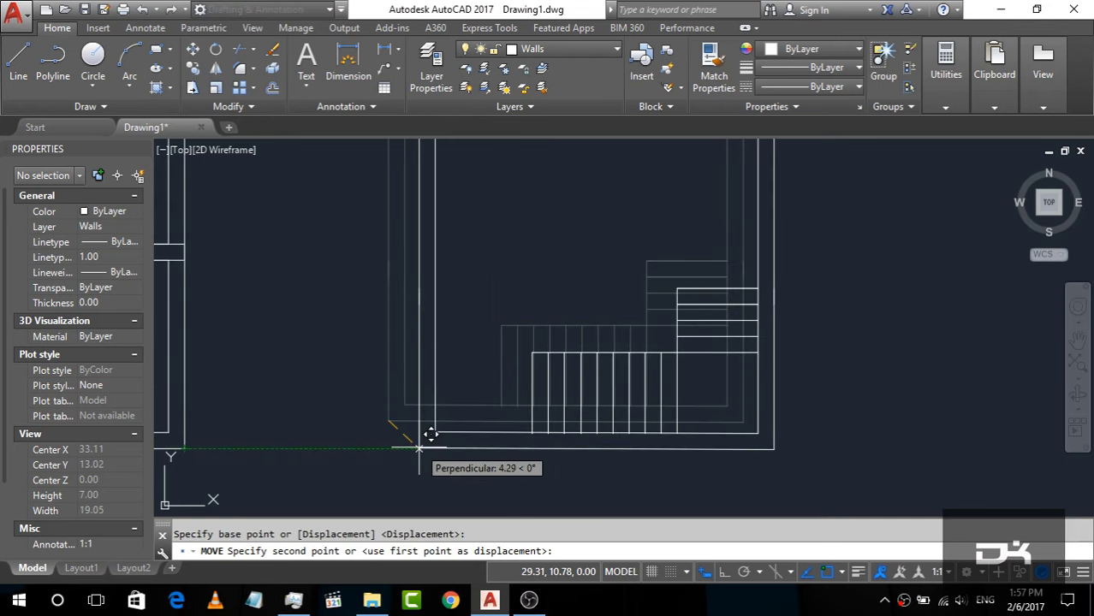
scroll(445, 441, "down", 1)
scroll(440, 436, "down", 1)
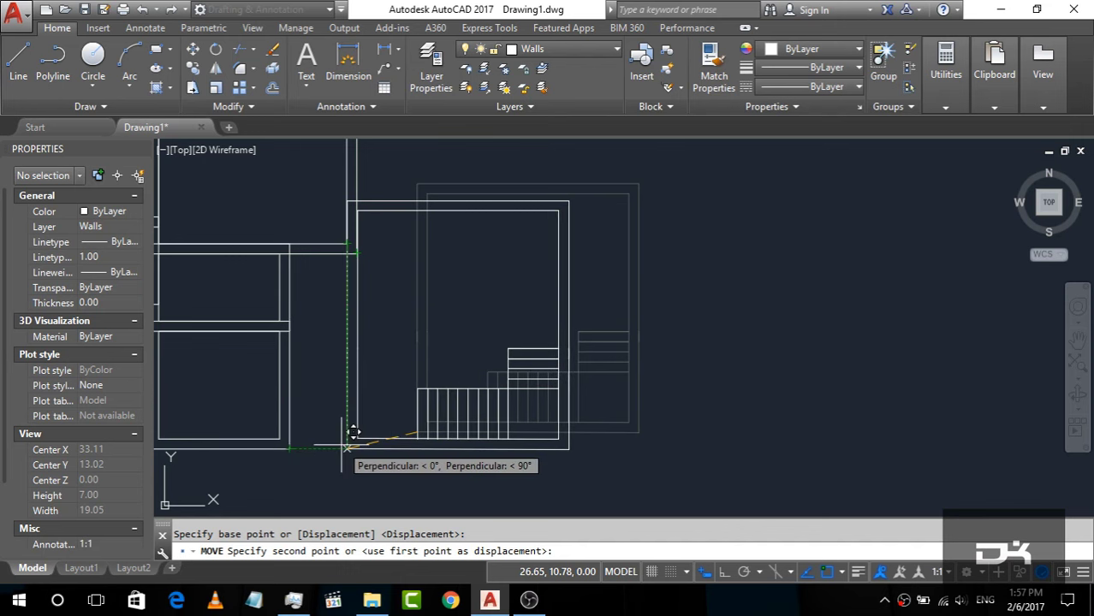
left_click(342, 445)
scroll(589, 392, "down", 2)
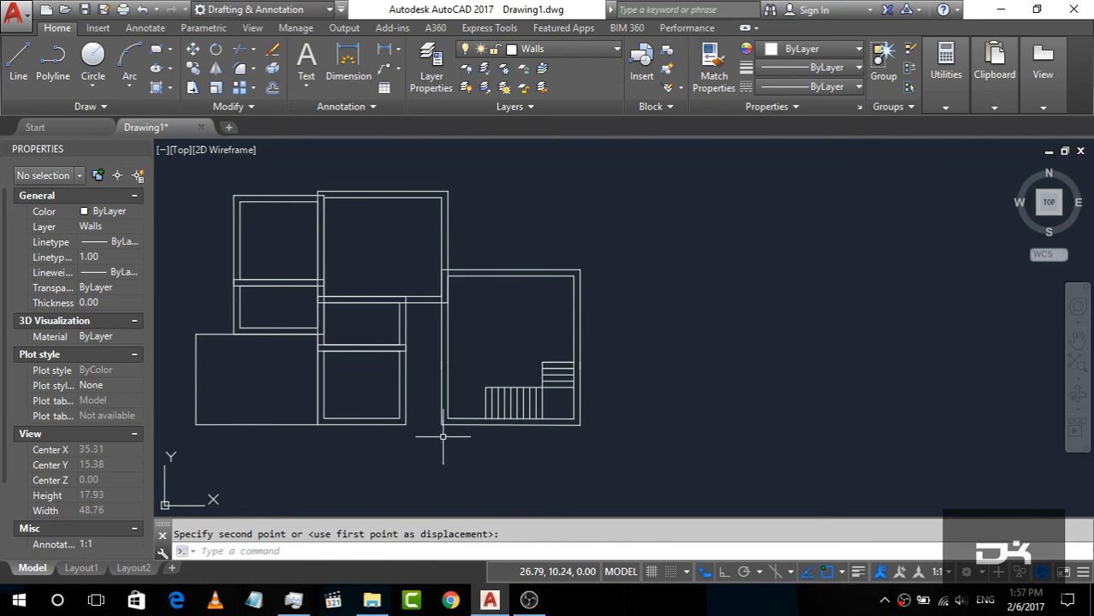
left_click(18, 62)
Draw a short horizontal line starting at the wall corner.
scroll(464, 406, "up", 4)
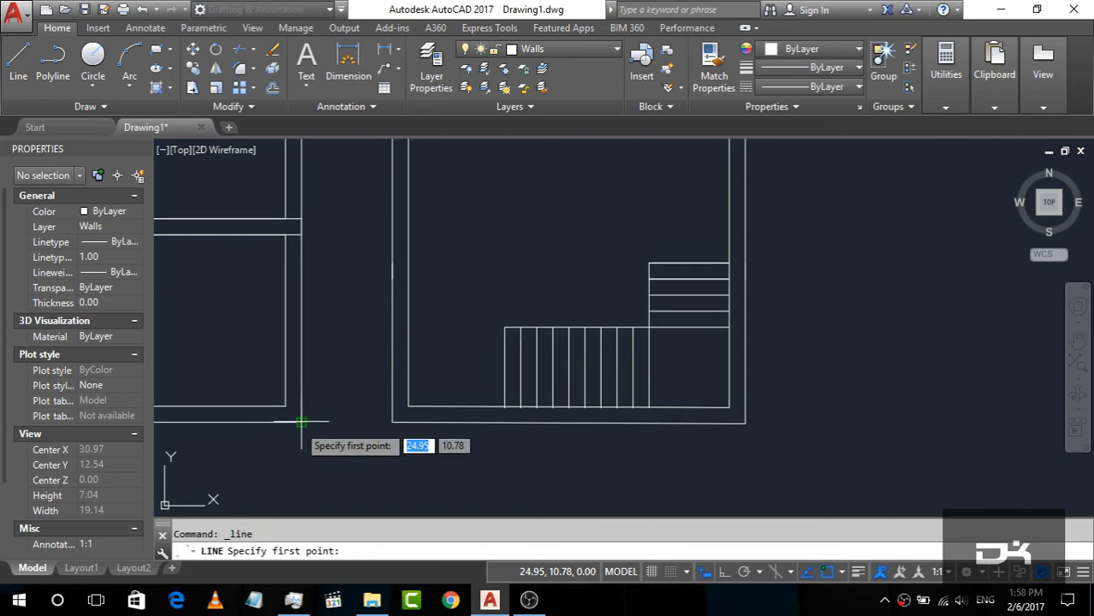
left_click(300, 421)
left_click(392, 421)
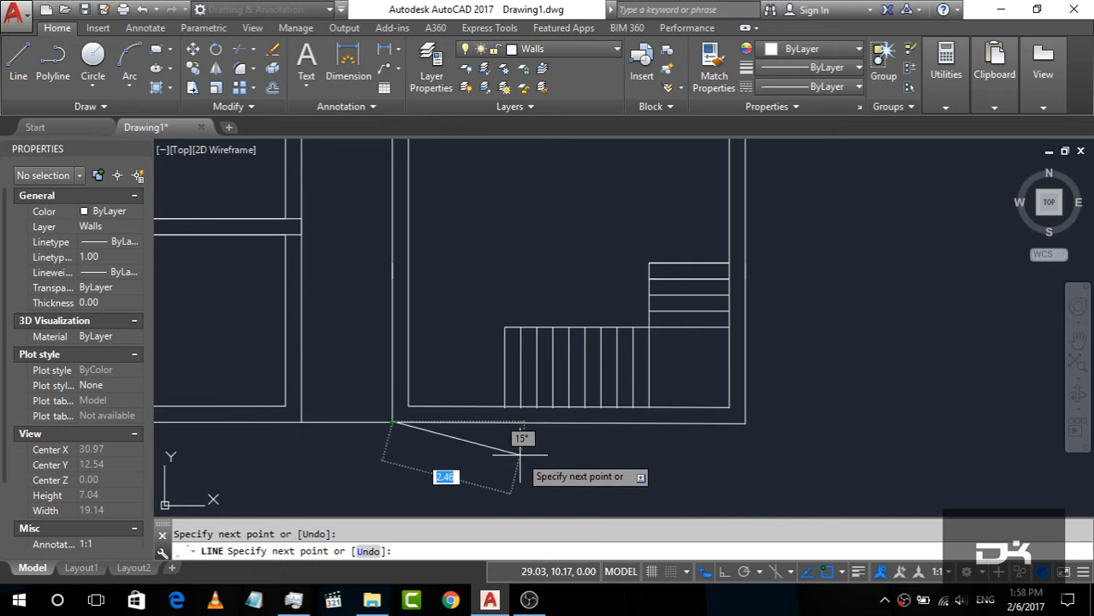
key("Escape")
scroll(581, 460, "down", 3)
scroll(805, 369, "down", 2)
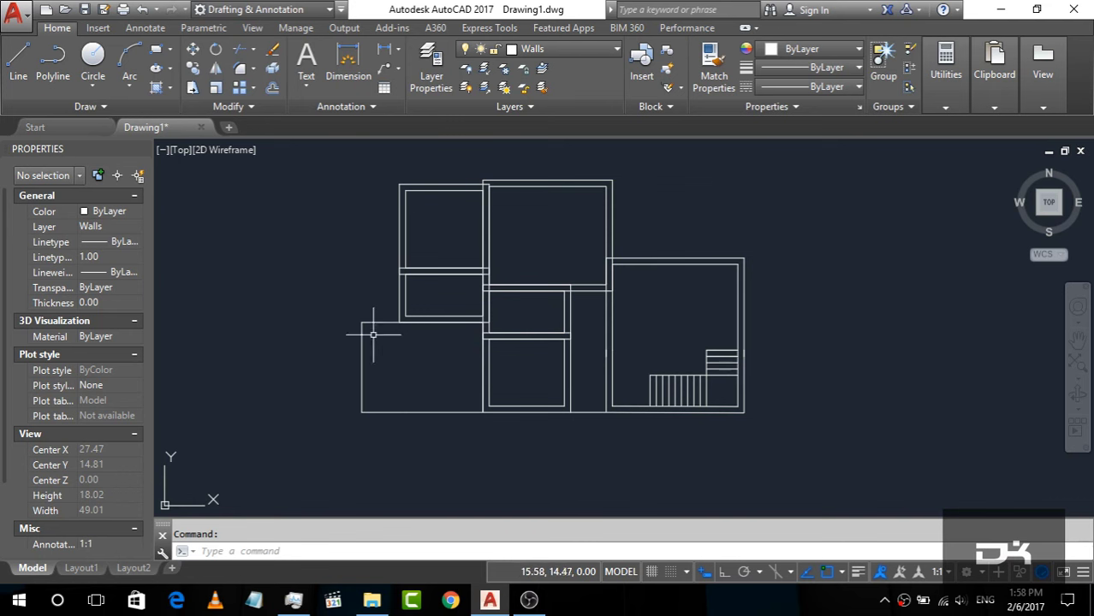
Draw a polyline wall from the upper wall corner leftward, then down to the lower wall corner.
left_click(19, 62)
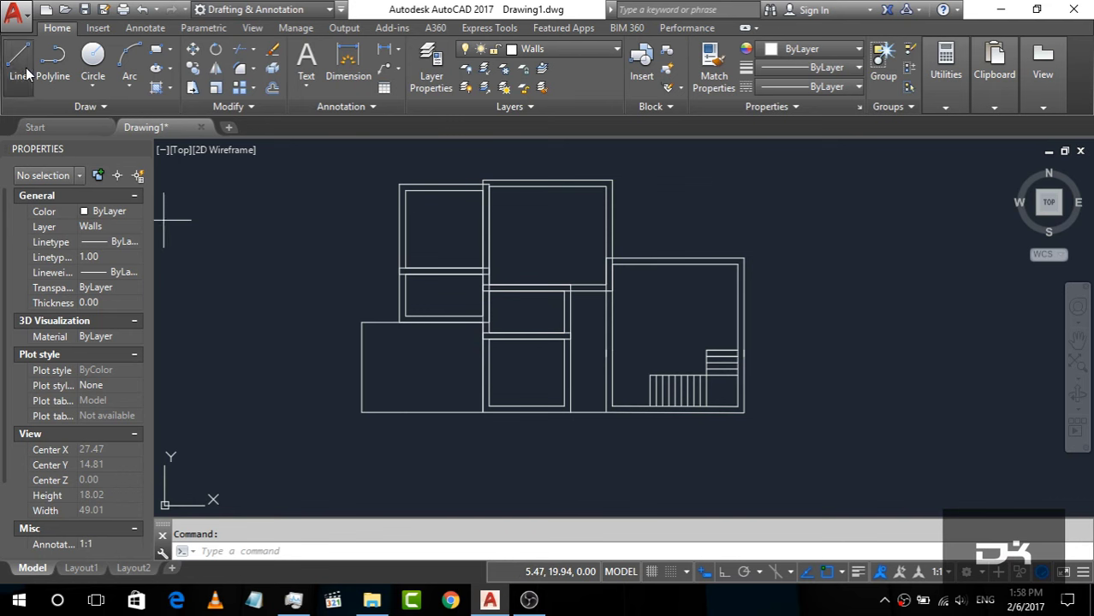
scroll(378, 310, "up", 4)
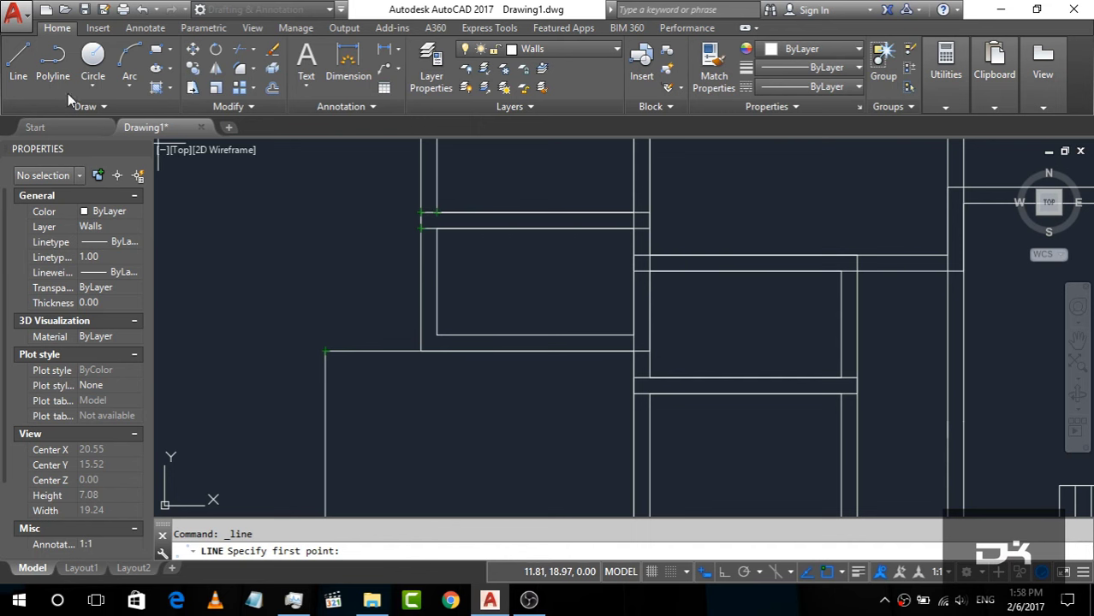
left_click(53, 60)
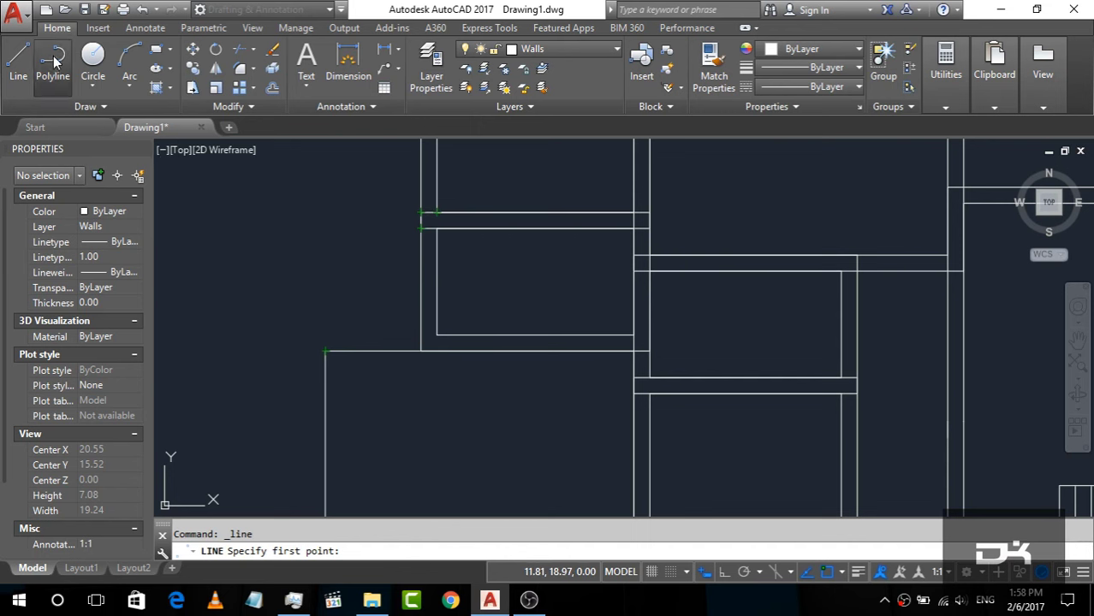
left_click(420, 212)
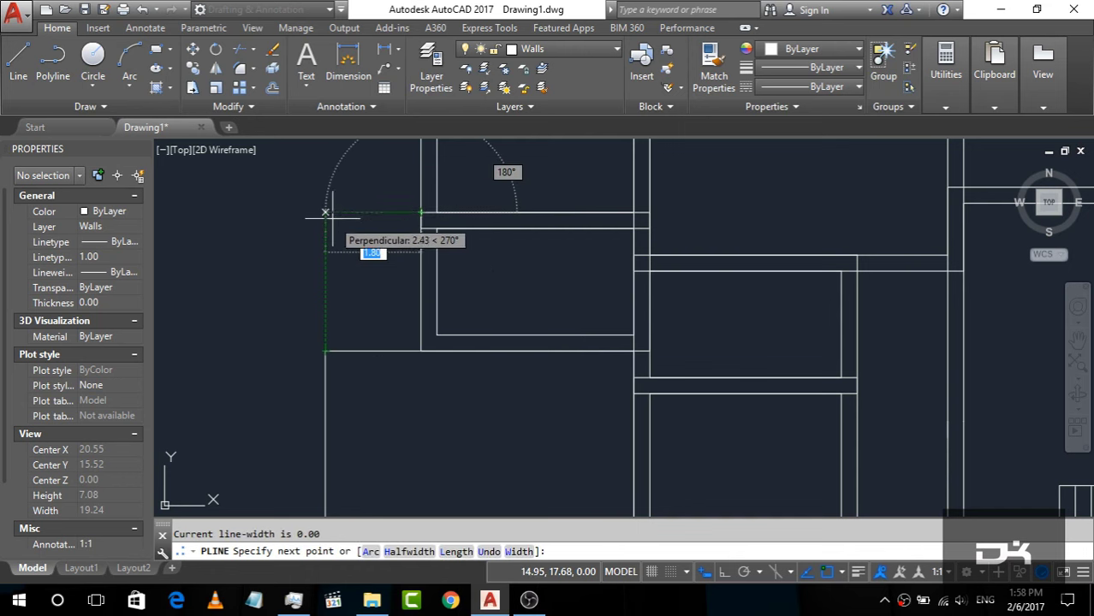
left_click(326, 212)
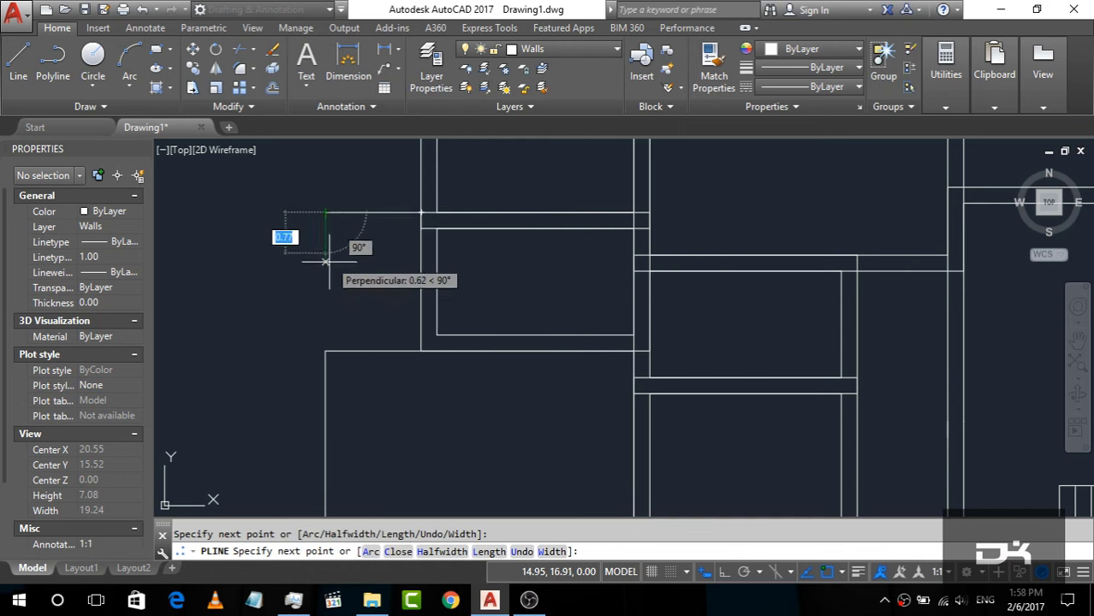
left_click(326, 351)
key("Escape")
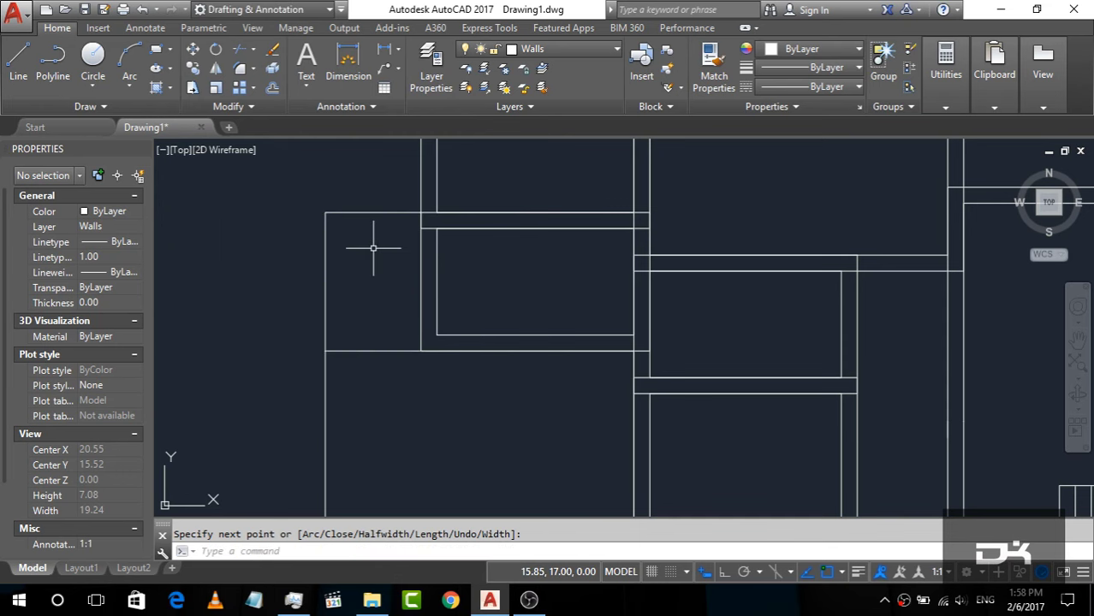
scroll(372, 249, "down", 2)
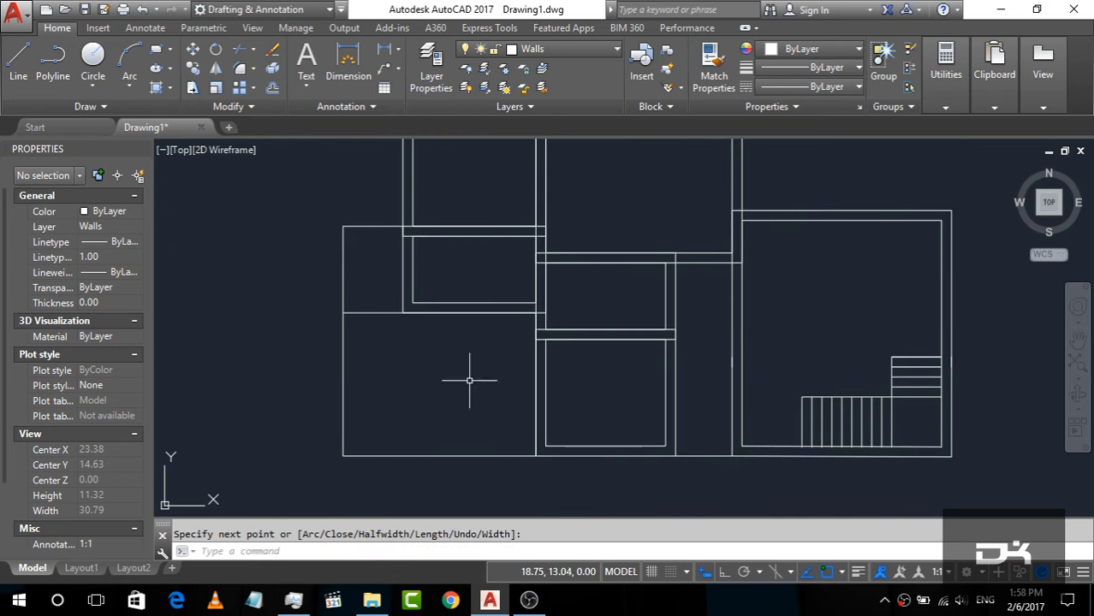
Trim the short leftover wall segment inside the new left room against the left wall polylines.
left_click(573, 486)
left_click(291, 183)
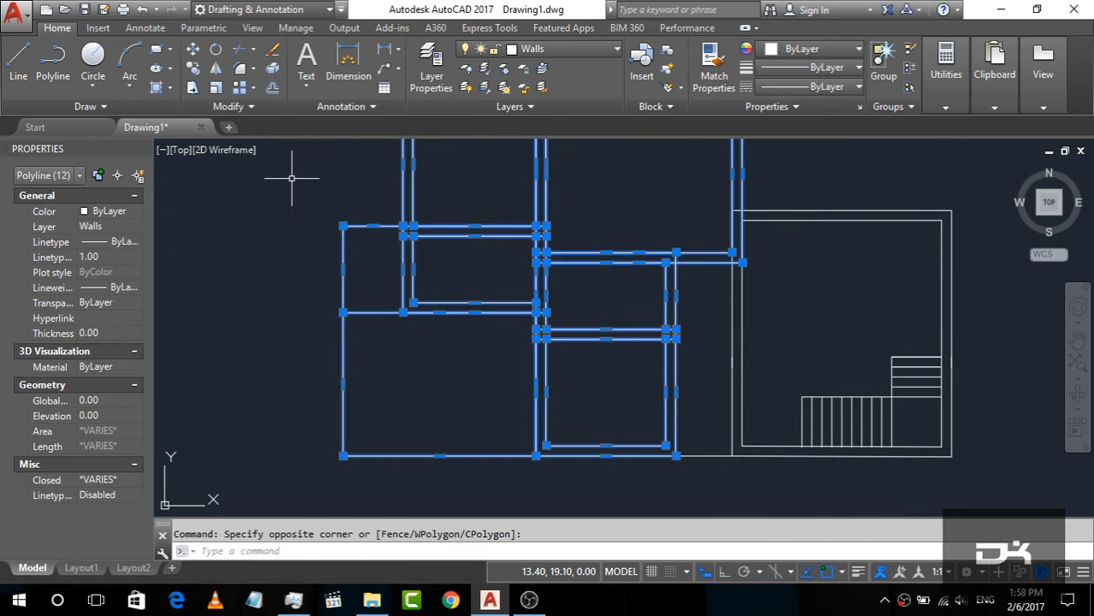
type("Tr")
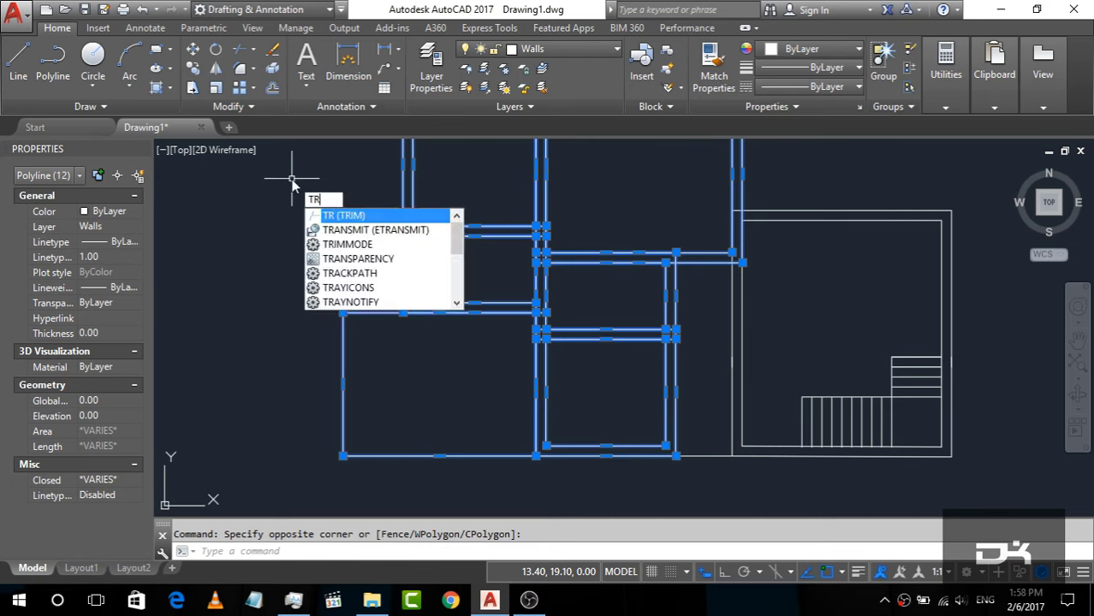
key("Escape")
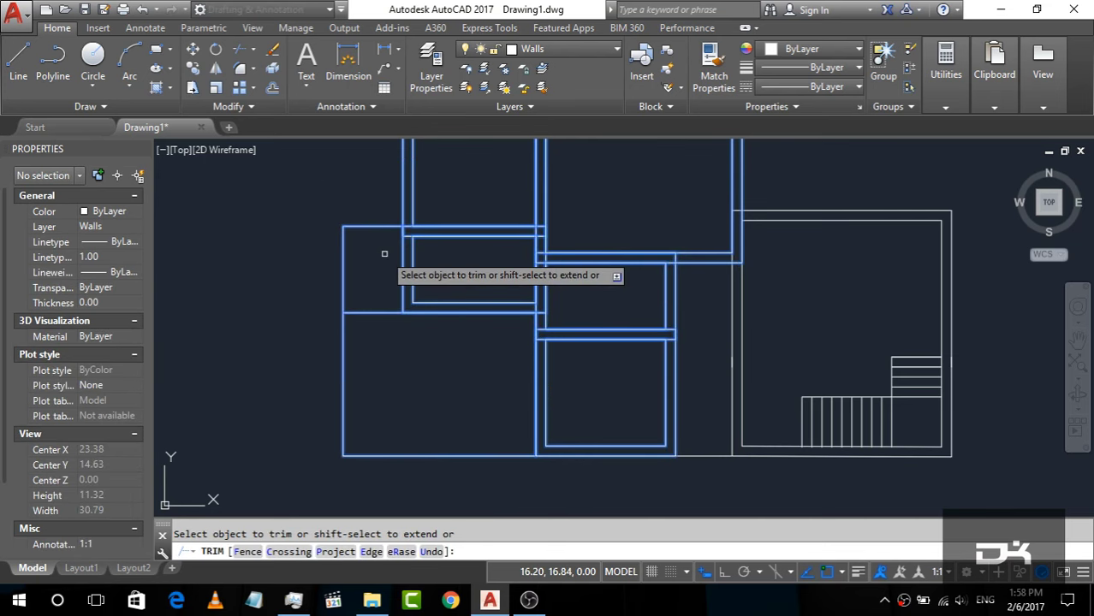
left_click(372, 314)
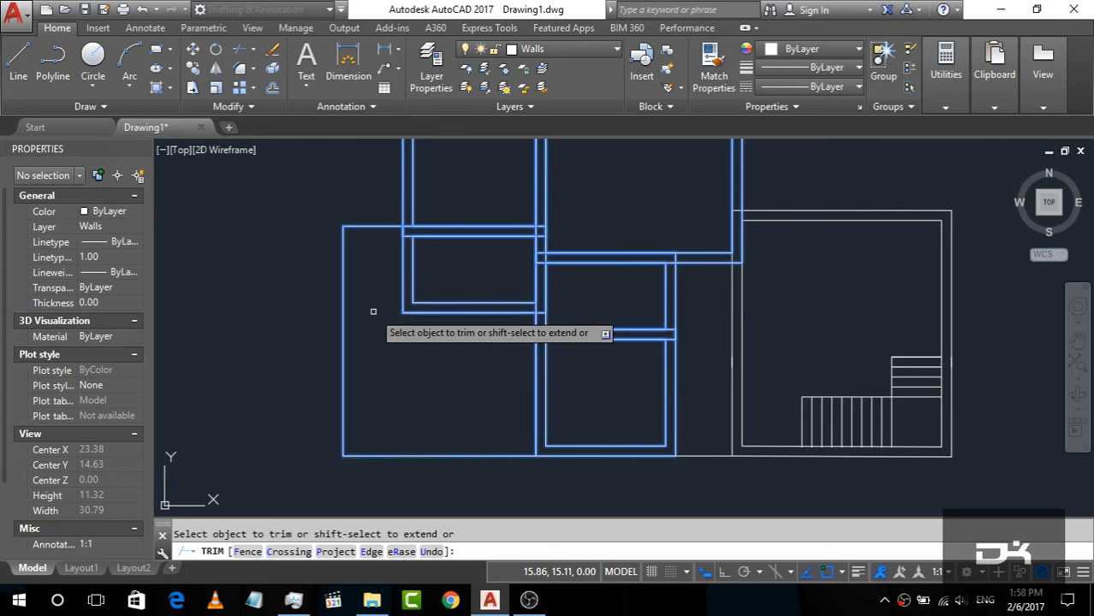
key("Escape")
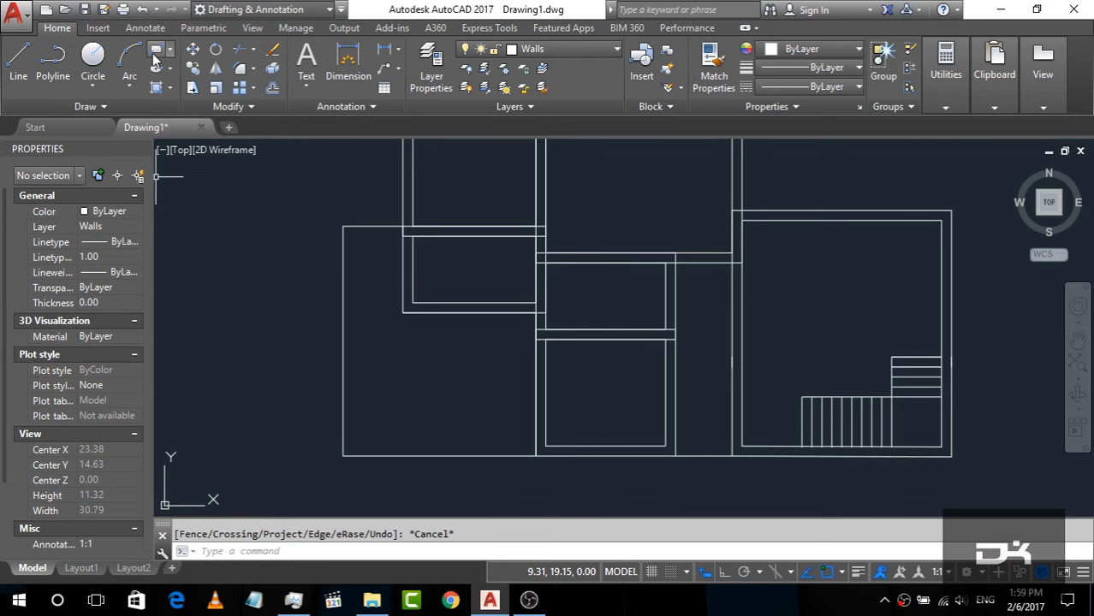
Draw a 0.6 by 0.6 rectangle column anchored at the top-left outer wall corner.
left_click(155, 54)
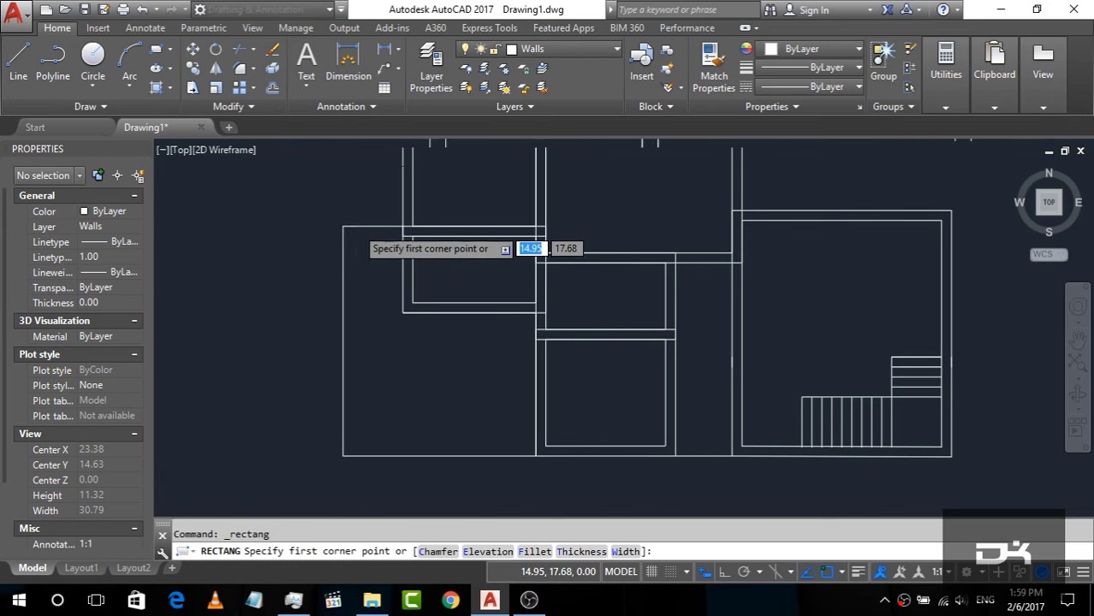
scroll(356, 226, "up", 5)
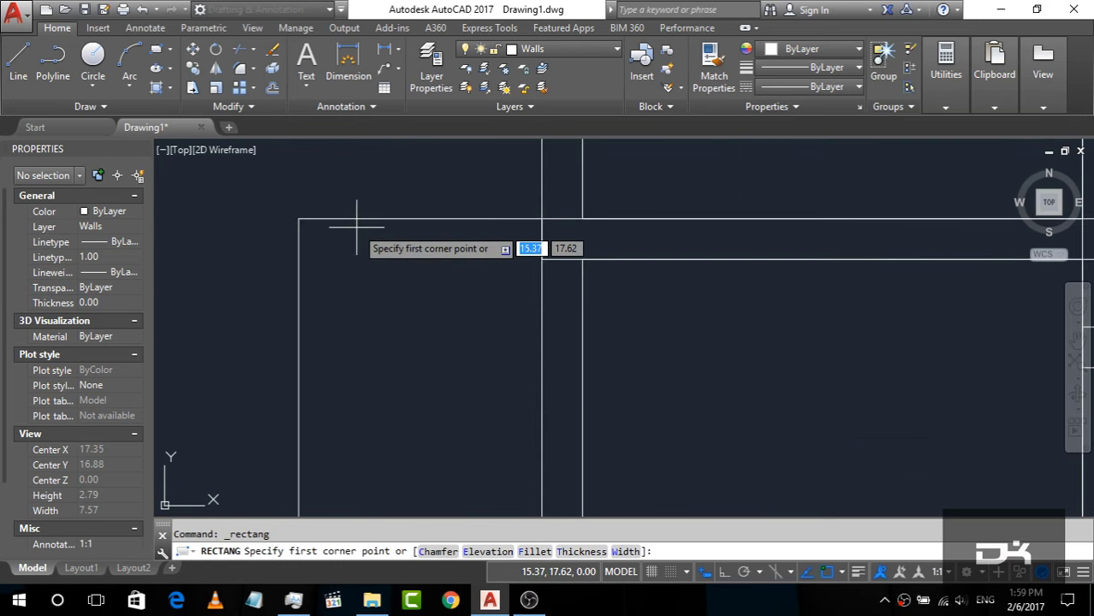
left_click(299, 219)
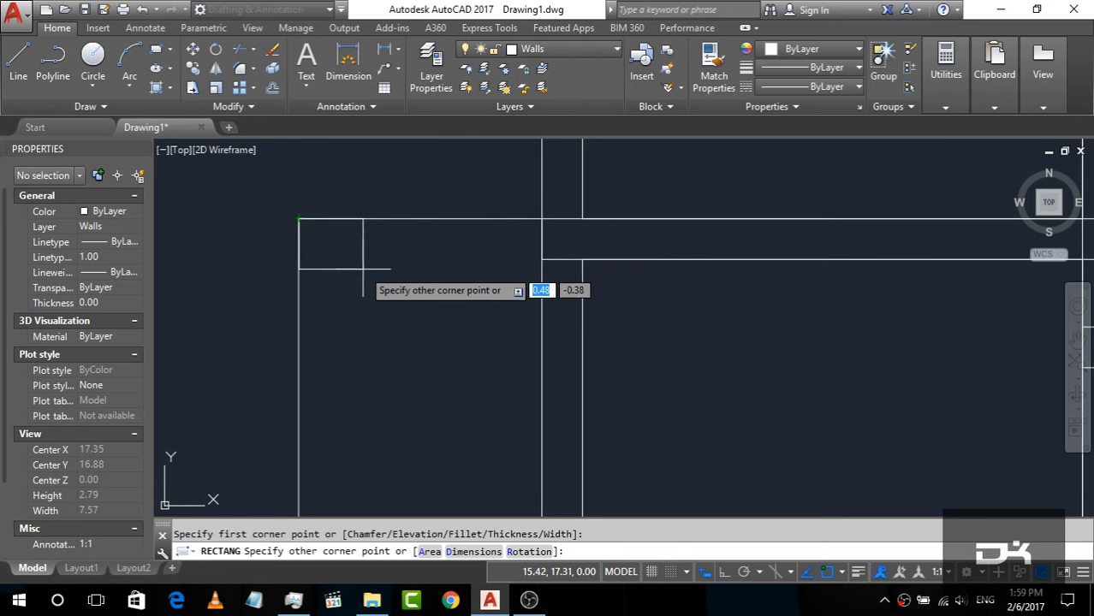
type("d")
key("Return")
type(".6")
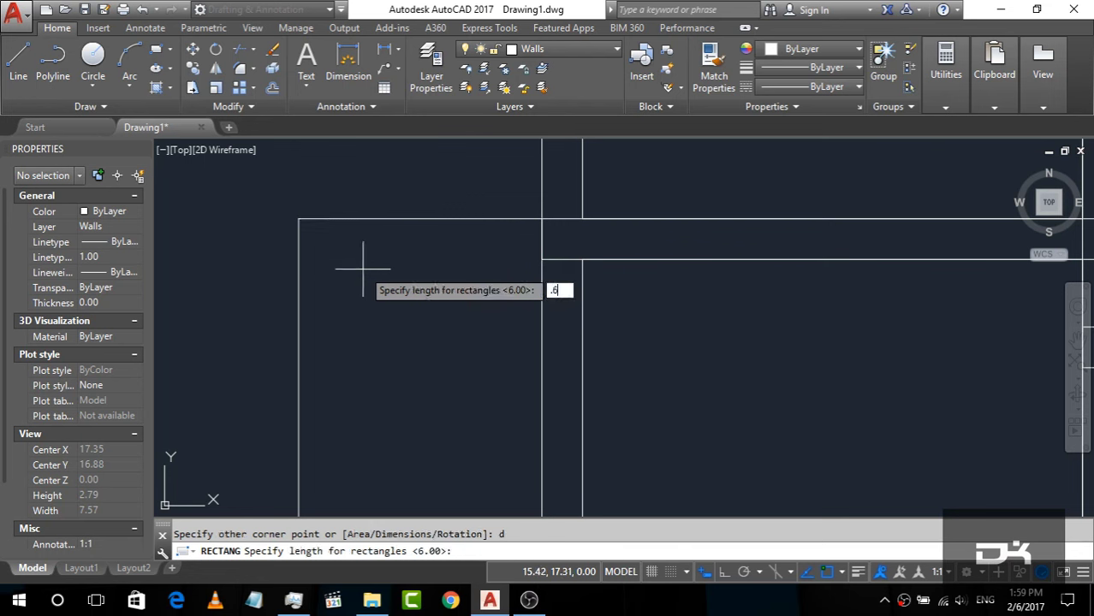
key("Return")
type(".6")
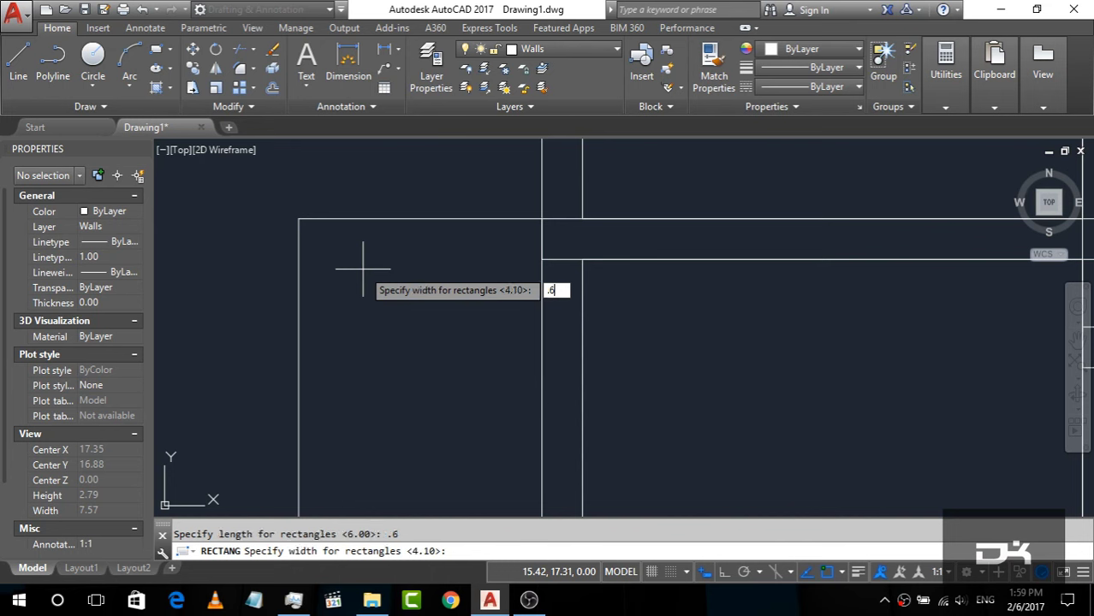
key("Return")
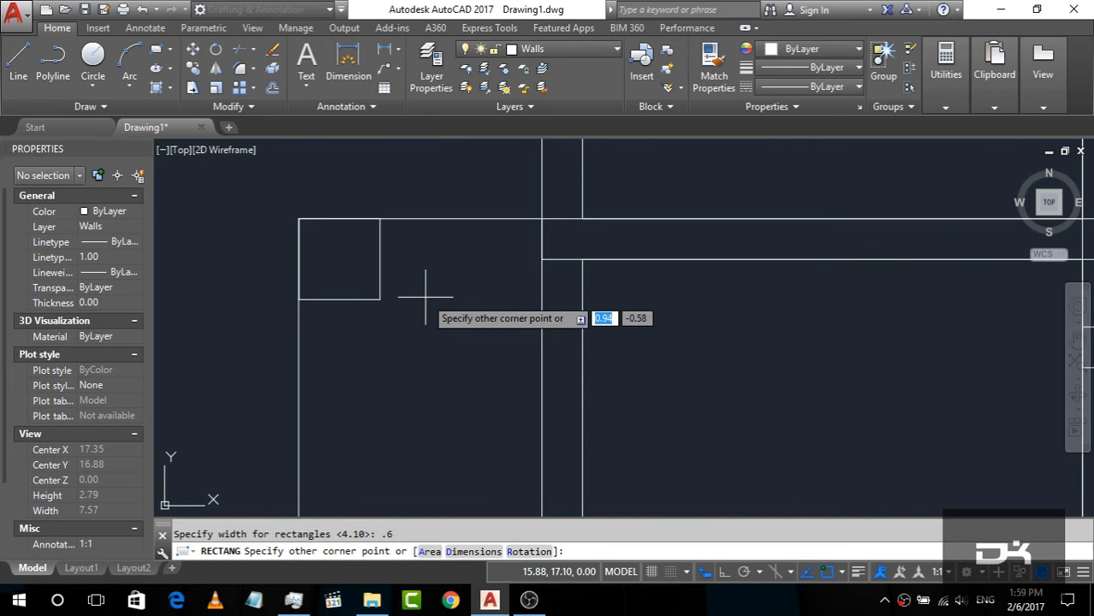
key("Escape")
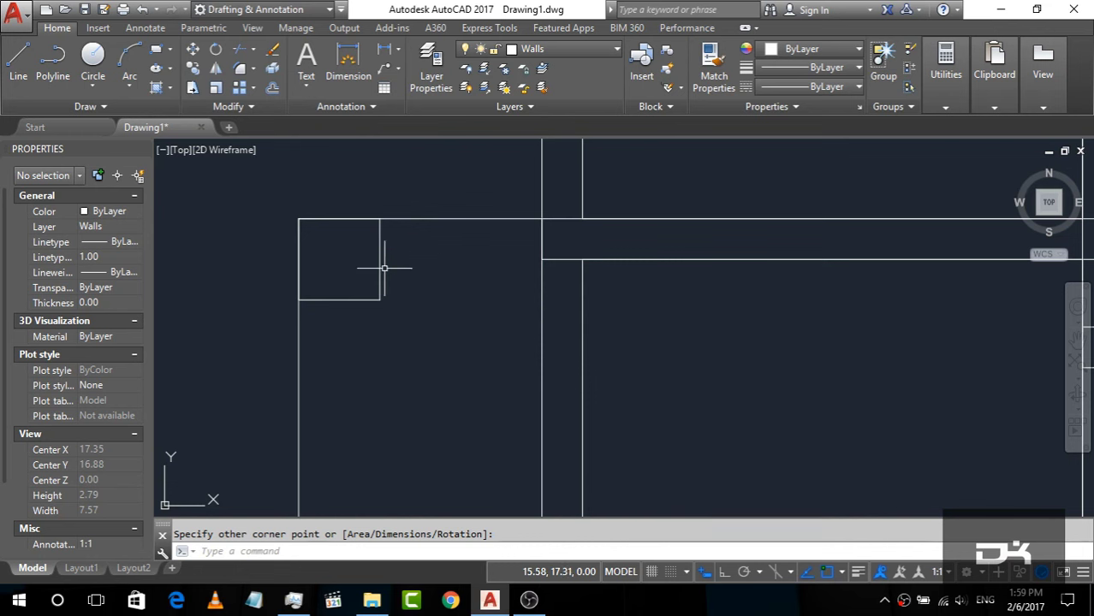
left_click(380, 260)
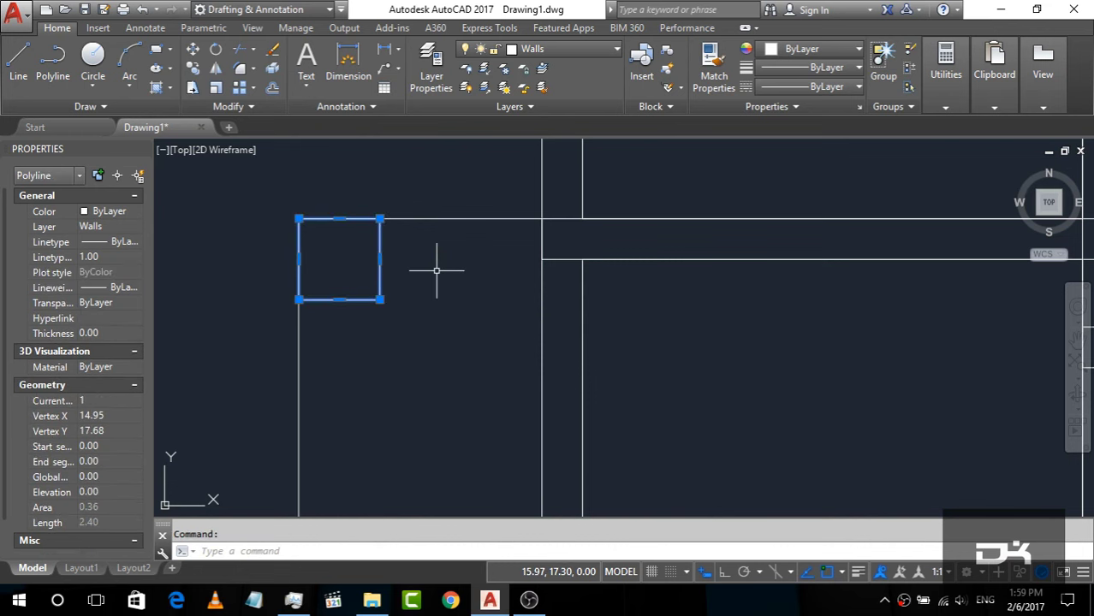
type("M")
Move the 0.6 square column by its corner down to the plan's bottom-left outer corner.
key("Return")
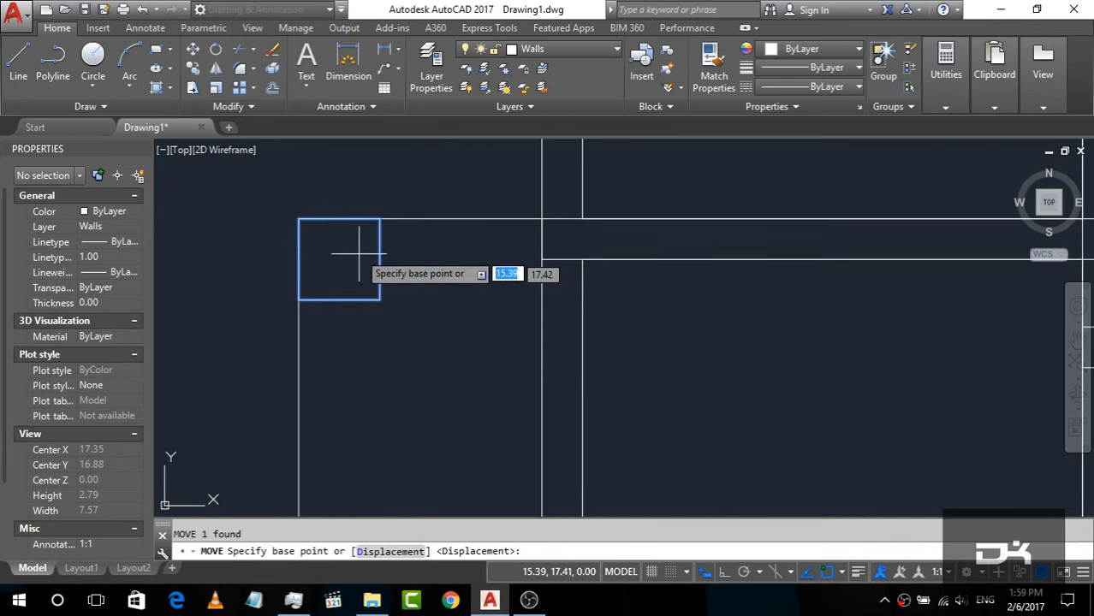
left_click(299, 299)
scroll(298, 300, "down", 5)
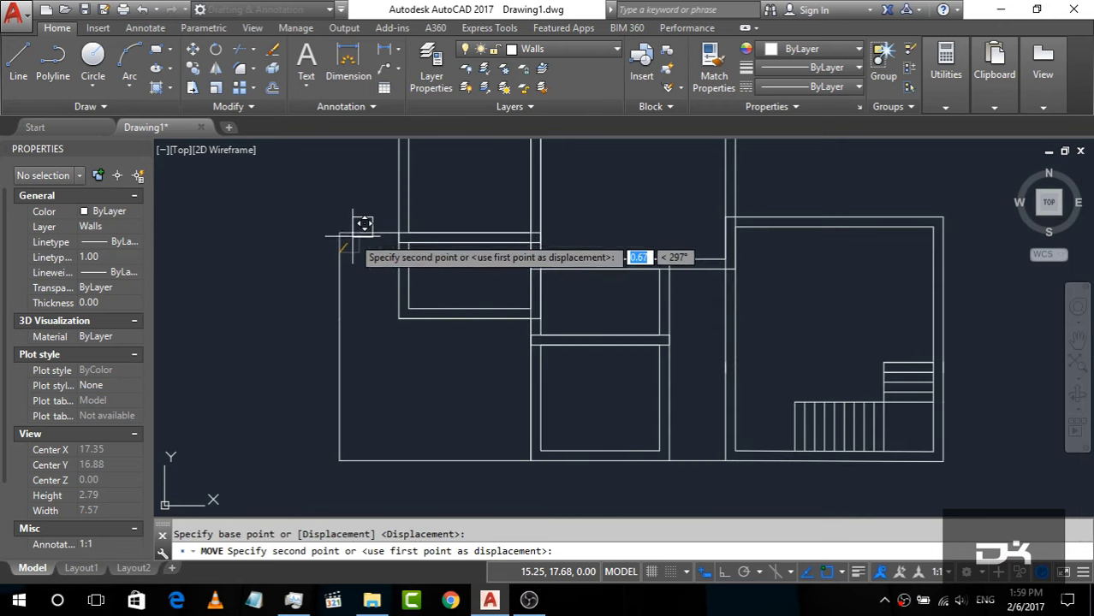
scroll(351, 428, "up", 2)
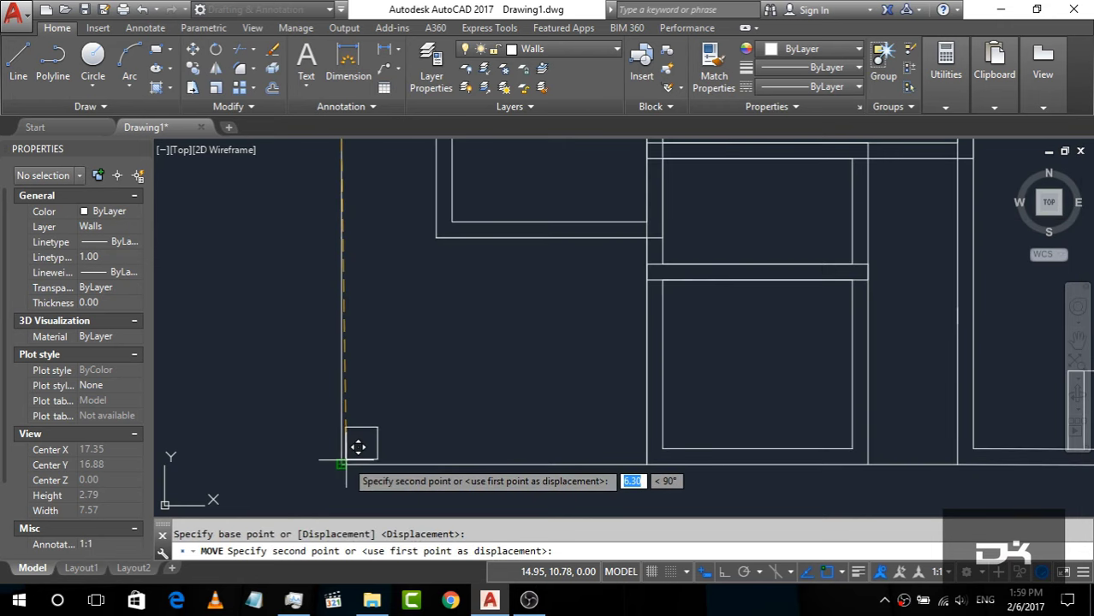
scroll(346, 465, "down", 6)
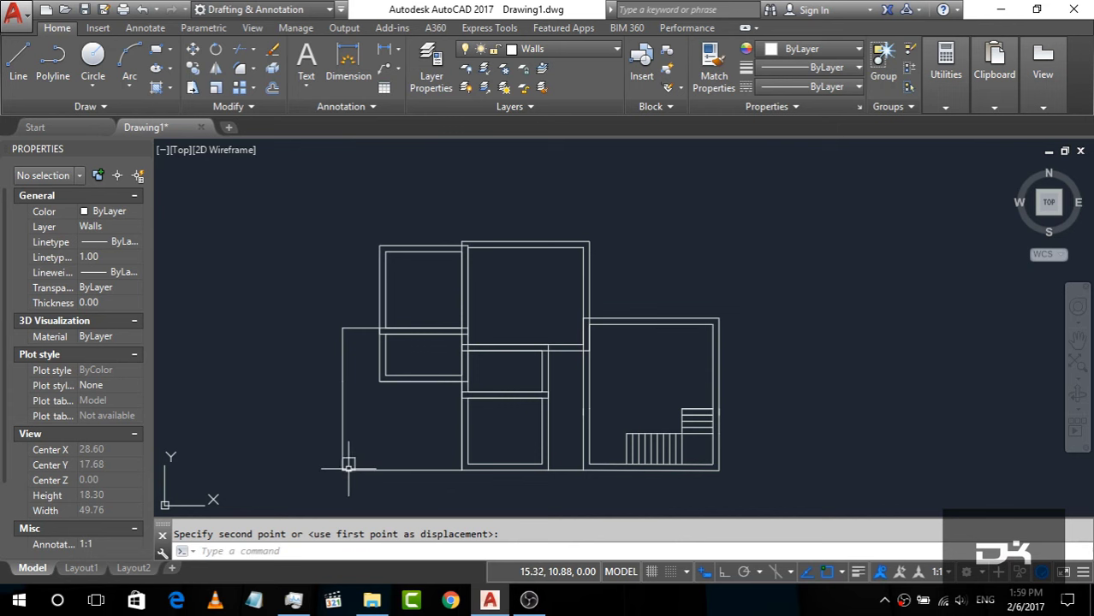
scroll(342, 471, "up", 2)
scroll(348, 462, "up", 3)
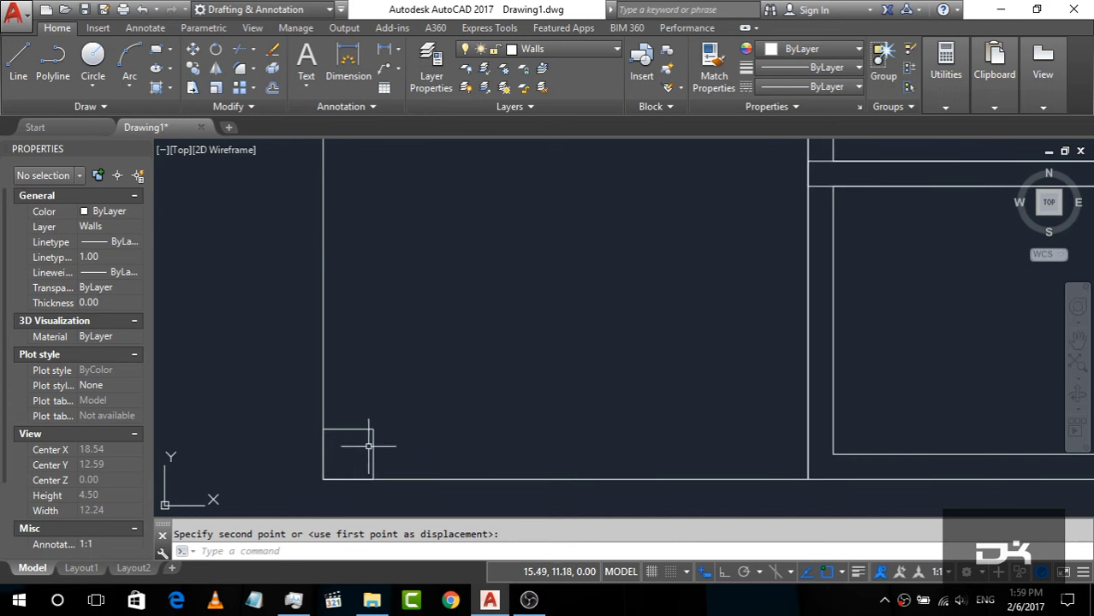
left_click(357, 431)
type("CP")
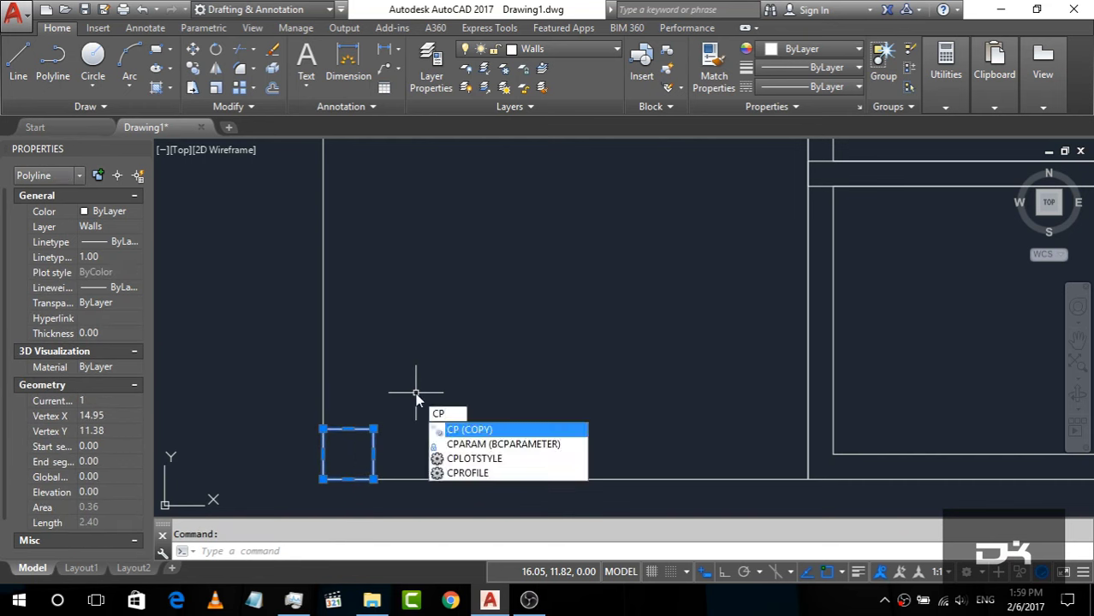
Copy the corner column twice onto the left outer wall, including one midway along it.
key("Return")
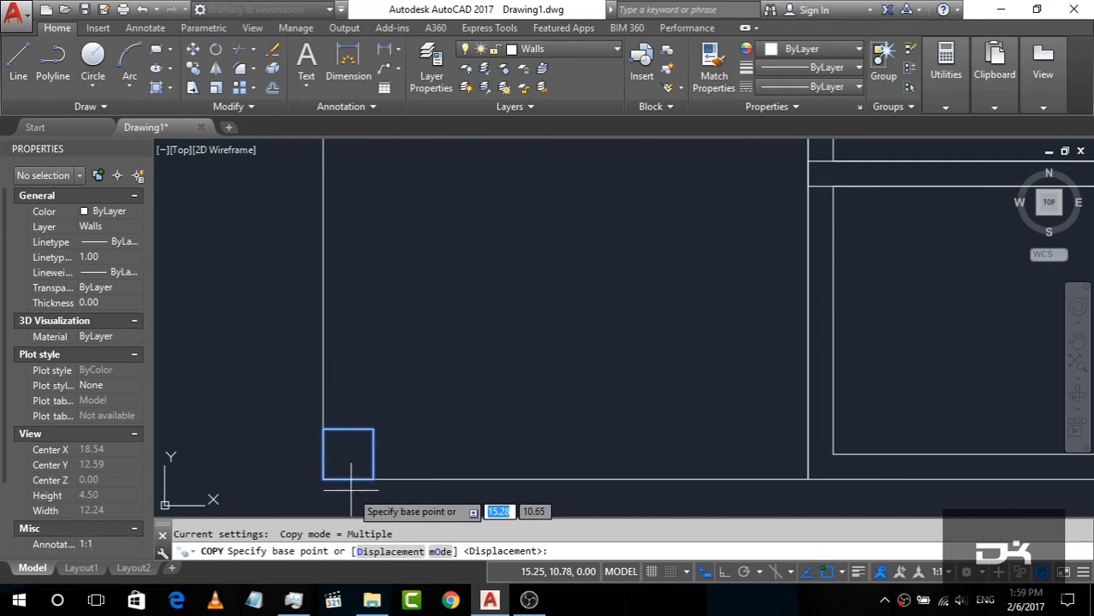
left_click(323, 428)
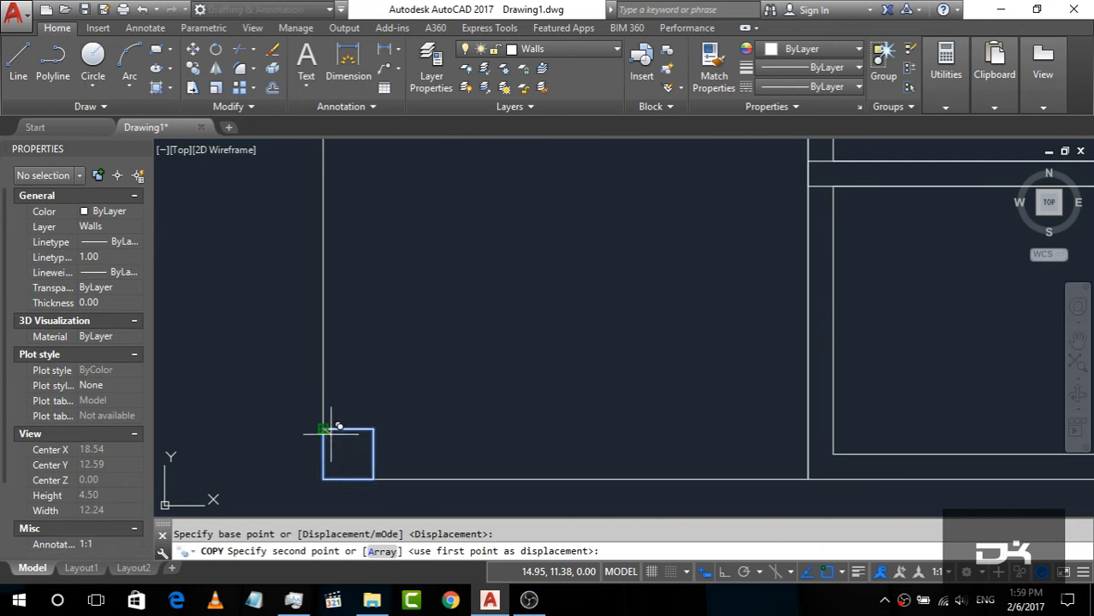
scroll(347, 445, "down", 3)
scroll(329, 339, "up", 3)
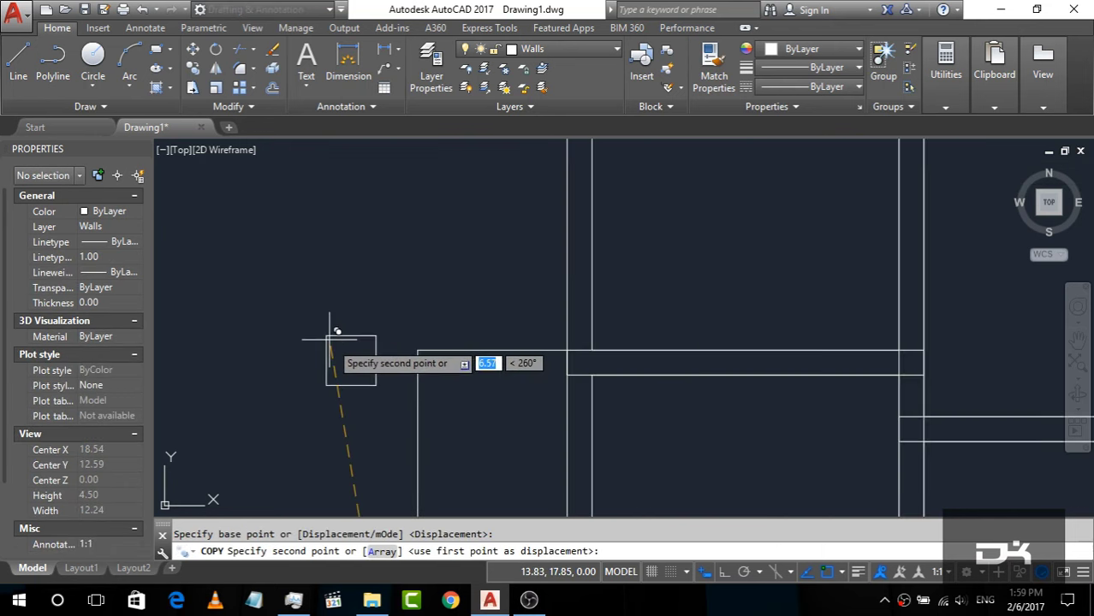
left_click(425, 343)
scroll(417, 312, "down", 3)
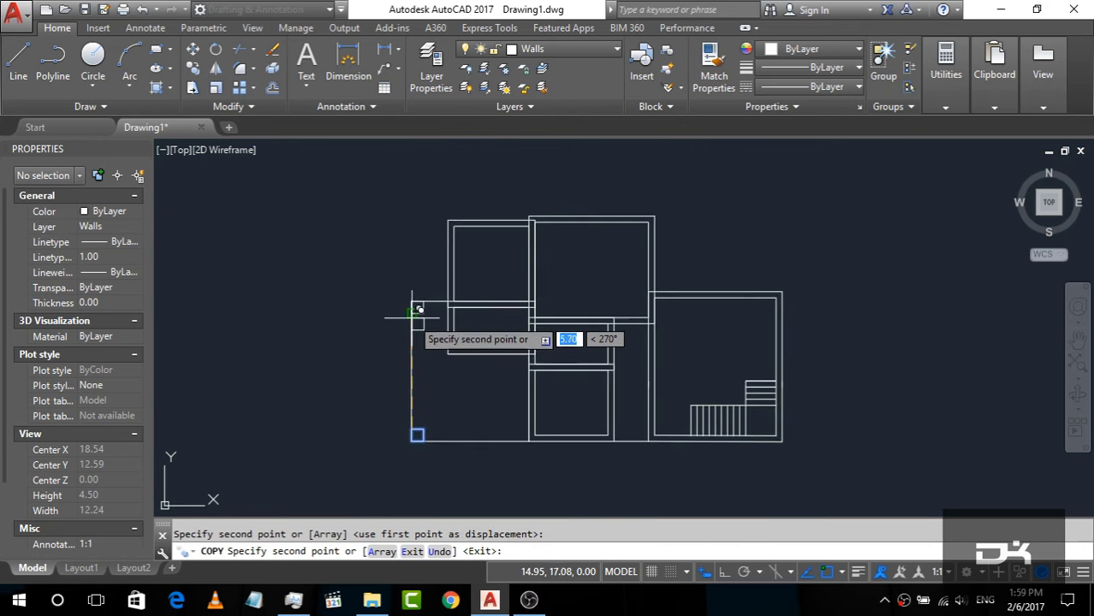
left_click(412, 368)
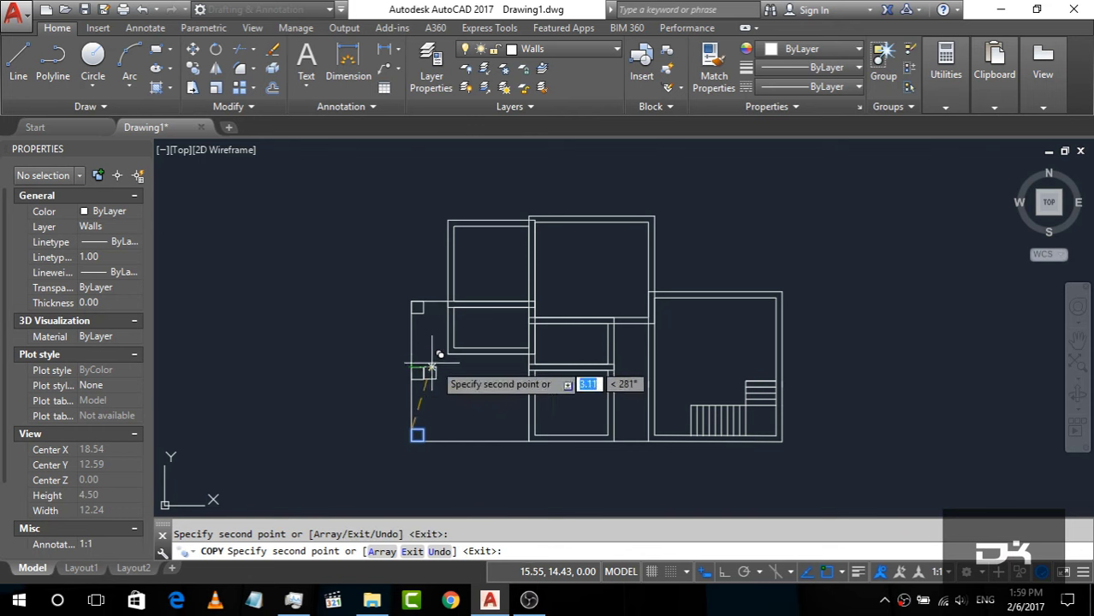
key("Escape")
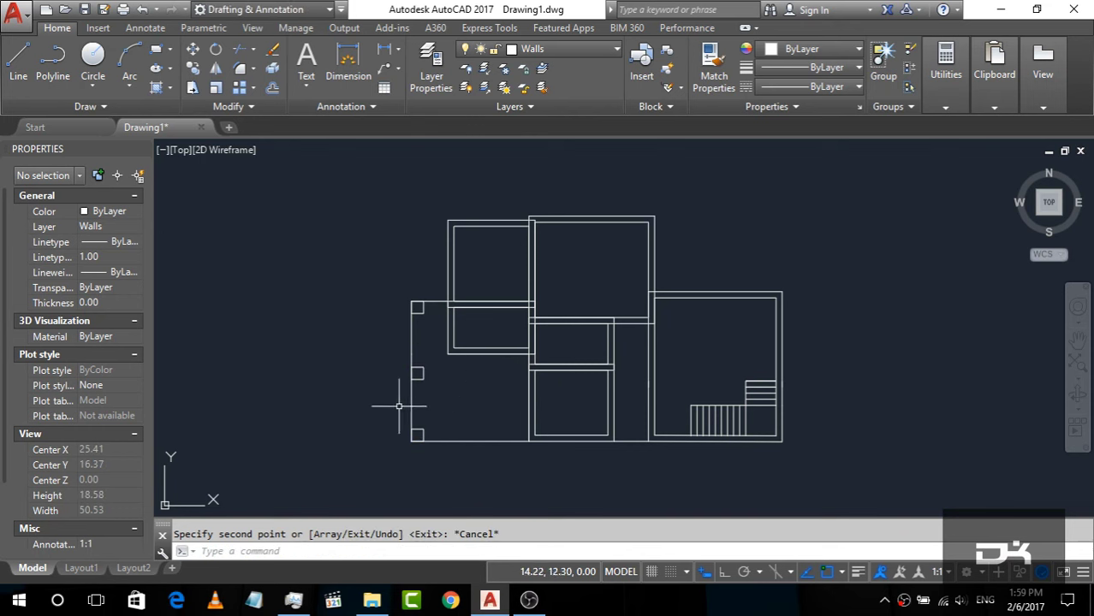
scroll(345, 331, "down", 2)
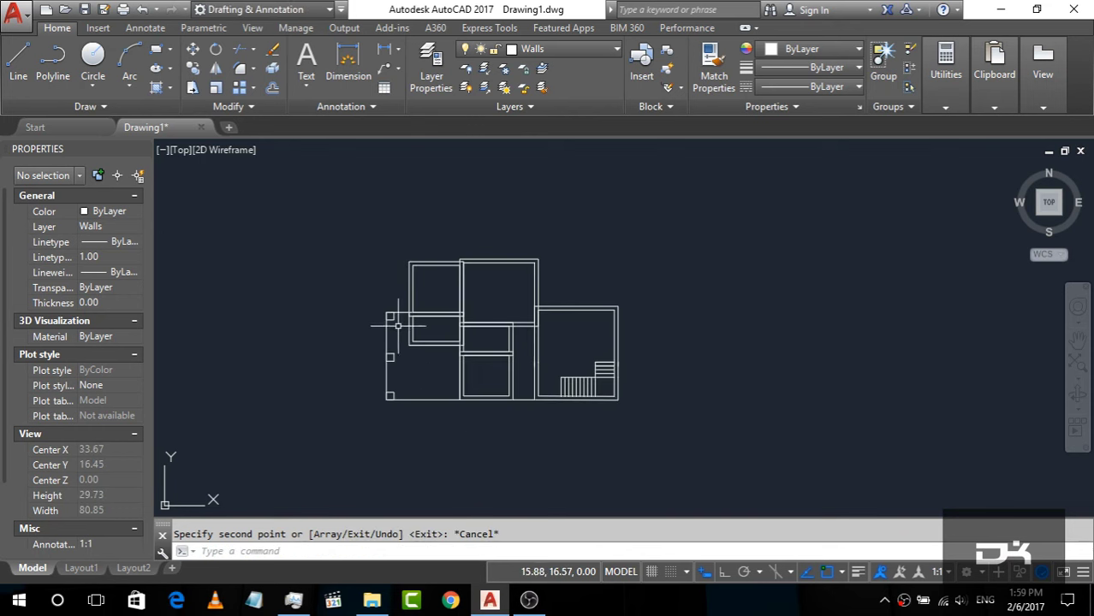
scroll(396, 326, "up", 2)
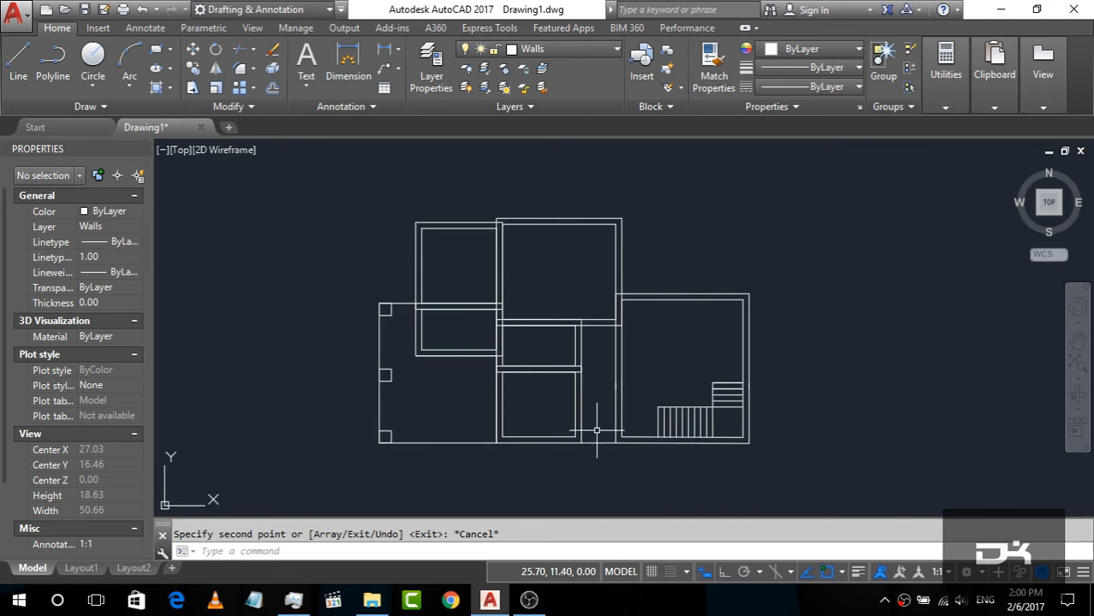
scroll(620, 440, "up", 3)
scroll(386, 433, "down", 1)
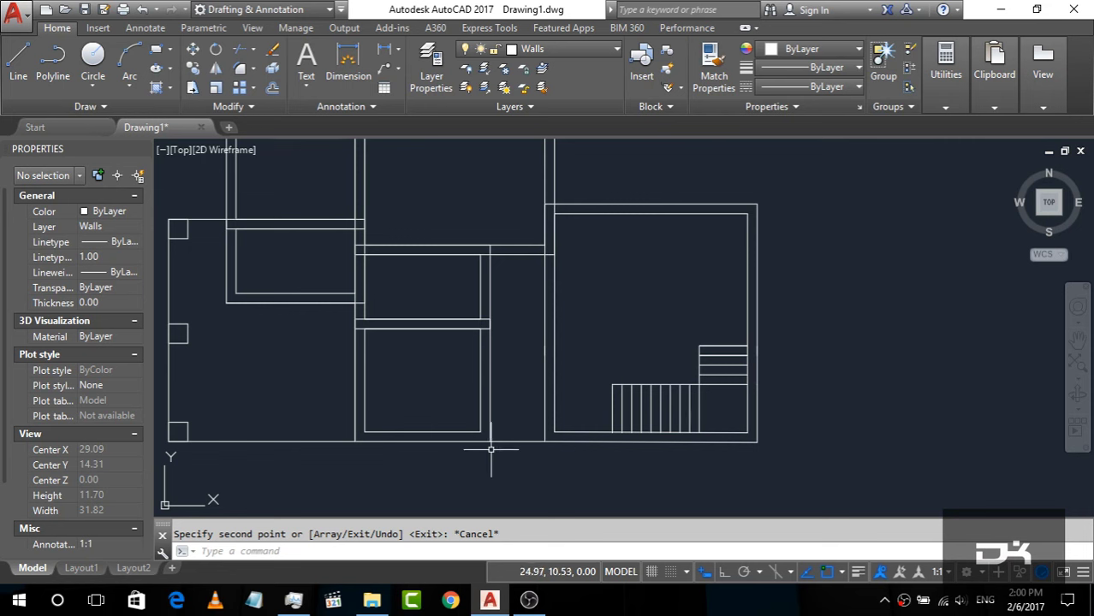
scroll(522, 439, "up", 2)
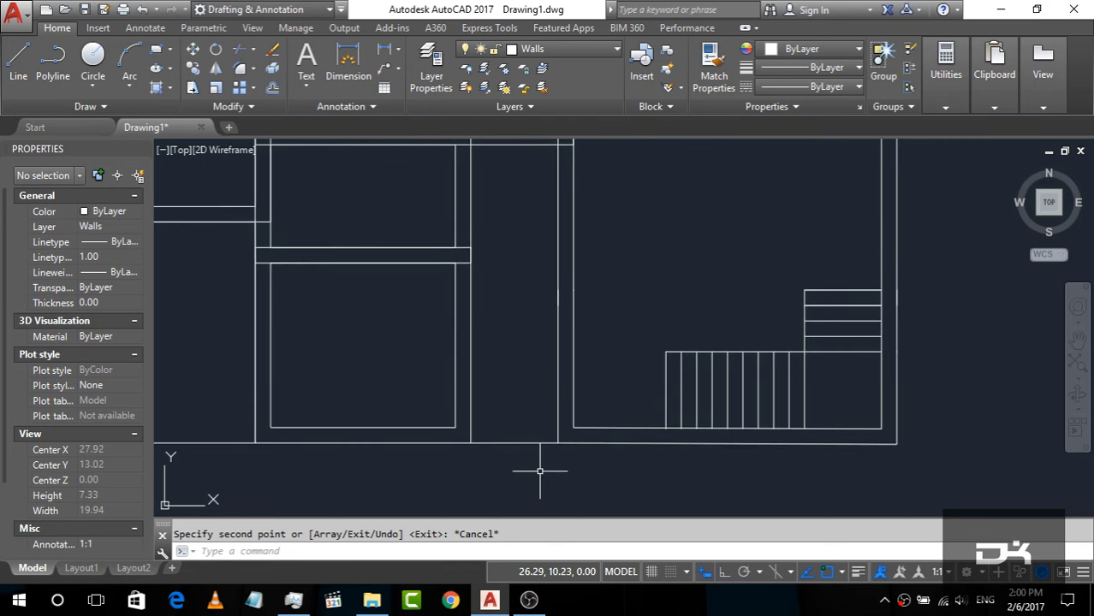
Offset the bottom wall line 1.2 upward in the narrow bay beside the stair room.
type("o")
key("Return")
type("1.2")
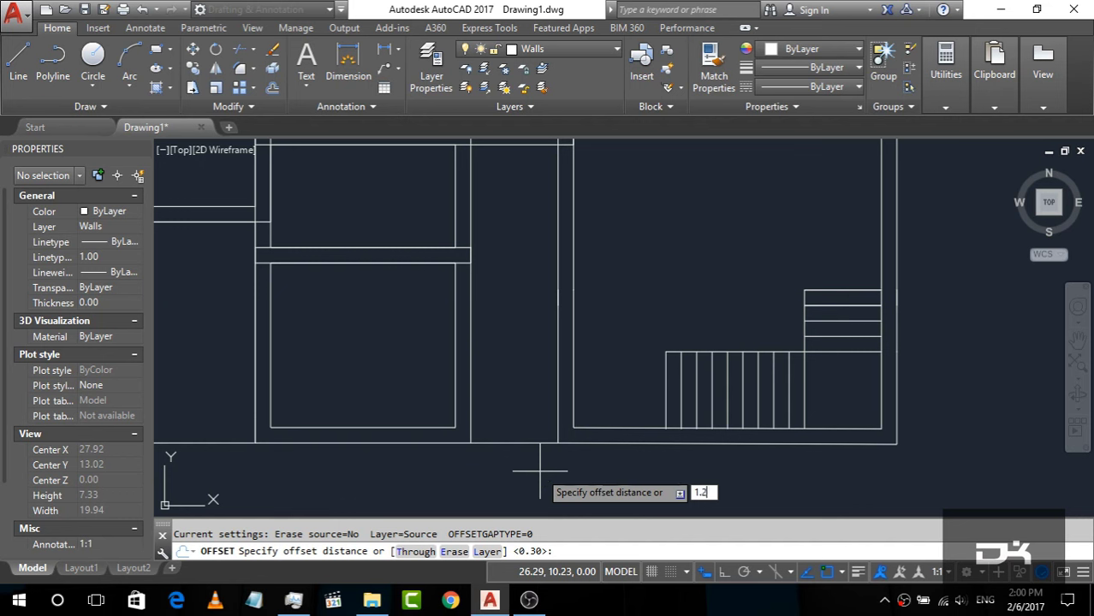
key("Return")
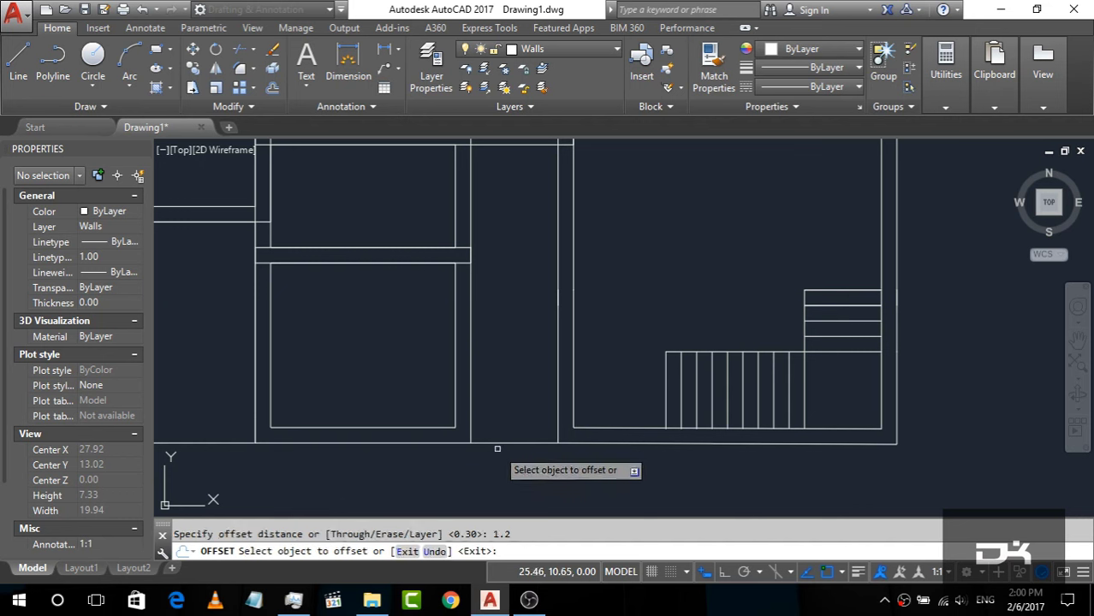
left_click(503, 443)
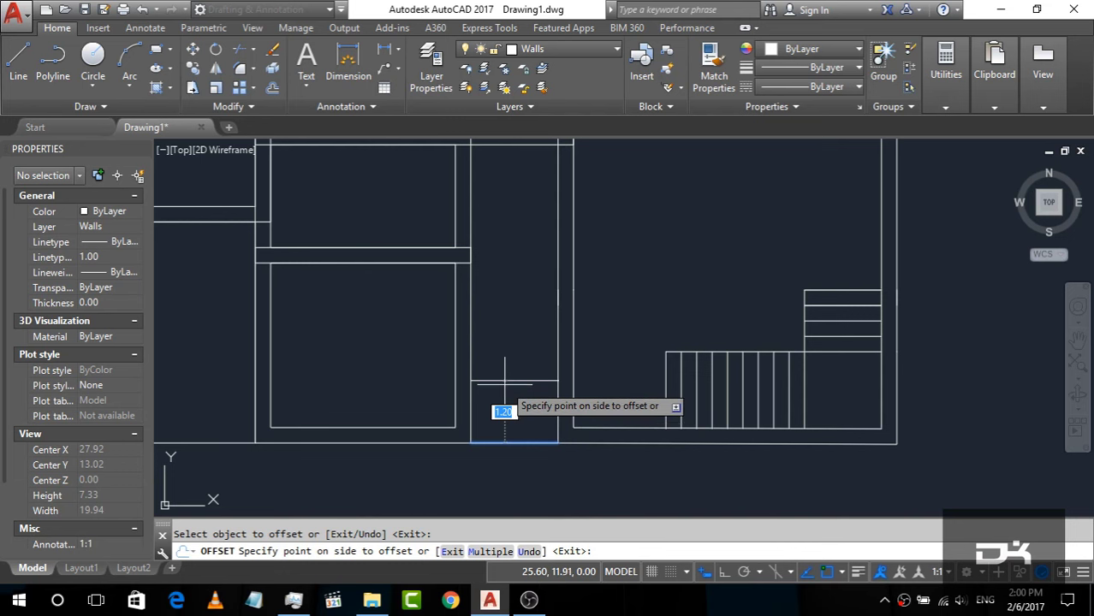
left_click(507, 408)
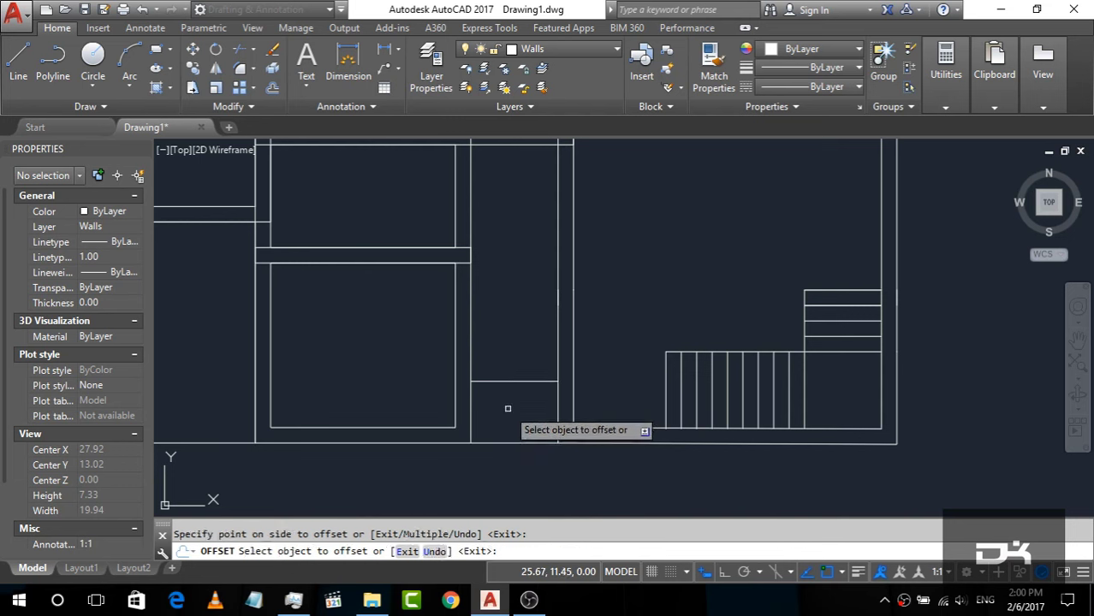
key("Escape")
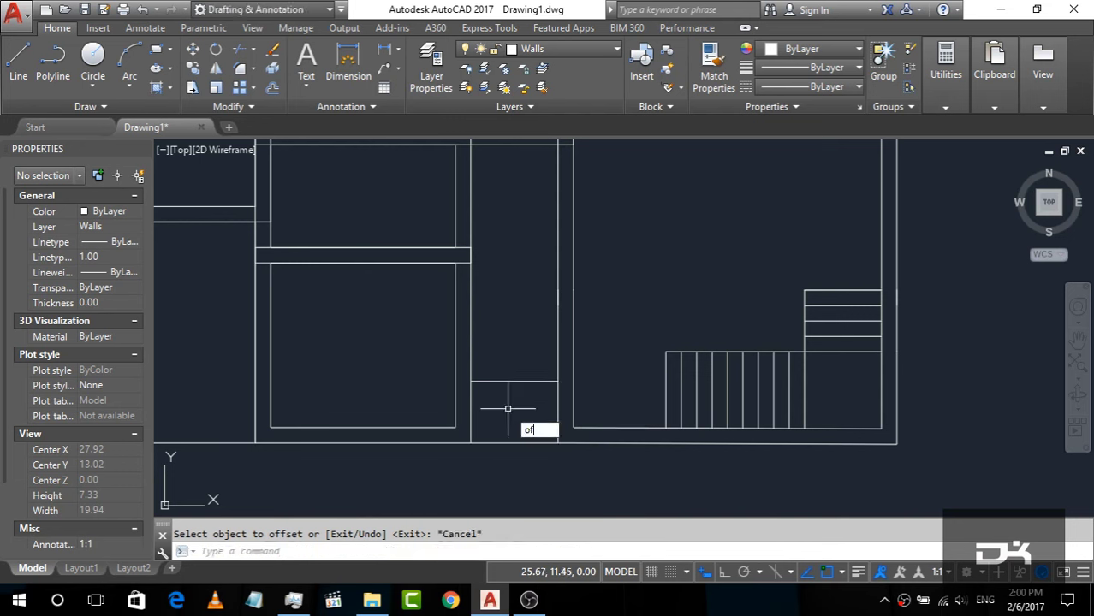
Offset that new line a further 0.3 upward to give the partition its thickness.
type("offset")
key("Return")
type("0.3")
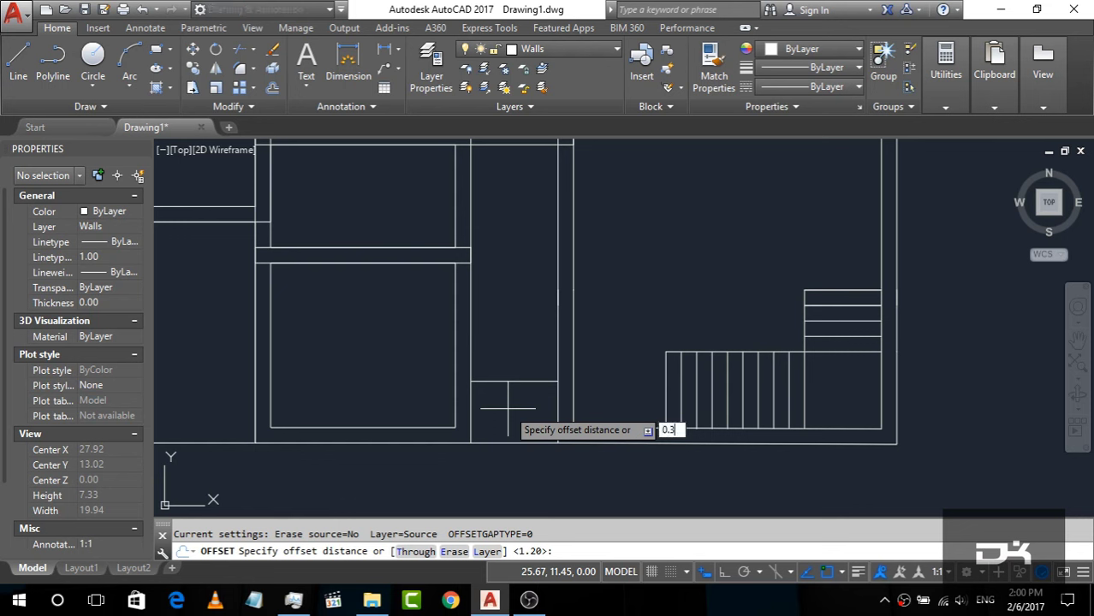
key("Return")
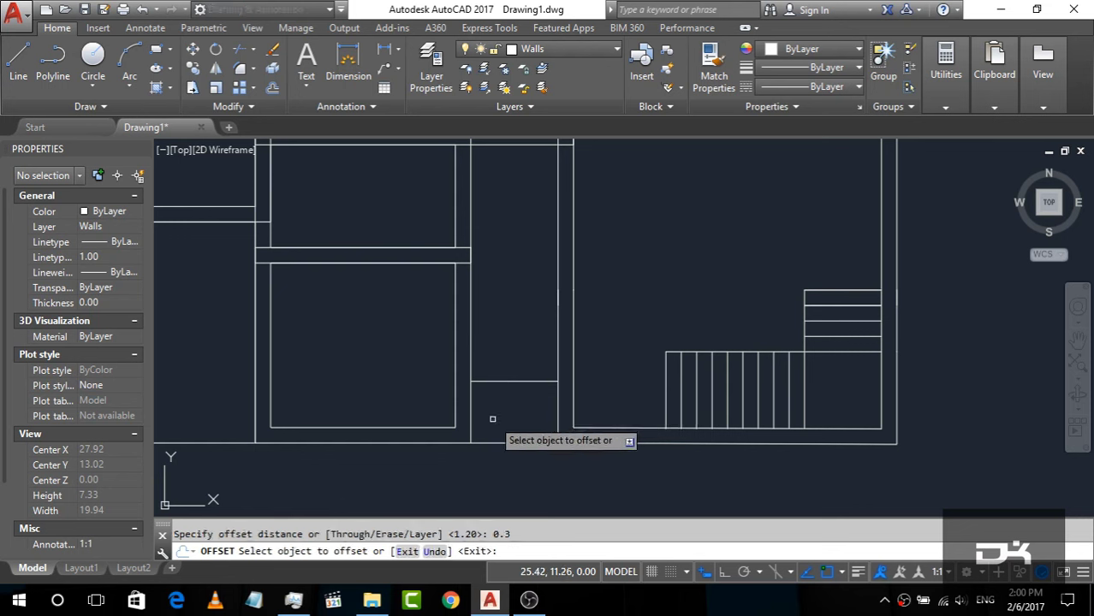
left_click(513, 380)
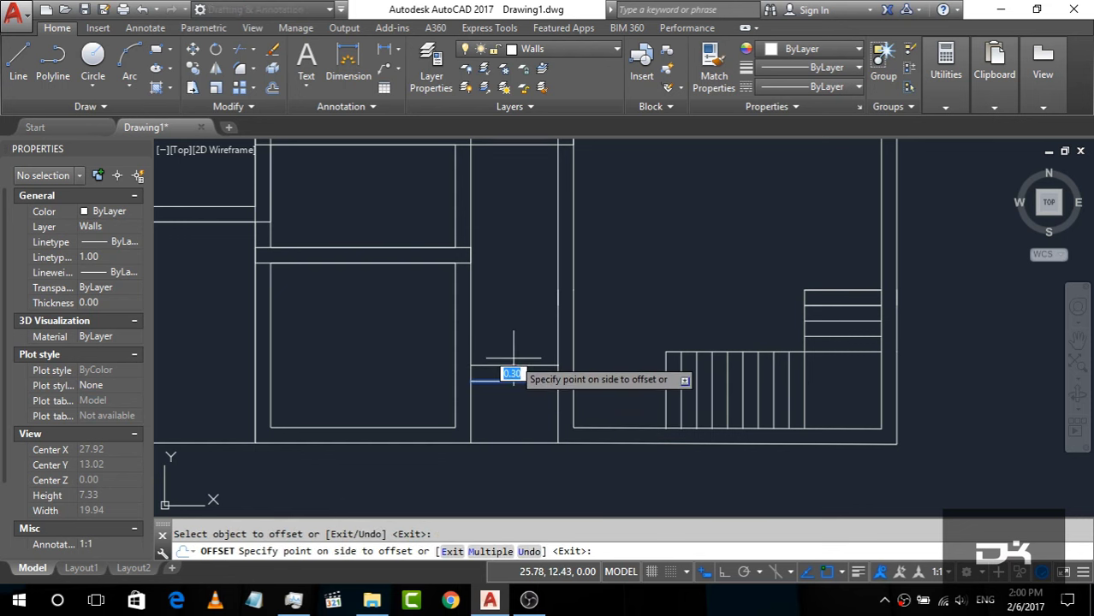
left_click(505, 367)
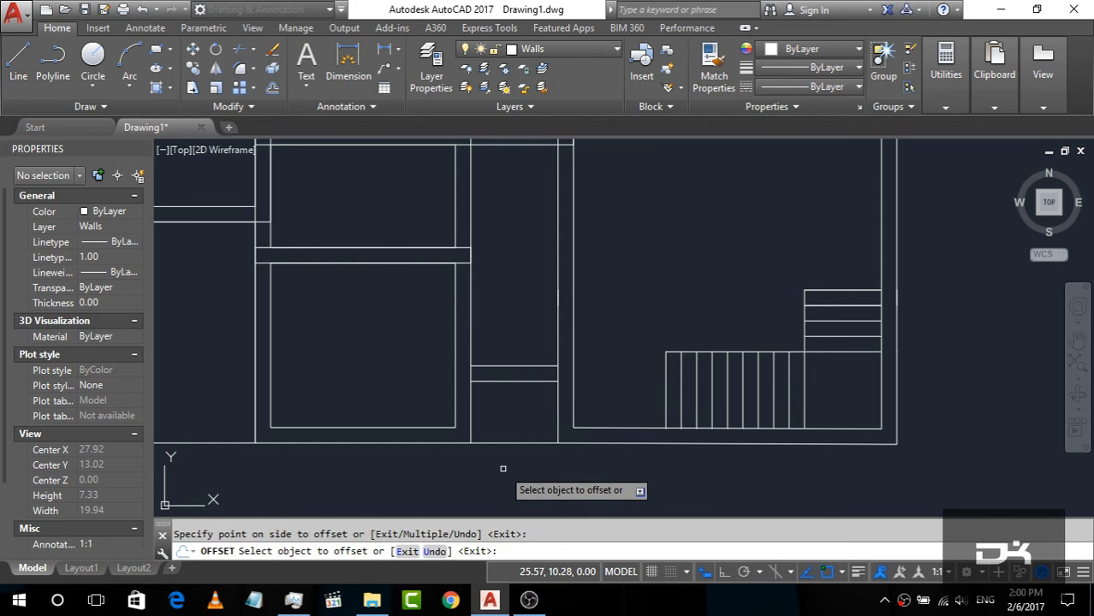
key("Escape")
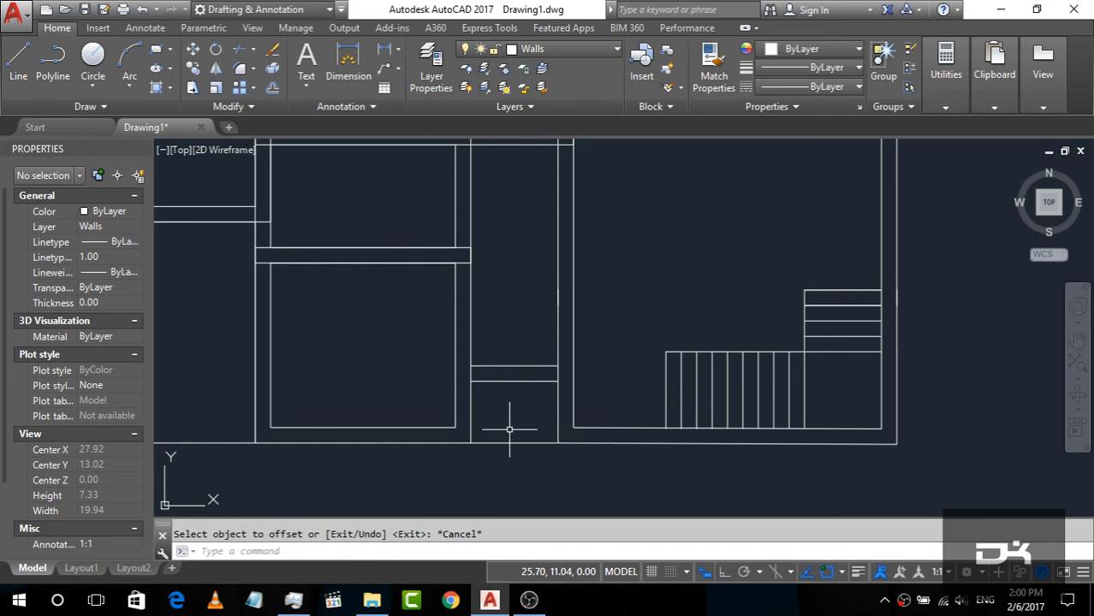
scroll(508, 428, "down", 2)
scroll(744, 304, "down", 2)
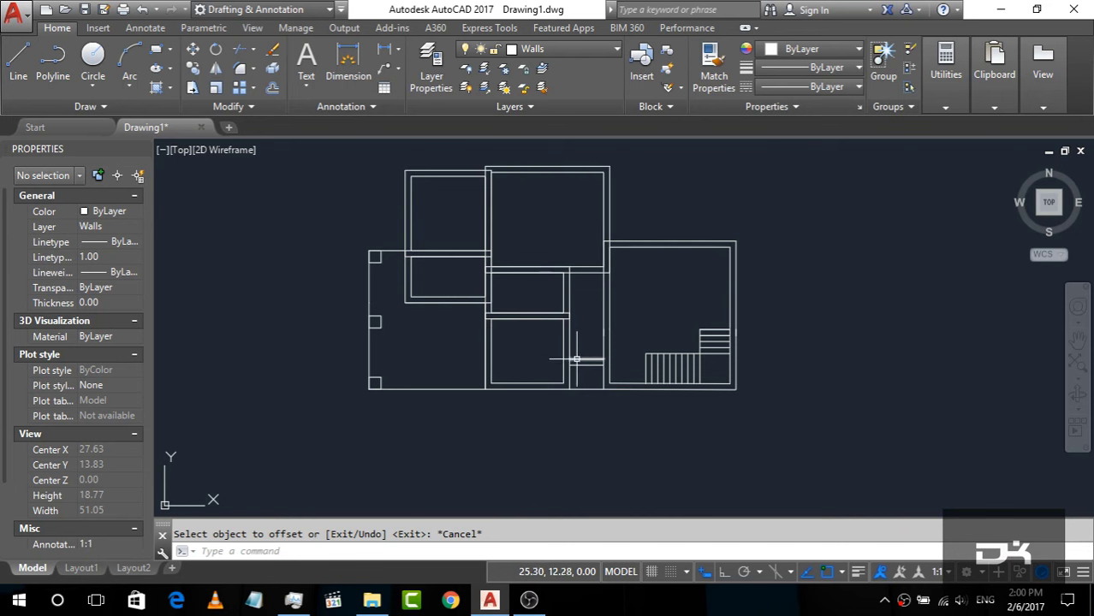
Draw a vertical line from the partition strip's lower-edge midpoint straight up to its upper edge.
scroll(592, 360, "up", 4)
scroll(563, 401, "up", 4)
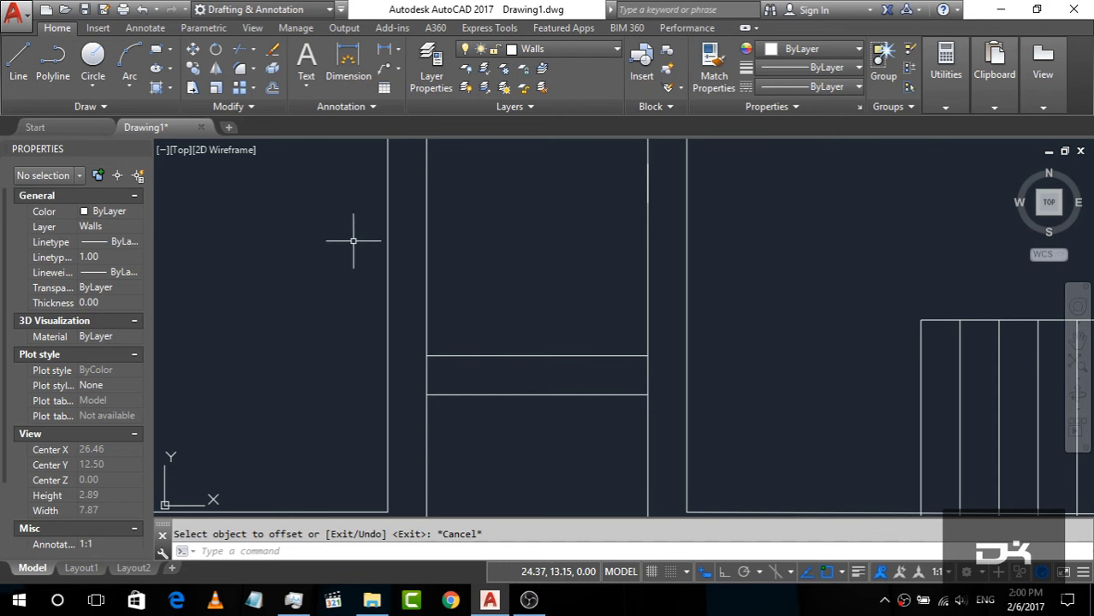
left_click(16, 66)
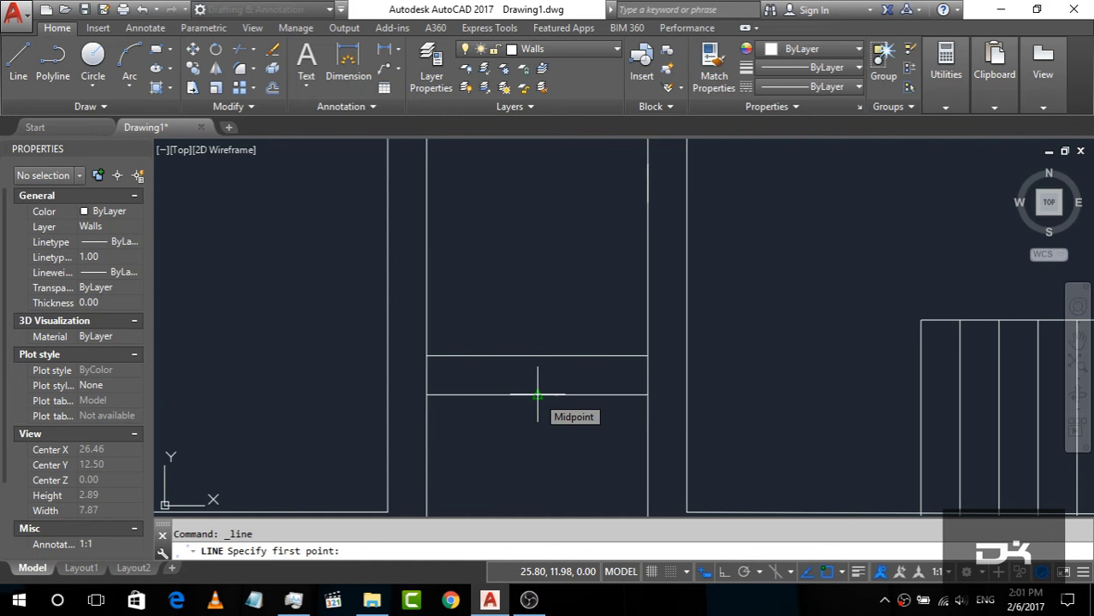
left_click(538, 394)
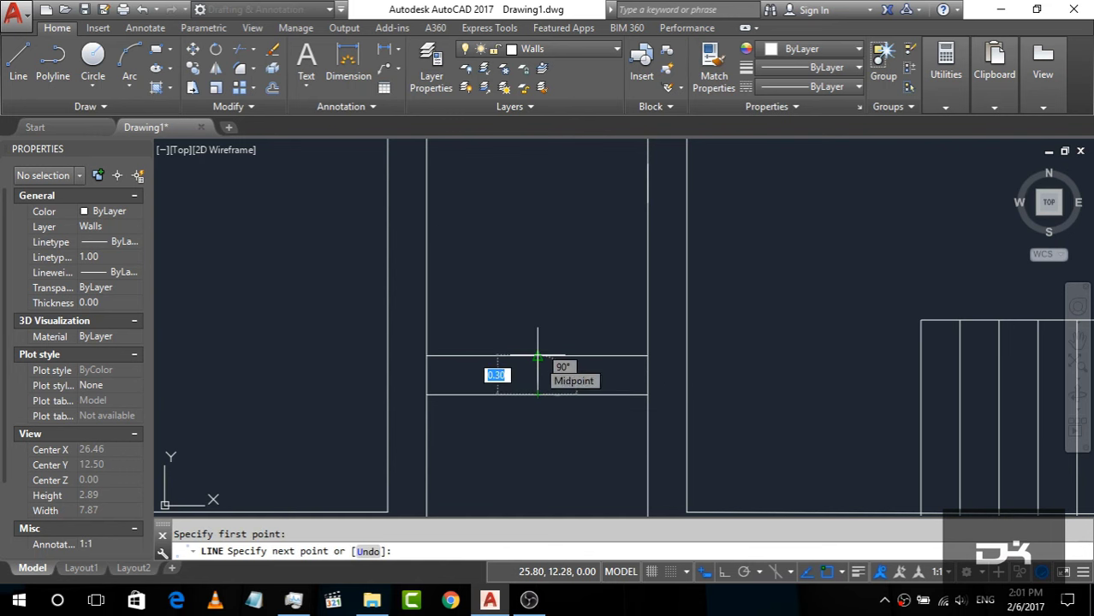
left_click(537, 355)
key("Escape")
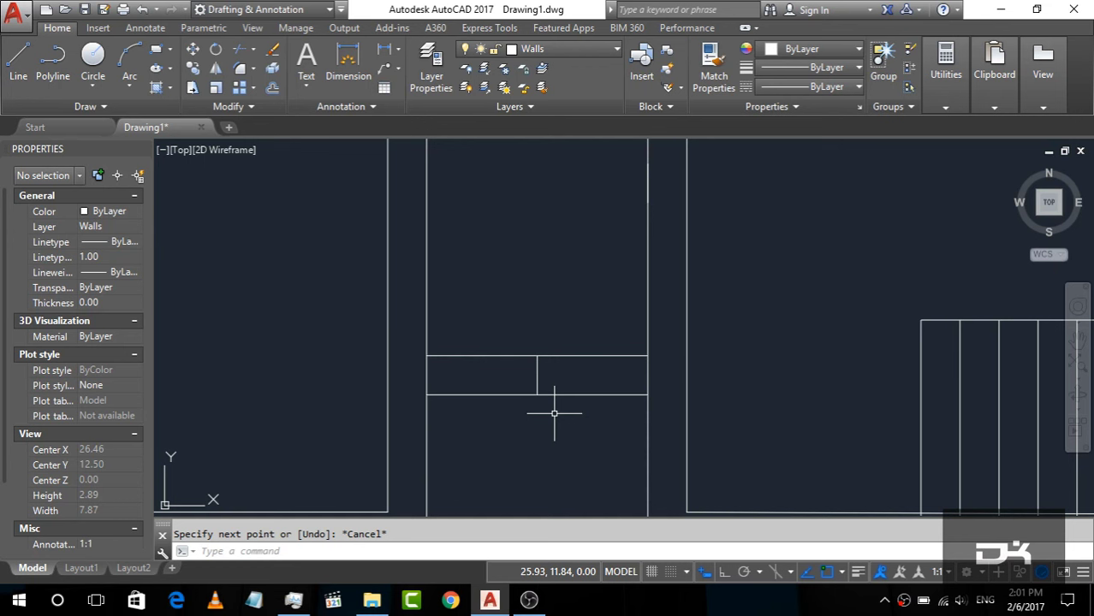
Offset the short vertical centre line 0.6 to the right and 0.6 to the left.
type("o")
key("Return")
type("0.6")
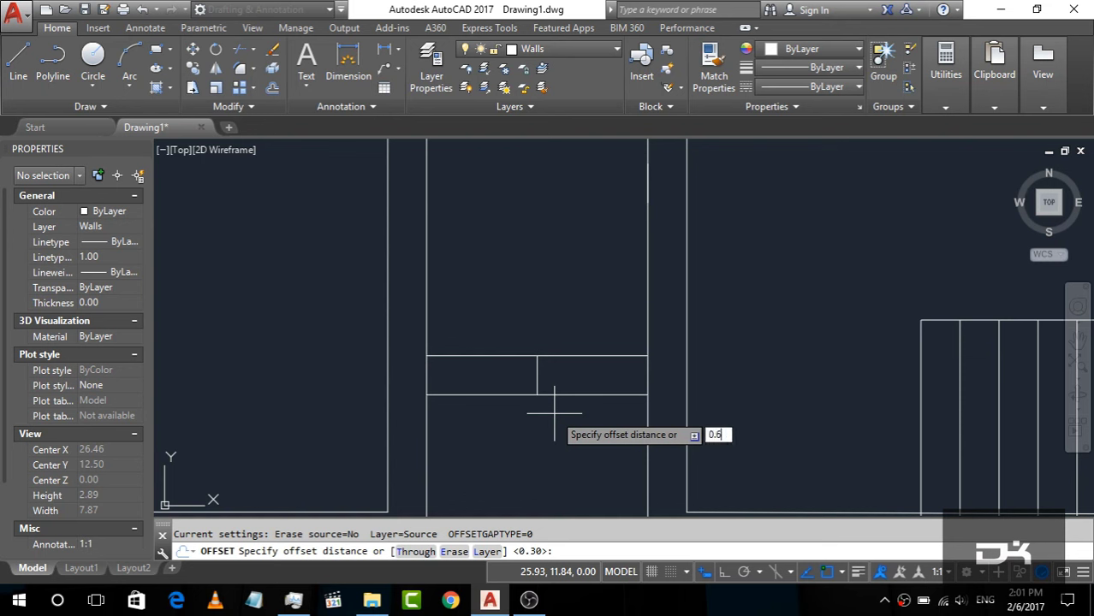
key("Return")
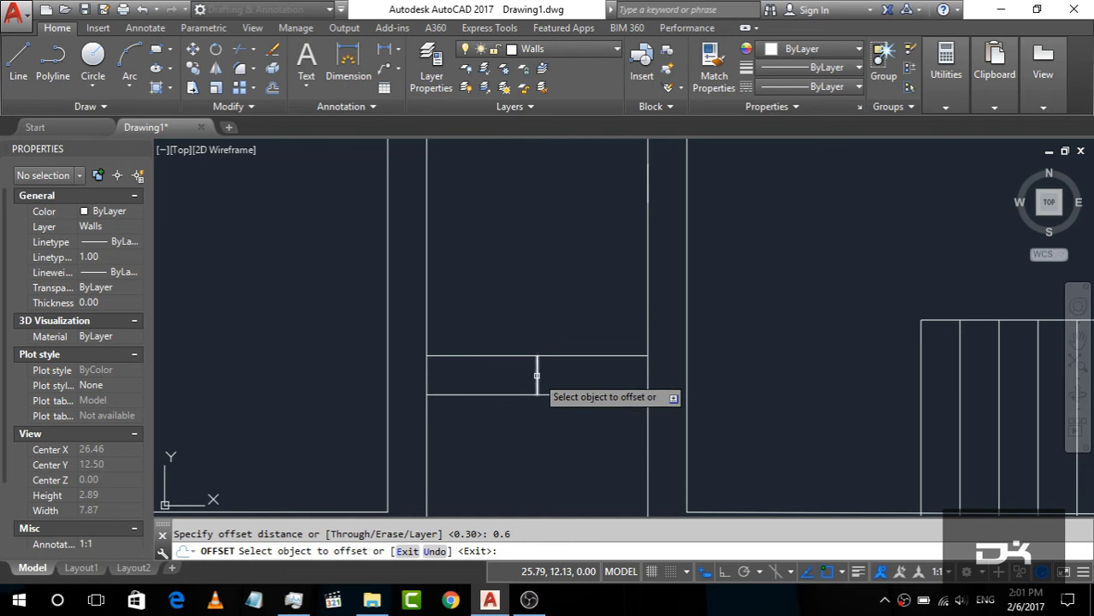
left_click(537, 375)
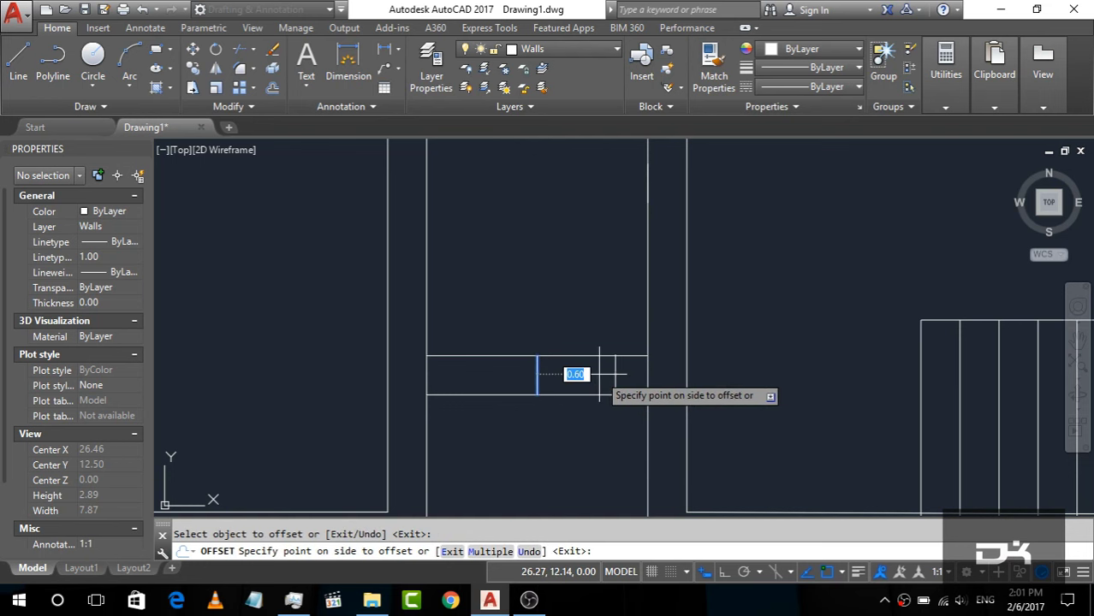
left_click(599, 374)
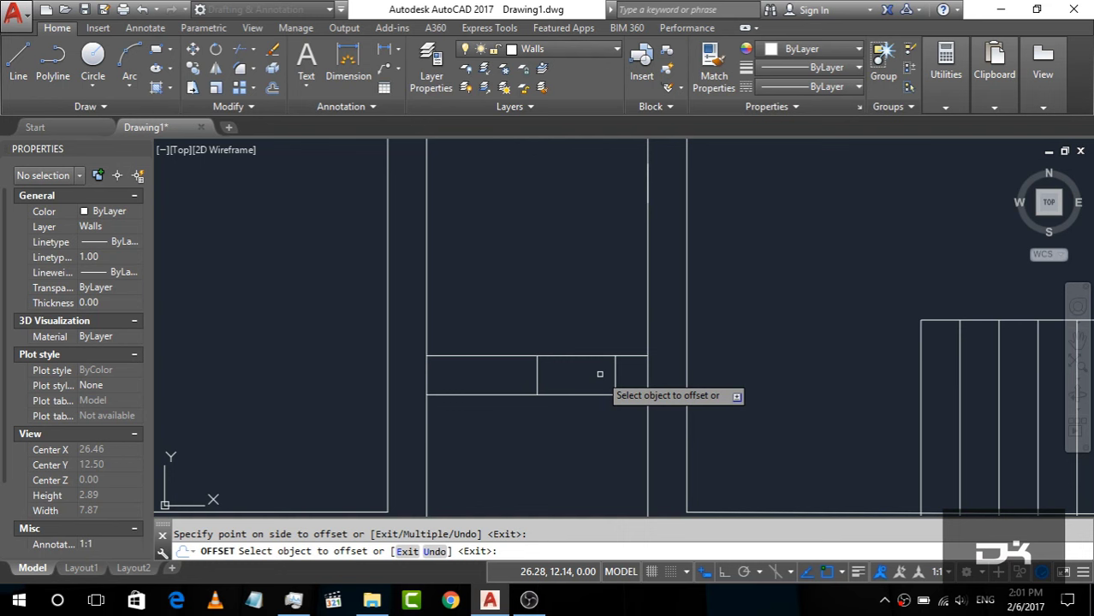
left_click(538, 375)
left_click(486, 379)
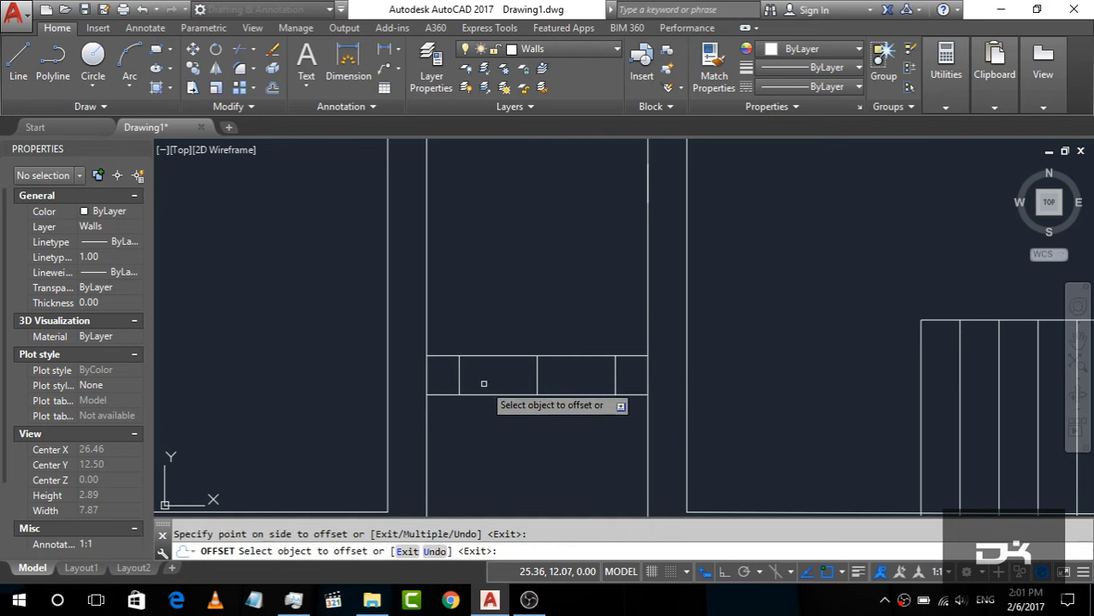
key("Escape")
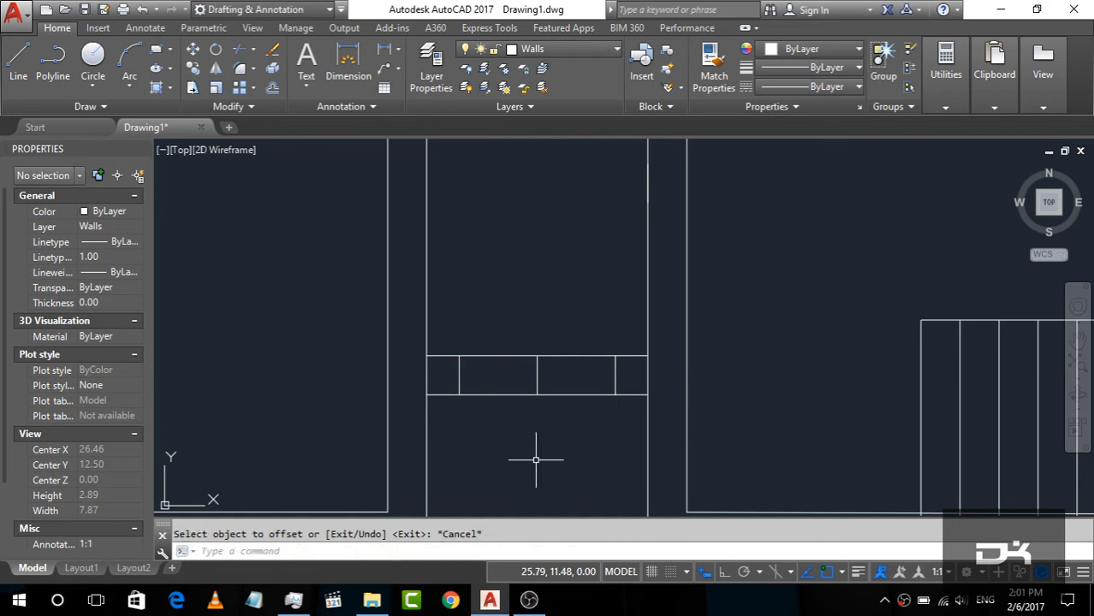
scroll(711, 451, "down", 2)
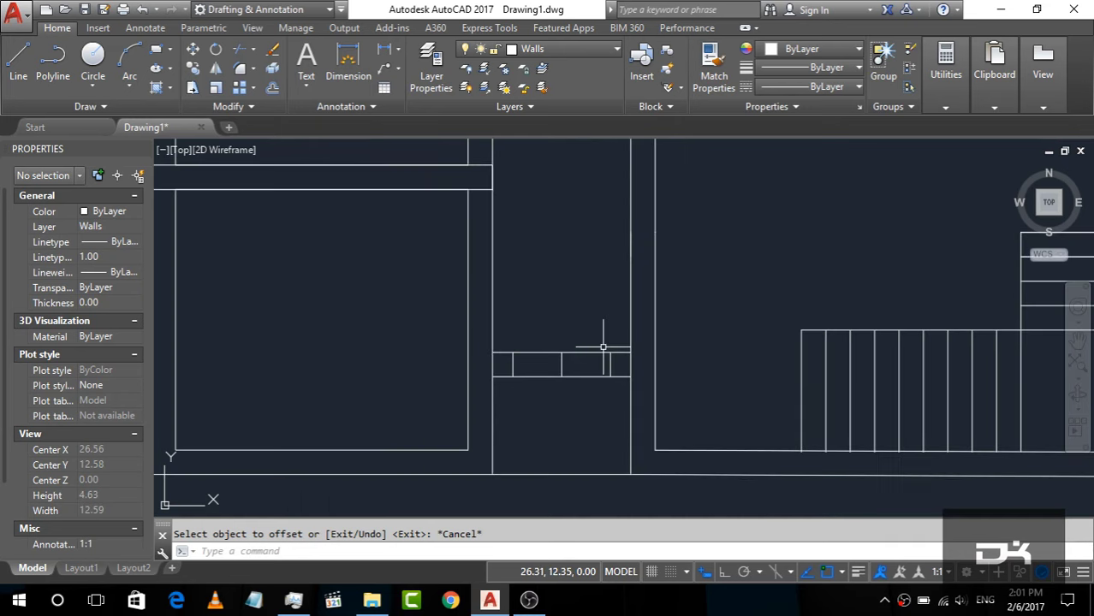
Trim the wall lines between the door jambs to open the doorway.
left_click(752, 477)
left_click(389, 308)
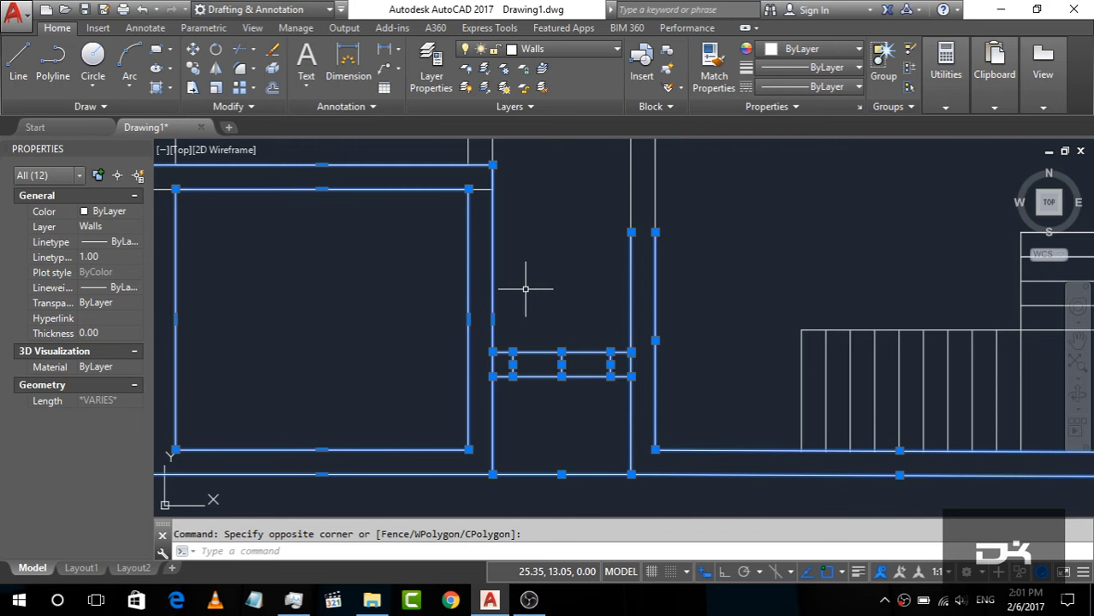
type("tr")
key("Return")
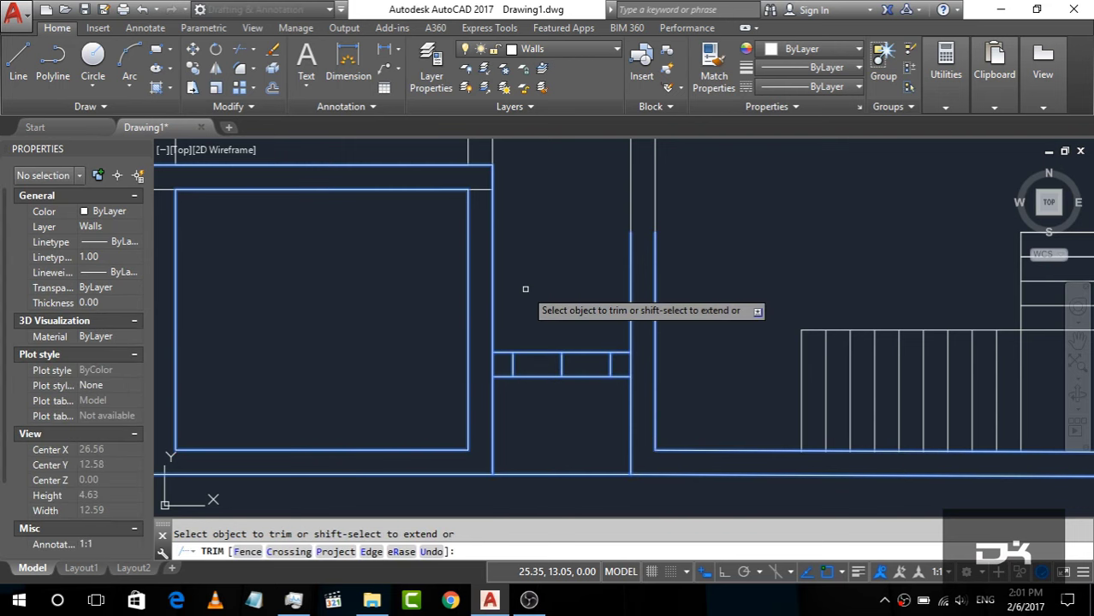
scroll(553, 391, "up", 4)
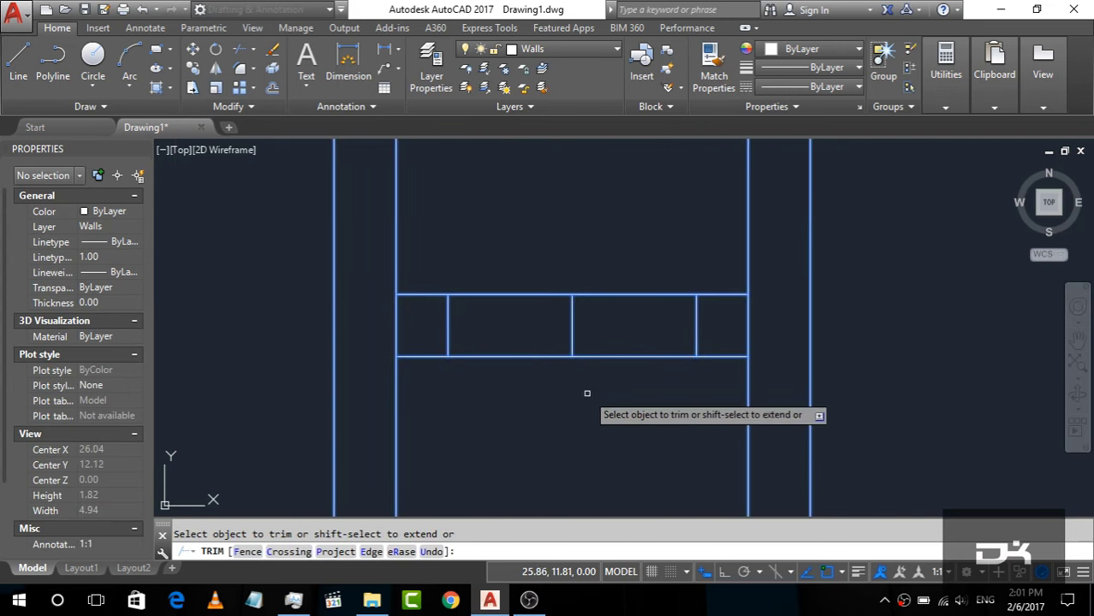
left_click(748, 324)
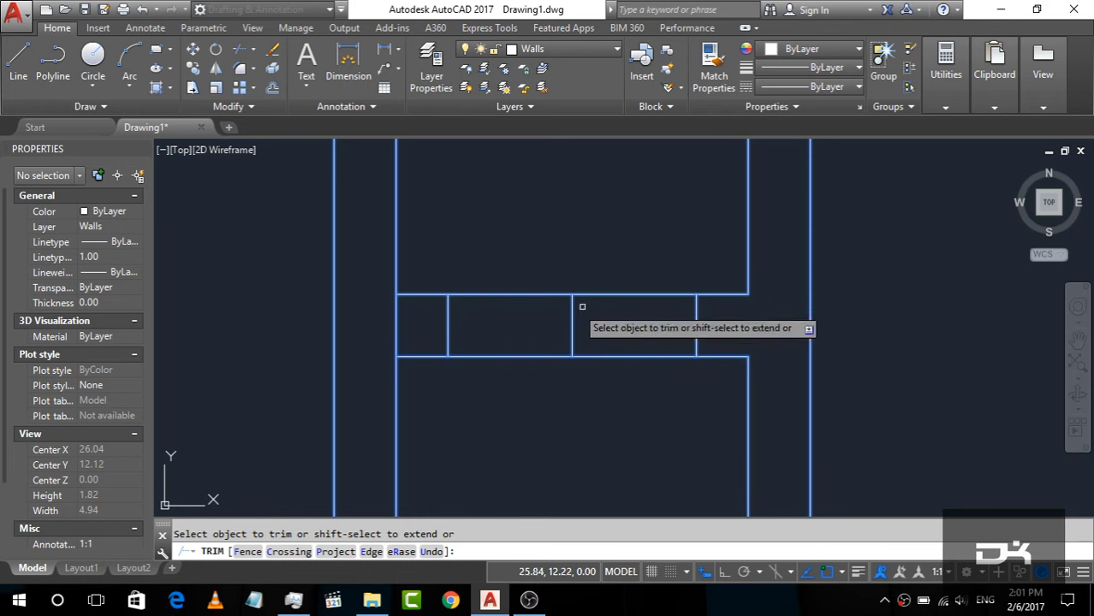
left_click(643, 426)
left_click(492, 238)
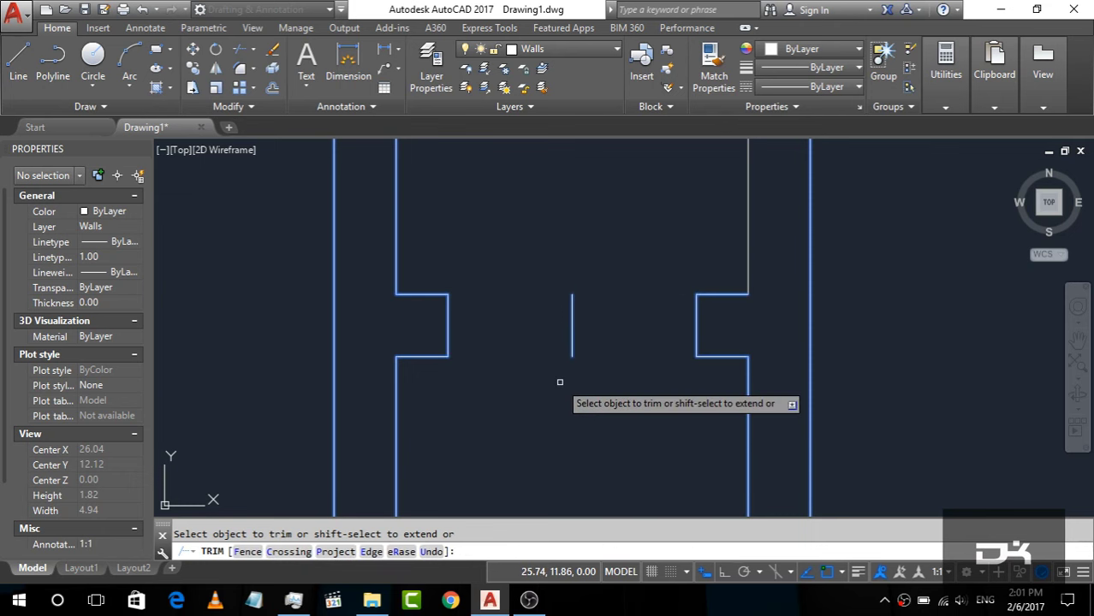
key("Escape")
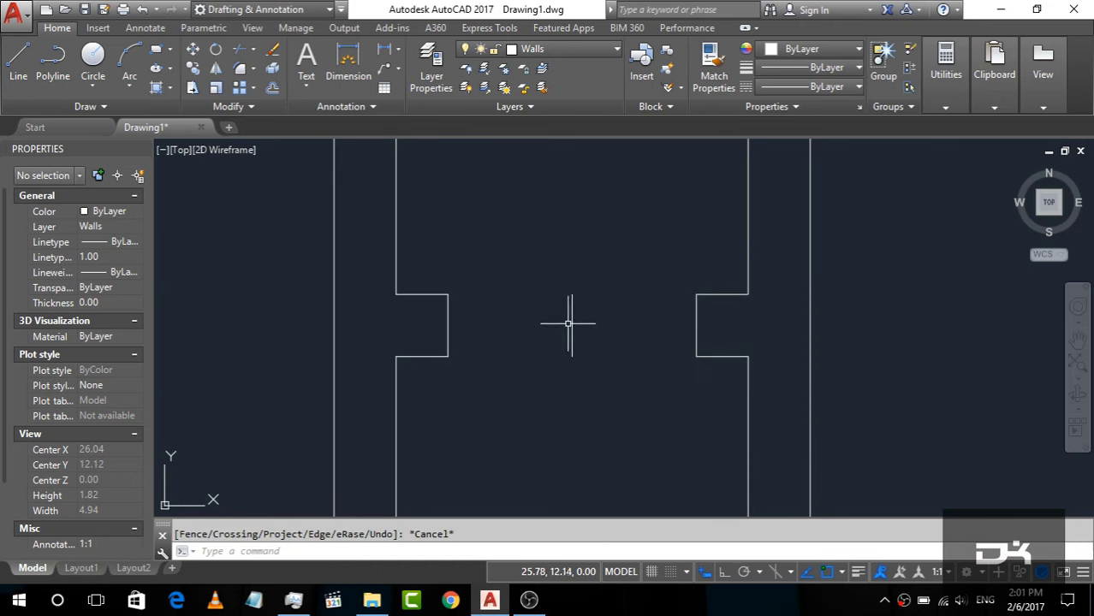
Delete the leftover short vertical line in the opening.
left_click(571, 325)
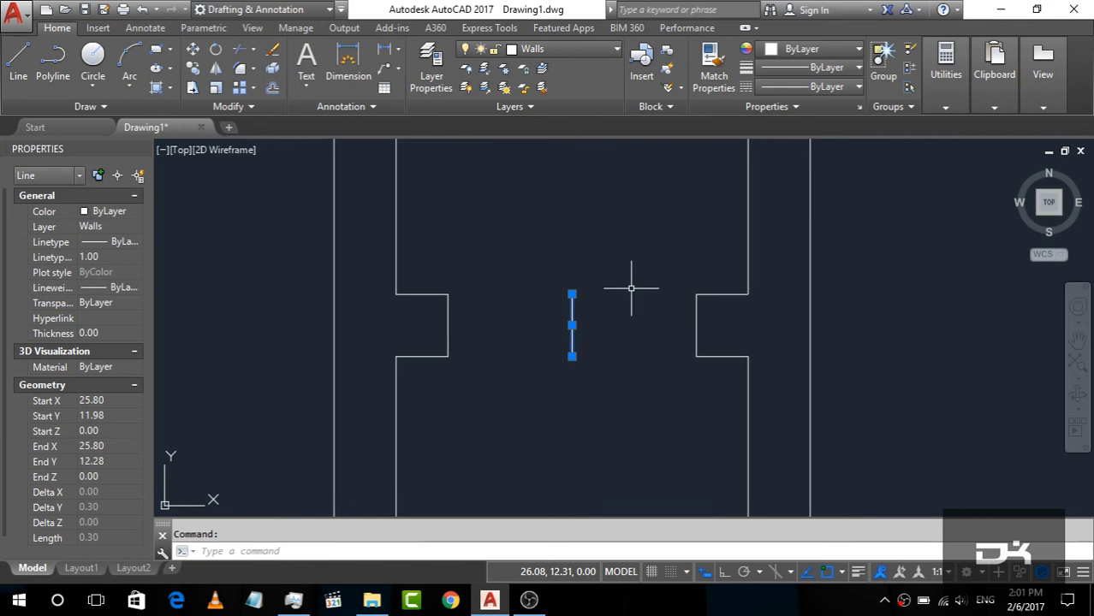
key("Delete")
scroll(630, 302, "down", 1)
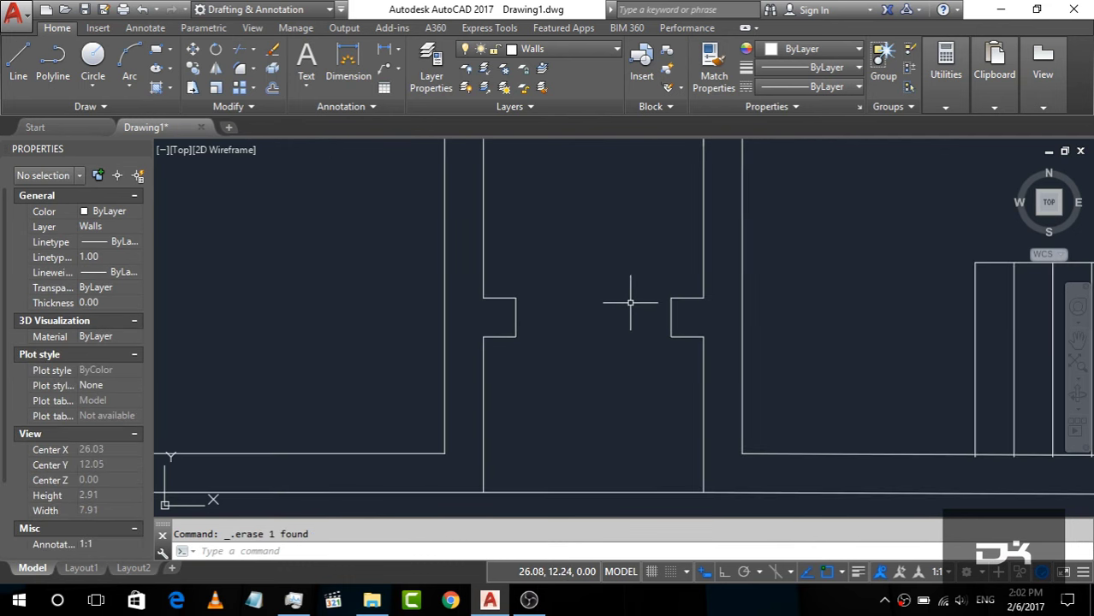
scroll(607, 332, "down", 3)
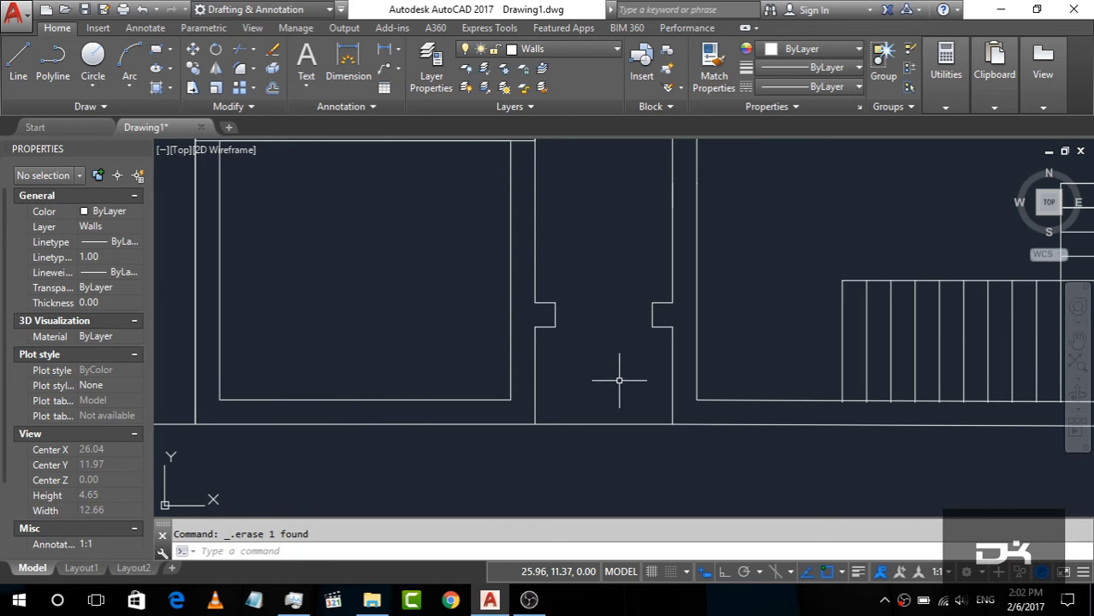
scroll(619, 380, "down", 2)
scroll(613, 385, "down", 2)
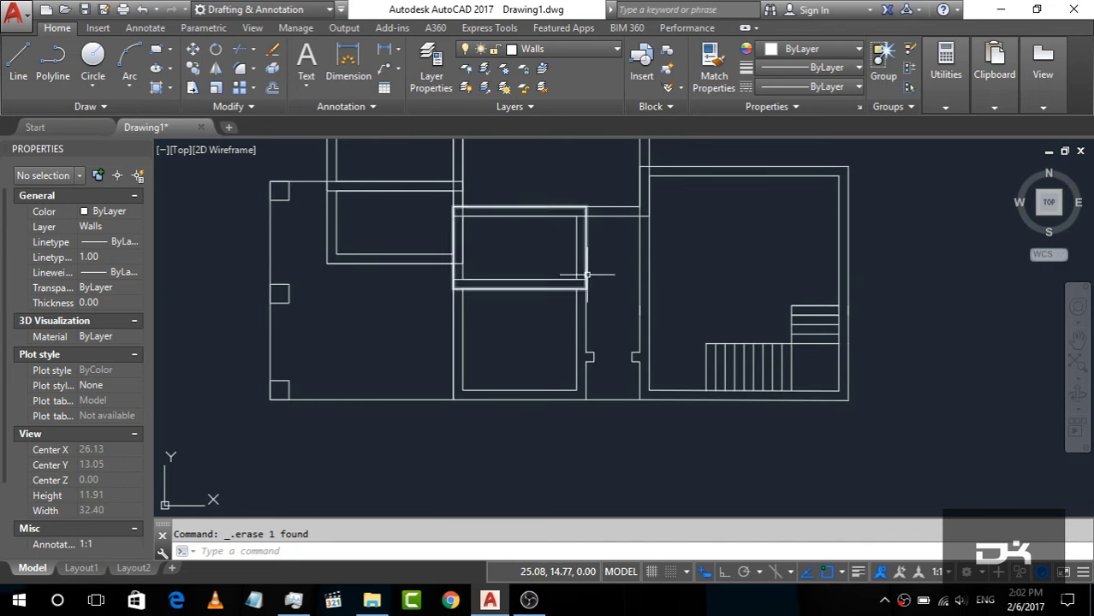
scroll(578, 274, "up", 2)
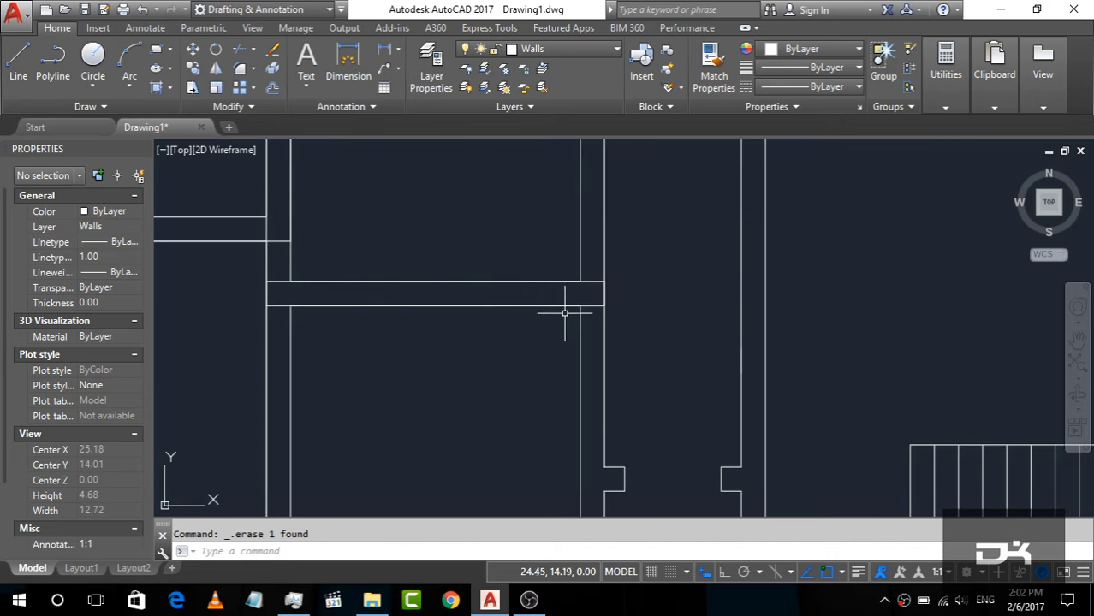
scroll(573, 330, "down", 4)
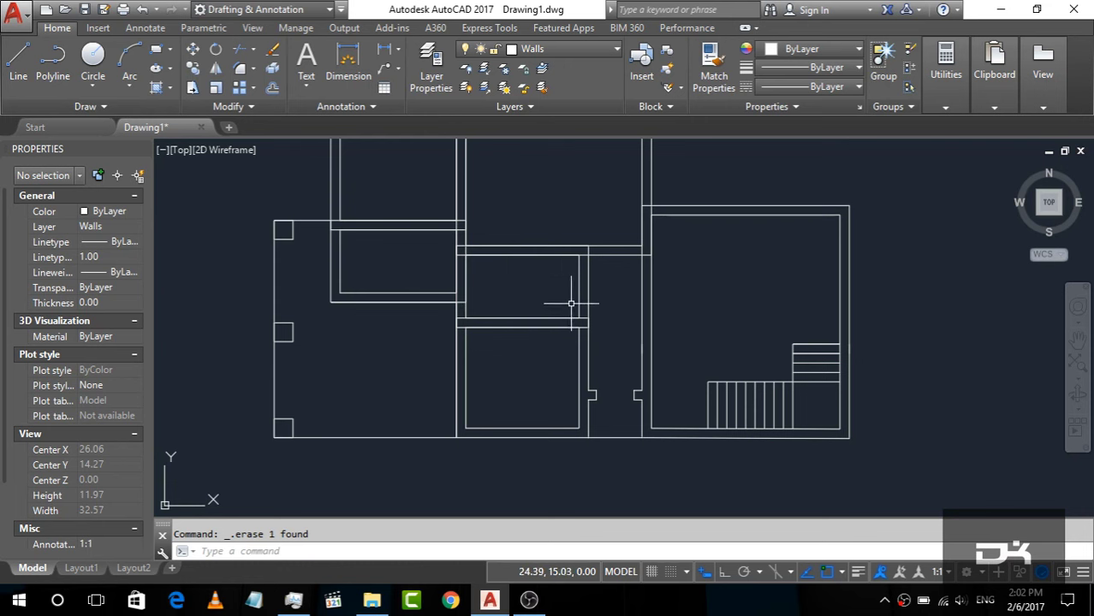
scroll(574, 315, "up", 2)
scroll(554, 343, "up", 2)
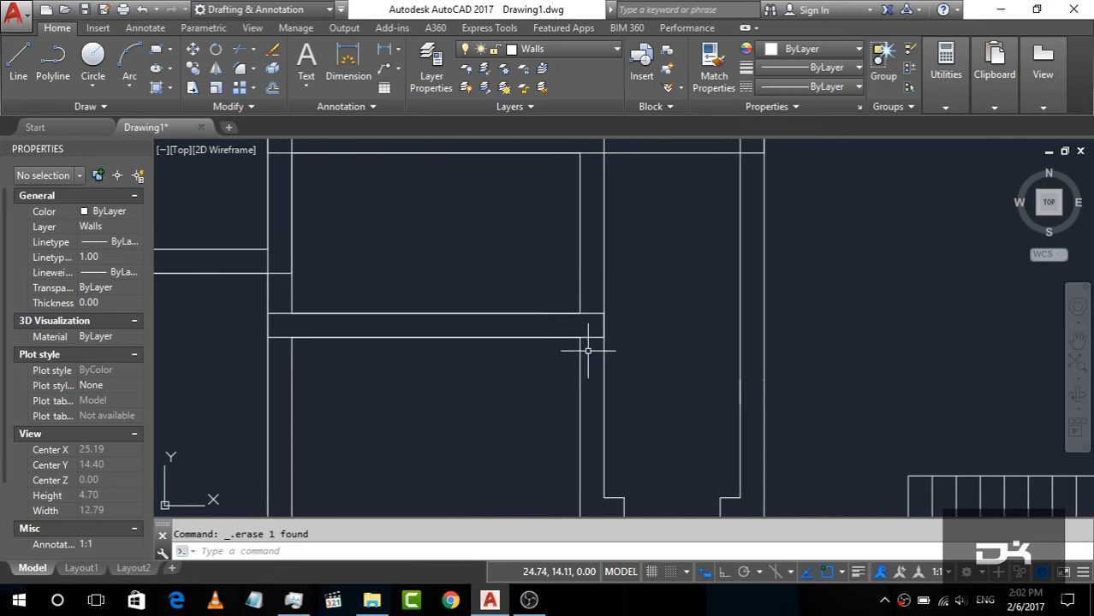
Draw a short line across the wall thickness at the wall face.
left_click(18, 72)
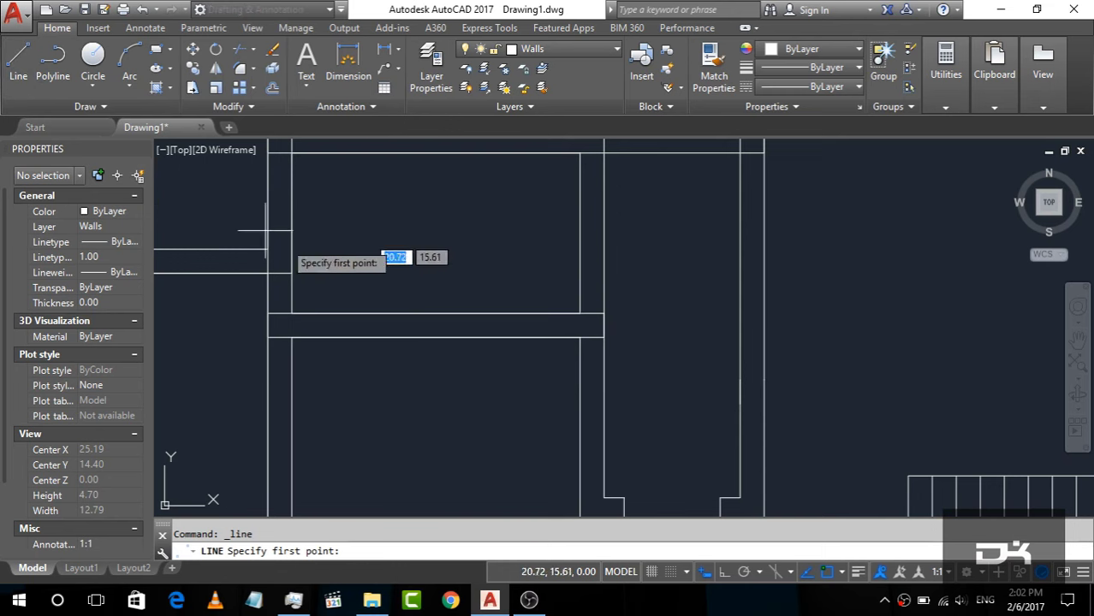
scroll(604, 339, "up", 4)
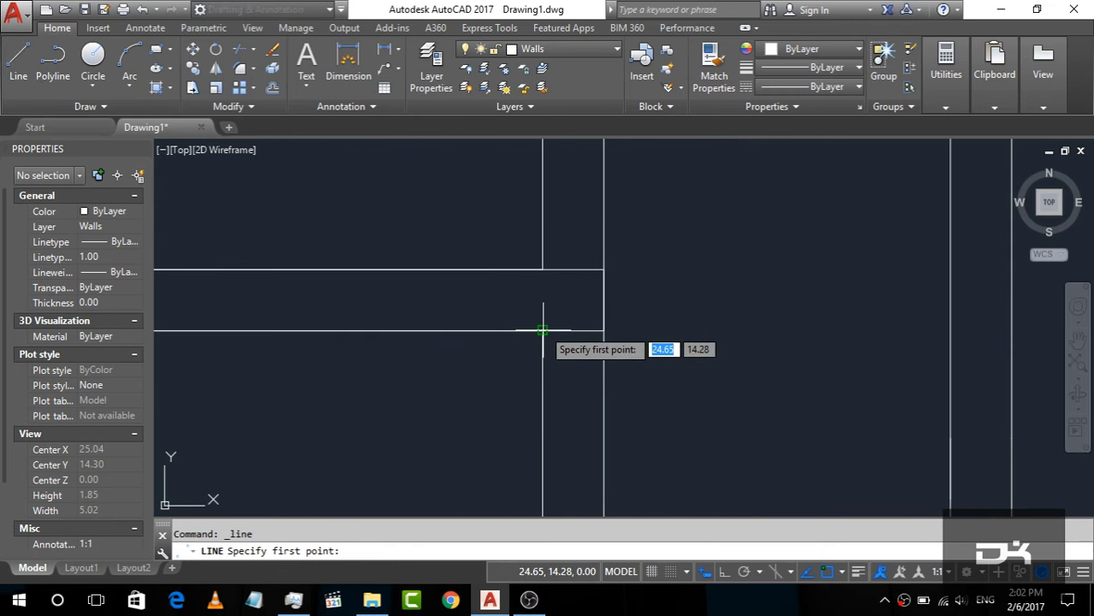
left_click(543, 330)
left_click(543, 270)
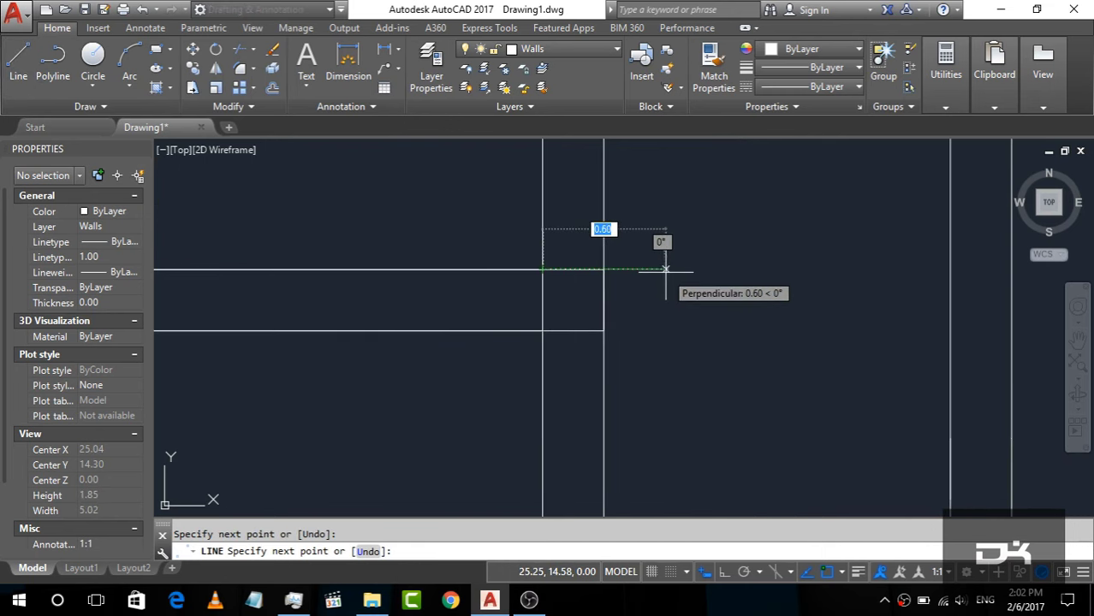
key("Return")
scroll(702, 306, "down", 2)
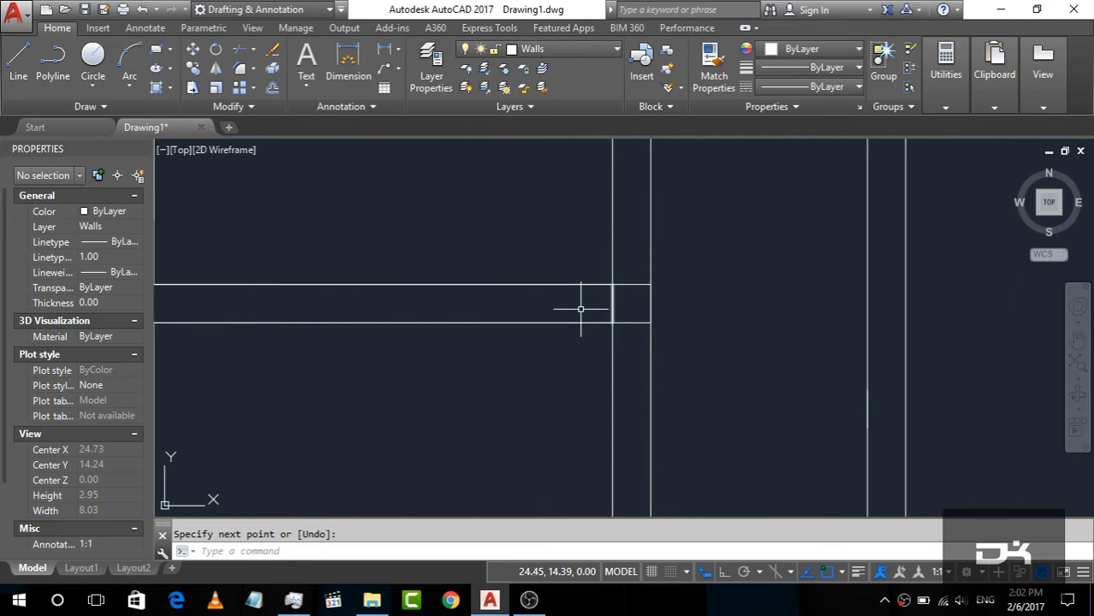
scroll(616, 301, "down", 2)
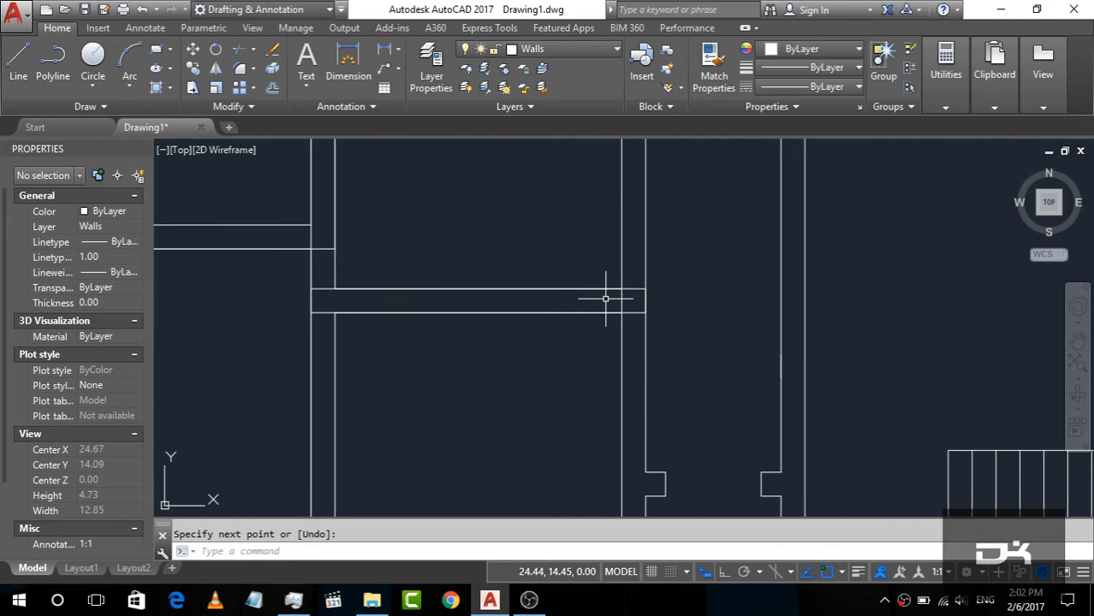
scroll(605, 299, "up", 2)
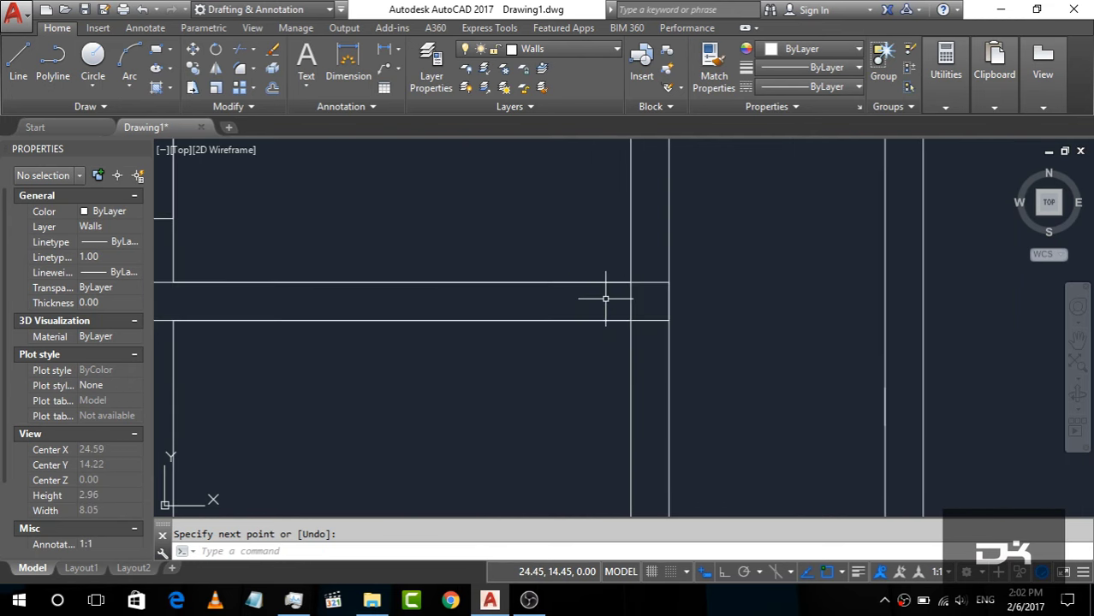
Offset the short wall-end line 0.1 inside the wall end.
type("of")
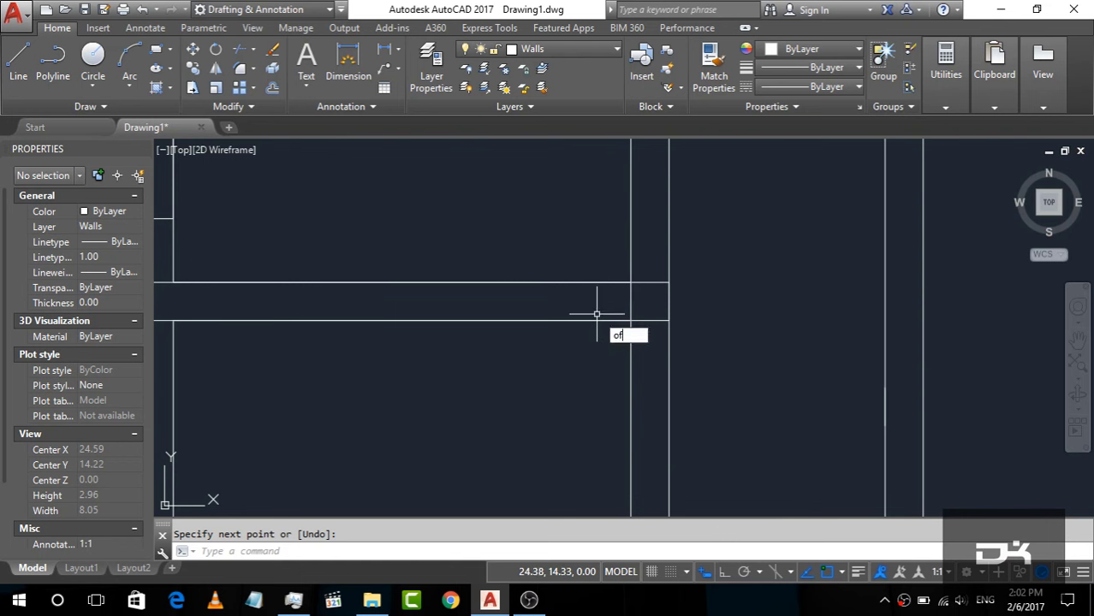
key("Return")
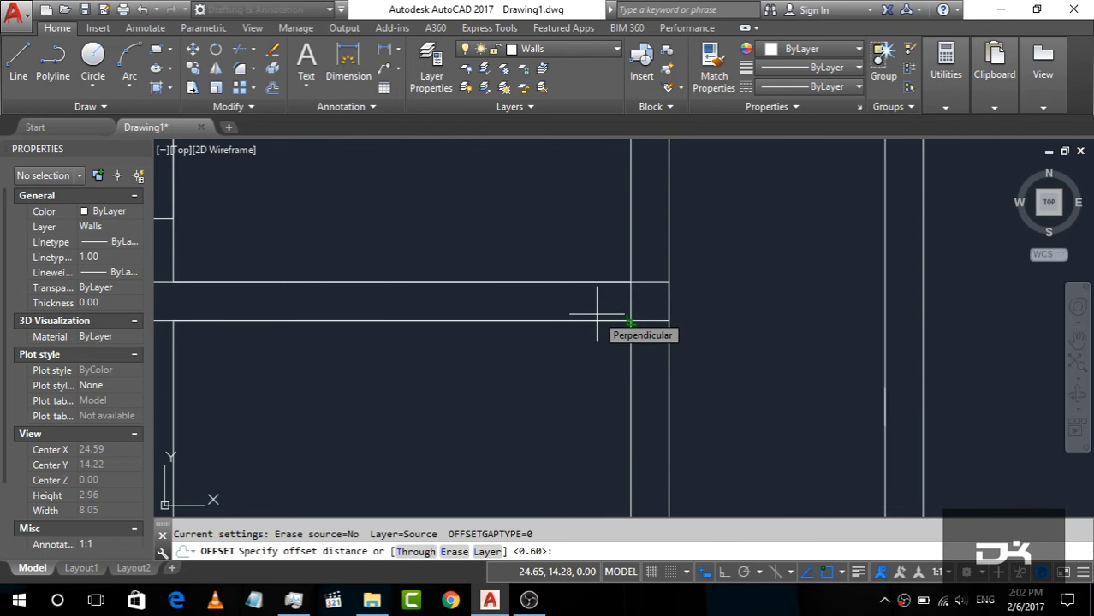
type("01")
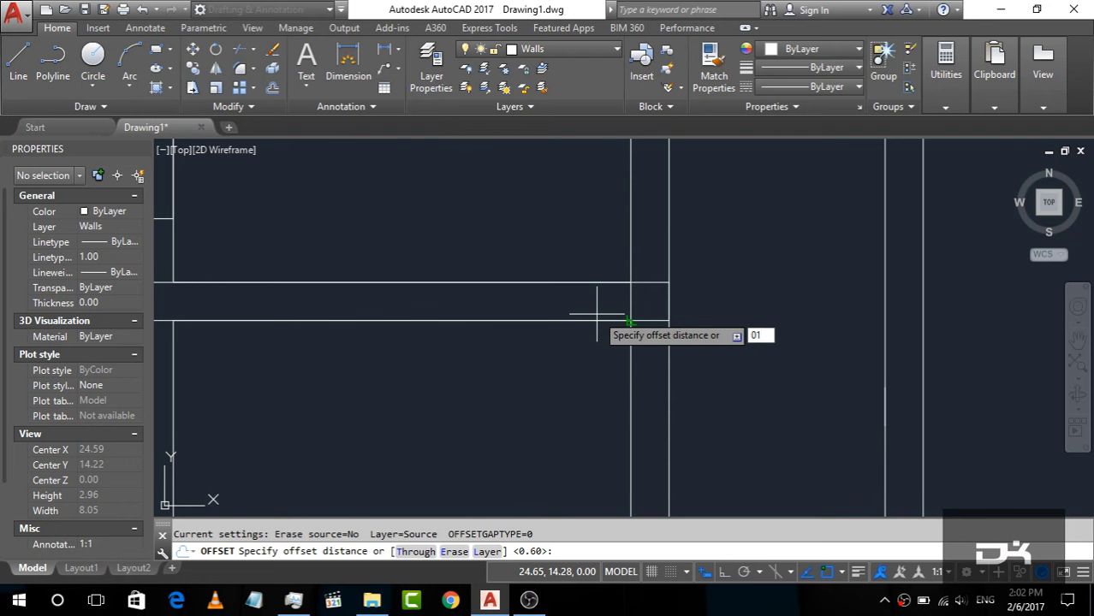
key("Return")
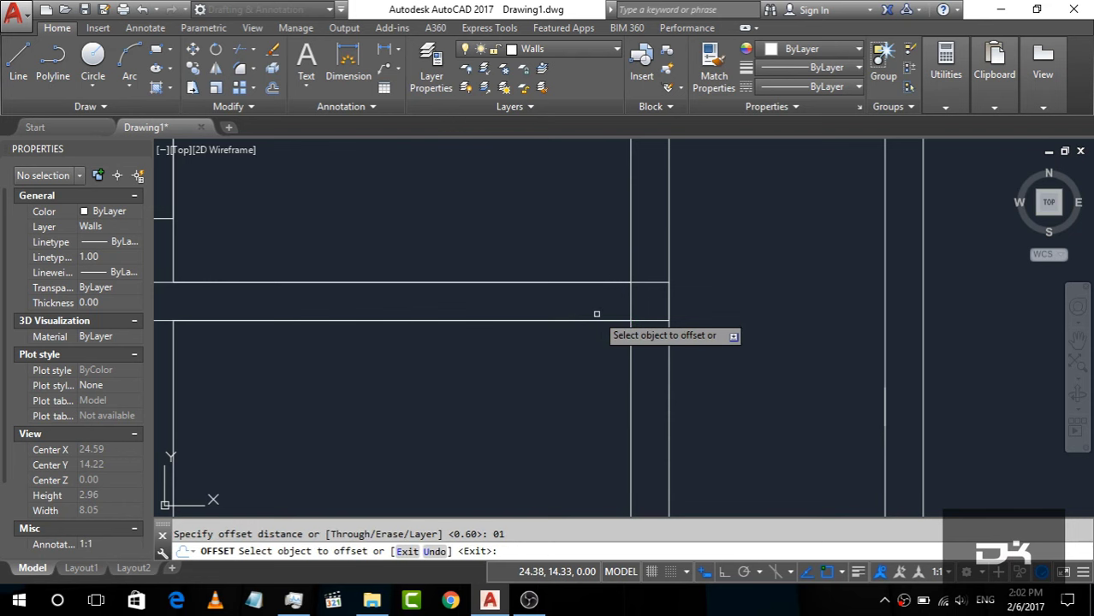
key("Escape")
key("Return")
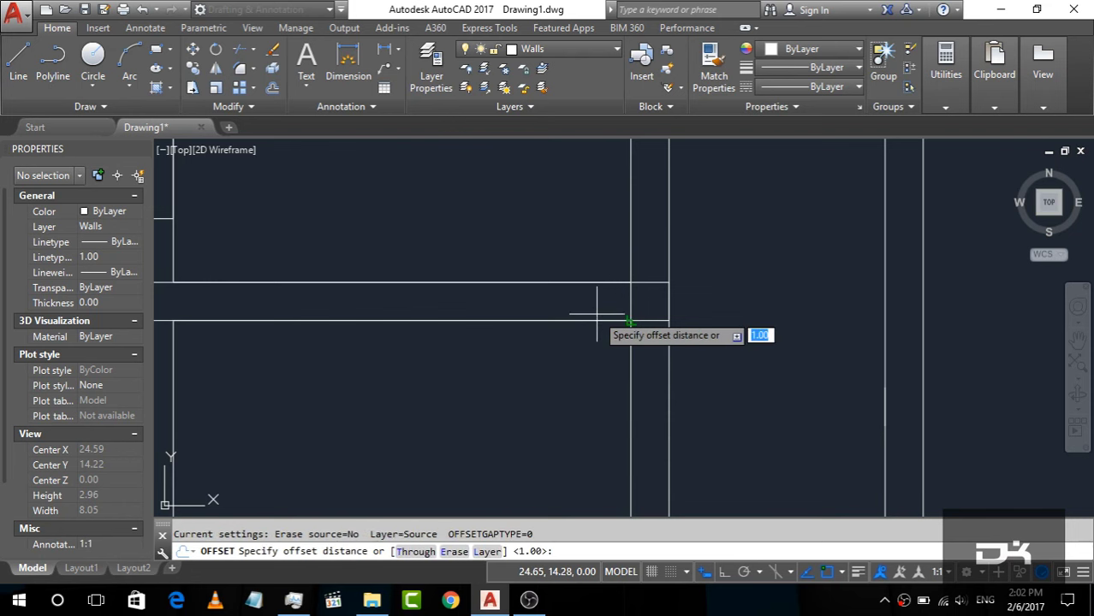
type("0.1")
key("Return")
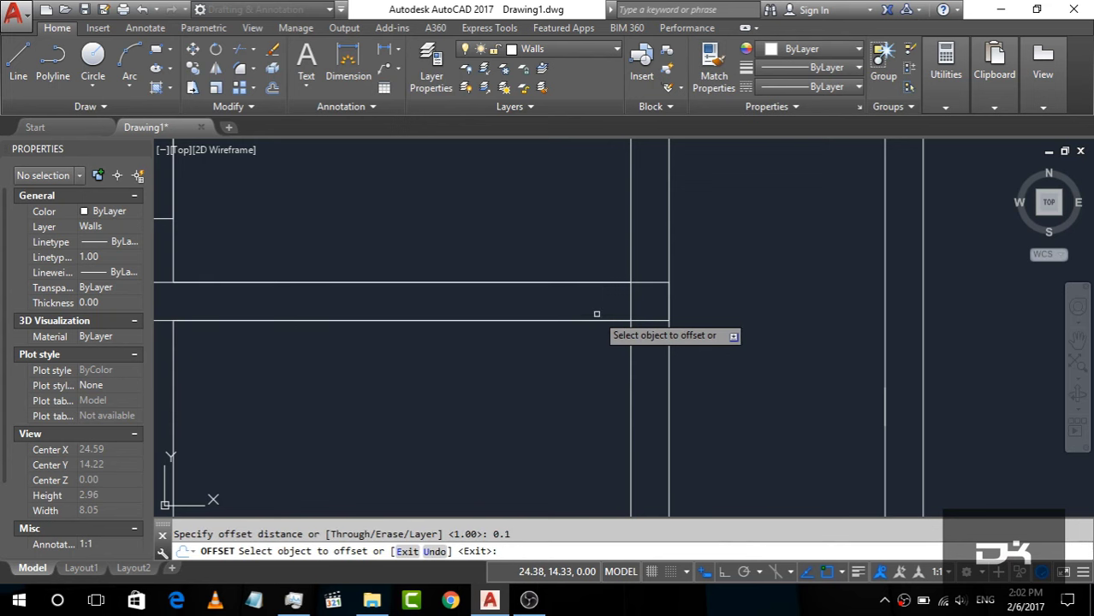
left_click(628, 305)
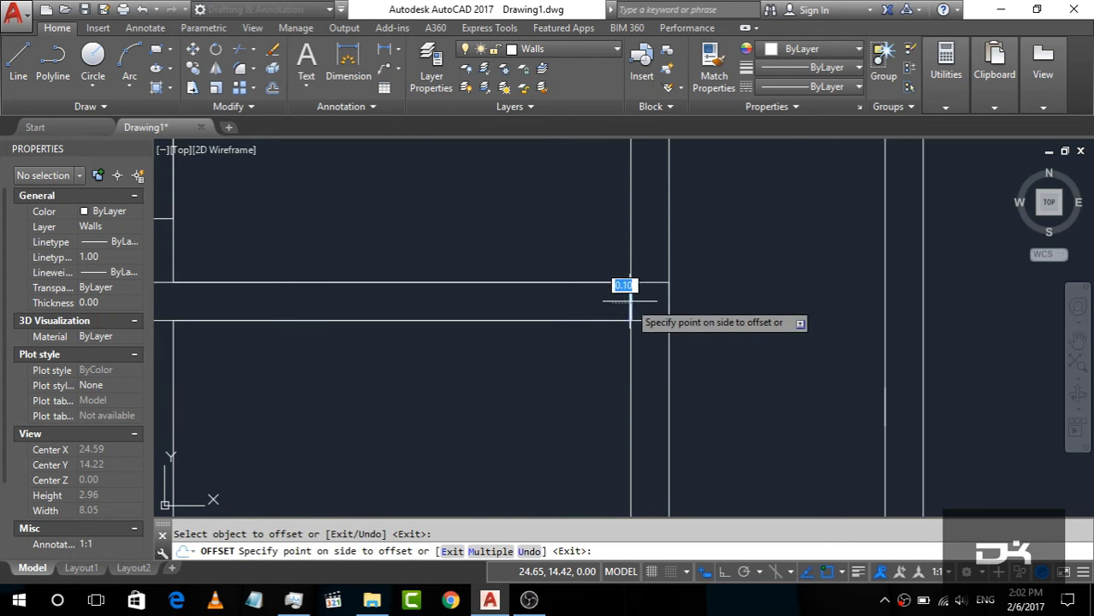
left_click(617, 299)
key("Escape")
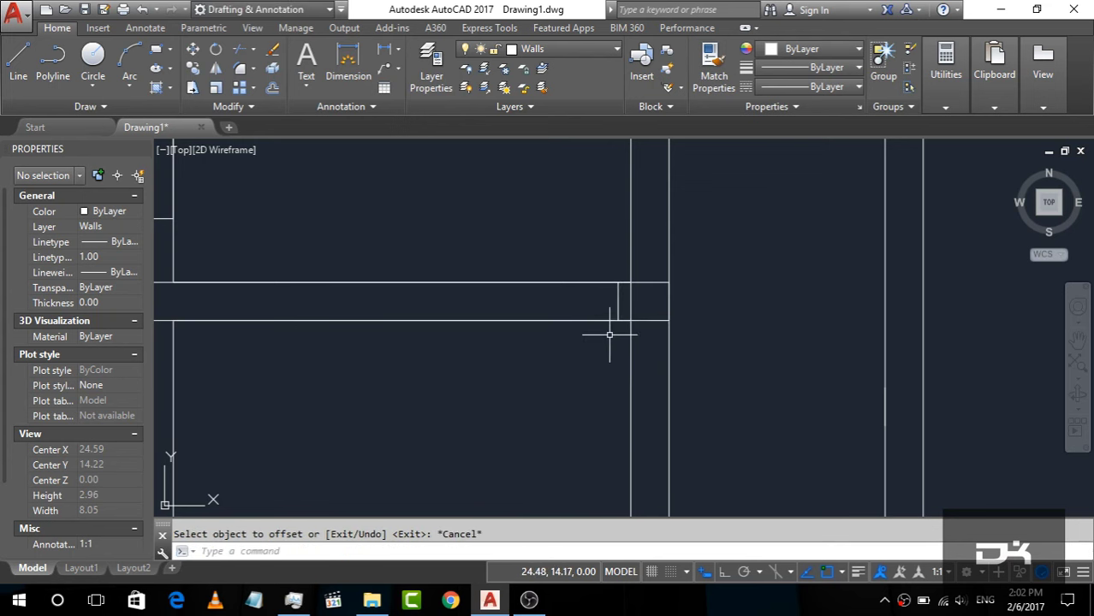
scroll(613, 327, "up", 3)
scroll(642, 309, "down", 3)
Offset the short vertical line inside the wall 1.2 to the left.
key("Return")
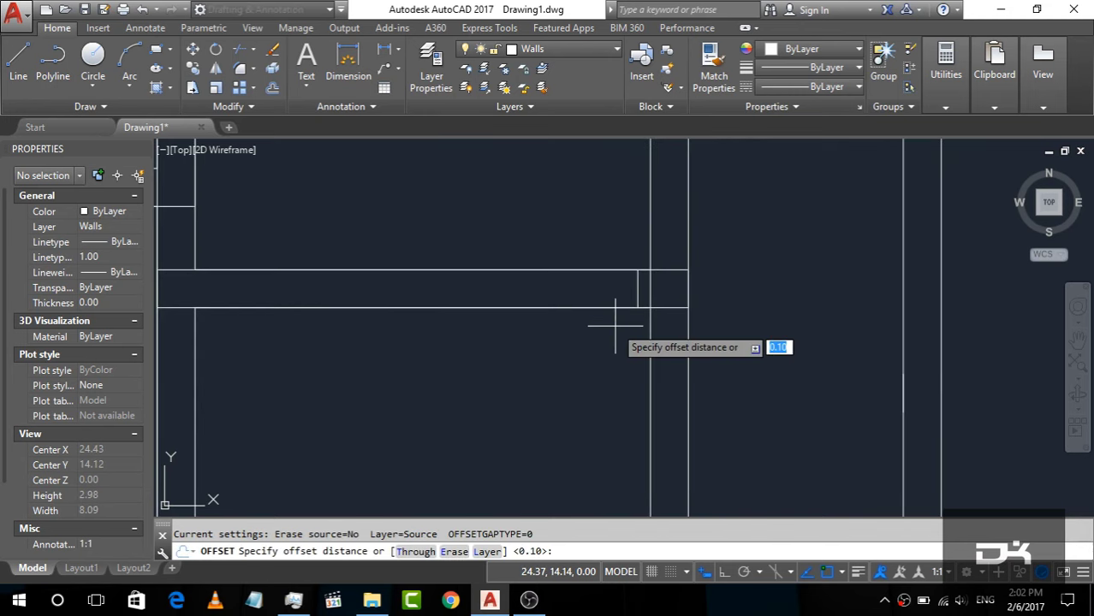
type("0")
key("BackSpace")
type("1.2")
key("Return")
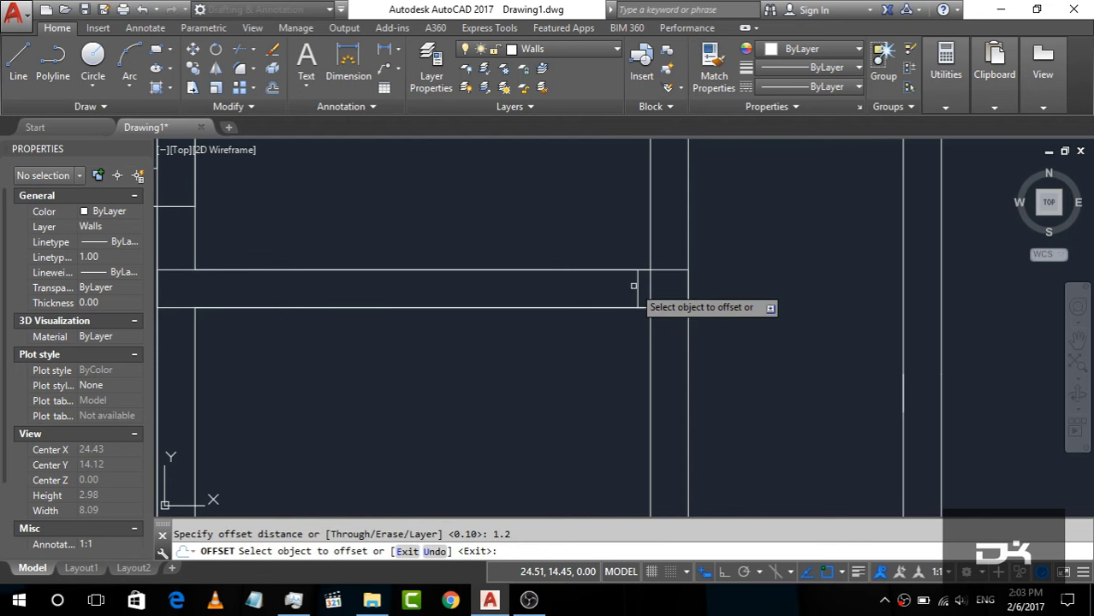
left_click(637, 284)
left_click(558, 282)
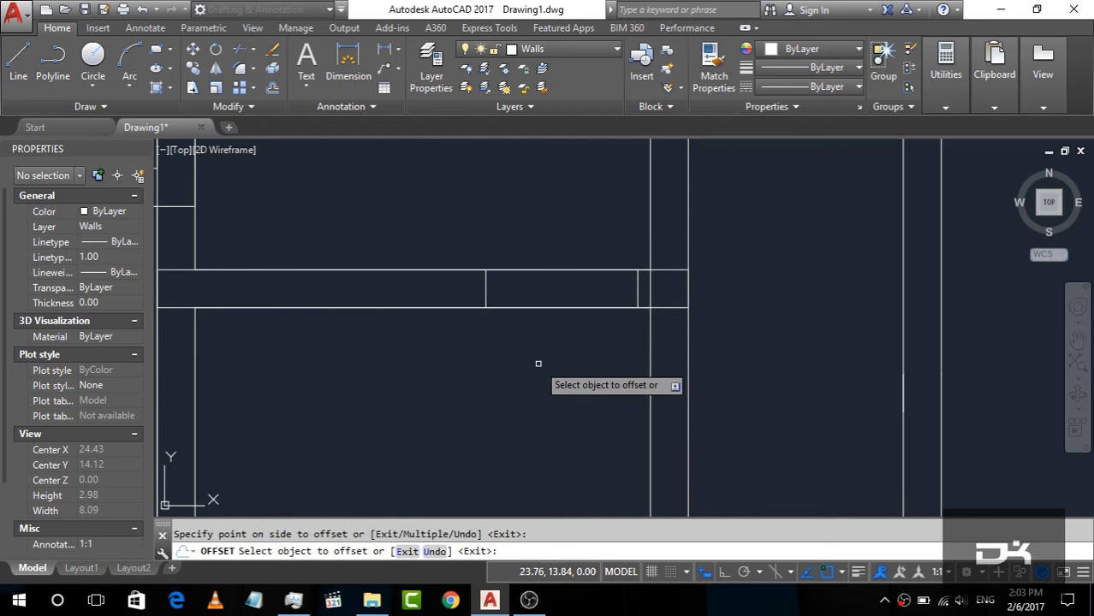
key("Escape")
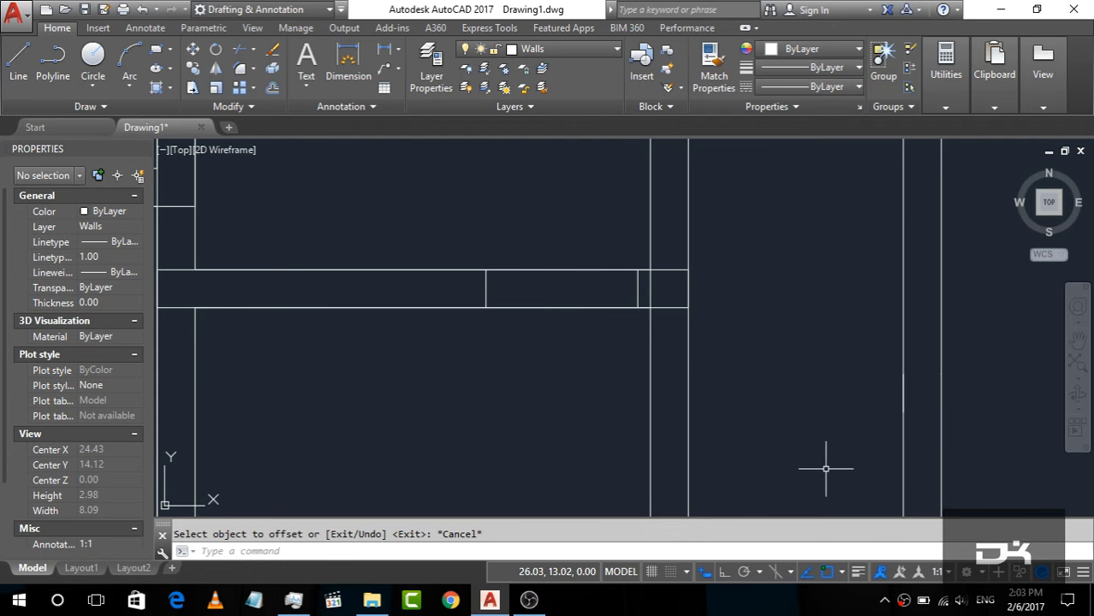
left_click(827, 471)
Trim the horizontal wall lines back at the junction with the vertical wall.
left_click(416, 218)
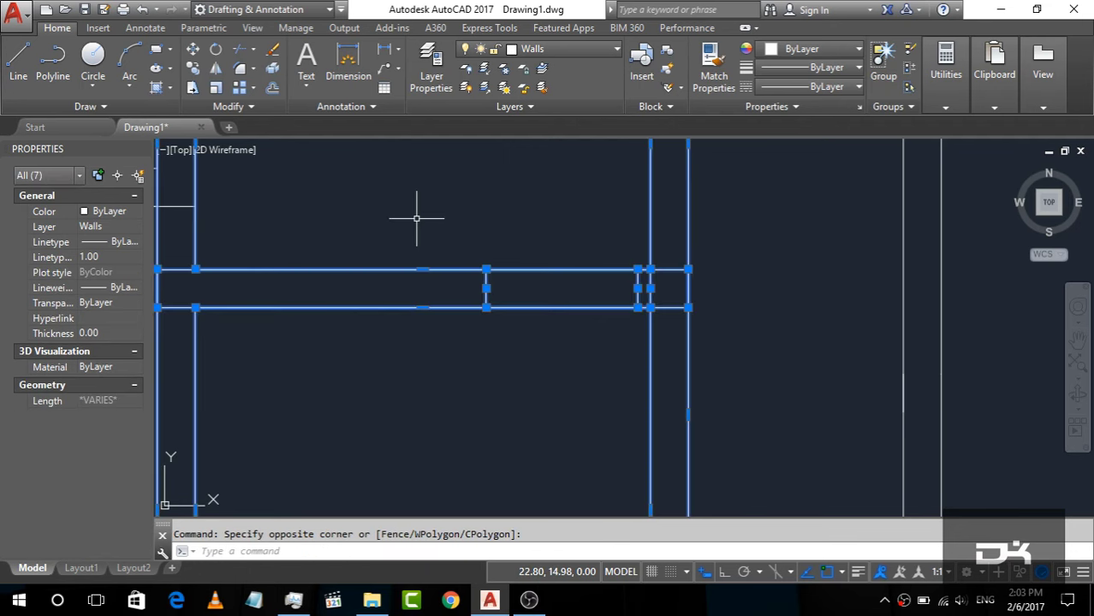
type("TR")
key("Return")
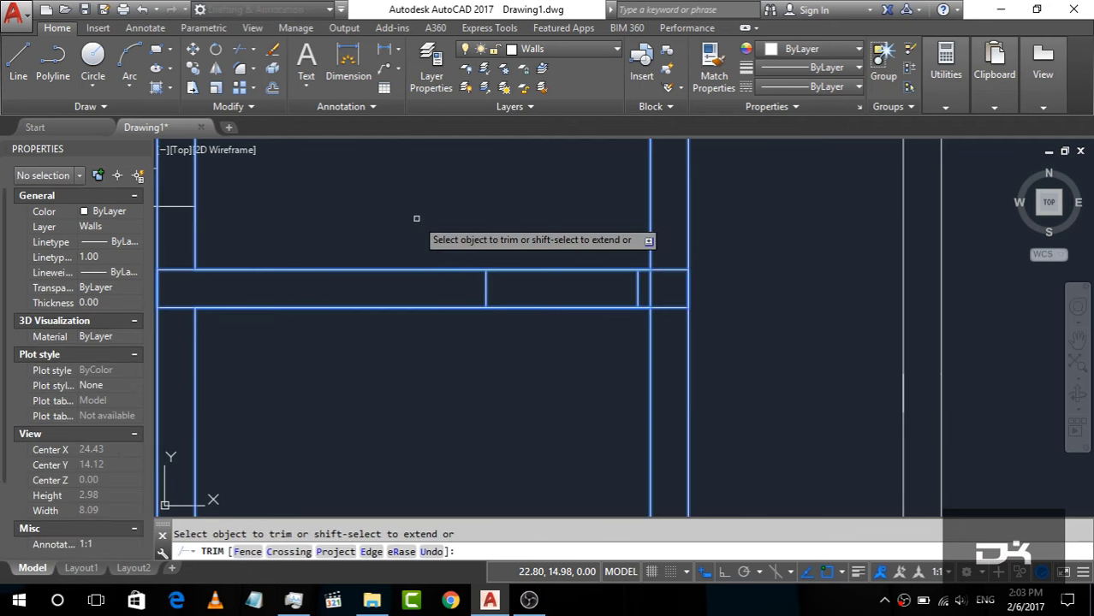
left_click_drag(672, 346, 664, 286)
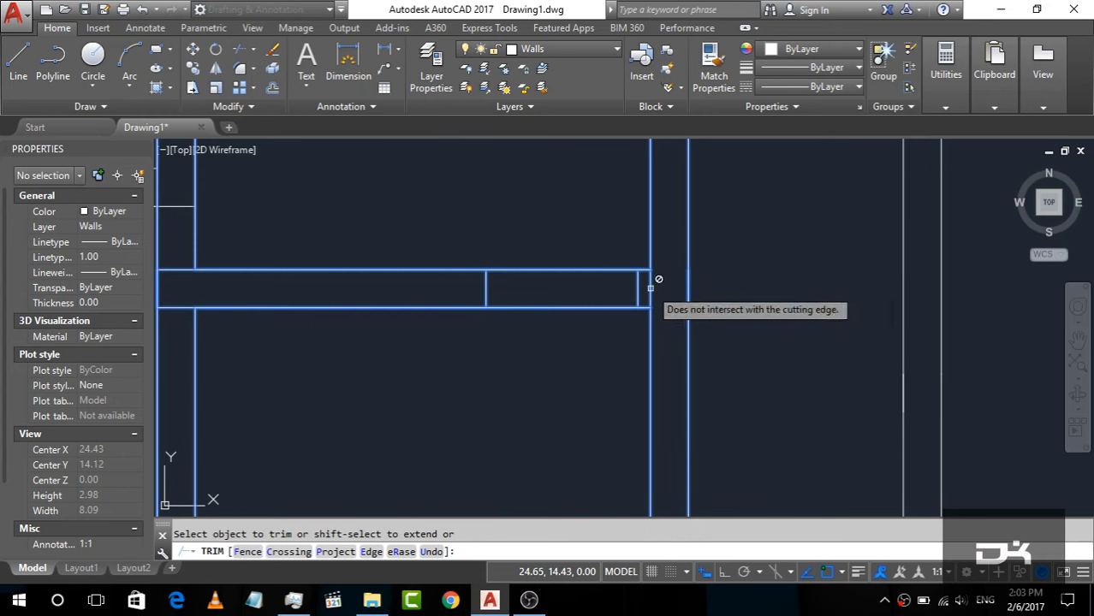
left_click(657, 289)
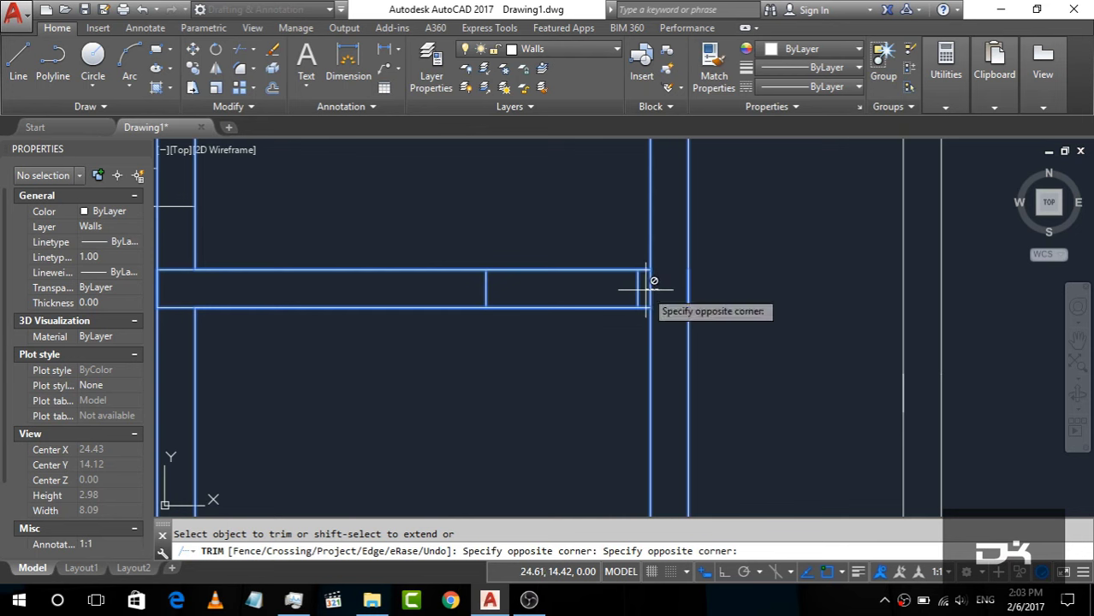
left_click(641, 287)
left_click(571, 340)
left_click(543, 244)
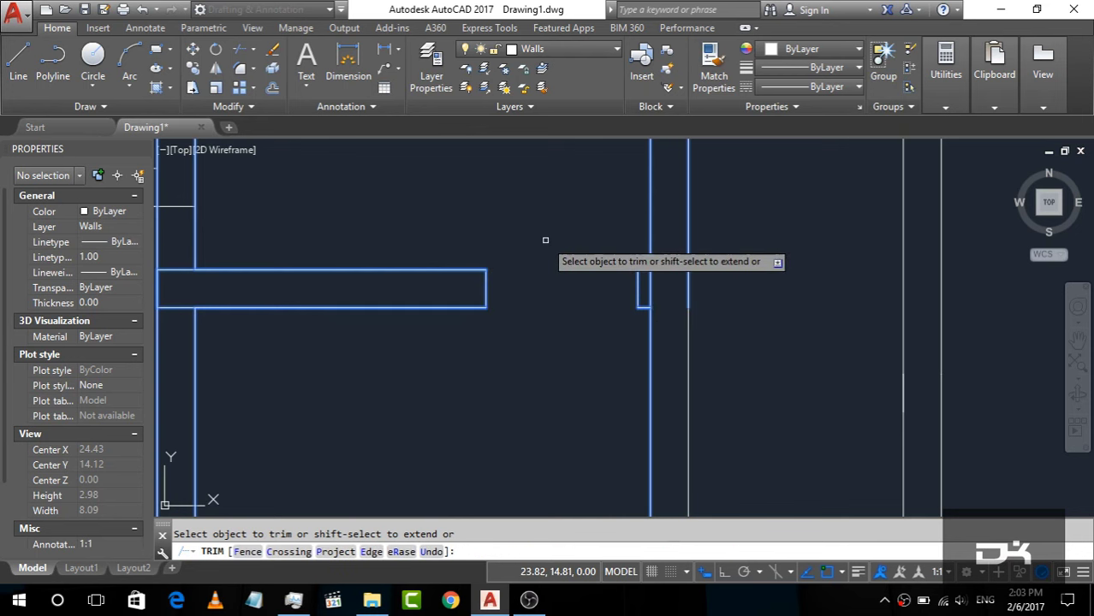
key("Escape")
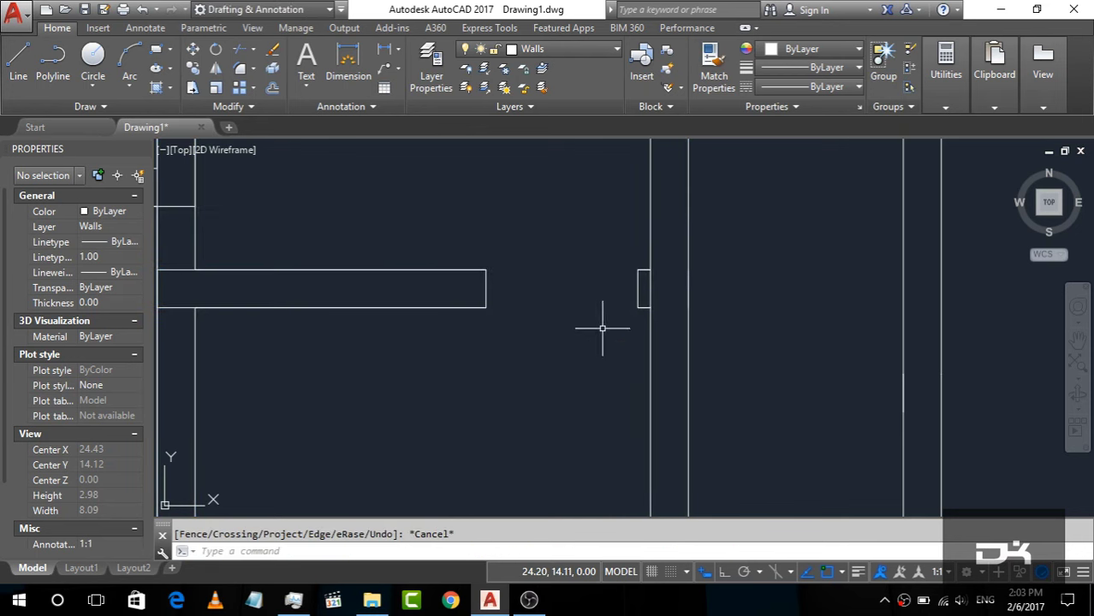
Delete the stray vertical line across the notch.
scroll(654, 281, "up", 4)
left_click(674, 378)
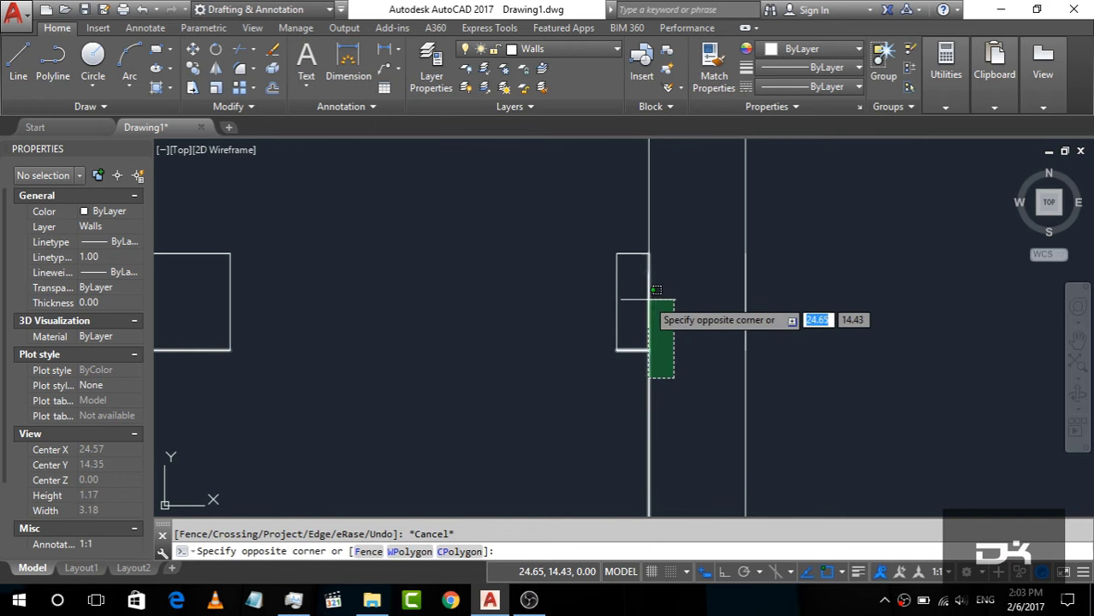
left_click(696, 313)
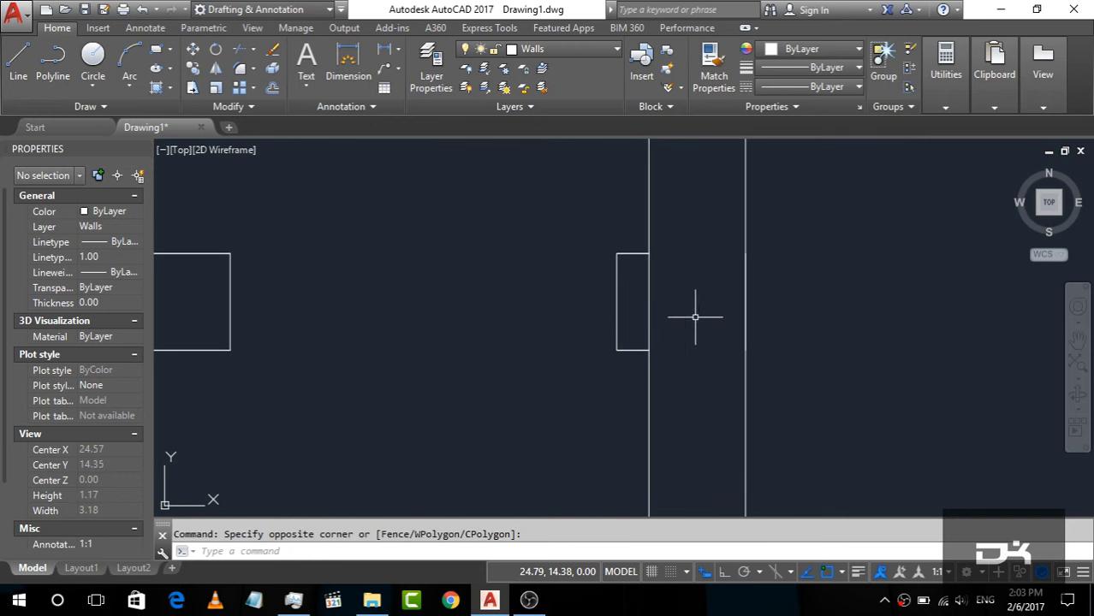
left_click(655, 290)
key("Delete")
scroll(667, 286, "down", 1)
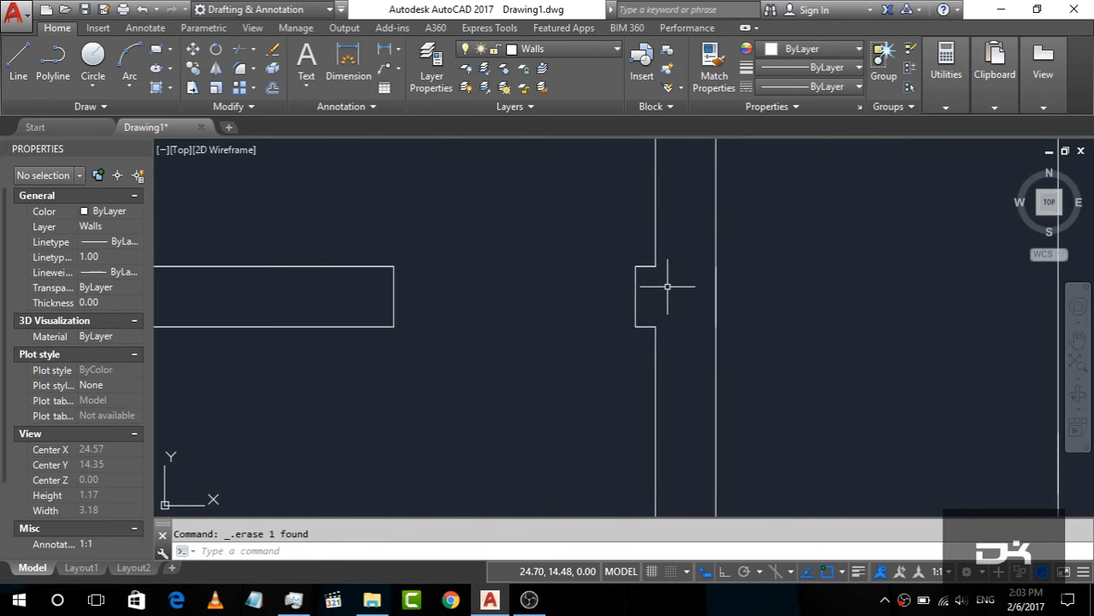
scroll(663, 285, "down", 2)
scroll(659, 300, "down", 1)
scroll(671, 305, "down", 2)
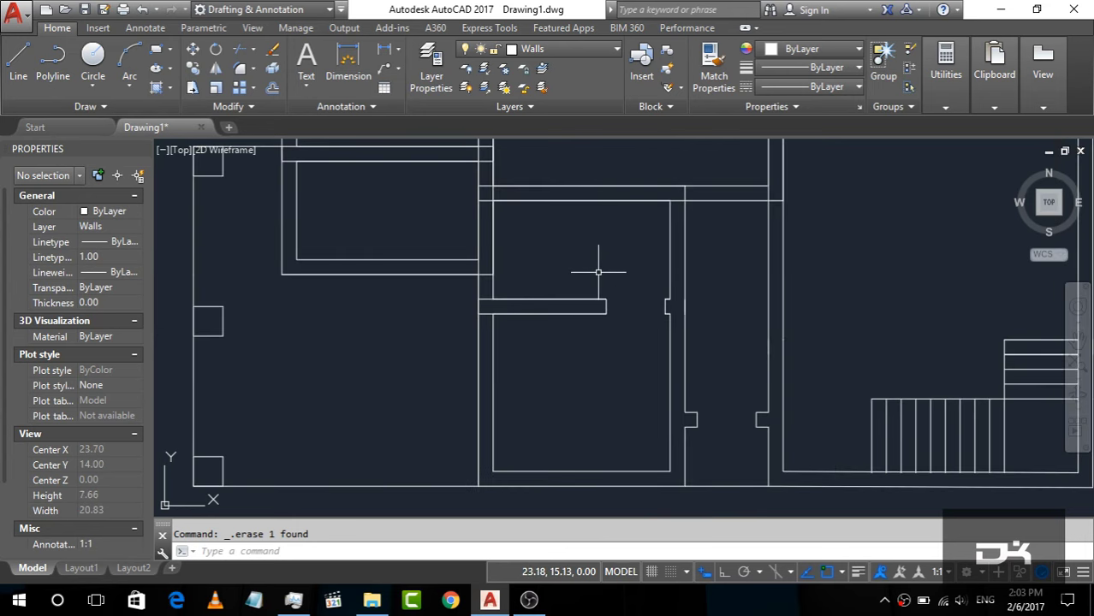
Offset the wall stub's right end line 0.1 toward the inside.
scroll(602, 299, "up", 6)
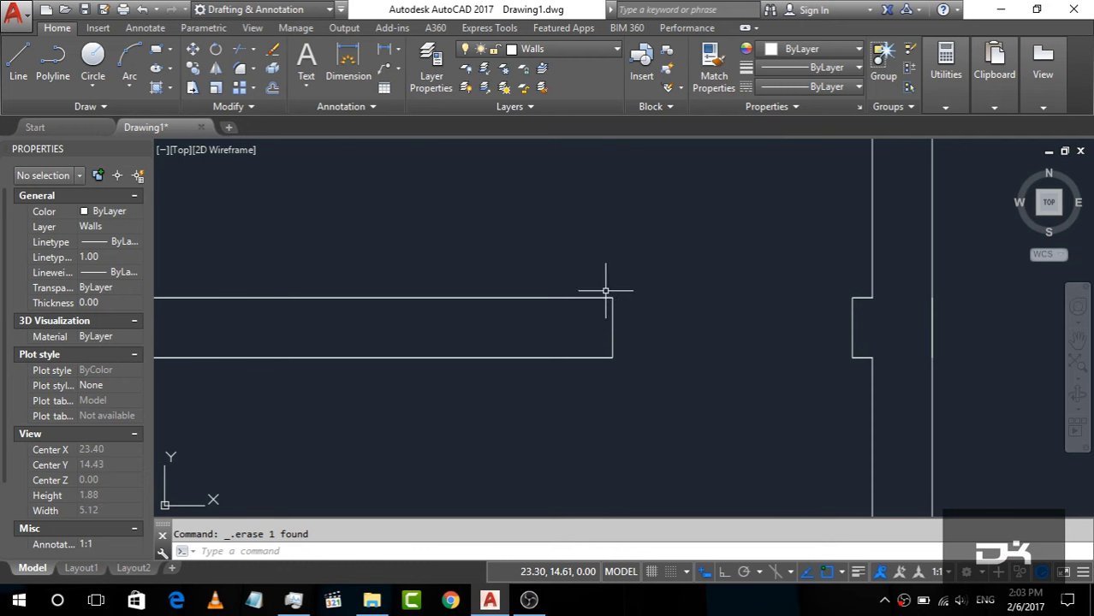
type("o")
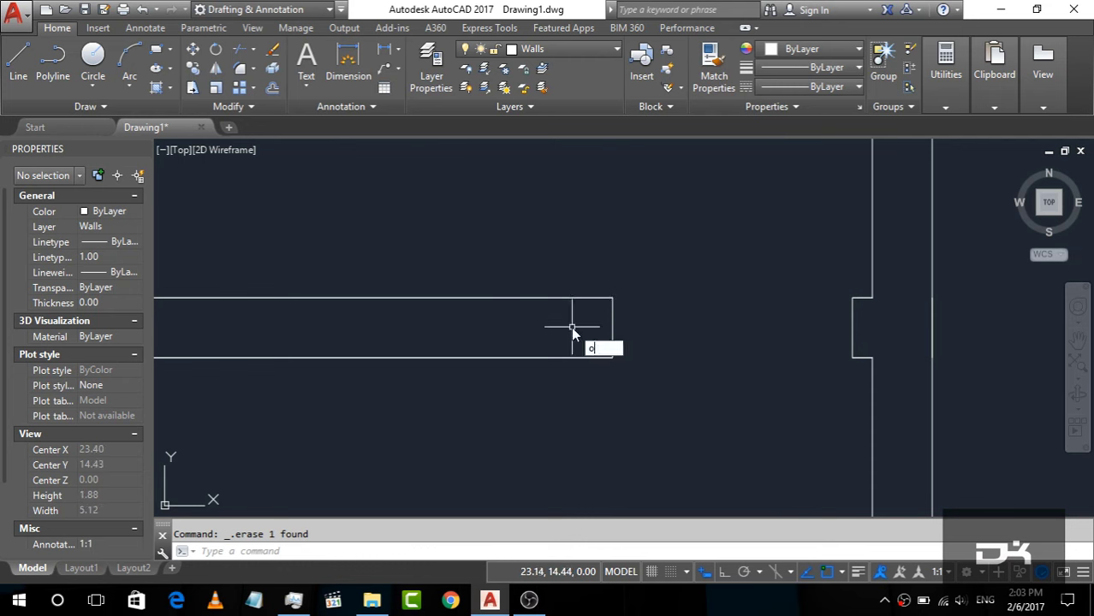
type("f")
key("Return")
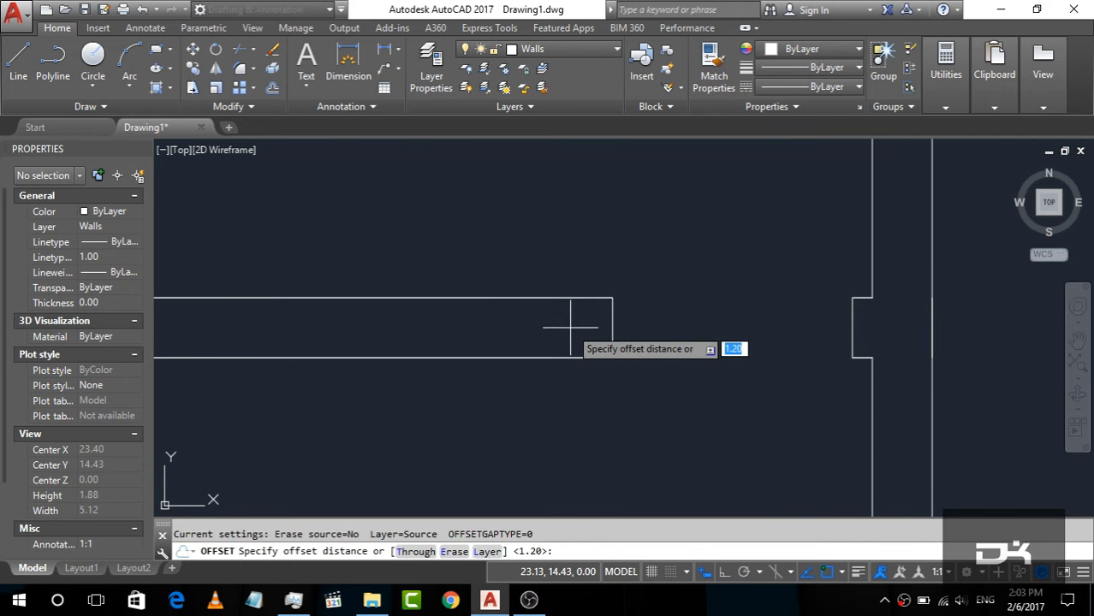
type("0.")
type("1")
key("Return")
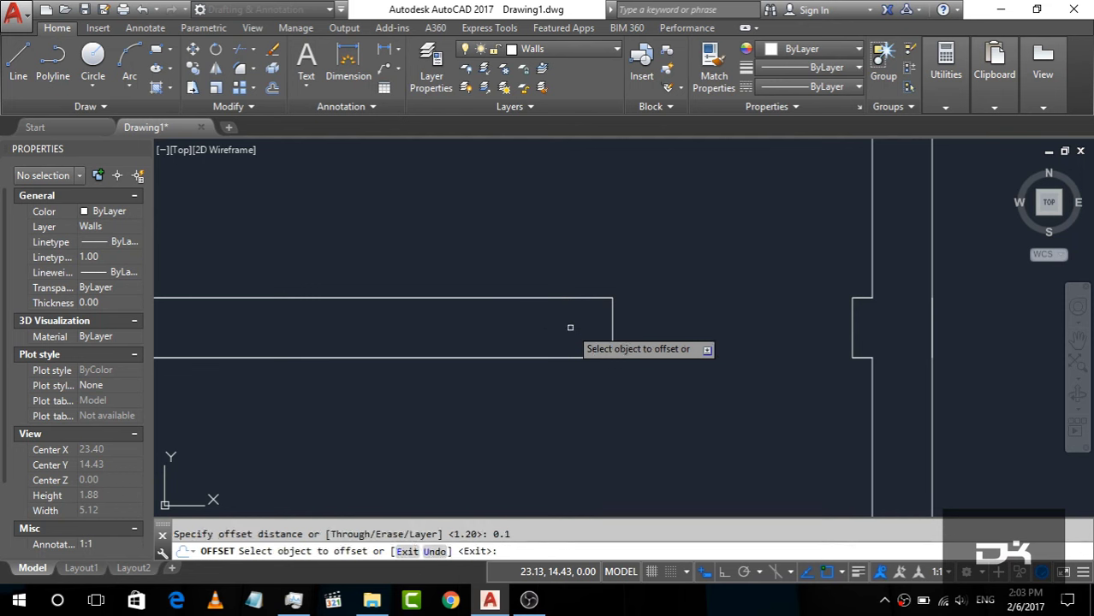
left_click(609, 319)
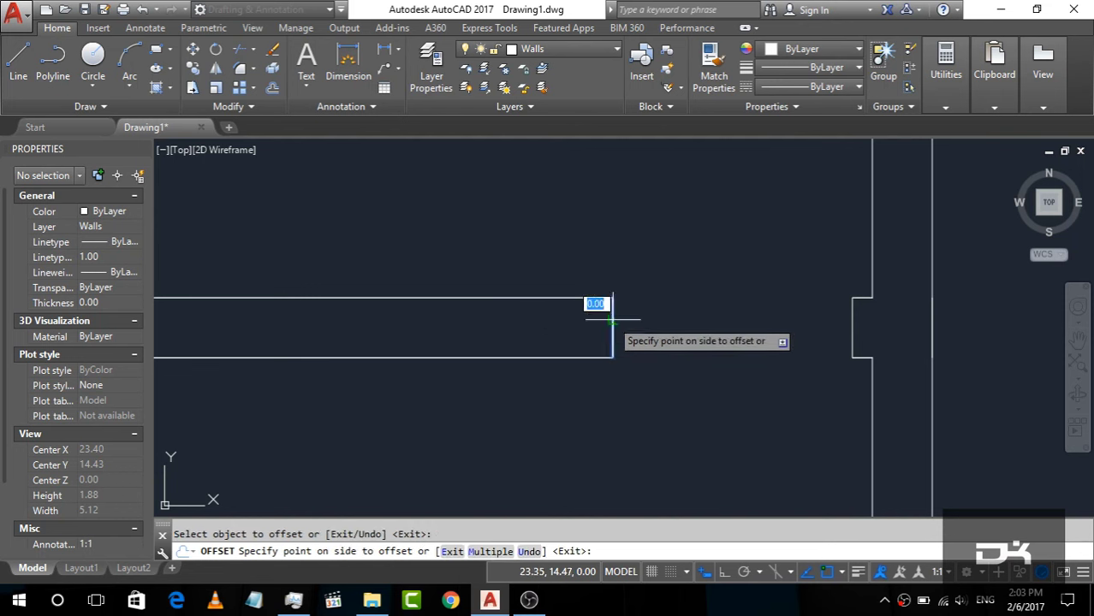
left_click(556, 322)
key("Escape")
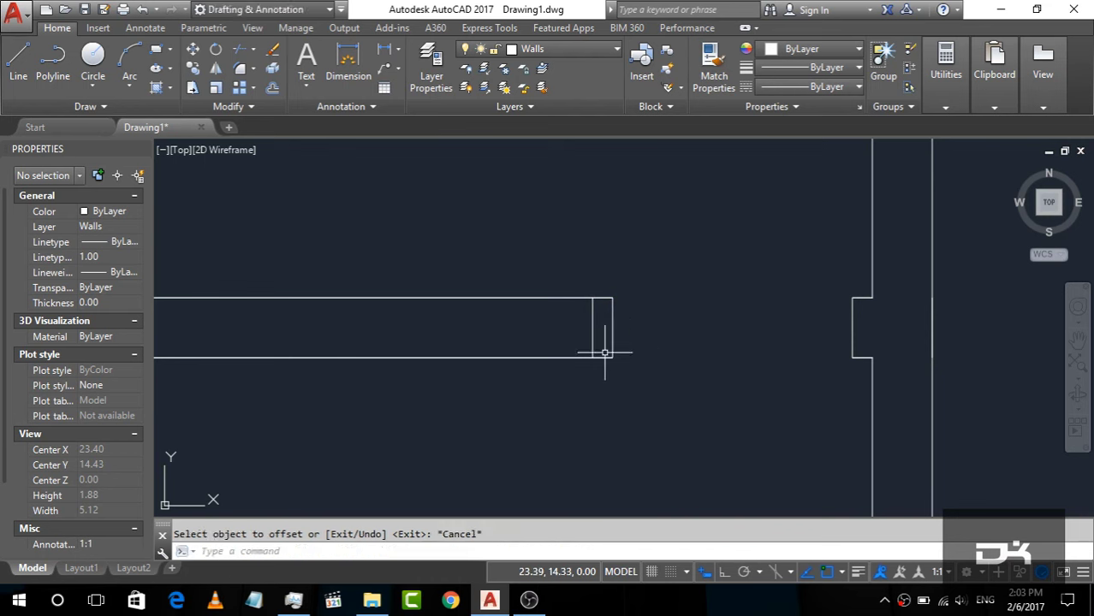
Draw a line from the wall stub's corner perpendicular to the upper wall.
left_click(21, 62)
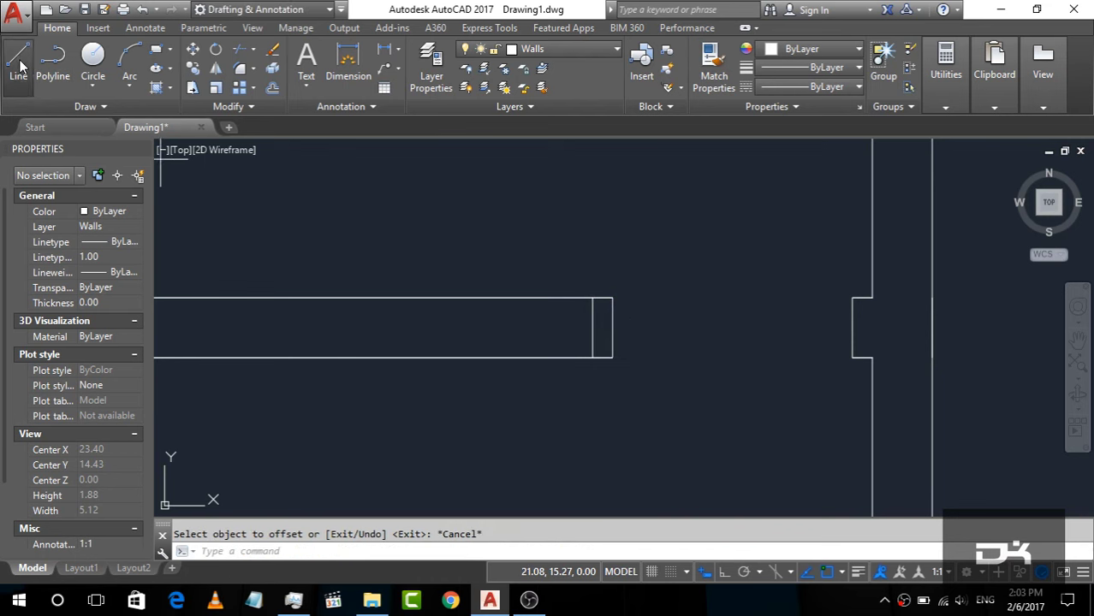
left_click(596, 306)
scroll(614, 310, "down", 5)
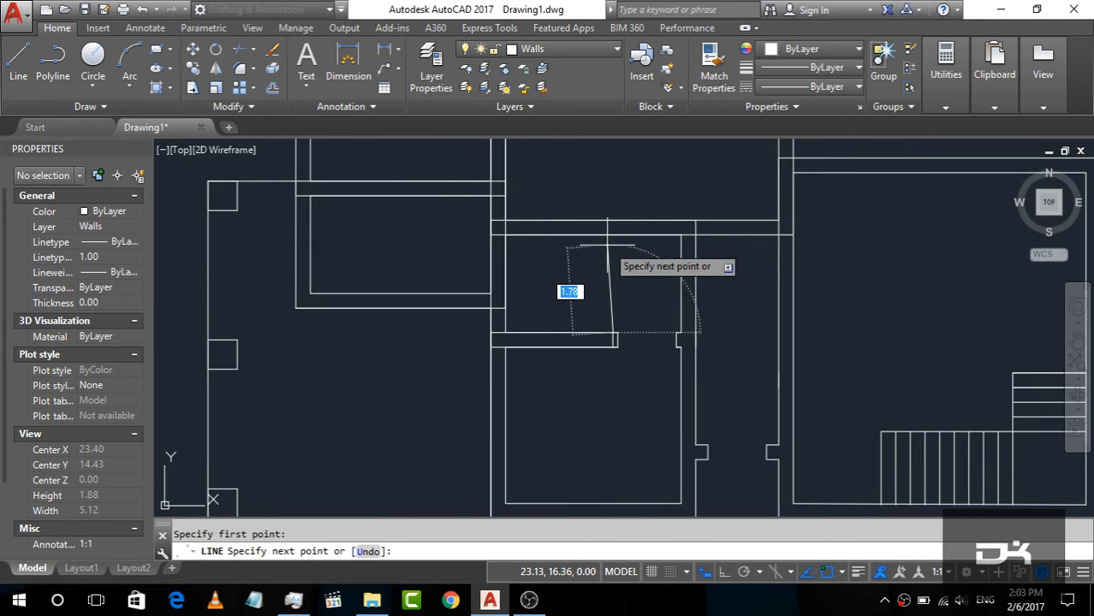
scroll(614, 310, "up", 3)
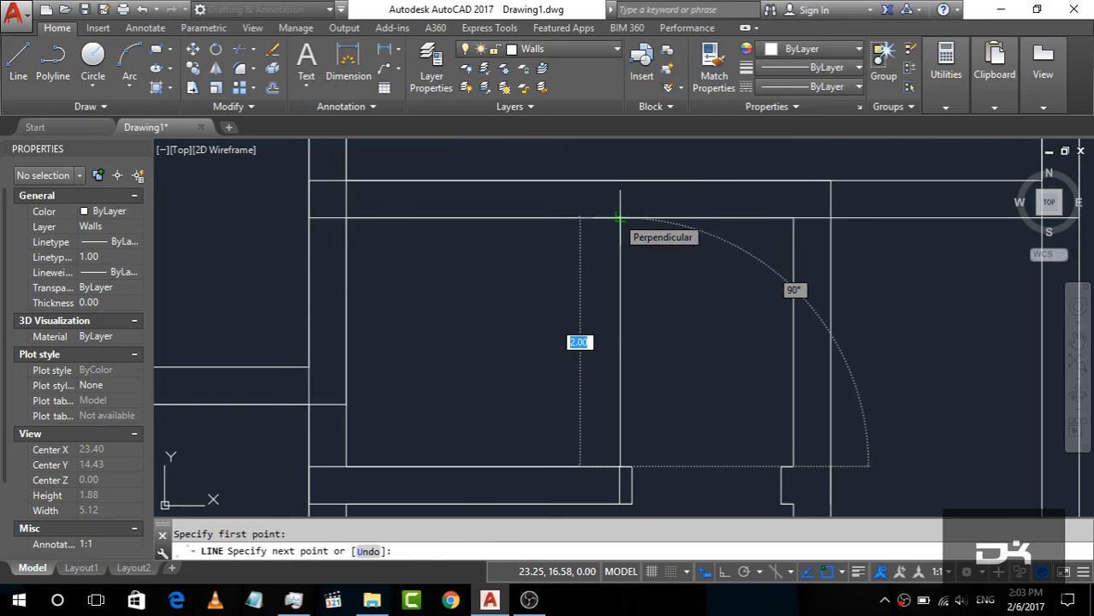
left_click(619, 218)
key("Escape")
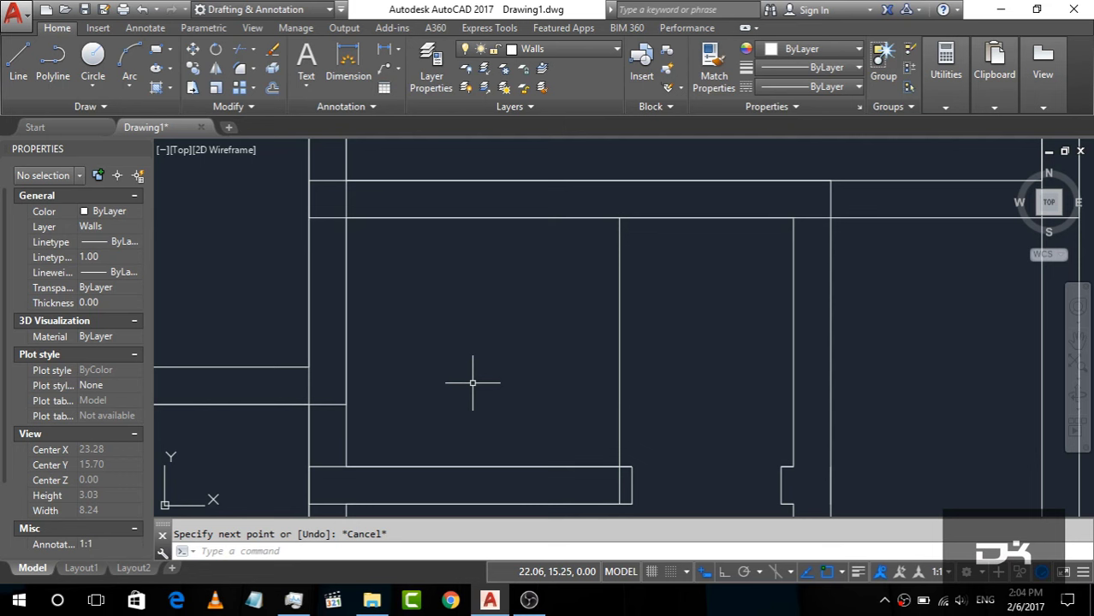
Offset the new partition line 0.2 to the left.
type("o")
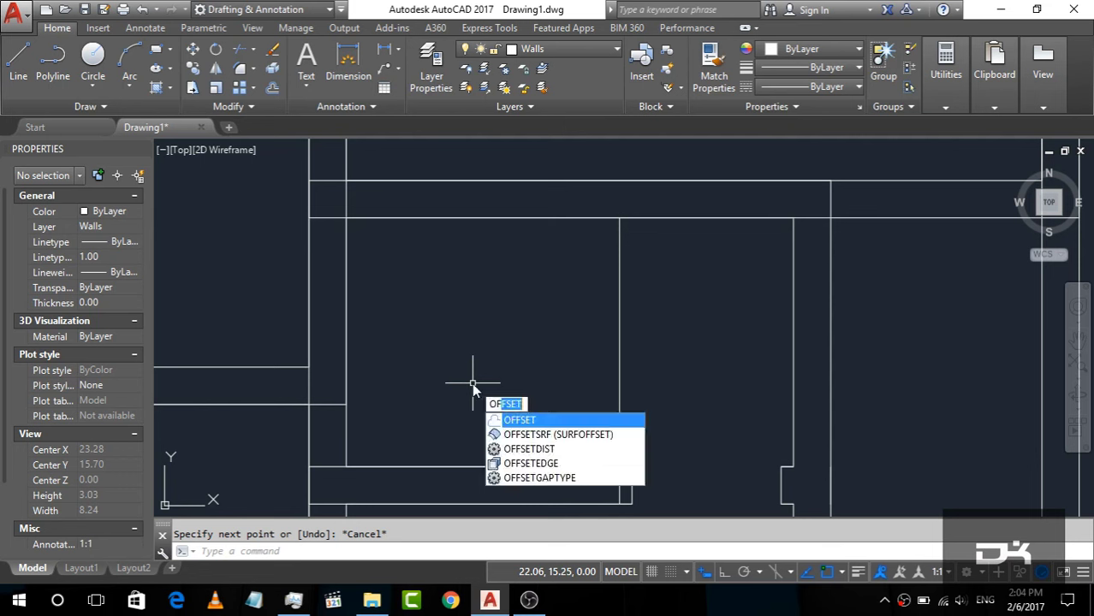
key("Return")
type("0.2")
key("Return")
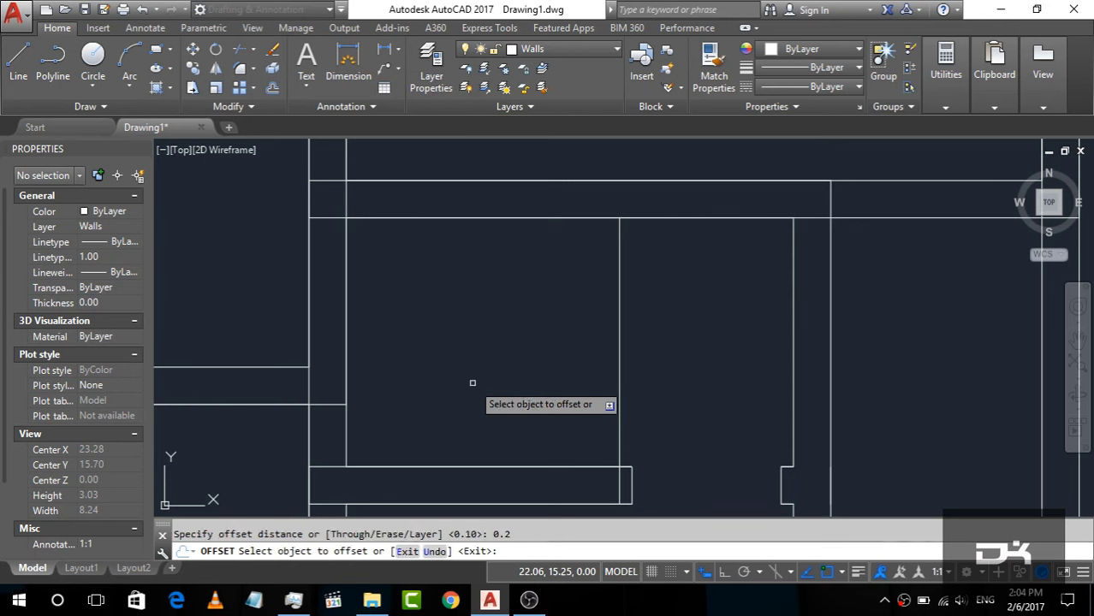
left_click(617, 402)
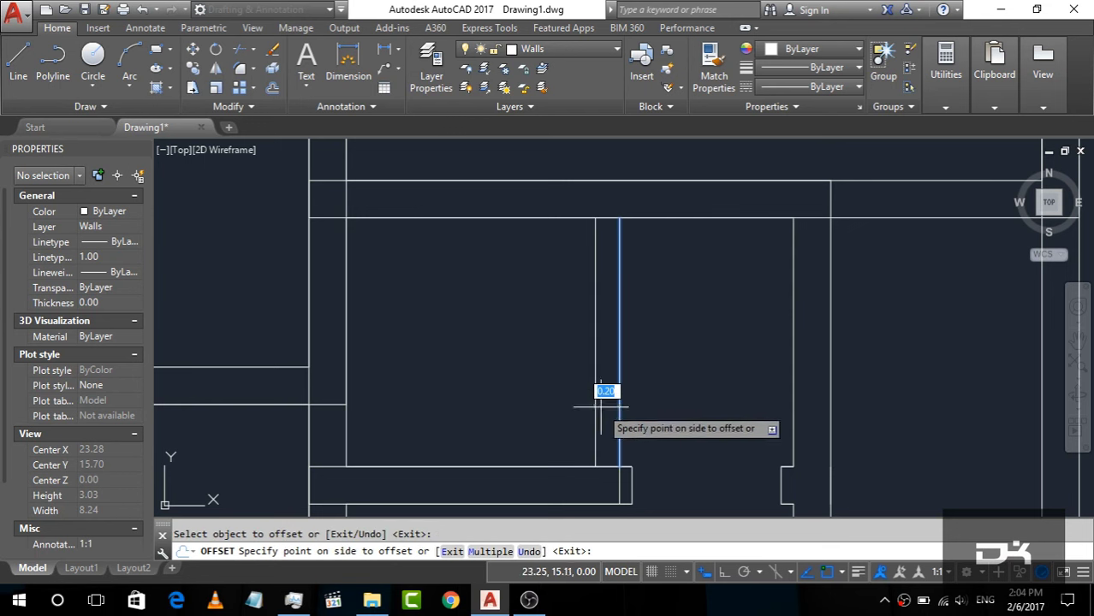
left_click(576, 420)
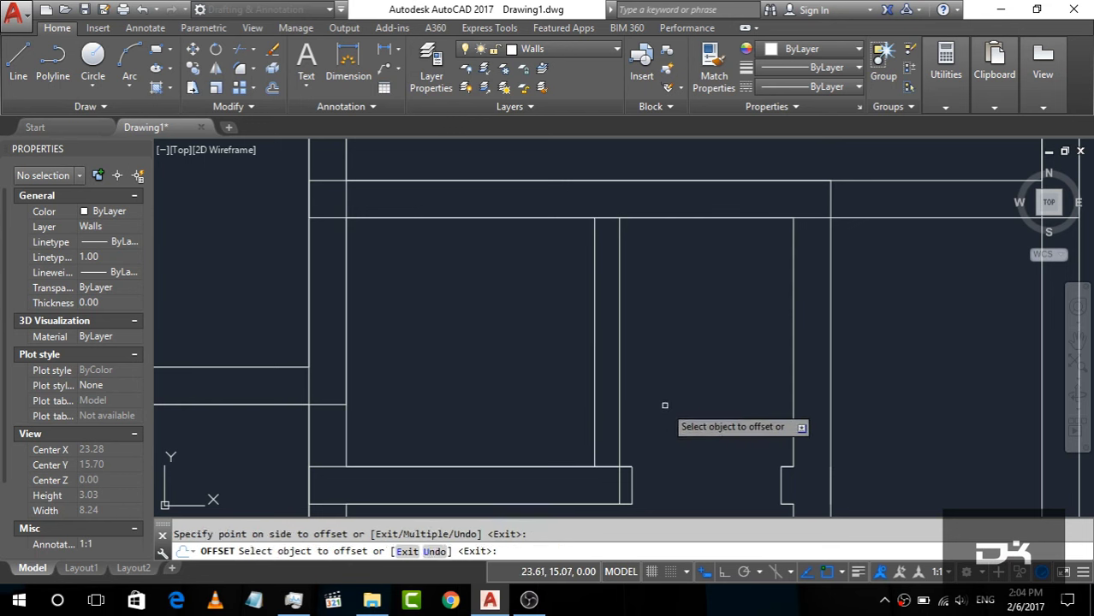
key("Escape")
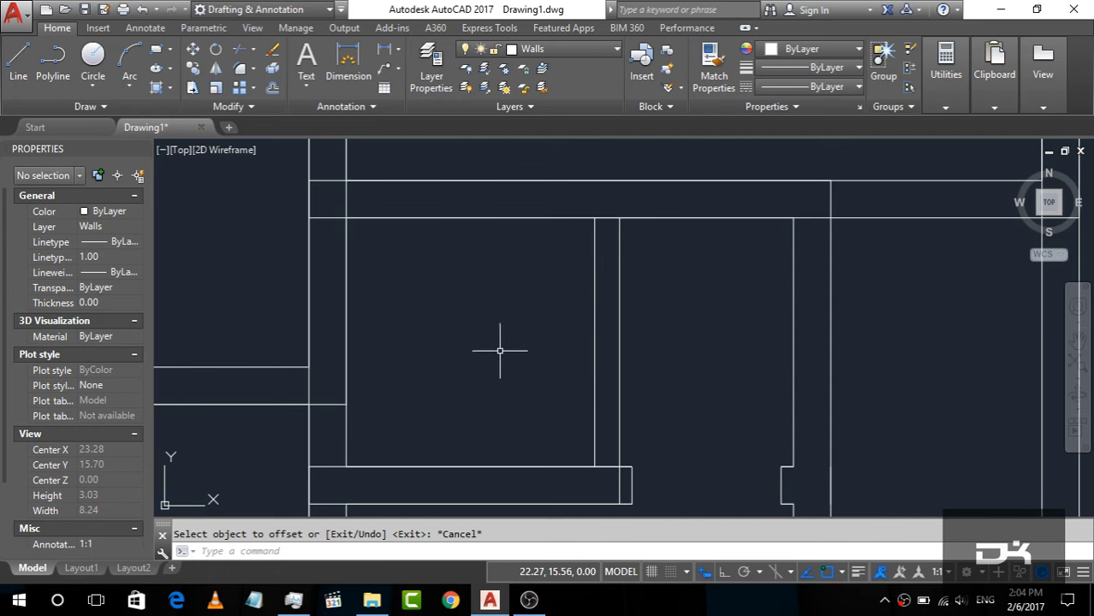
Delete the leftover short line at the stub.
scroll(604, 493, "up", 2)
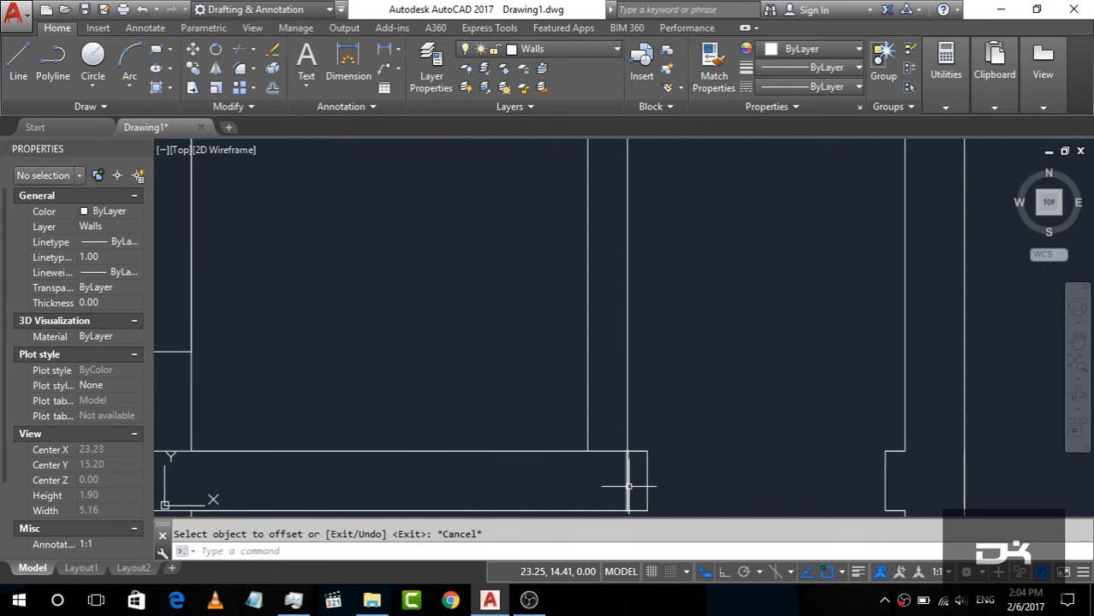
left_click(628, 487)
key("Delete")
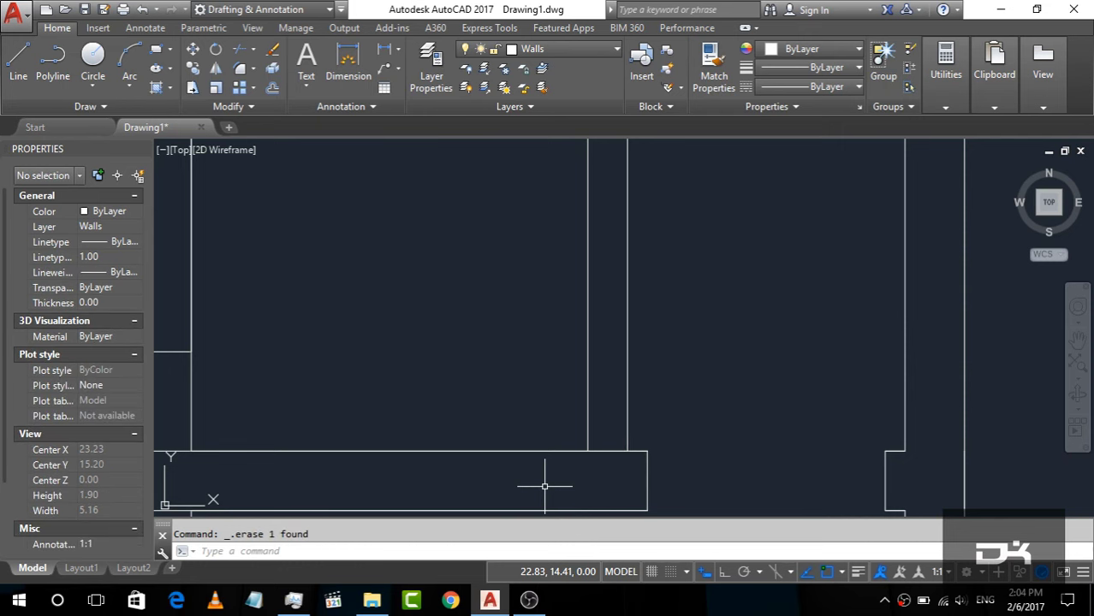
scroll(544, 487, "down", 2)
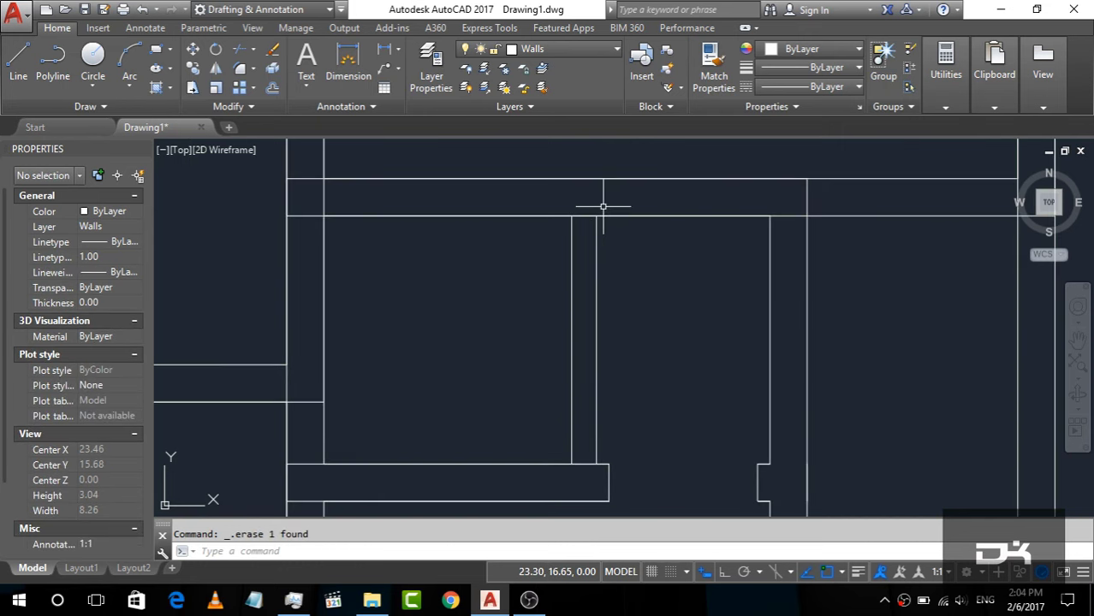
scroll(604, 206, "up", 1)
scroll(599, 209, "down", 1)
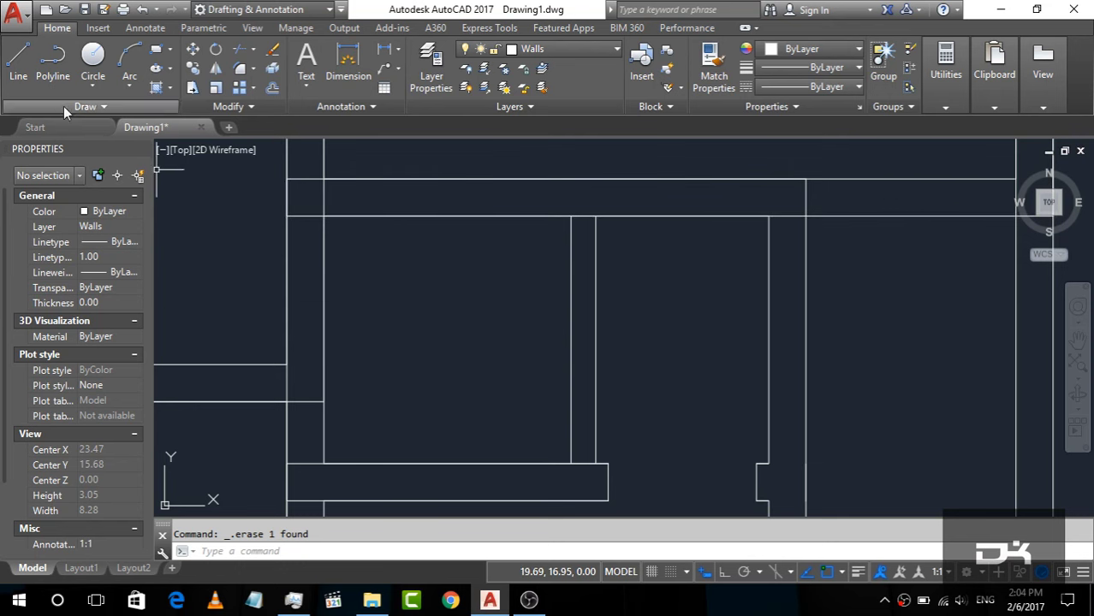
Abandon a stray line and offset the top wall line 0.1 downward.
left_click(18, 62)
scroll(565, 205, "up", 3)
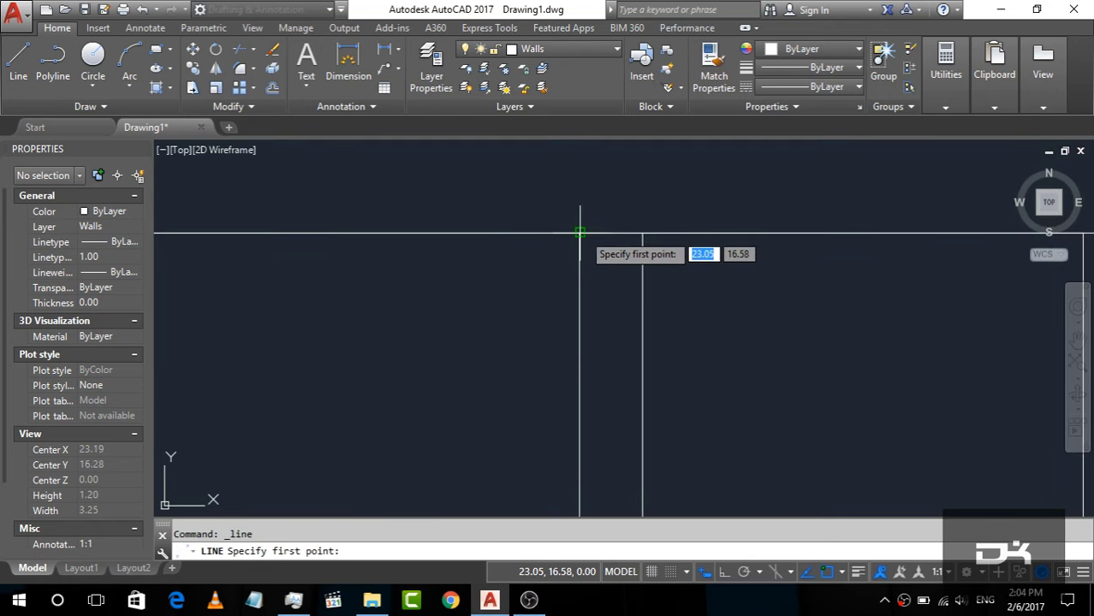
left_click(580, 232)
left_click(641, 232)
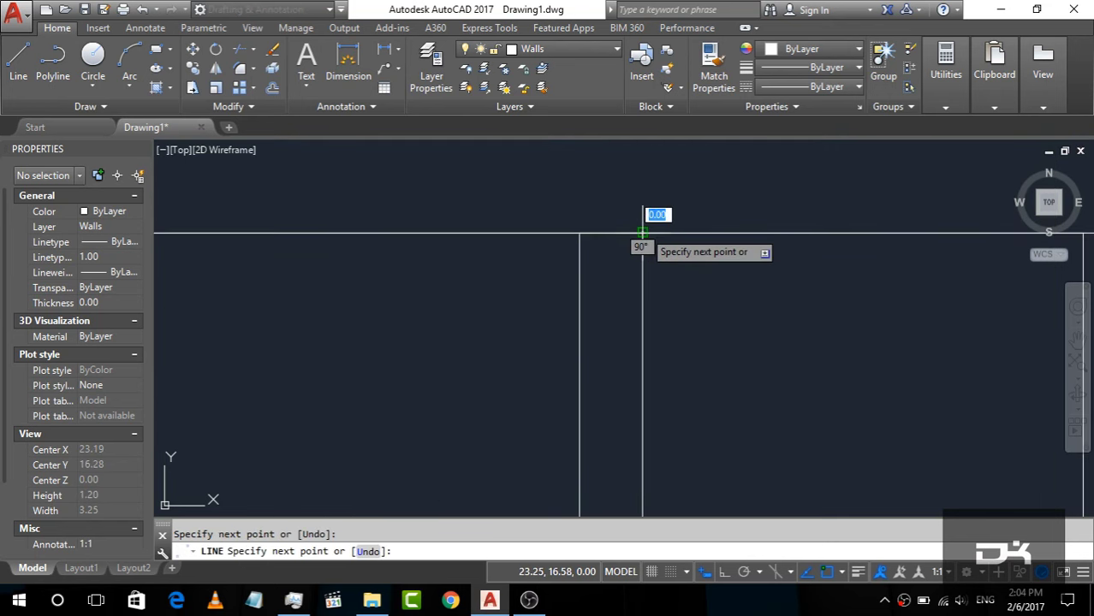
key("Escape")
type("of")
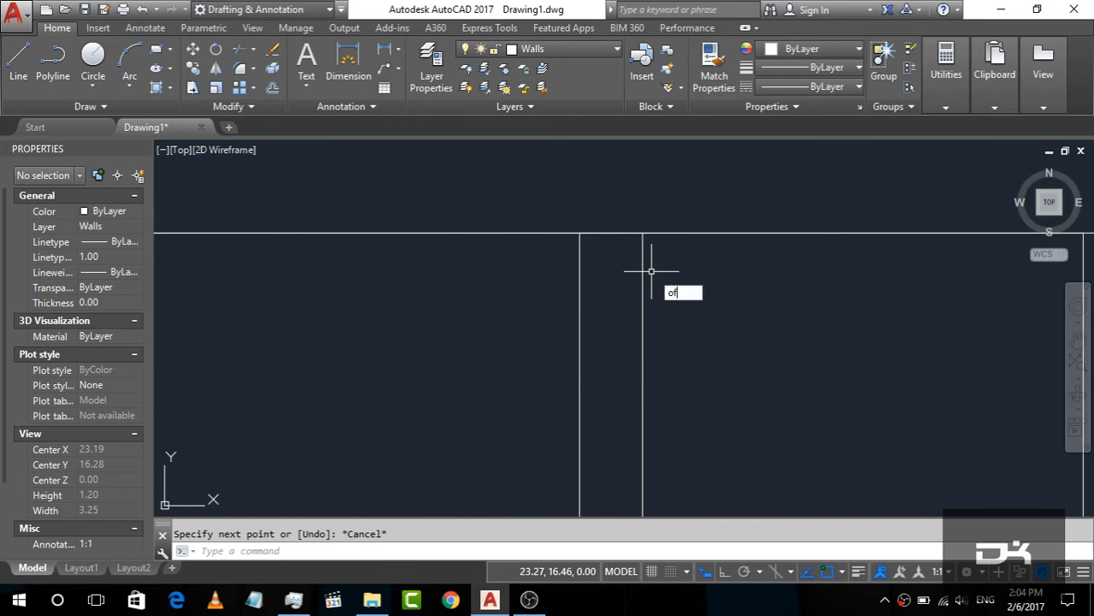
key("Return")
type("0.1")
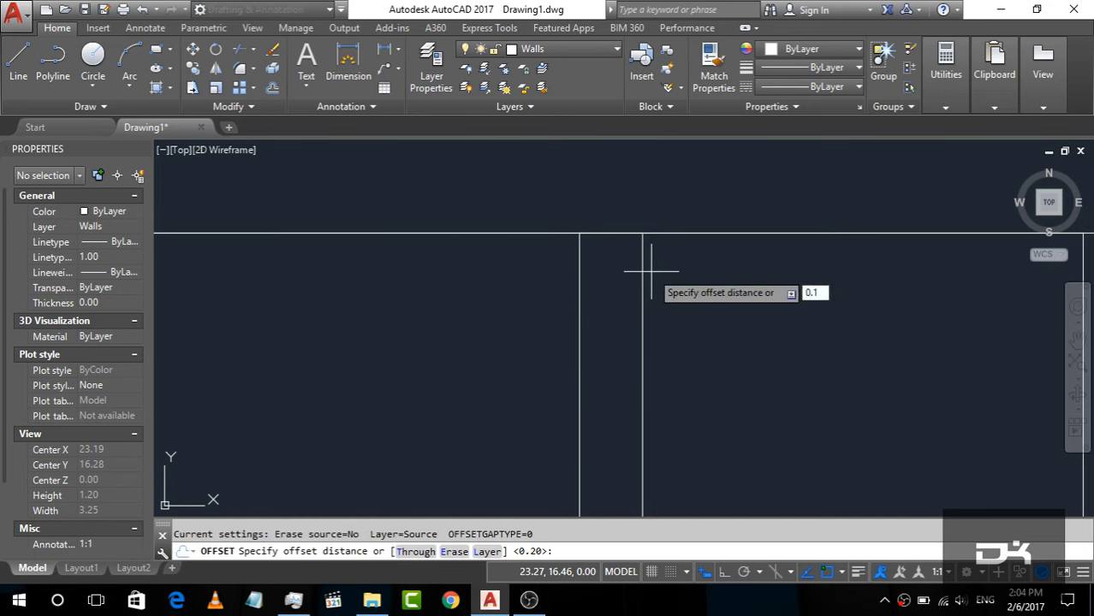
key("Return")
left_click(613, 233)
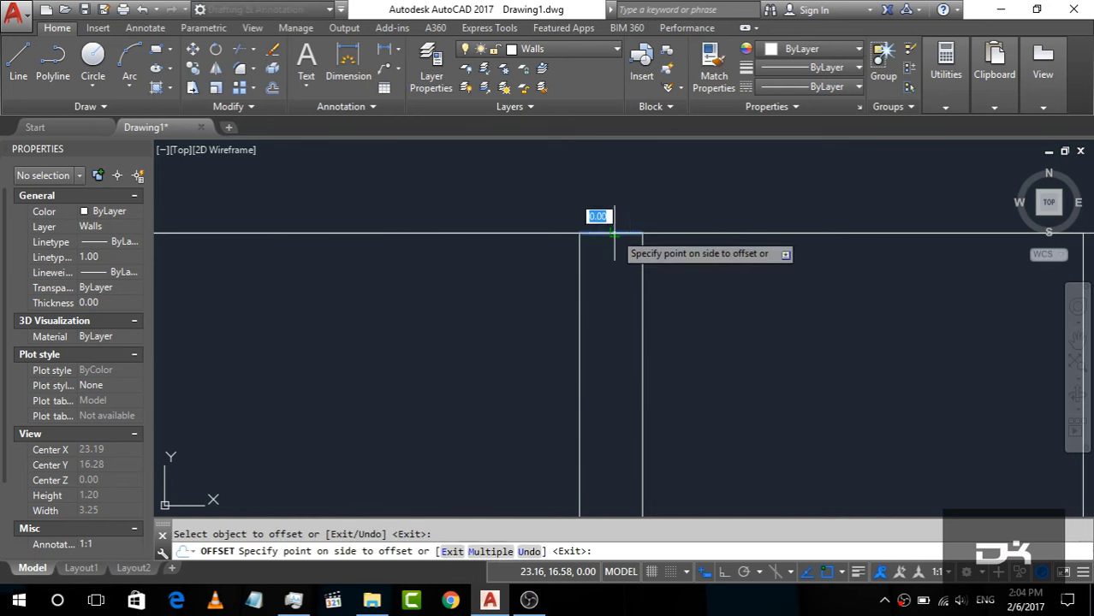
left_click(611, 241)
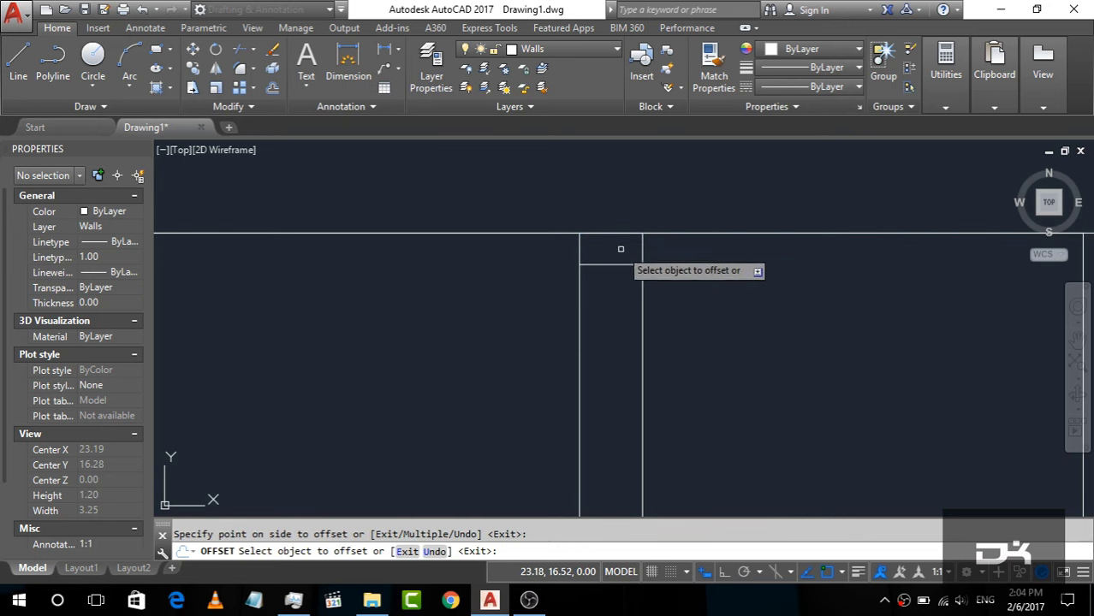
key("Escape")
scroll(641, 252, "down", 2)
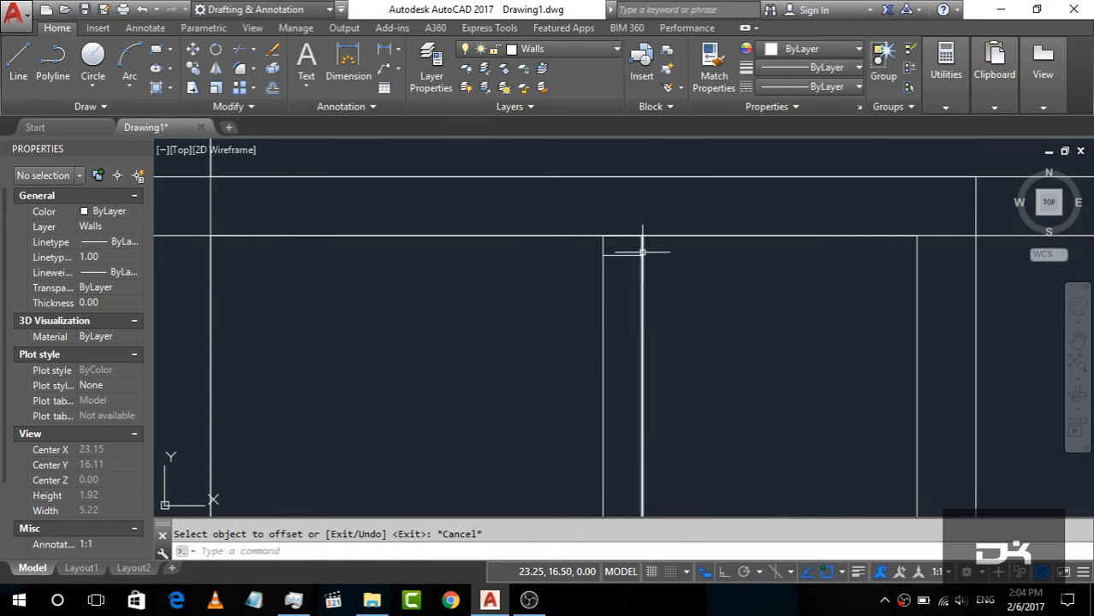
scroll(642, 252, "down", 2)
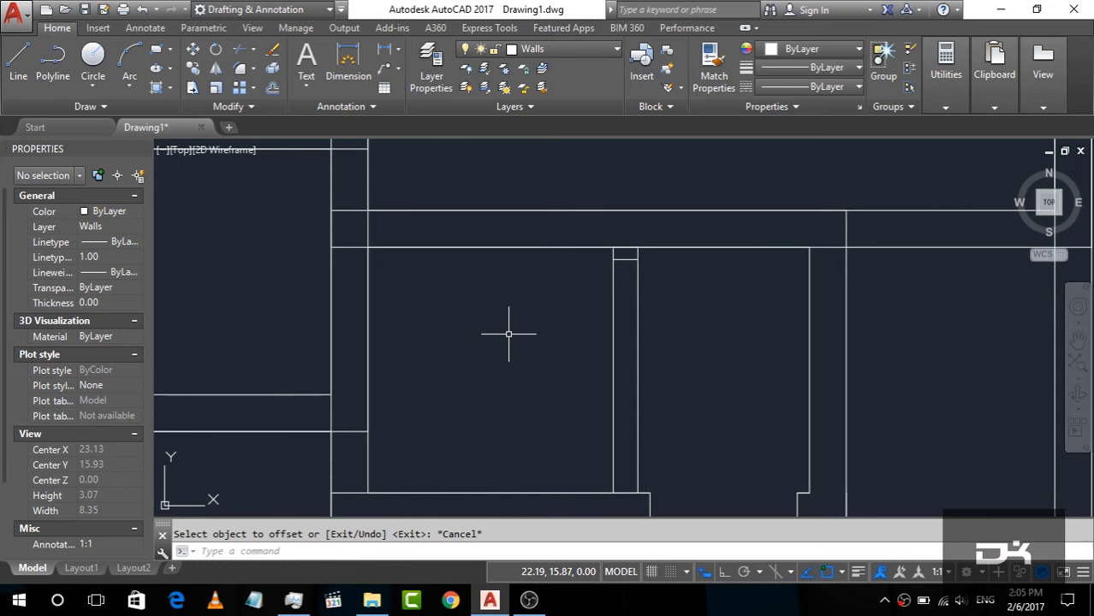
Offset a wall line near the partition top by 0.9.
type("o")
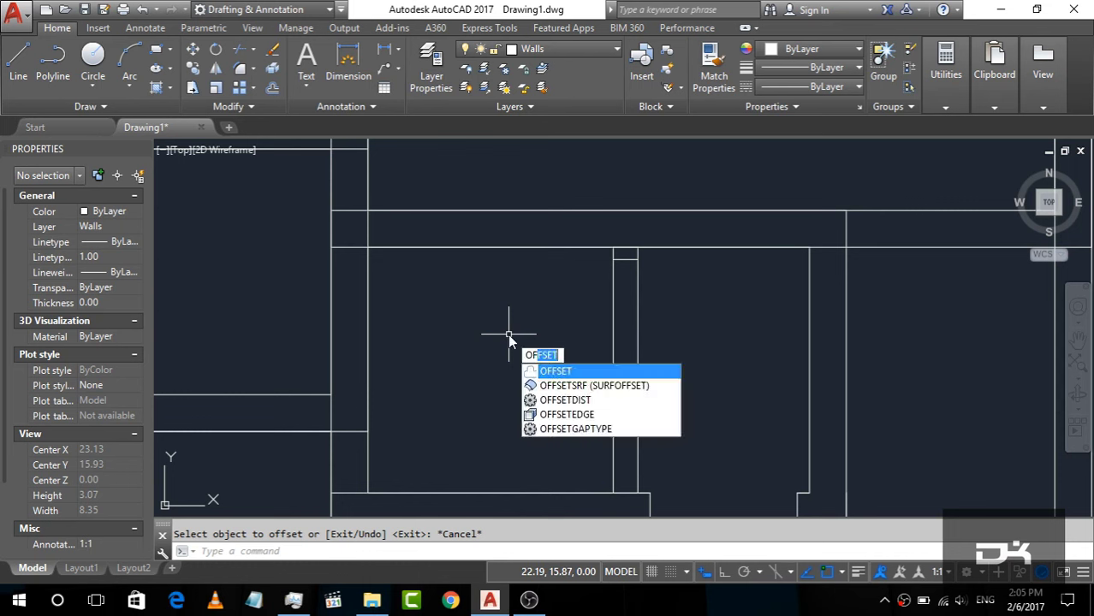
key("Return")
type("0.9")
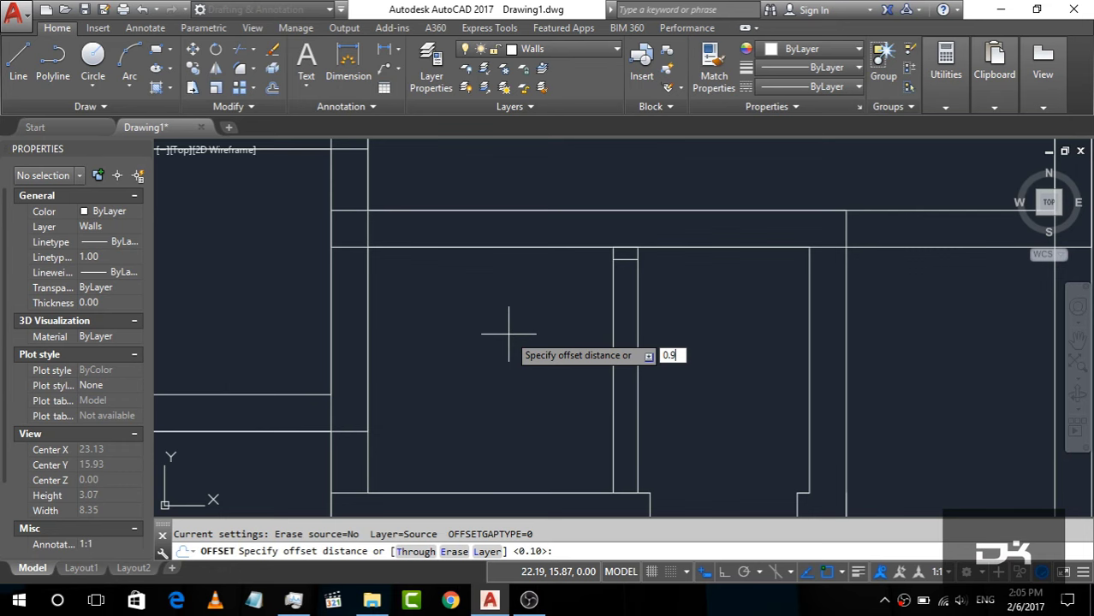
key("Return")
left_click(622, 257)
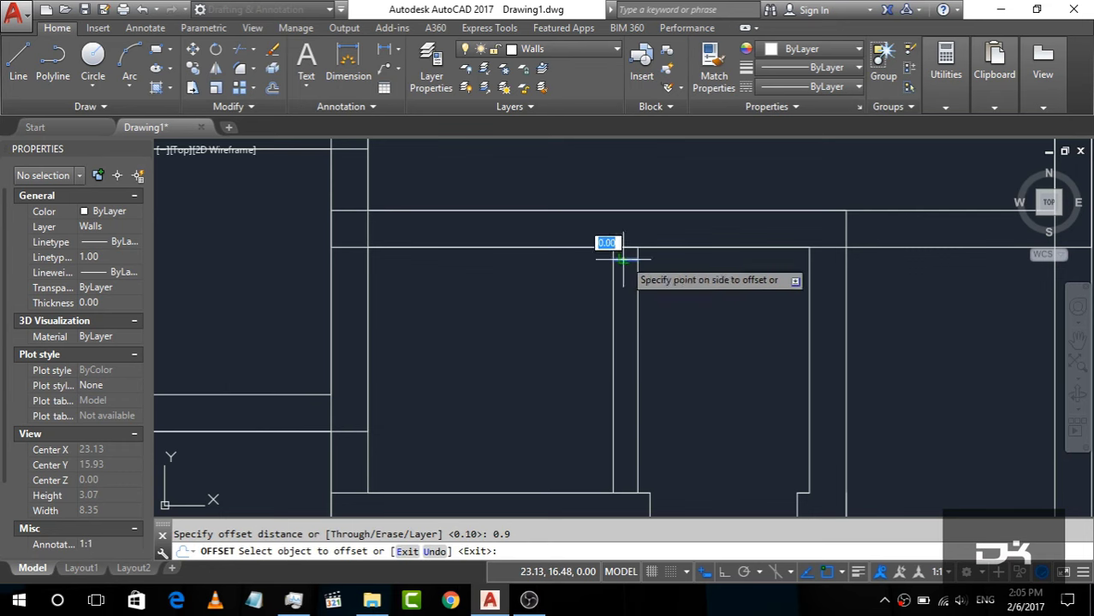
left_click(628, 288)
scroll(474, 271, "down", 2)
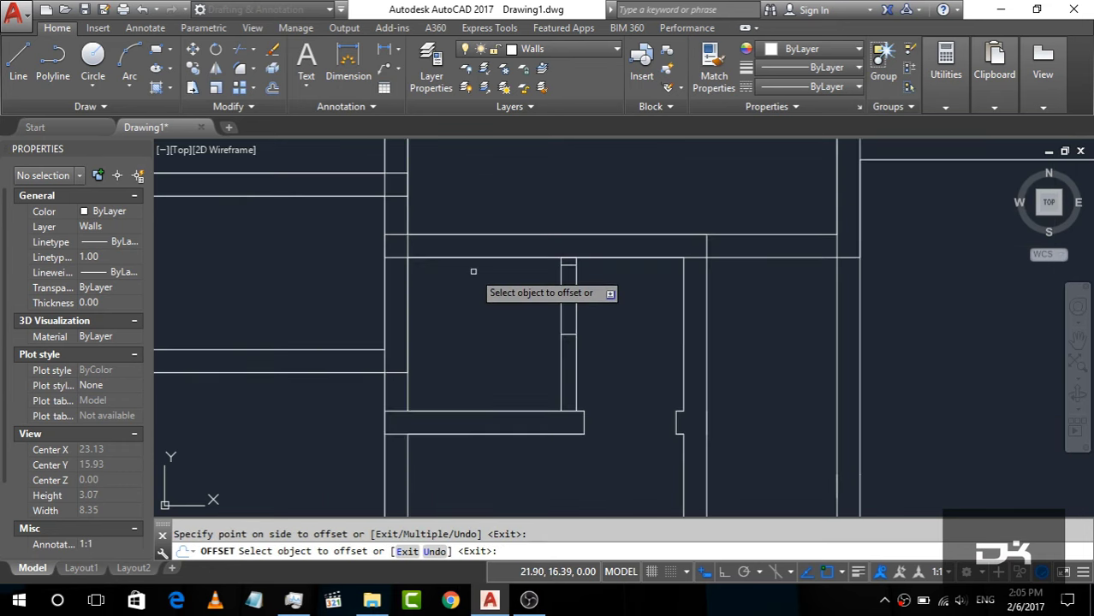
key("Escape")
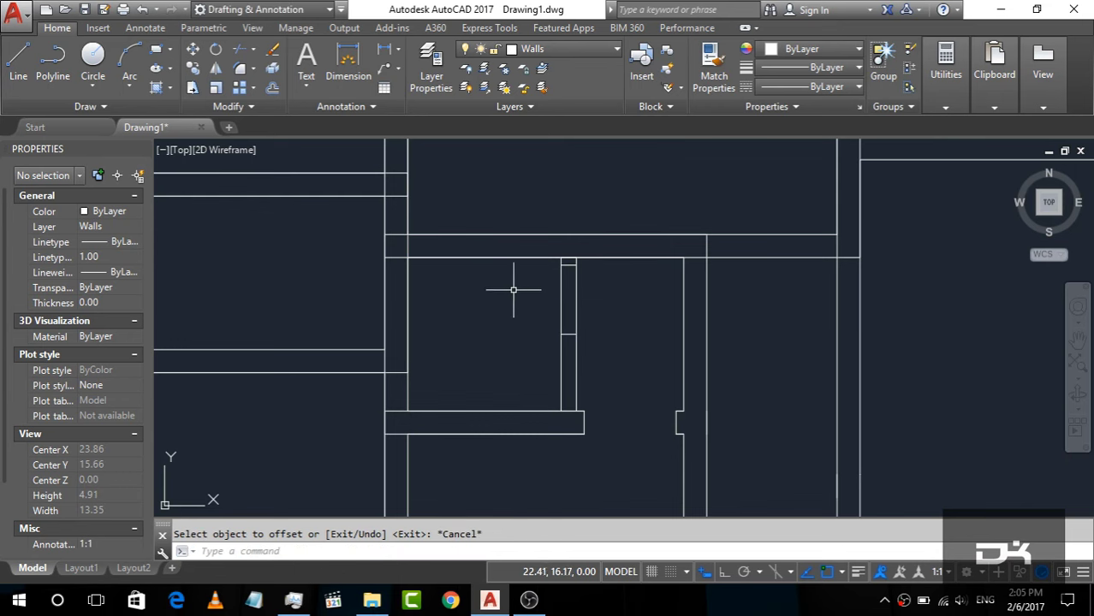
scroll(514, 290, "down", 2)
scroll(519, 295, "up", 2)
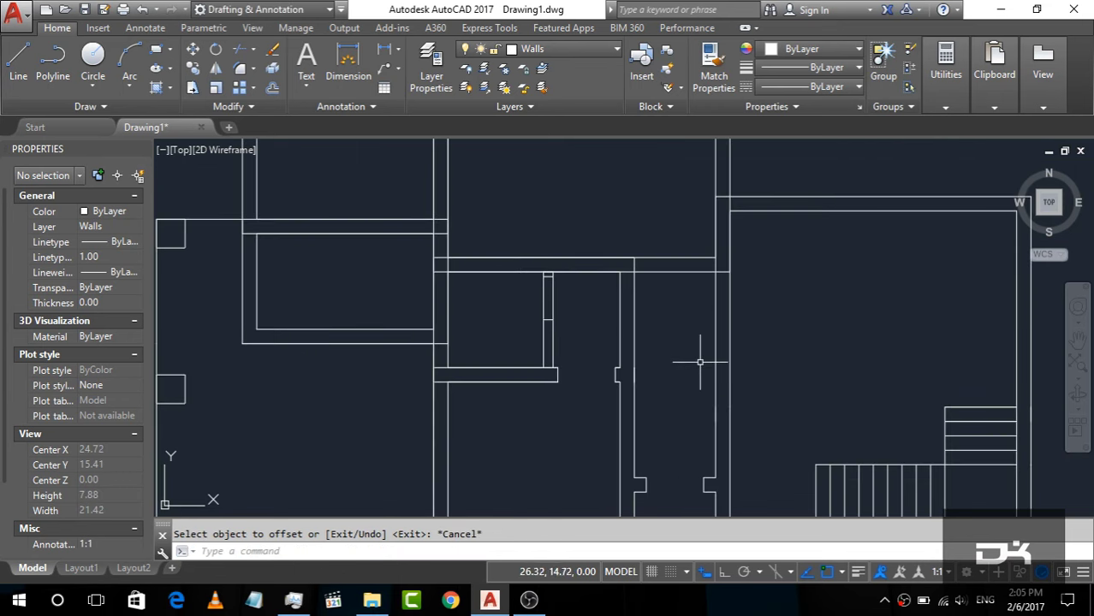
Trim the short stub, using the crossing-selected central walls as cutting edges.
left_click(694, 480)
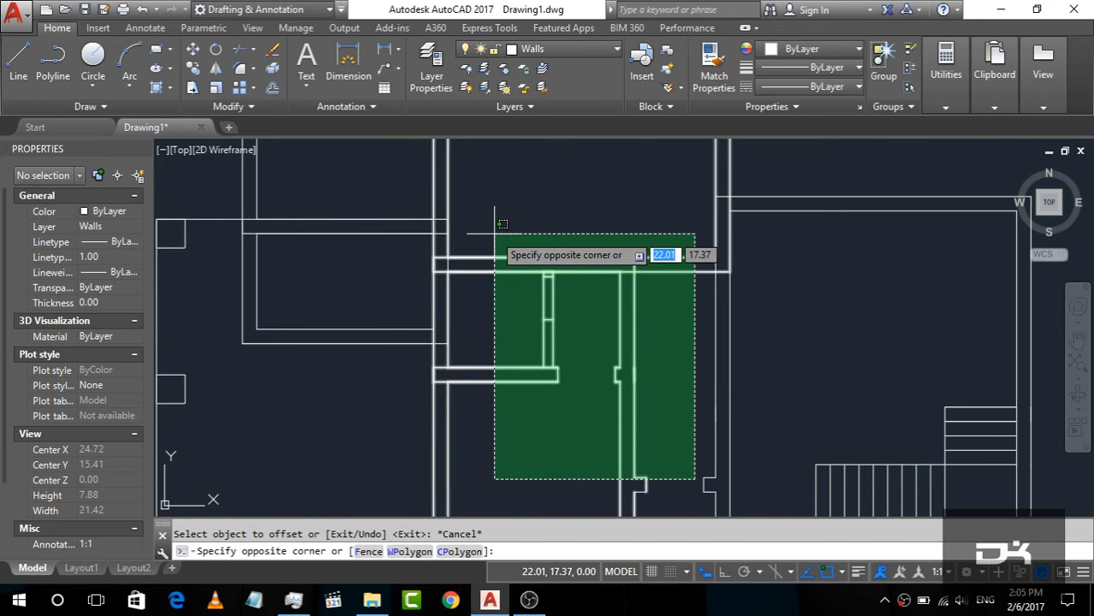
left_click(494, 233)
type("T")
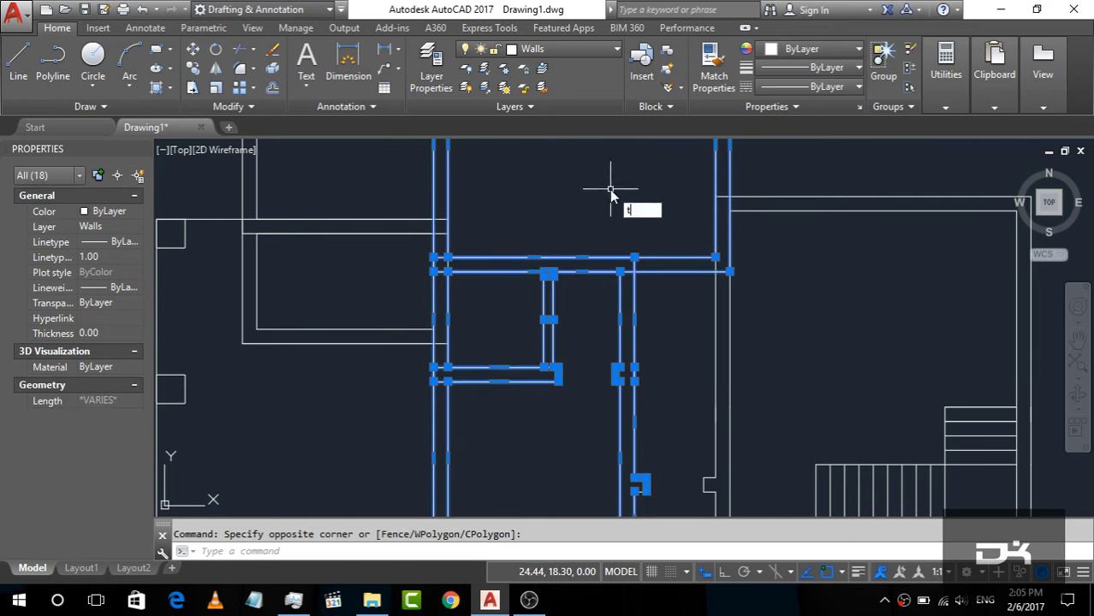
type("R")
key("Return")
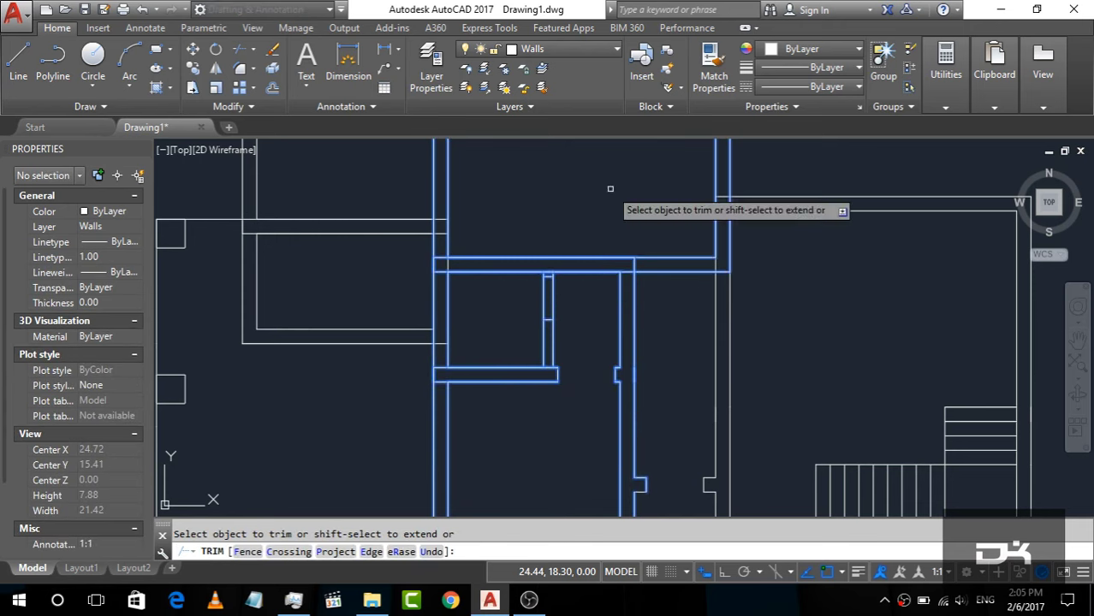
scroll(548, 274, "up", 5)
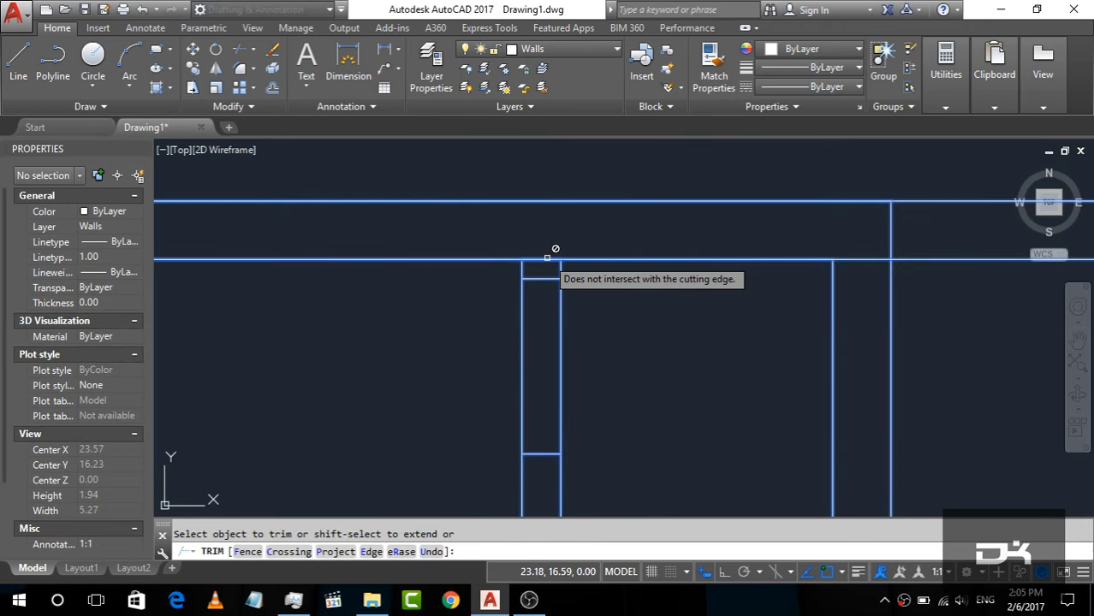
left_click(556, 252)
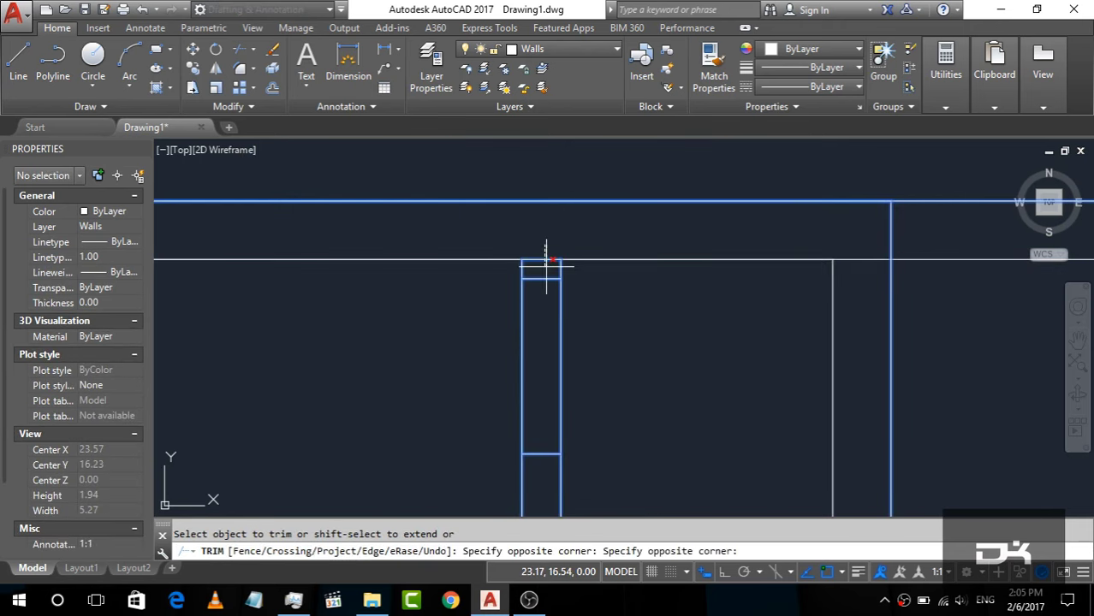
left_click(554, 268)
Trim away the vertical wall lines crossing the central partition.
left_click(598, 342)
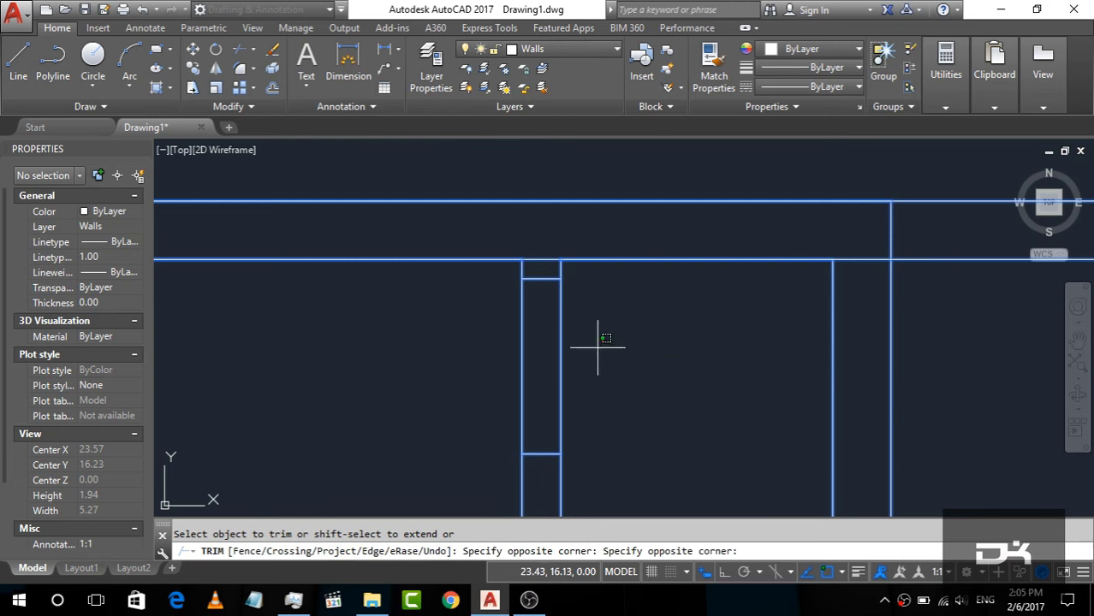
left_click(468, 351)
scroll(468, 351, "down", 3)
scroll(514, 342, "down", 3)
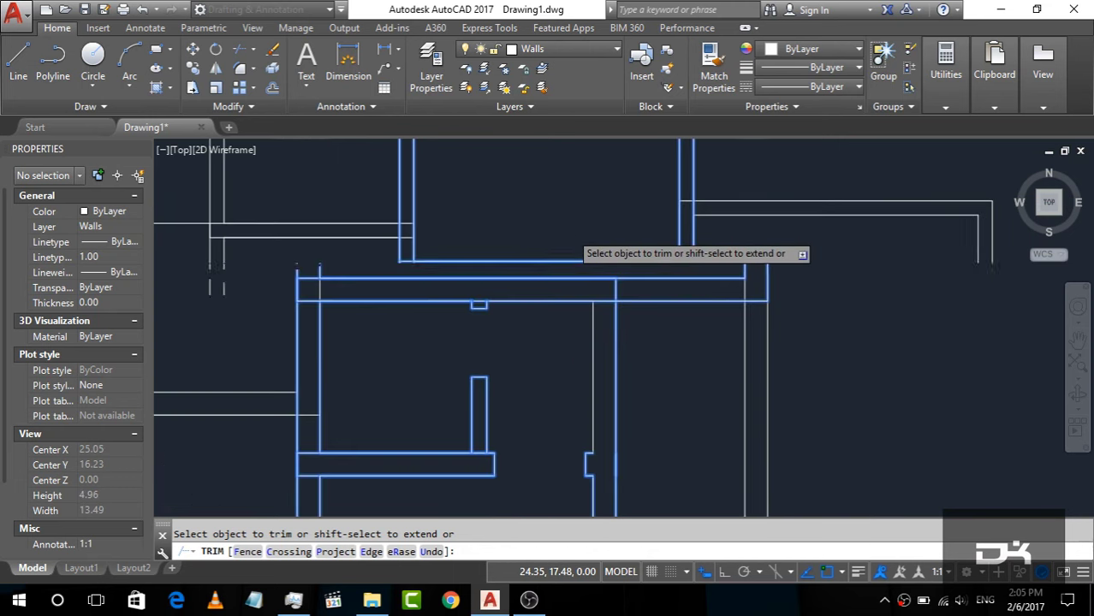
left_click(616, 347)
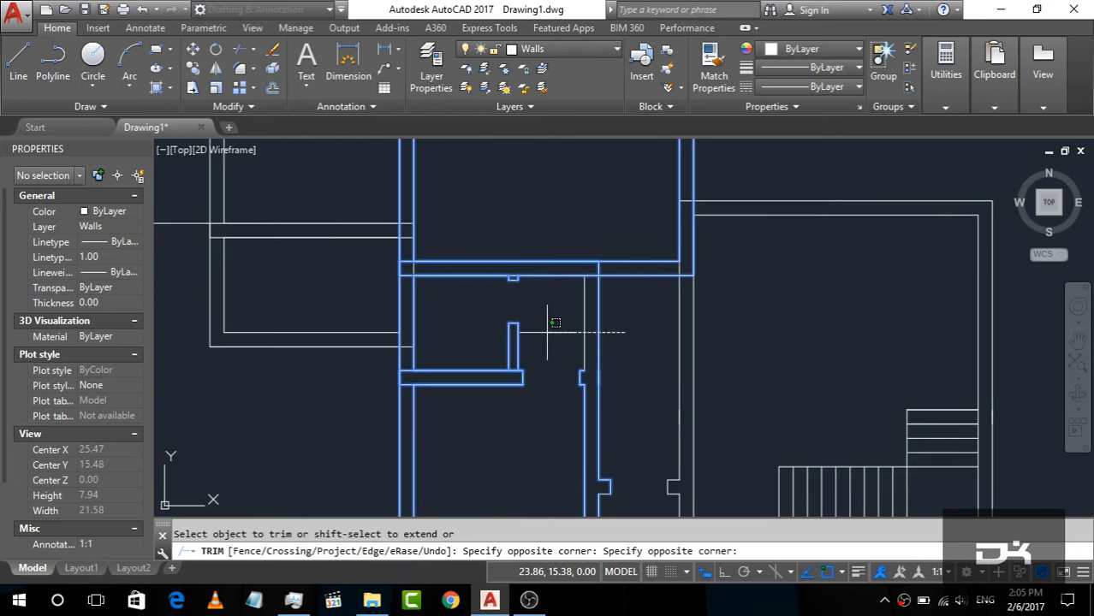
left_click(552, 325)
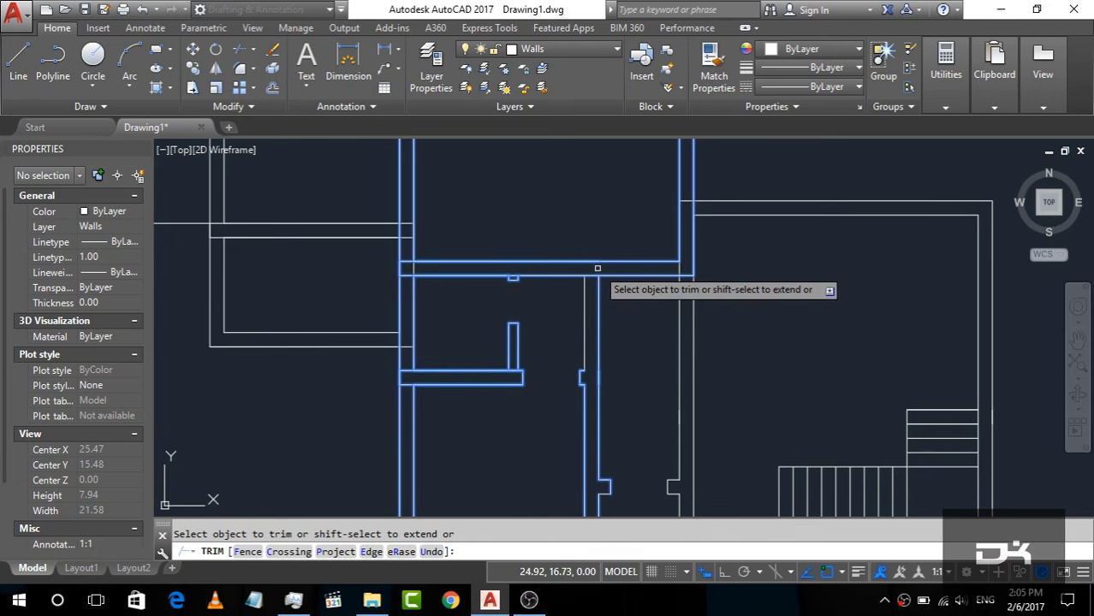
left_click(598, 318)
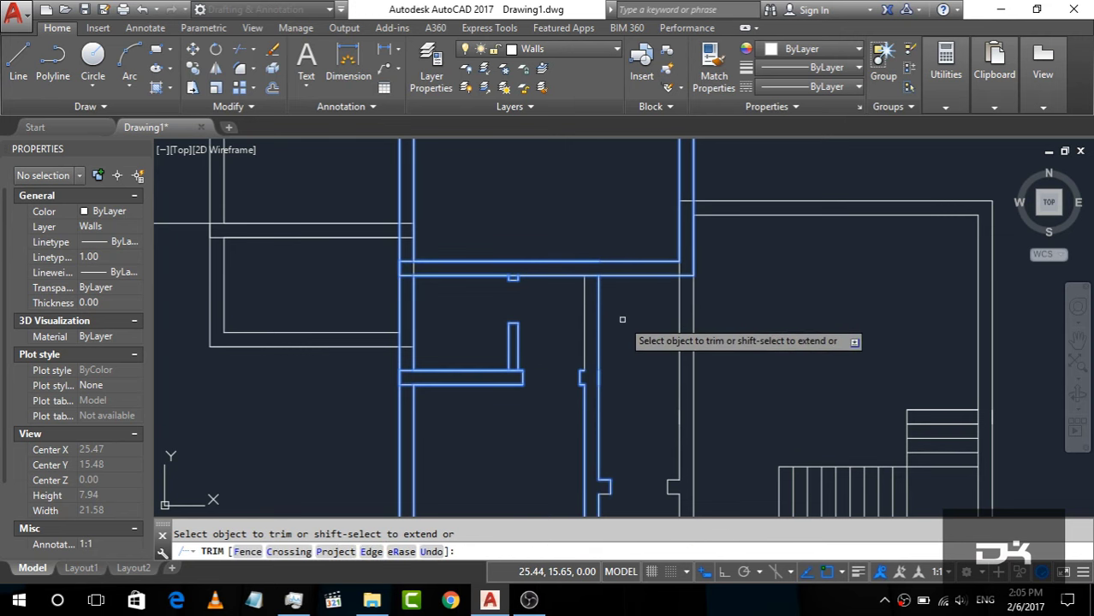
key("Escape")
Delete the two leftover wall polylines.
scroll(610, 329, "up", 2)
left_click(657, 335)
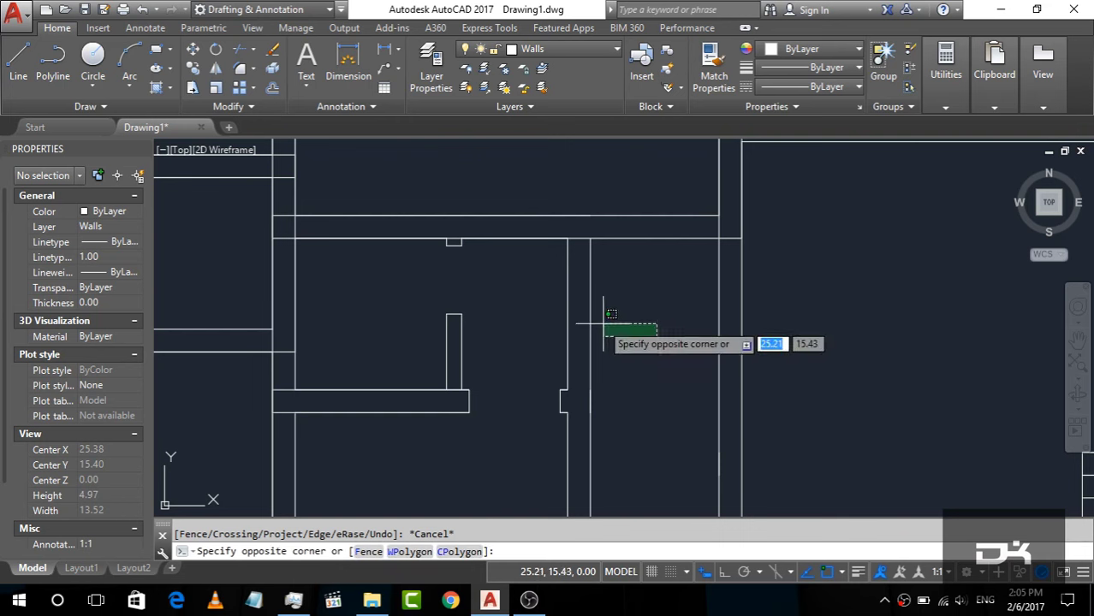
left_click(562, 298)
key("Escape")
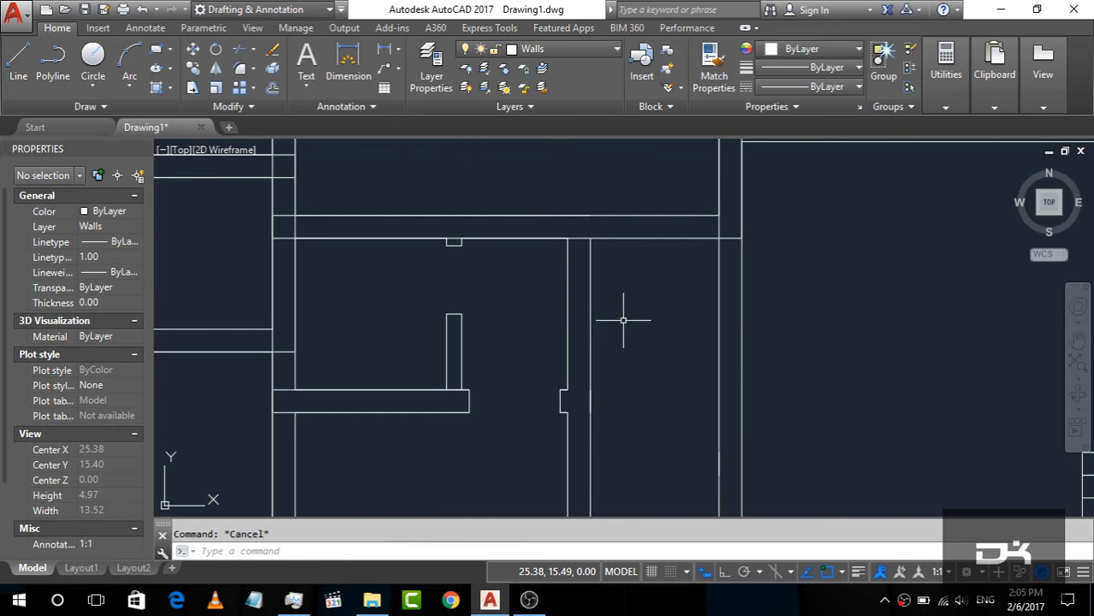
left_click(623, 321)
left_click(526, 313)
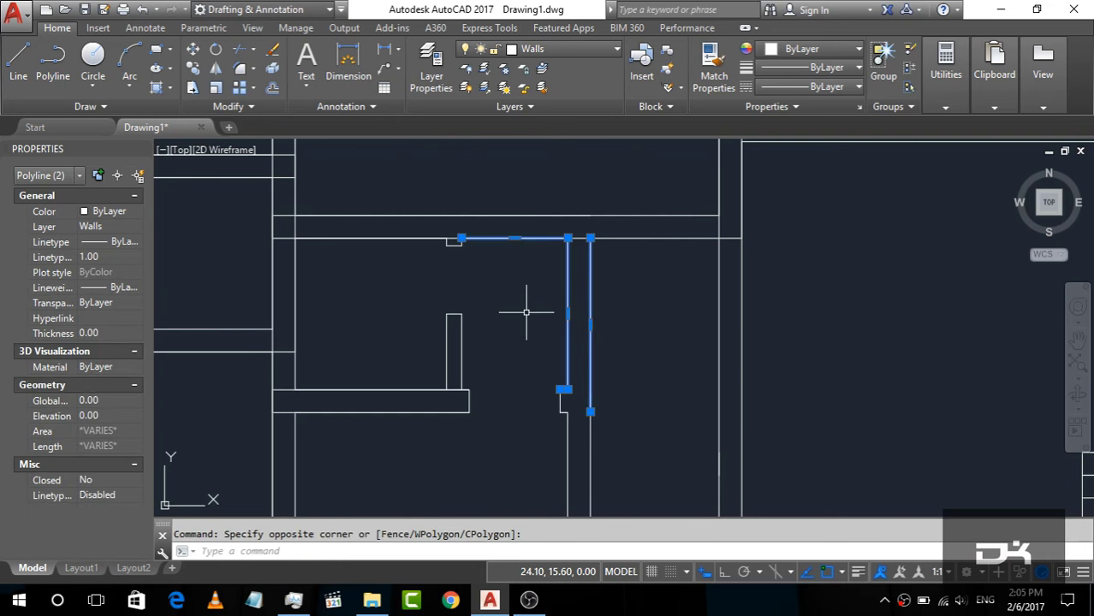
key("Delete")
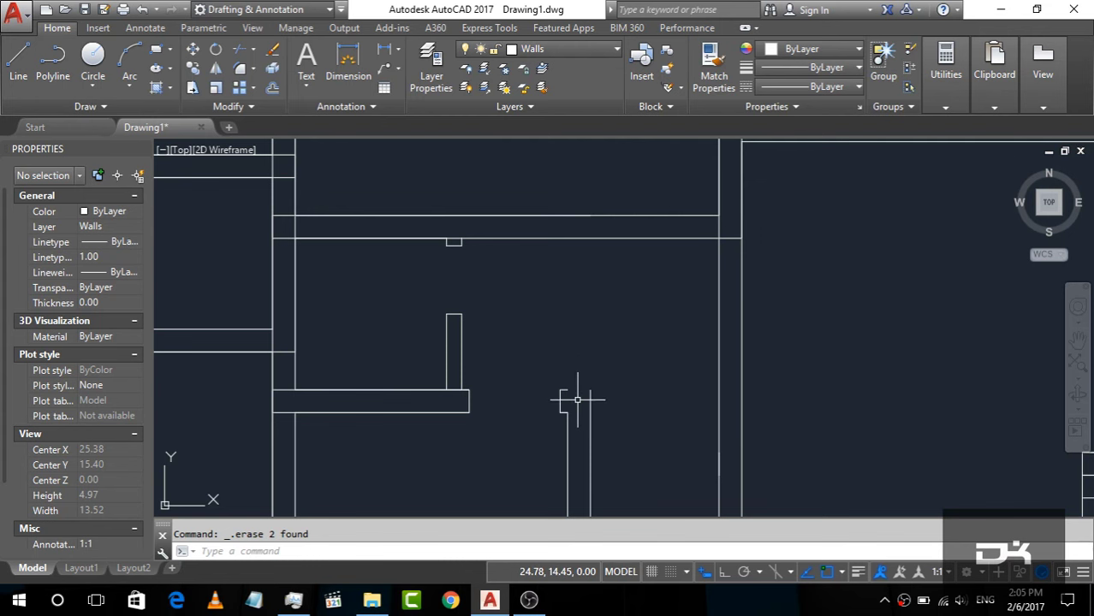
Try stretching the short wall polyline's left end, then cancel.
scroll(578, 400, "up", 4)
left_click(549, 377)
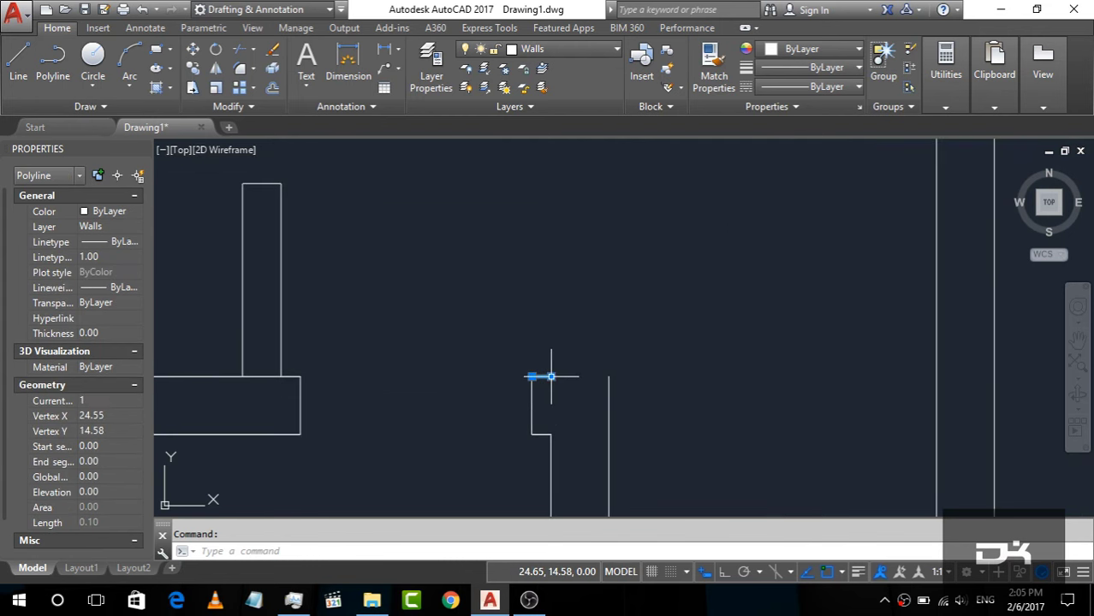
left_click(532, 377)
key("Escape")
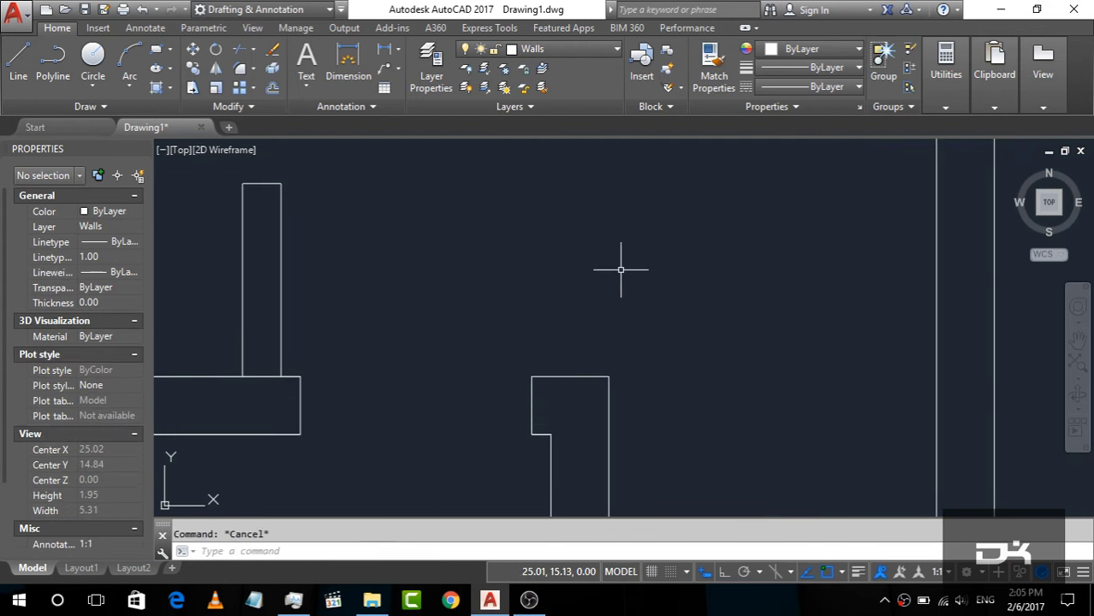
scroll(621, 271, "down", 3)
scroll(617, 277, "down", 3)
Trim the short wall segment where the partition meets the upper wall.
left_click(562, 330)
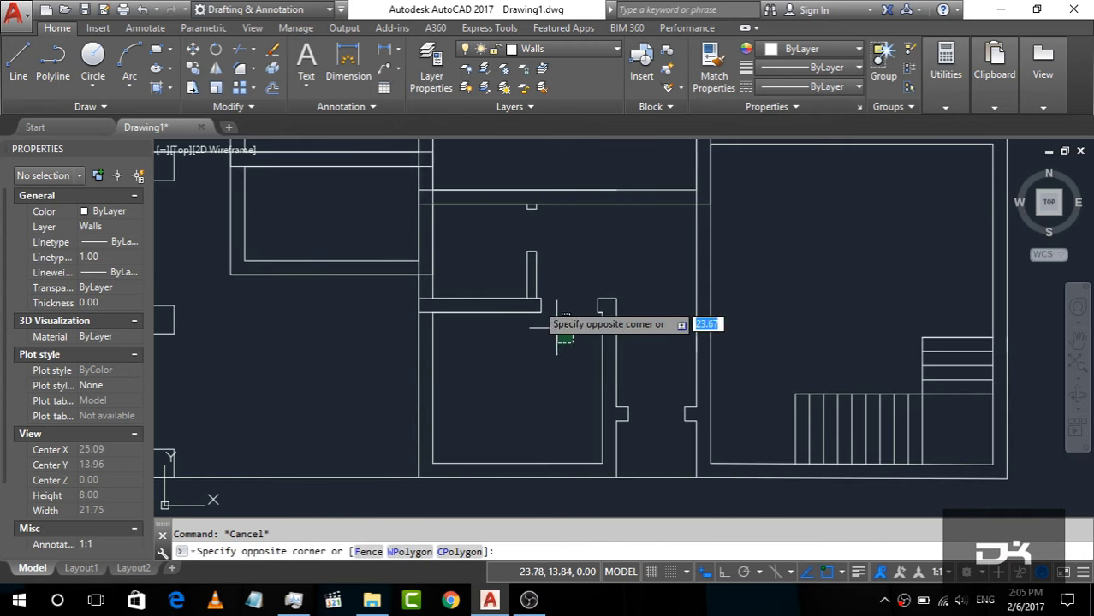
left_click(497, 242)
key("Return")
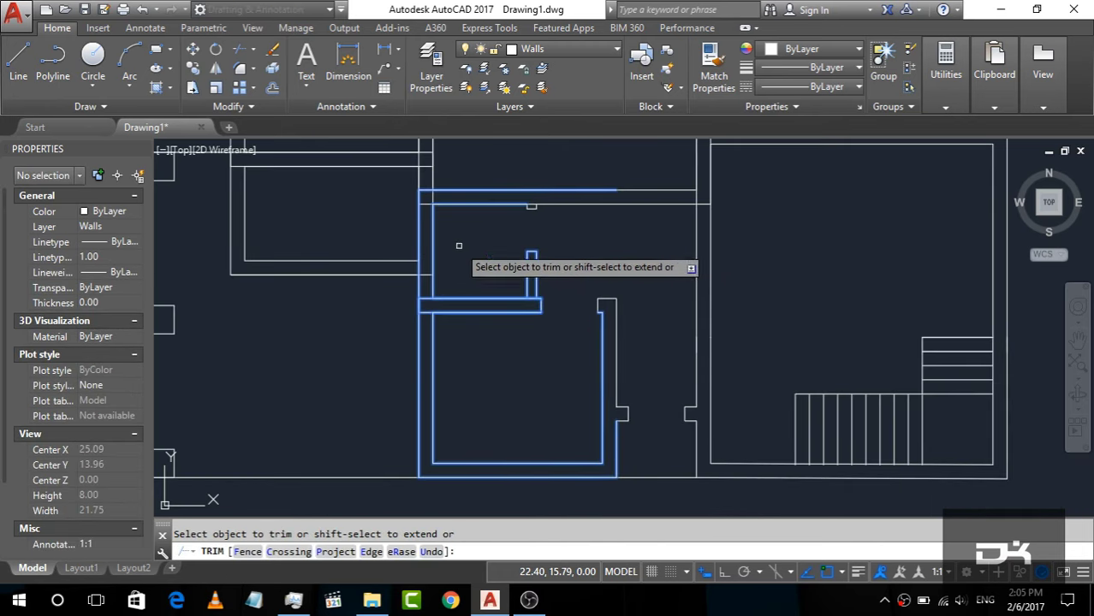
scroll(527, 295, "up", 3)
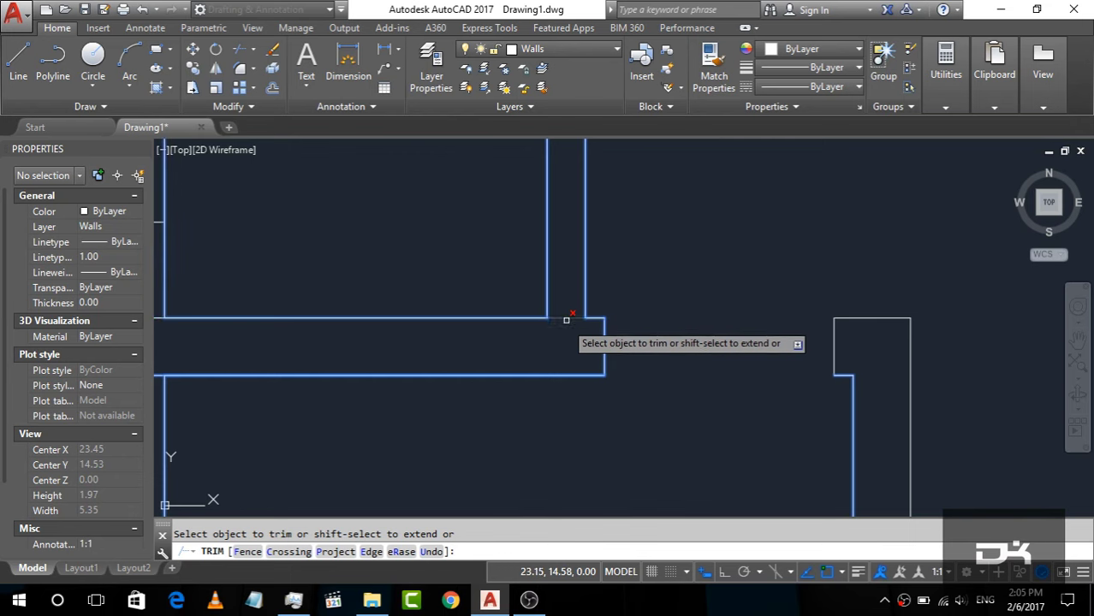
left_click(565, 318)
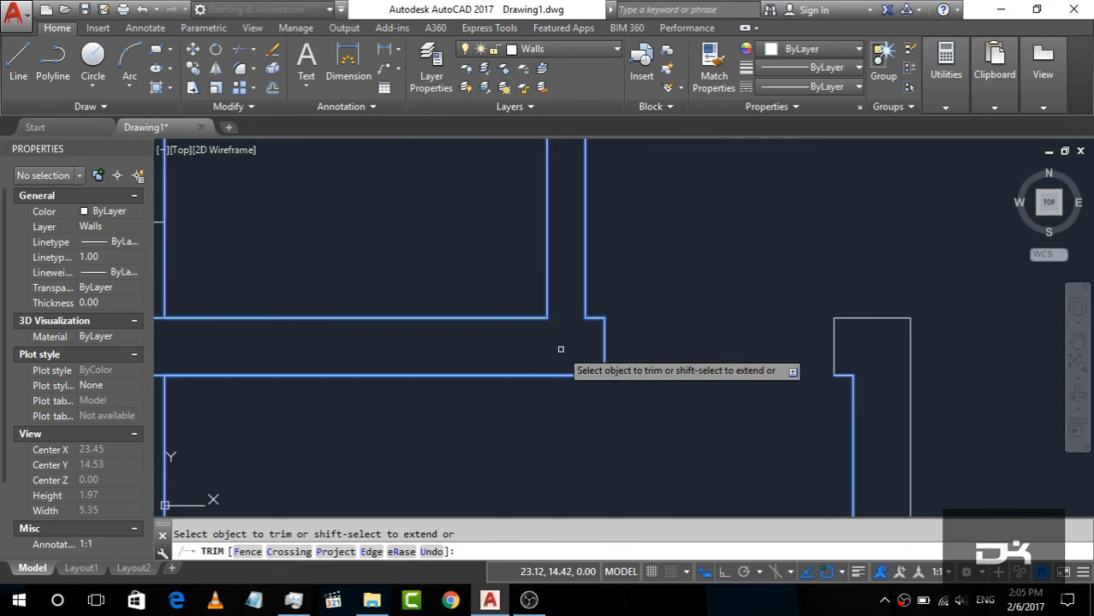
key("Escape")
scroll(546, 384, "down", 4)
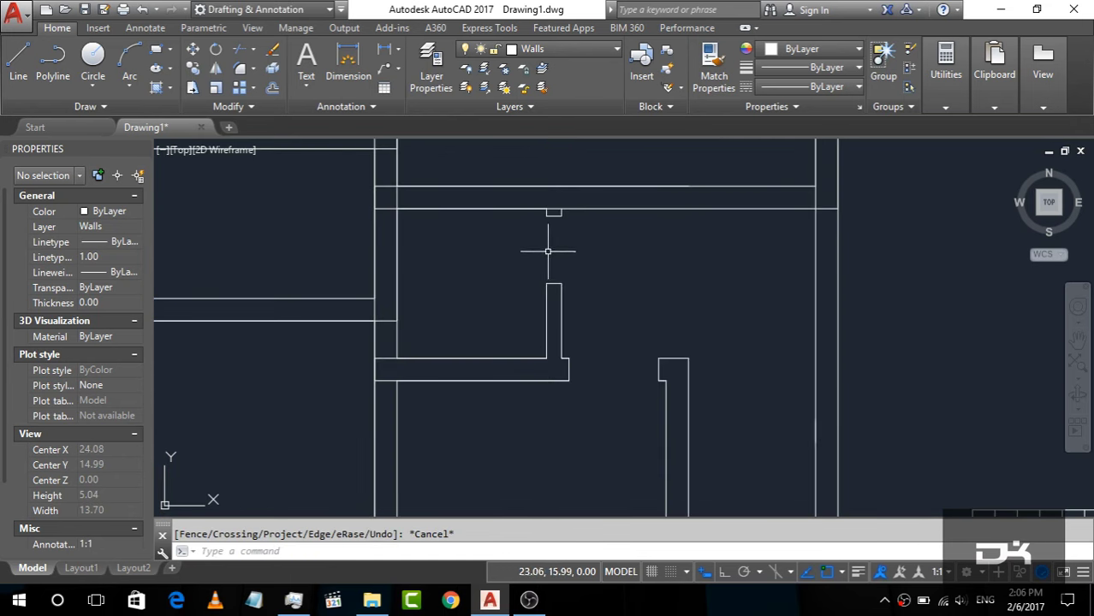
Trim the upper wall's inner line right of the 0.2 partition's notch, with everything selected as edges.
scroll(517, 218, "down", 4)
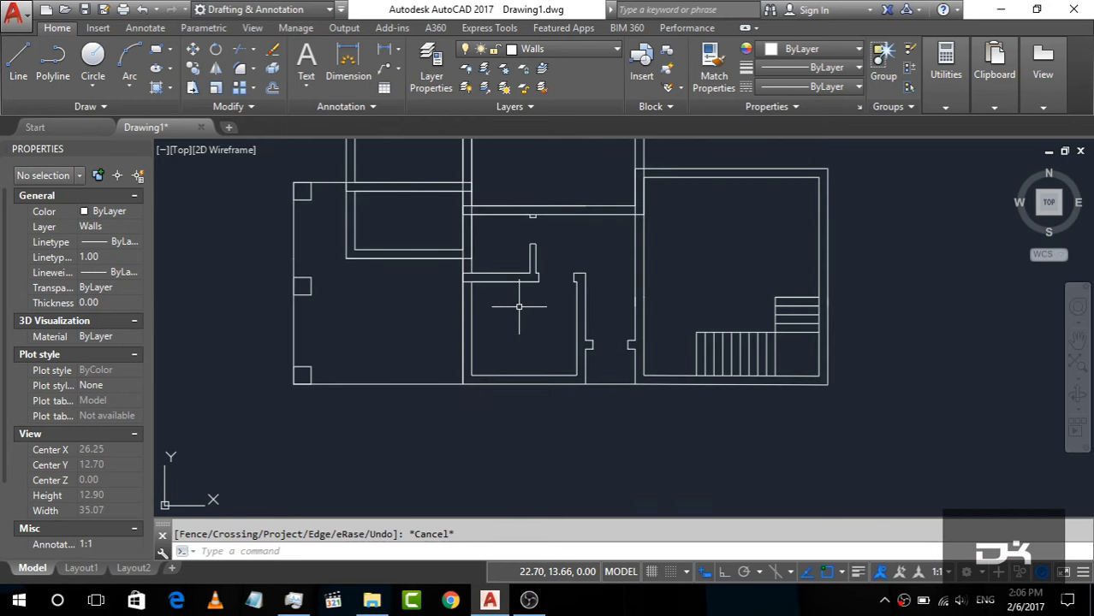
scroll(508, 330, "down", 4)
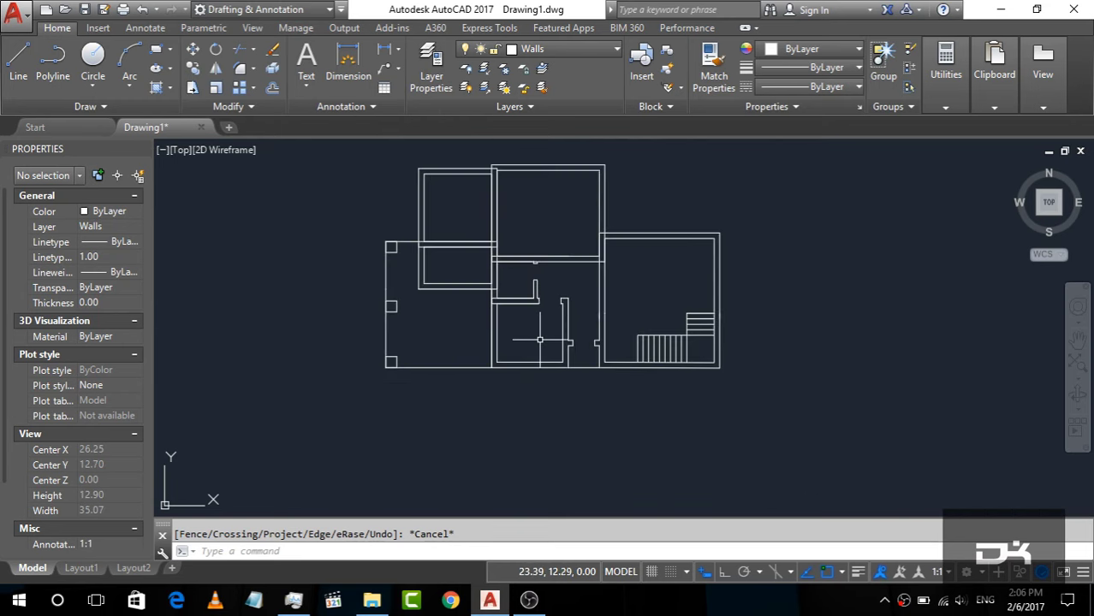
scroll(524, 245, "up", 4)
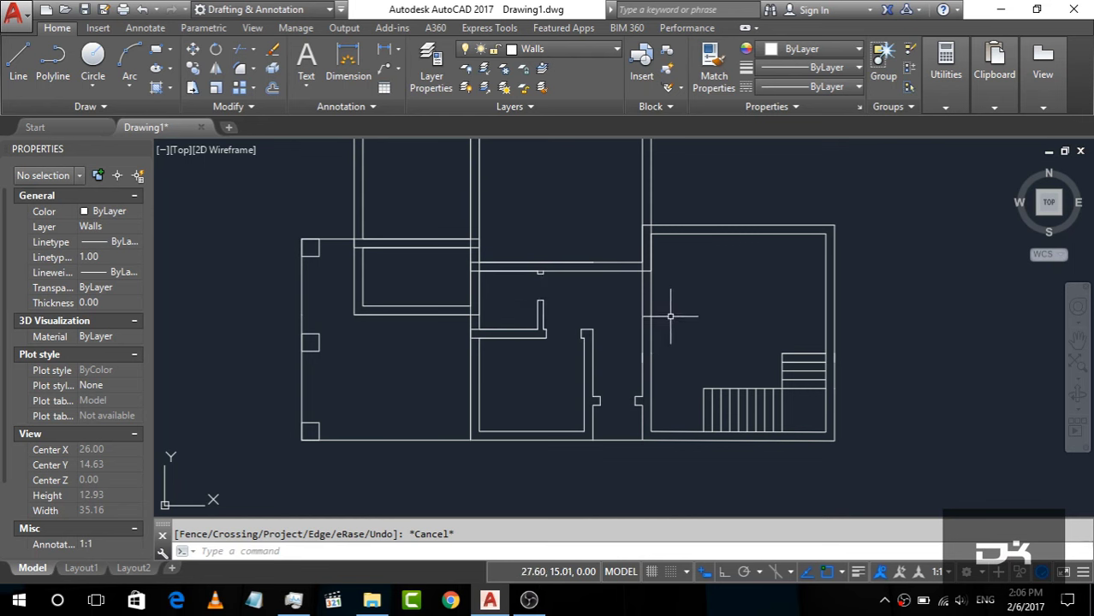
scroll(548, 262, "up", 3)
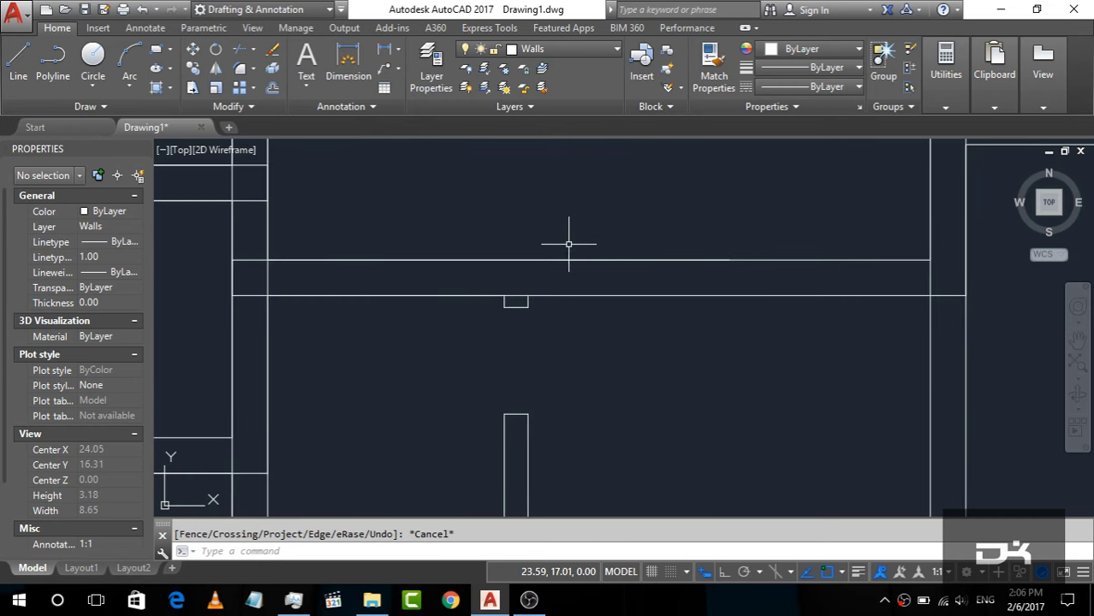
scroll(565, 246, "down", 2)
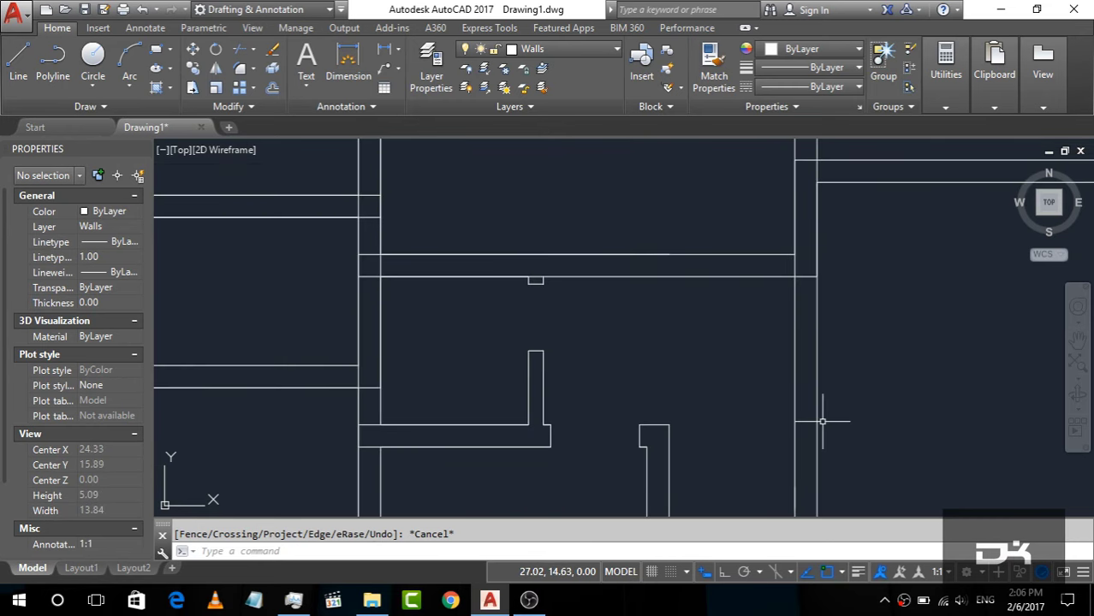
key("ctrl+a")
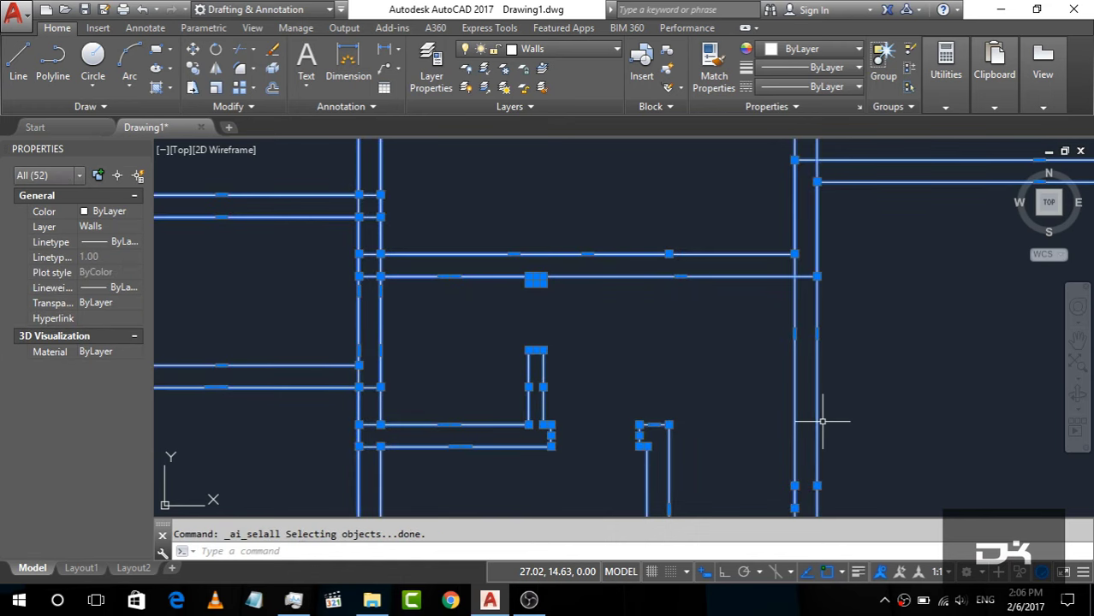
type("TR")
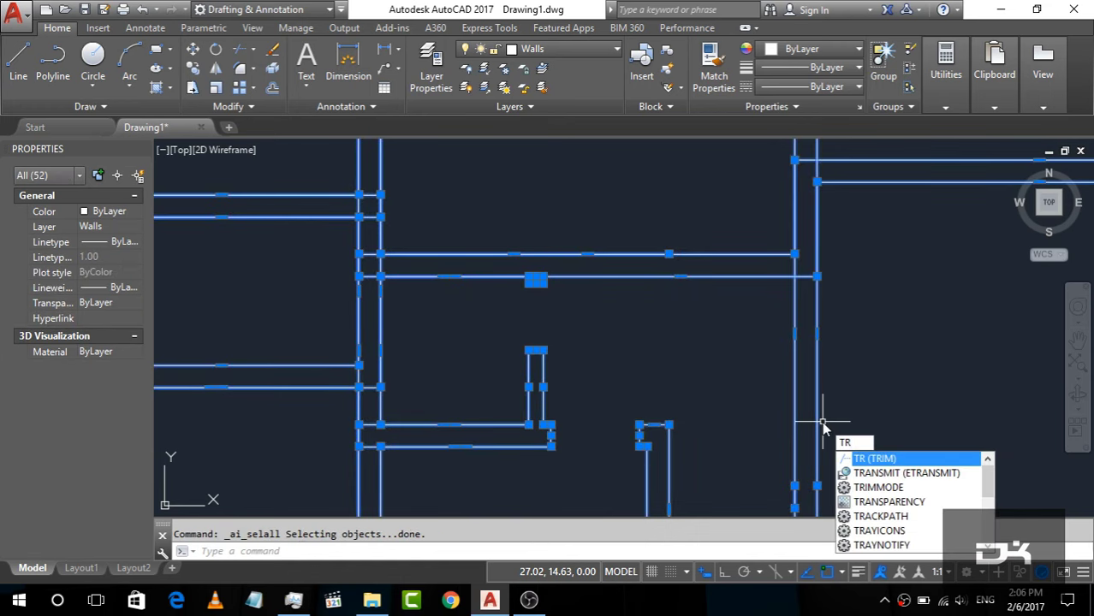
key("Return")
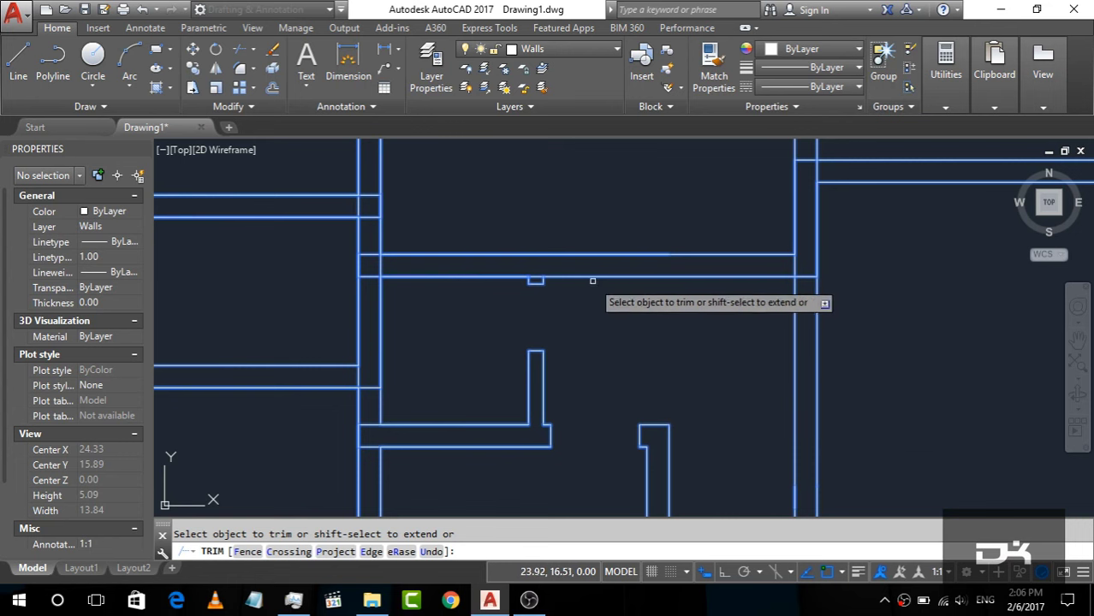
left_click(591, 276)
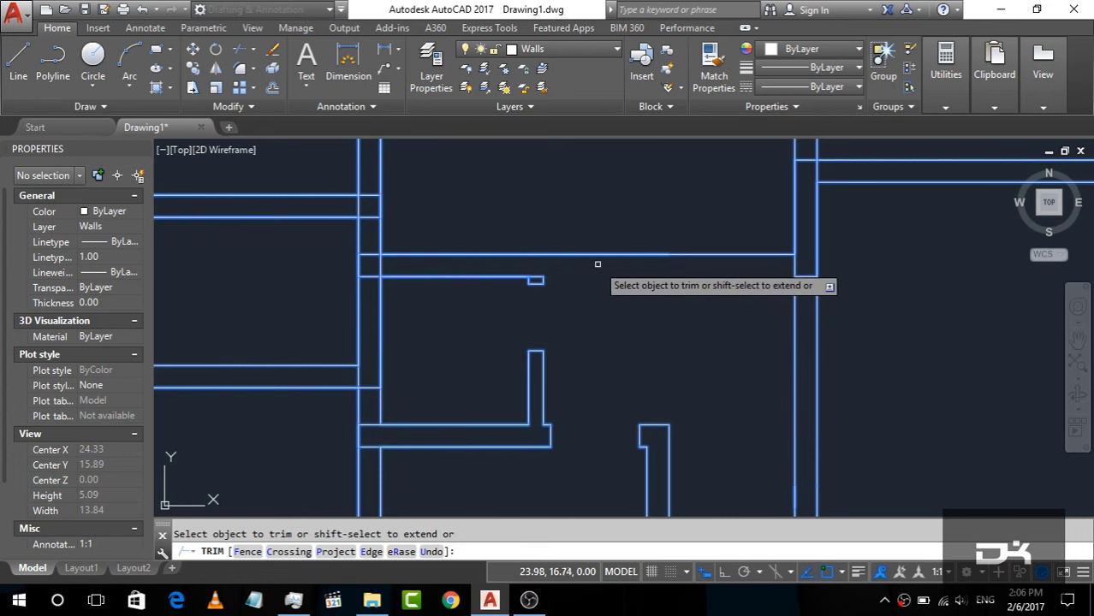
left_click(657, 253)
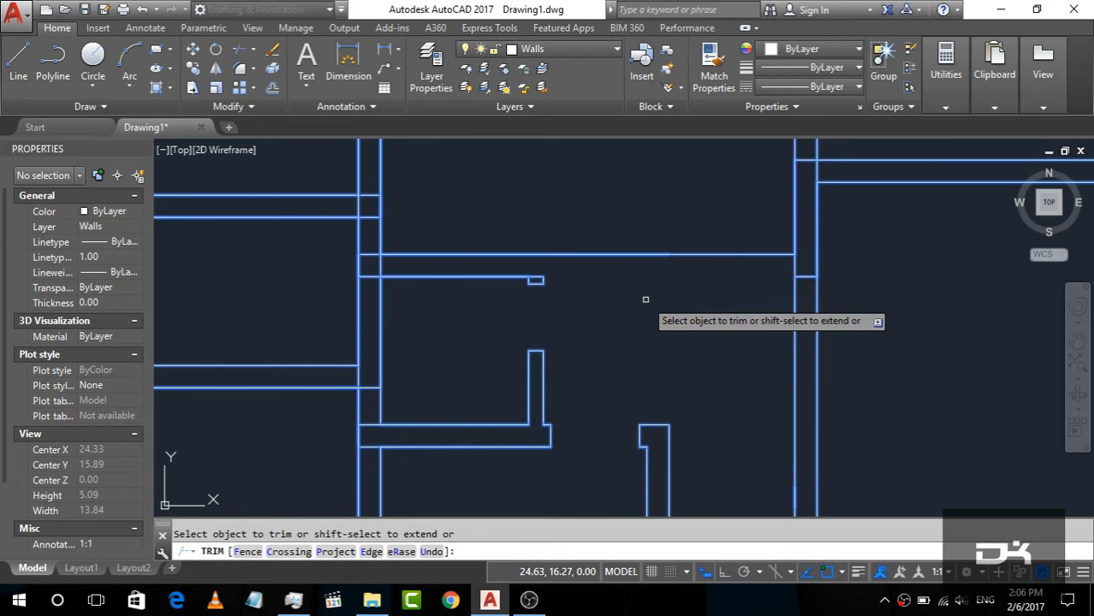
key("Escape")
scroll(524, 278, "up", 4)
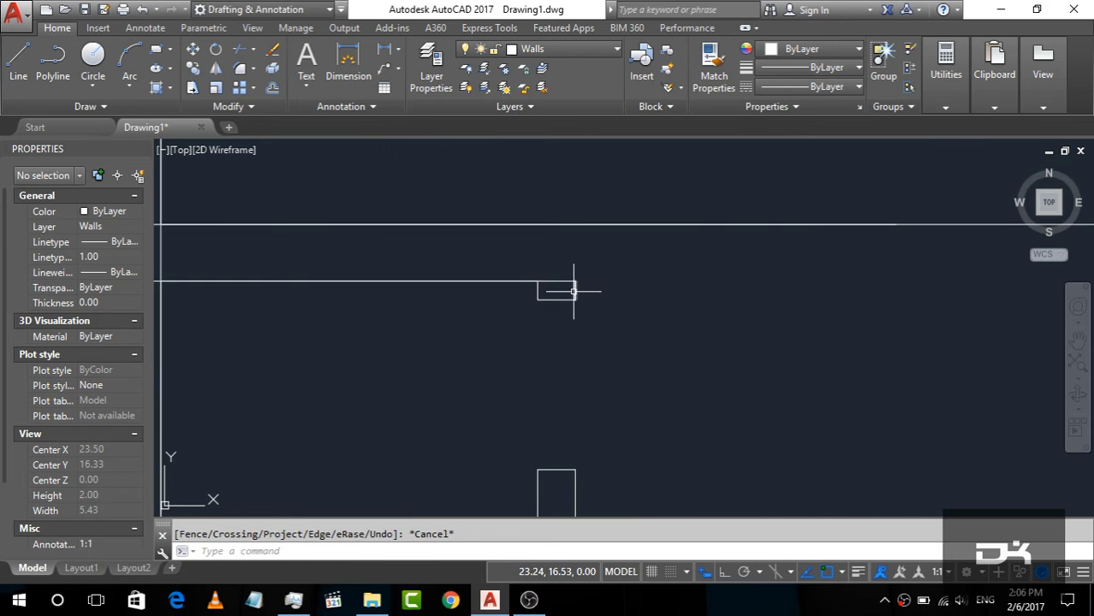
Delete the short line capping the notch.
left_click(561, 291)
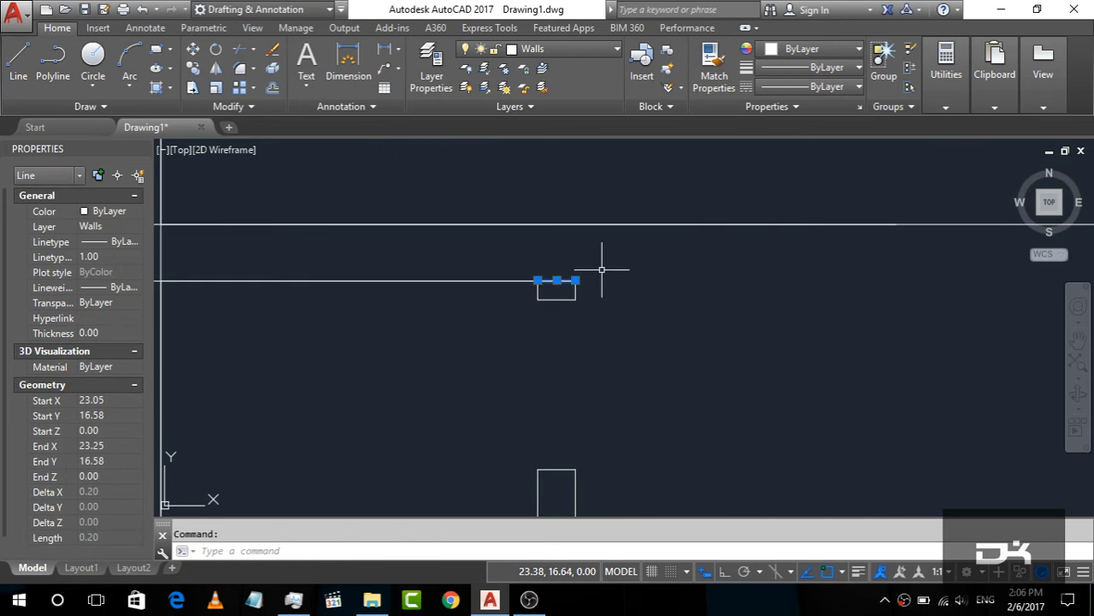
key("Delete")
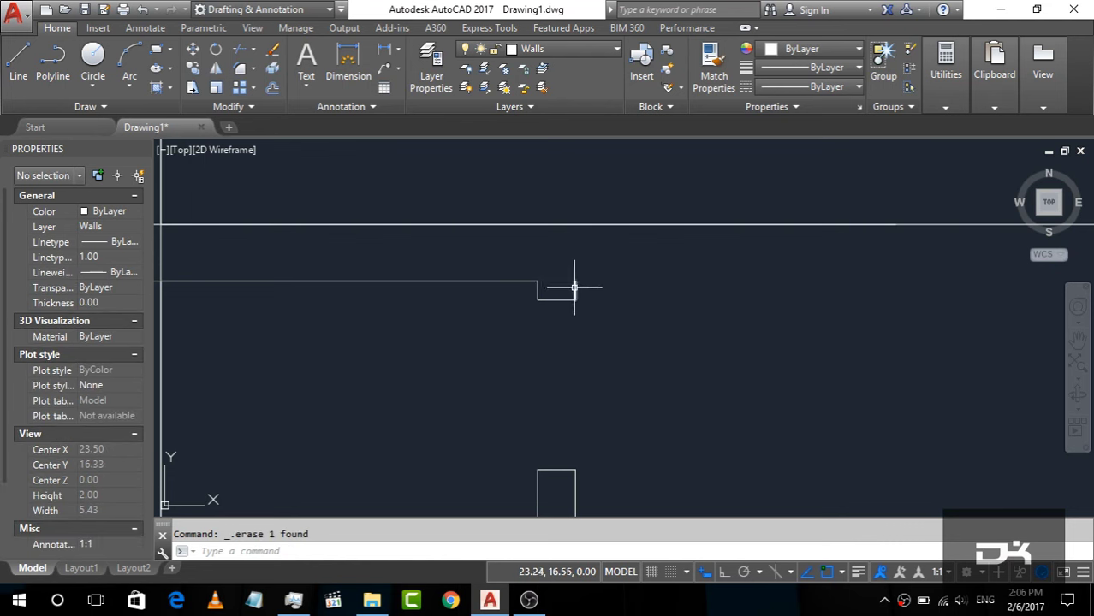
left_click(574, 287)
key("Escape")
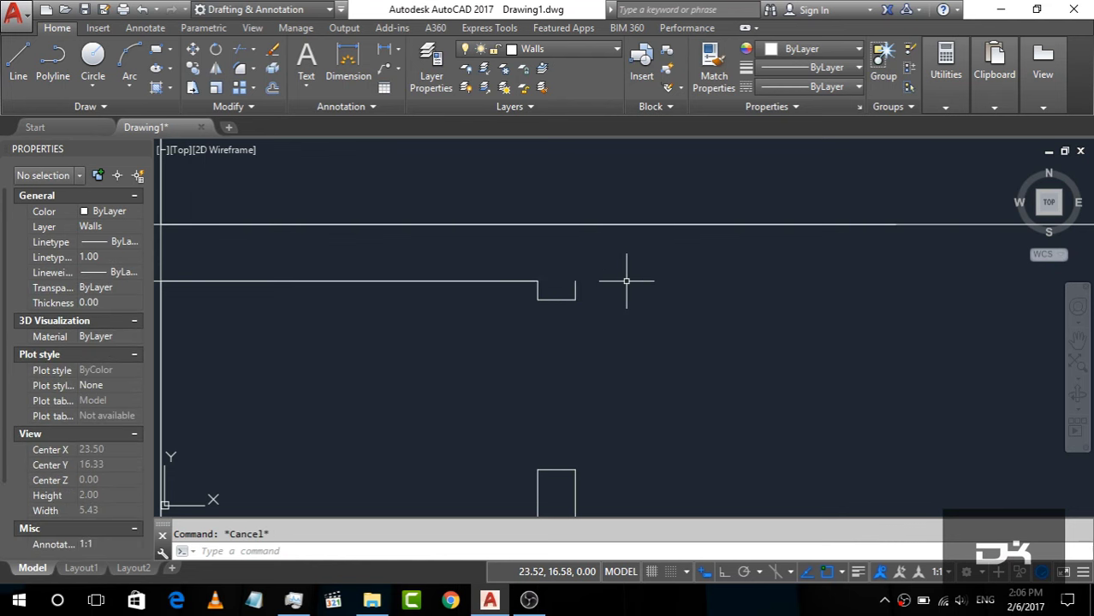
type("r")
key("BackSpace")
Attempt to extend the outer wall line to the notch's right edge, then abandon it.
type("x")
key("Return")
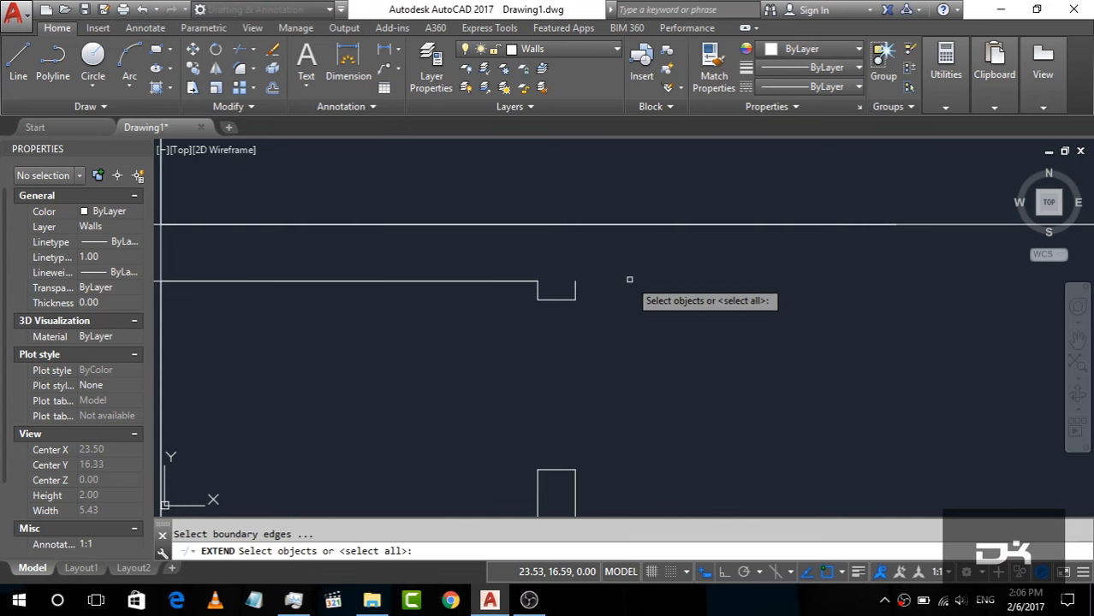
left_click(576, 287)
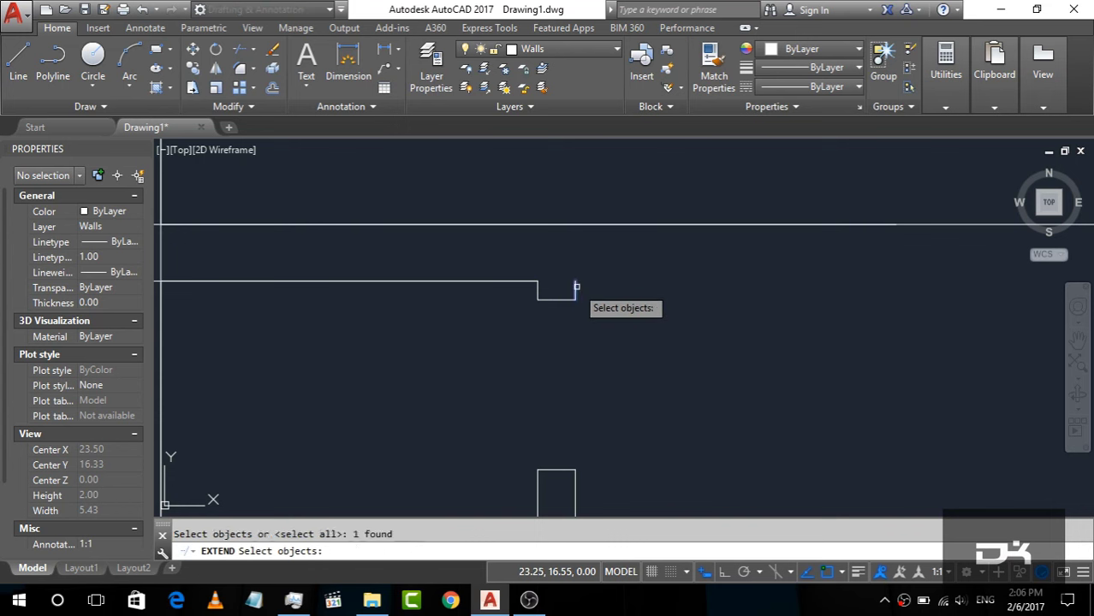
key("Return")
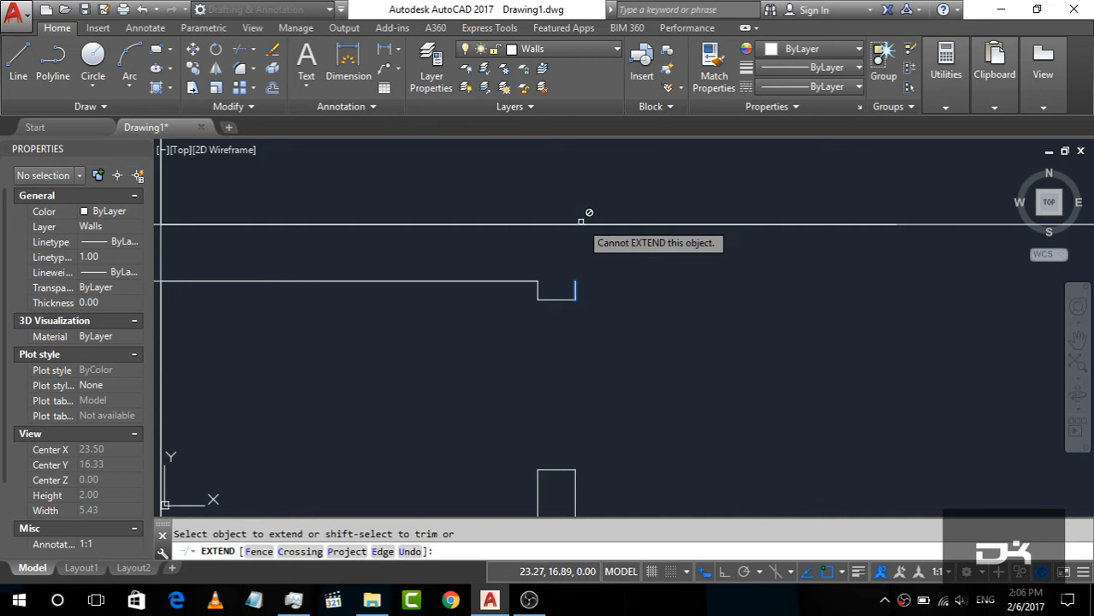
left_click(581, 223)
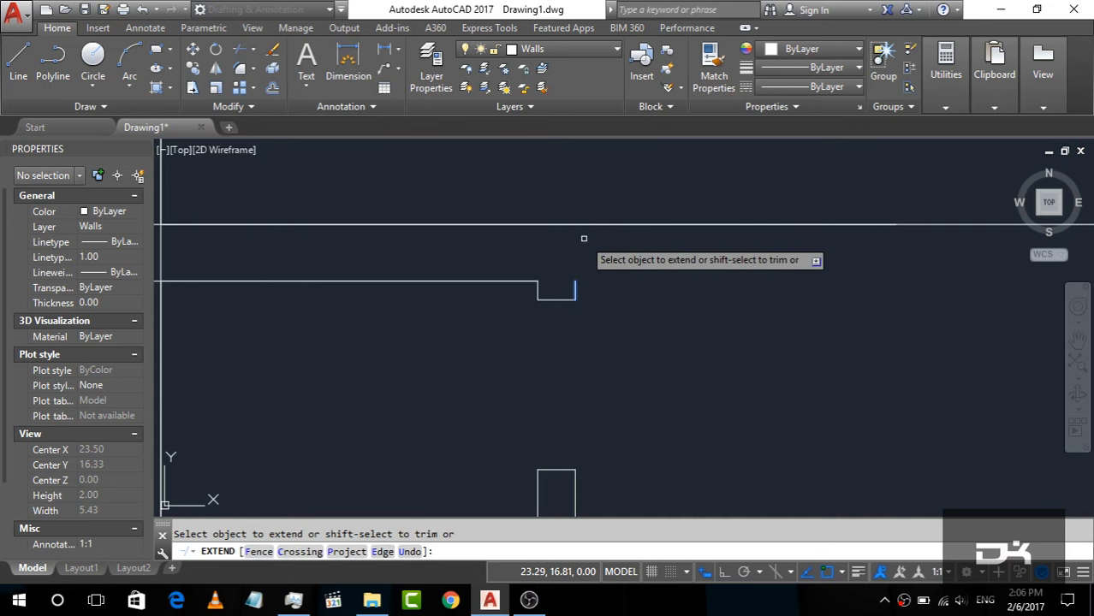
key("Escape")
scroll(573, 293, "down", 2)
scroll(525, 276, "down", 1)
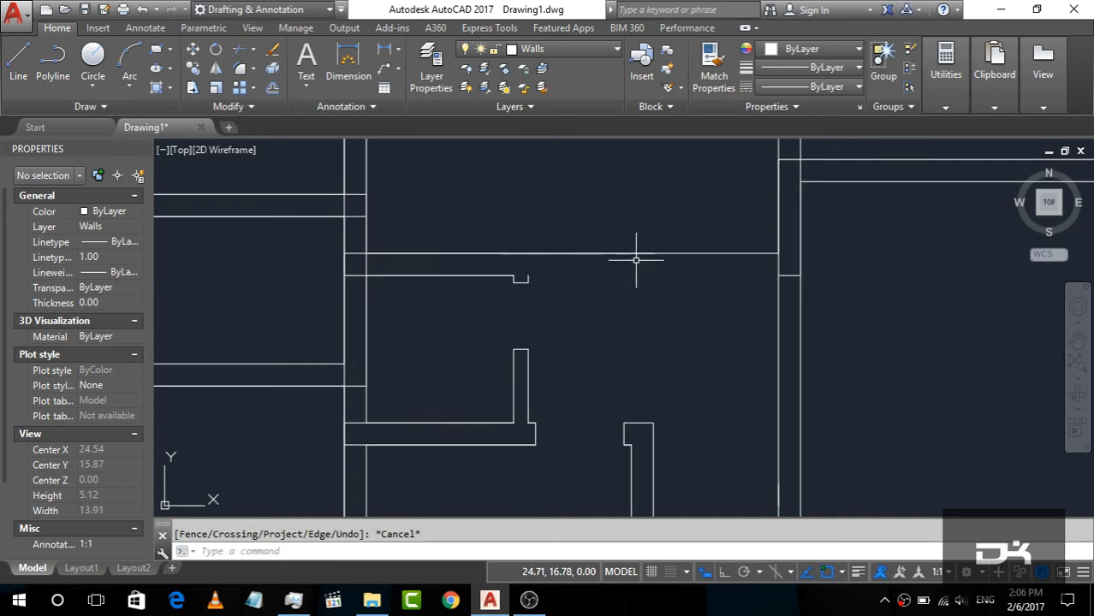
left_click(664, 254)
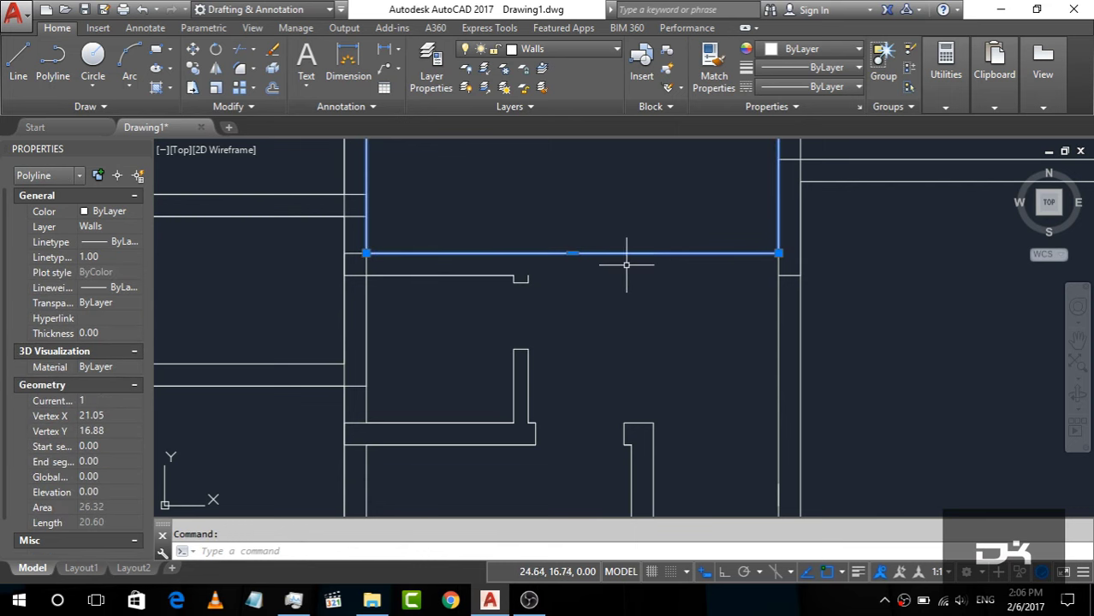
key("Escape")
scroll(518, 275, "up", 5)
Stretch the notch's right edge line up to the outer wall line.
left_click(564, 291)
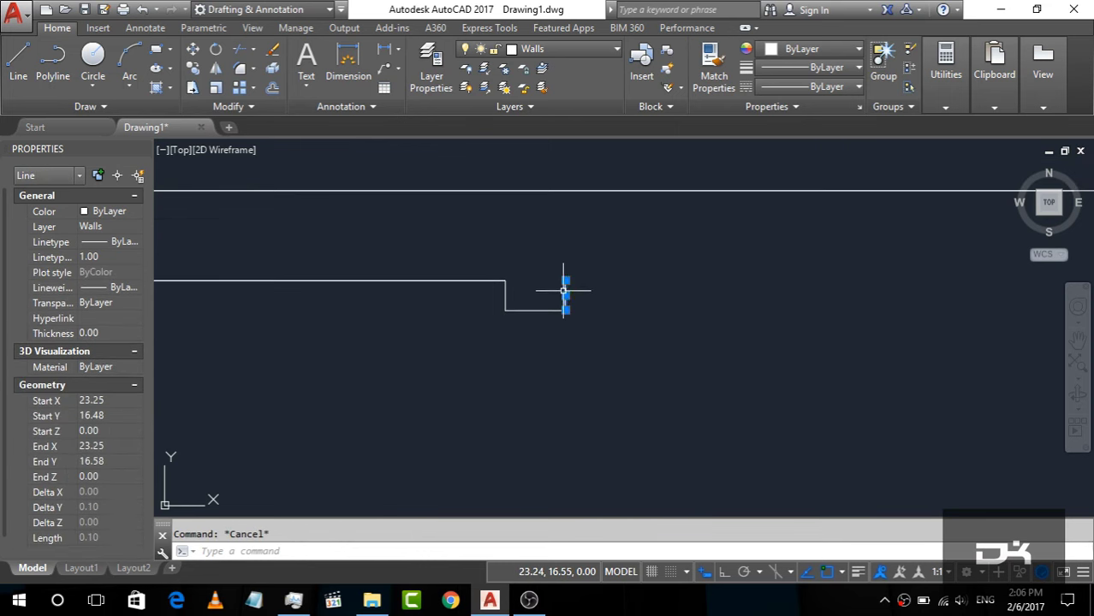
left_click(565, 282)
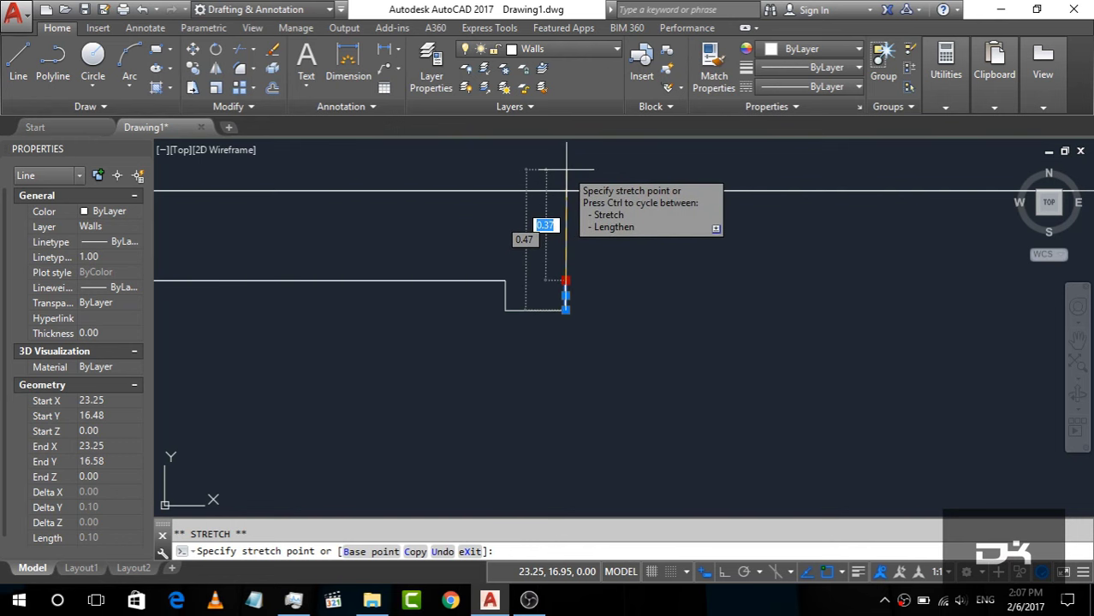
scroll(562, 283, "down", 4)
scroll(562, 283, "up", 5)
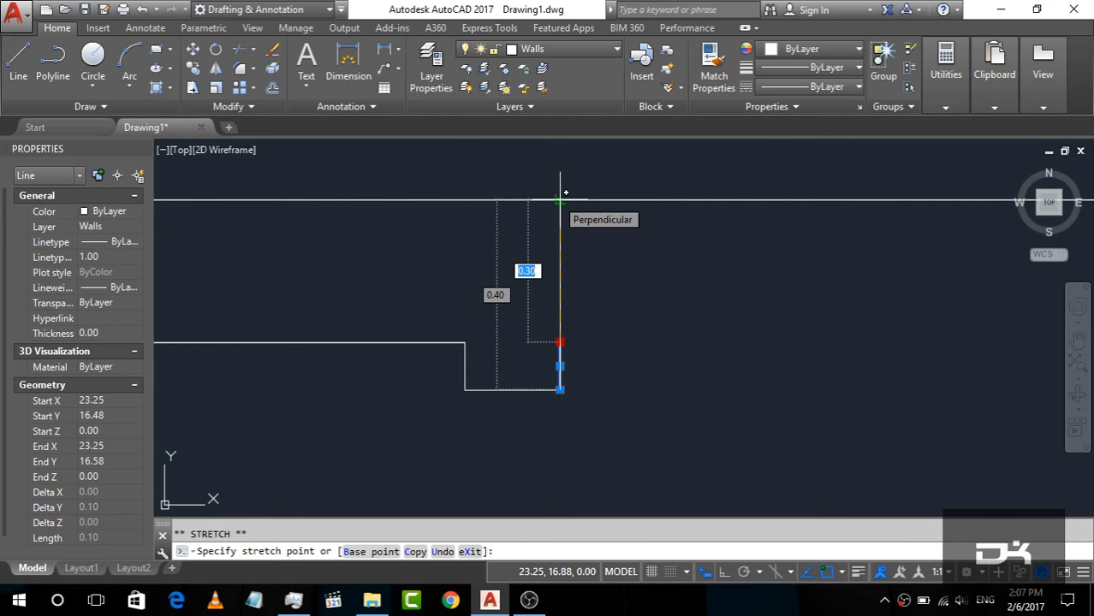
left_click(562, 198)
key("Escape")
scroll(533, 254, "down", 4)
scroll(435, 298, "down", 2)
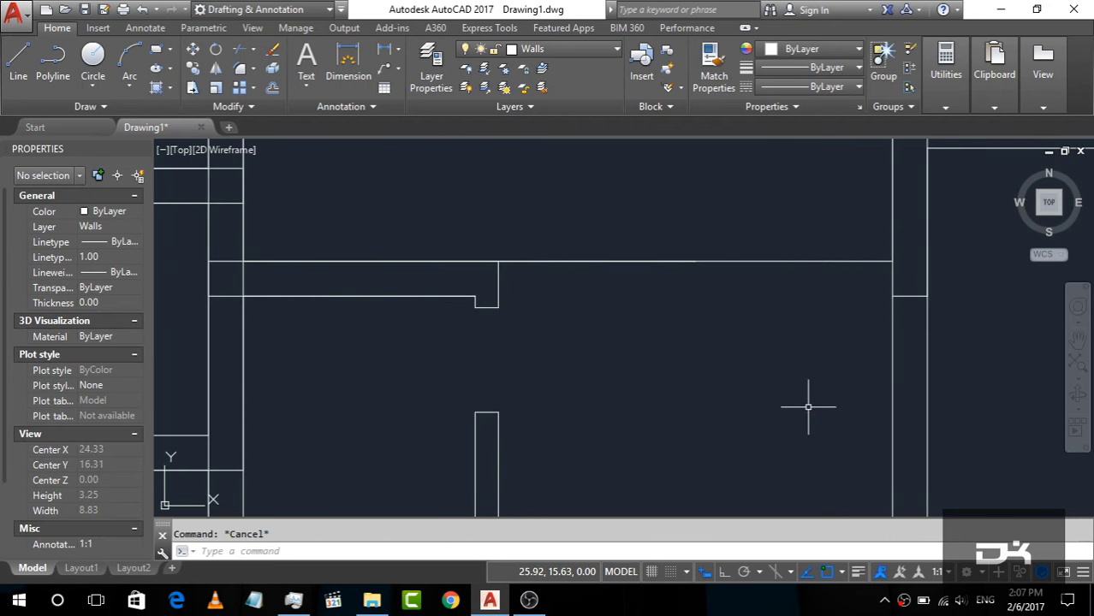
Trim the horizontal wall line overshooting past the partition, then zoom out to the whole plan.
key("ctrl+a")
type("tr")
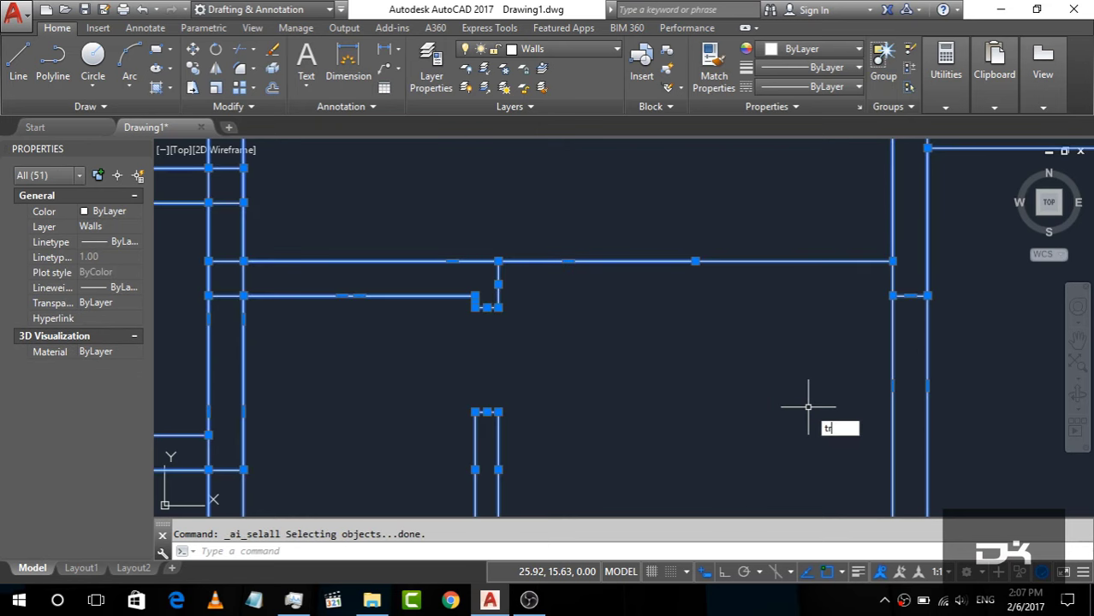
key("Return")
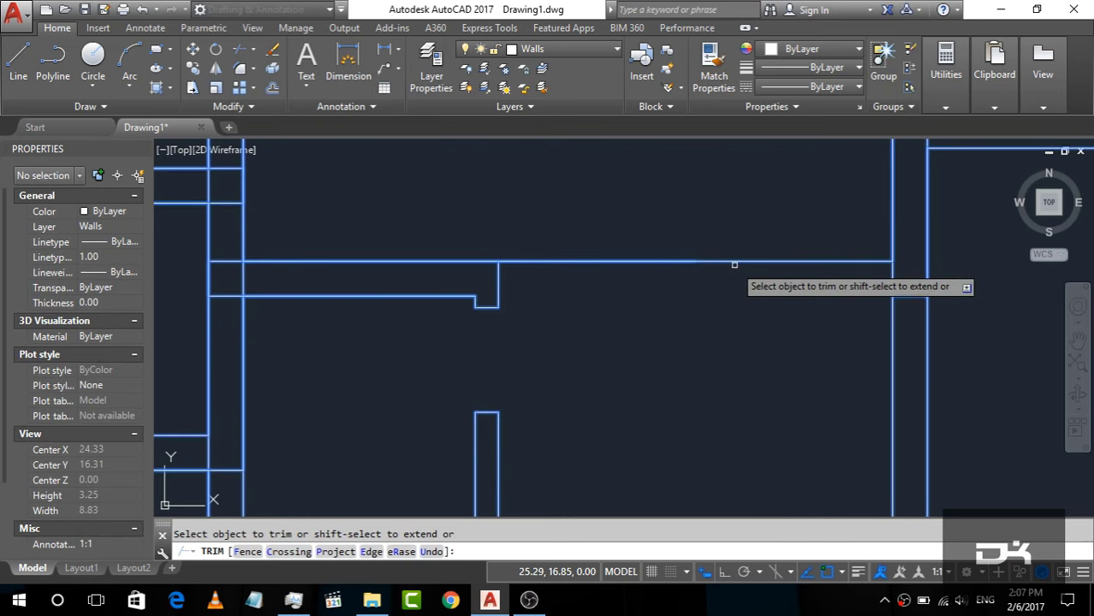
left_click(696, 260)
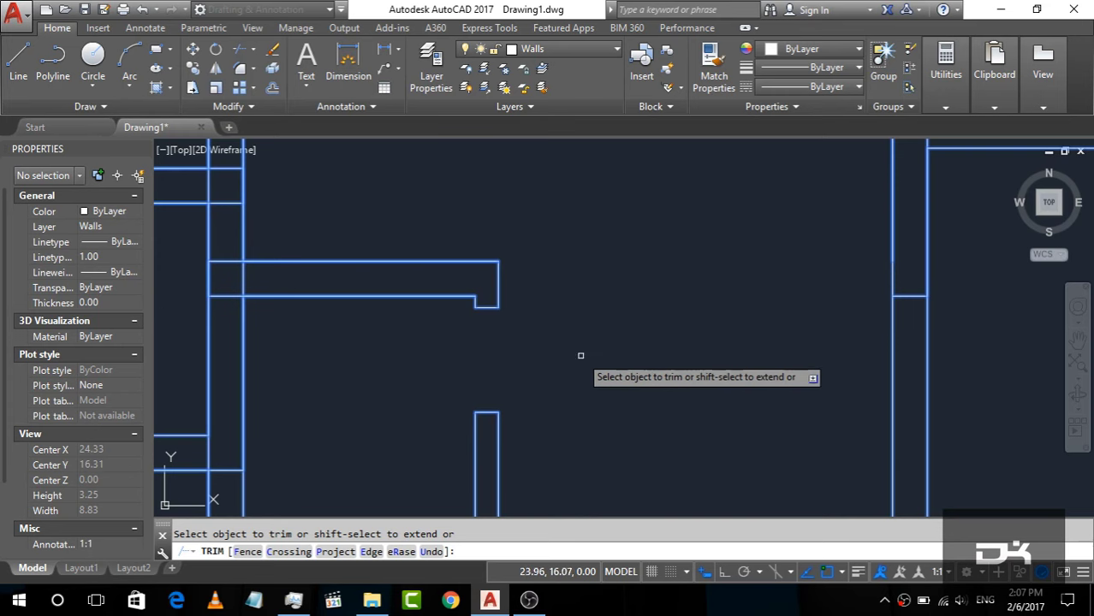
key("Escape")
scroll(610, 312, "down", 4)
scroll(551, 336, "down", 2)
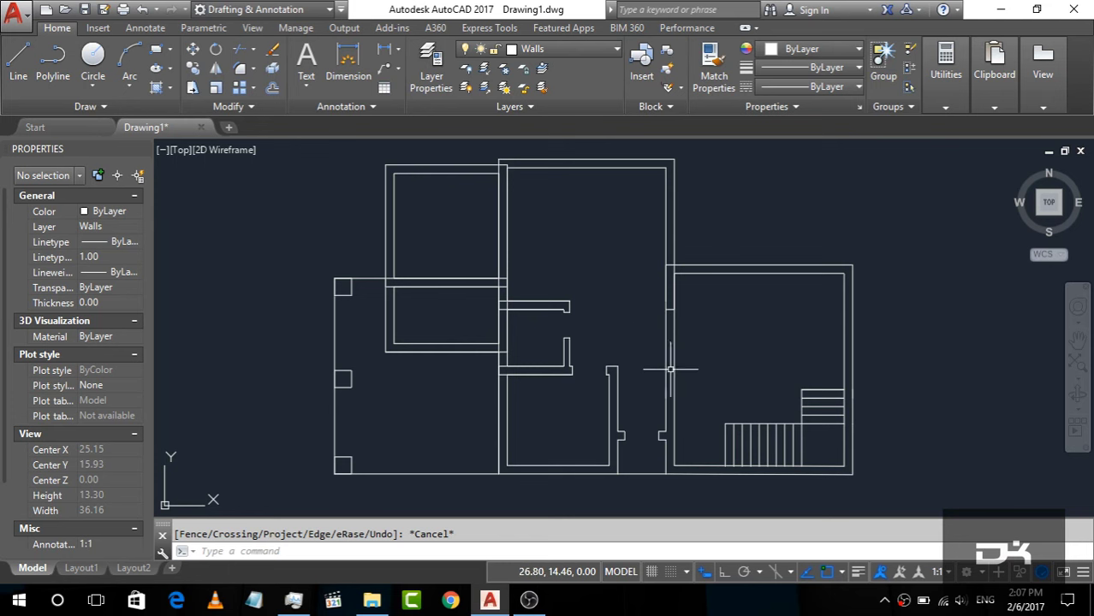
scroll(660, 369, "up", 2)
Draw a temporary horizontal line from the partition's wall corner toward the stair room.
left_click(18, 60)
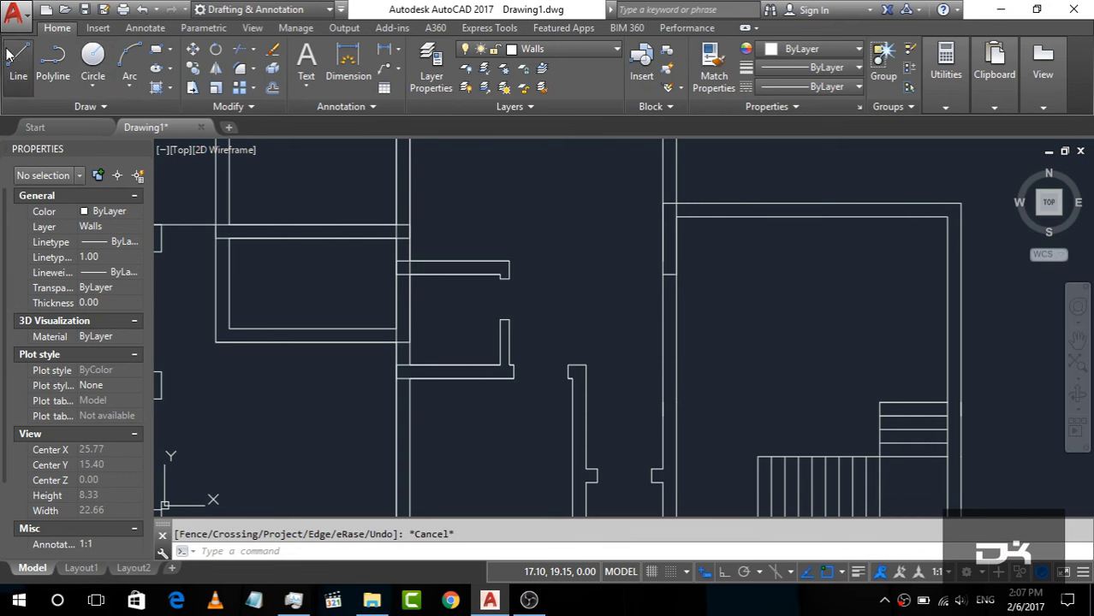
left_click(586, 365)
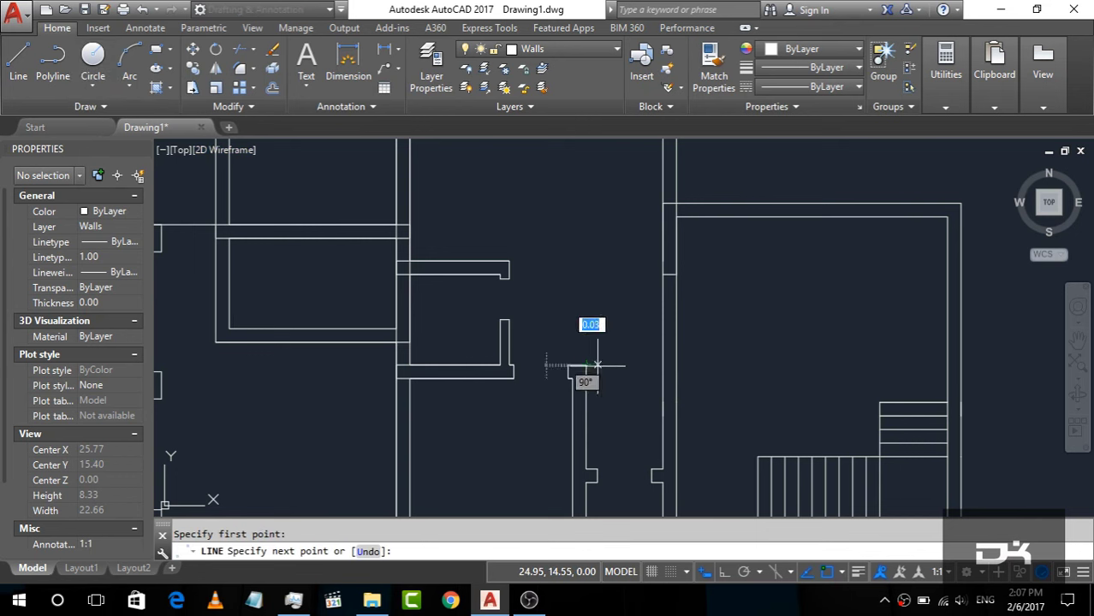
left_click(813, 365)
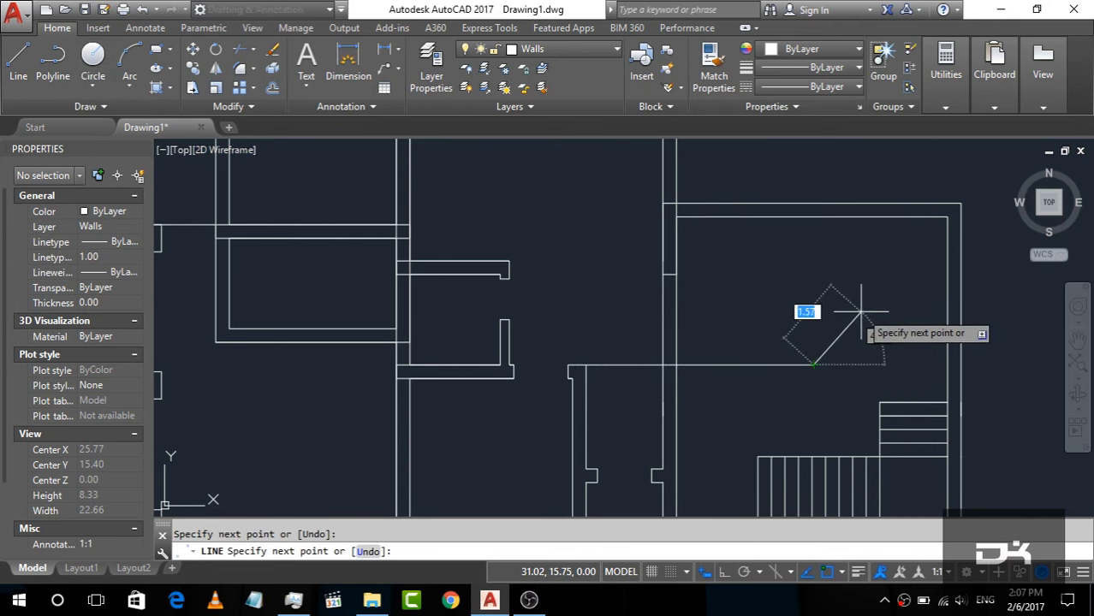
key("Escape")
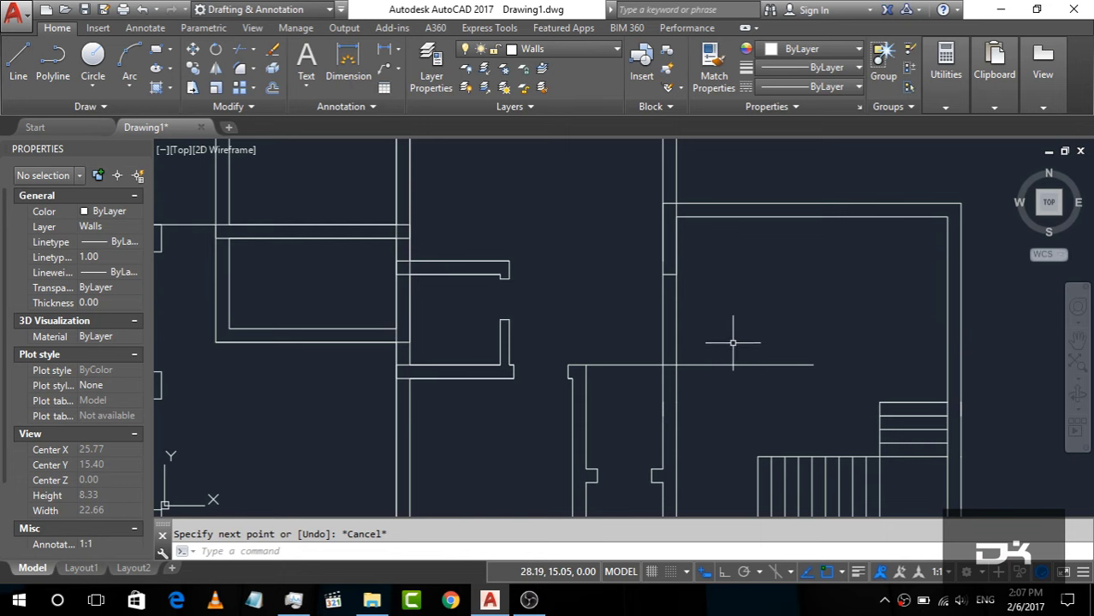
scroll(616, 314, "down", 2)
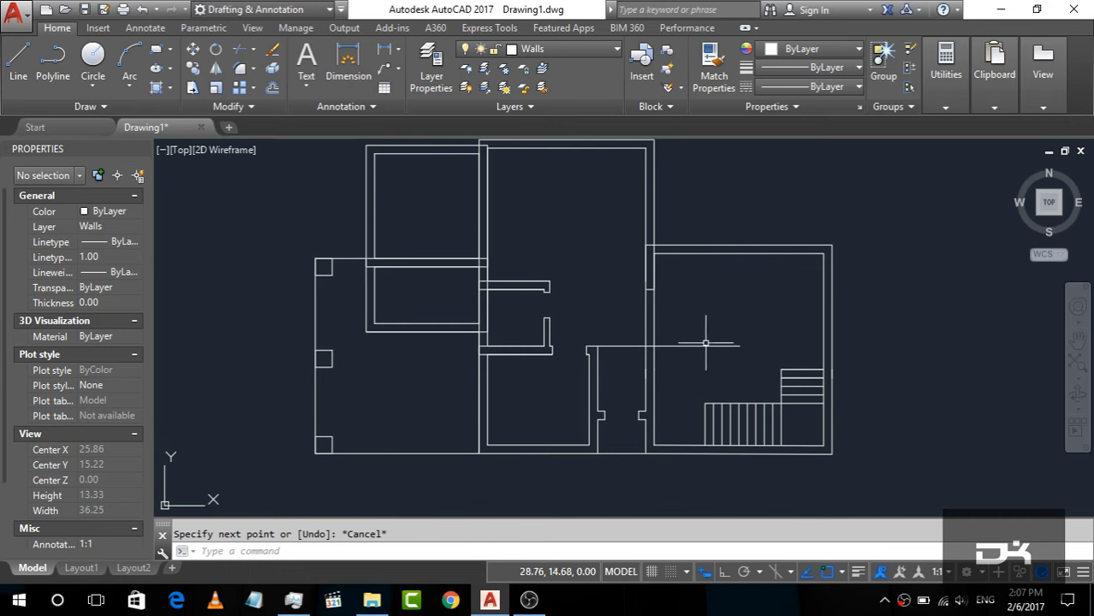
Trim the double wall lines between the central room and stair room with a crossing window.
key("ctrl+a")
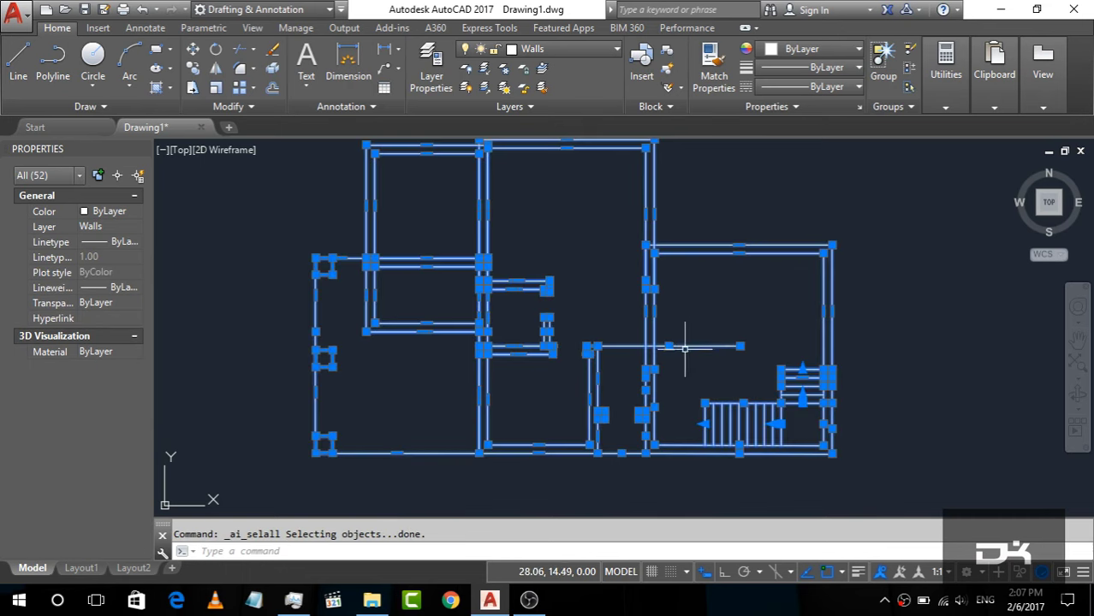
type("tr")
key("Return")
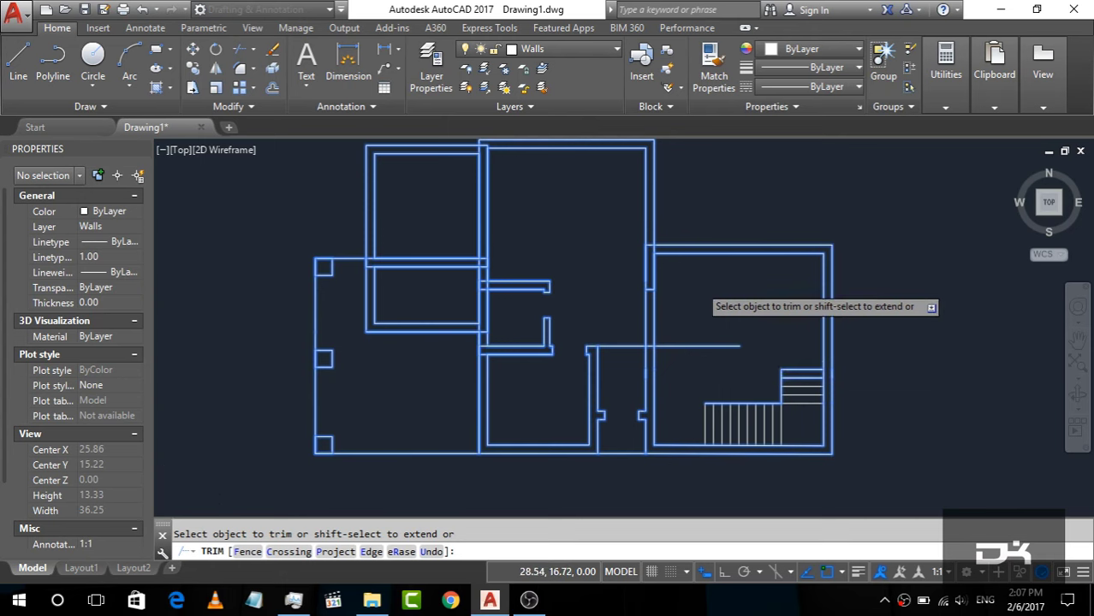
scroll(701, 286, "up", 2)
left_click(700, 358)
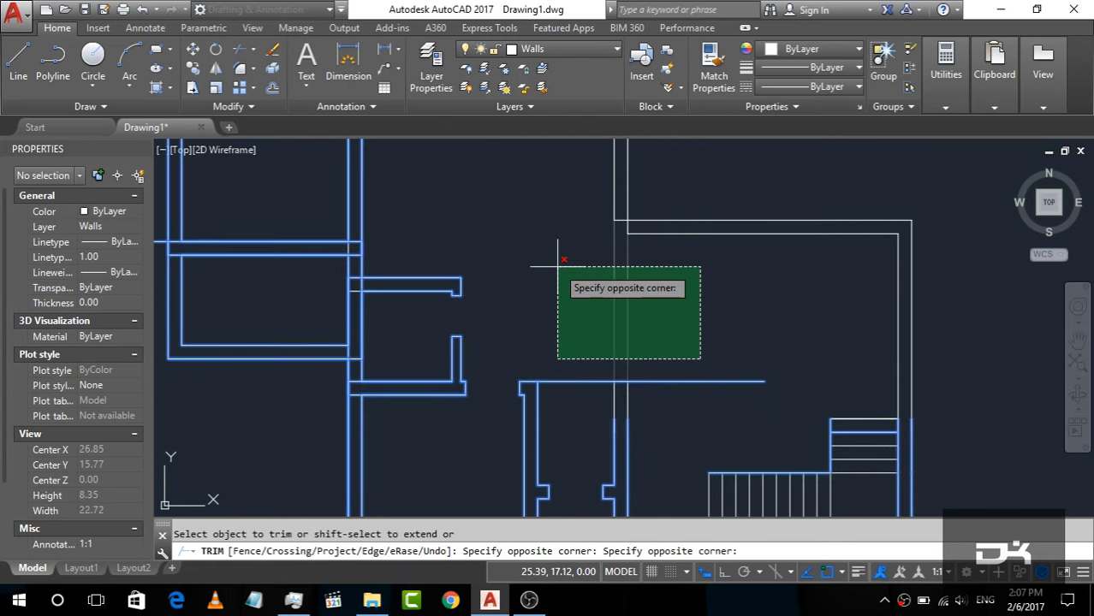
left_click(557, 264)
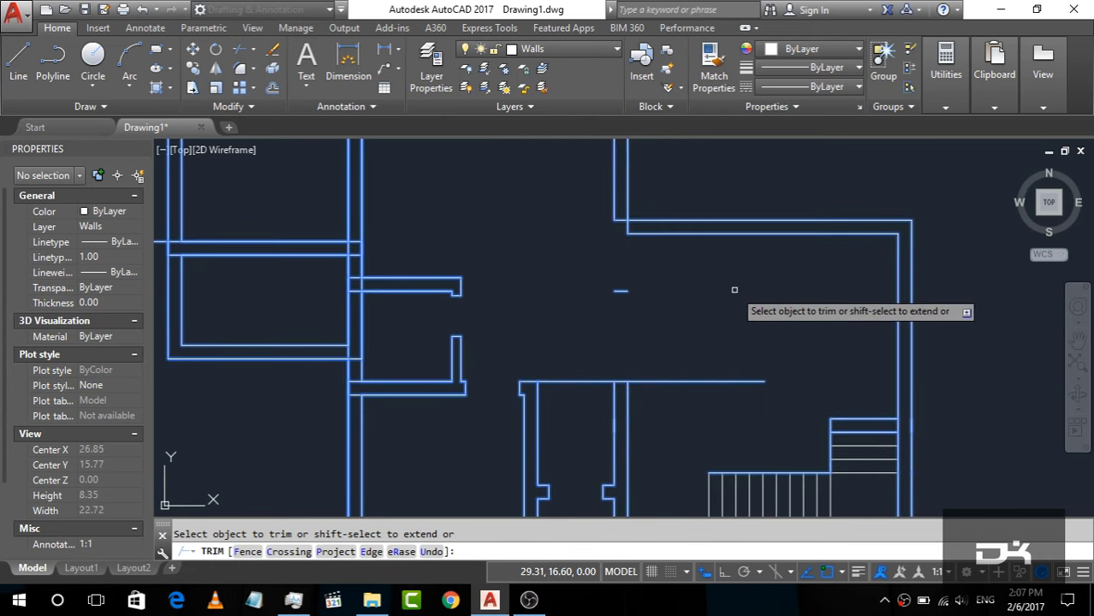
key("Escape")
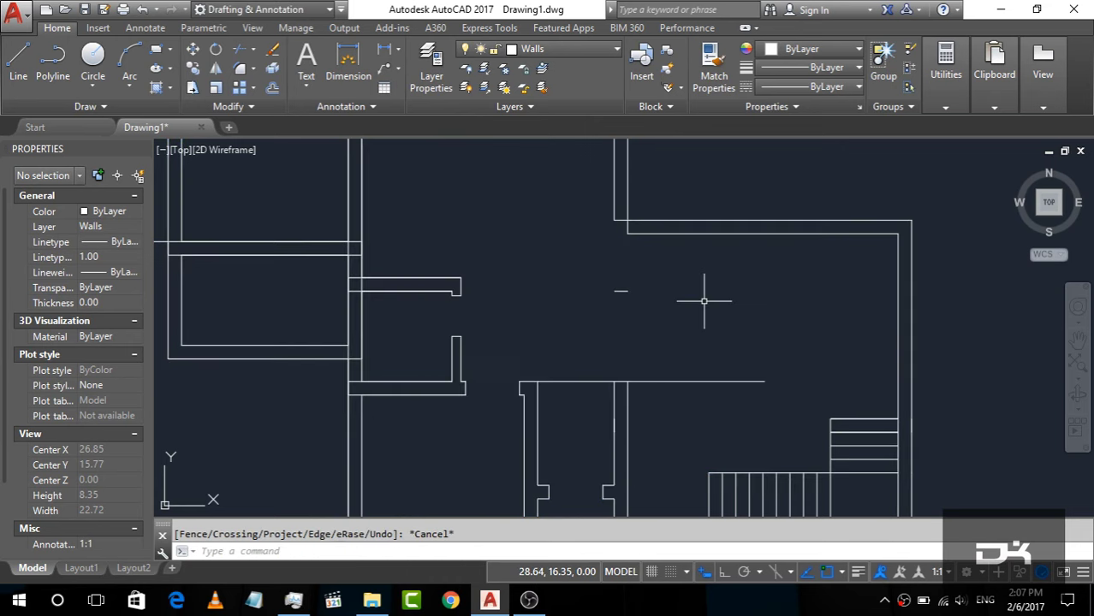
Delete the leftover wall piece and the temporary line.
left_click(626, 293)
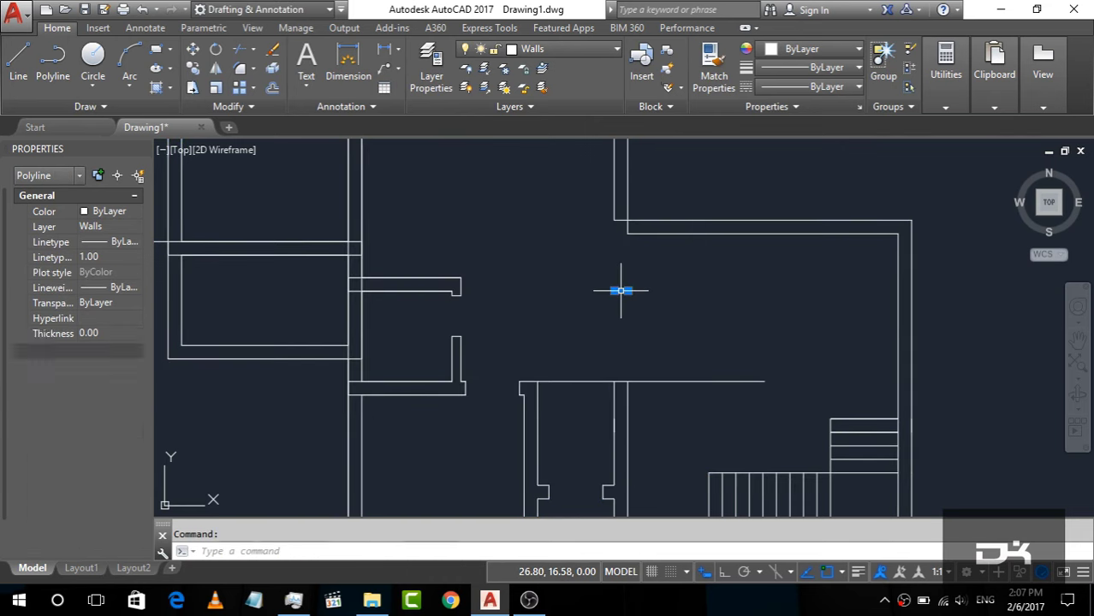
left_click(697, 383)
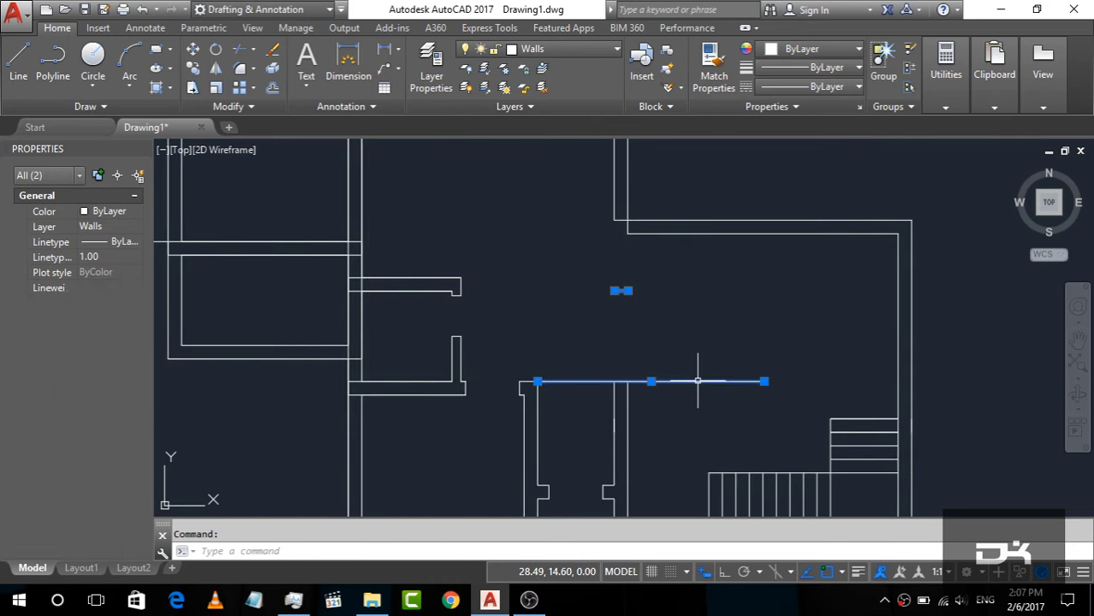
key("Delete")
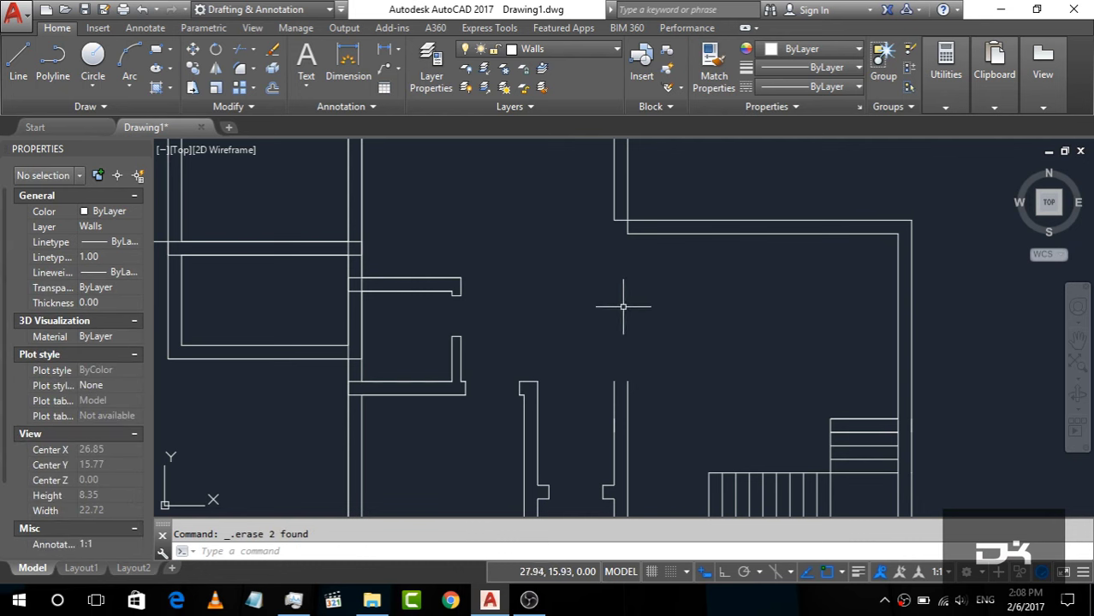
Draw a stray line near the upper wall corner, then undo it.
left_click(16, 73)
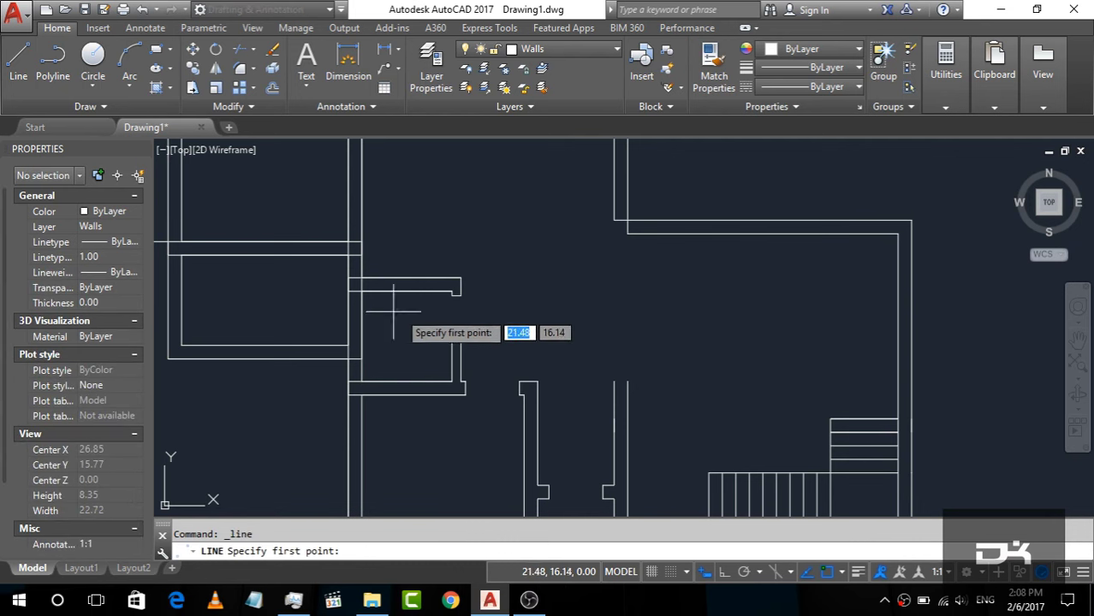
left_click(615, 382)
key("Return")
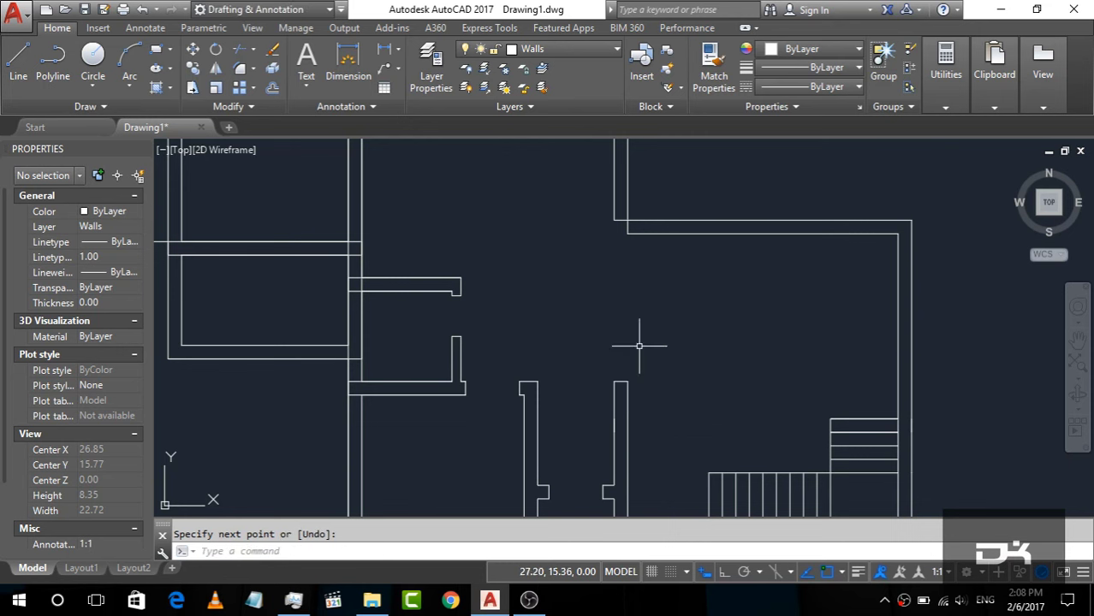
key("Return")
scroll(651, 203, "up", 1)
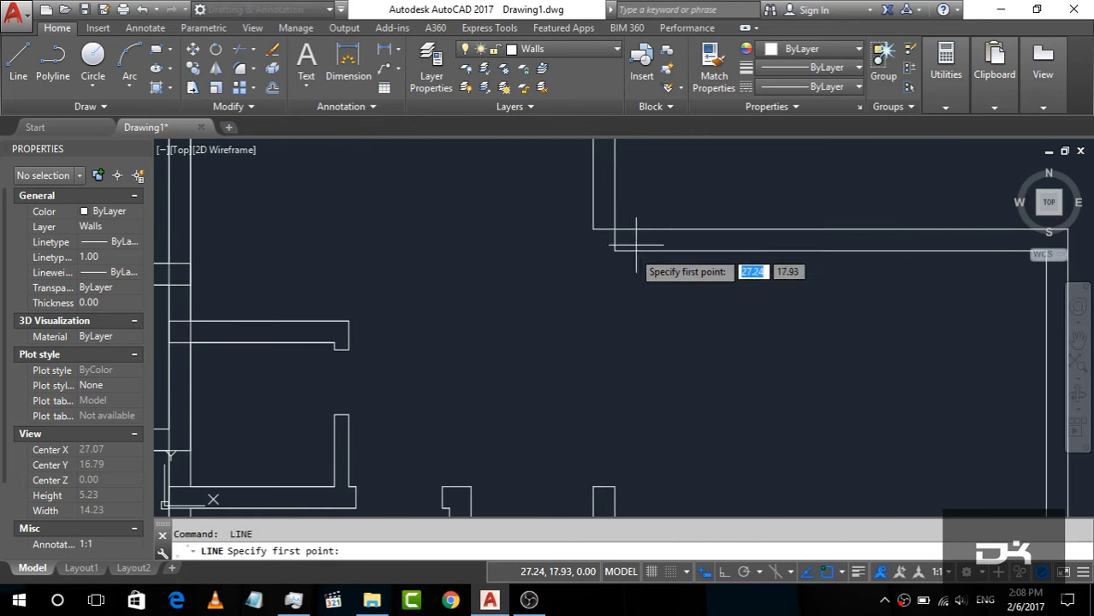
scroll(625, 249, "down", 4)
scroll(582, 318, "up", 4)
left_click(671, 323)
left_click(558, 246)
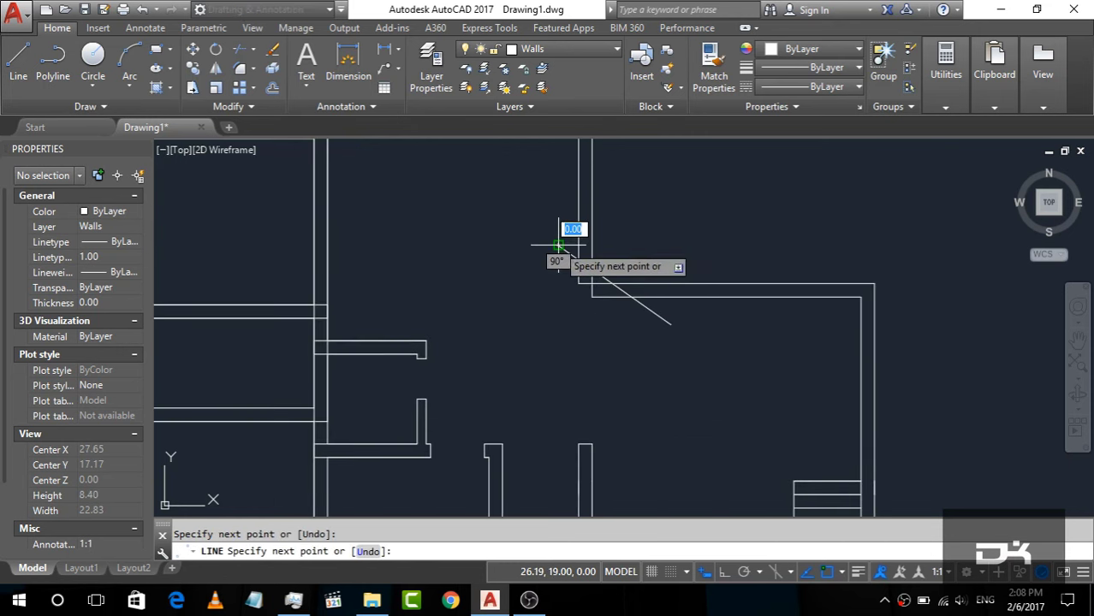
key("Escape")
key("ctrl+z")
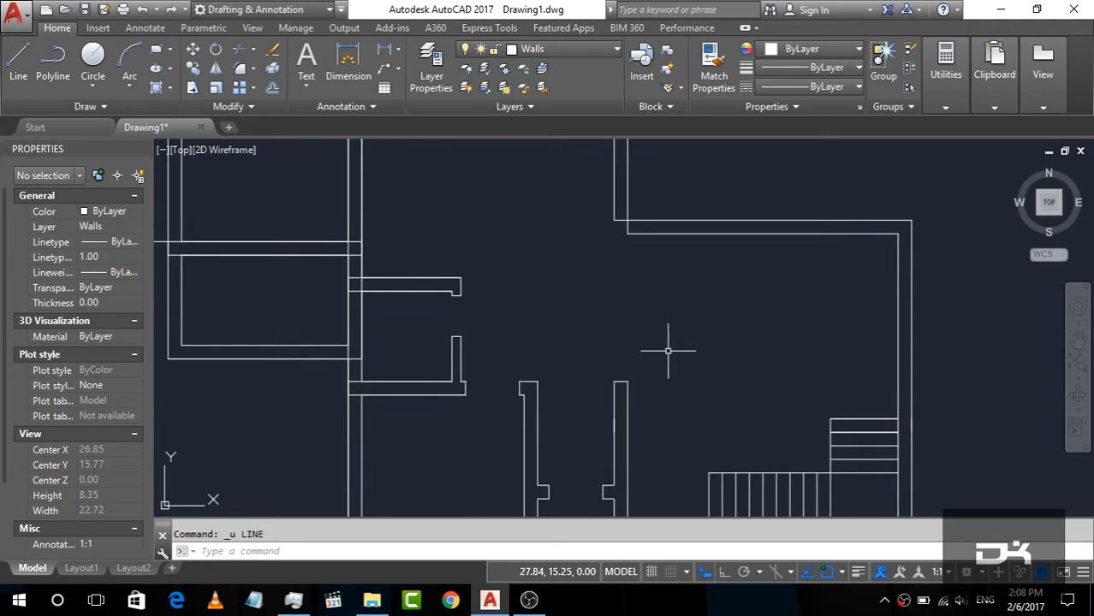
Trim the short vertical and horizontal stubs at the stair room's upper corner.
left_click(666, 349)
left_click(556, 171)
type("tr")
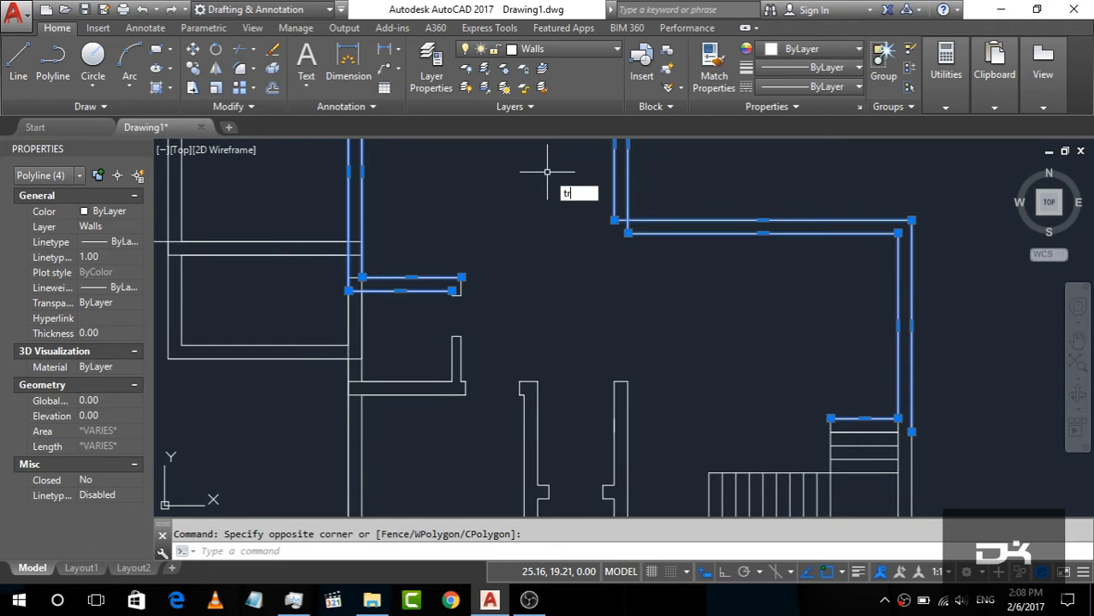
key("Return")
scroll(634, 214, "up", 5)
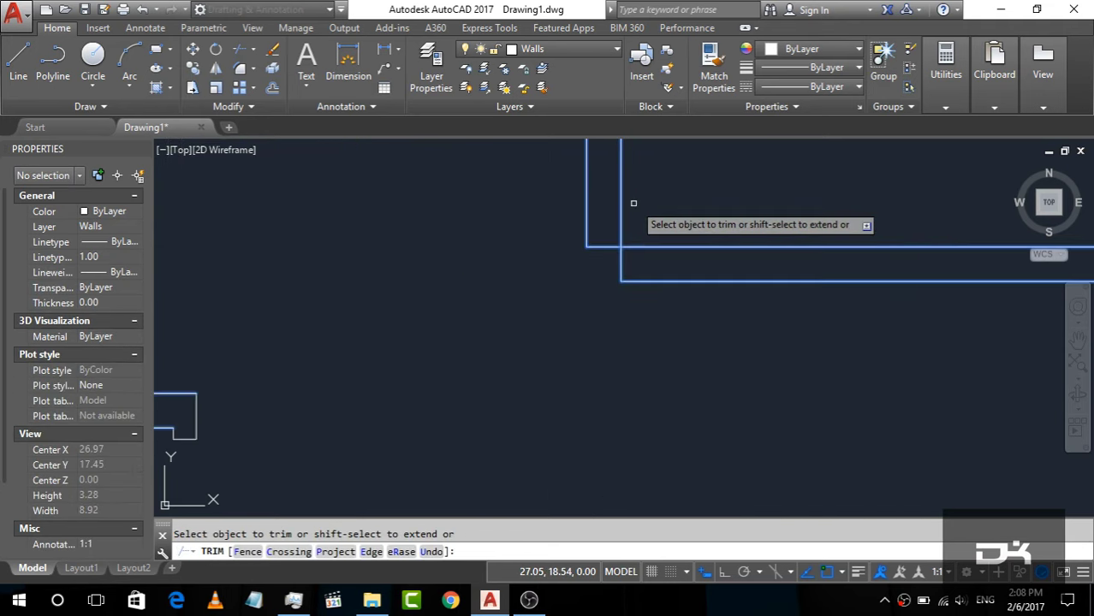
left_click(618, 261)
left_click(609, 247)
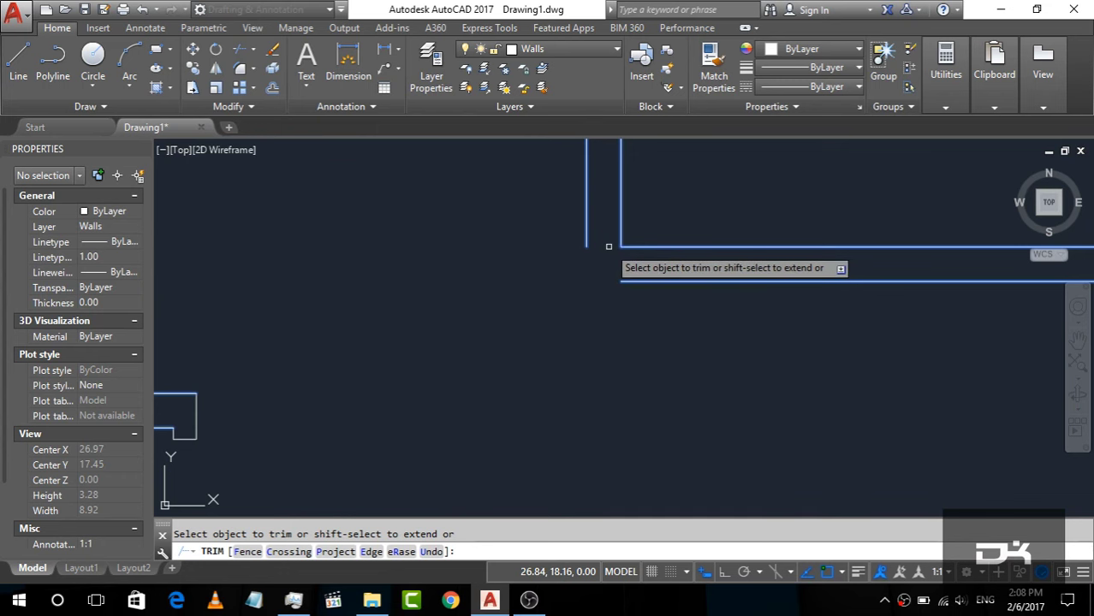
key("Escape")
scroll(574, 351, "down", 8)
scroll(599, 336, "up", 5)
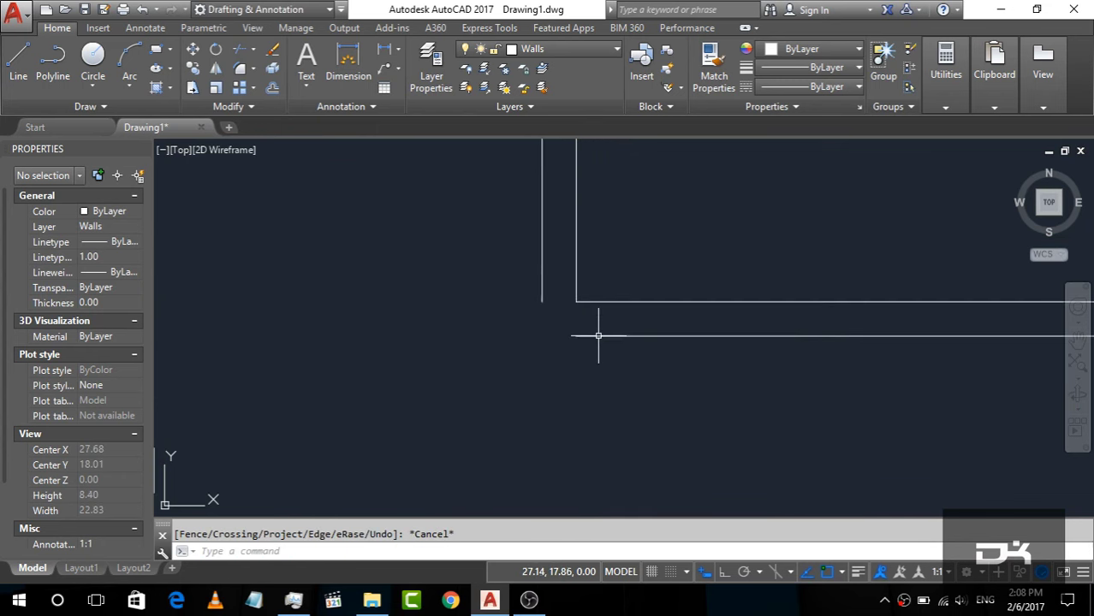
type("f")
Fillet the horizontal and vertical wall lines at radius 0 into a sharp corner.
key("Return")
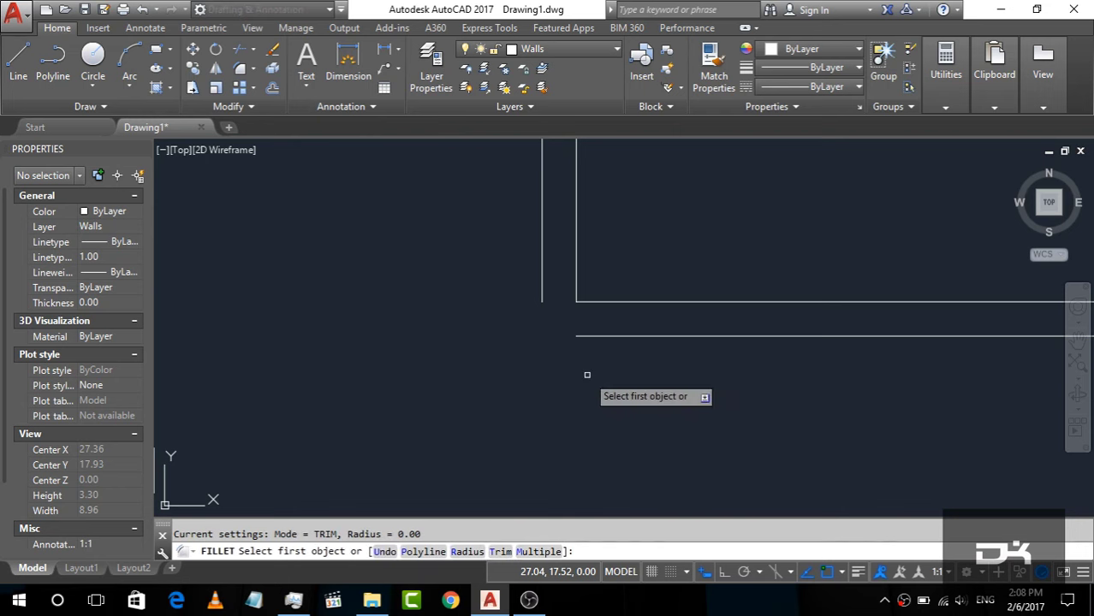
left_click(606, 336)
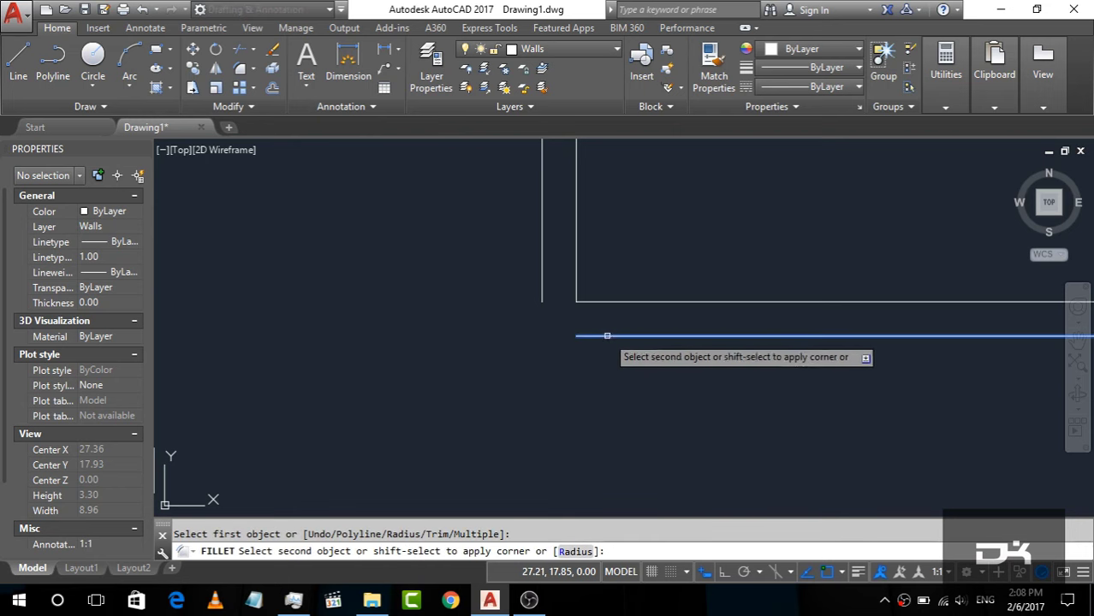
left_click(542, 296)
scroll(517, 361, "down", 2)
scroll(570, 390, "down", 2)
scroll(754, 308, "down", 2)
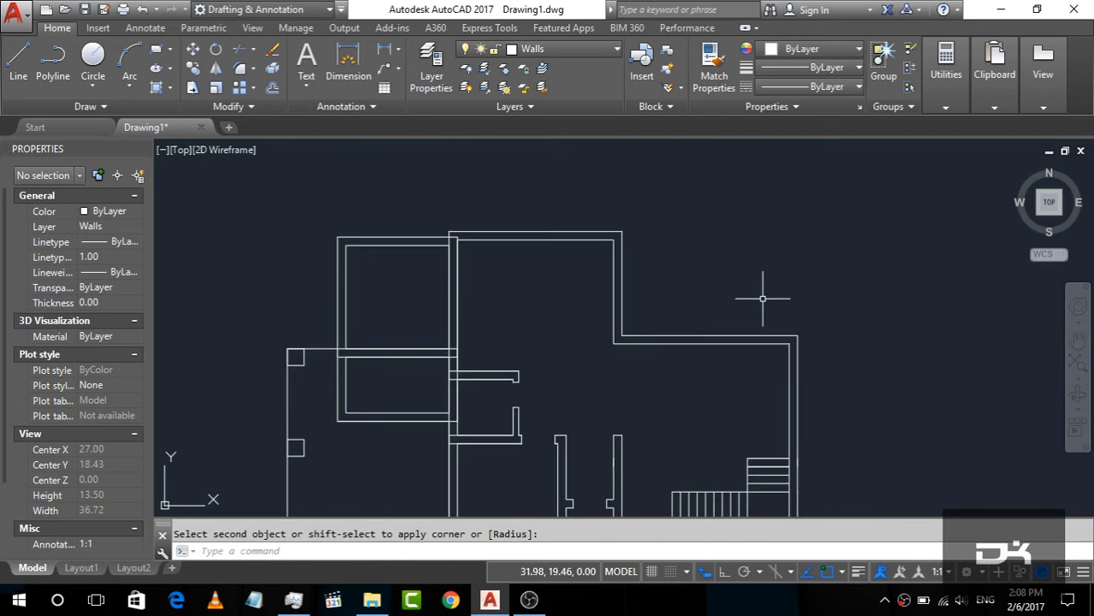
scroll(762, 304, "down", 2)
scroll(646, 364, "up", 4)
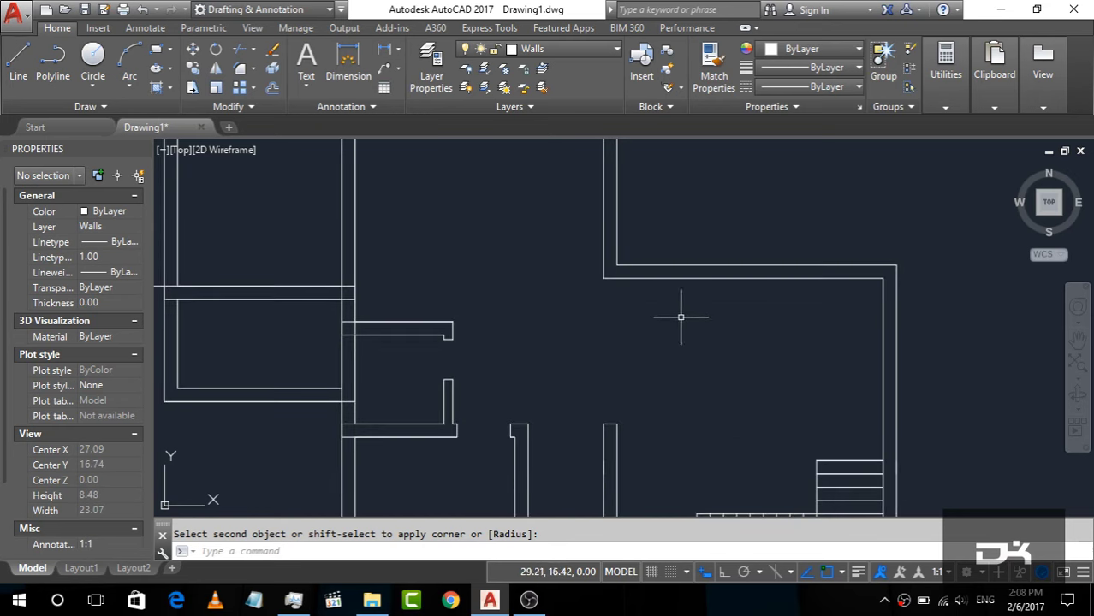
scroll(679, 314, "down", 2)
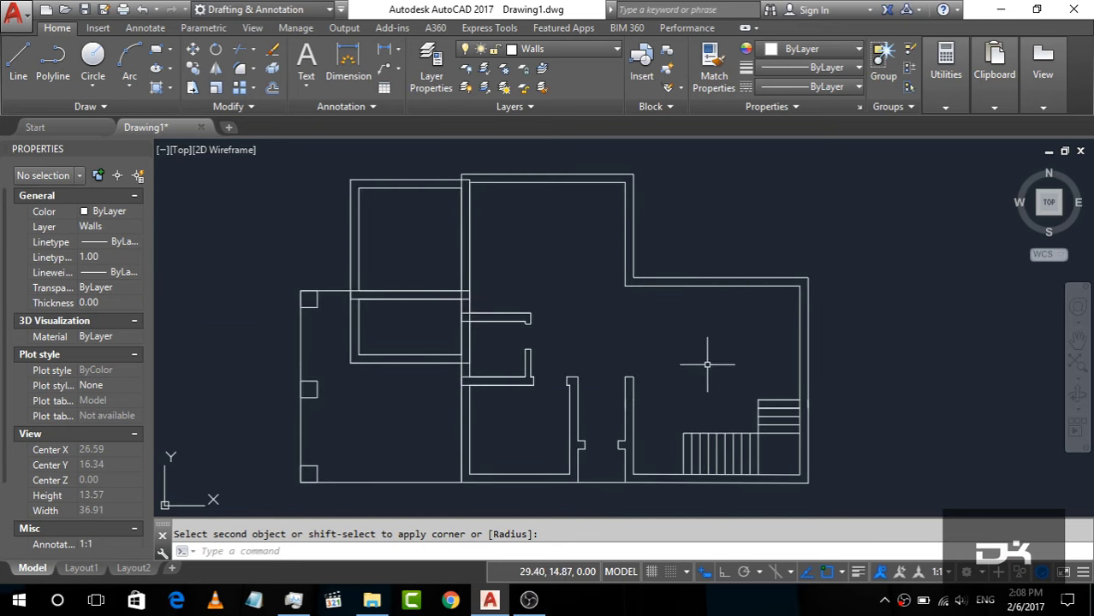
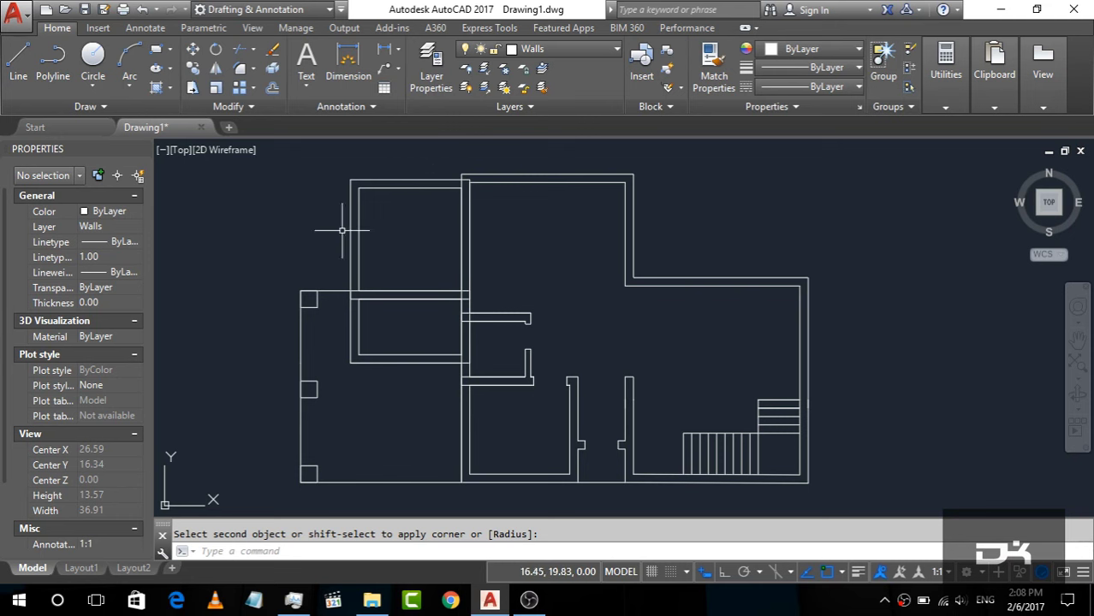
Offset the vertical wall line 0.1 to the right and delete the stray short segment.
scroll(371, 300, "up", 5)
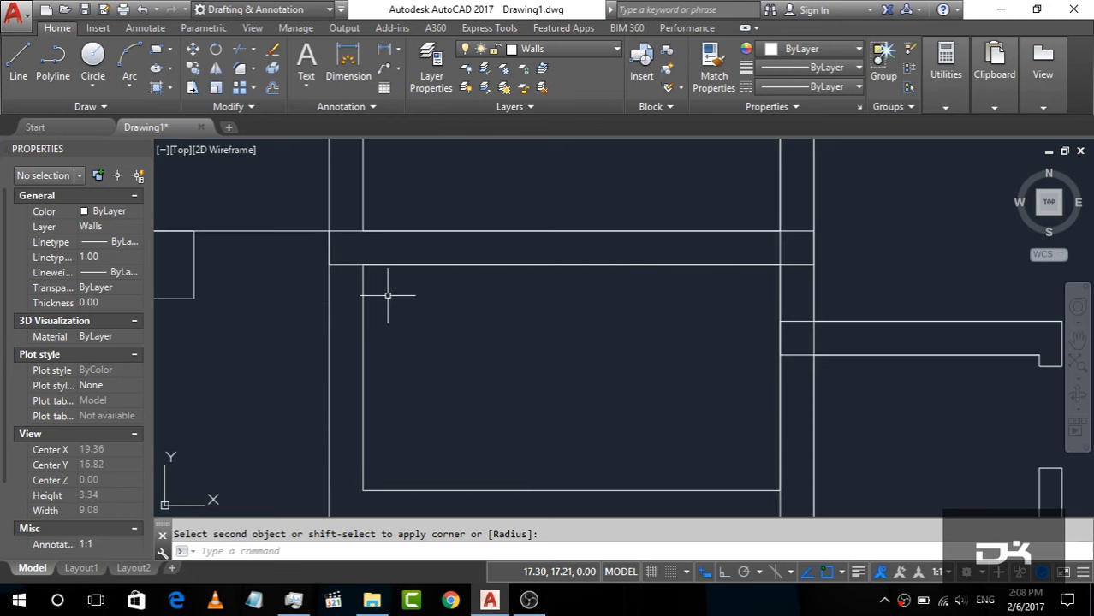
scroll(405, 264, "down", 2)
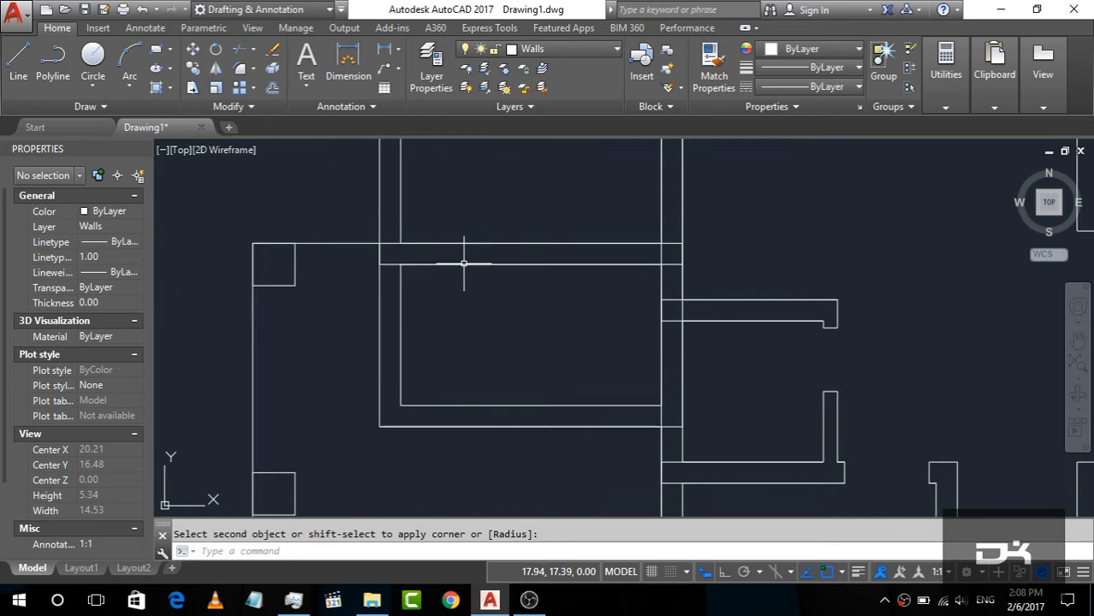
left_click(18, 60)
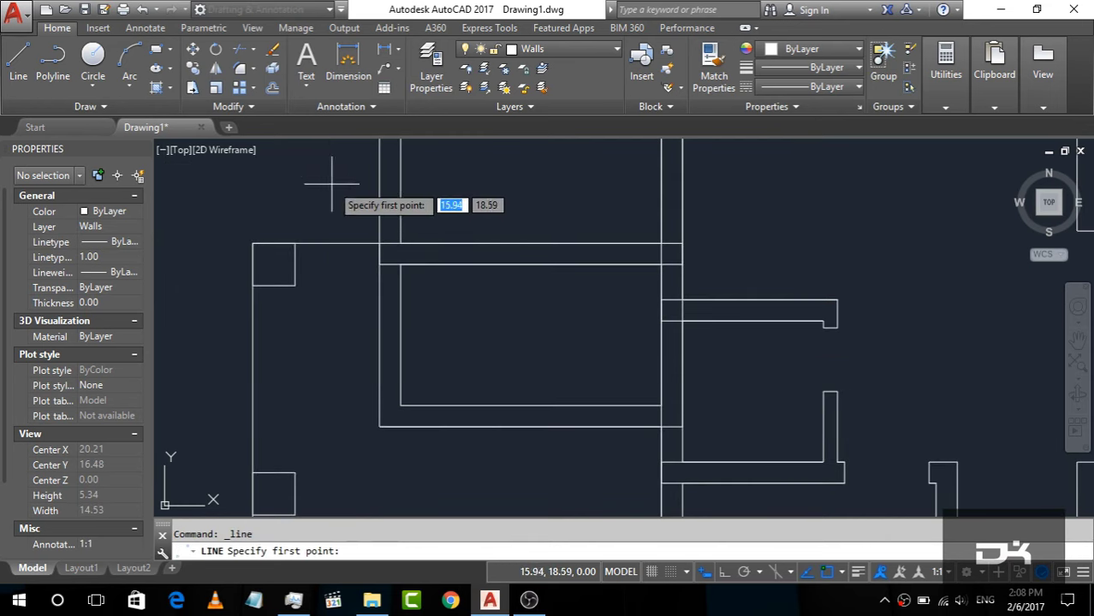
scroll(369, 213, "up", 3)
left_click(447, 344)
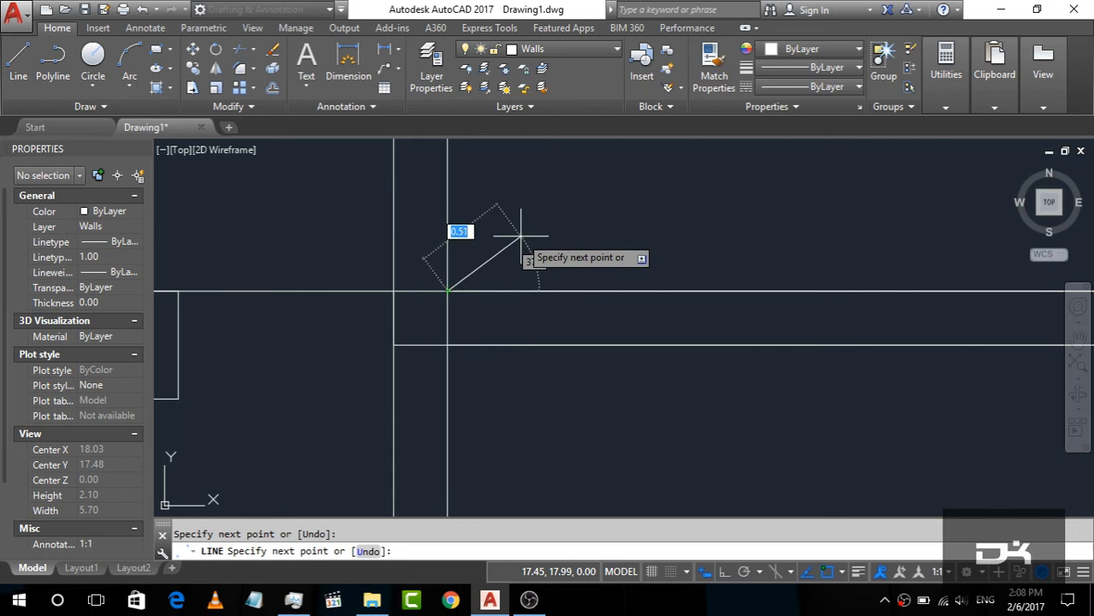
key("Escape")
type("o")
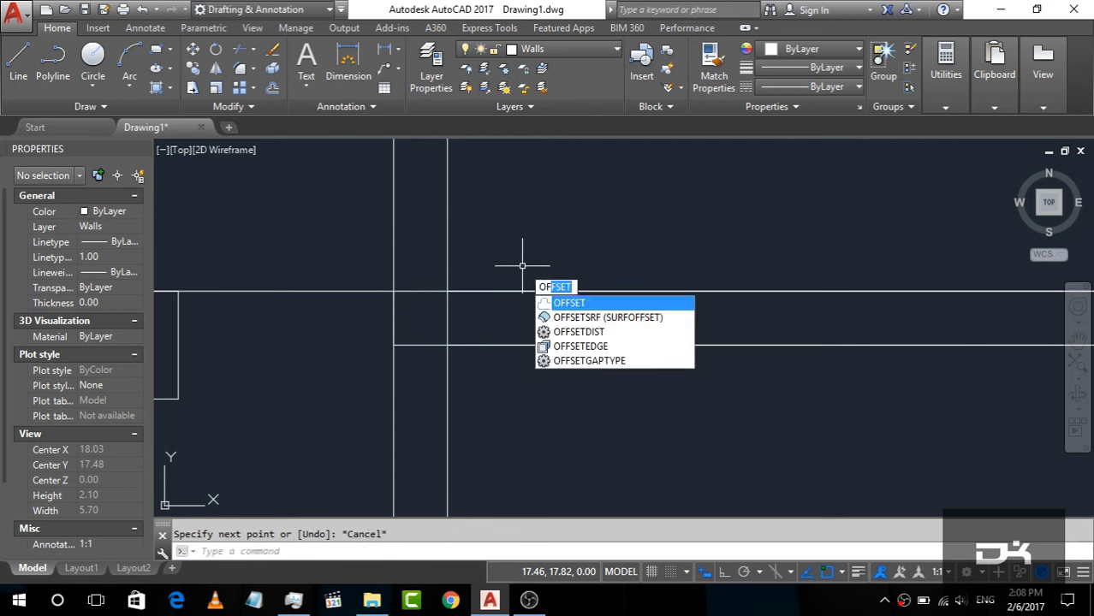
key("Return")
key("Return")
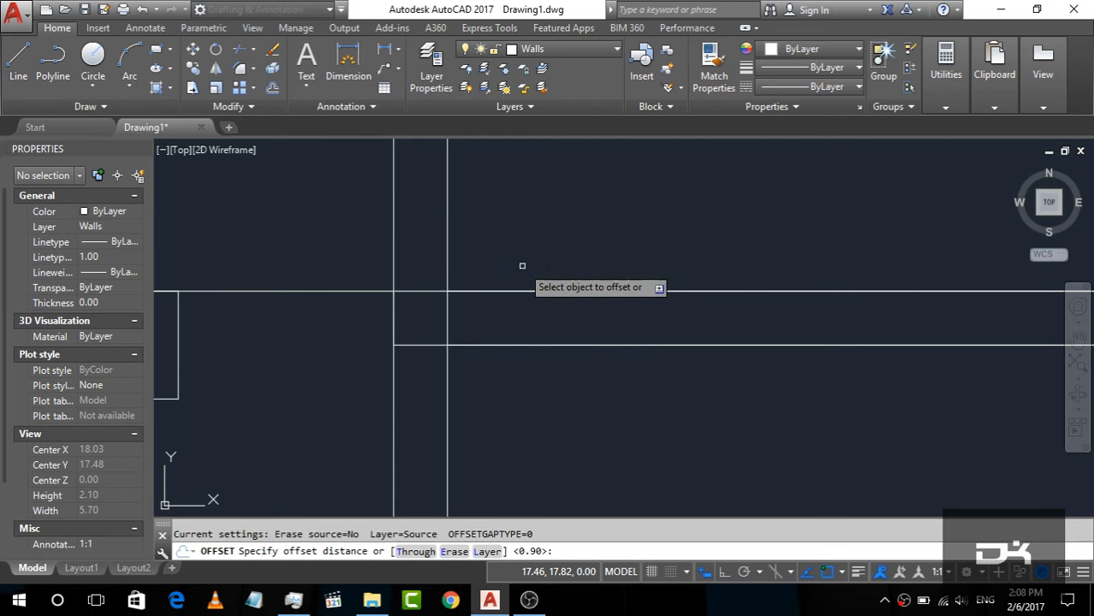
type("0.1")
left_click(447, 317)
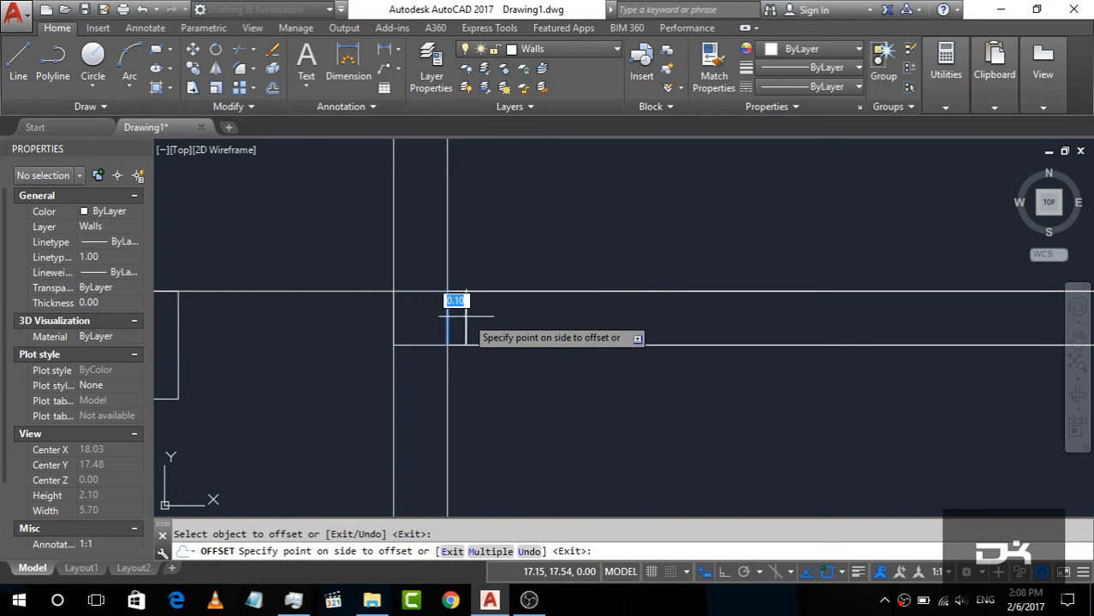
left_click(542, 317)
key("Escape")
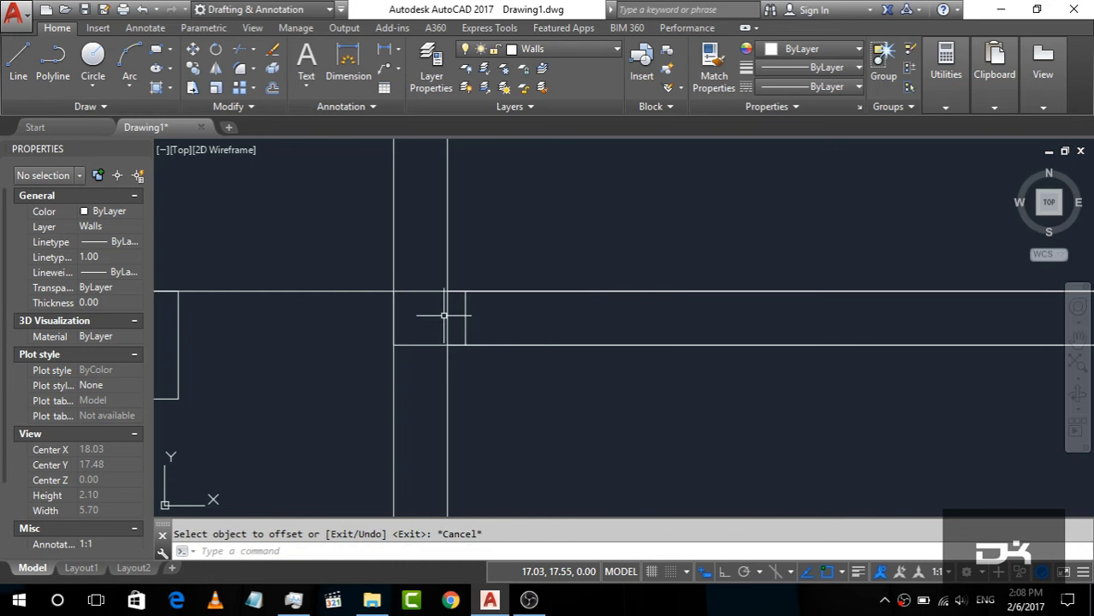
left_click(447, 315)
key("Delete")
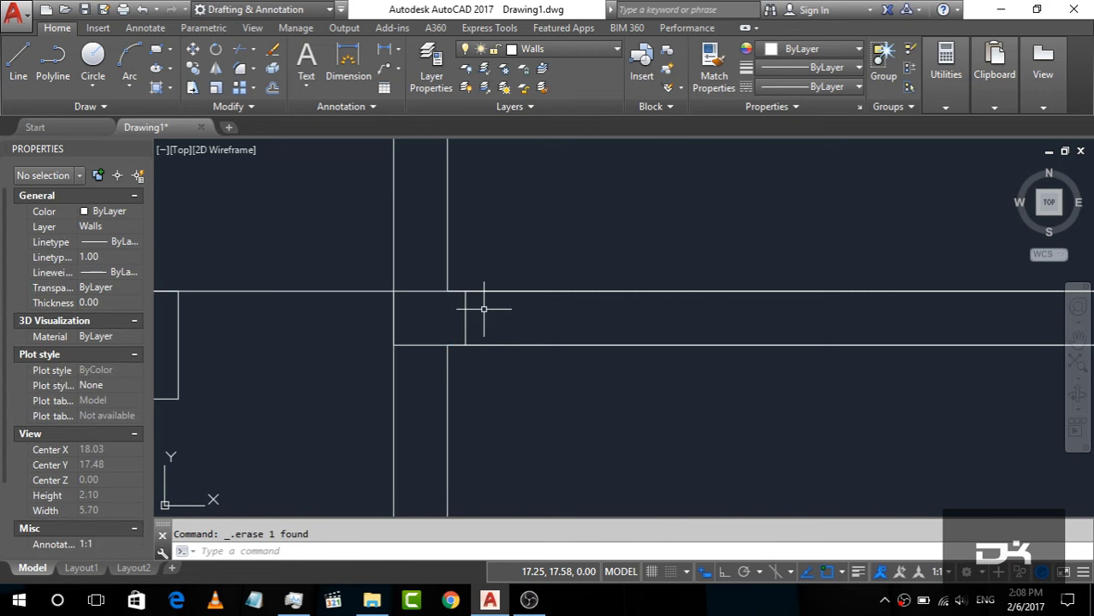
Offset the jamb line 0.9 to the right and window-select the wall lines around the opening.
scroll(462, 320, "down", 1)
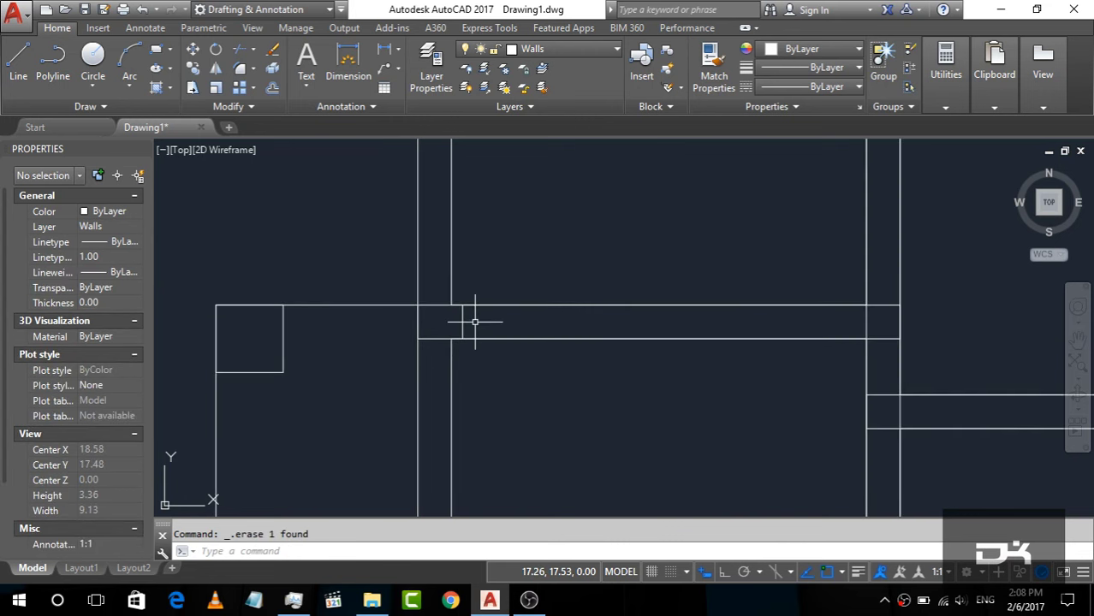
scroll(474, 320, "up", 1)
type("o")
key("Return")
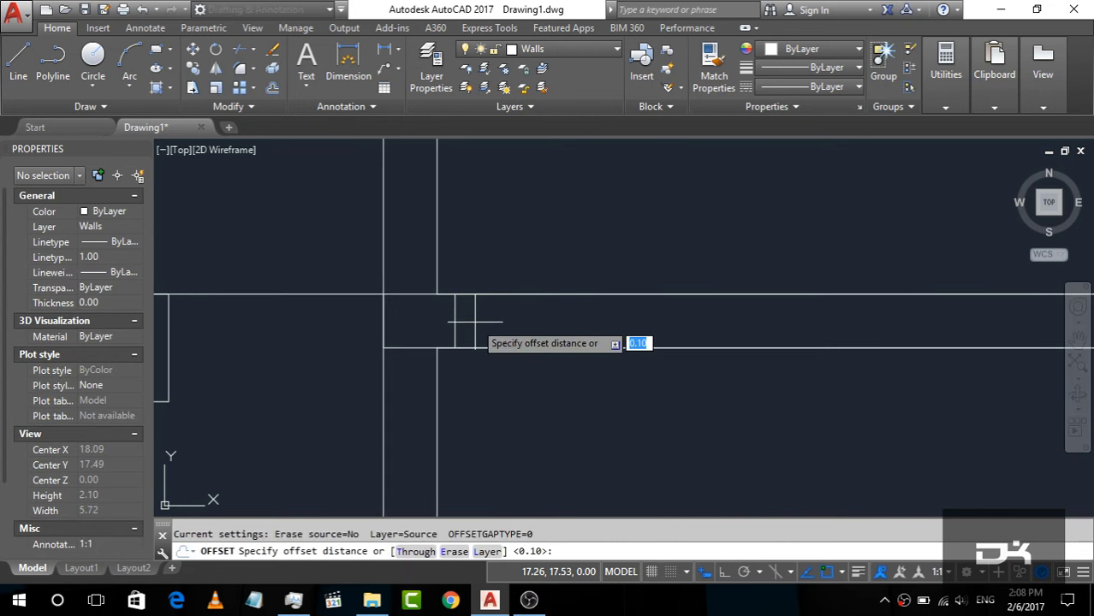
type("0.9")
key("Return")
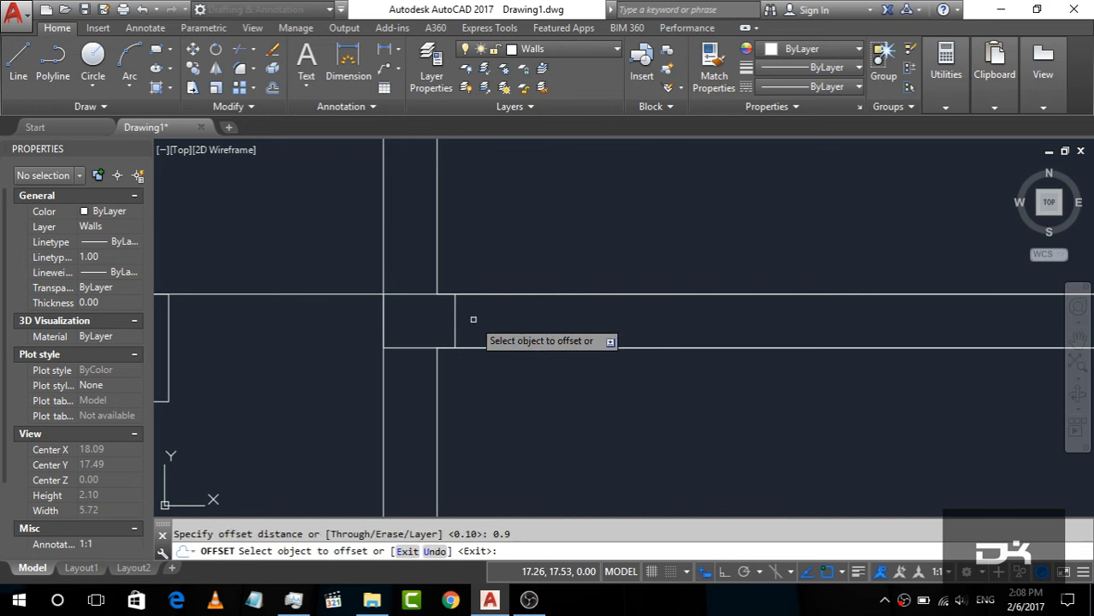
left_click(455, 309)
left_click(552, 310)
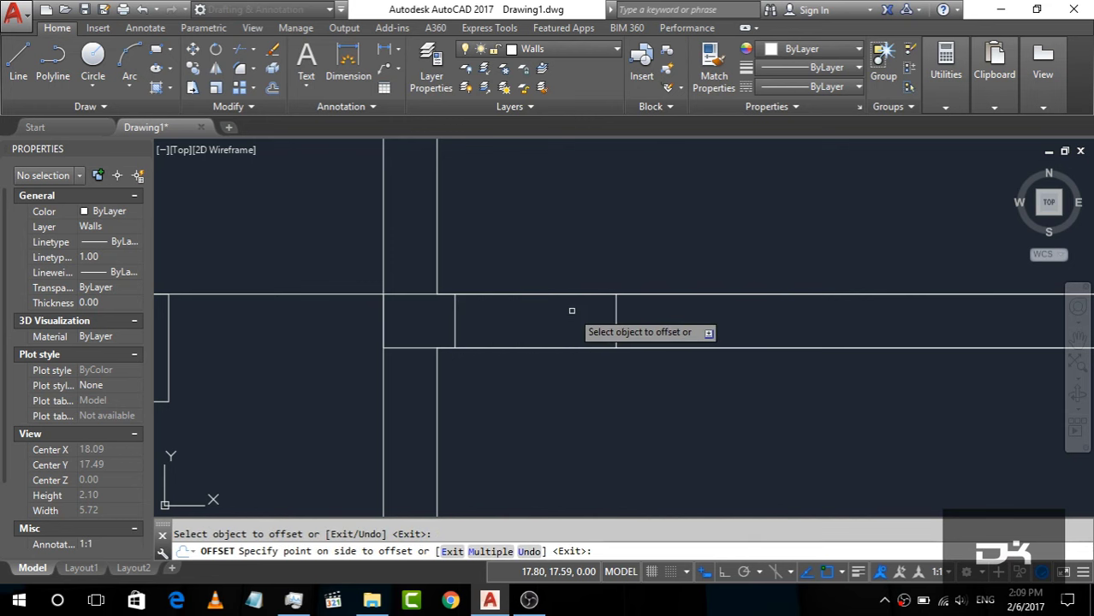
key("Escape")
left_click(733, 410)
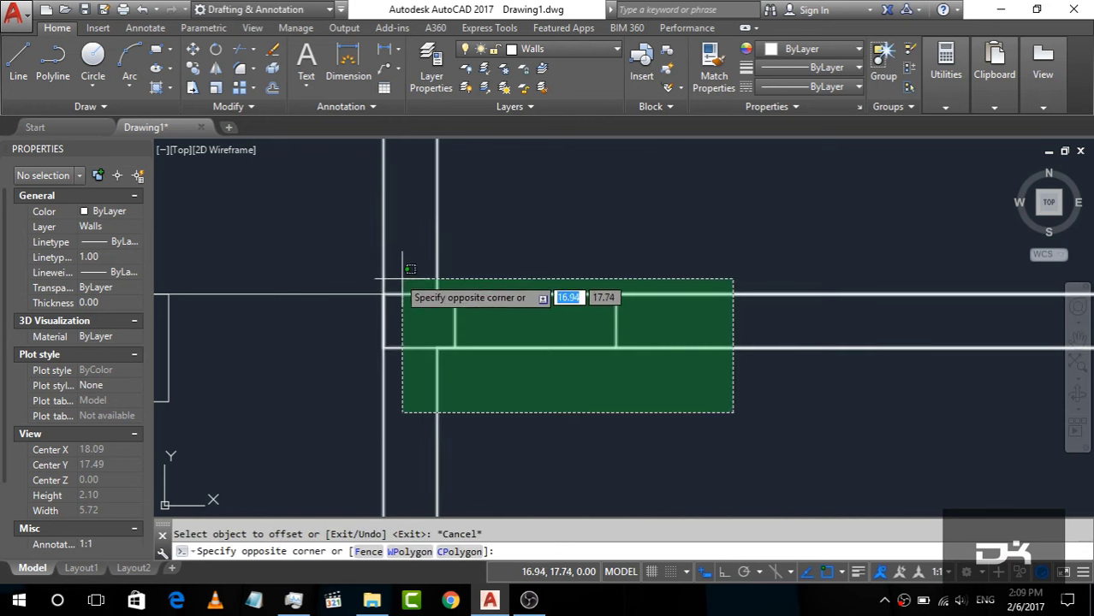
left_click(377, 267)
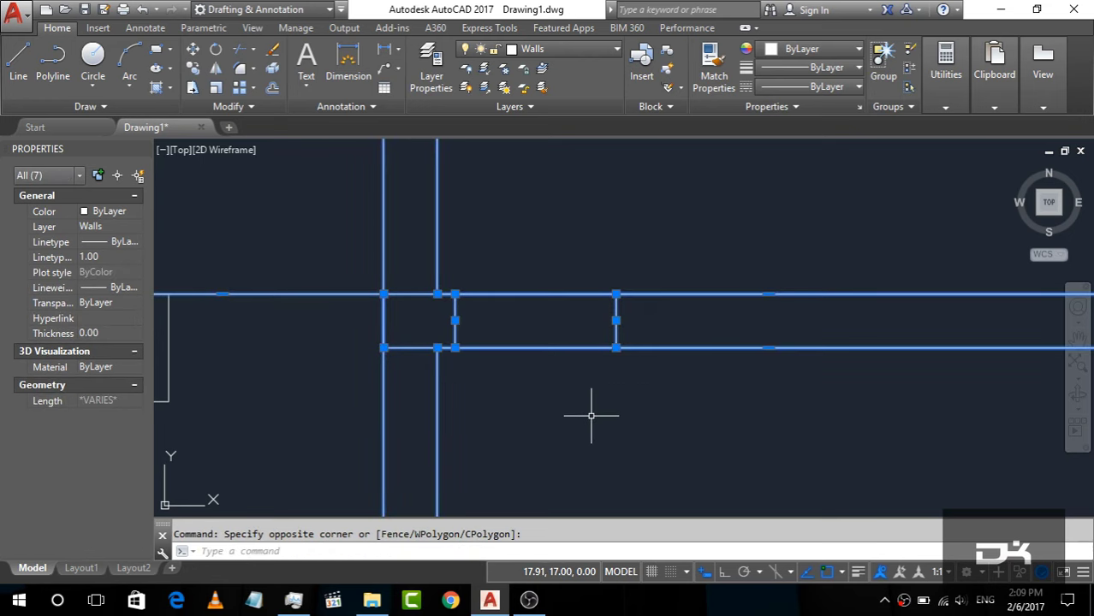
Trim the wall lines out of the door opening and the short pieces between vertical walls.
type("tr")
key("Return")
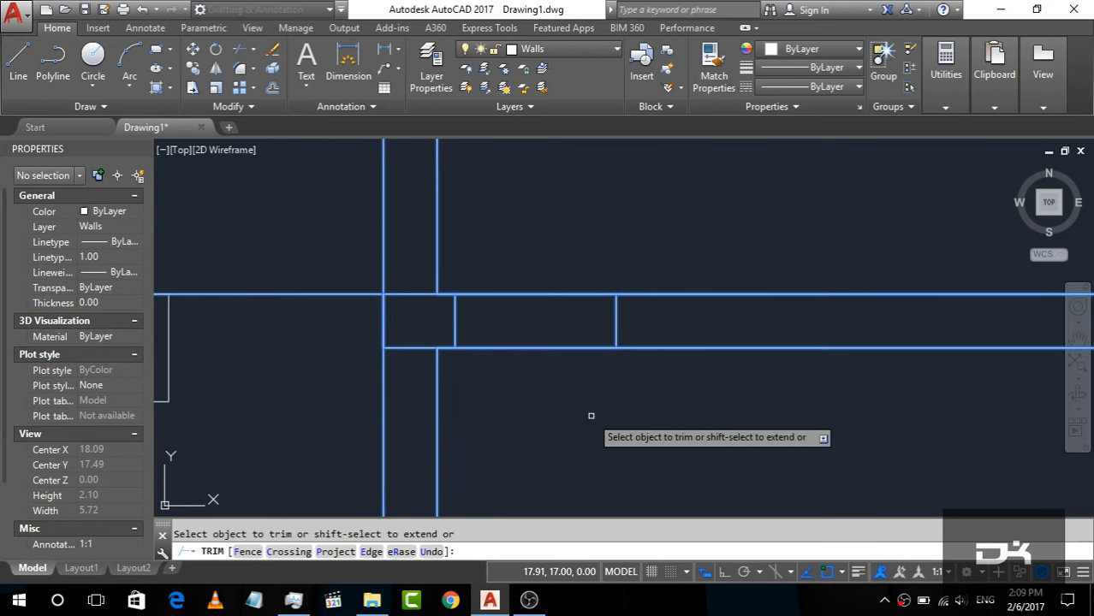
left_click(562, 430)
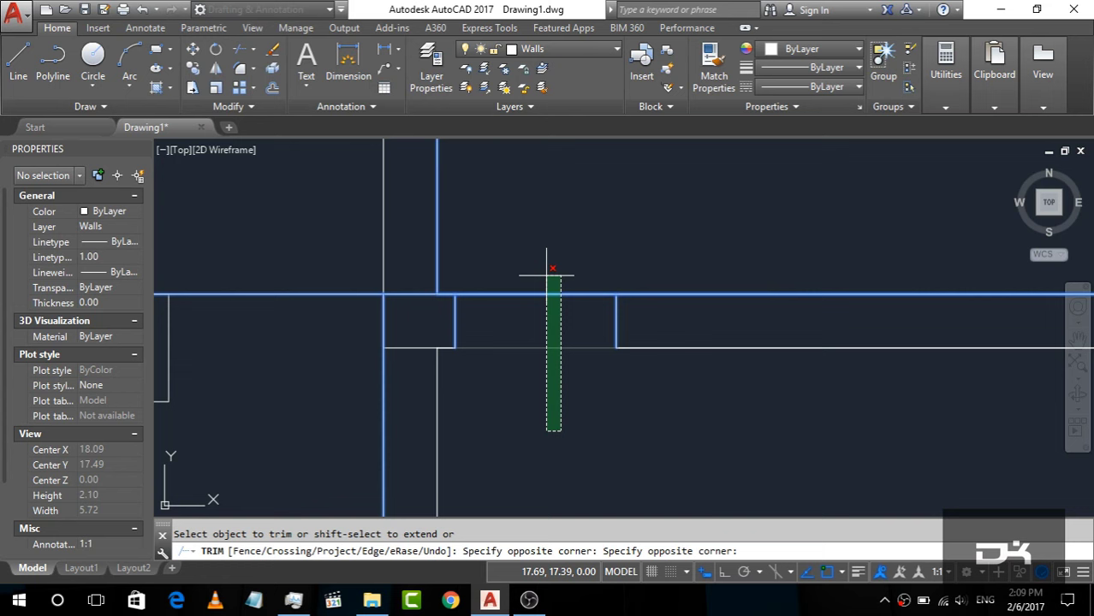
left_click(549, 232)
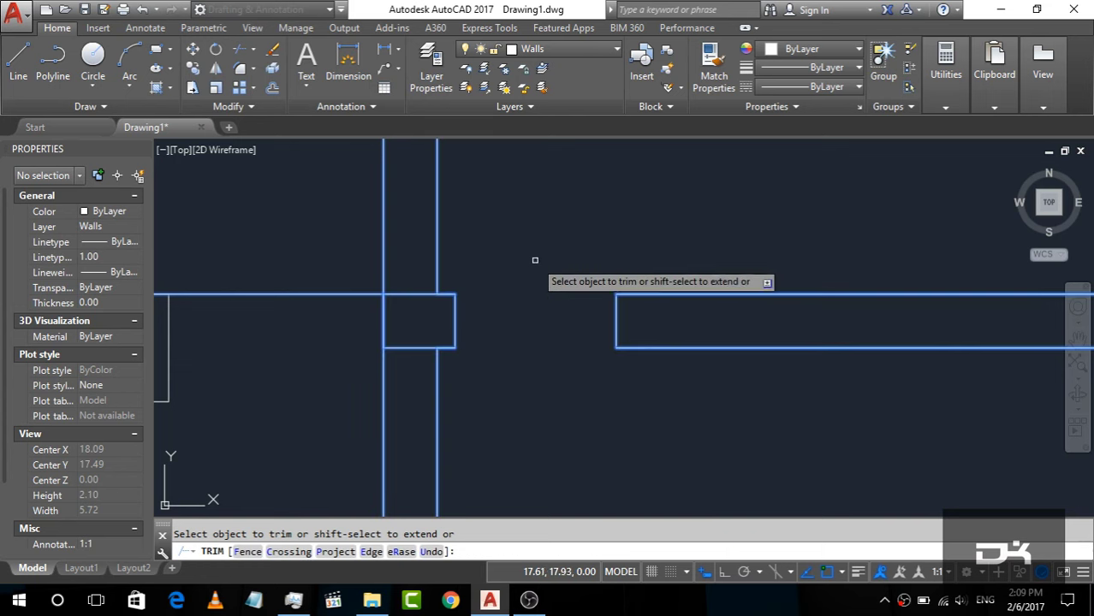
left_click(415, 371)
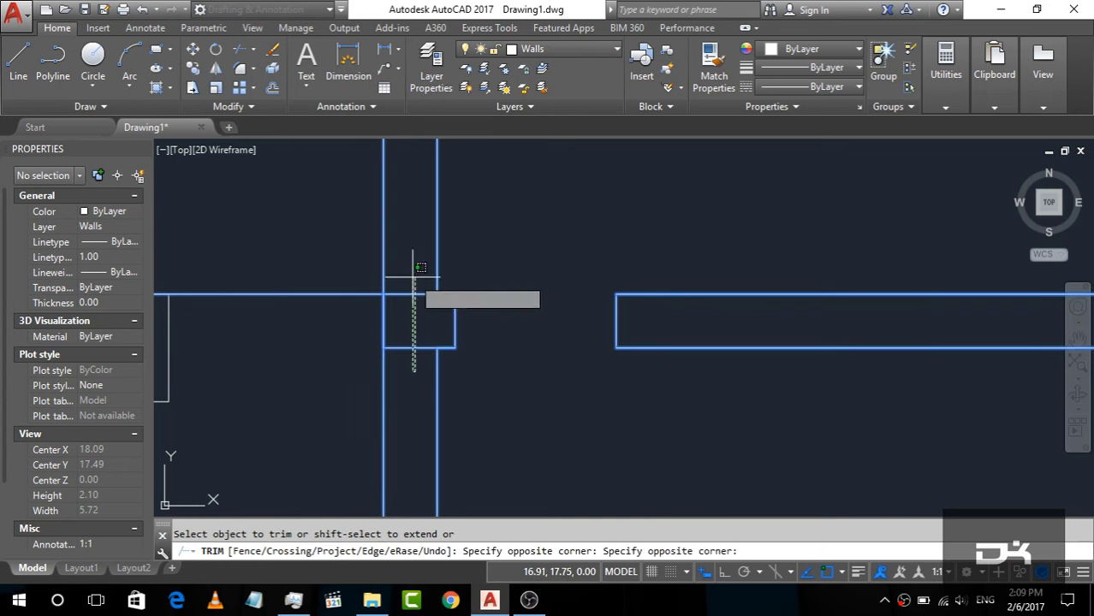
left_click(410, 261)
scroll(435, 342, "down", 4)
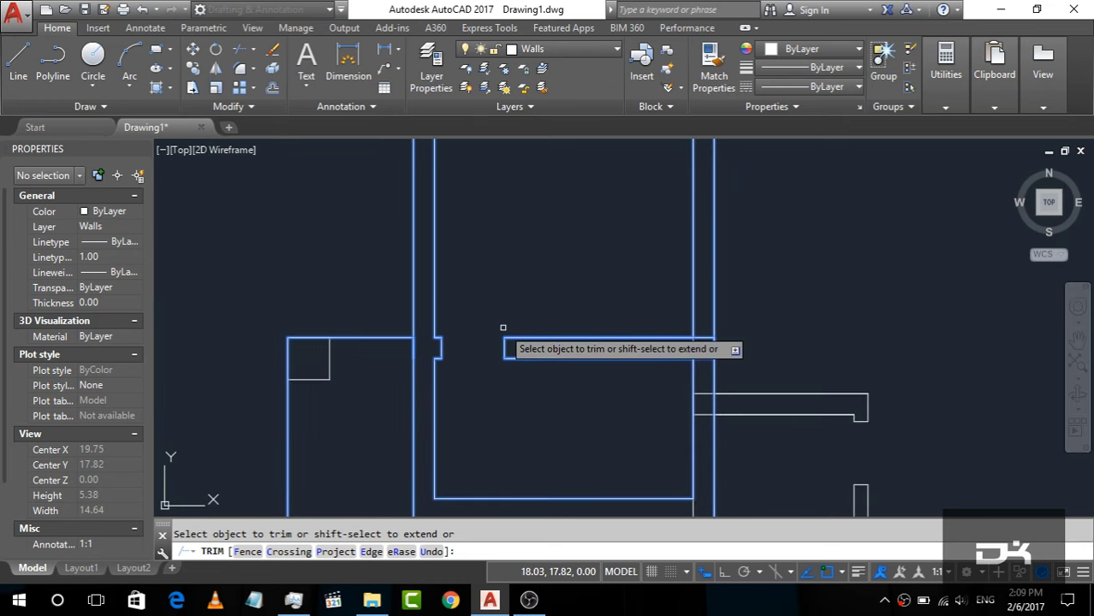
scroll(497, 339, "down", 2)
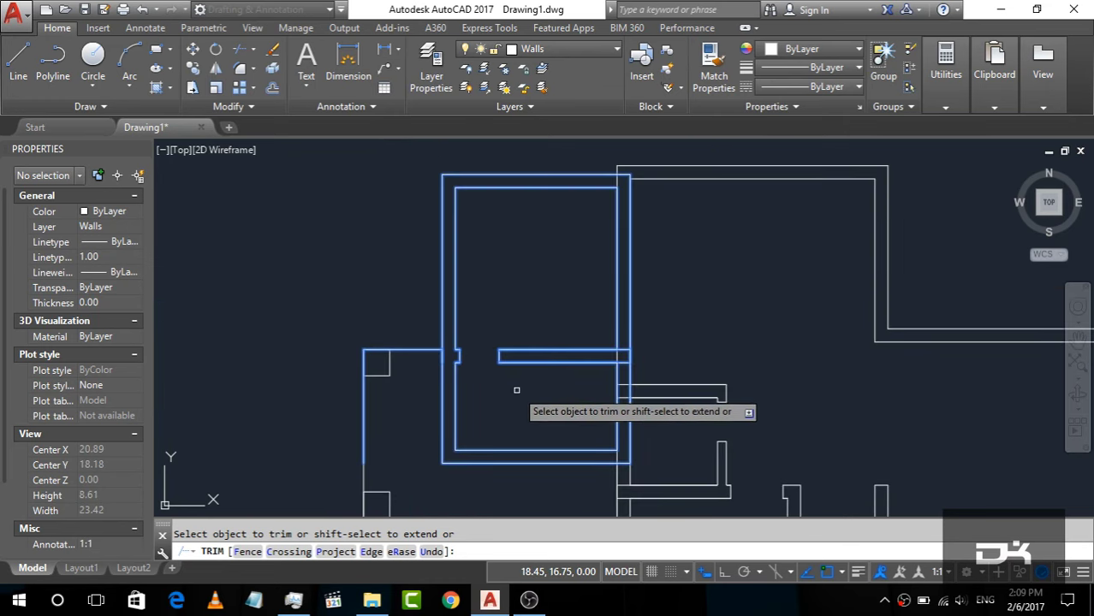
key("Escape")
scroll(536, 394, "down", 2)
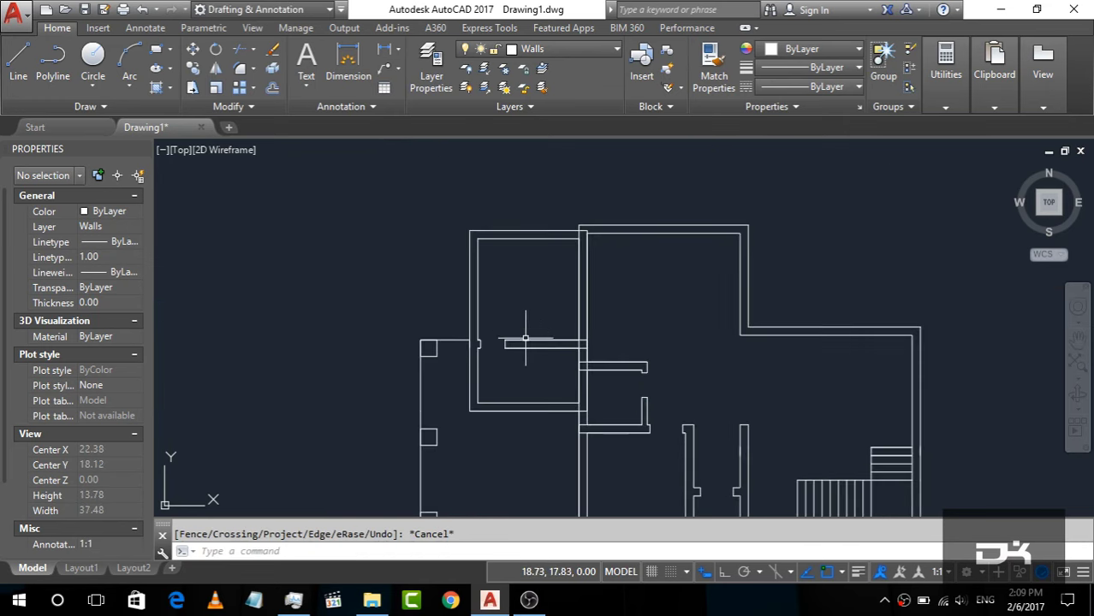
Select all walls as cutting edges and trim the overlapping lines at the first junction.
left_click(674, 476)
left_click(536, 324)
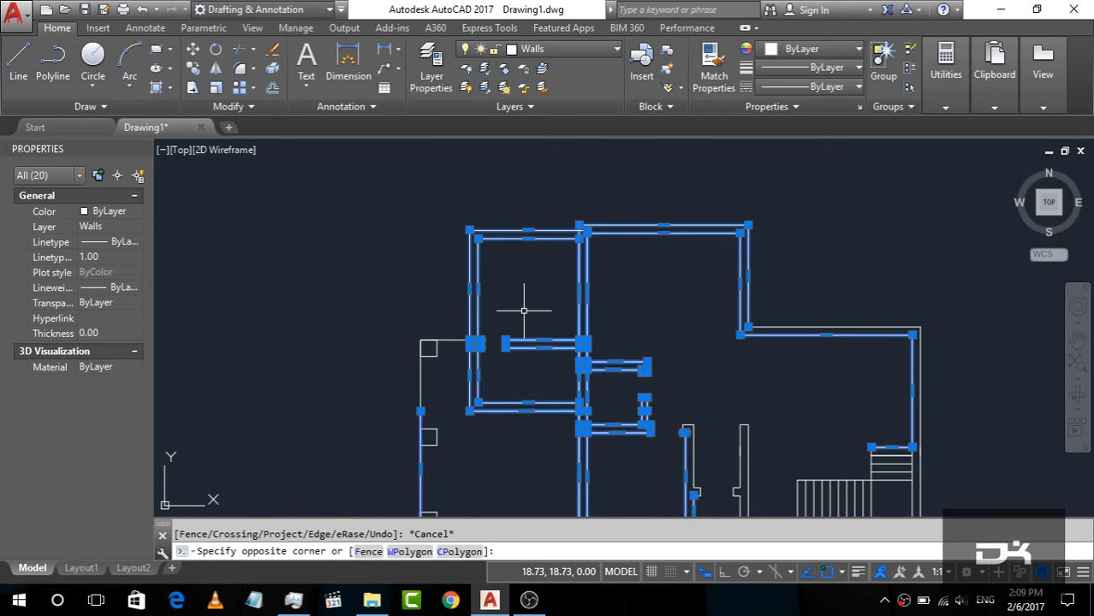
scroll(589, 391, "up", 4)
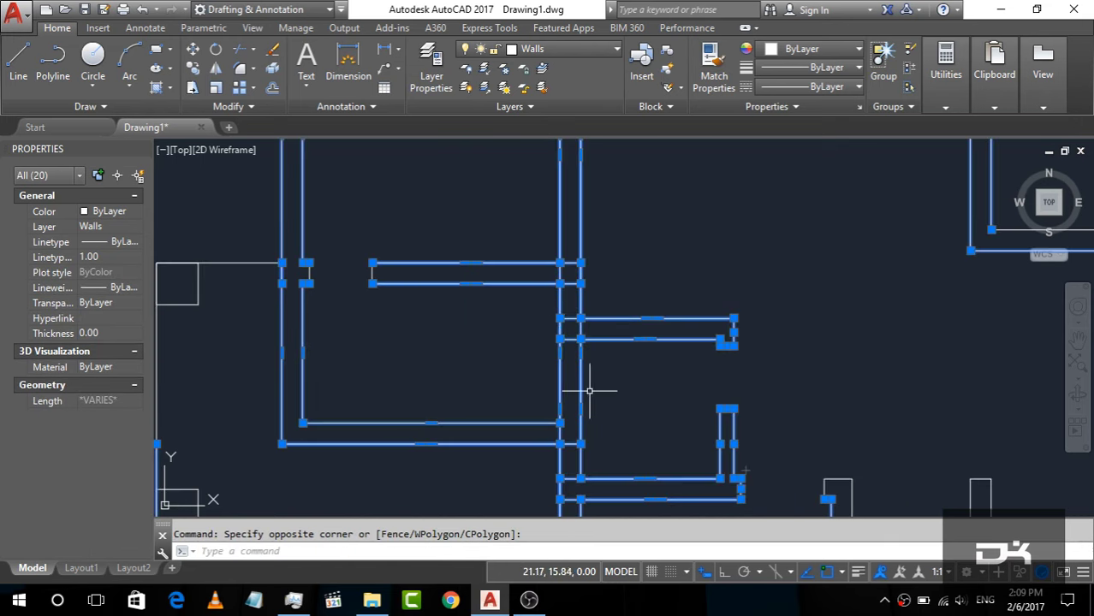
type("t")
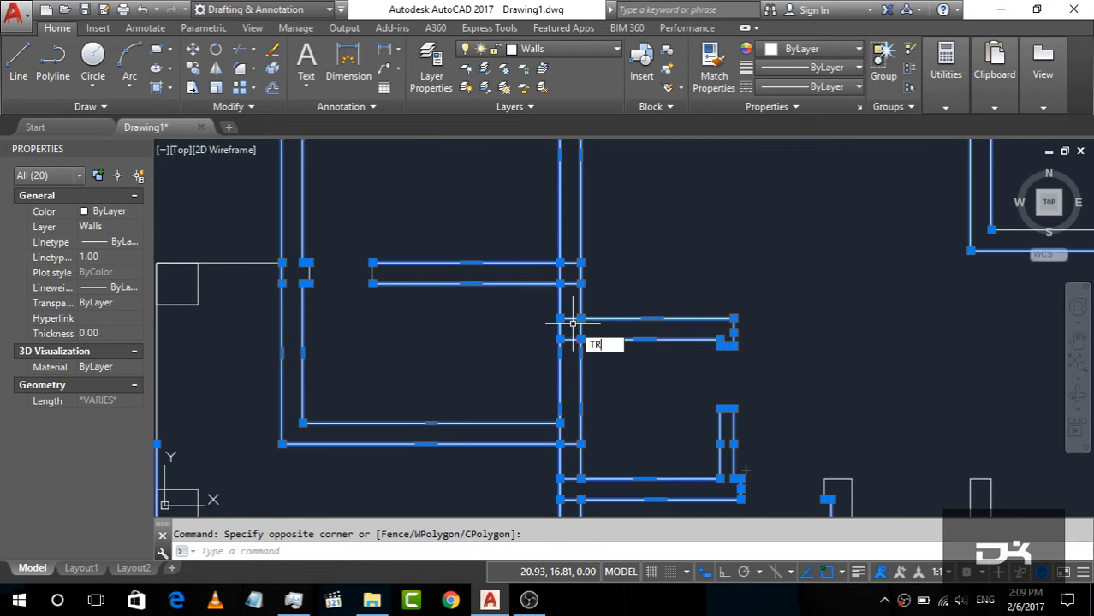
key("Return")
scroll(586, 409, "up", 3)
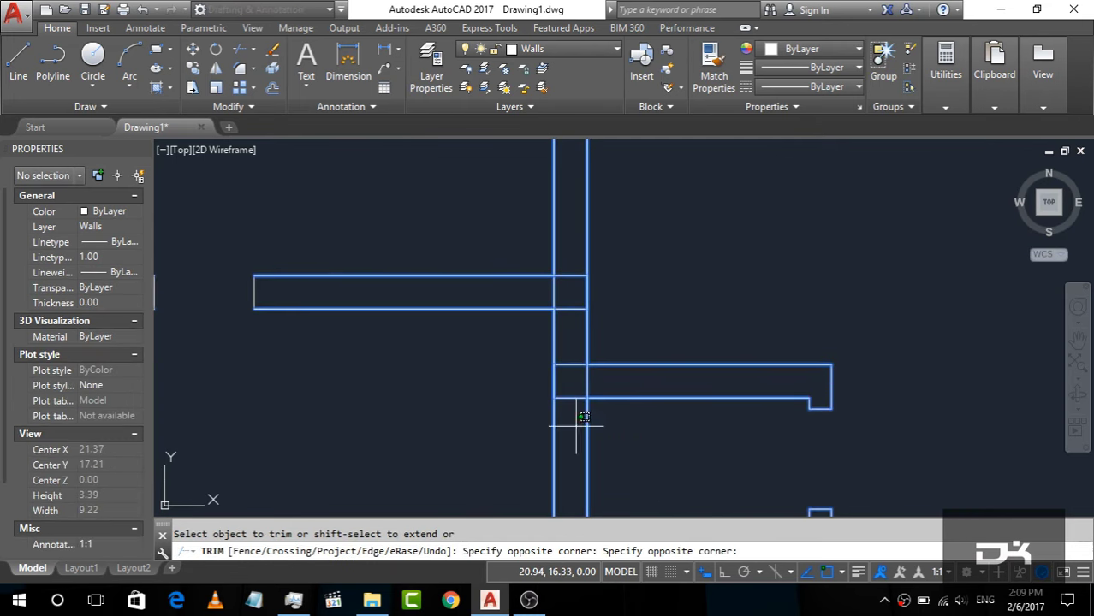
left_click(583, 417)
left_click_drag(576, 215, 576, 291)
left_click(554, 292)
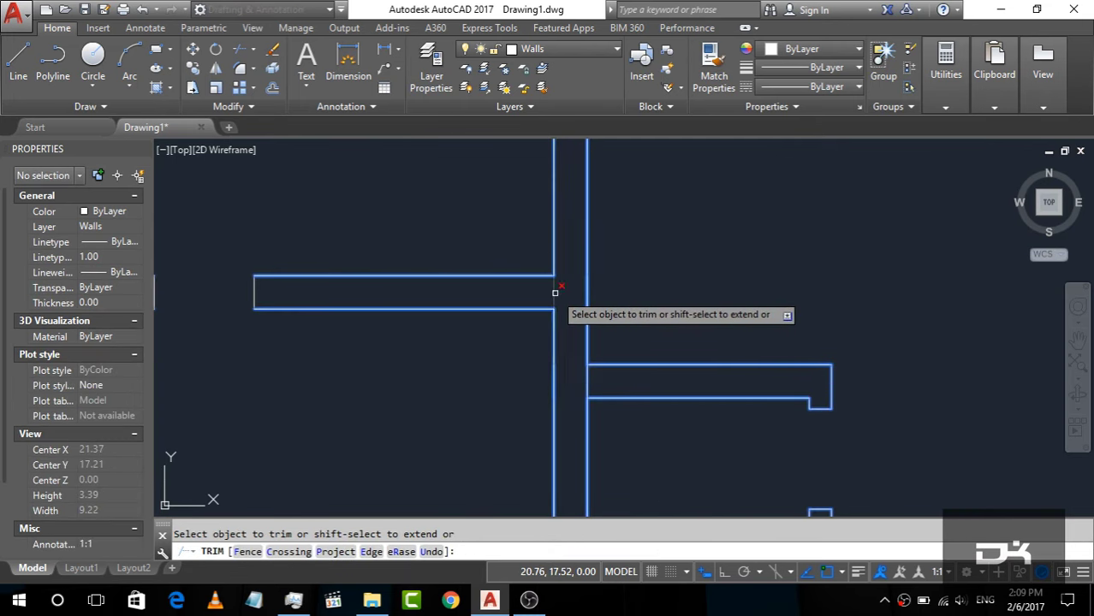
left_click(588, 378)
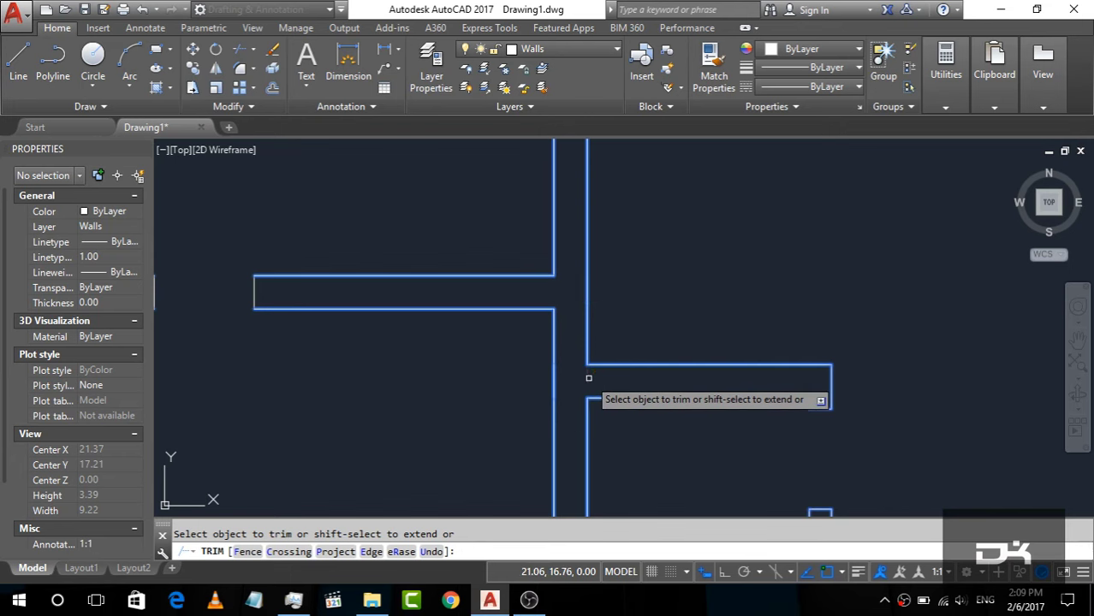
Trim the overlapping wall lines at the next junction.
scroll(588, 377, "down", 3)
scroll(566, 389, "up", 2)
scroll(584, 450, "up", 1)
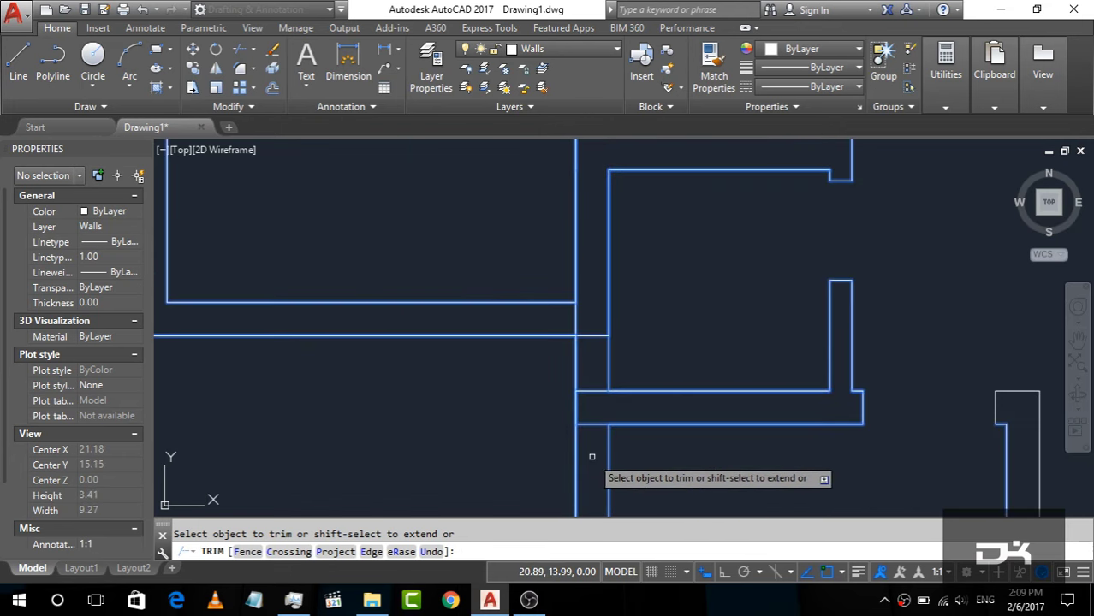
left_click(591, 457)
left_click(587, 304)
left_click(576, 319)
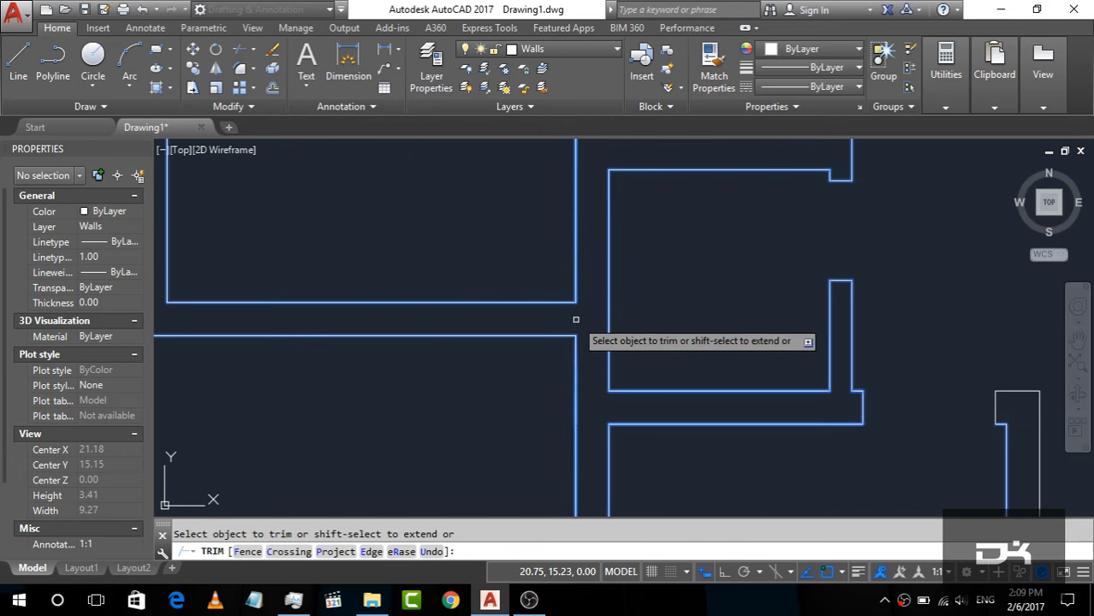
scroll(569, 368, "down", 2)
scroll(625, 340, "down", 2)
scroll(509, 247, "down", 2)
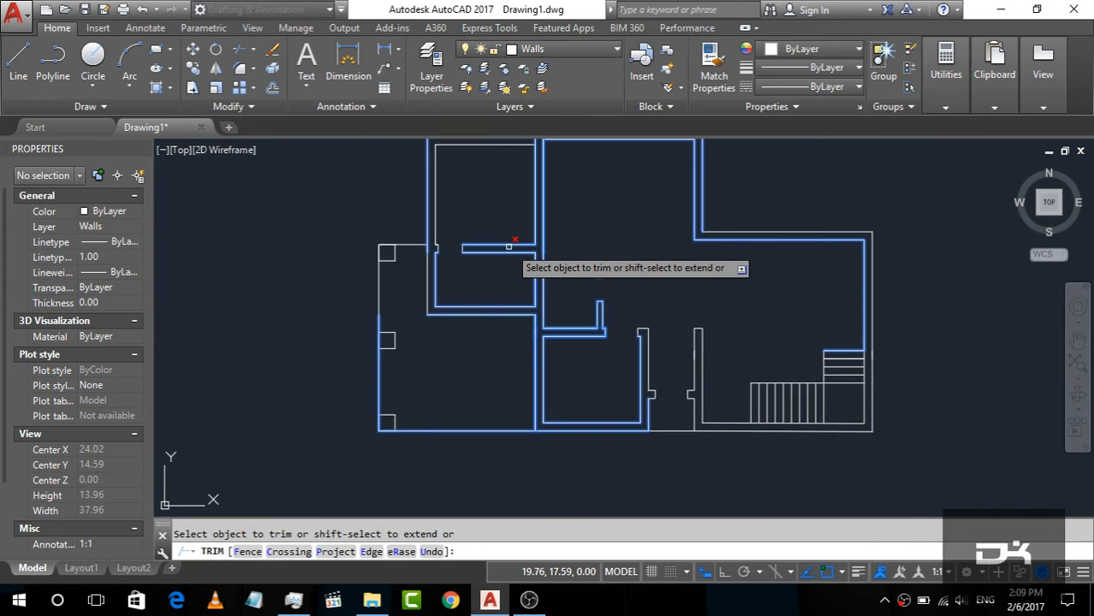
key("Escape")
scroll(748, 400, "down", 2)
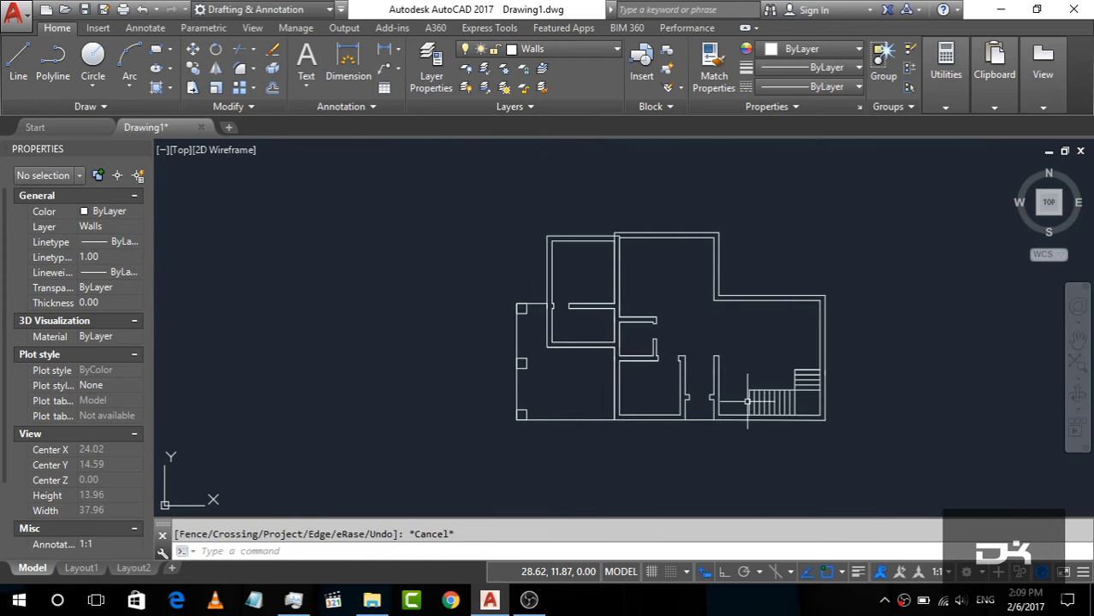
scroll(638, 232, "up", 6)
Select the four upper-left wall polylines and trim the corner segments into clean corners.
left_click(653, 316)
left_click(501, 221)
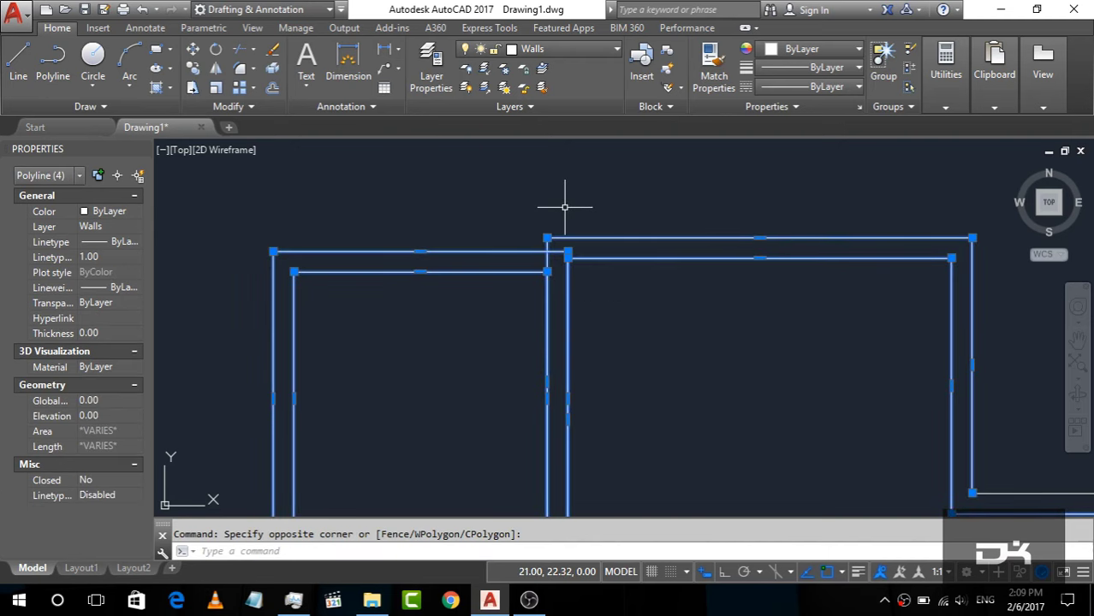
type("t")
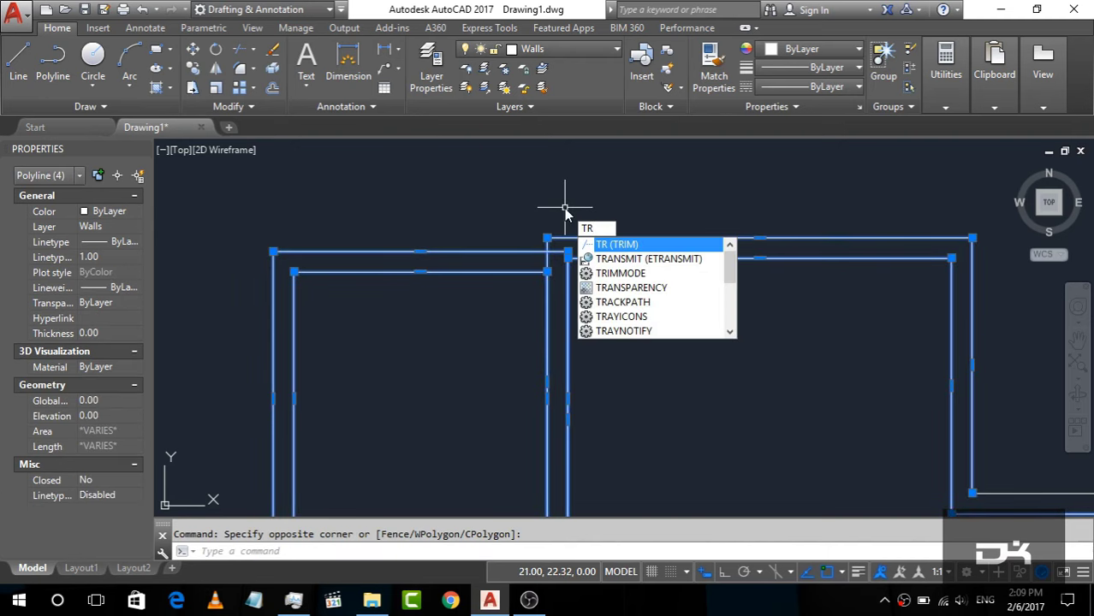
key("Return")
scroll(561, 224, "up", 5)
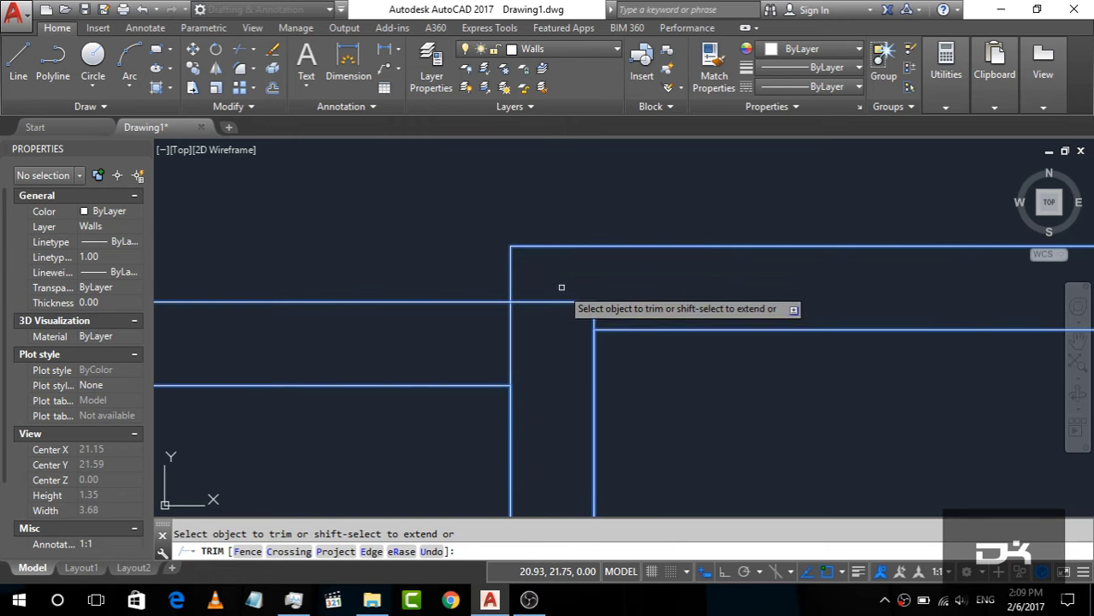
left_click(574, 334)
left_click(452, 334)
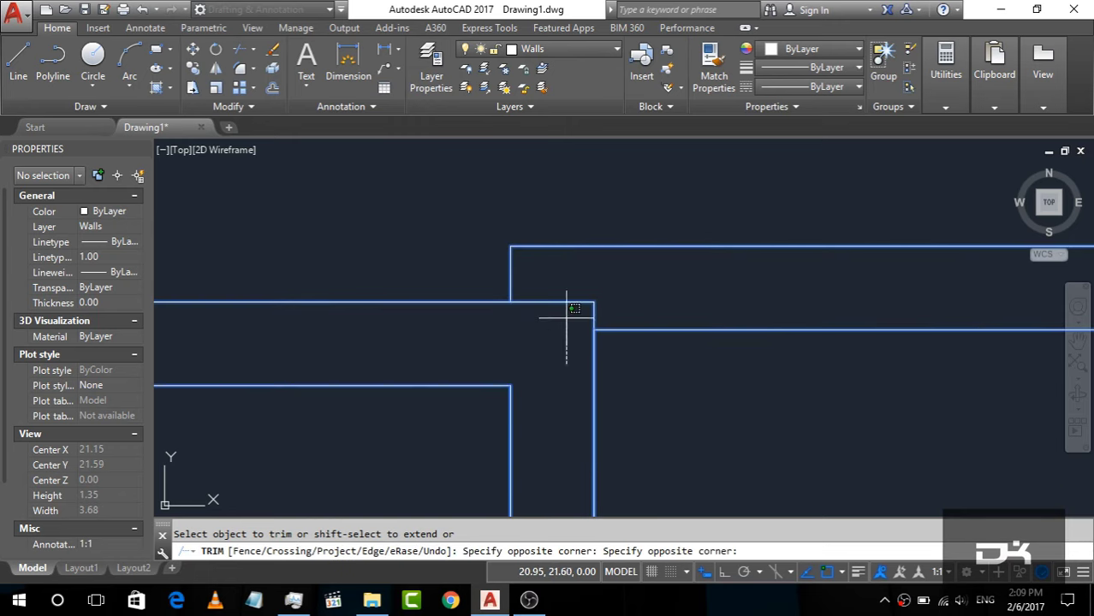
left_click(593, 366)
left_click(568, 296)
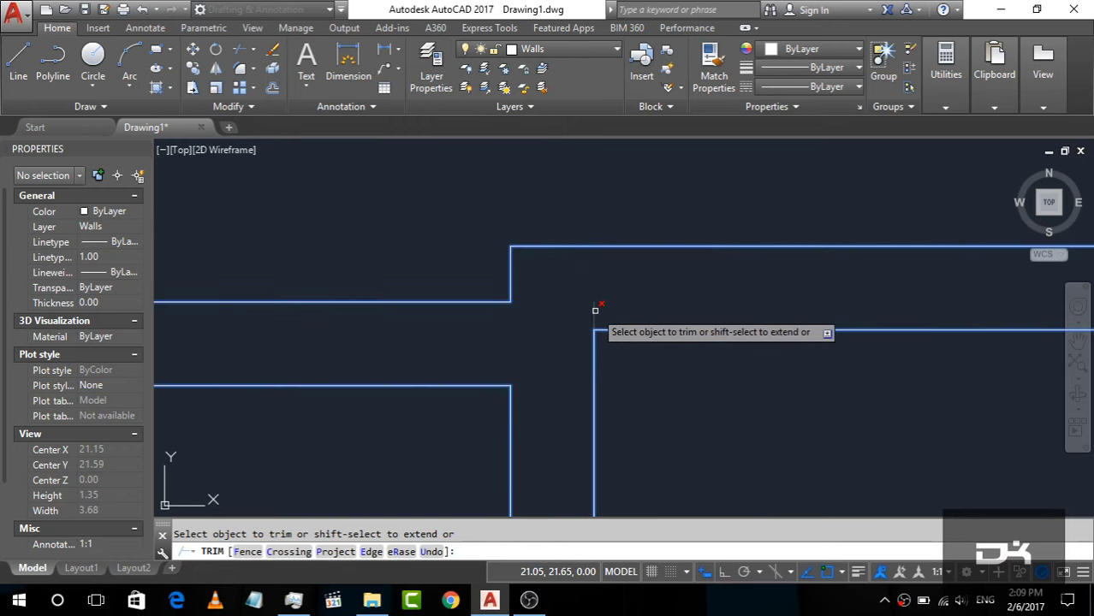
key("Escape")
scroll(576, 223, "down", 2)
scroll(595, 224, "down", 3)
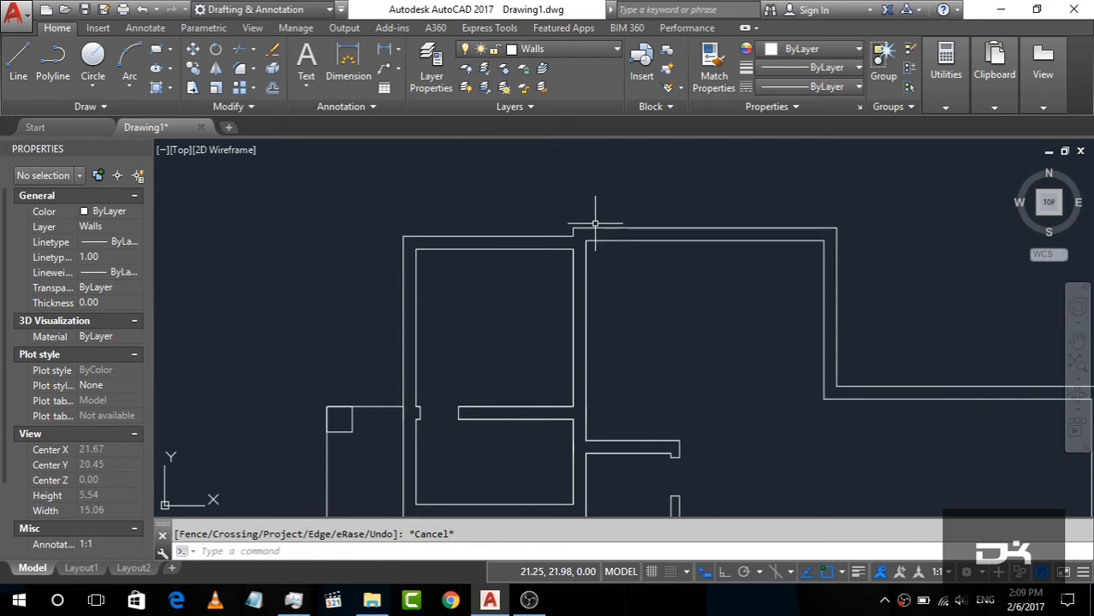
scroll(505, 215, "down", 2)
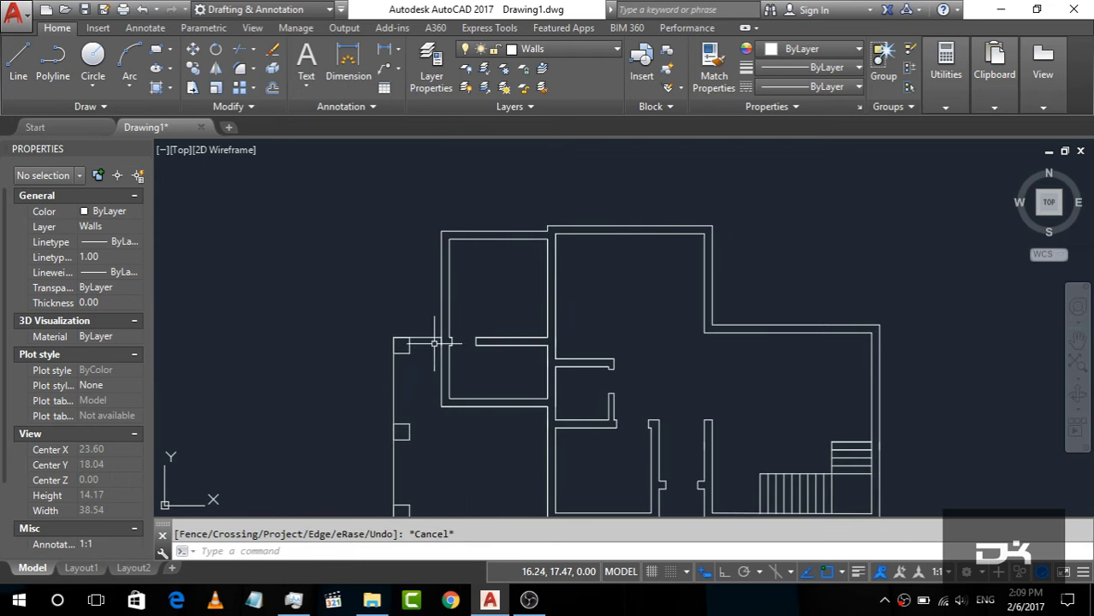
Zoom to the wall corner, starting and cancelling a line and an offset.
scroll(439, 332, "up", 4)
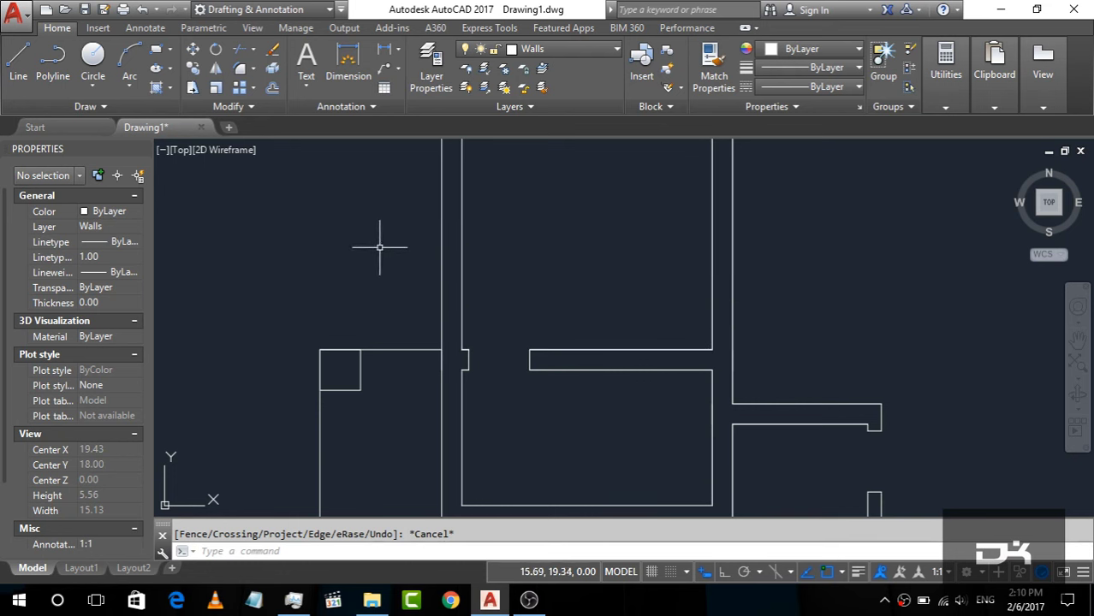
scroll(456, 345, "up", 3)
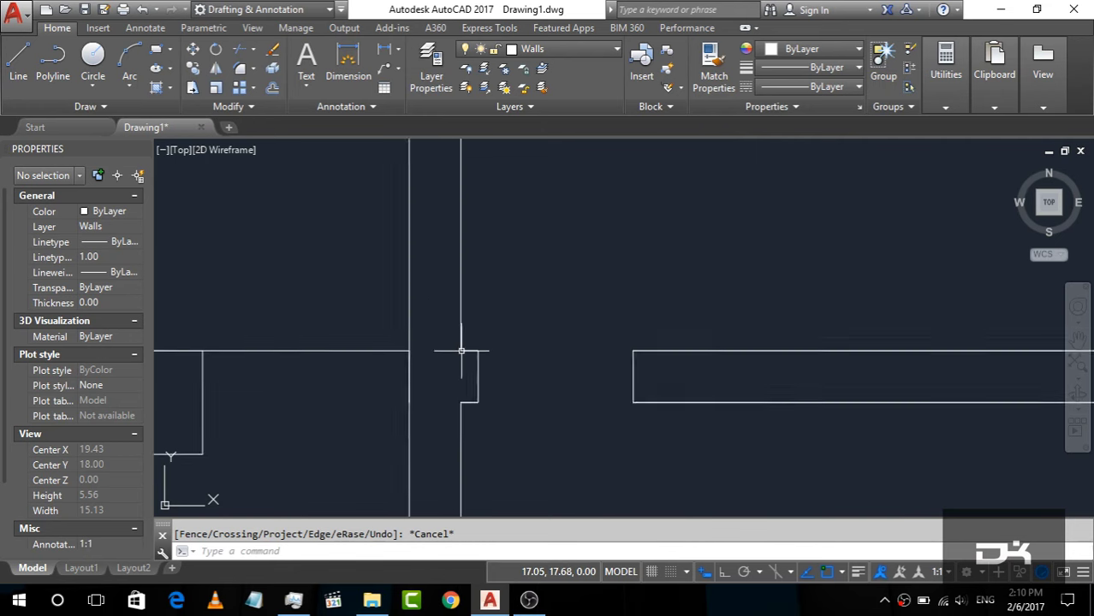
scroll(456, 345, "up", 3)
left_click(22, 78)
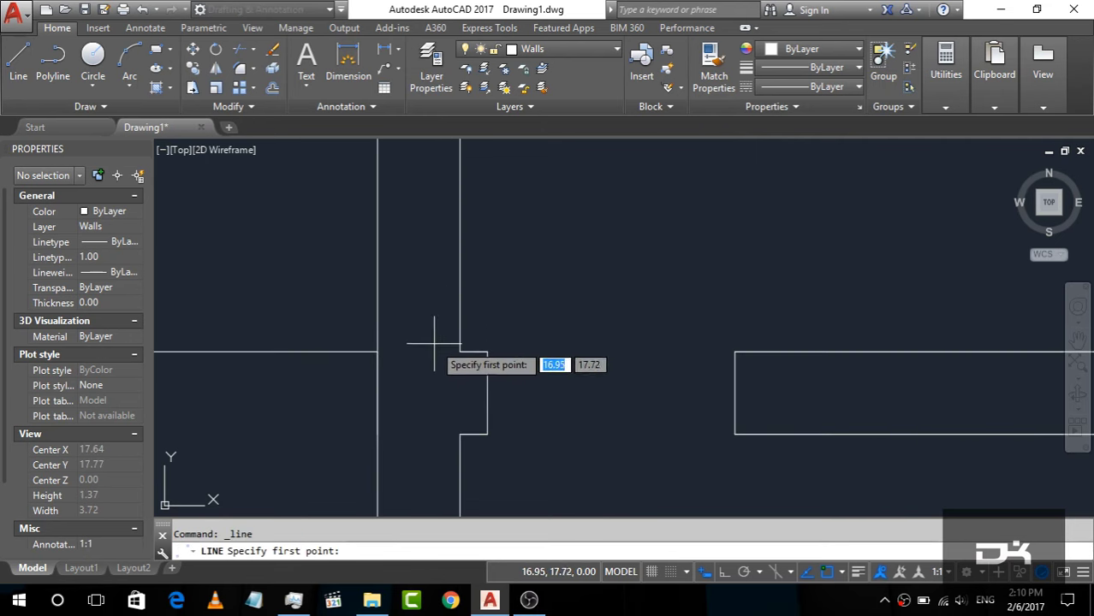
left_click(459, 352)
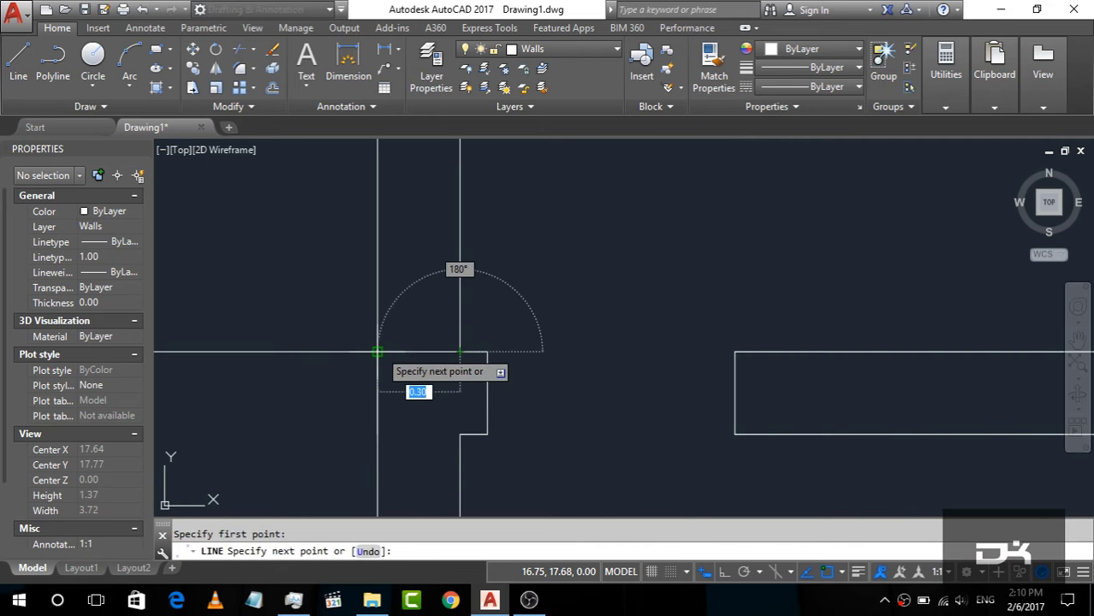
key("Escape")
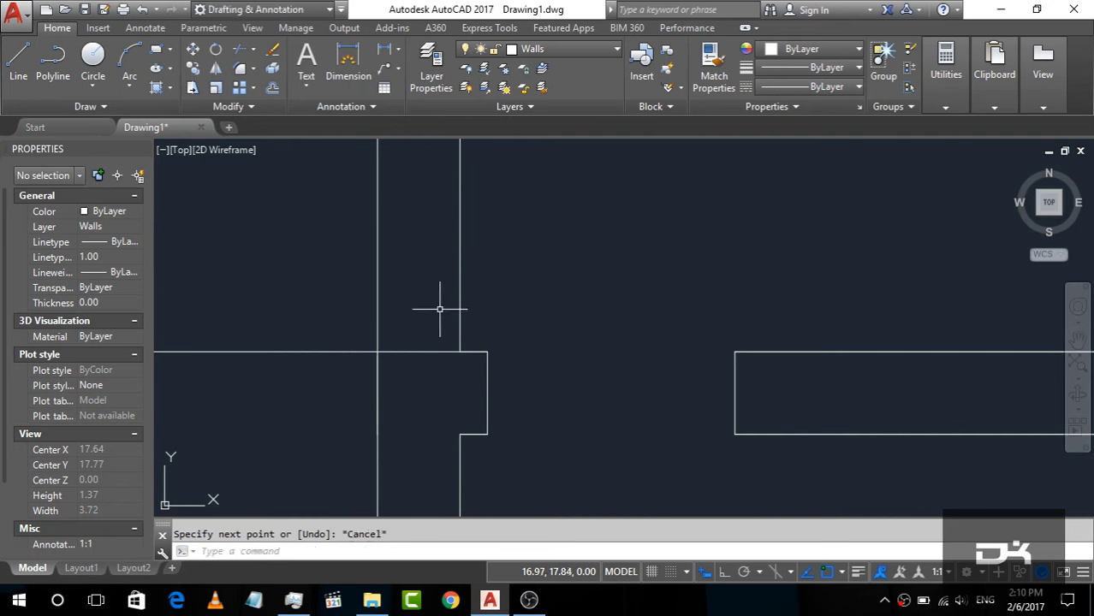
type("o")
key("Return")
type("01")
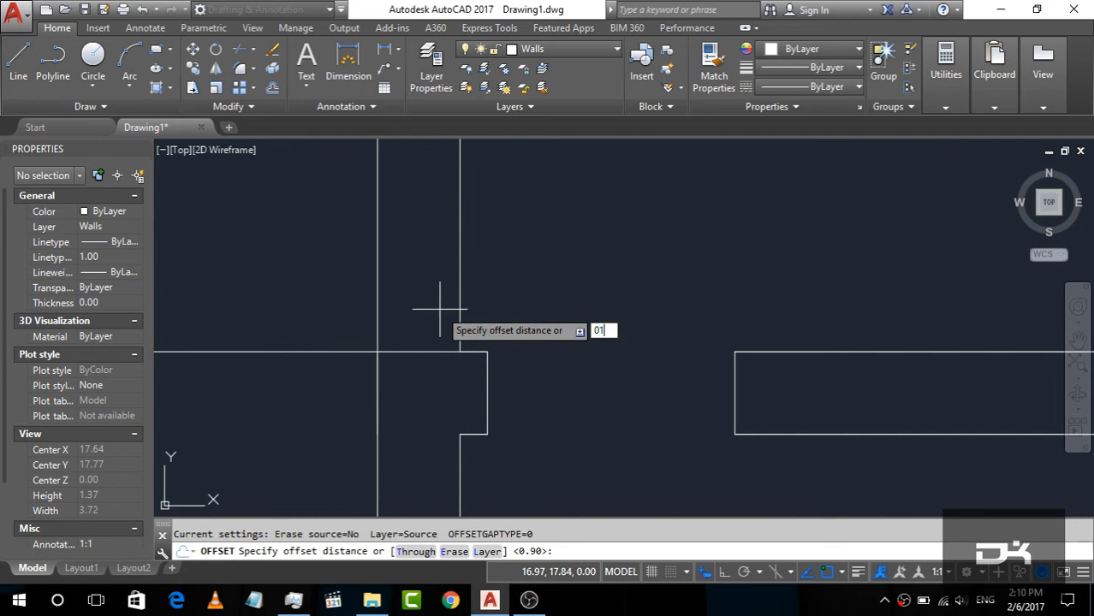
key("Return")
key("Escape")
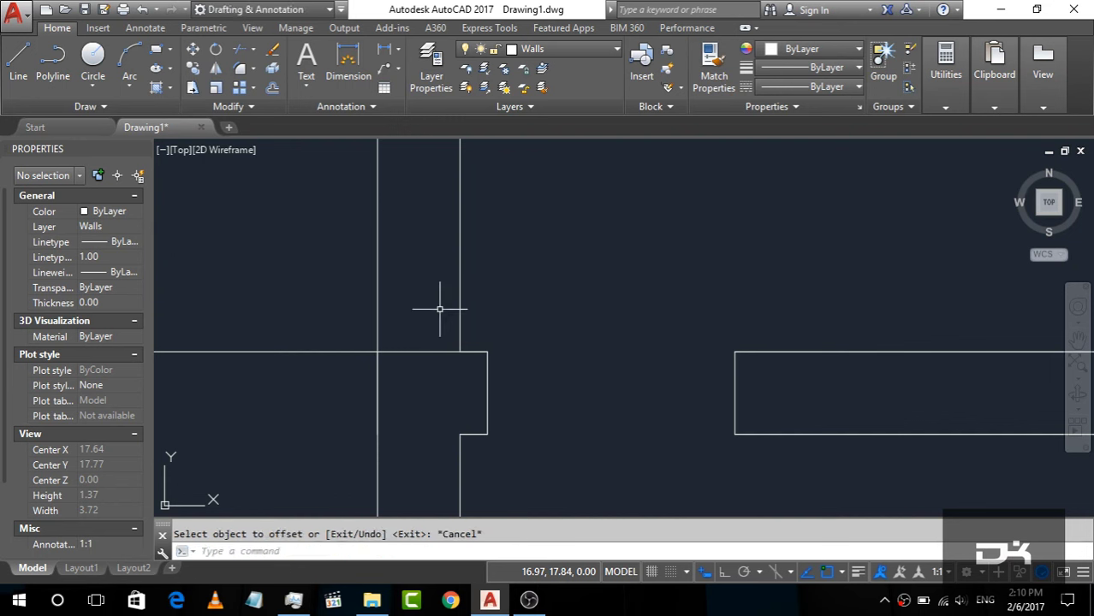
Offset the horizontal wall line 0.1 upward.
type("o")
key("Return")
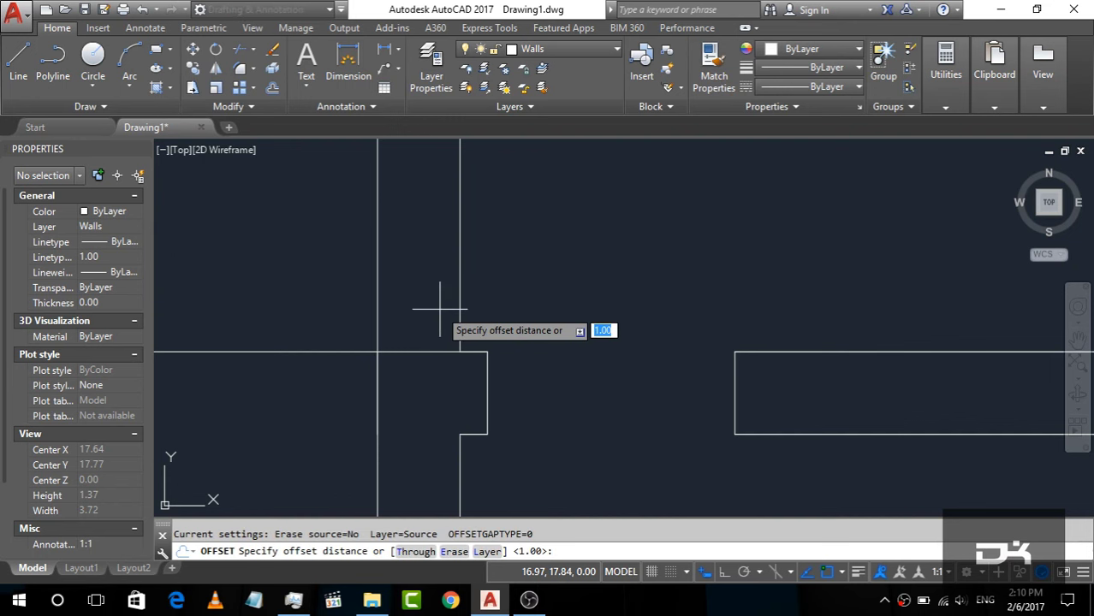
type(".1")
key("Return")
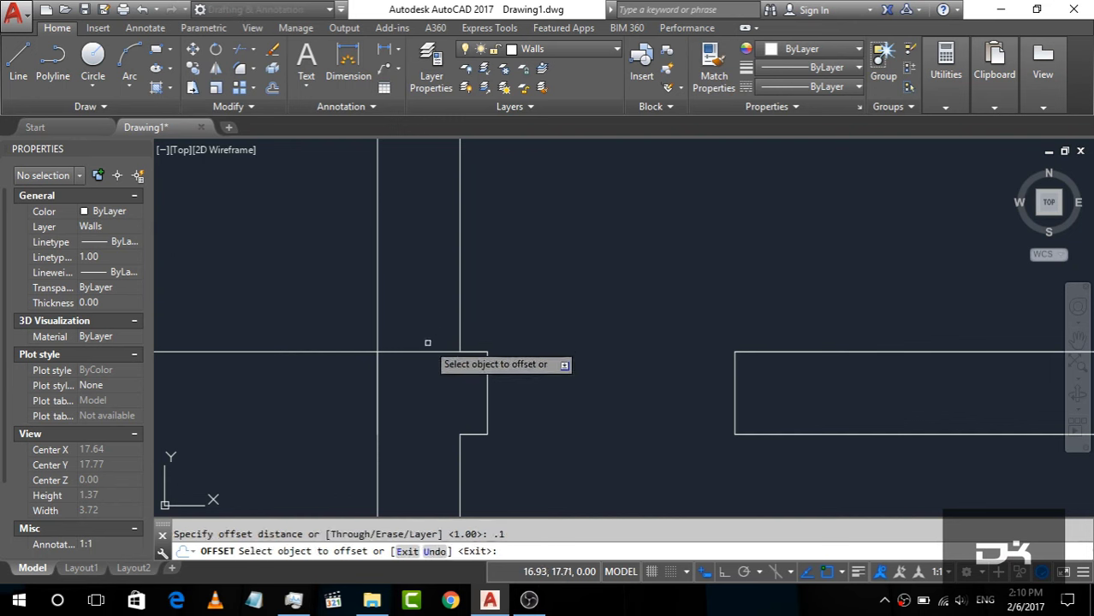
left_click(427, 352)
left_click(431, 334)
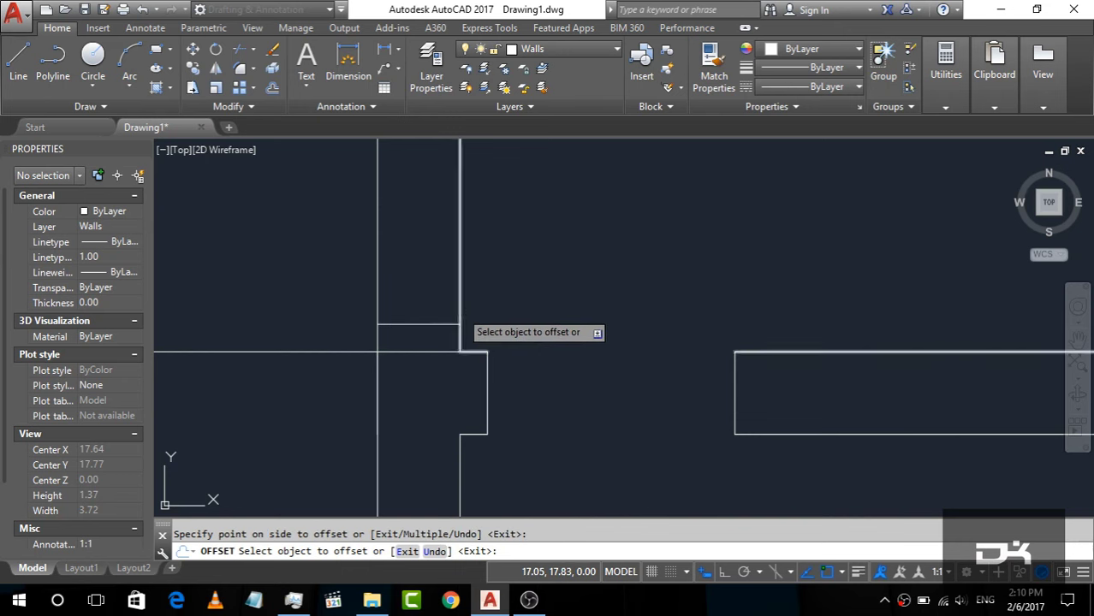
key("Escape")
scroll(370, 349, "down", 4)
scroll(370, 349, "up", 4)
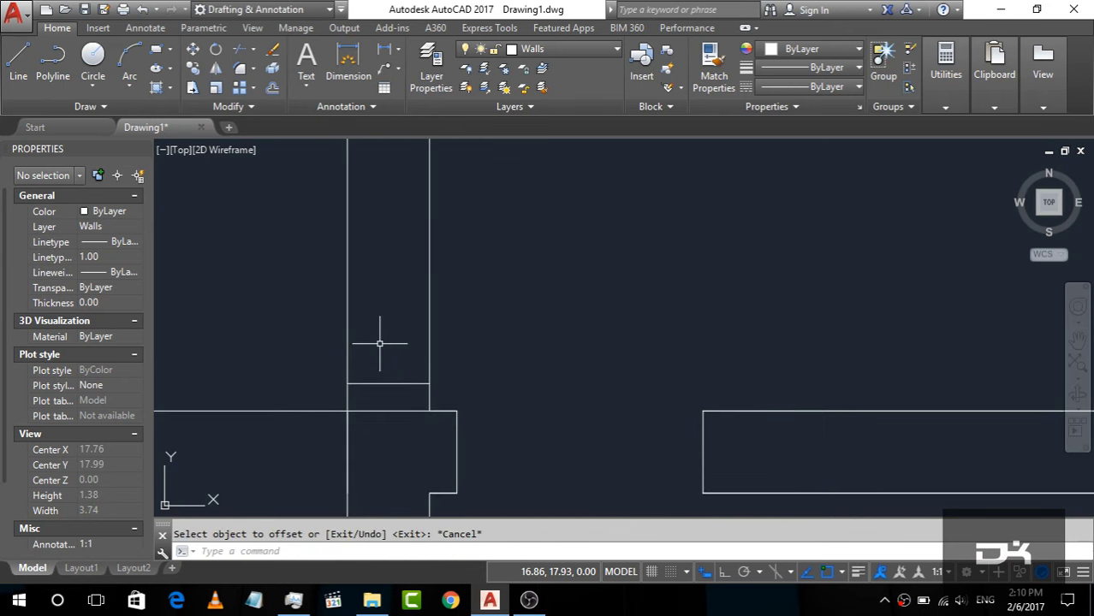
Offset the new horizontal line 1.2 upward to mark the opening's far edge.
type("of")
key("Return")
type("1.2")
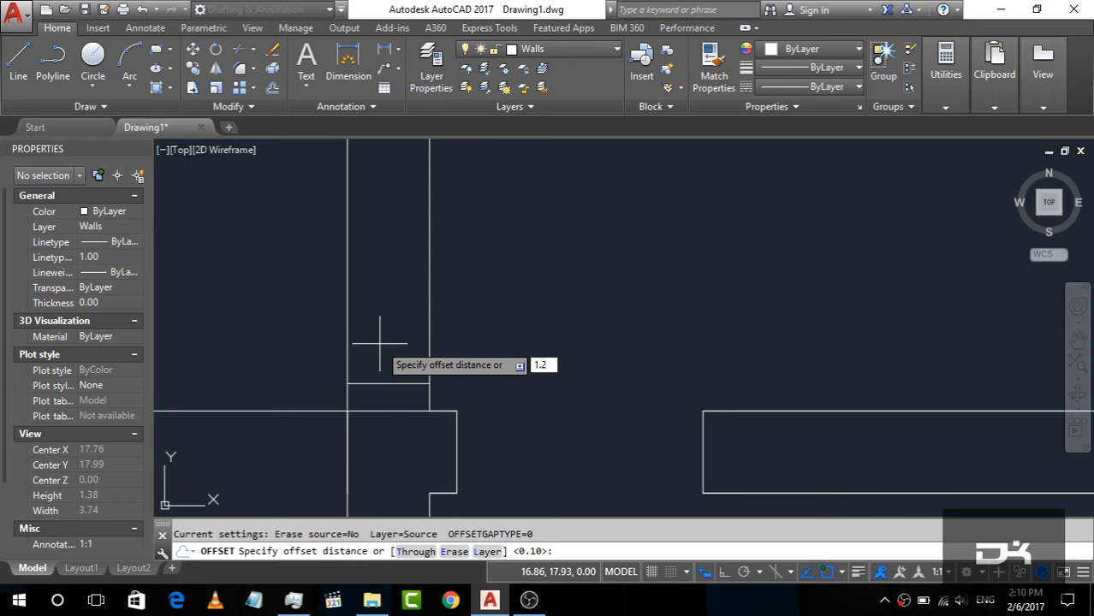
key("Return")
left_click(398, 383)
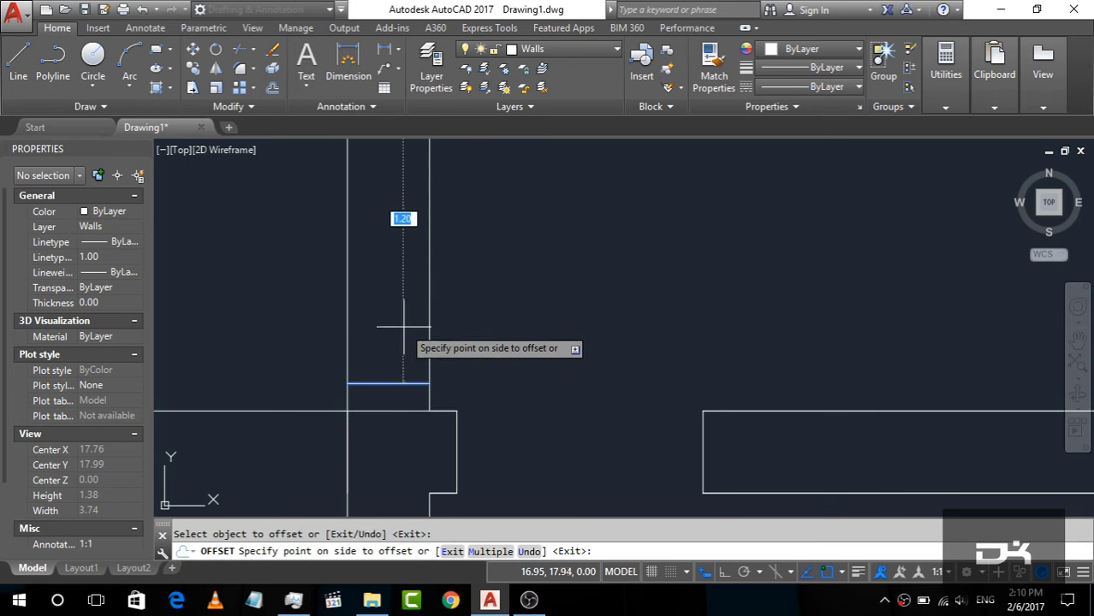
left_click(403, 326)
scroll(405, 201, "down", 2)
scroll(394, 202, "down", 2)
scroll(380, 205, "up", 1)
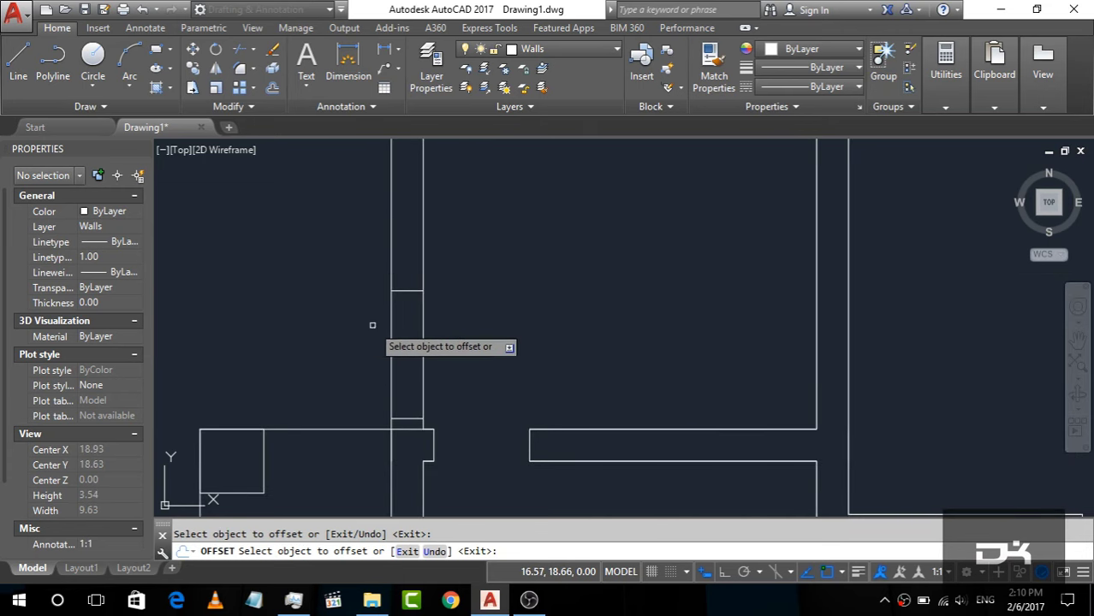
key("Escape")
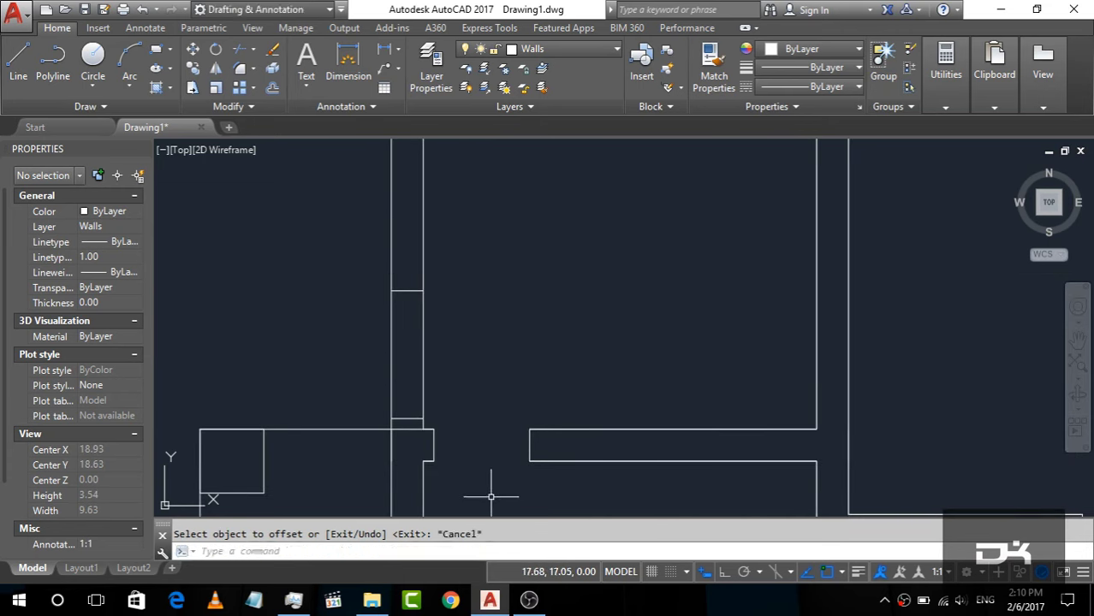
Trim the wall between the two opening lines and erase the leftover short line.
left_click(496, 505)
left_click(302, 236)
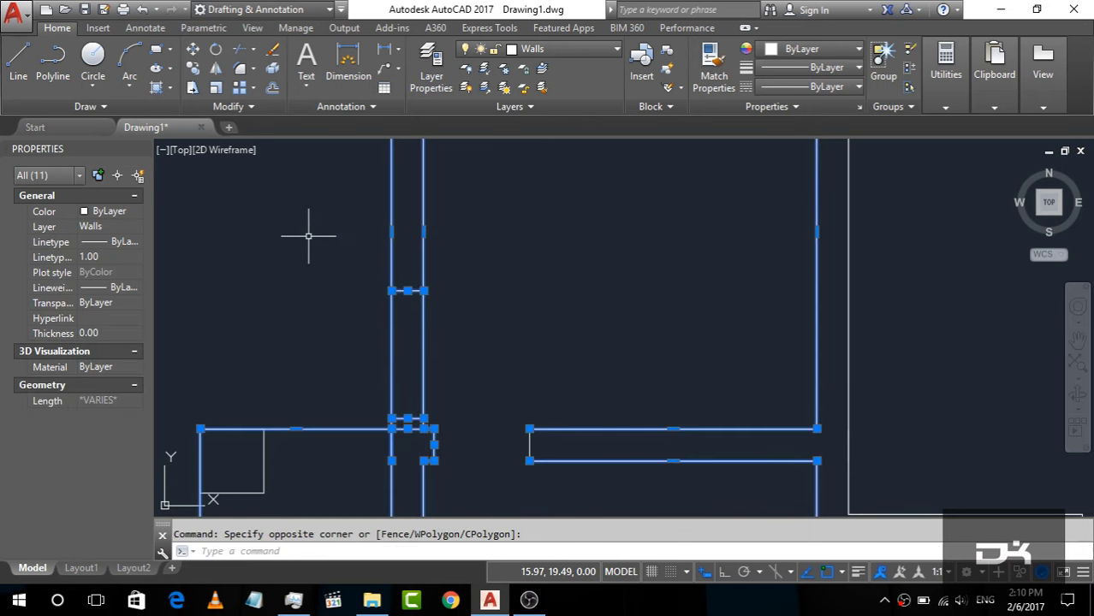
type("tr")
key("Return")
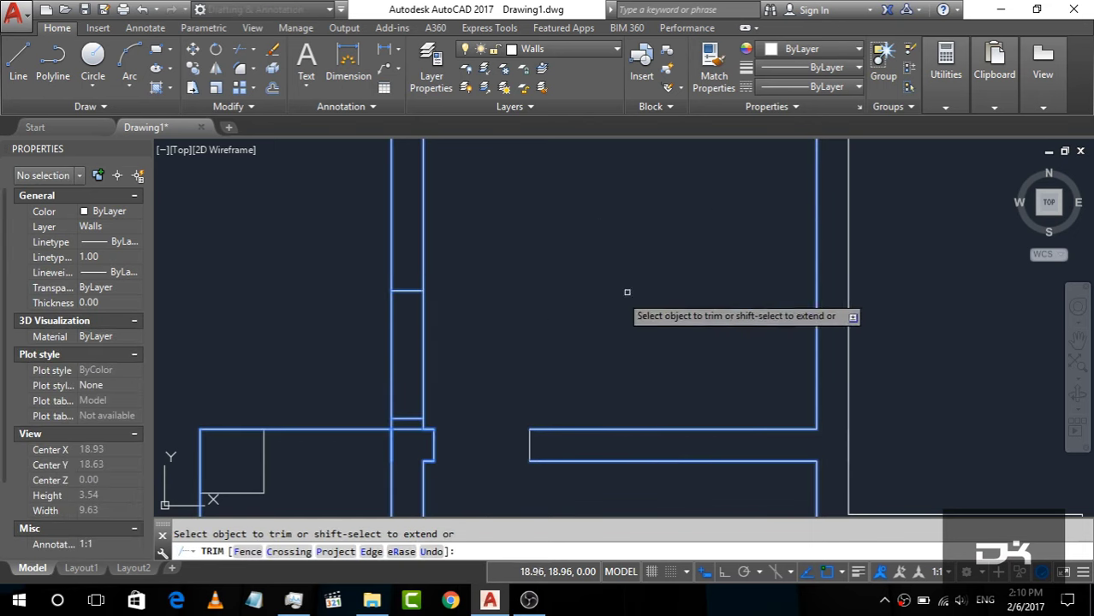
left_click(480, 363)
left_click(347, 353)
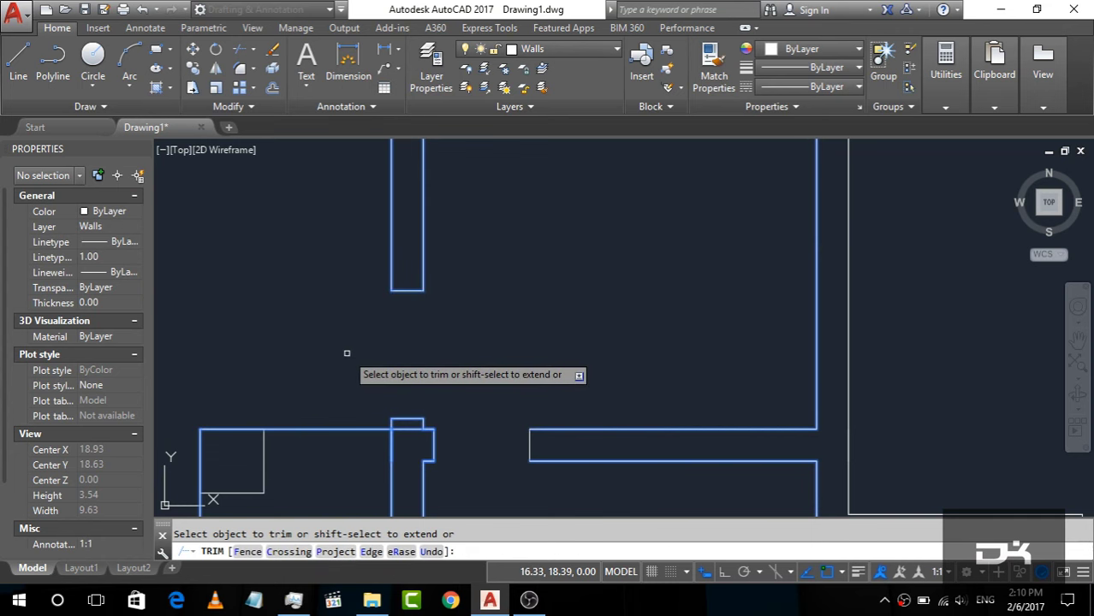
key("Escape")
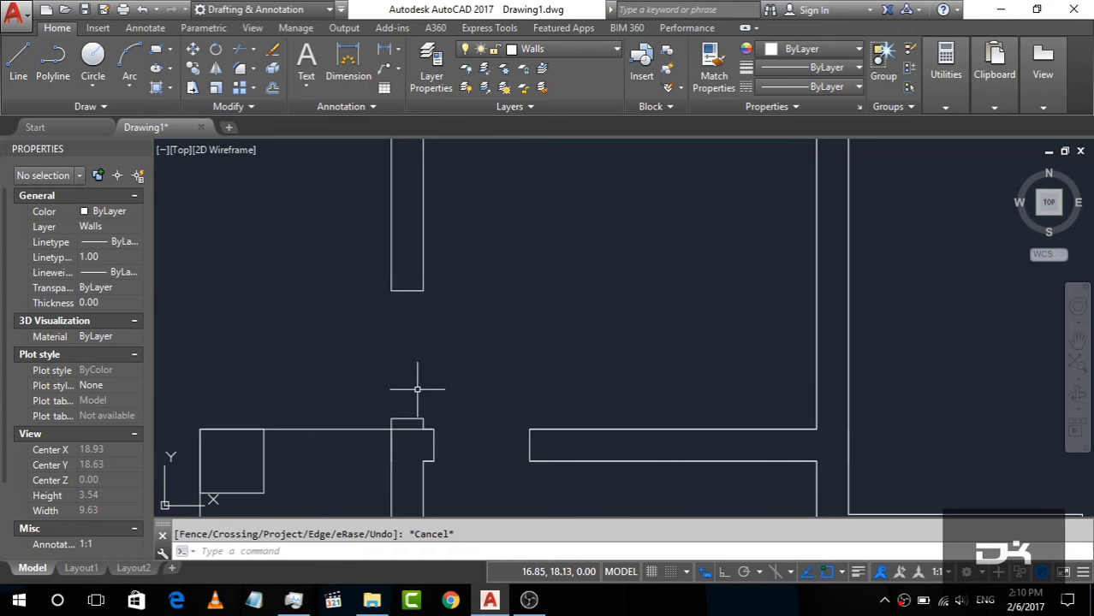
left_click(414, 425)
key("Delete")
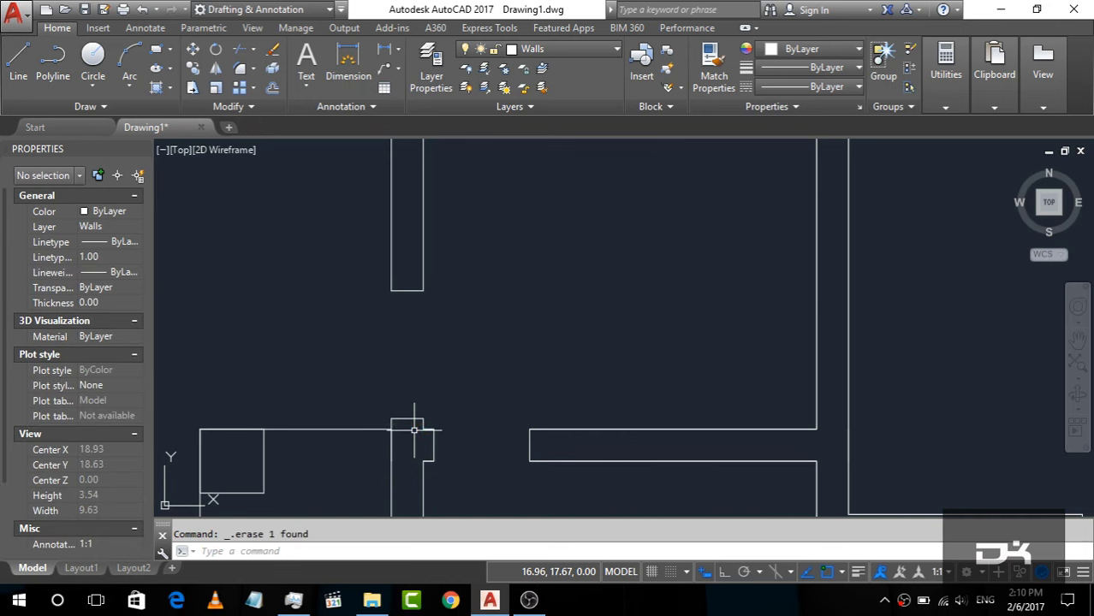
Zoom out to review the whole floor plan.
scroll(465, 322, "down", 2)
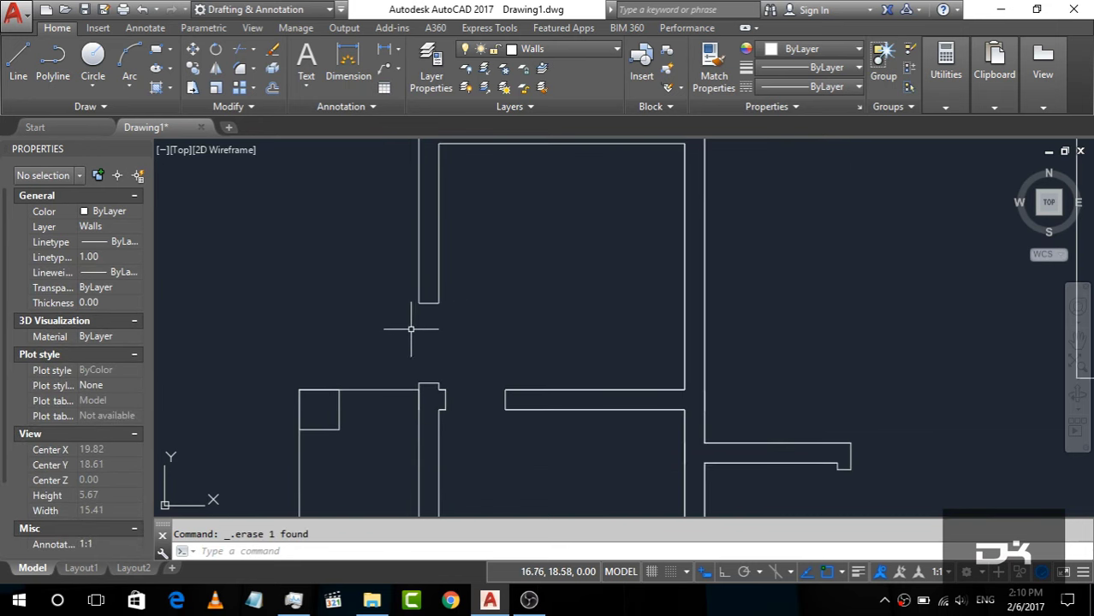
scroll(410, 317, "down", 2)
scroll(399, 301, "down", 2)
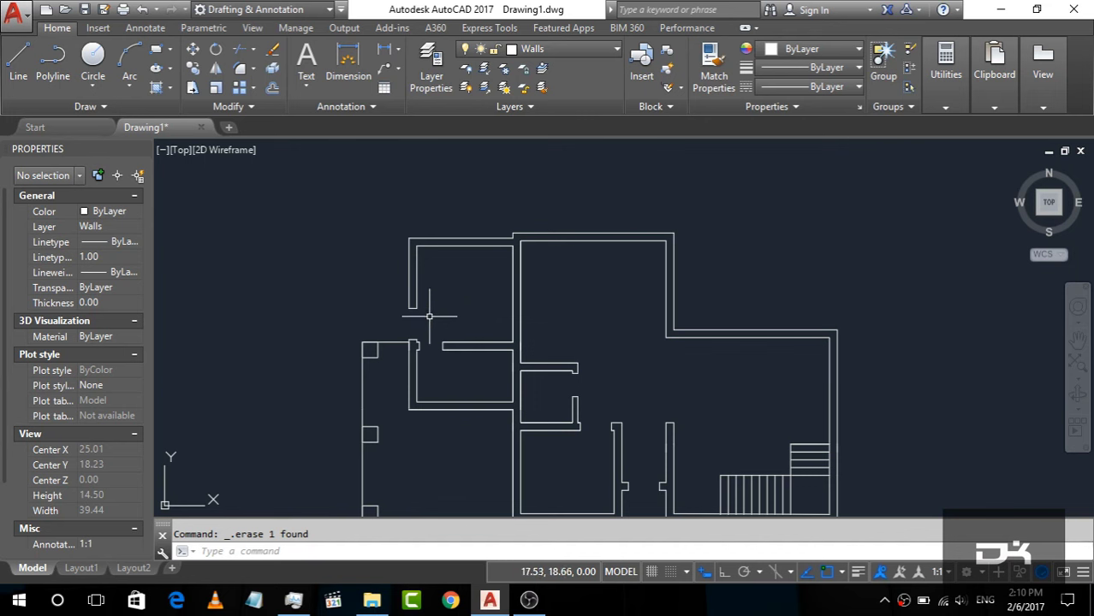
scroll(484, 285, "down", 2)
scroll(504, 270, "up", 2)
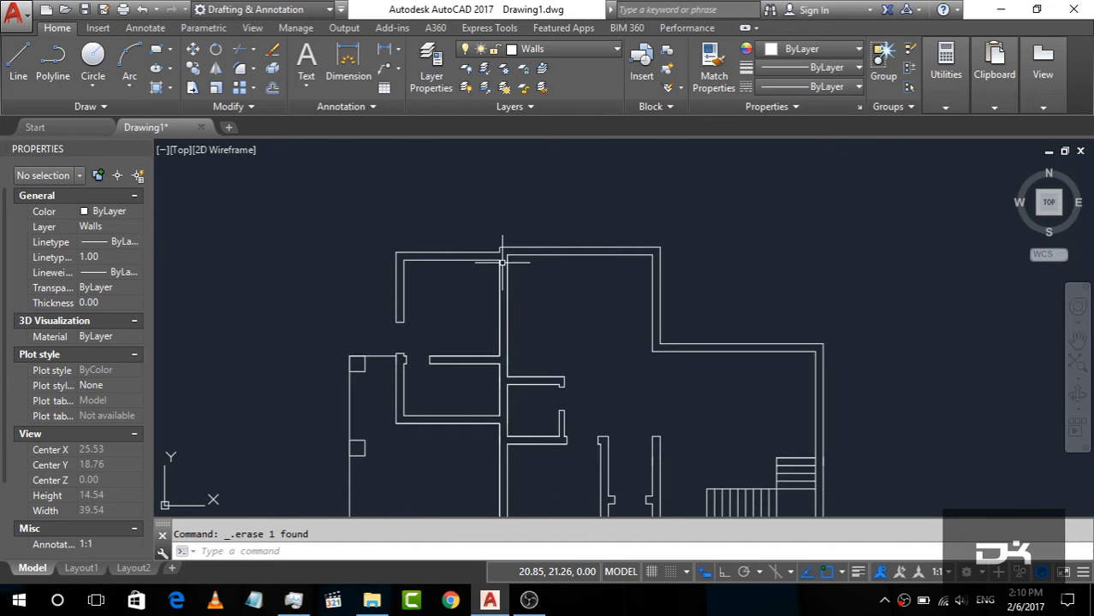
scroll(502, 263, "up", 2)
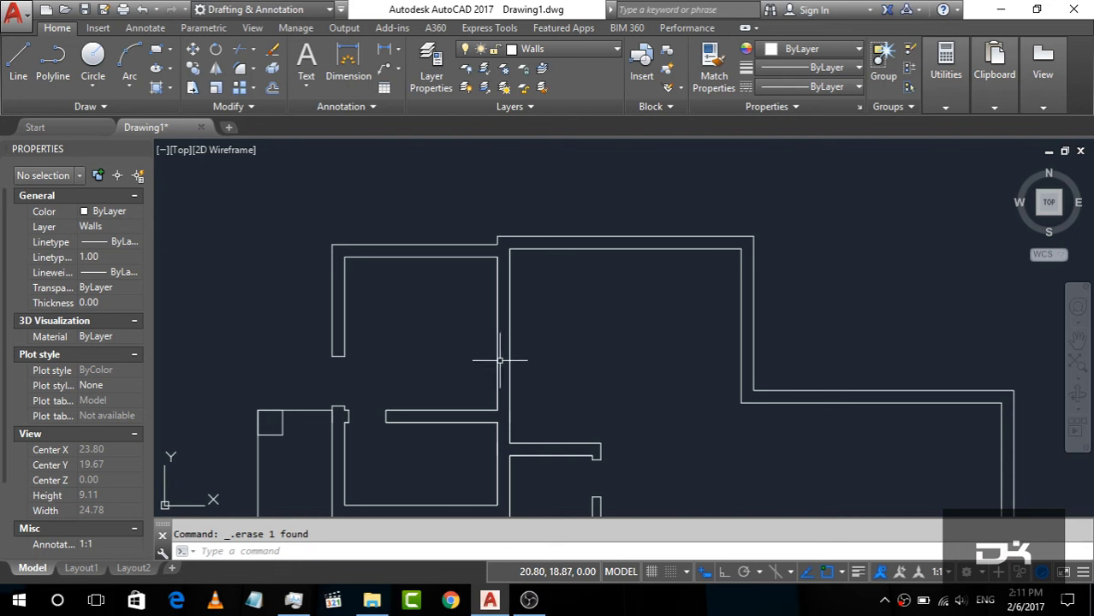
Draw a short line across the vertical wall at the corner.
left_click(18, 60)
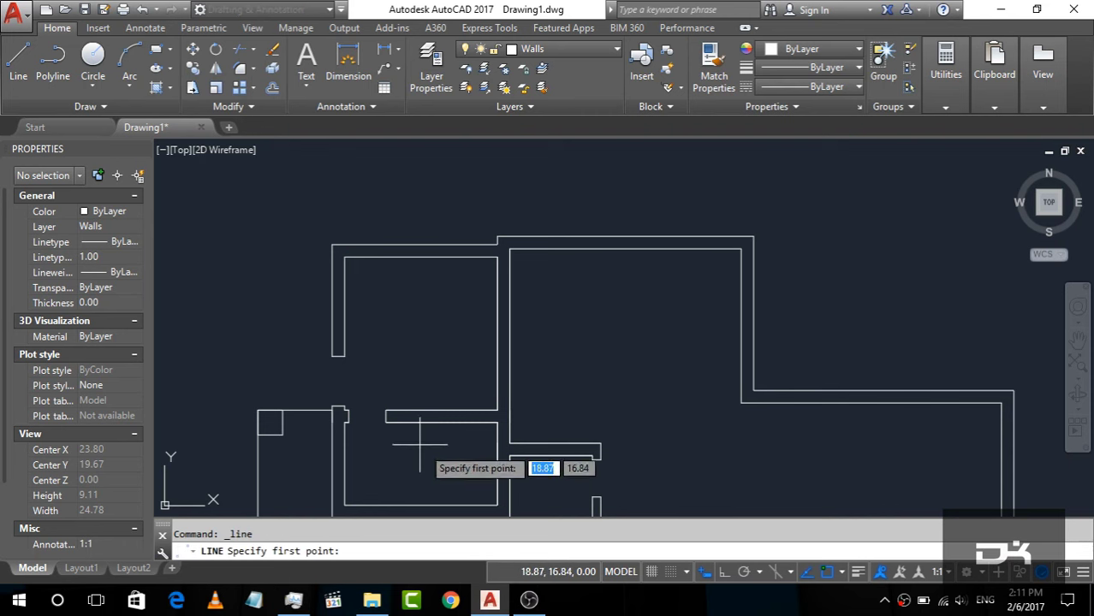
scroll(445, 428, "up", 3)
scroll(496, 410, "up", 2)
left_click(495, 382)
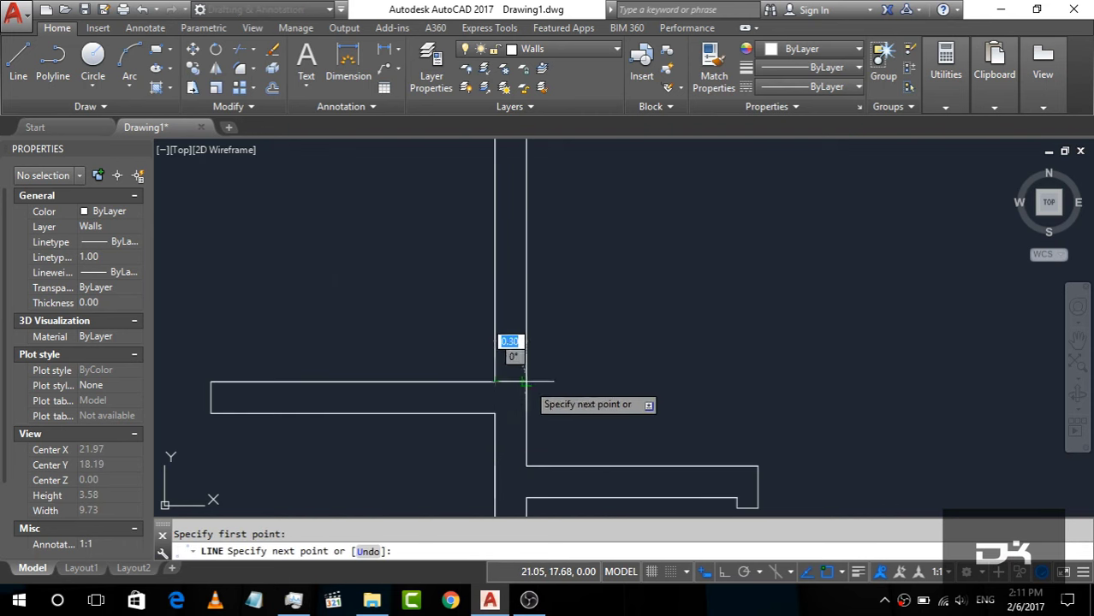
left_click(525, 383)
key("Escape")
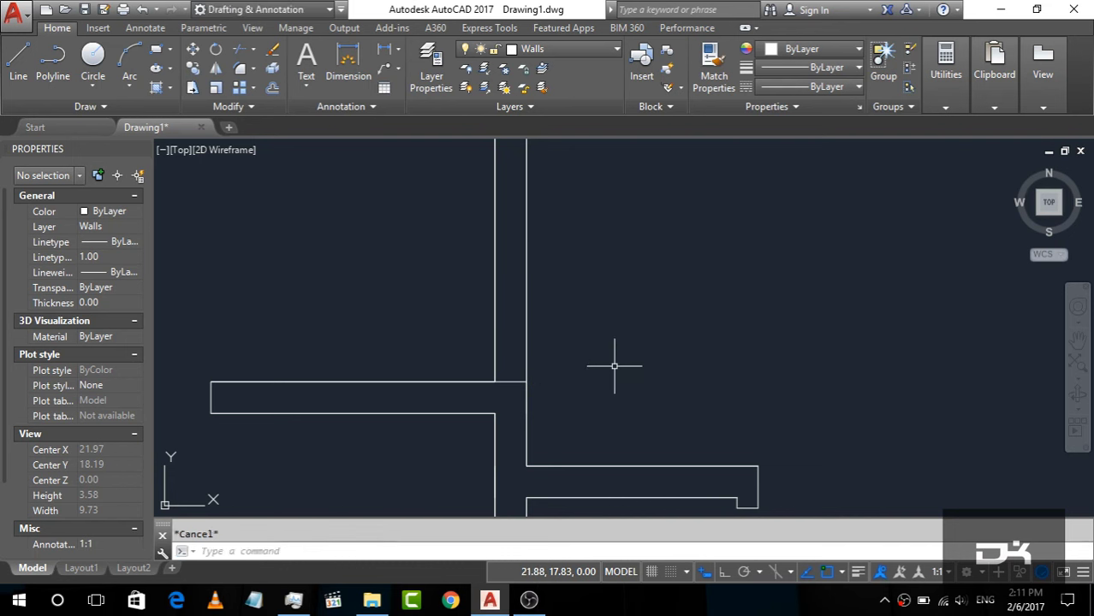
Offset the short line 0.2 upward and delete the original.
type("o")
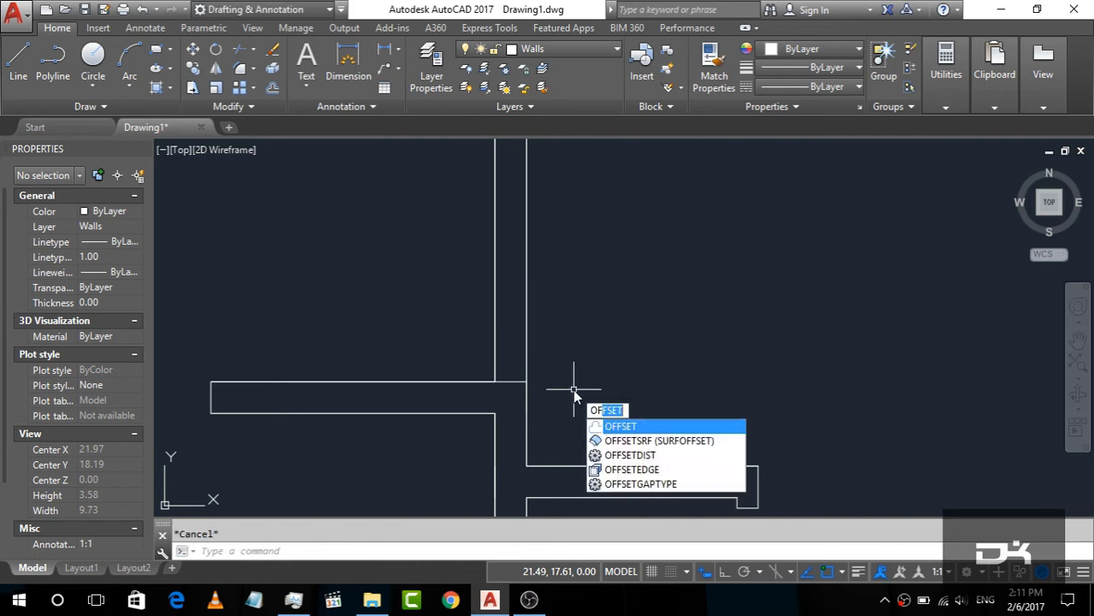
key("Return")
type("0.2")
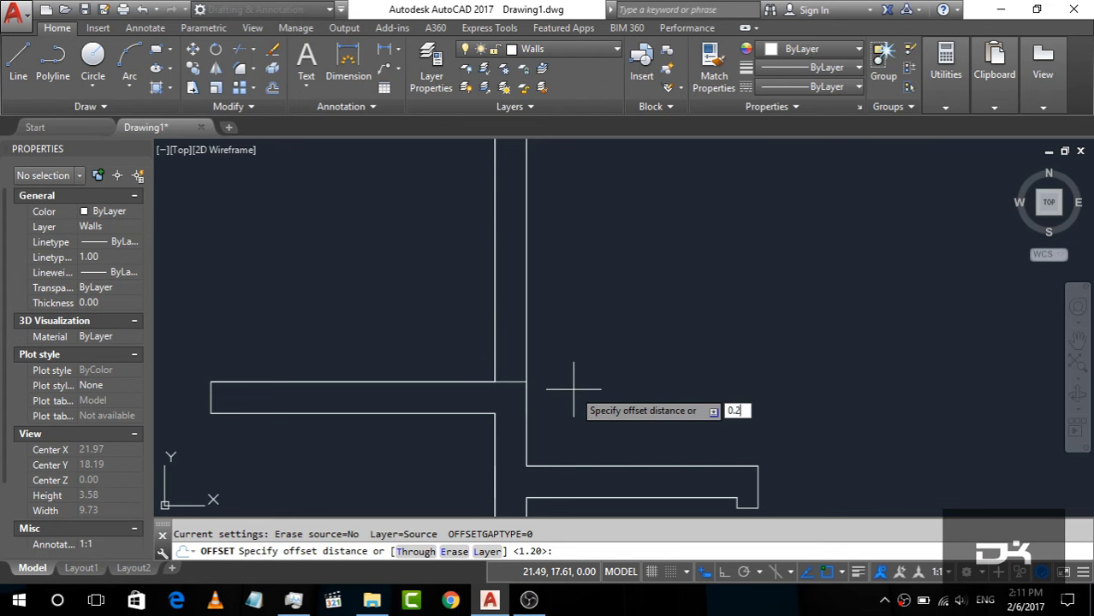
key("Return")
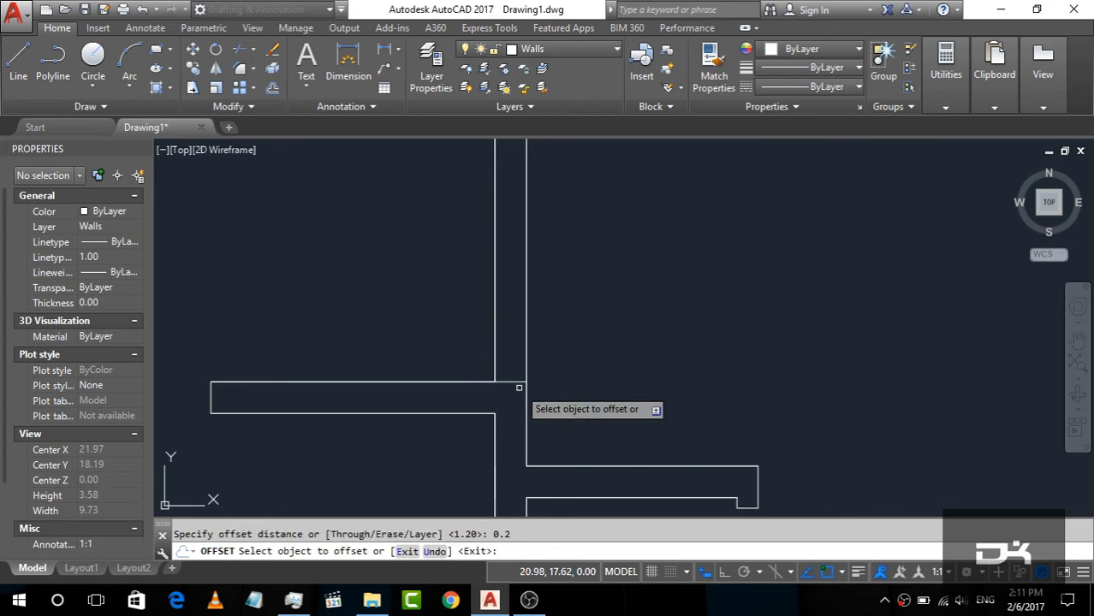
left_click(513, 383)
left_click(513, 336)
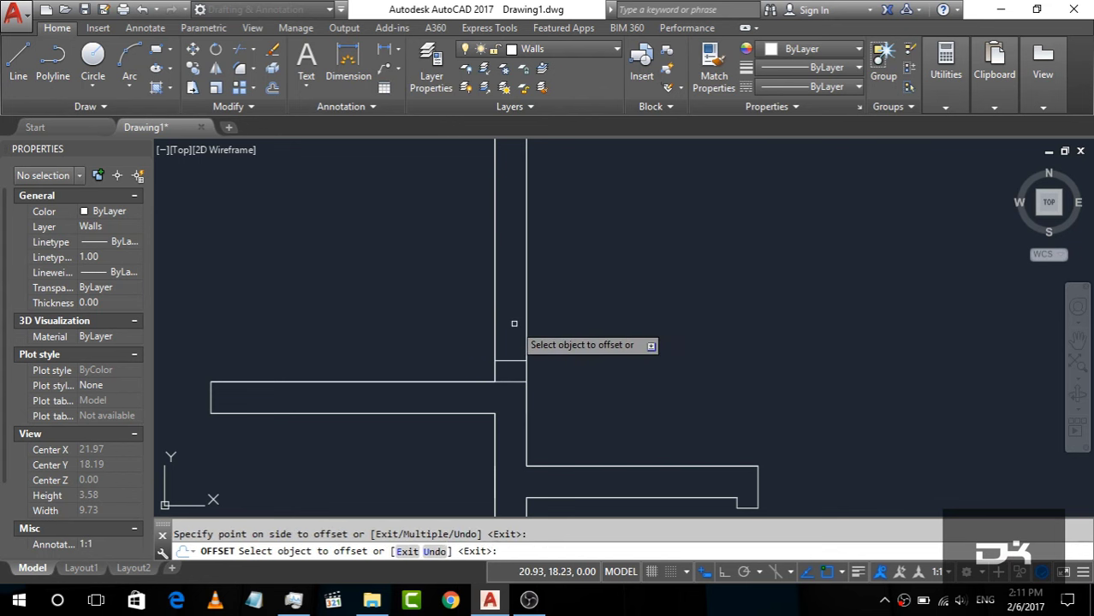
key("Escape")
left_click(514, 381)
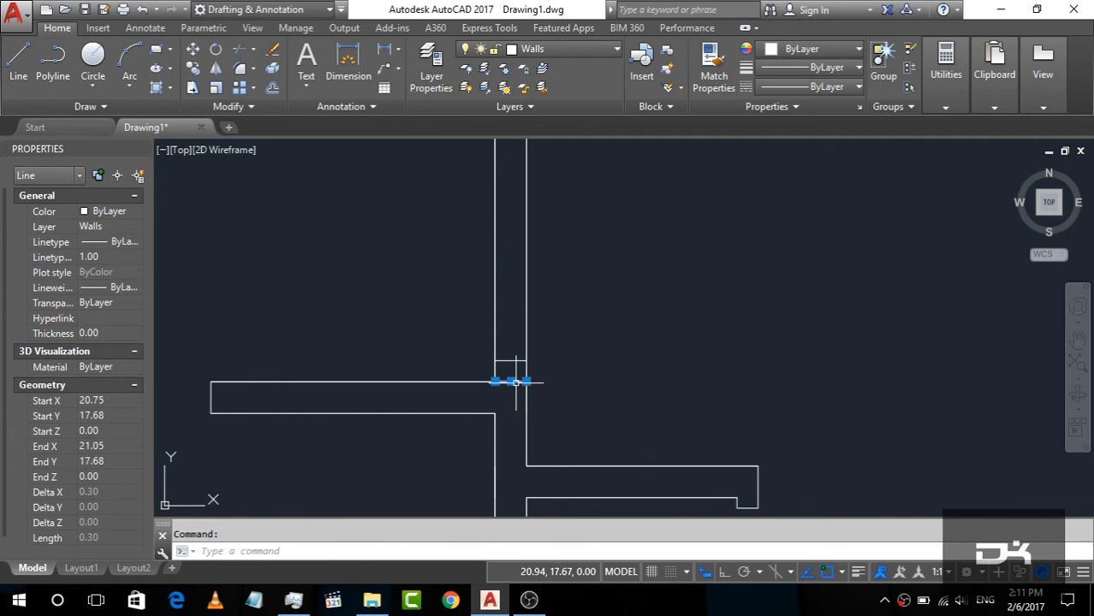
key("Delete")
scroll(540, 420, "down", 2)
scroll(552, 337, "up", 2)
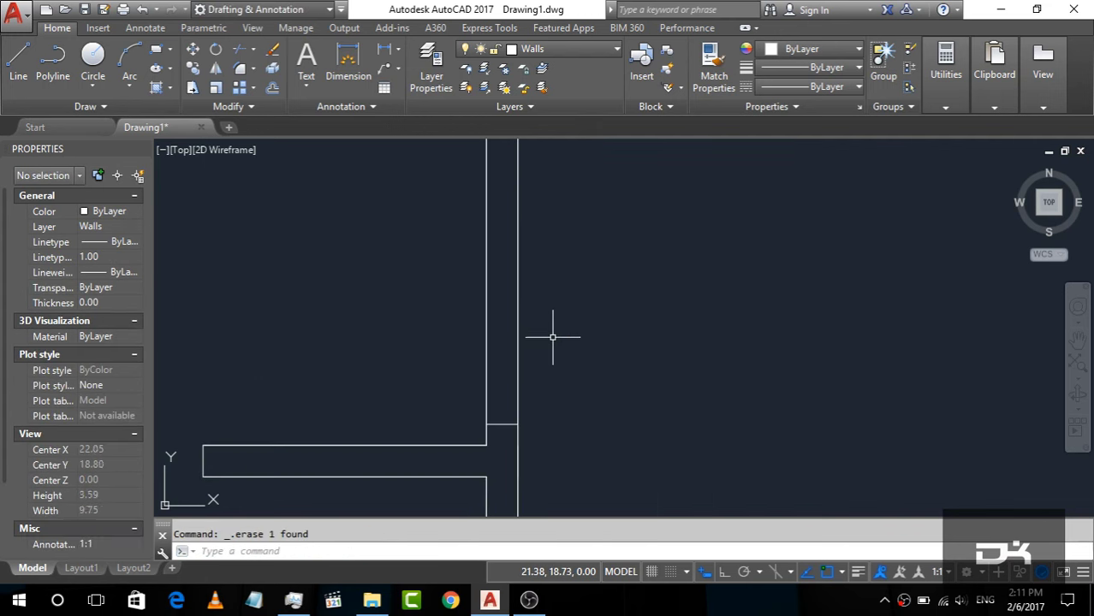
scroll(552, 338, "down", 3)
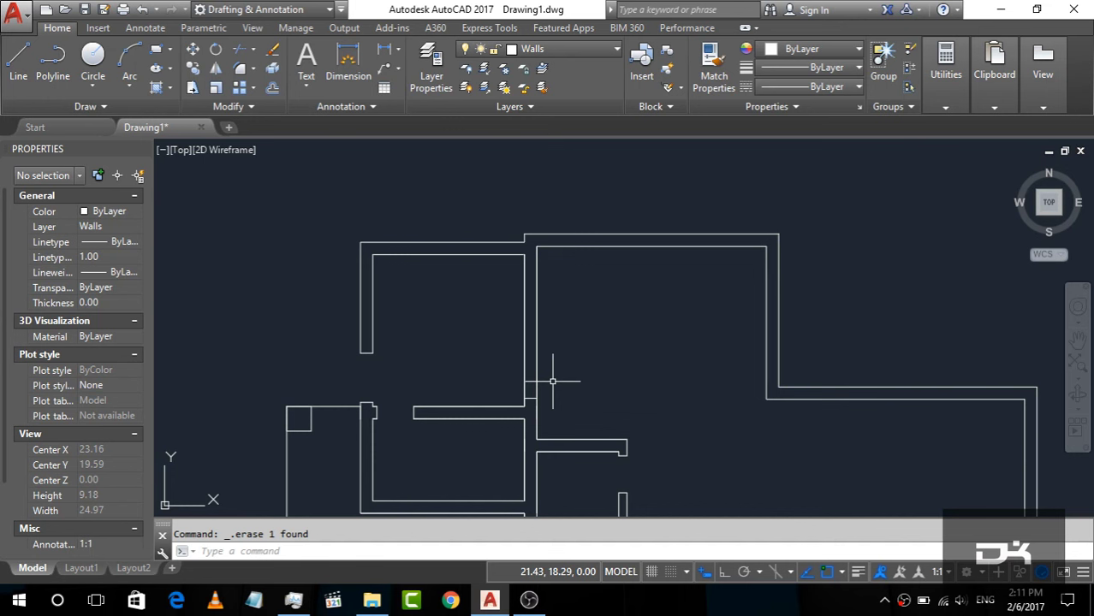
Offset the short closing line 2 units up the wall.
type("OFFSET")
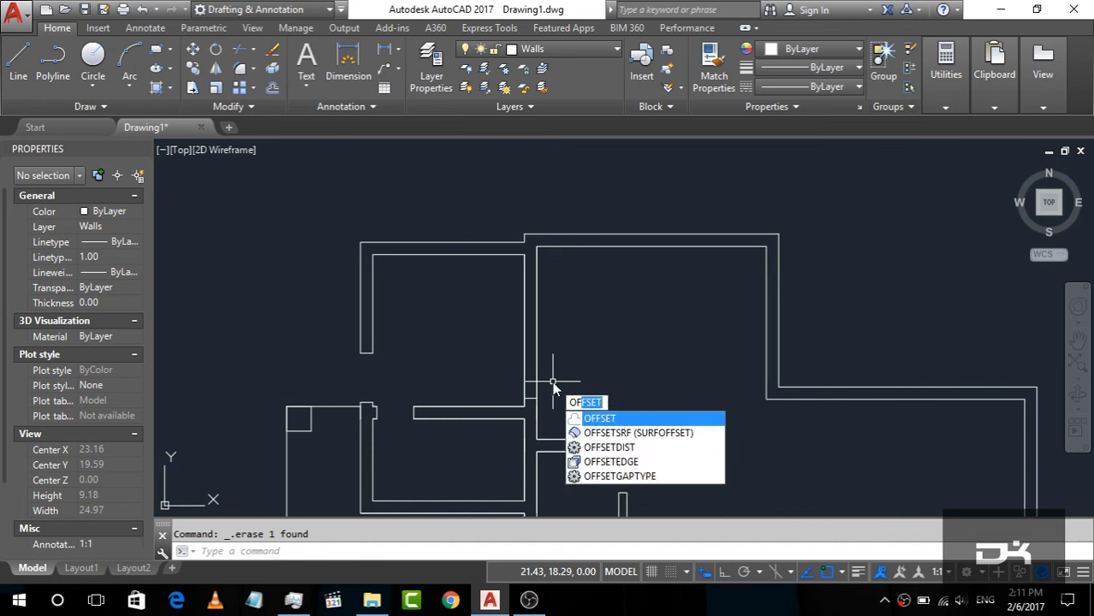
key("Return")
key("Return")
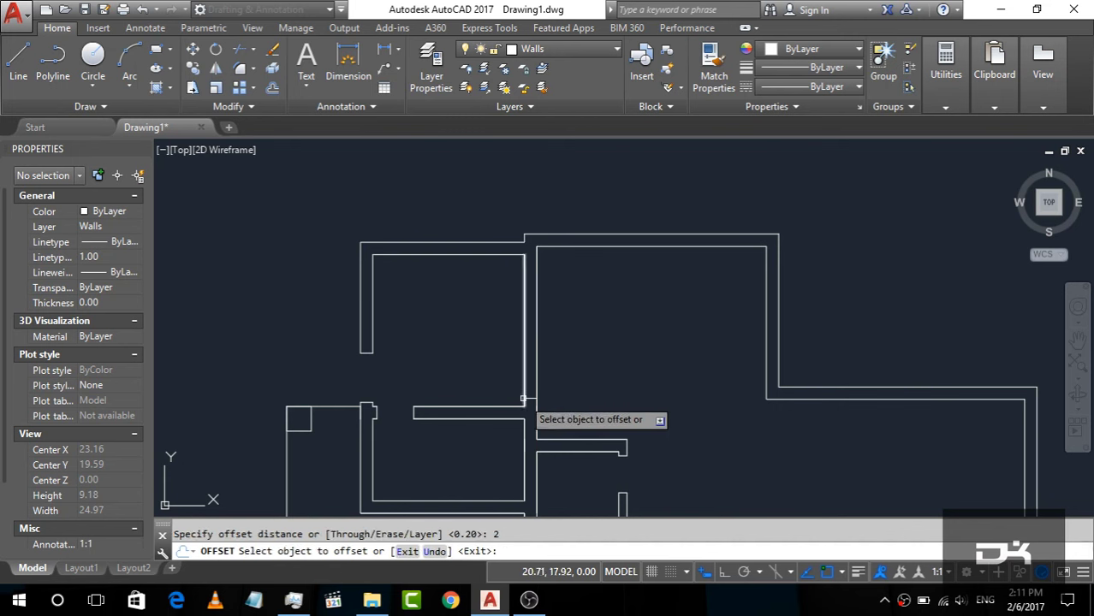
left_click(530, 398)
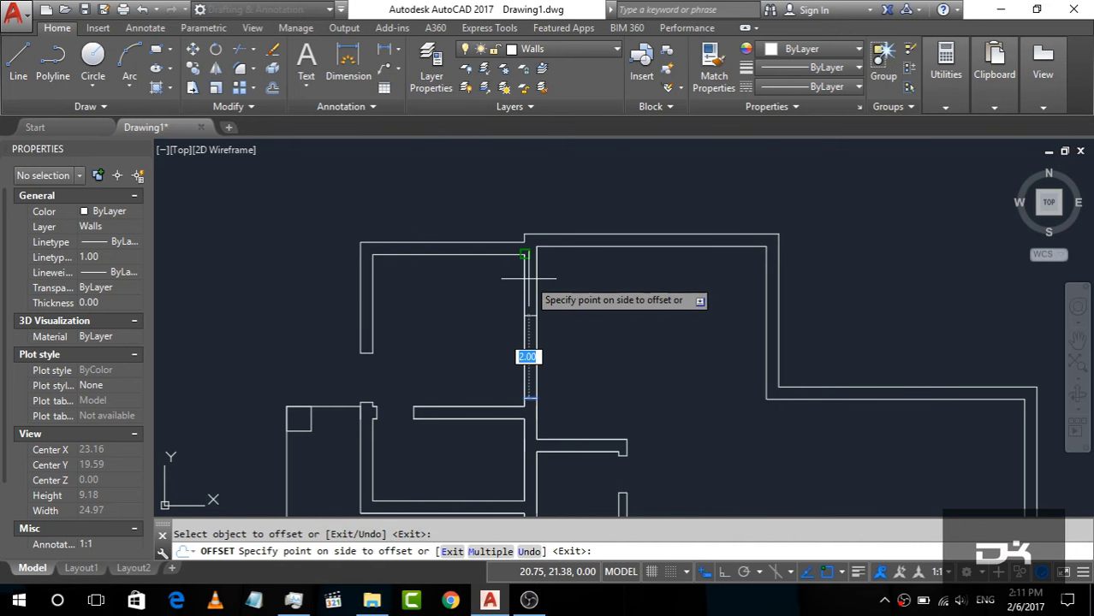
left_click(531, 287)
key("Escape")
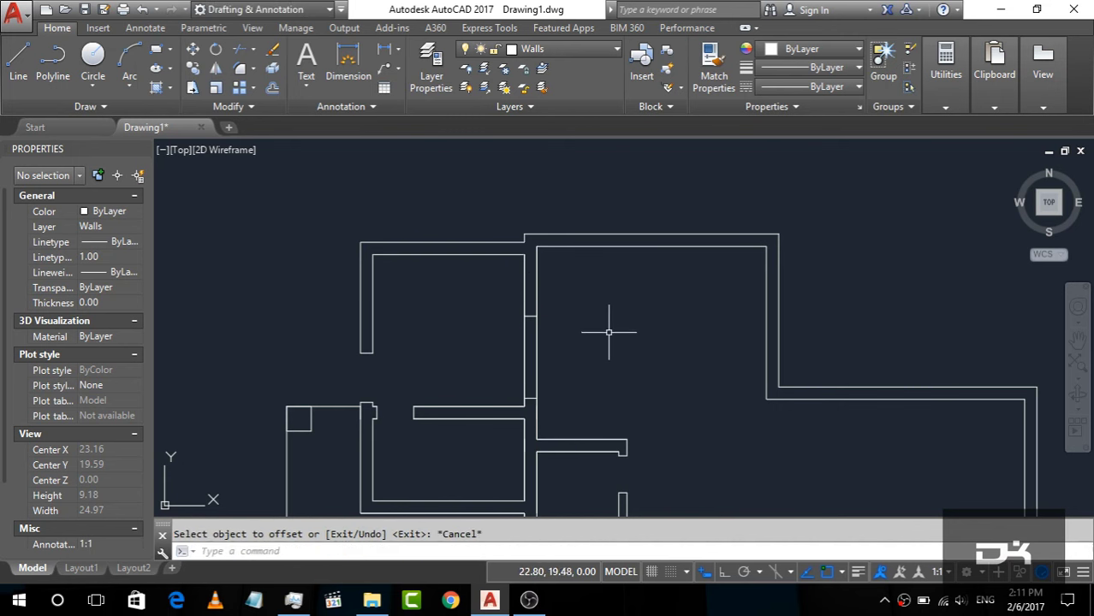
Trim away the wall piece between the two lines using the walls as cutting edges.
left_click(620, 432)
left_click(446, 308)
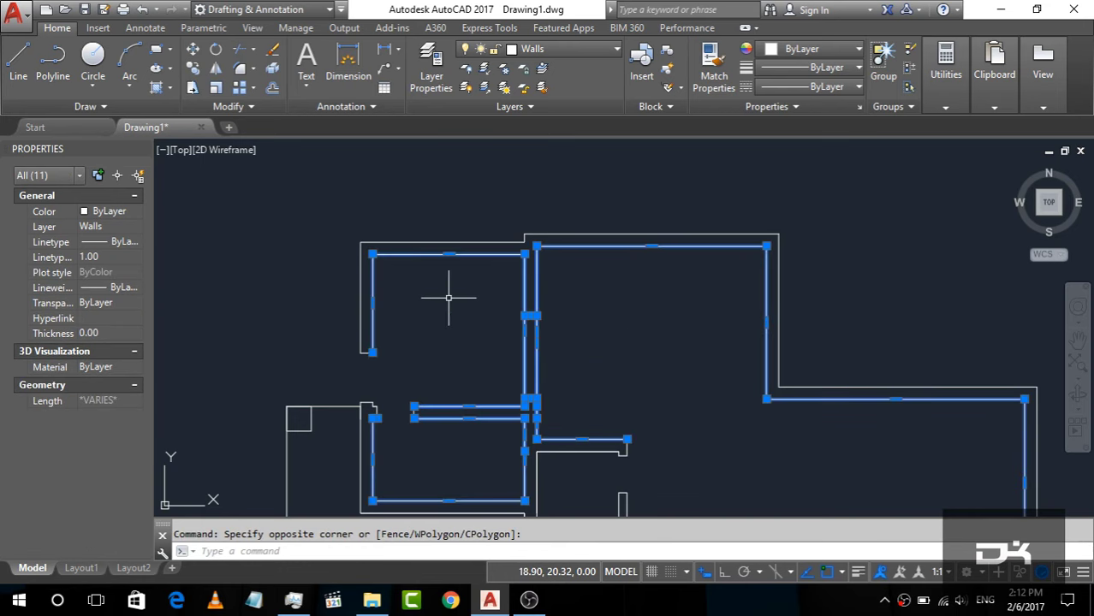
type("tr")
key("Return")
left_click(587, 349)
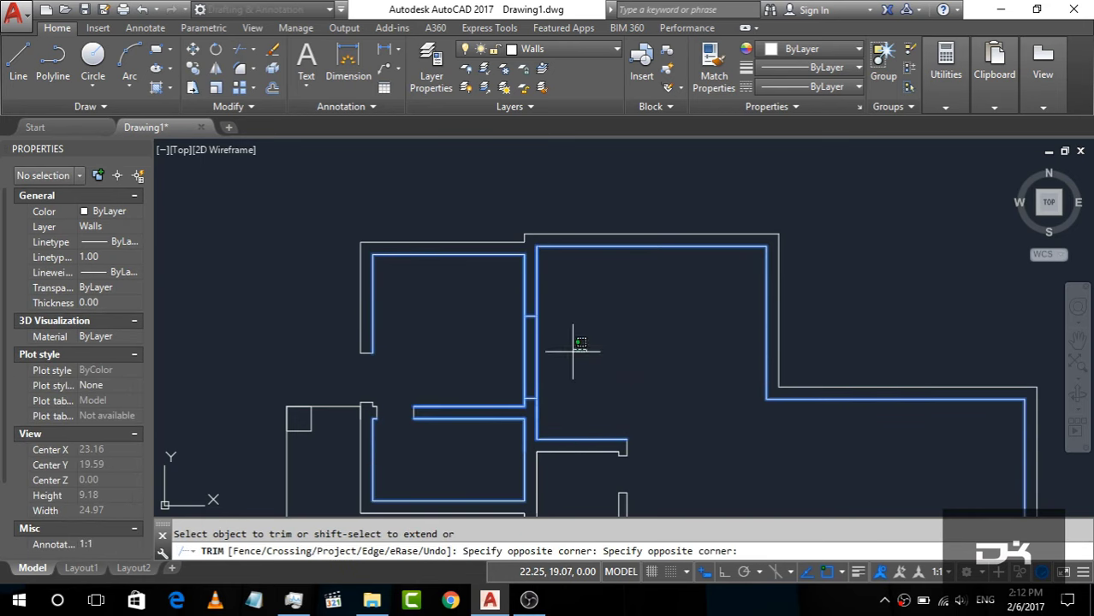
left_click(479, 360)
key("Escape")
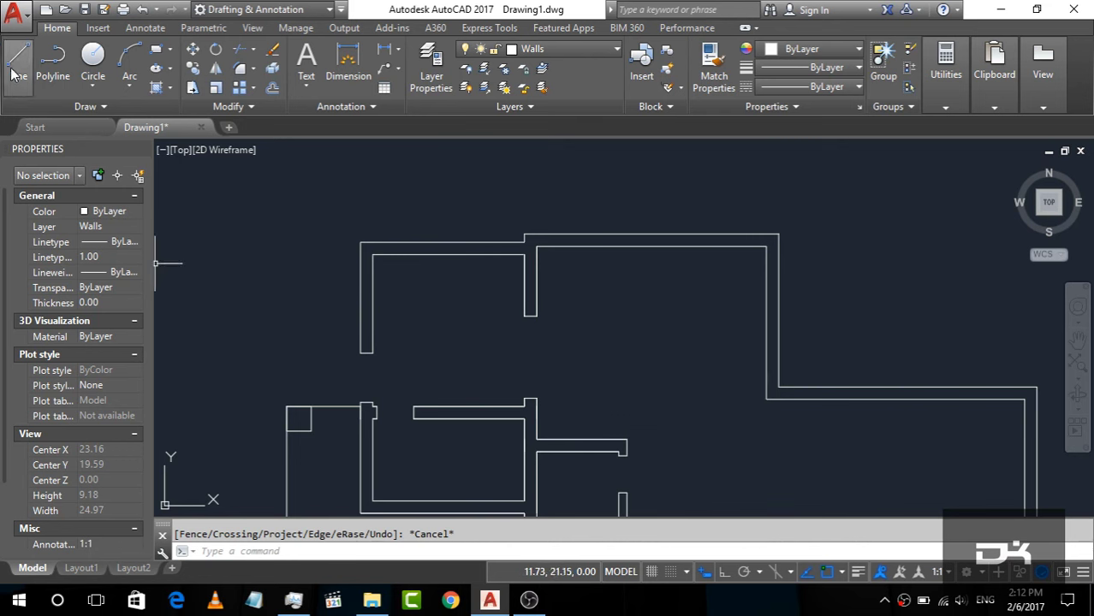
Draw a polyline 0.3 from the left wall's end, a 0.6 segment, then perpendicular up to the top wall.
left_click(51, 65)
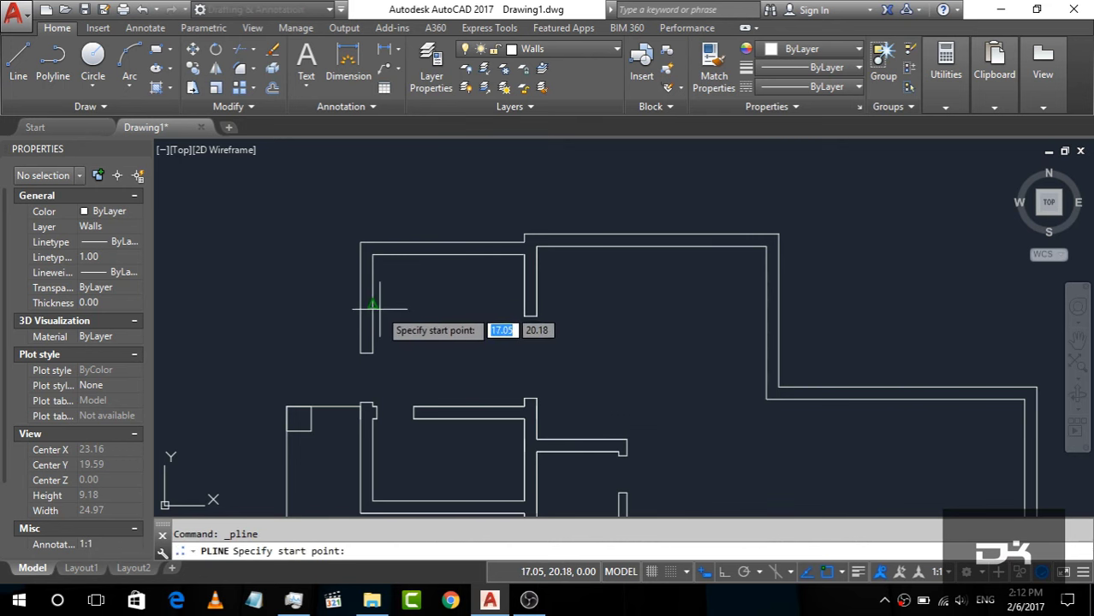
scroll(390, 299, "up", 4)
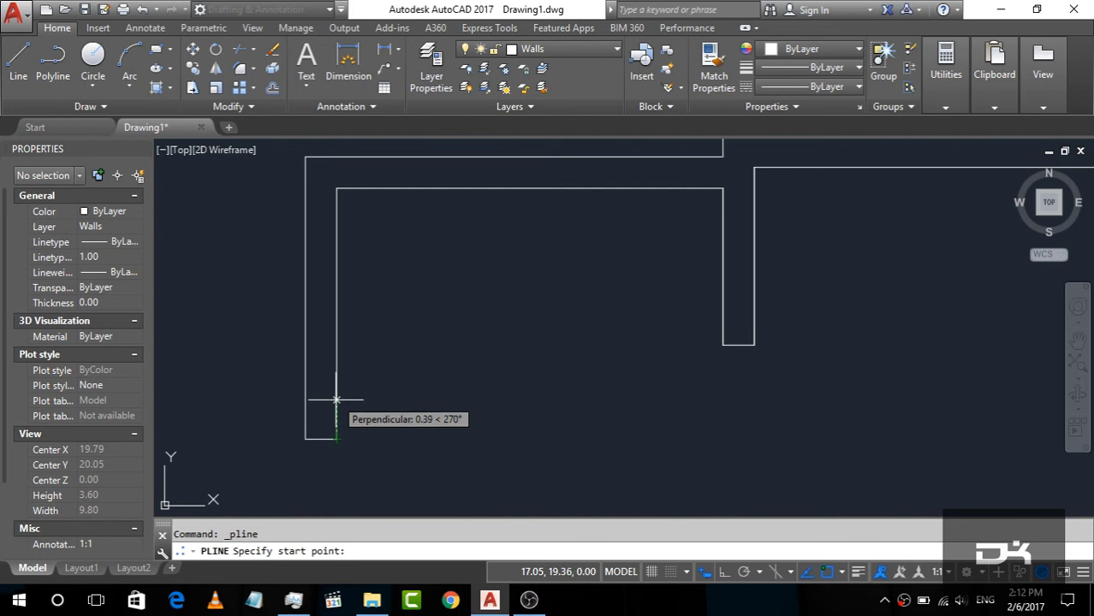
type("0.3")
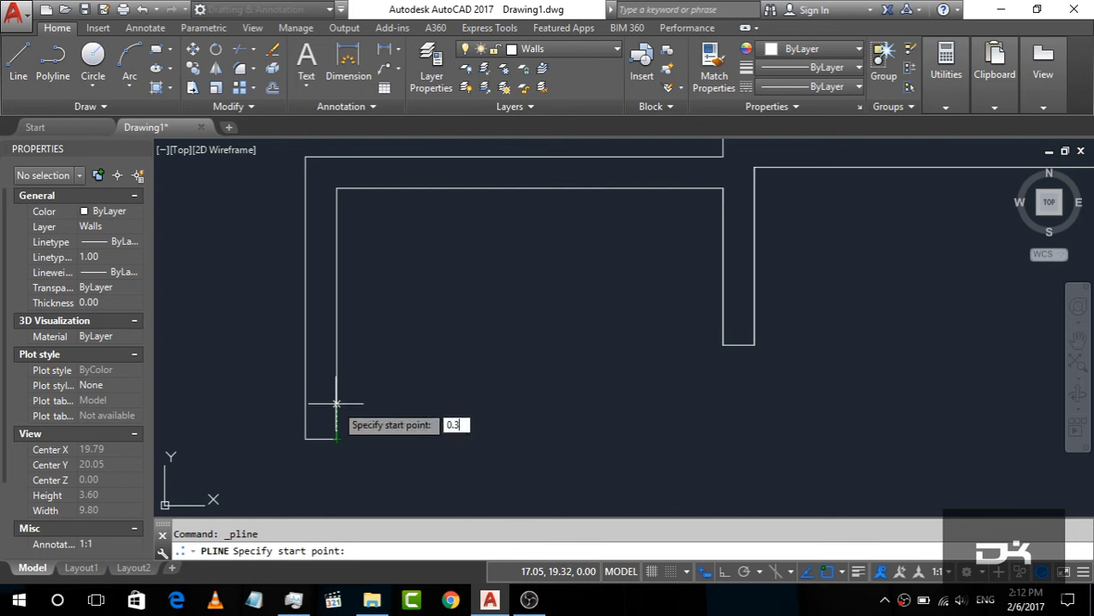
key("Return")
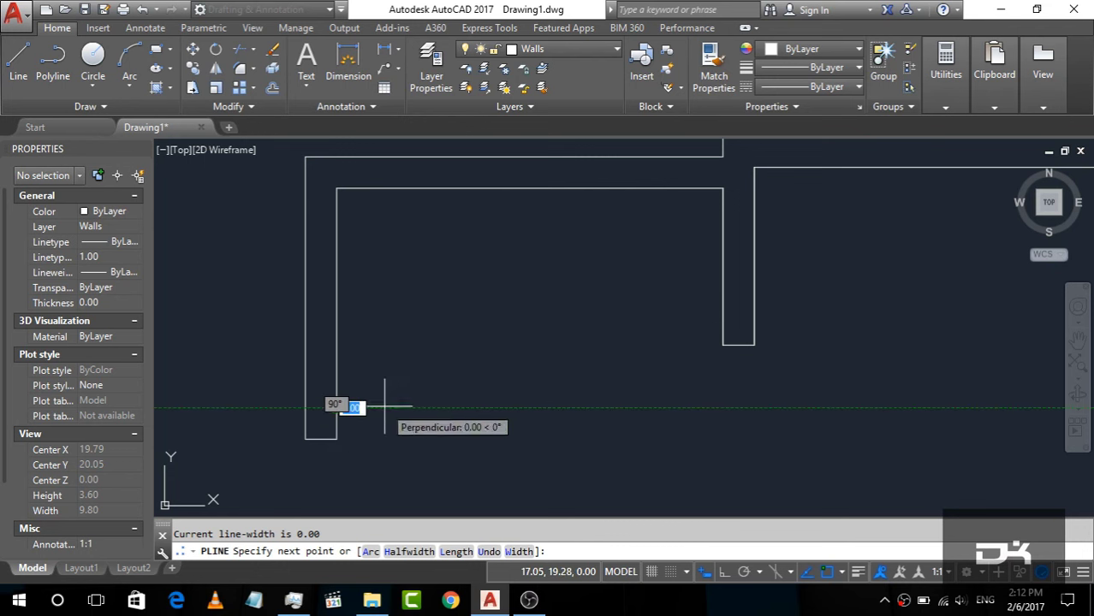
type("0")
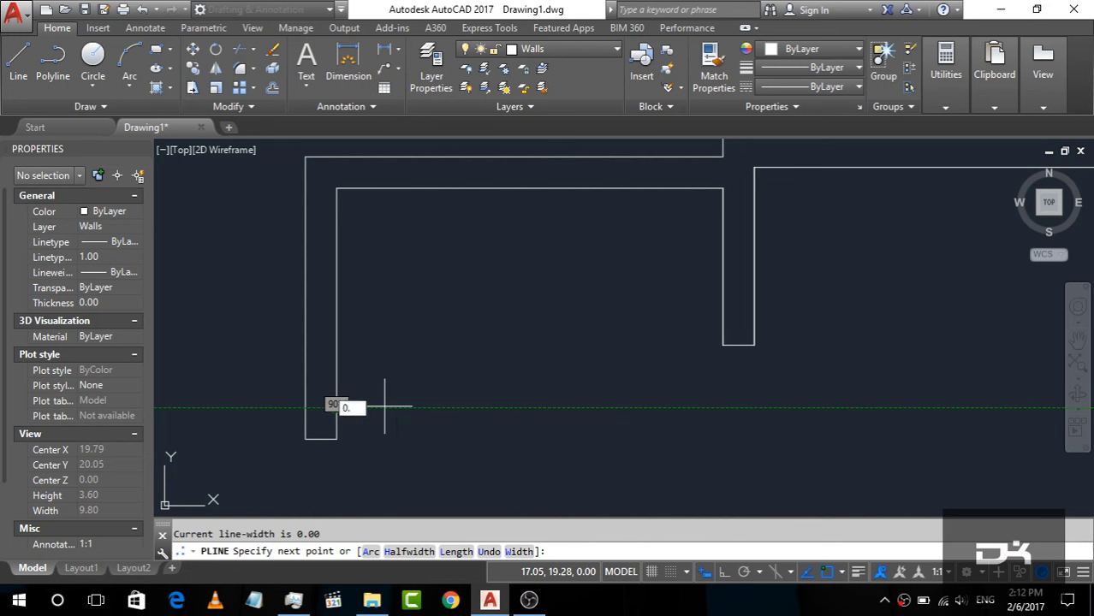
type("6")
key("Return")
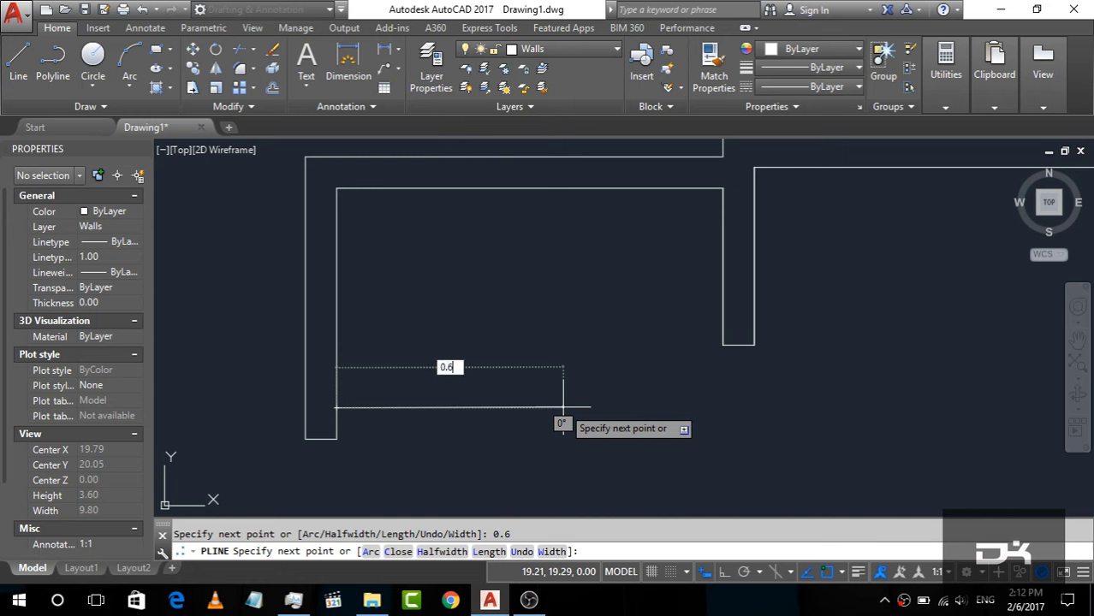
key("Return")
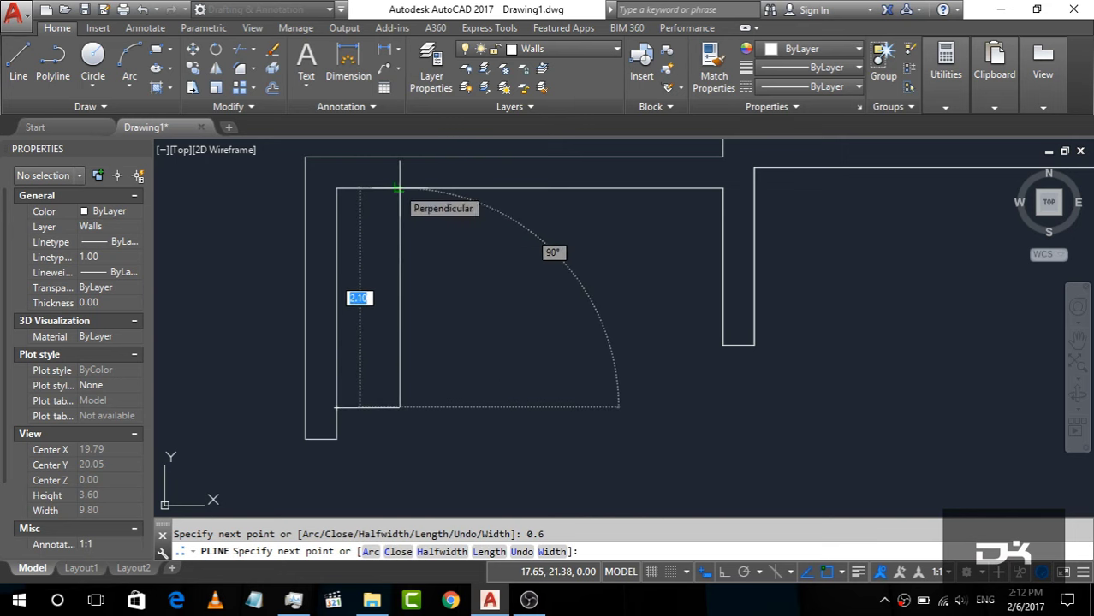
left_click(399, 188)
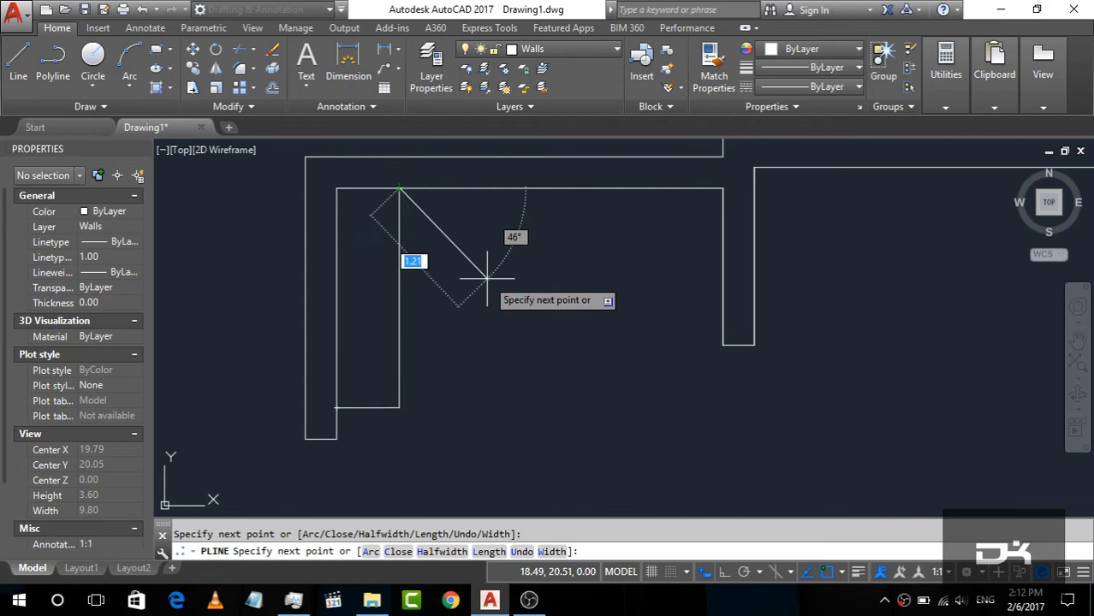
key("Escape")
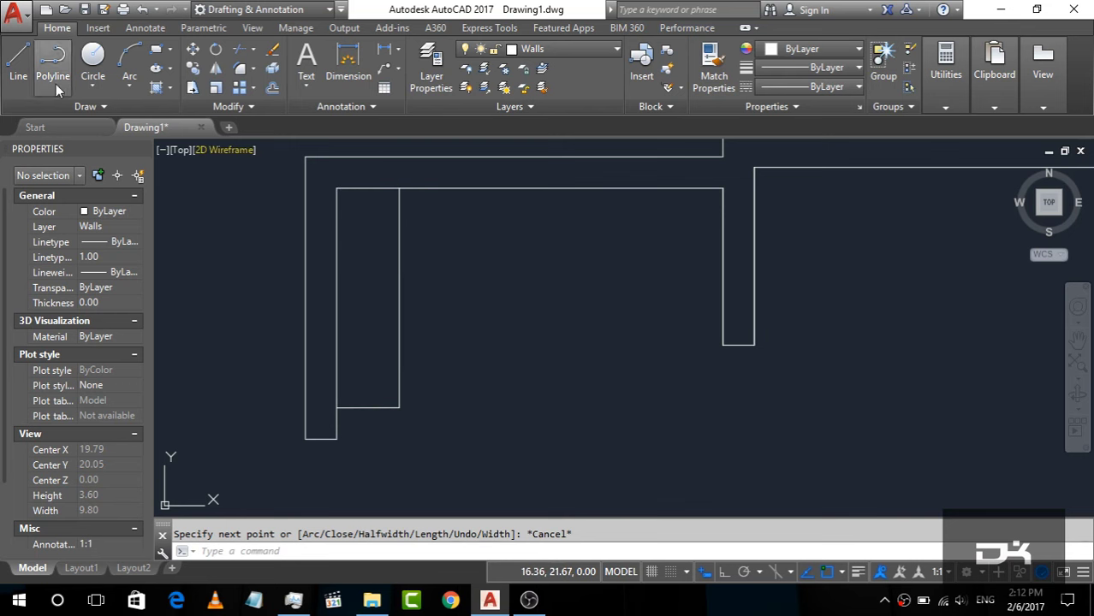
left_click(18, 65)
Offset the inner rectangle's top edge 0.6 downward.
left_click(337, 187)
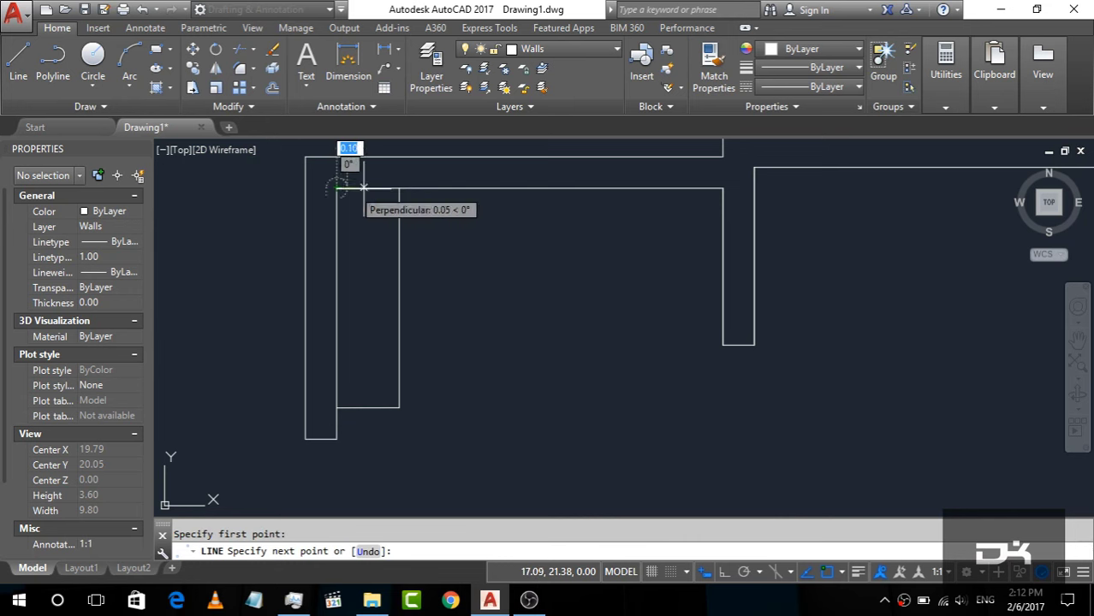
left_click(402, 188)
key("Escape")
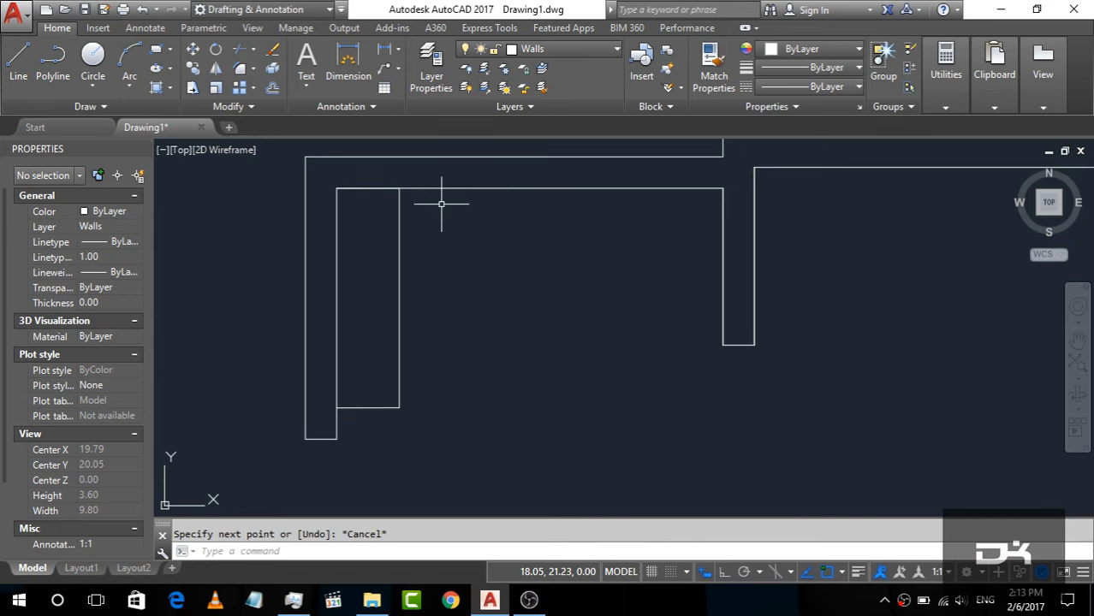
key("Return")
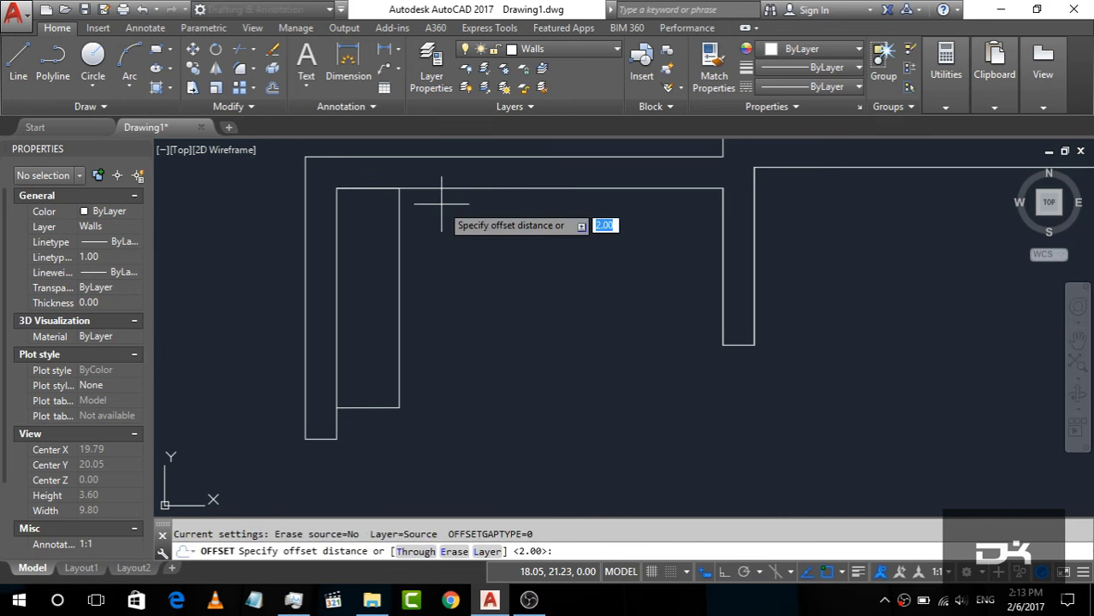
type(".6")
key("Return")
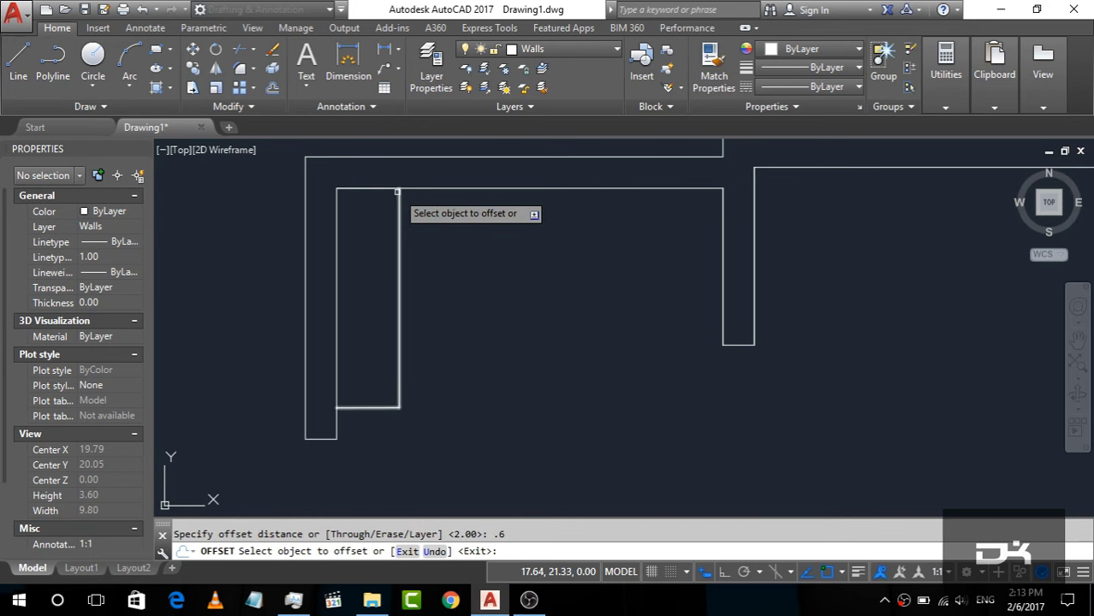
left_click(379, 188)
left_click(379, 220)
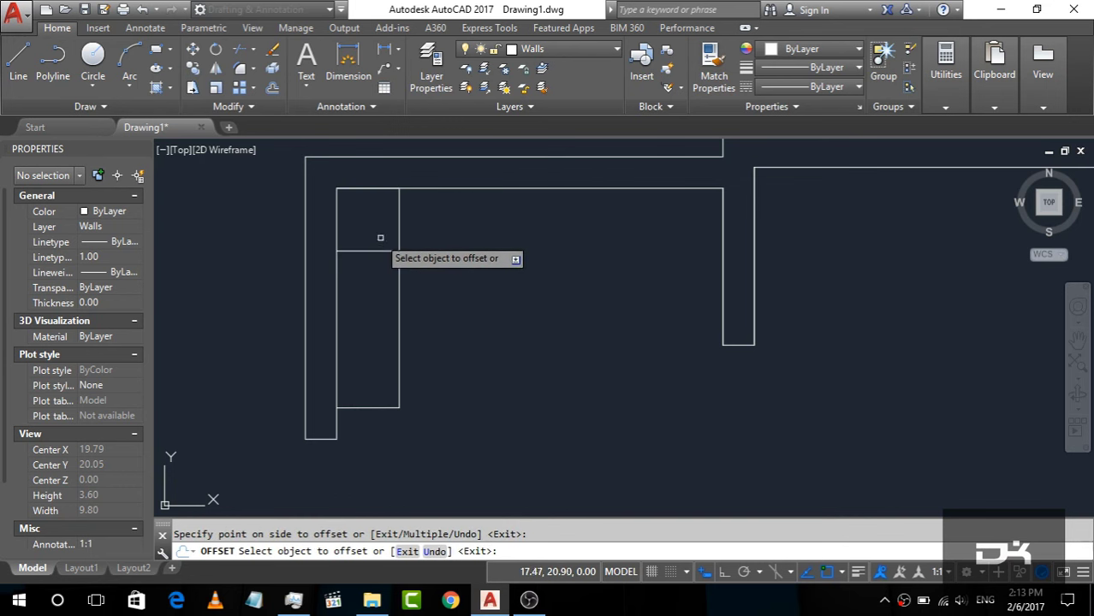
key("Return")
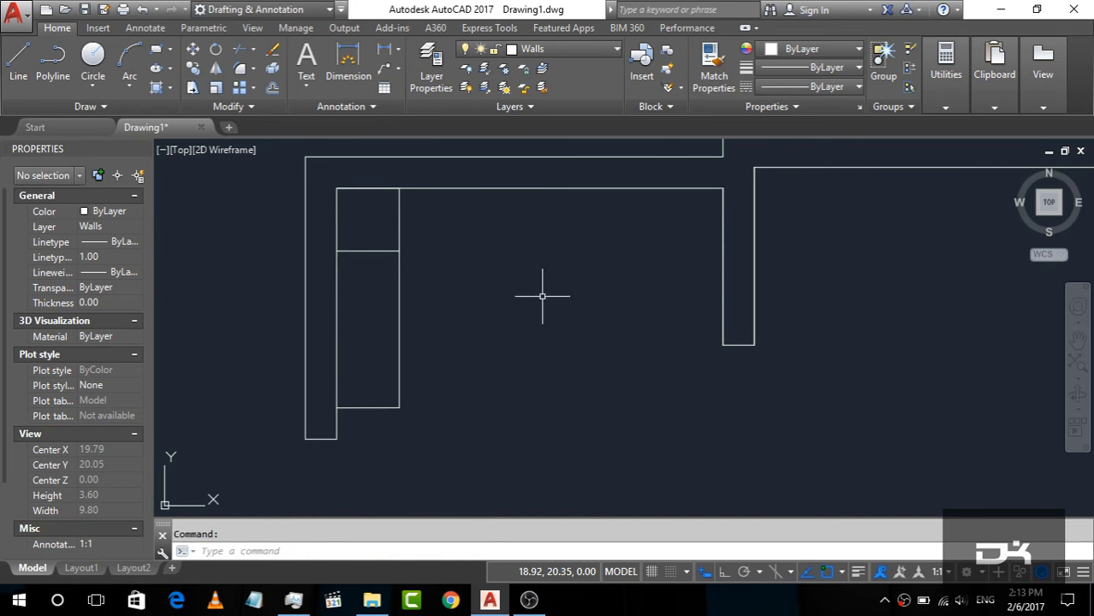
Delete the short top line and stretch the new offset line to the right wall.
left_click(372, 188)
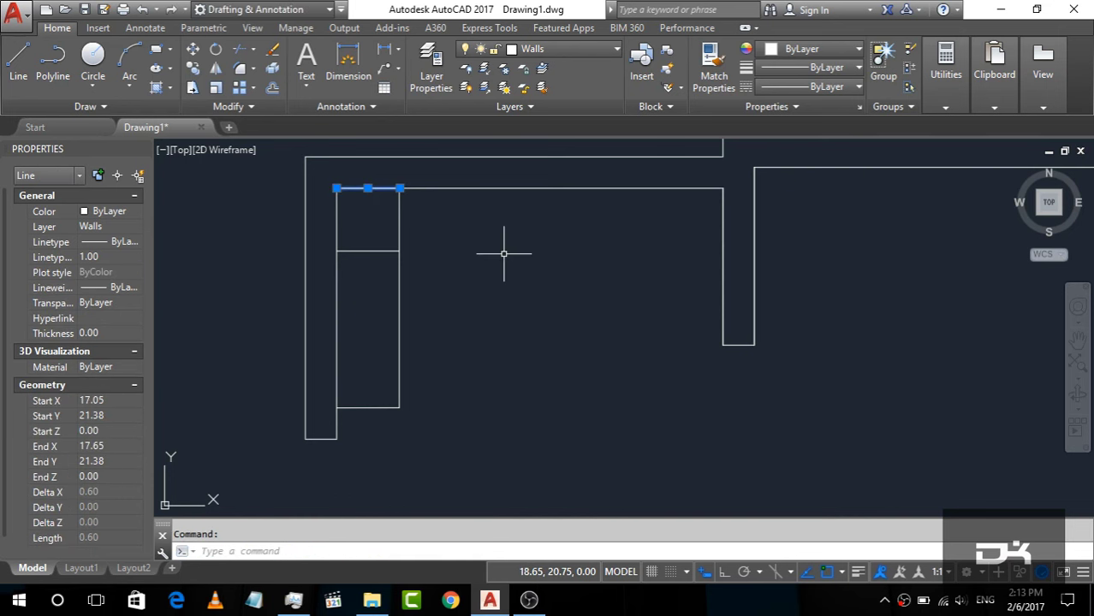
key("Delete")
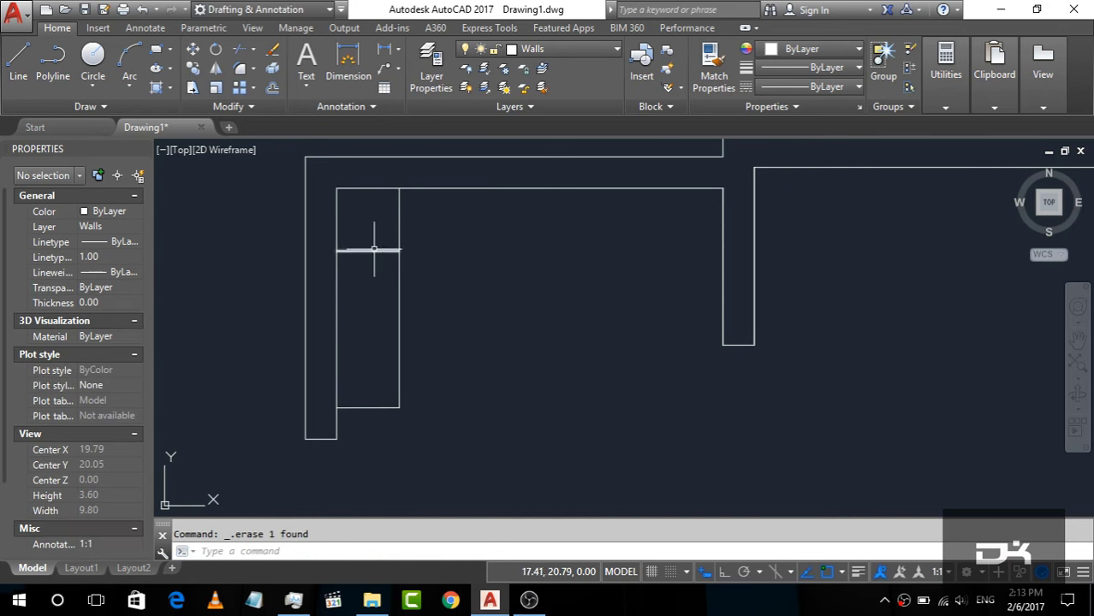
left_click(377, 248)
left_click(384, 250)
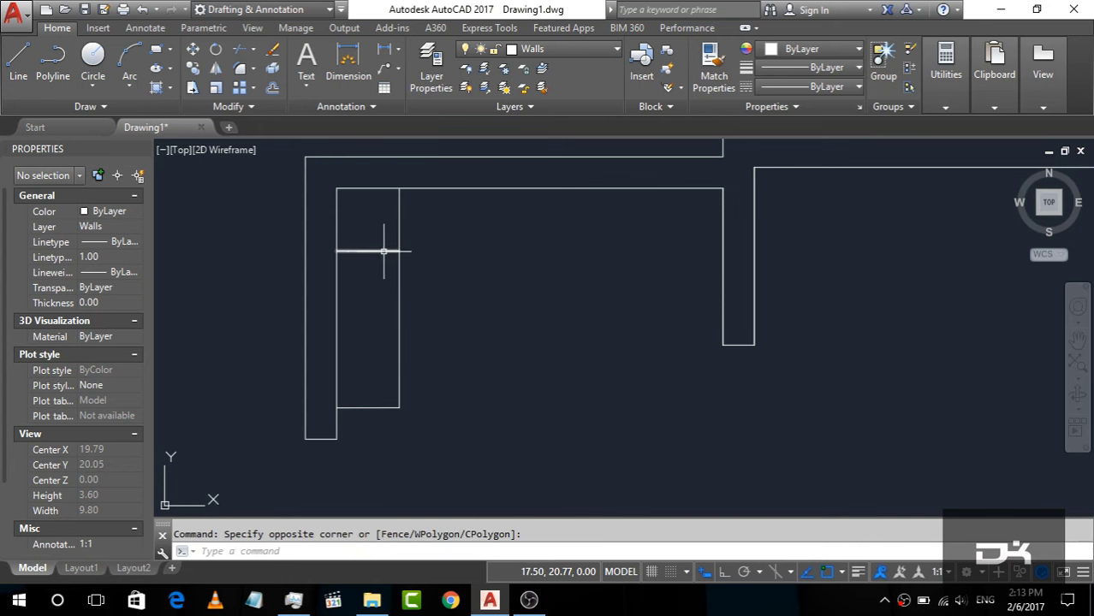
left_click(400, 250)
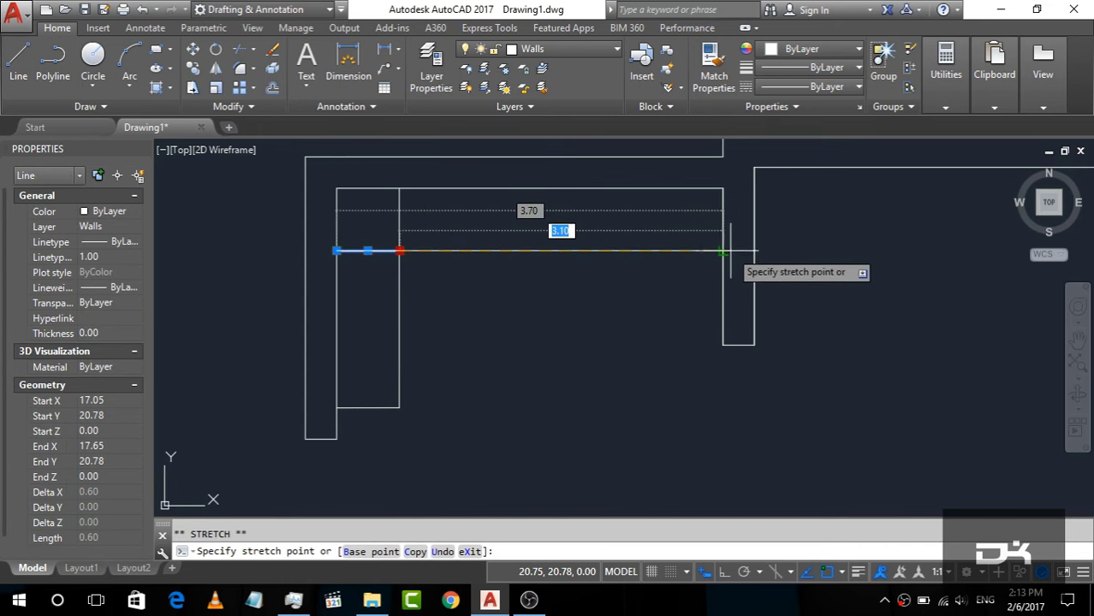
left_click(721, 251)
key("Escape")
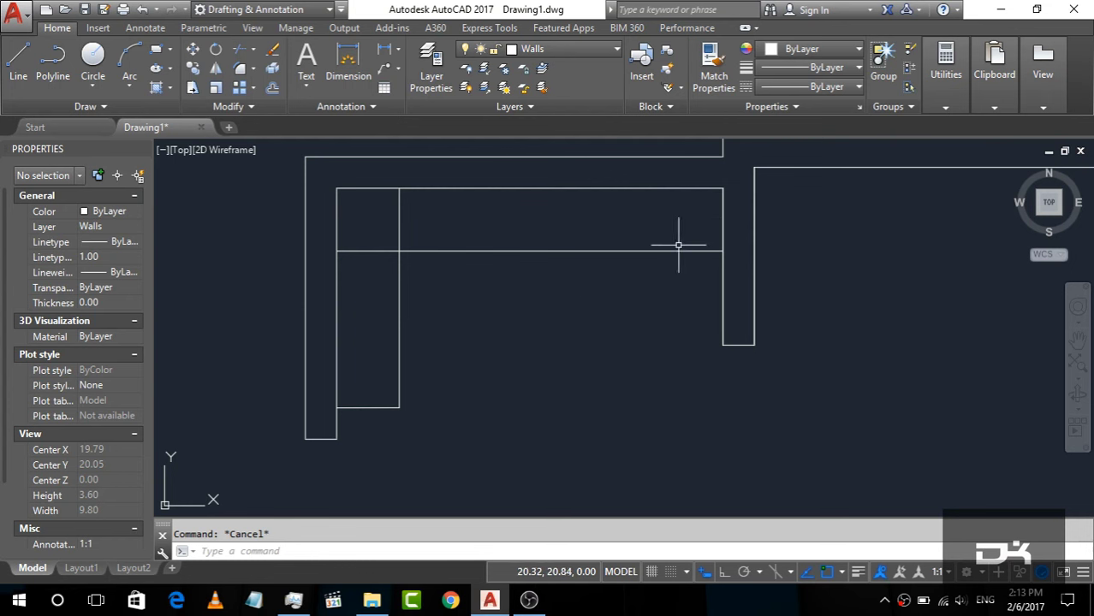
Offset the right wall's inner line 0.6 to the left.
type("o")
key("Return")
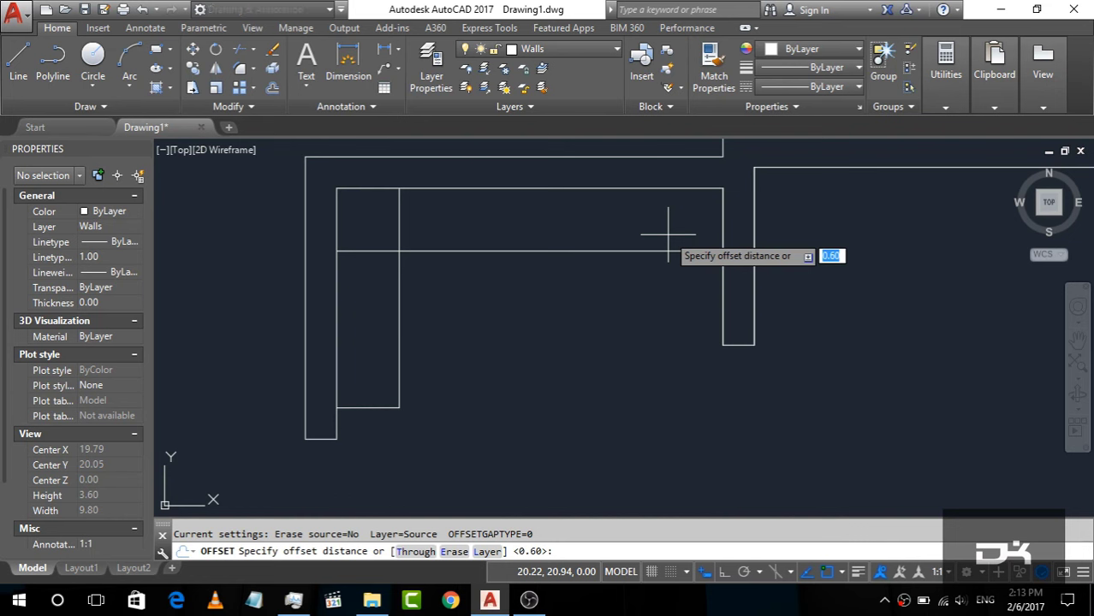
key("Return")
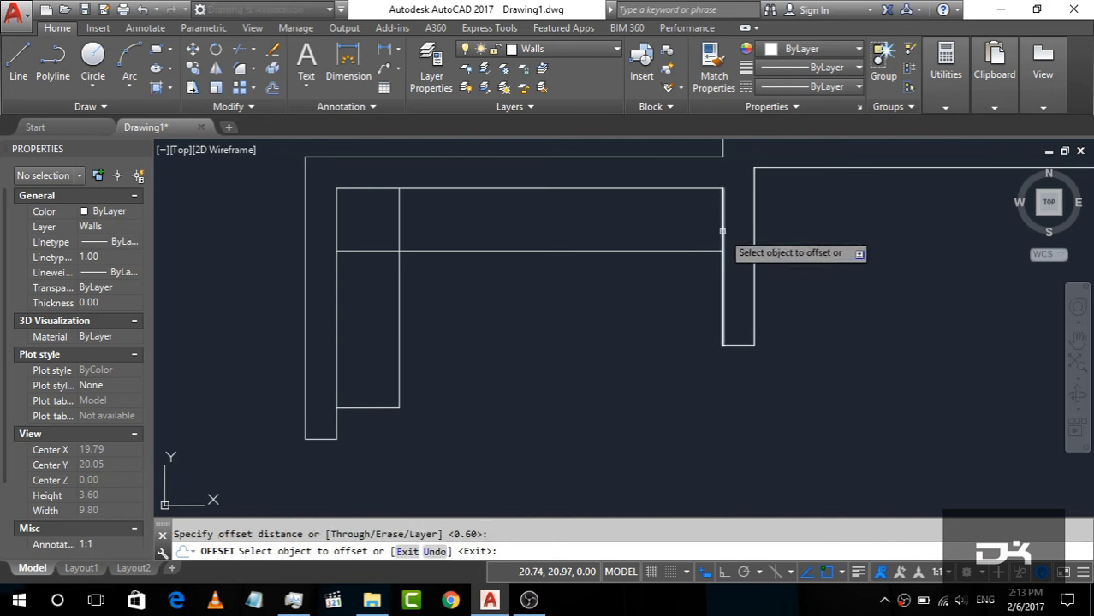
left_click(723, 231)
left_click(690, 225)
key("Escape")
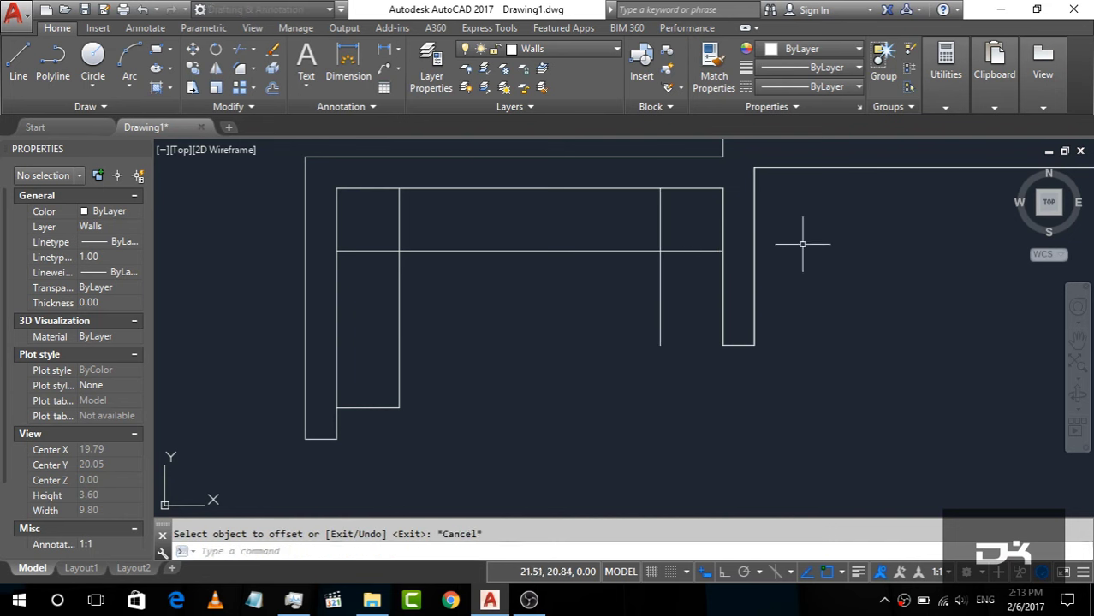
Close the new right strip with a line from its bottom end to the right wall corner.
left_click(18, 60)
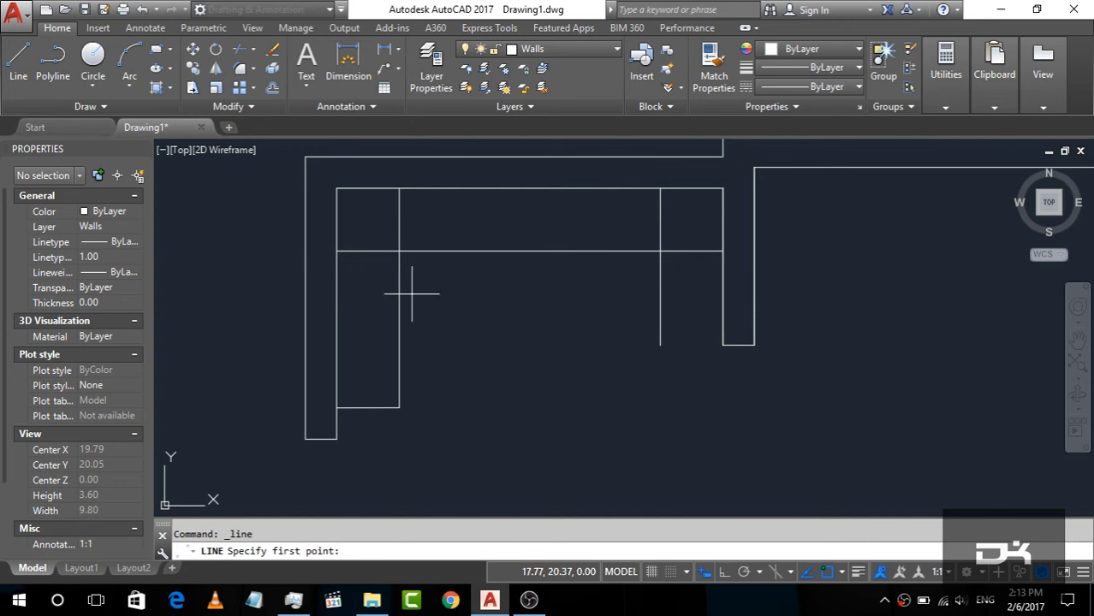
left_click(661, 344)
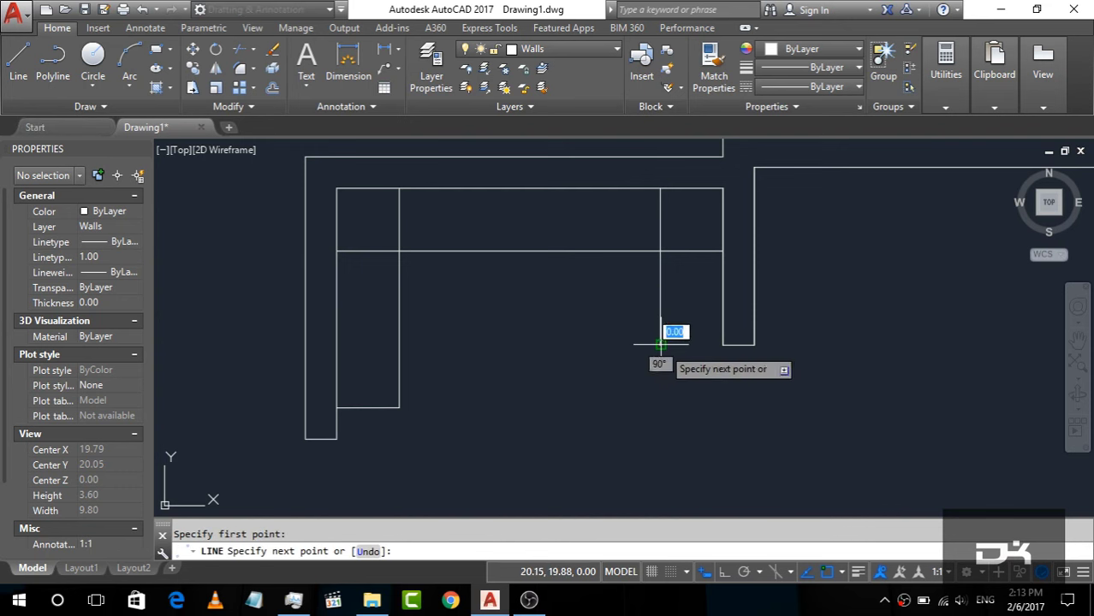
left_click(722, 345)
key("Escape")
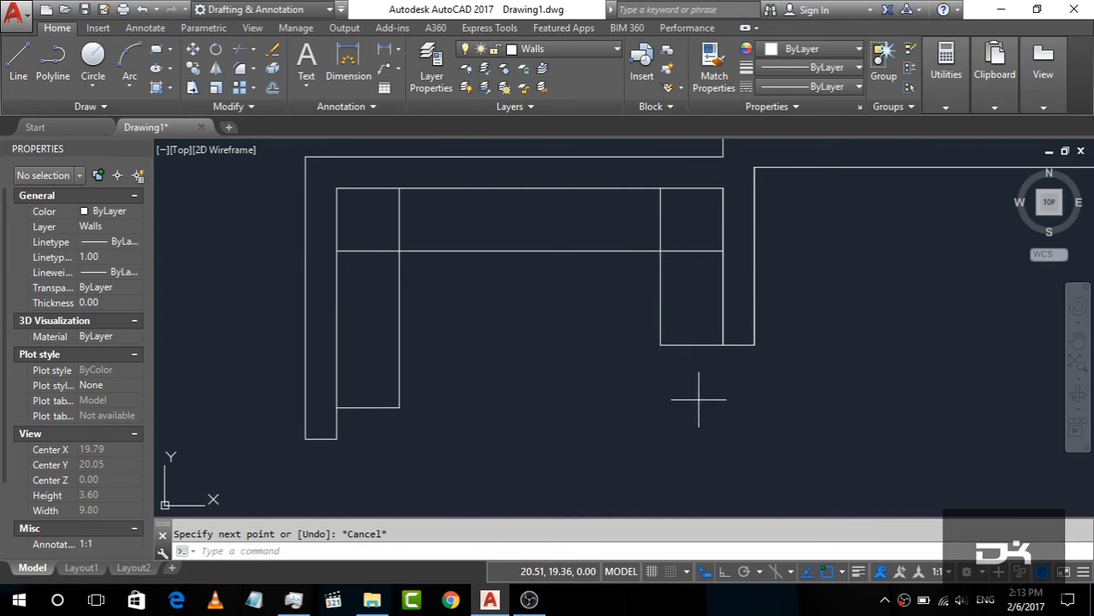
left_click(698, 399)
left_click(381, 240)
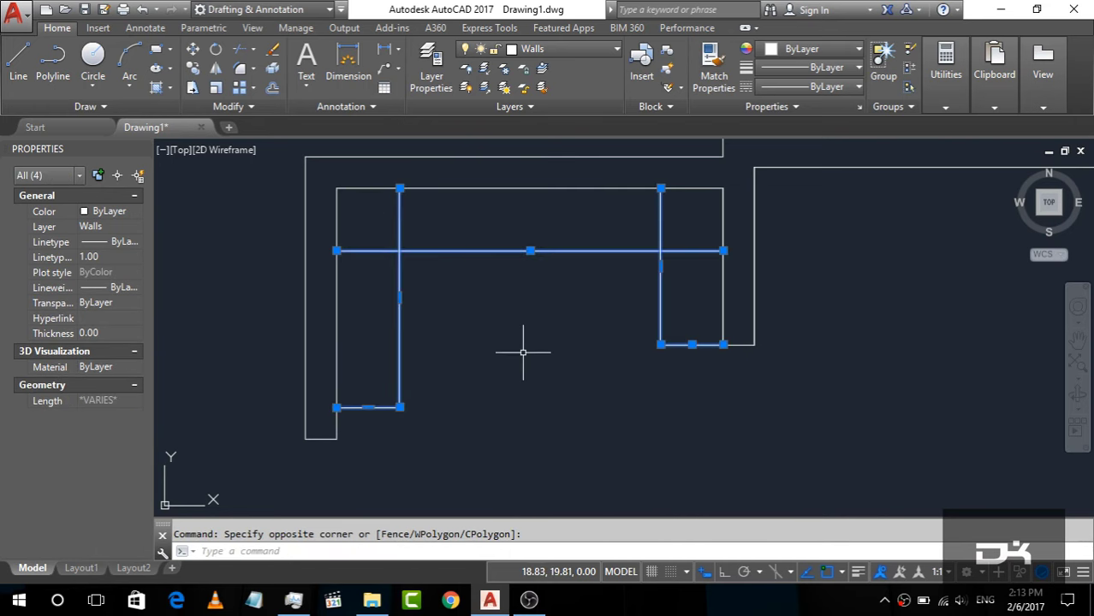
Trim the overlapping horizontal and vertical pieces against the four new wall lines.
type("tr")
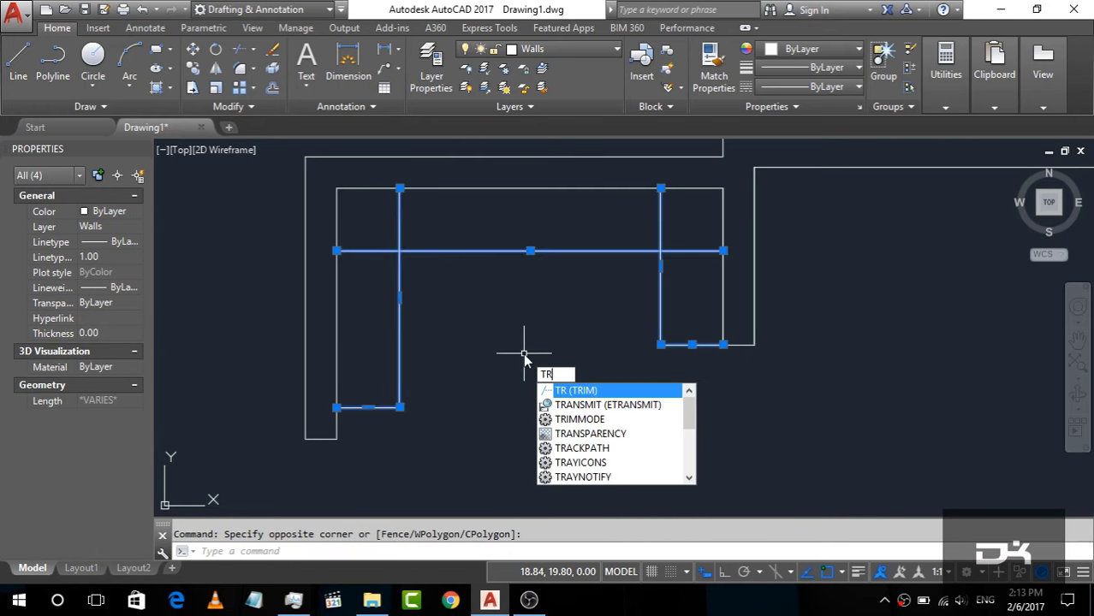
key("Return")
left_click(693, 274)
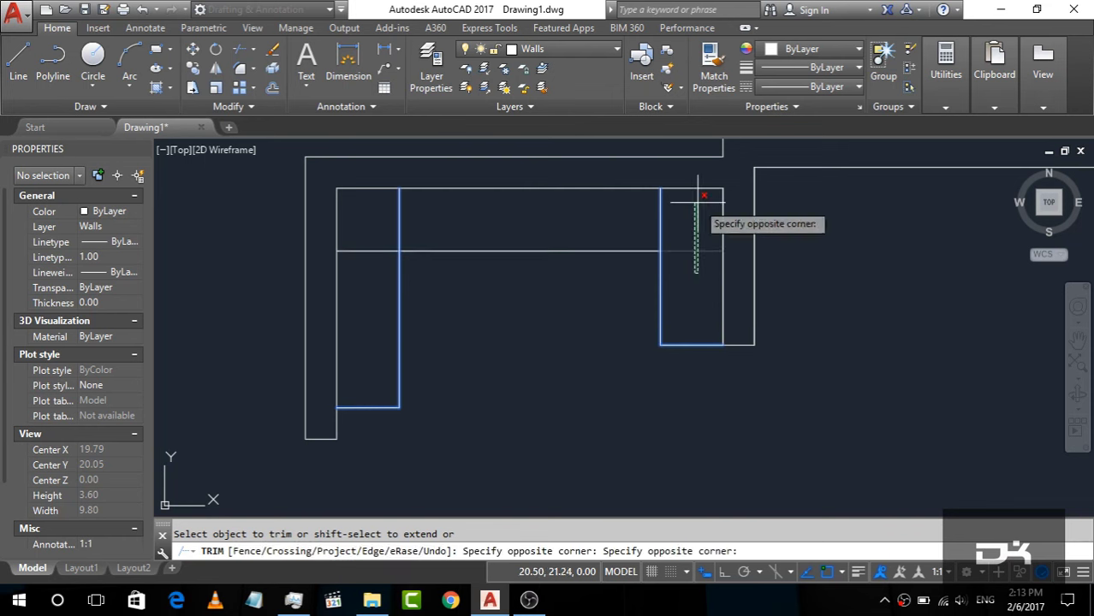
left_click(698, 176)
left_click(682, 208)
left_click(634, 214)
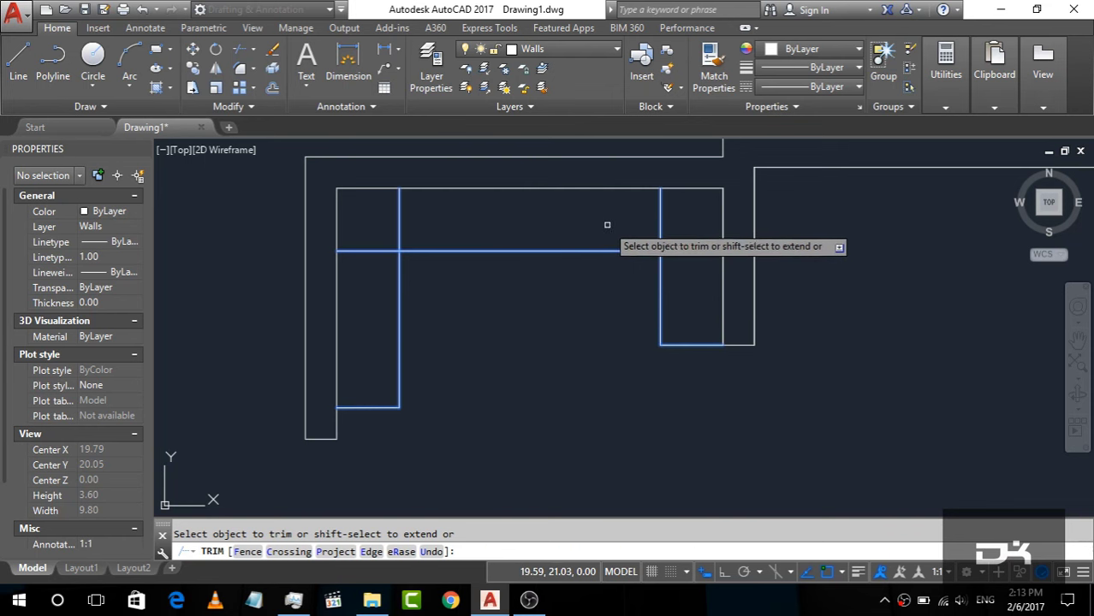
left_click(662, 226)
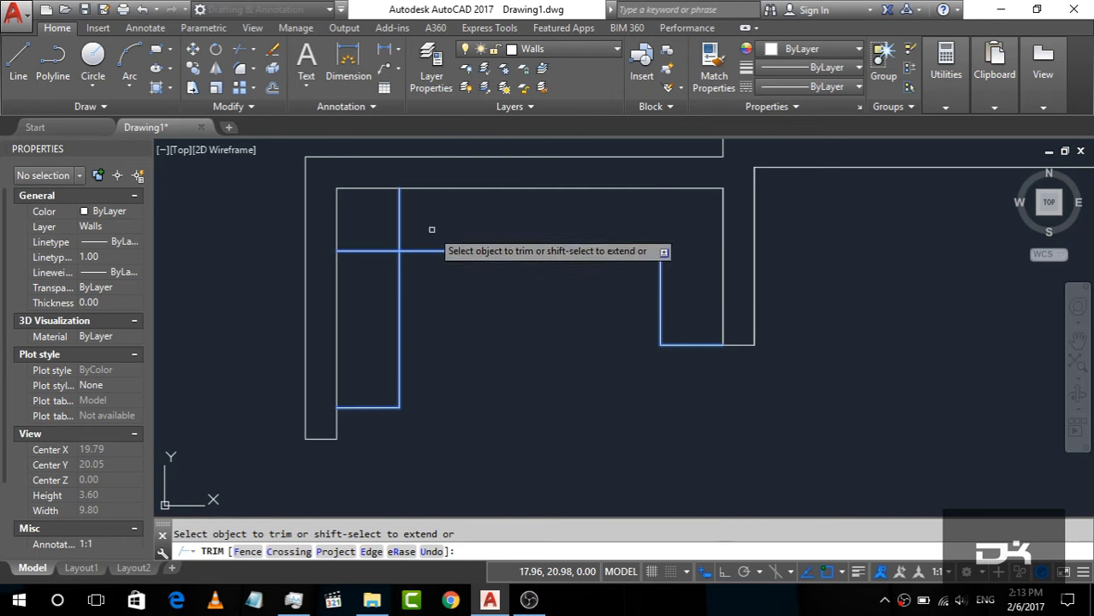
left_click(399, 220)
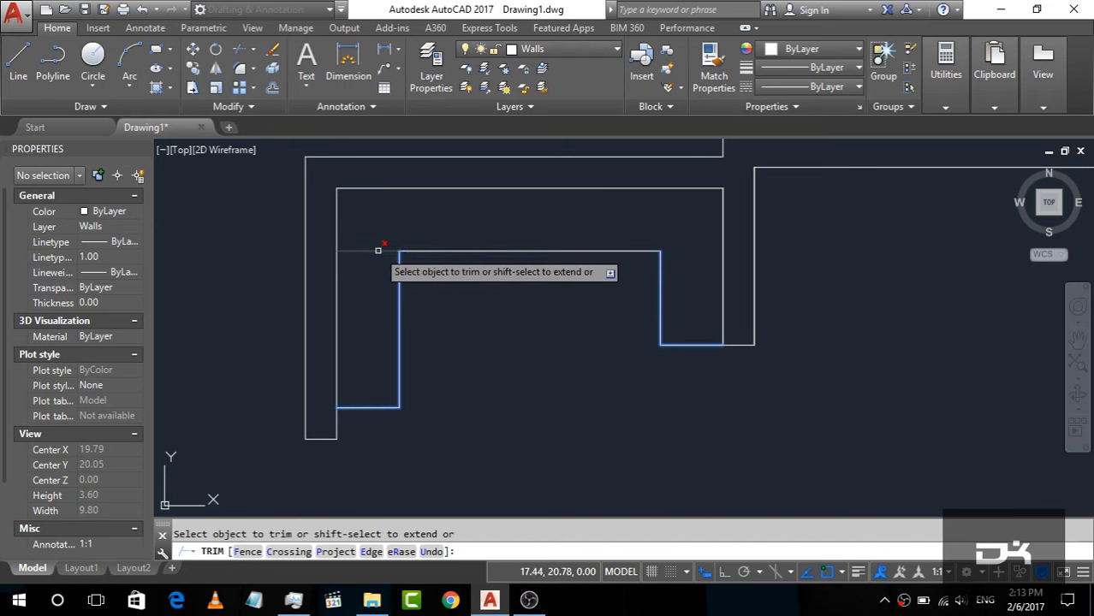
left_click(376, 249)
key("Escape")
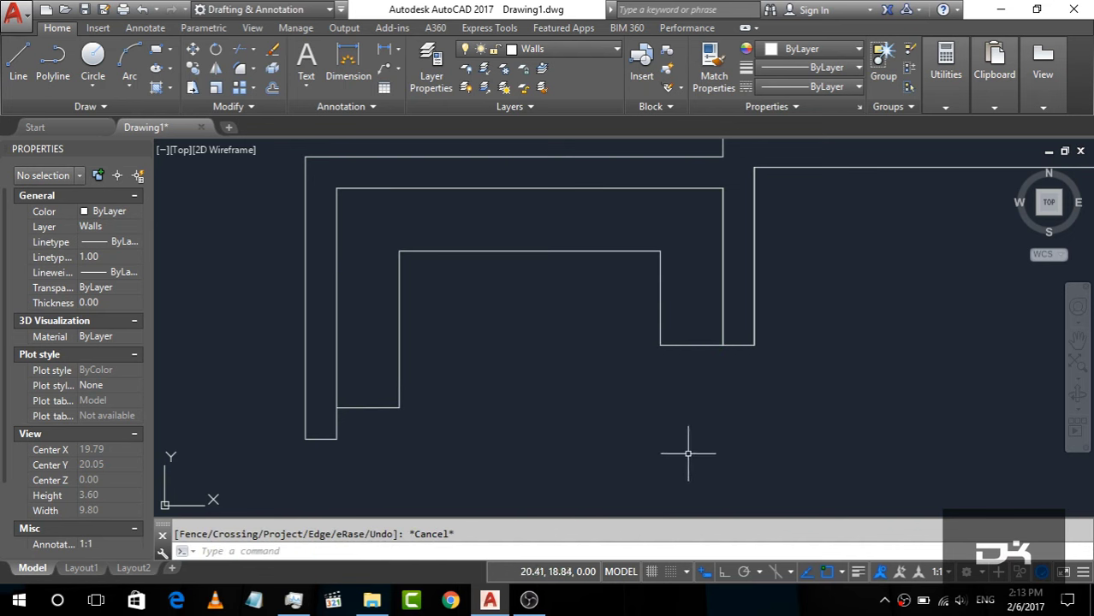
Make Doors the current layer and show the application menu's recent drawings list.
scroll(508, 245, "down", 3)
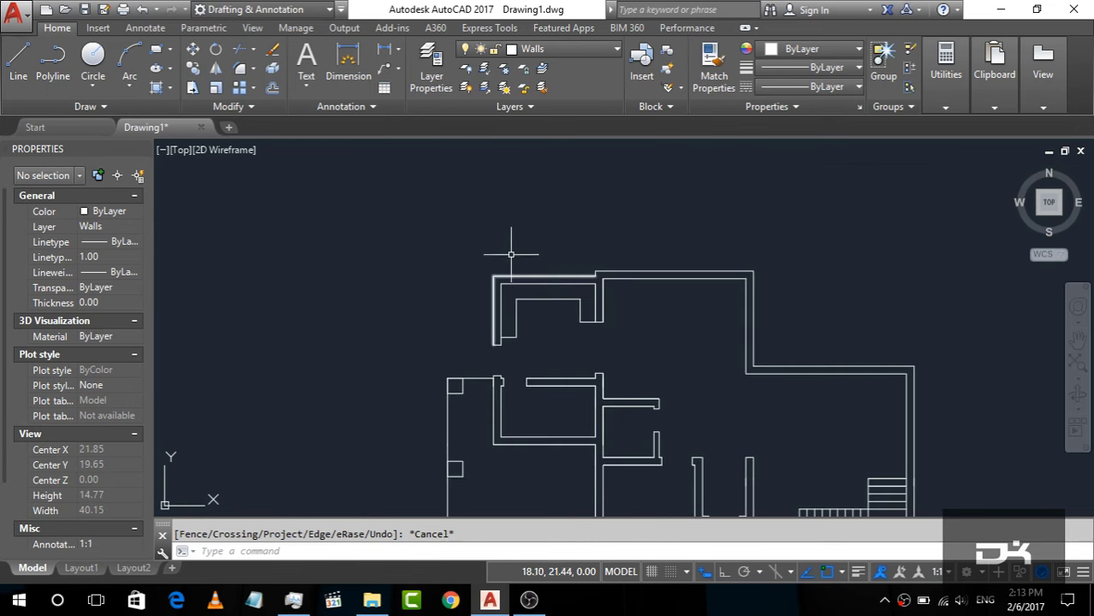
scroll(507, 261, "down", 2)
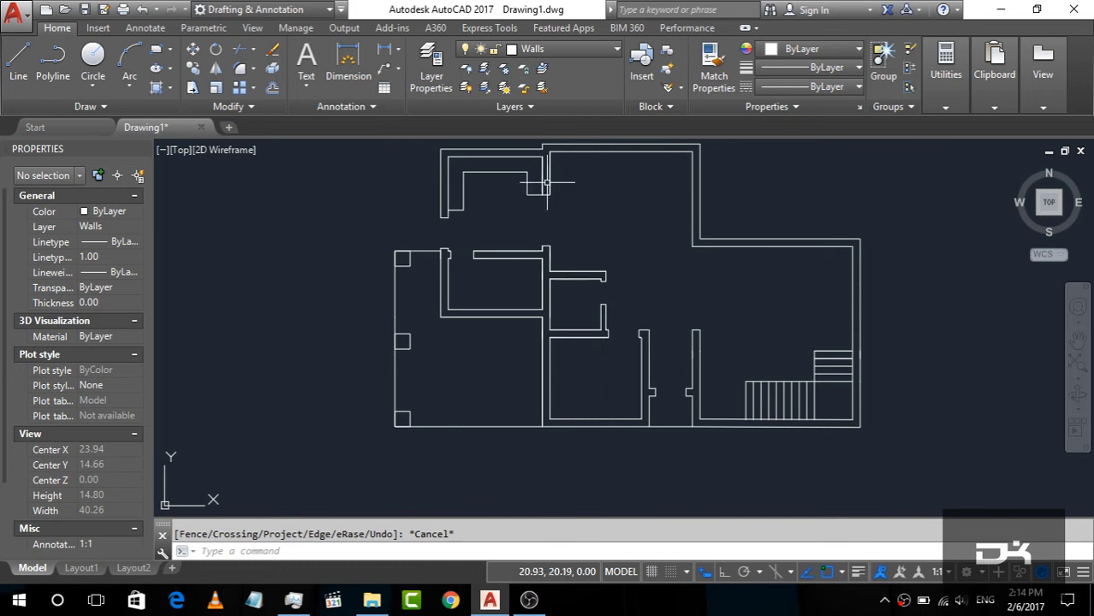
left_click(580, 53)
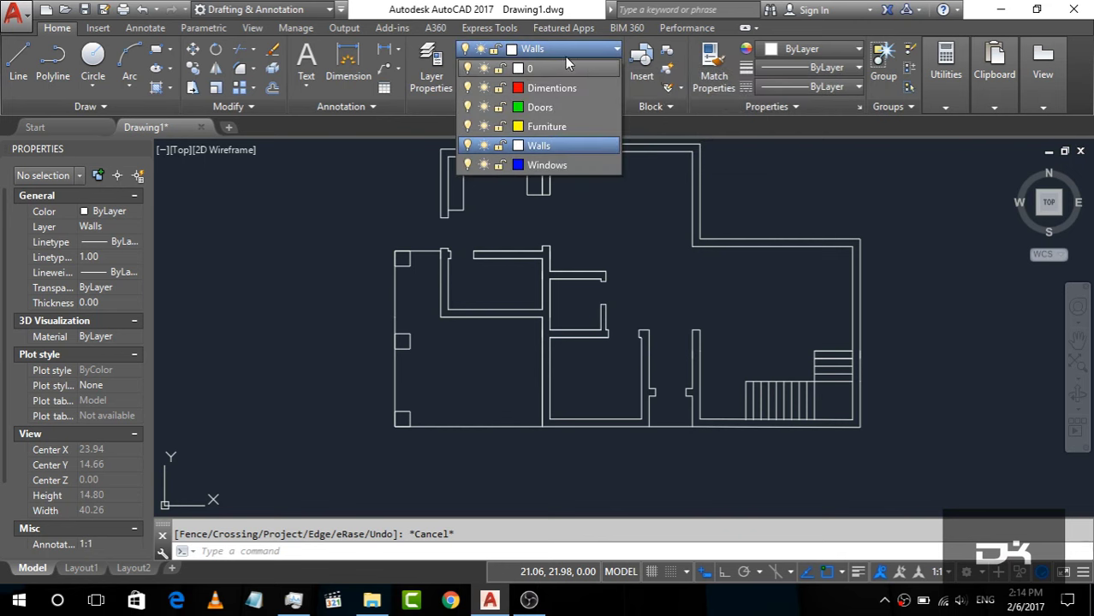
left_click(537, 108)
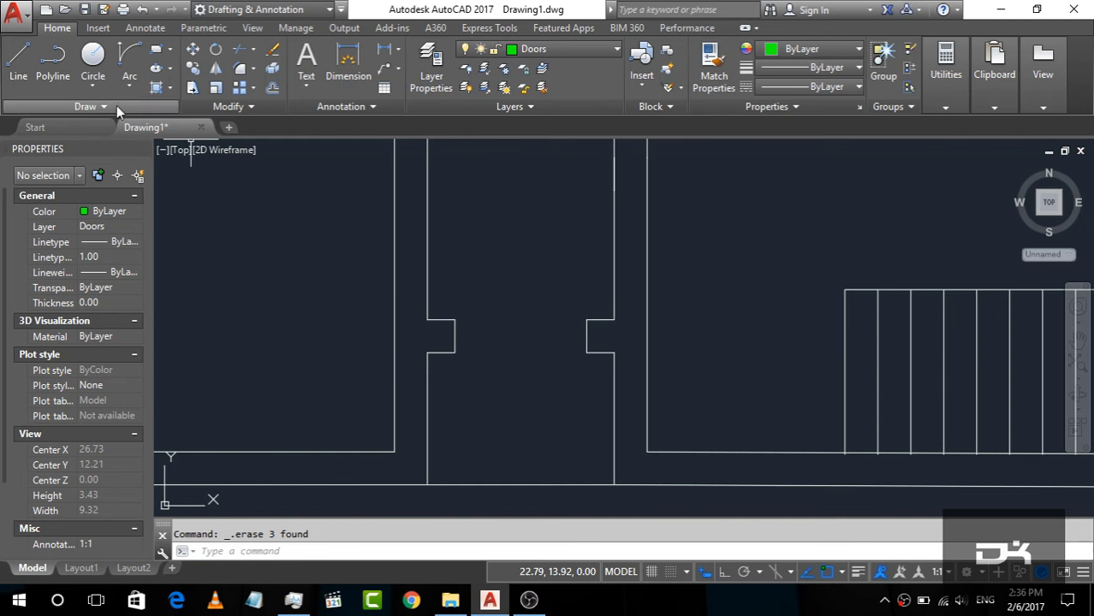
left_click(15, 10)
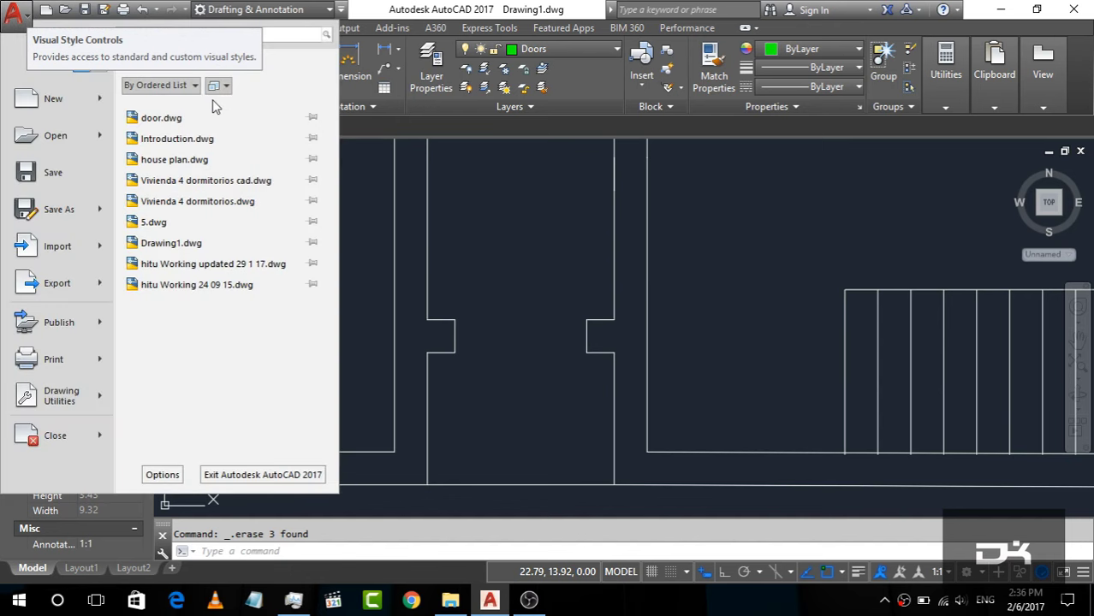
mouse_move(161, 118)
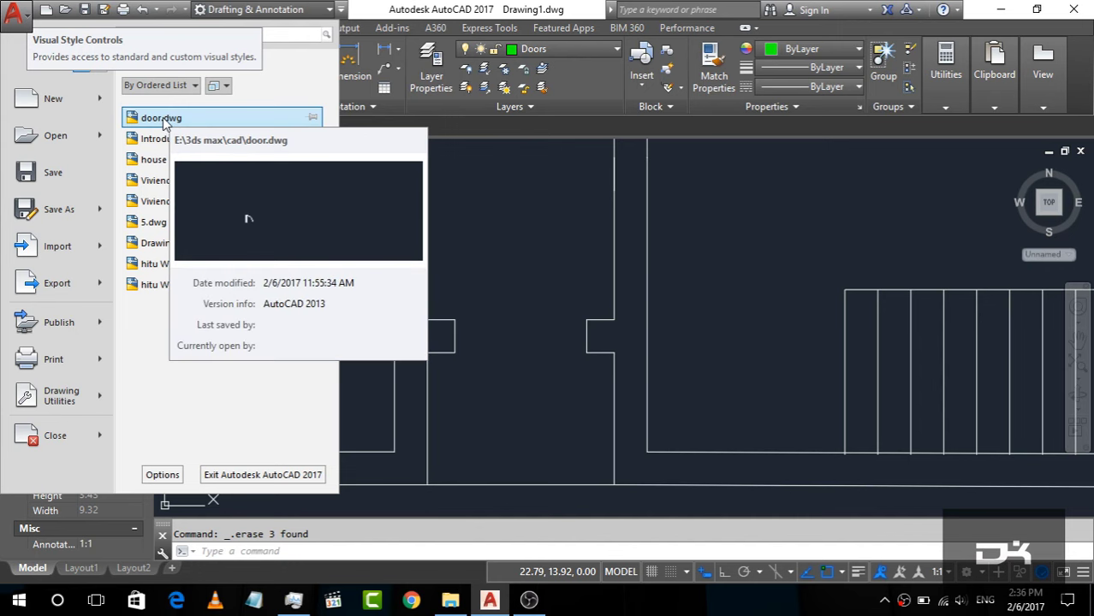
Open door.dwg from the recent drawings list.
left_click(163, 118)
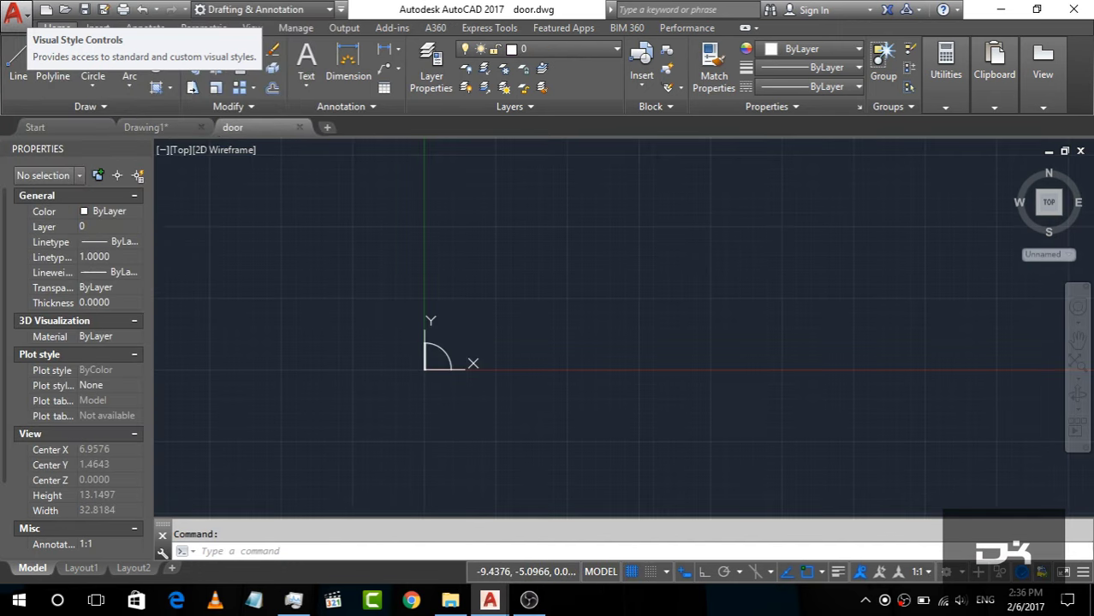
scroll(426, 368, "up", 3)
scroll(423, 376, "up", 3)
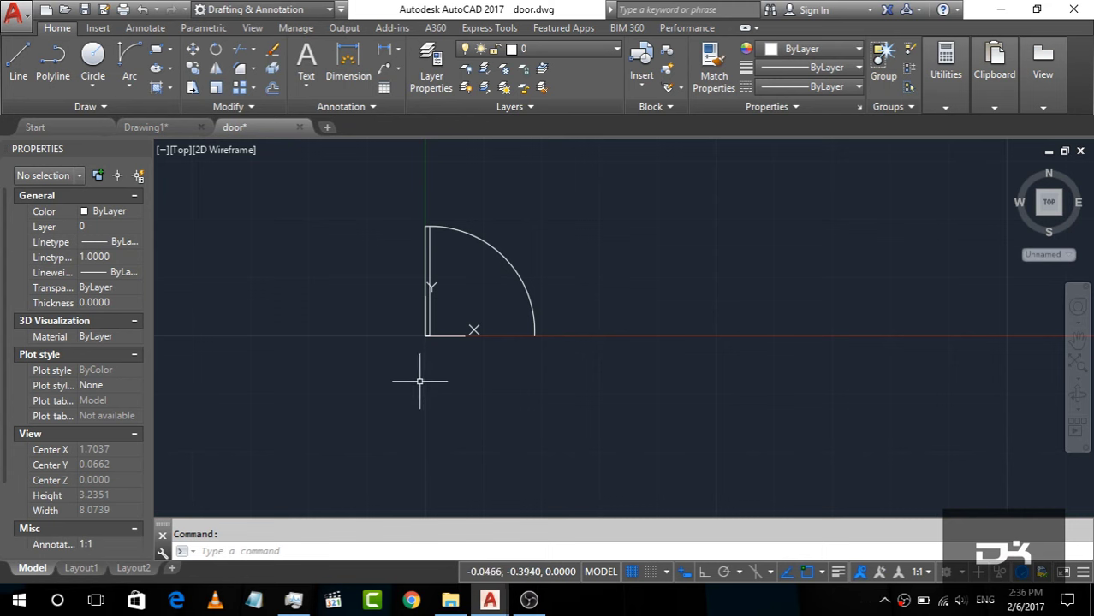
scroll(427, 261, "up", 4)
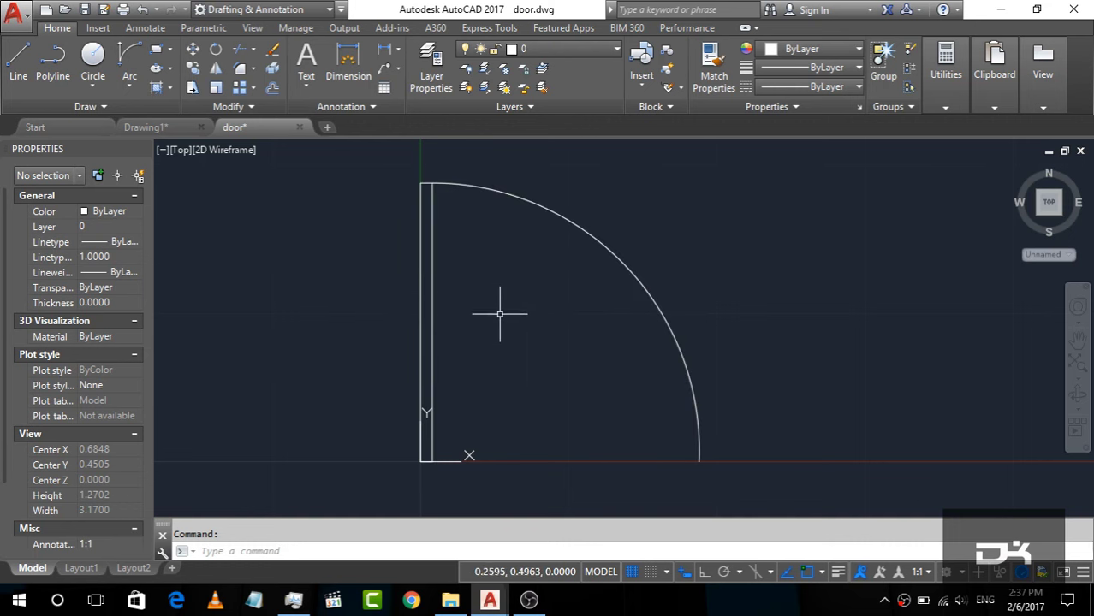
scroll(525, 320, "down", 2)
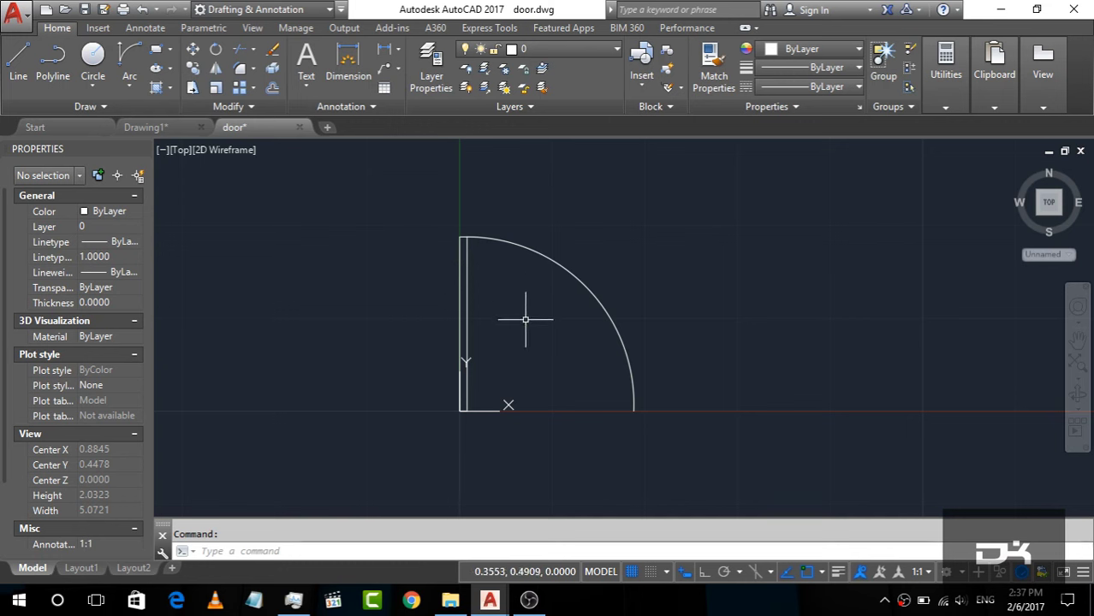
Copy the door with base point at its bottom-left corner using COPYBASE.
key("ctrl+shift+c")
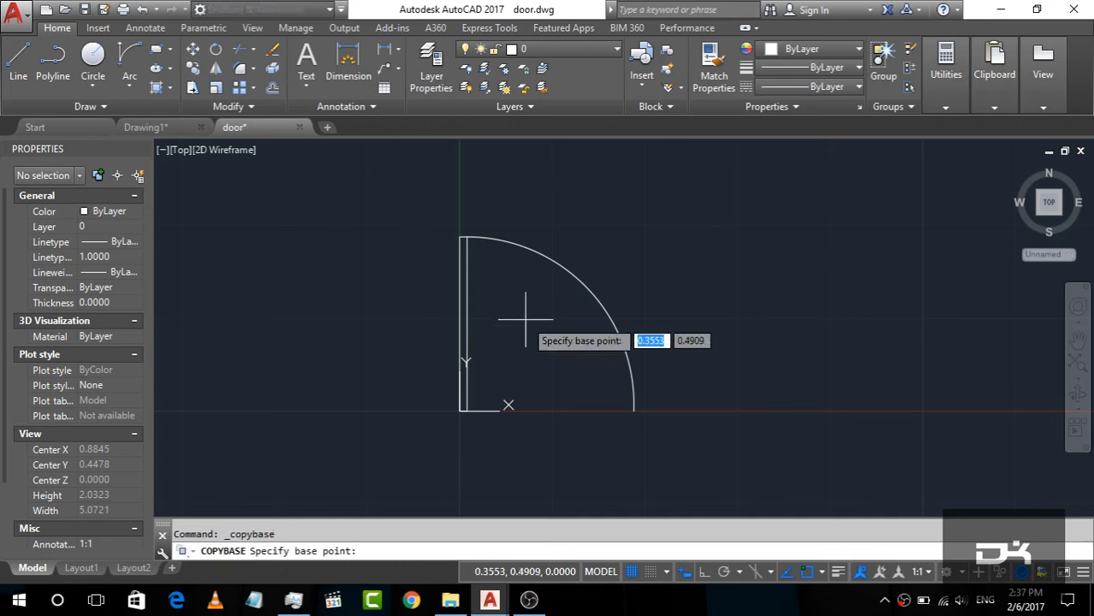
scroll(462, 419, "up", 4)
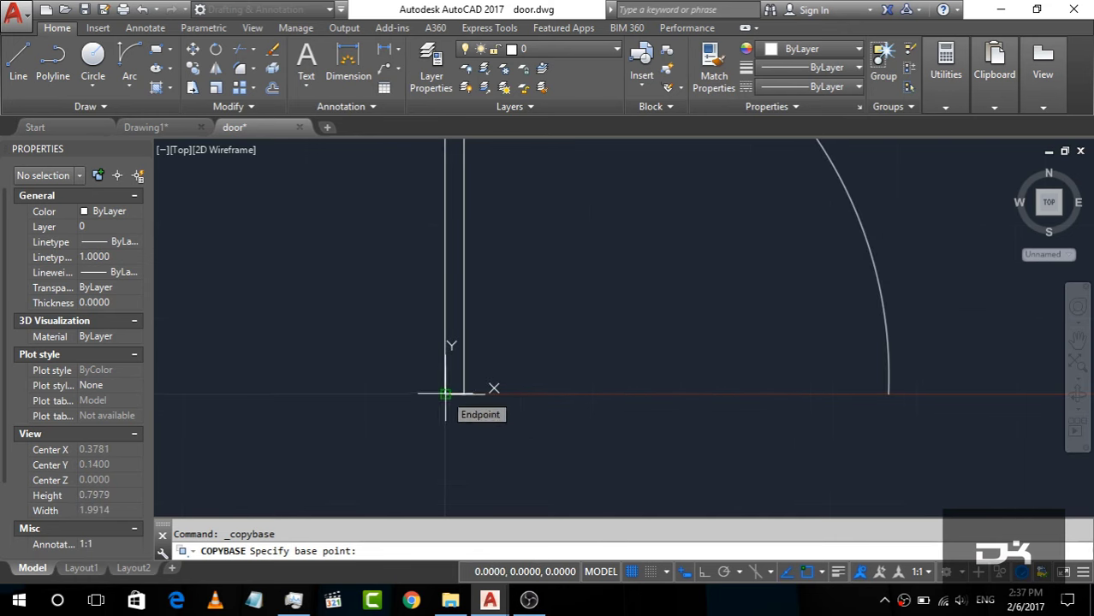
left_click(445, 393)
scroll(467, 426, "down", 2)
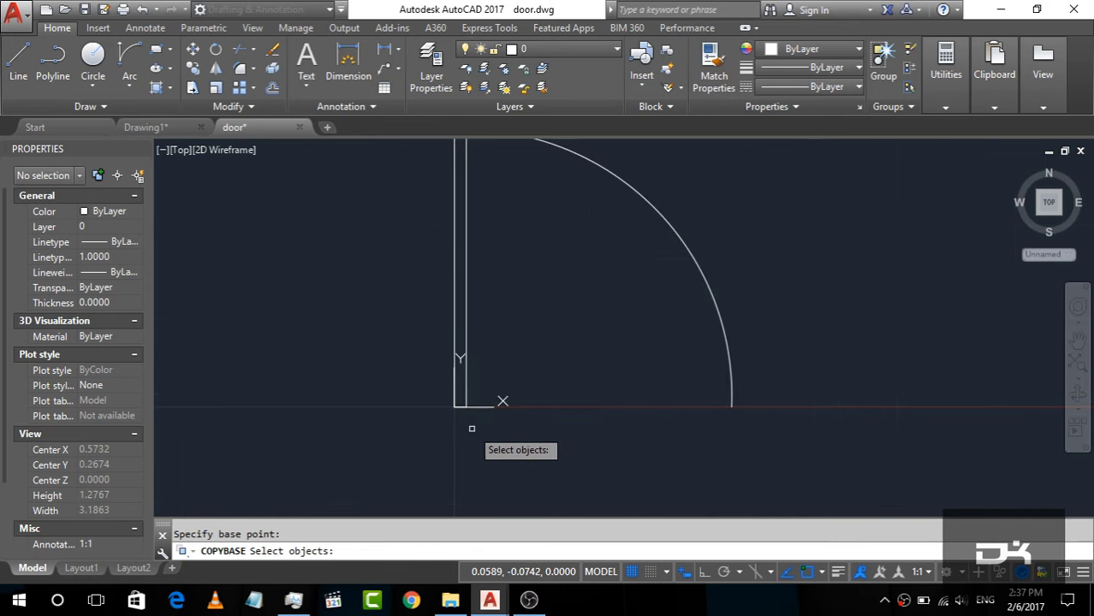
scroll(740, 462, "down", 1)
left_click(780, 475)
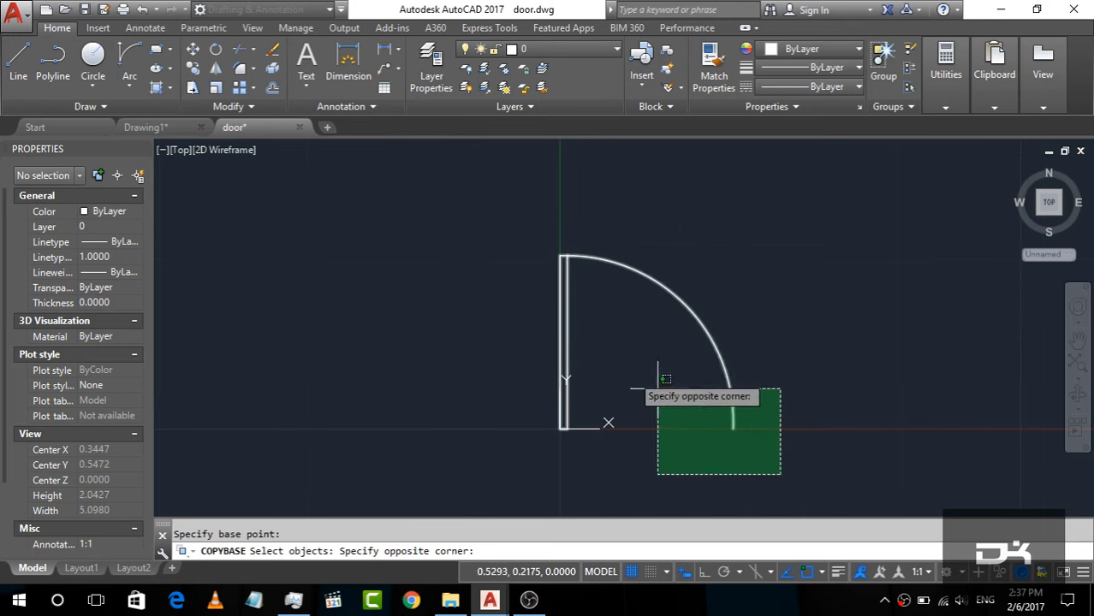
left_click(474, 238)
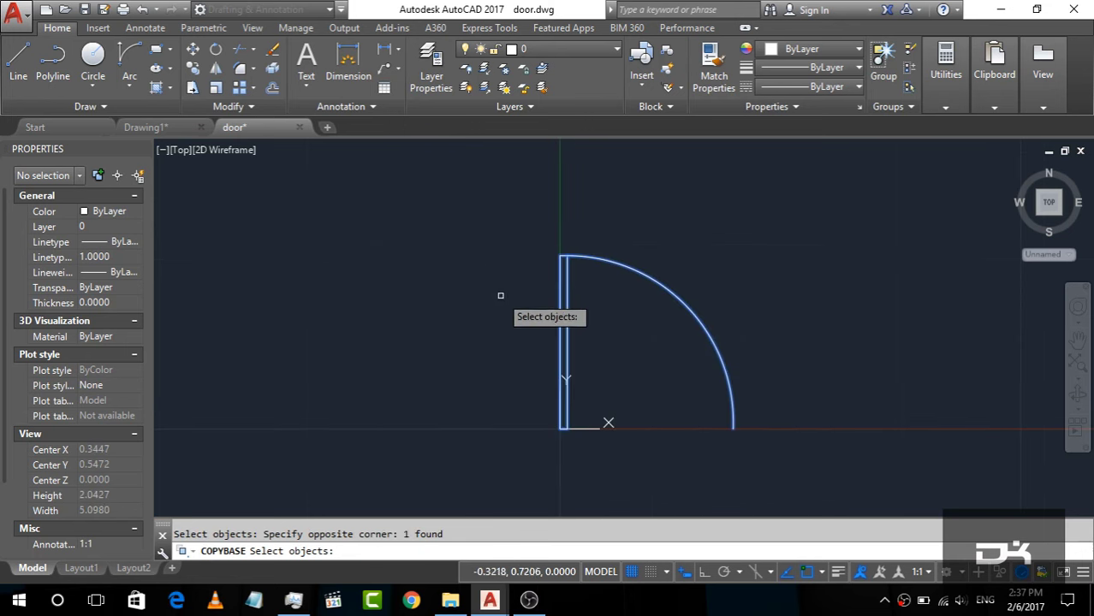
key("Return")
key("Return")
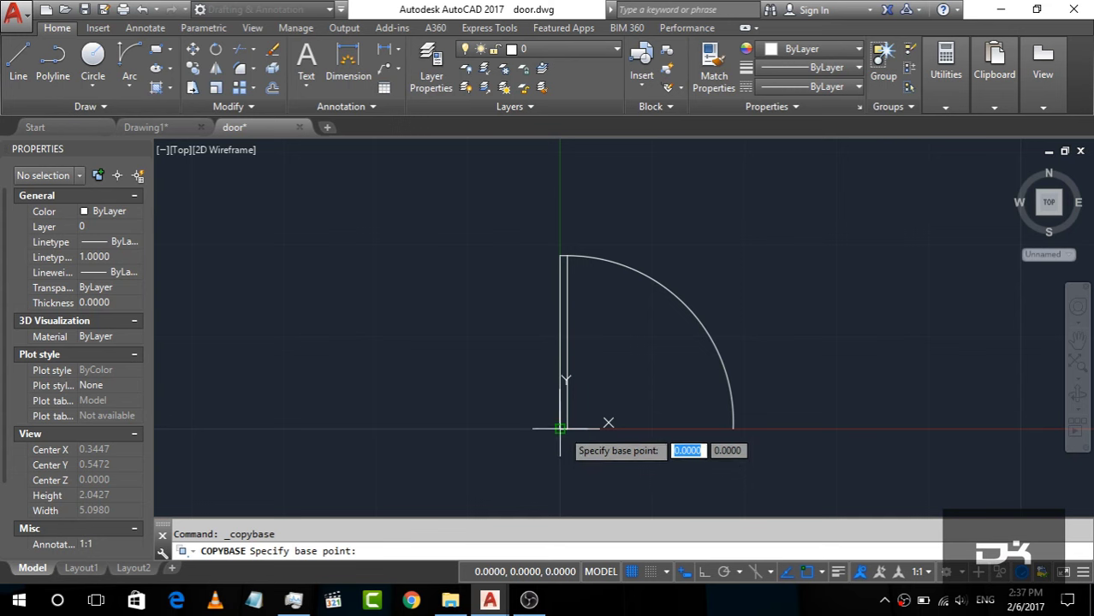
left_click(562, 430)
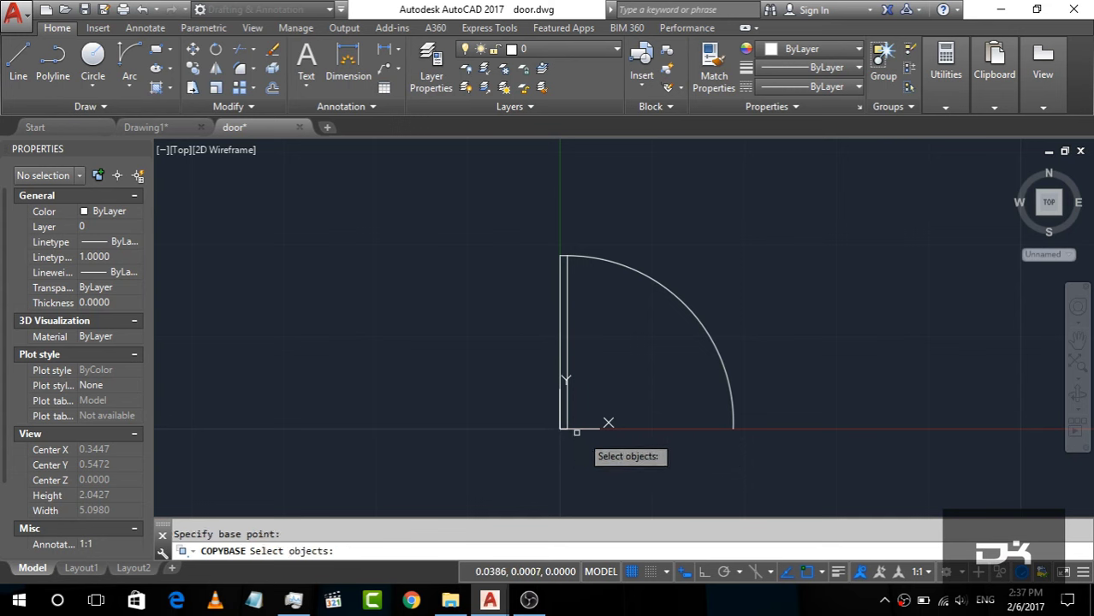
left_click(565, 258)
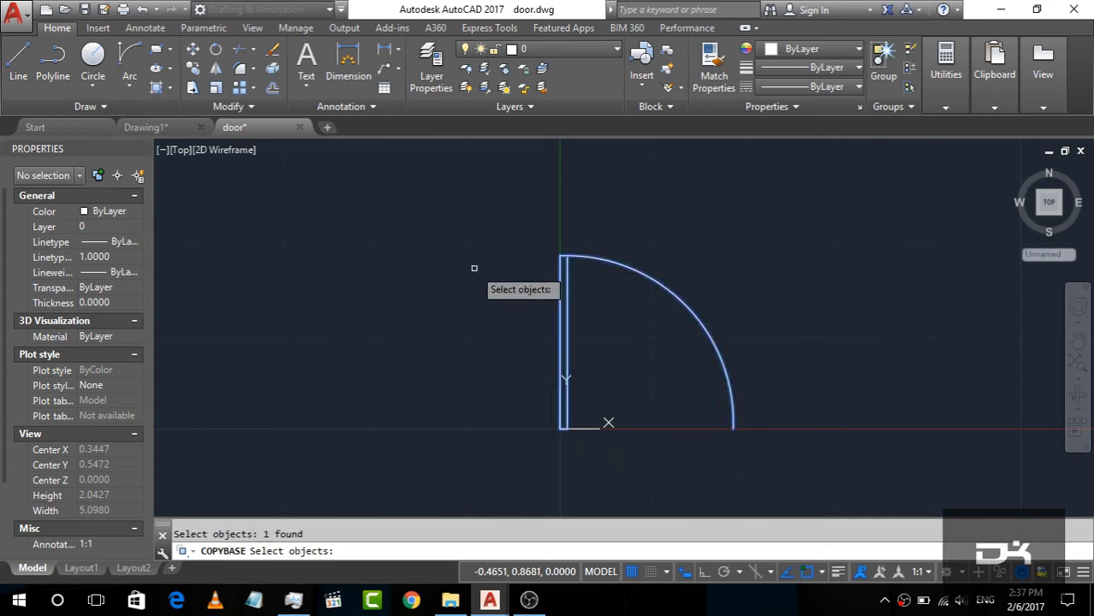
key("Return")
Paste the copied door as a block into Drawing1 in empty space right of the plan.
left_click(186, 127)
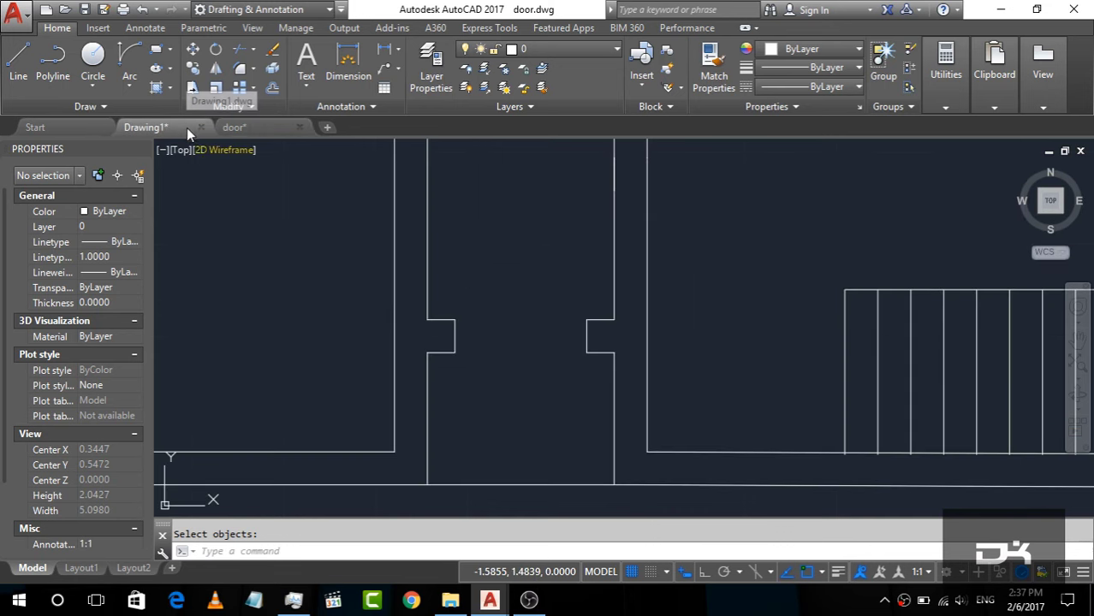
scroll(308, 247, "down", 2)
scroll(334, 254, "down", 2)
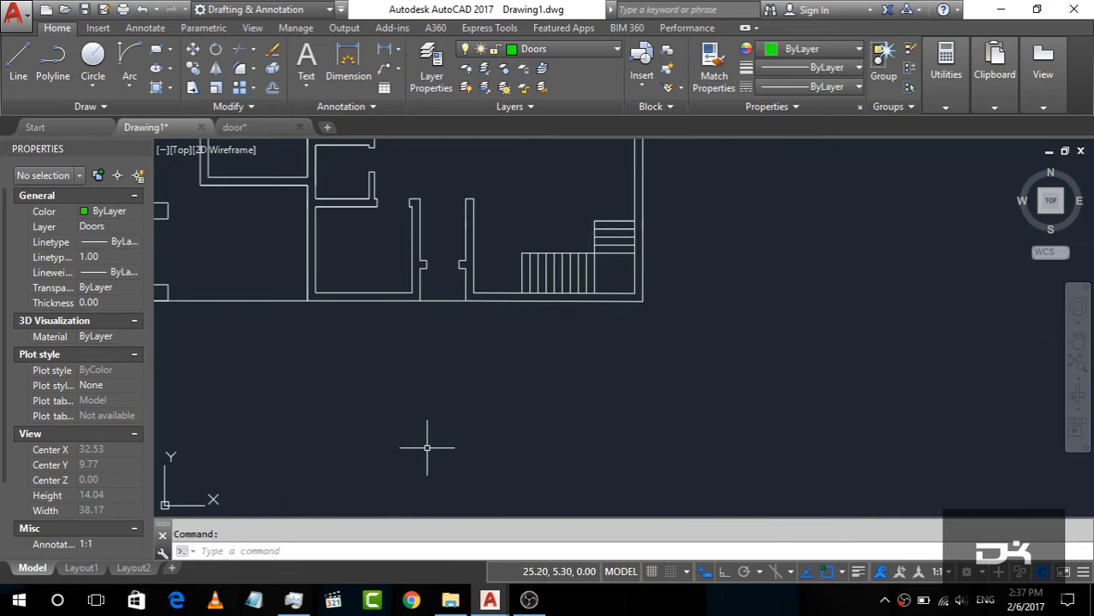
key("ctrl+shift+v")
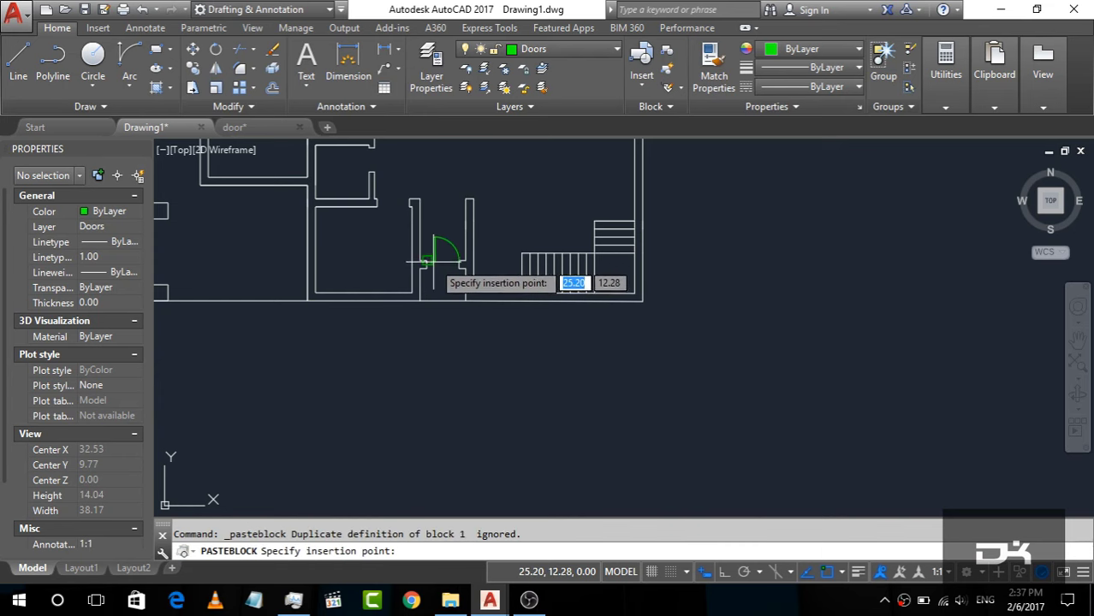
scroll(428, 262, "up", 2)
scroll(445, 432, "down", 2)
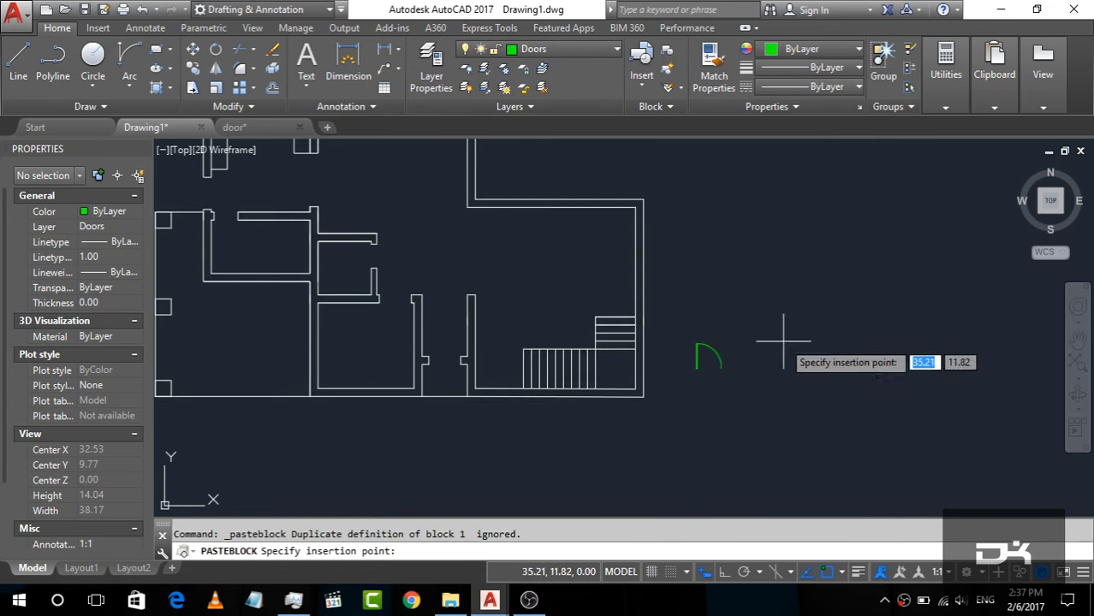
scroll(531, 381, "down", 4)
scroll(659, 304, "up", 4)
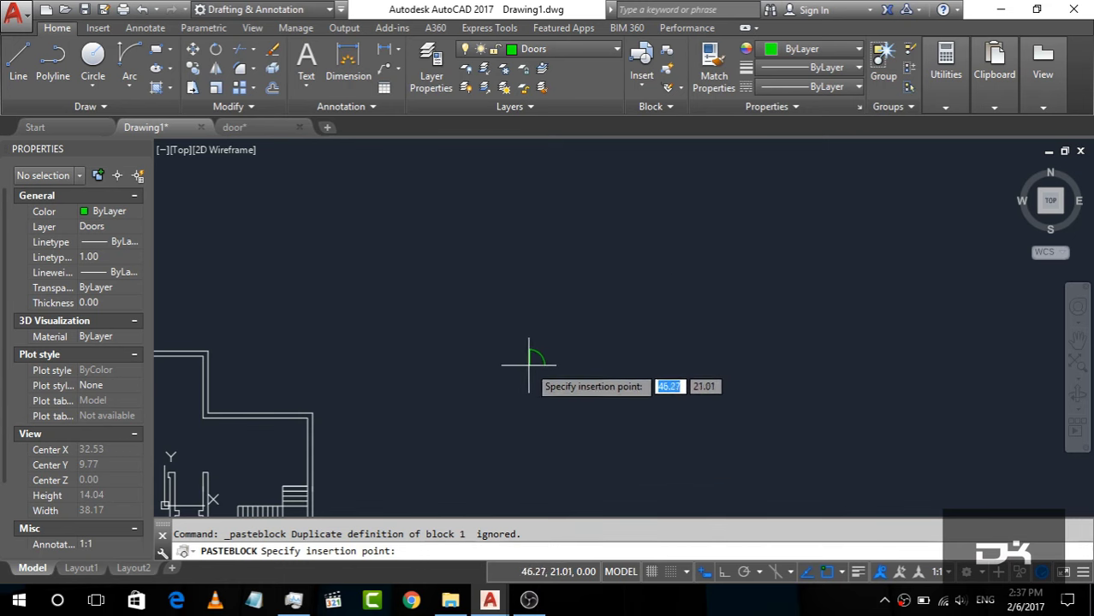
scroll(528, 364, "down", 4)
scroll(439, 415, "up", 4)
left_click(436, 389)
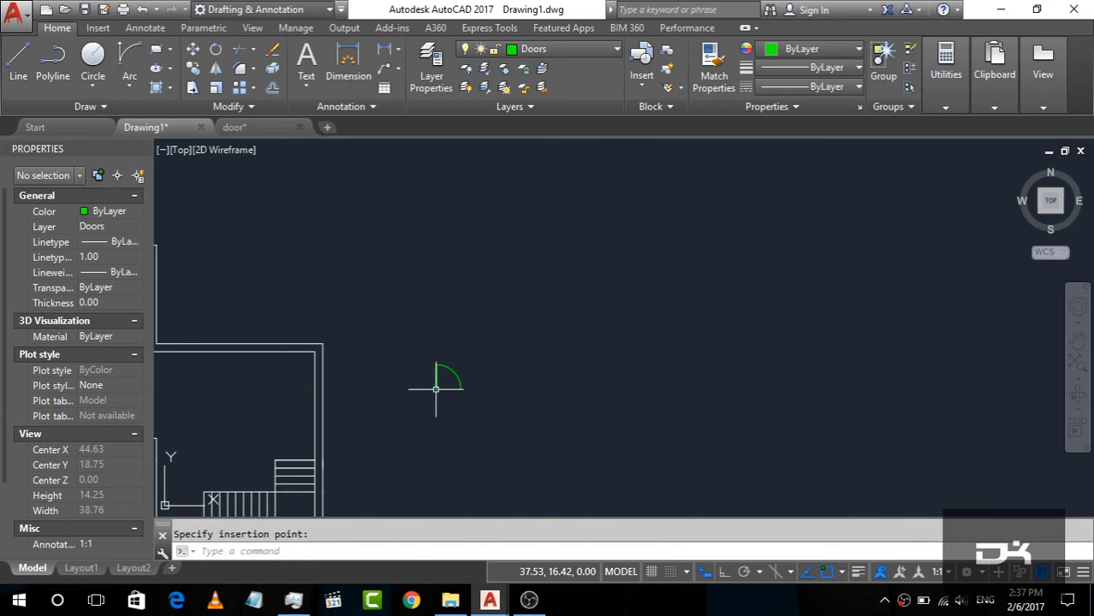
scroll(440, 395, "up", 5)
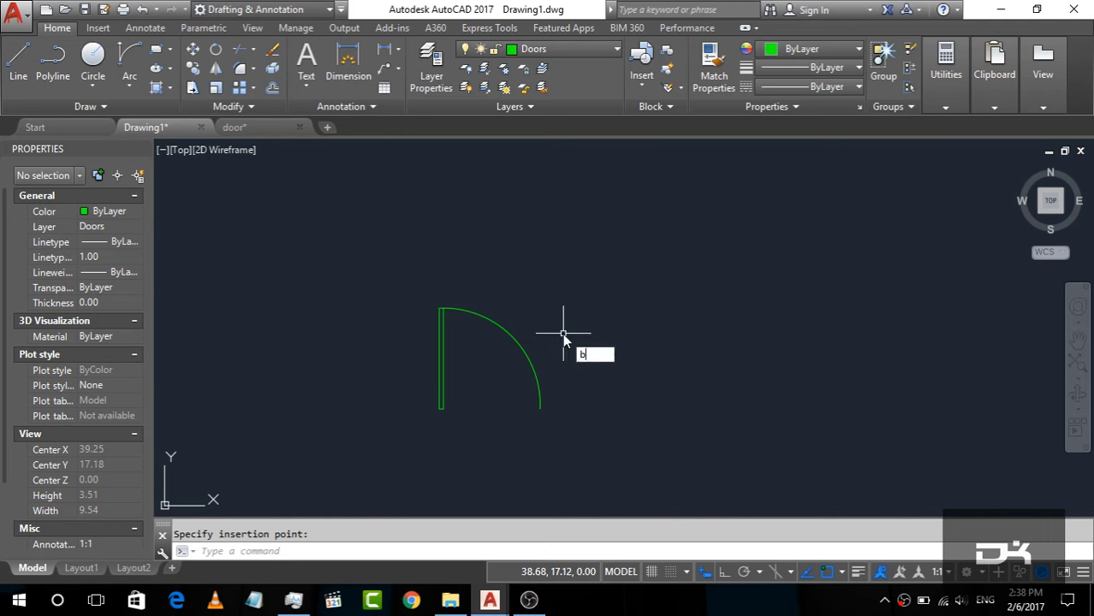
Define block 'door' from the pasted door, based at the leaf's bottom-left corner, opened in Block Editor.
key("Return")
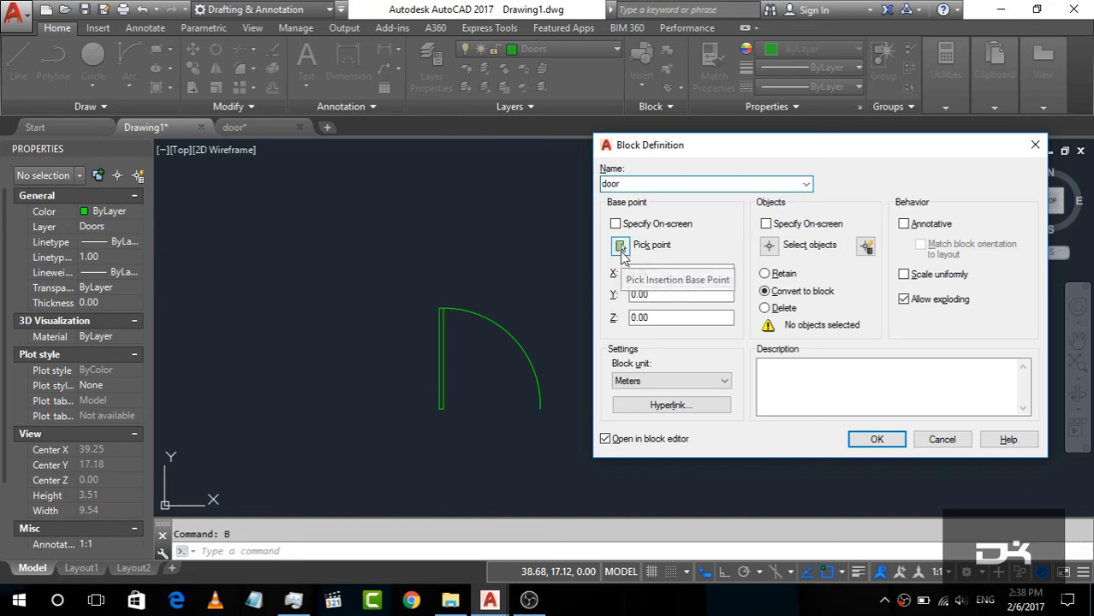
left_click(621, 248)
scroll(456, 420, "up", 4)
scroll(456, 419, "up", 2)
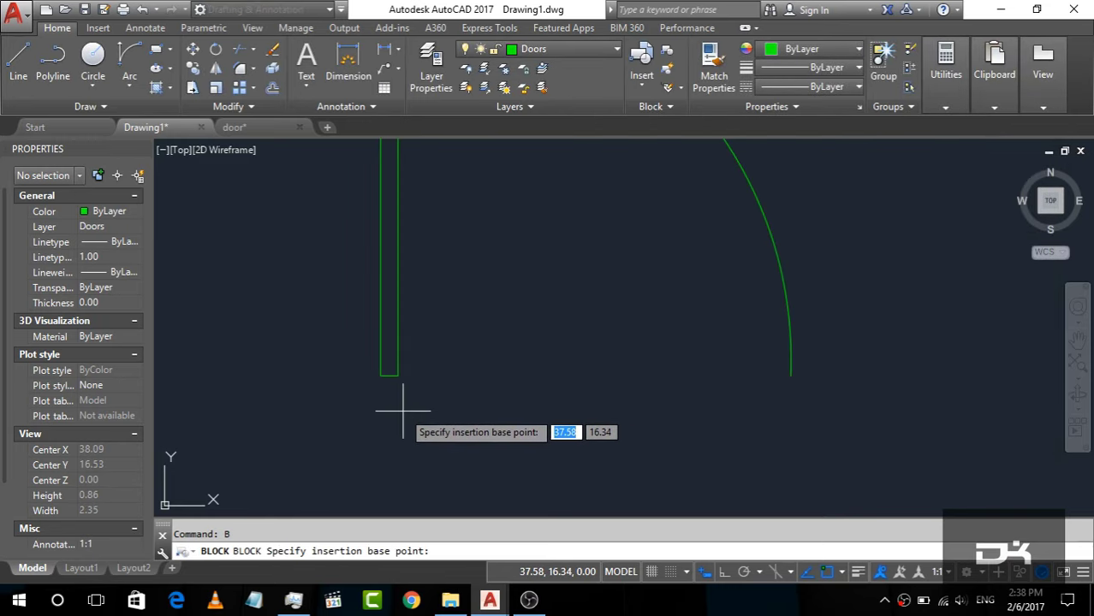
left_click(379, 376)
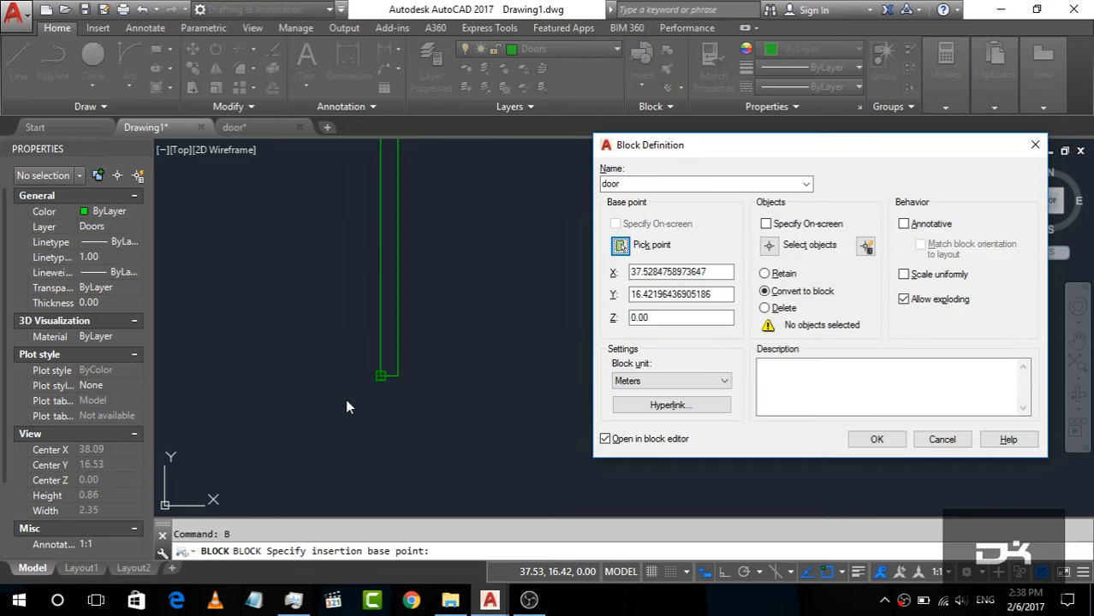
left_click(768, 247)
scroll(483, 373, "down", 3)
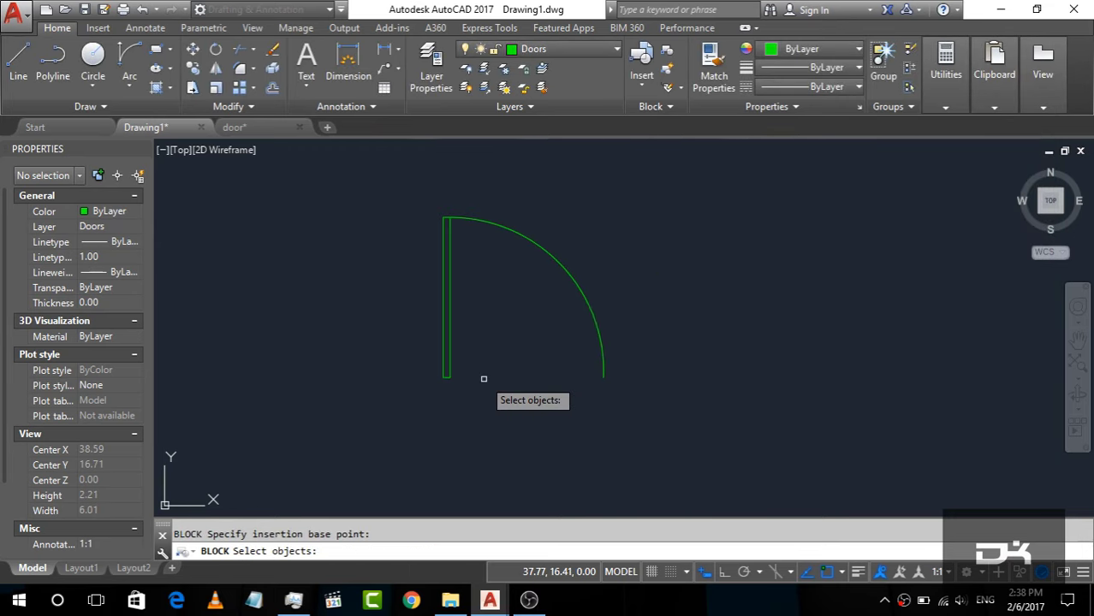
left_click(540, 255)
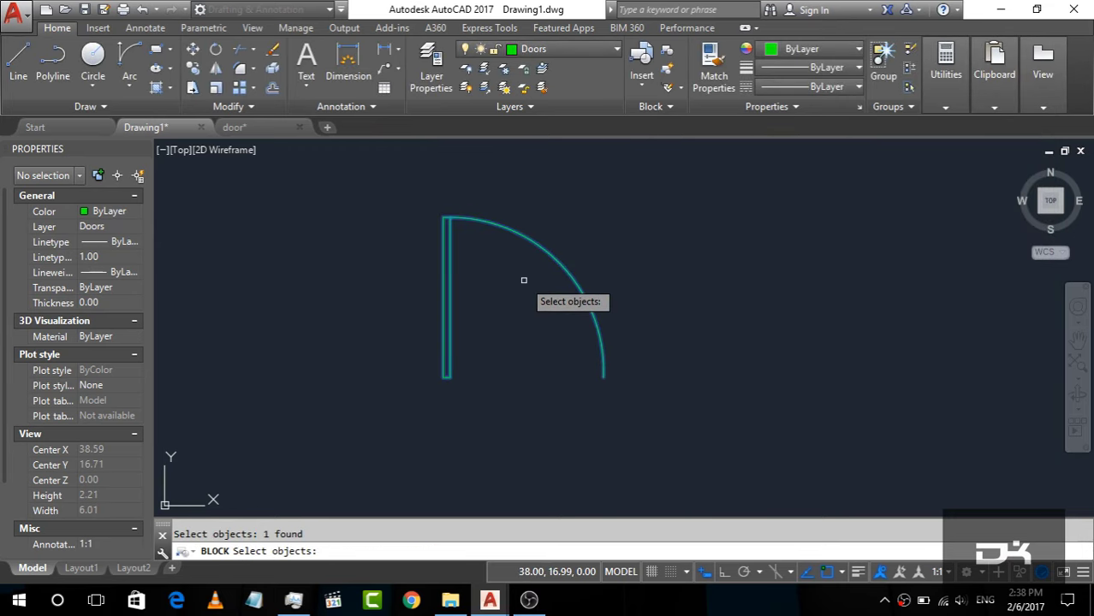
key("Return")
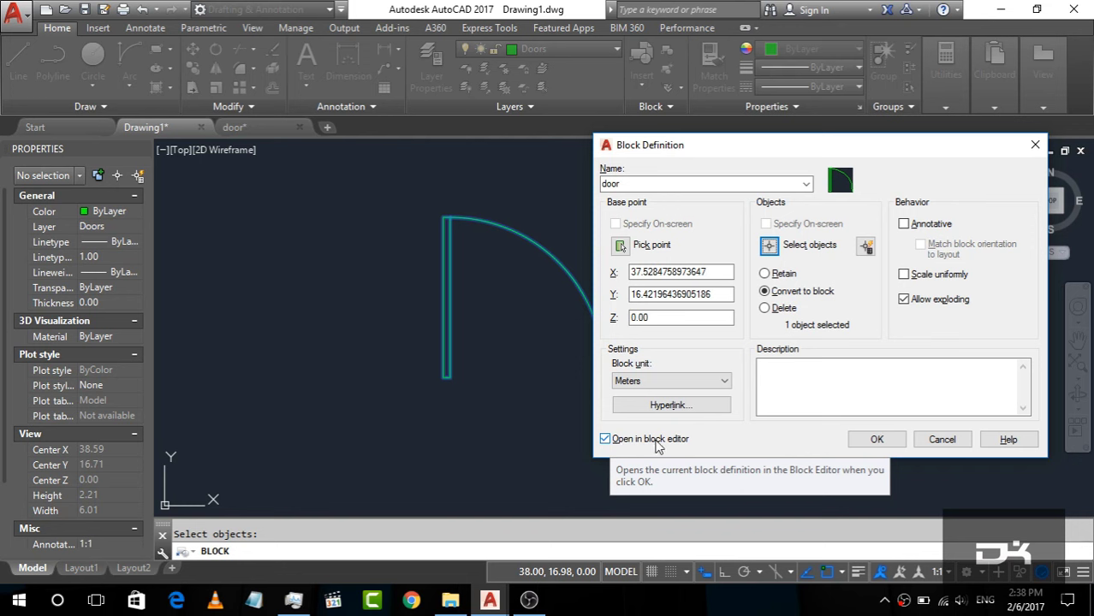
left_click(876, 440)
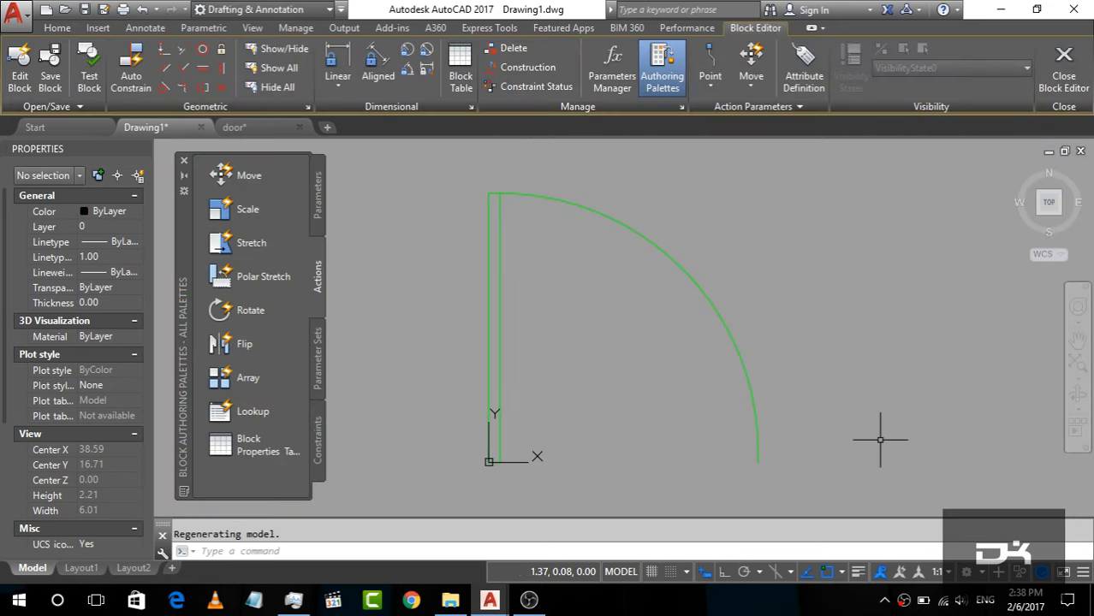
Add horizontal flip parameter Flip state1 along the door's base and place its label.
scroll(488, 264, "down", 2)
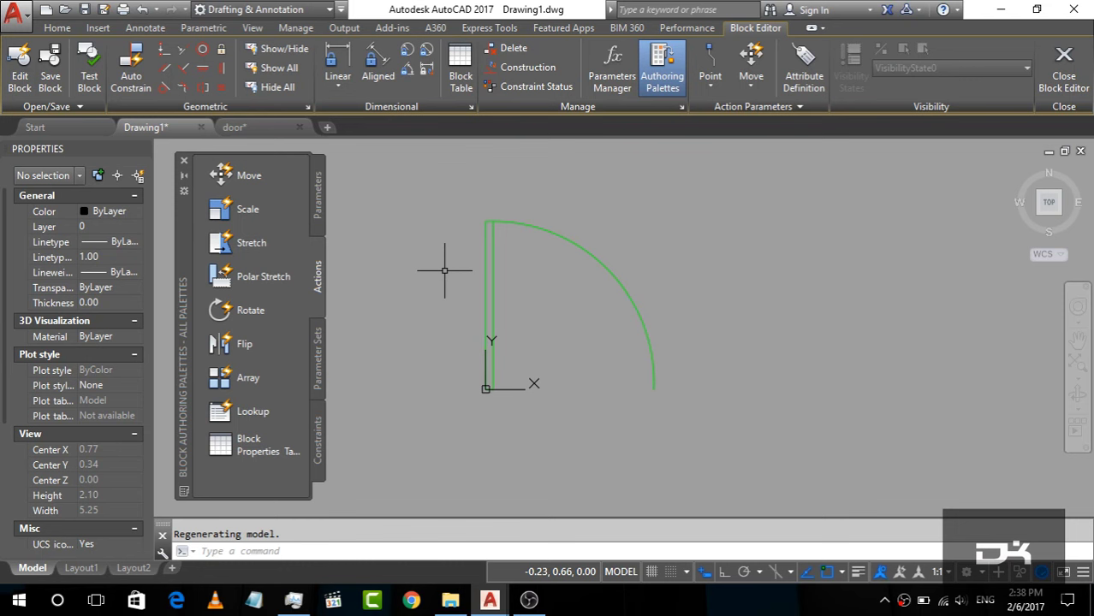
left_click(317, 200)
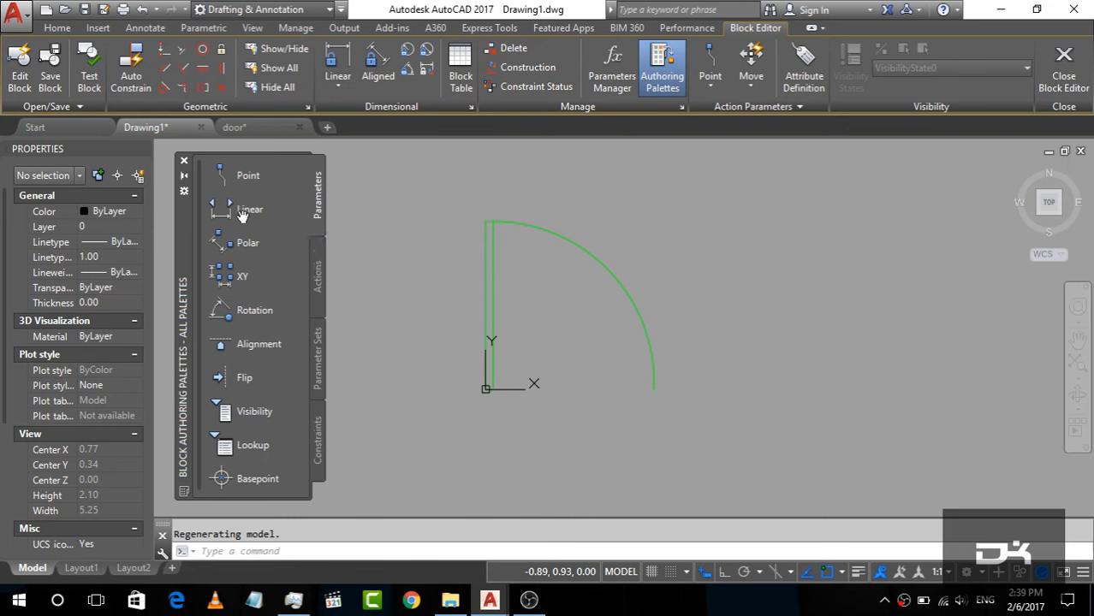
left_click(213, 215)
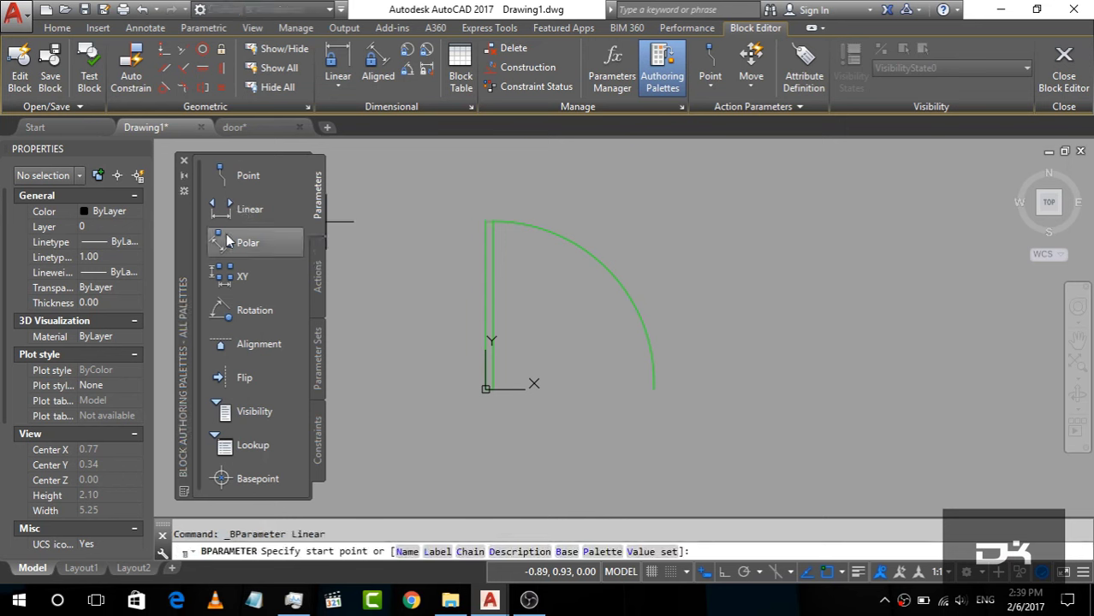
left_click(230, 382)
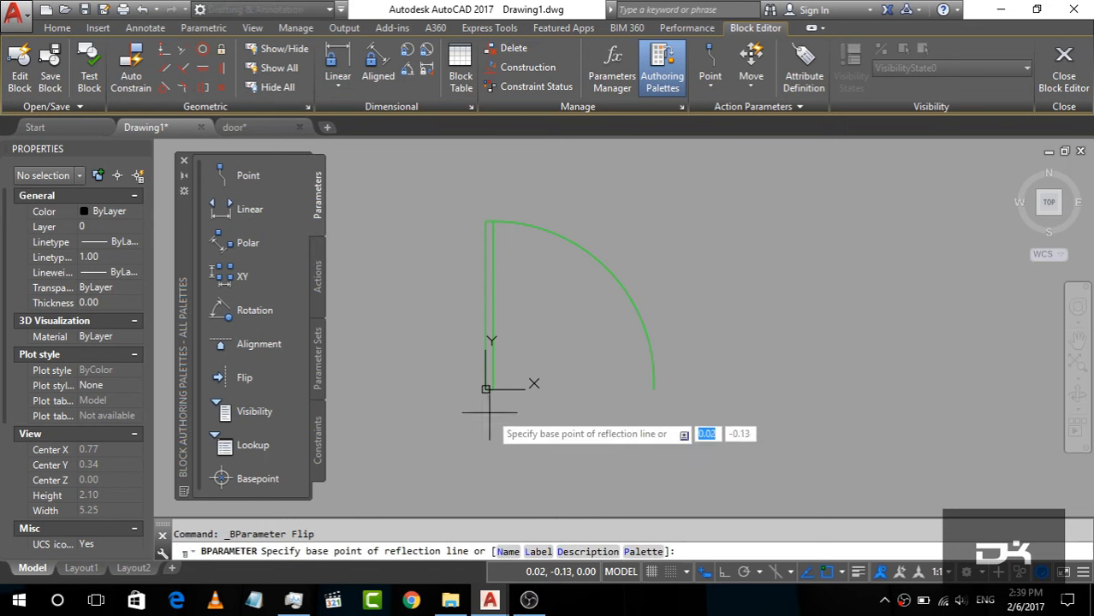
scroll(494, 382, "up", 2)
scroll(451, 382, "up", 2)
scroll(479, 387, "down", 4)
scroll(552, 388, "up", 4)
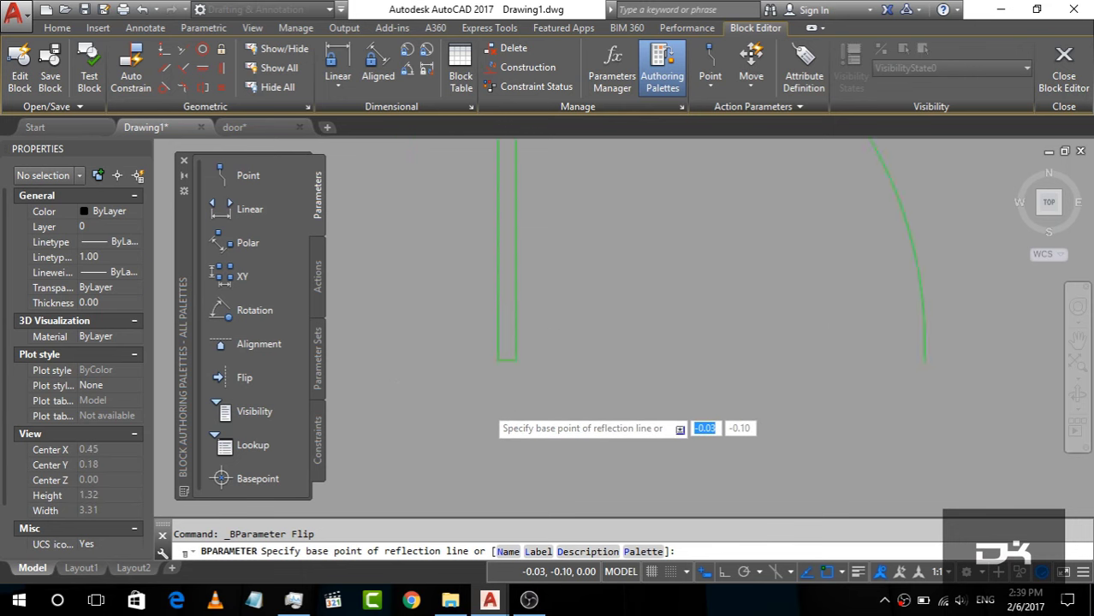
scroll(510, 330, "down", 2)
left_click(503, 333)
scroll(451, 349, "down", 3)
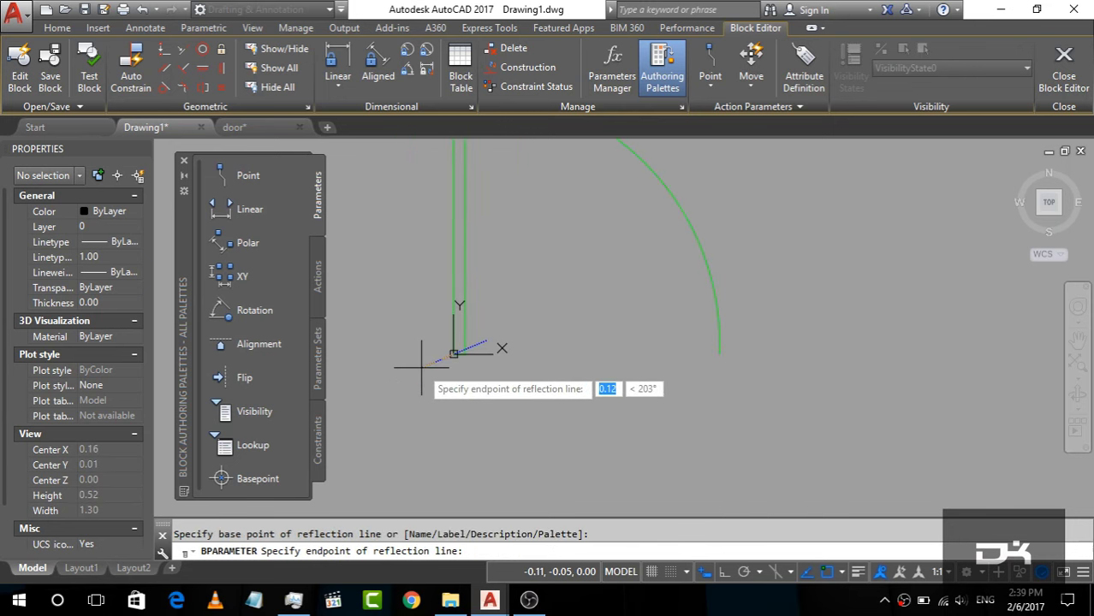
left_click(720, 354)
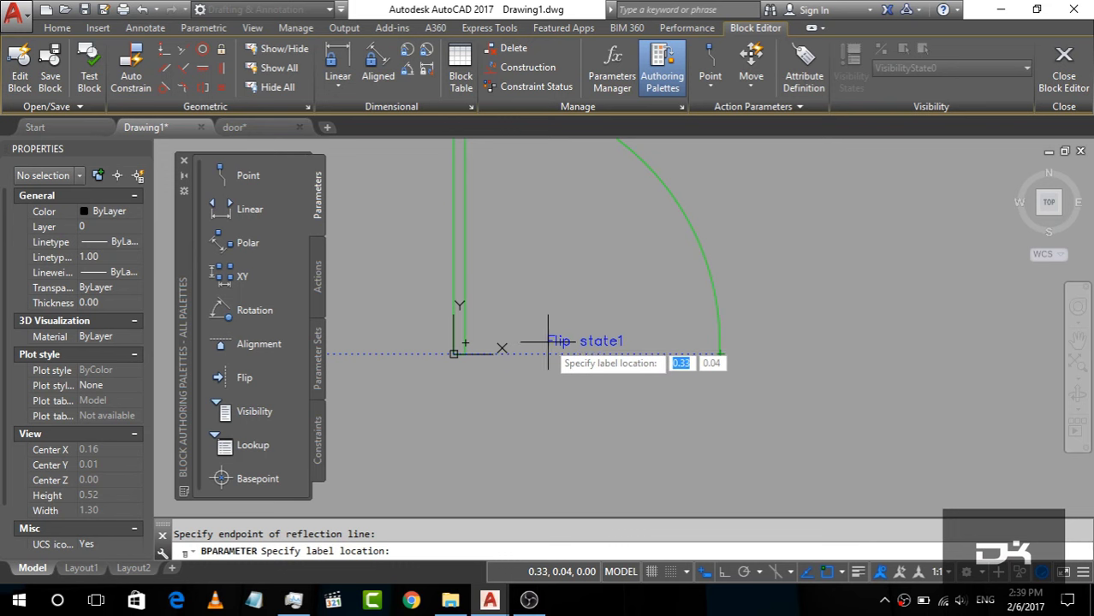
left_click(548, 341)
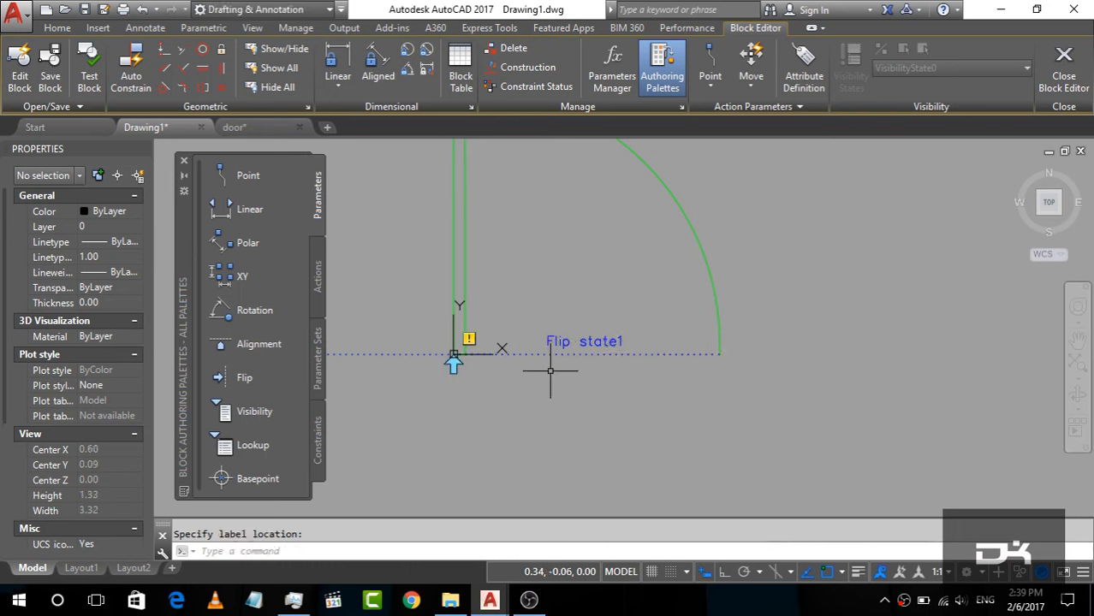
Move the Flip state1 grip out along the door's base.
scroll(447, 368, "up", 2)
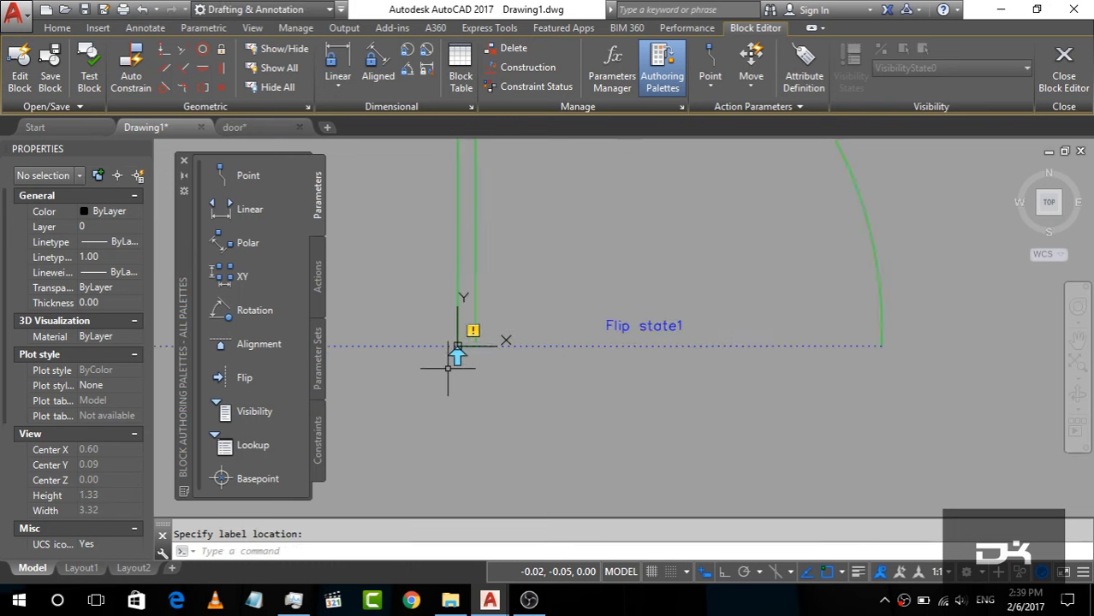
scroll(447, 368, "up", 1)
left_click(463, 341)
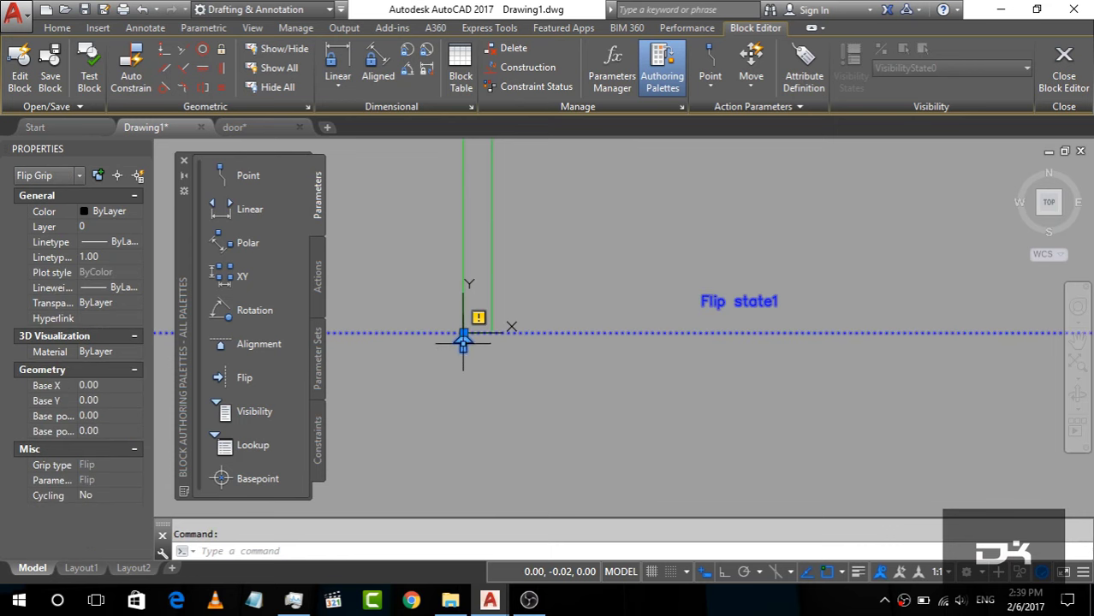
left_click(463, 333)
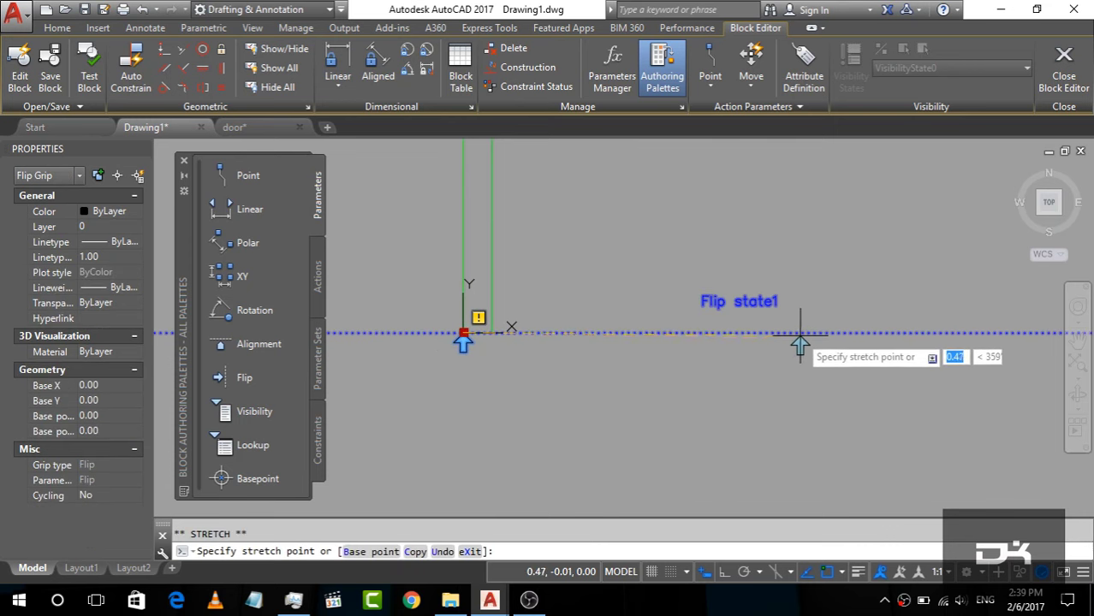
left_click(760, 332)
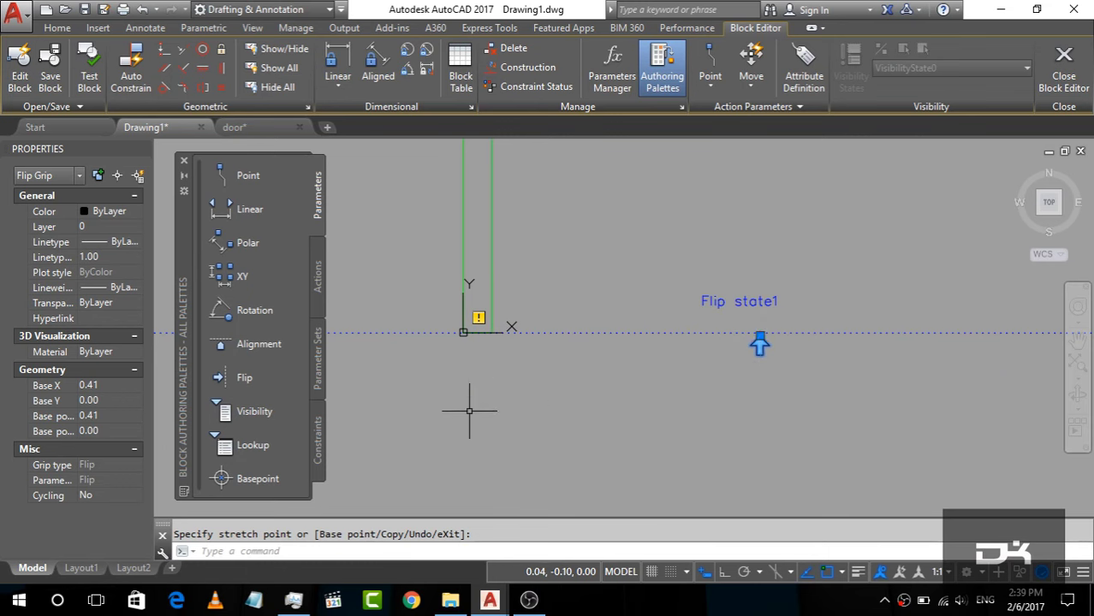
scroll(448, 409, "down", 3)
scroll(447, 408, "down", 2)
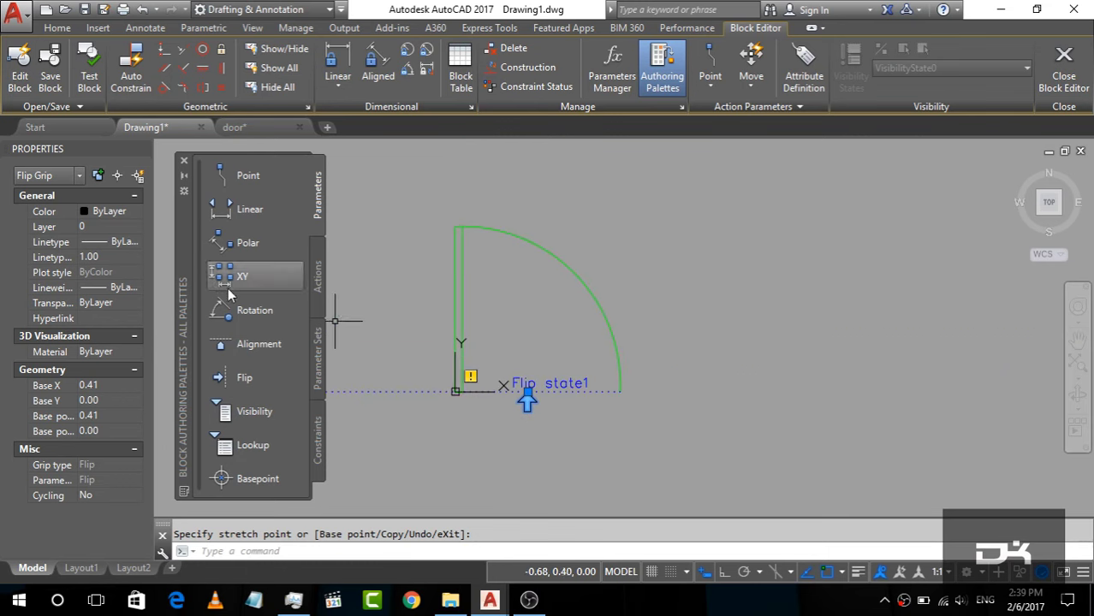
Add vertical flip parameter Flip state2 from the hinge upward, with its grip beside the label.
left_click(244, 377)
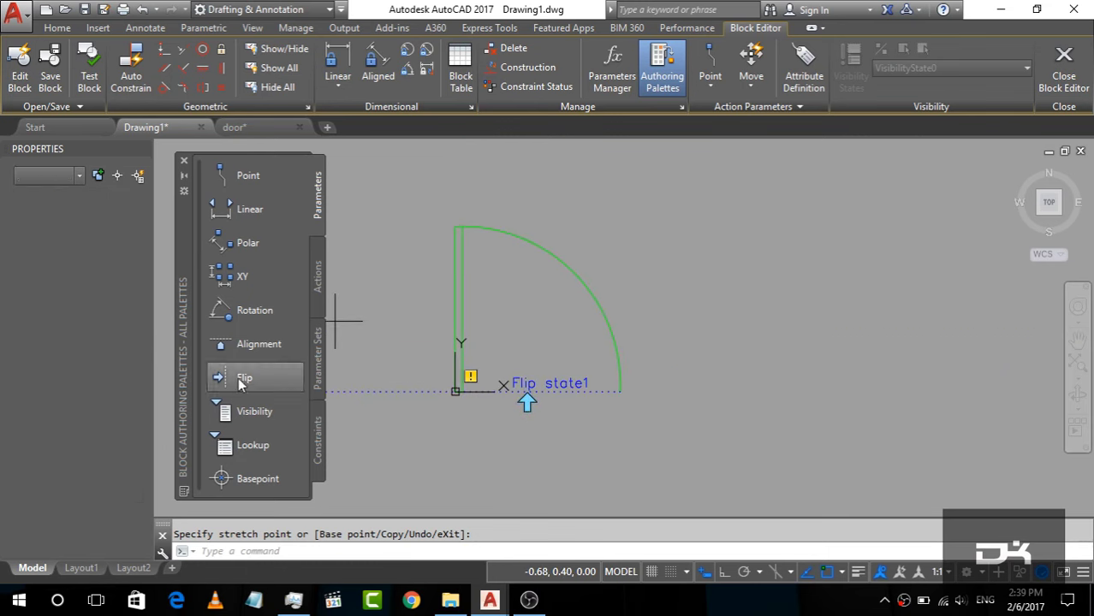
scroll(498, 398, "up", 3)
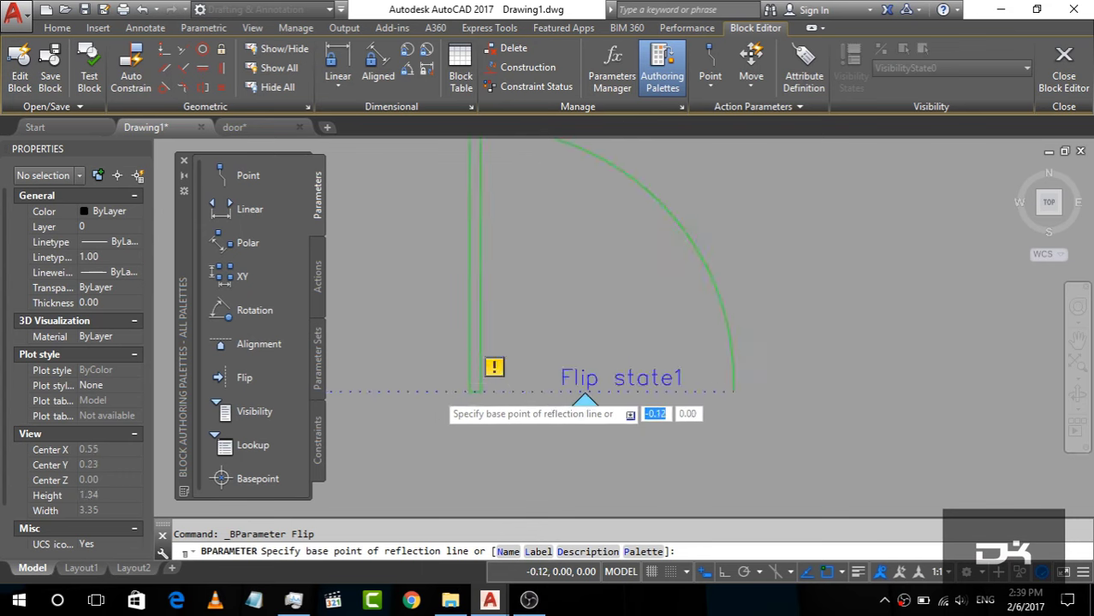
left_click(489, 391)
scroll(490, 392, "down", 4)
scroll(492, 258, "up", 2)
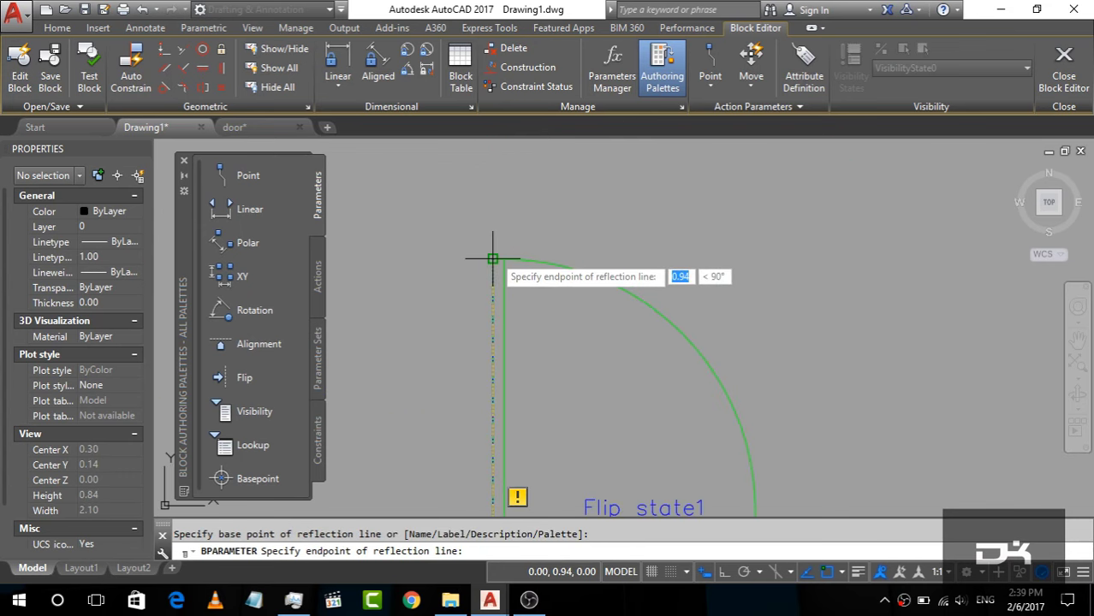
left_click(492, 258)
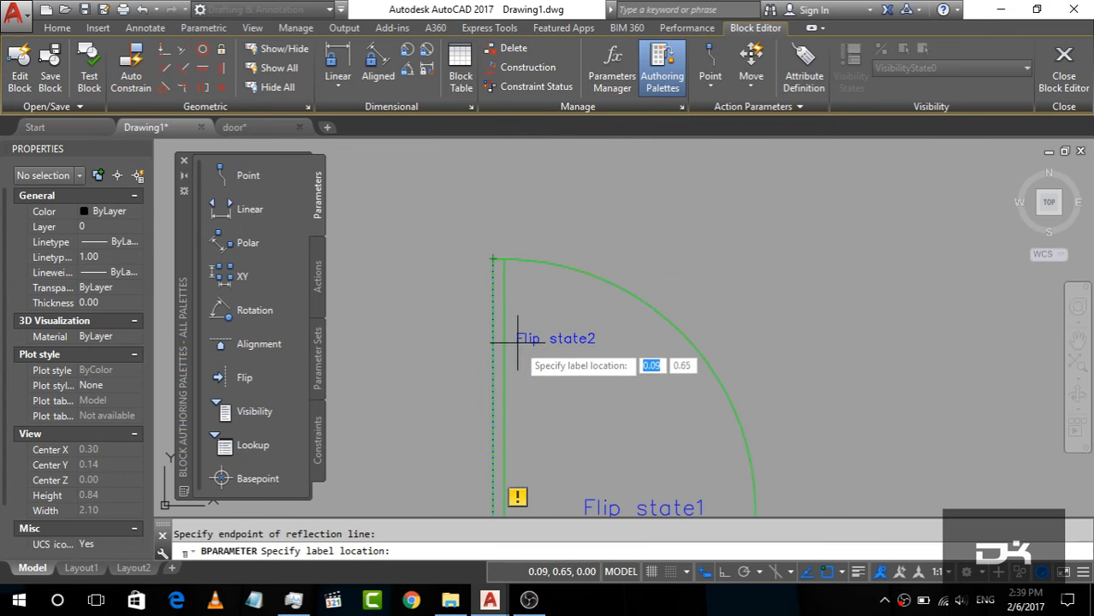
left_click(514, 396)
scroll(513, 395, "down", 4)
scroll(506, 419, "up", 2)
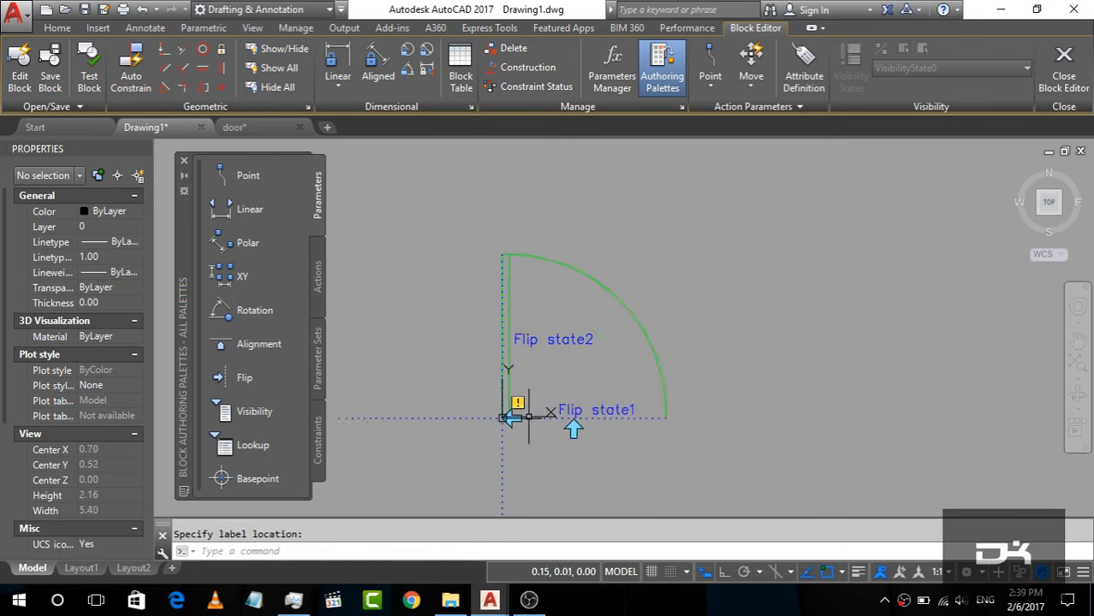
left_click(509, 418)
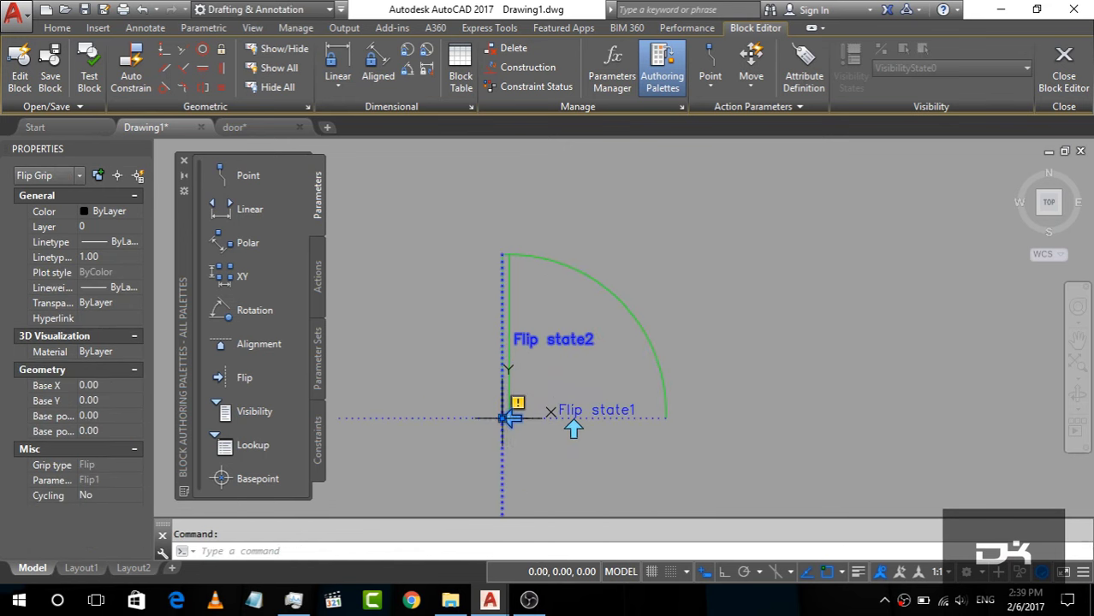
left_click(502, 417)
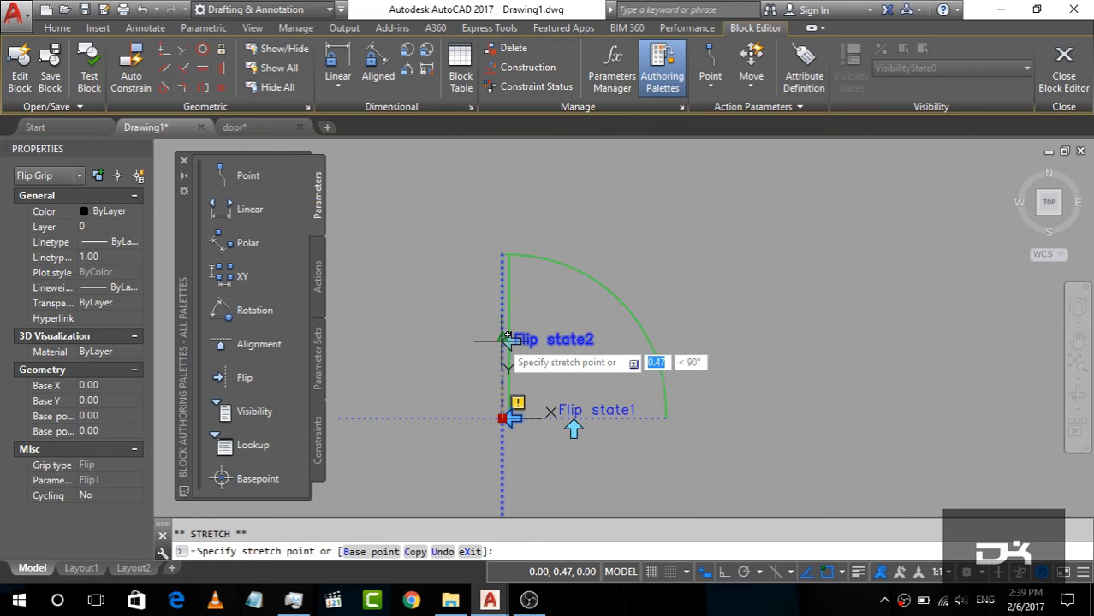
left_click(505, 339)
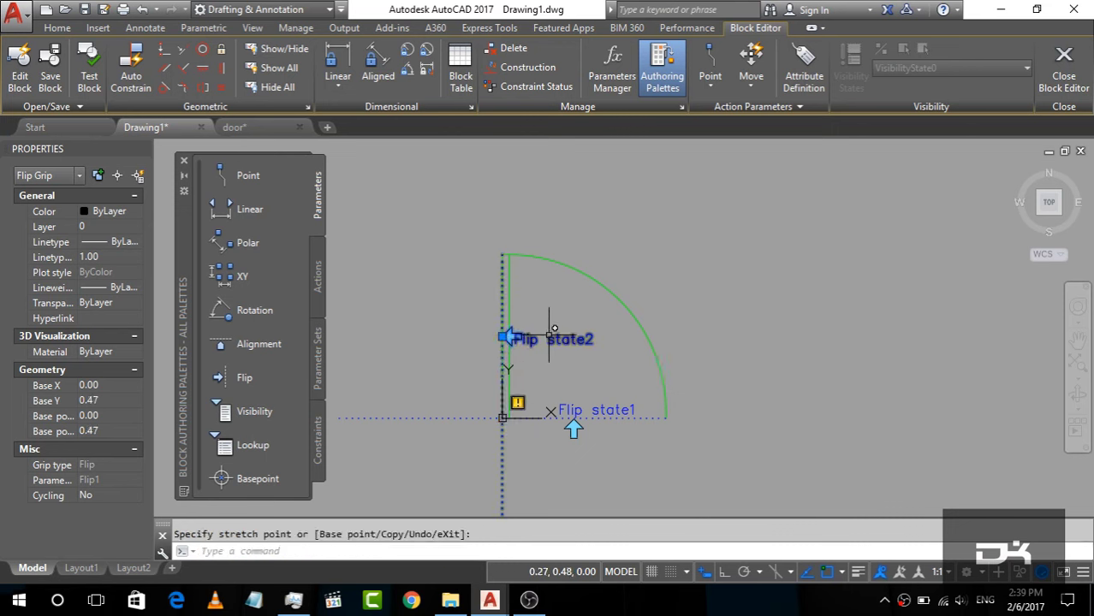
left_click(322, 280)
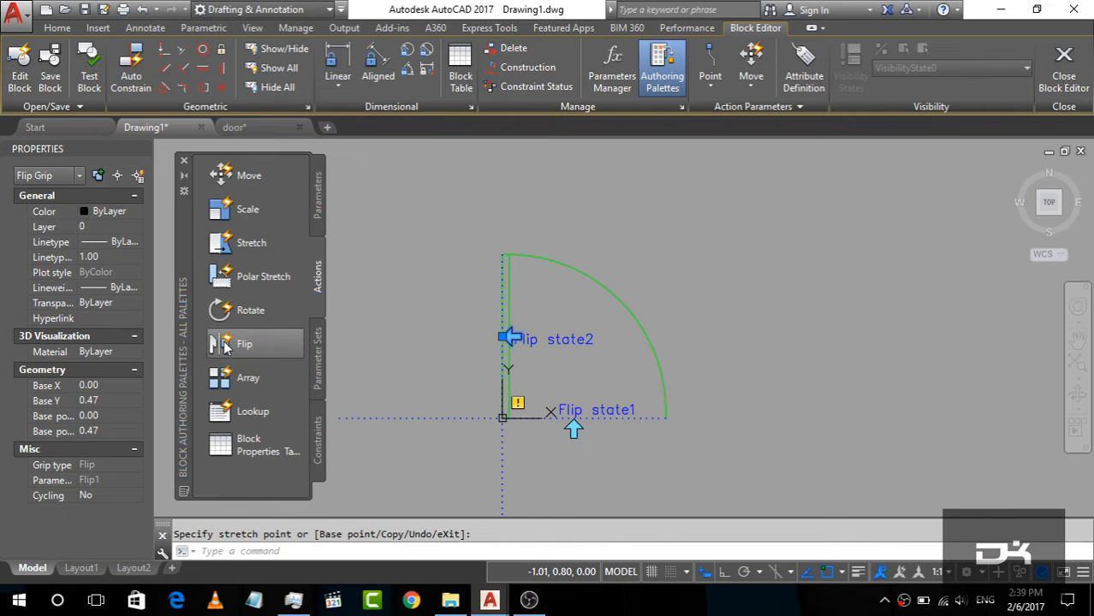
Attach a flip action to Flip state1 covering the door leaf and arc, badge below the hinge.
left_click(223, 346)
scroll(539, 440, "up", 2)
scroll(539, 440, "up", 2)
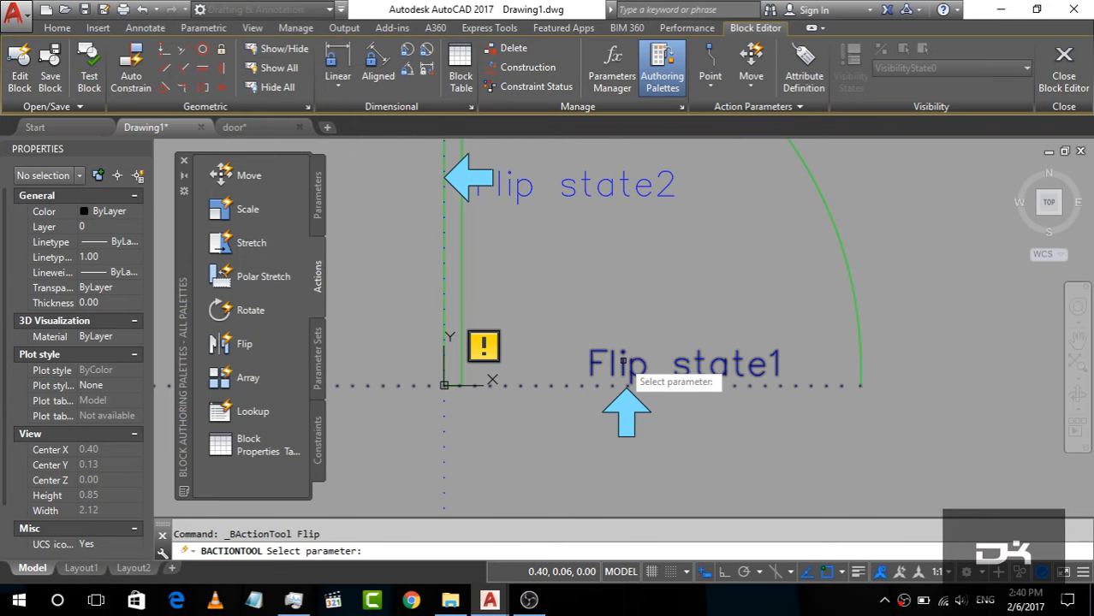
left_click(623, 364)
scroll(574, 390, "down", 2)
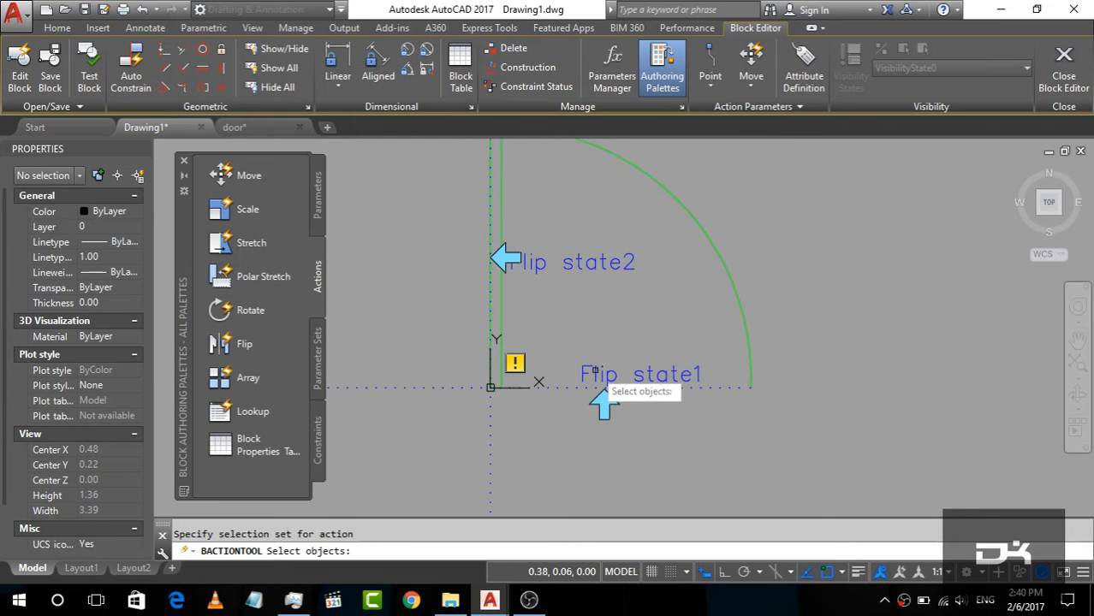
left_click(732, 280)
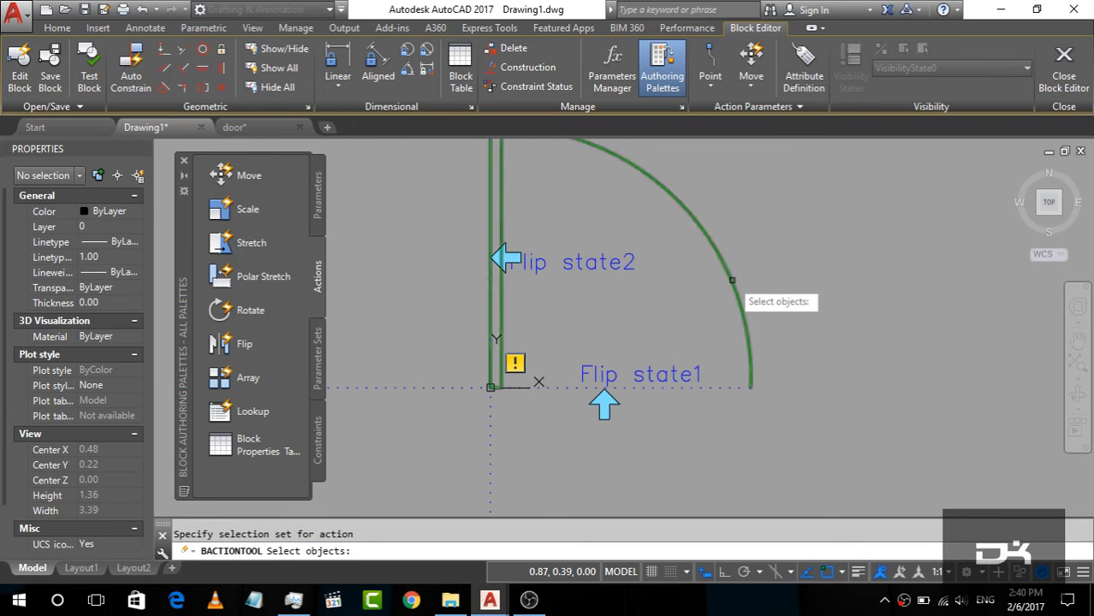
left_click(731, 279)
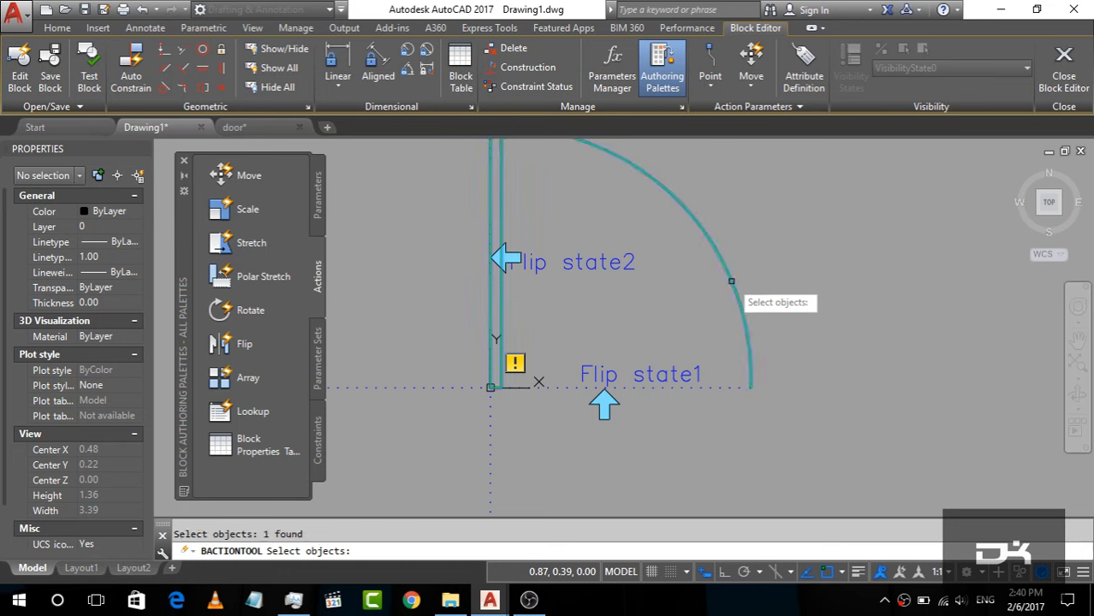
key("Return")
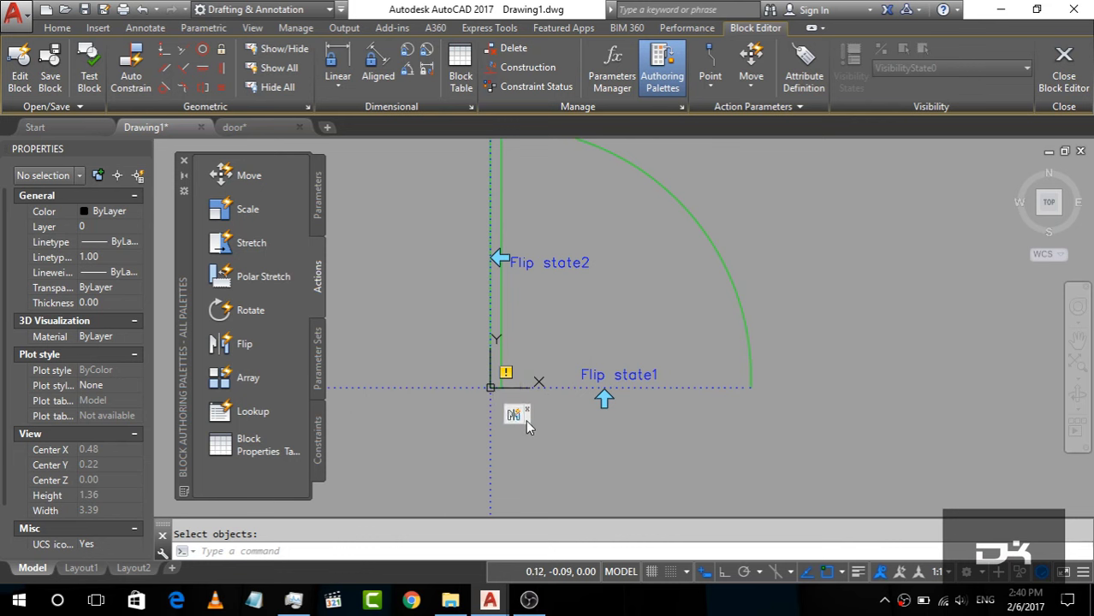
left_click_drag(527, 421, 524, 457)
Attach a second flip action to Flip state2 and move its badge near that label.
left_click(225, 344)
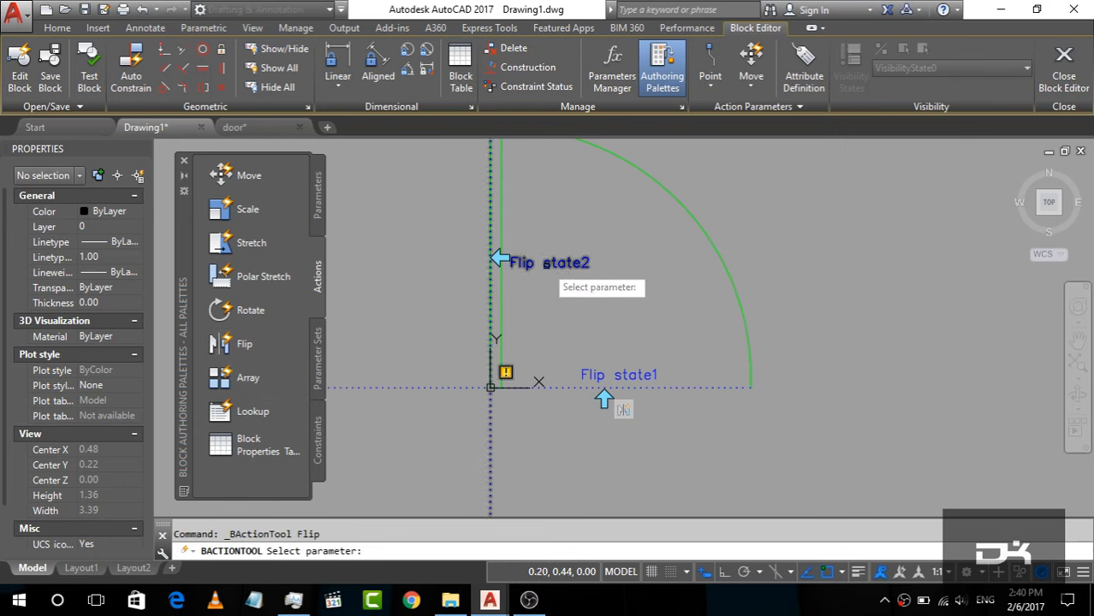
left_click(544, 266)
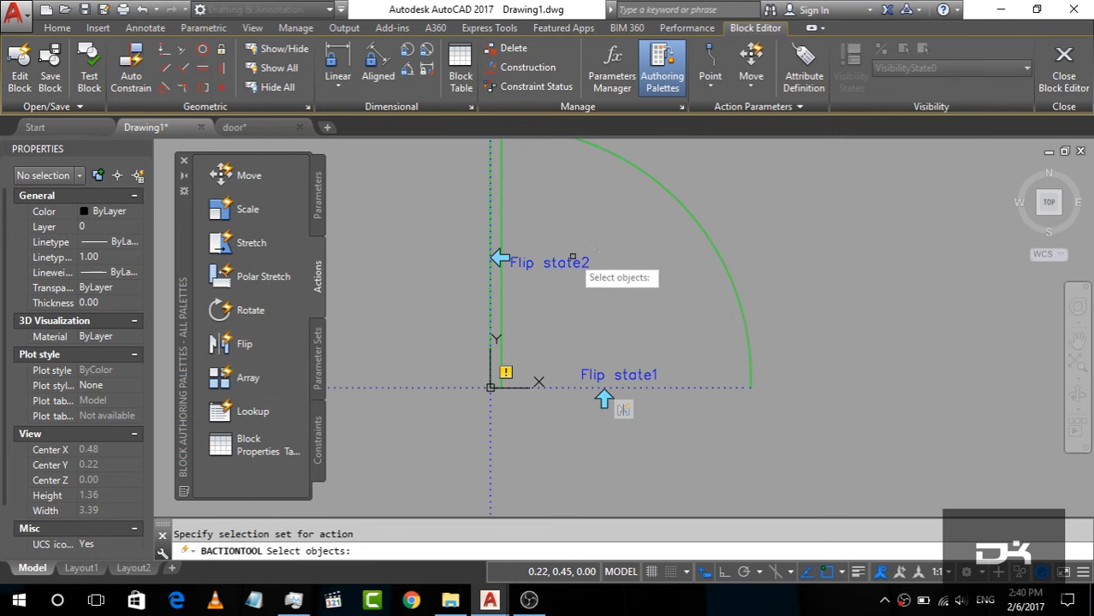
left_click(672, 197)
key("Return")
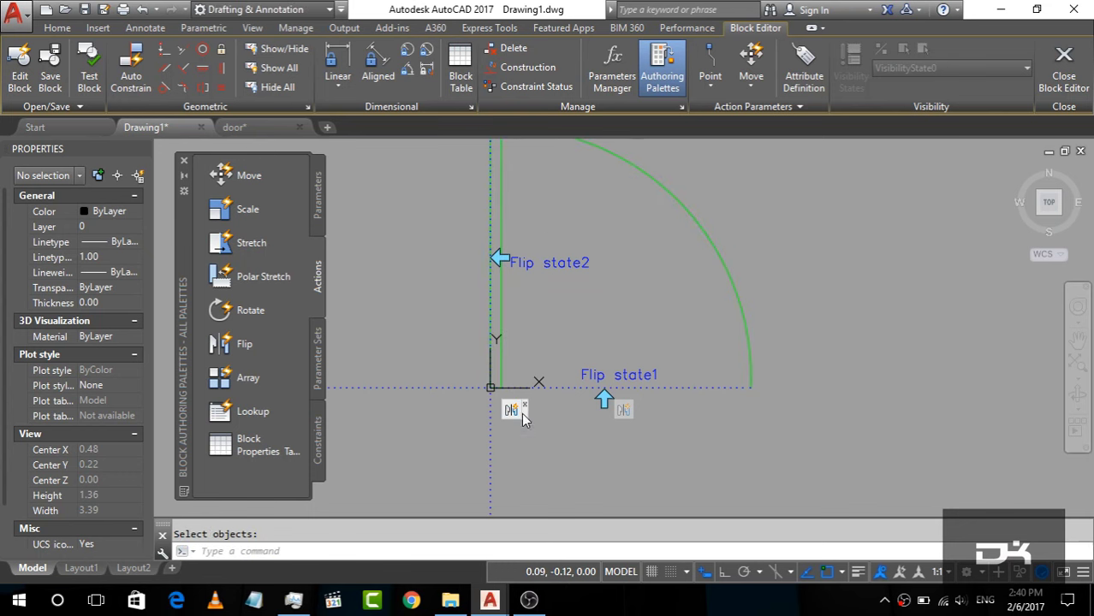
mouse_move(519, 413)
left_mouse_down()
mouse_move(582, 294)
mouse_move(531, 252)
left_mouse_up()
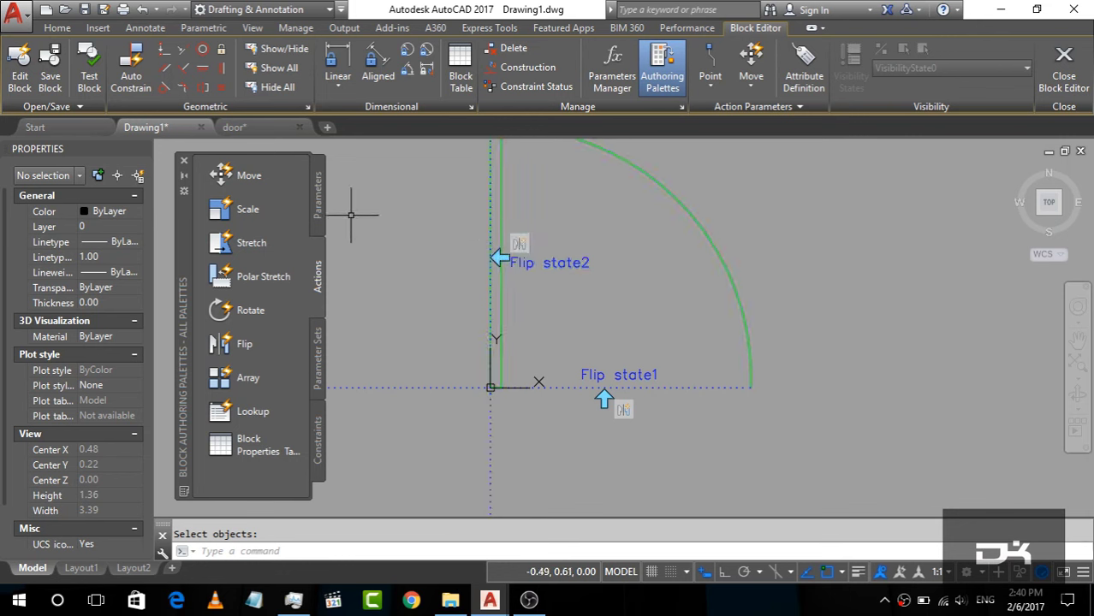
left_click(315, 211)
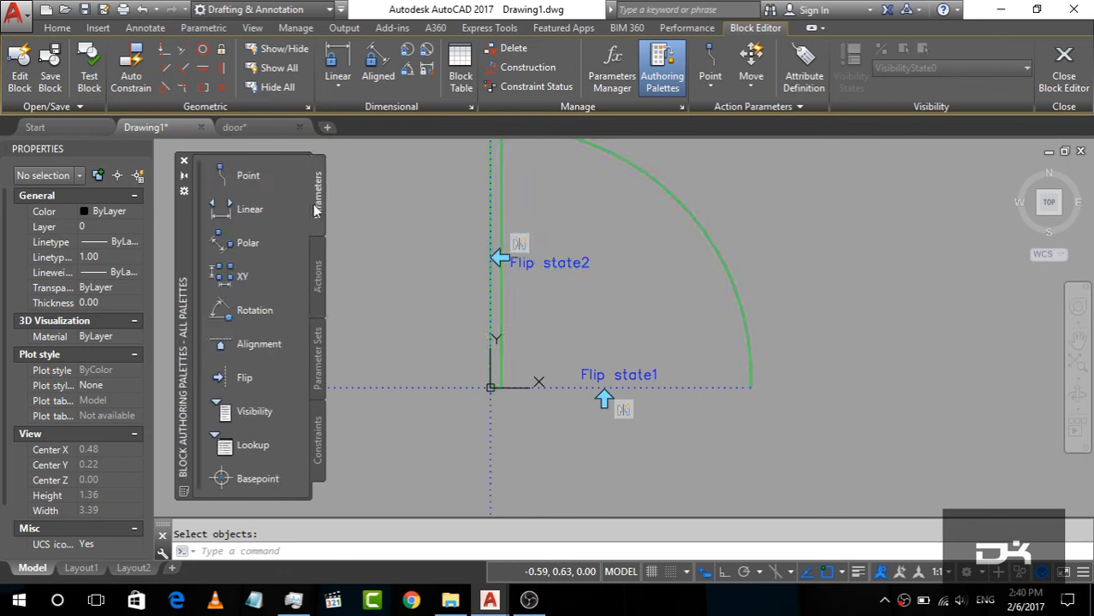
Add a linear Distance1 parameter from the door hinge to the arc's end, with its label placed.
left_click(247, 214)
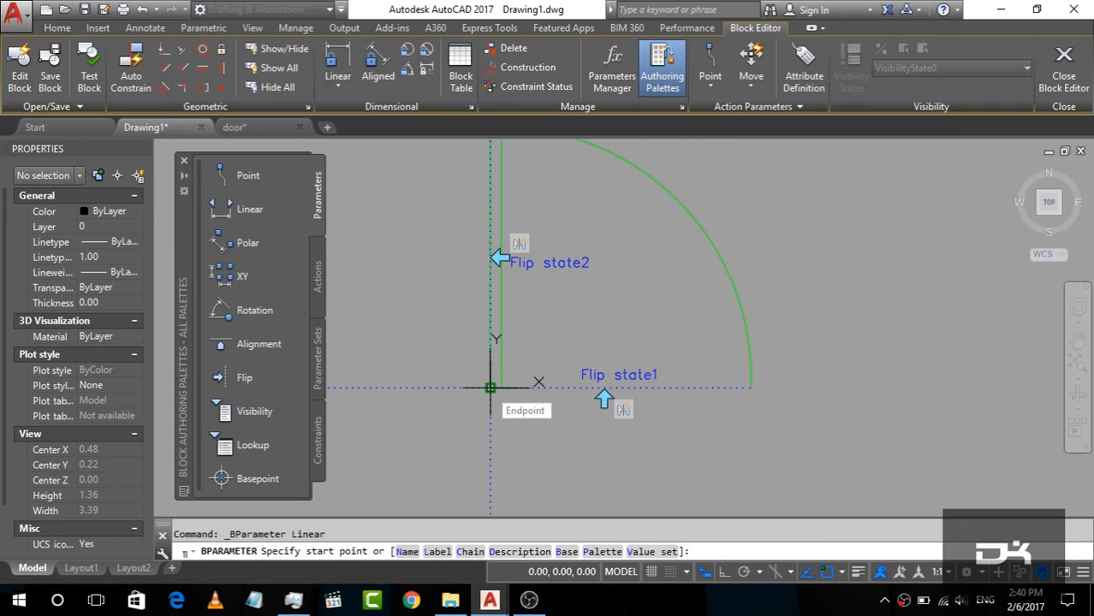
left_click(490, 387)
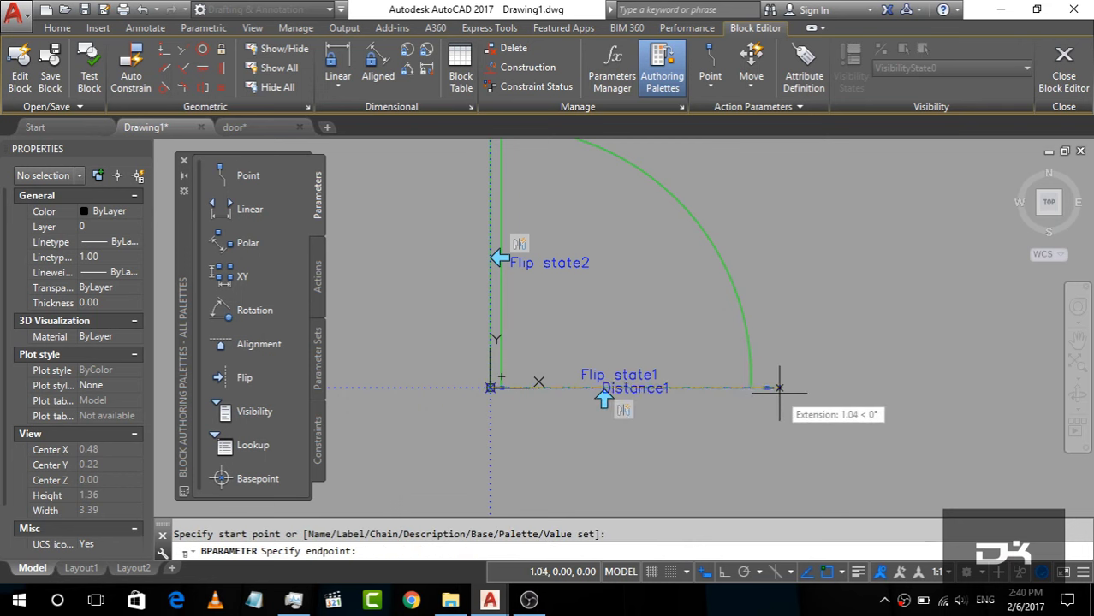
left_click(751, 388)
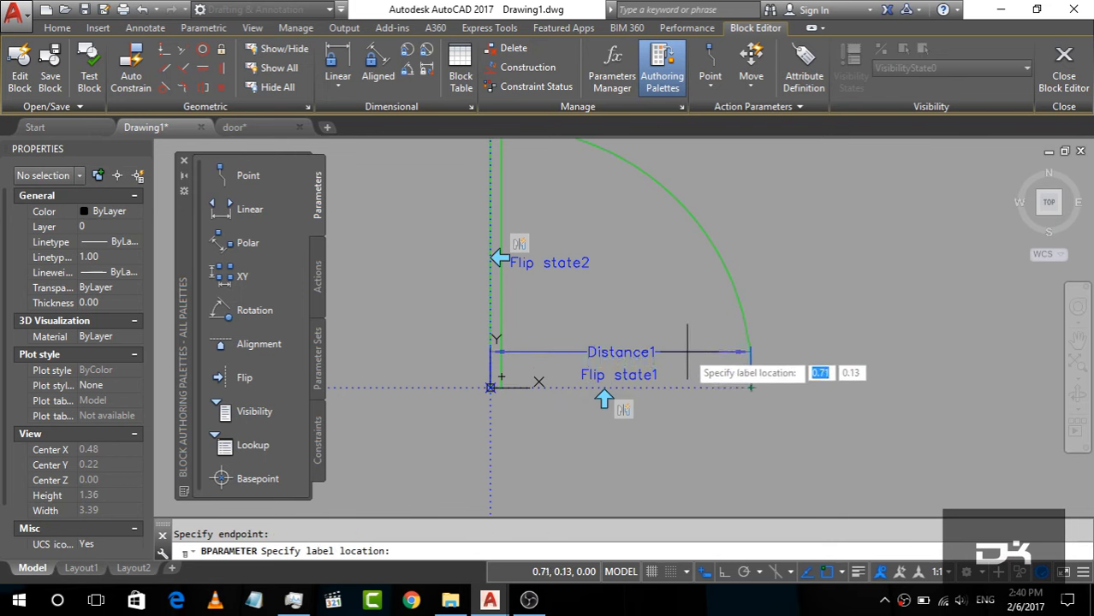
left_click(686, 352)
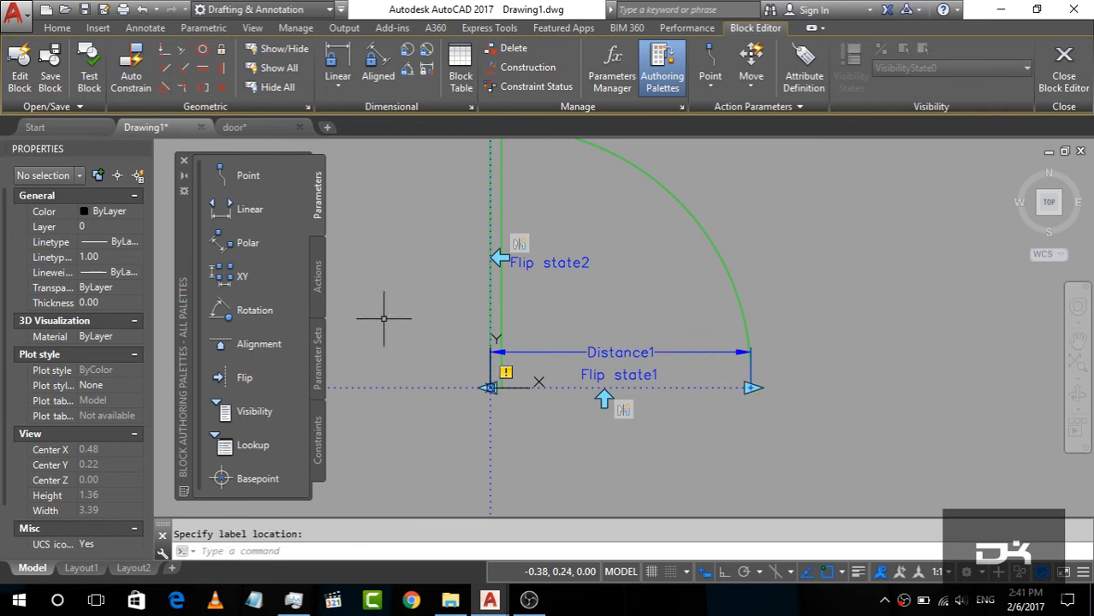
Attach a Scale action to Distance1 that scales the door outline.
left_click(316, 300)
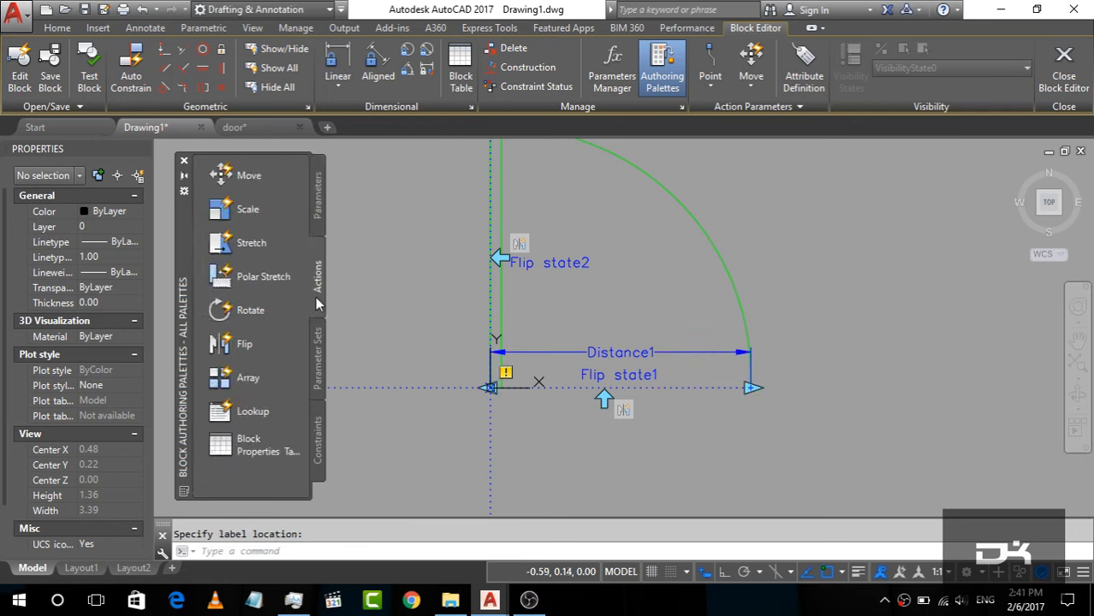
left_click(244, 212)
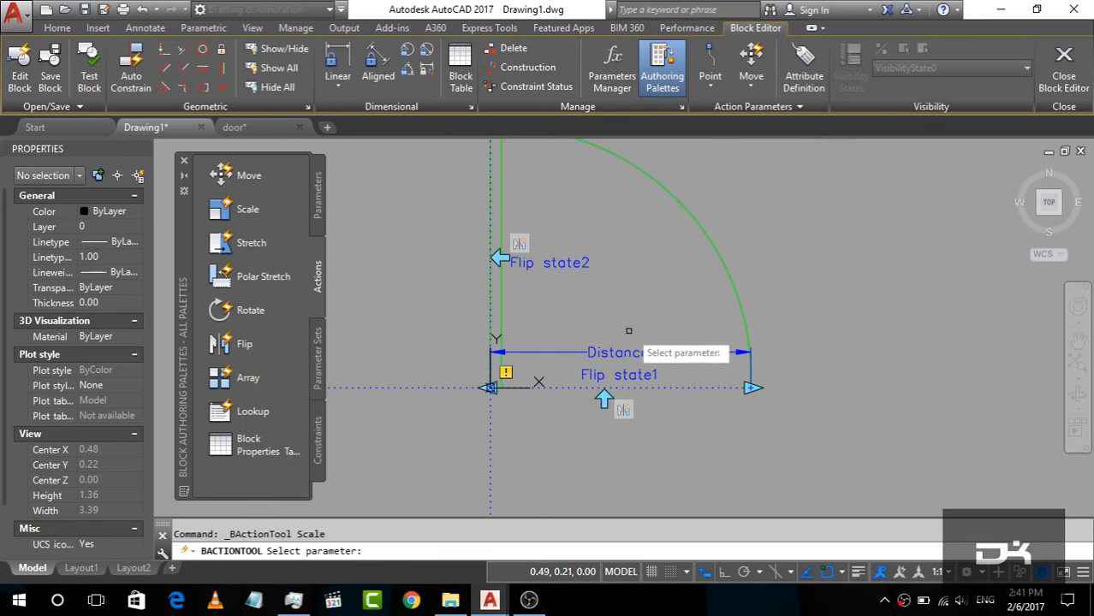
left_click(655, 352)
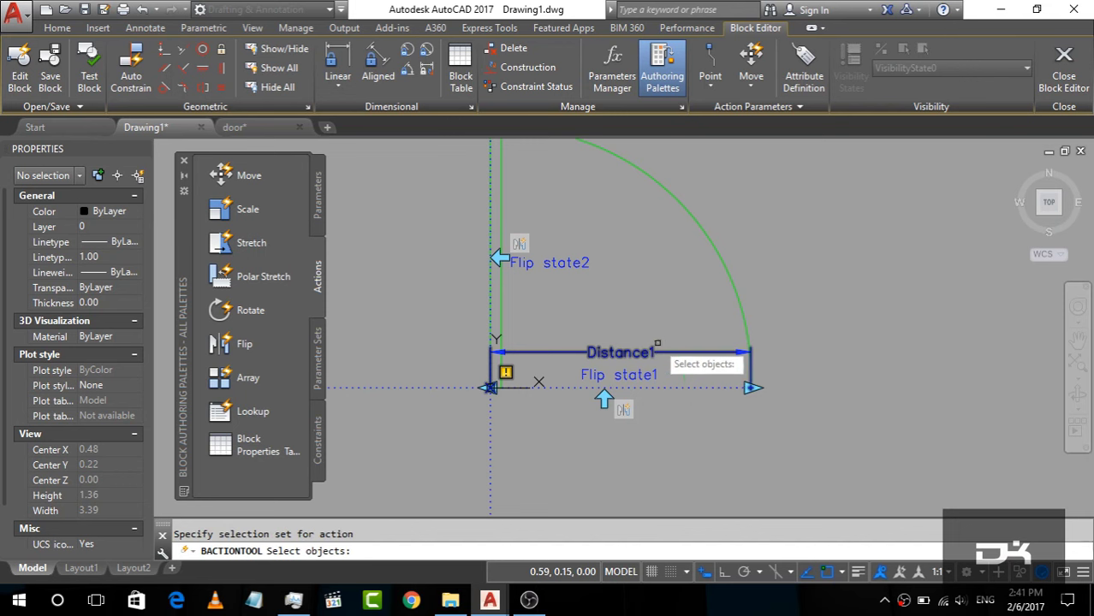
left_click(728, 277)
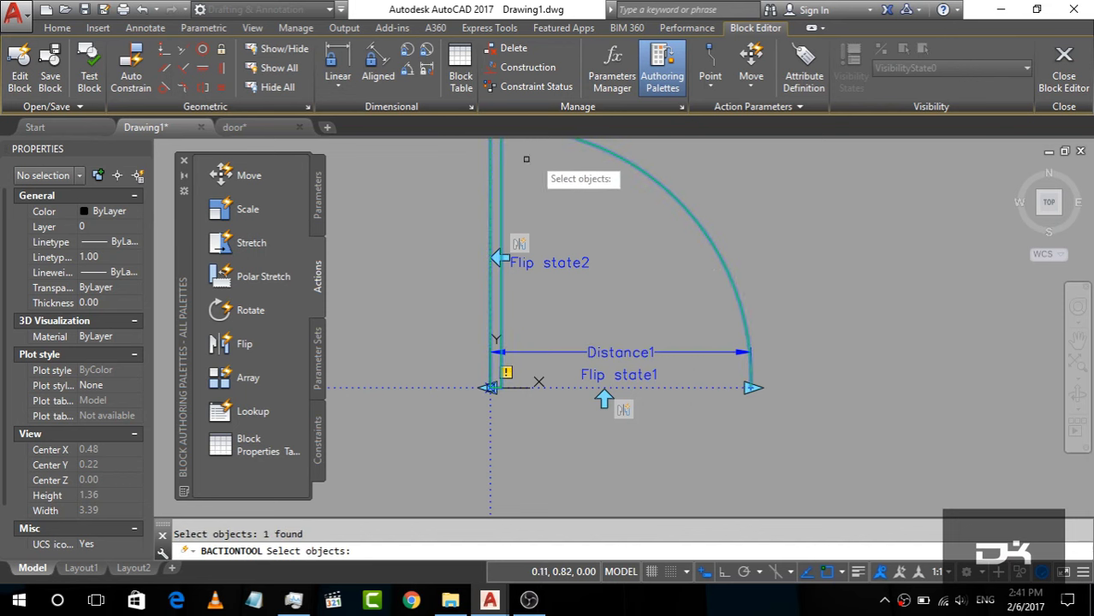
key("Return")
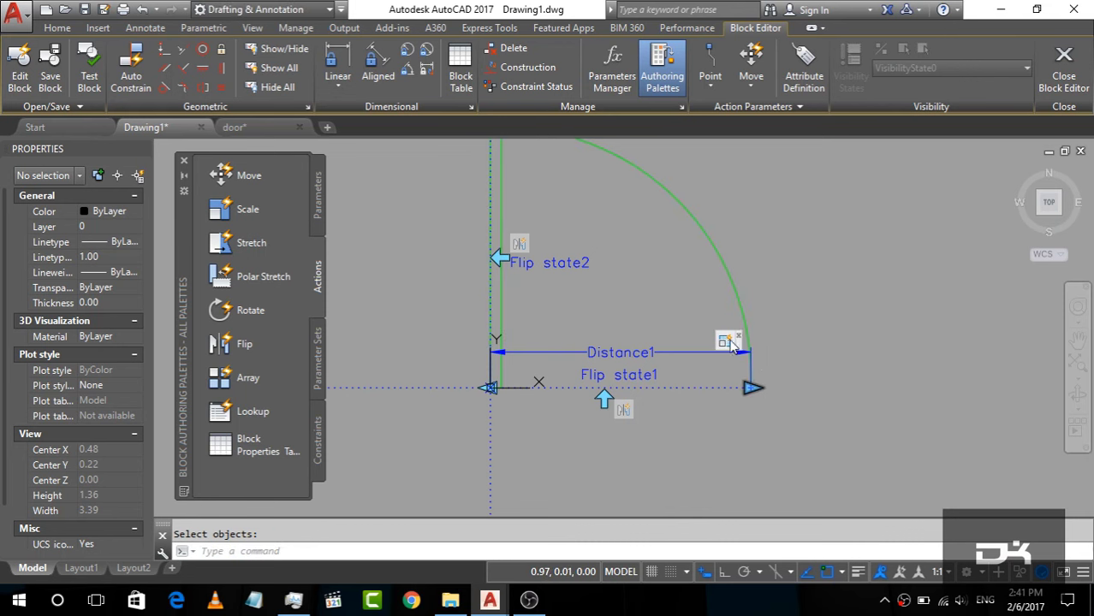
left_click_drag(732, 347, 678, 342)
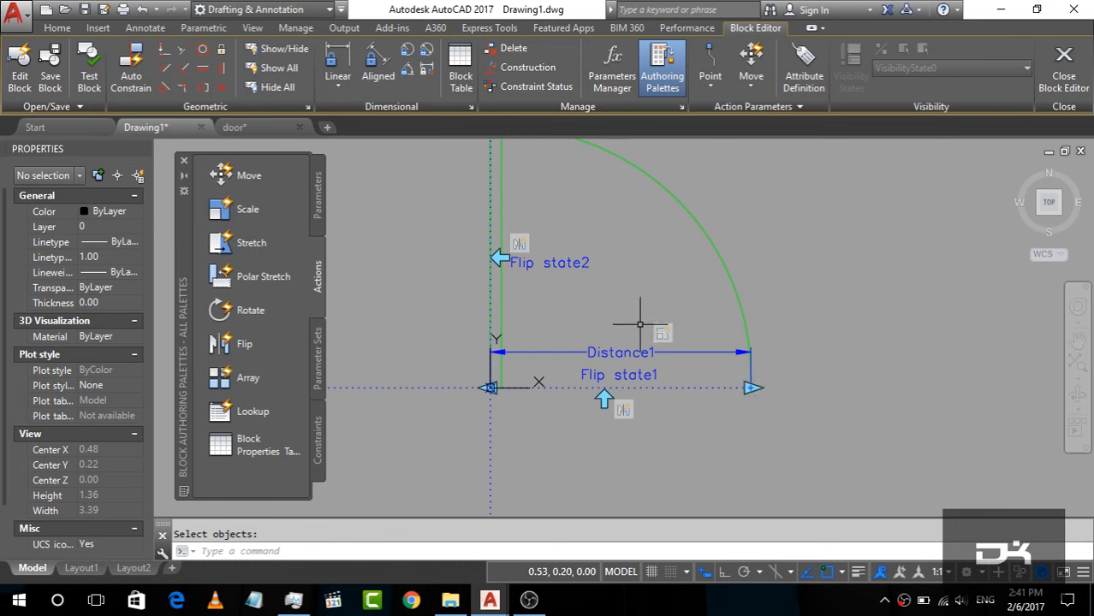
scroll(557, 437, "down", 2)
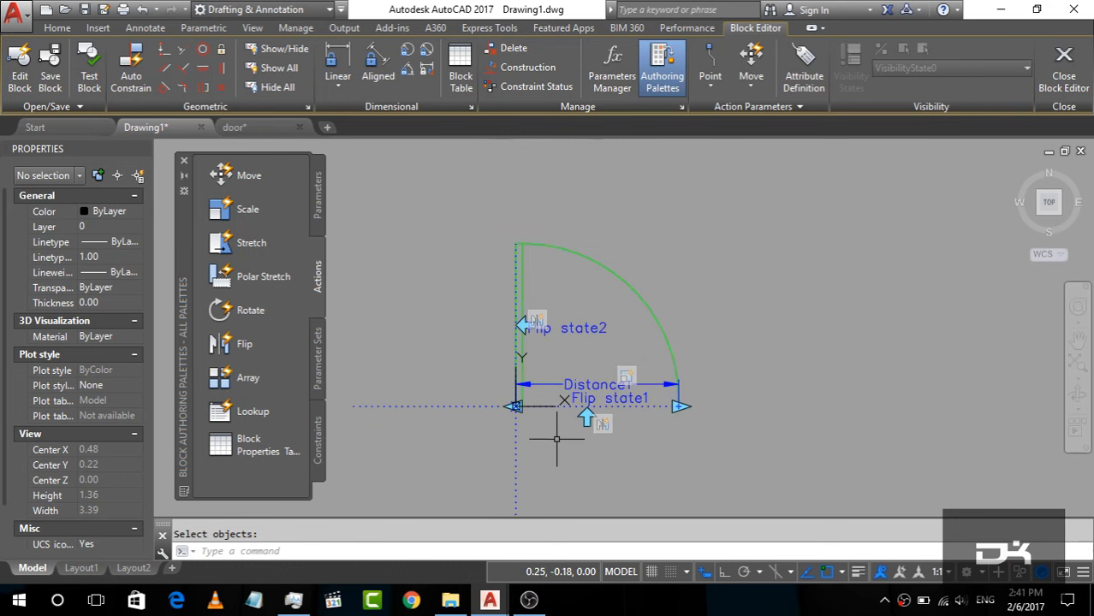
left_click(316, 210)
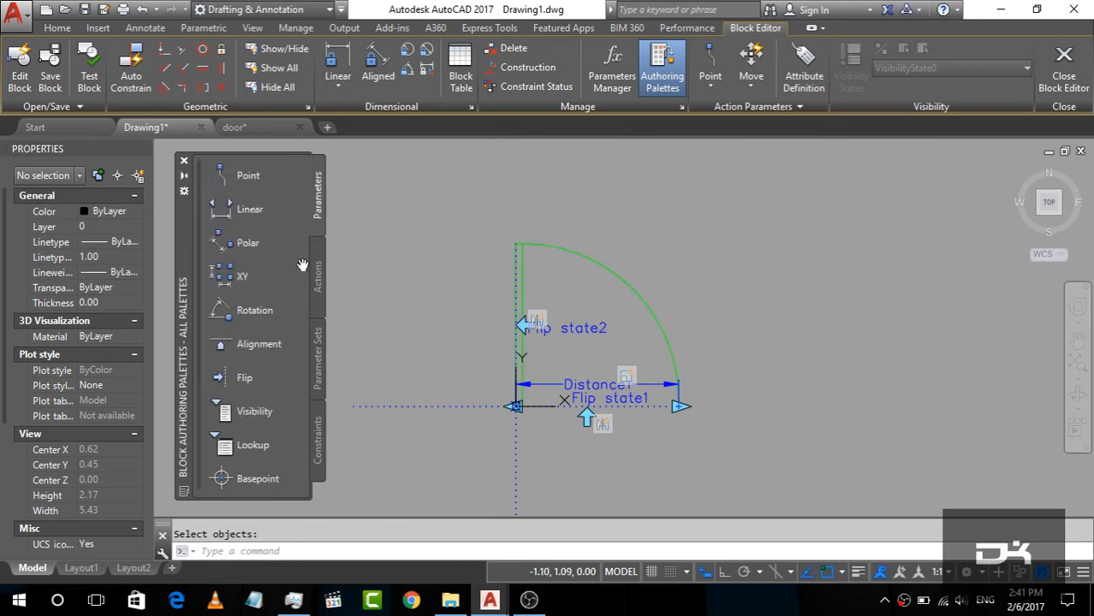
Add rotation parameter Angle1: base at the hinge, radius to the door end, angle at the arc top.
left_click(257, 314)
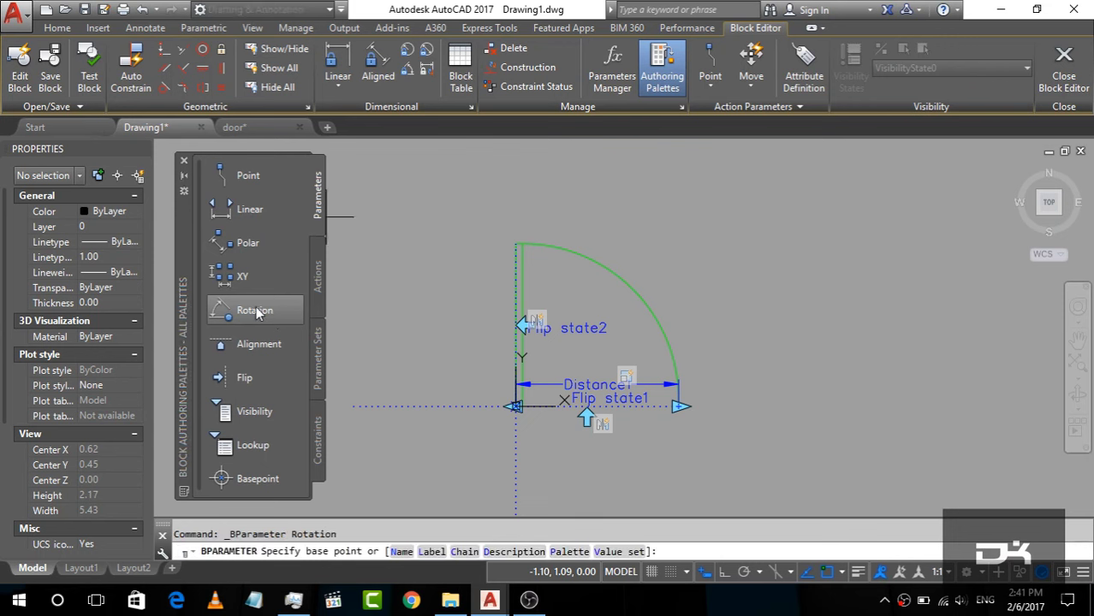
scroll(556, 415, "up", 4)
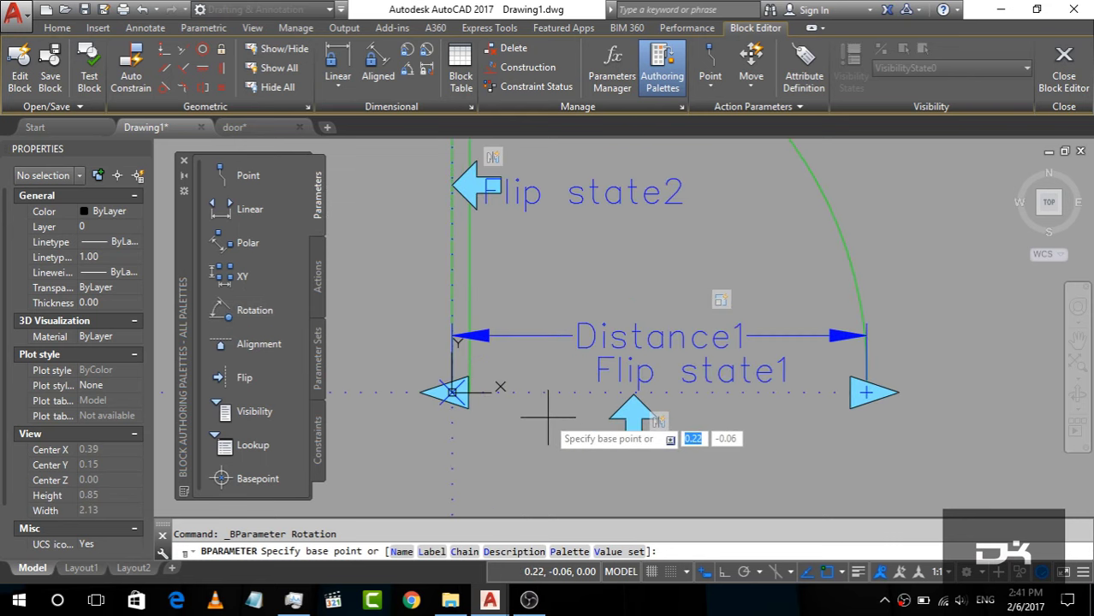
scroll(514, 419, "up", 2)
scroll(494, 400, "down", 2)
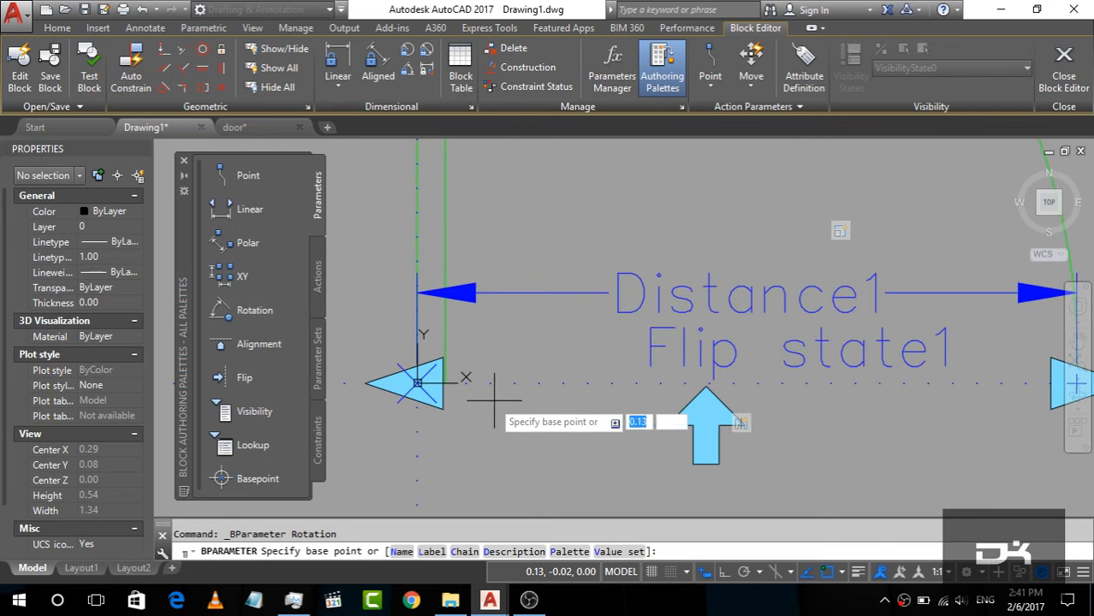
left_click(417, 383)
scroll(392, 391, "down", 4)
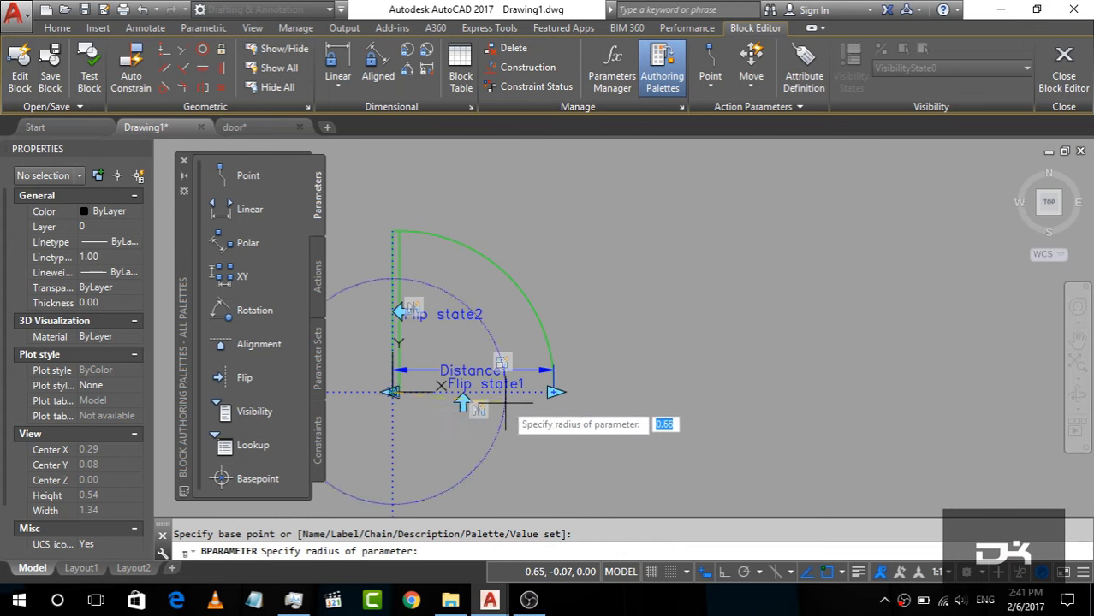
scroll(513, 398, "up", 5)
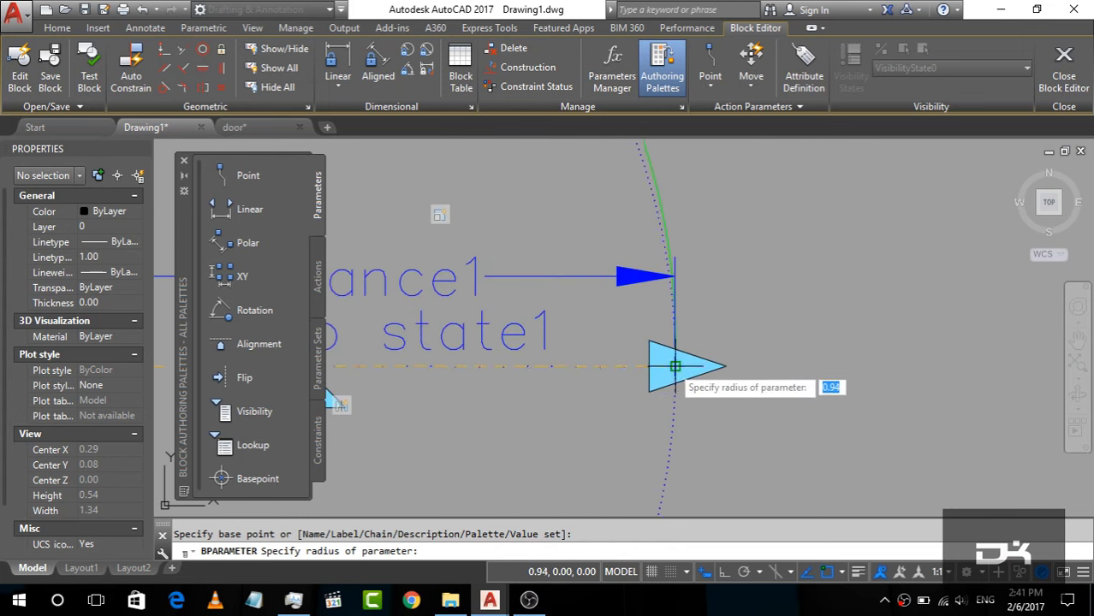
left_click(675, 366)
scroll(696, 366, "down", 3)
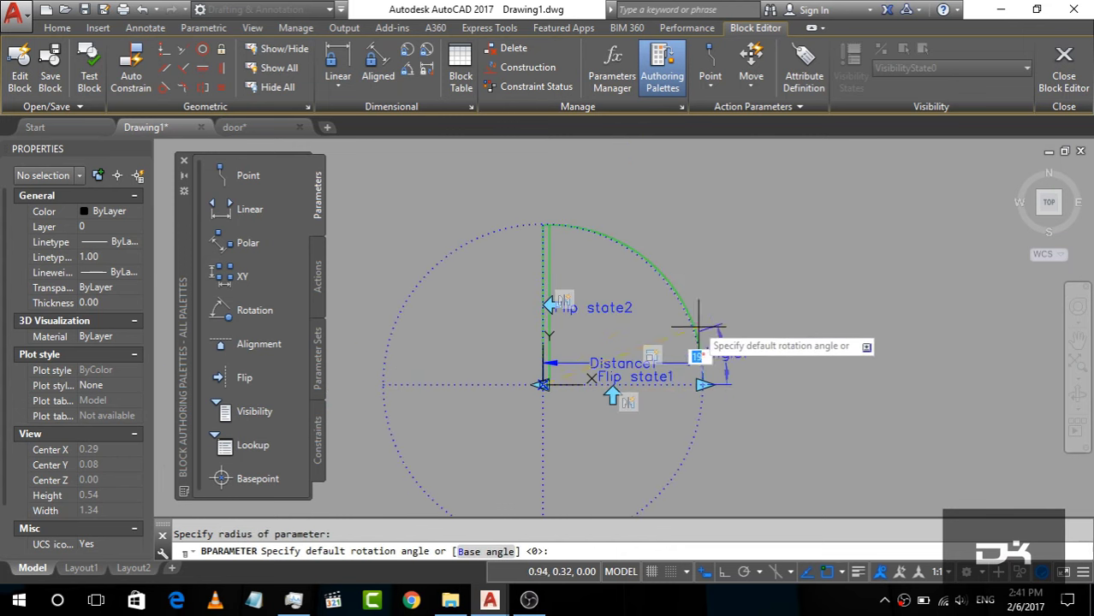
scroll(550, 229, "up", 3)
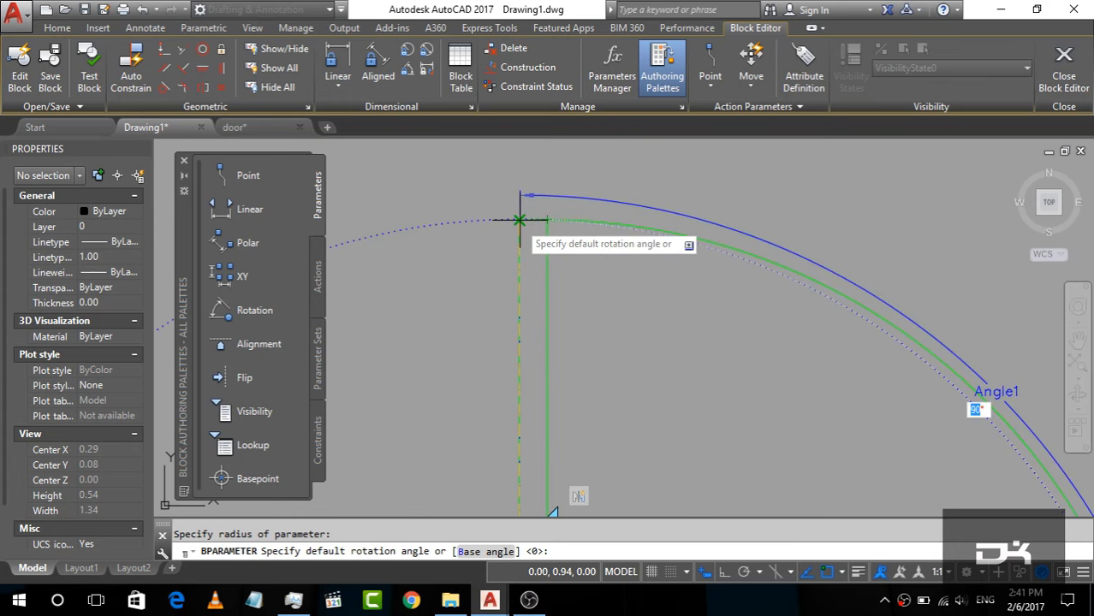
left_click(519, 221)
scroll(519, 215, "down", 2)
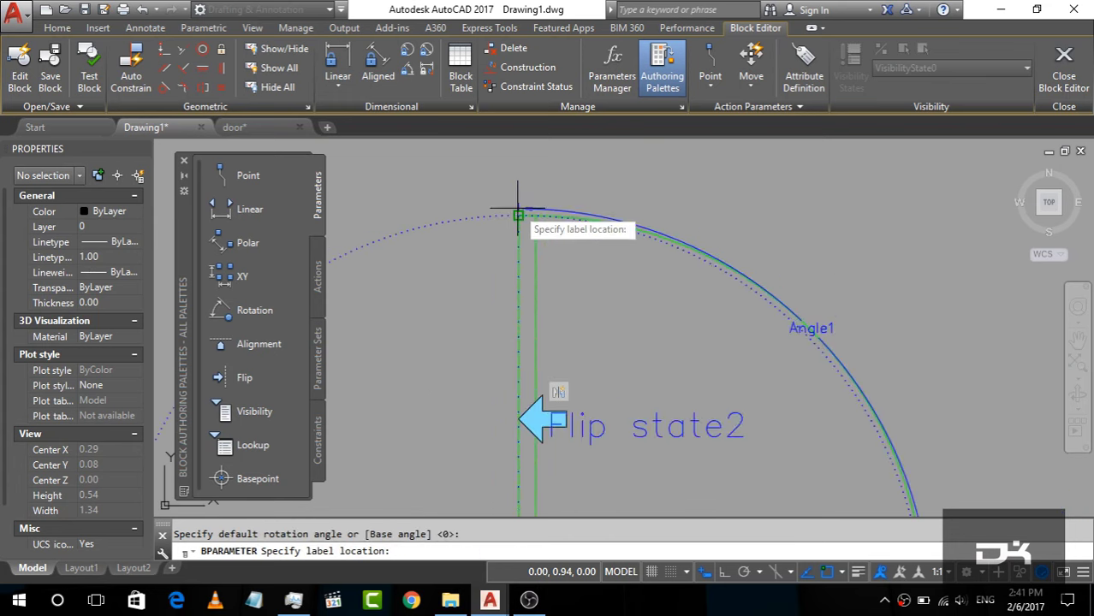
left_click(566, 278)
scroll(593, 237, "down", 3)
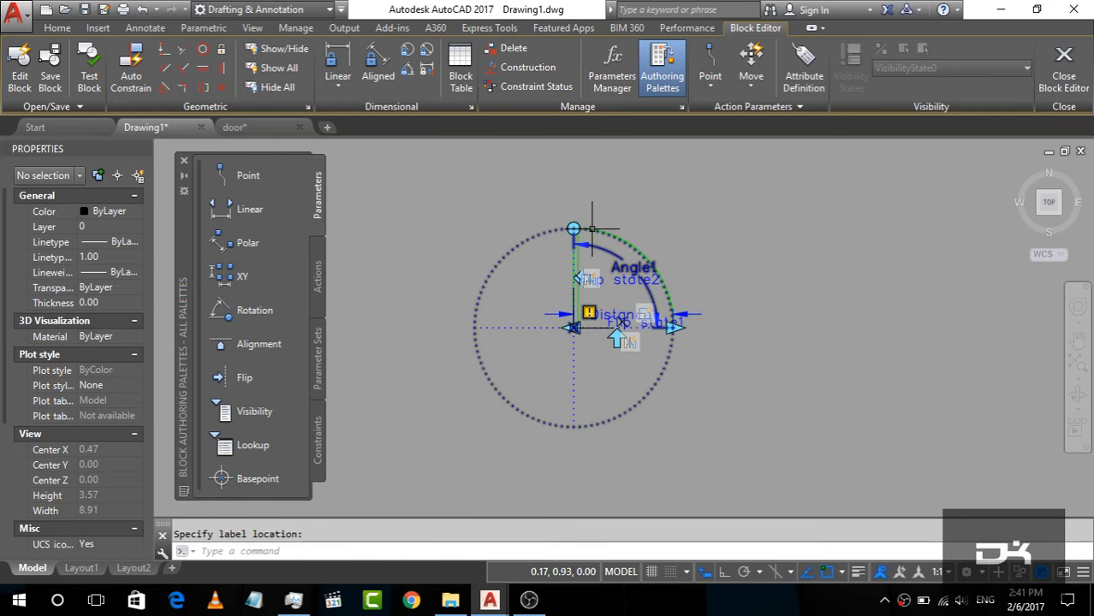
scroll(607, 265, "up", 2)
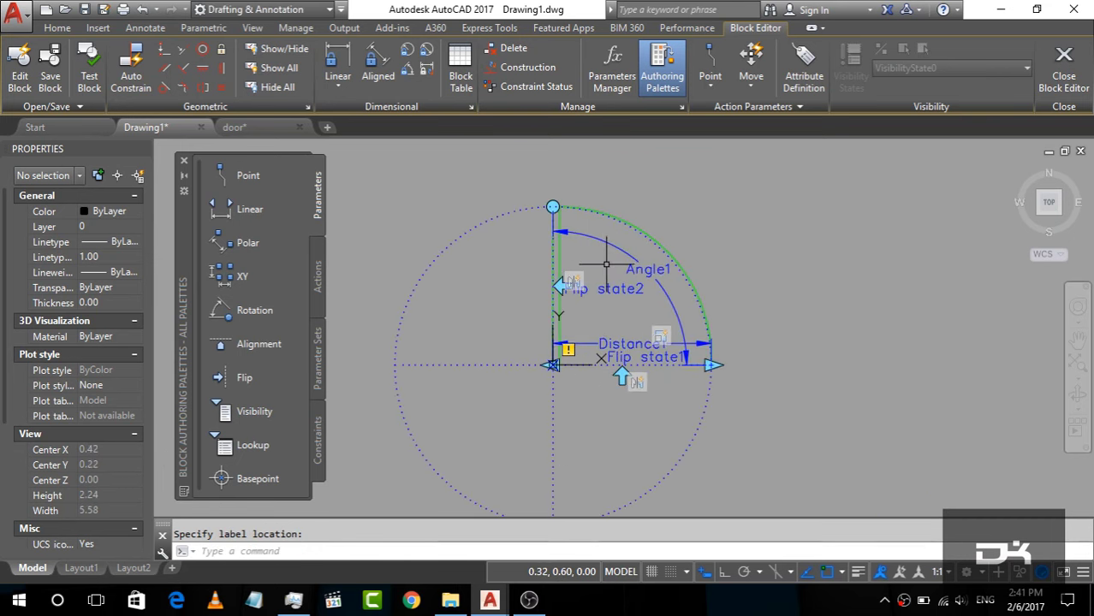
left_click(322, 280)
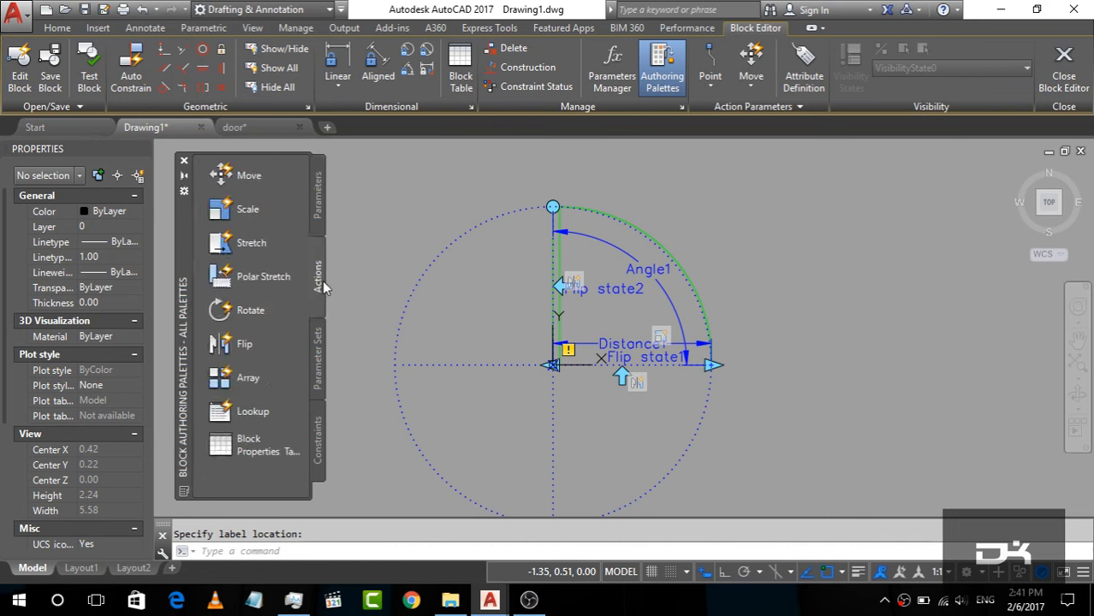
Attach a Rotate action to Angle1 that rotates the door geometry.
left_click(246, 313)
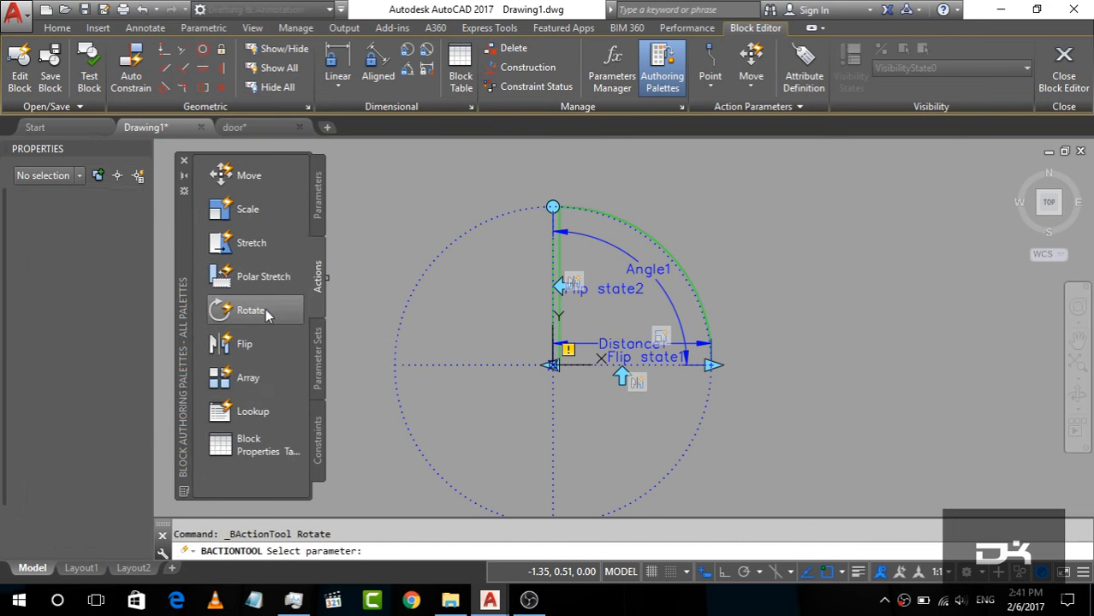
left_click(606, 244)
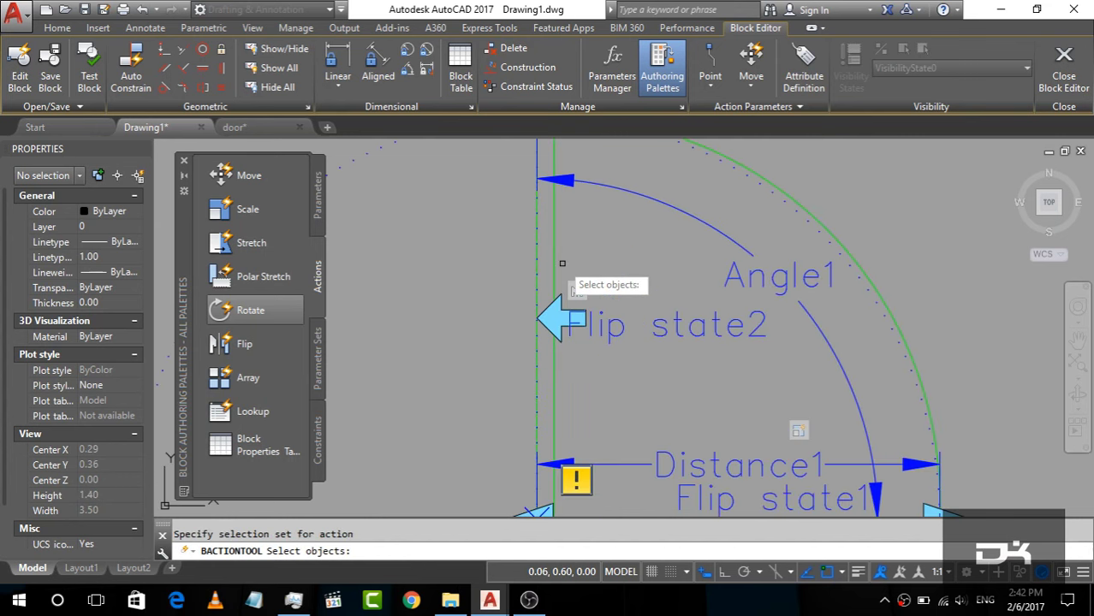
scroll(557, 266, "up", 4)
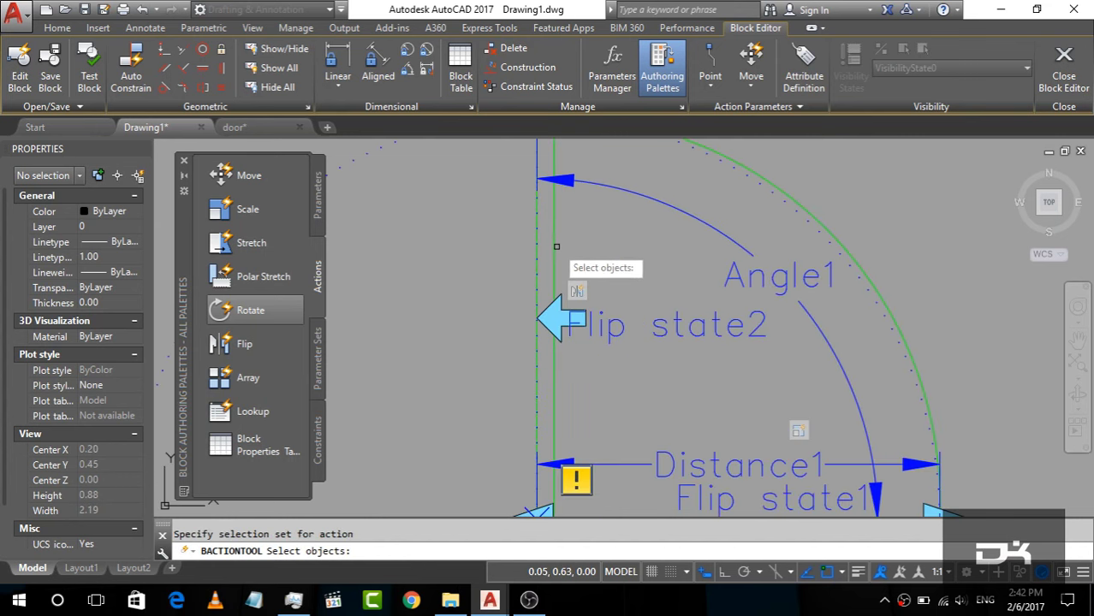
left_click(740, 162)
key("Return")
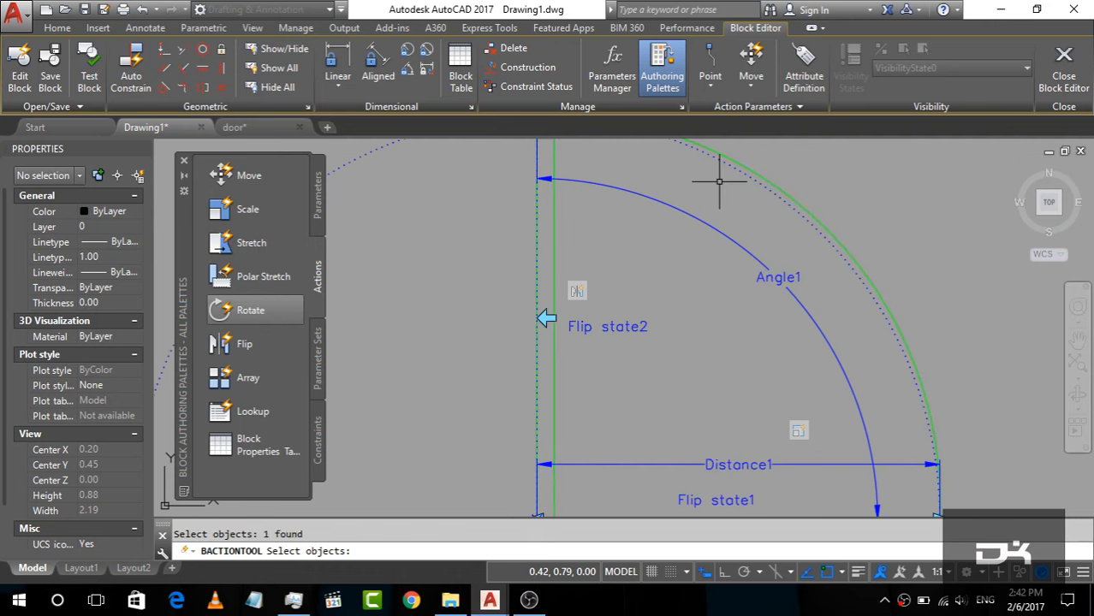
Zoom in and out to inspect the door block's parameters and actions.
scroll(615, 260, "down", 4)
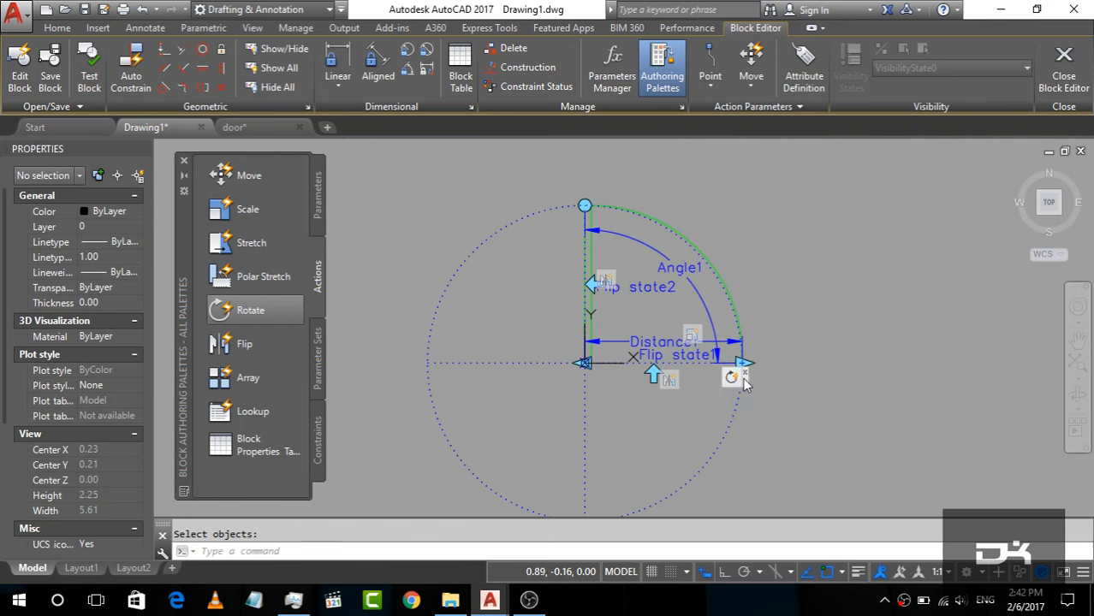
scroll(743, 381, "up", 4)
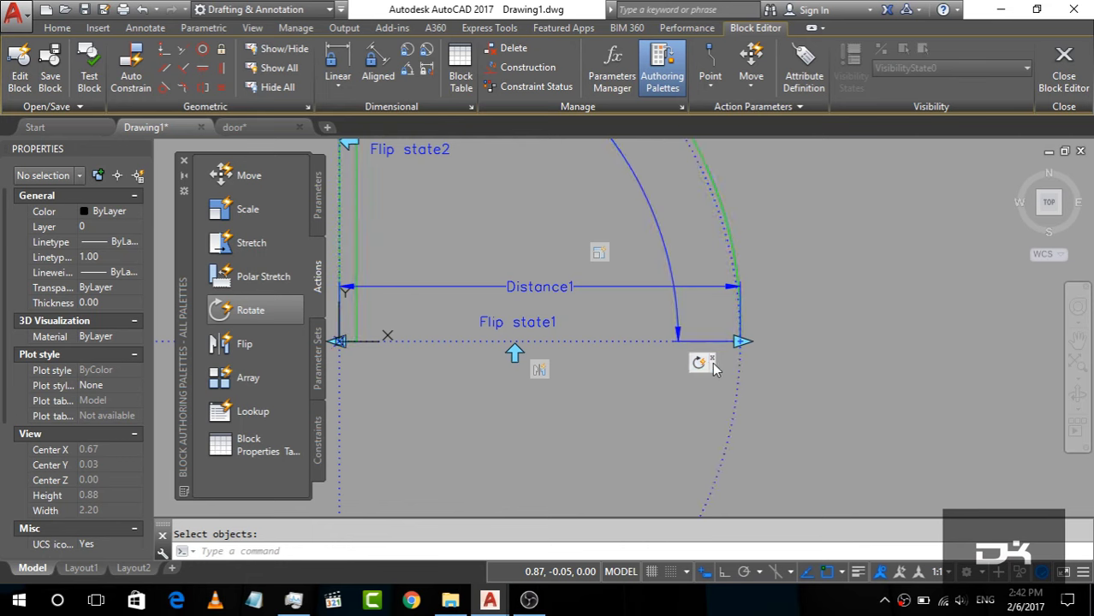
scroll(713, 410, "down", 4)
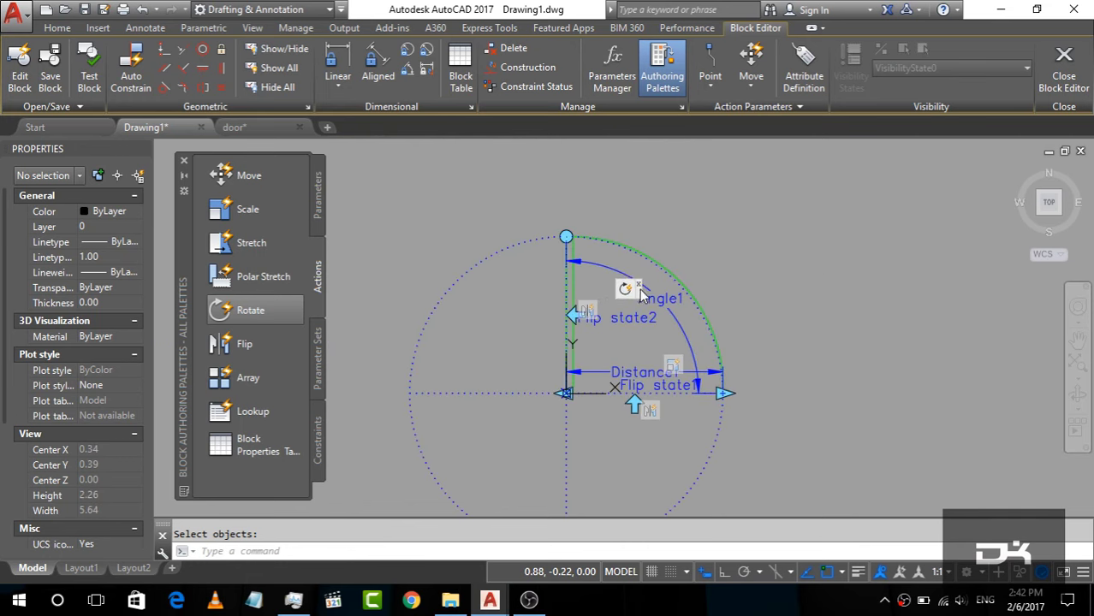
scroll(639, 288, "up", 5)
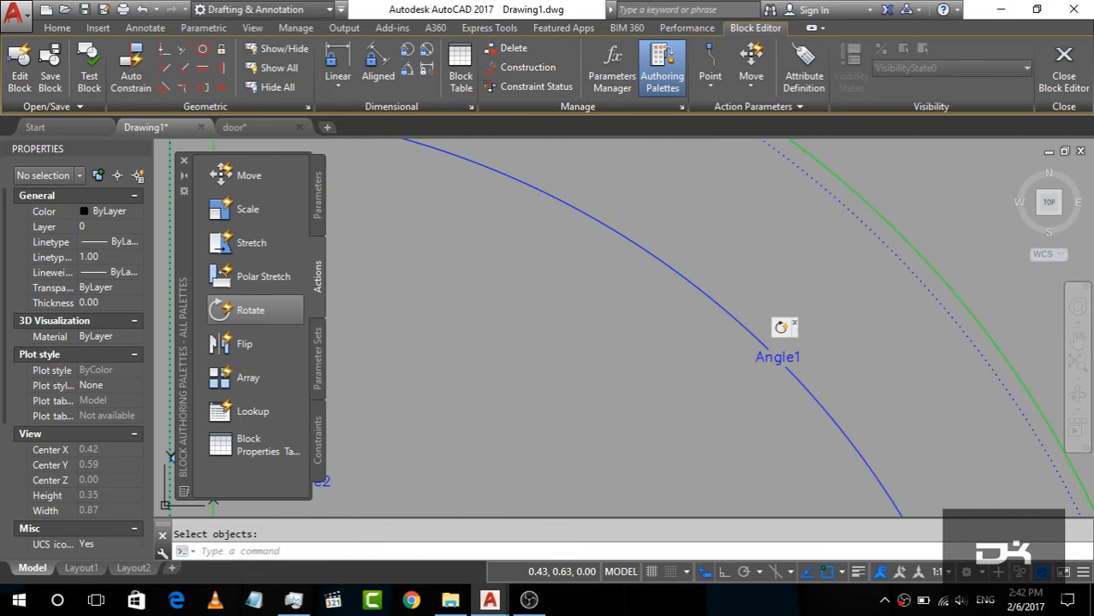
scroll(730, 296, "down", 2)
scroll(713, 252, "down", 2)
scroll(684, 237, "down", 3)
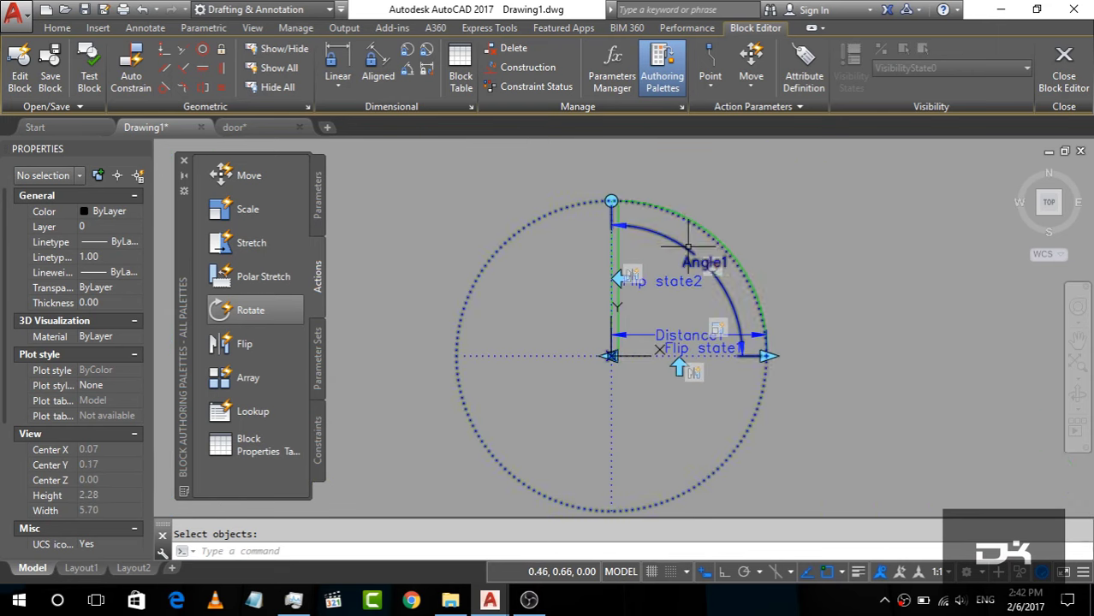
scroll(711, 248, "up", 5)
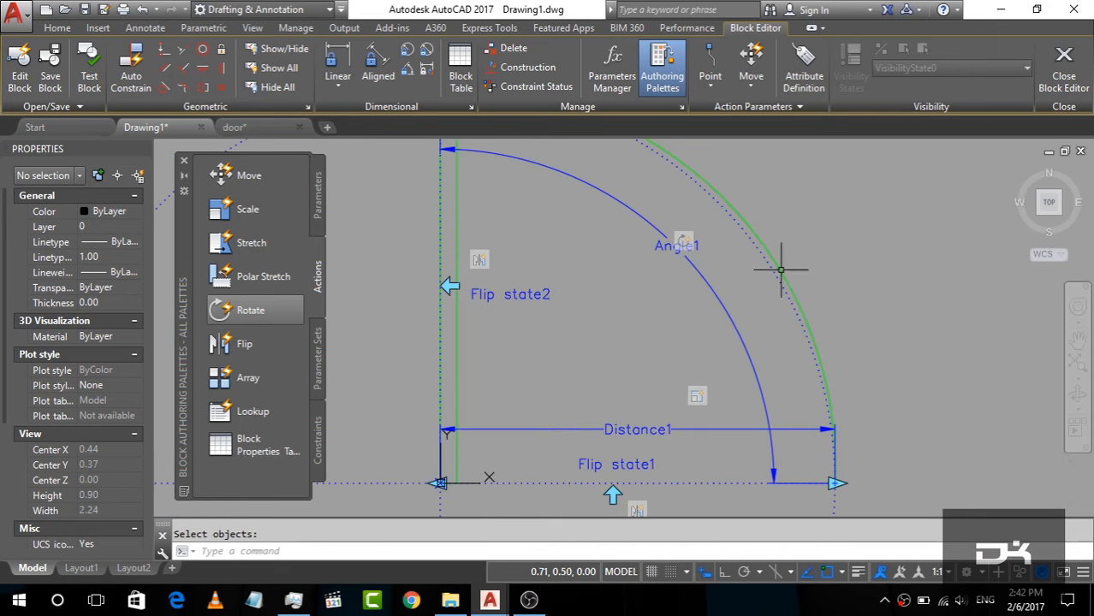
scroll(571, 341, "down", 2)
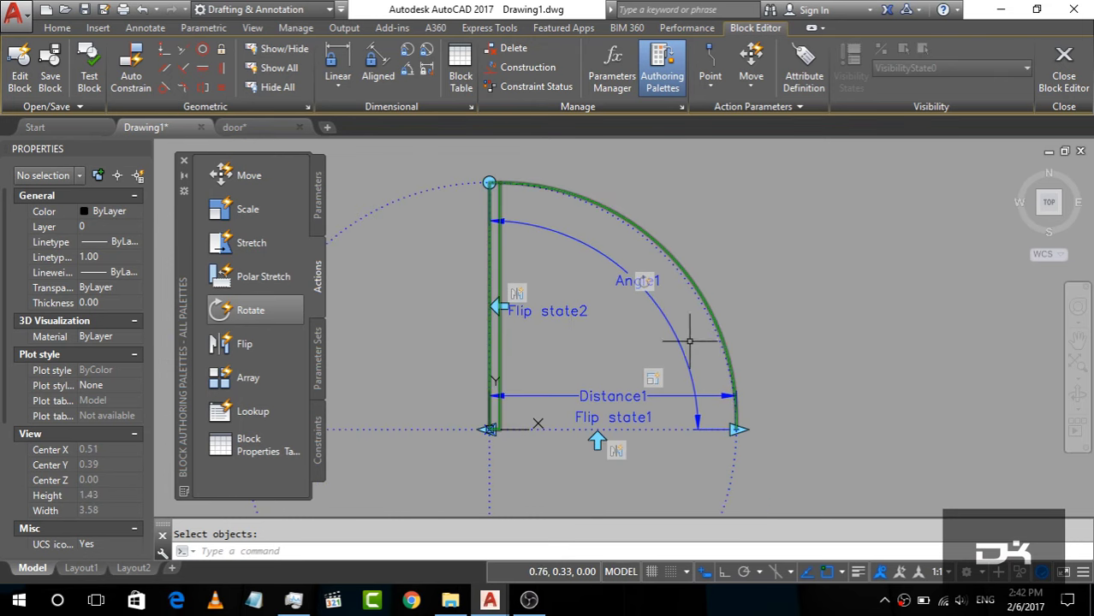
scroll(689, 341, "down", 2)
scroll(660, 268, "up", 1)
scroll(685, 359, "down", 2)
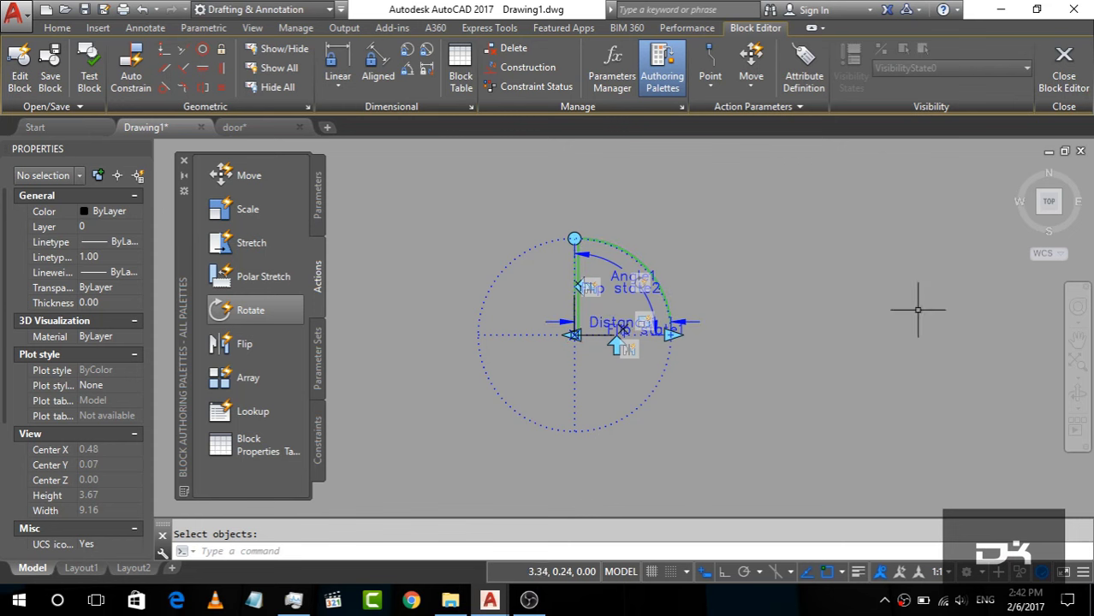
Close the Block Editor saving changes to 'door', then select the door to check its grips.
left_click(1064, 68)
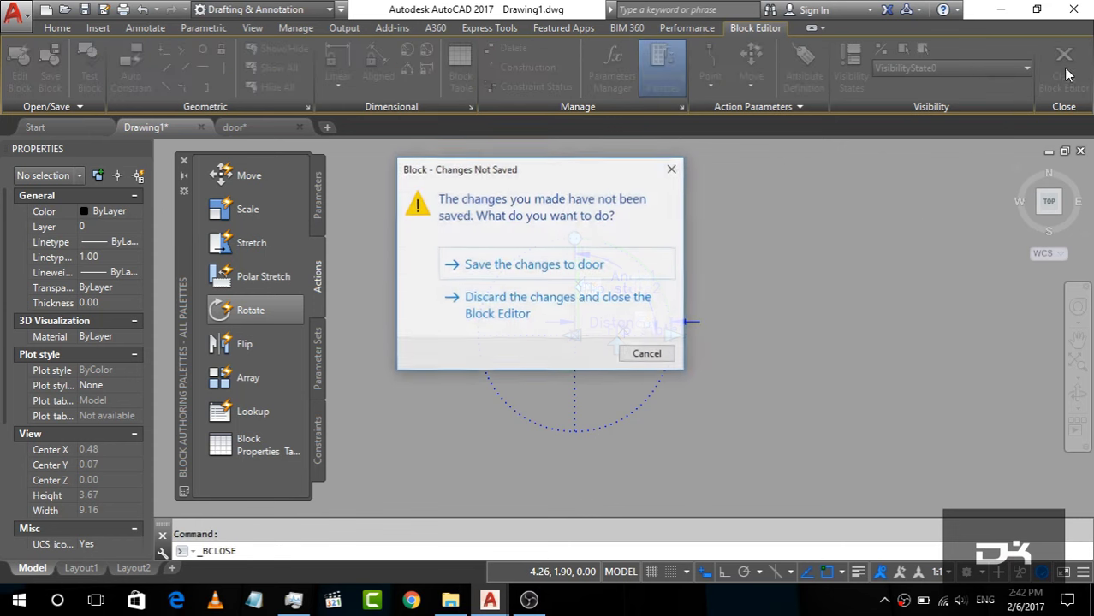
left_click(598, 271)
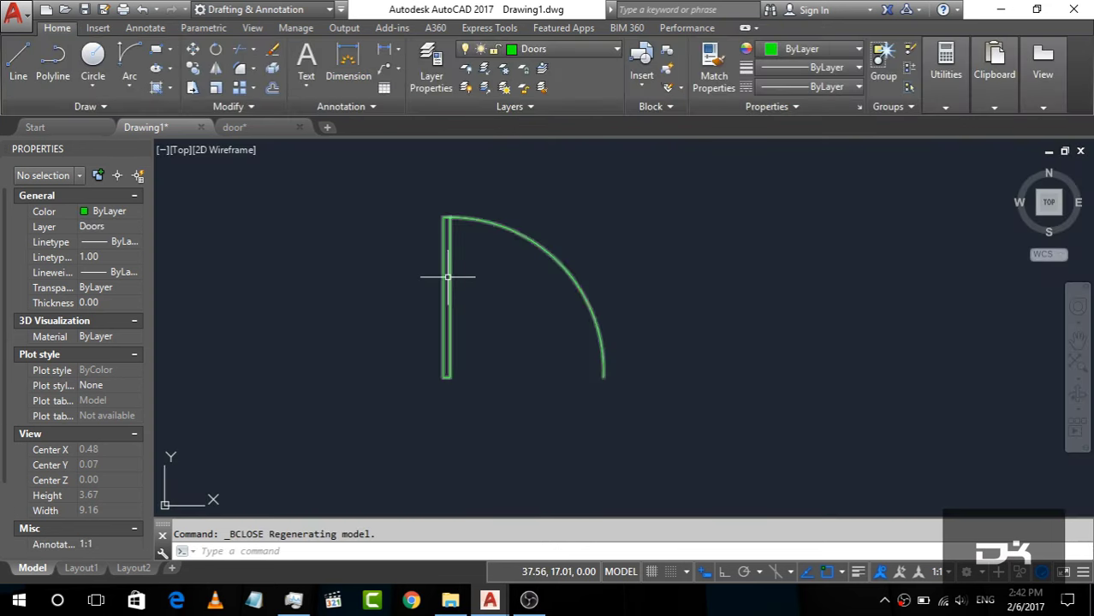
left_click(451, 263)
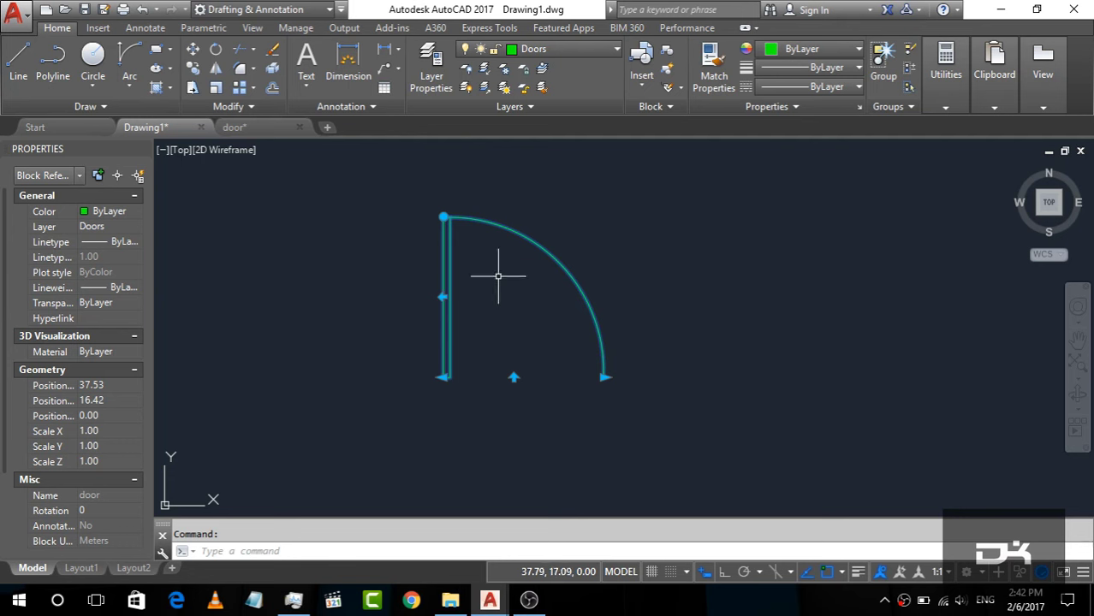
left_click(442, 377)
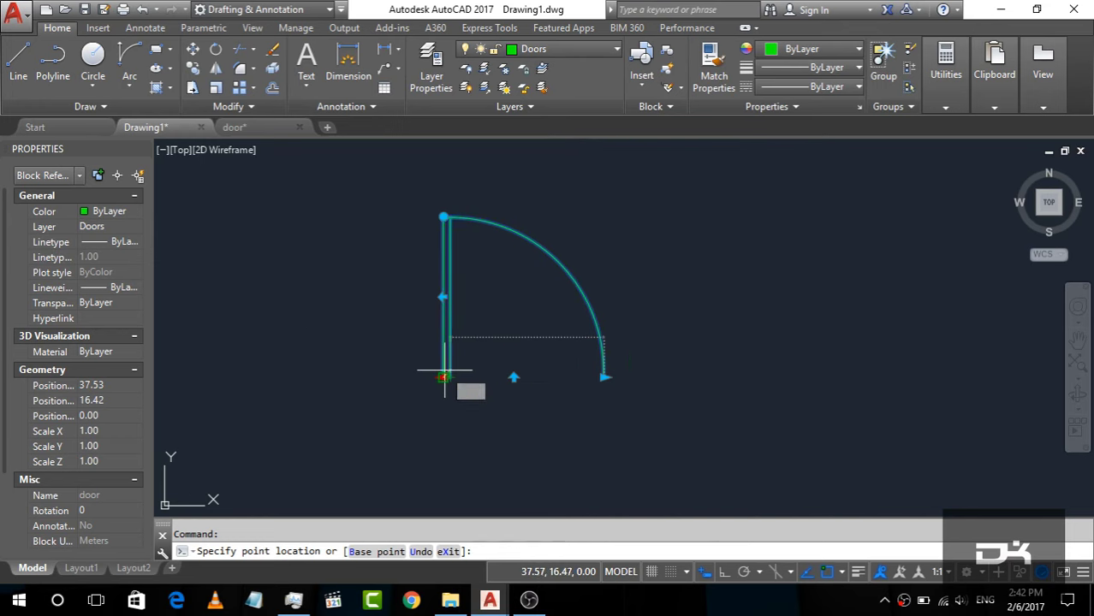
left_click(442, 373)
left_click(442, 297)
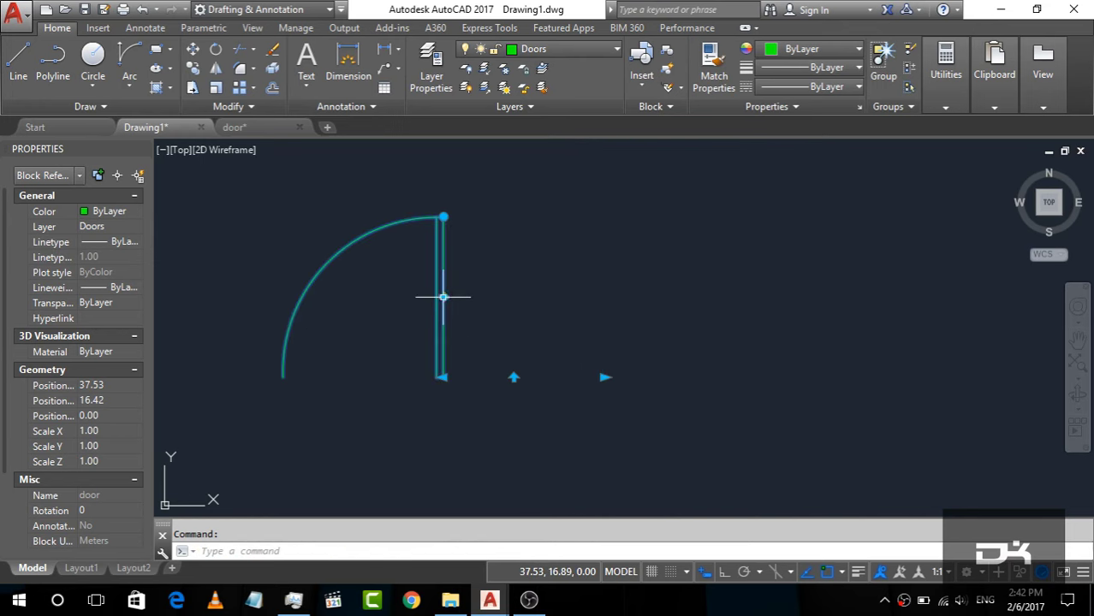
left_click(514, 377)
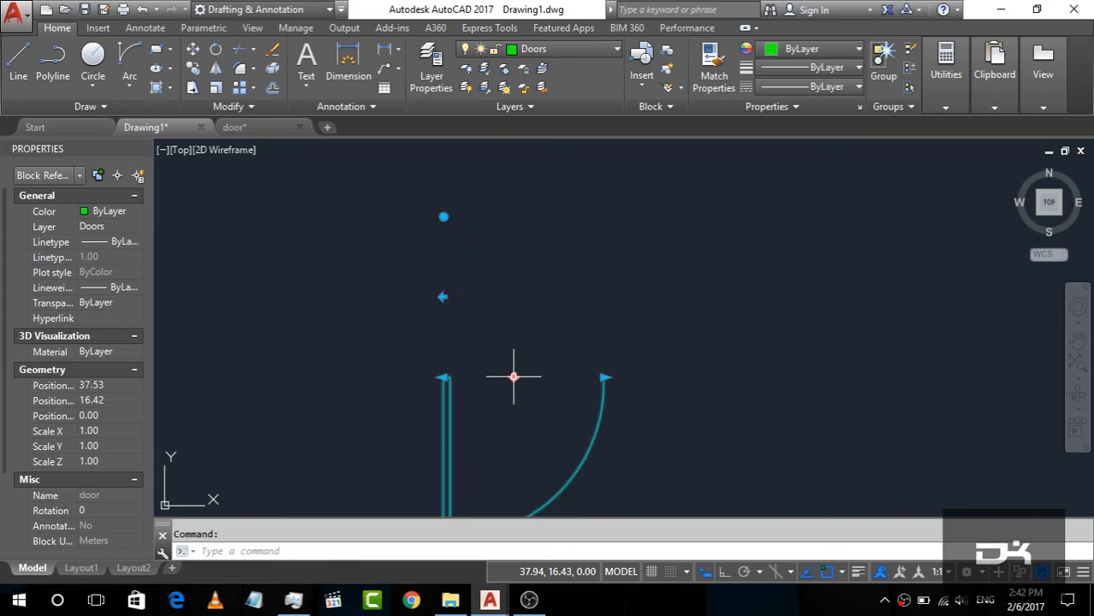
left_click(510, 375)
left_click(442, 217)
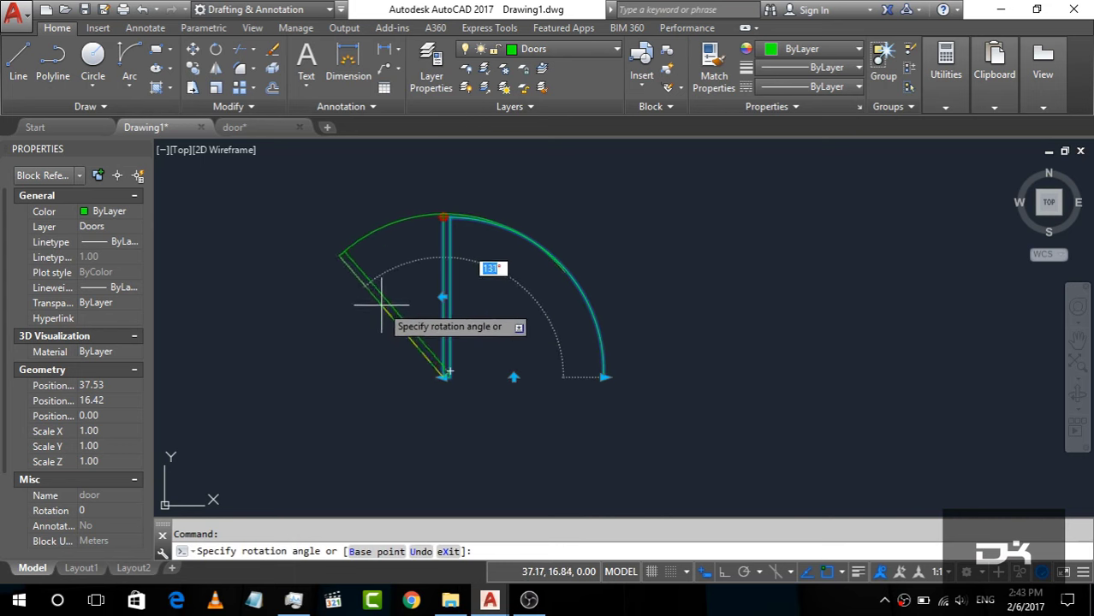
left_click(439, 219)
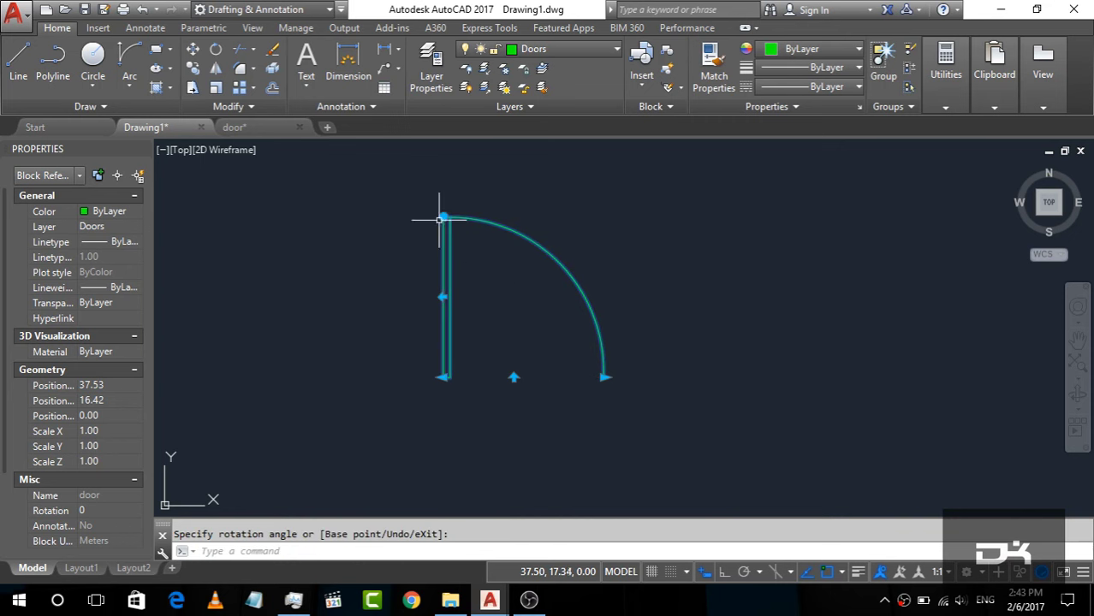
left_click(603, 376)
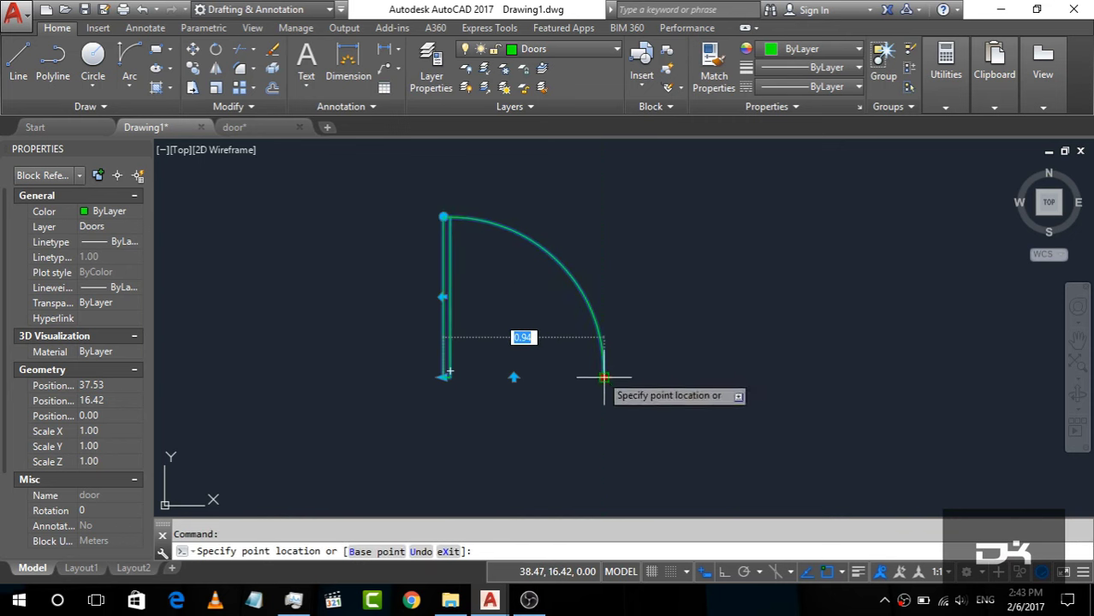
key("Escape")
scroll(653, 339, "down", 5)
scroll(653, 338, "down", 2)
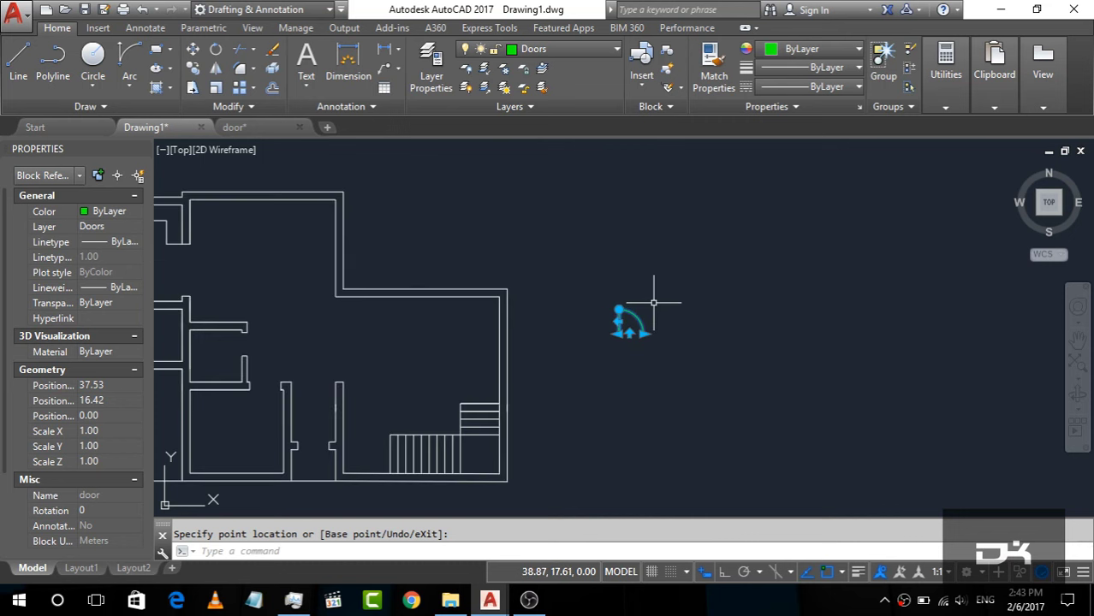
Reselect the door with a crossing window.
key("Escape")
left_click(693, 394)
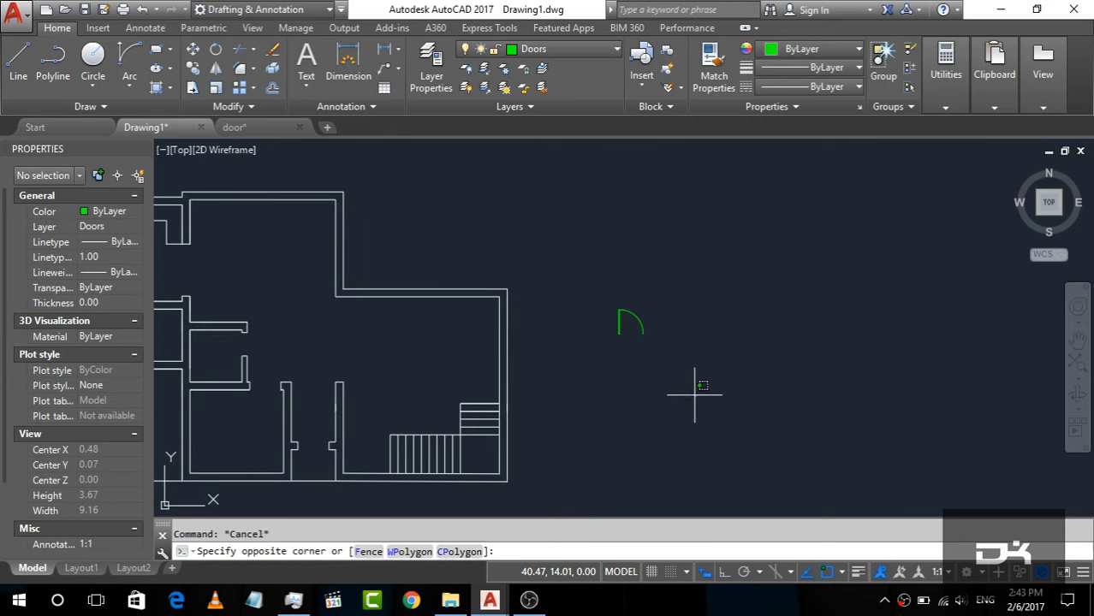
left_click(630, 269)
type("C")
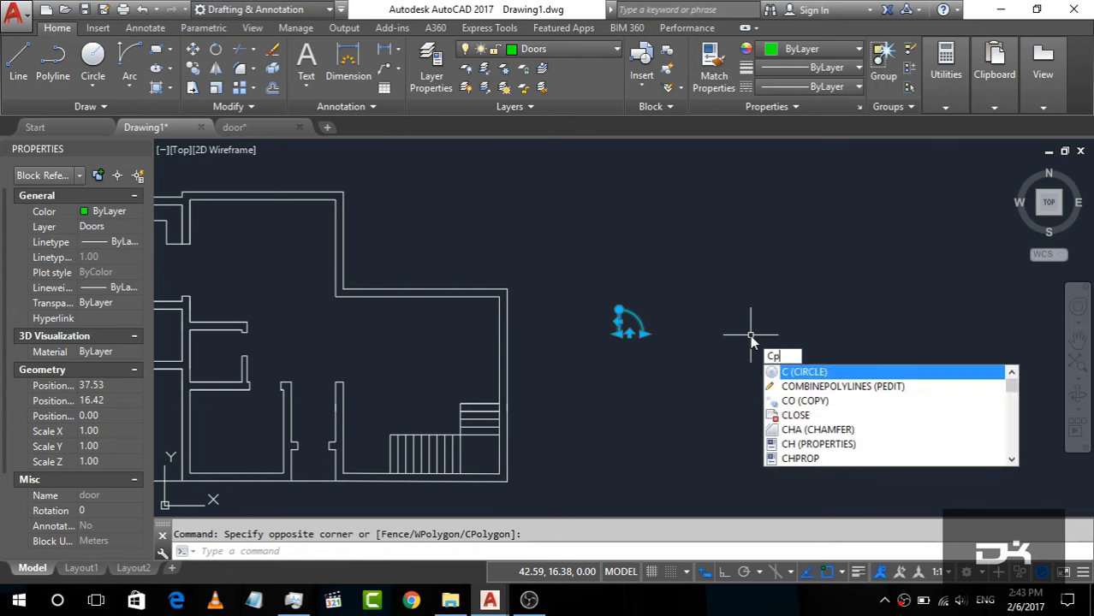
Copy the door from its hinge corner into the central and upper-left wall openings.
type("p")
scroll(618, 347, "up", 2)
scroll(612, 344, "up", 1)
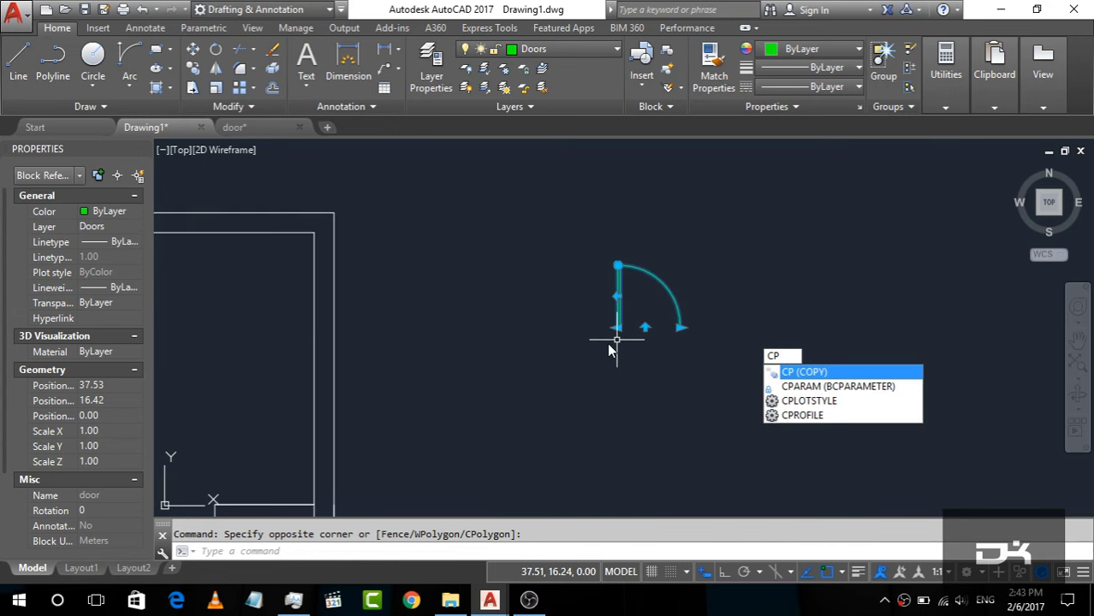
scroll(607, 342, "up", 3)
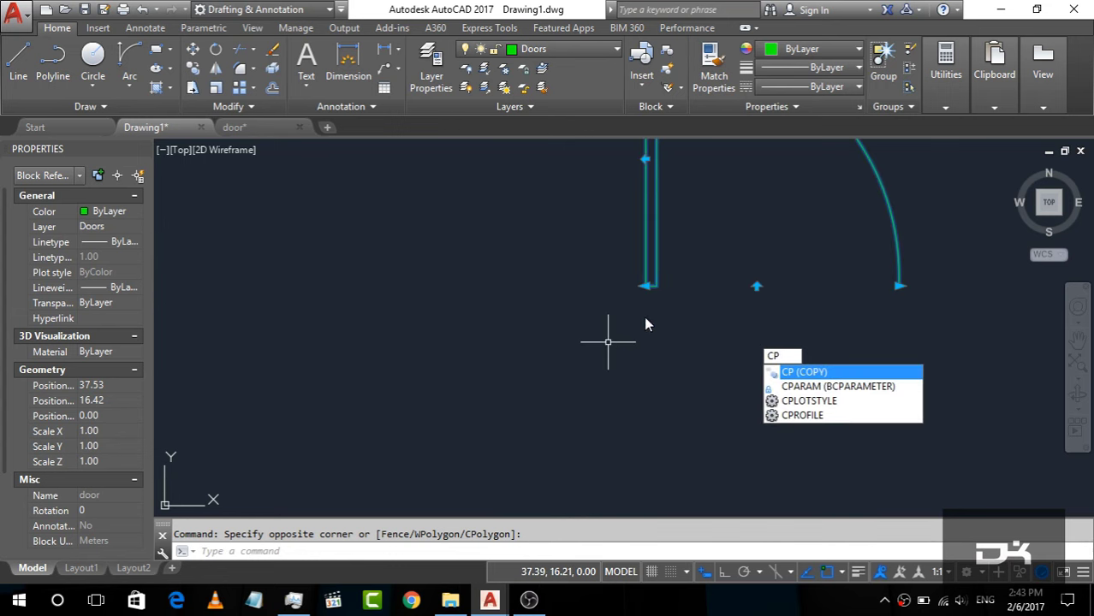
key("Return")
left_click(652, 286)
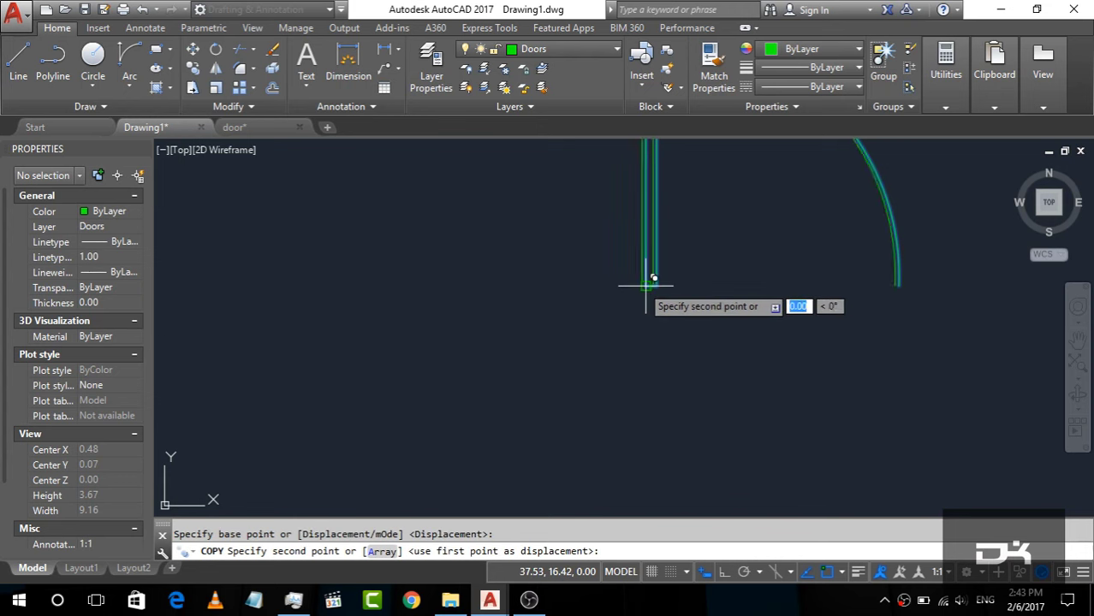
scroll(655, 282, "down", 3)
scroll(377, 380, "up", 2)
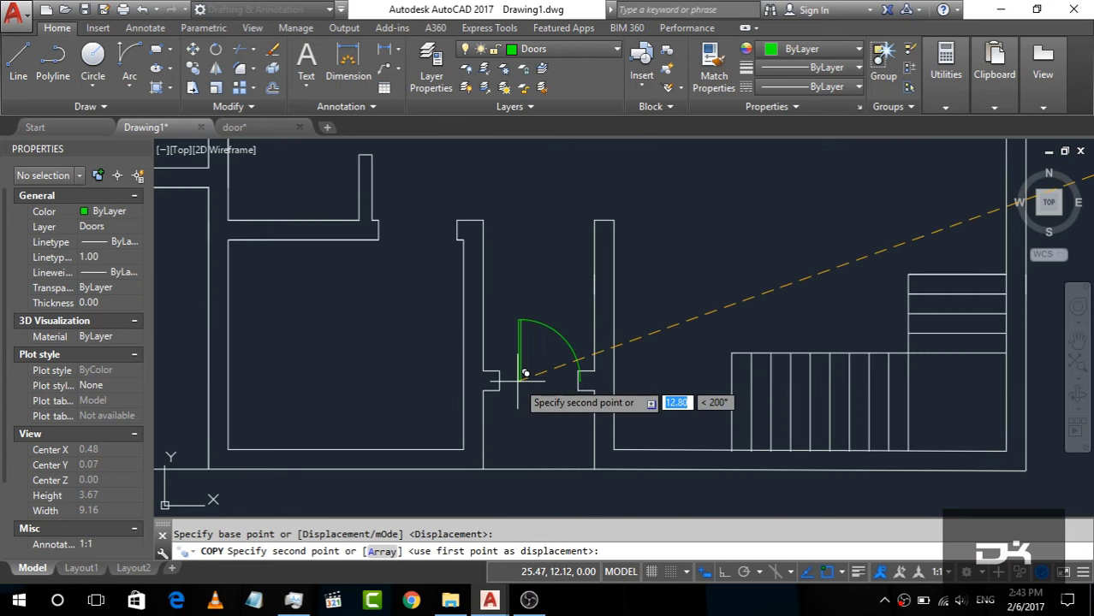
scroll(503, 378, "up", 2)
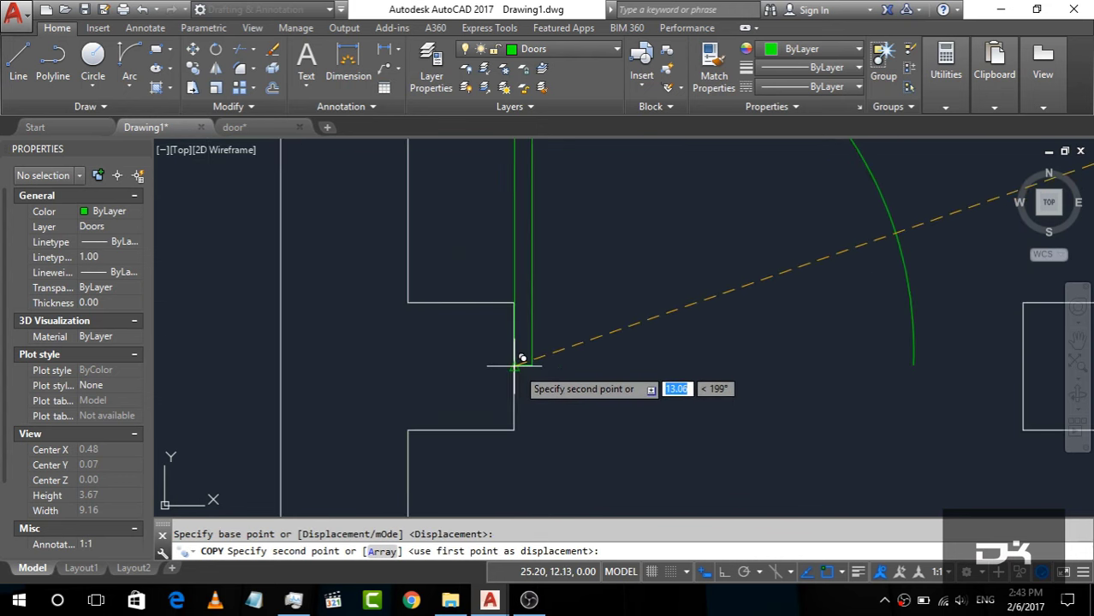
left_click(511, 377)
scroll(590, 395, "down", 3)
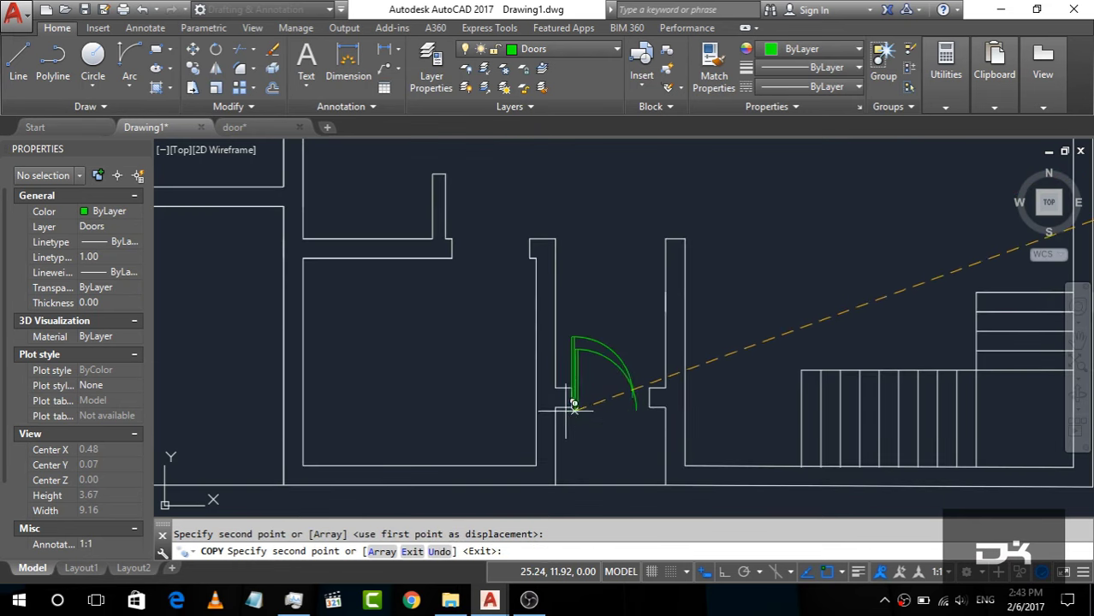
left_click(458, 241)
scroll(535, 296, "down", 3)
scroll(409, 272, "up", 3)
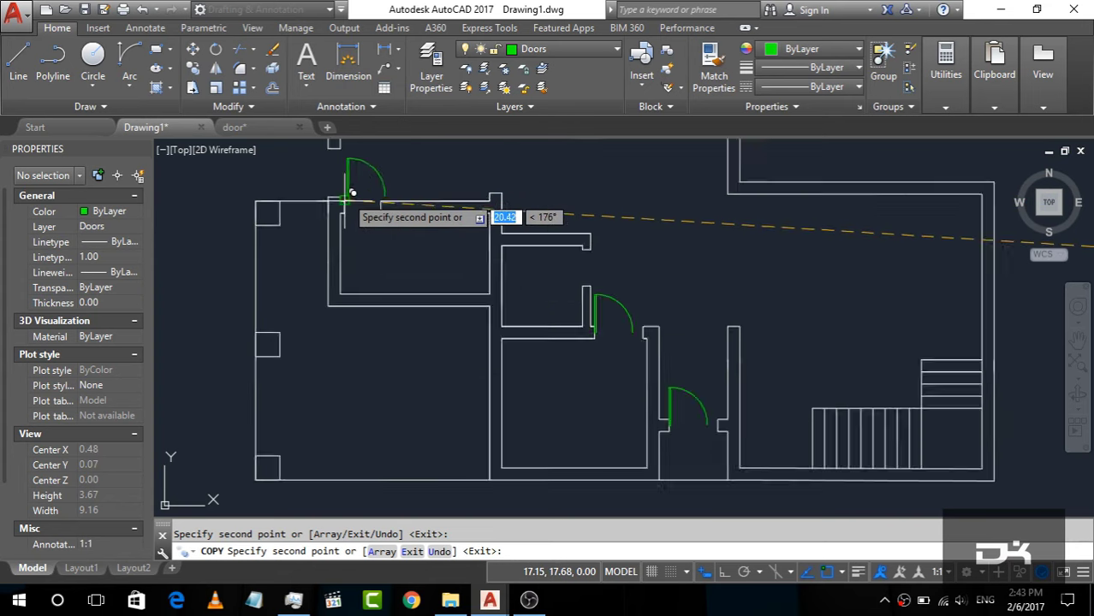
scroll(363, 195, "up", 2)
scroll(361, 224, "down", 4)
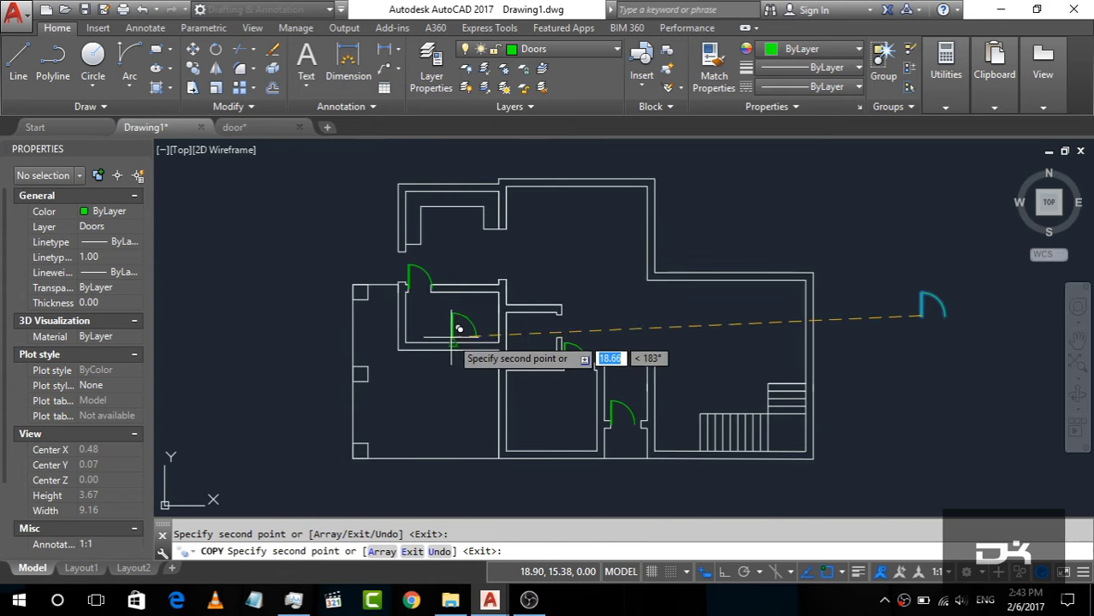
End the copy and stretch the central door's swing to fit its opening.
key("Escape")
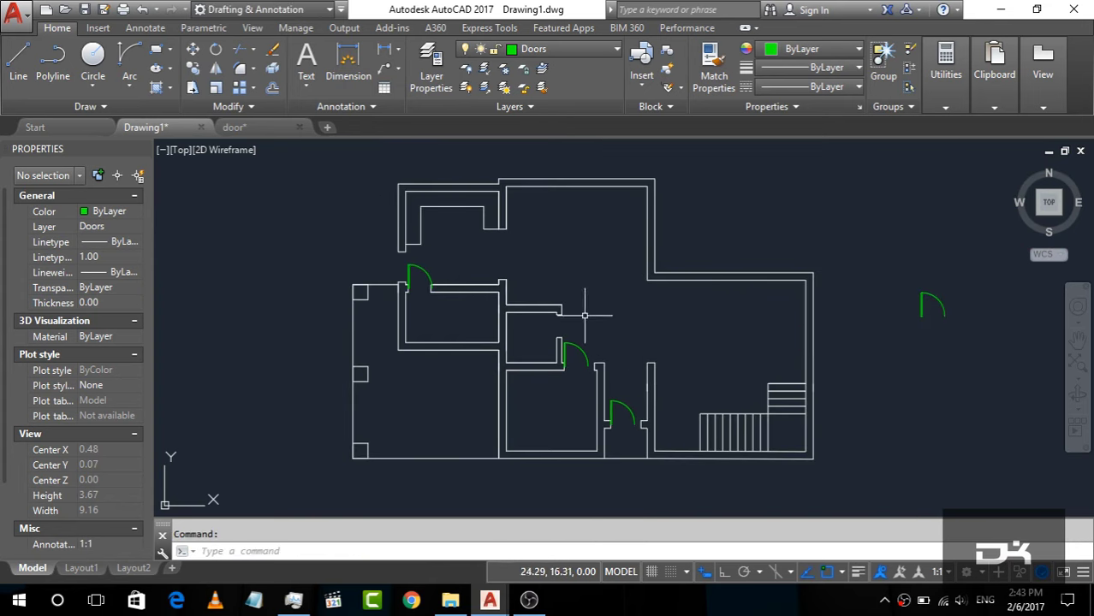
scroll(555, 278, "down", 2)
scroll(606, 372, "up", 5)
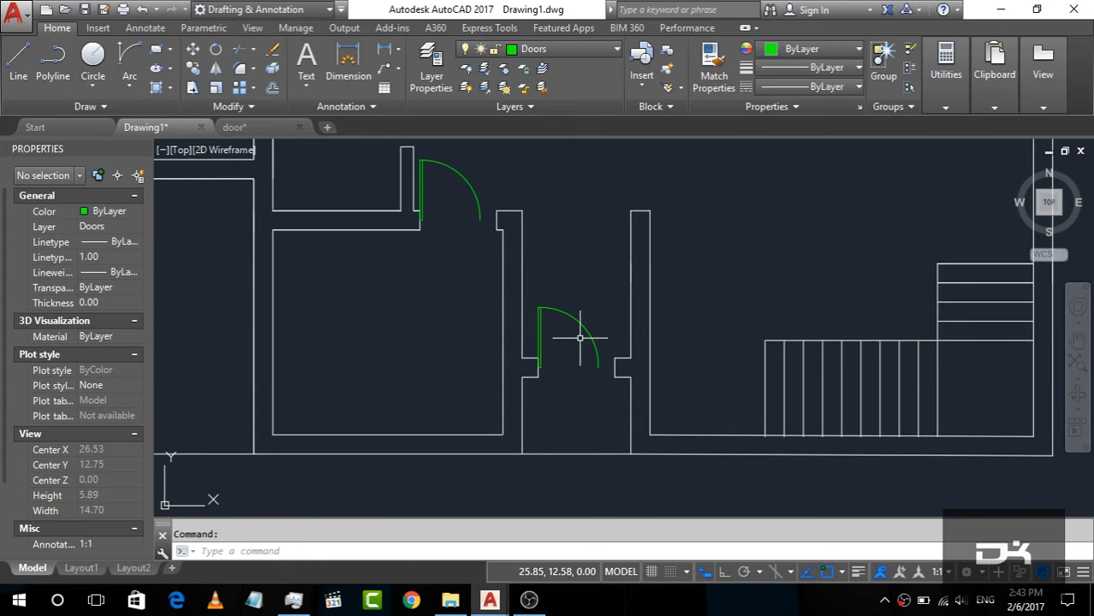
scroll(578, 331, "up", 2)
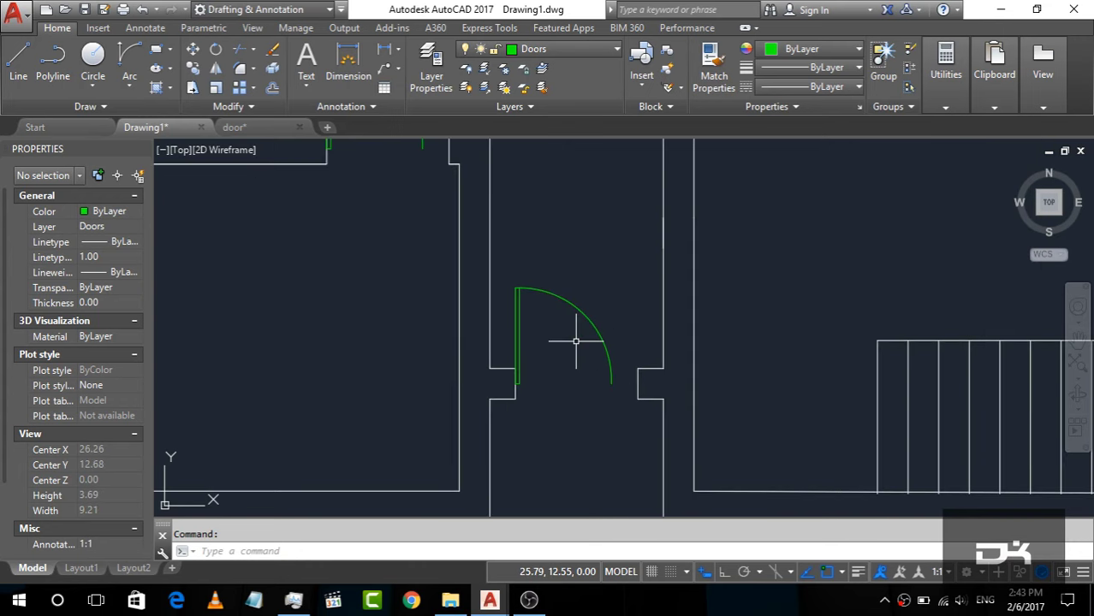
scroll(576, 340, "up", 2)
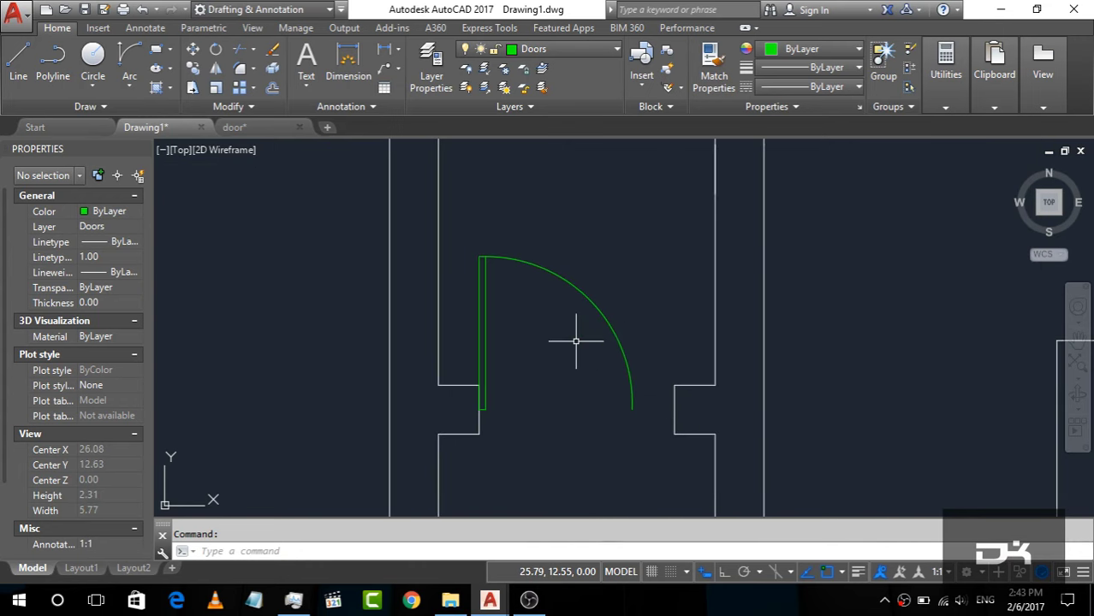
left_click(492, 300)
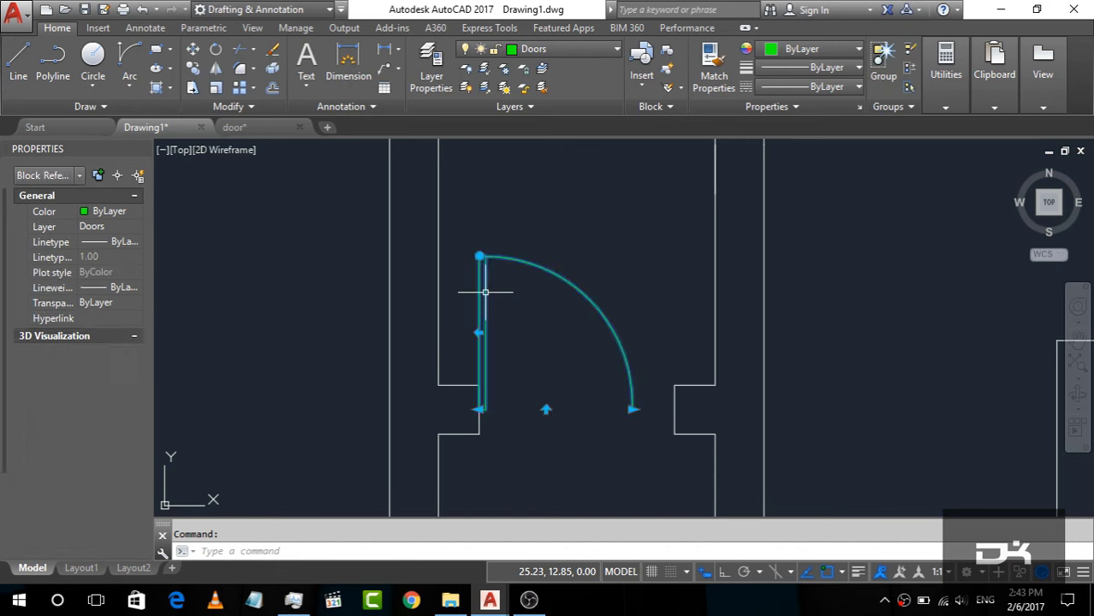
left_click(632, 409)
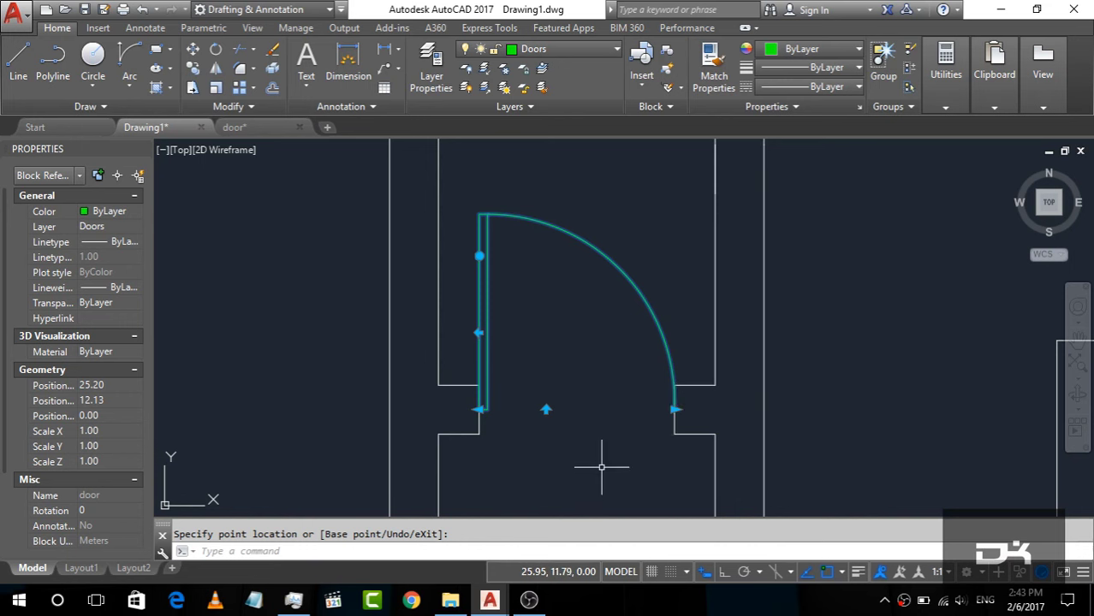
scroll(603, 464, "down", 2)
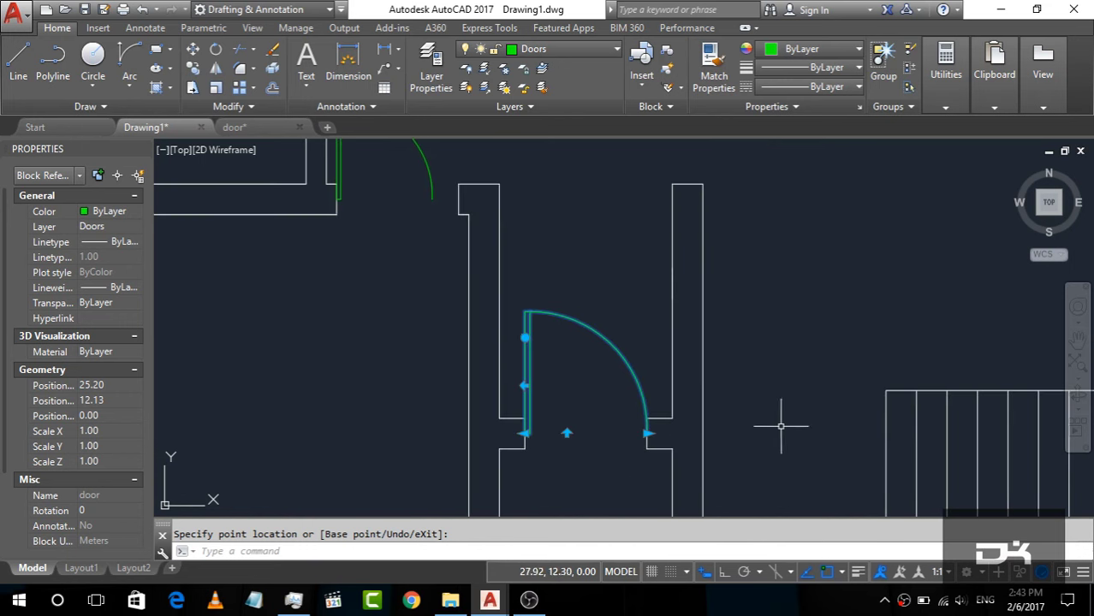
scroll(639, 338, "down", 1)
scroll(727, 385, "down", 1)
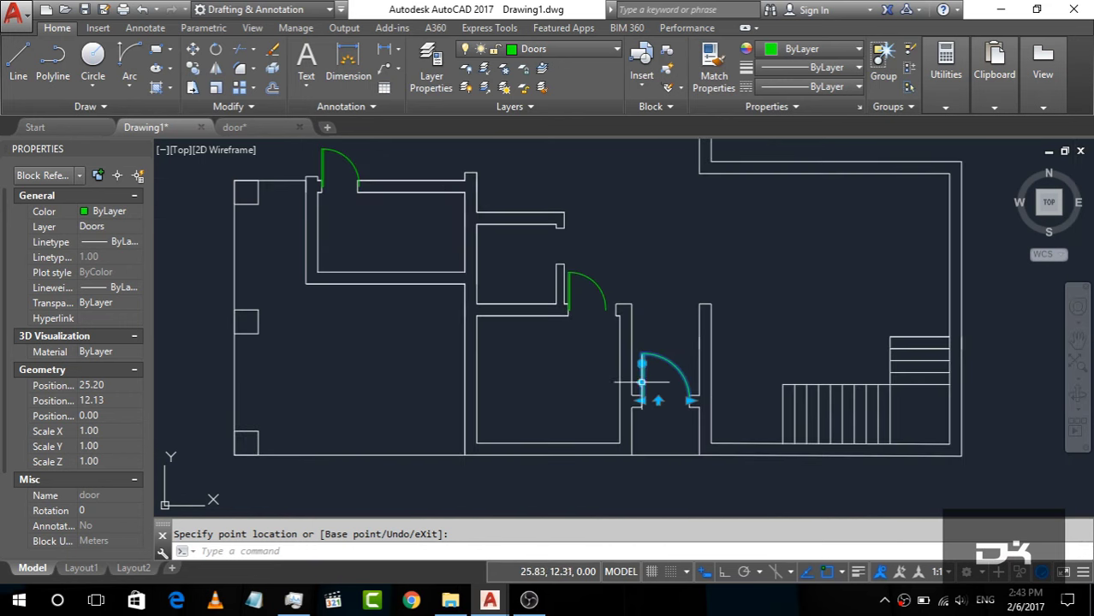
scroll(600, 316, "up", 4)
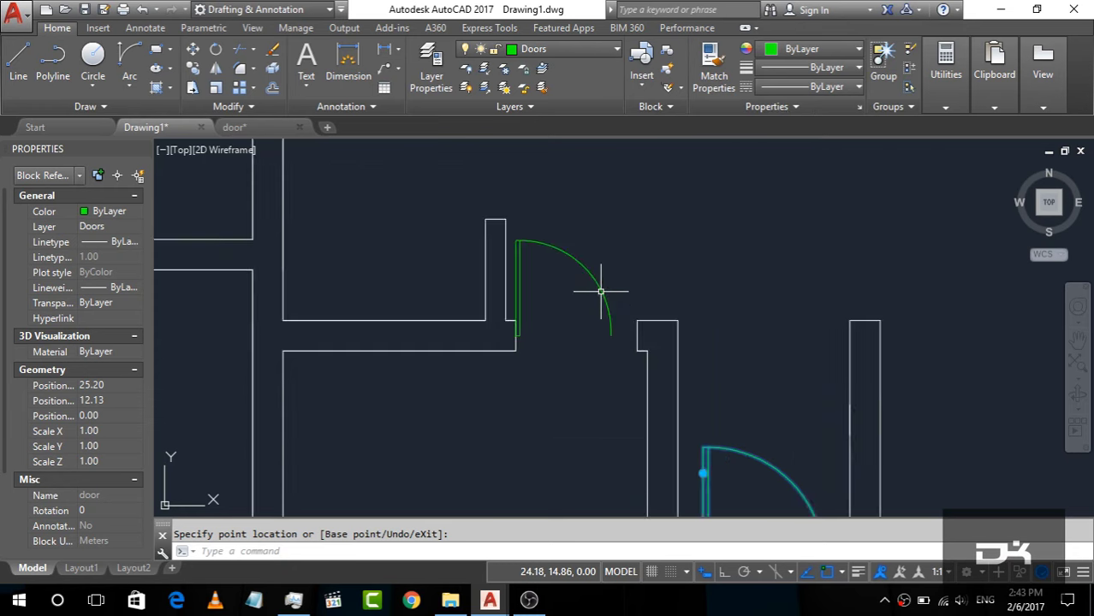
Flip the upper-opening door so its swing opens the other way.
left_click(521, 277)
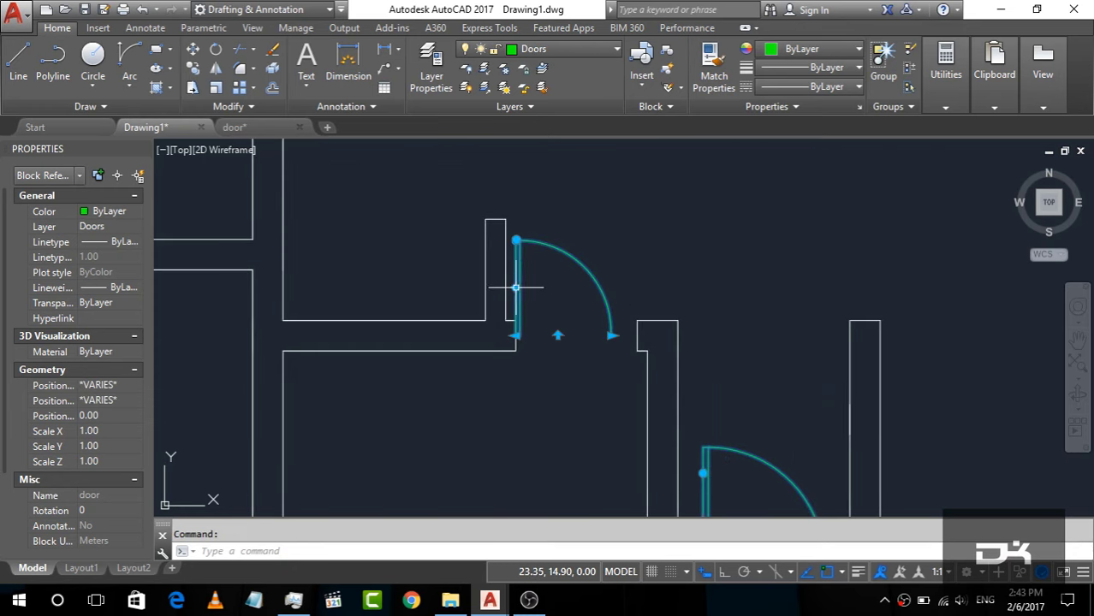
left_click(516, 288)
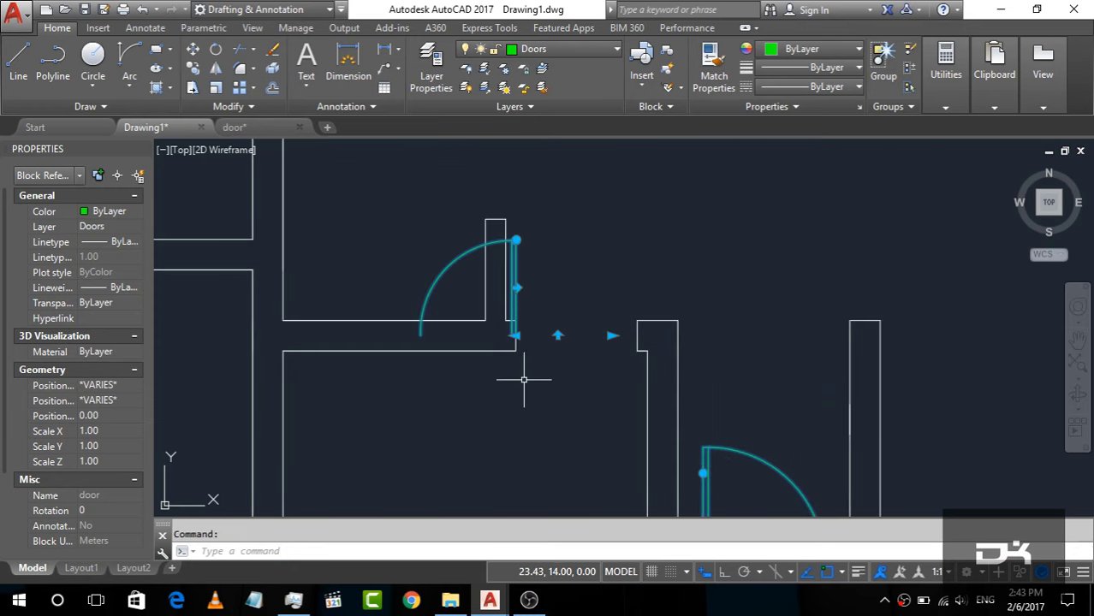
key("Escape")
Window-select the door and flip it so its swing points downward.
scroll(504, 335, "up", 3)
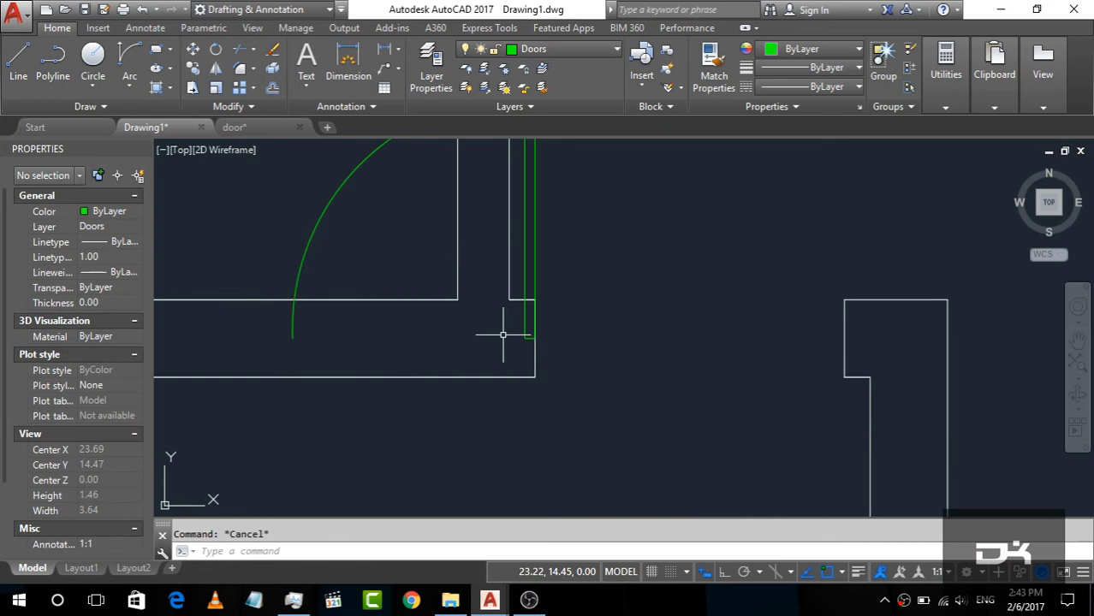
type("M")
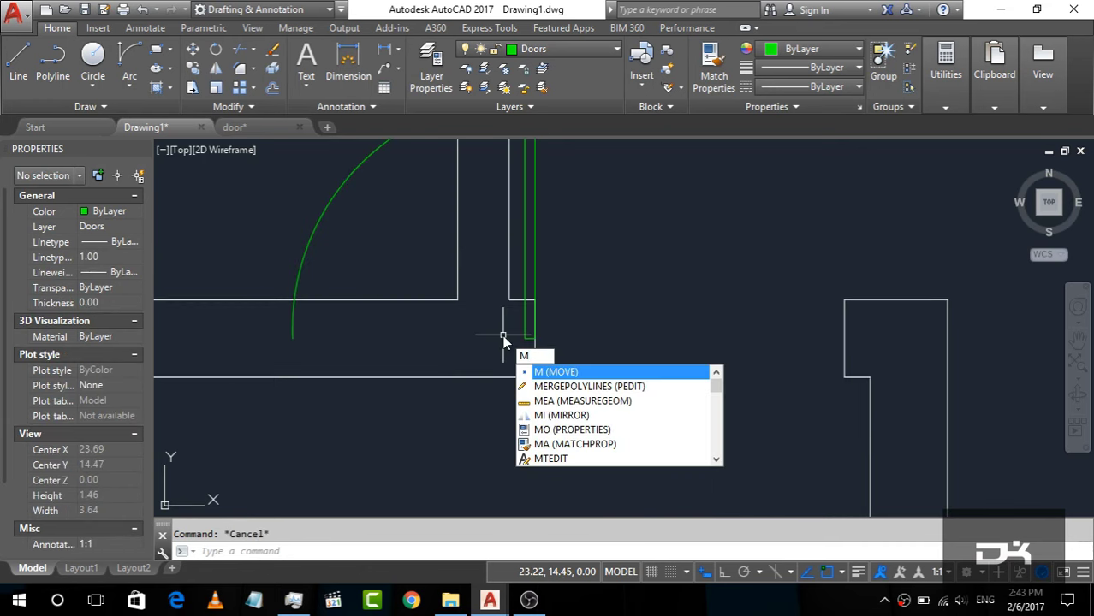
key("Escape")
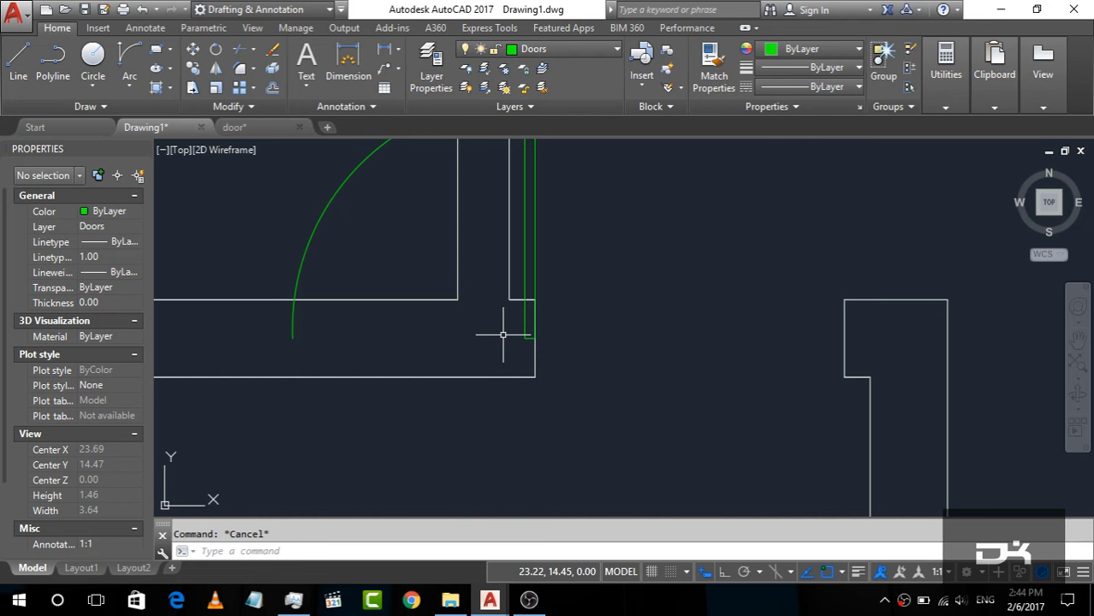
left_click(522, 336)
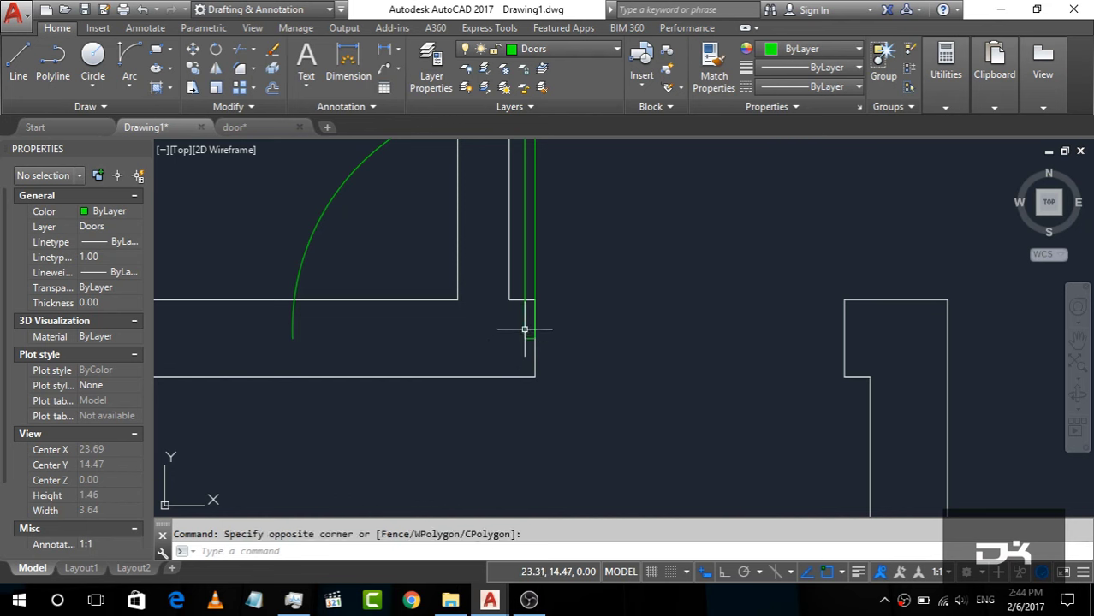
left_click(526, 331)
left_click(641, 340)
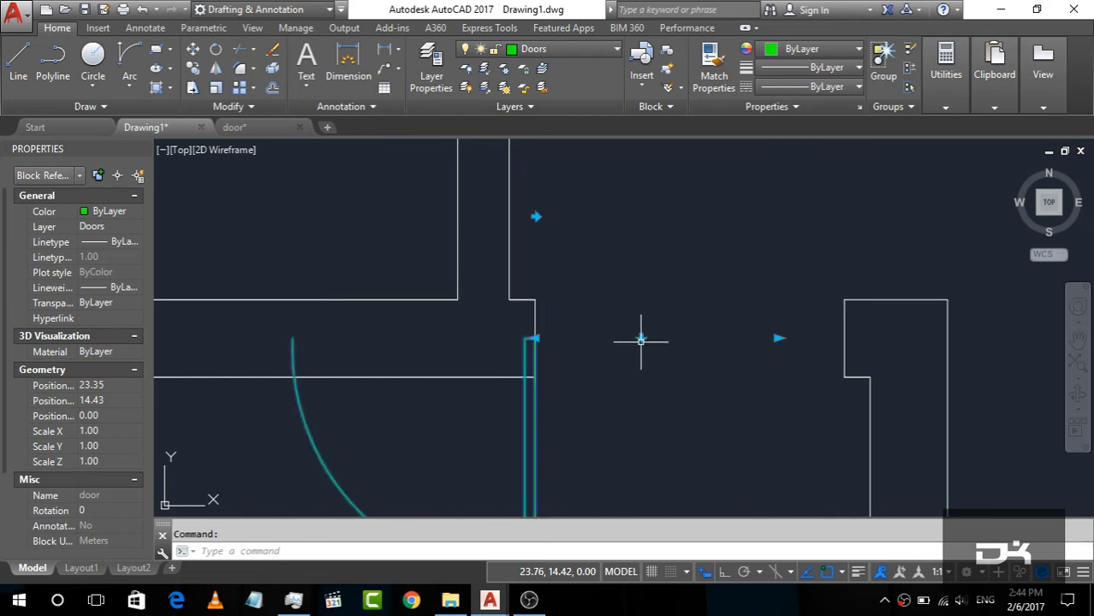
scroll(633, 338, "down", 2)
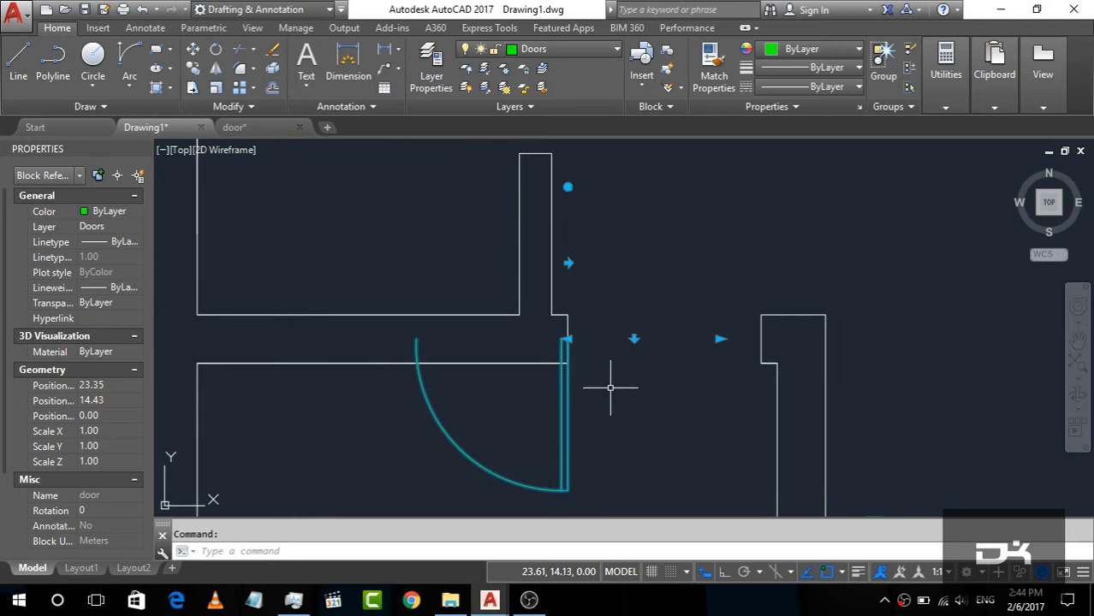
key("Escape")
Move the flipped door from its corner into the wall opening to the right.
left_click(566, 439)
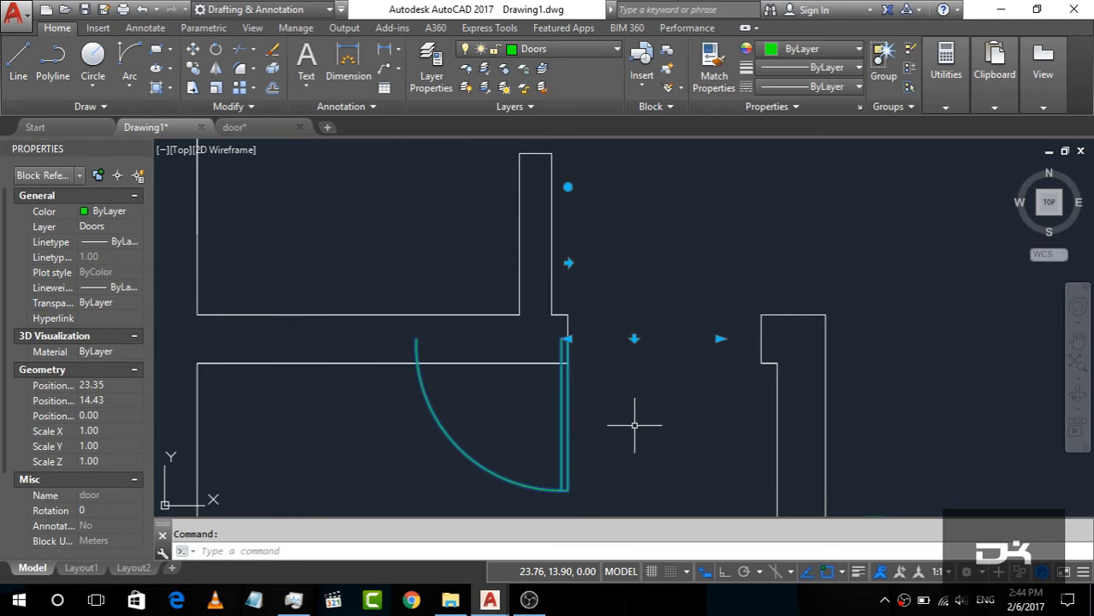
type("m")
key("Return")
scroll(569, 342, "up", 2)
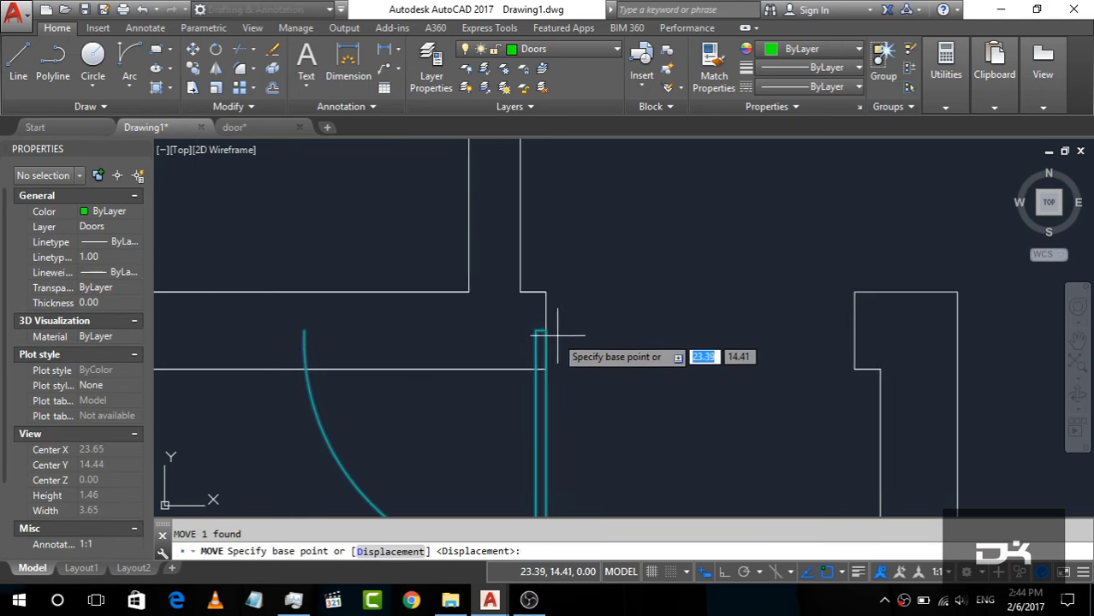
left_click(542, 331)
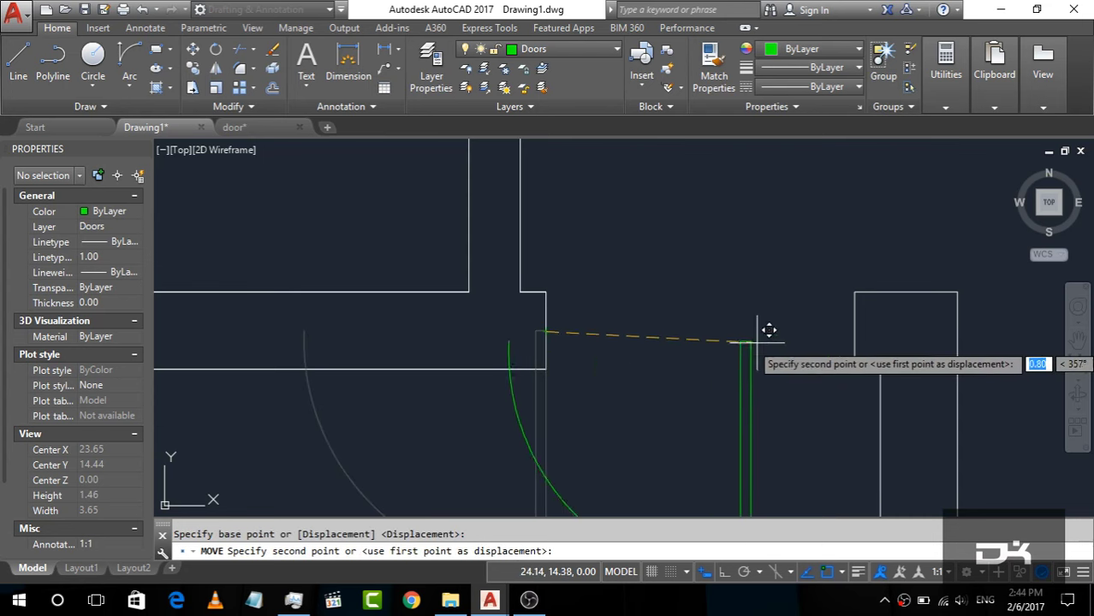
left_click(866, 320)
scroll(759, 274, "down", 4)
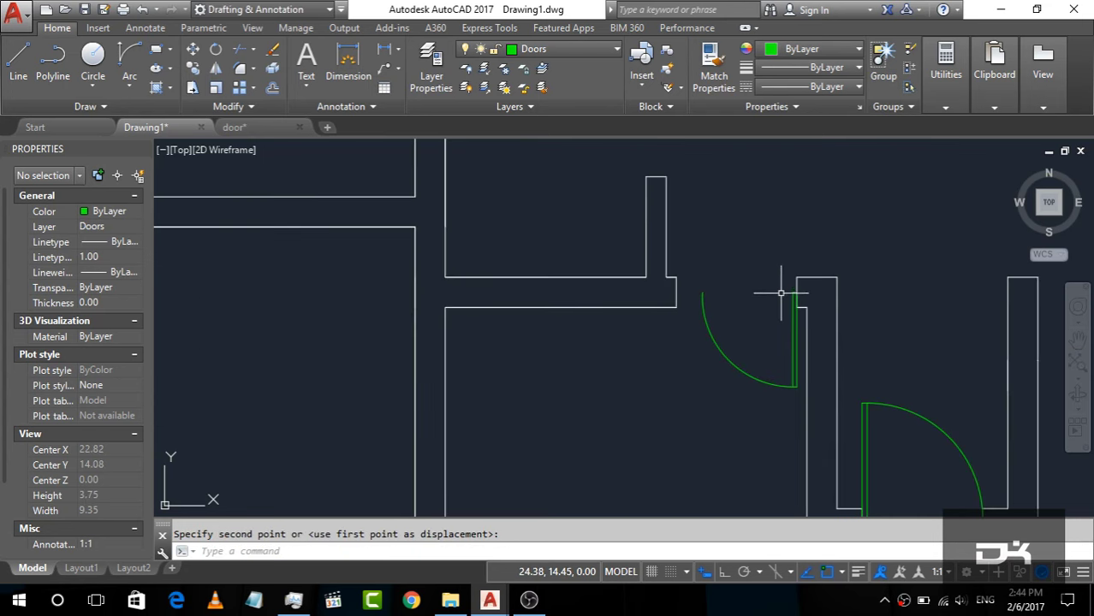
Reselect the moved door, try repositioning it by a grip, then cancel.
left_click(785, 300)
left_click(794, 303)
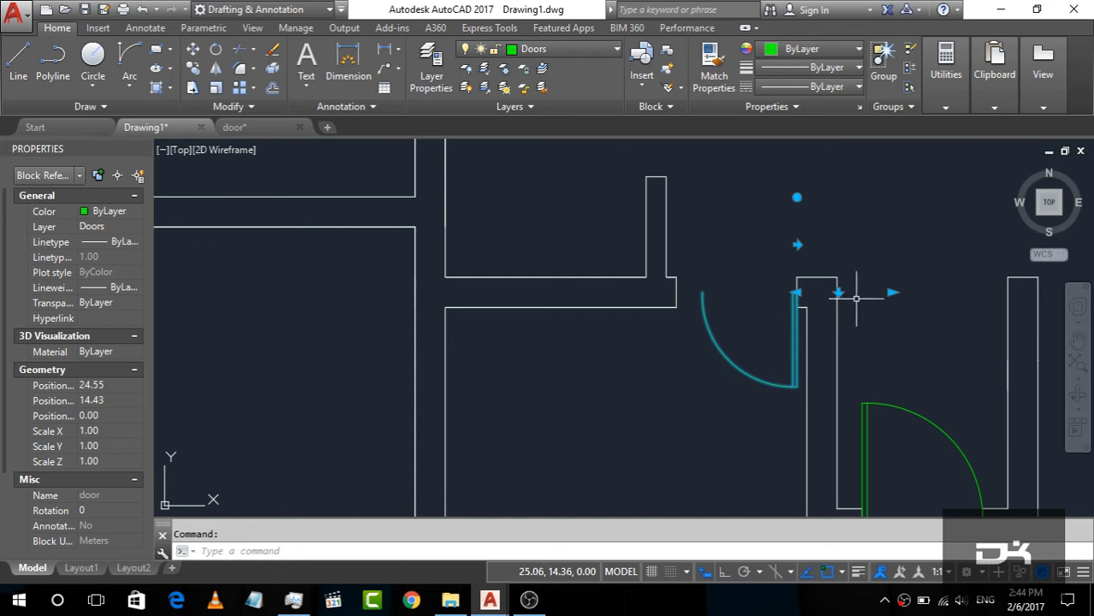
left_click(891, 292)
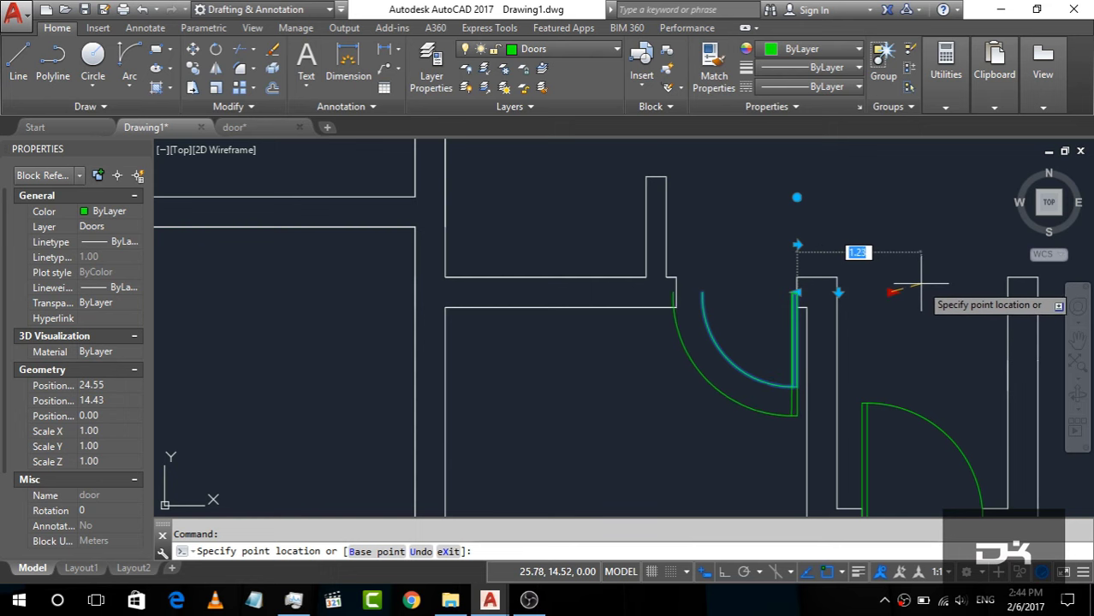
key("Escape")
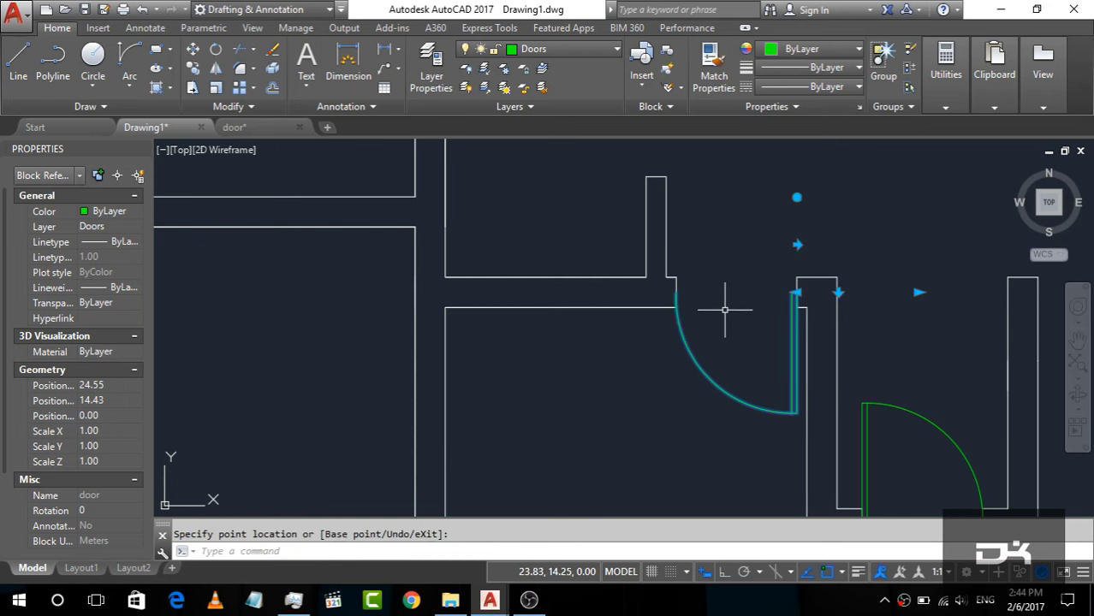
key("Escape")
scroll(650, 407, "down", 4)
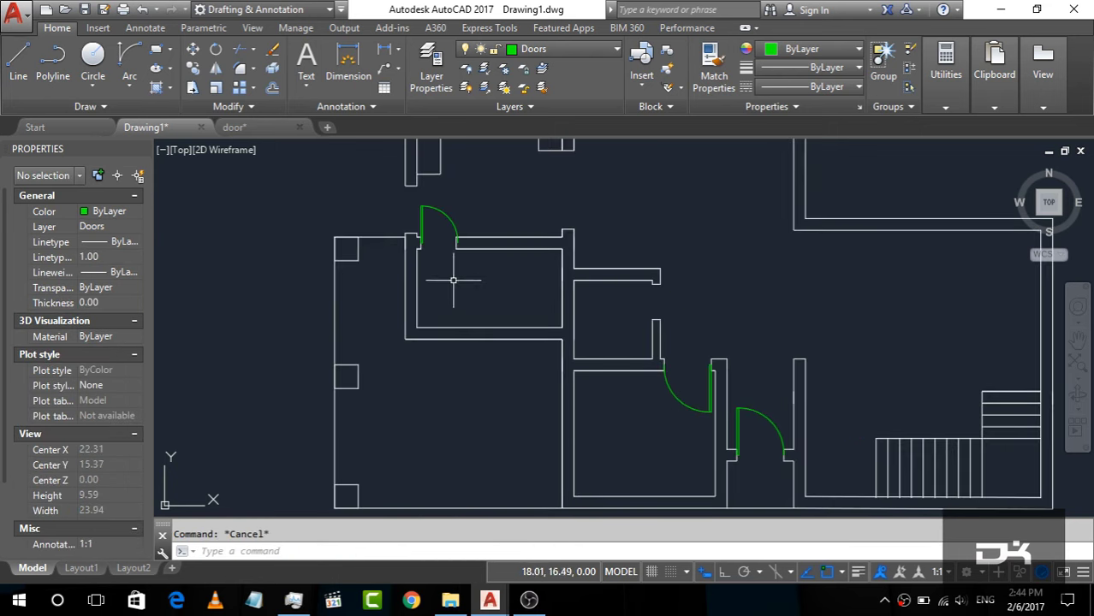
Drag the top door's width grip to the wall corner so the door fills the upper-left opening.
scroll(427, 209, "up", 6)
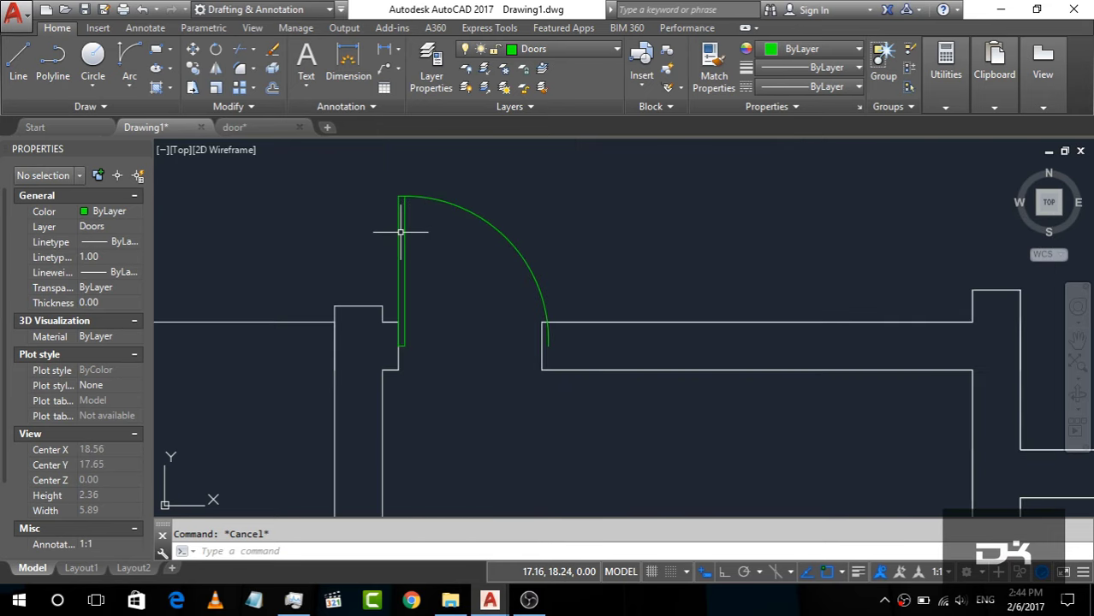
left_click(400, 231)
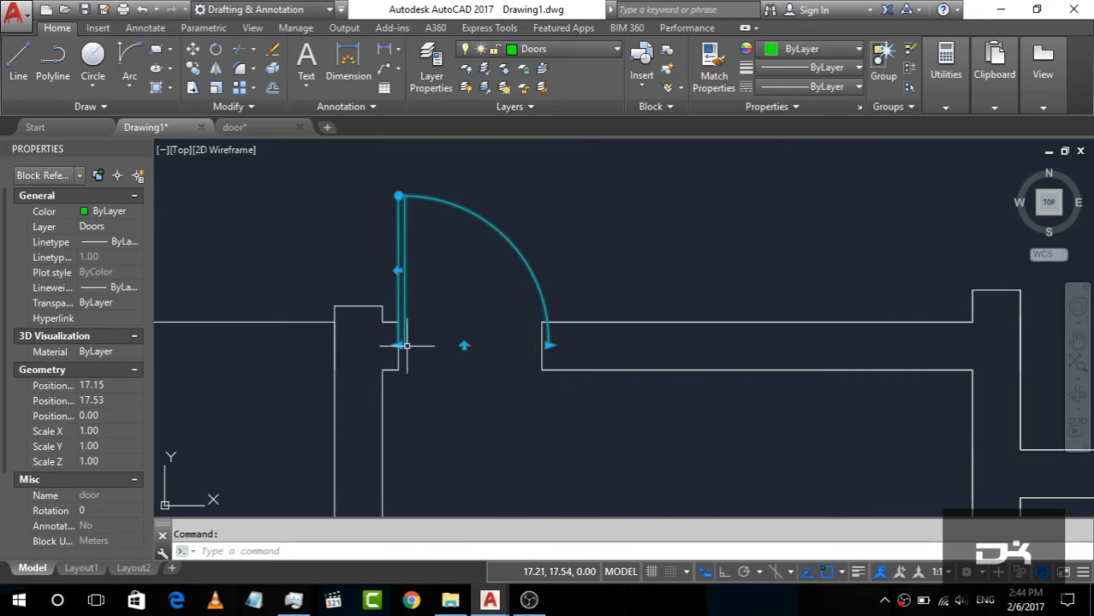
left_click(549, 346)
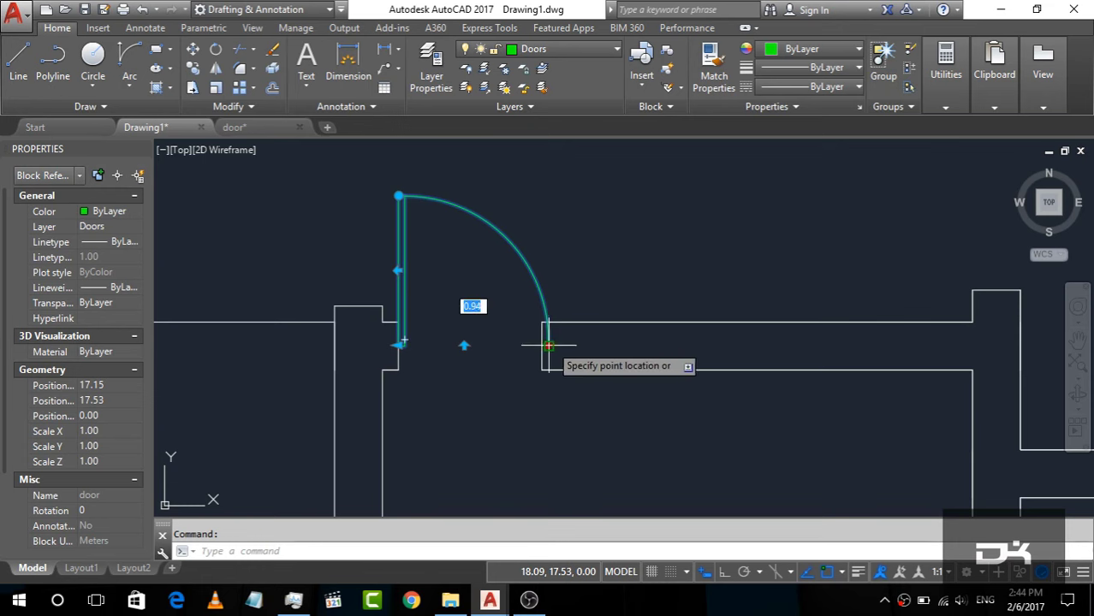
left_click(545, 346)
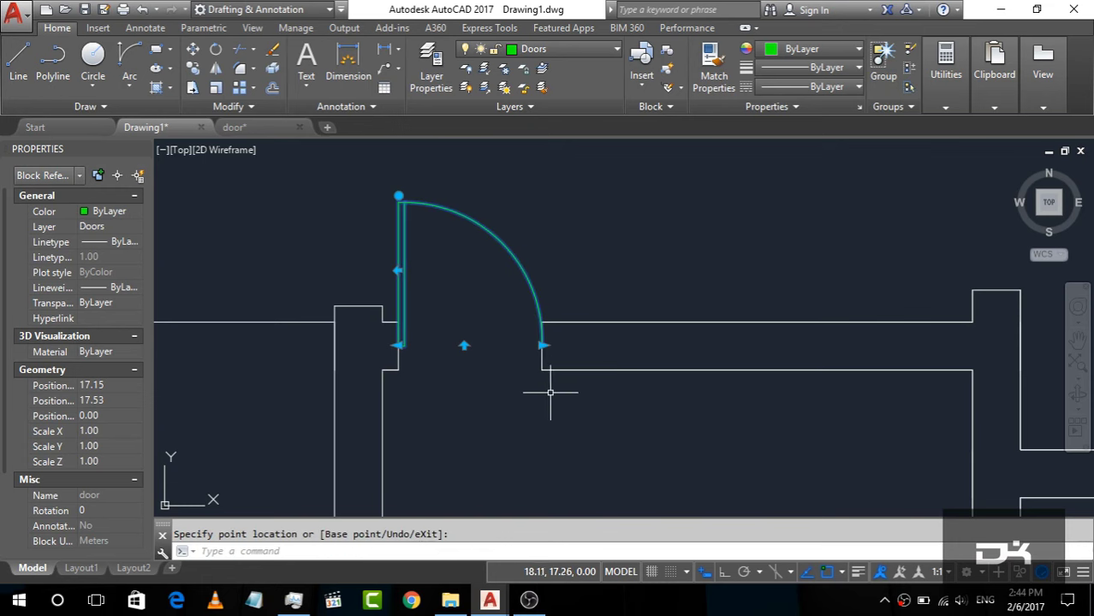
key("Escape")
scroll(550, 398, "down", 6)
scroll(441, 316, "up", 1)
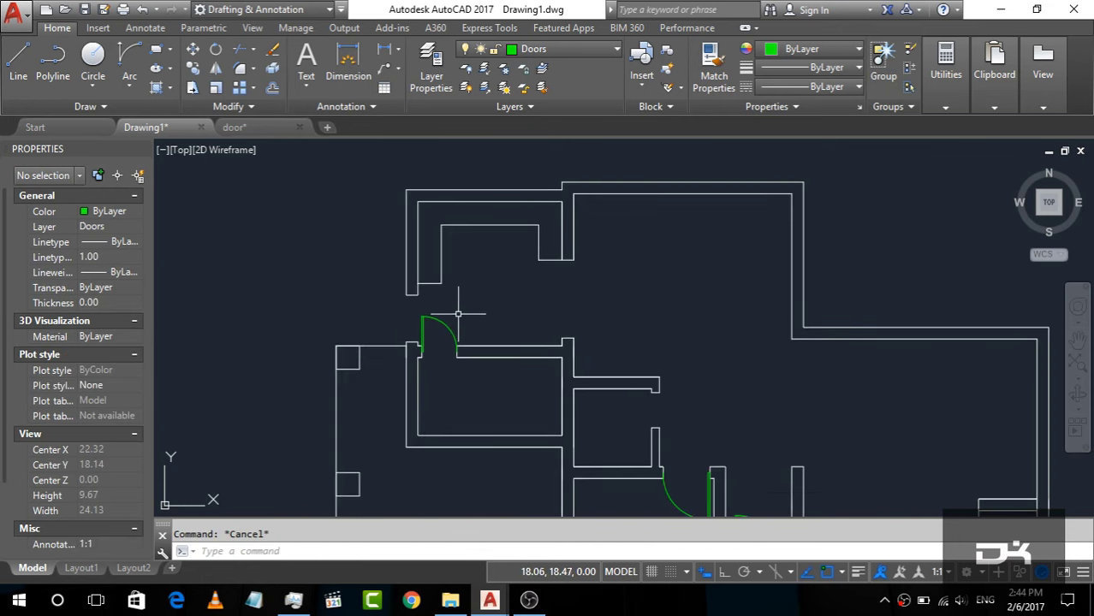
scroll(466, 320, "down", 2)
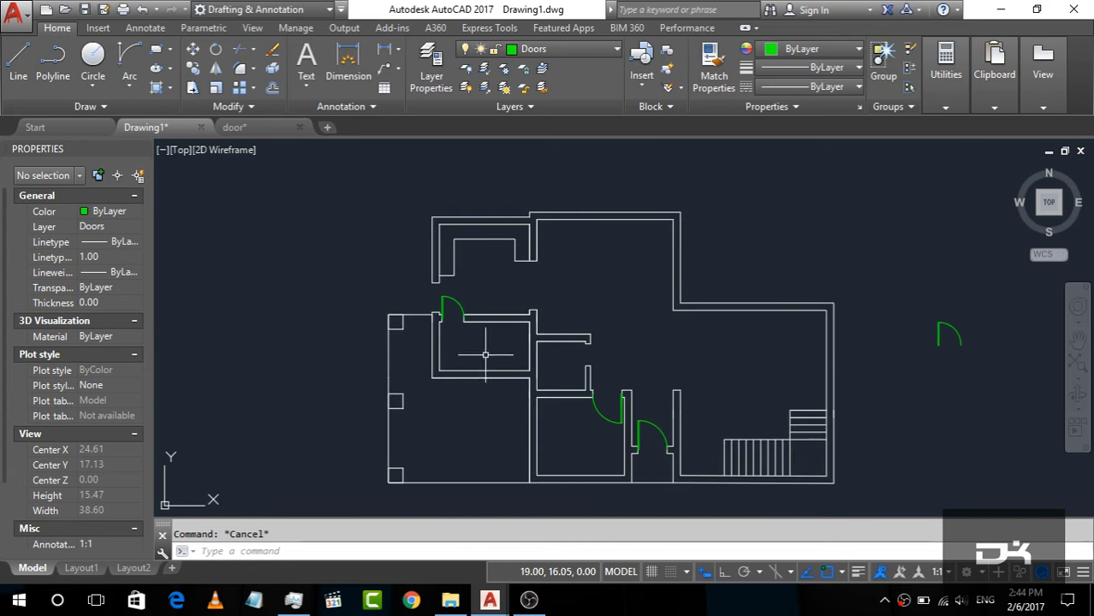
scroll(441, 310, "up", 3)
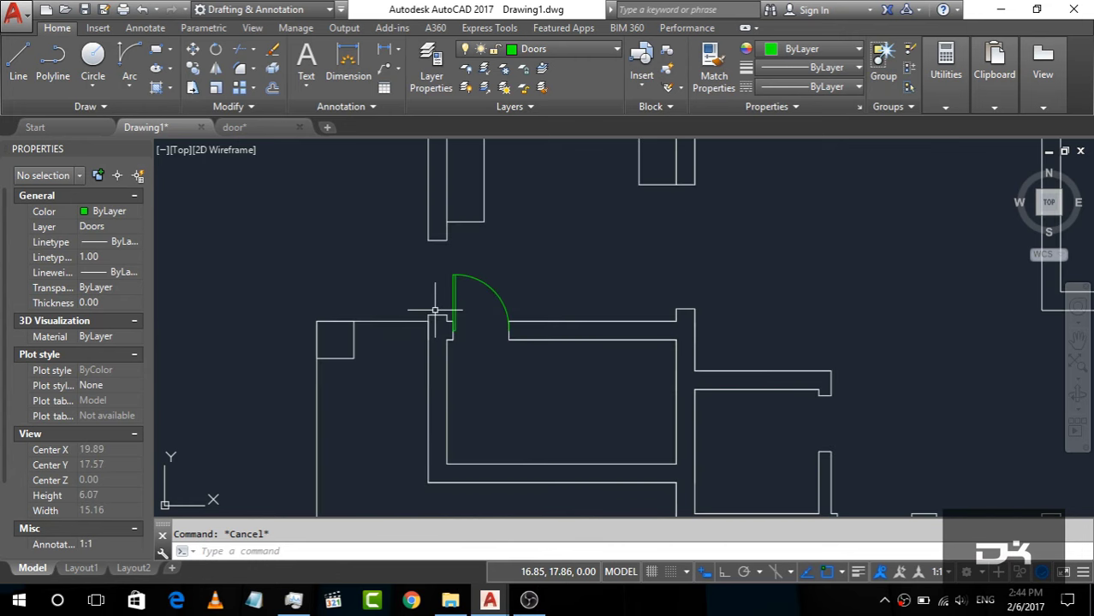
scroll(492, 313, "up", 1)
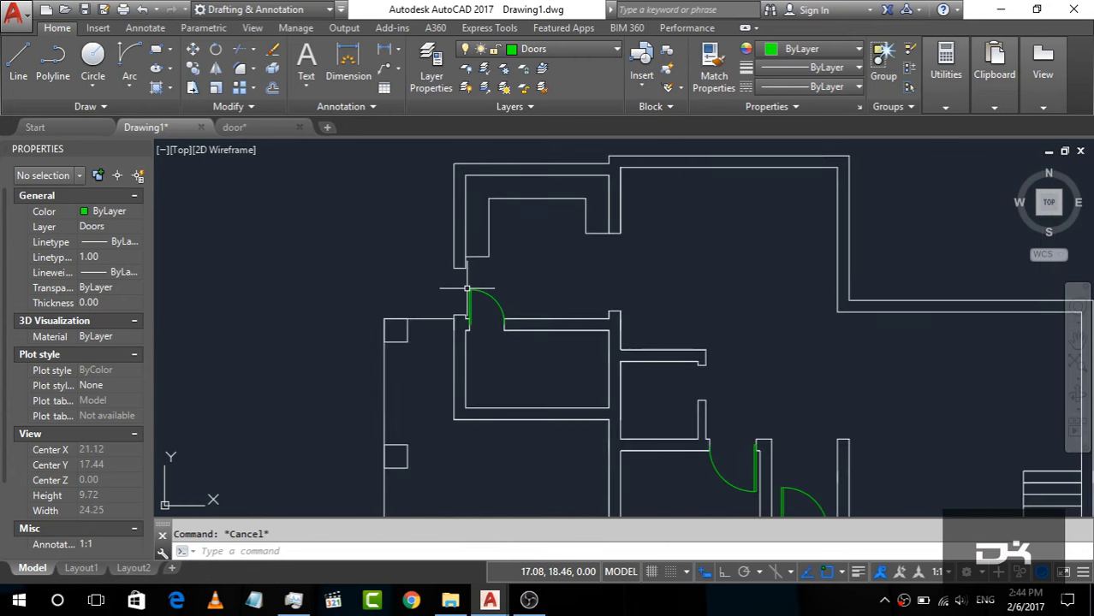
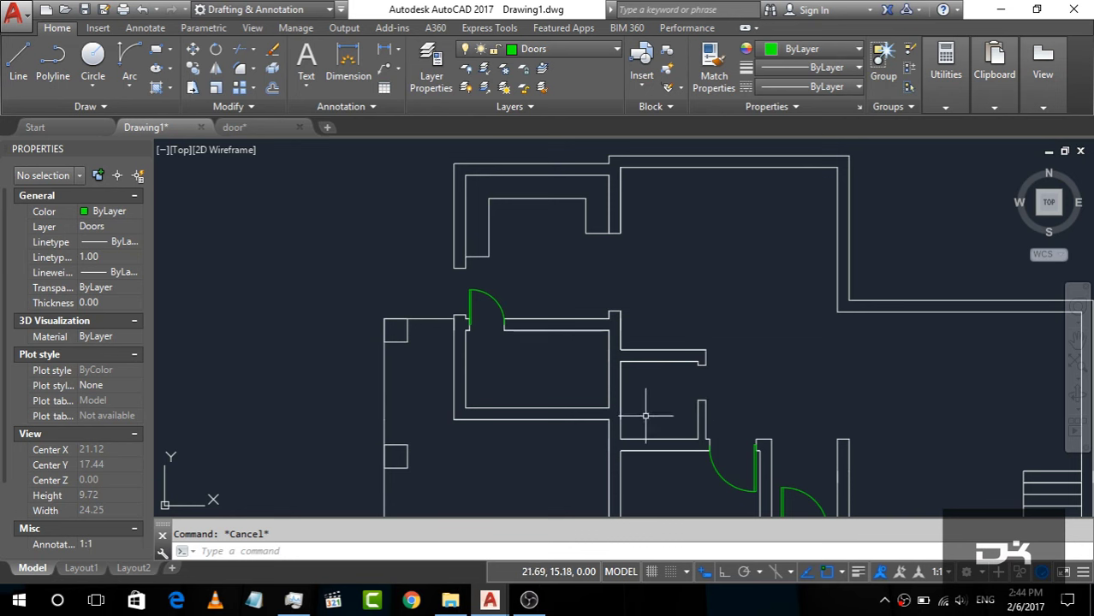
Flip the green door's swing downward with its flip grip, then reselect the door.
scroll(464, 307, "up", 6)
scroll(451, 268, "down", 2)
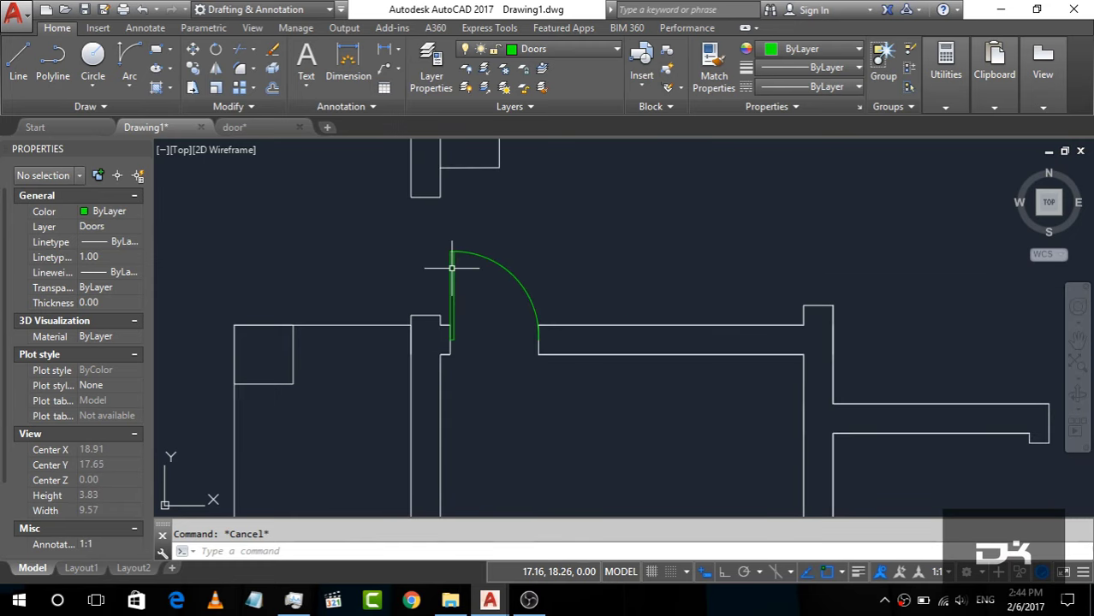
left_click(452, 289)
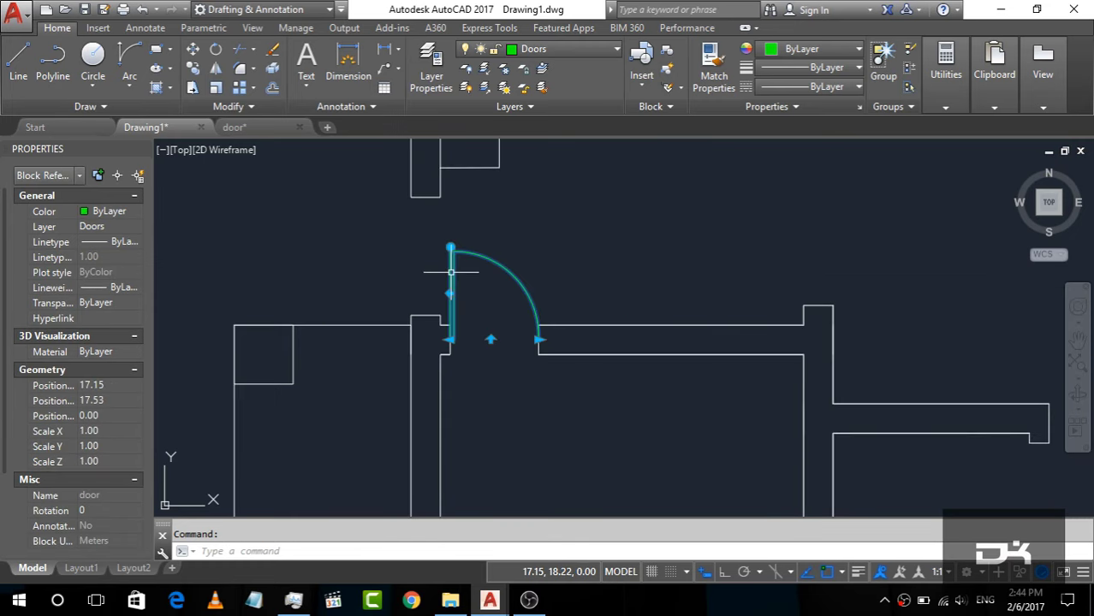
left_click(491, 340)
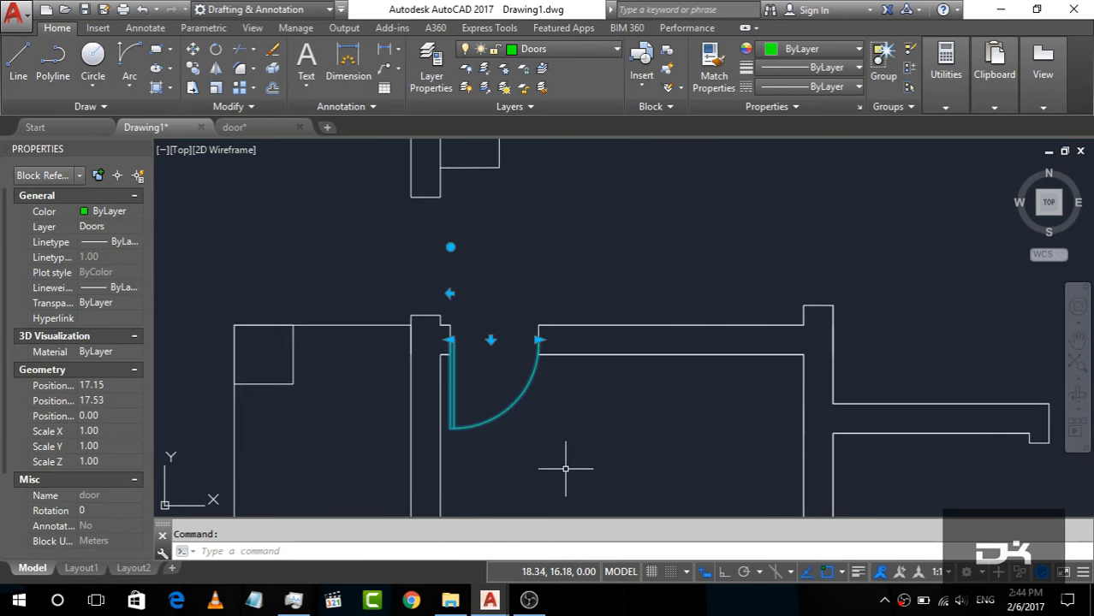
key("Escape")
left_click(454, 376)
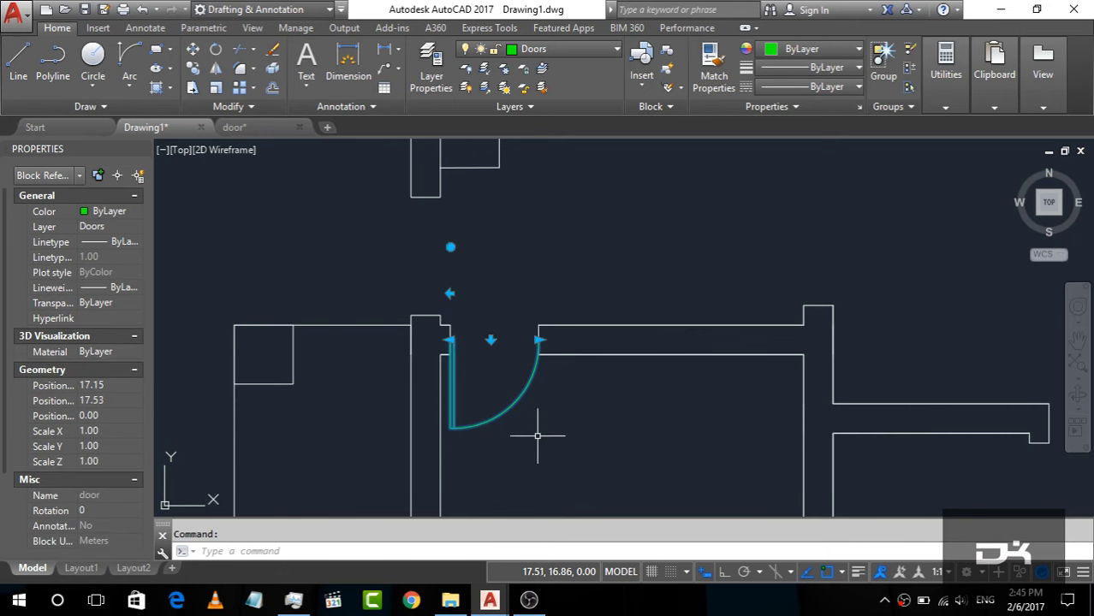
Copy the door from its hinge into the wall opening just above.
type("co")
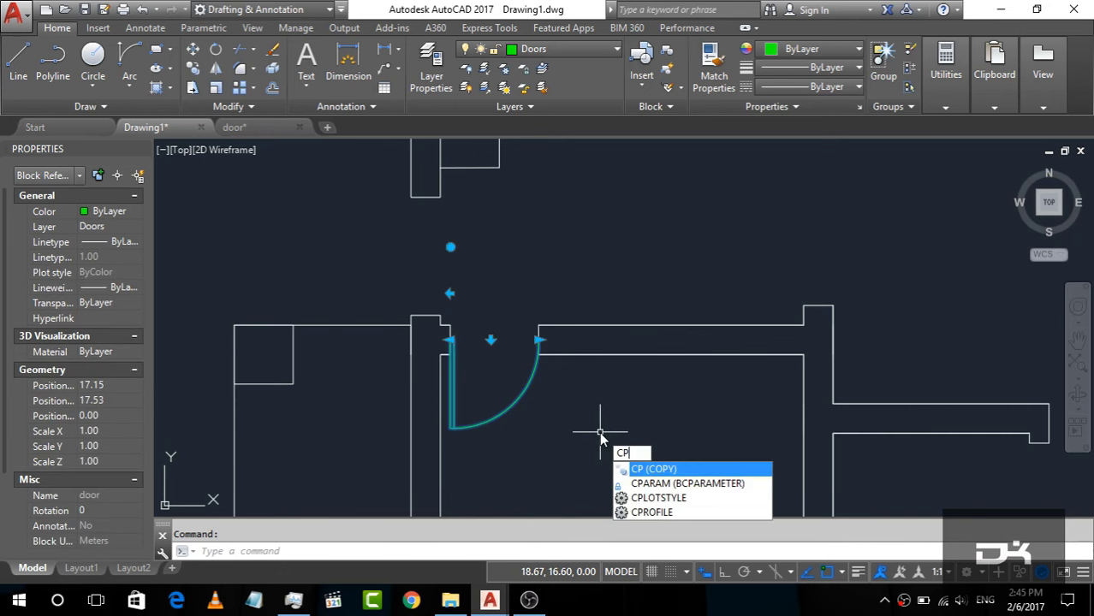
key("Return")
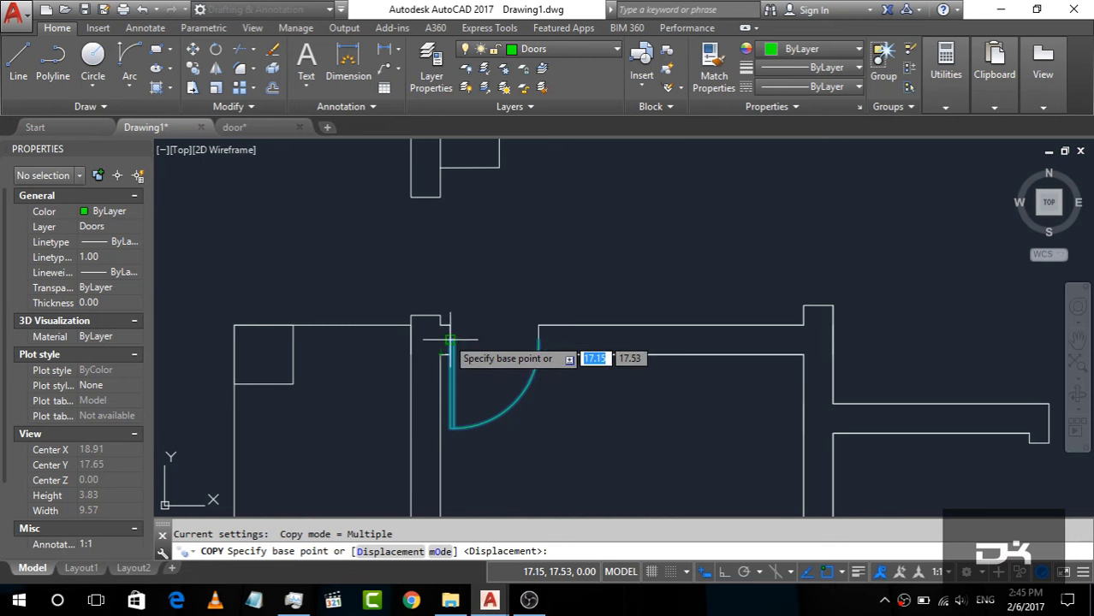
left_click(450, 339)
left_click(415, 223)
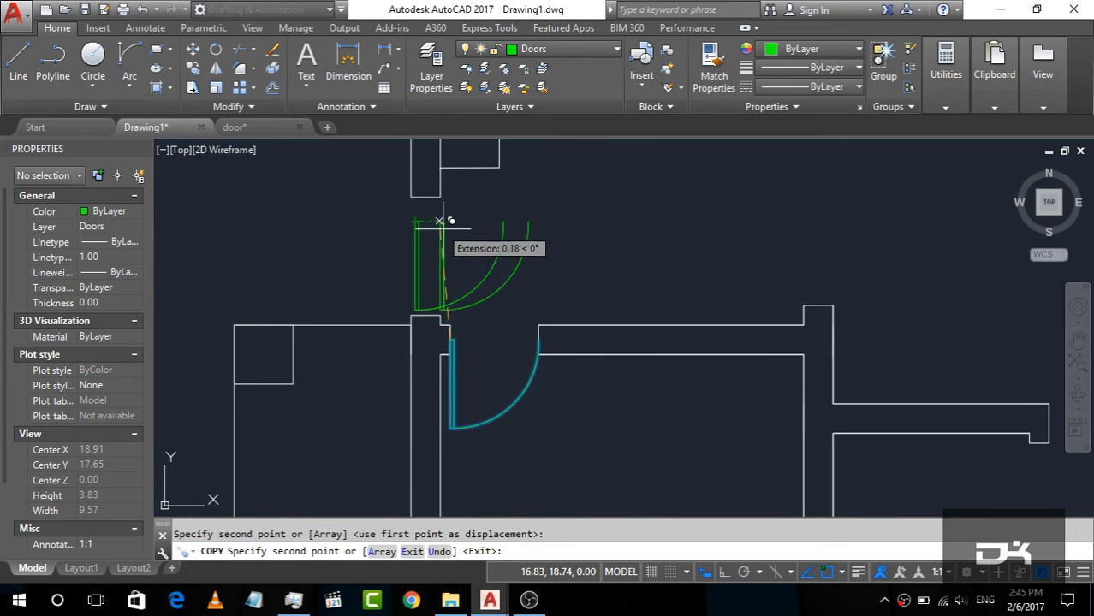
key("Escape")
Test the copied door's flip grips, then start a grip rotation from its base point.
left_click(418, 267)
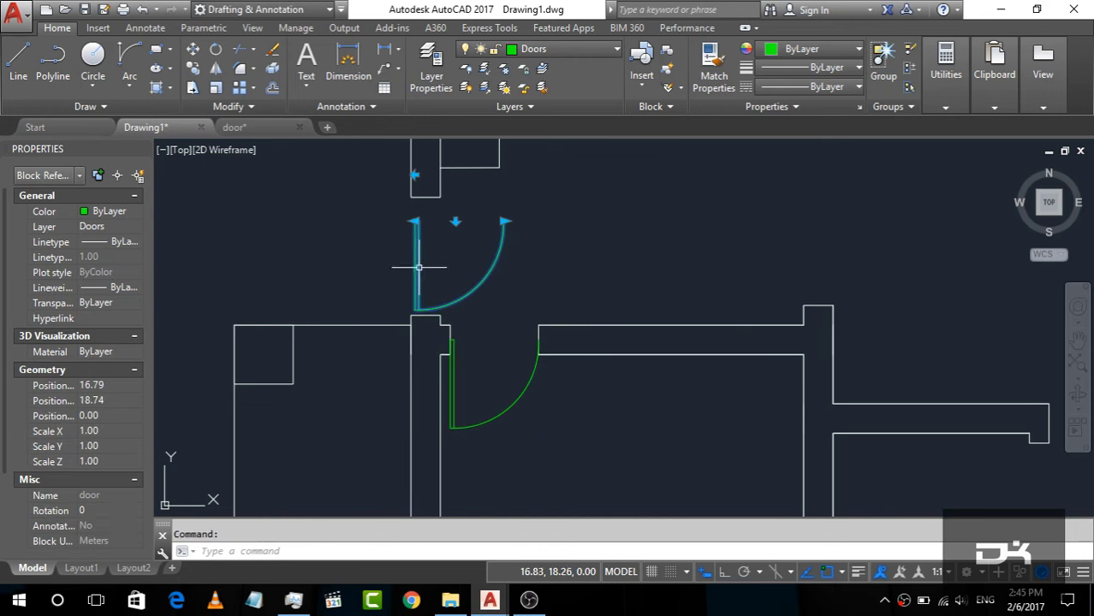
left_click(455, 221)
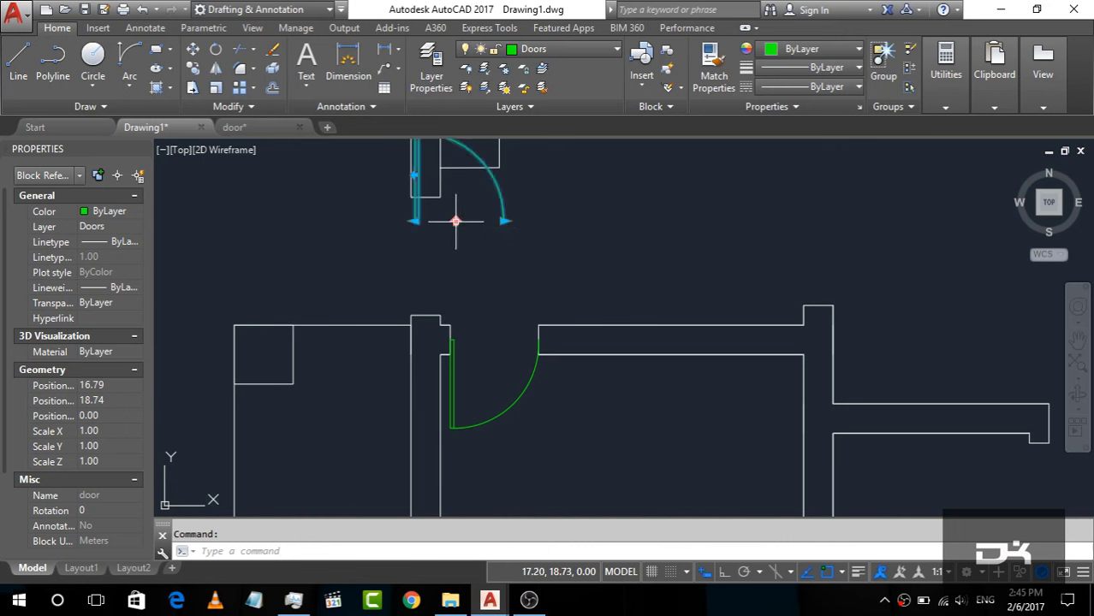
left_click(416, 180)
left_click(416, 175)
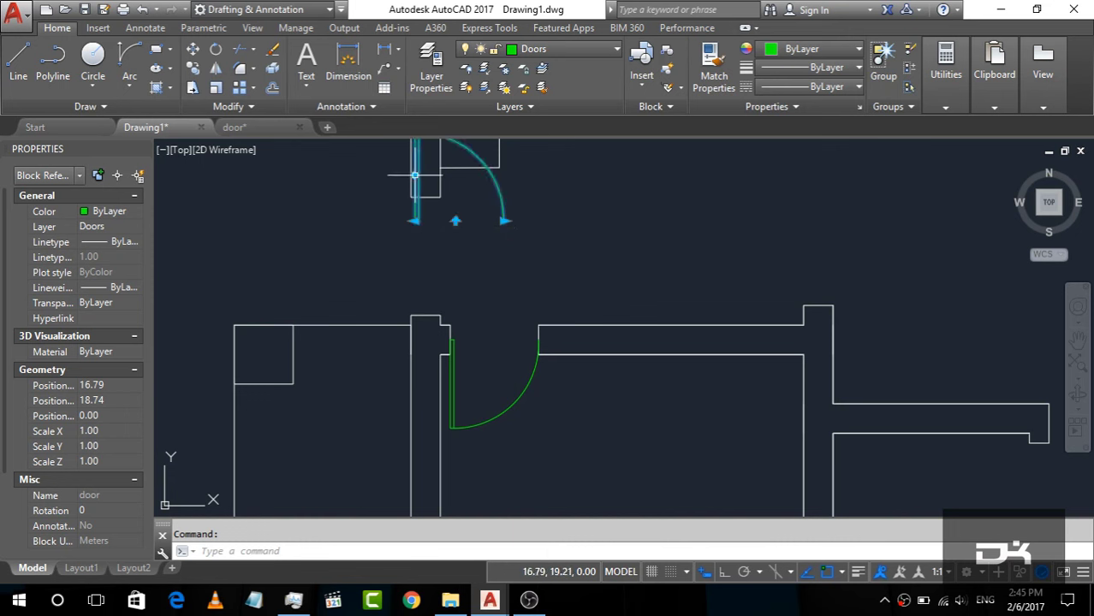
left_click(455, 220)
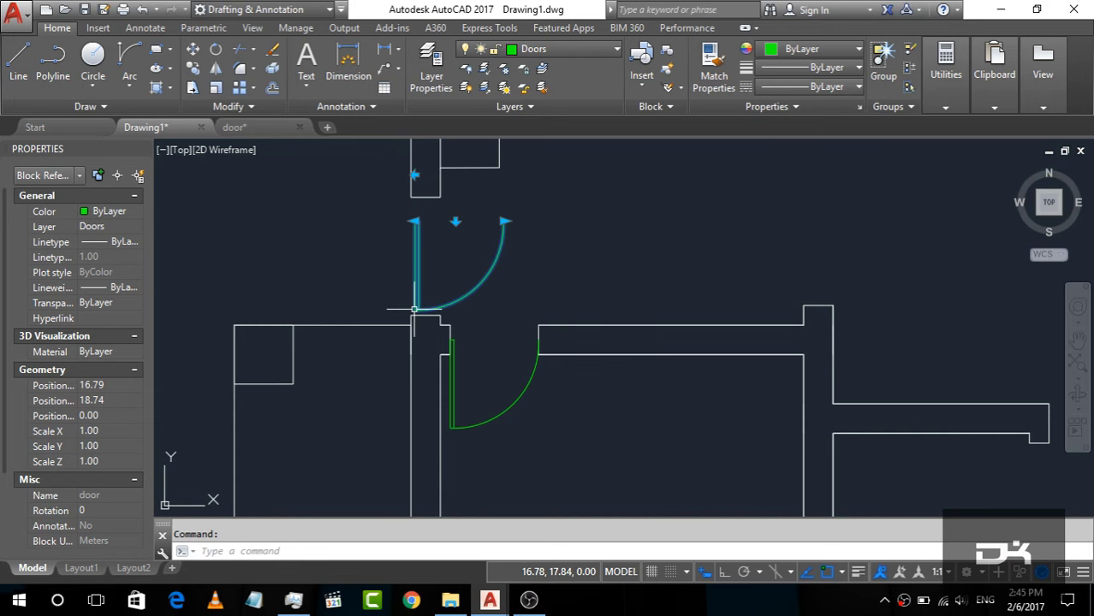
scroll(413, 310, "down", 4)
left_click(436, 235)
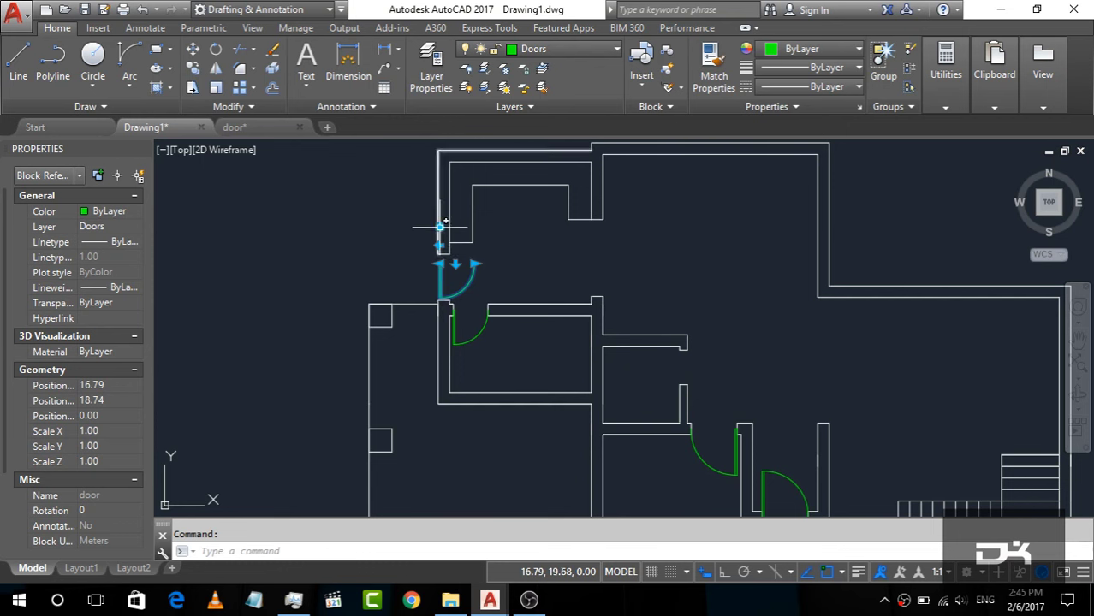
key("space")
key("space")
type("180")
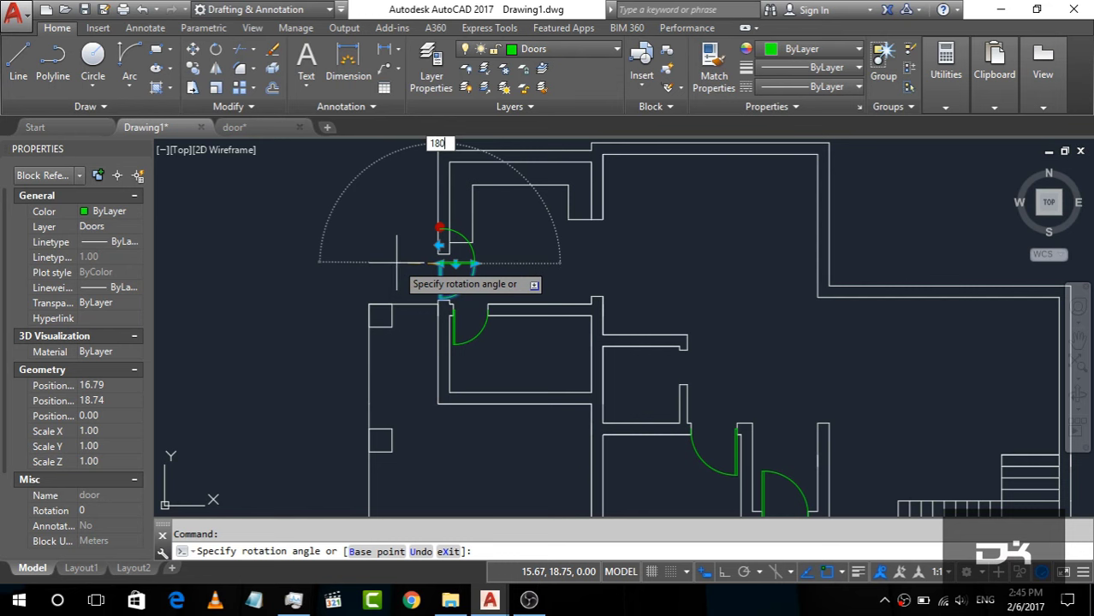
Rotate the copied door 180° and flip it to swing downward.
key("Return")
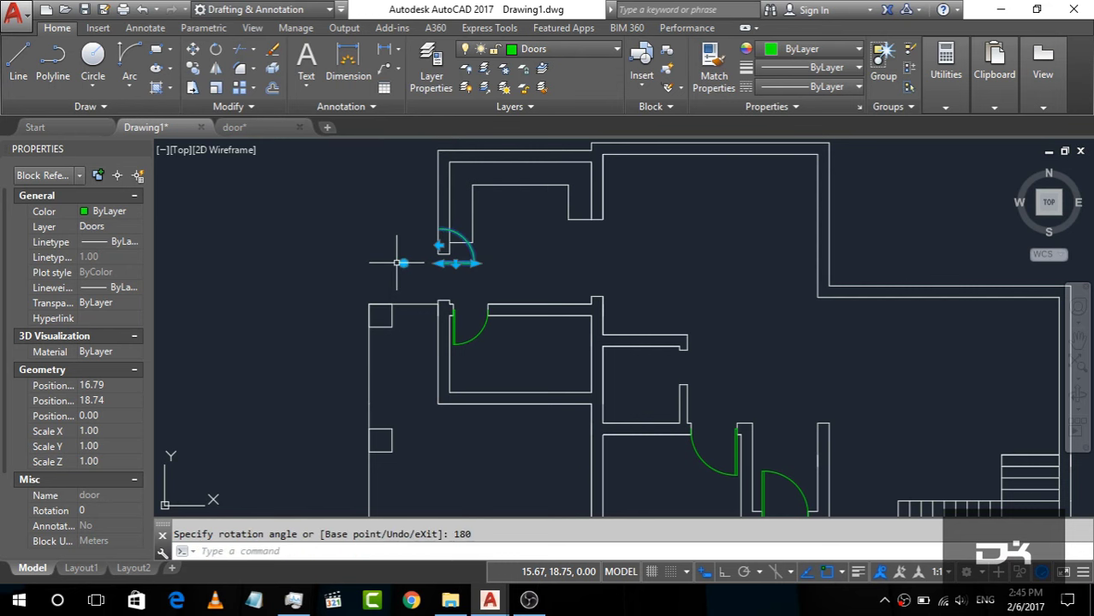
scroll(449, 248, "up", 5)
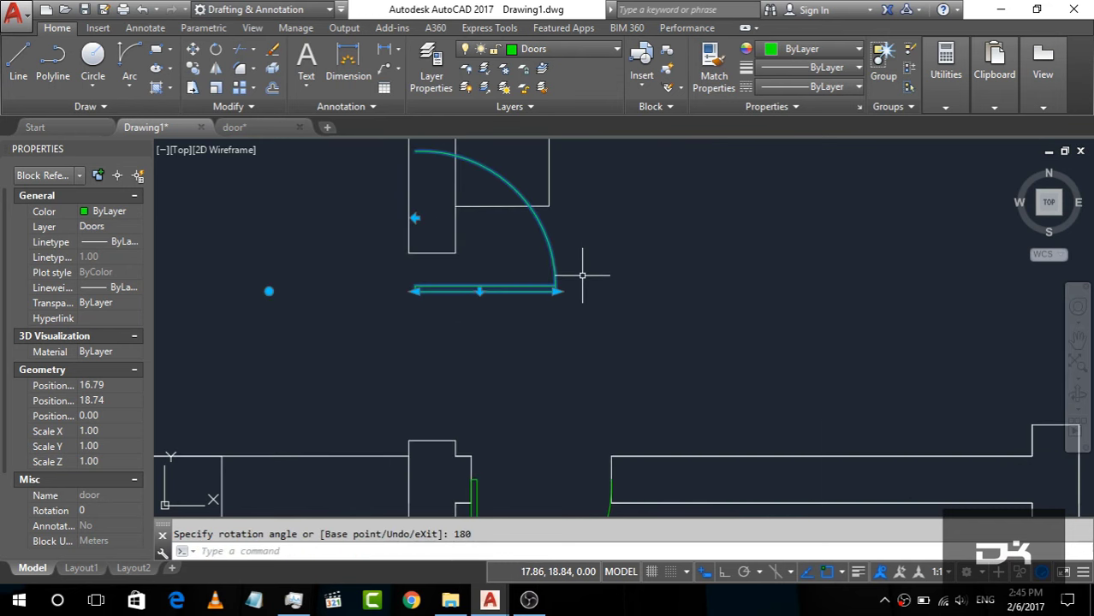
scroll(582, 276, "down", 2)
left_click(518, 285)
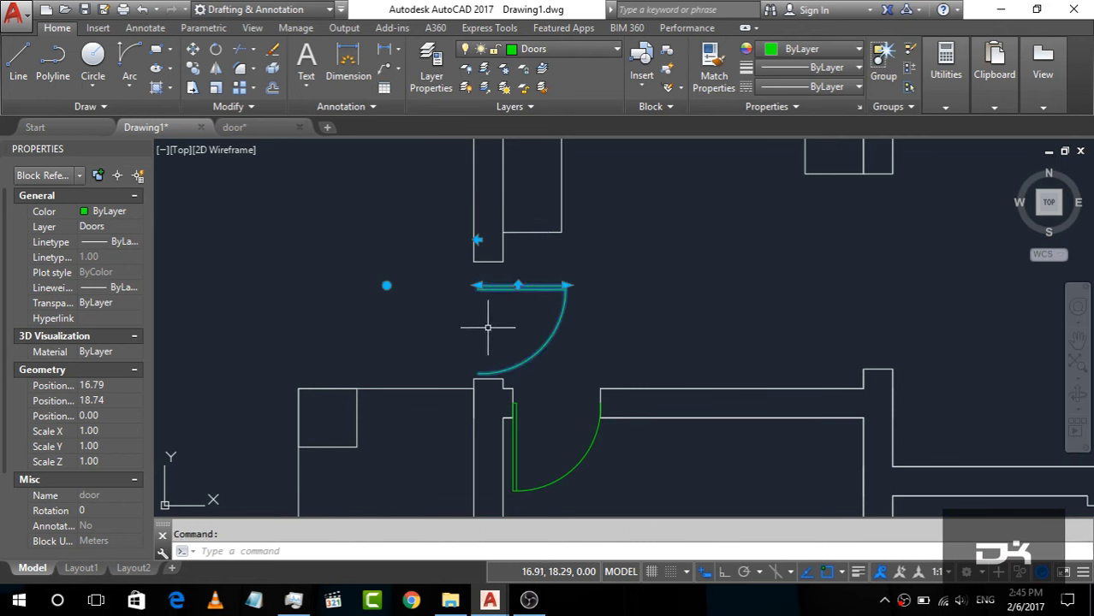
key("Escape")
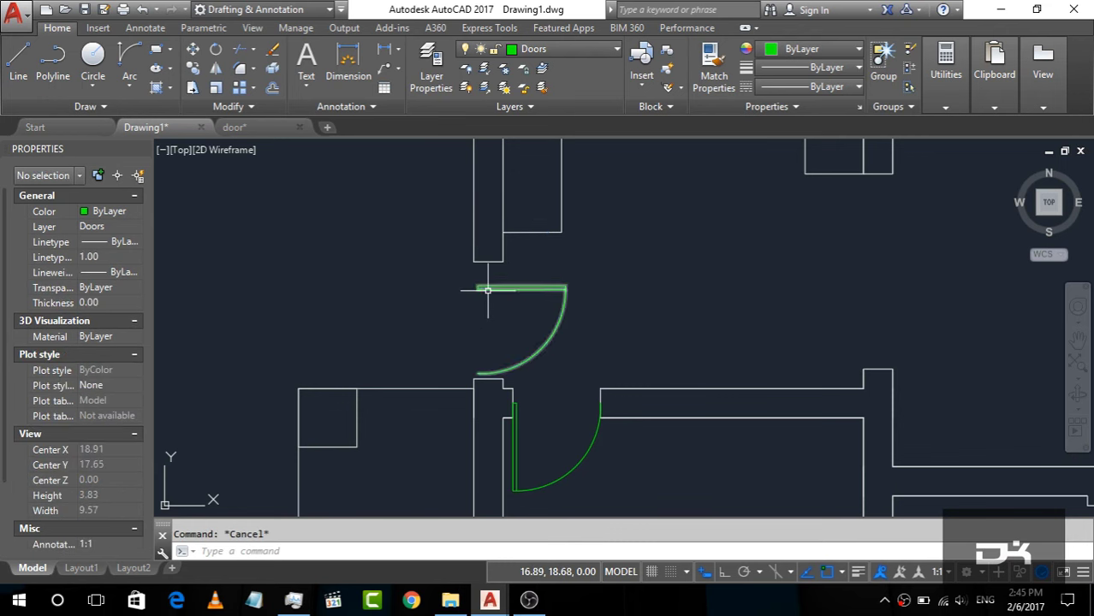
left_click(478, 286)
Move the door from its hinge corner onto the end of the upper wall opening.
scroll(478, 286, "up", 8)
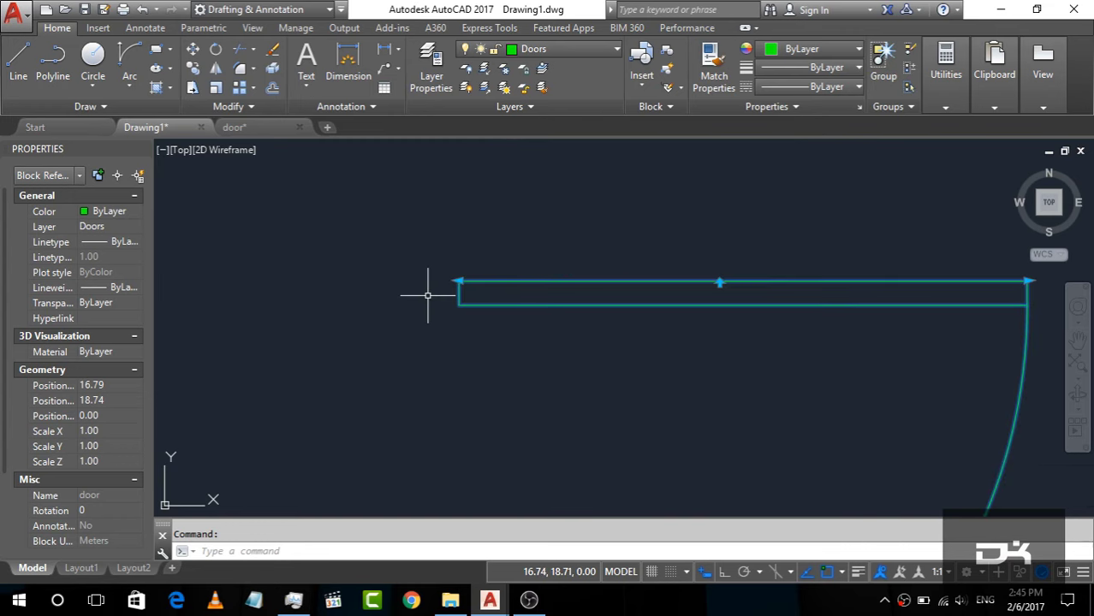
type("m")
key("Return")
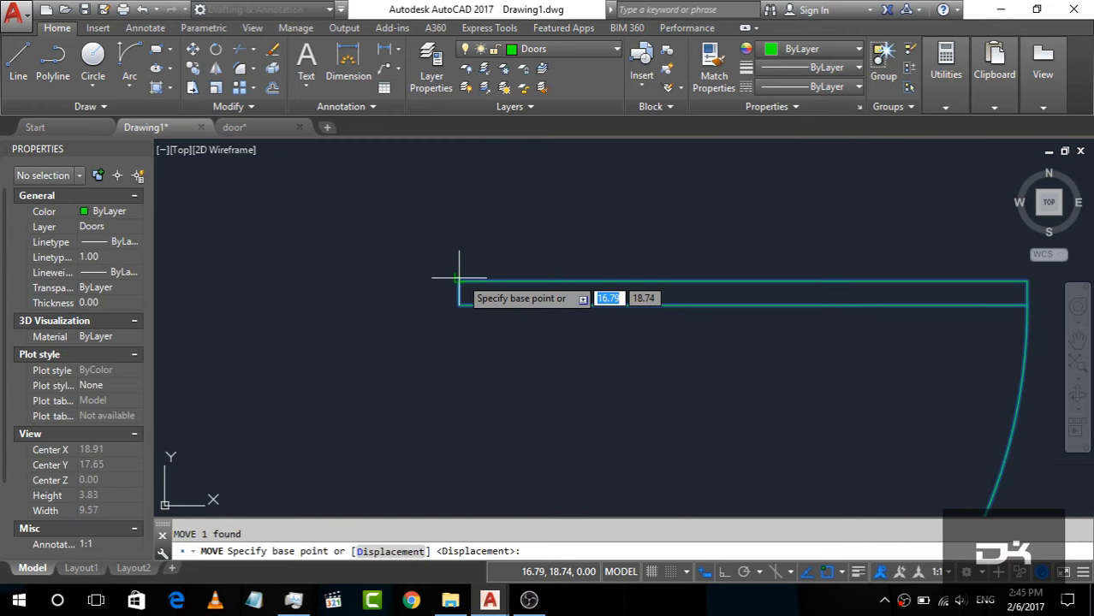
left_click(460, 292)
scroll(473, 287, "down", 5)
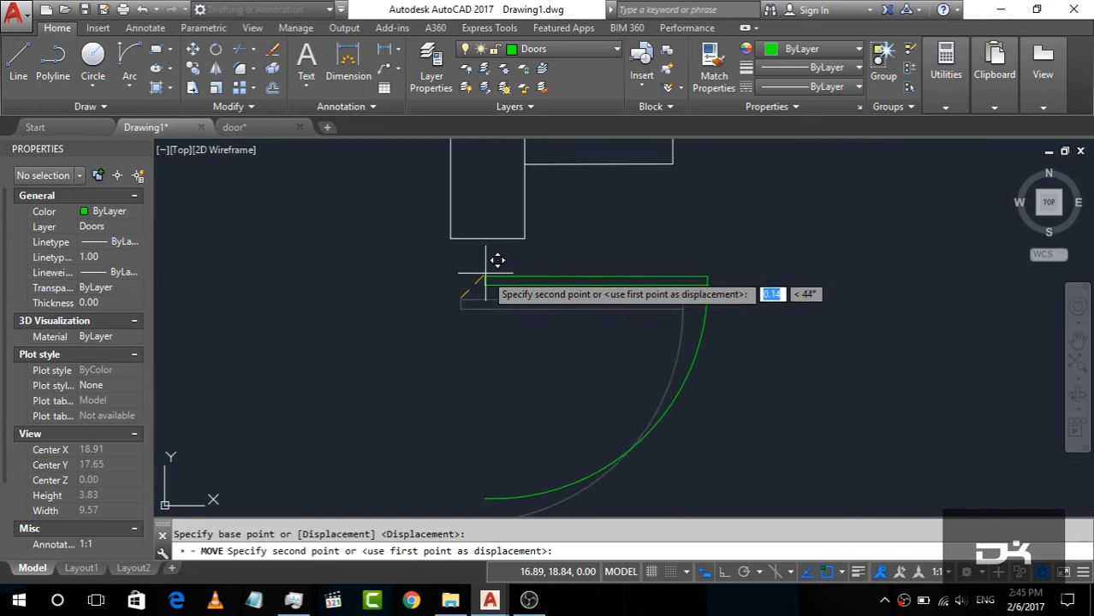
left_click(490, 220)
Undo an accidental drag of the door and grab its corner point for repositioning.
left_click(501, 322)
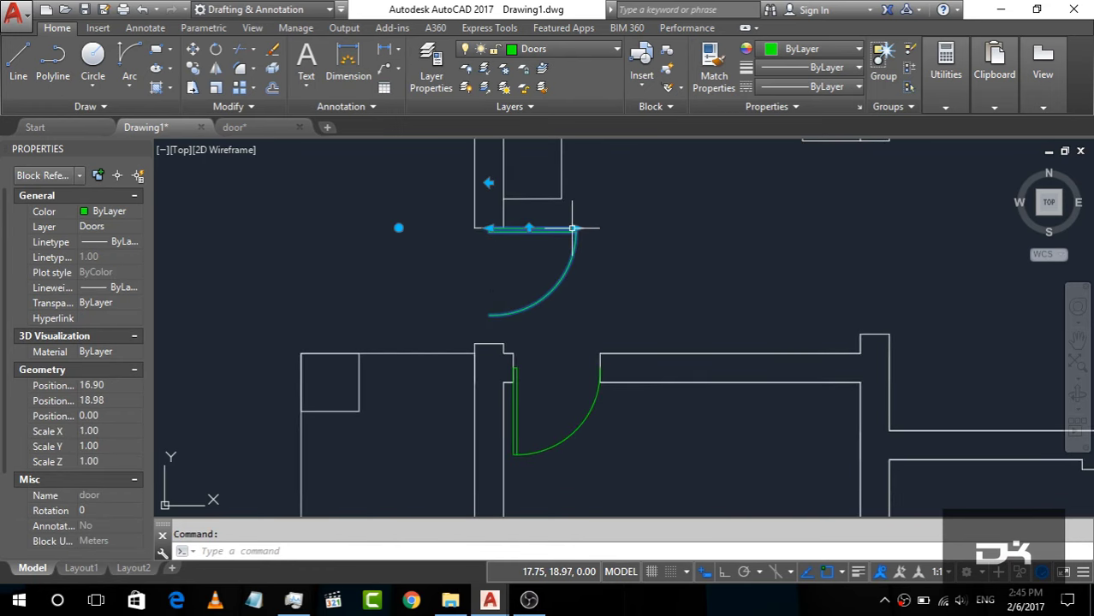
left_click_drag(576, 228, 560, 245)
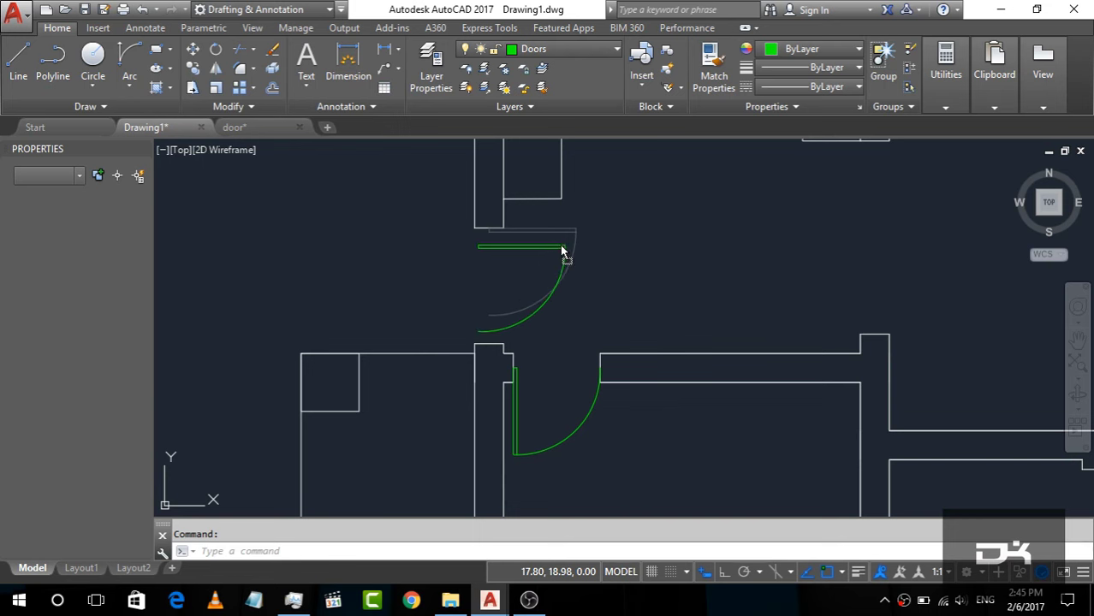
key("ctrl+z")
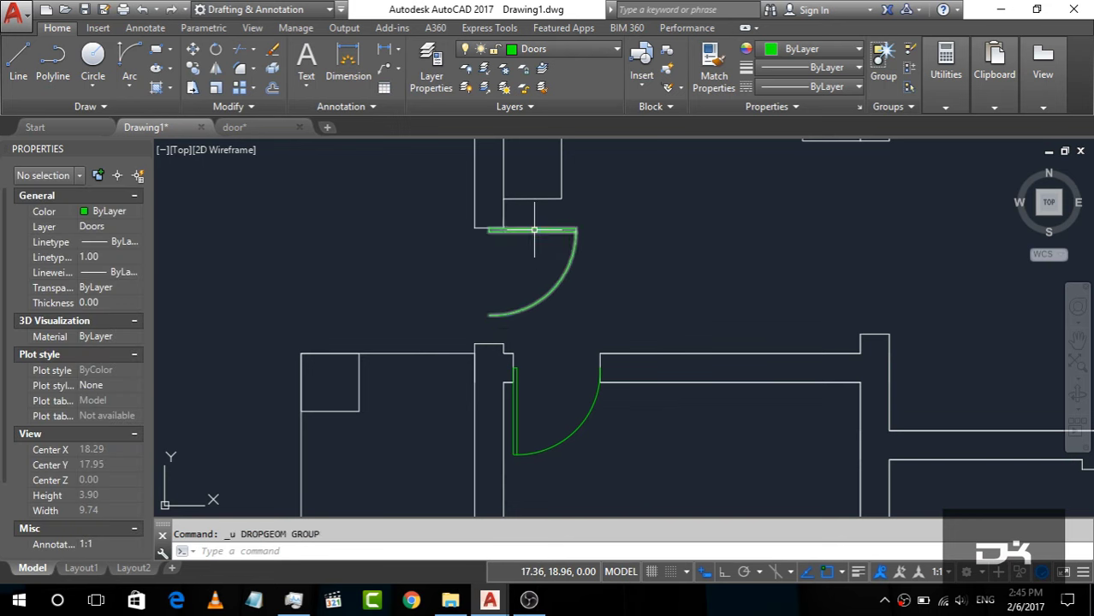
left_click(576, 228)
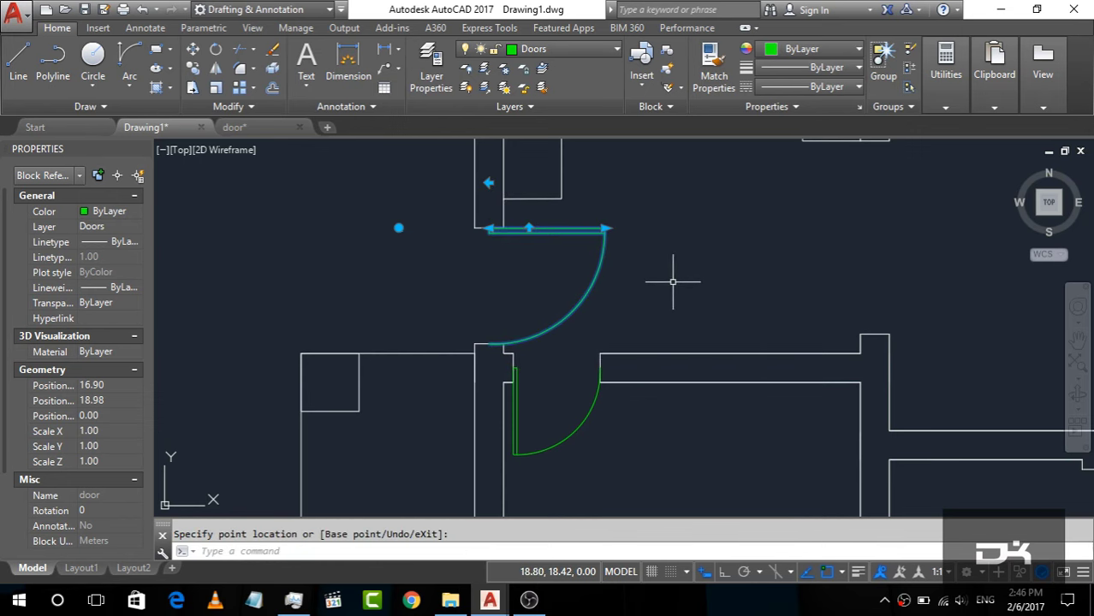
Cancel the point edit and select the upper door block.
key("Escape")
scroll(418, 266, "down", 2)
scroll(420, 256, "down", 2)
scroll(422, 248, "down", 2)
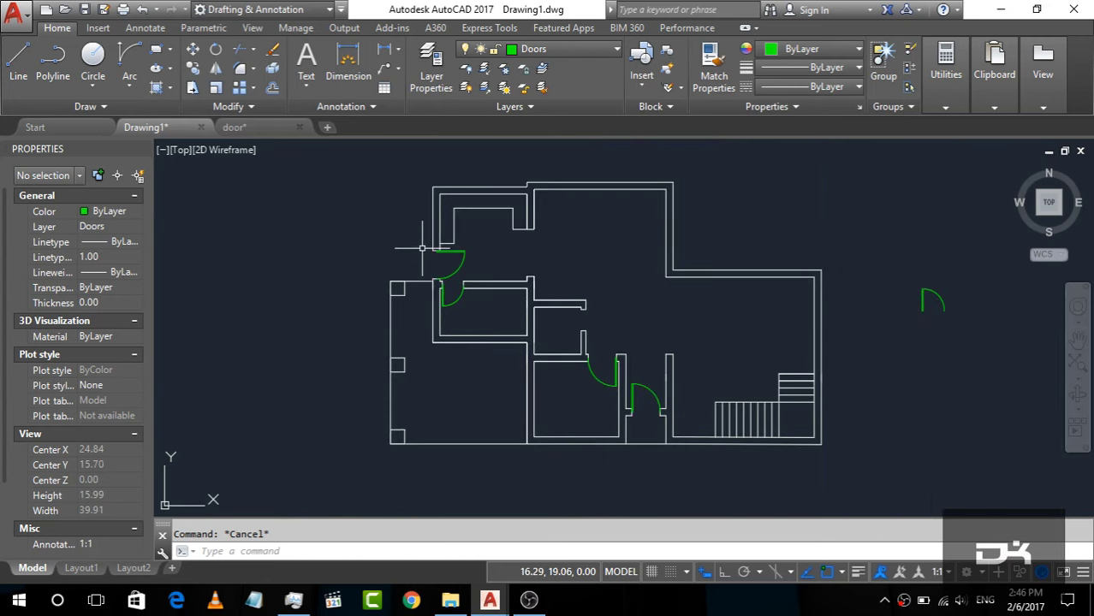
scroll(423, 257, "up", 2)
scroll(437, 257, "down", 2)
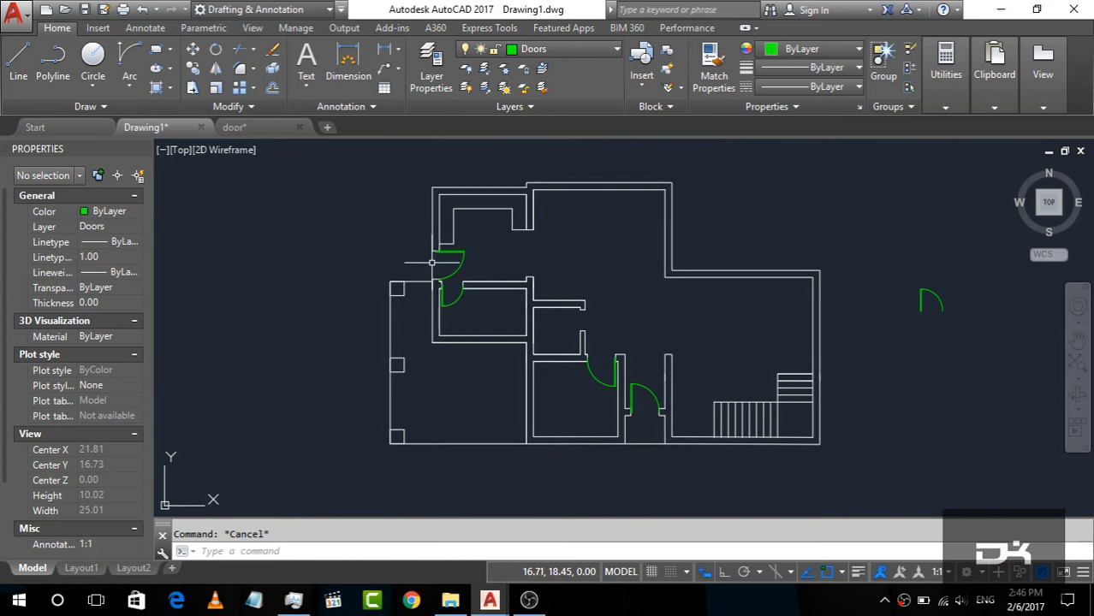
left_click(448, 254)
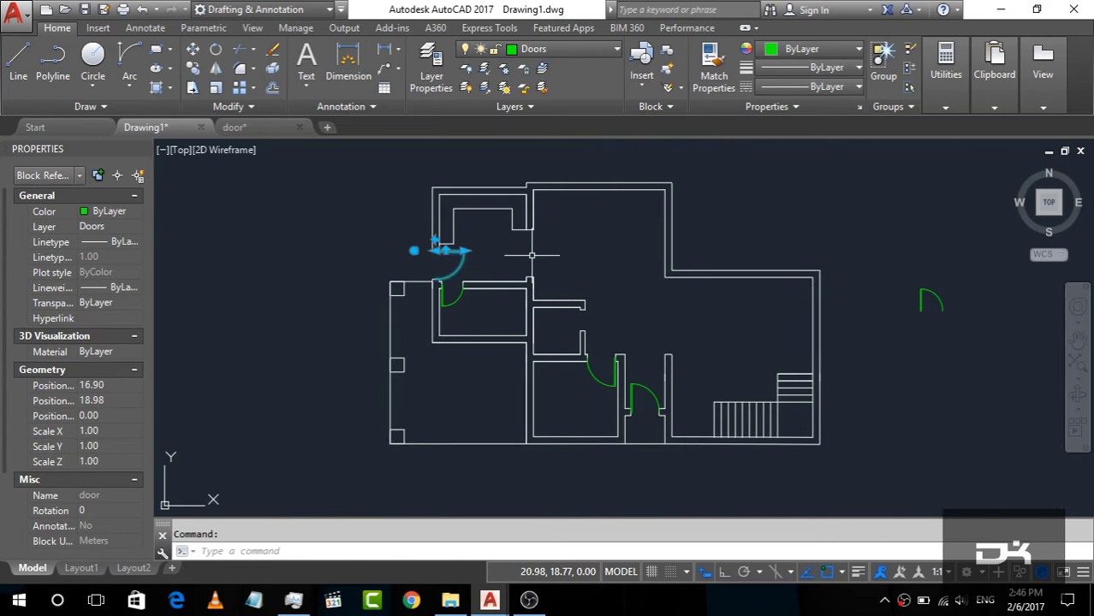
Copy the upper door from its corner to a nearby spot and select the duplicate.
type("co")
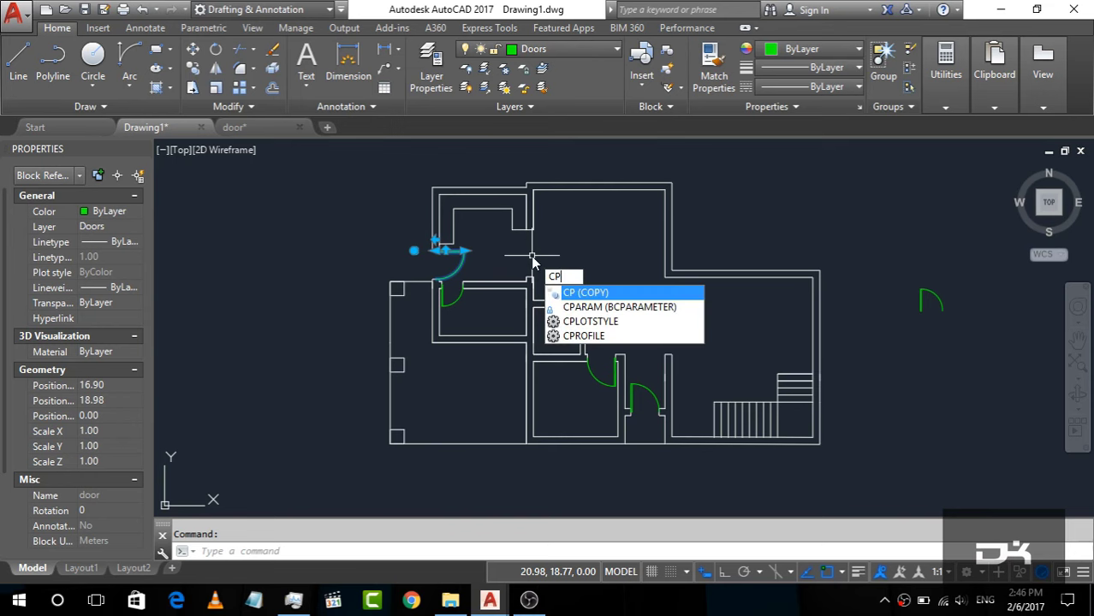
key("Return")
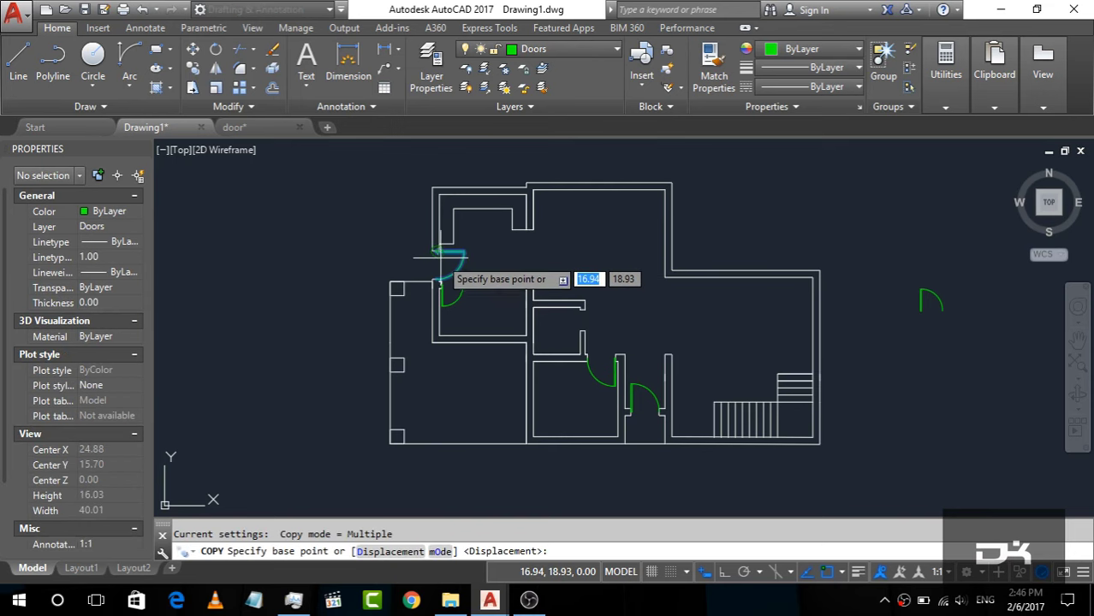
left_click(437, 251)
scroll(643, 357, "up", 5)
scroll(598, 312, "down", 2)
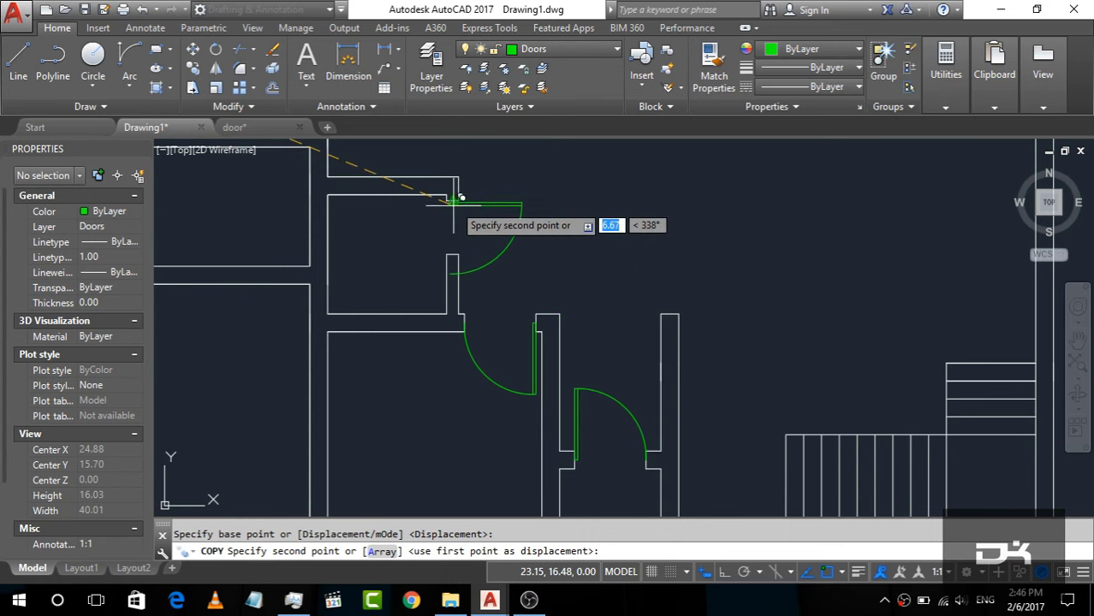
scroll(458, 201, "up", 5)
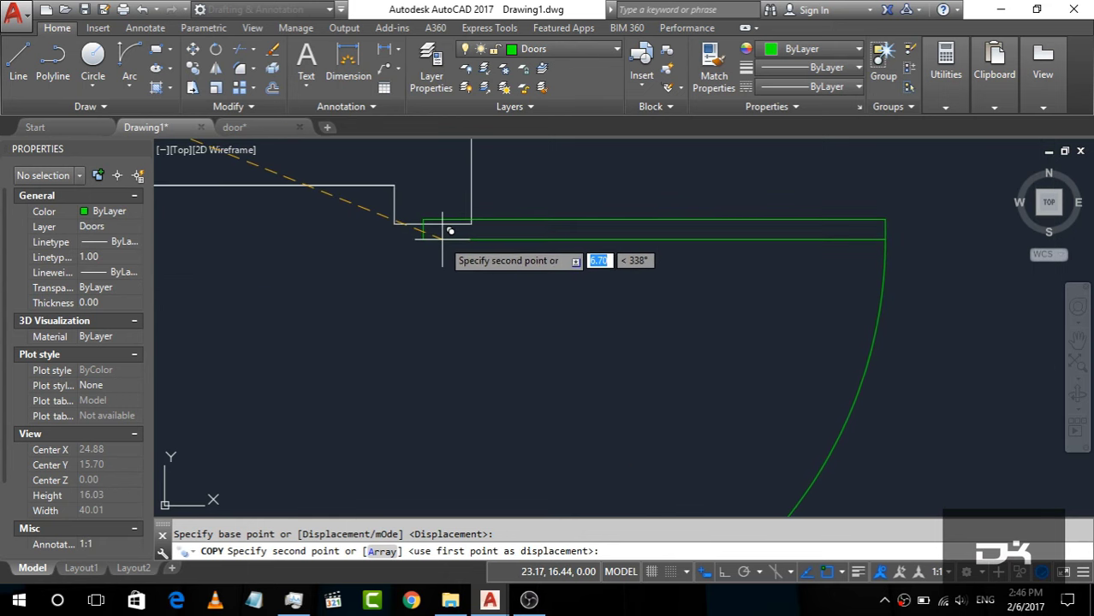
left_click(440, 239)
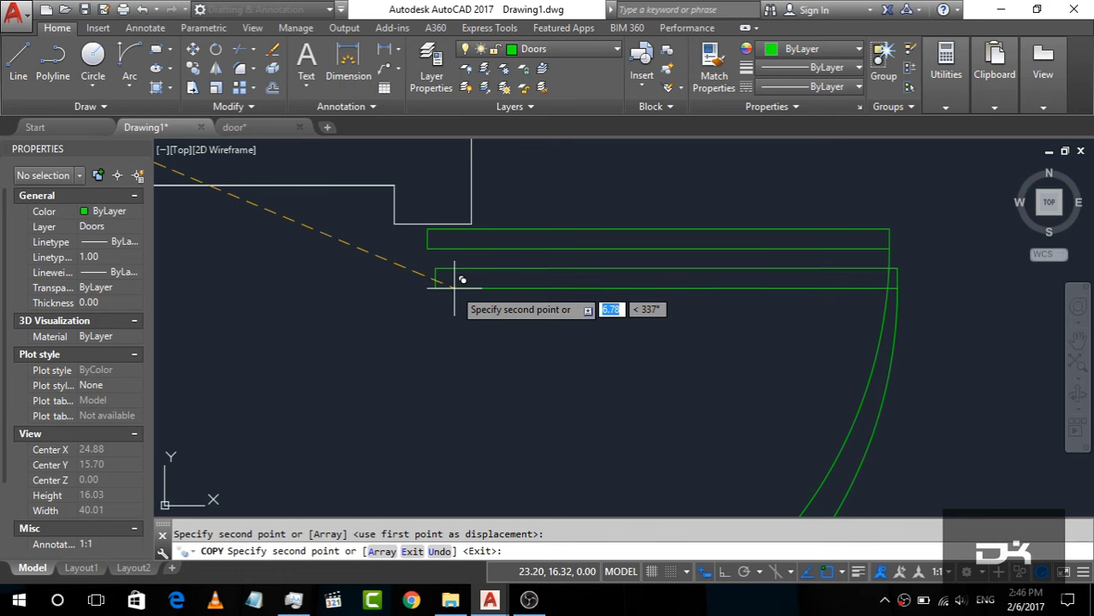
key("Return")
key("Return")
left_click(458, 251)
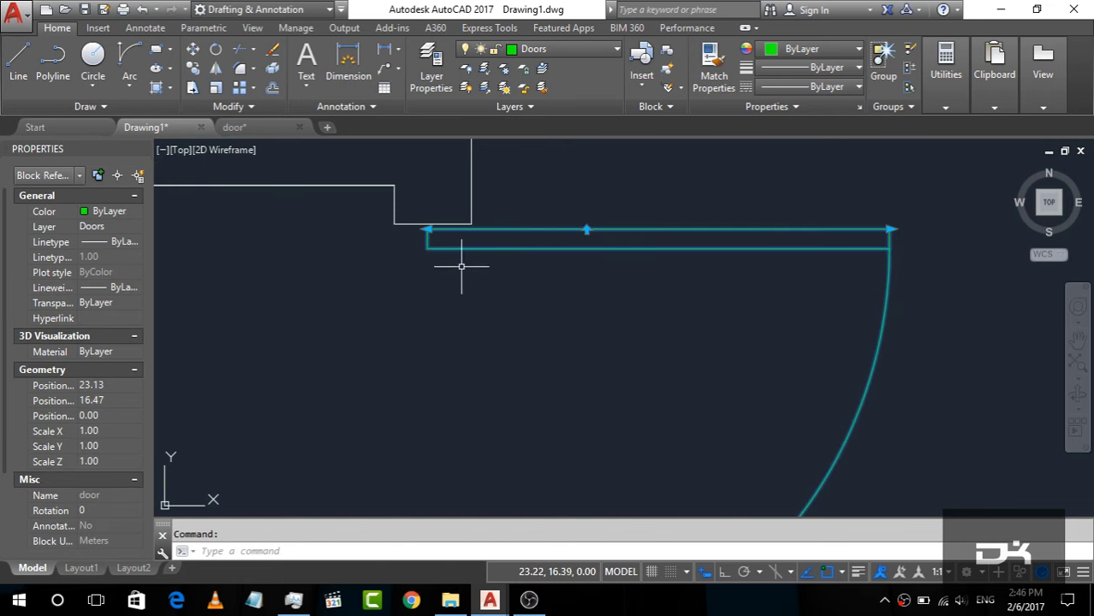
Shorten the copied door's leaf and swing arc to fit the smaller opening.
type("m")
key("Return")
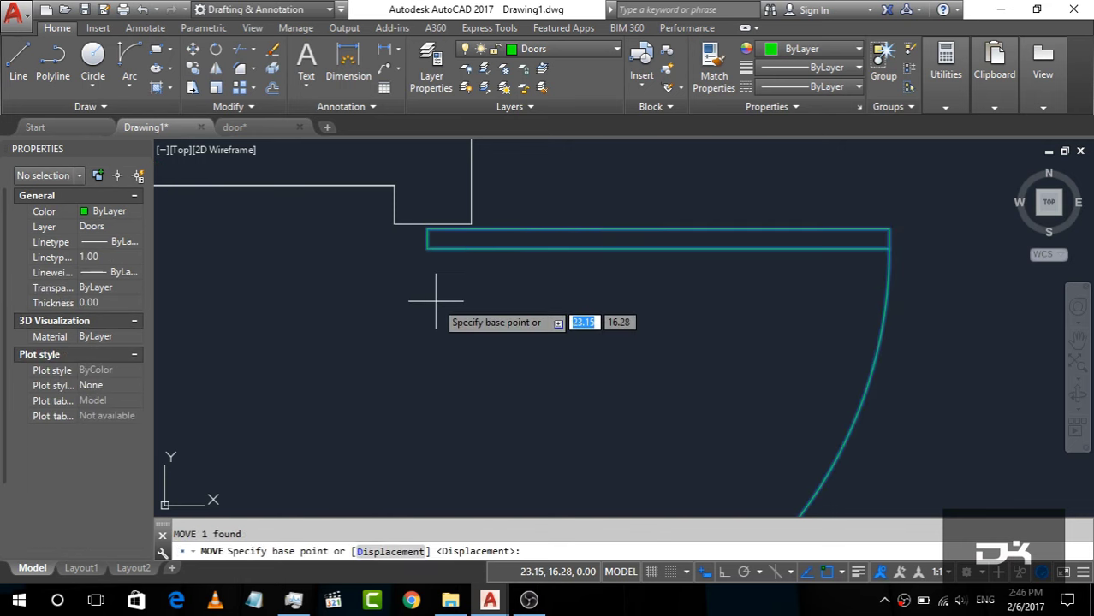
left_click(432, 229)
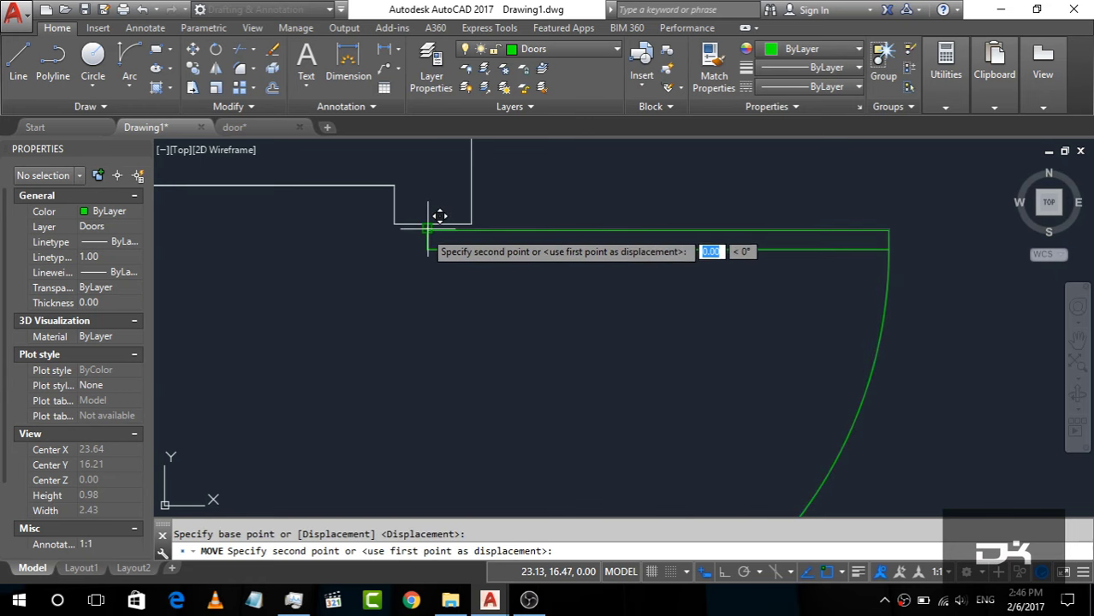
scroll(443, 196, "down", 4)
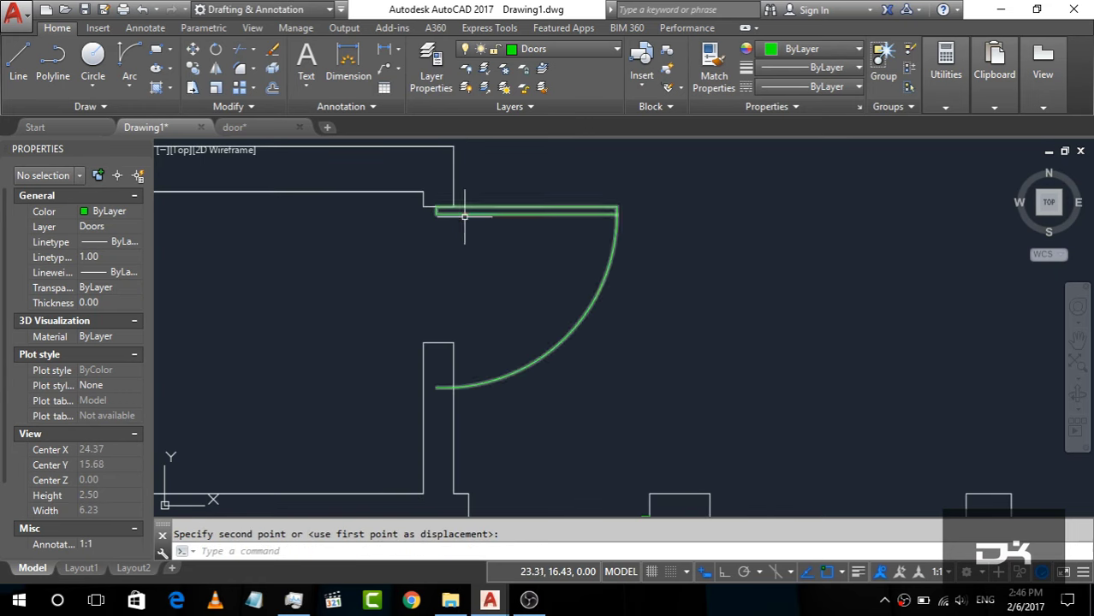
key("Escape")
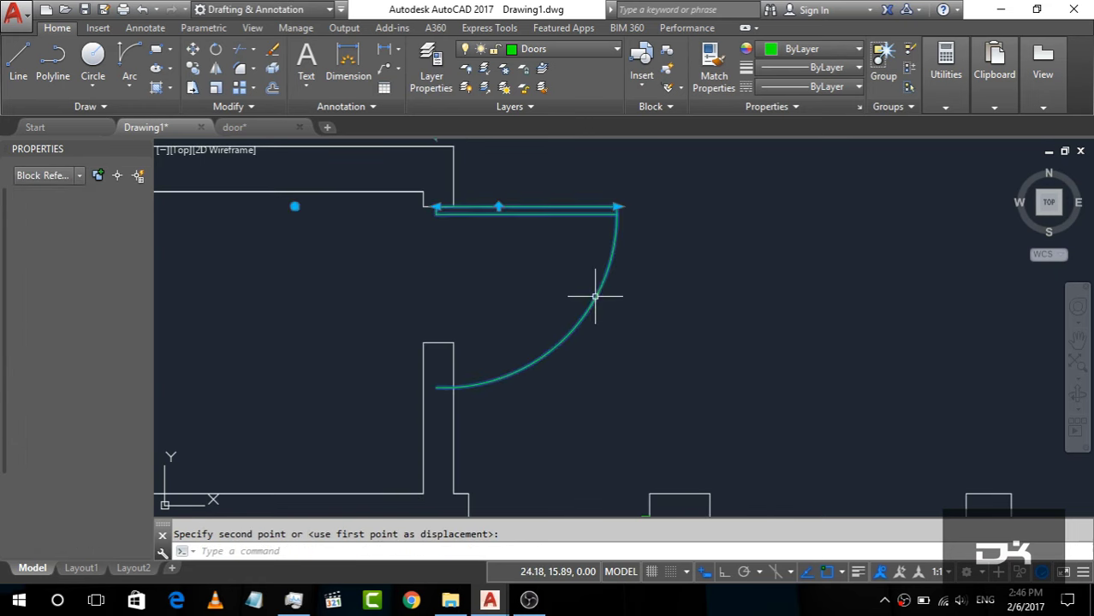
left_click(436, 206)
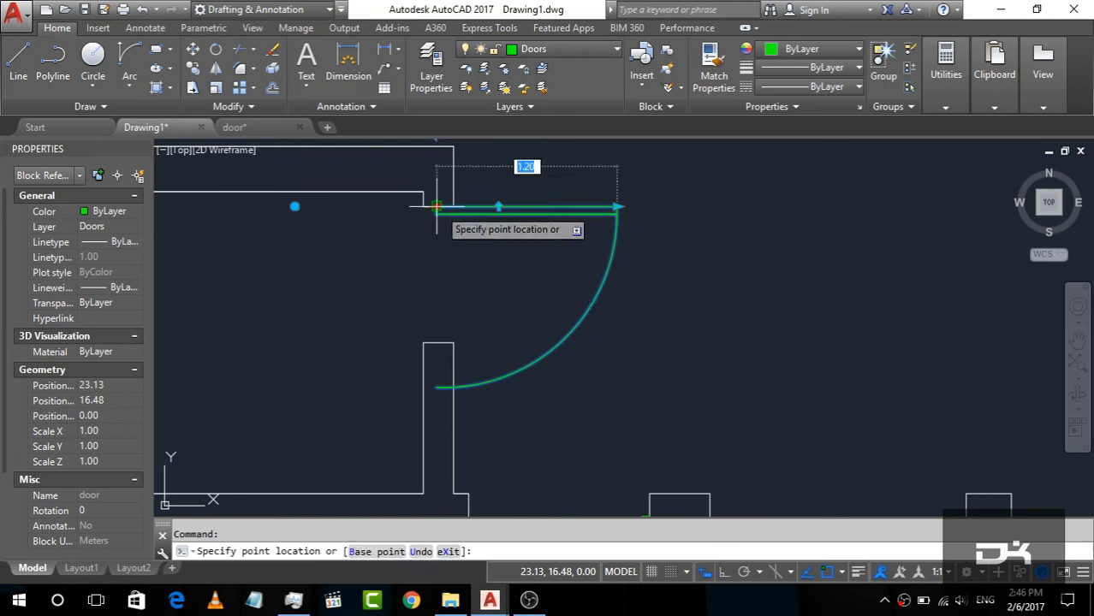
left_click(482, 246)
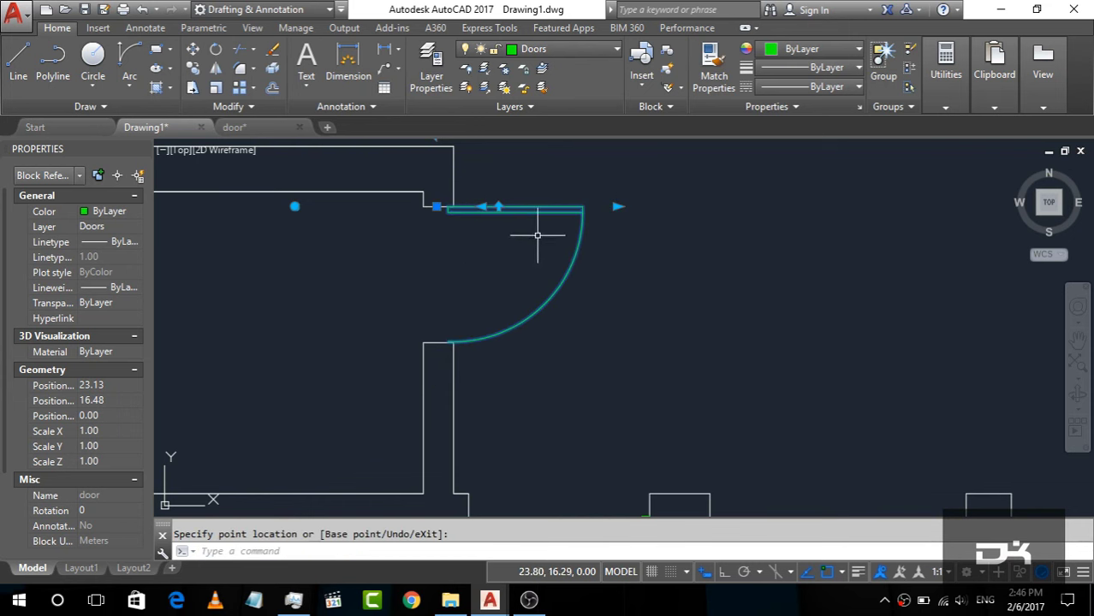
left_click(498, 206)
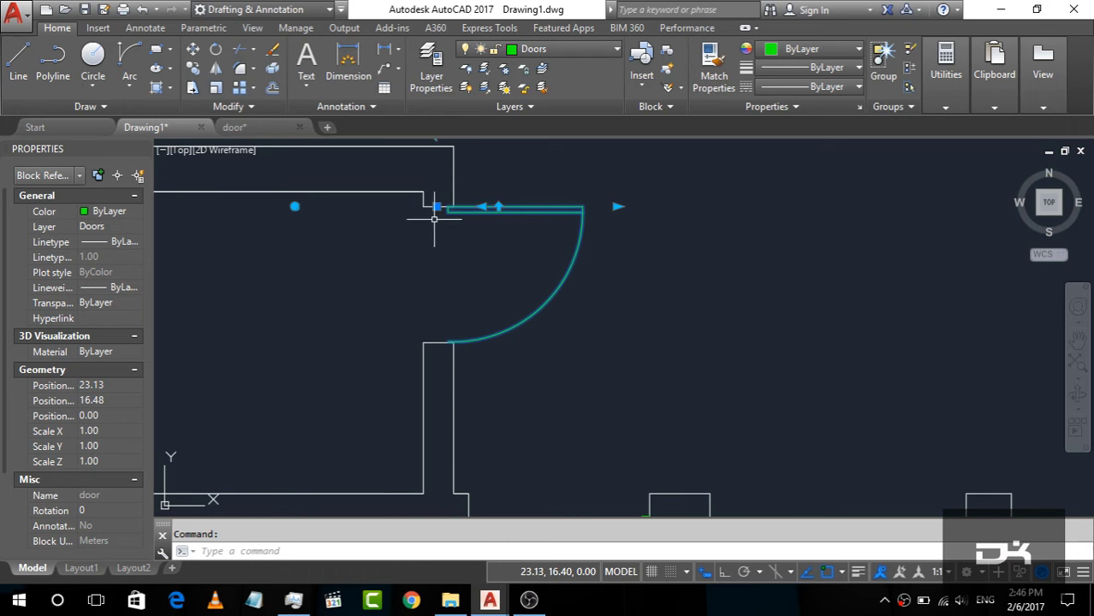
Flip the shortened door so it swings the other way.
left_click(481, 207)
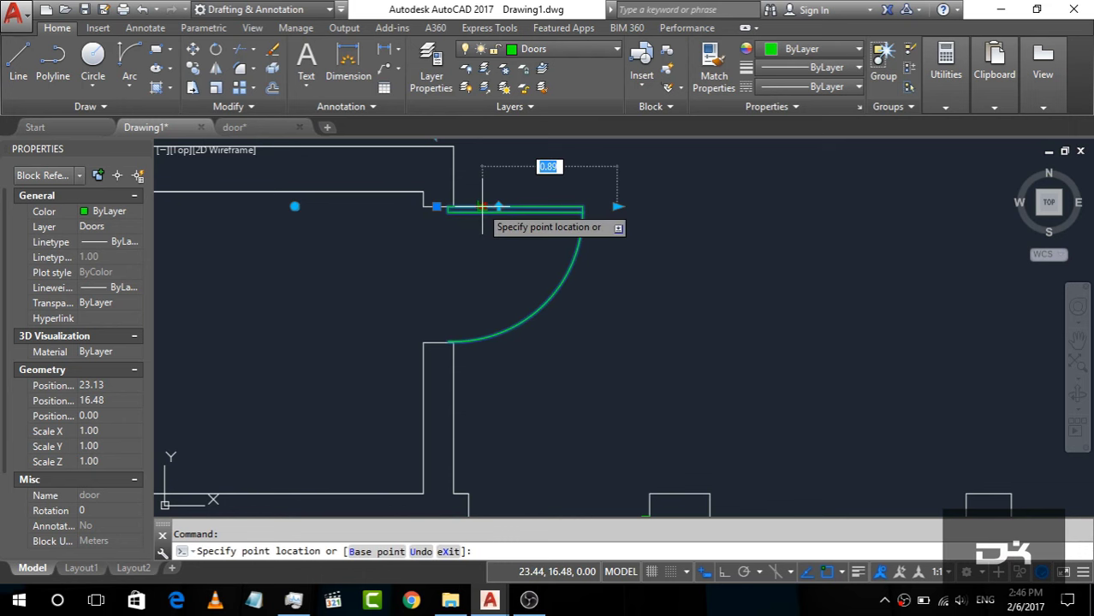
scroll(576, 283, "down", 2)
scroll(502, 207, "up", 1)
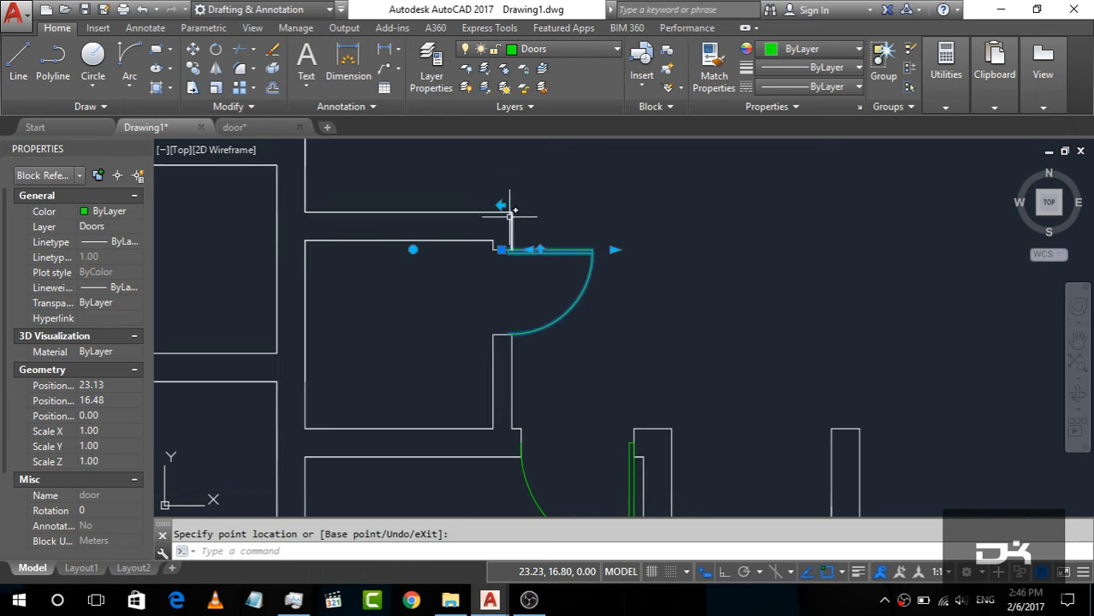
left_click(501, 205)
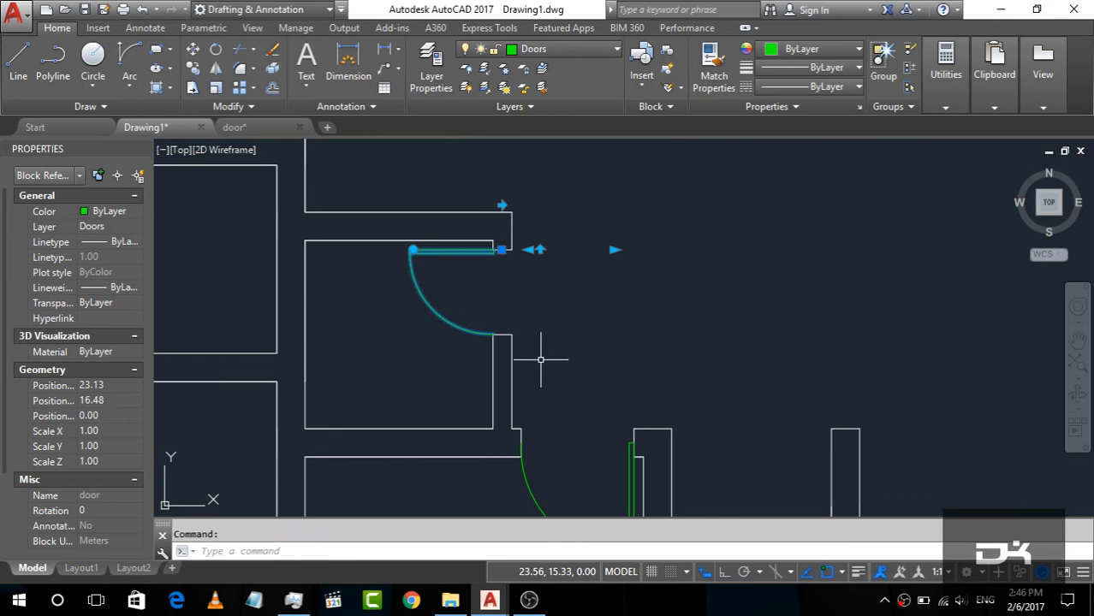
scroll(497, 295, "up", 2)
key("Escape")
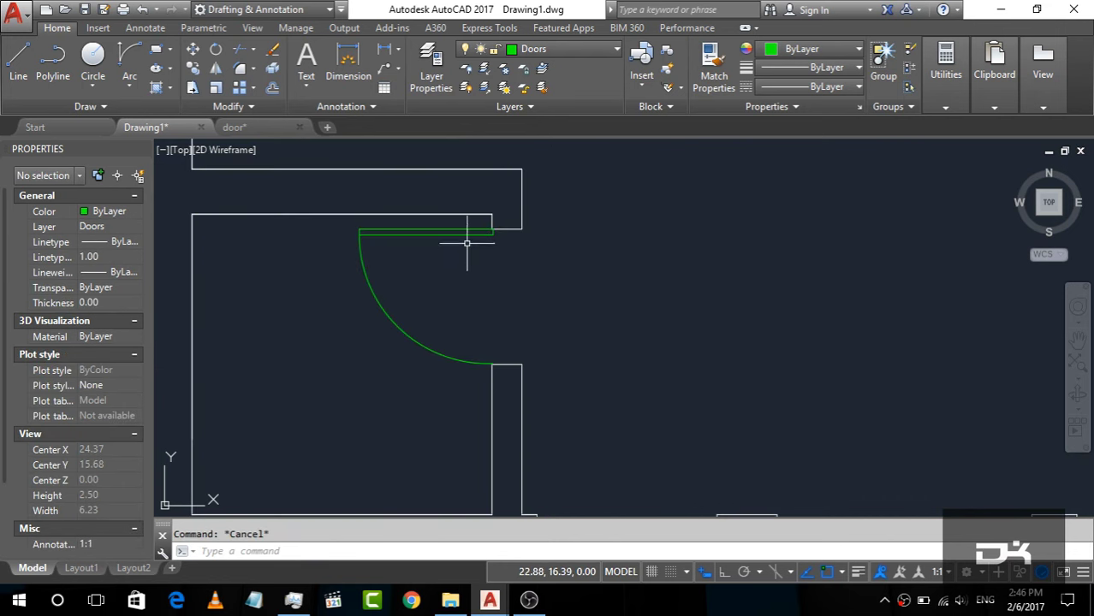
left_click(463, 231)
Move the door from its corner into the middle room's wall opening.
type("m")
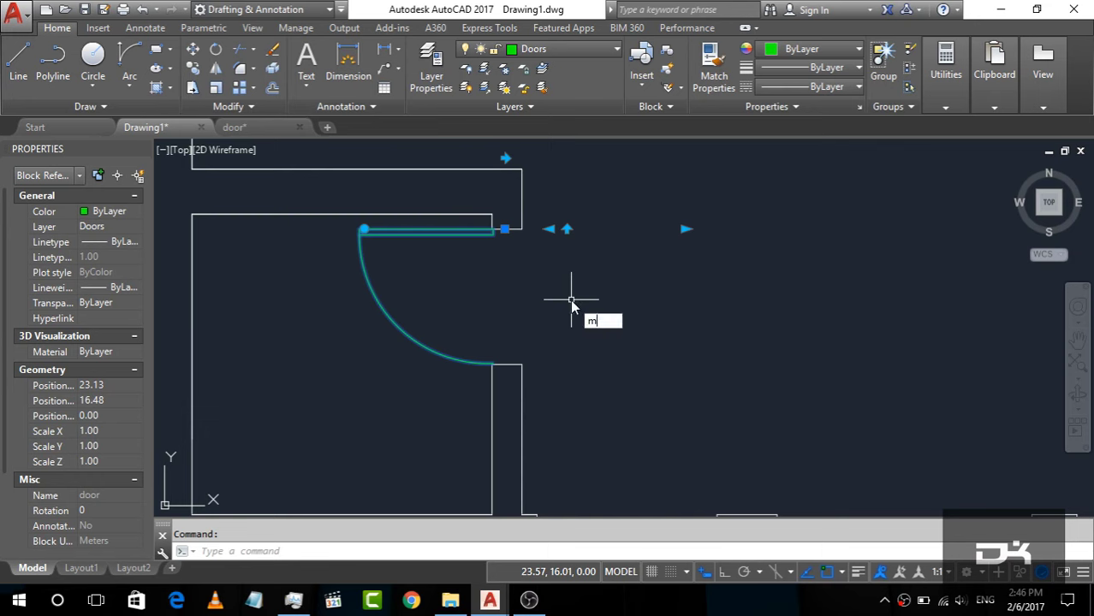
key("Return")
scroll(456, 222, "up", 5)
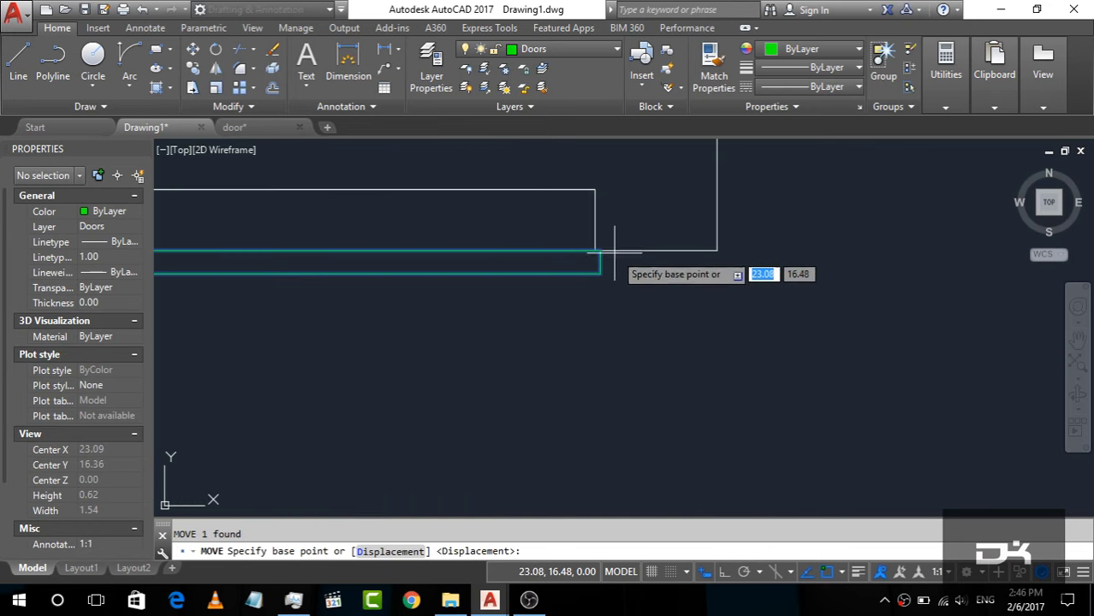
left_click(601, 251)
left_click(659, 233)
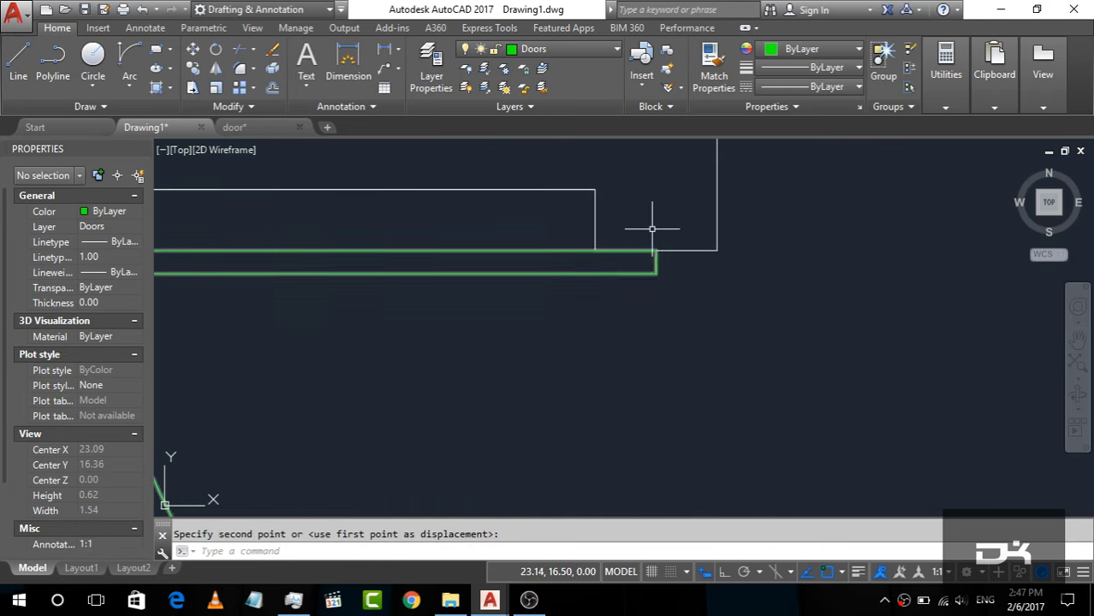
scroll(650, 231, "down", 4)
key("Escape")
Zoom out to check the door placement and start the Line command.
scroll(612, 251, "down", 4)
scroll(612, 251, "down", 3)
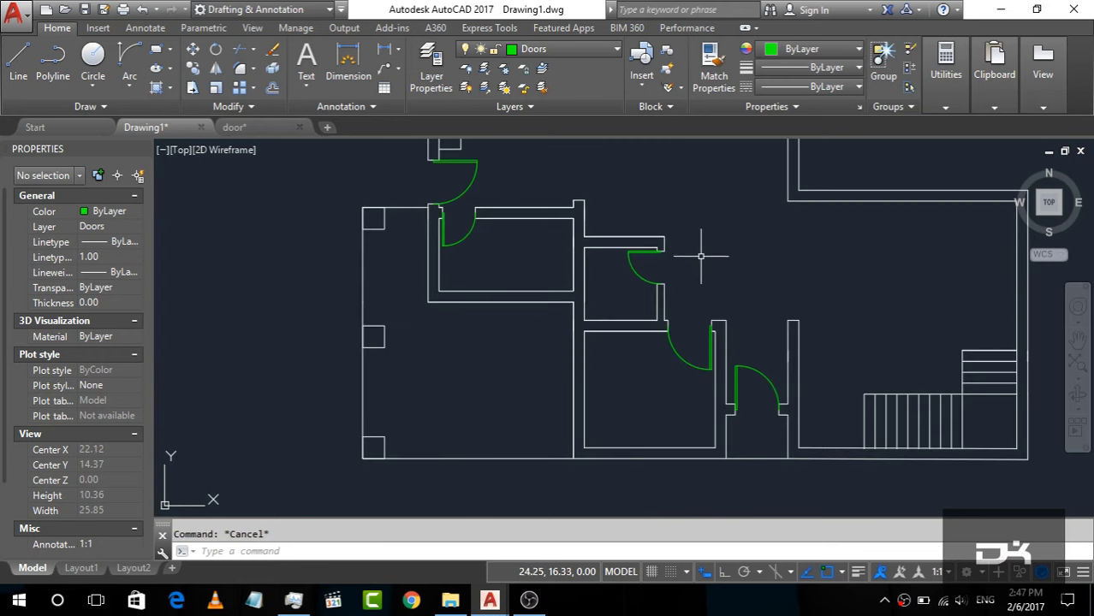
scroll(442, 357, "down", 1)
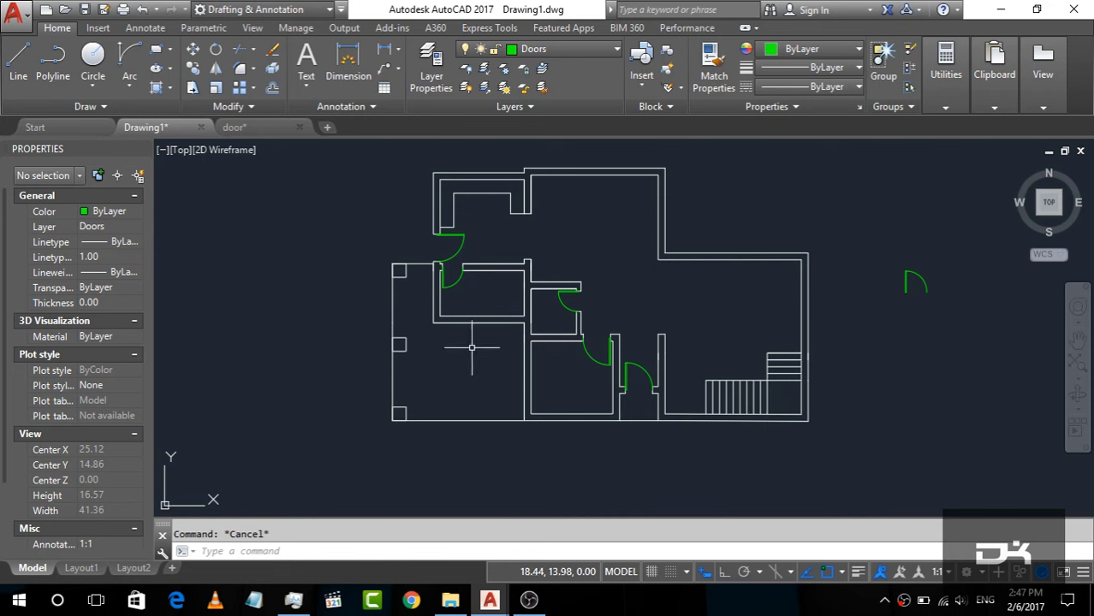
scroll(470, 317, "up", 4)
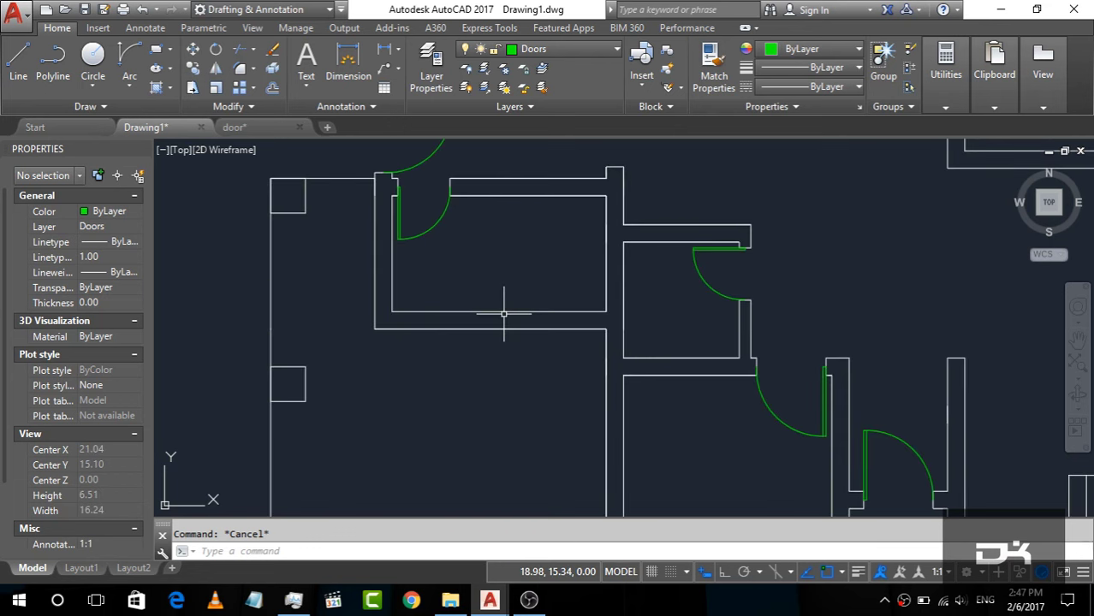
left_click(18, 62)
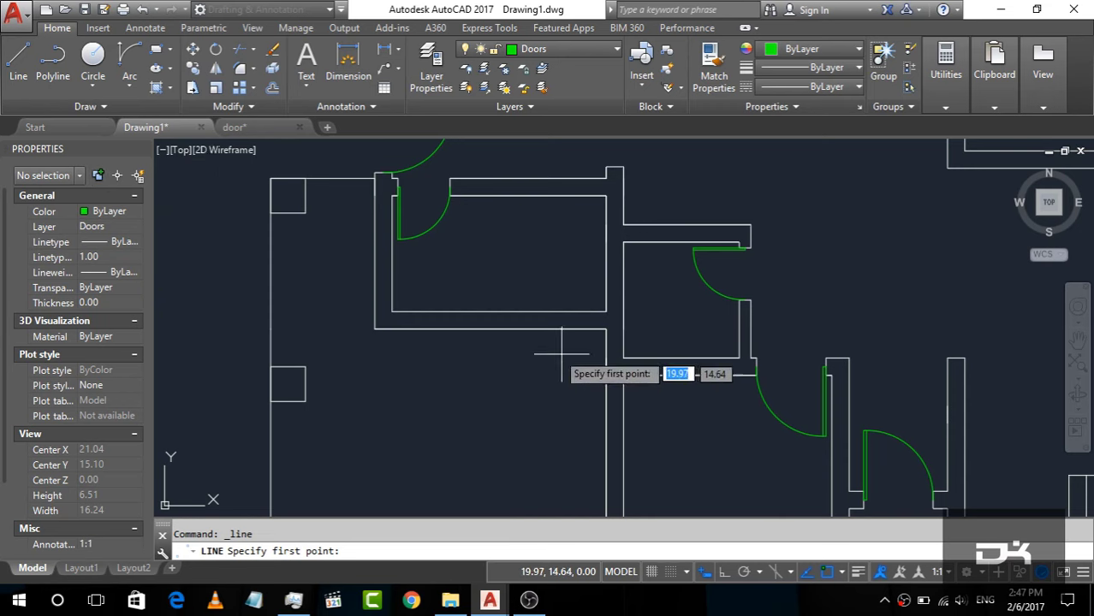
Make Windows the current layer and draw a marker line across the wall thickness.
scroll(514, 342, "up", 2)
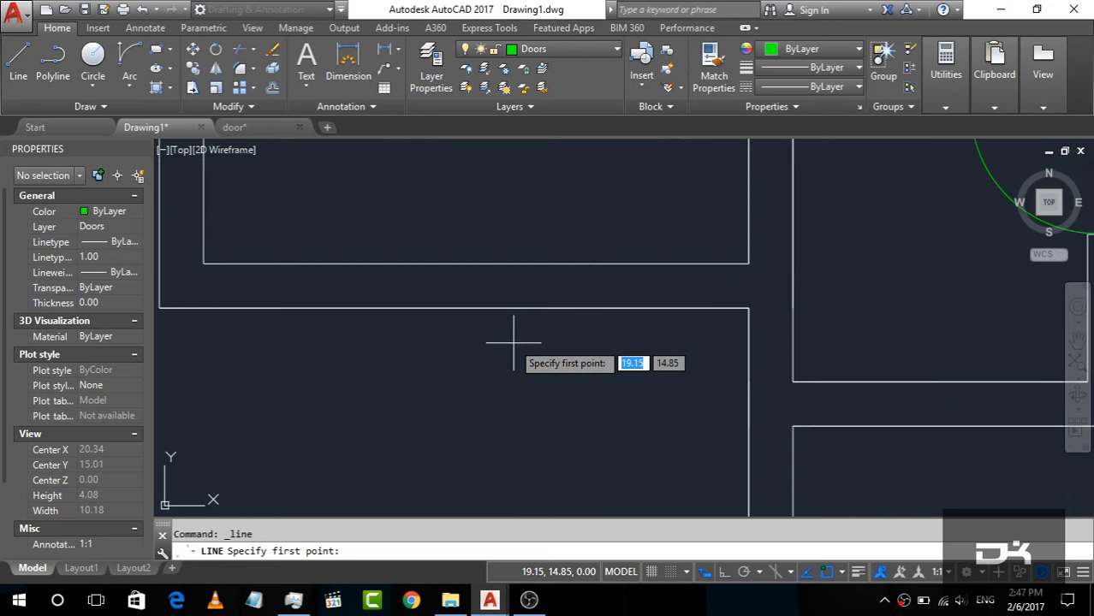
left_click(606, 53)
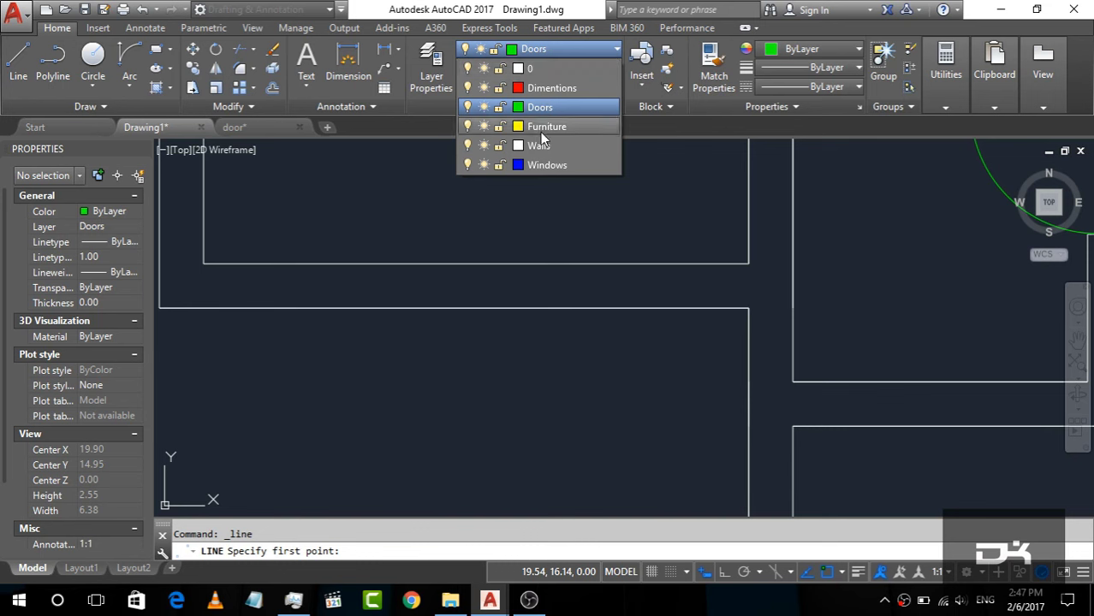
left_click(558, 165)
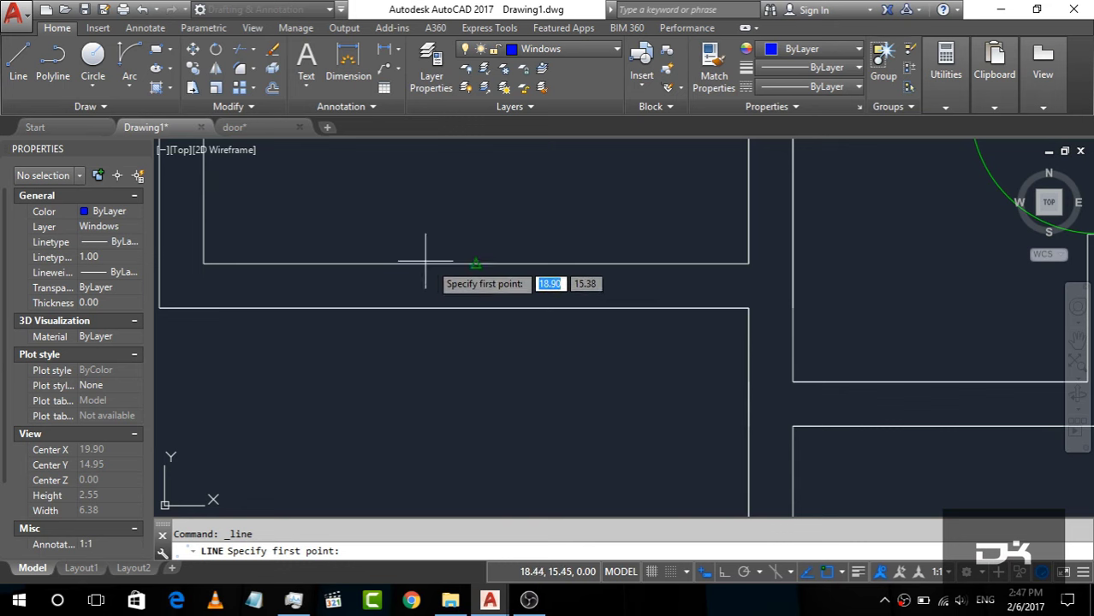
left_click(475, 264)
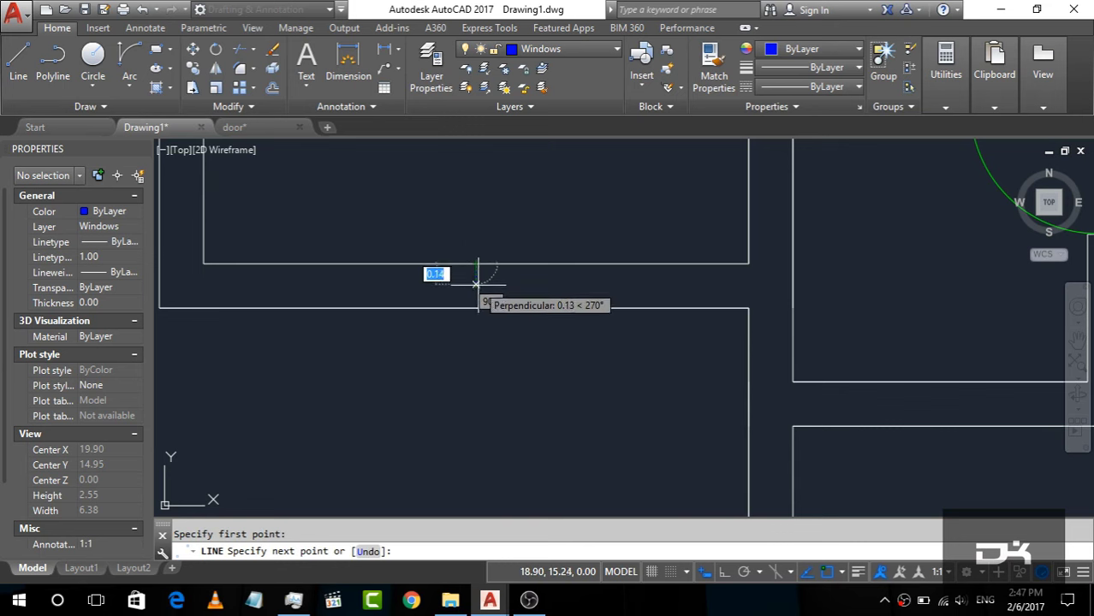
left_click(476, 307)
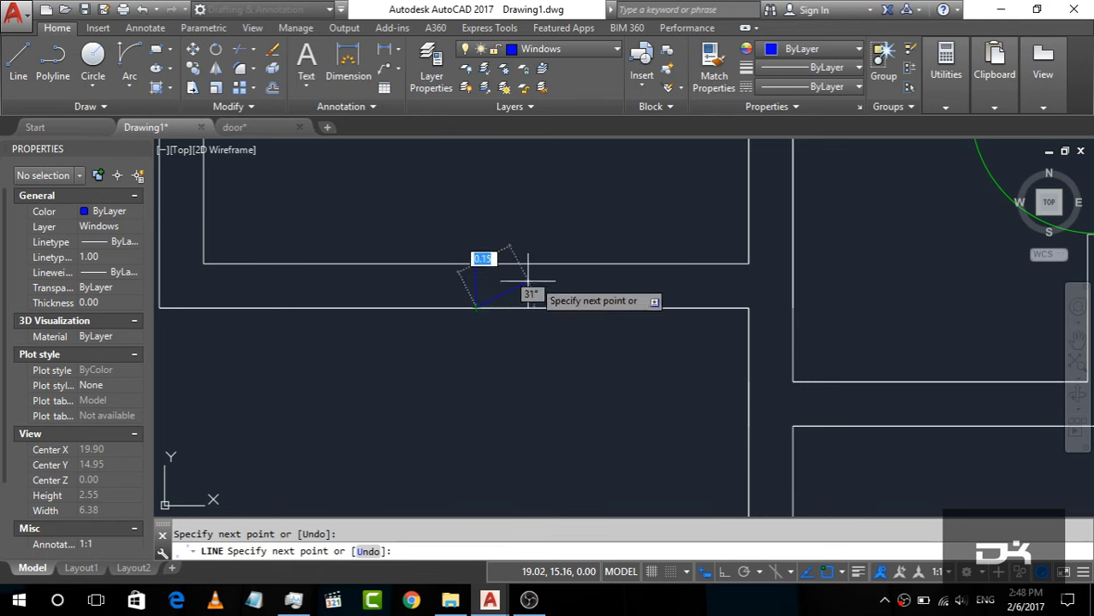
key("Return")
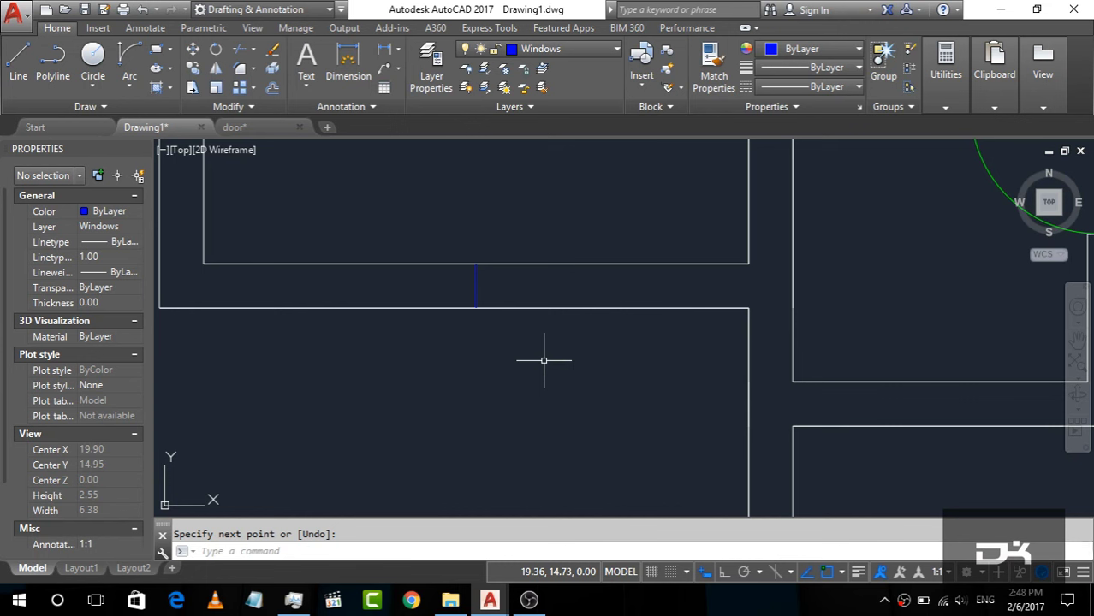
Offset the blue marker line 0.6 to each side to form two jambs.
type("offset")
key("Return")
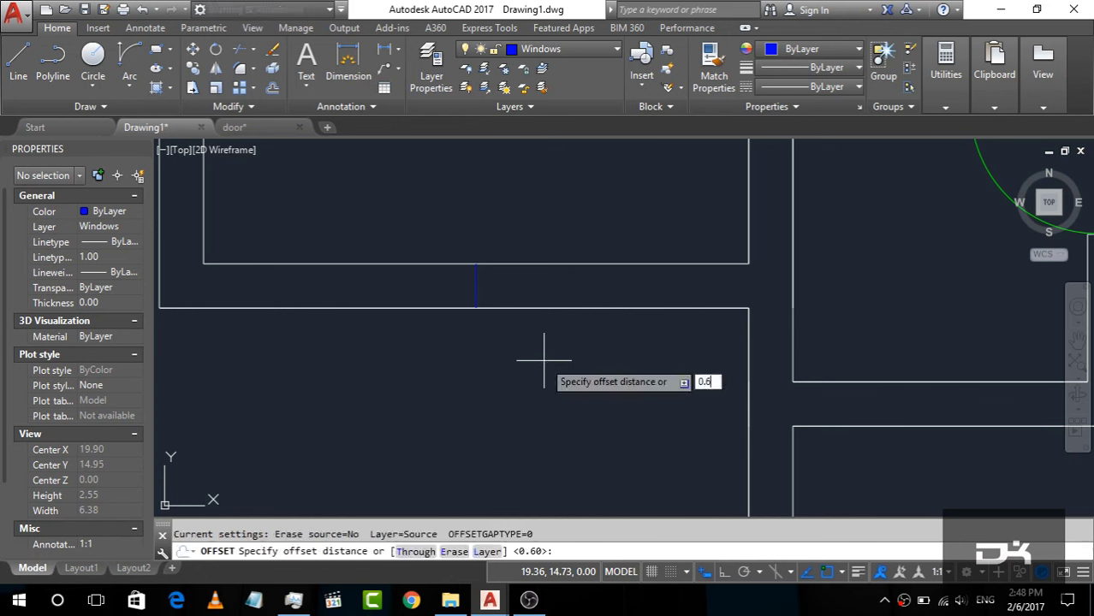
key("Return")
left_click(476, 287)
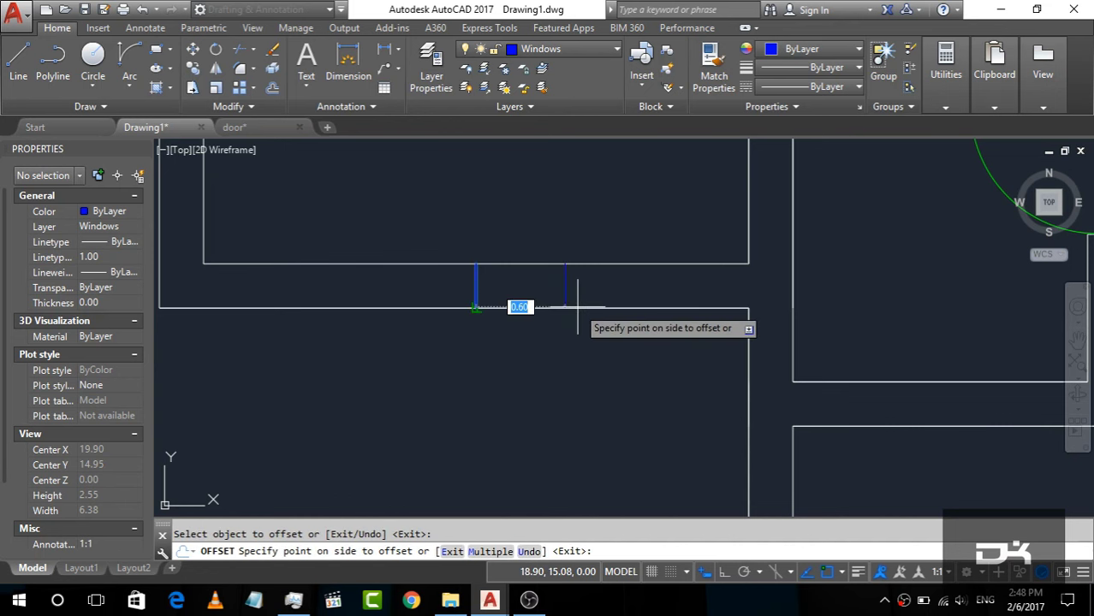
left_click(578, 307)
left_click(475, 282)
left_click(388, 274)
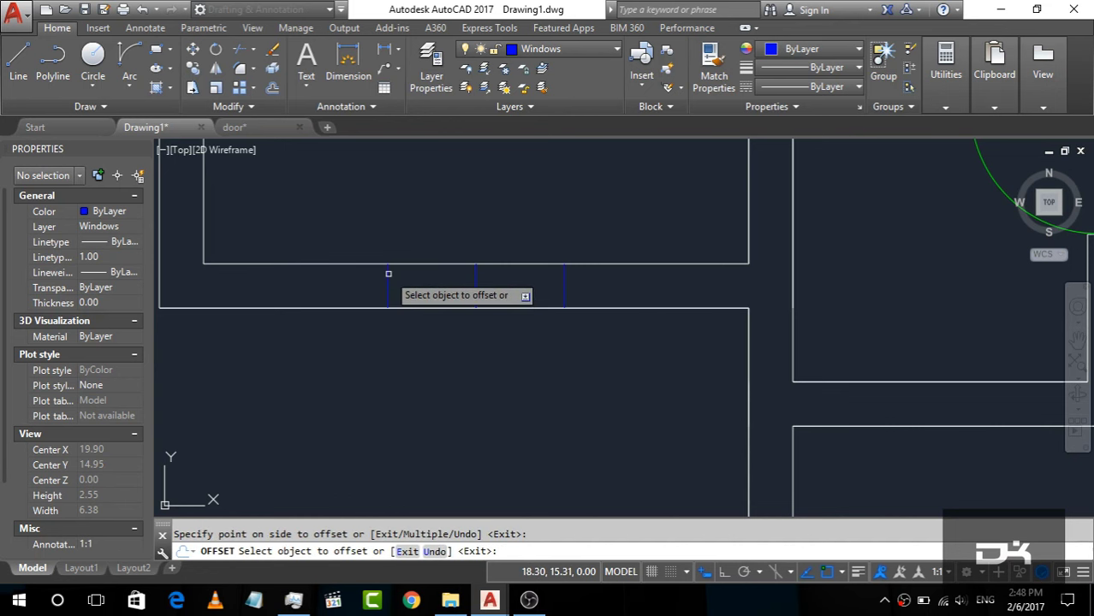
key("Escape")
Delete the original middle marker line.
left_click(476, 289)
left_click(452, 289)
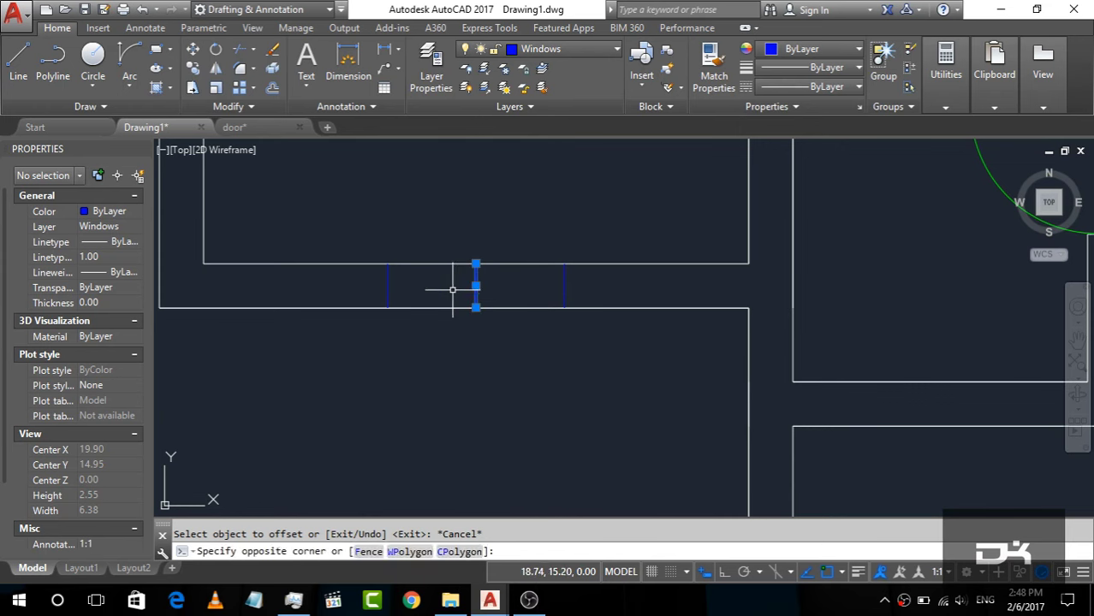
left_click(451, 291)
key("Delete")
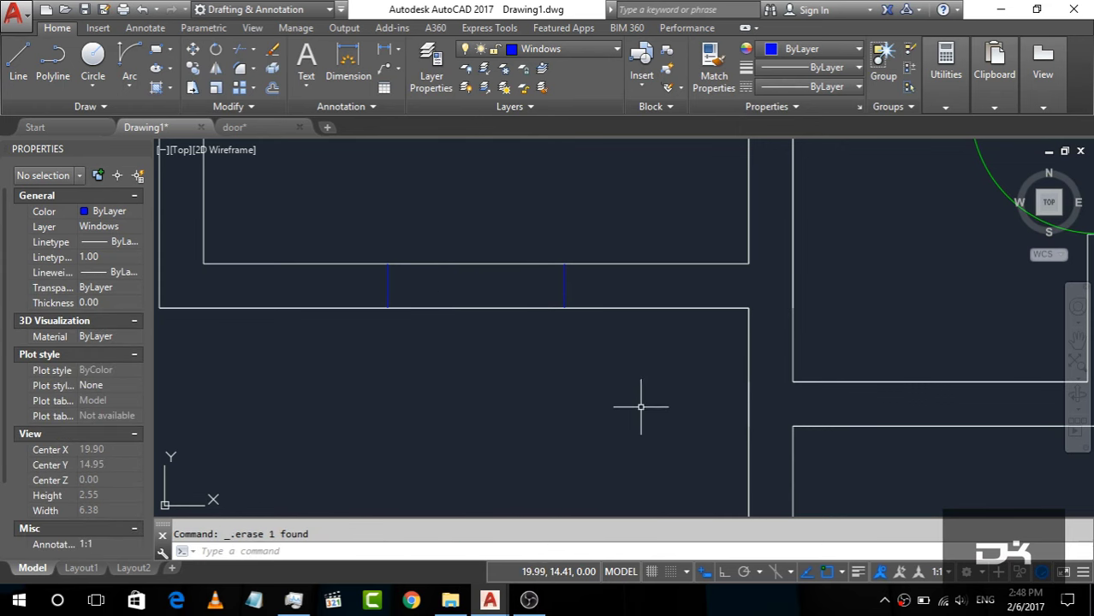
Select the three wall polylines and both jamb lines as trim boundaries.
left_click(643, 400)
left_click(334, 224)
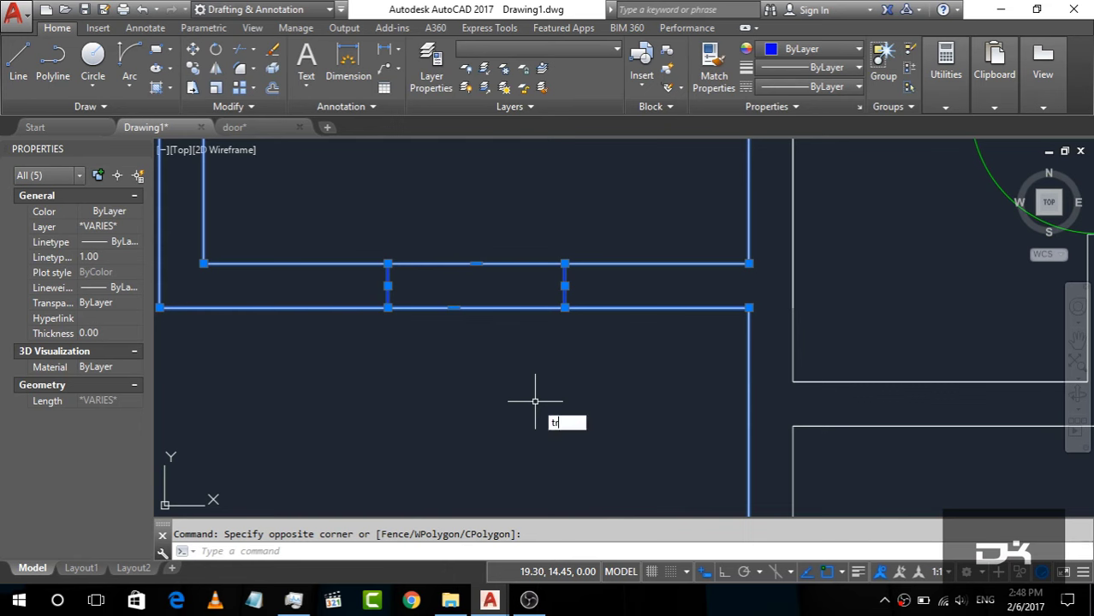
key("Return")
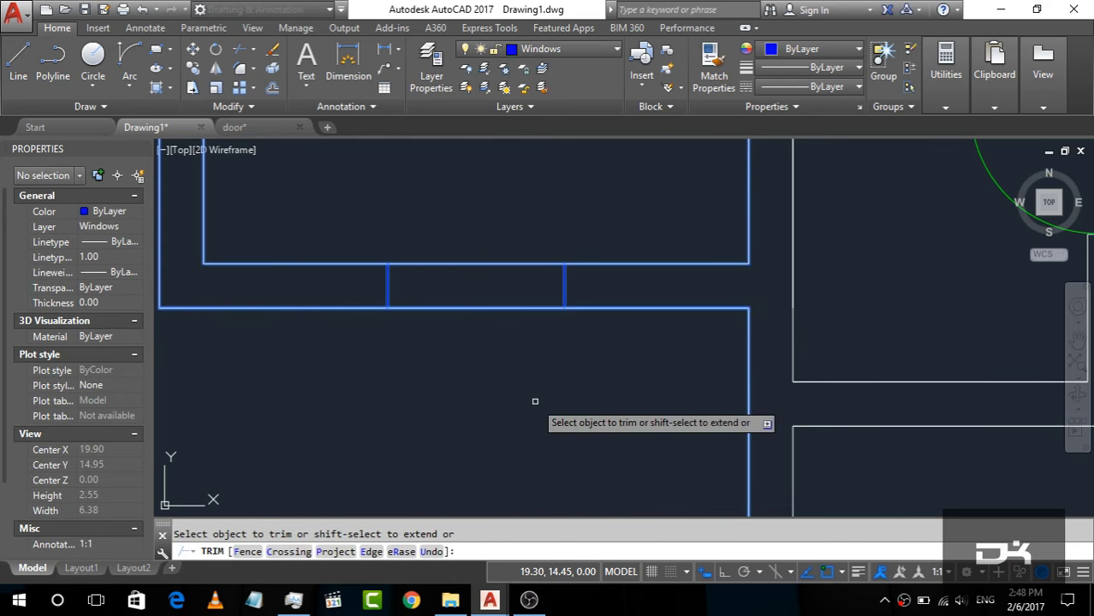
key("Escape")
left_click(527, 402)
left_click(463, 244)
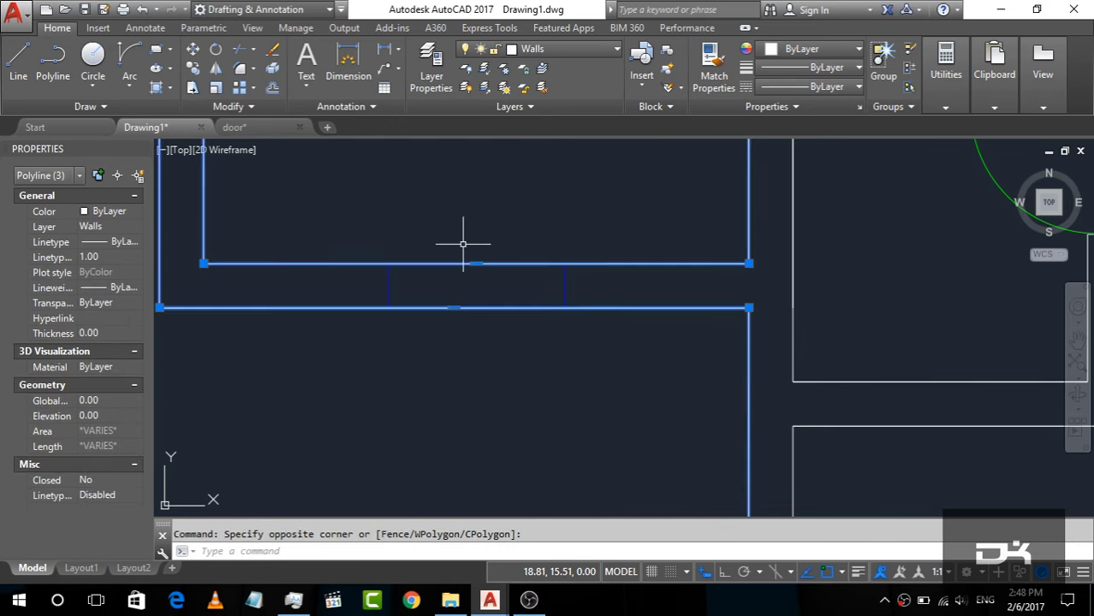
left_click(633, 391)
left_click(317, 160)
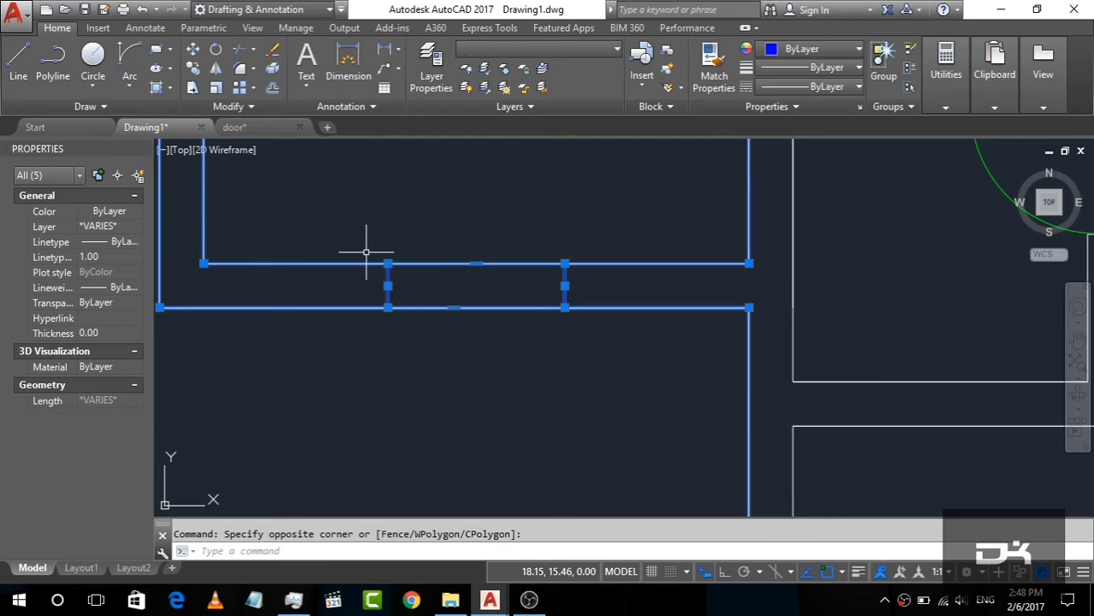
type("tr")
Trim away the wall lines between the two jambs.
key("Return")
left_click(599, 433)
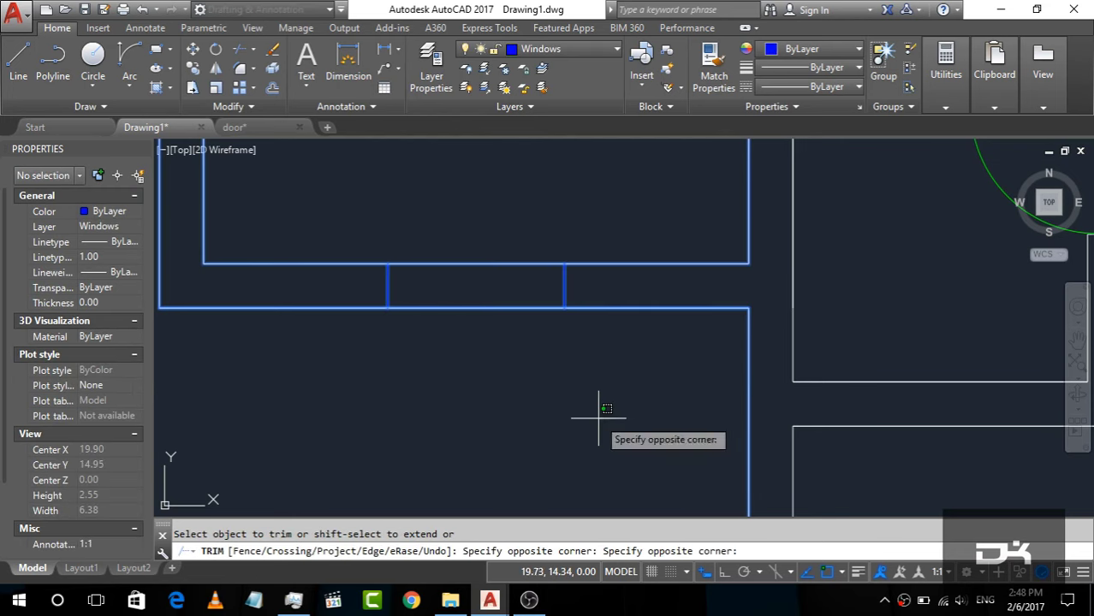
left_click(462, 283)
left_click(613, 418)
left_click(469, 225)
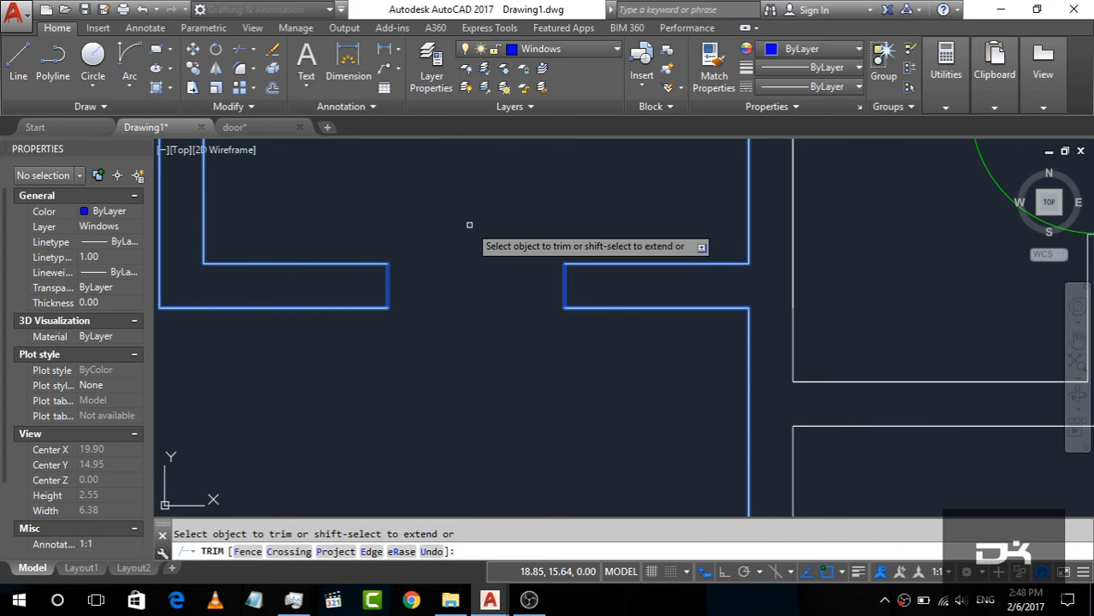
key("Escape")
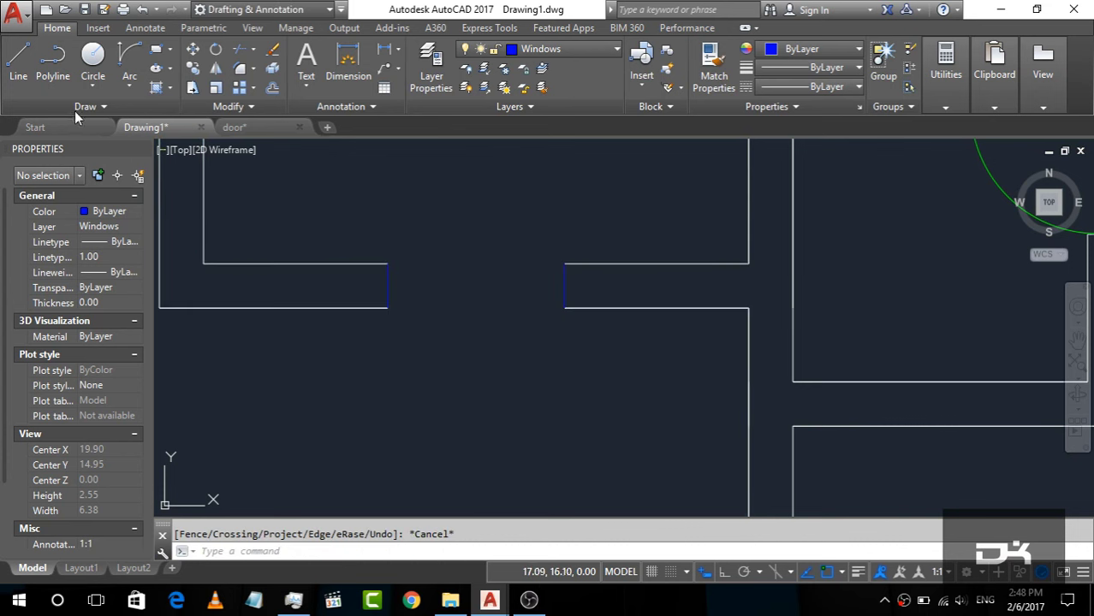
Draw lines along the opening's top edge, right jamb and bottom edge to close the window rectangle.
left_click(18, 64)
left_click(387, 264)
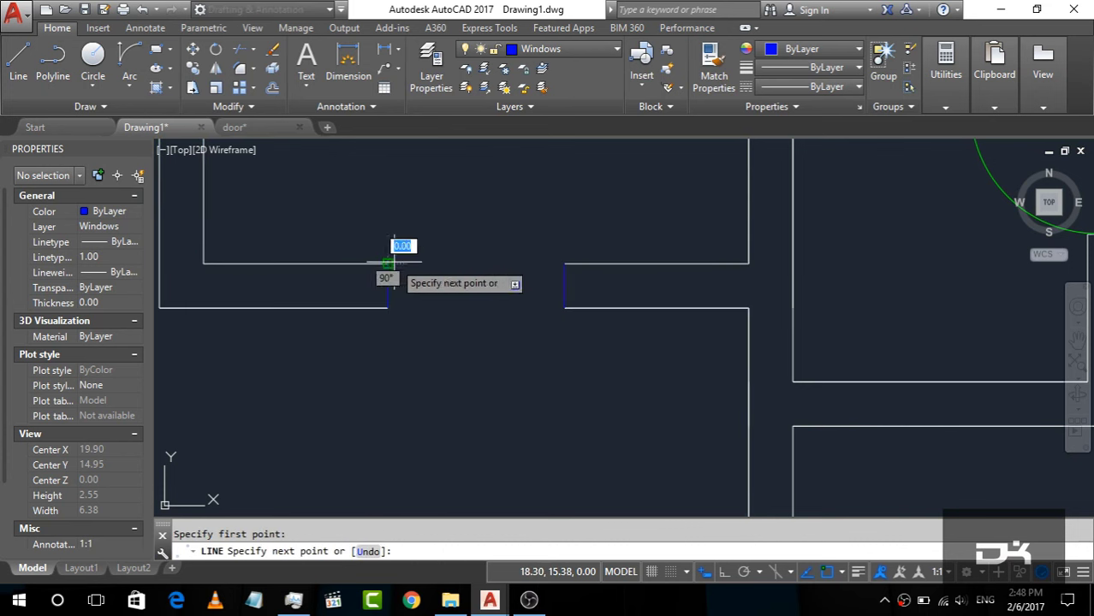
left_click(564, 264)
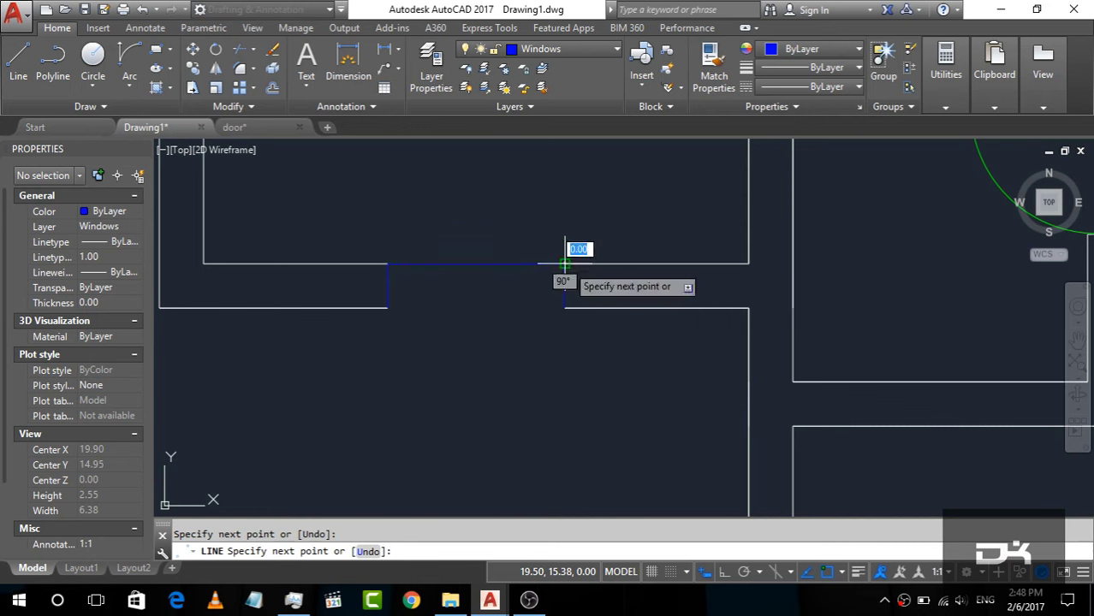
left_click(565, 306)
key("Return")
key("Return")
left_click(564, 306)
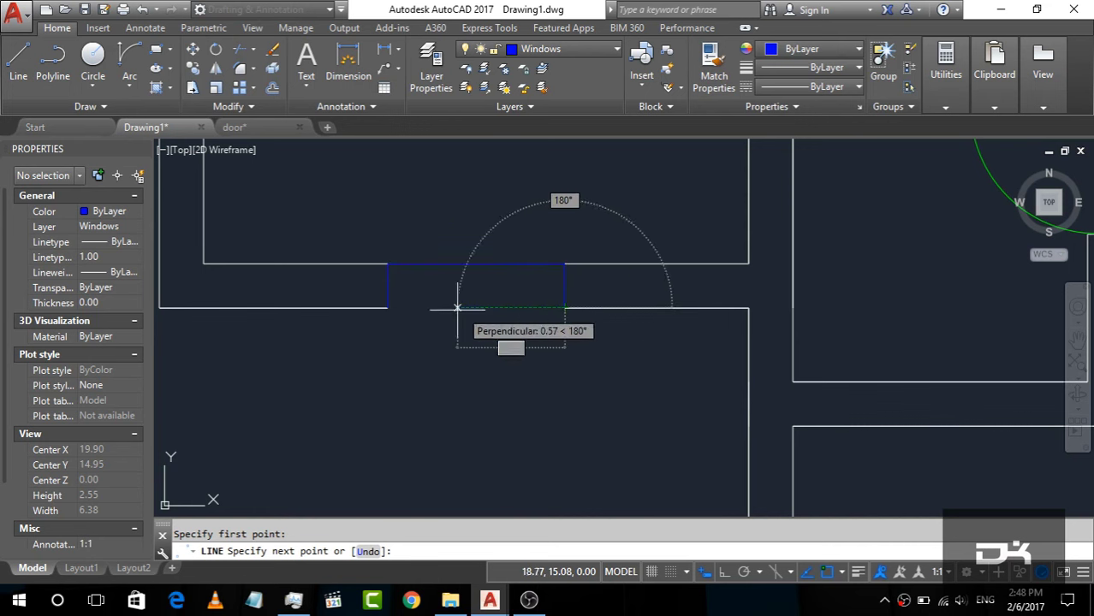
left_click(388, 307)
key("Return")
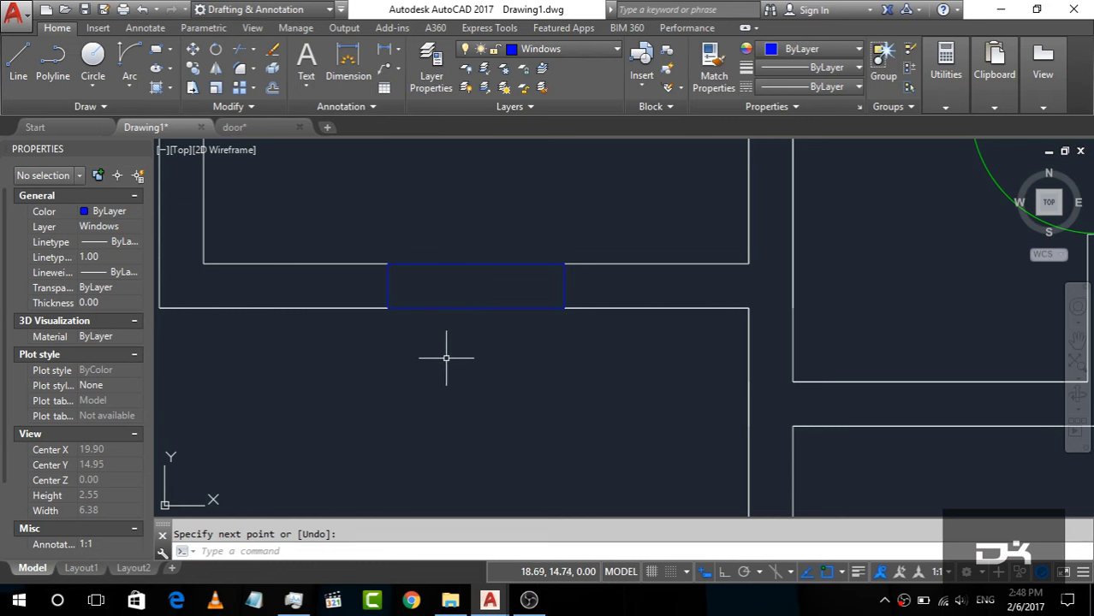
Try a 0.15 offset of the window's top edge, then cancel and delete that 0.15 inner line.
type("of")
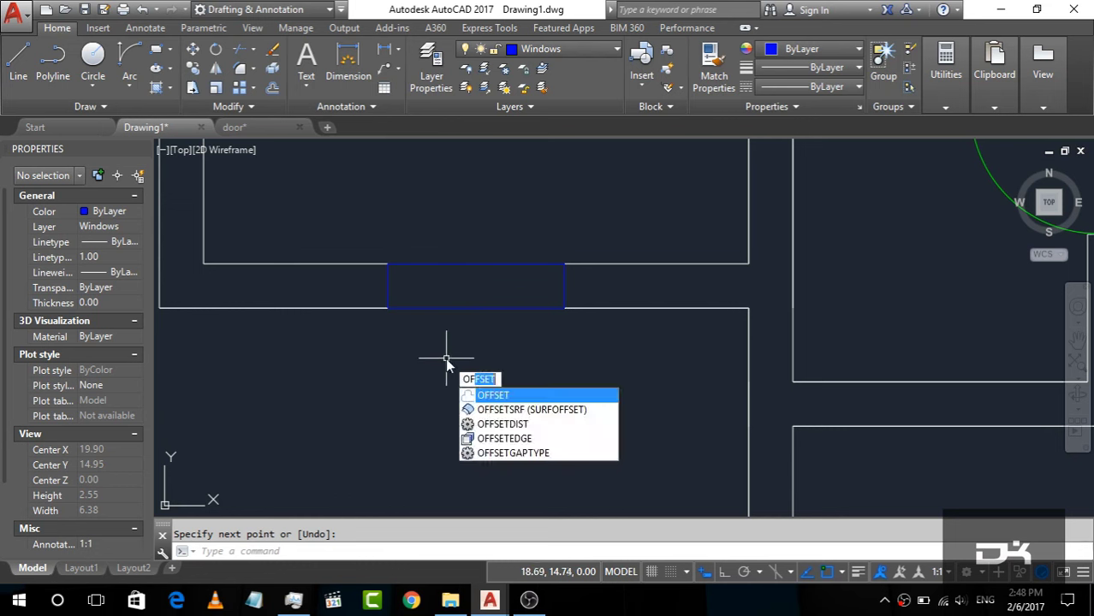
key("Return")
type("0.15")
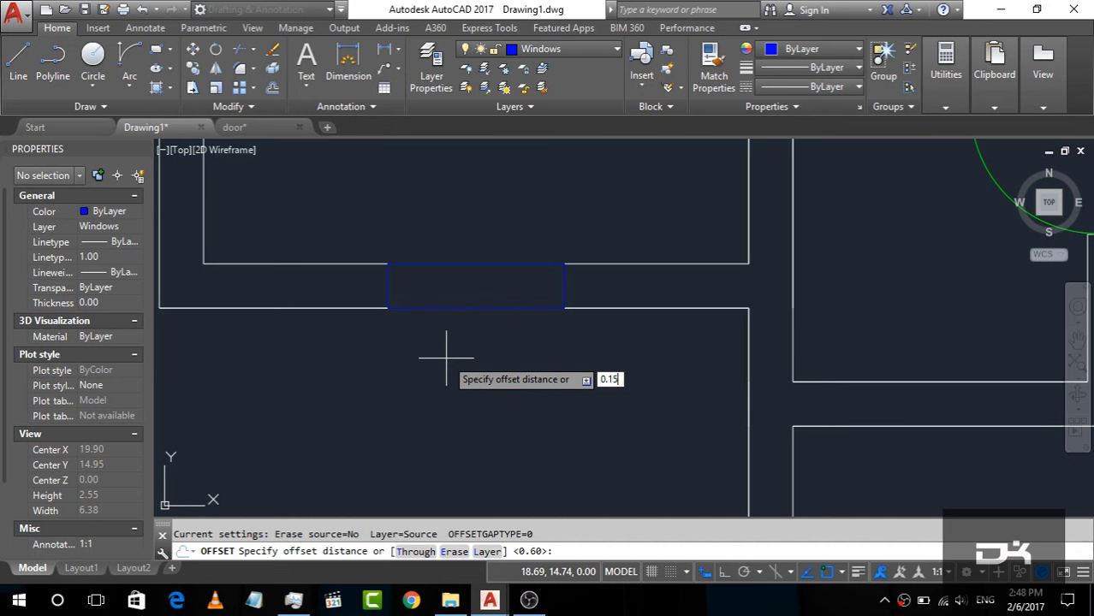
key("Return")
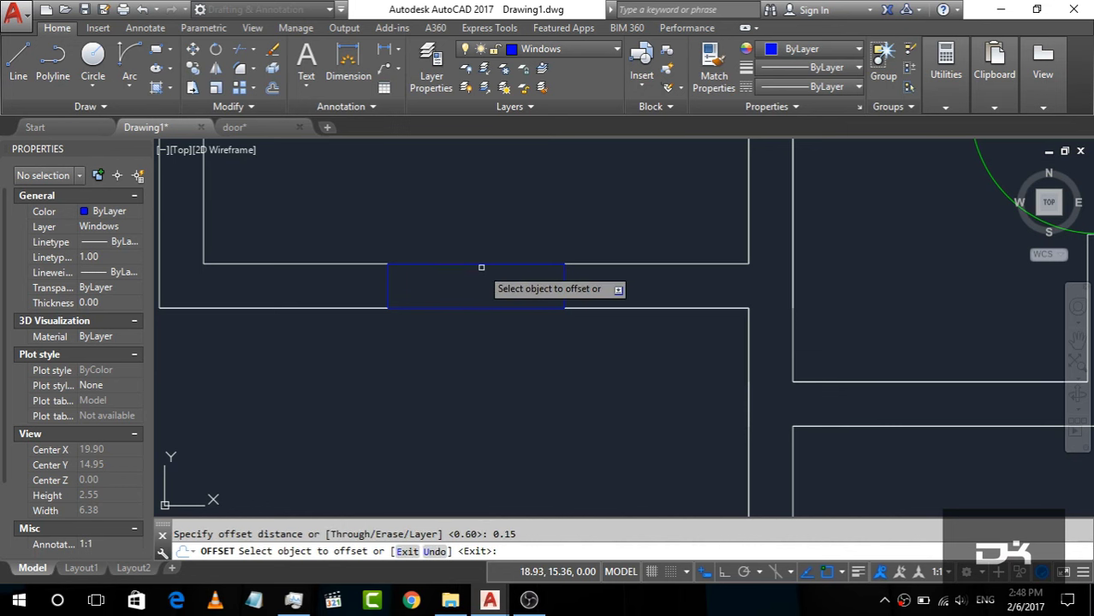
left_click(481, 267)
left_click(482, 283)
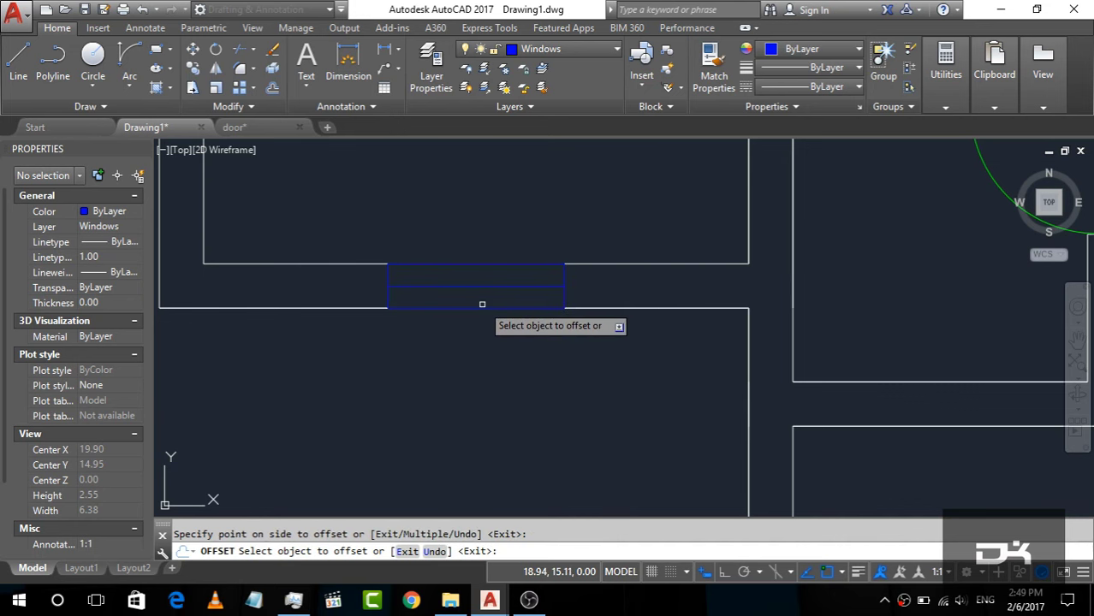
left_click(482, 306)
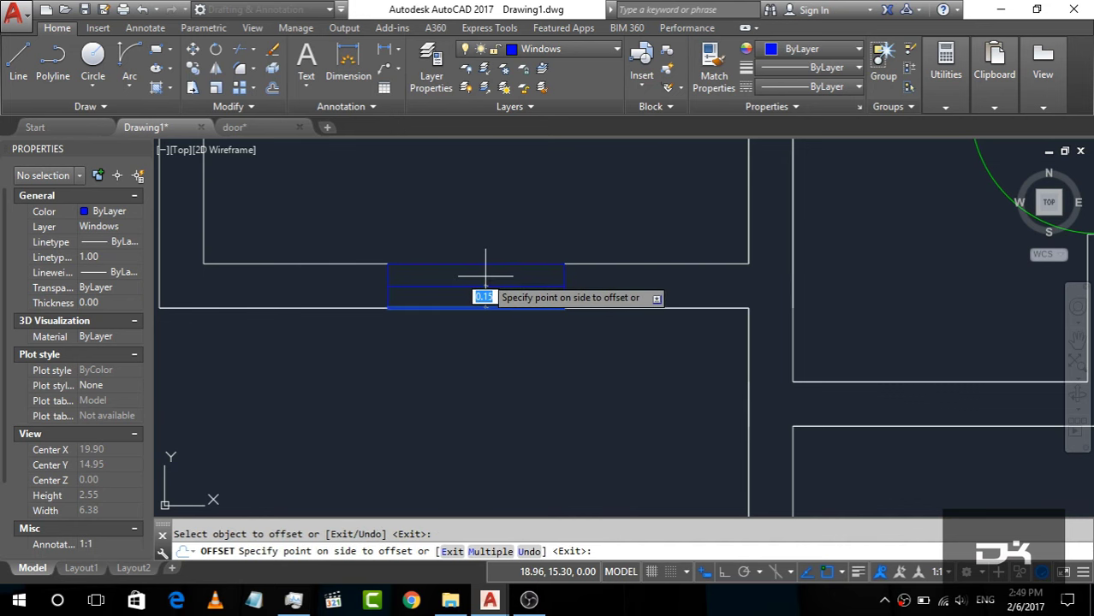
scroll(464, 291, "up", 2)
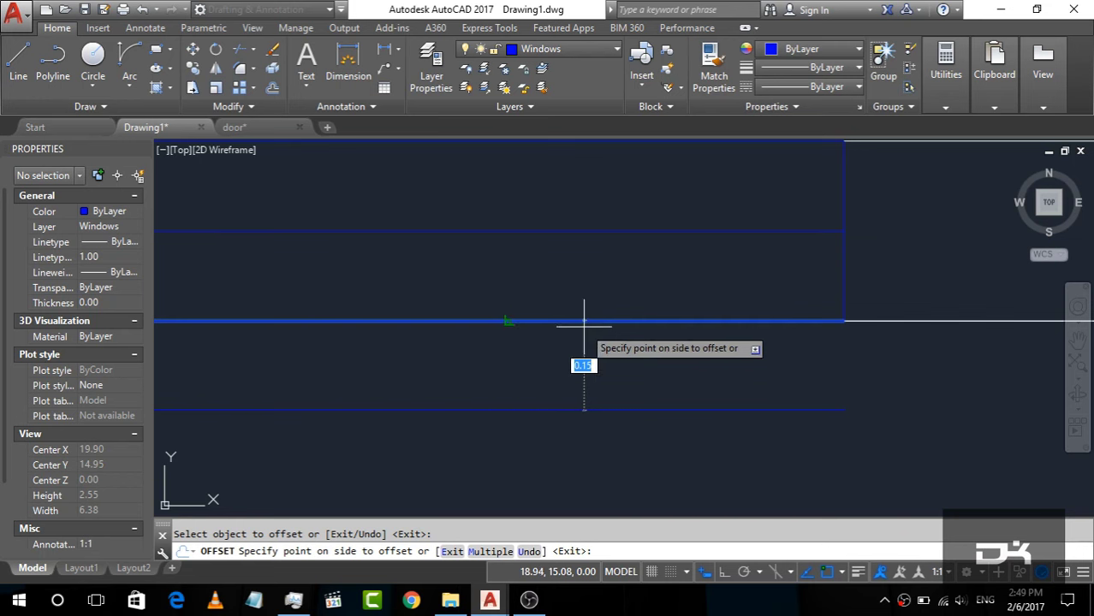
key("Escape")
scroll(606, 343, "down", 3)
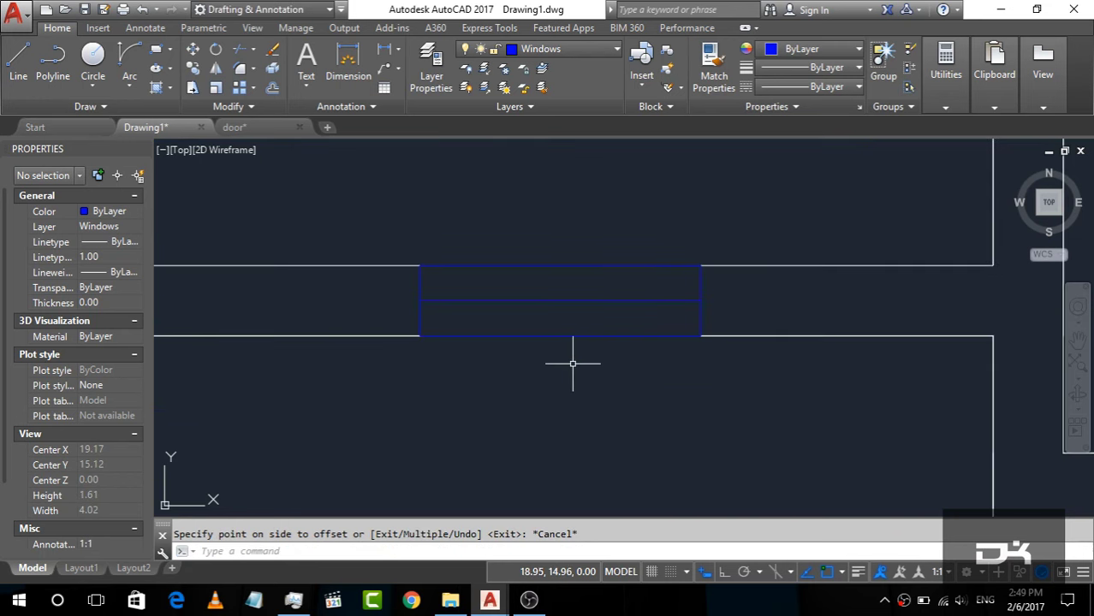
type("OF")
key("Return")
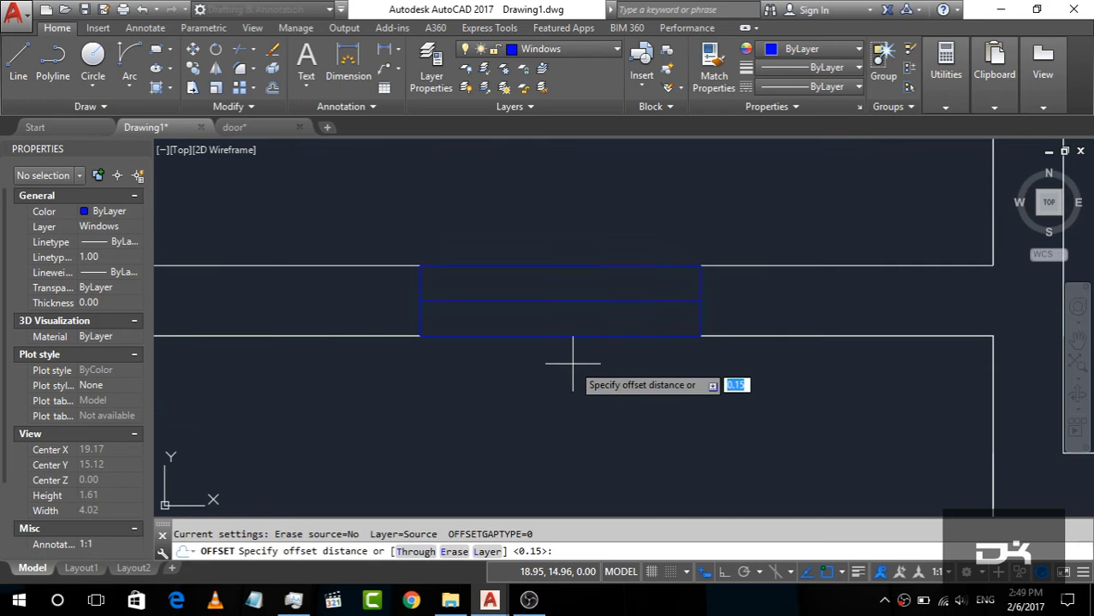
left_click(599, 299)
key("Escape")
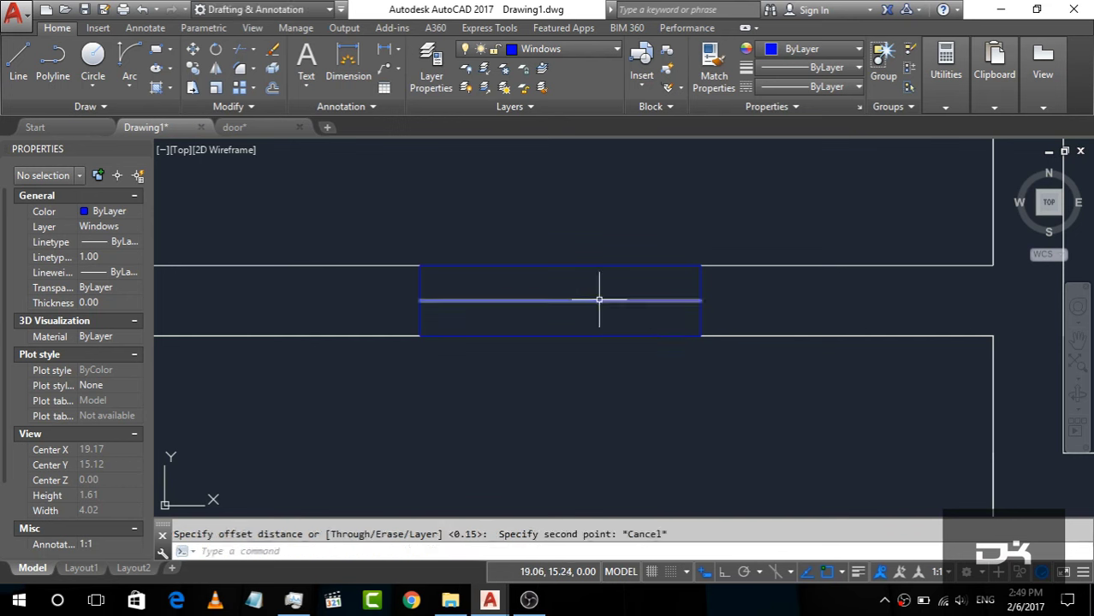
left_click(599, 299)
key("Delete")
type("OF")
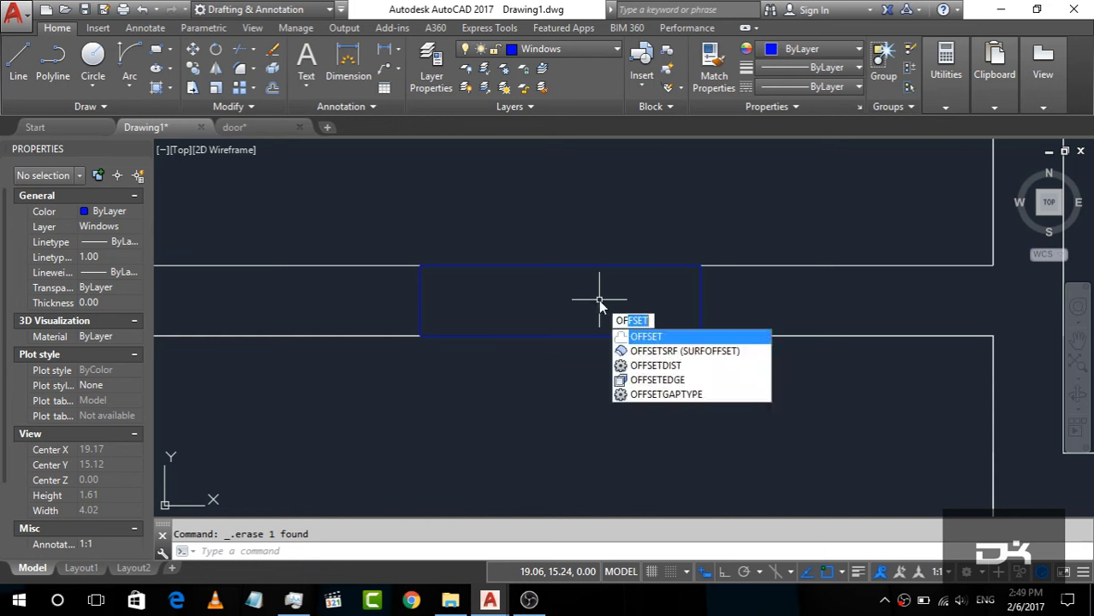
Offset the window's top and bottom edges 0.17 inward as glass lines.
key("Return")
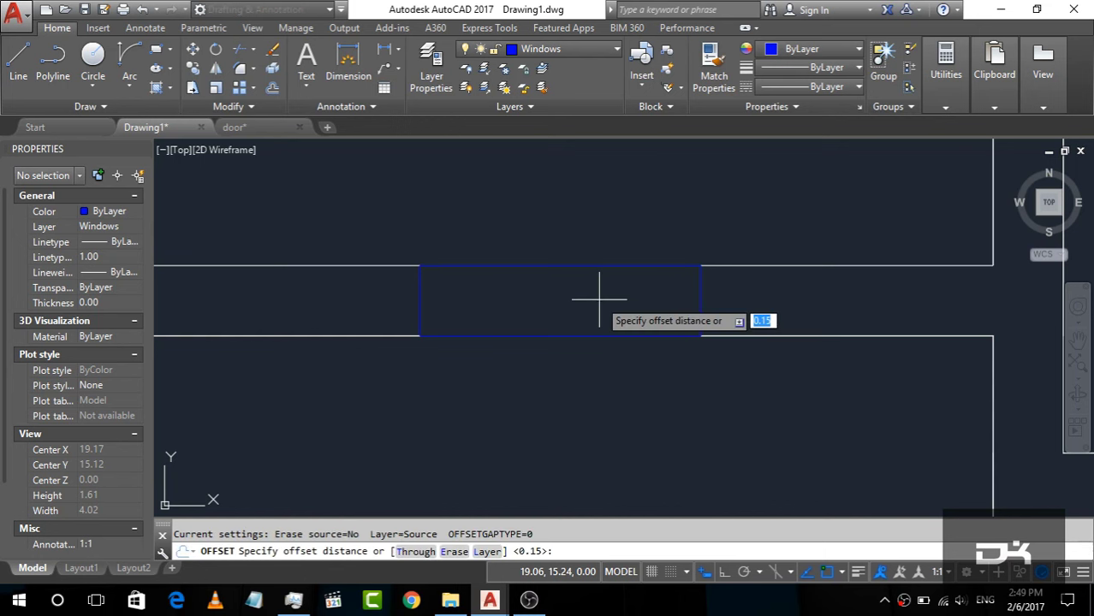
type("0.17")
key("Return")
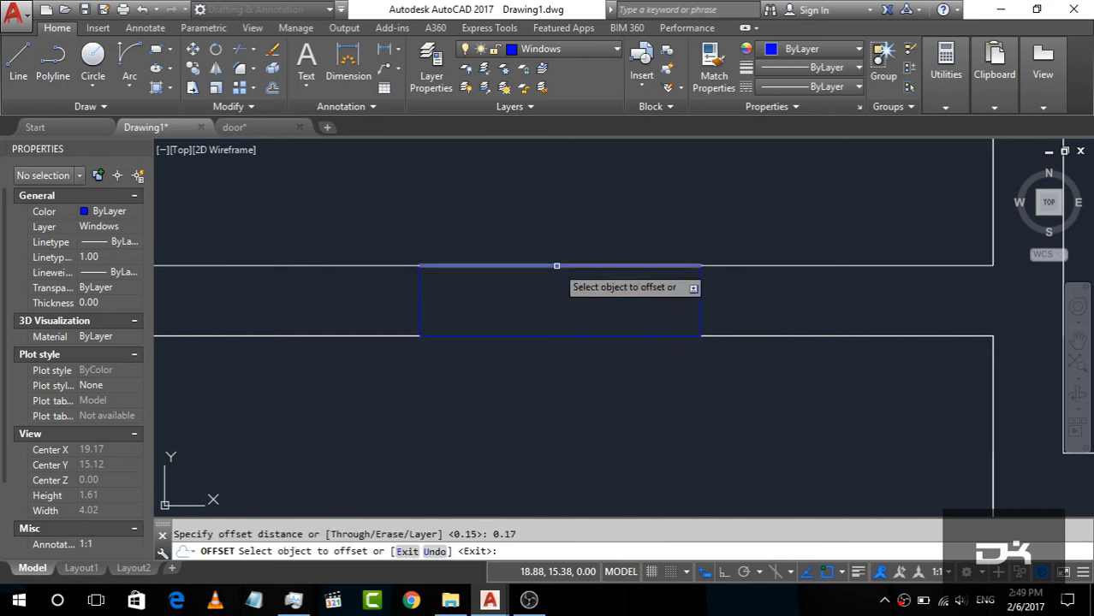
left_click(558, 267)
left_click(554, 296)
left_click(557, 335)
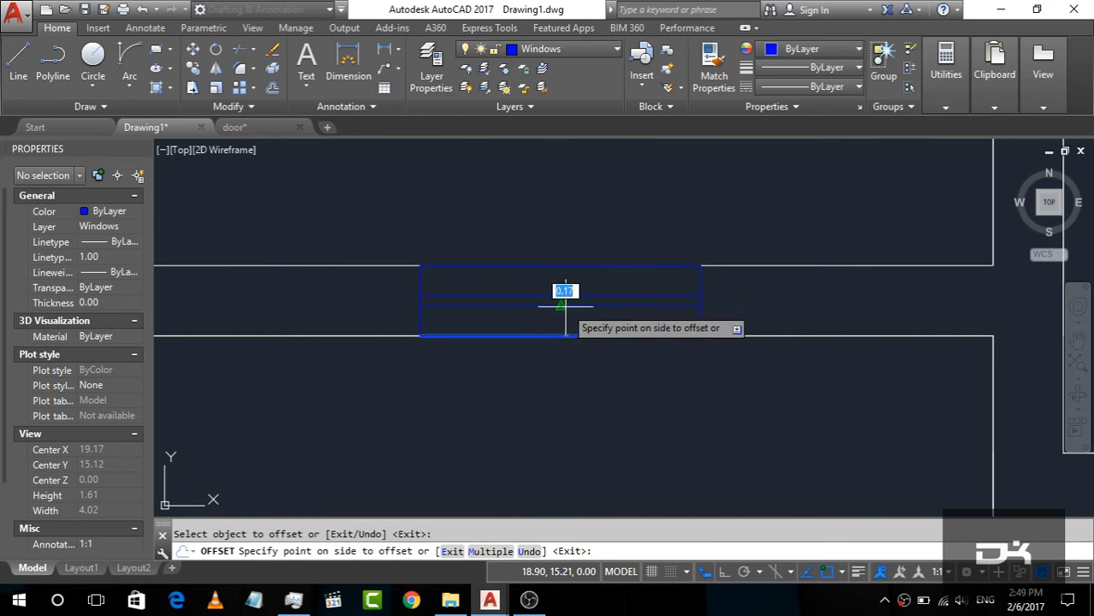
left_click(556, 310)
key("Escape")
scroll(560, 308, "down", 2)
Draw a short line crossing the top wall of the upper-left room.
scroll(560, 309, "down", 2)
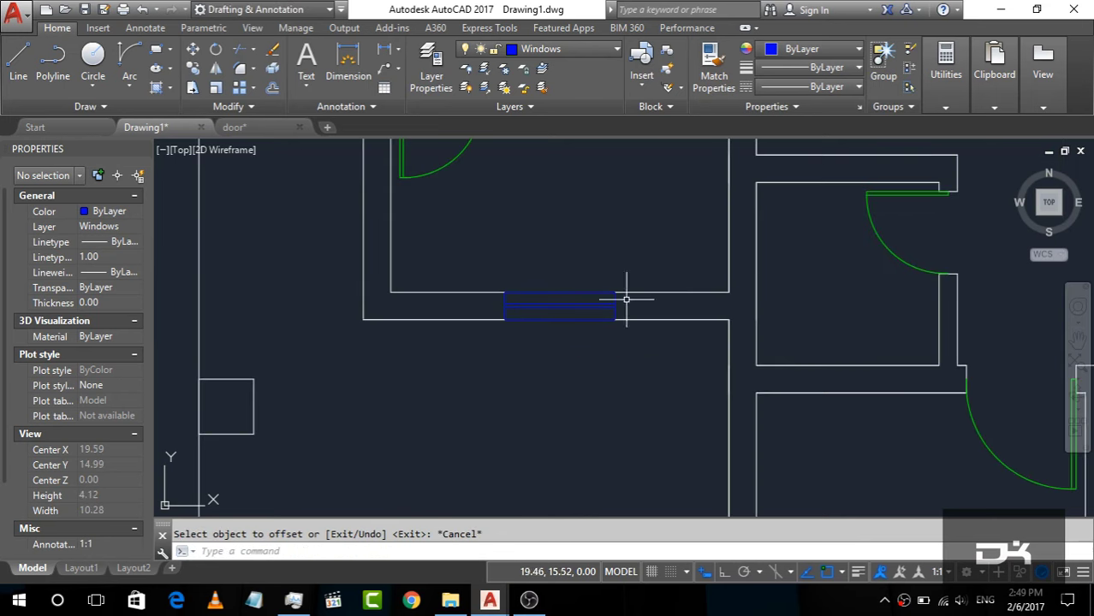
scroll(559, 365, "down", 3)
scroll(559, 351, "down", 2)
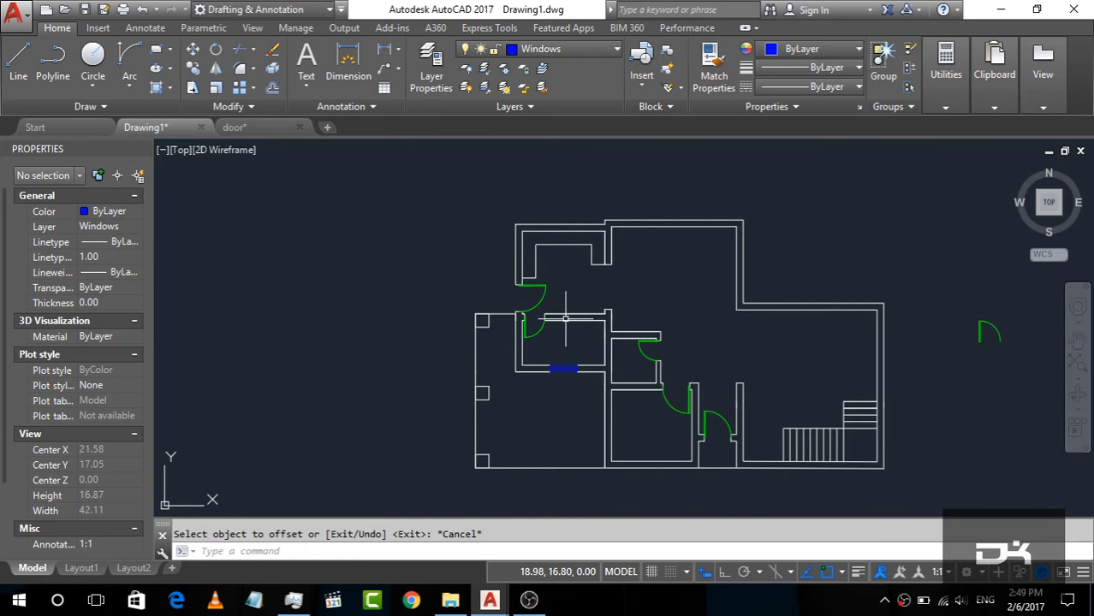
scroll(562, 236, "up", 5)
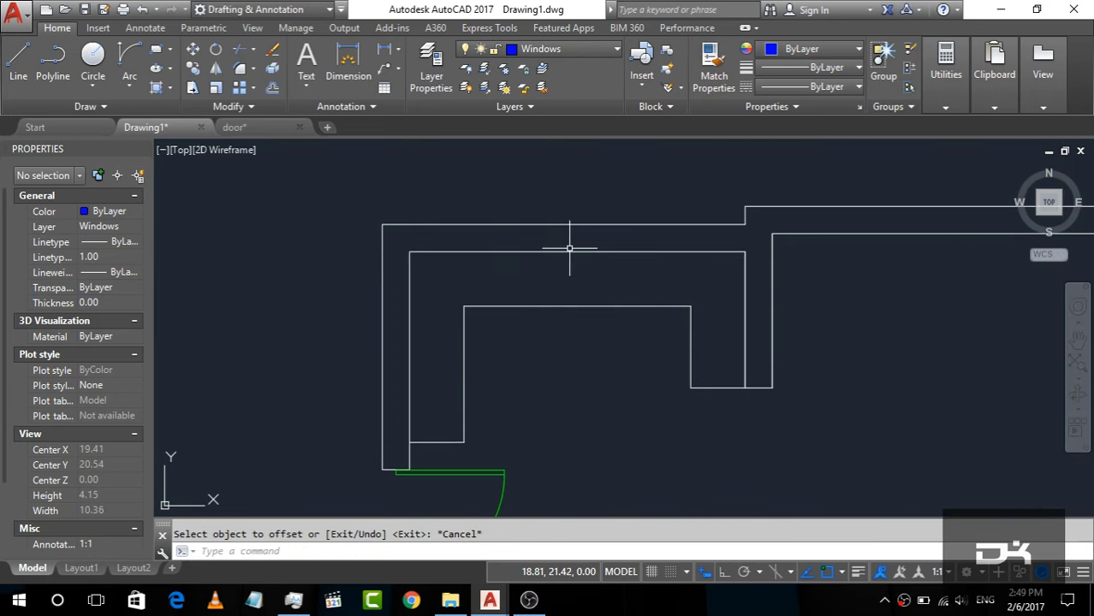
left_click(18, 60)
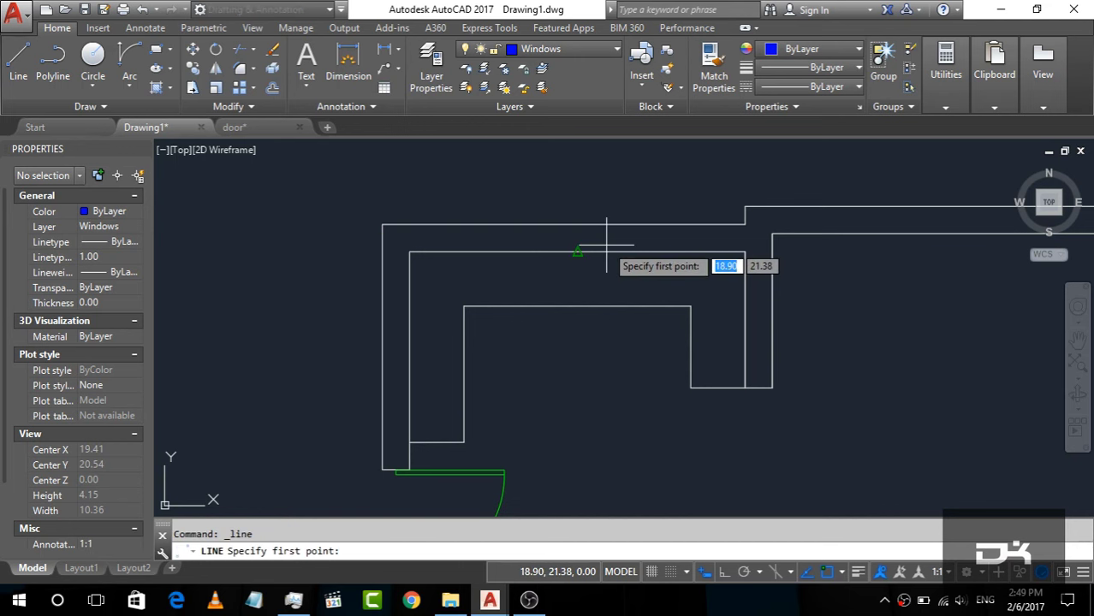
left_click(577, 252)
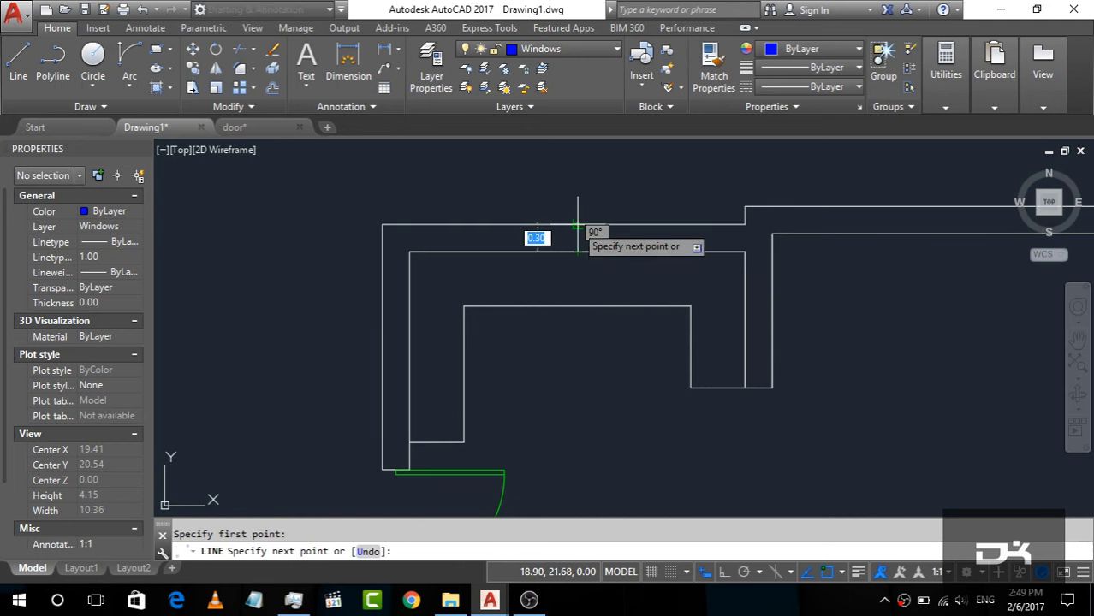
left_click(578, 225)
key("Escape")
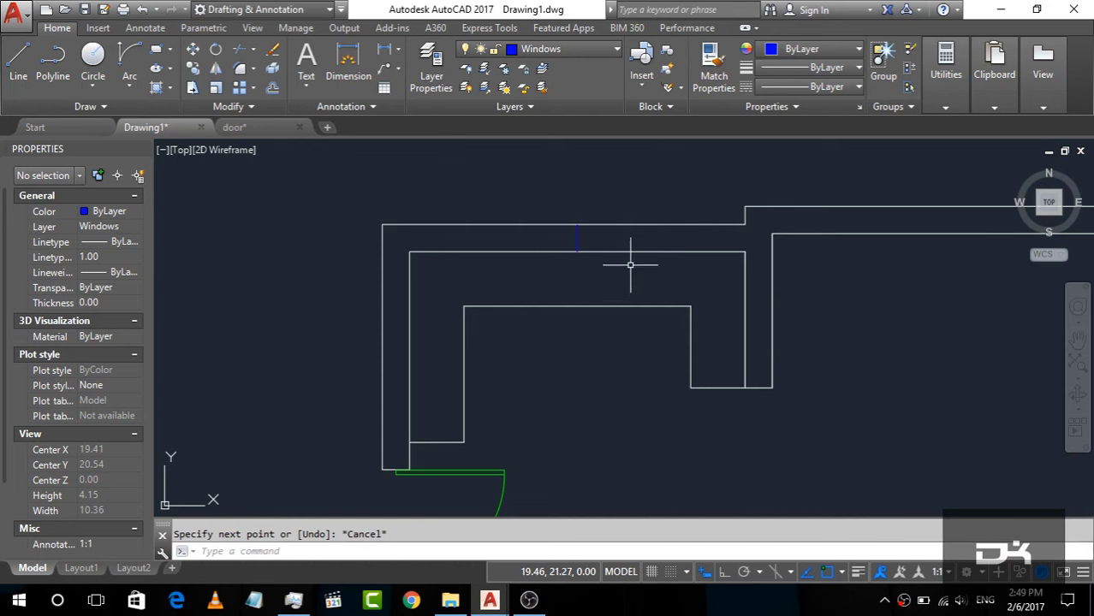
type("o")
Copy that short line 0.6 to each side and erase the middle one.
key("Return")
type("1.6")
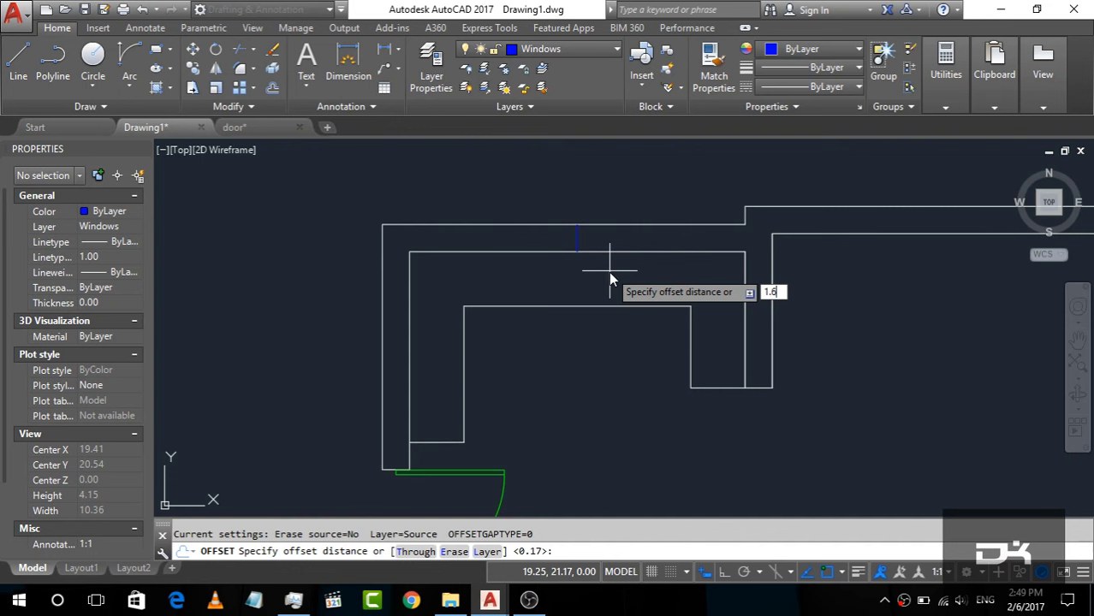
key("BackSpace")
key("BackSpace")
key("BackSpace")
type("0.6")
key("Return")
scroll(634, 279, "up", 4)
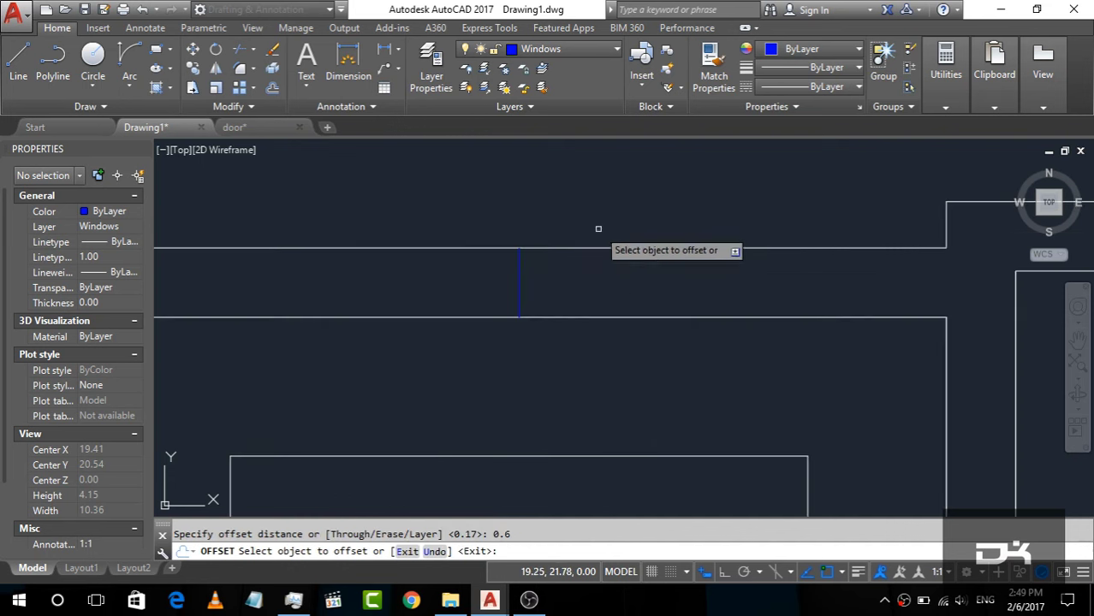
left_click(518, 268)
left_click(630, 276)
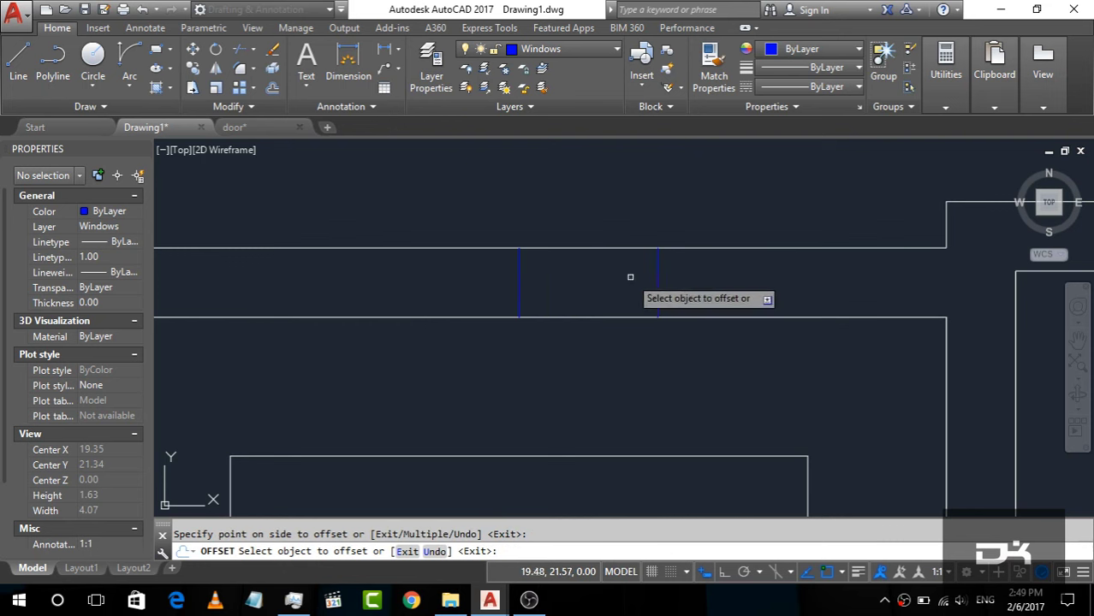
left_click(518, 268)
left_click(430, 274)
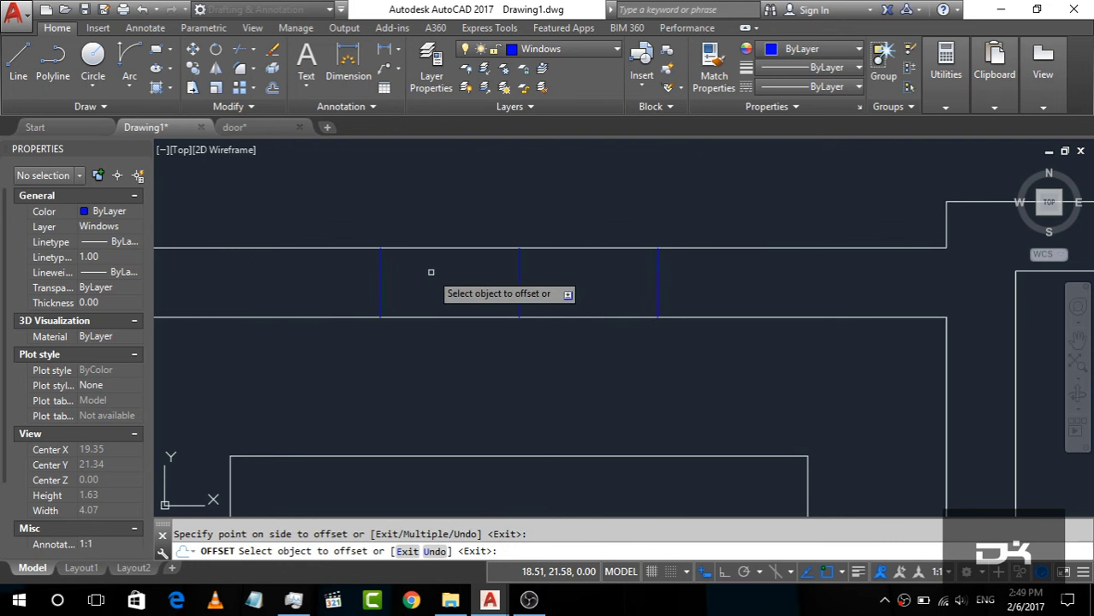
key("Escape")
left_click(520, 279)
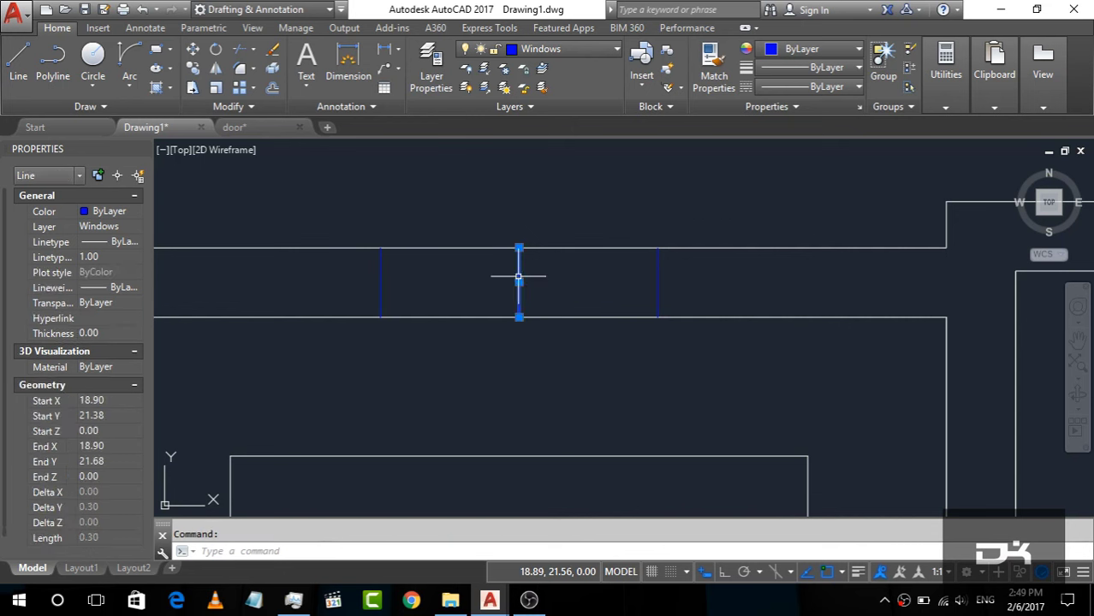
key("Delete")
Trim away the wall lines between the two jamb lines to open the wall.
left_click(760, 391)
left_click(371, 229)
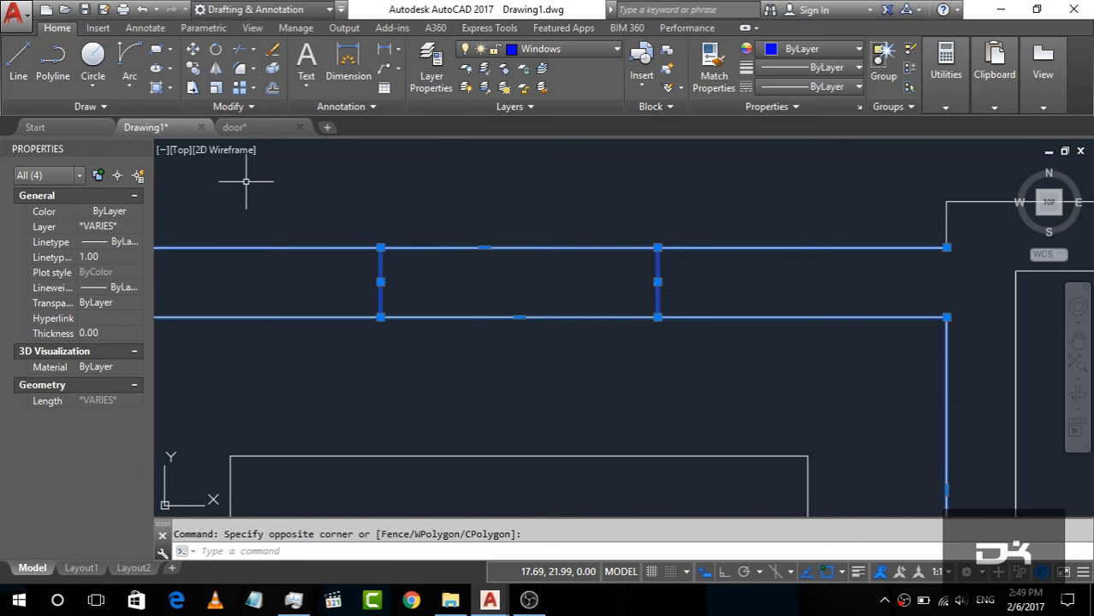
type("tr")
key("Return")
left_click(436, 370)
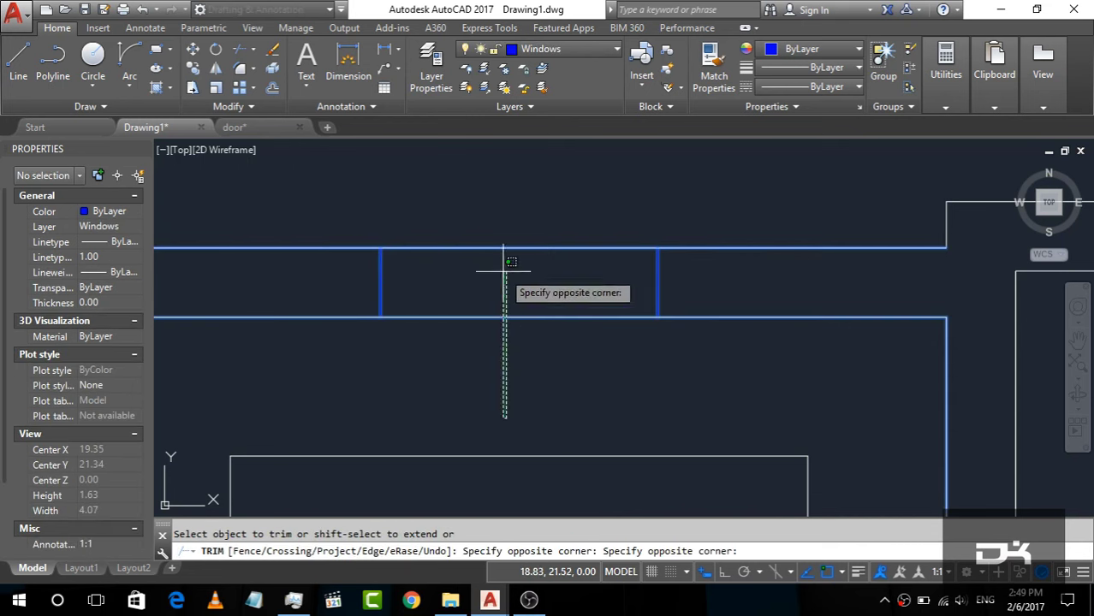
left_click(505, 208)
key("Escape")
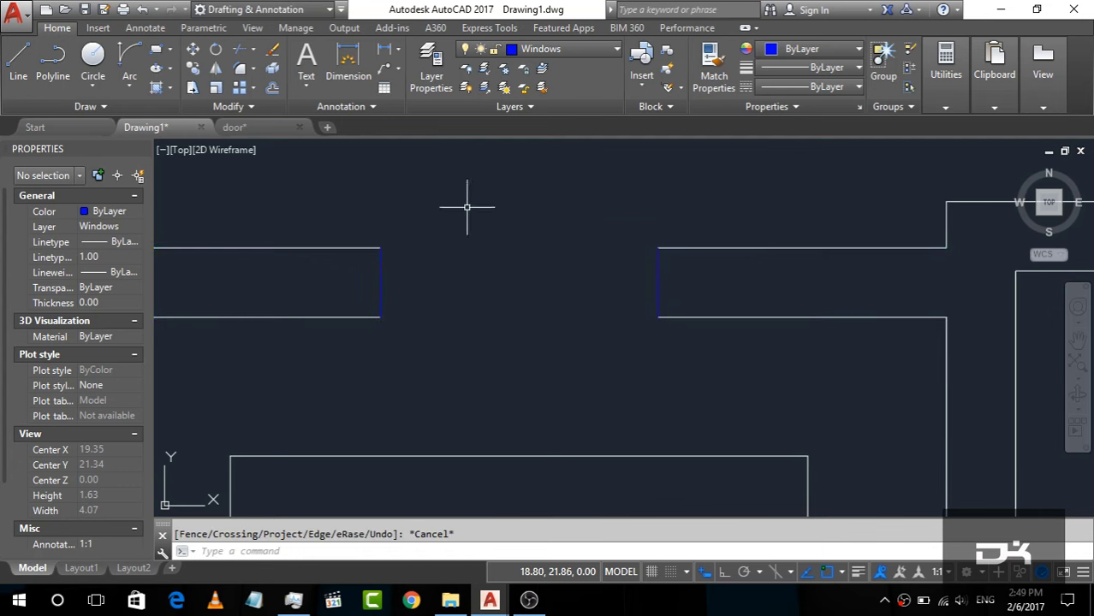
Draw the top edge across the opening and offset it 0.3 down to close the window.
left_click(18, 60)
left_click(380, 248)
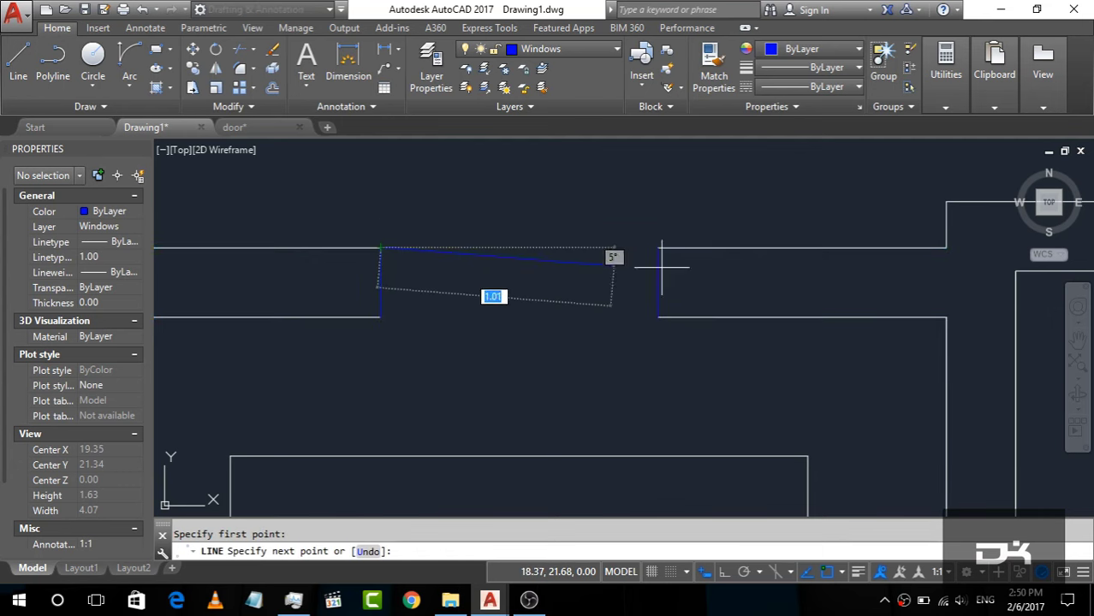
left_click(657, 248)
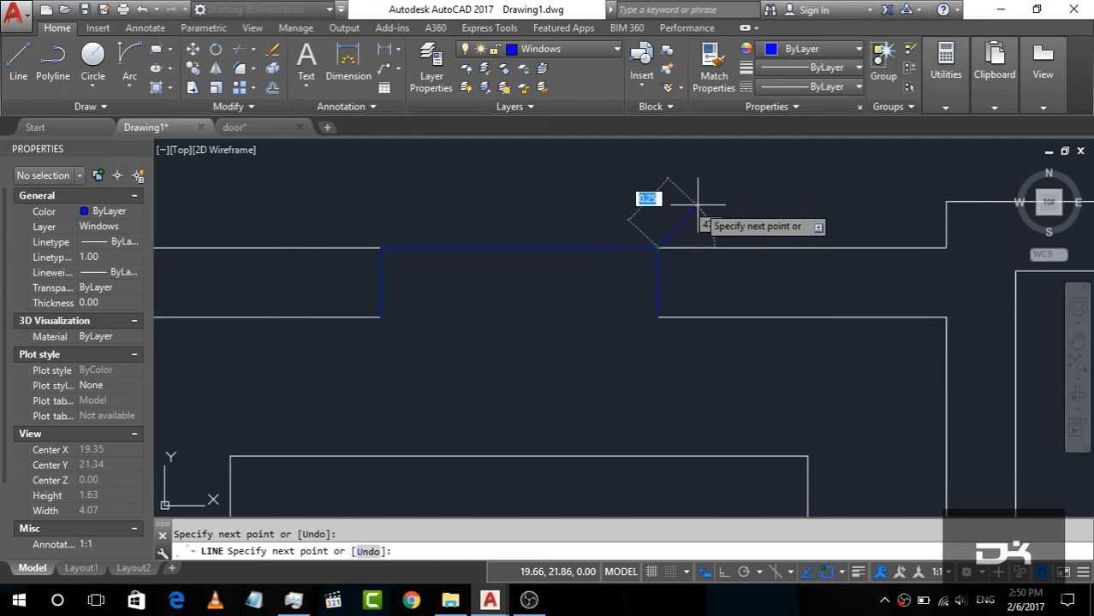
key("Escape")
key("Return")
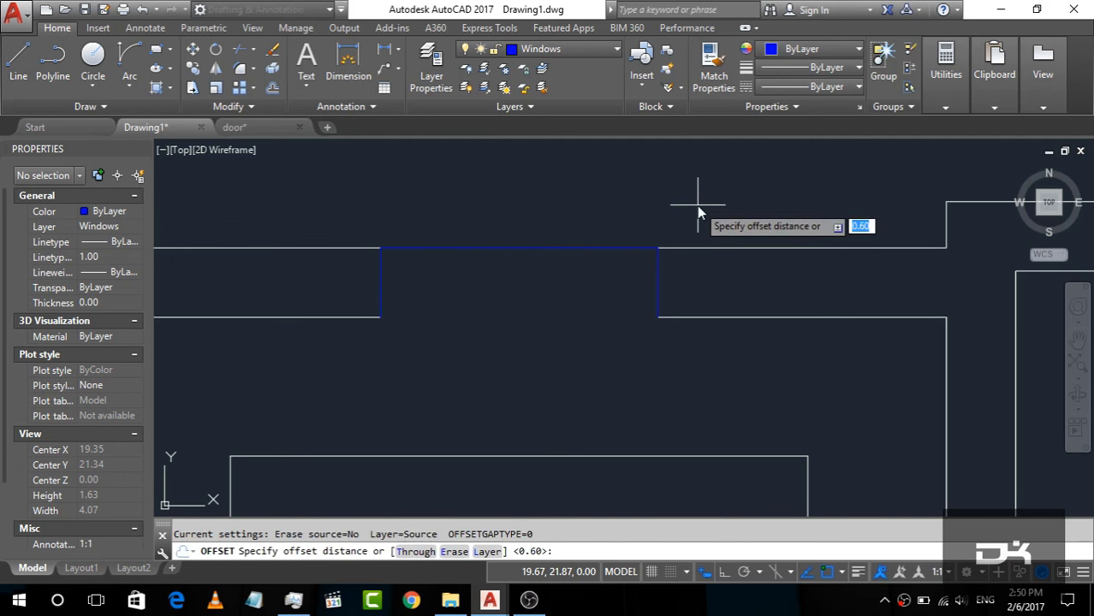
type("0.3")
key("Return")
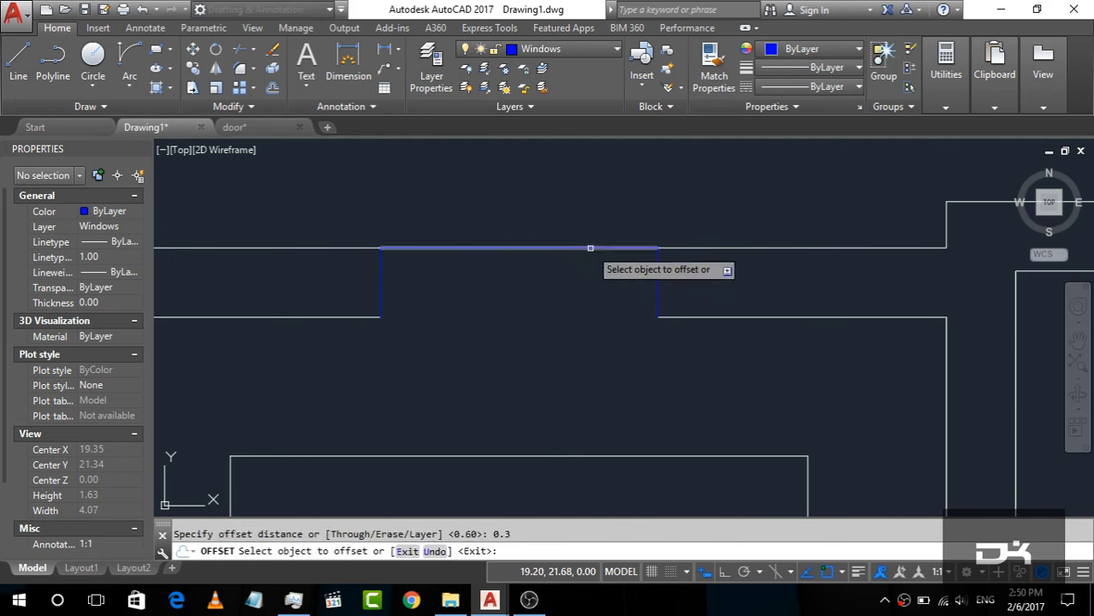
left_click(589, 248)
left_click(589, 367)
key("Return")
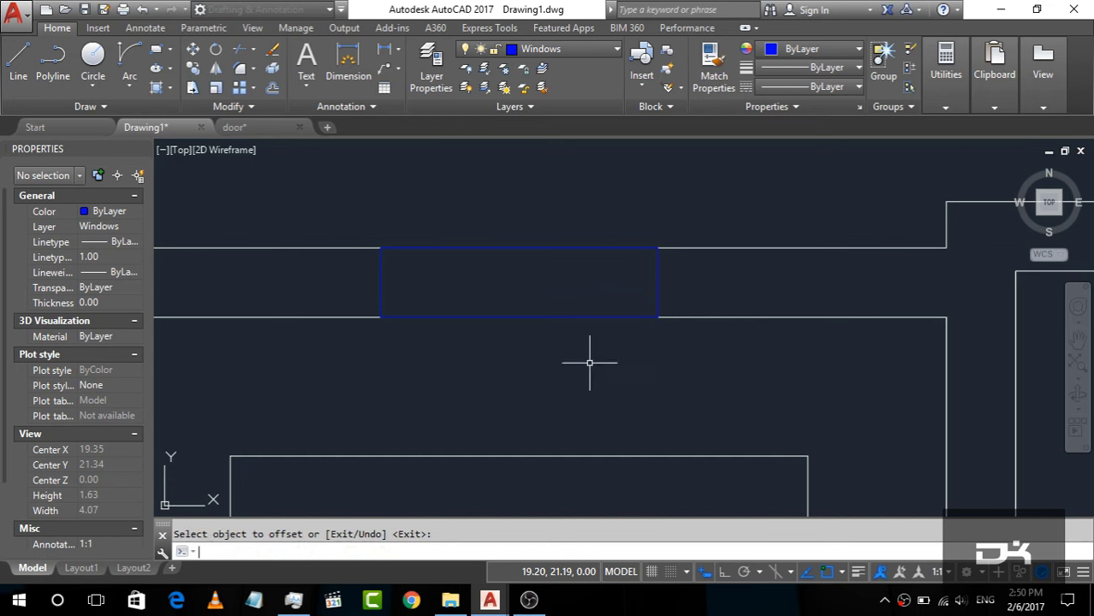
Add inner glazing lines 0.17 inside the window's top and bottom edges.
key("Return")
type("0")
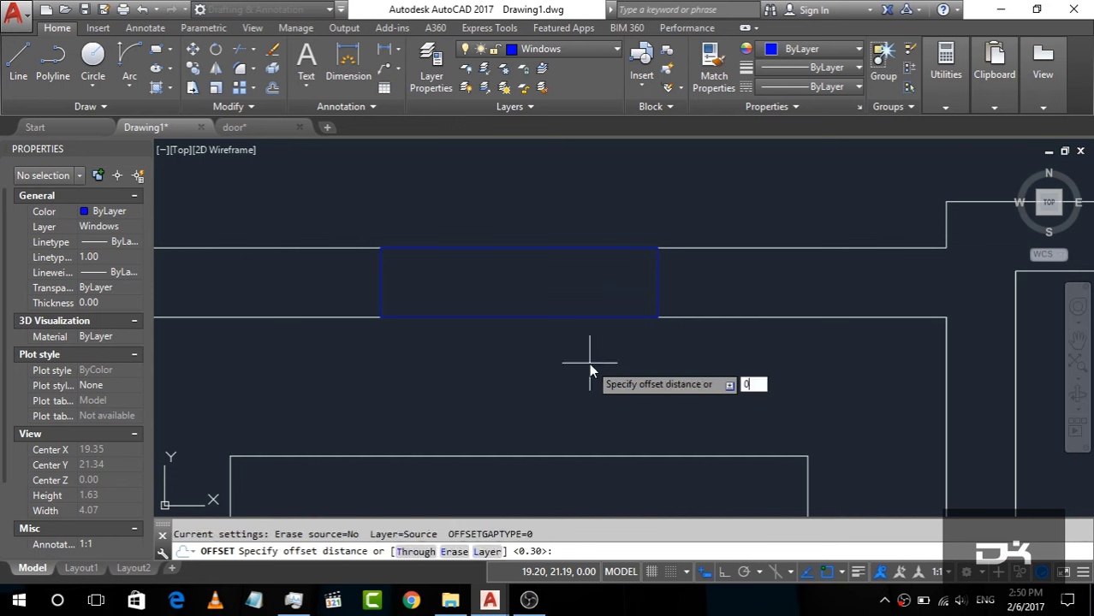
type(".17")
key("Return")
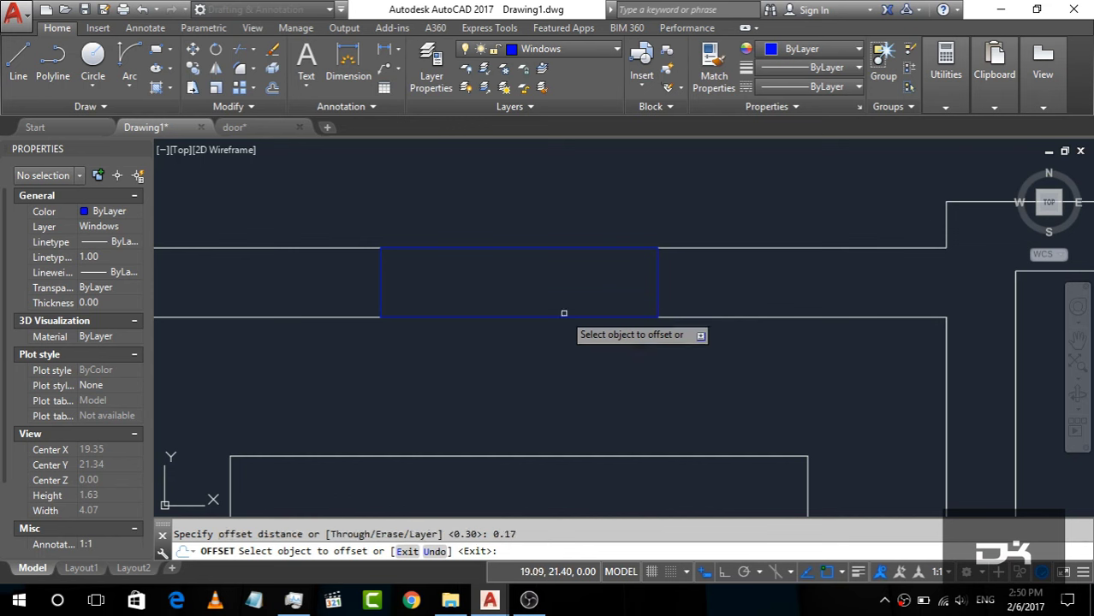
left_click(556, 317)
left_click(552, 300)
left_click(563, 251)
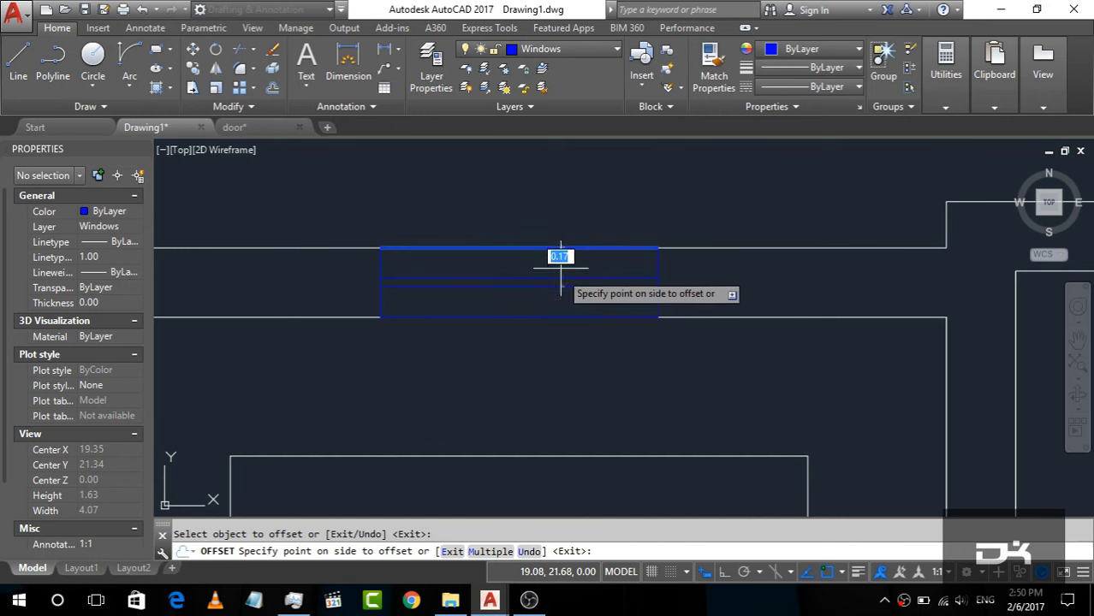
left_click(557, 289)
key("Escape")
scroll(549, 232, "down", 5)
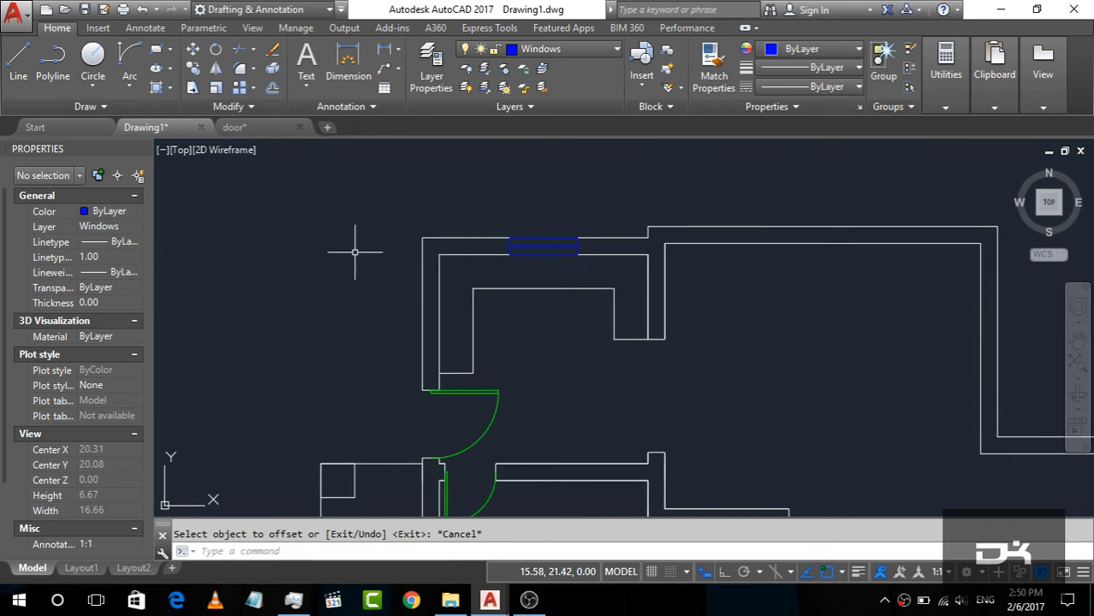
Draw a new short line across the top wall, from inner to outer edge.
scroll(347, 240, "down", 2)
scroll(680, 228, "up", 4)
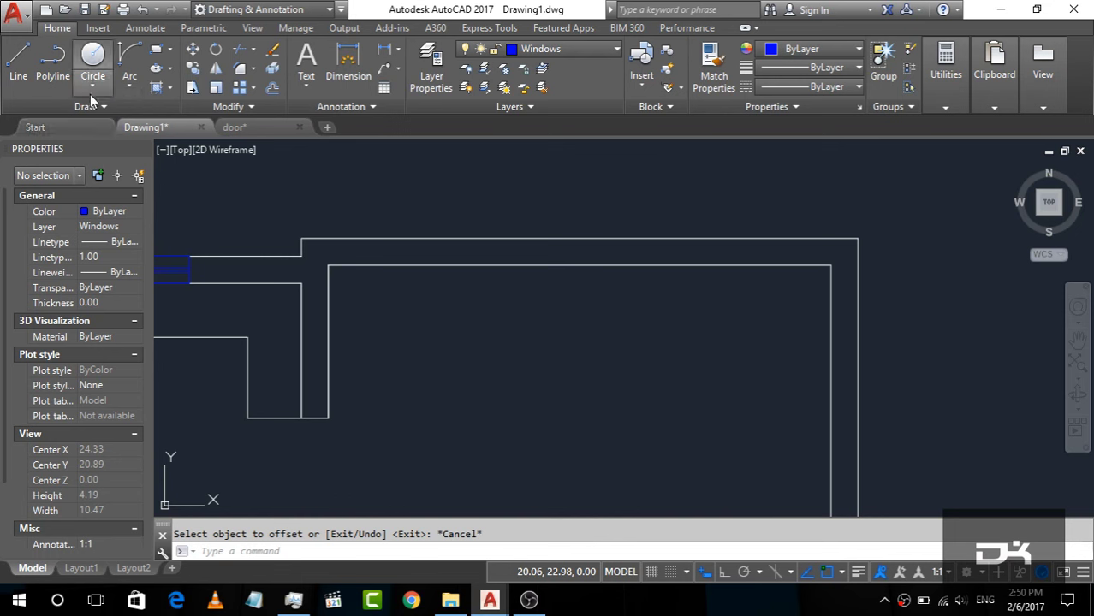
left_click(18, 64)
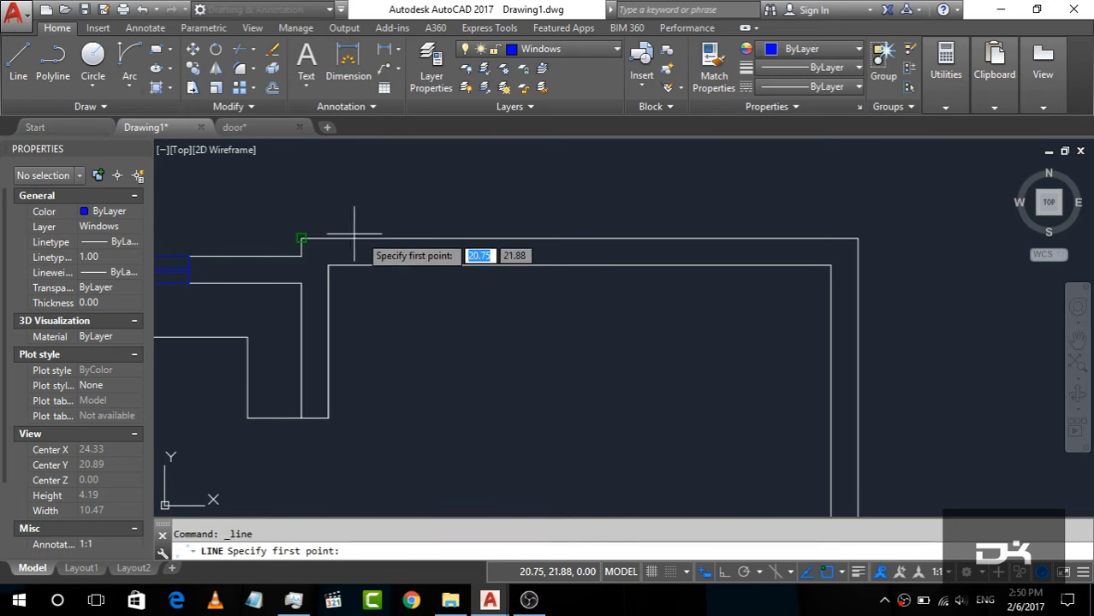
left_click(581, 267)
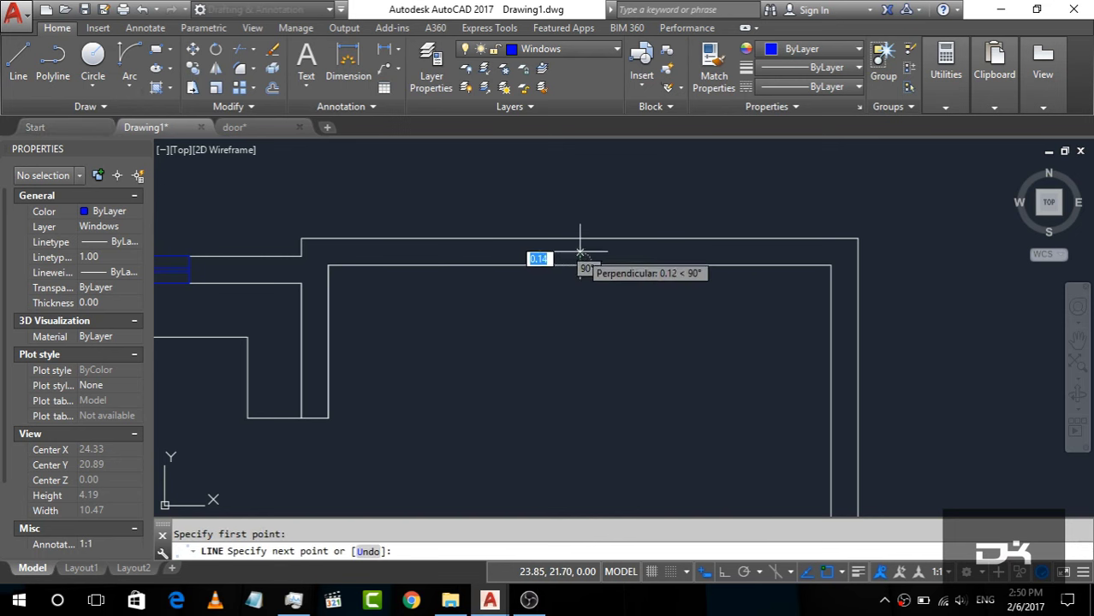
left_click(581, 220)
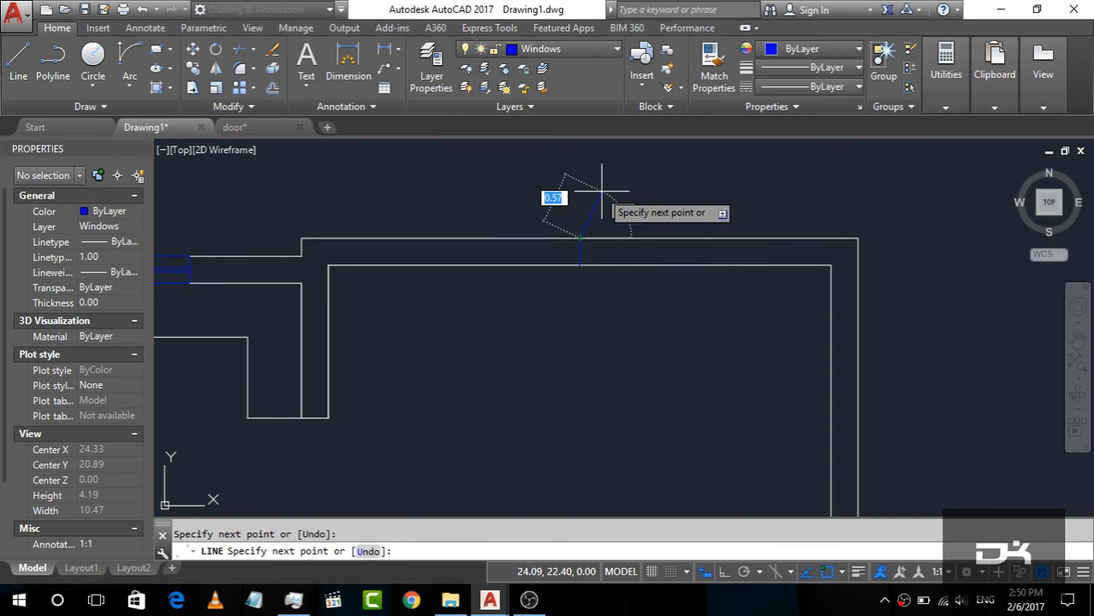
key("Return")
Offset a copy of the short blue window line to its left side.
key("Return")
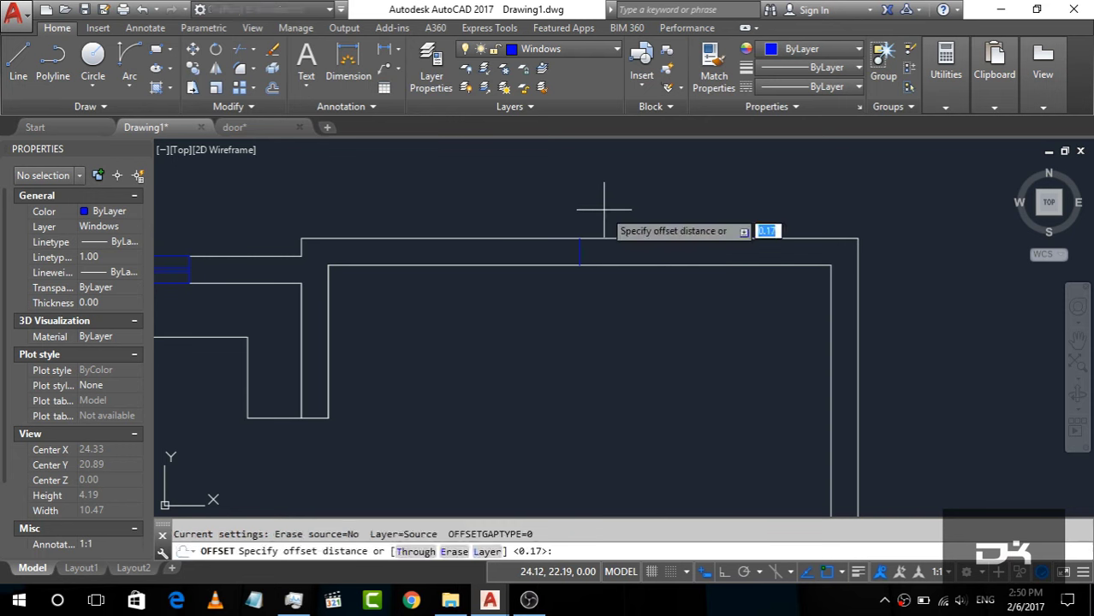
type("0.6")
key("Return")
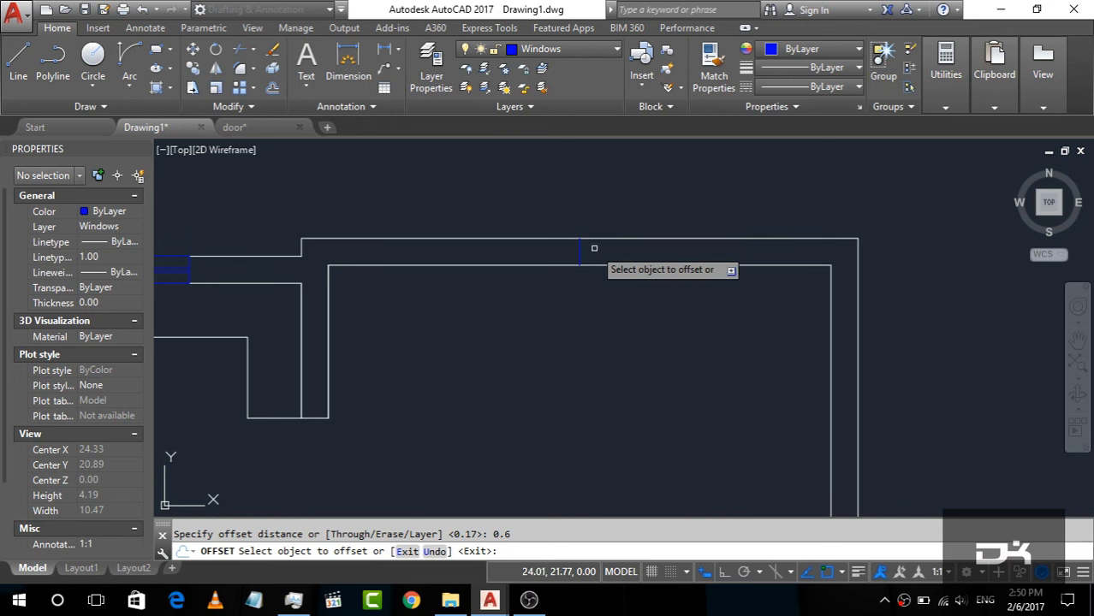
left_click(579, 250)
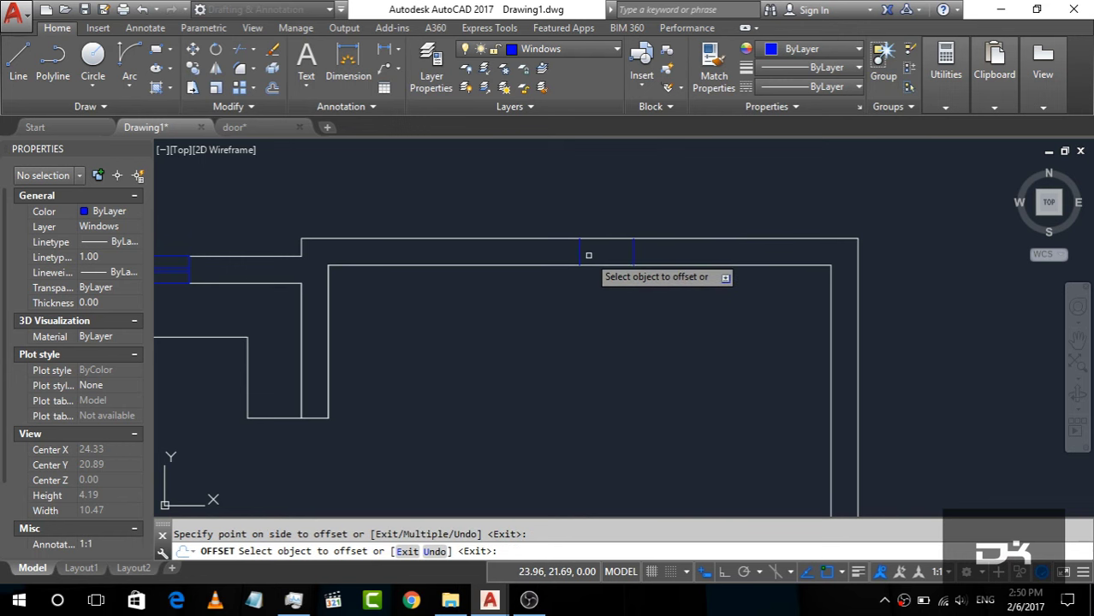
left_click(540, 244)
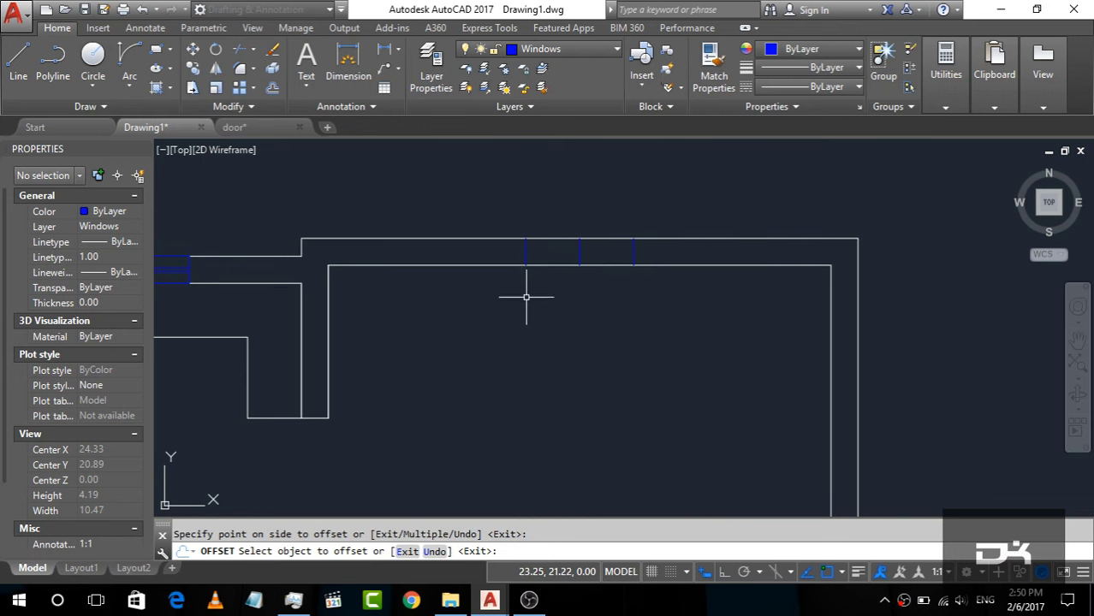
key("Escape")
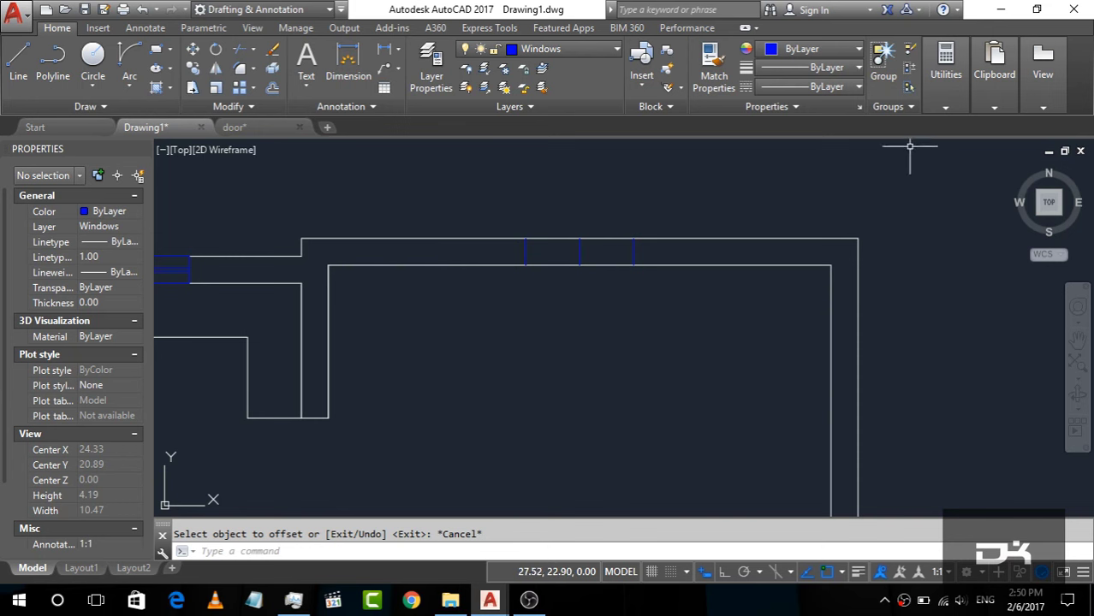
left_click(945, 68)
left_click(946, 140)
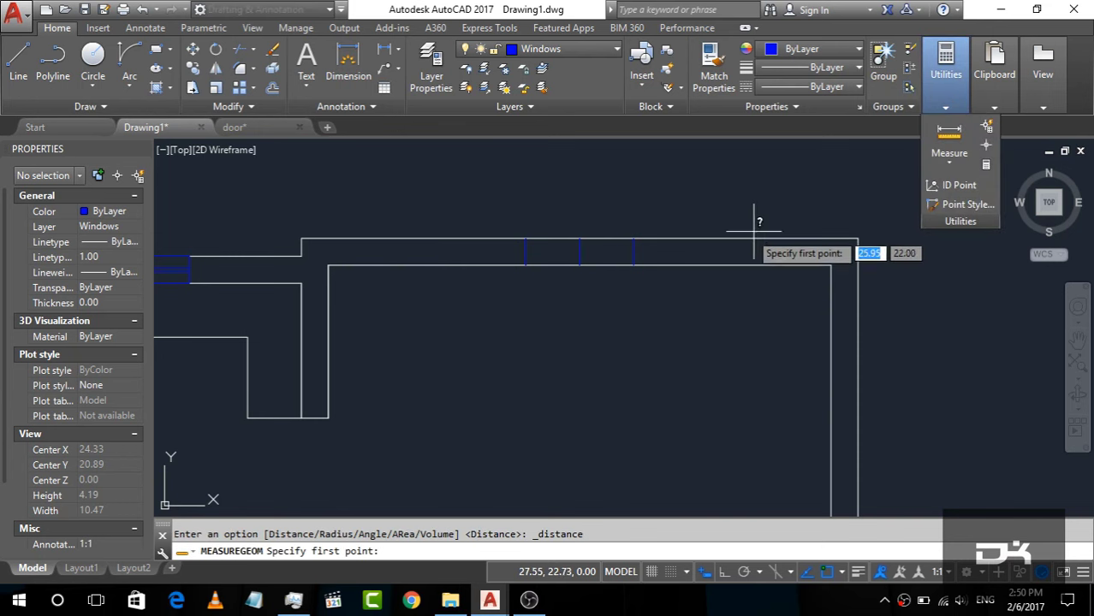
Measure 2.2 from the new window line to the left inner wall corner and note it in Notepad.
left_click(525, 265)
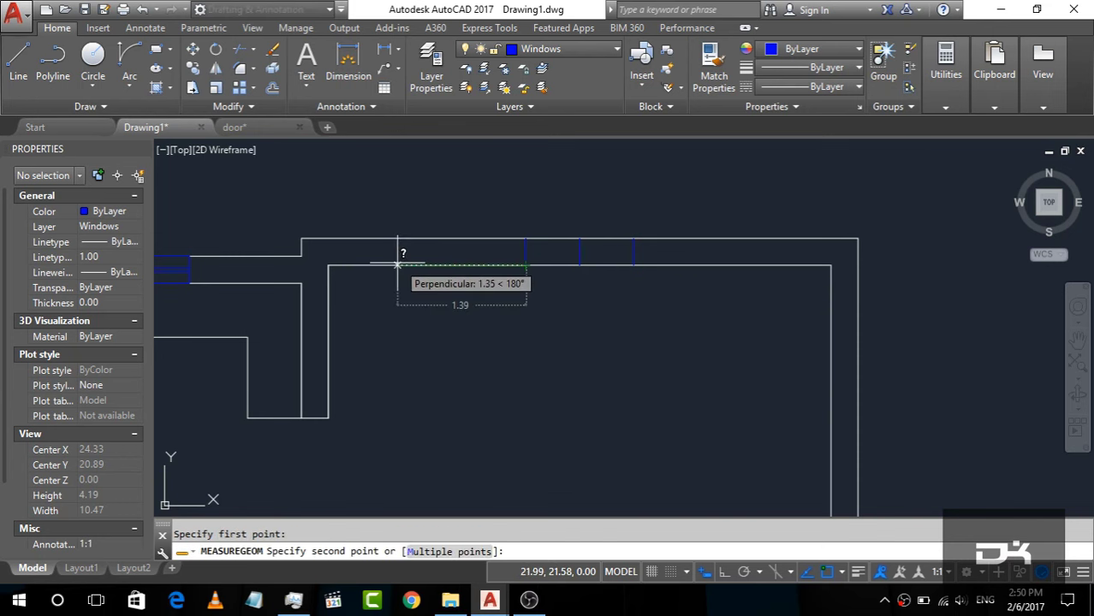
left_click(332, 267)
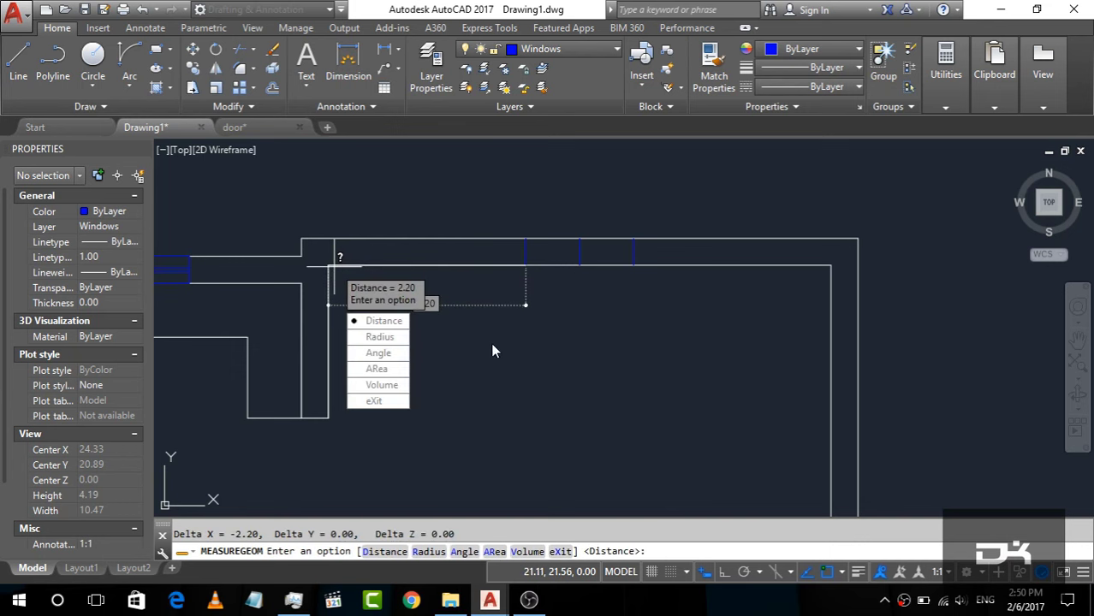
key("Escape")
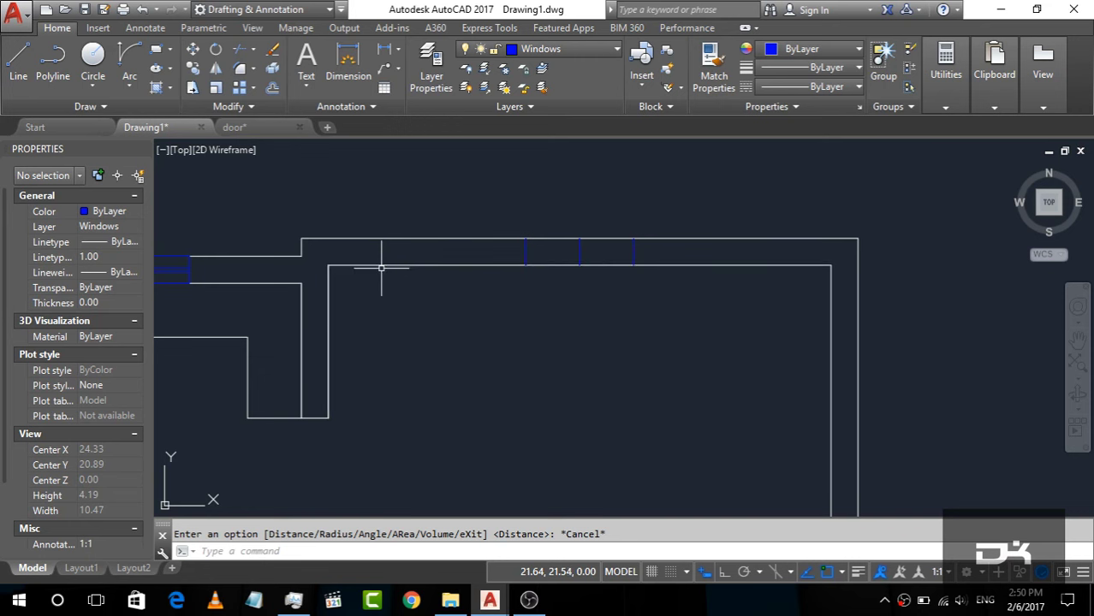
scroll(361, 249, "up", 2)
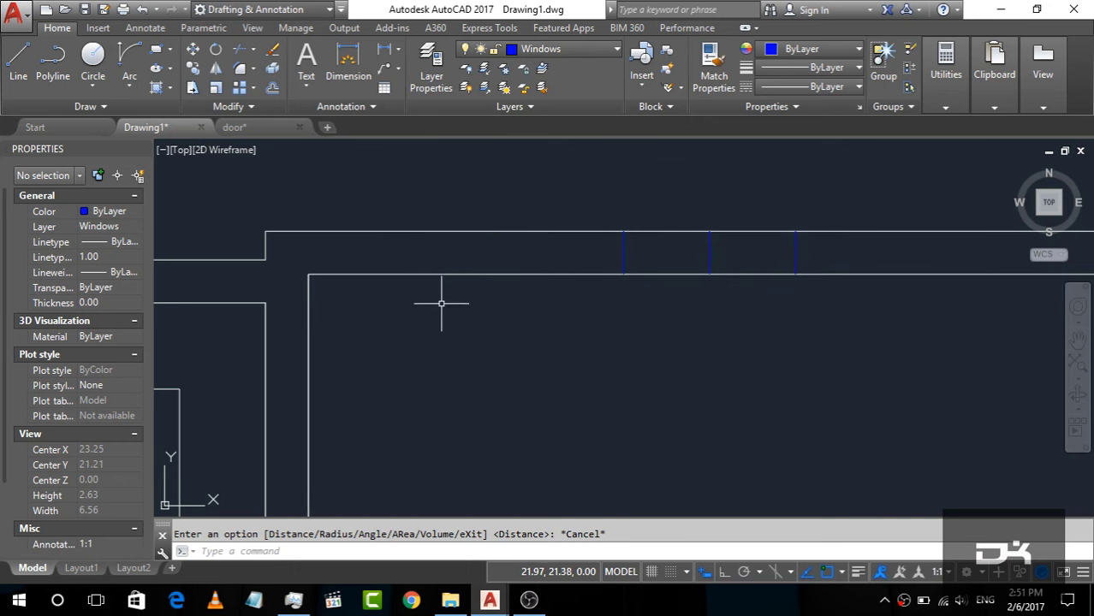
left_click(253, 600)
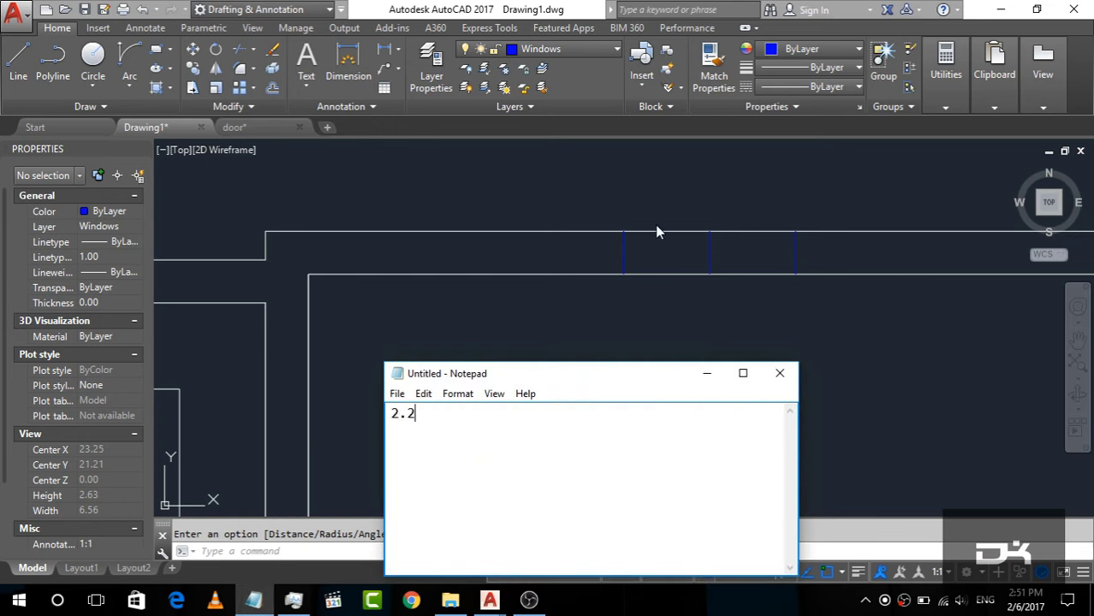
left_click(957, 98)
Measure the distance from the right inner wall corner to the nearest window line.
left_click(936, 85)
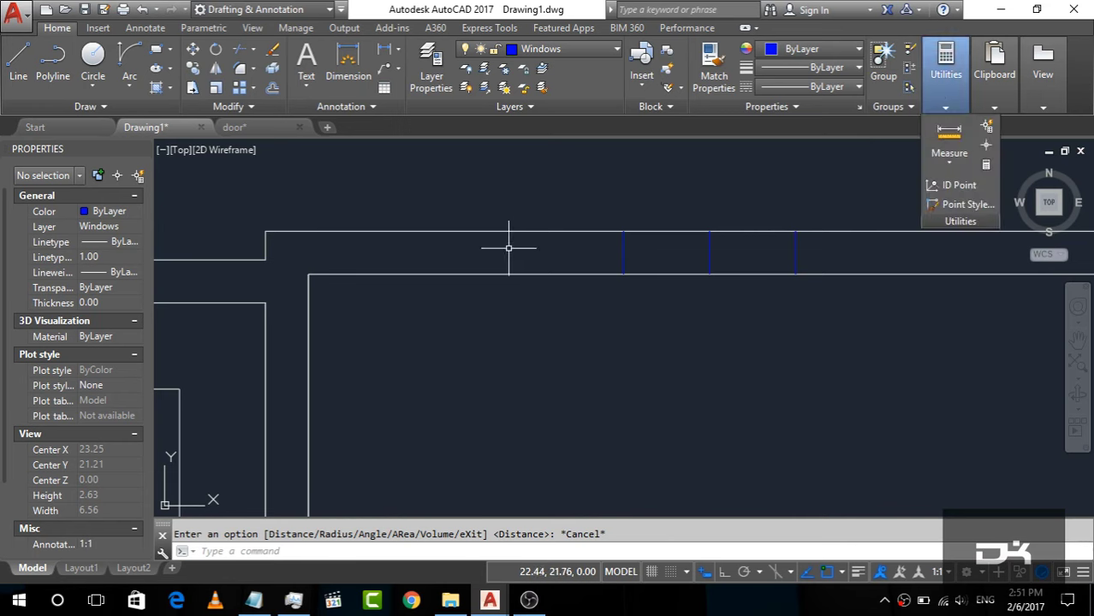
scroll(531, 247, "down", 2)
scroll(728, 257, "up", 2)
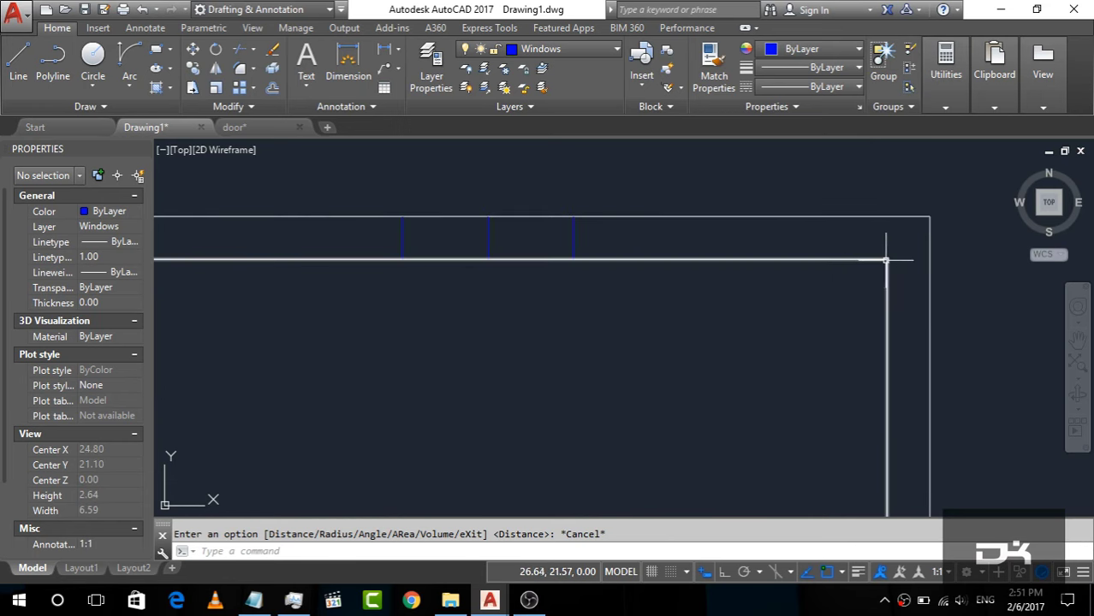
left_click(946, 68)
left_click(949, 133)
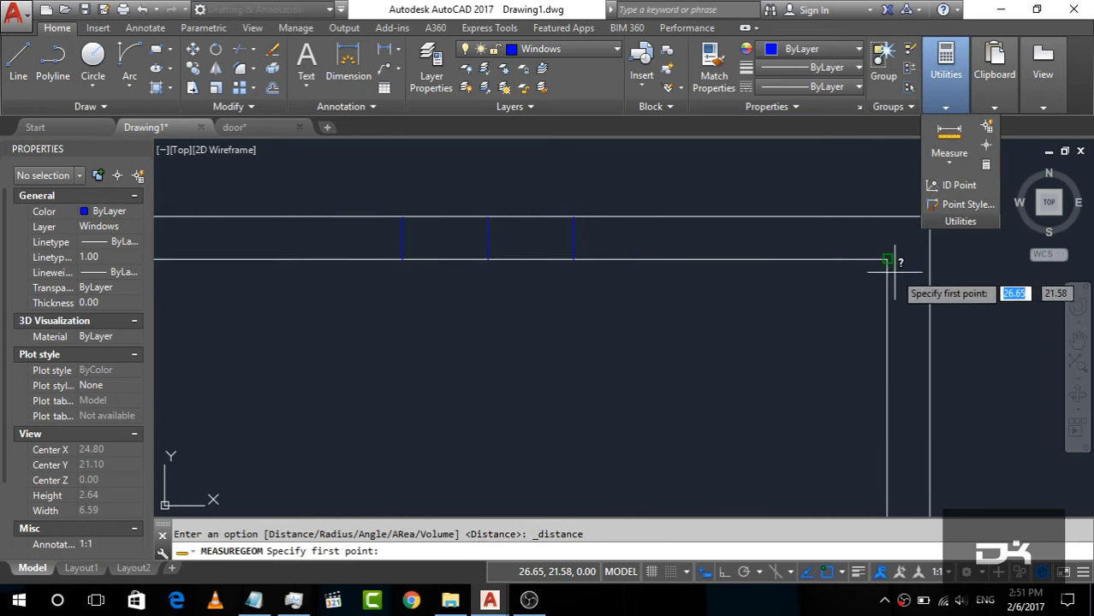
left_click(887, 260)
left_click(575, 262)
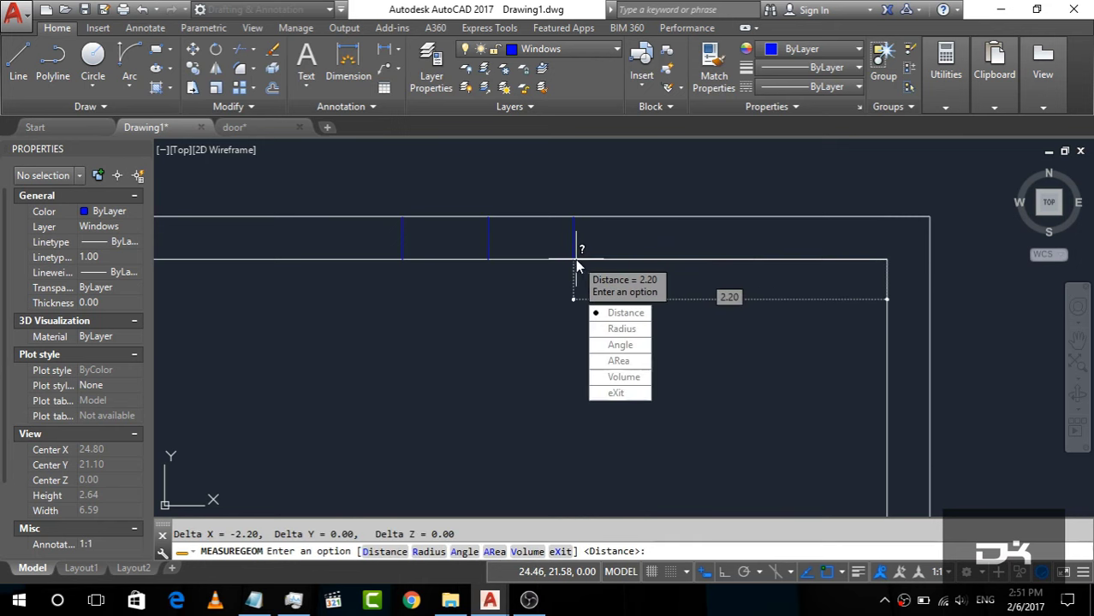
left_click(651, 312)
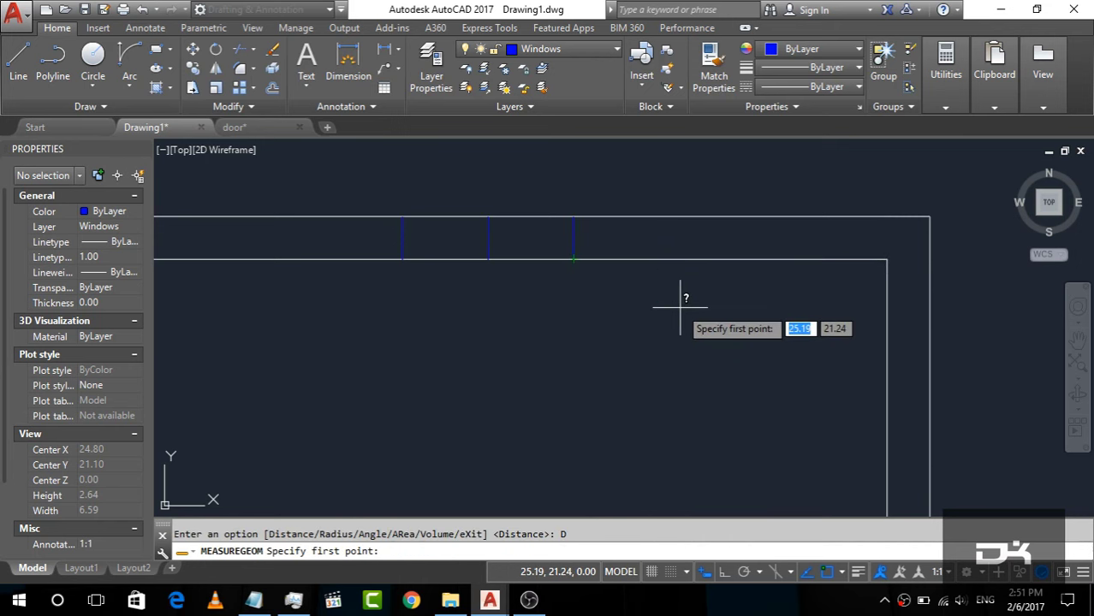
key("Escape")
scroll(693, 295, "down", 2)
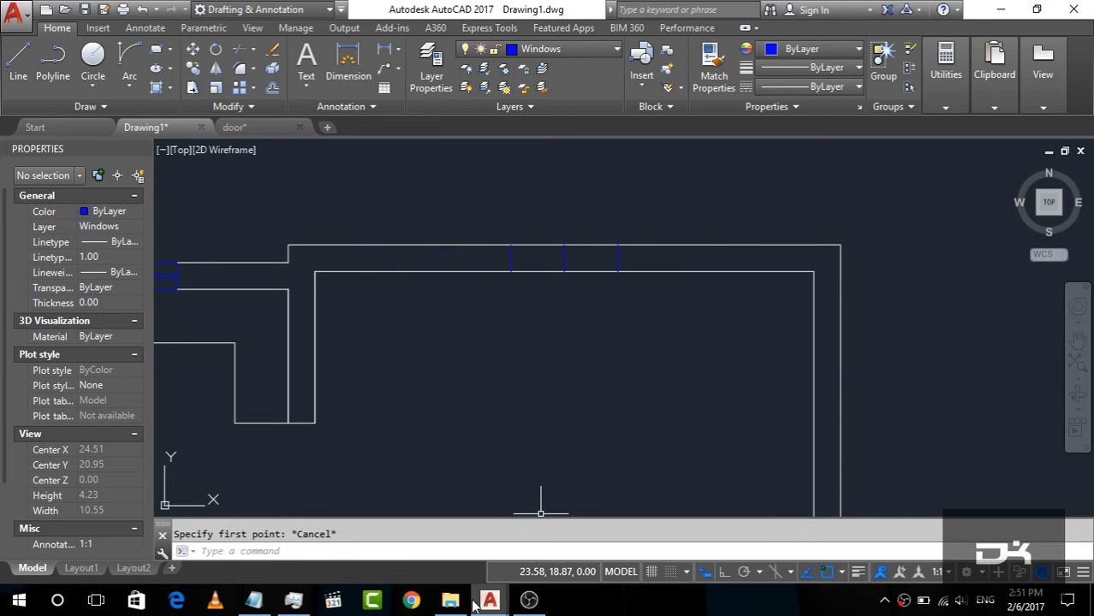
Review the Notepad notes and delete the middle blue window line.
left_click(254, 600)
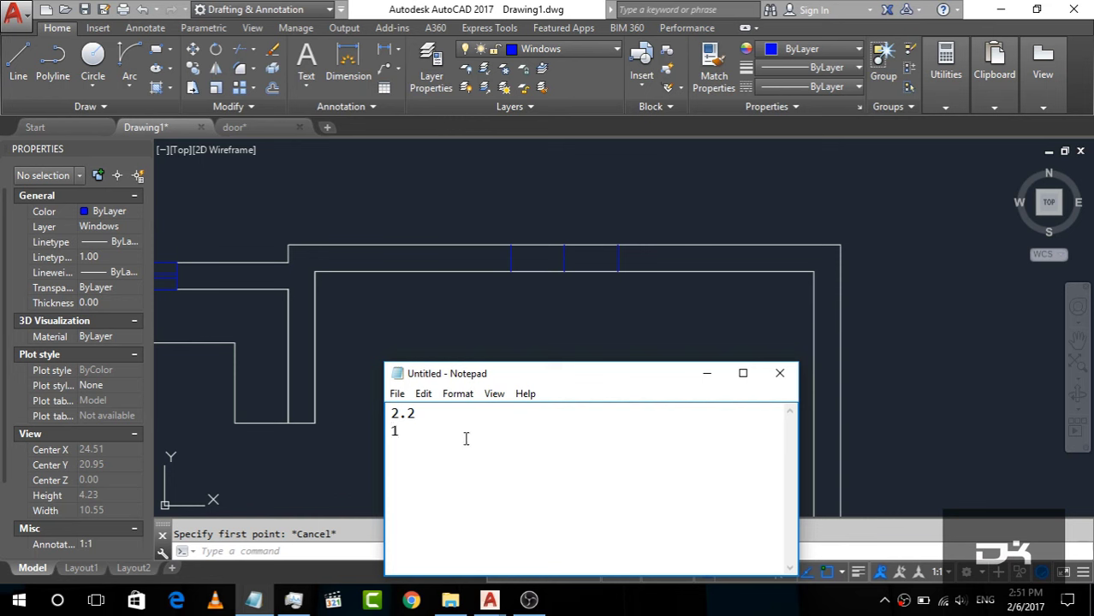
left_click(707, 373)
scroll(465, 229, "up", 4)
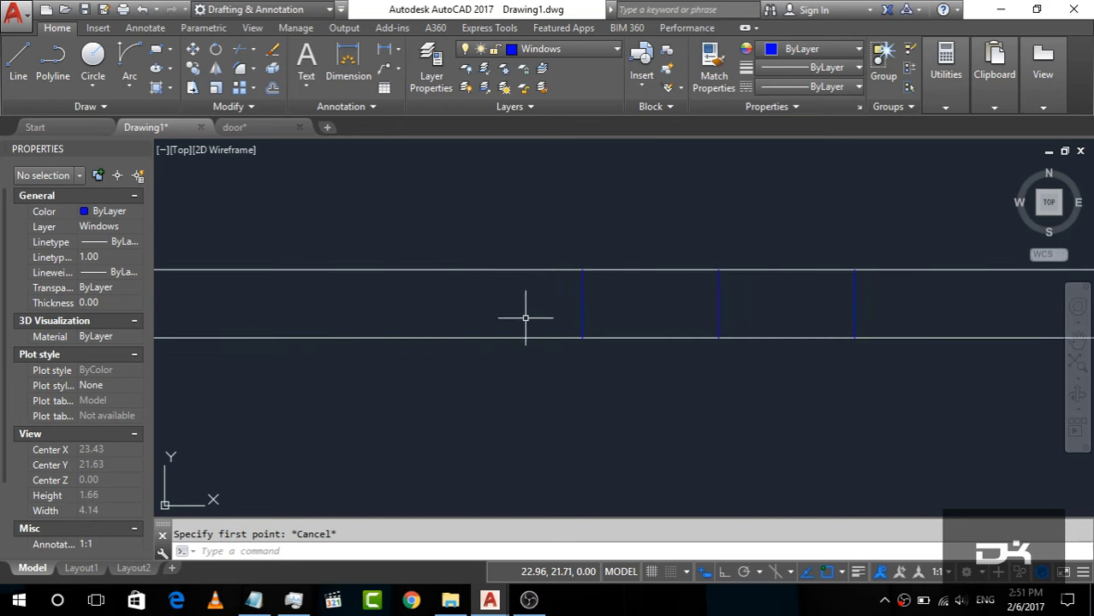
left_click(718, 305)
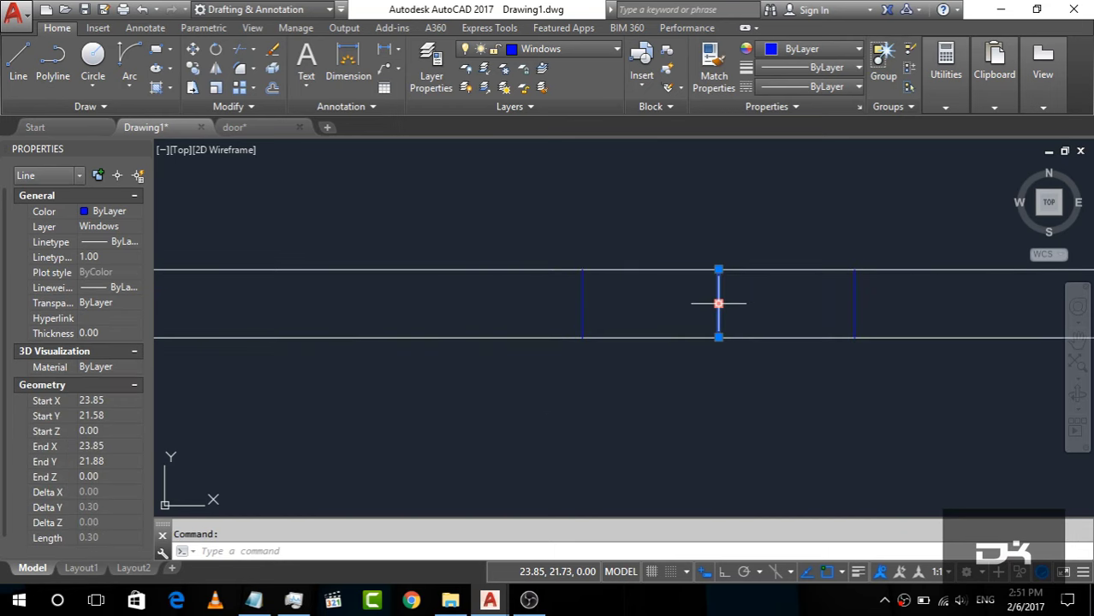
key("Delete")
scroll(731, 304, "down", 2)
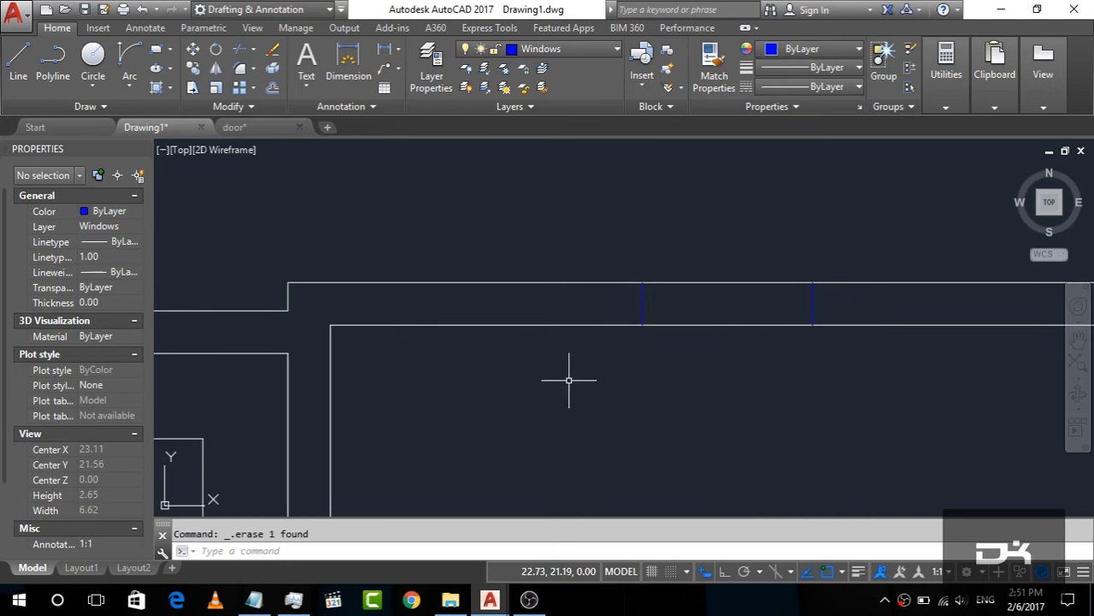
type("OF")
Offset the left and right window lines 0.5 outward.
key("Return")
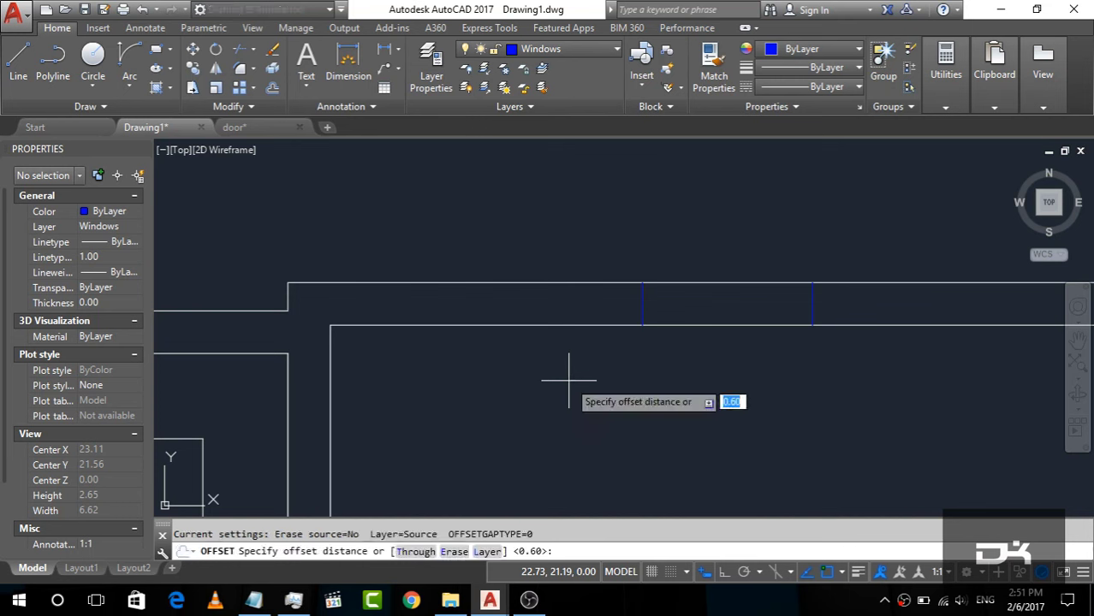
type("0.5")
key("Return")
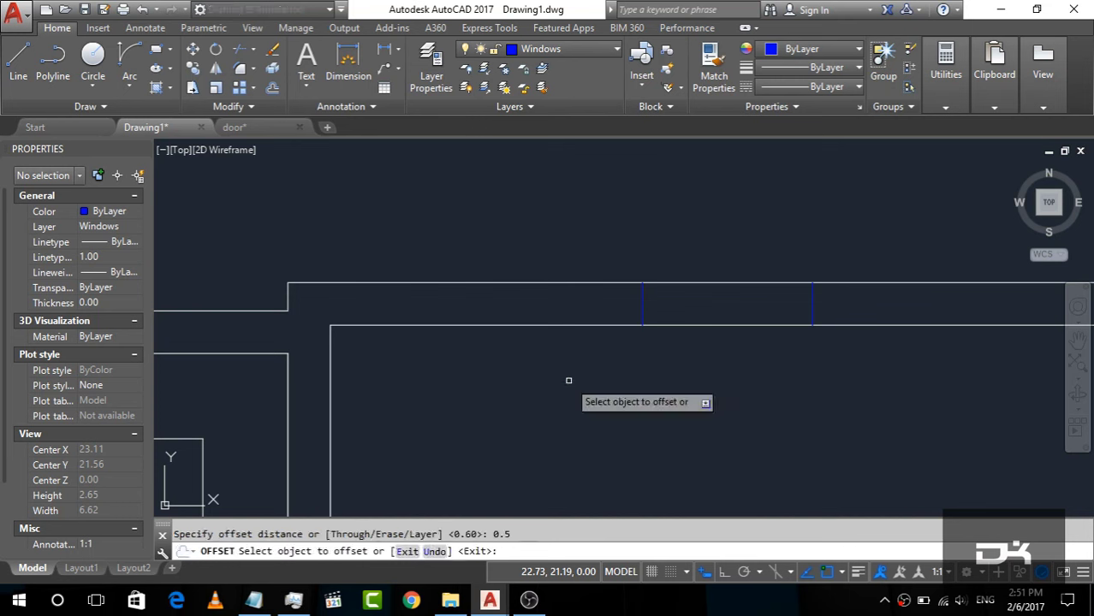
left_click(643, 304)
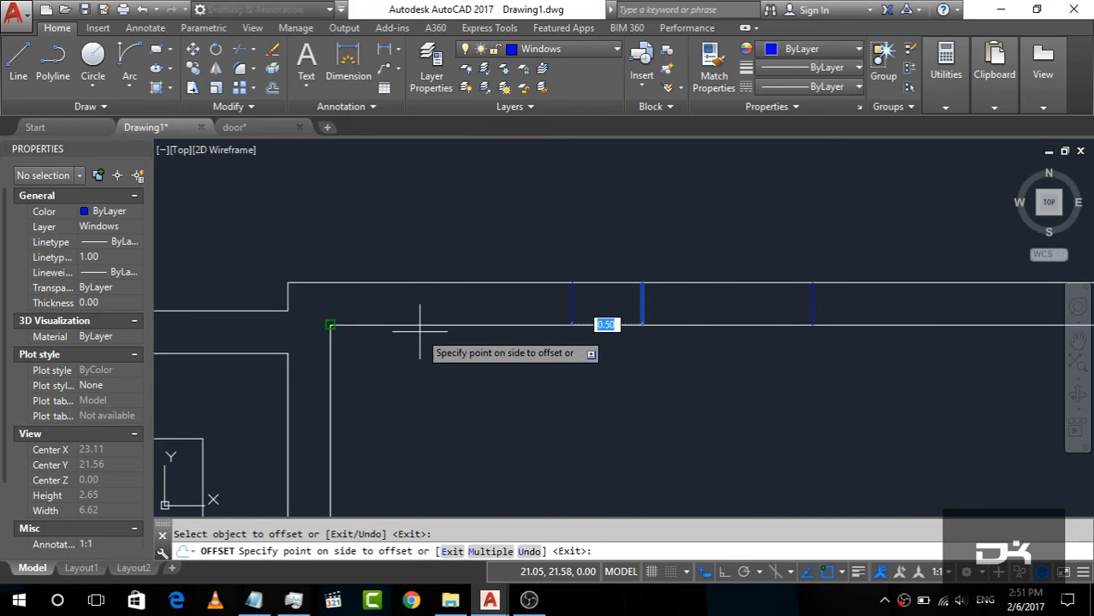
left_click(428, 318)
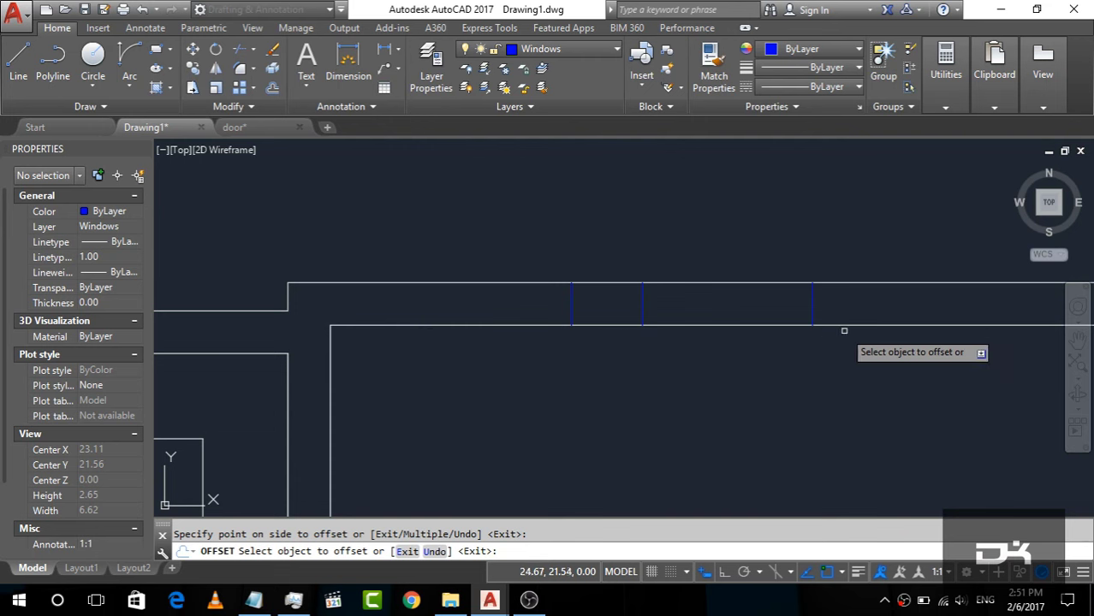
left_click(810, 296)
left_click(913, 295)
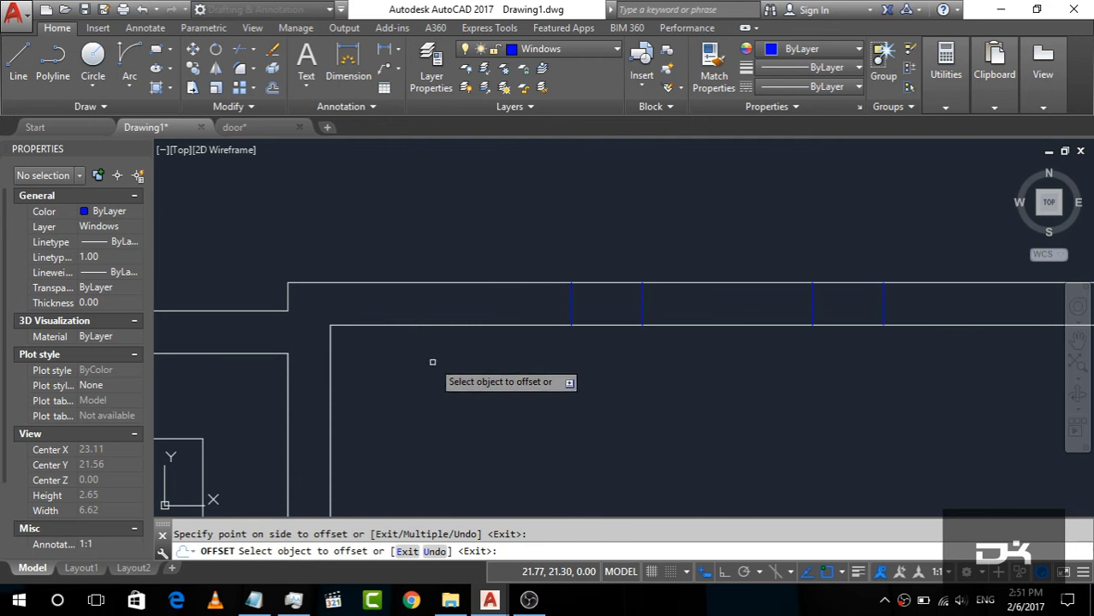
key("Escape")
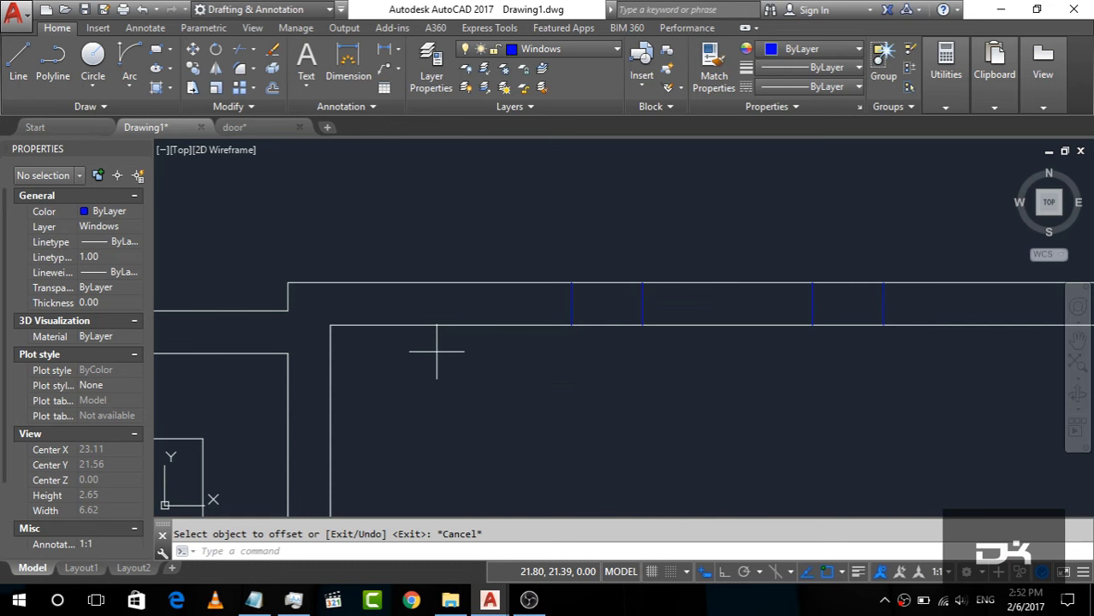
Offset window lines 1.2 to the left and right to frame the two openings.
key("Return")
type("1.2")
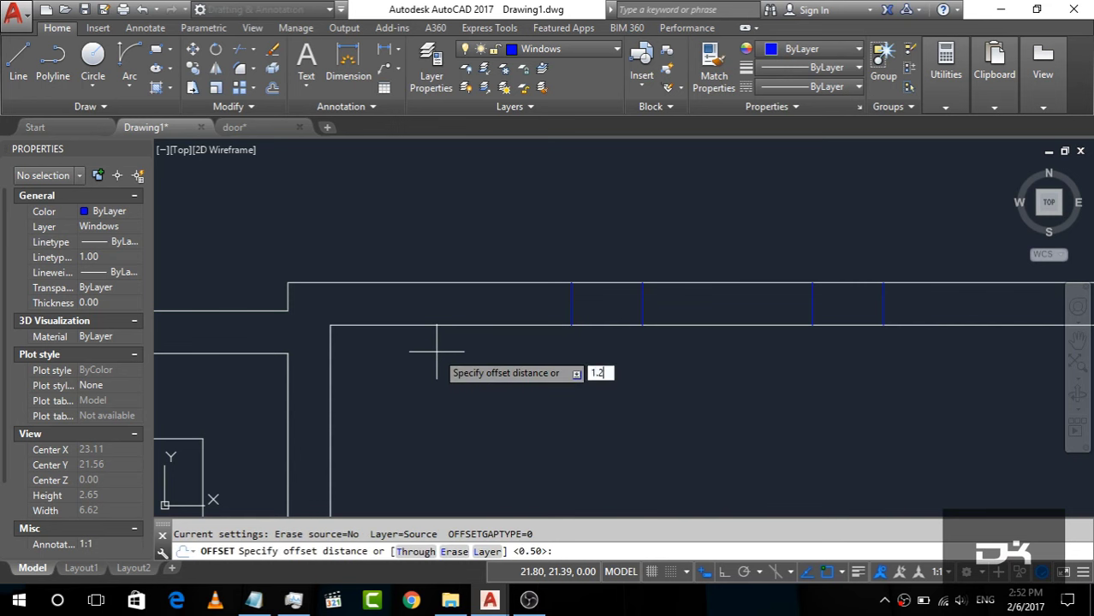
key("Return")
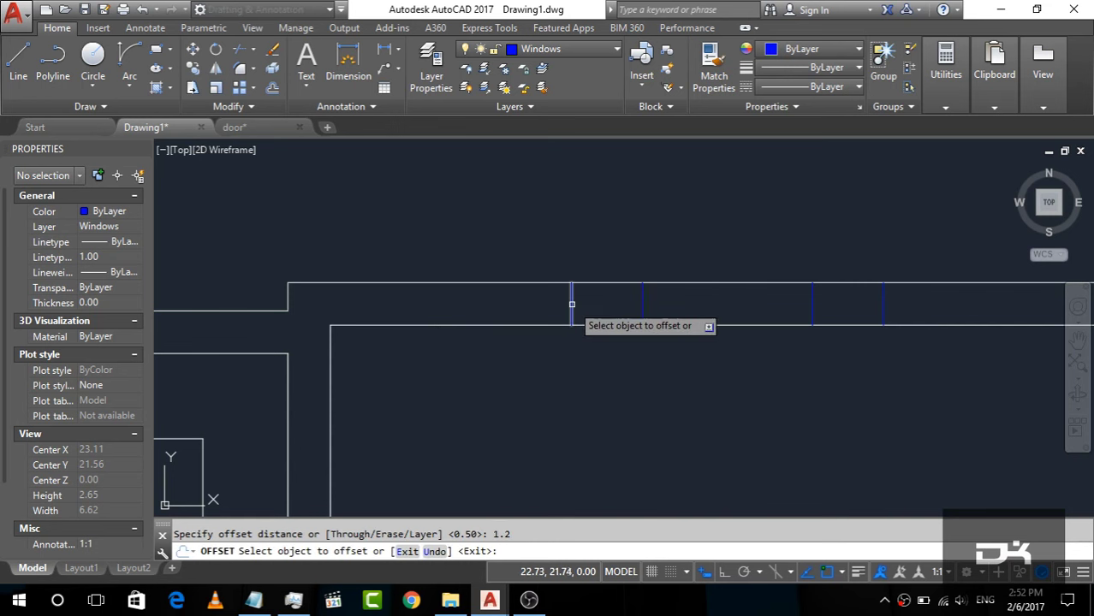
left_click(571, 304)
left_click(398, 303)
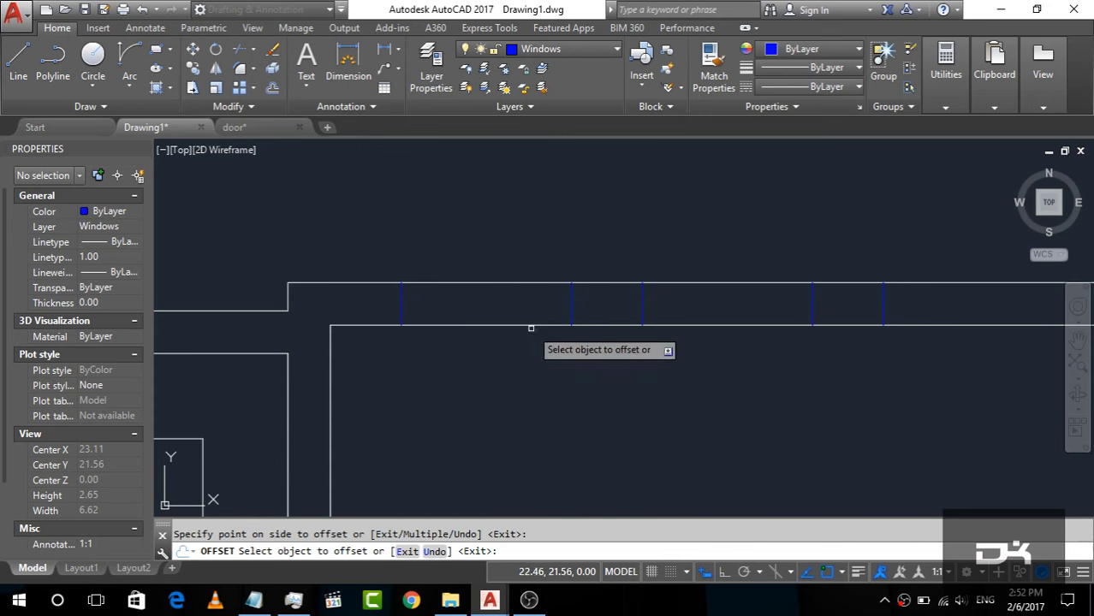
scroll(548, 333, "down", 4)
scroll(549, 331, "up", 2)
left_click(676, 316)
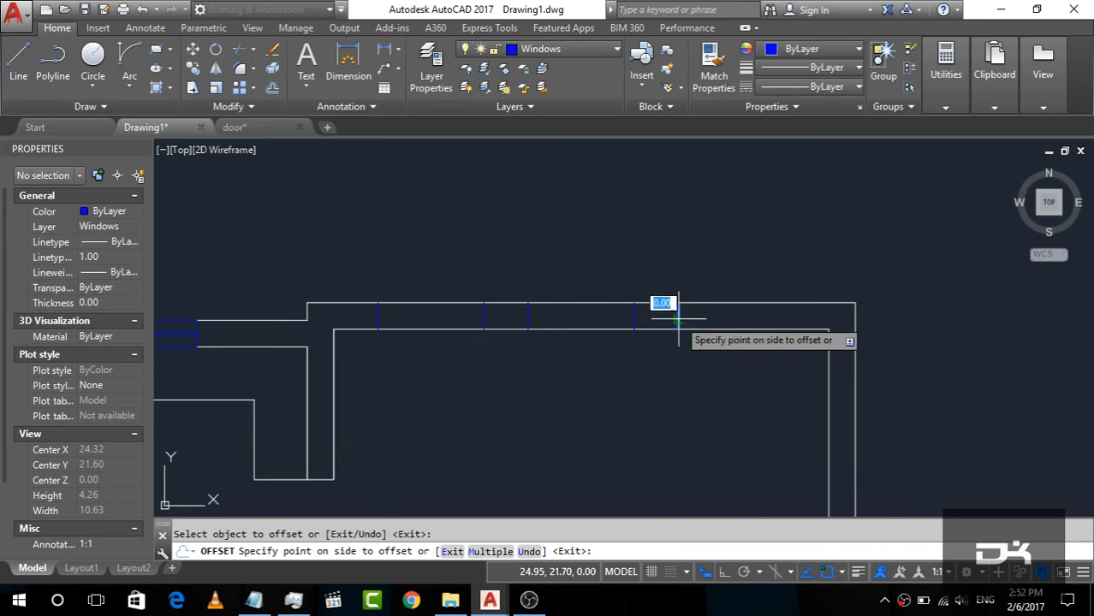
left_click(827, 322)
key("Escape")
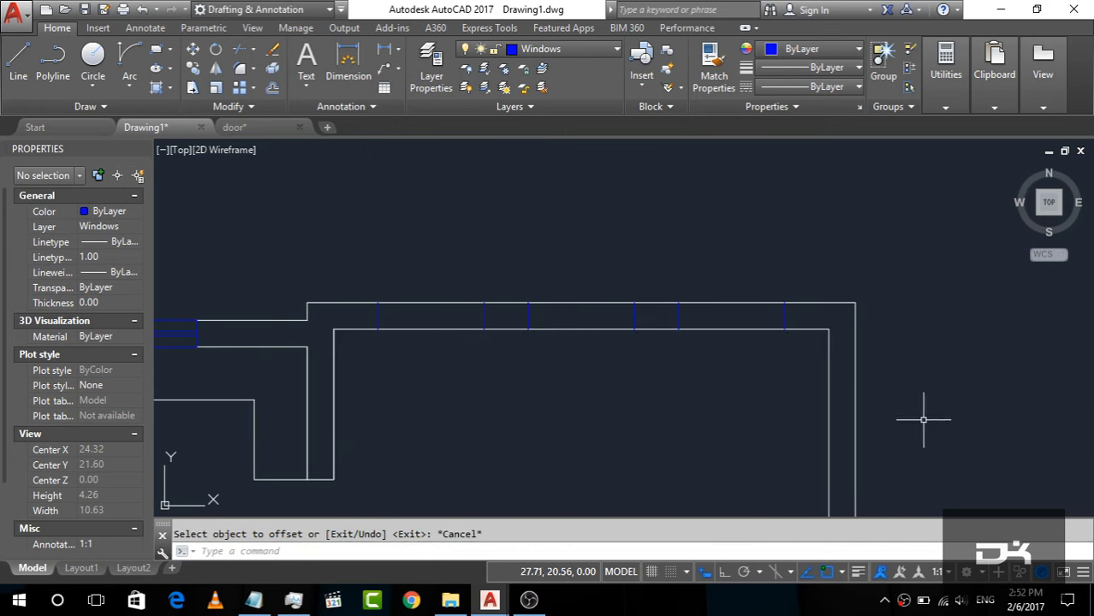
left_click(923, 419)
left_click(320, 250)
type("T")
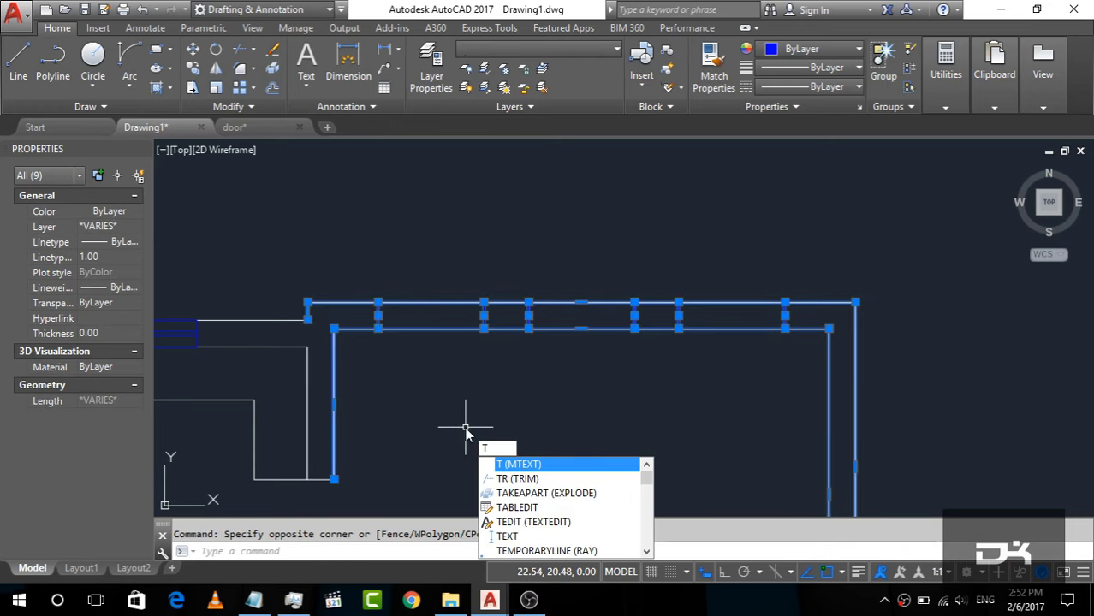
Trim the wall lines out of the three window openings in the top wall.
type("r")
key("Return")
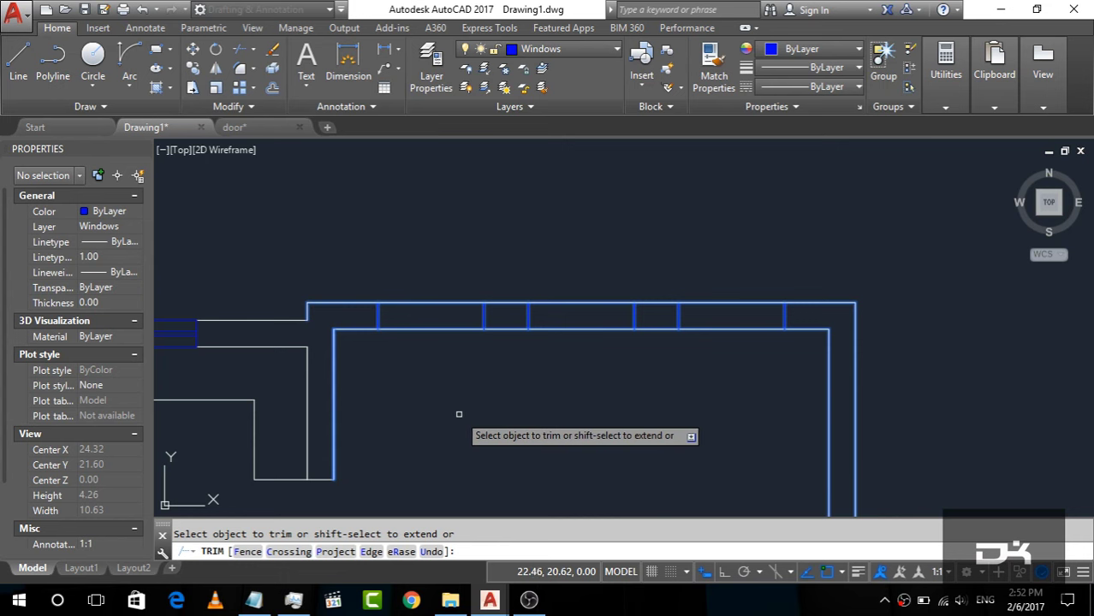
left_click(432, 384)
left_click(428, 278)
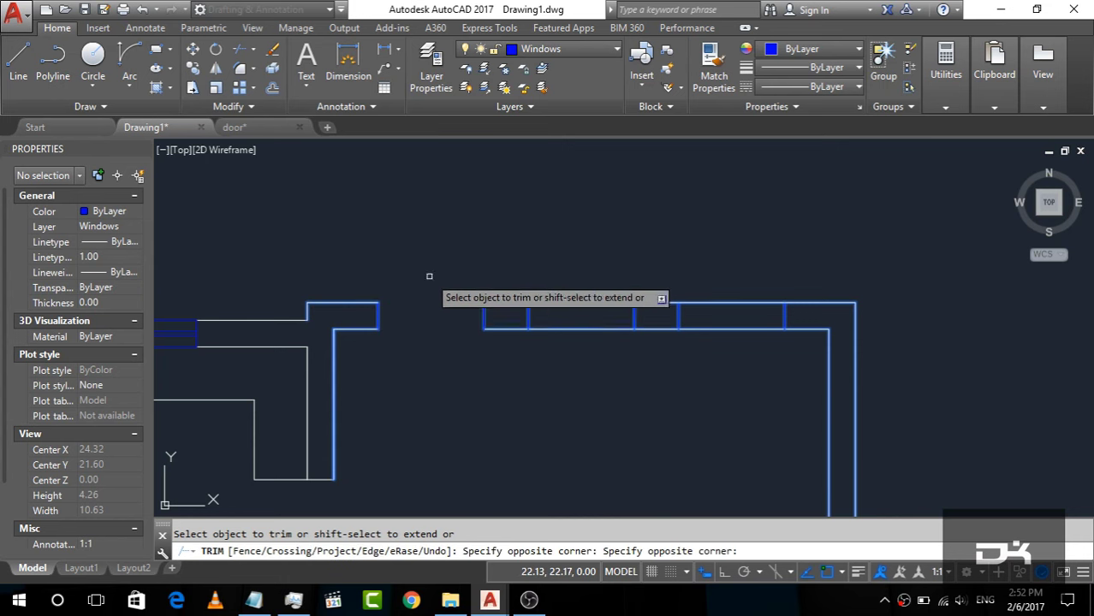
left_click(595, 419)
left_click(591, 243)
left_click(727, 412)
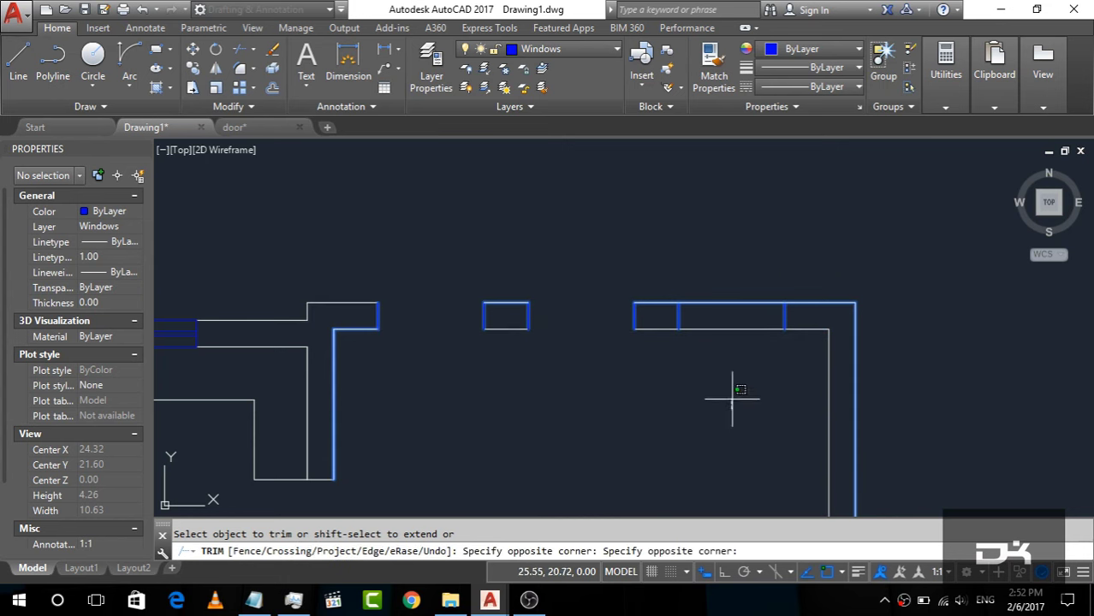
left_click(727, 247)
key("Escape")
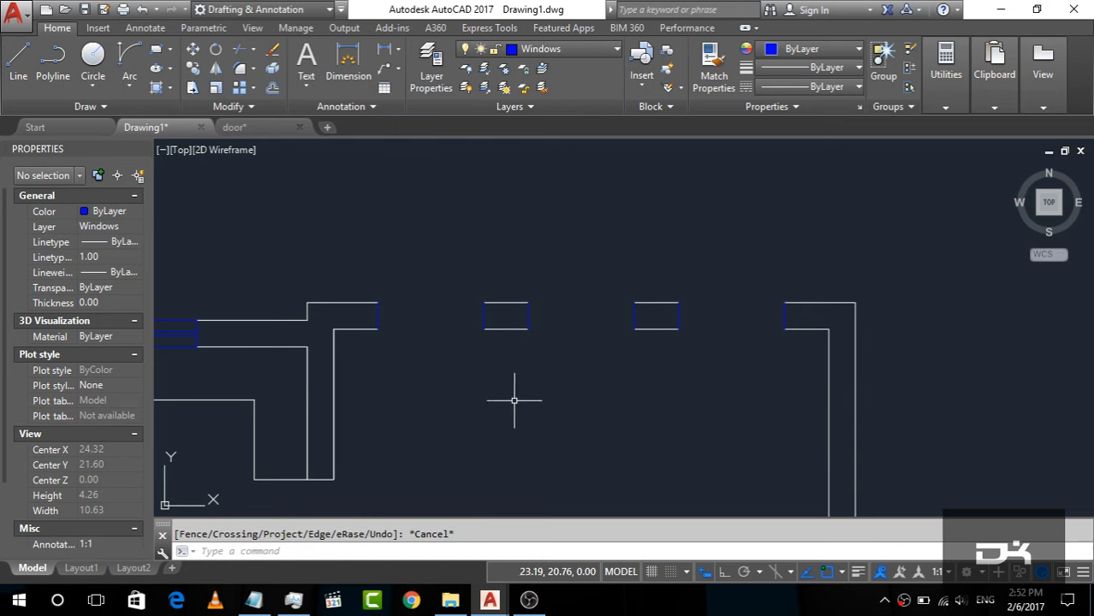
Draw the first window's top and bottom edges across its opening.
left_click(19, 65)
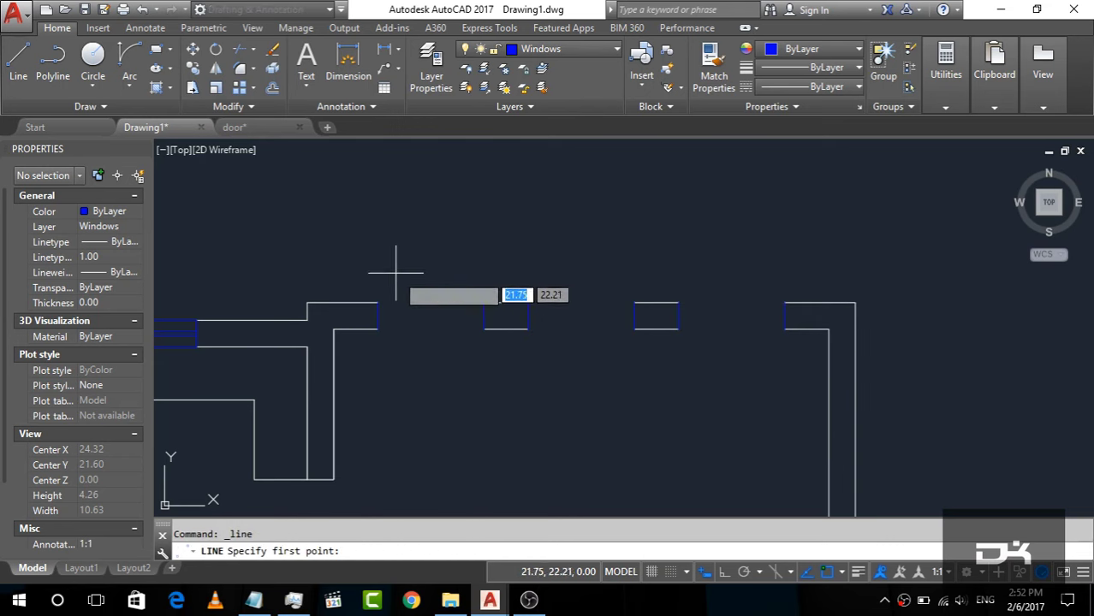
scroll(386, 291, "up", 4)
left_click(333, 296)
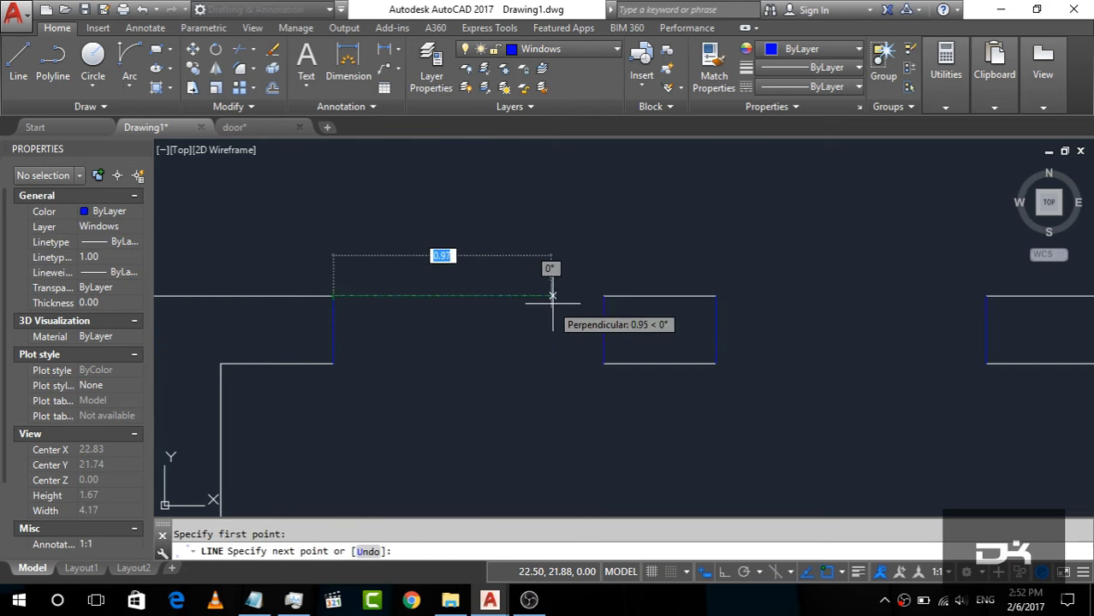
left_click(603, 296)
key("Return")
left_click(604, 363)
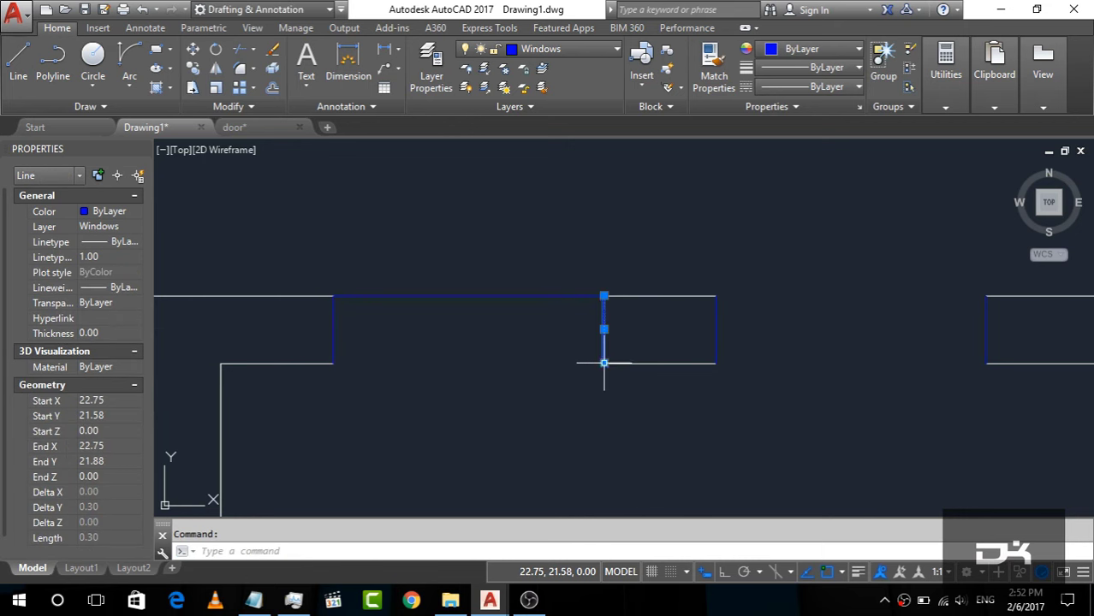
key("Escape")
key("Return")
left_click(604, 364)
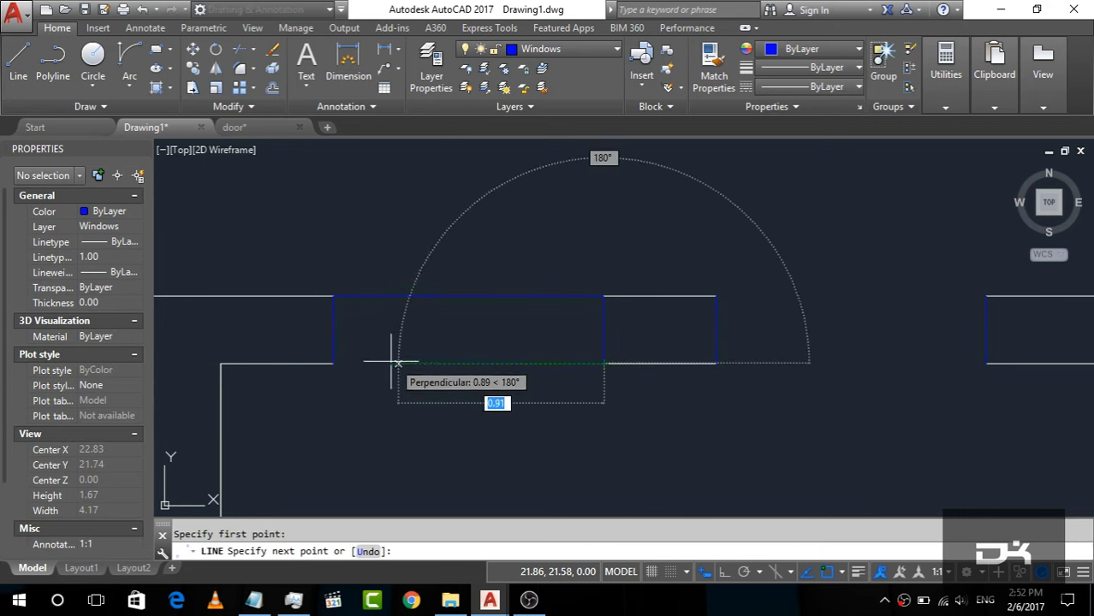
left_click(333, 363)
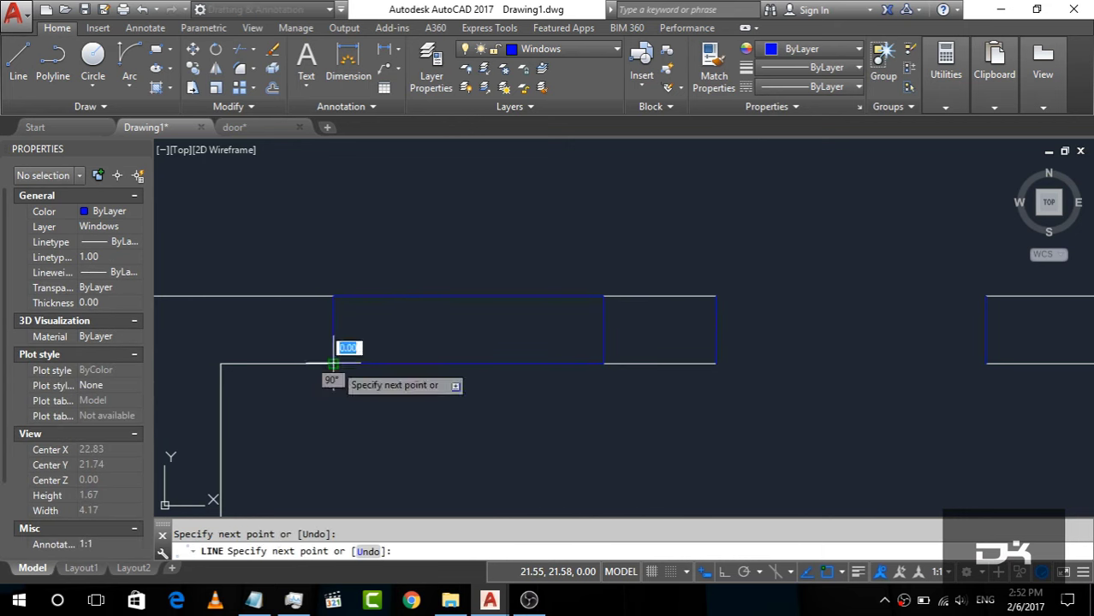
left_click(717, 296)
Draw the second window's top and bottom edges across its opening.
key("Return")
key("Return")
left_click(717, 296)
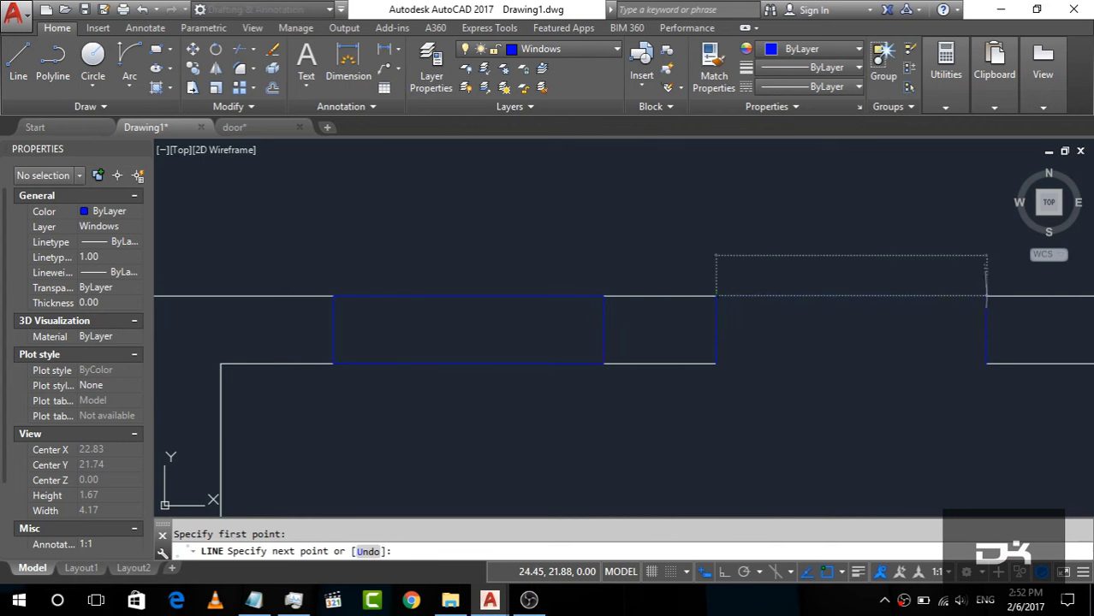
left_click(986, 297)
key("Return")
key("Return")
left_click(986, 364)
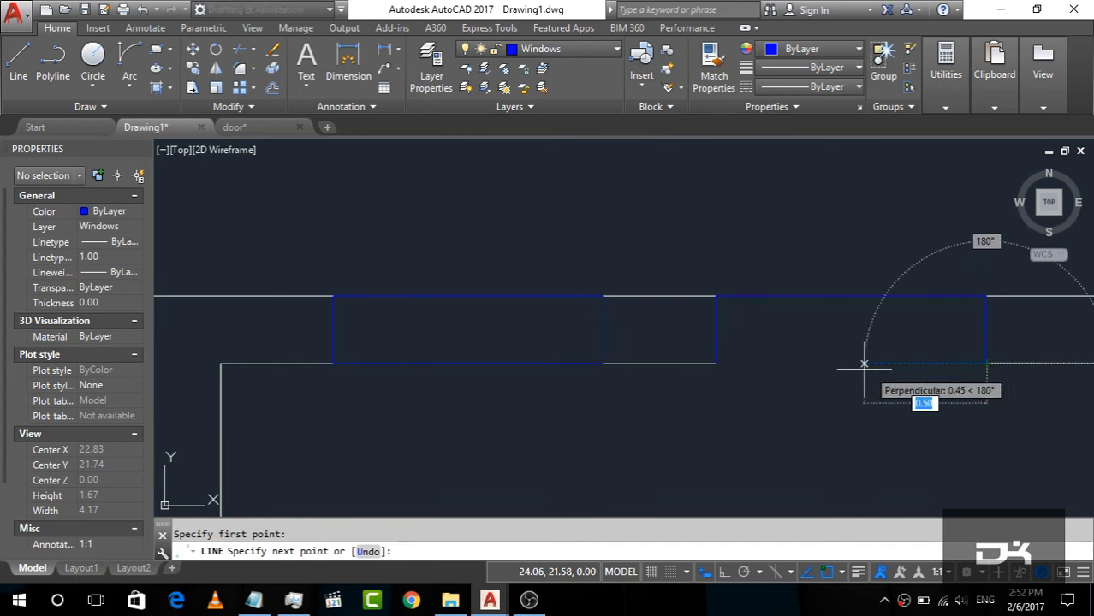
left_click(749, 364)
key("Return")
scroll(377, 363, "down", 4)
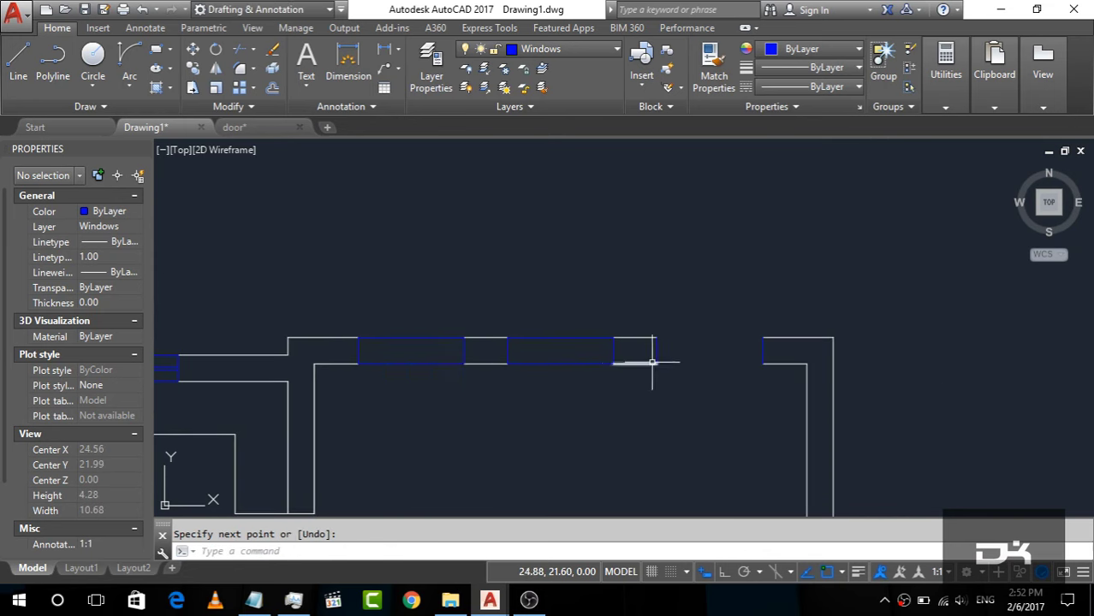
scroll(652, 363, "up", 2)
key("Return")
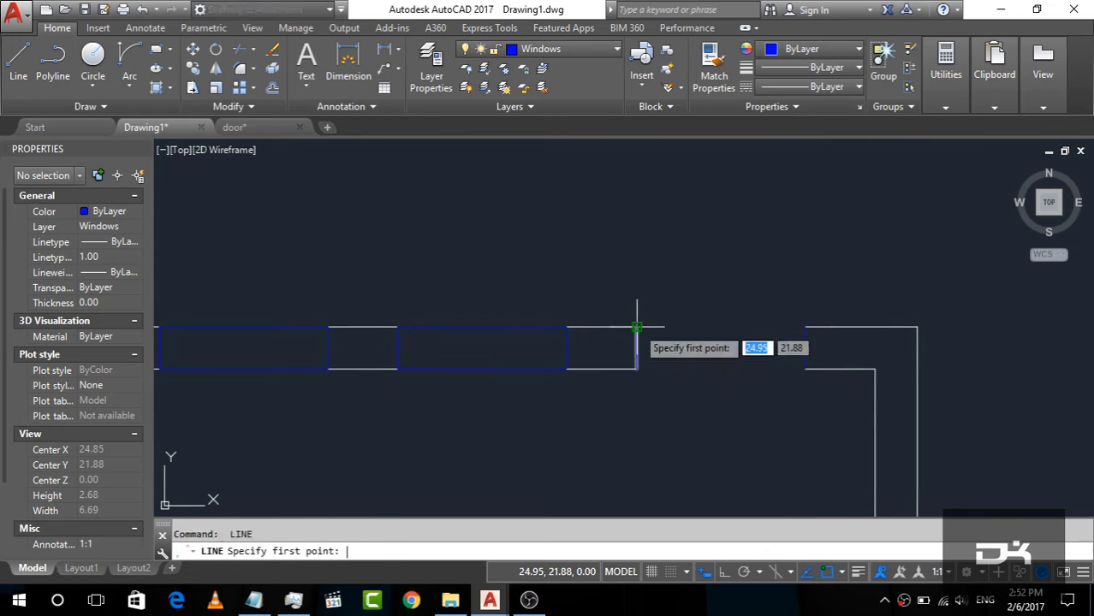
Draw a closed rectangle for the third window in its opening.
left_click(637, 327)
left_click(803, 327)
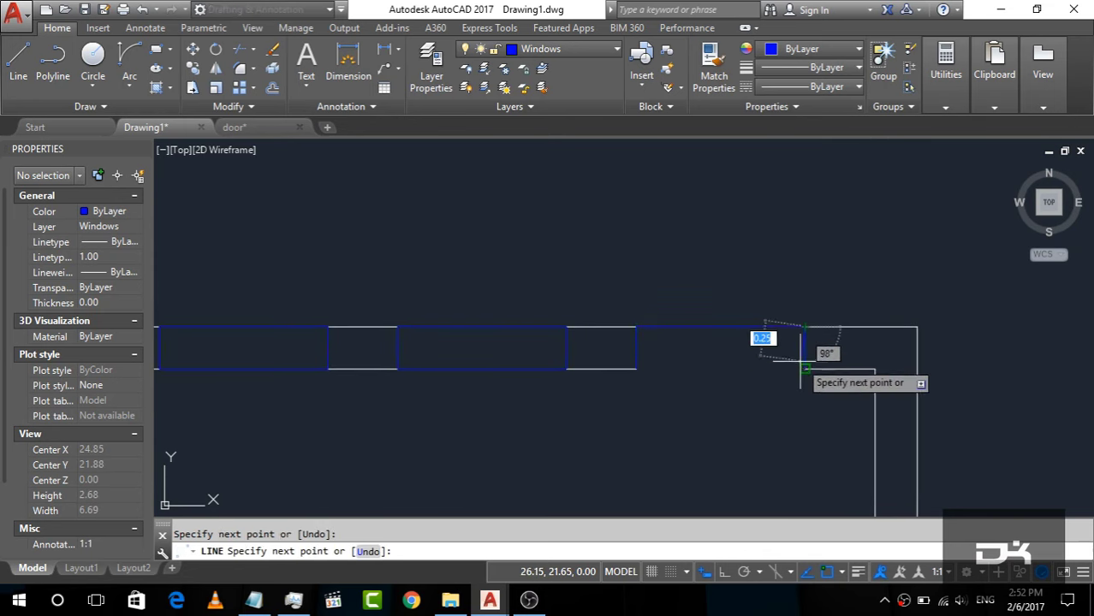
left_click(803, 369)
left_click(636, 369)
left_click(636, 327)
key("Return")
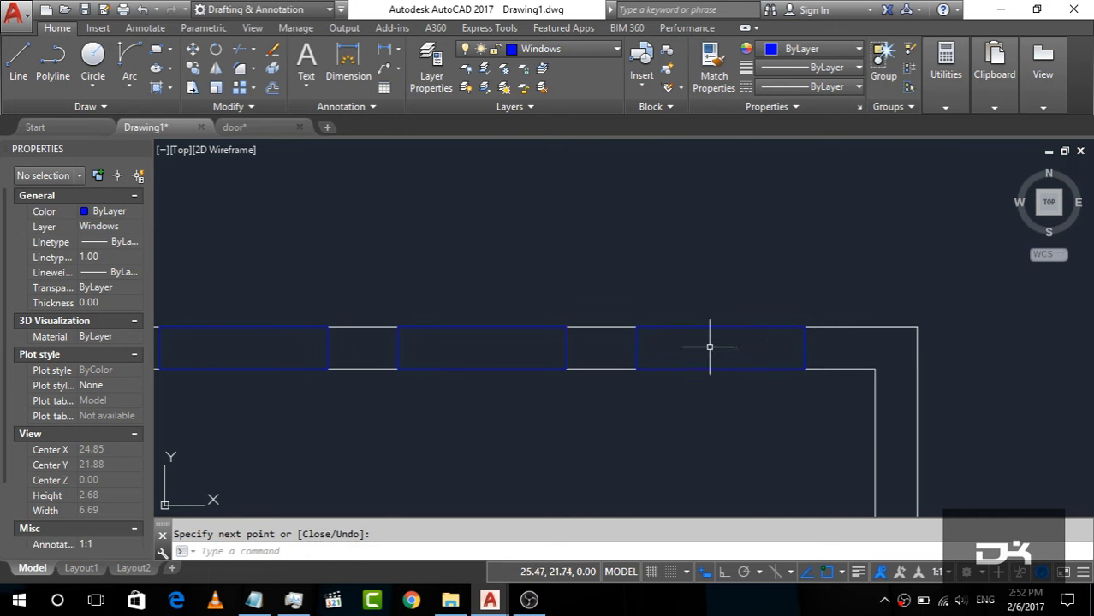
scroll(759, 334, "down", 2)
Delete the leftover short horizontal and vertical lines around the top-wall gap.
left_click(576, 399)
left_click(556, 305)
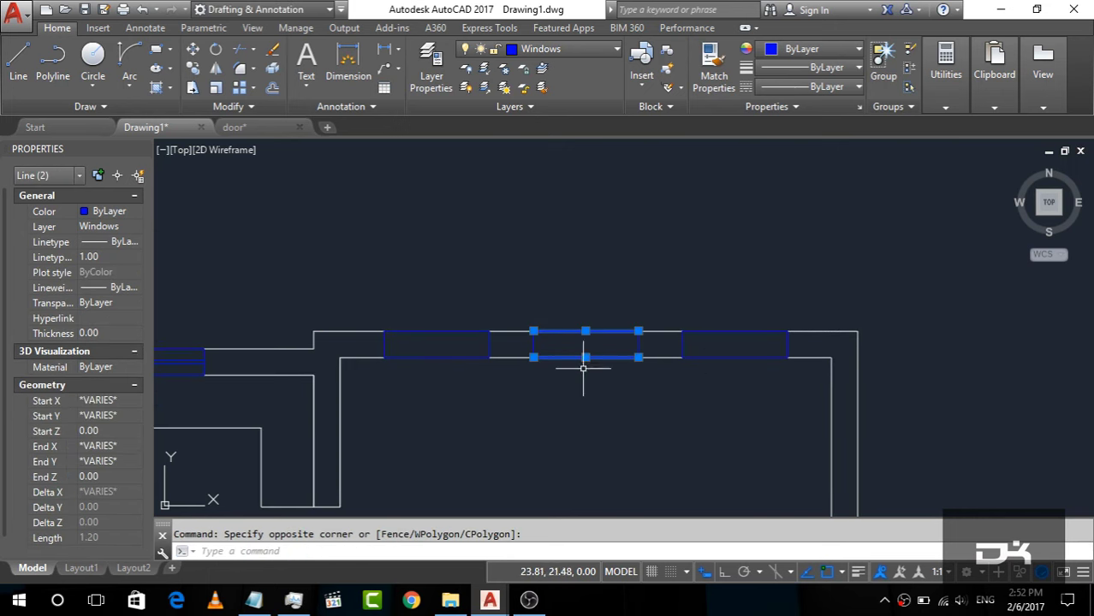
key("Delete")
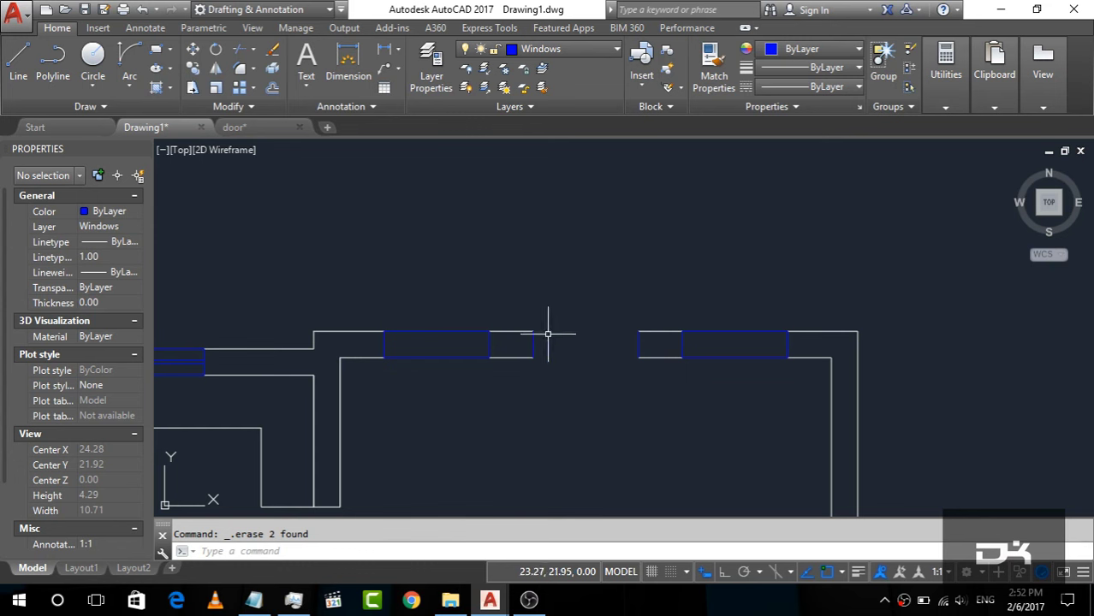
scroll(562, 342, "up", 2)
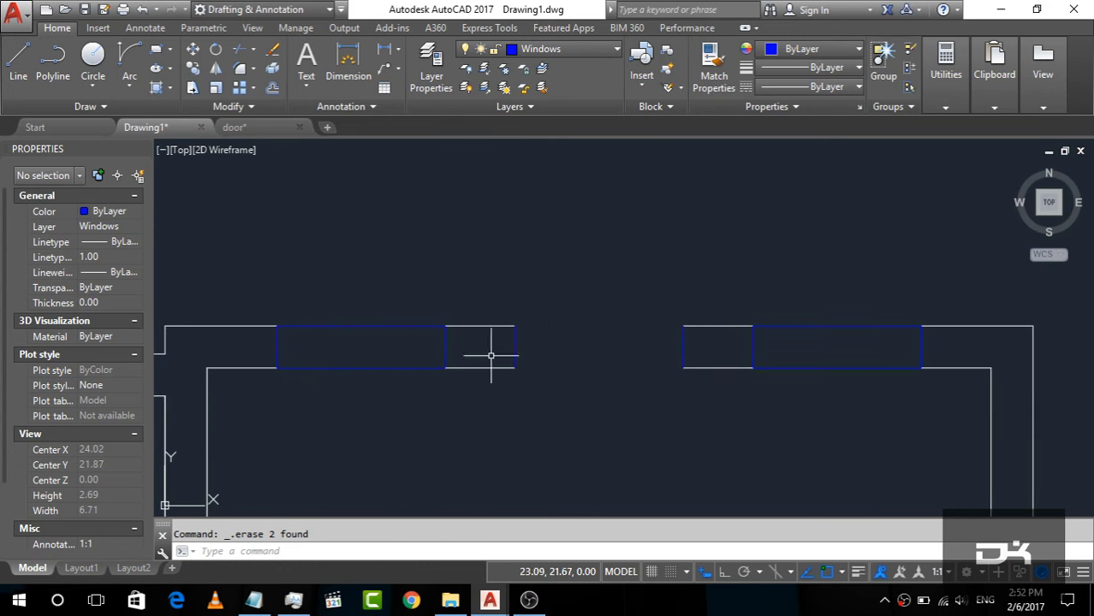
left_click(688, 351)
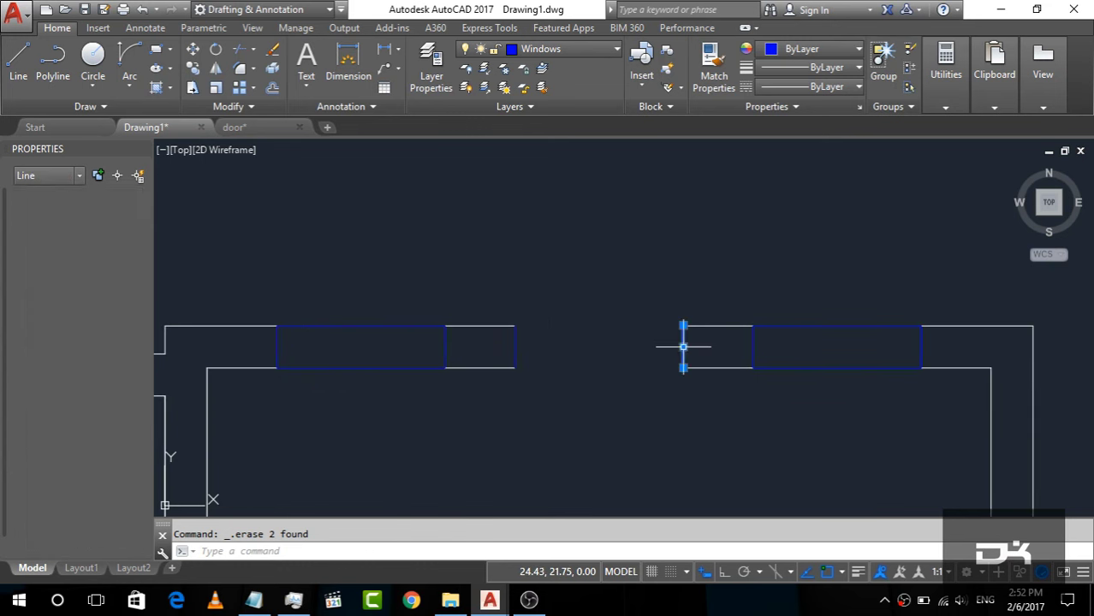
left_click(518, 348)
key("Delete")
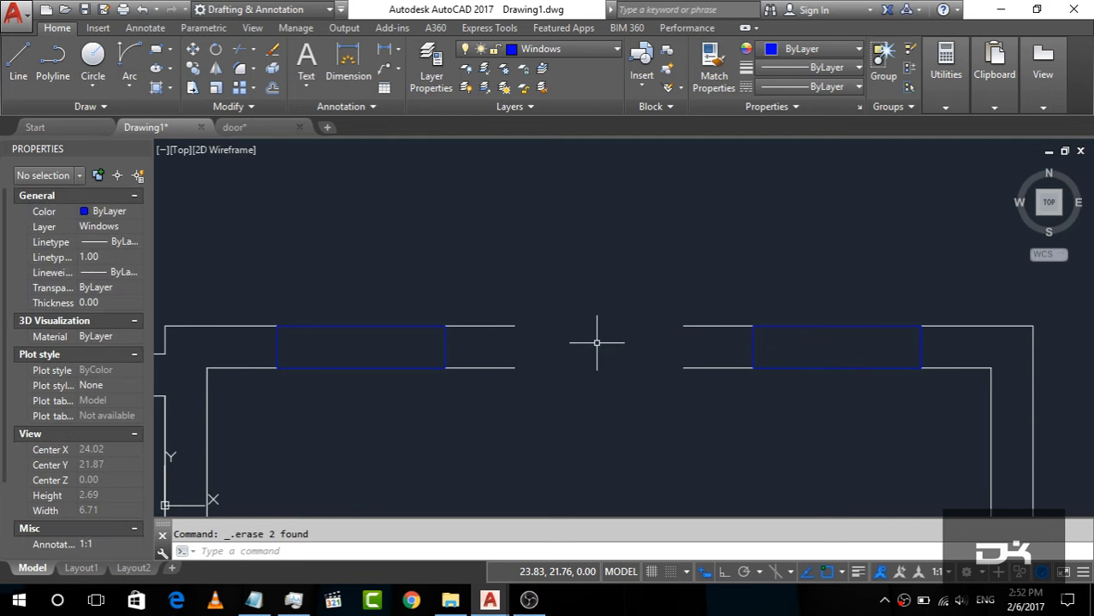
Switch the current layer through Doors and 0, ending on Walls.
left_click(597, 50)
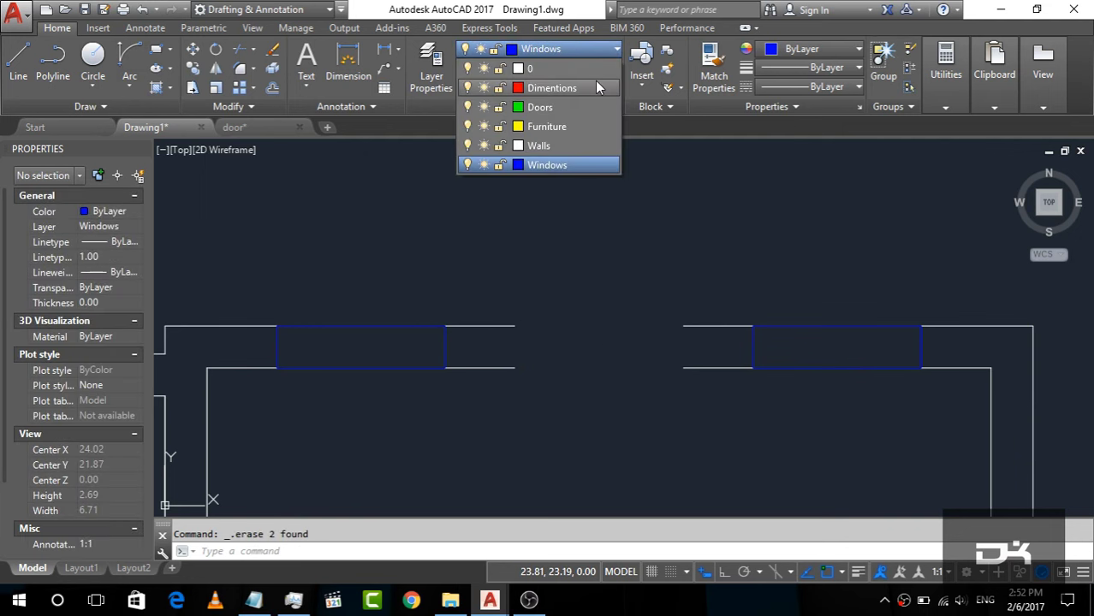
left_click(582, 109)
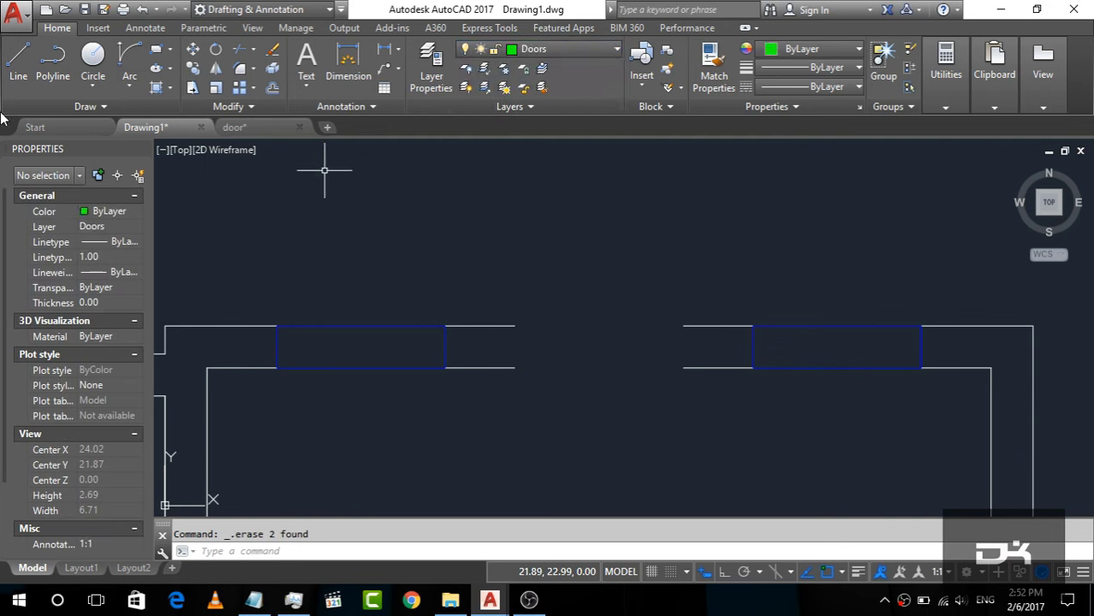
left_click(591, 51)
left_click(582, 76)
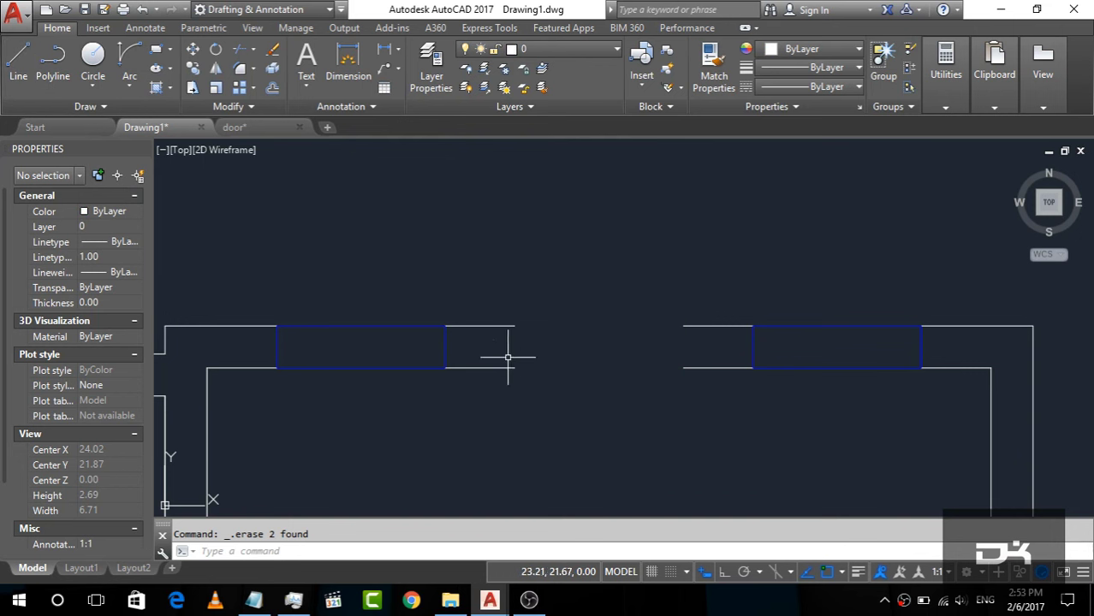
left_click(594, 52)
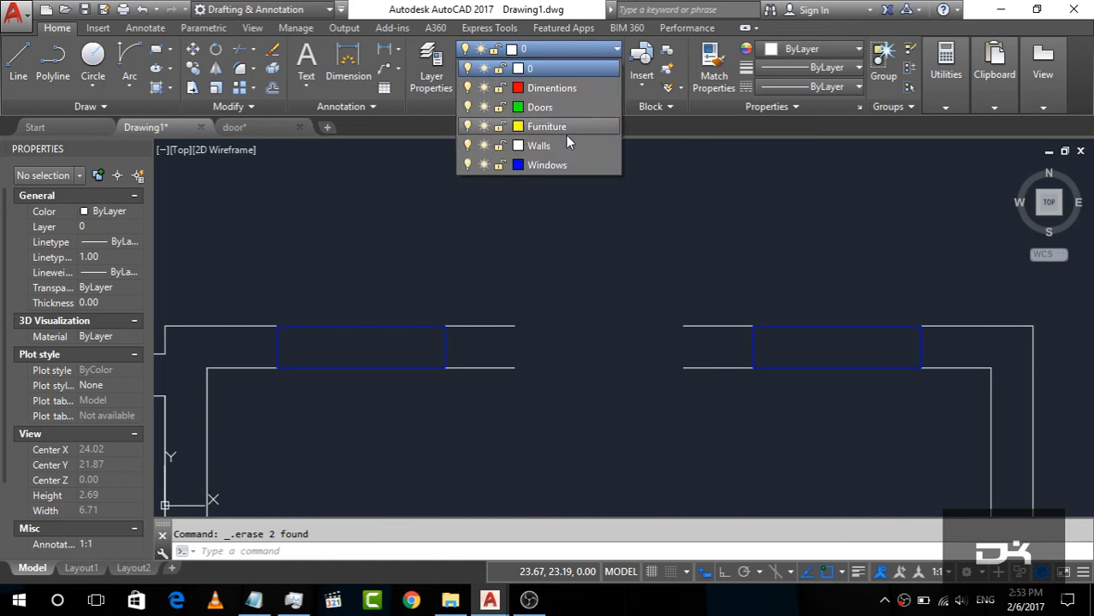
left_click(565, 137)
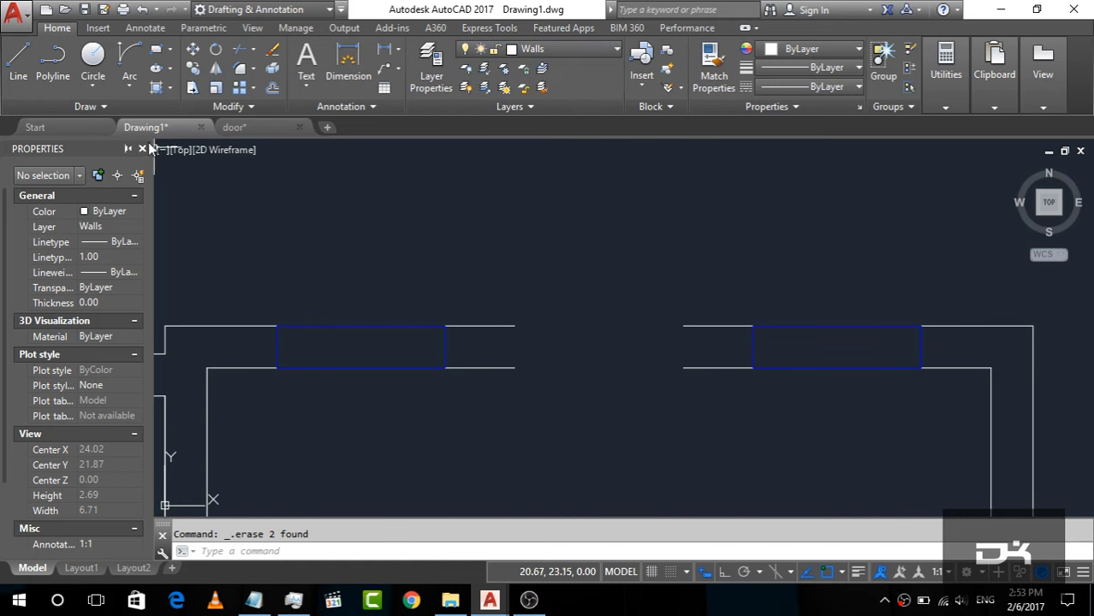
Cap both open wall ends with vertical lines, then make Doors the current layer.
left_click(18, 58)
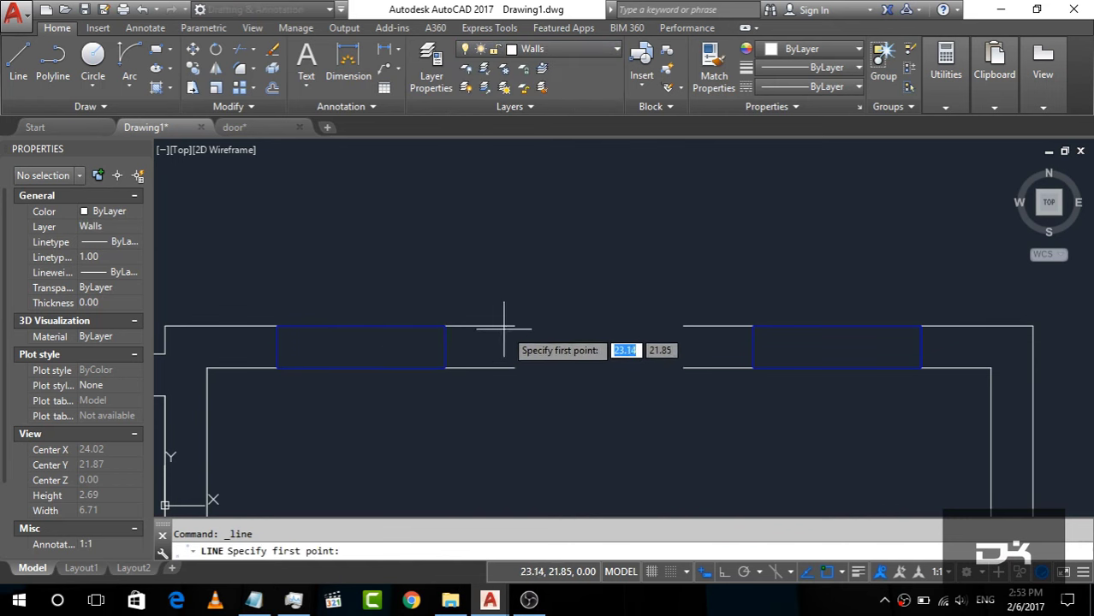
left_click(514, 325)
left_click(515, 368)
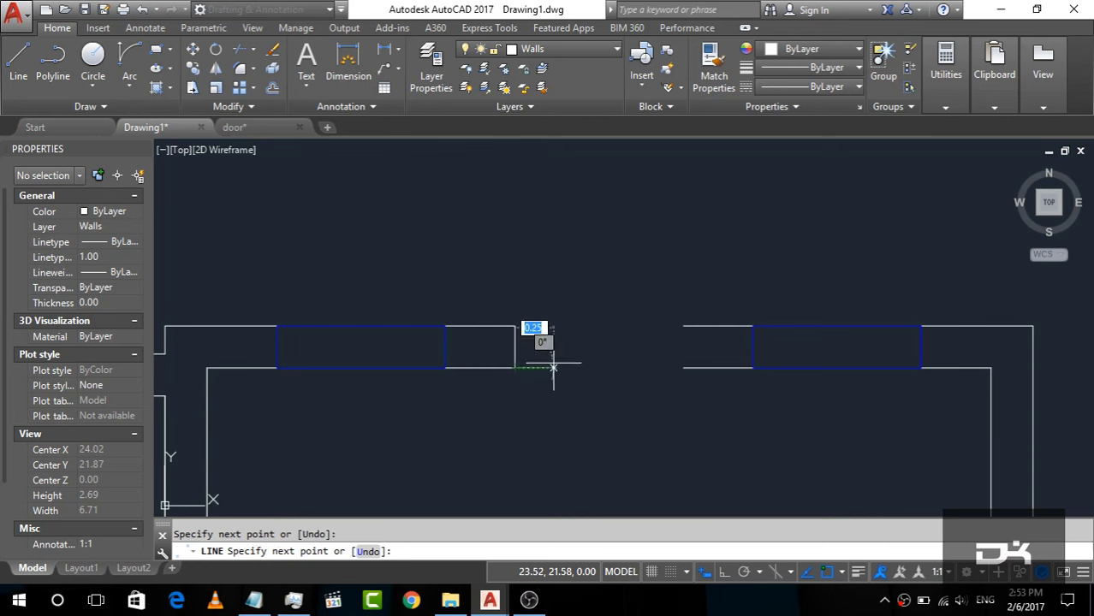
key("Return")
key("Return")
left_click(682, 368)
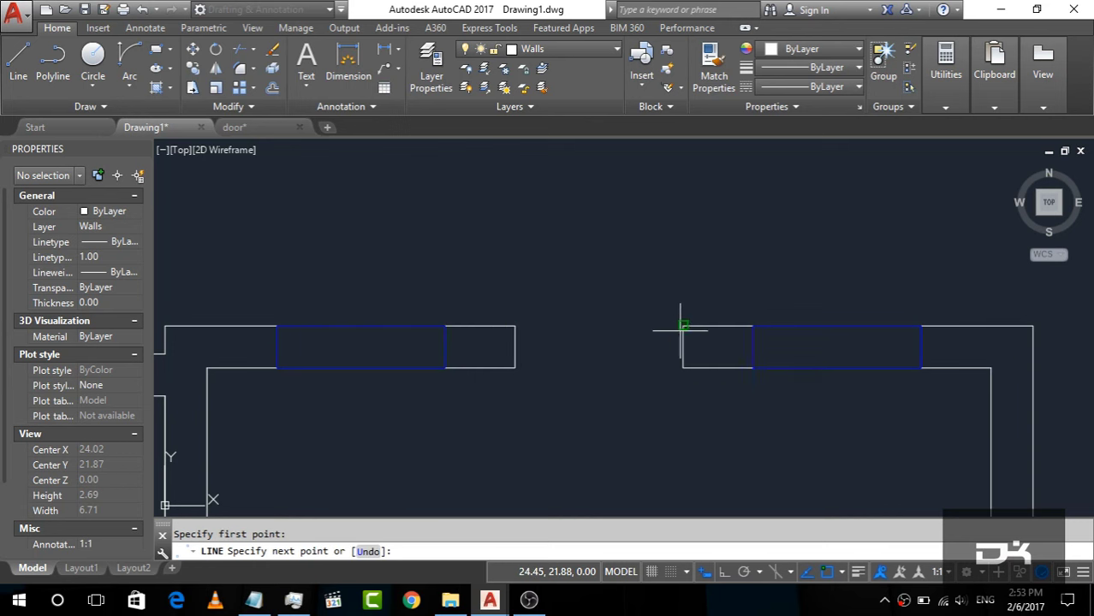
left_click(682, 325)
left_click(562, 55)
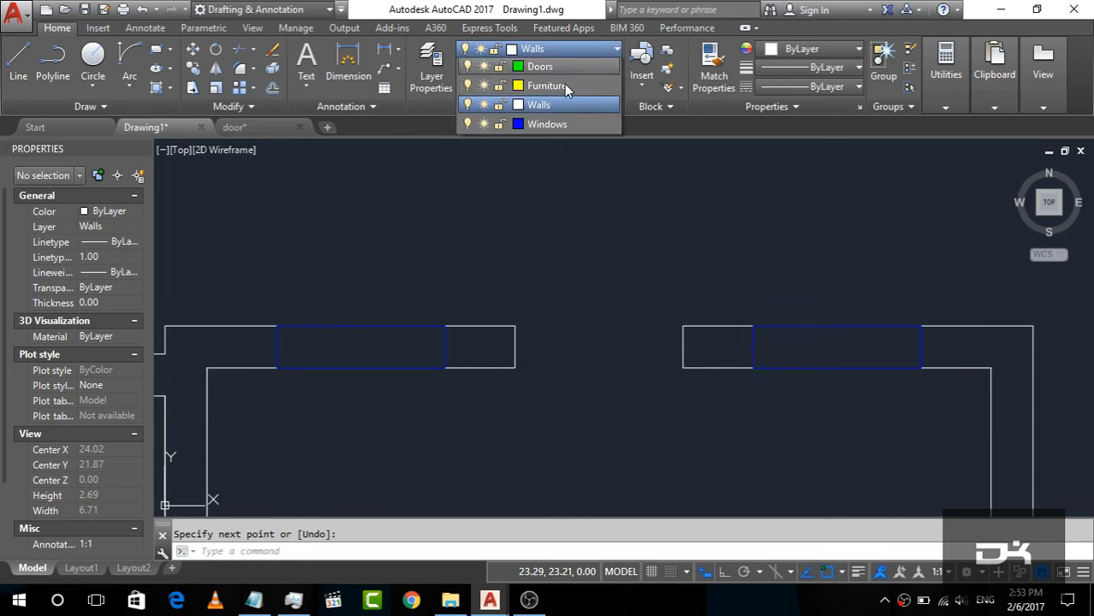
left_click(569, 114)
Copy the lower wall's green door into the top-wall opening between the windows.
scroll(513, 246, "down", 3)
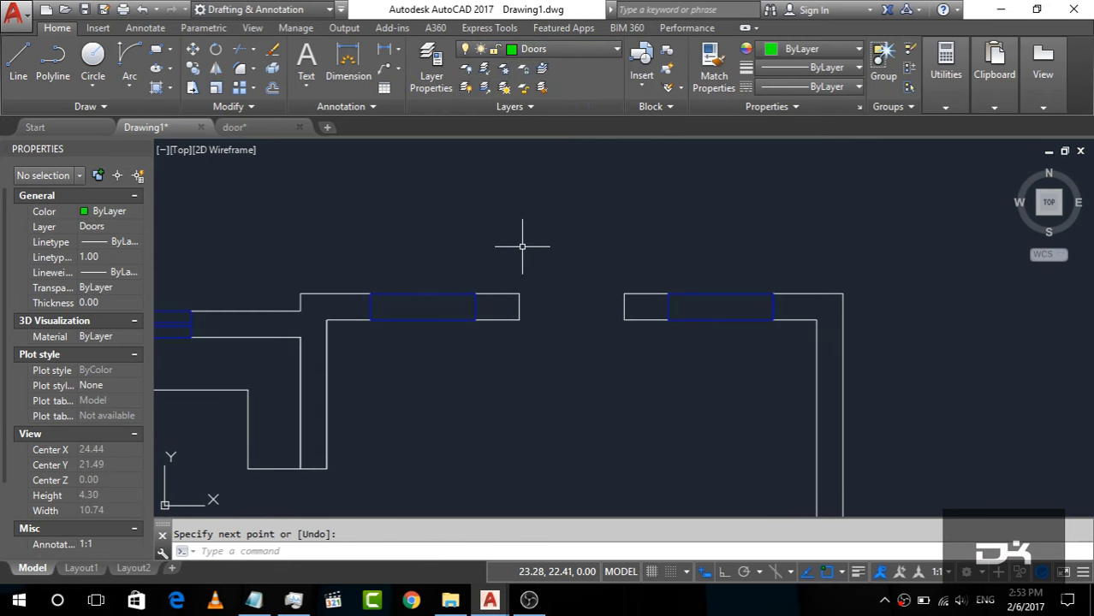
scroll(522, 246, "down", 5)
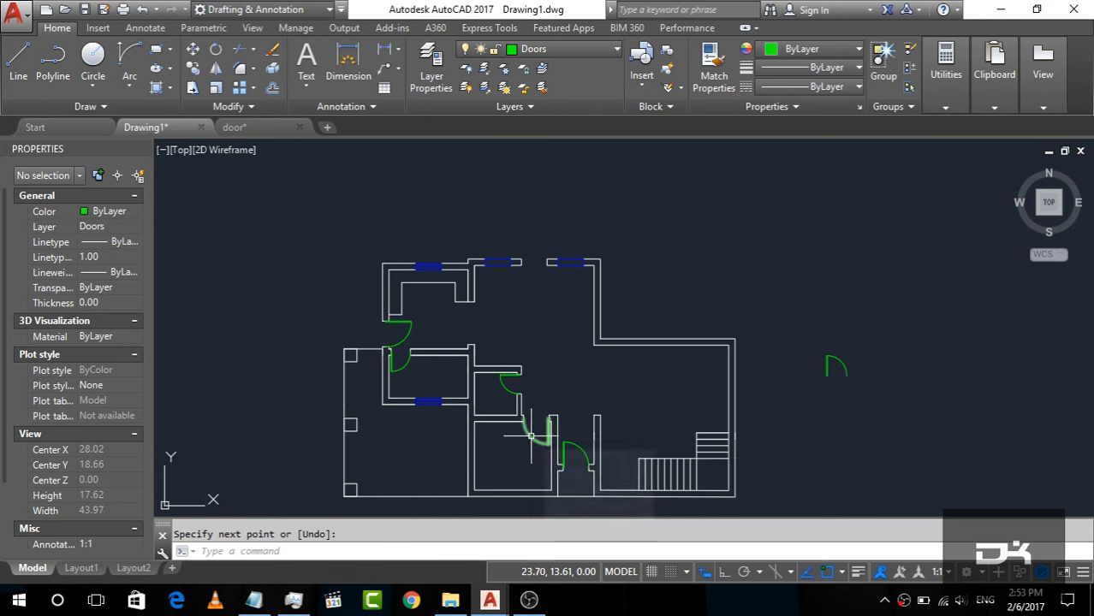
key("Escape")
left_click(530, 437)
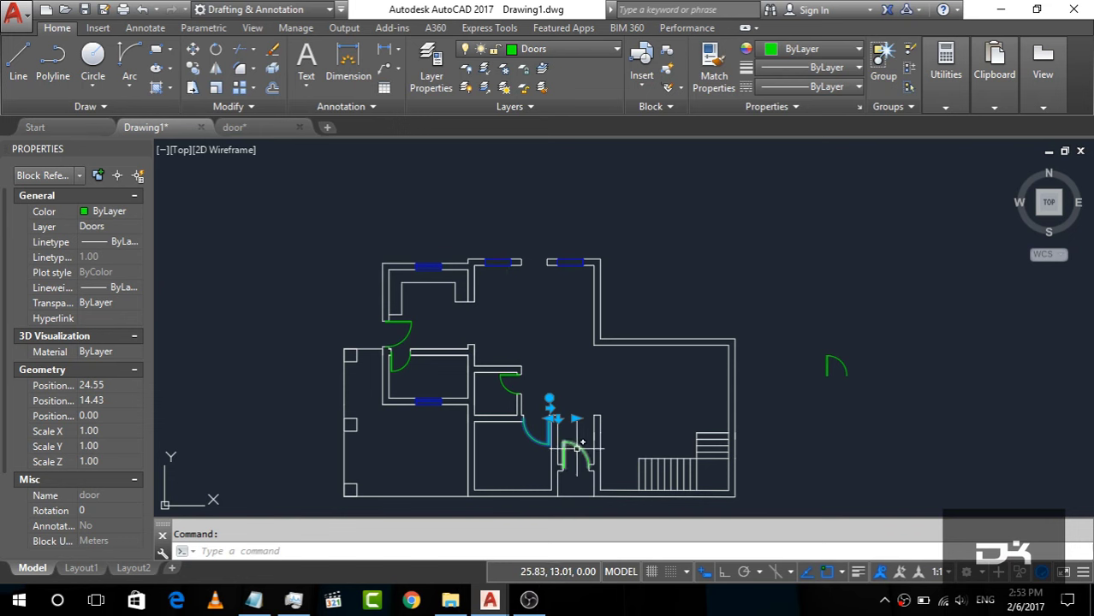
left_click(578, 447)
key("Escape")
left_click(575, 451)
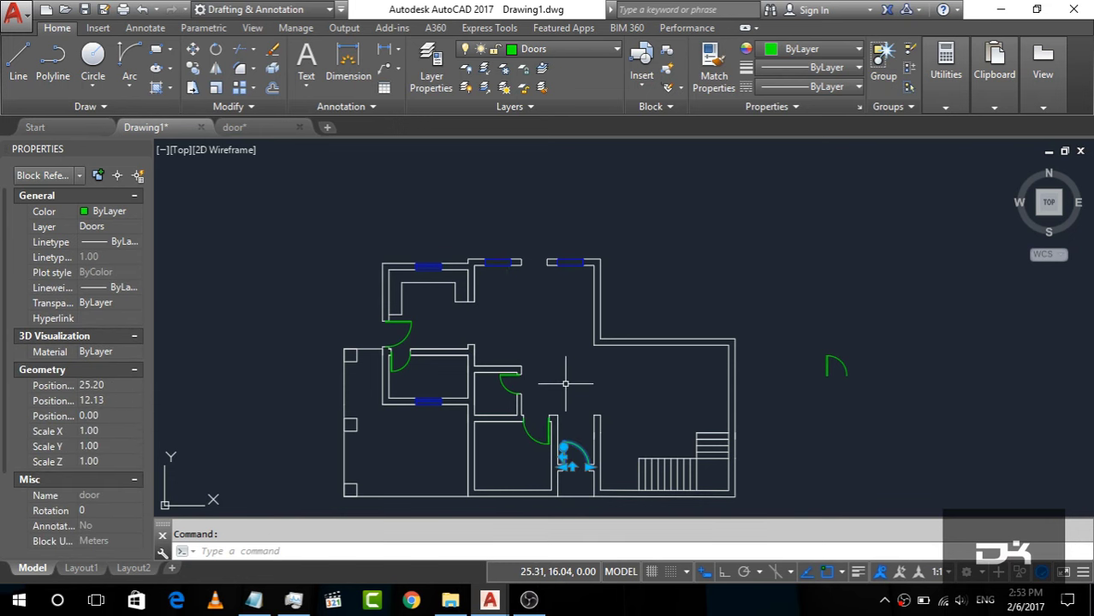
key("BackSpace")
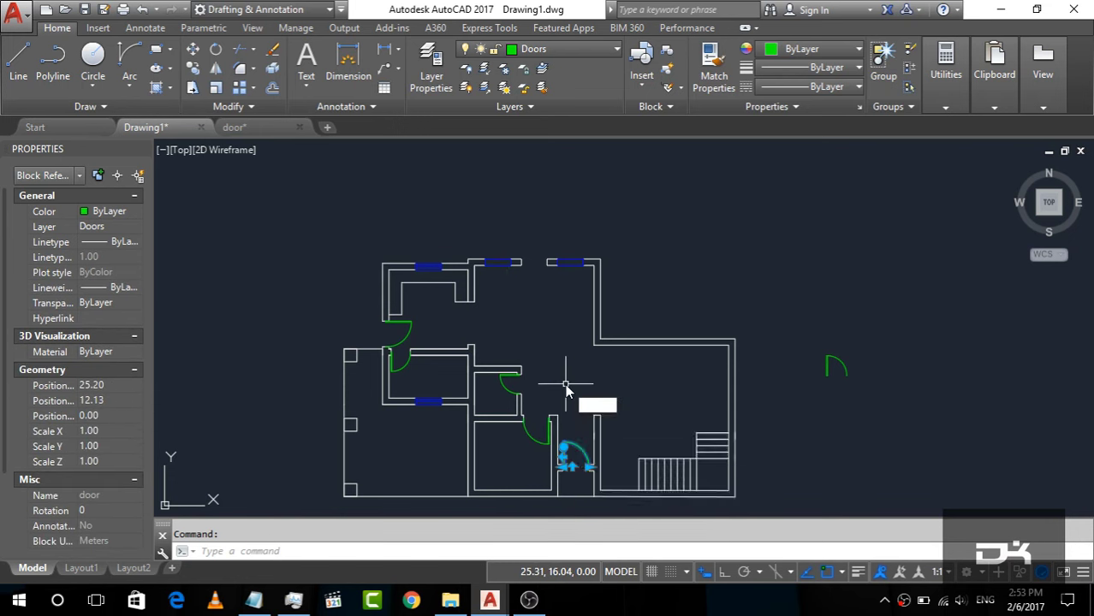
type("CP")
key("Return")
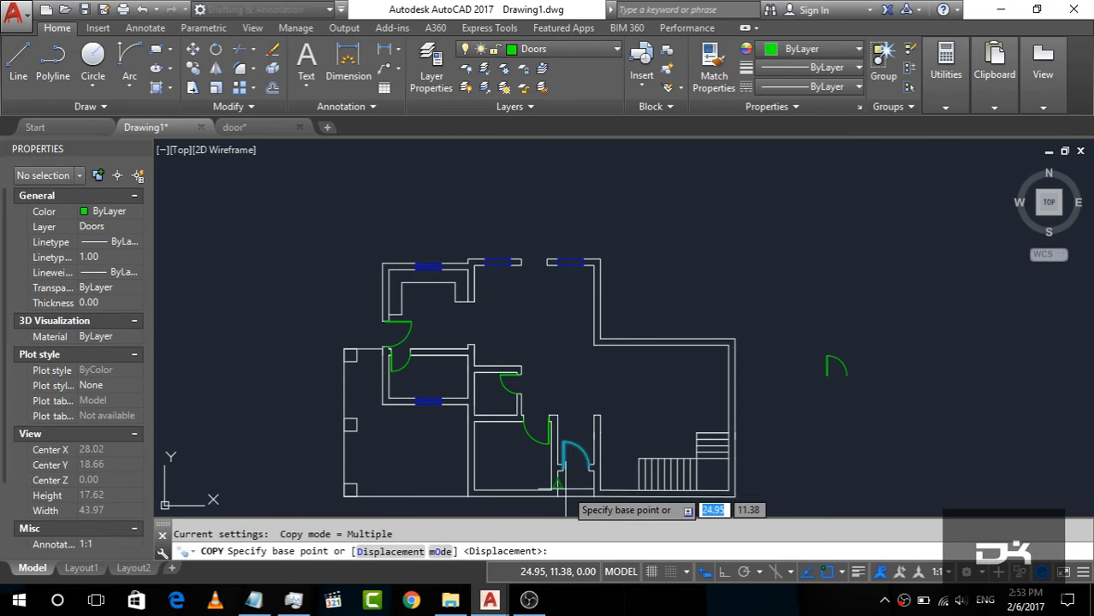
left_click(562, 470)
scroll(533, 245, "up", 3)
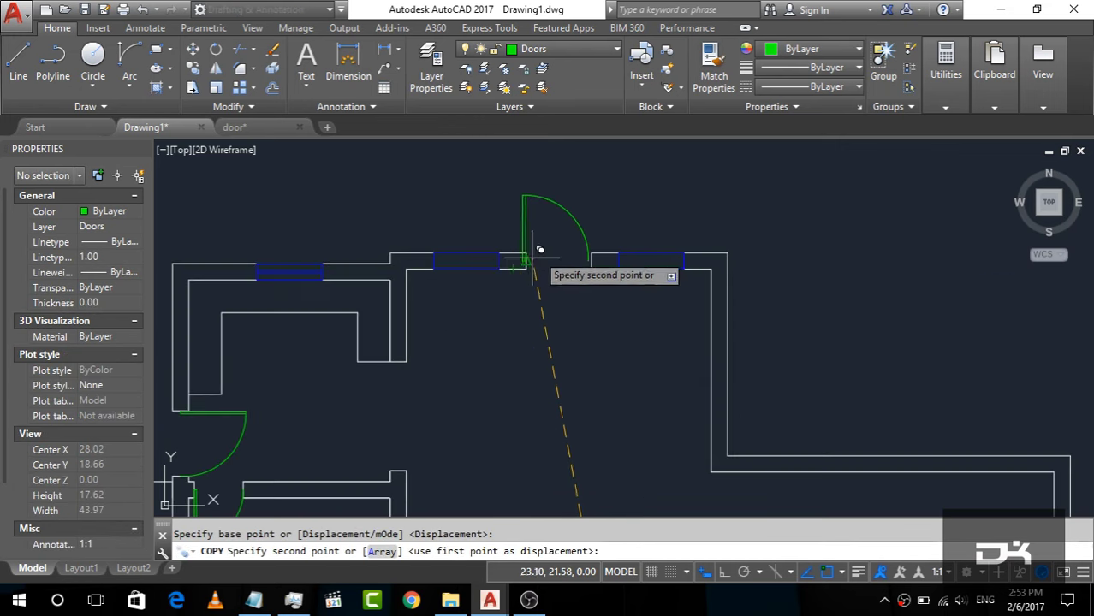
scroll(548, 248, "up", 2)
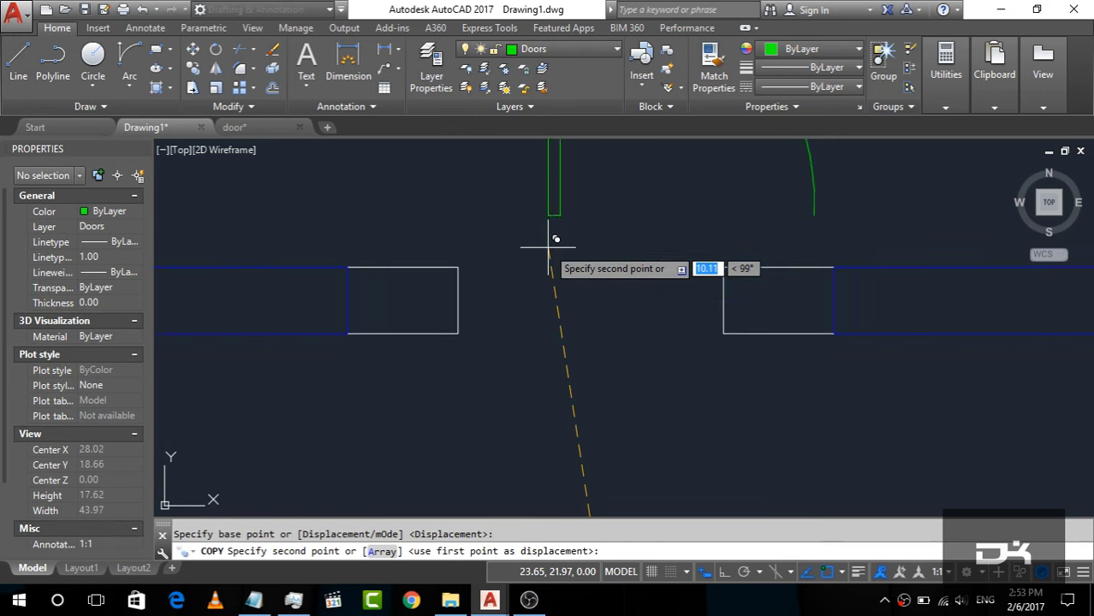
left_click(477, 299)
key("Return")
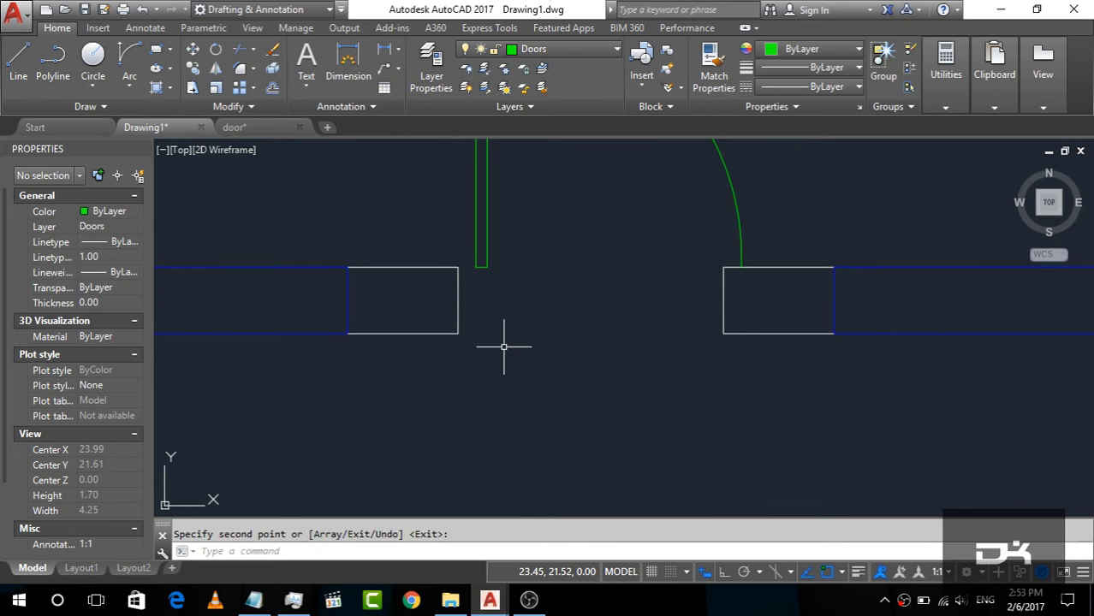
Select the new door copy and start moving it, then cancel the move.
left_click(522, 305)
left_click(471, 207)
type("m")
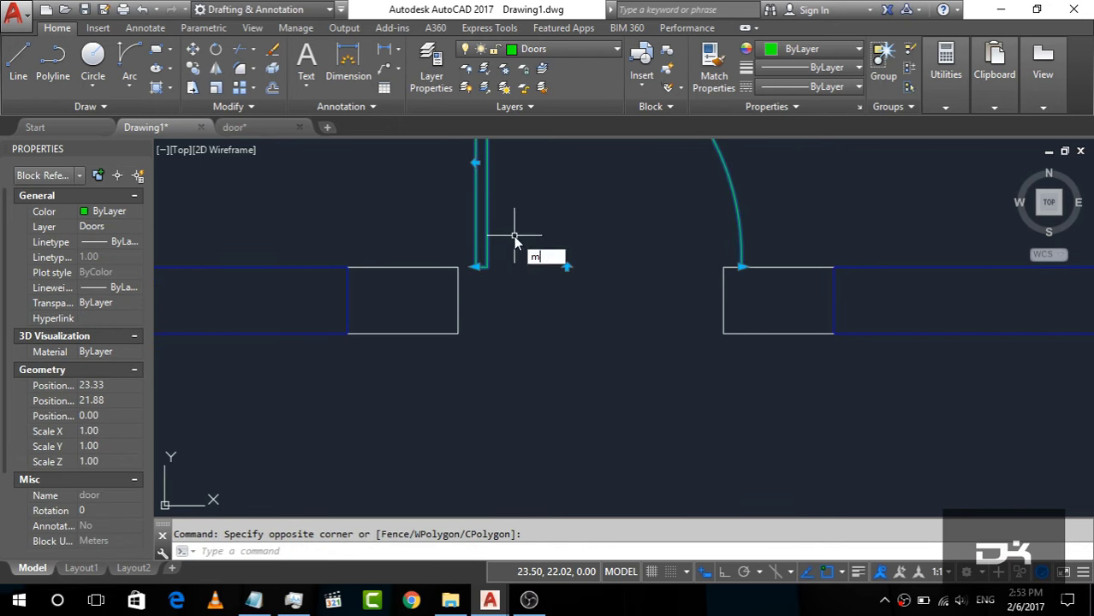
key("Return")
left_click(478, 267)
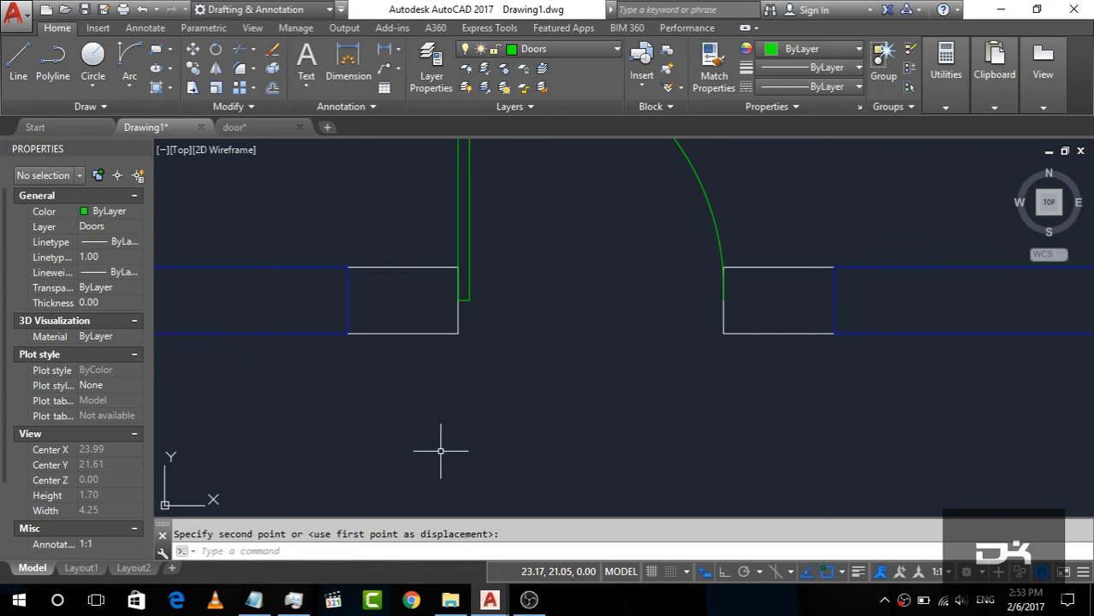
scroll(491, 411, "down", 4)
scroll(612, 315, "down", 2)
key("Escape")
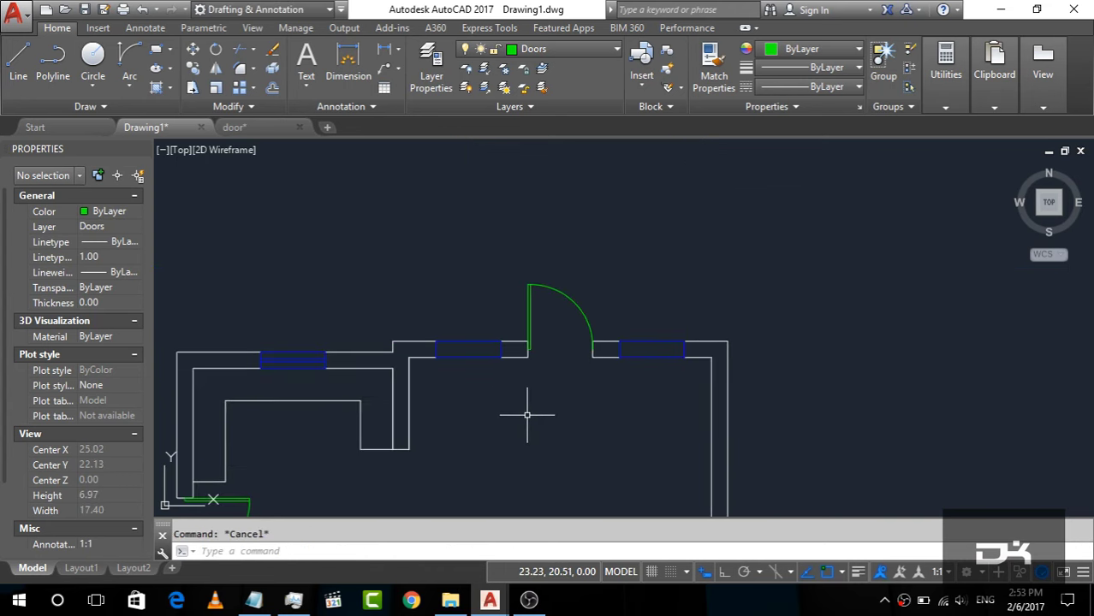
scroll(451, 383, "up", 2)
Make Windows the current layer, briefly passing through Walls.
left_click(590, 51)
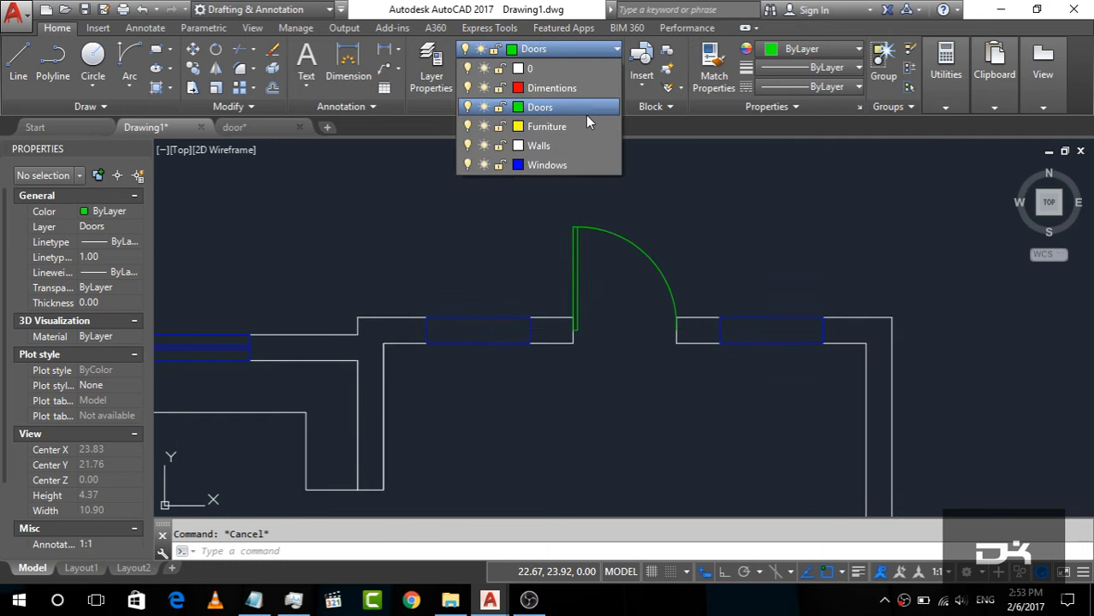
left_click(580, 147)
left_click(591, 48)
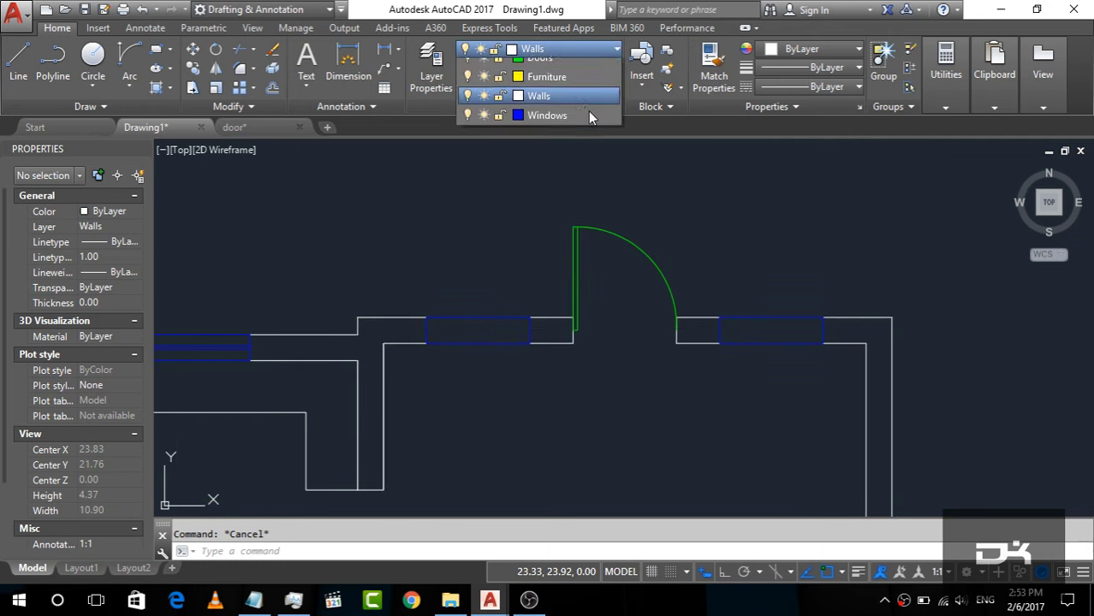
left_click(584, 157)
scroll(452, 344, "up", 4)
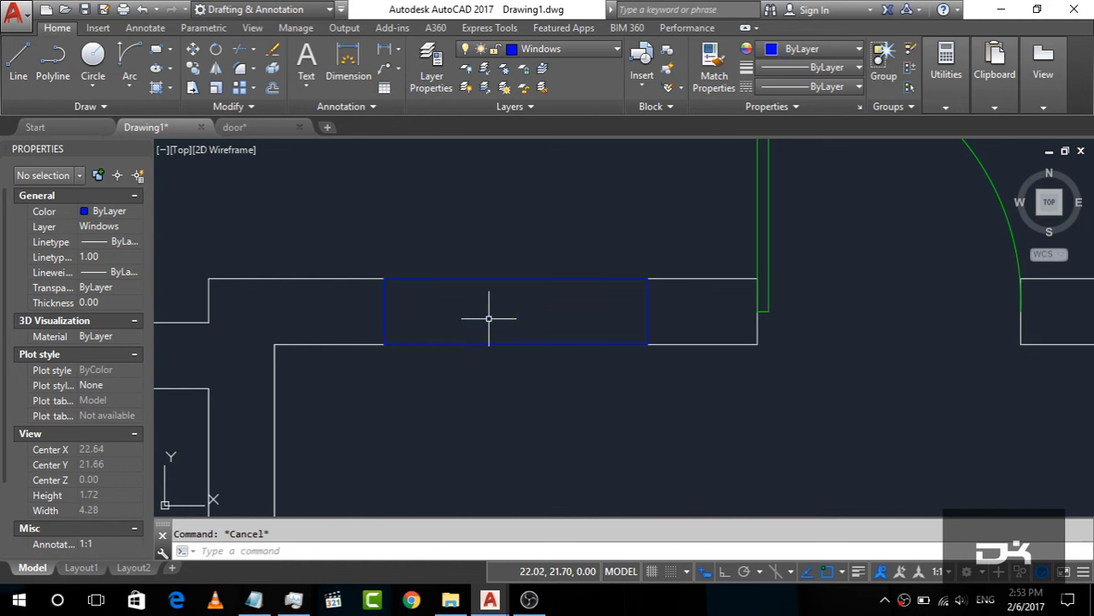
type("of")
Offset the window rectangle edges 0.17 inward to add glass lines.
key("Return")
type("0.1")
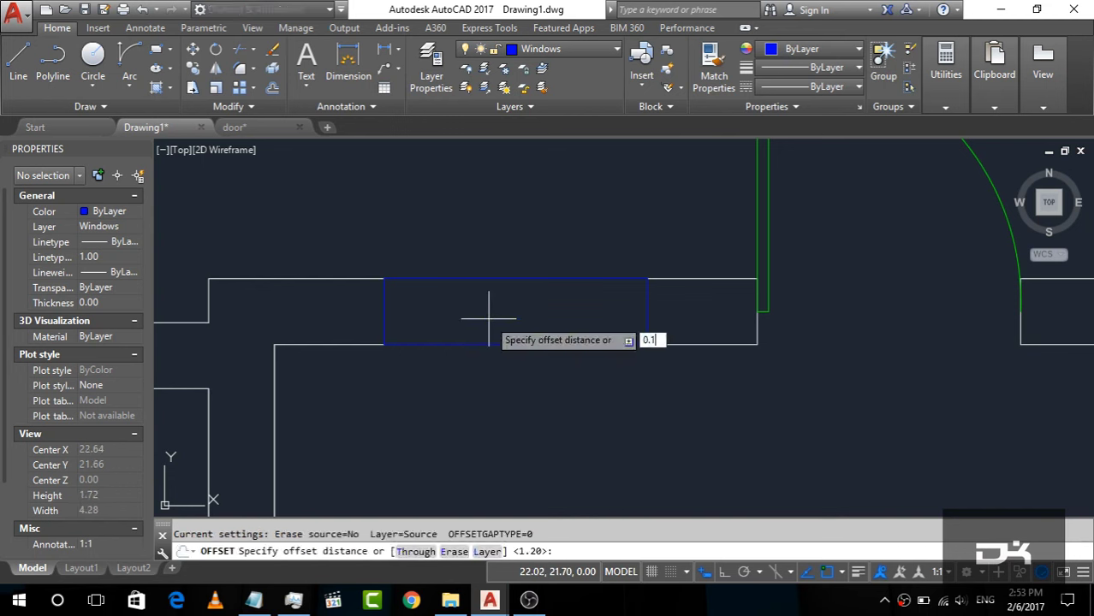
type("7")
key("Return")
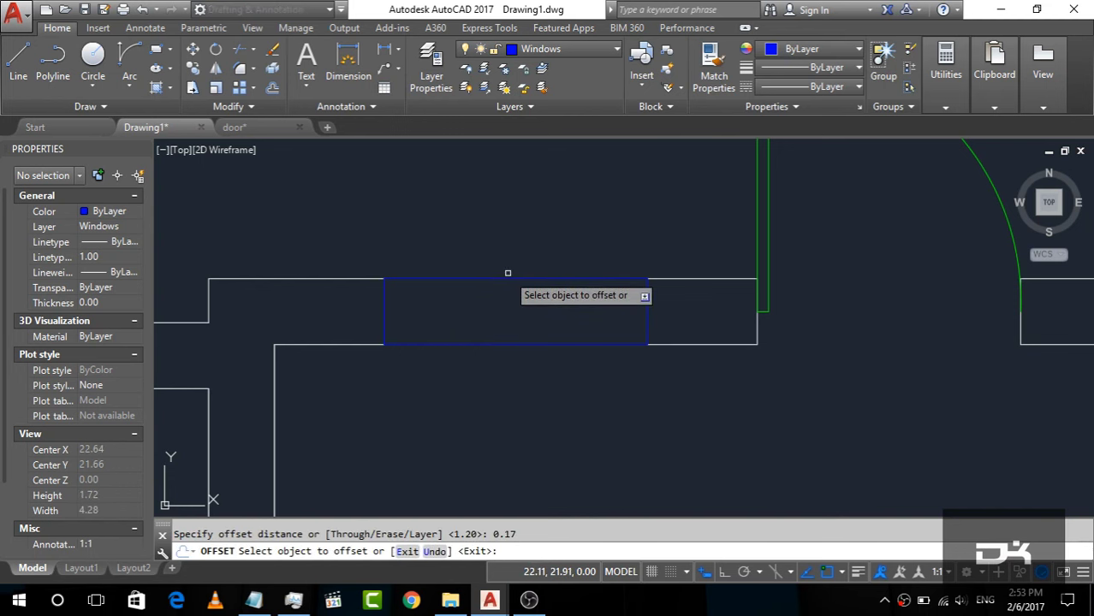
left_click(507, 278)
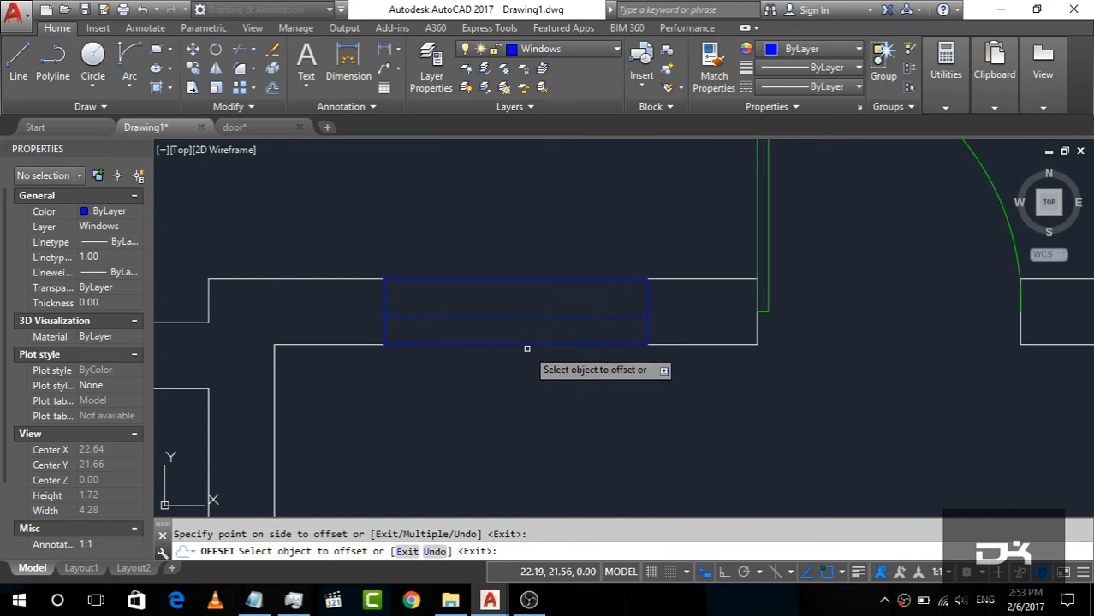
left_click(525, 318)
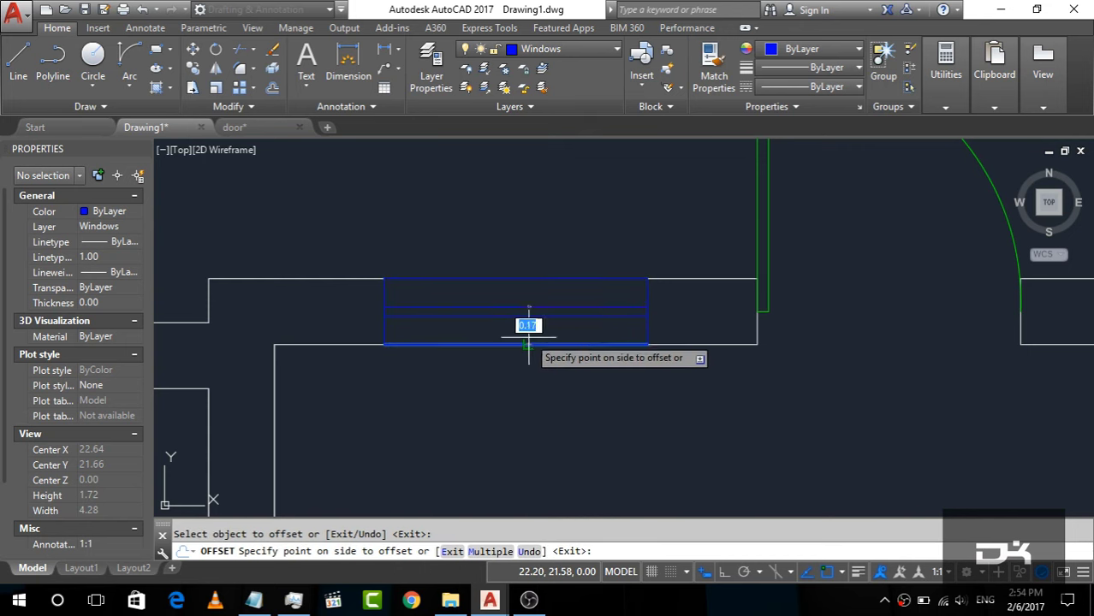
left_click(530, 310)
scroll(313, 368, "down", 4)
scroll(753, 377, "up", 4)
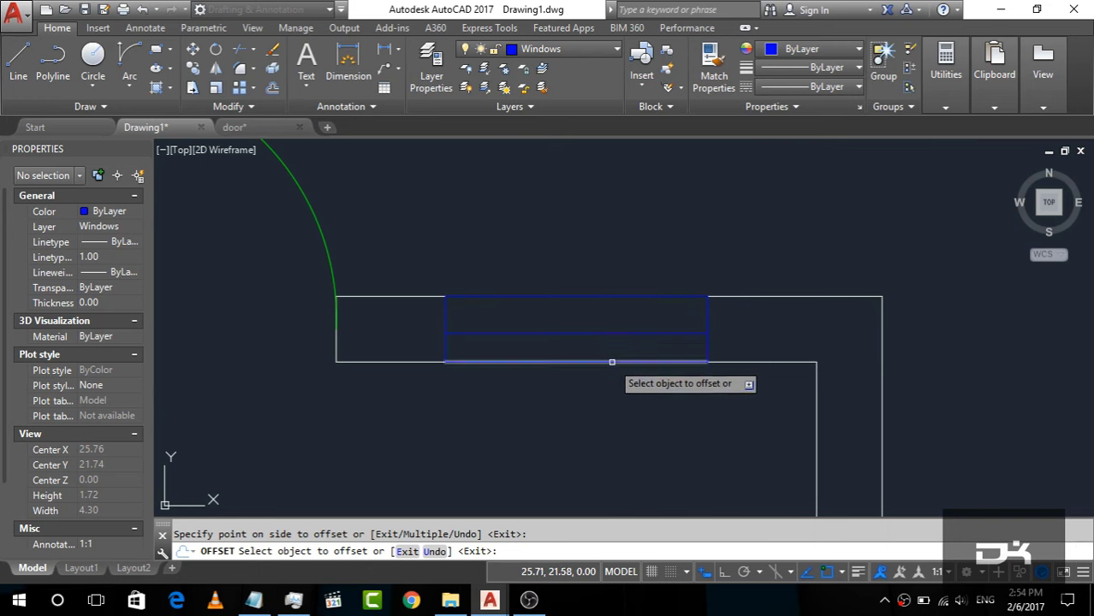
left_click(612, 333)
left_click(639, 314)
key("Escape")
scroll(674, 244, "down", 6)
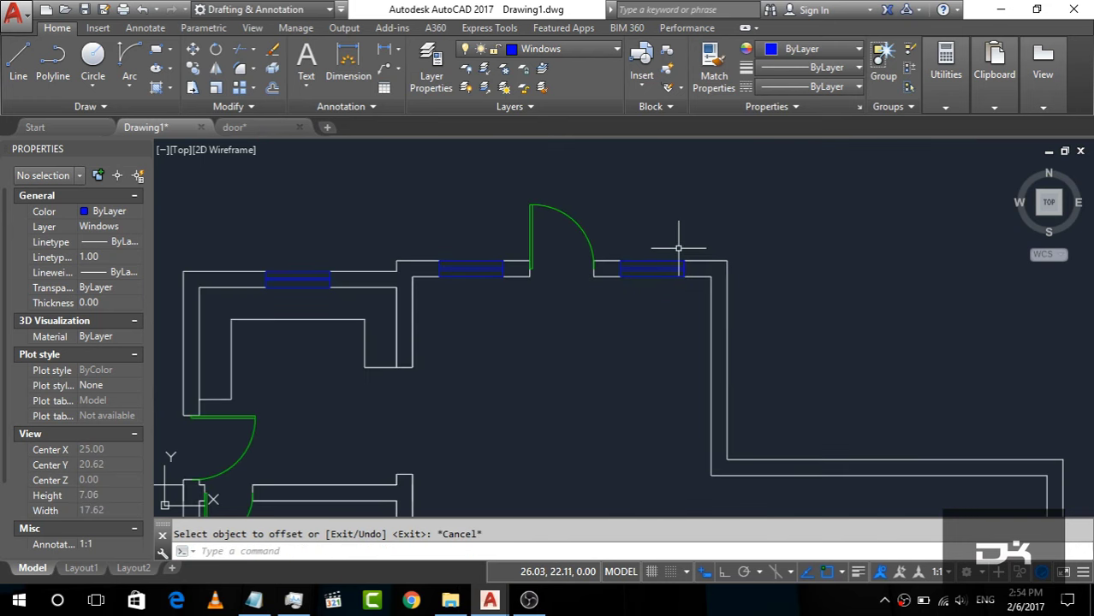
scroll(629, 222, "down", 3)
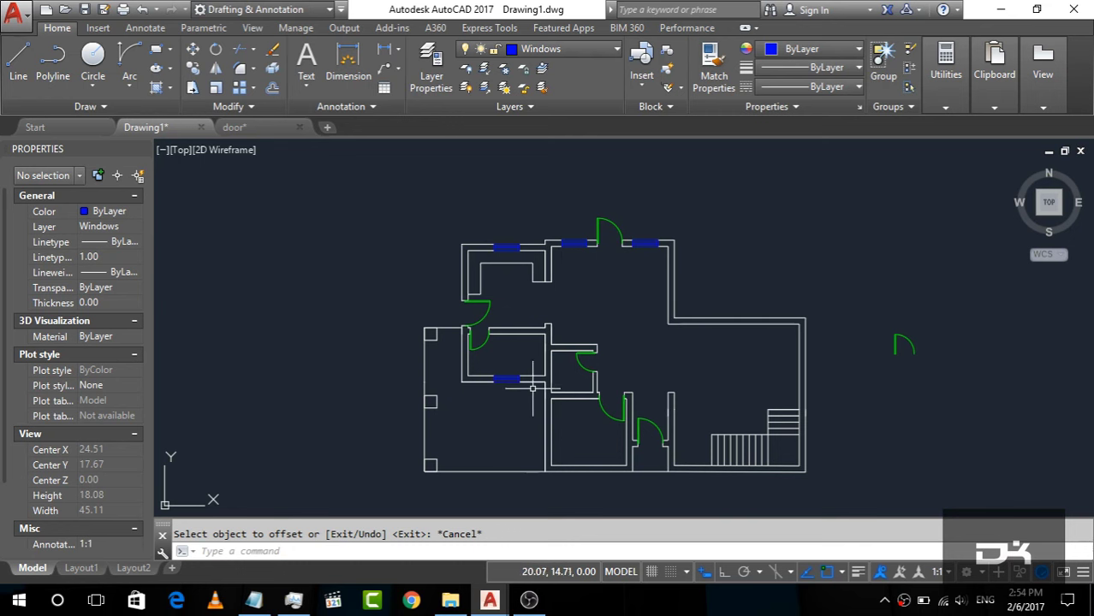
scroll(533, 388, "up", 2)
scroll(570, 408, "up", 2)
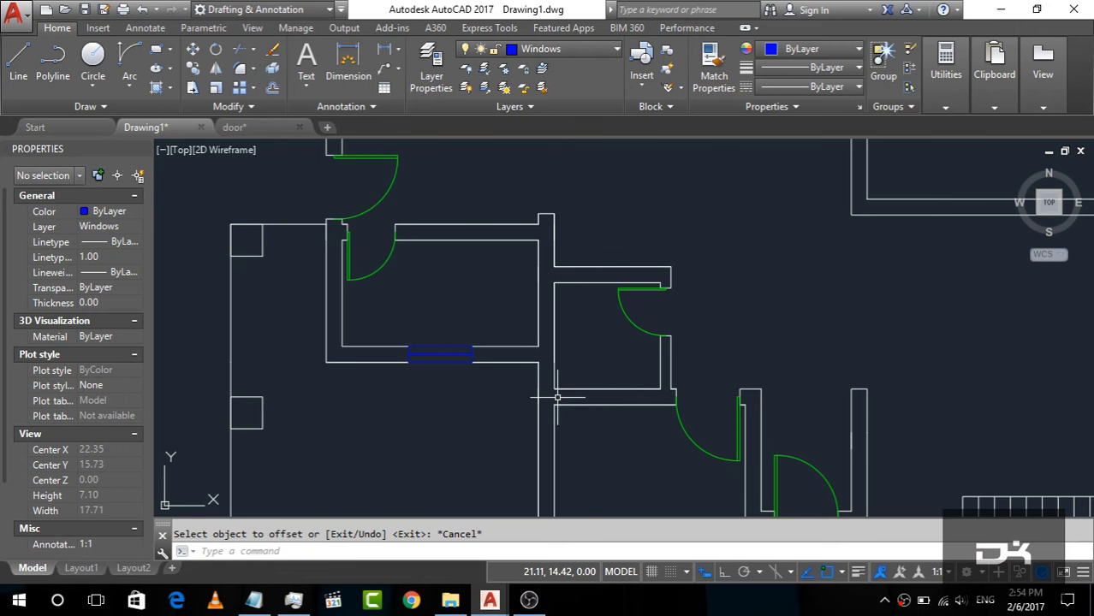
scroll(557, 397, "up", 2)
scroll(482, 298, "down", 2)
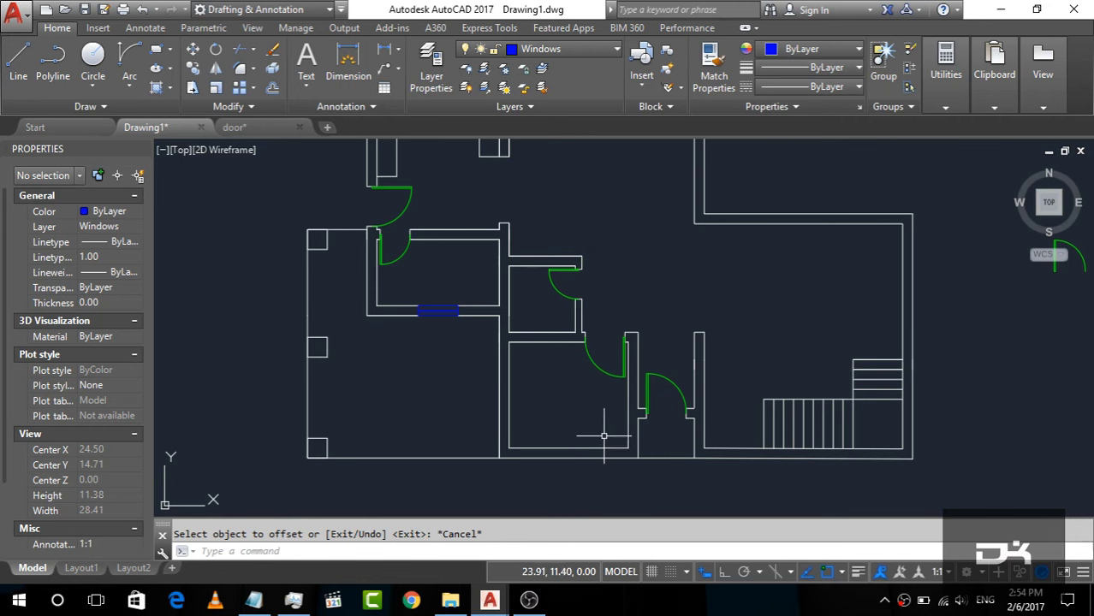
Draw a short blue centre line across the lower wall.
left_click(17, 68)
scroll(580, 454, "up", 5)
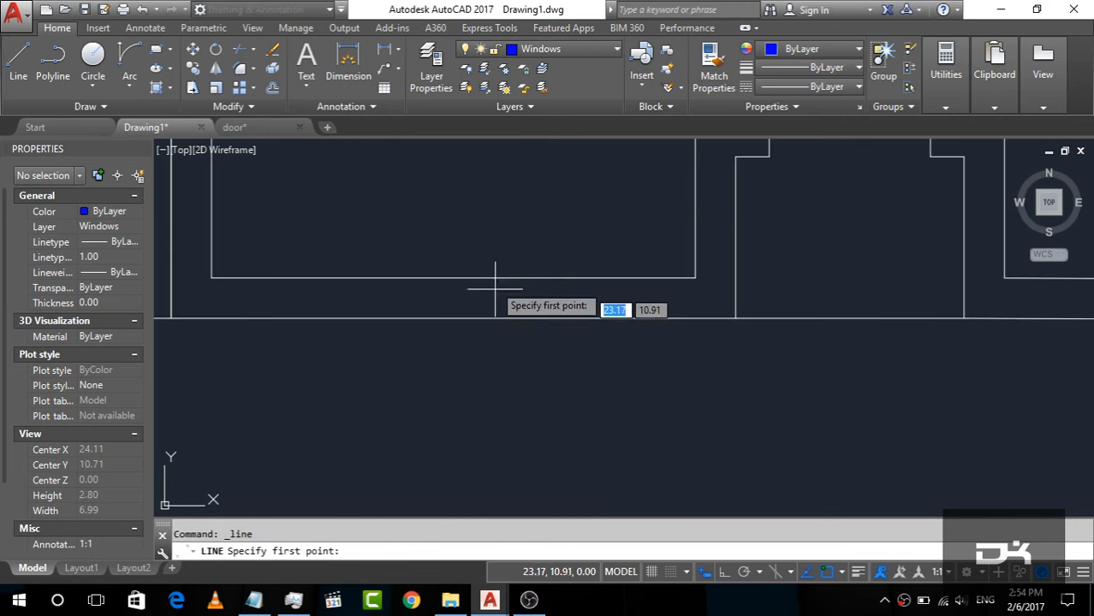
left_click(452, 318)
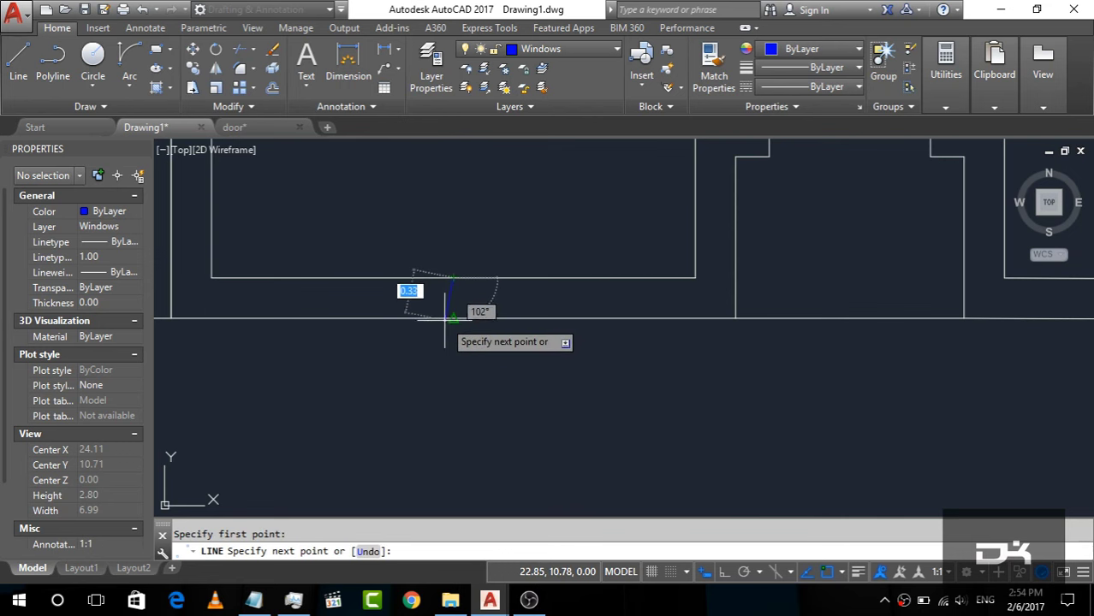
left_click(451, 280)
key("Return")
type("O")
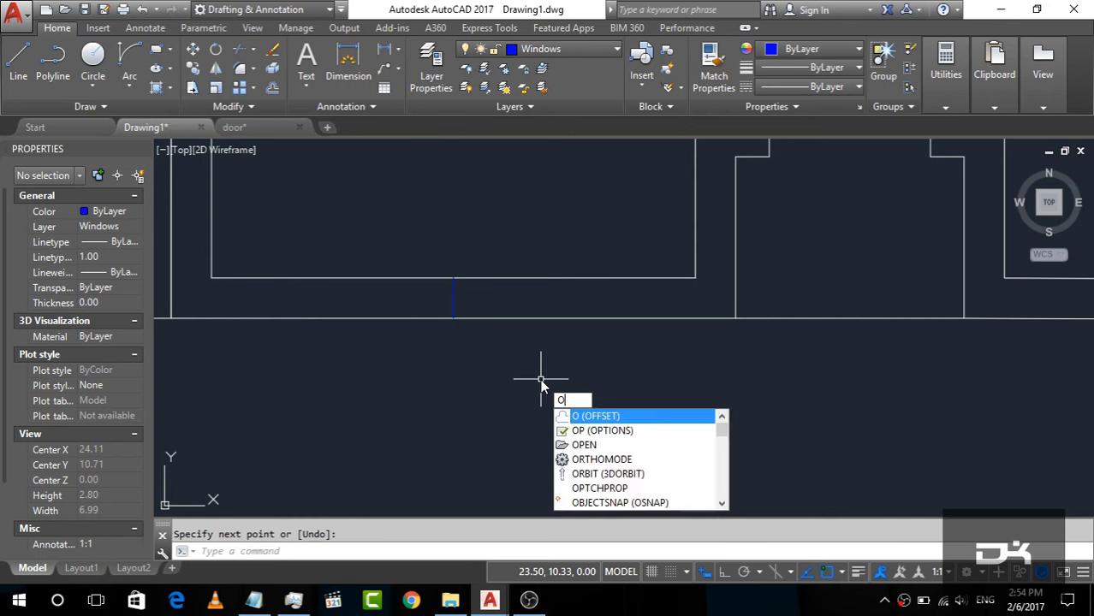
Offset the blue centre line 0.6 to each side as jamb lines.
type("f")
key("Return")
type("0.6")
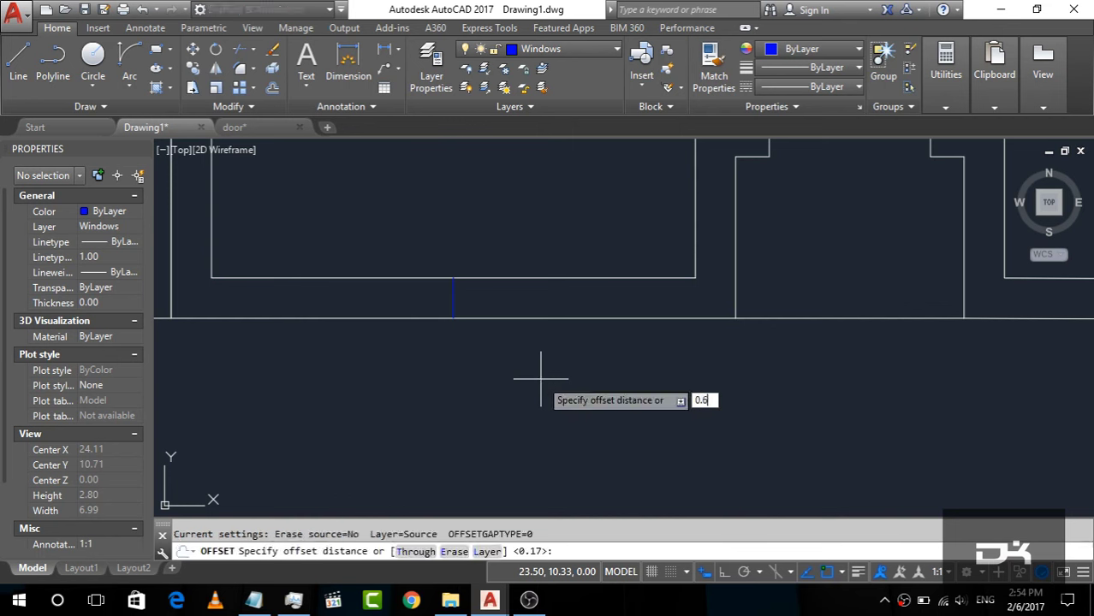
key("Return")
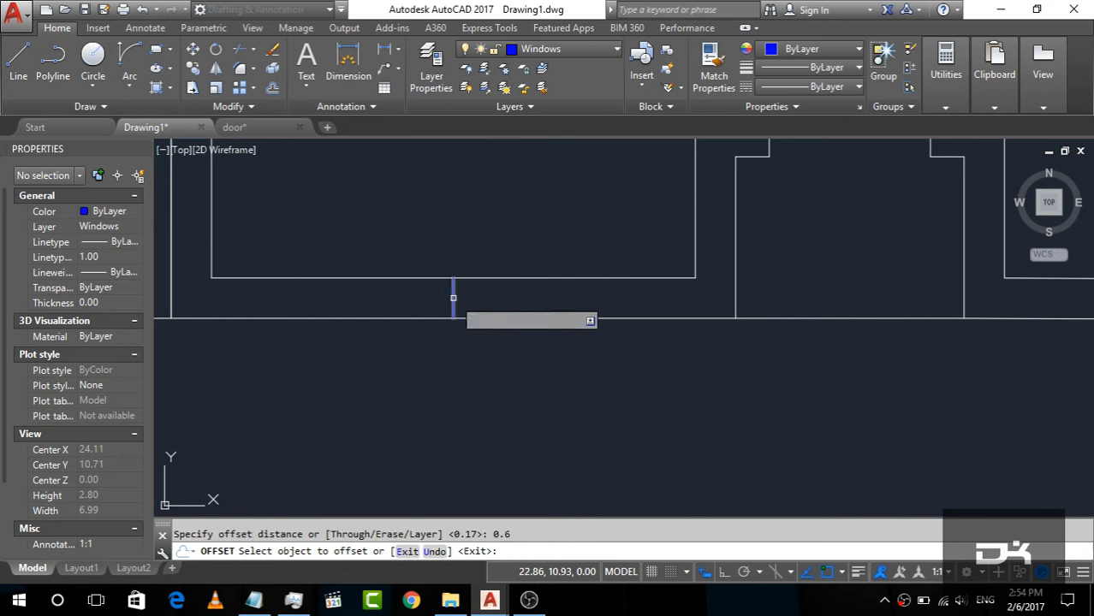
left_click(453, 298)
left_click(498, 308)
left_click(453, 294)
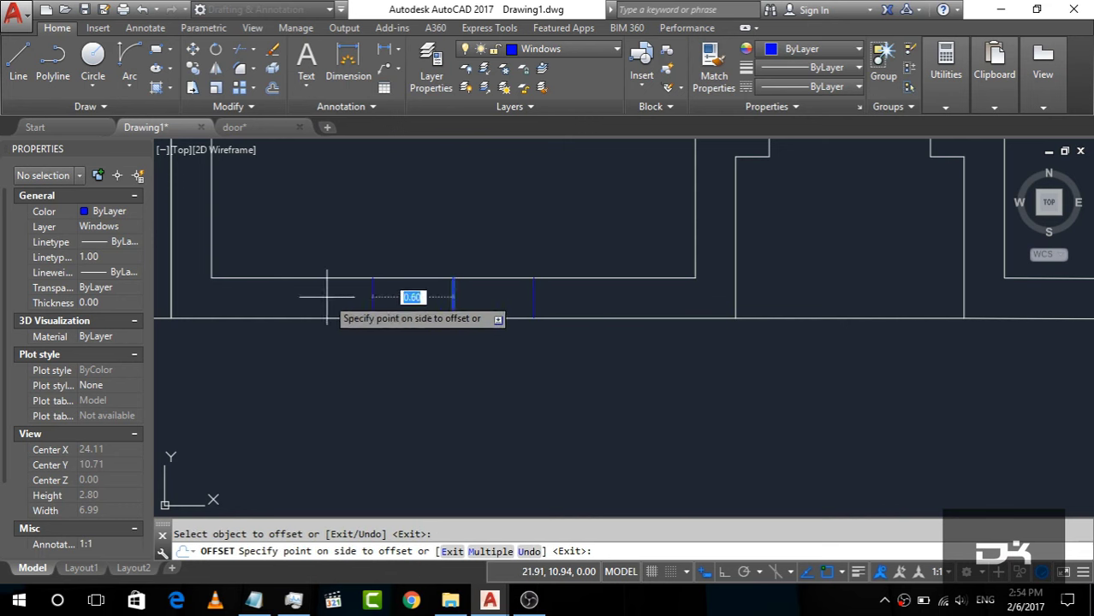
left_click(347, 304)
key("Escape")
Trim the wall between the jamb lines and delete the middle blue line.
left_click(655, 454)
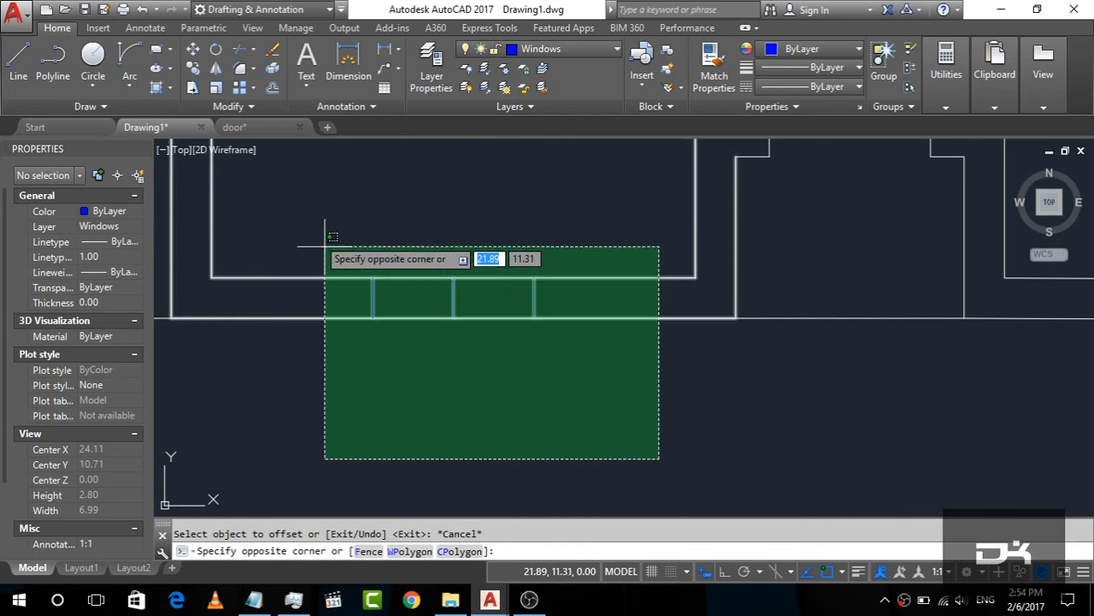
left_click(308, 225)
key("Return")
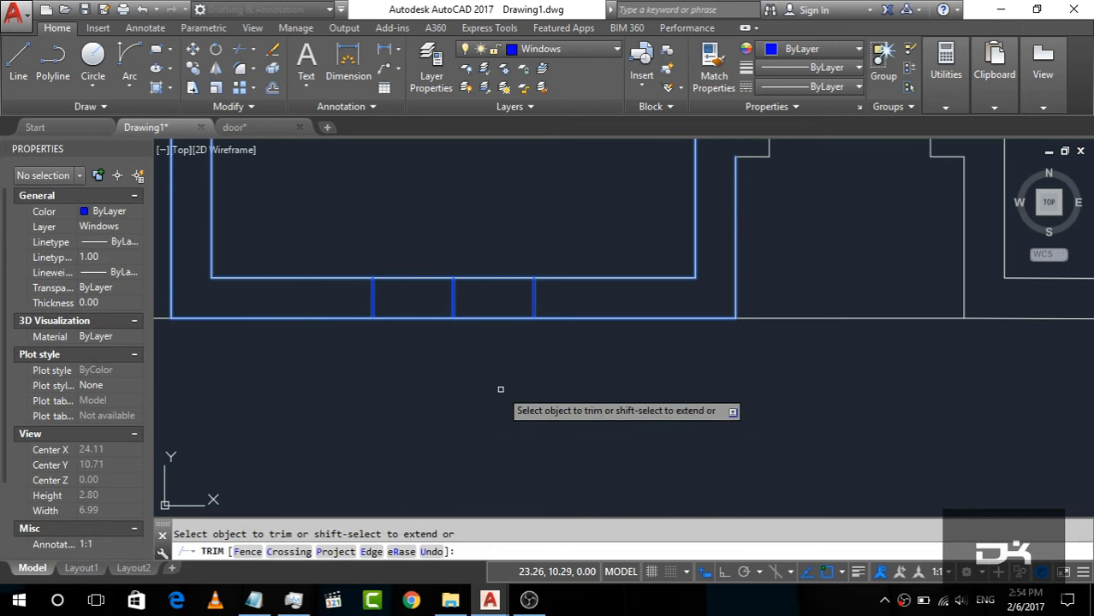
left_click(503, 386)
left_click(428, 293)
key("Escape")
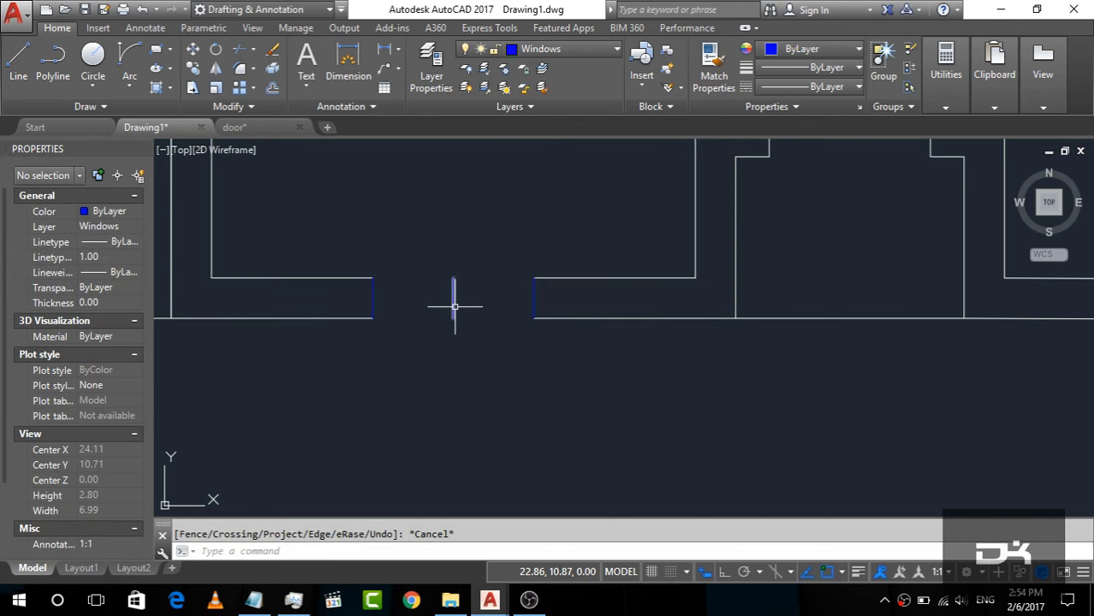
left_click(453, 305)
key("Delete")
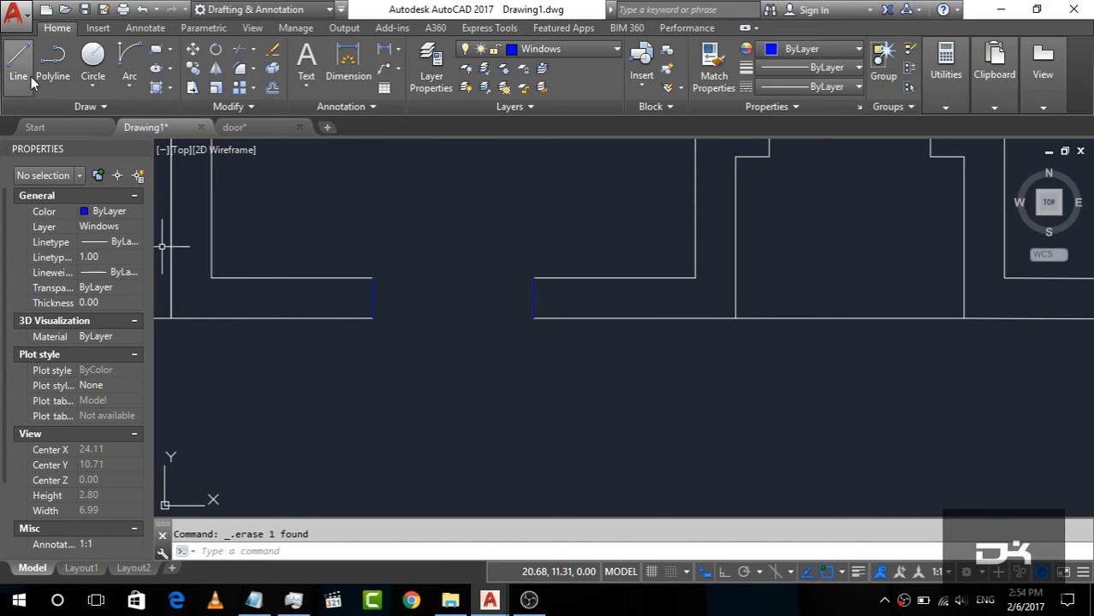
Draw the blue window outline between the jambs of the lower-wall opening.
left_click(18, 61)
left_click(372, 277)
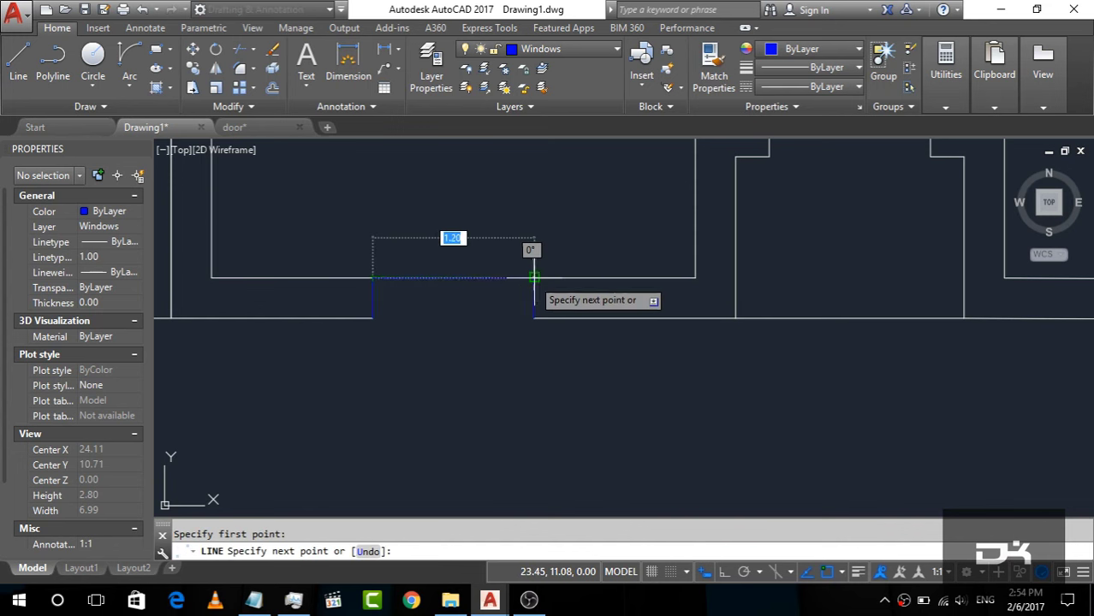
left_click(534, 277)
left_click(534, 318)
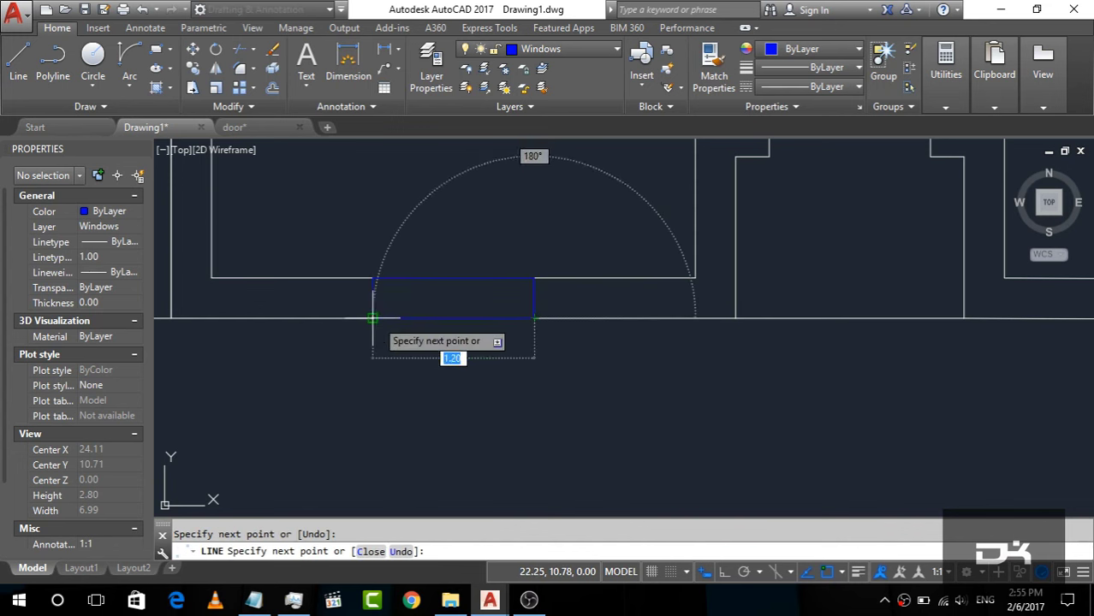
left_click(372, 319)
key("Return")
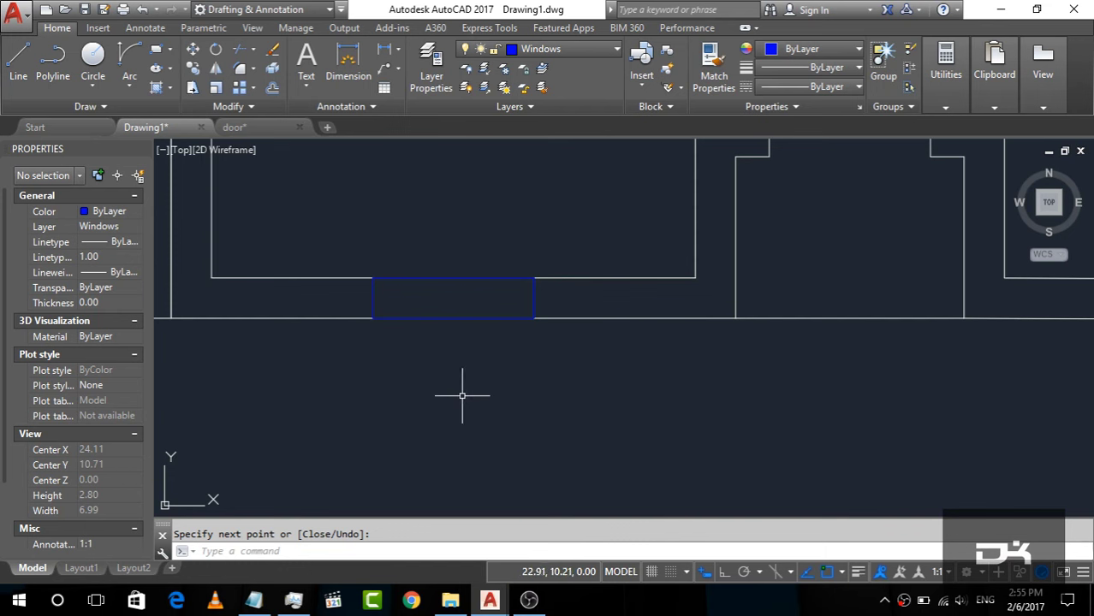
type("c")
Offset both long window edges 0.17 inward as glass lines.
key("Return")
type("0.17")
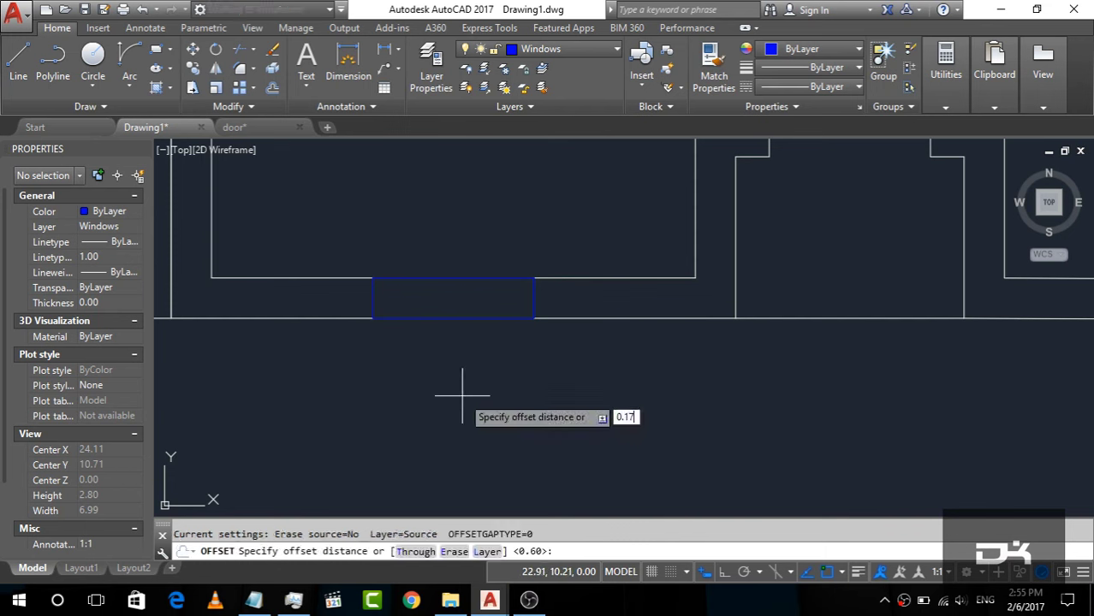
key("Return")
left_click(471, 318)
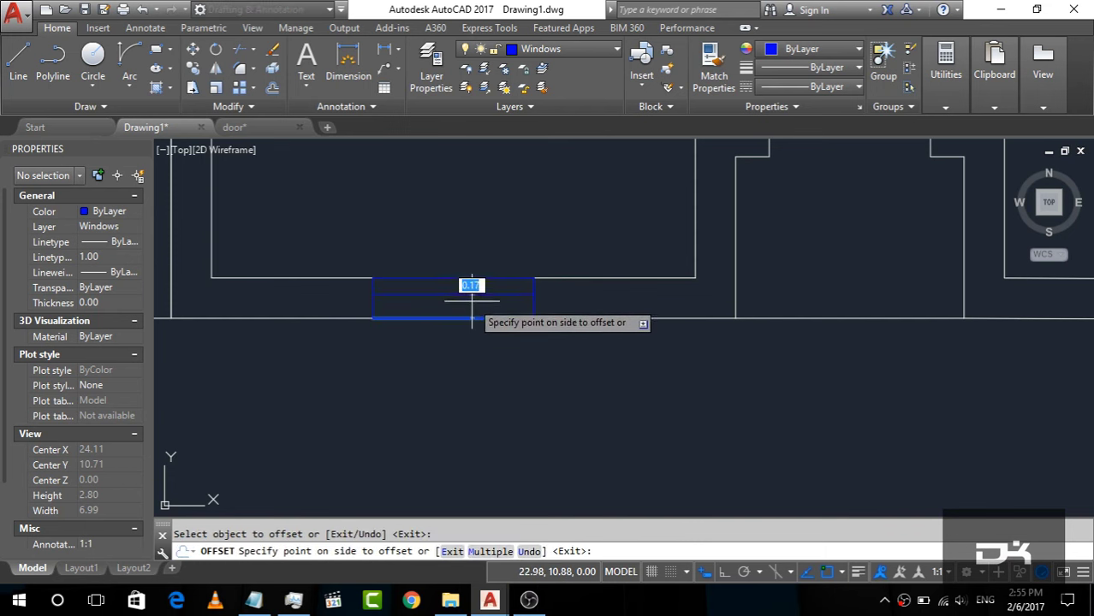
left_click(472, 298)
left_click(471, 306)
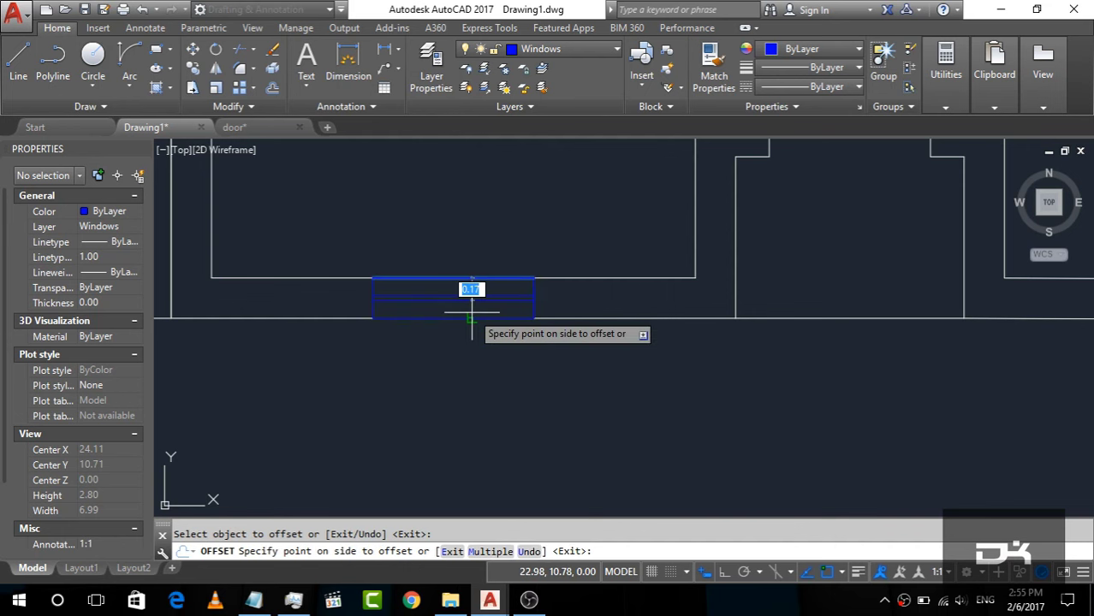
left_click(472, 315)
key("Escape")
scroll(345, 363, "down", 3)
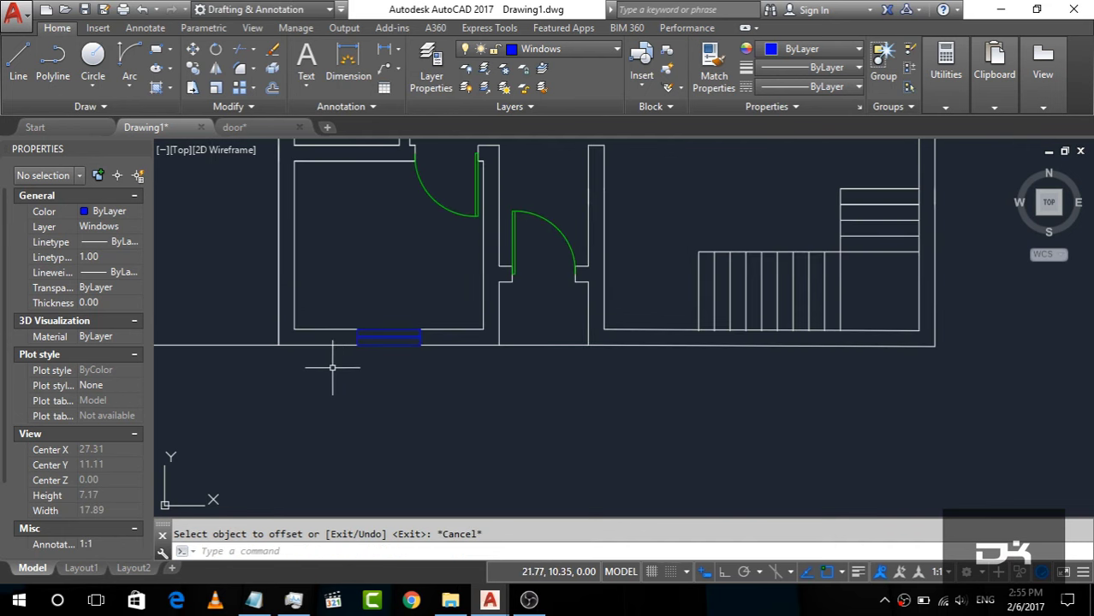
scroll(324, 372, "down", 2)
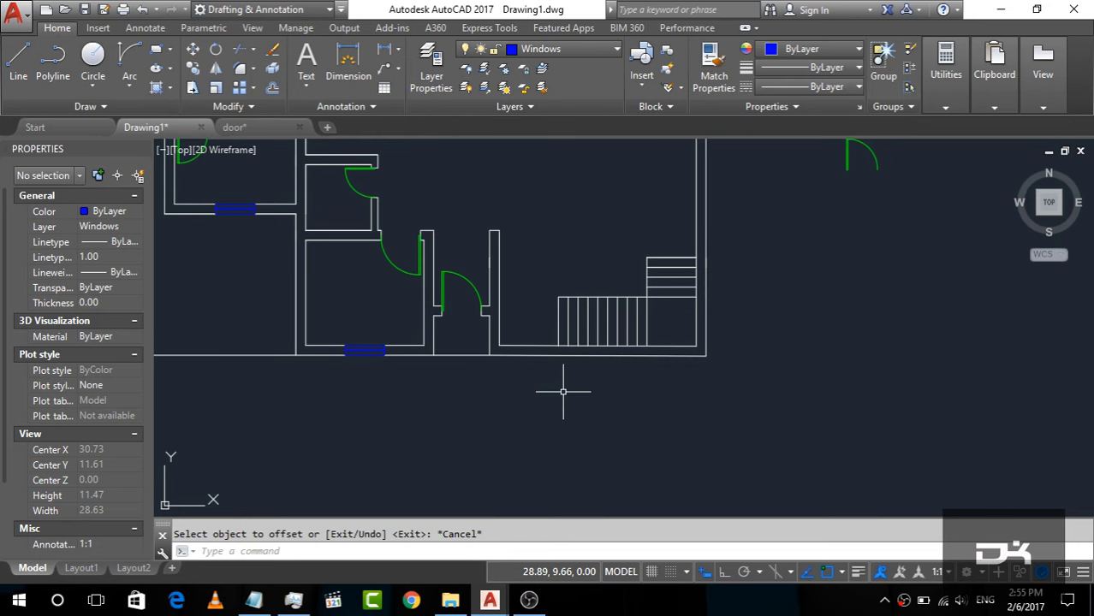
scroll(591, 360, "up", 4)
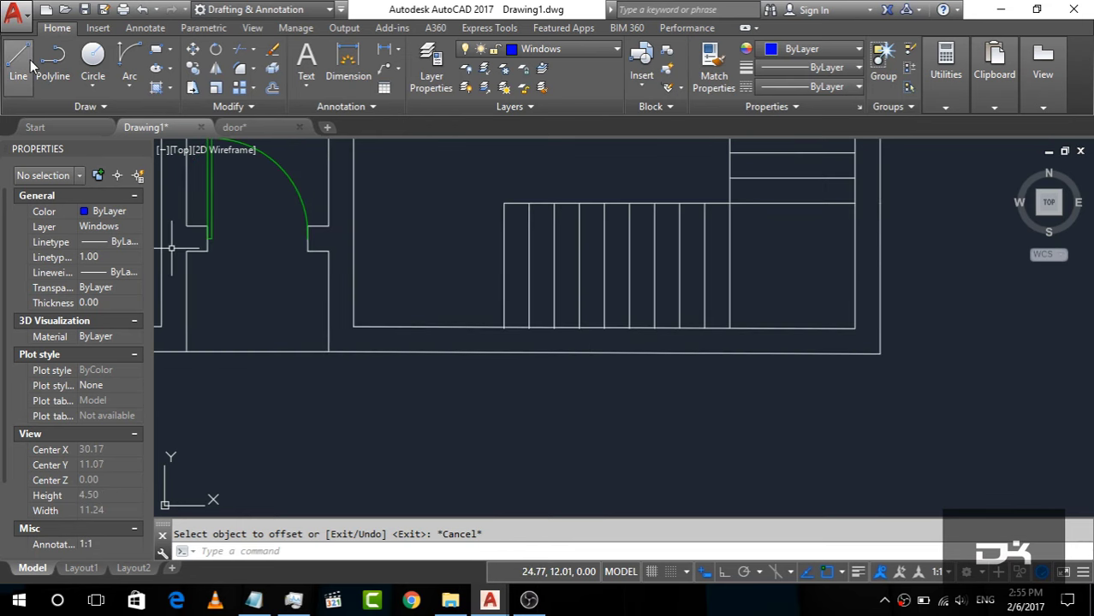
Make Walls the current layer and draw a short horizontal line at the wall corner beside the stairs.
left_click(587, 53)
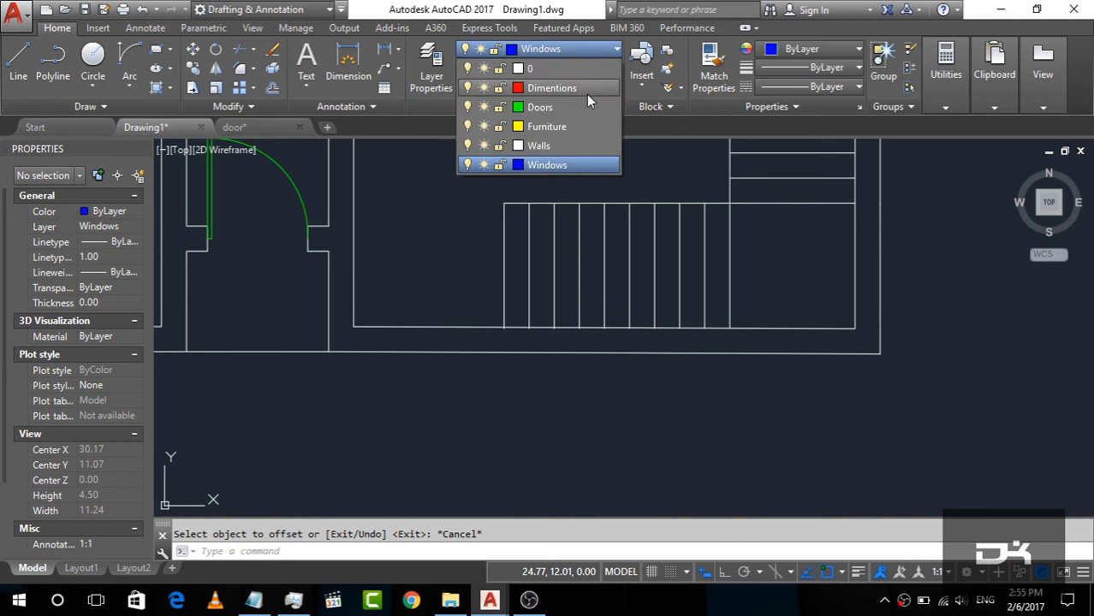
left_click(572, 149)
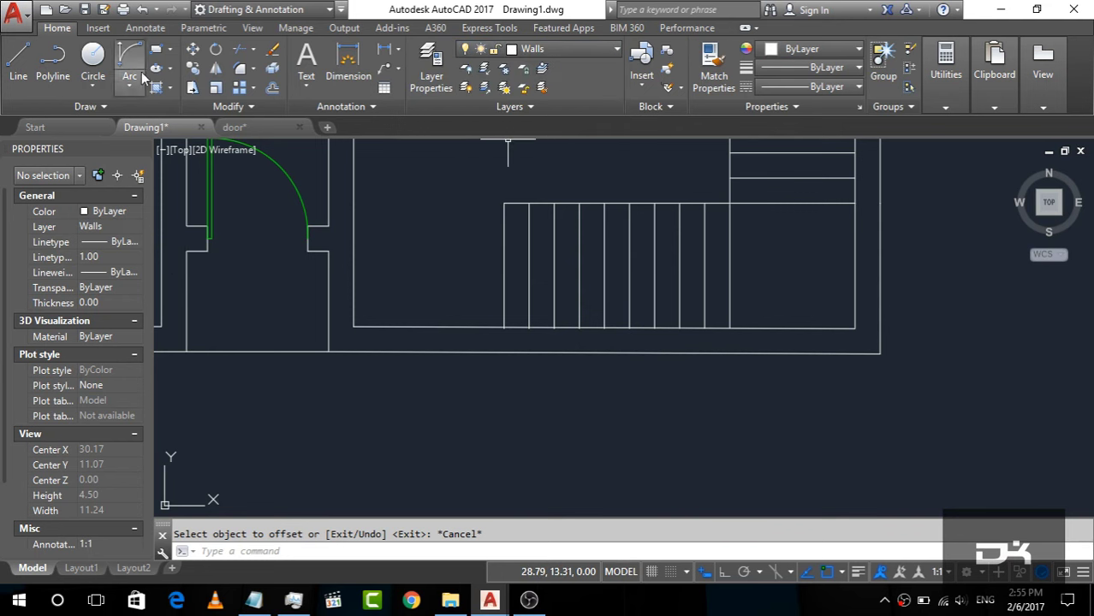
left_click(18, 64)
scroll(816, 312, "up", 2)
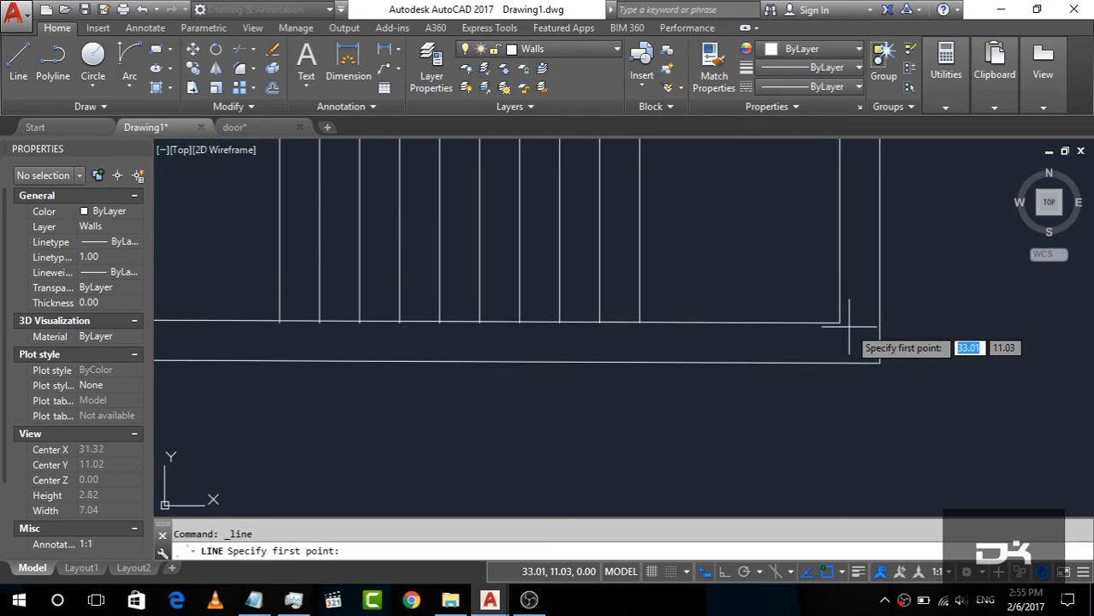
left_click(841, 322)
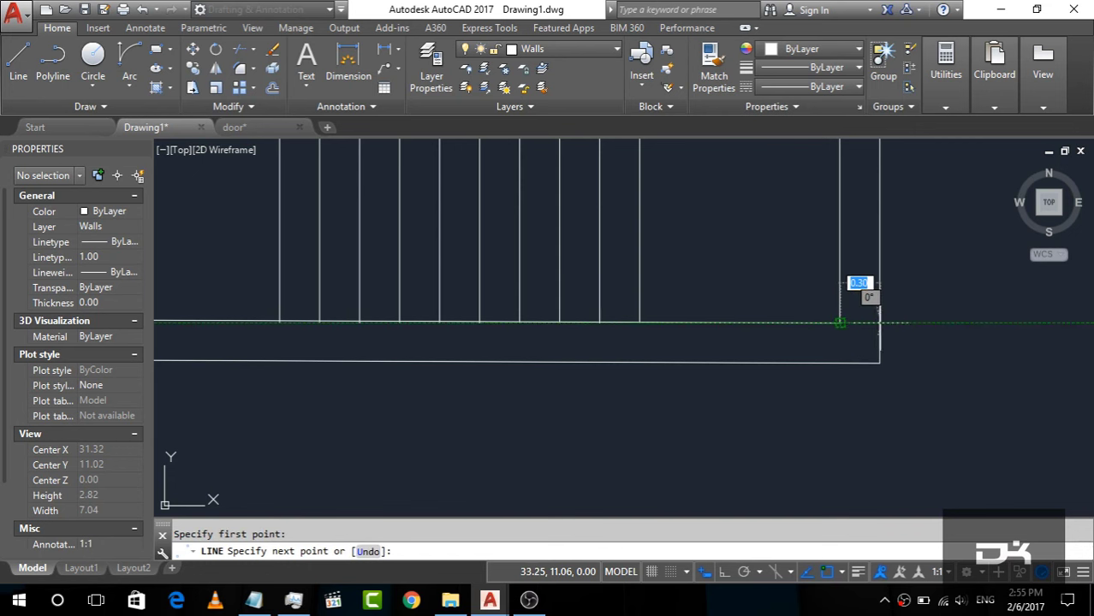
left_click(862, 323)
key("Return")
Draw a vertical wall line from the inner wall corner down to the outer wall line.
key("Return")
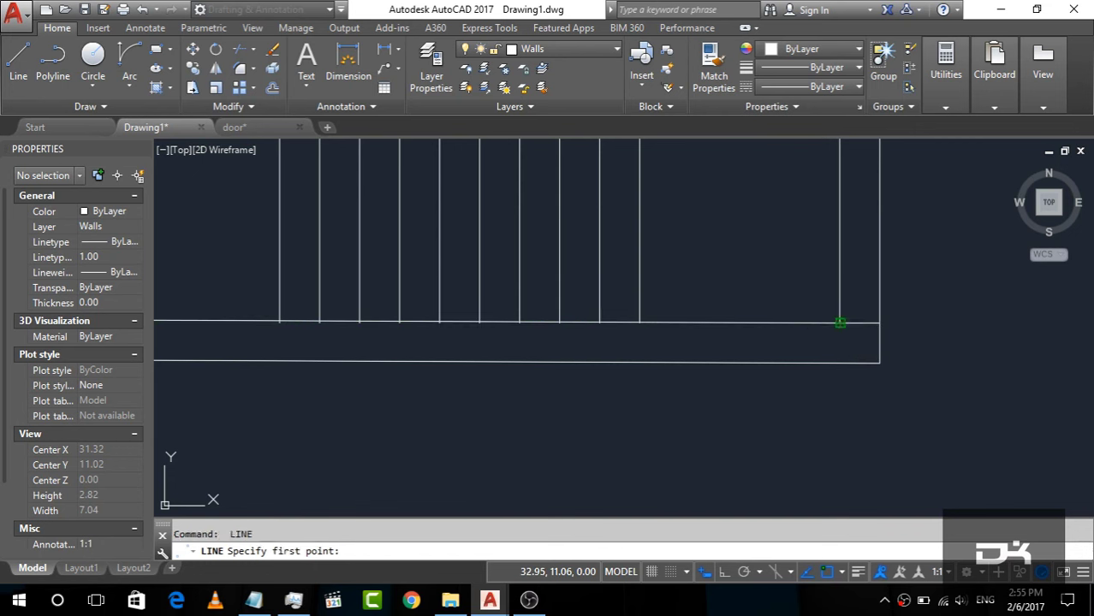
left_click(840, 323)
left_click(840, 362)
key("Return")
scroll(828, 368, "down", 2)
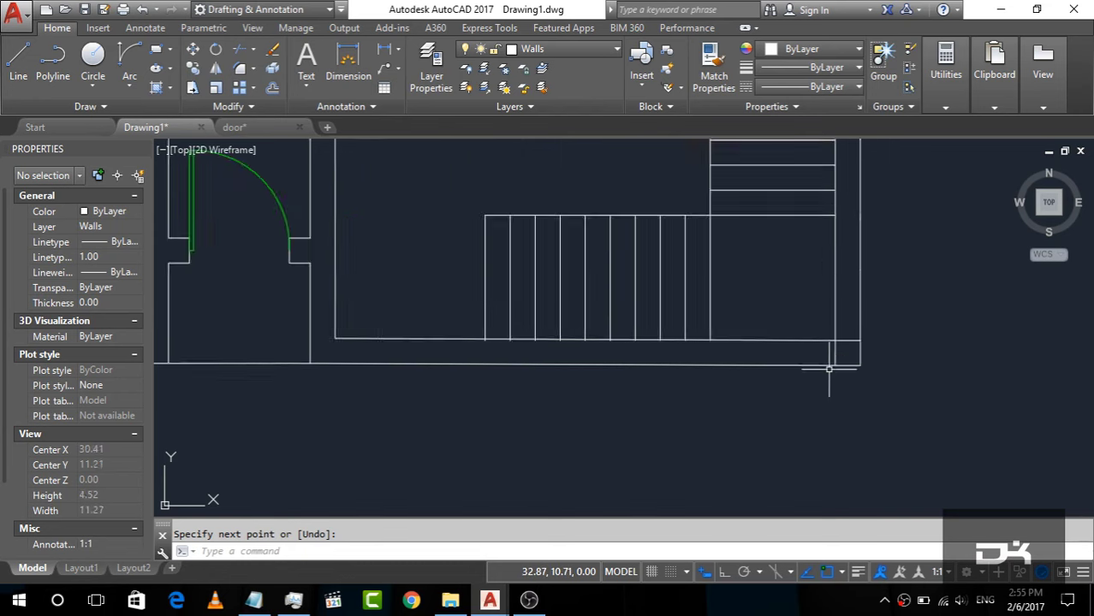
scroll(828, 368, "down", 2)
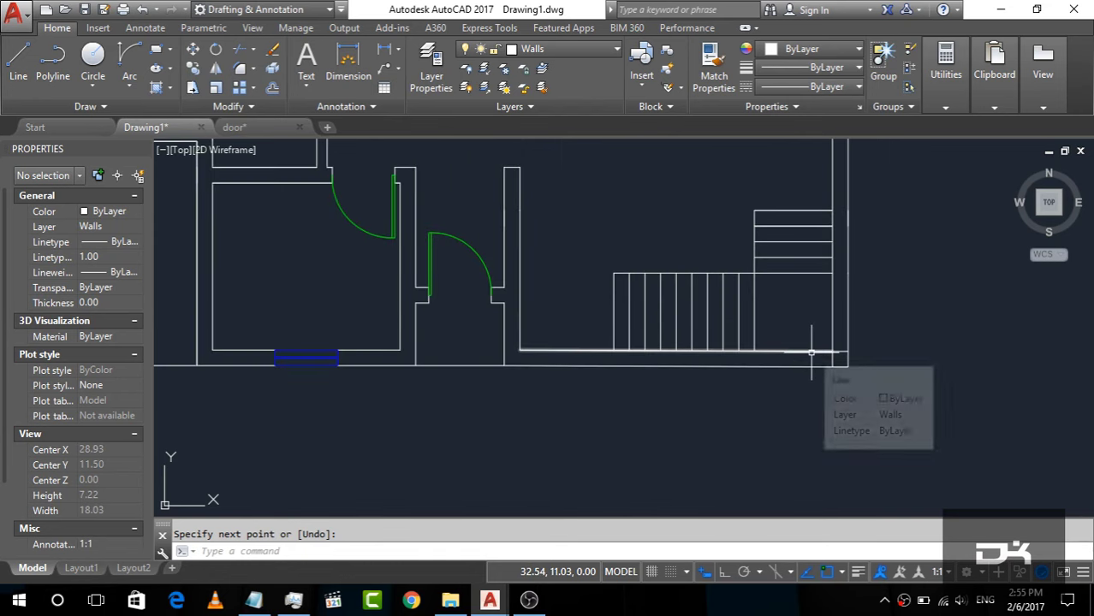
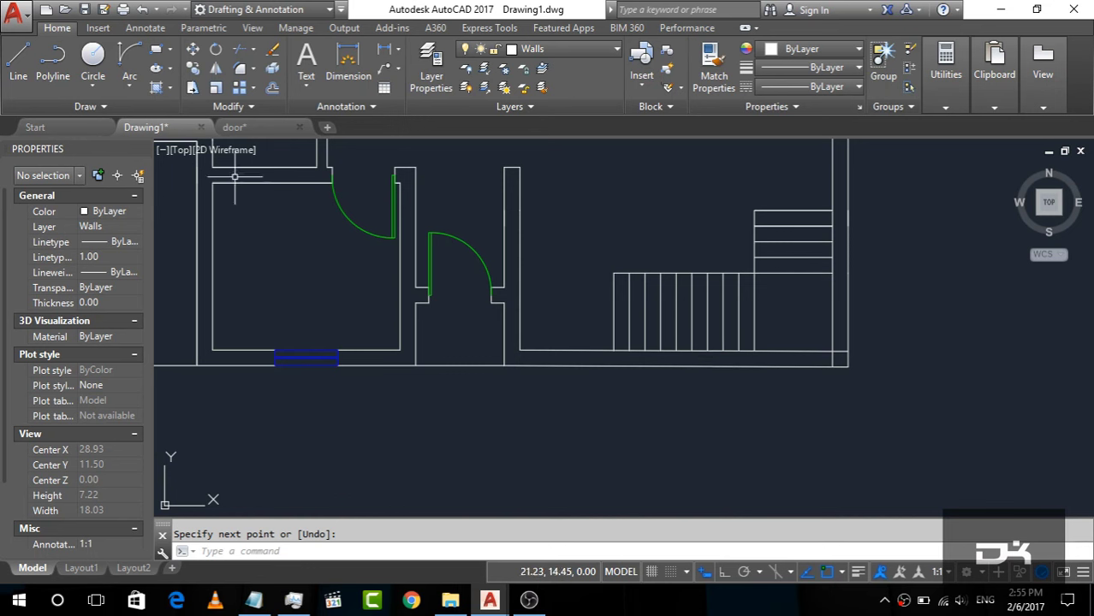
Draw a vertical line from the stair's bottom edge down to the lower wall.
left_click(12, 60)
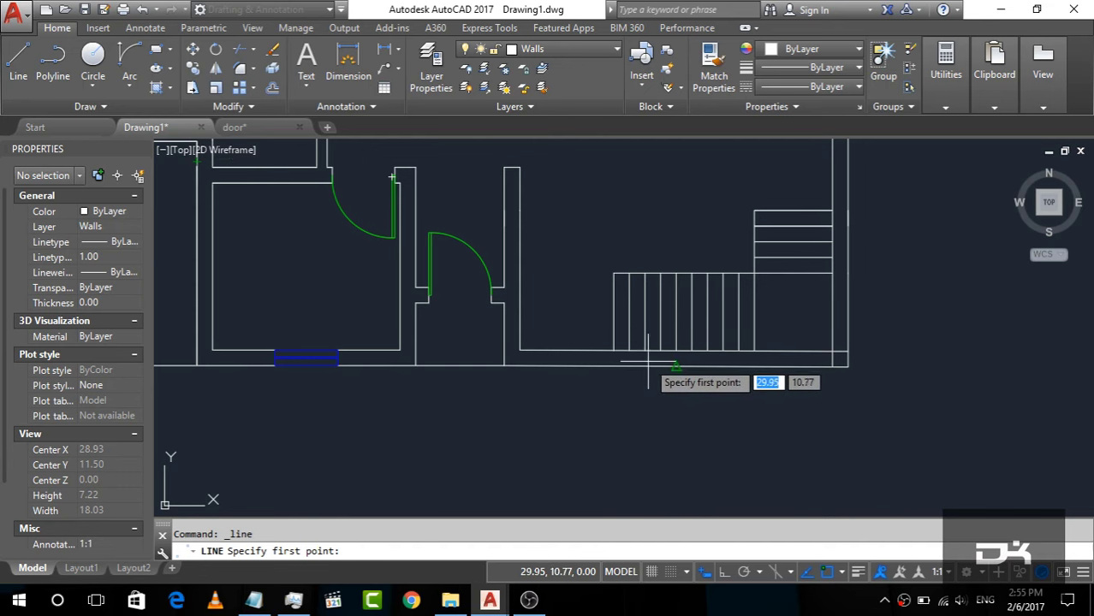
scroll(648, 362, "up", 4)
left_click(641, 337)
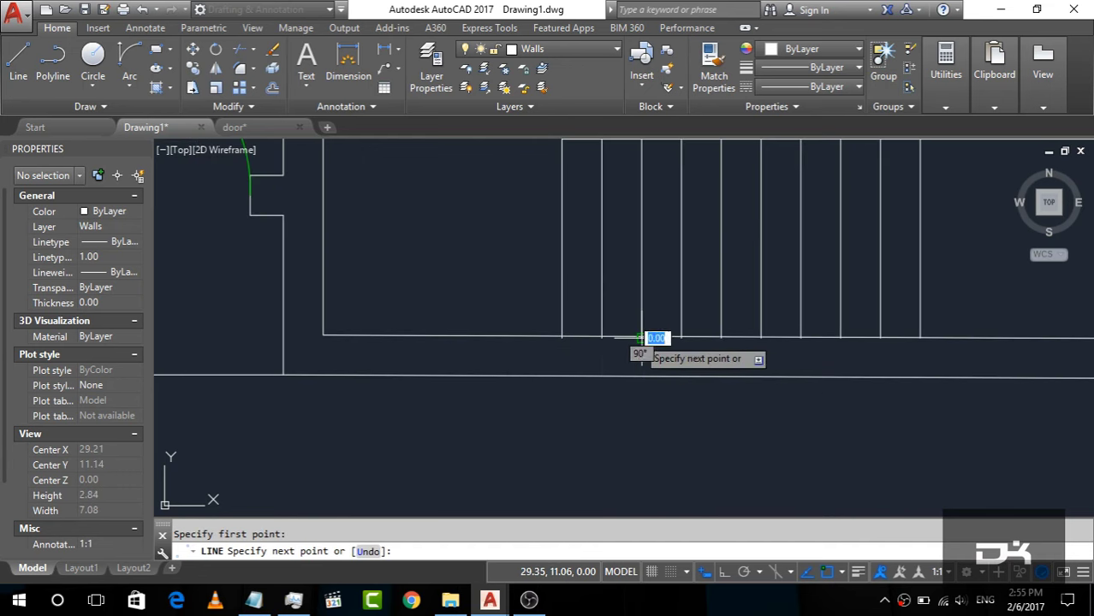
left_click(641, 375)
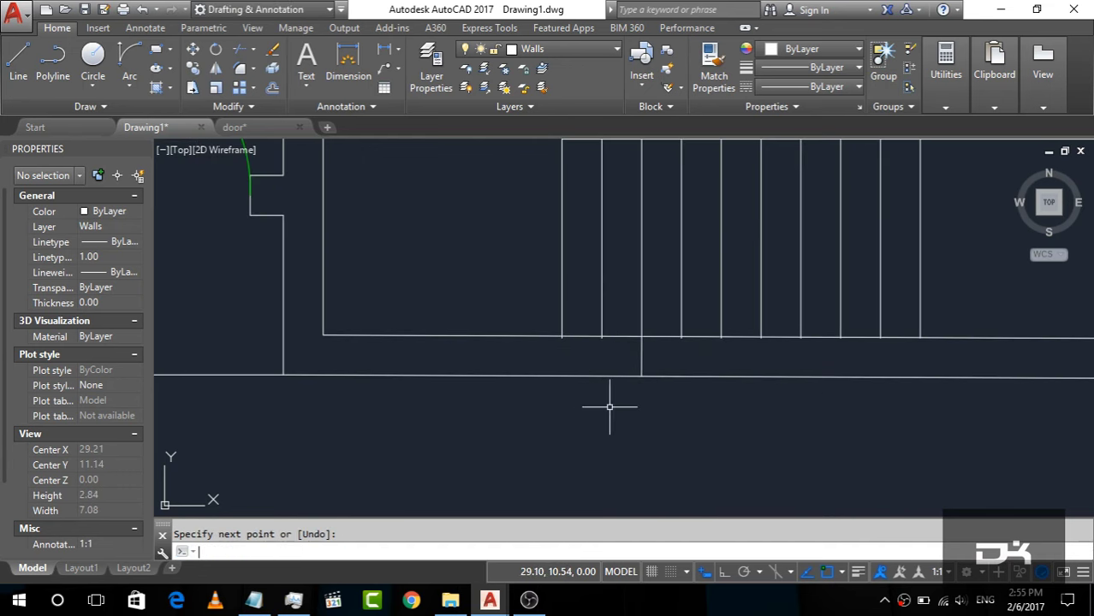
scroll(609, 407, "down", 4)
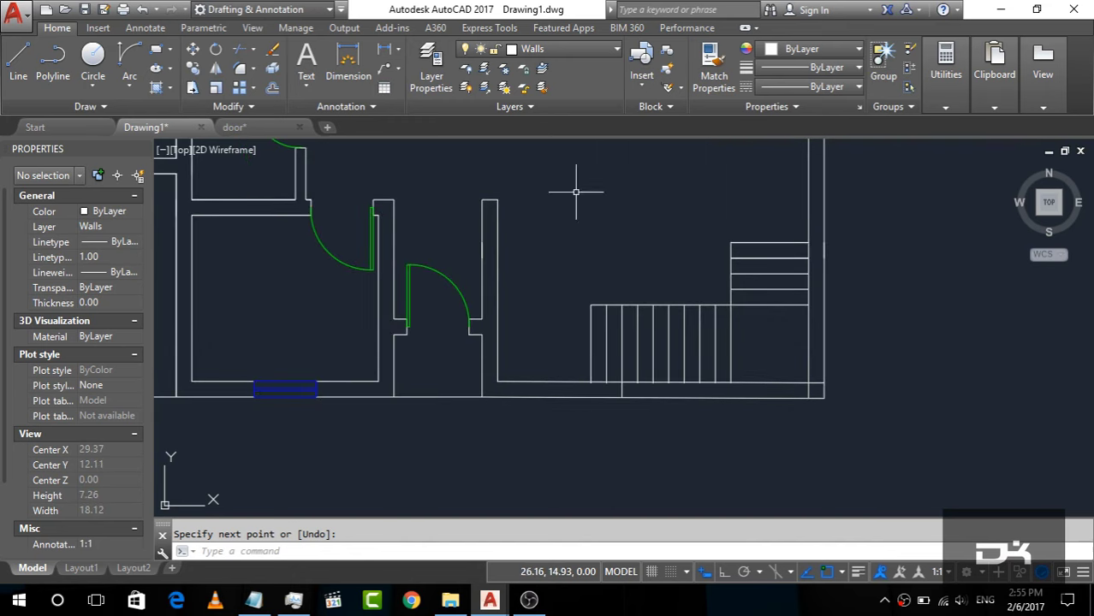
scroll(864, 235, "up", 2)
Draw a short line across the top of the right wall.
key("Return")
key("Return")
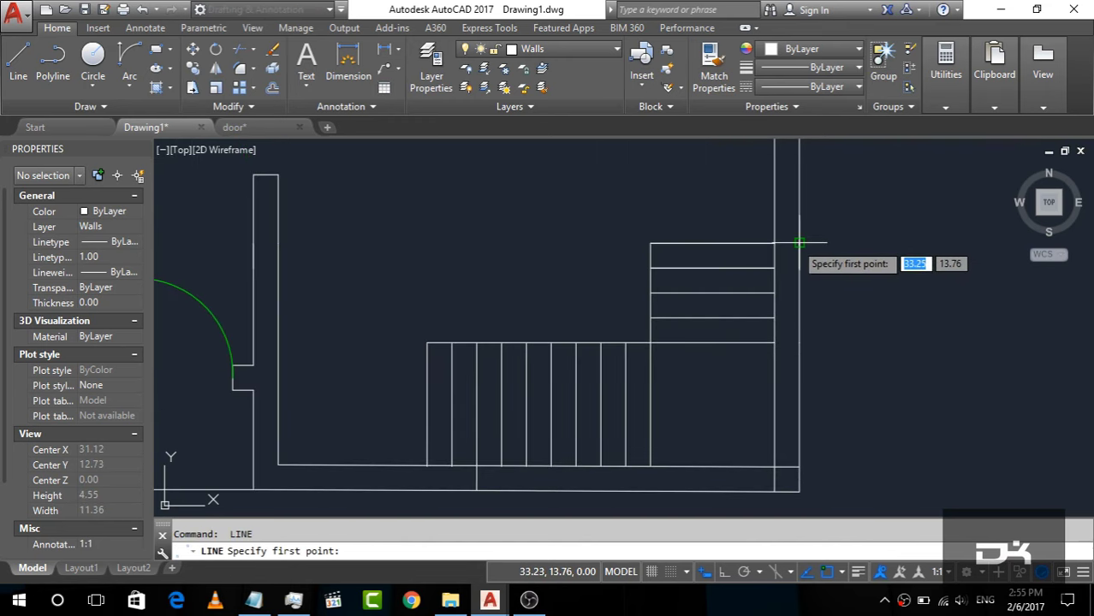
left_click(776, 229)
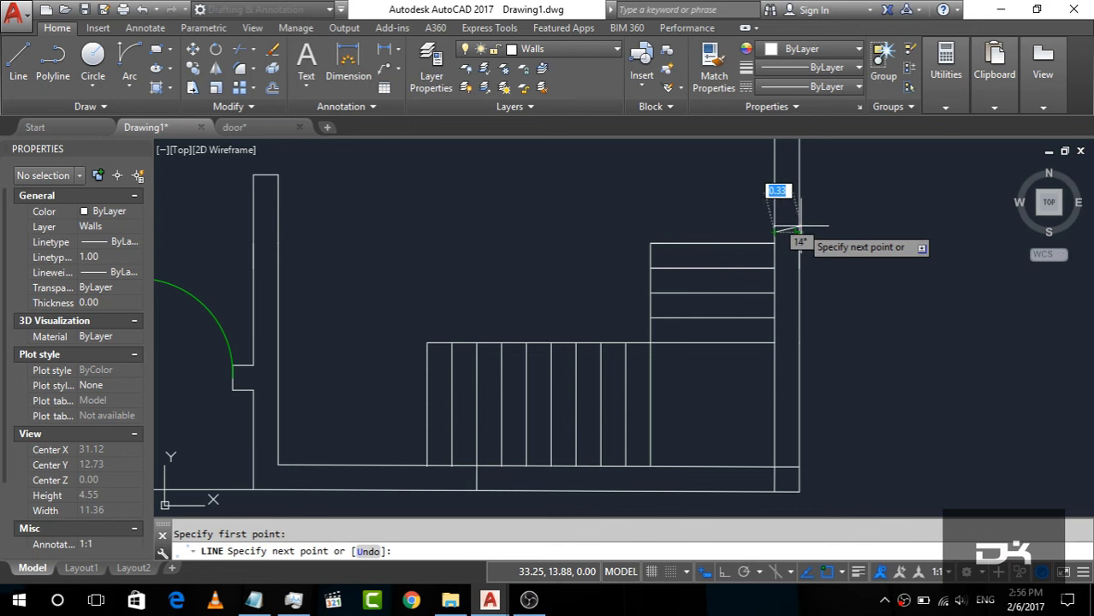
left_click(799, 229)
key("Return")
scroll(511, 185, "down", 2)
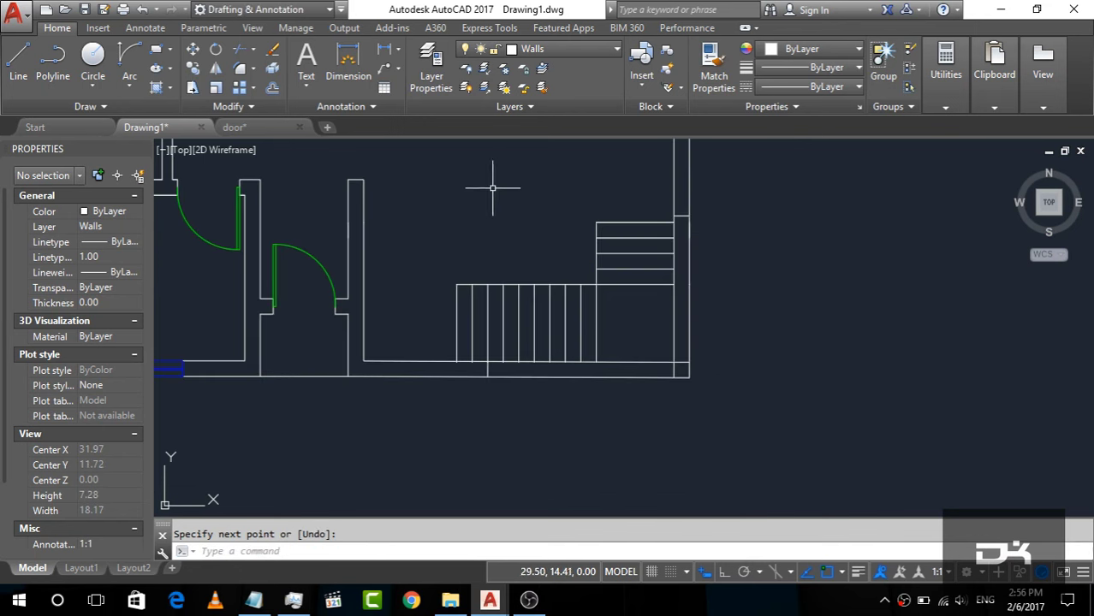
Make Windows the current layer and trim the crossed wall lines near the bottom wall by the stairs.
left_click(514, 50)
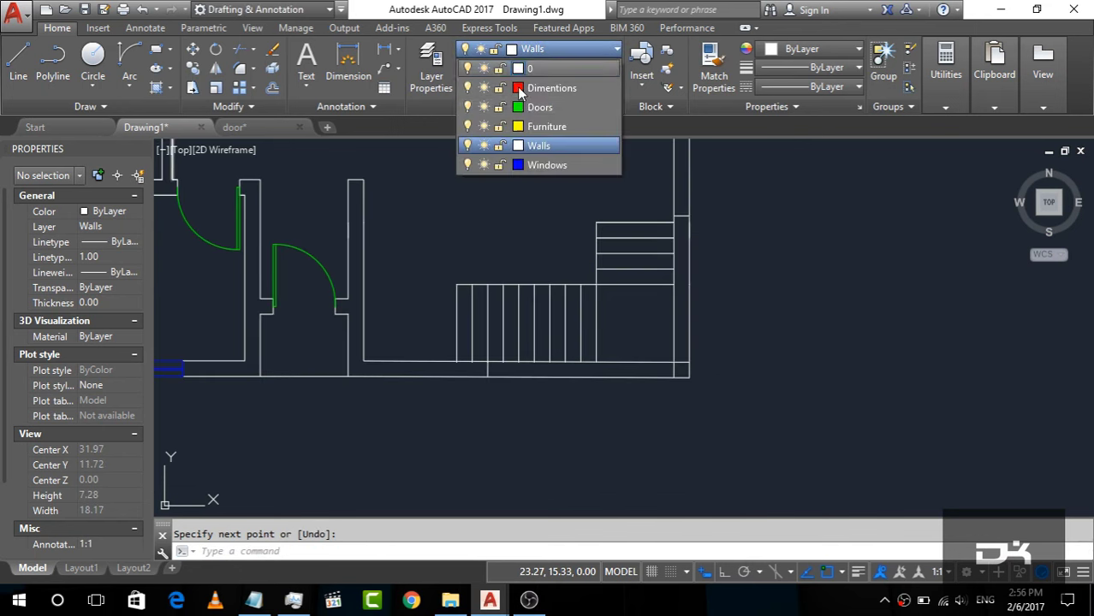
left_click(552, 164)
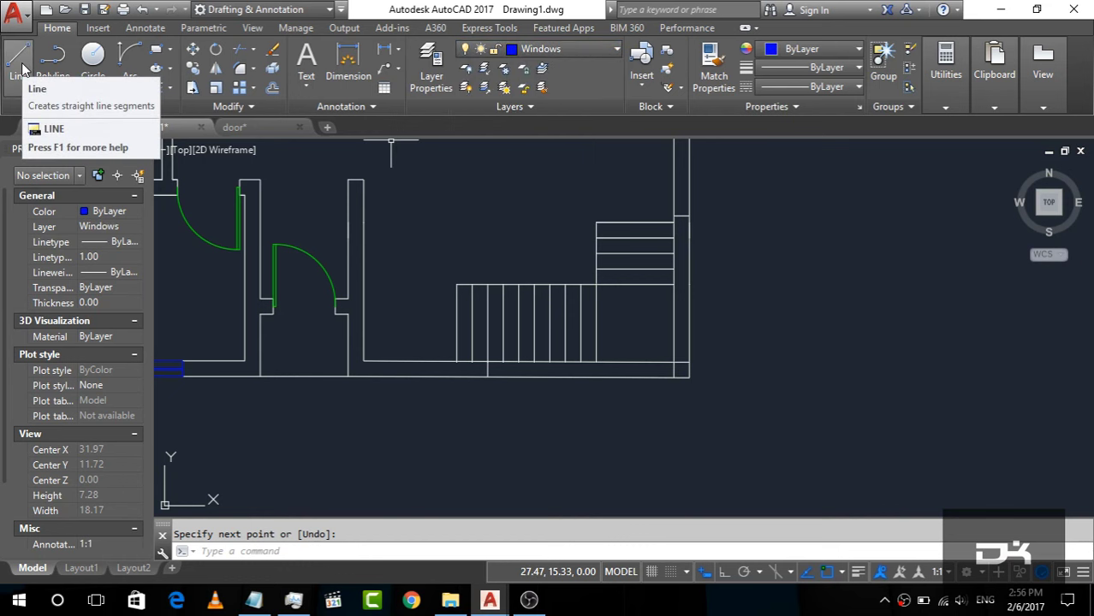
left_click(839, 452)
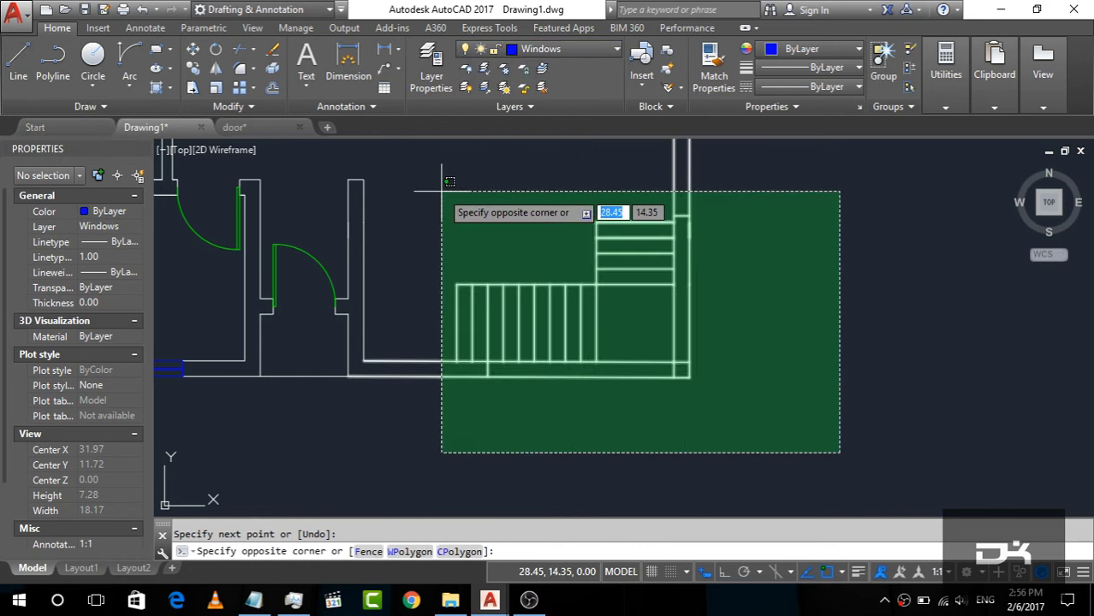
left_click(441, 190)
key("Return")
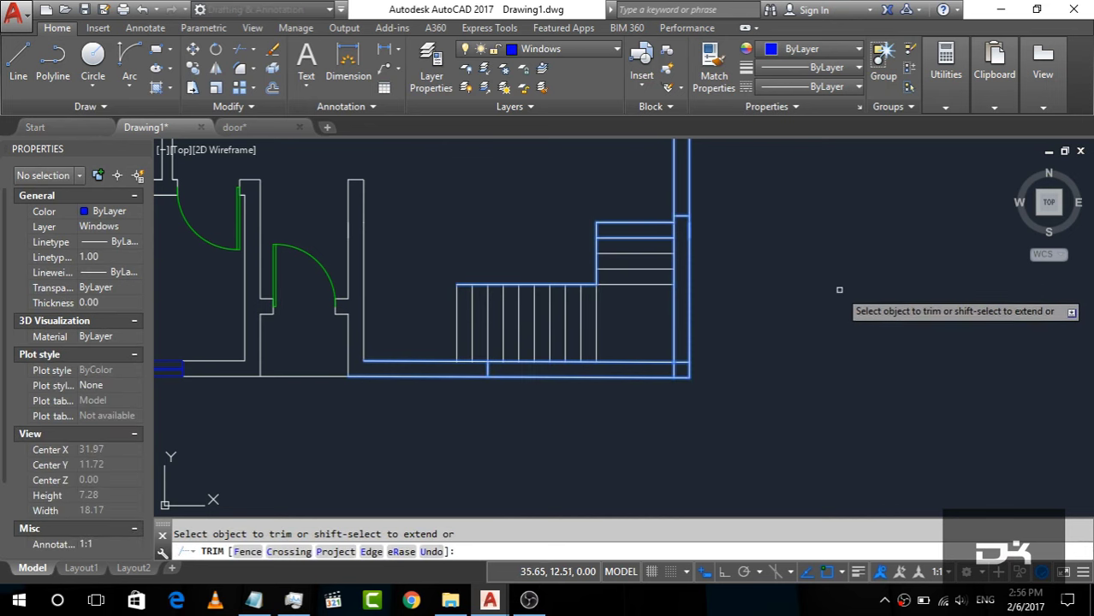
left_click(628, 496)
left_click(631, 354)
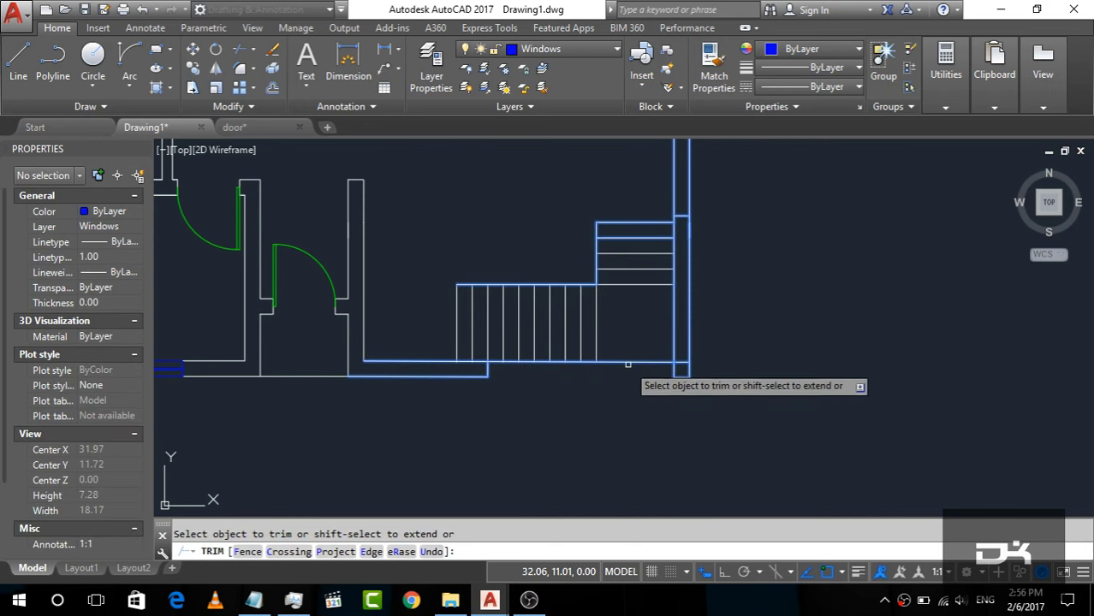
Trim and erase the remaining right wall lines beside the stair landing.
left_click(741, 274)
left_click(690, 327)
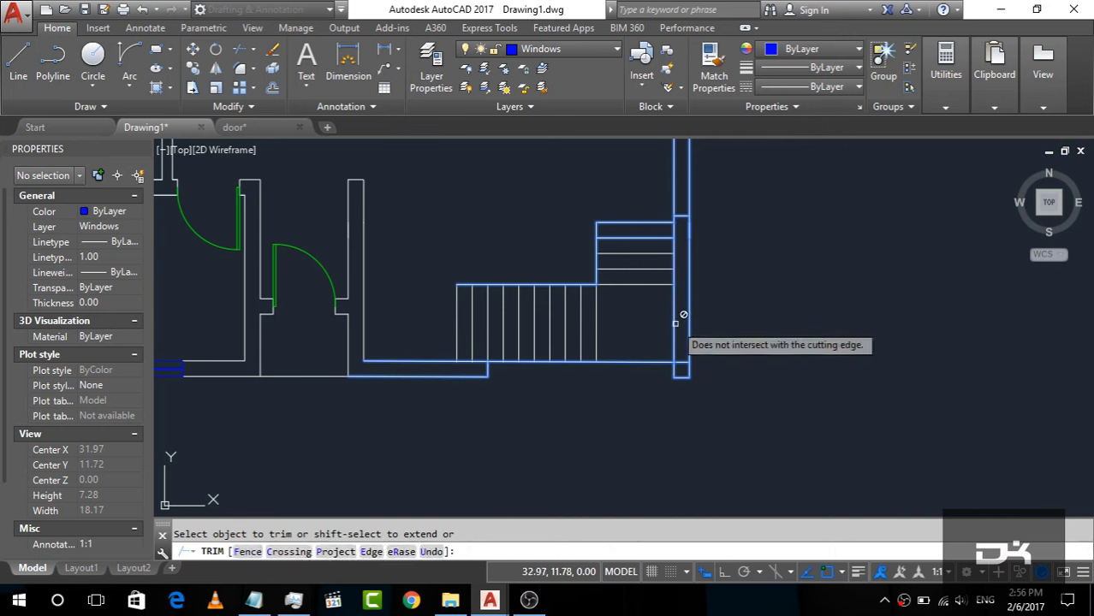
left_click(689, 317)
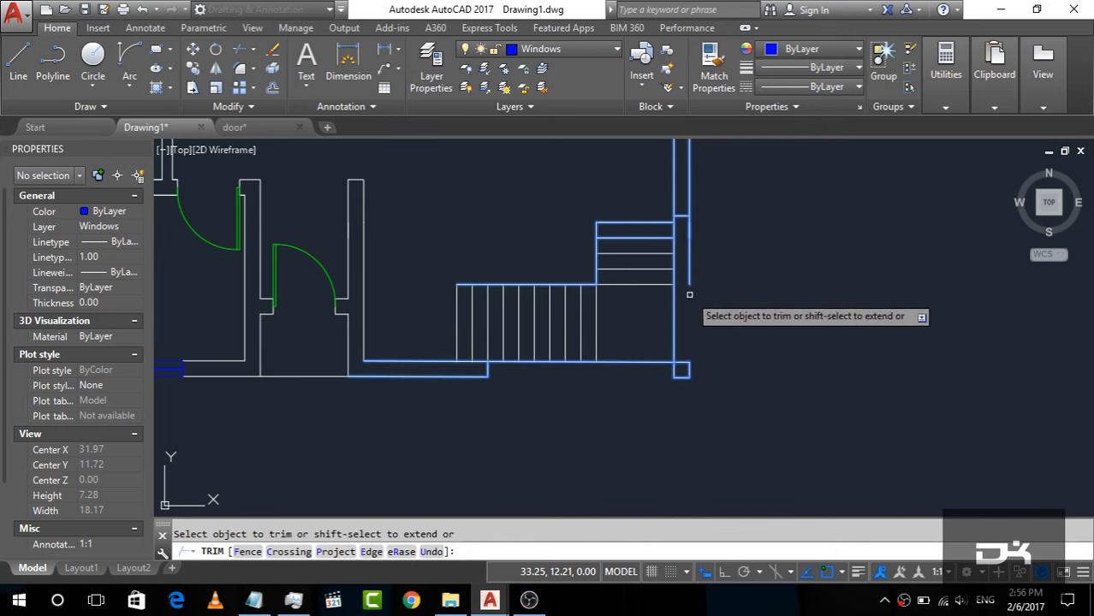
key("Escape")
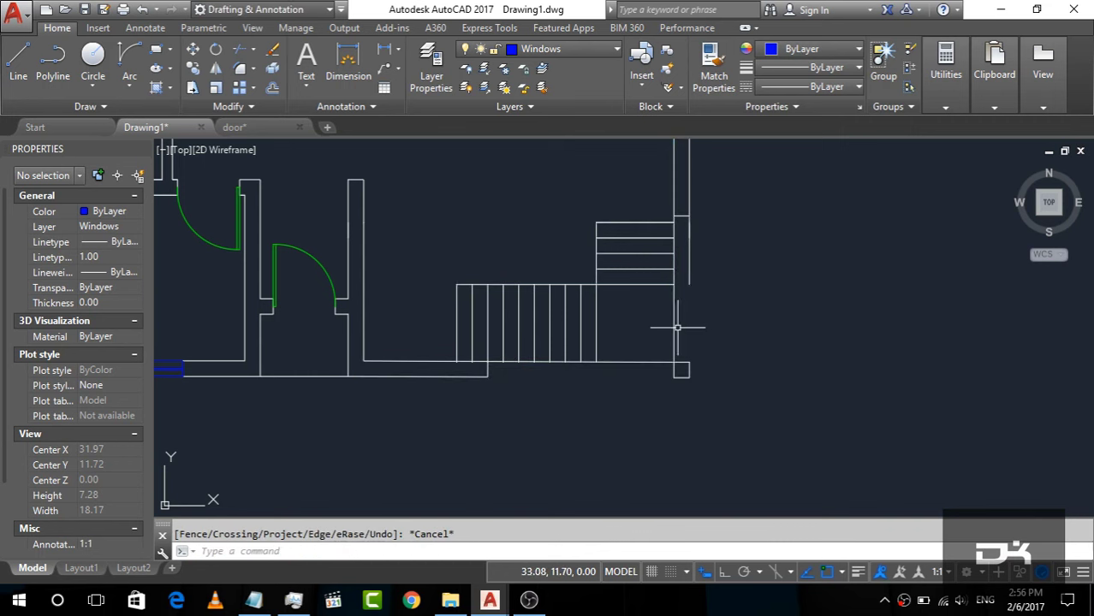
key("Delete")
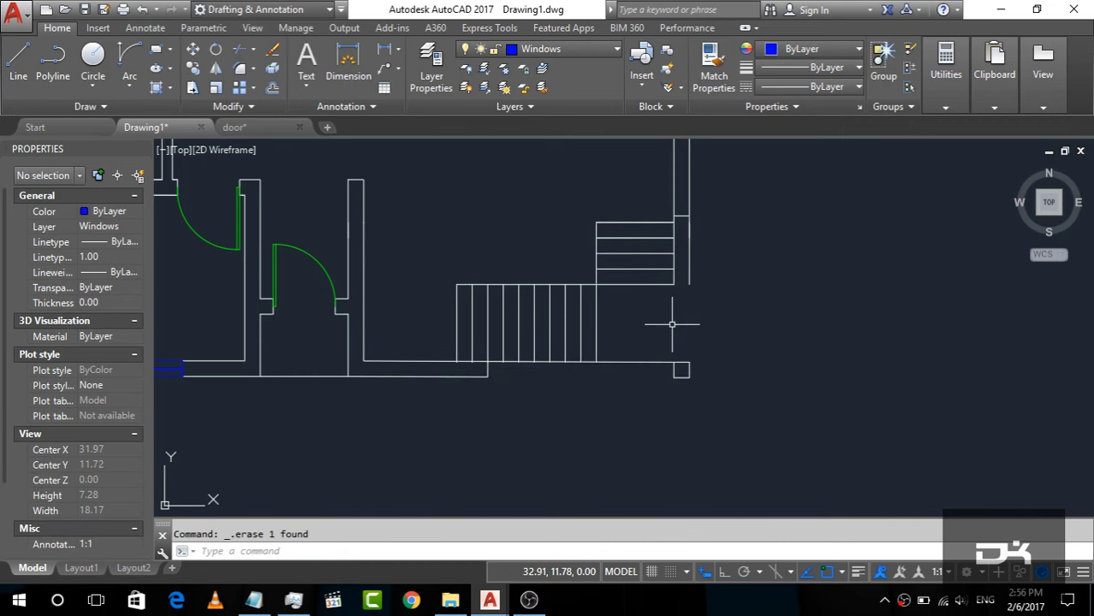
left_click(689, 241)
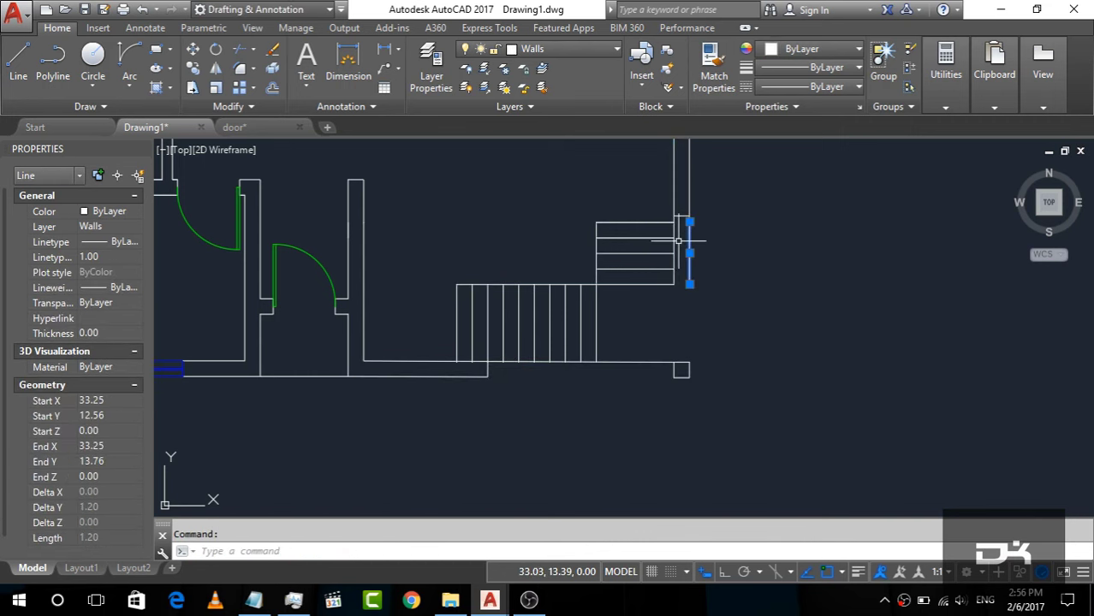
key("Delete")
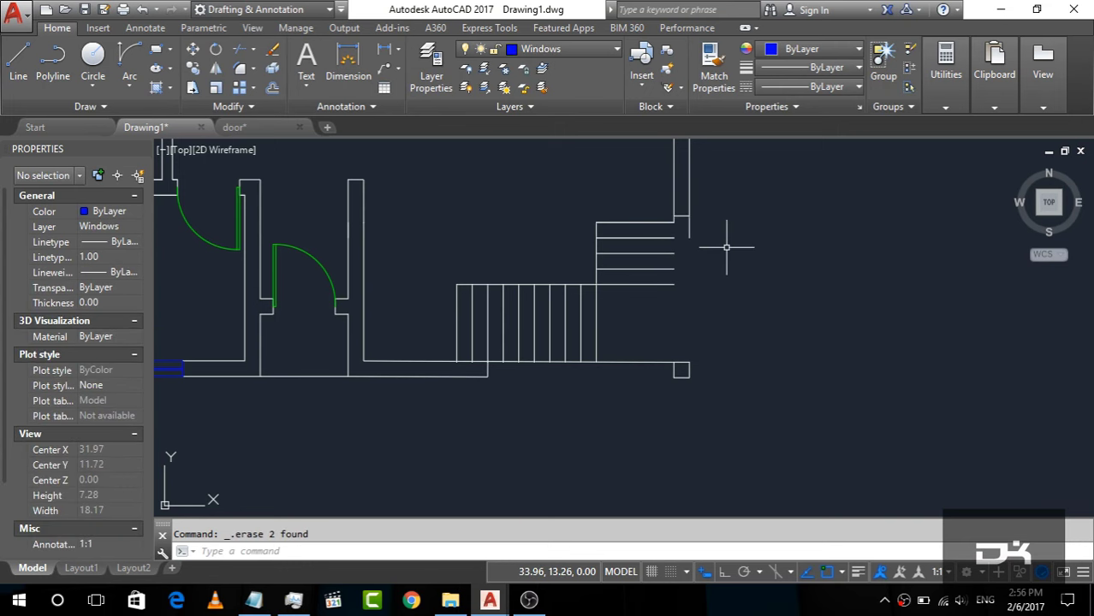
scroll(677, 188, "up", 5)
Grip-stretch the right wall polyline's bottom end up to the landing line.
left_click(770, 348)
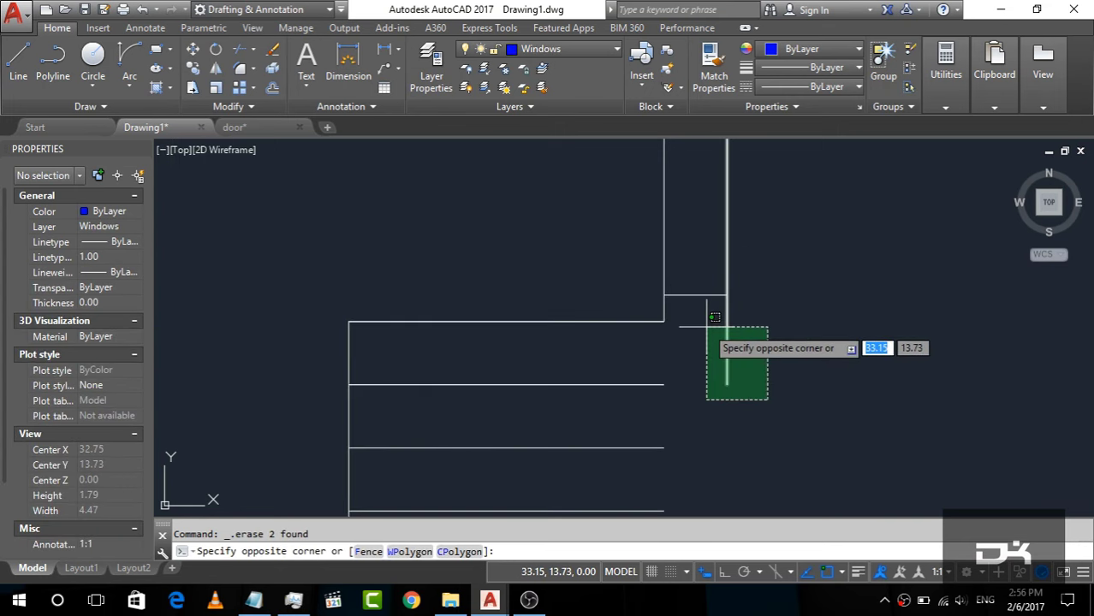
left_click(726, 374)
left_click(727, 384)
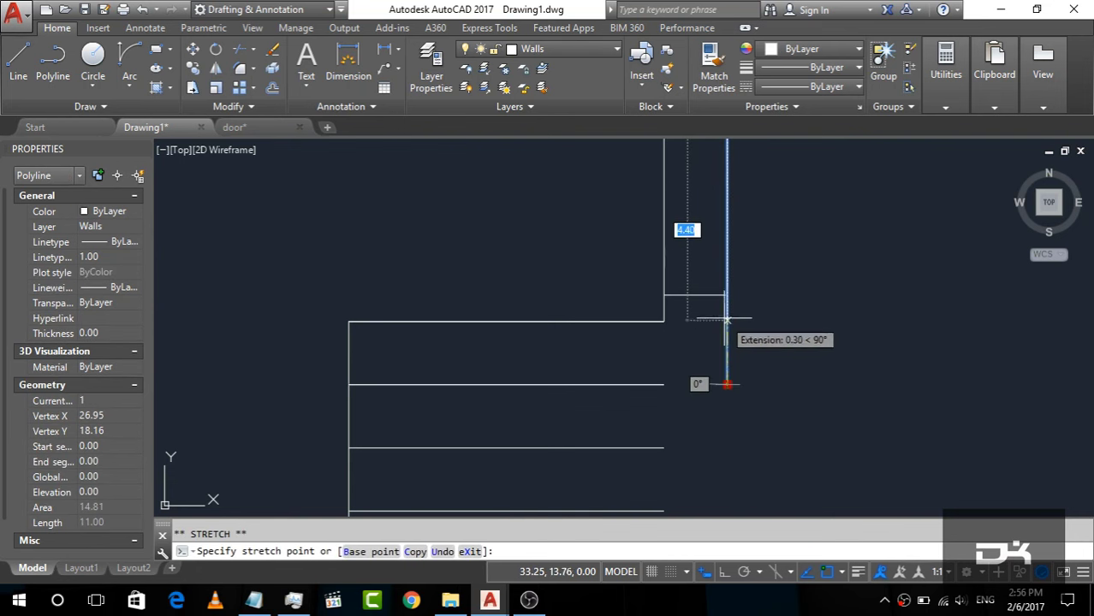
left_click(727, 295)
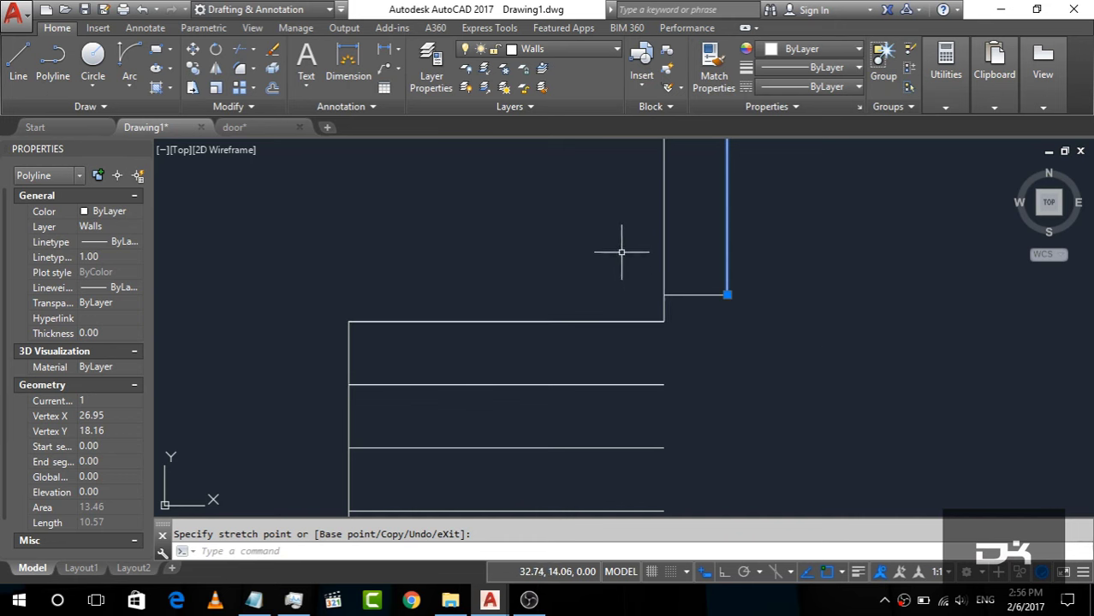
scroll(621, 252, "down", 4)
scroll(721, 265, "down", 2)
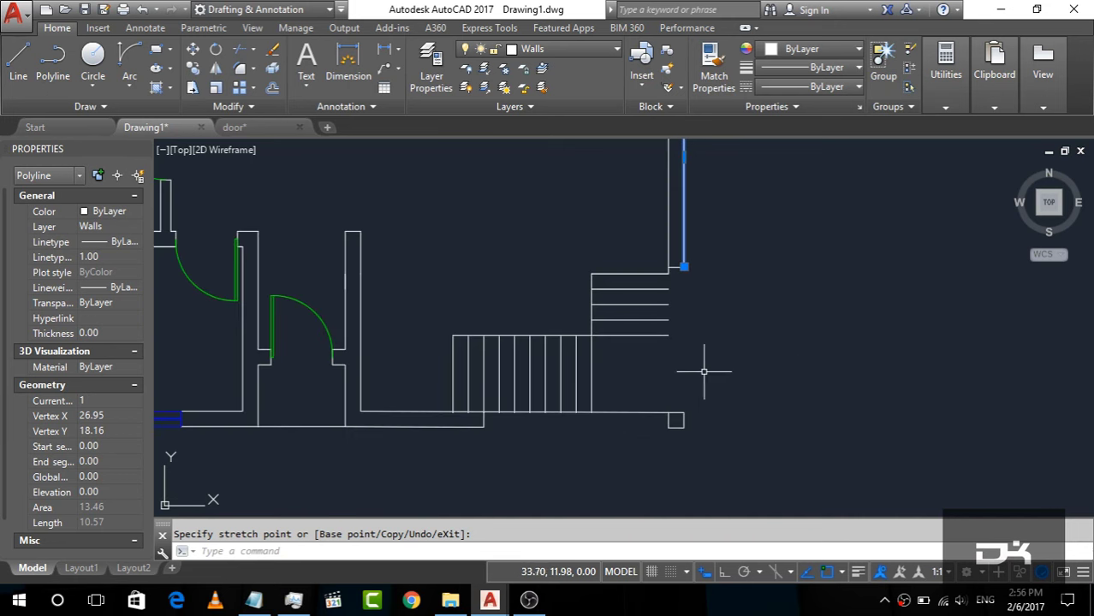
scroll(661, 437, "up", 4)
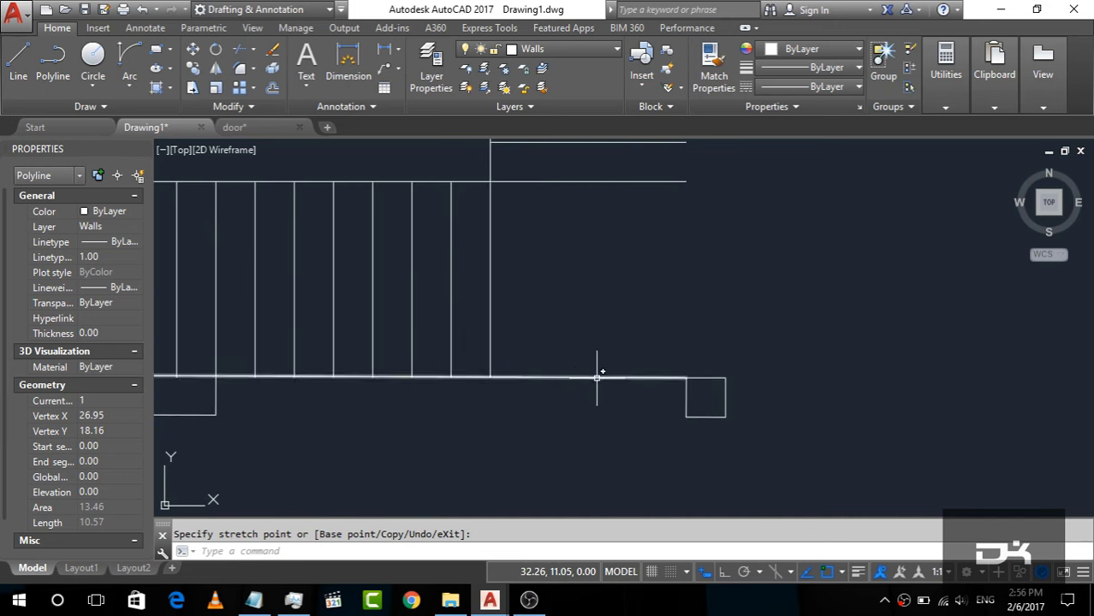
Shorten the bottom wall line so it ends at the stairs' left edge.
left_click(598, 376)
left_click(686, 377)
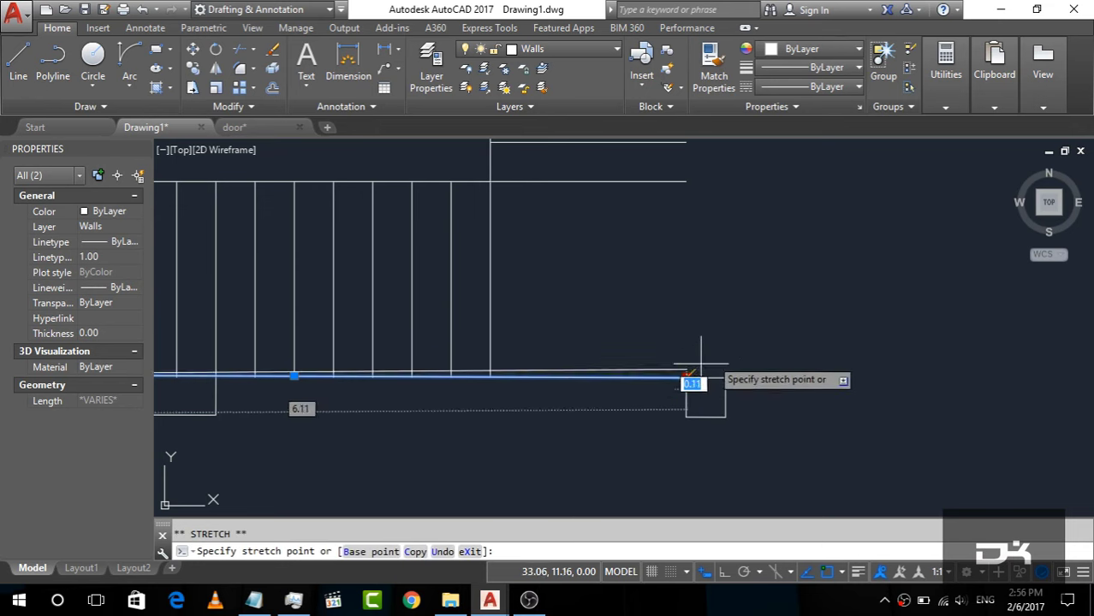
scroll(689, 363, "down", 3)
scroll(612, 366, "up", 3)
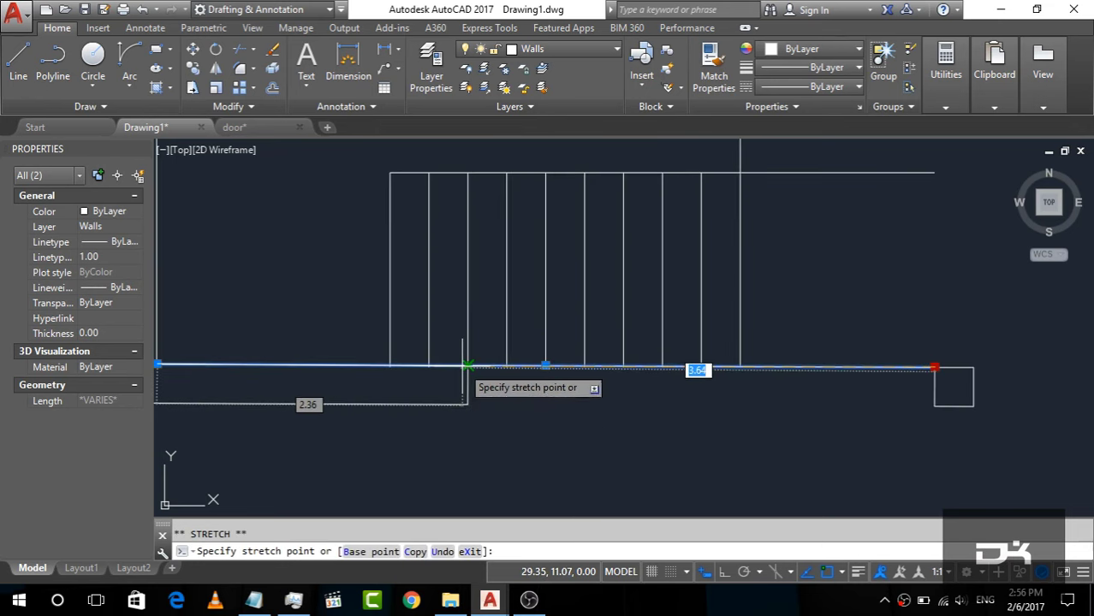
left_click(463, 366)
key("Escape")
scroll(531, 356, "down", 2)
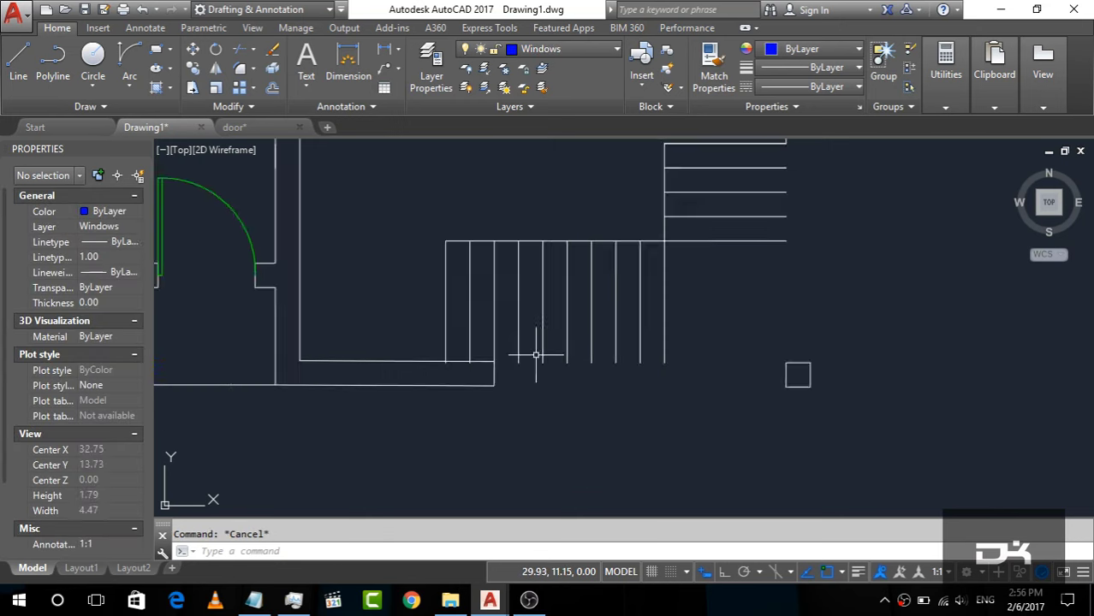
scroll(530, 356, "down", 2)
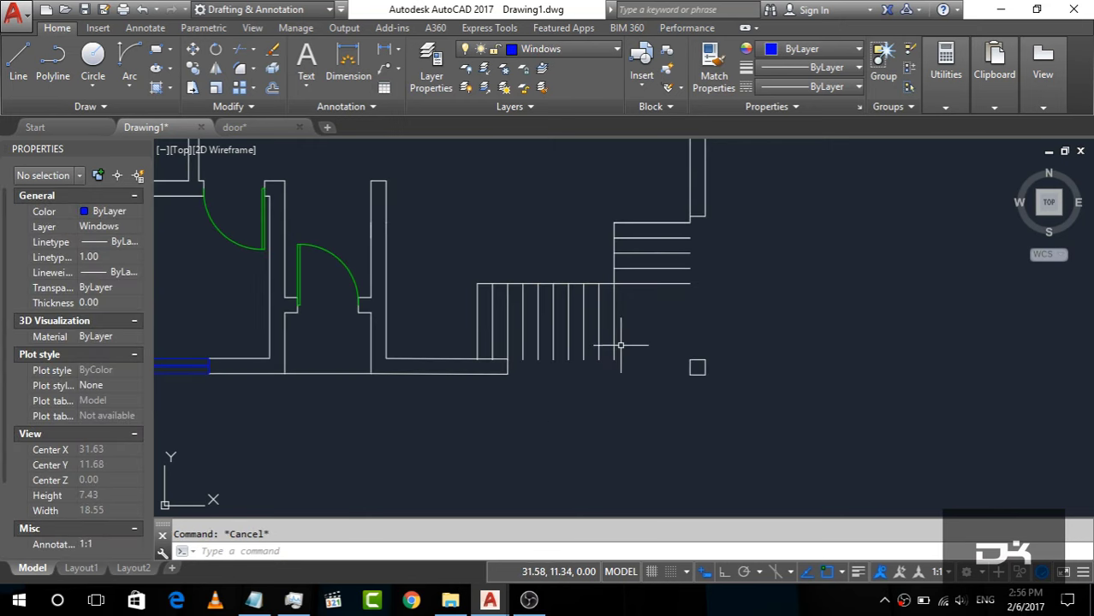
Draw the window outline rectangle beneath the stairs.
left_click(18, 60)
scroll(495, 376, "up", 2)
scroll(494, 376, "up", 2)
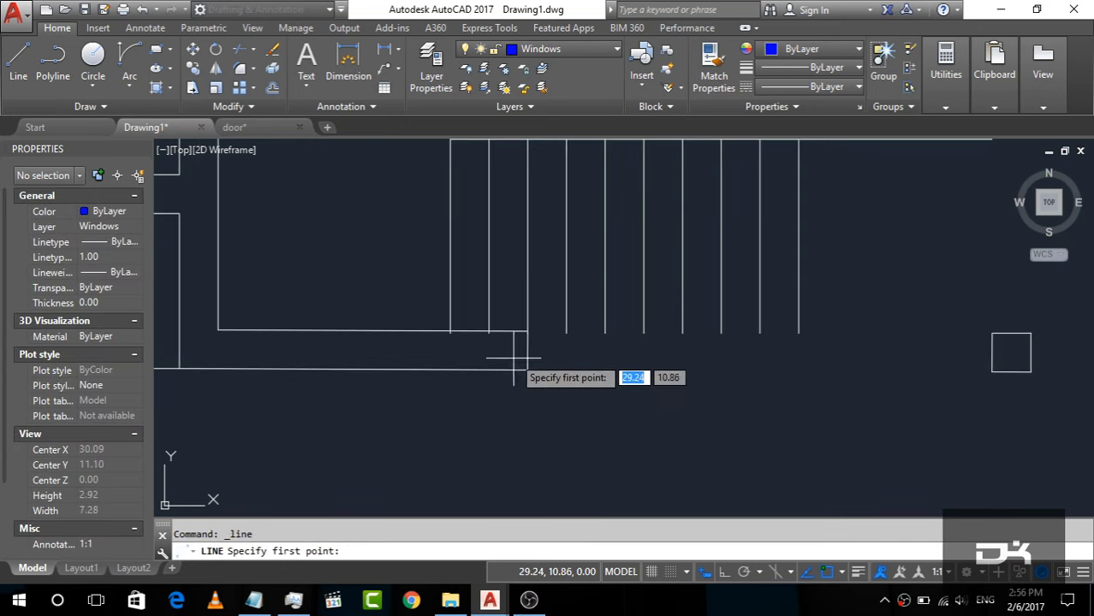
left_click(527, 332)
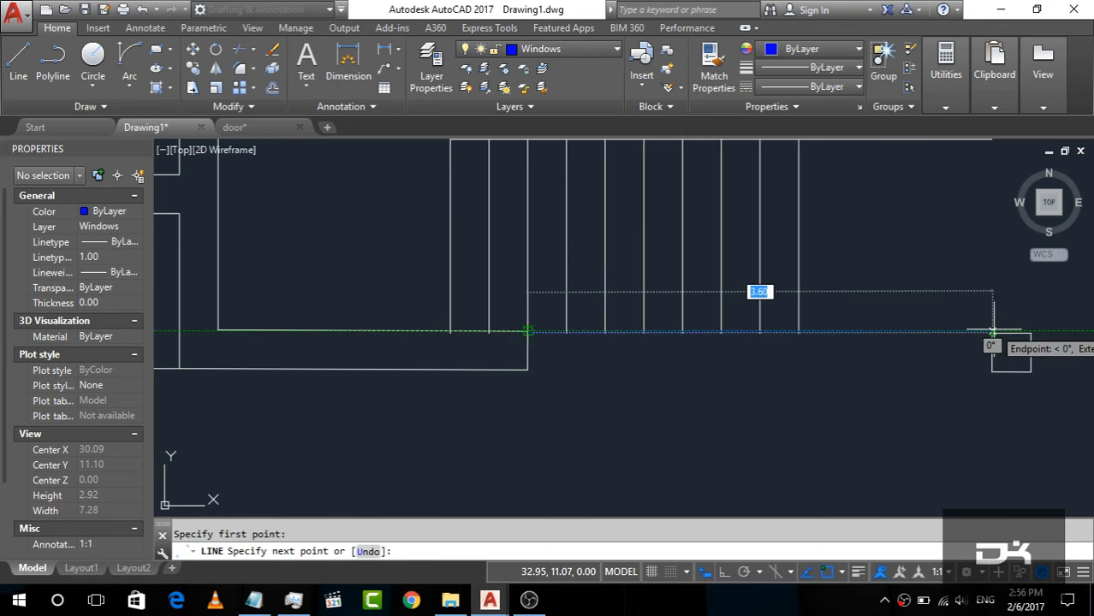
scroll(991, 334, "up", 3)
left_click(979, 364)
scroll(979, 364, "down", 3)
scroll(855, 355, "up", 3)
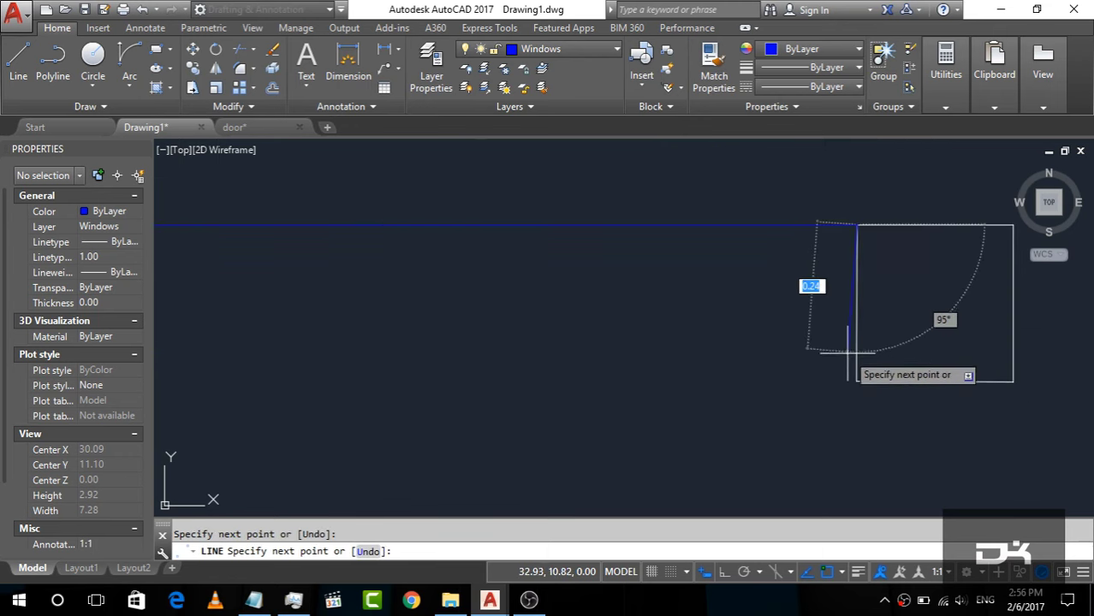
left_click(857, 376)
scroll(857, 377, "down", 3)
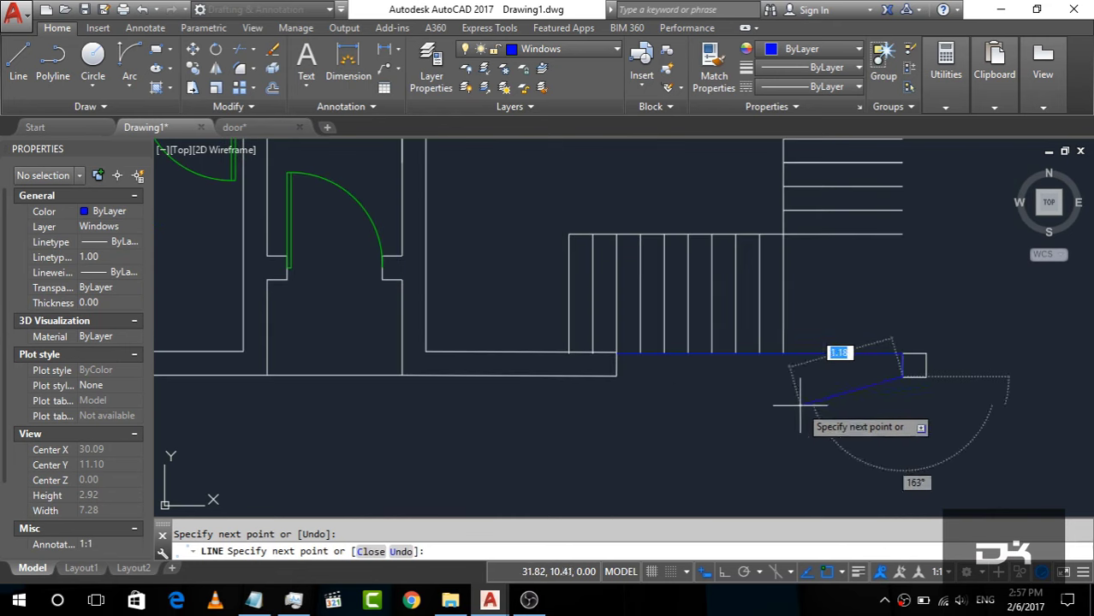
left_click(613, 376)
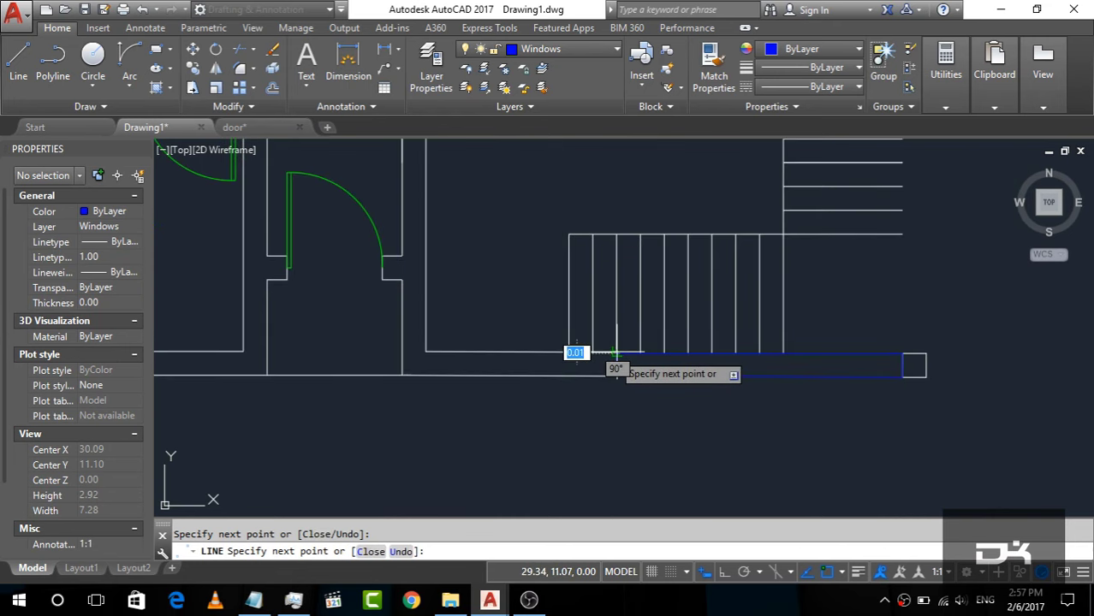
left_click(616, 354)
key("Return")
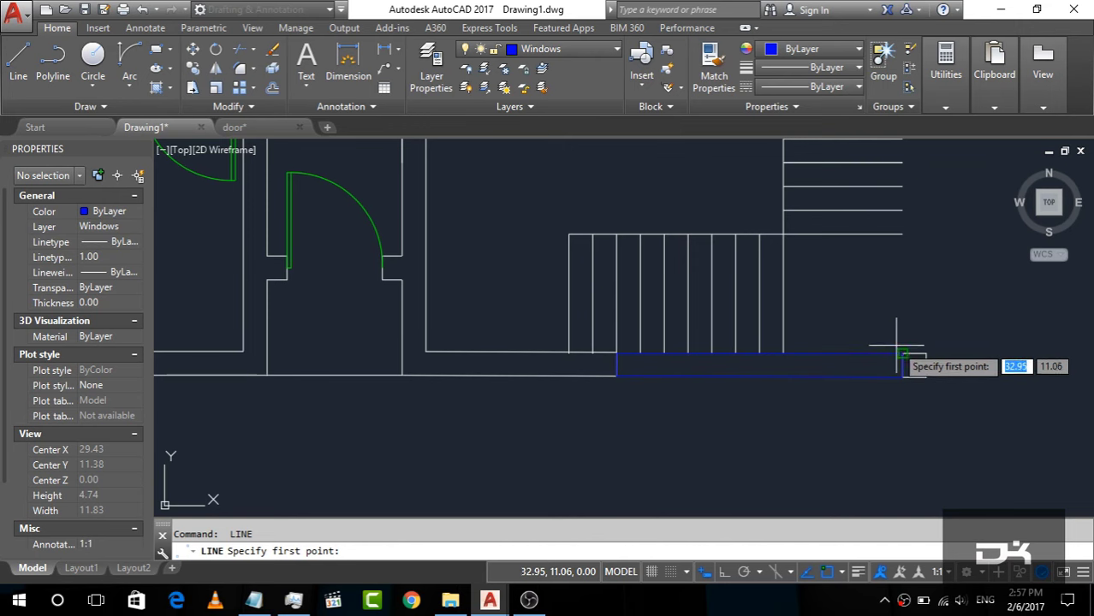
Draw the window outline lines along the right side up to the stair corner.
left_click(902, 353)
scroll(902, 353, "down", 3)
scroll(855, 338, "up", 3)
scroll(872, 324, "up", 2)
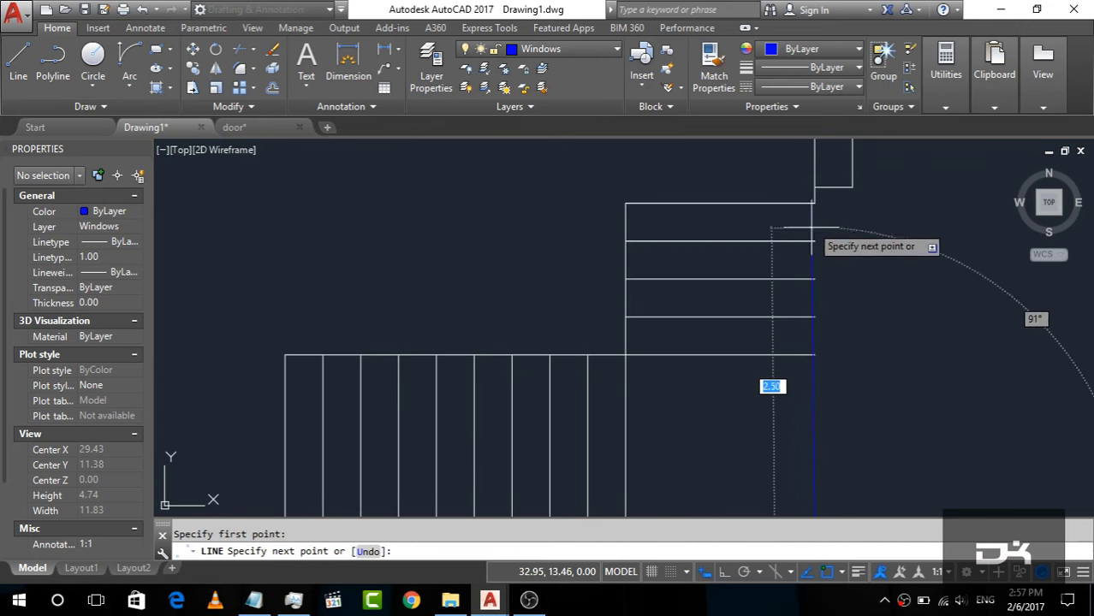
left_click(814, 187)
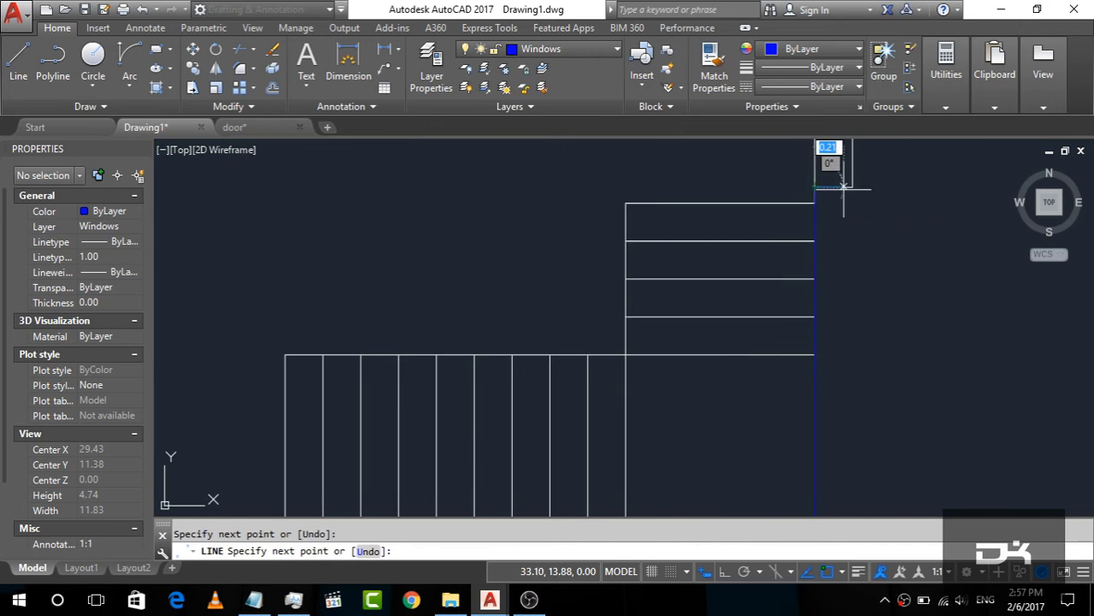
left_click(842, 186)
scroll(830, 183, "down", 4)
scroll(738, 176, "up", 3)
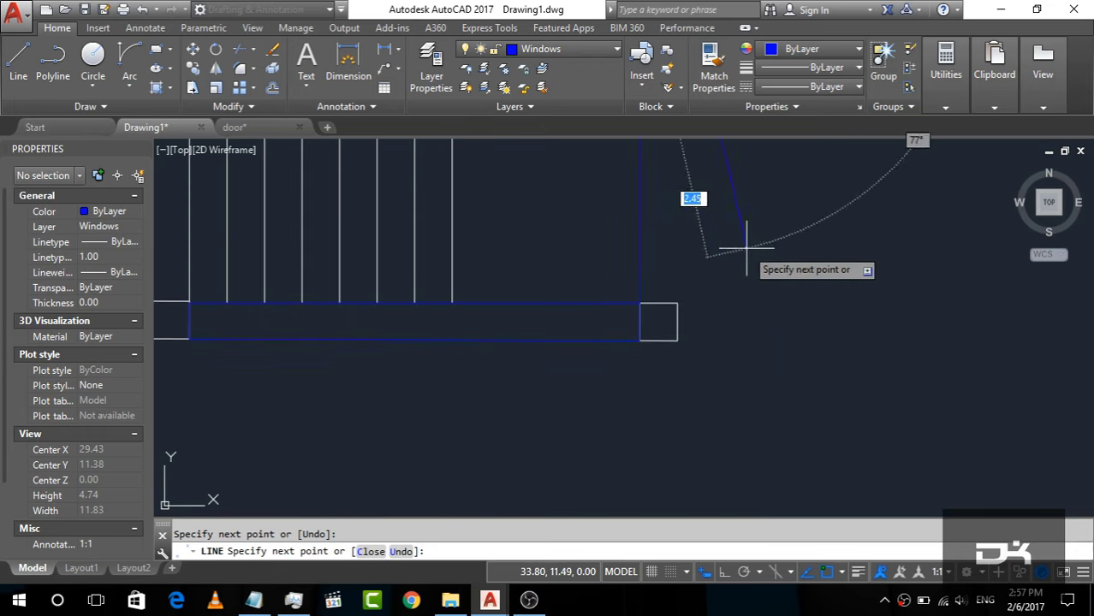
left_click(676, 304)
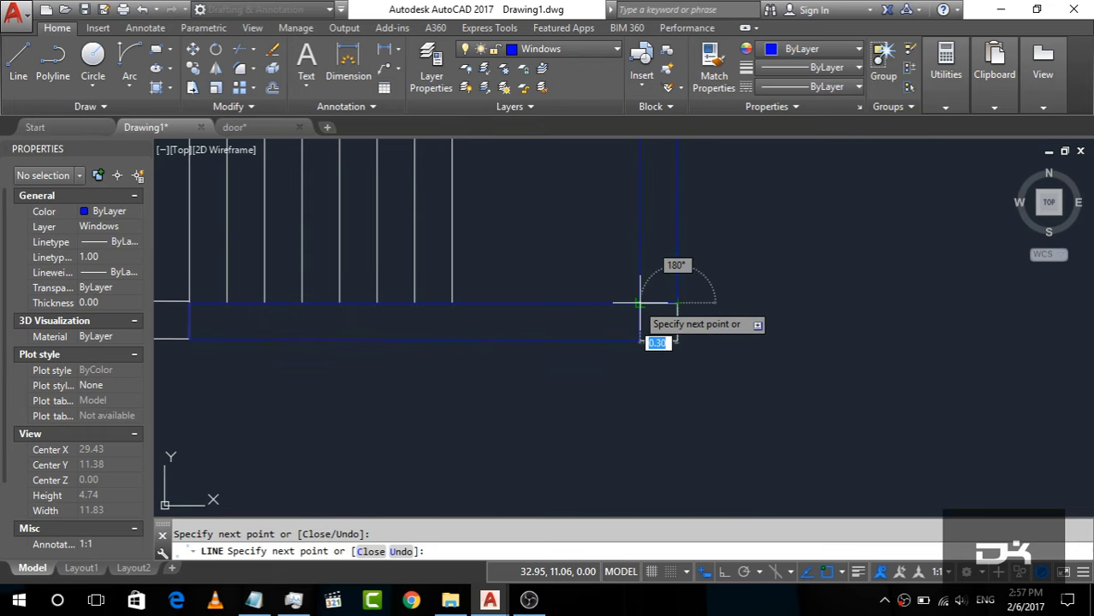
key("Return")
scroll(789, 330, "down", 2)
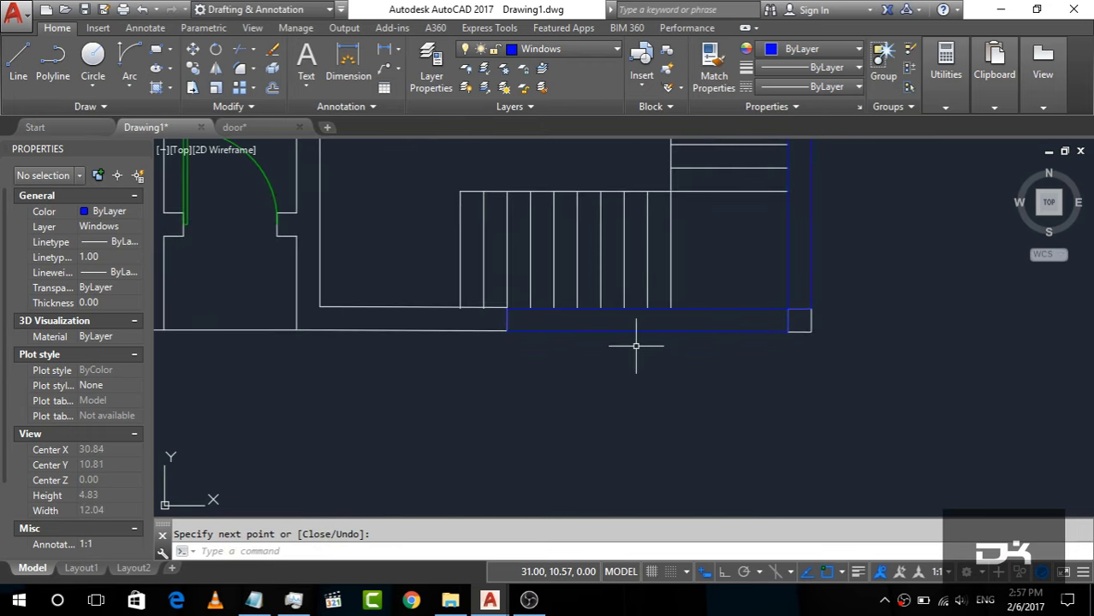
type("o")
Offset the bottom window lines 0.17 inward as glazing lines.
key("Return")
key("Return")
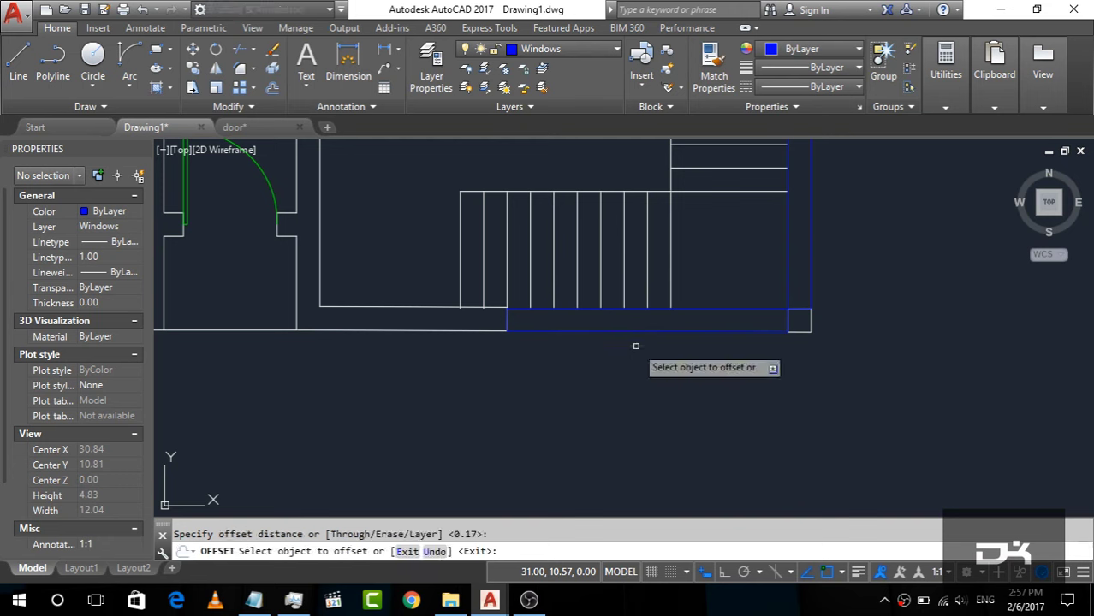
left_click(691, 310)
left_click(691, 324)
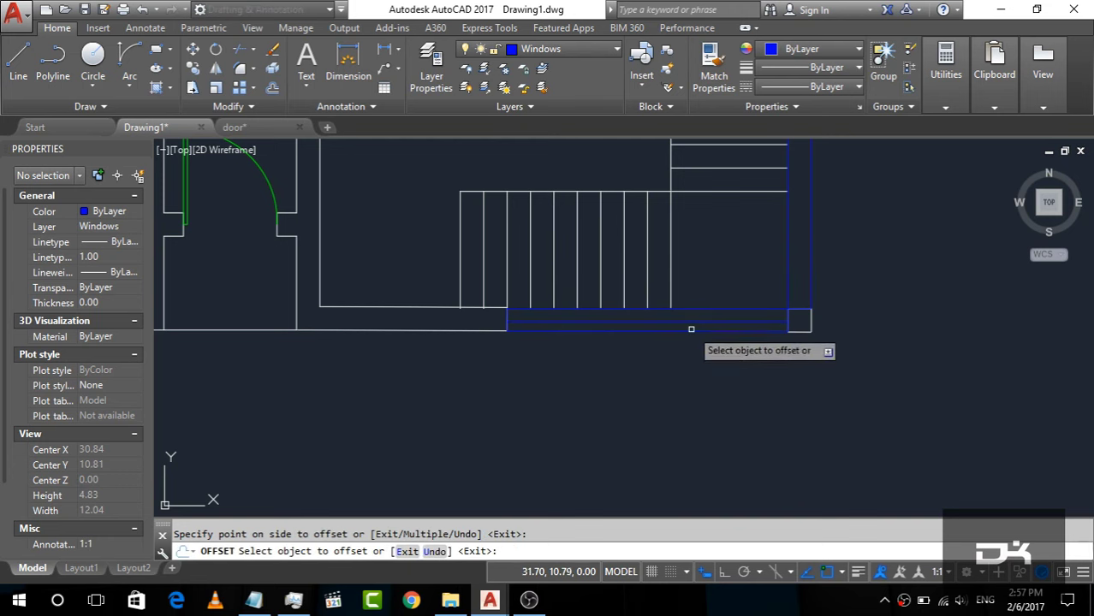
left_click(676, 320)
left_click(694, 325)
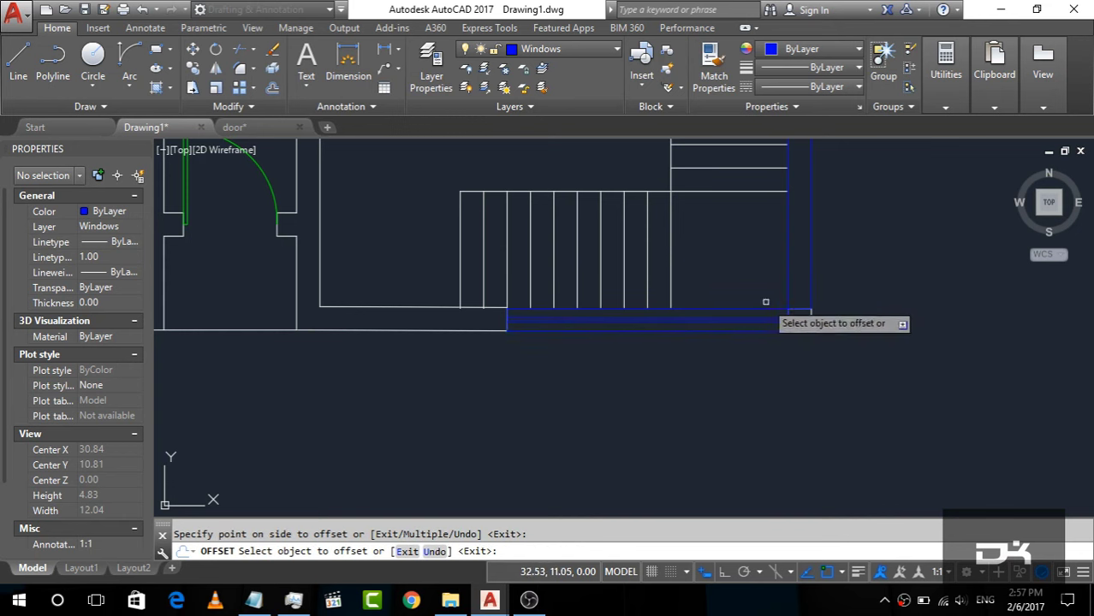
Offset the right window edge 0.17 inward as a glazing line.
left_click(787, 249)
left_click(796, 245)
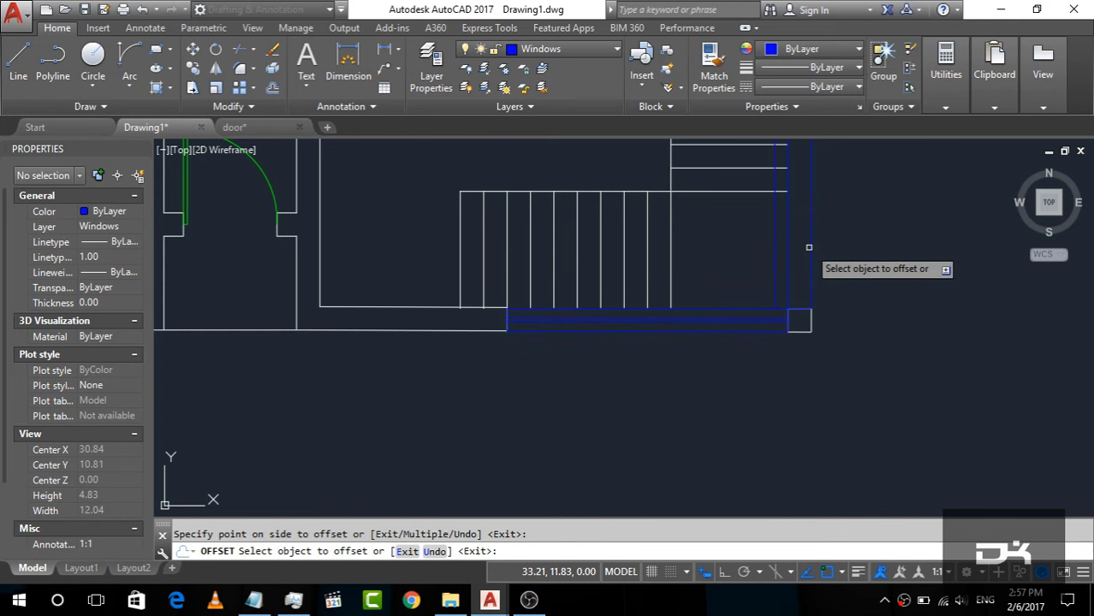
key("ctrl+z")
left_click(788, 260)
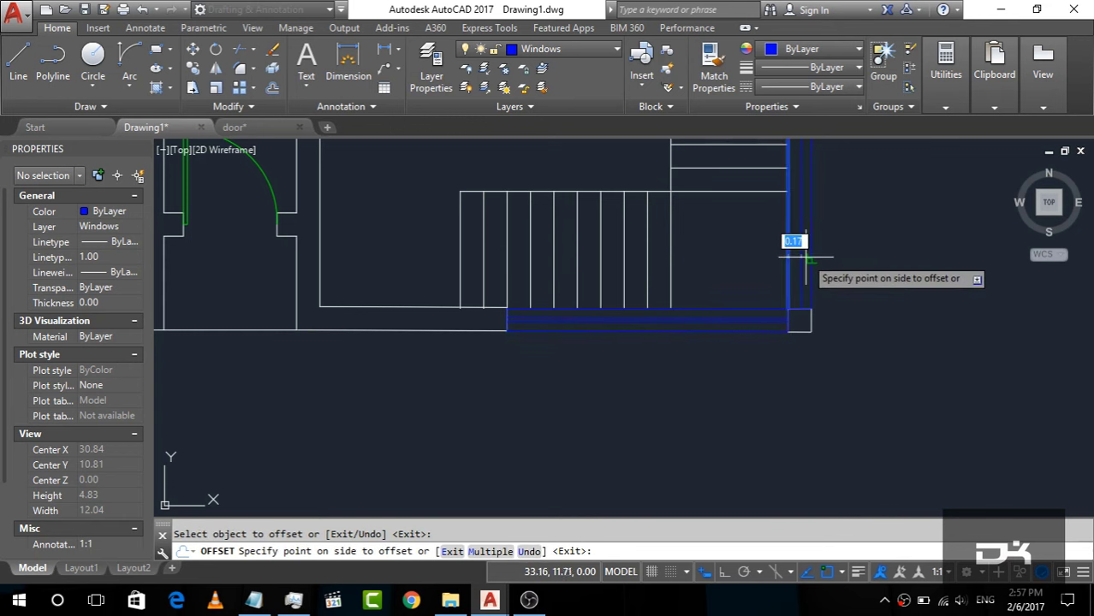
left_click(805, 262)
left_click(796, 244)
left_click(801, 257)
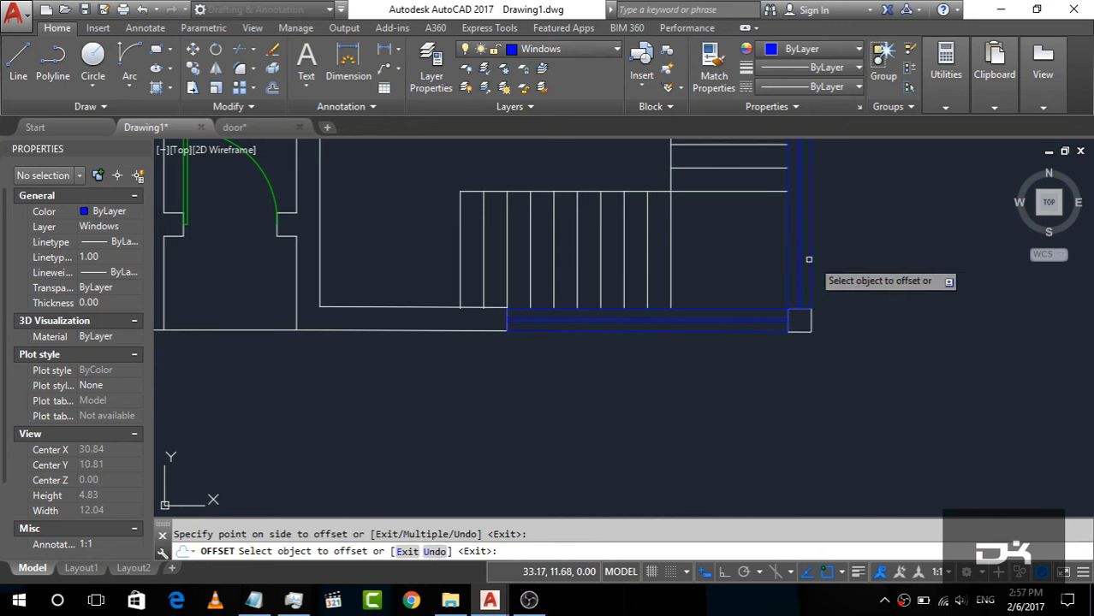
scroll(674, 368, "down", 4)
key("Escape")
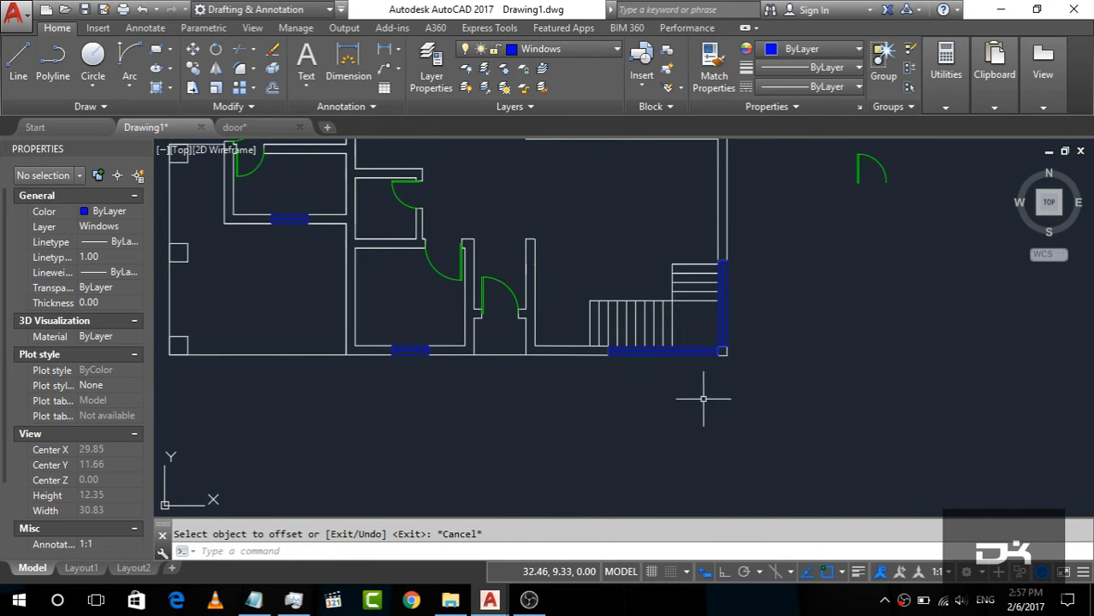
Draw a short window mark line across the upper right wall.
scroll(660, 415, "down", 2)
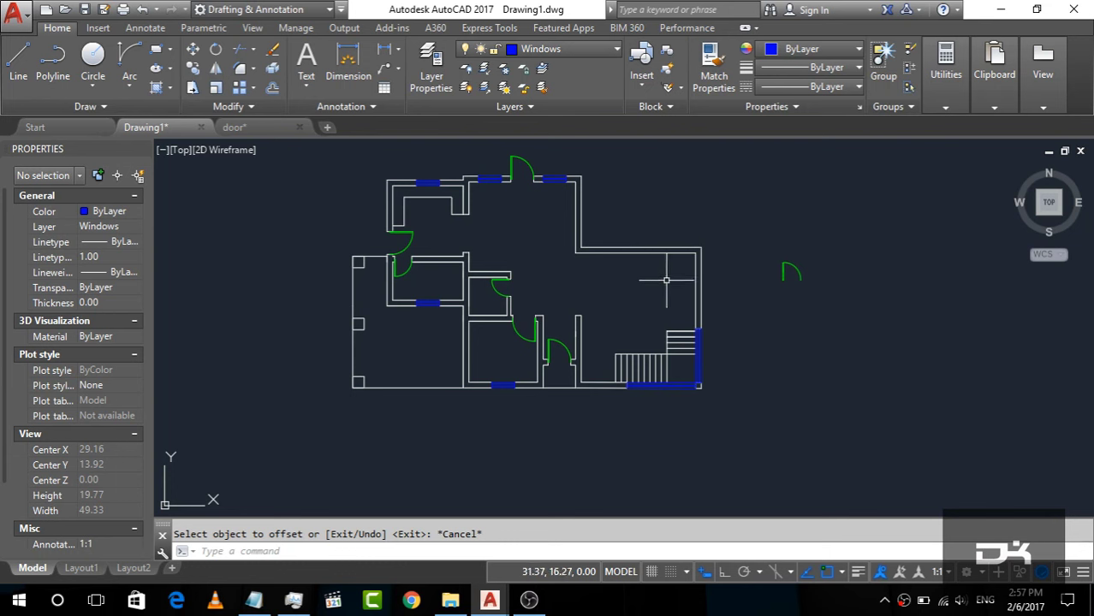
left_click(19, 62)
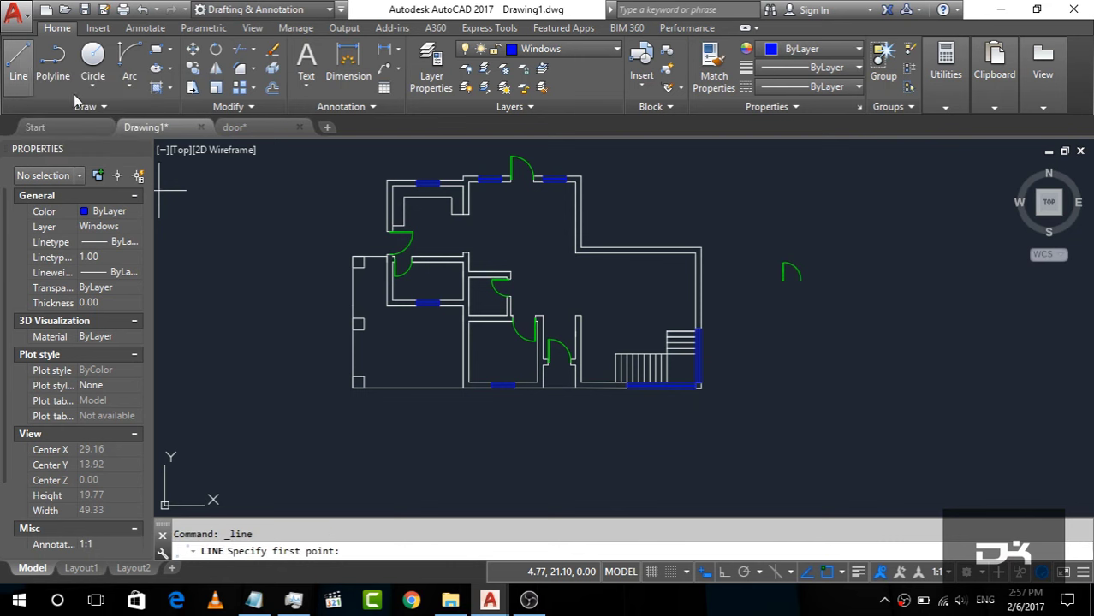
scroll(609, 204, "up", 5)
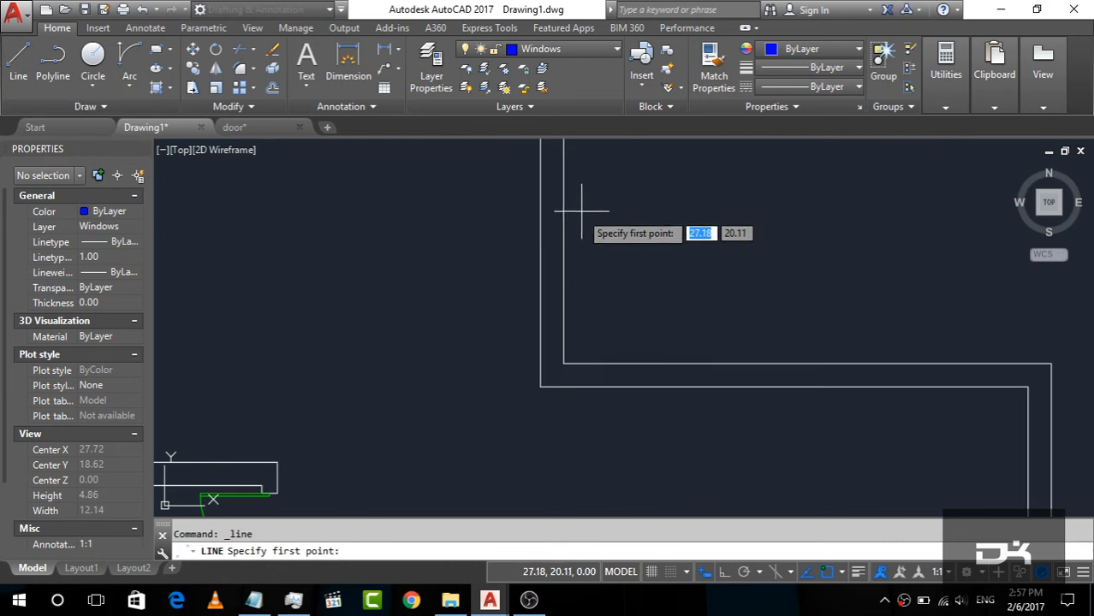
left_click(540, 243)
left_click(571, 242)
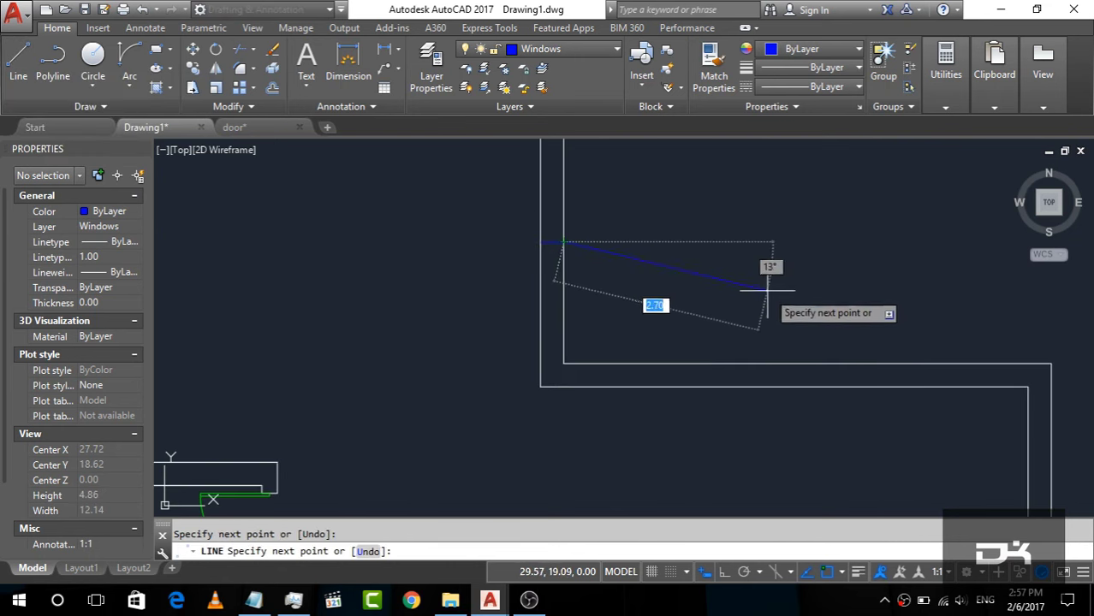
key("Return")
key("Return")
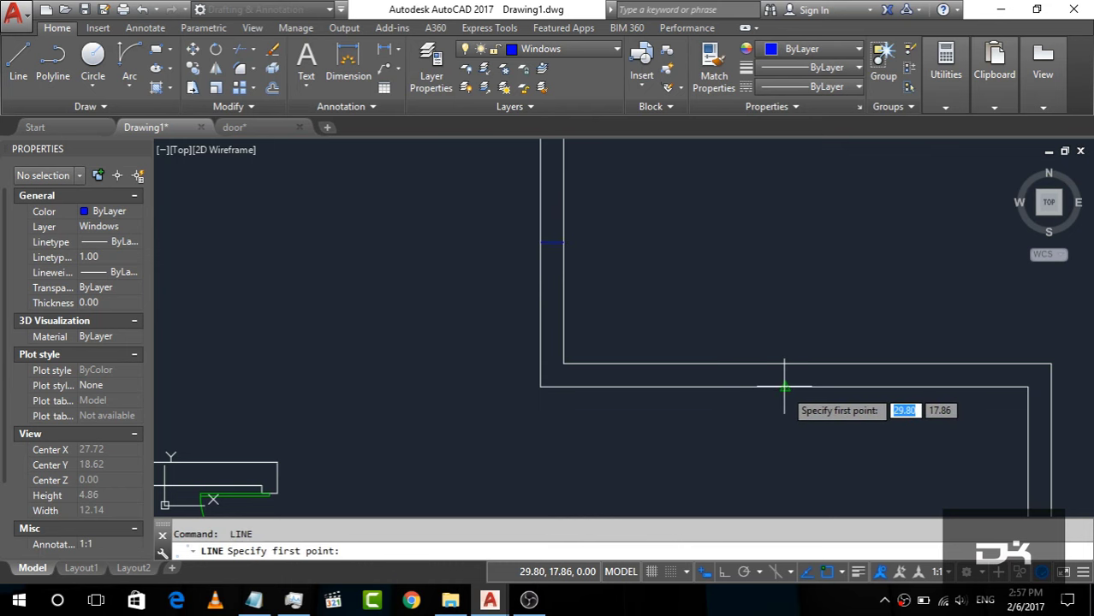
left_click(784, 387)
scroll(650, 265, "down", 2)
type("OF")
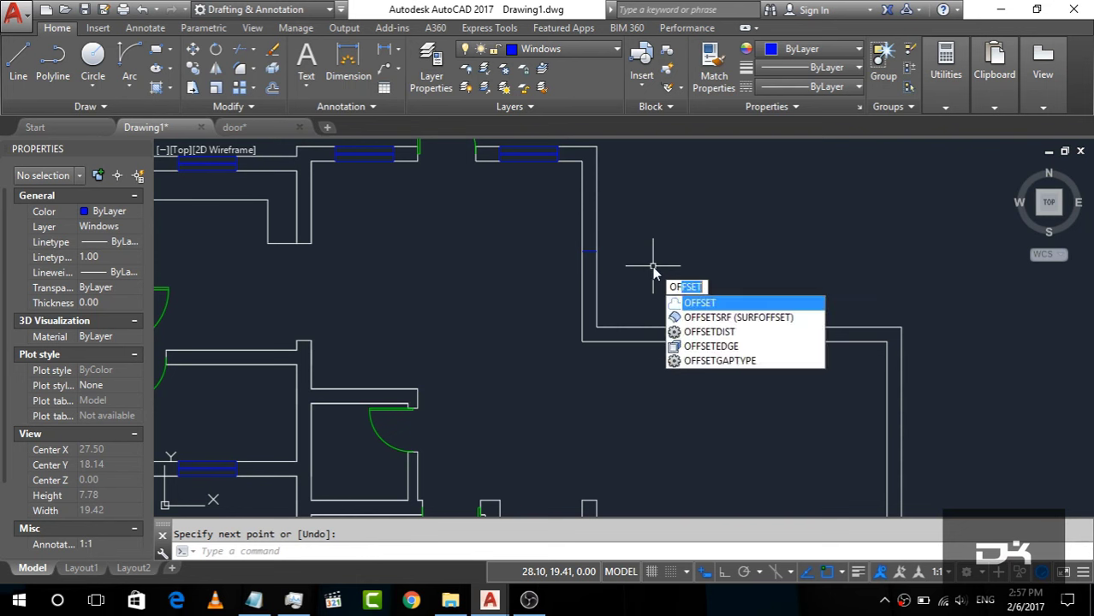
Offset both window marks 0.6 to each side, then select the upper right walls and marks.
key("Return")
type("0.6")
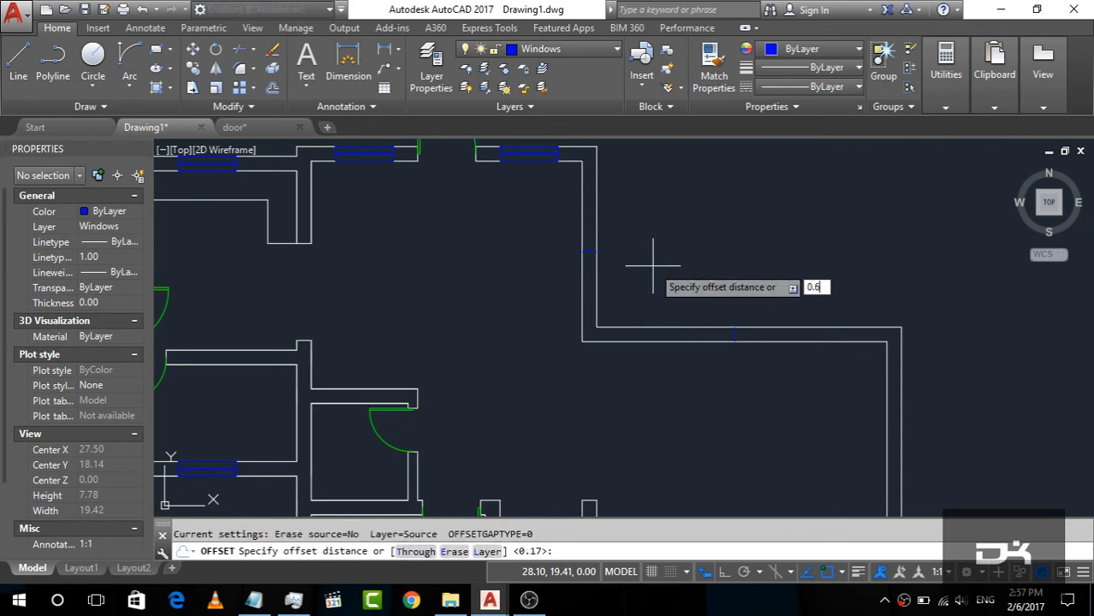
key("Return")
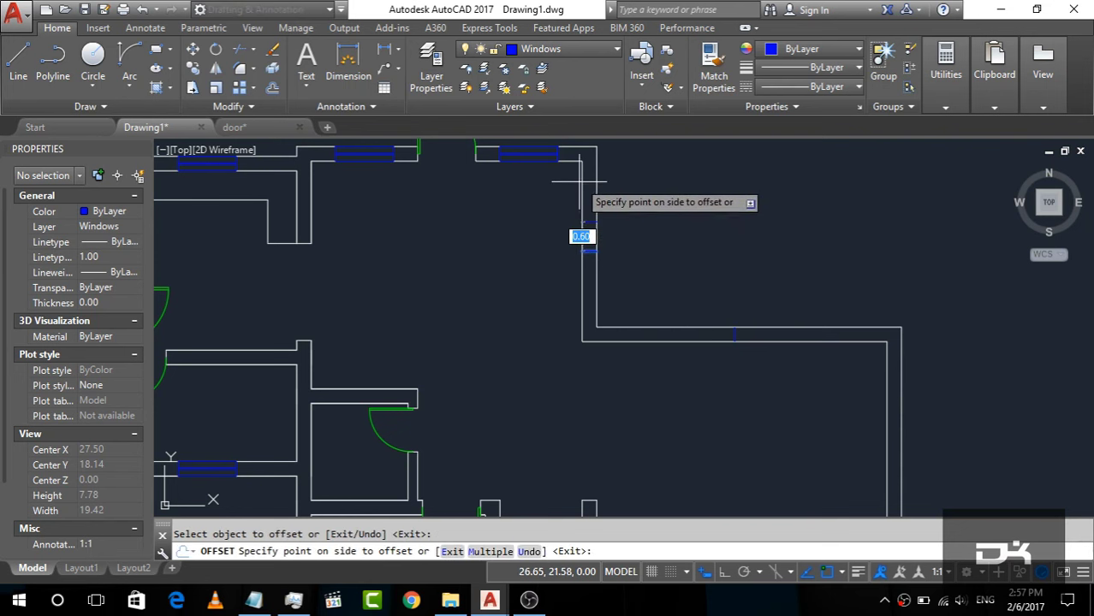
left_click(589, 210)
left_click(592, 252)
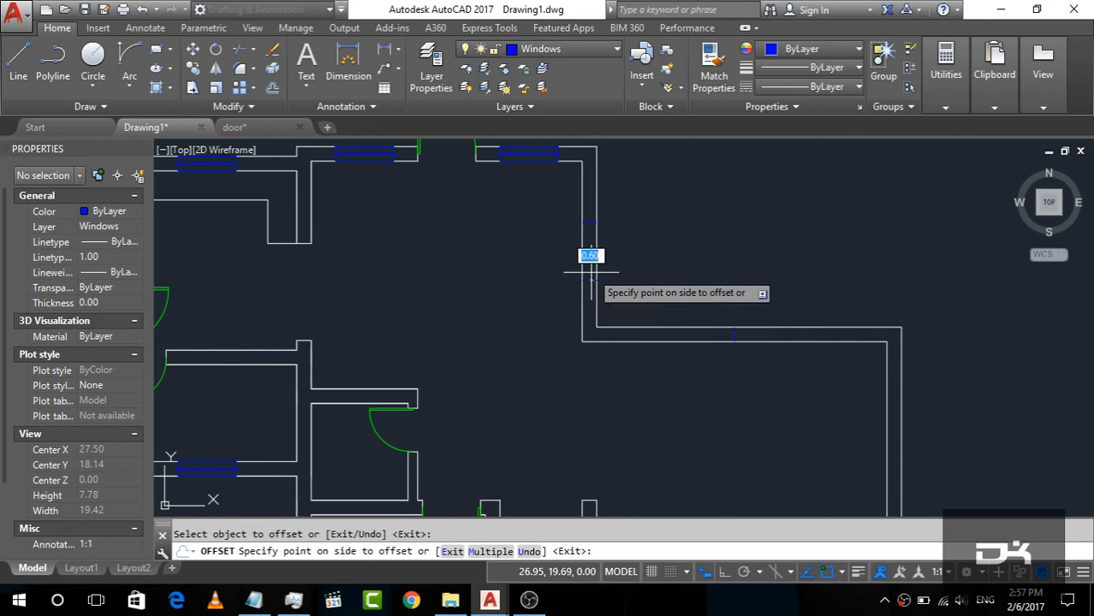
left_click(595, 291)
left_click(734, 334)
left_click(753, 331)
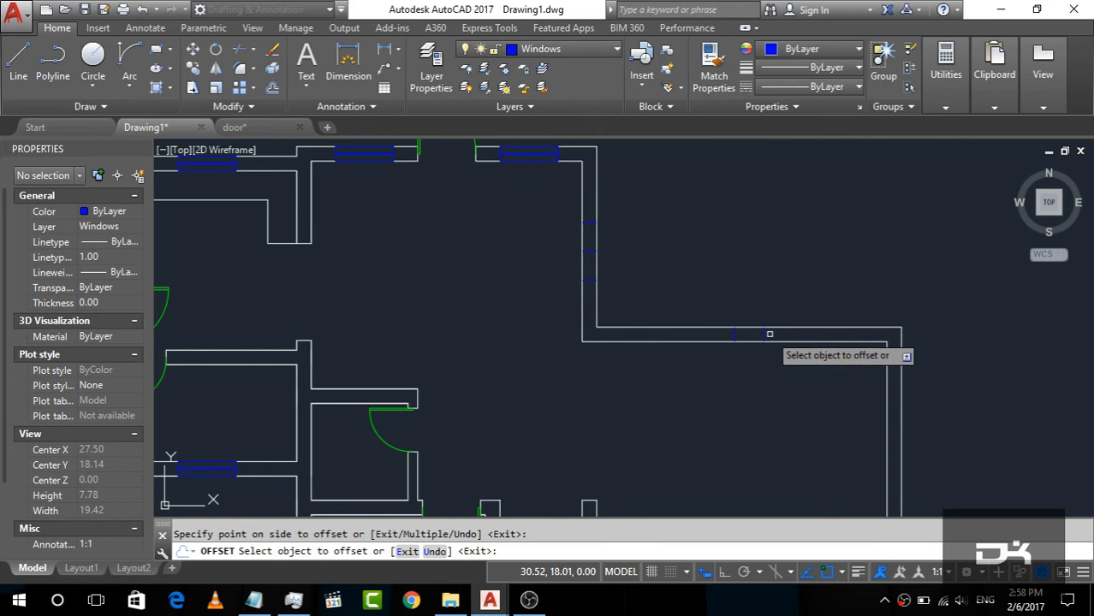
left_click(736, 335)
left_click(692, 334)
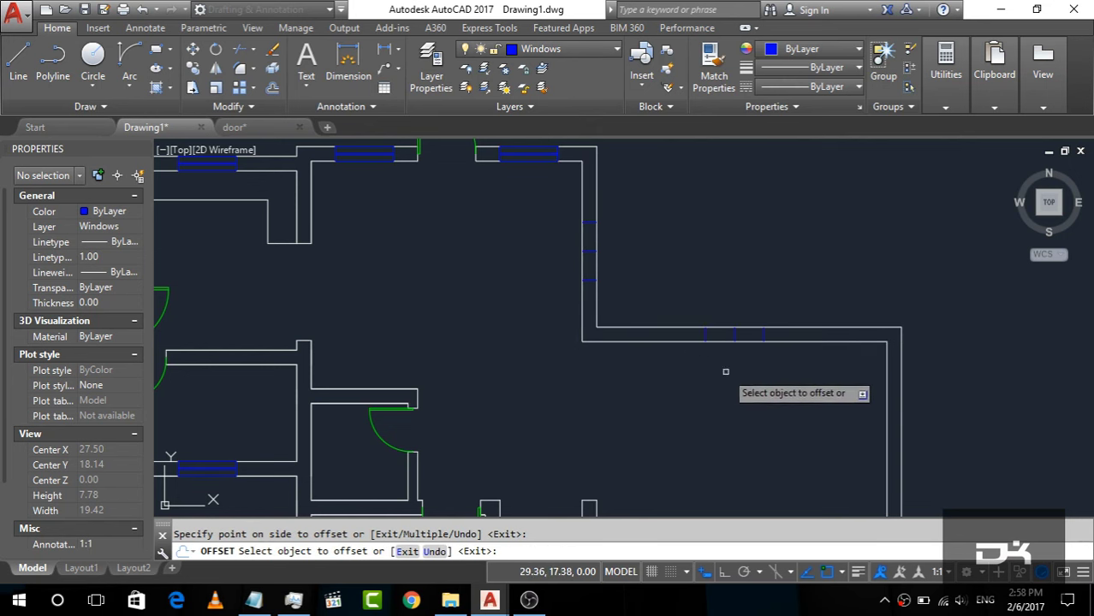
key("Escape")
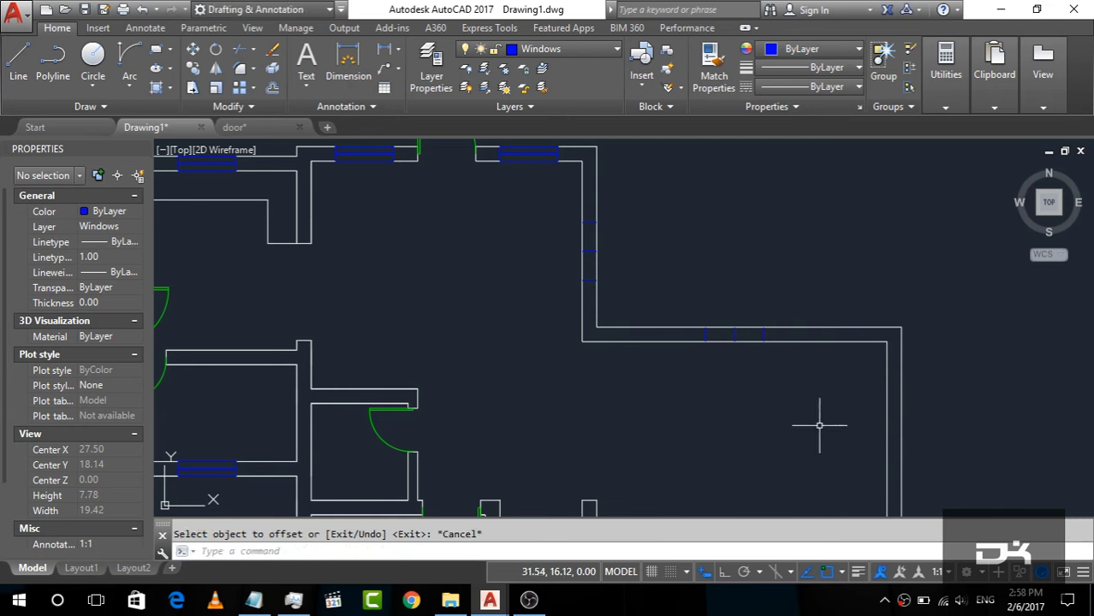
left_click(819, 424)
left_click(472, 184)
type("tr")
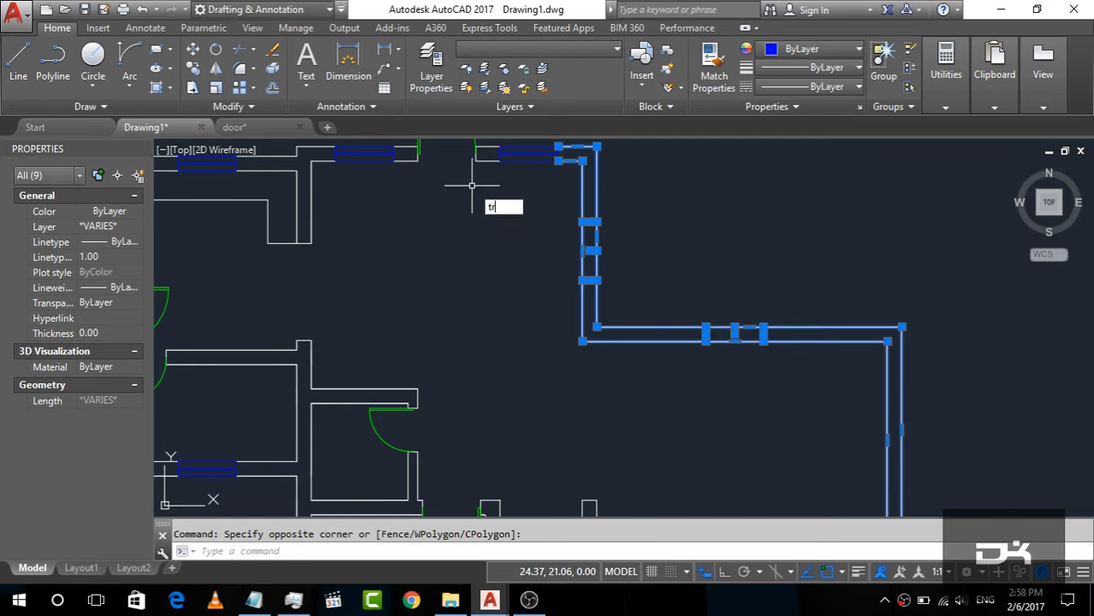
Trim the wall lines between the outer marks to open both windows.
key("Return")
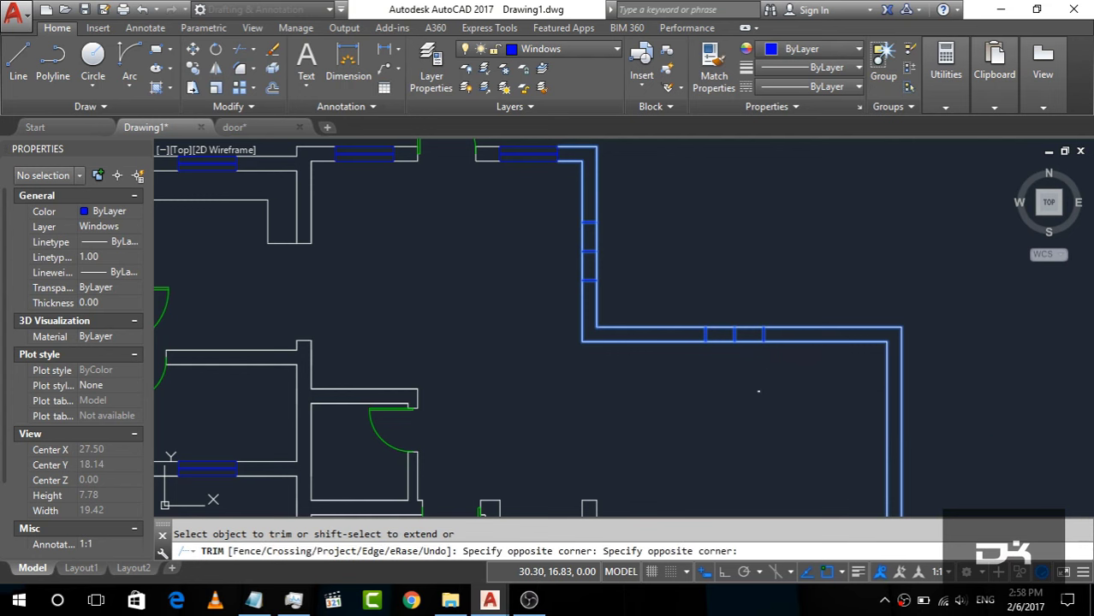
left_click(724, 307)
left_click(648, 255)
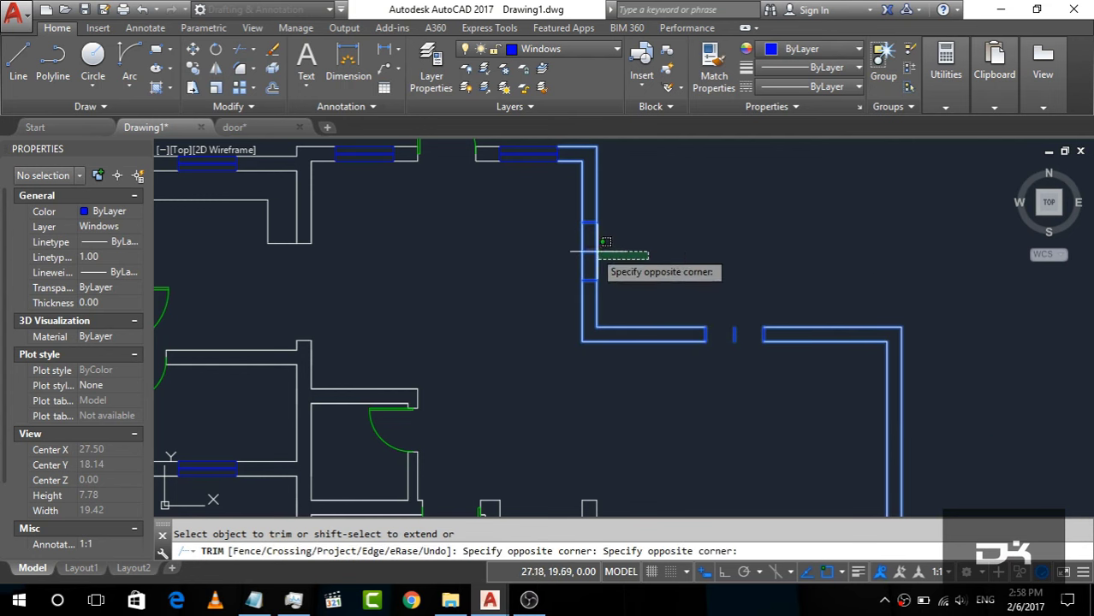
left_click(585, 253)
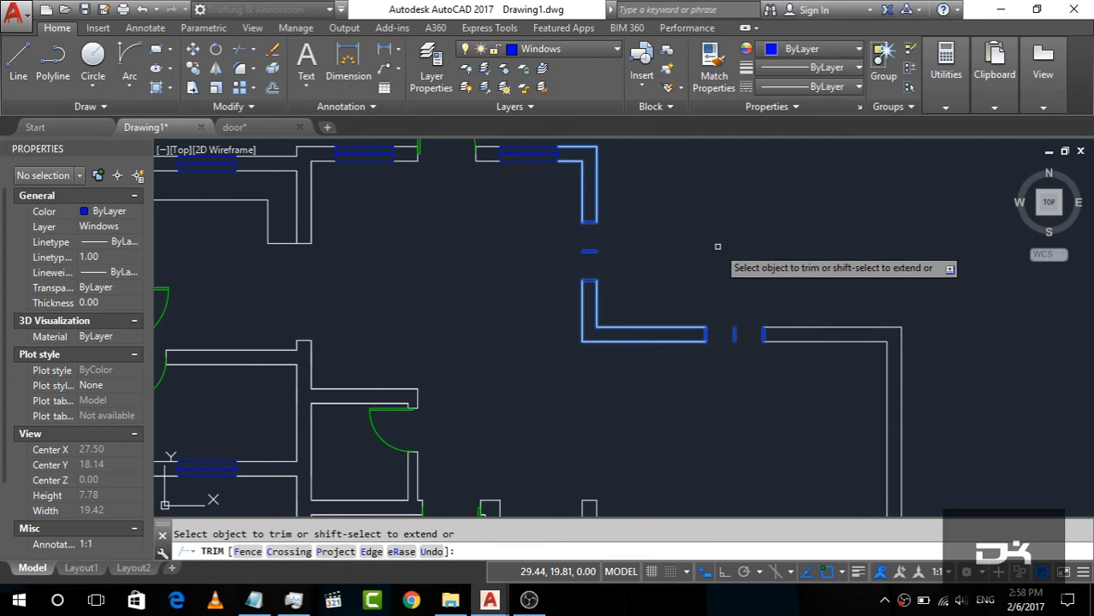
key("Escape")
Delete the two leftover centre mark lines in the openings.
left_click(585, 251)
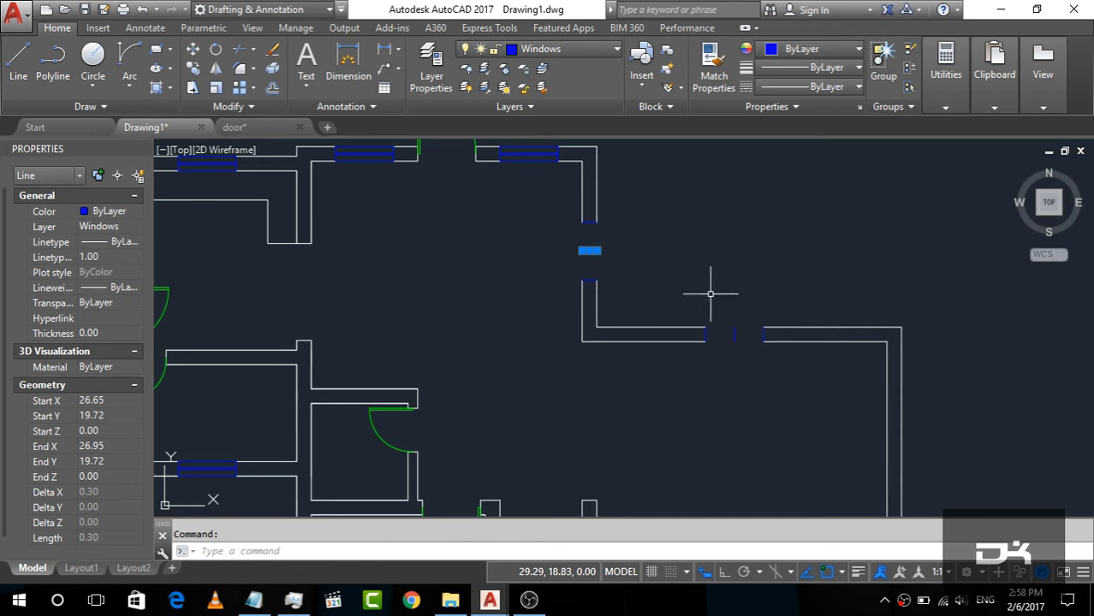
left_click(734, 332)
key("Delete")
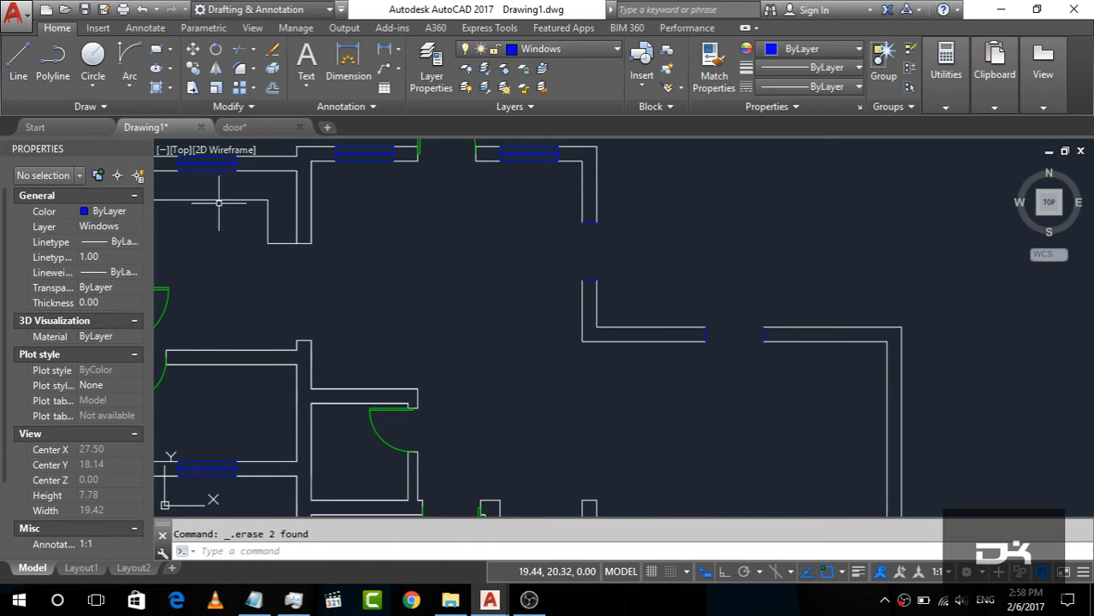
left_click(18, 60)
scroll(563, 307, "up", 2)
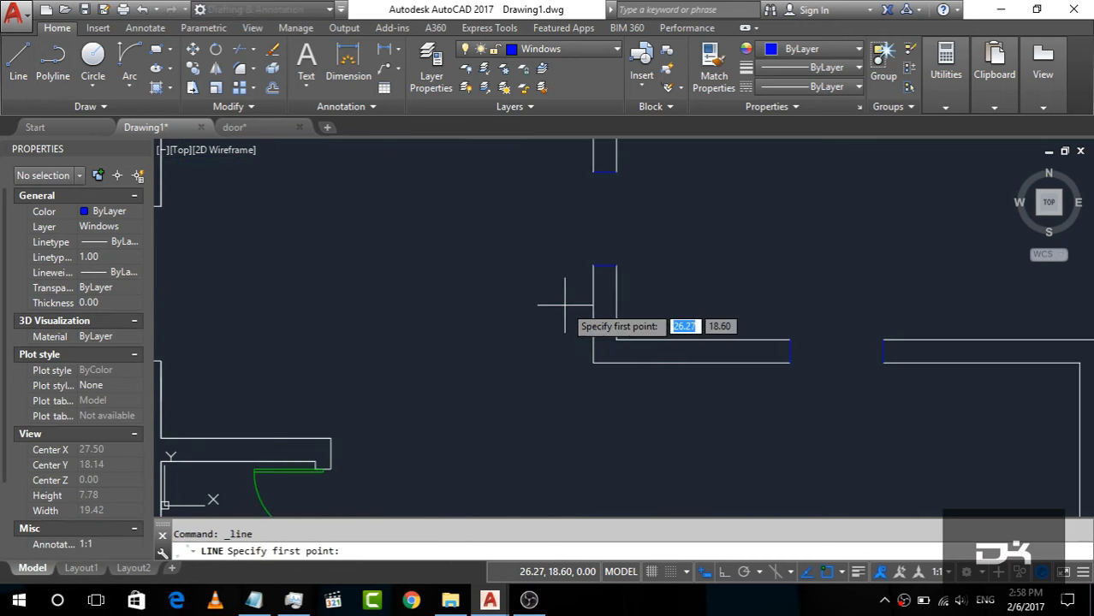
Draw a closed window rectangle across the right wall opening.
left_click(593, 266)
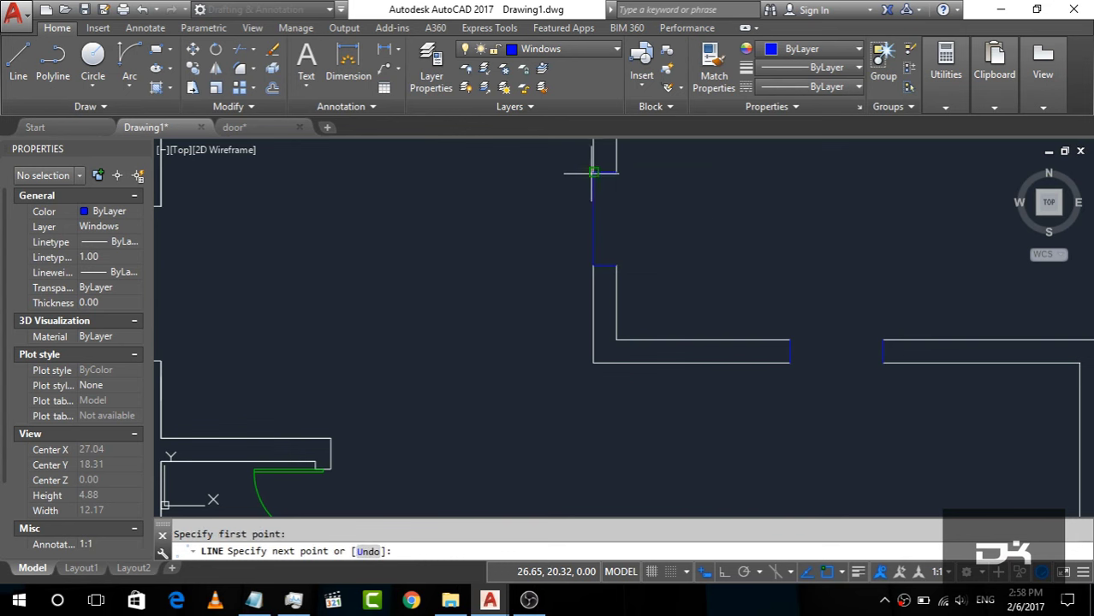
left_click(593, 172)
left_click(617, 172)
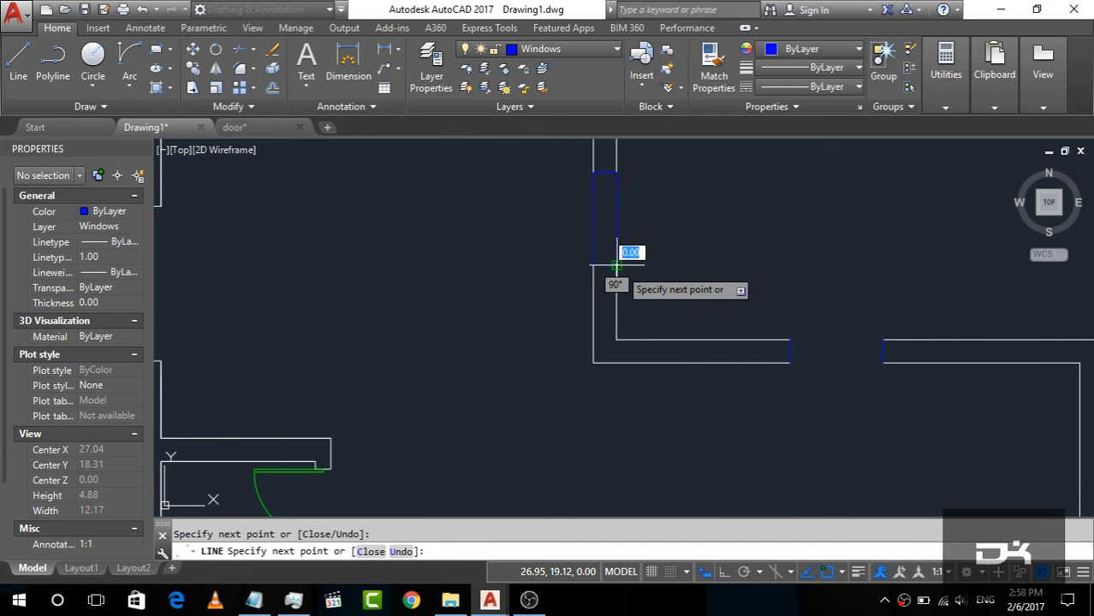
left_click(616, 267)
key("Return")
key("Return")
Draw a closed window rectangle across the lower wall opening.
left_click(789, 340)
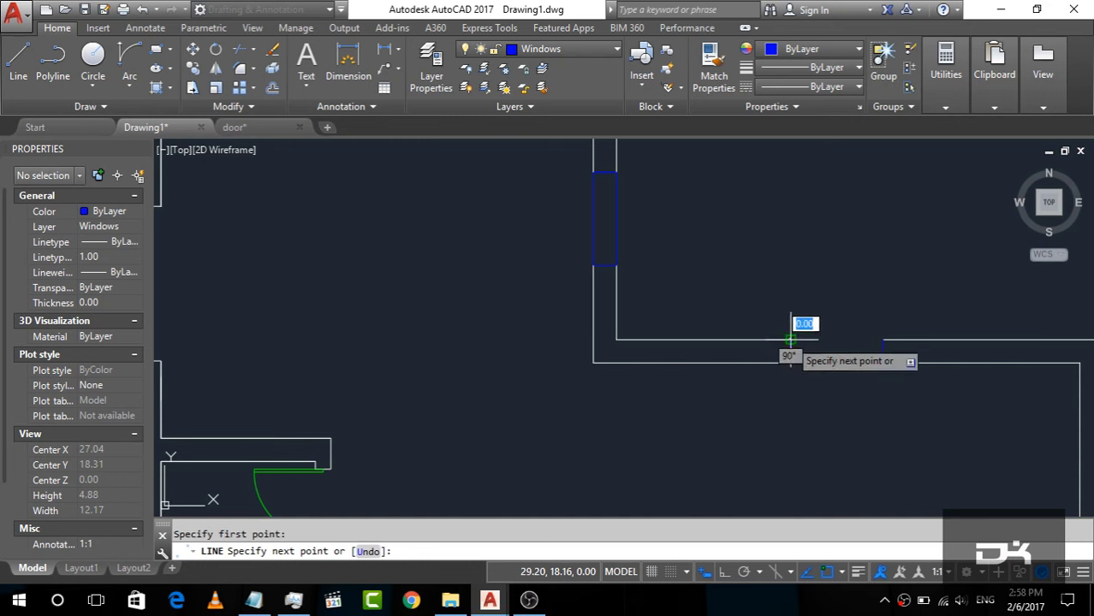
left_click(883, 362)
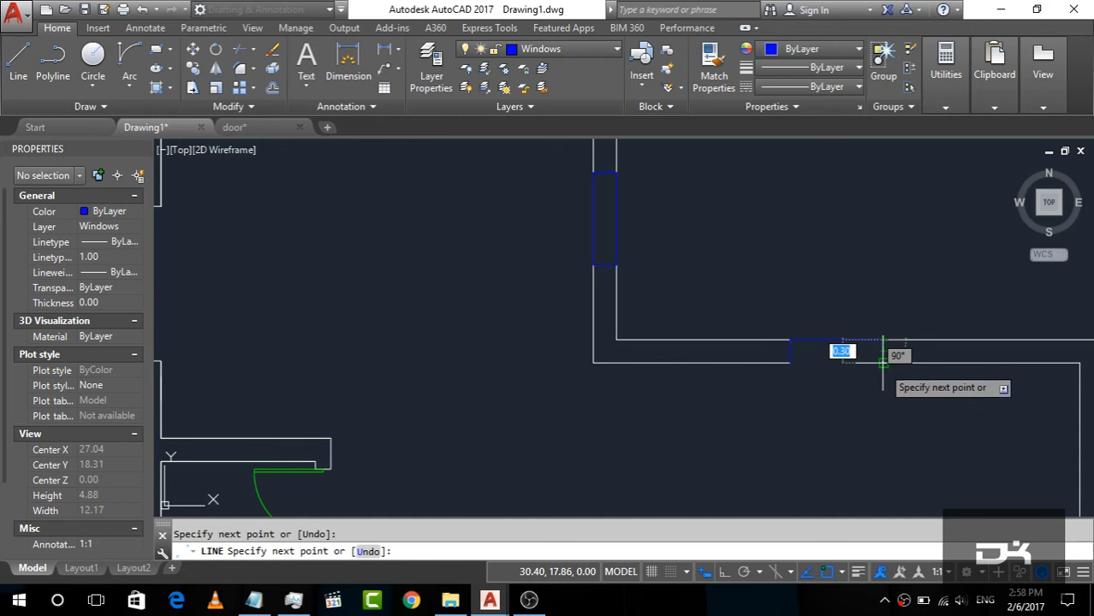
left_click(789, 362)
key("Return")
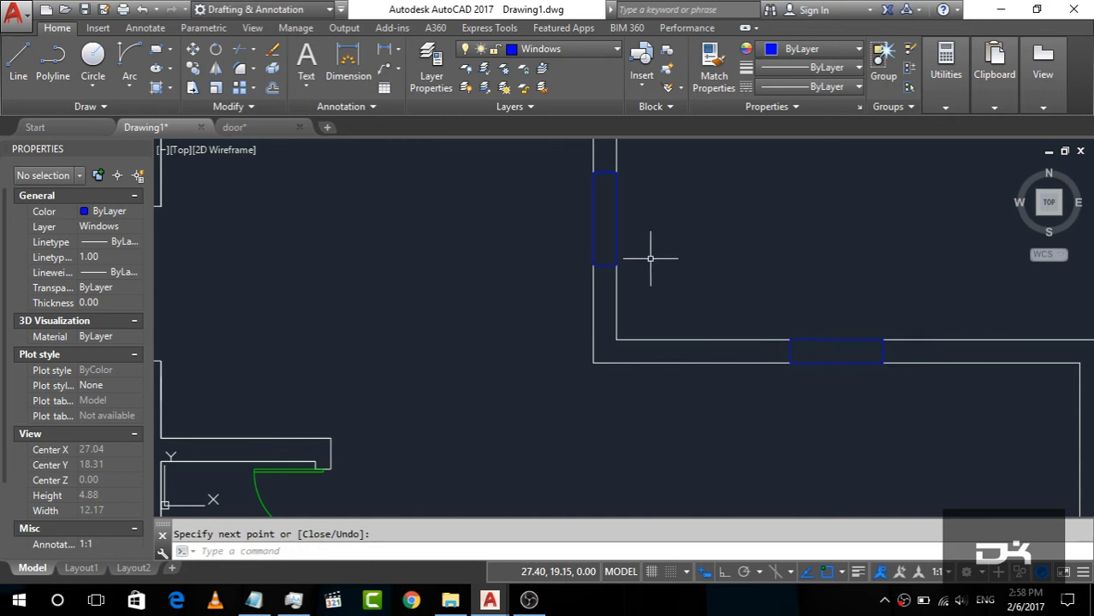
type("o")
Offset the right window's two long edges 0.17 inward as glazing lines.
key("Return")
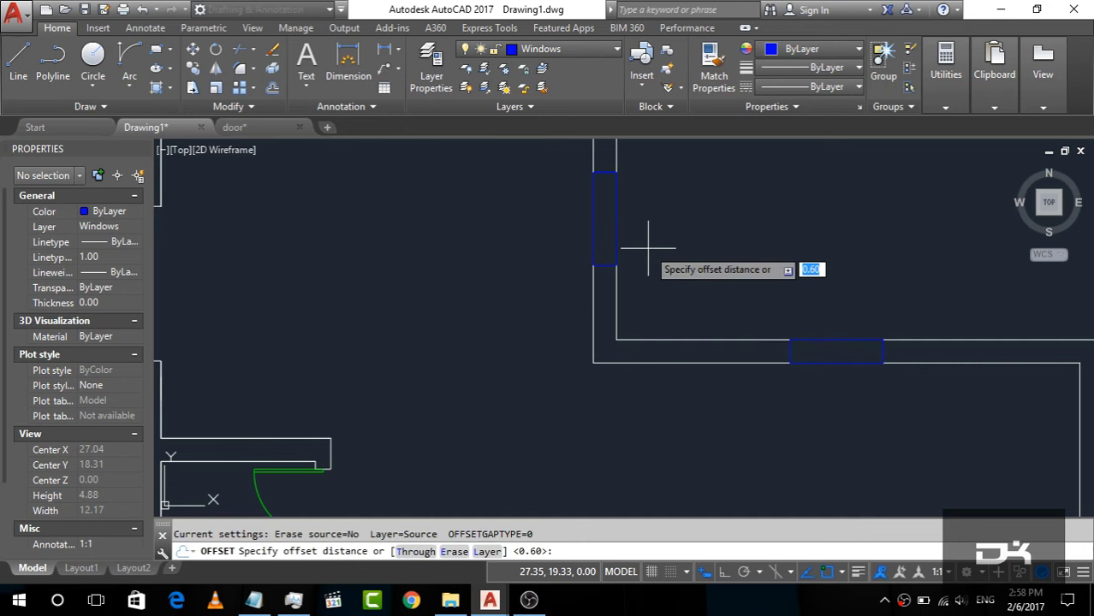
key("Return")
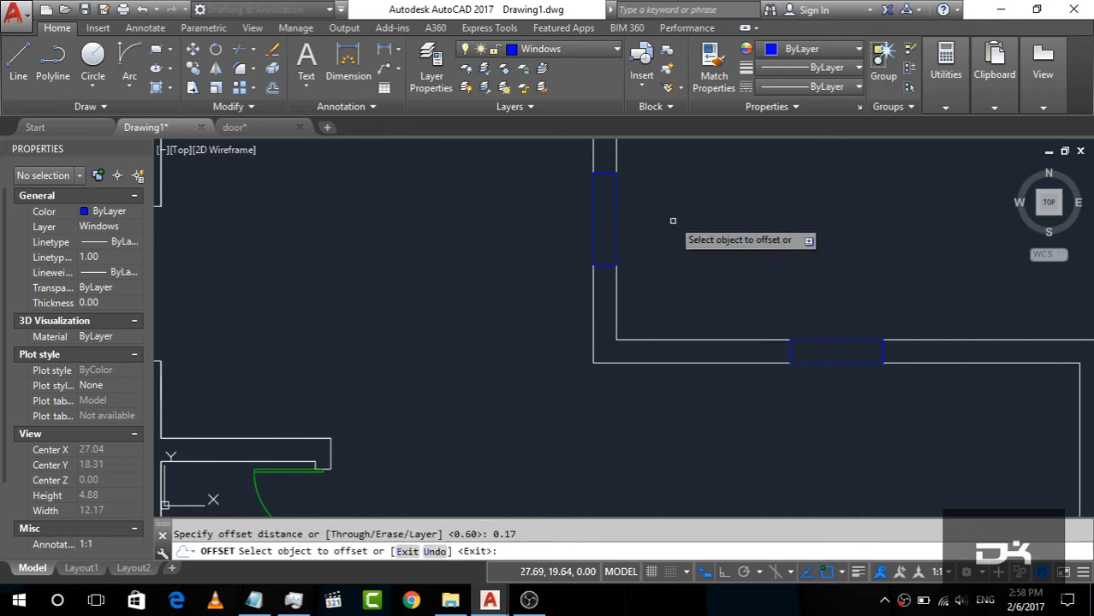
scroll(607, 208, "up", 6)
left_click(546, 218)
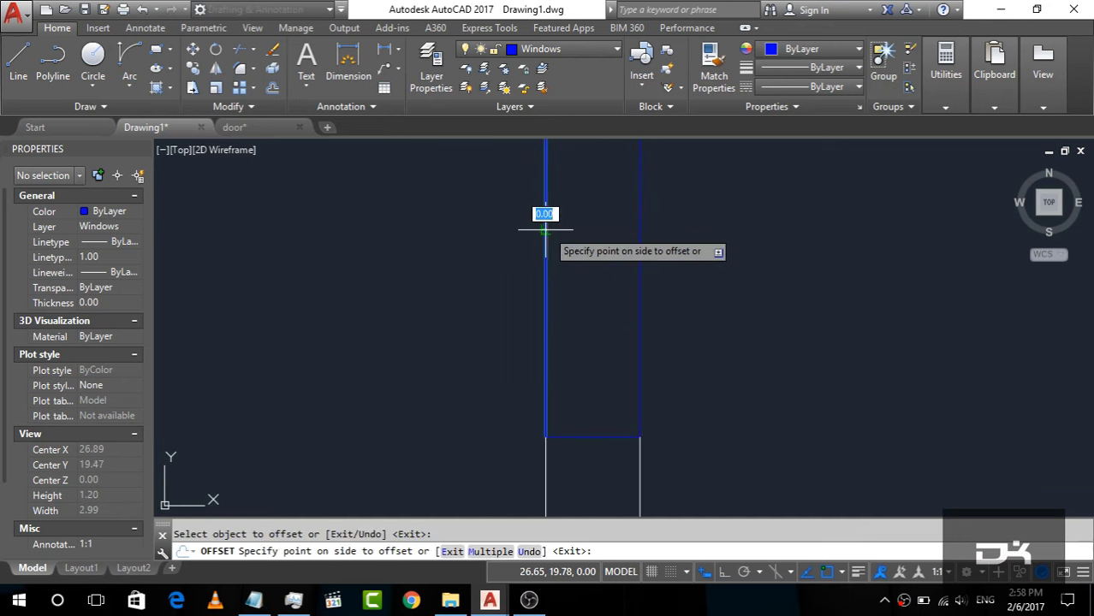
left_click(616, 240)
left_click(640, 235)
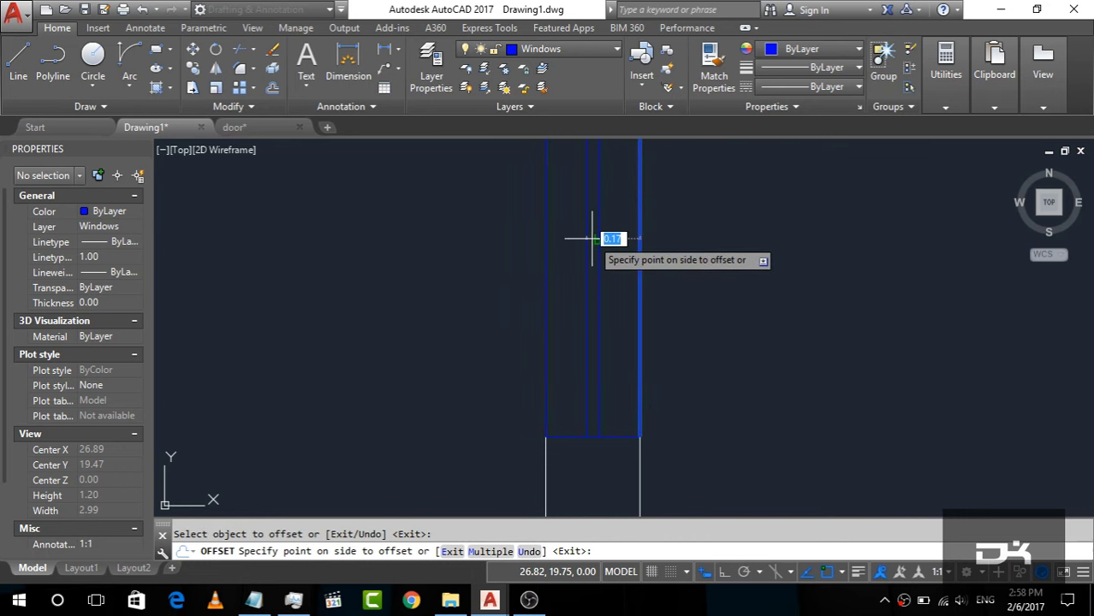
left_click(605, 238)
Offset the lower window's top and bottom edges 0.17 inward.
scroll(508, 251, "down", 1)
scroll(467, 276, "down", 3)
scroll(891, 509, "up", 4)
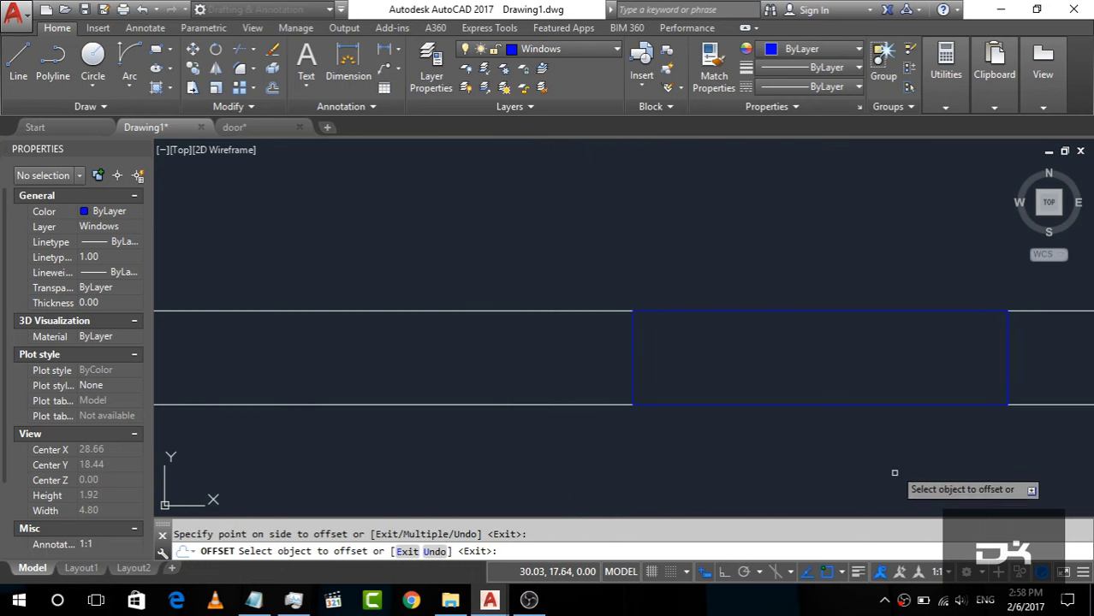
left_click(858, 403)
left_click(850, 359)
left_click(909, 311)
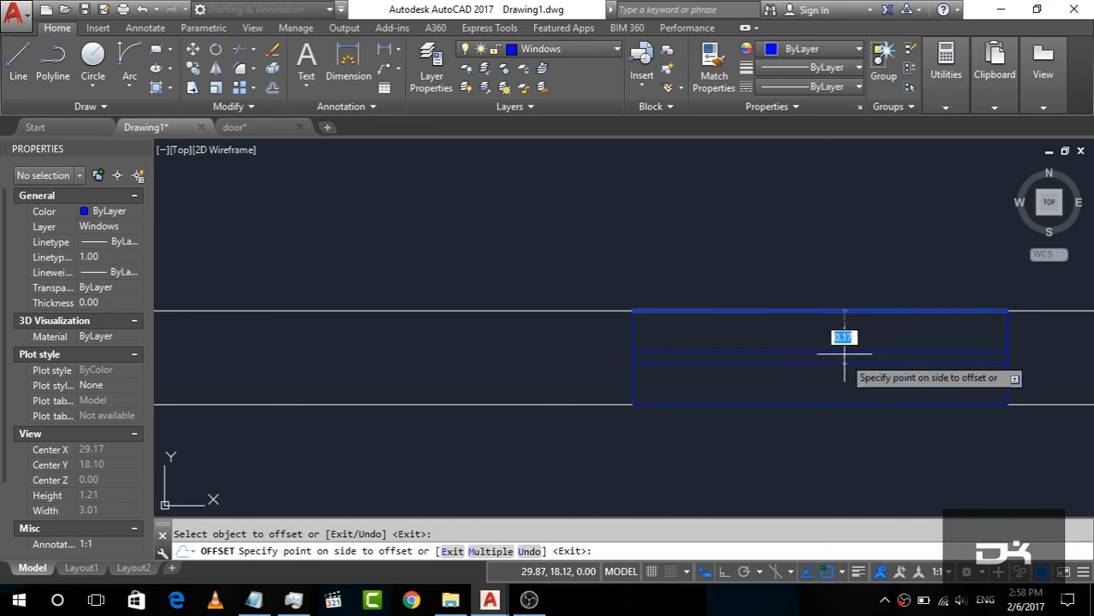
left_click(842, 377)
key("Escape")
scroll(586, 354, "down", 5)
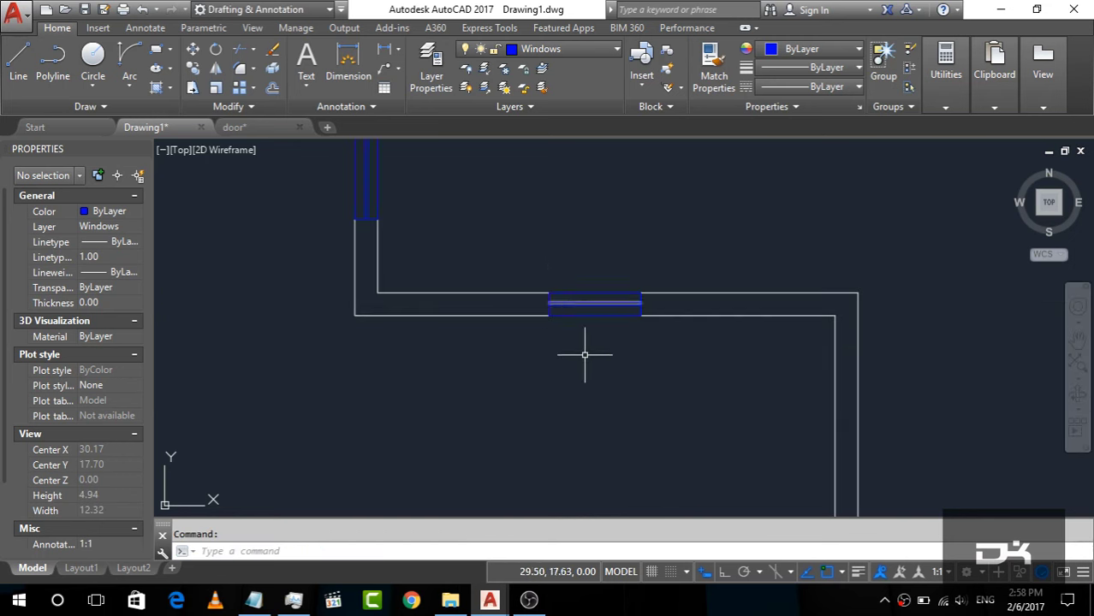
scroll(587, 355, "down", 2)
scroll(643, 319, "down", 4)
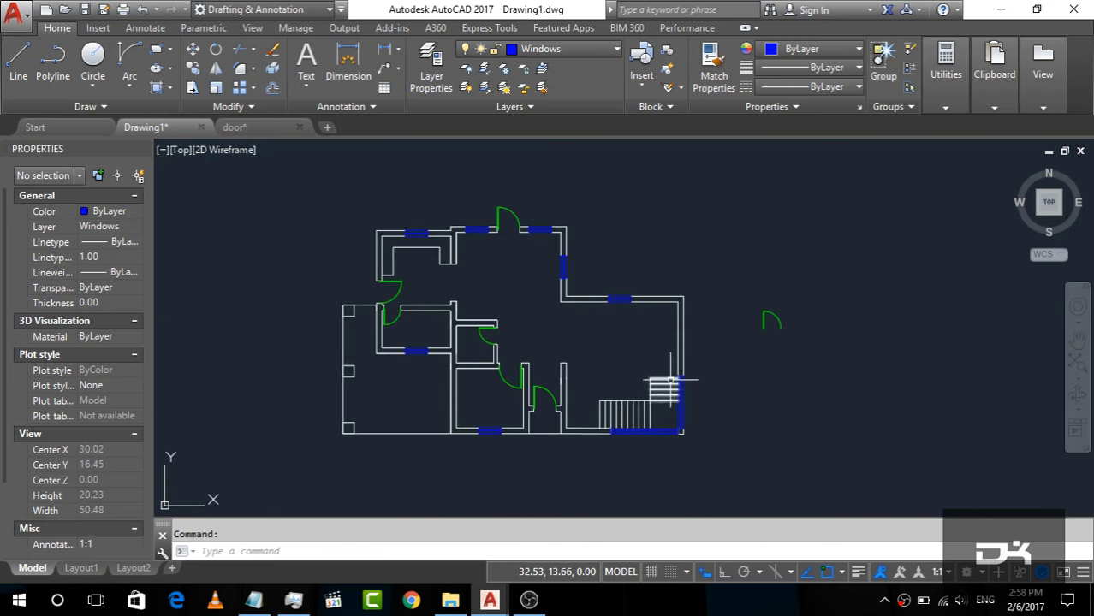
scroll(697, 350, "up", 2)
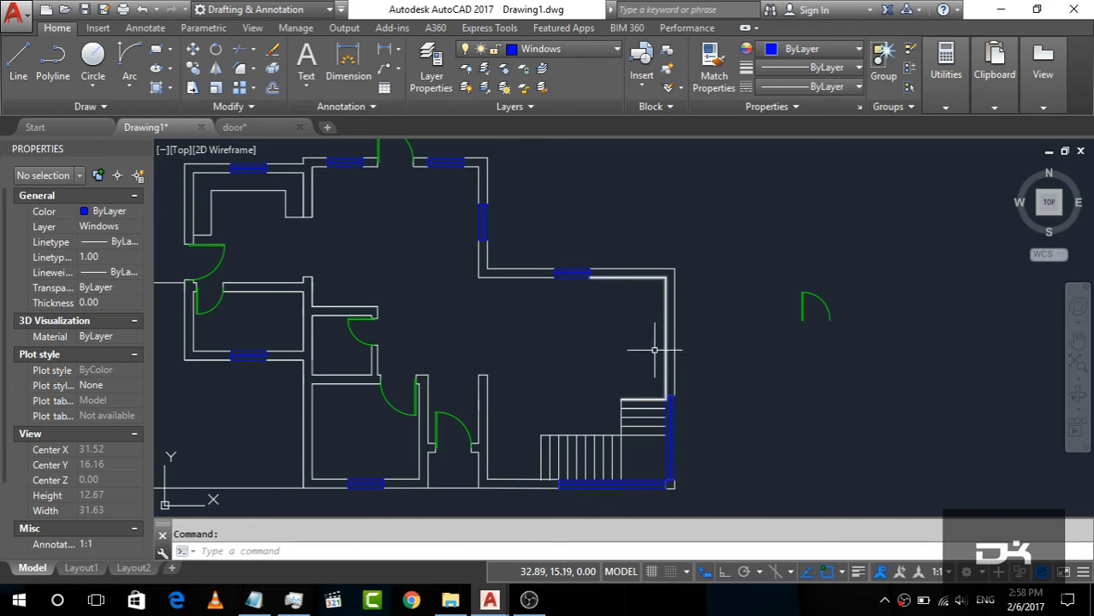
scroll(700, 399, "up", 4)
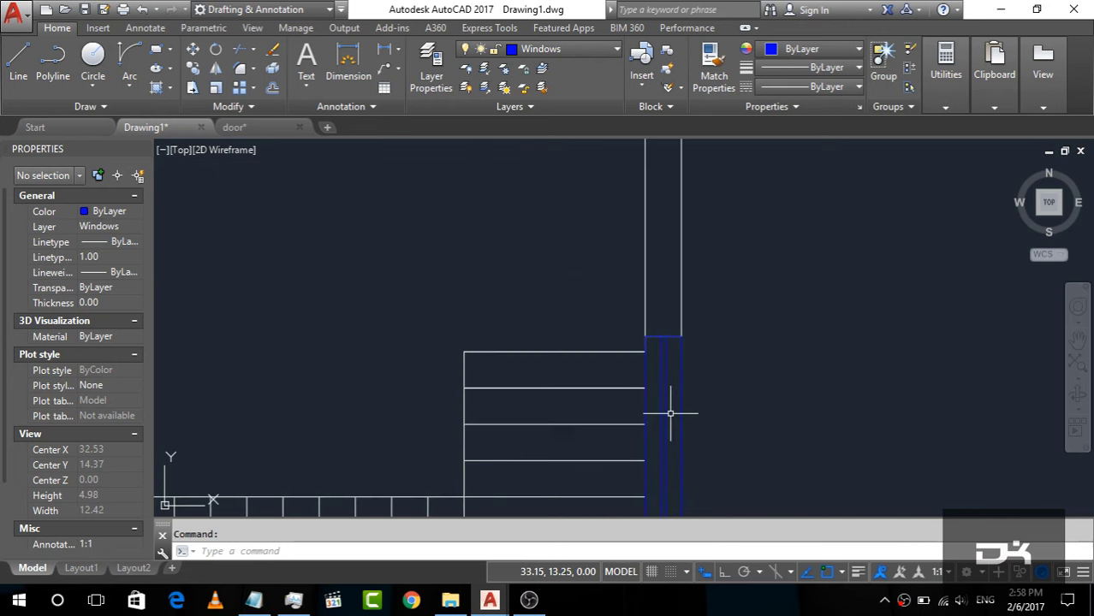
scroll(649, 352, "up", 4)
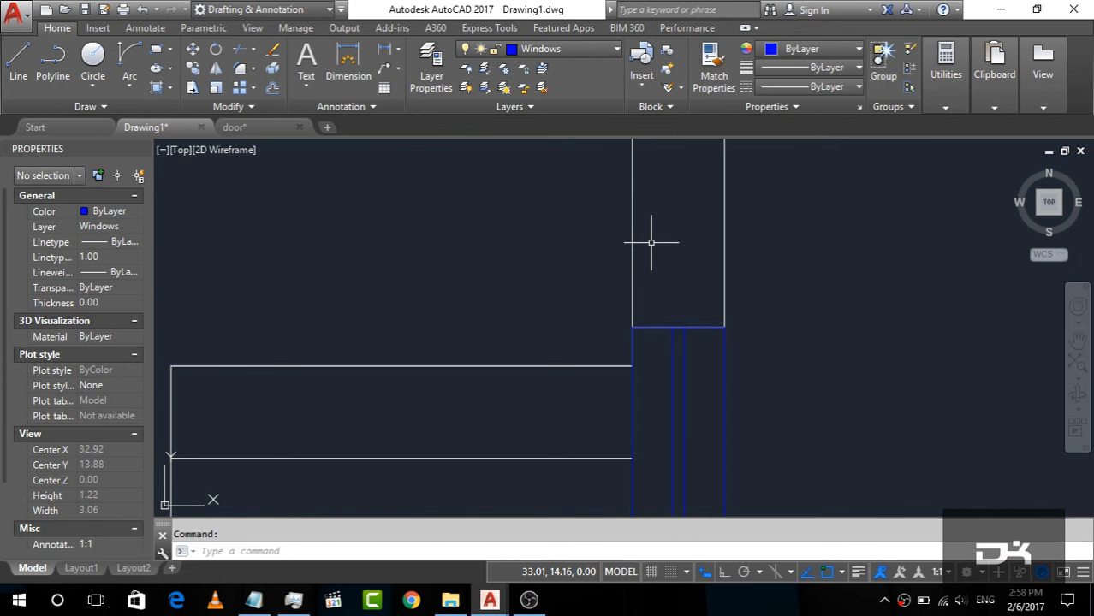
scroll(678, 277, "down", 4)
scroll(654, 232, "down", 2)
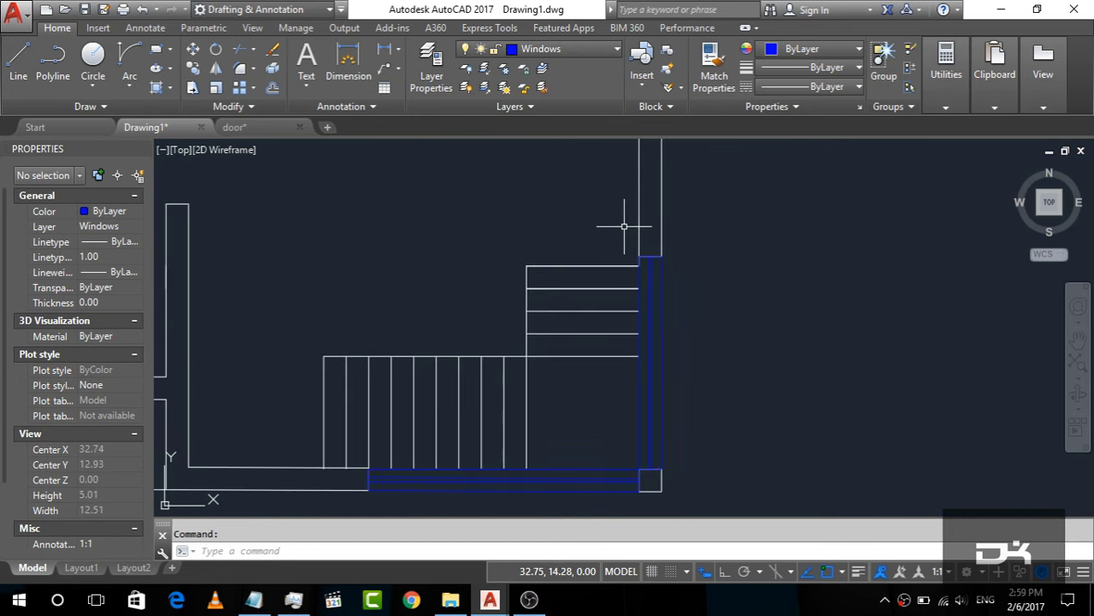
scroll(647, 244, "up", 4)
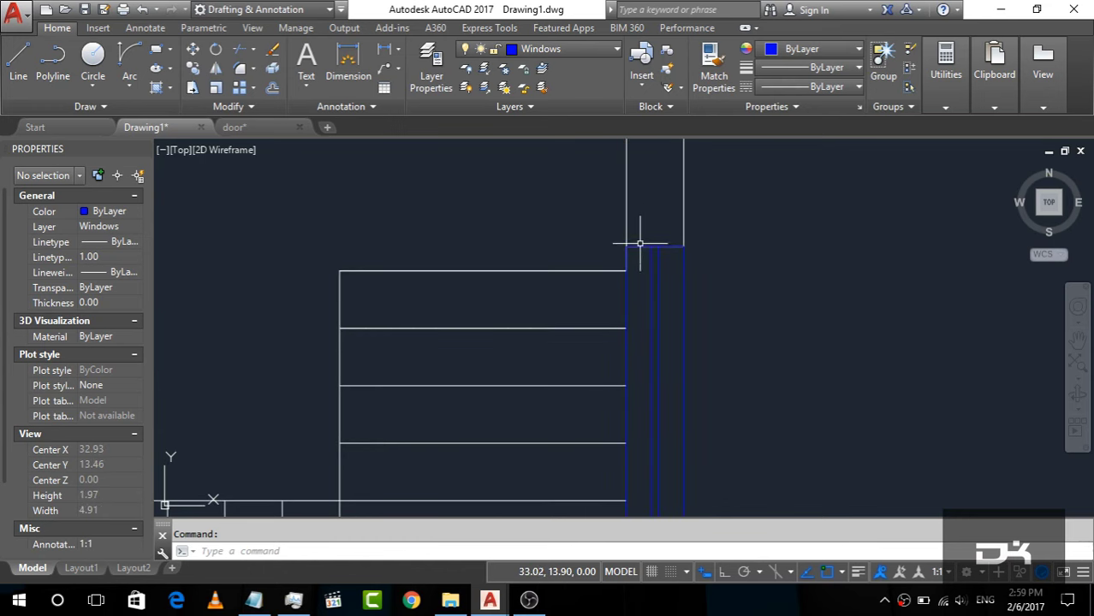
Delete the short cross line capping the top of the stair-side window.
left_click(640, 246)
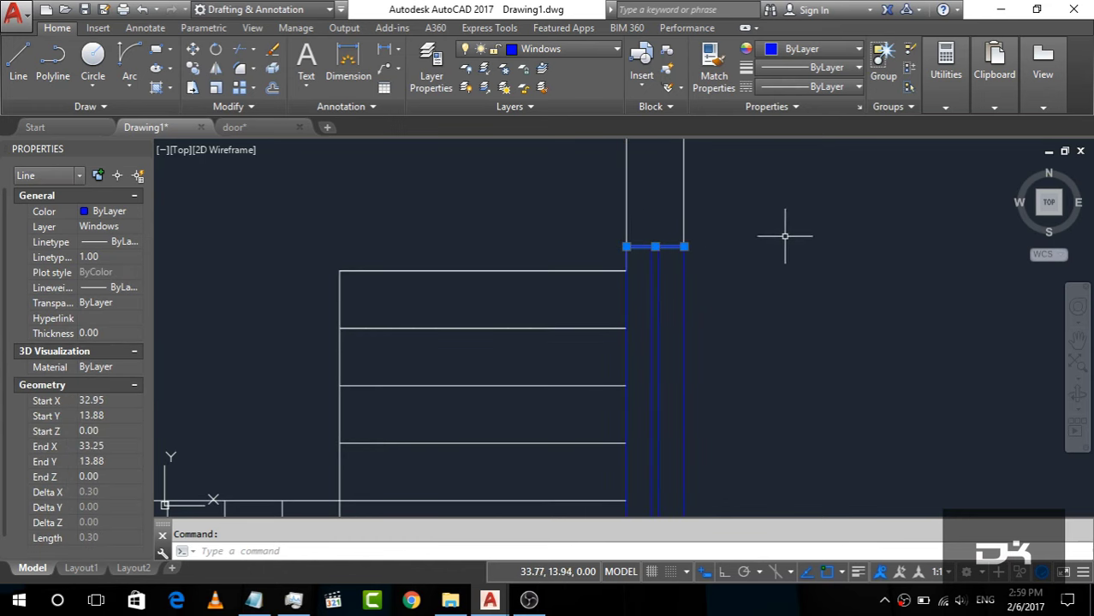
scroll(679, 194, "down", 3)
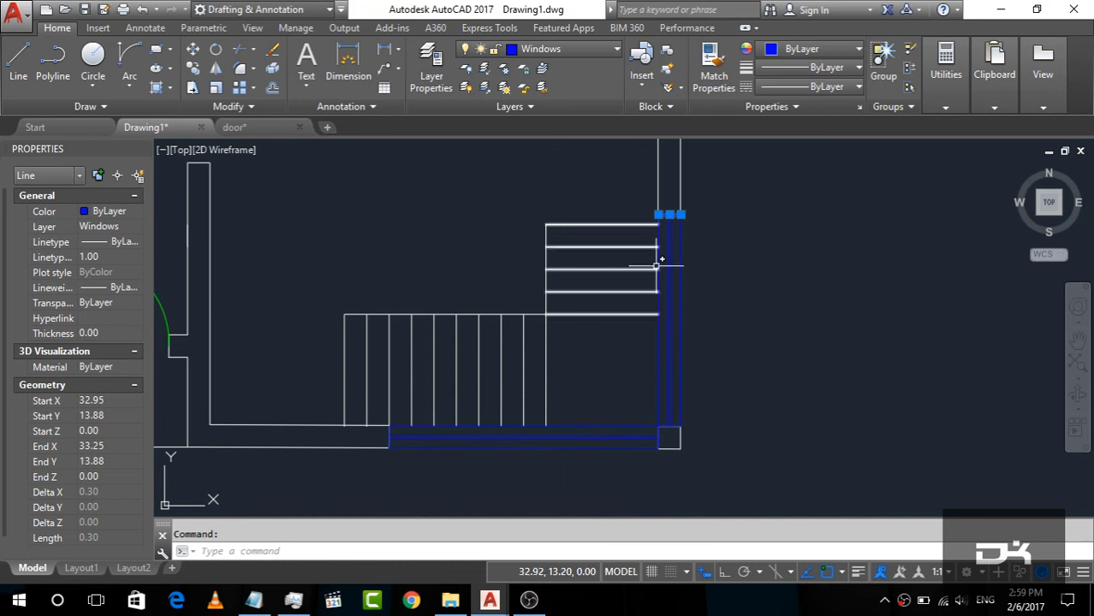
key("Delete")
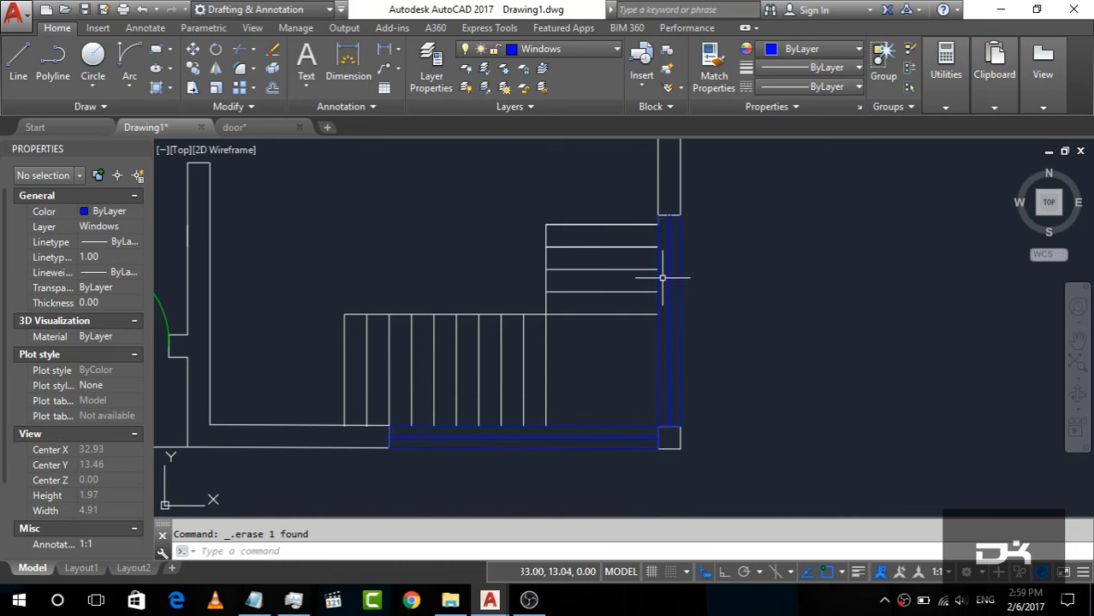
Select the four vertical window lines and try stretching a top end, then cancel.
left_click(691, 231)
left_click(671, 233)
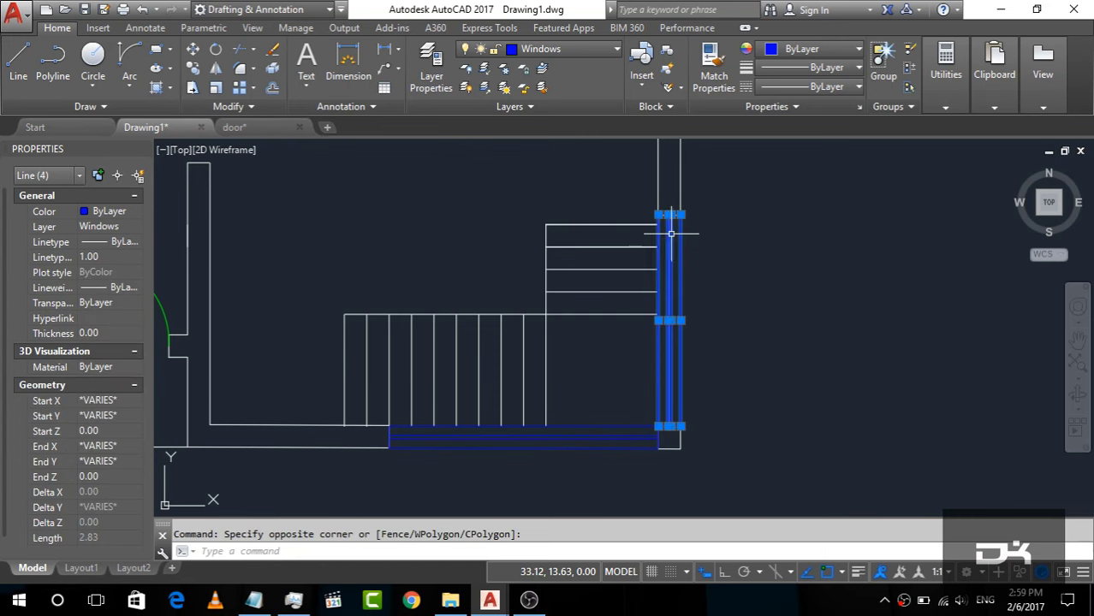
scroll(671, 233, "up", 2)
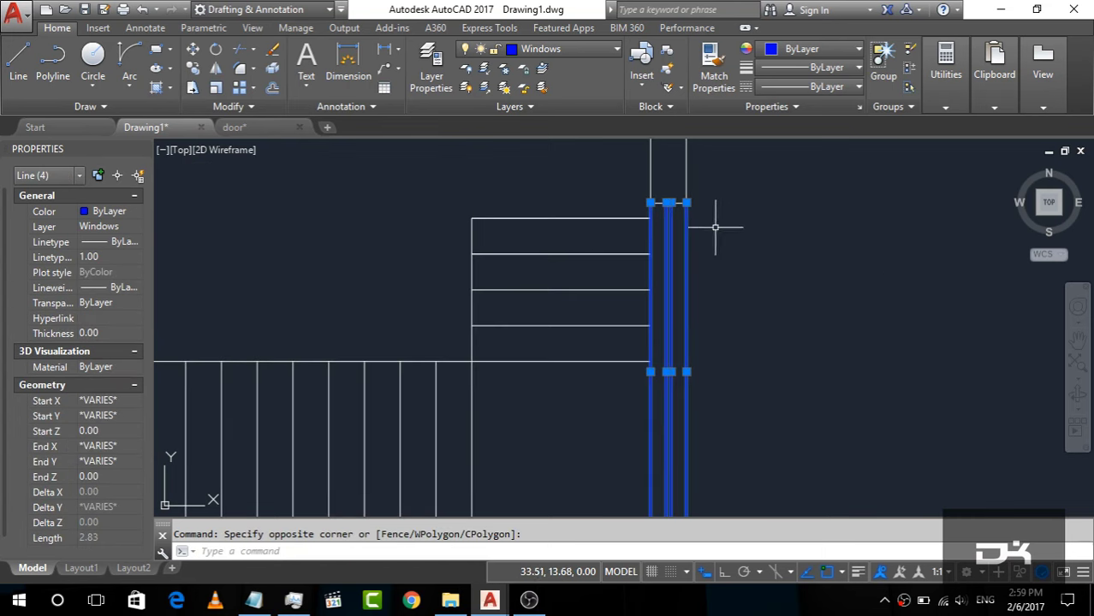
left_click(651, 203)
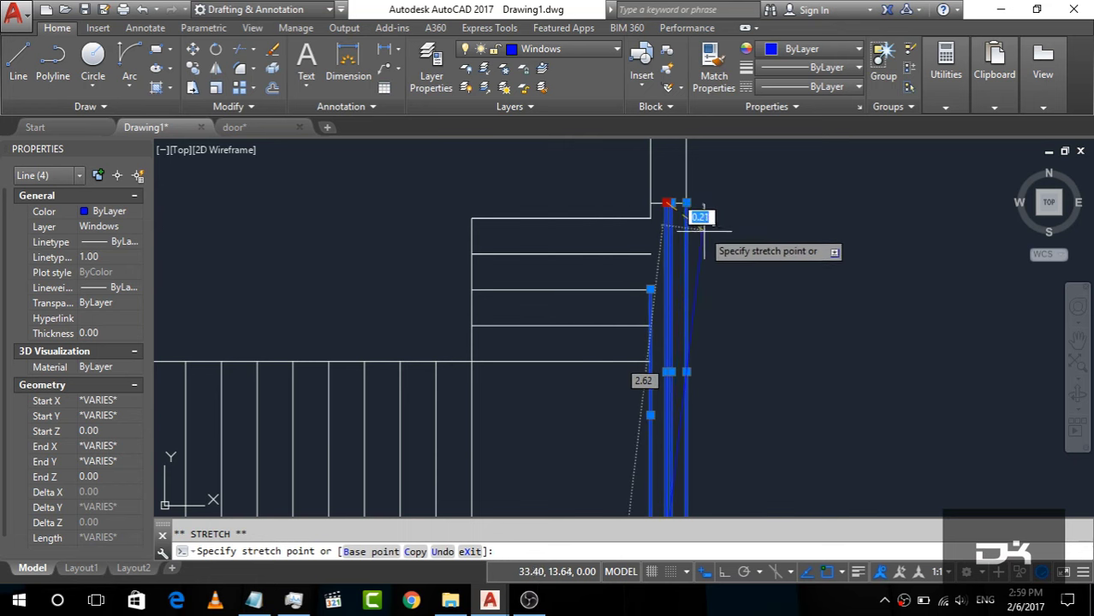
key("Escape")
key("Escape")
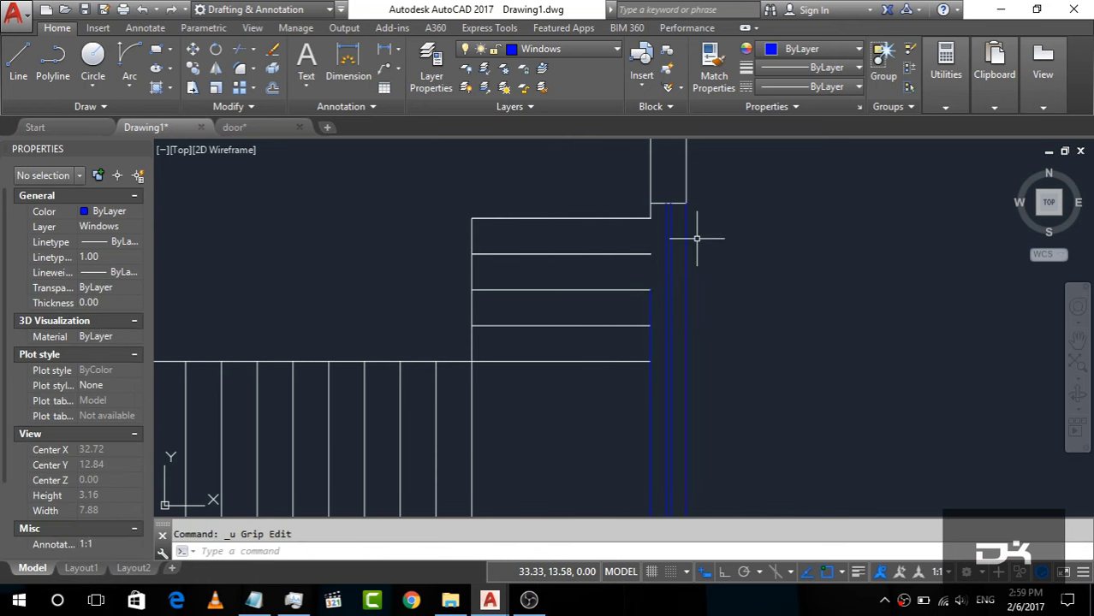
Stretch a single vertical window line's top end to a new position.
left_click(667, 207)
left_click(667, 203)
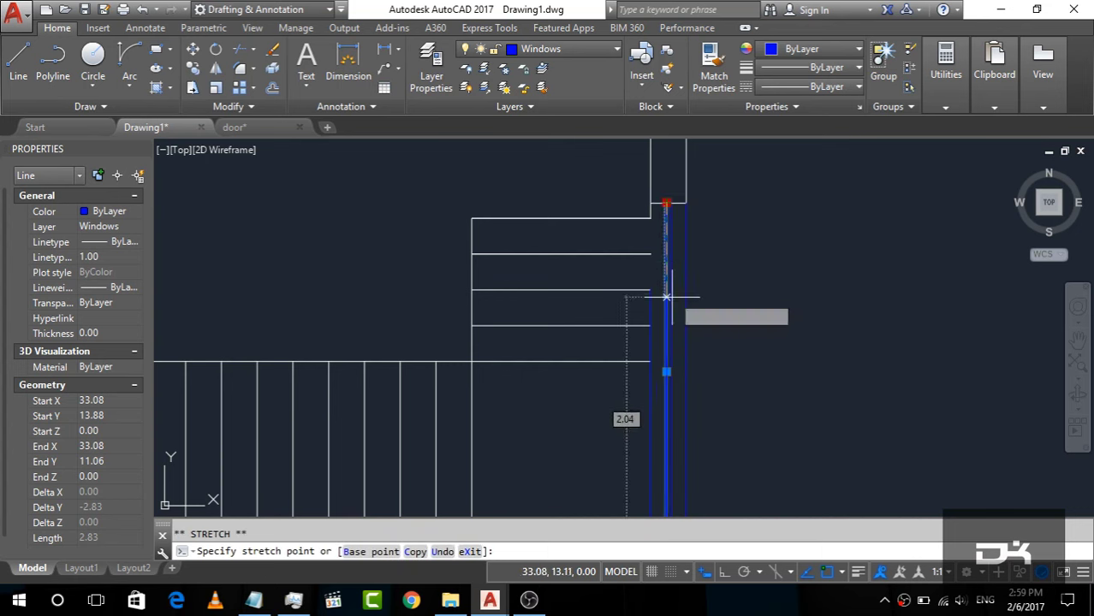
left_click(670, 205)
left_click(670, 203)
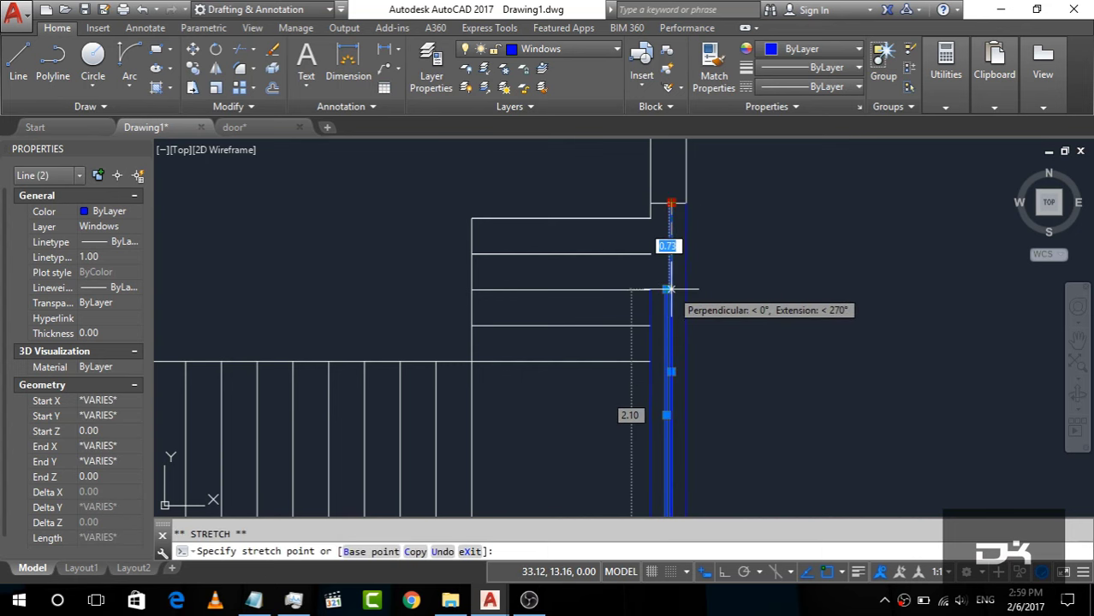
scroll(670, 289, "up", 3)
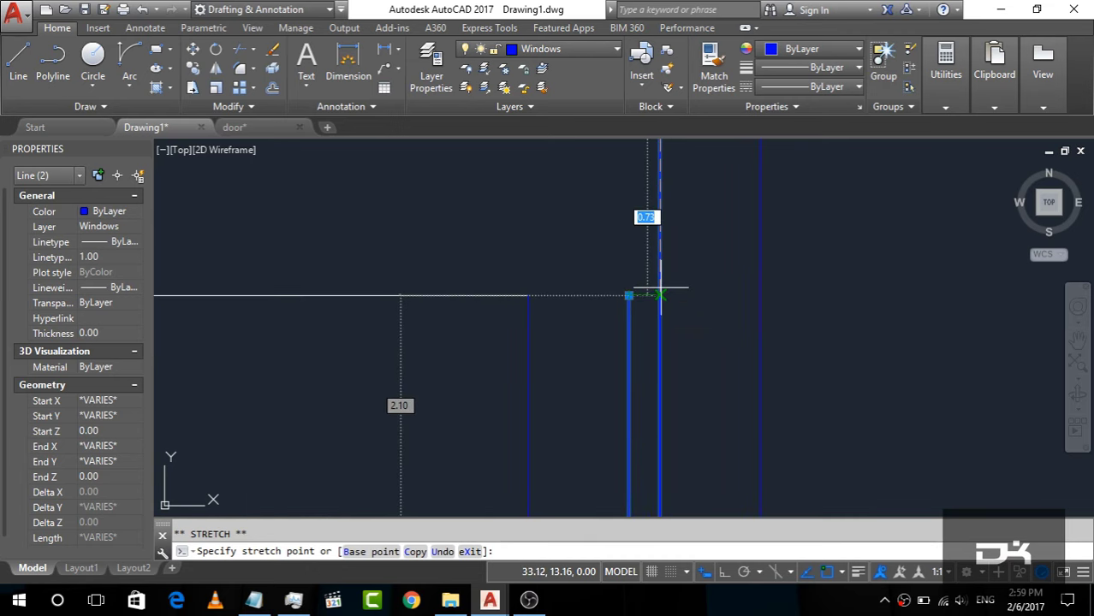
left_click(630, 296)
scroll(669, 269, "down", 2)
Drag the window lines' top end down onto the stair line, then retry and cancel.
left_click(678, 185)
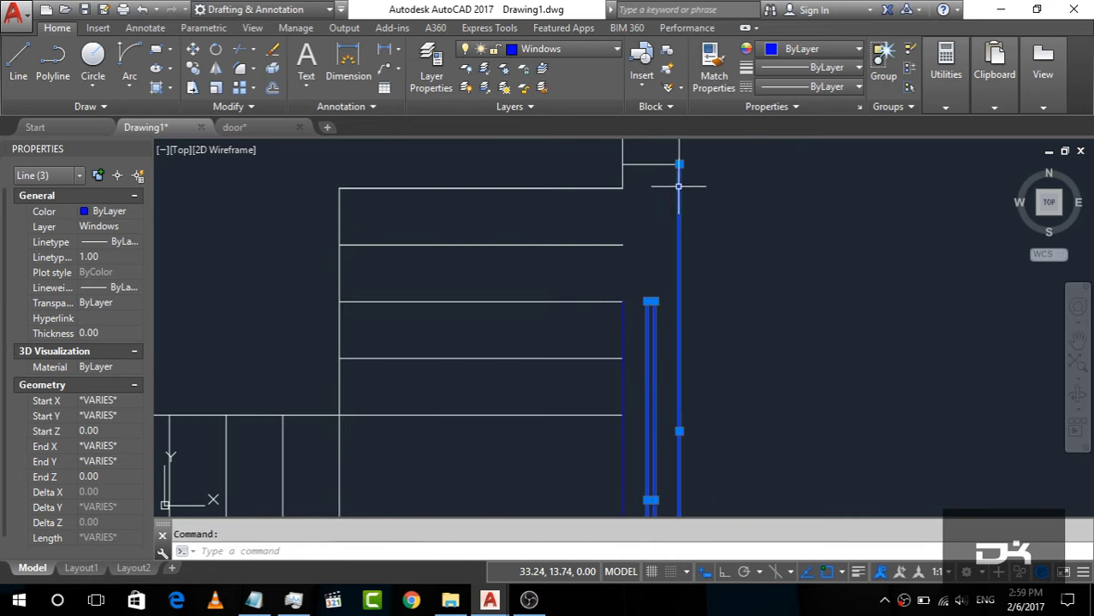
left_click(679, 164)
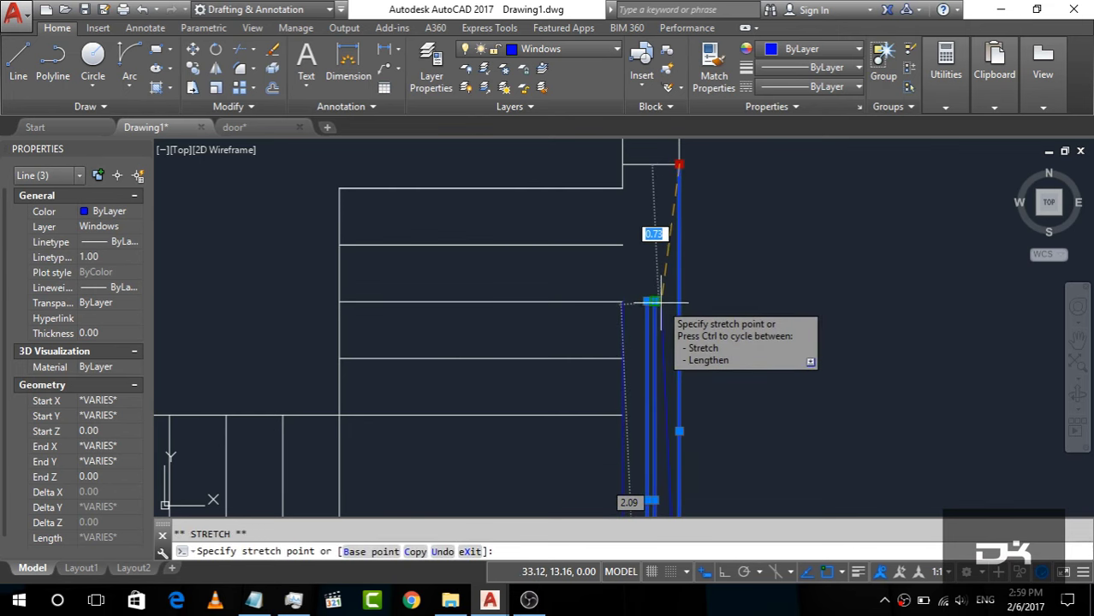
left_click(678, 301)
key("Escape")
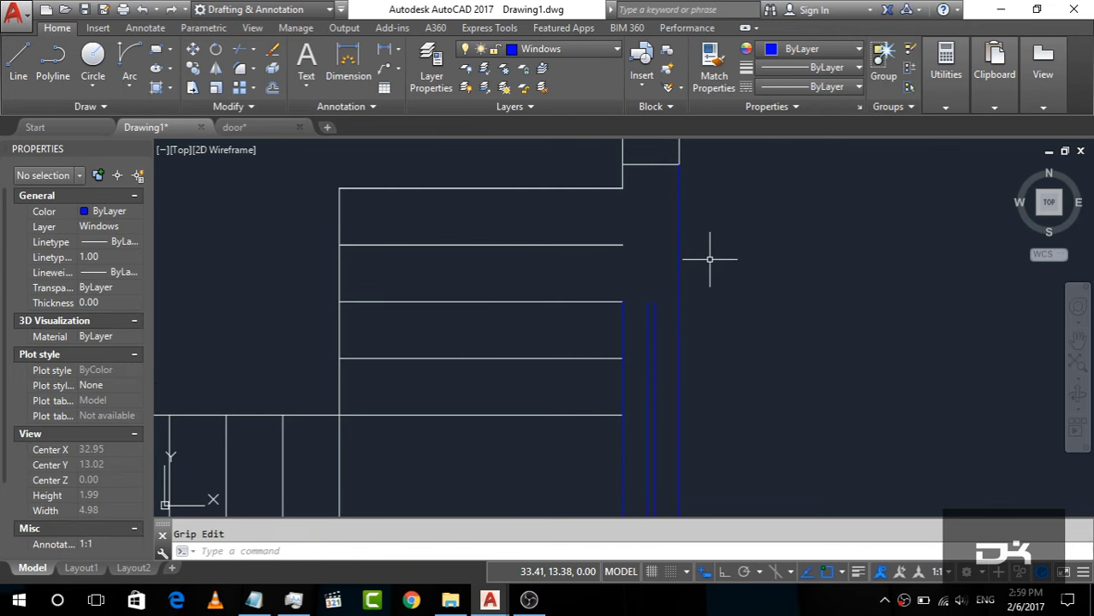
left_click(682, 246)
left_click(679, 165)
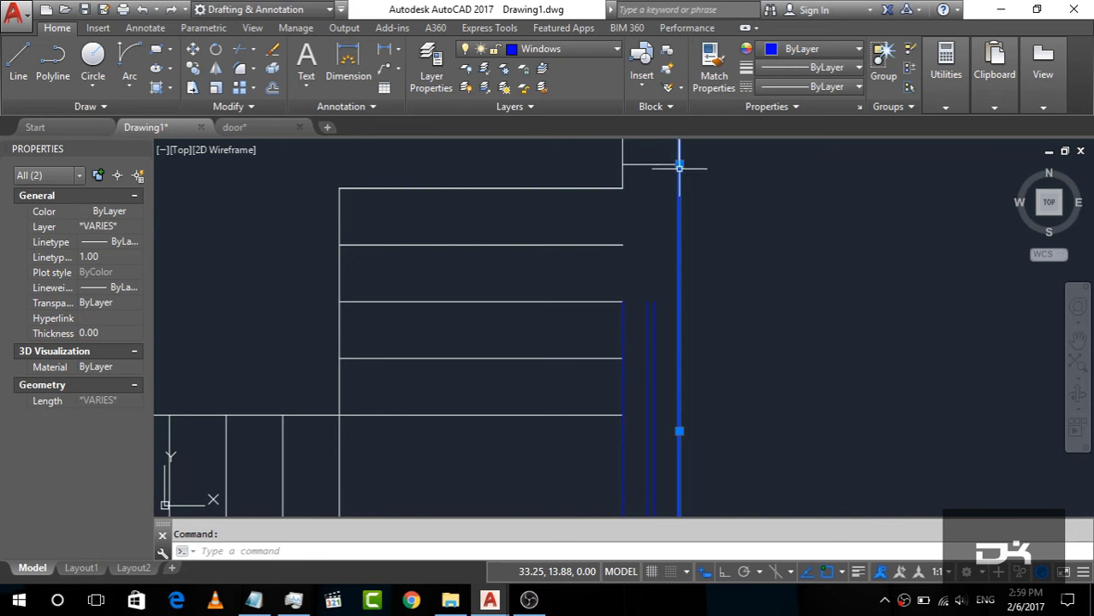
left_click(679, 163)
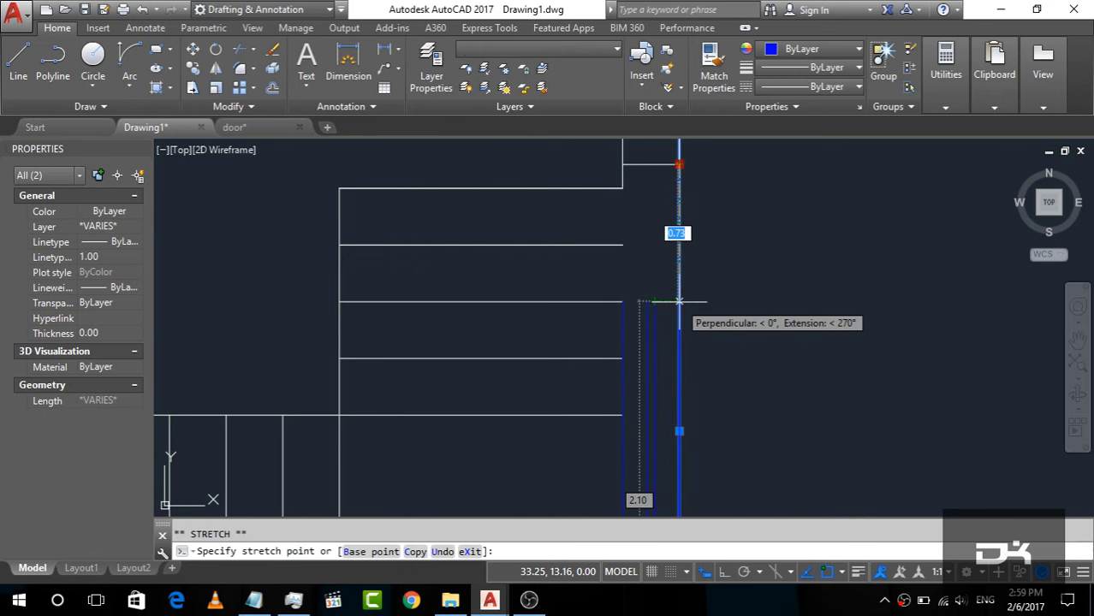
key("Escape")
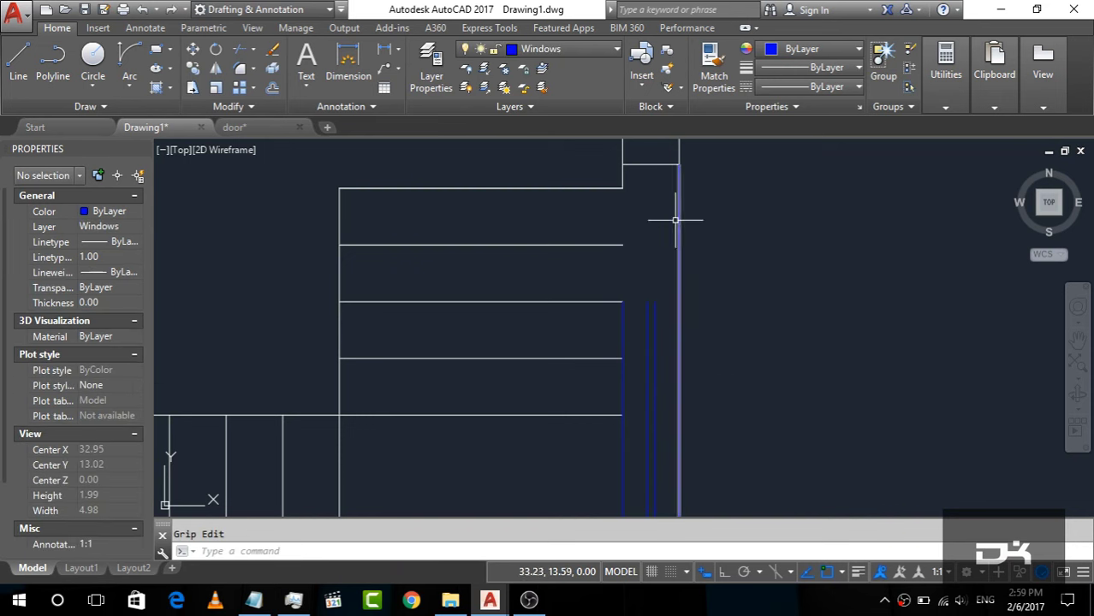
Shorten the right window line to 2.10 so its top meets the stair step line.
left_click(677, 213)
left_click(678, 208)
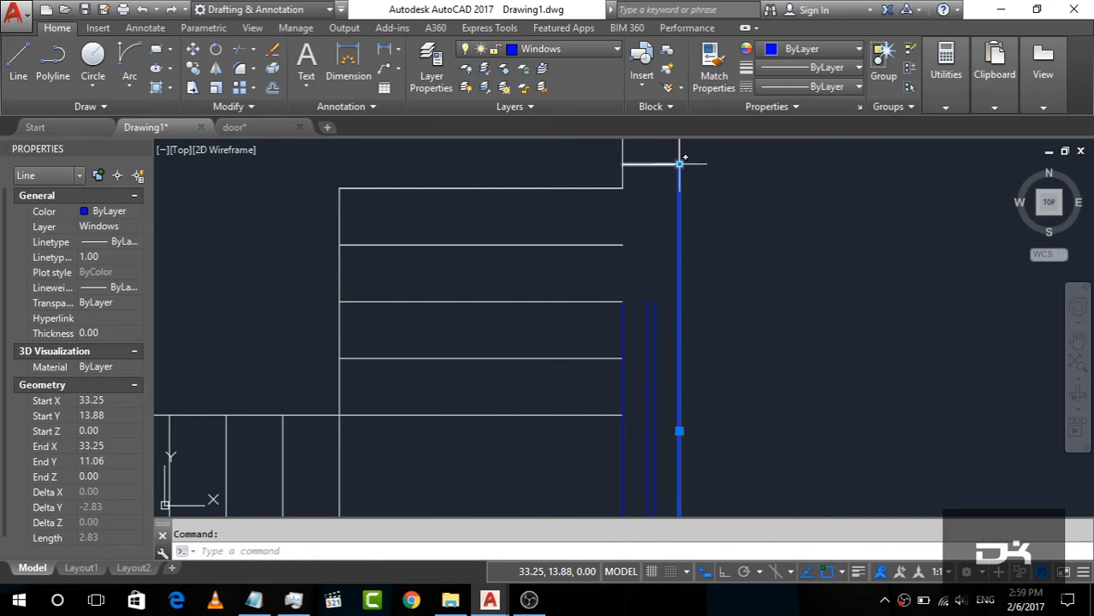
left_click(676, 164)
scroll(666, 256, "up", 2)
scroll(665, 307, "up", 3)
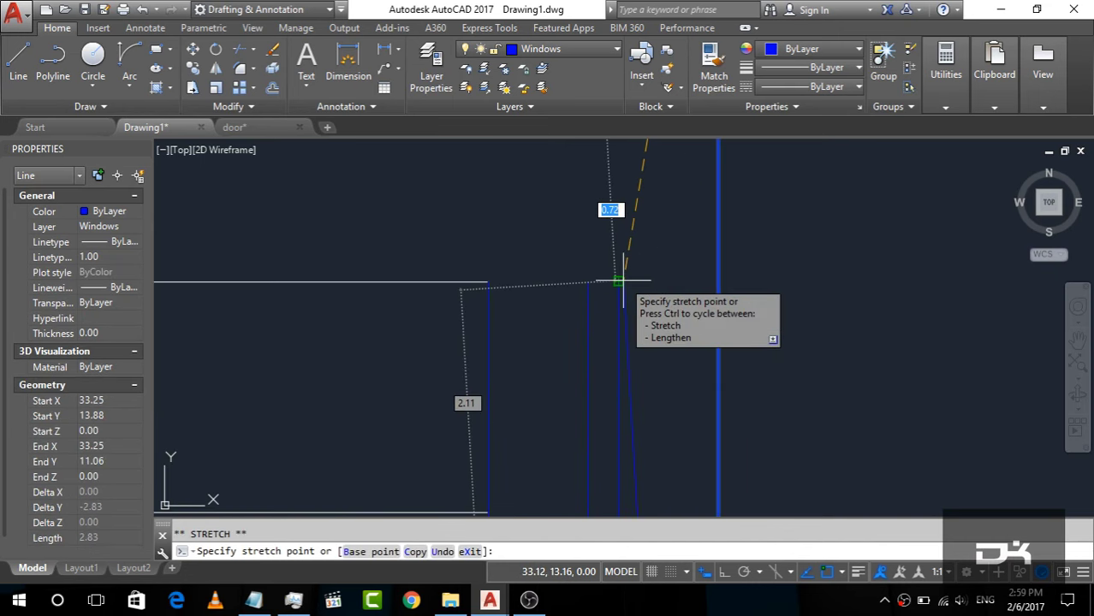
left_click(718, 282)
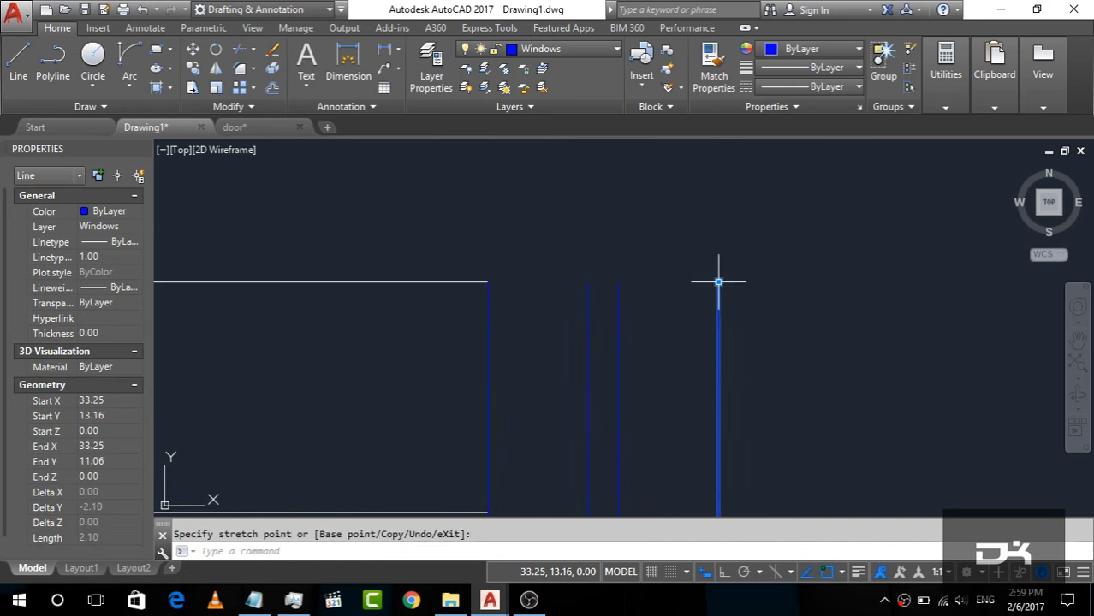
scroll(792, 271, "down", 5)
key("Escape")
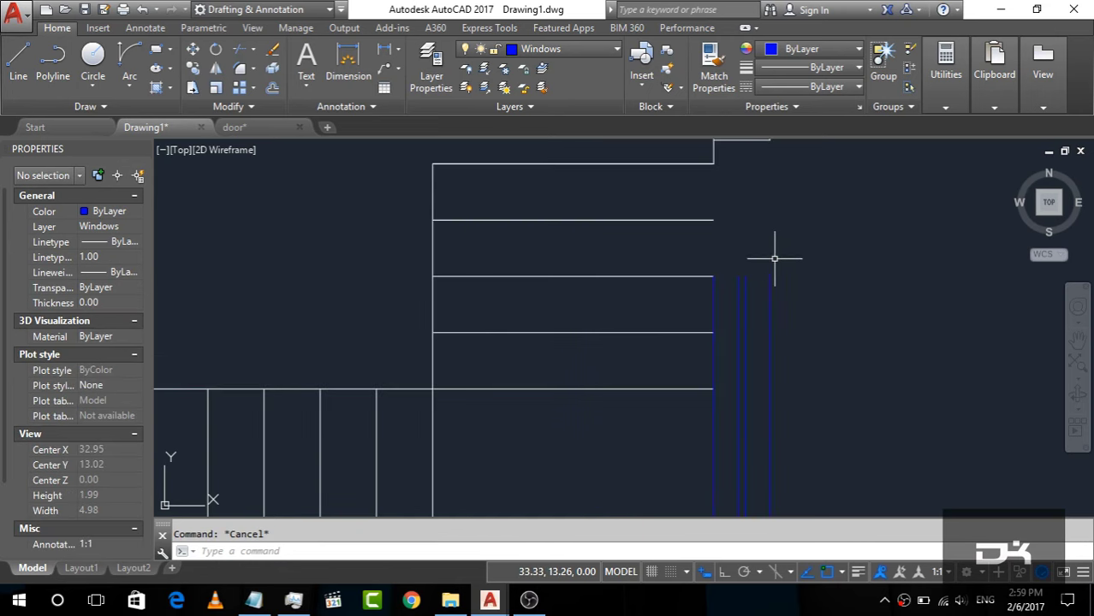
Draw a short line from the window's top corner, then delete it as unwanted.
left_click(18, 64)
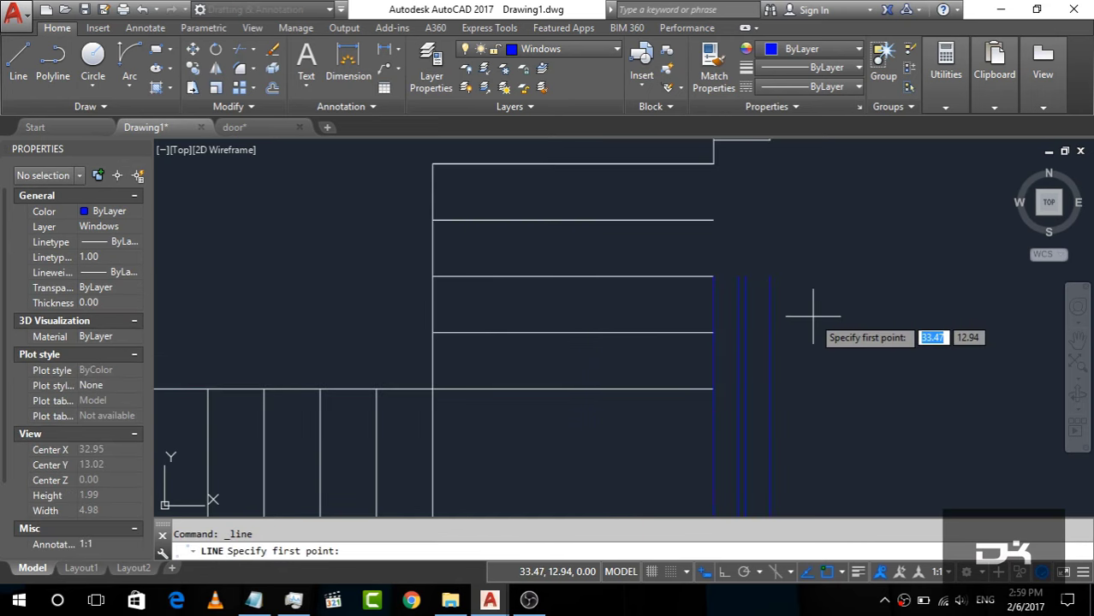
left_click(714, 275)
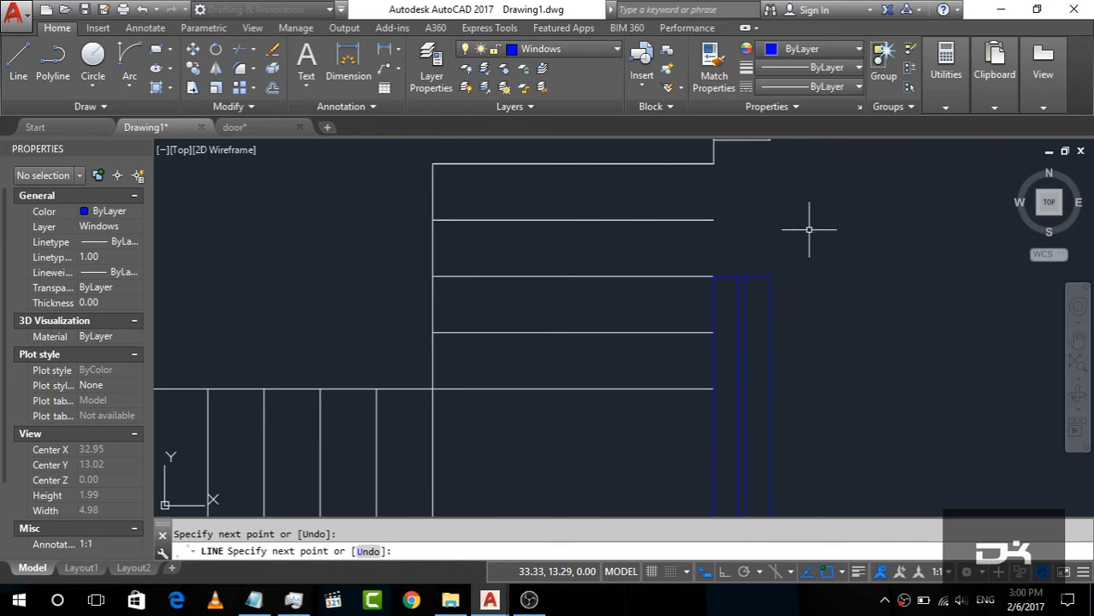
scroll(572, 294, "down", 4)
scroll(591, 230, "up", 2)
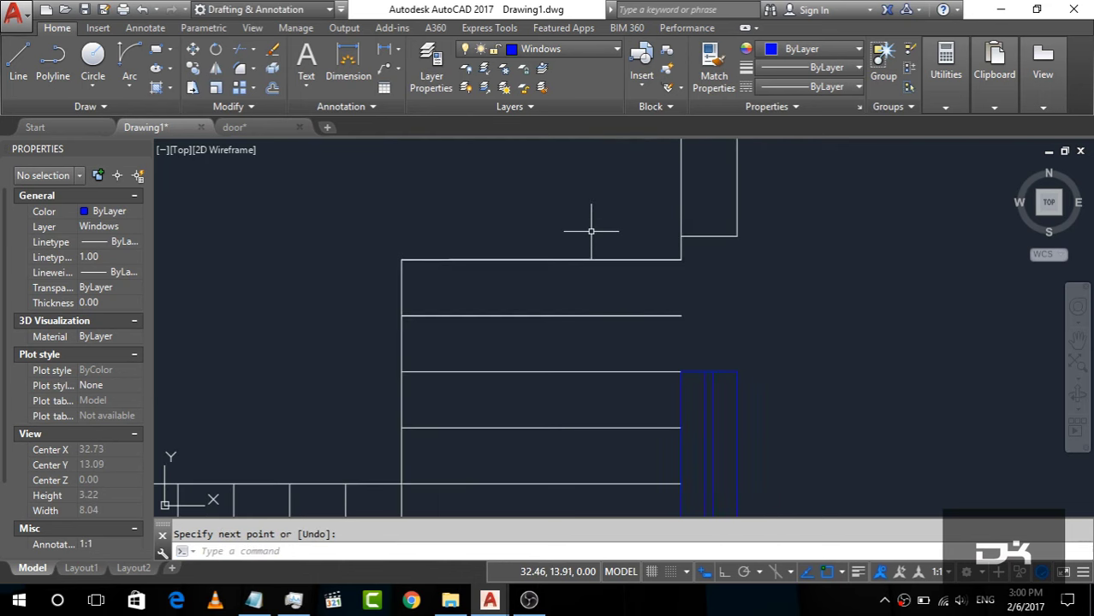
key("Escape")
left_click(697, 236)
key("Delete")
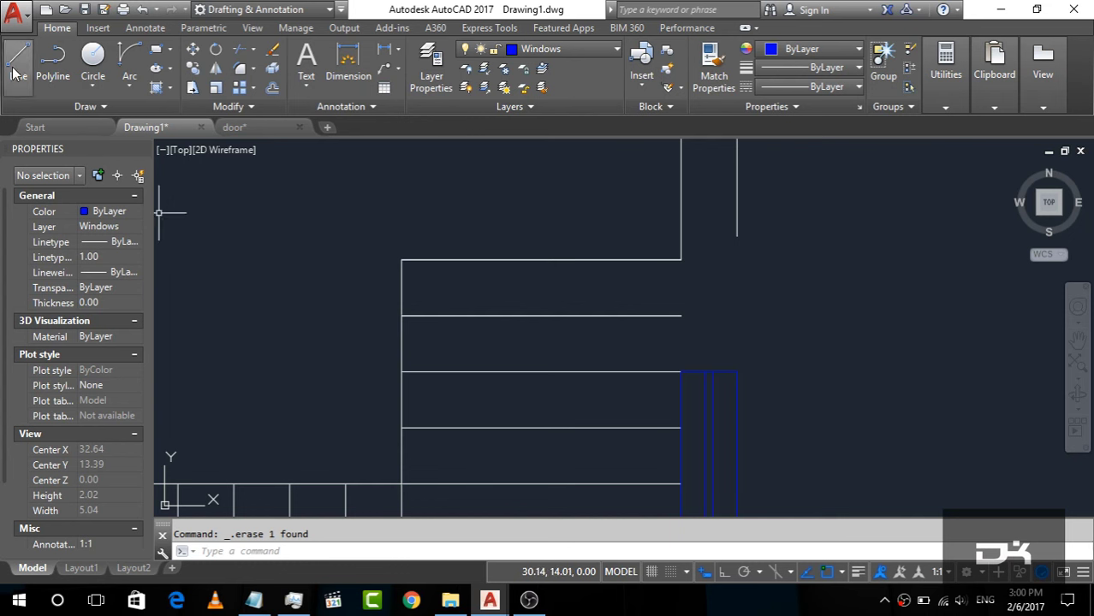
Make Walls the current layer and stretch the outer right wall line down to the window.
left_click(522, 51)
left_click(518, 148)
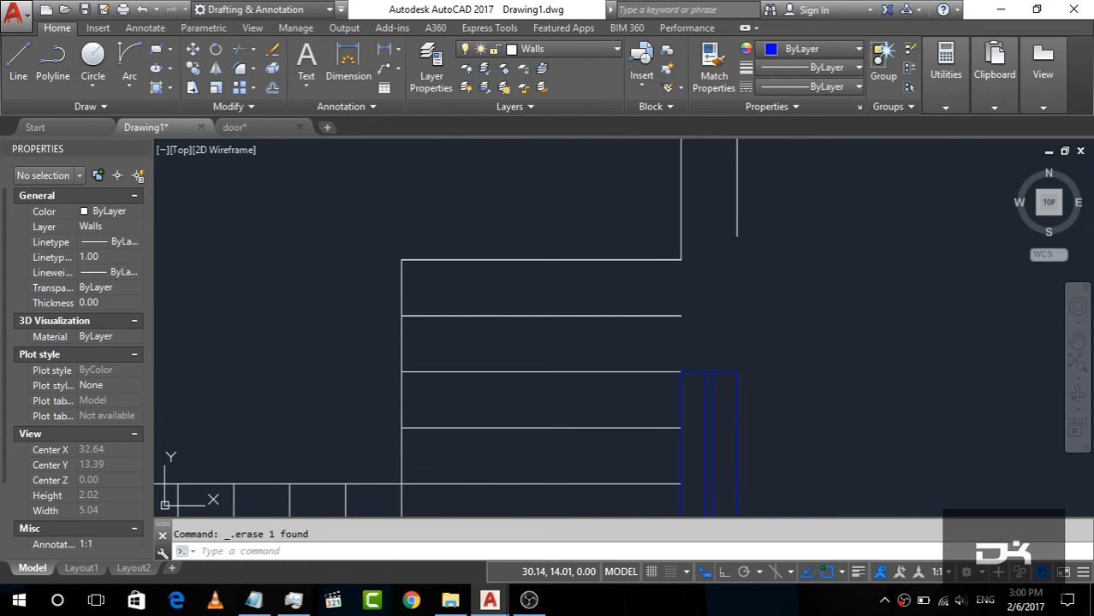
left_click(738, 212)
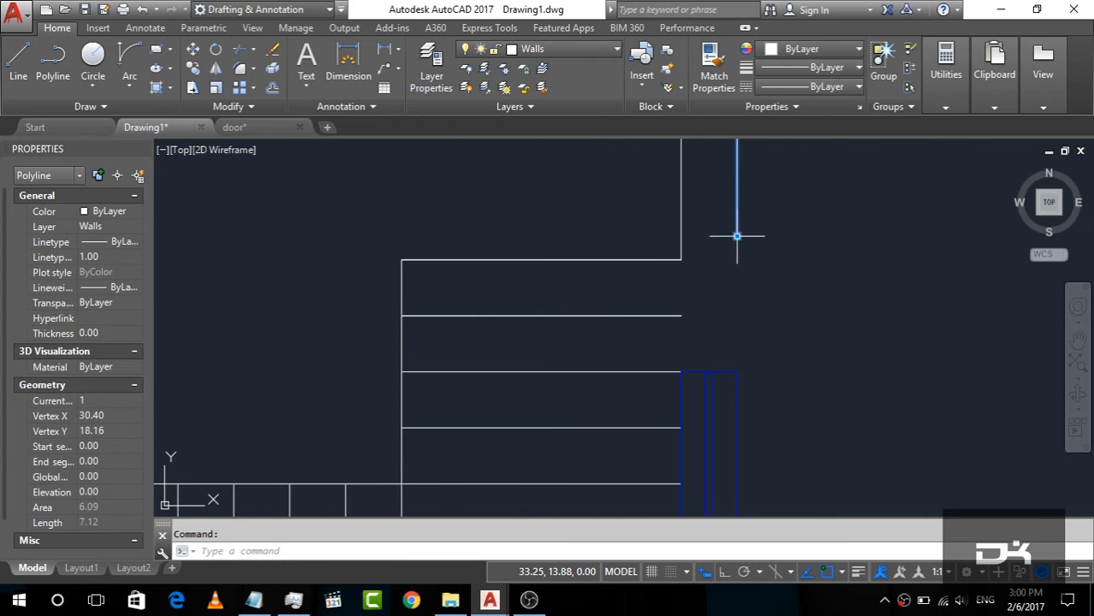
left_click(737, 236)
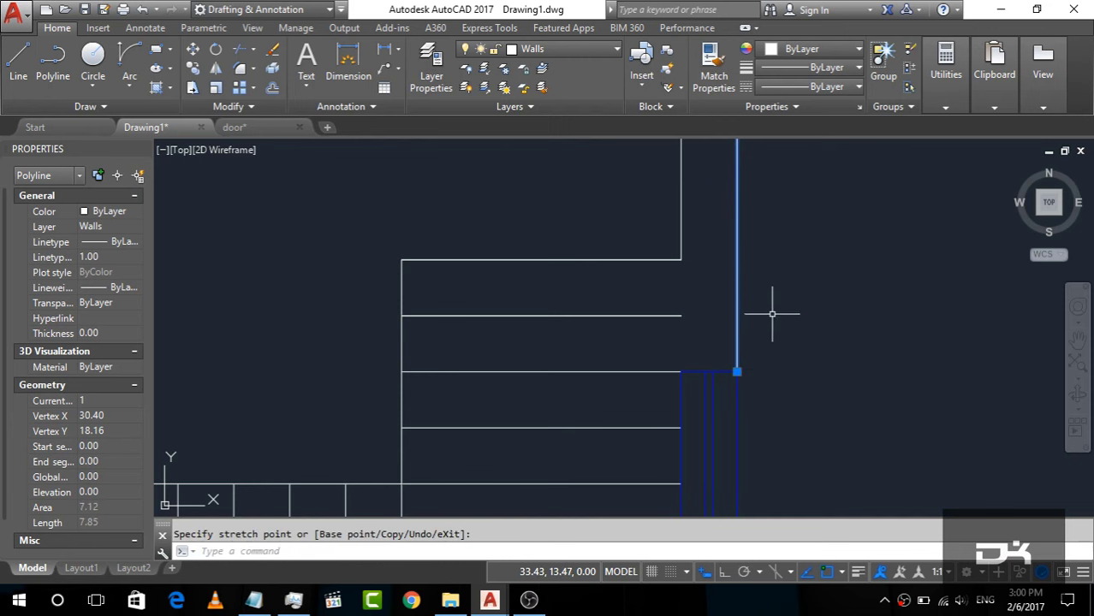
Draw the inner wall line from the window's top-left corner up, then restore the Windows layer.
left_click(12, 75)
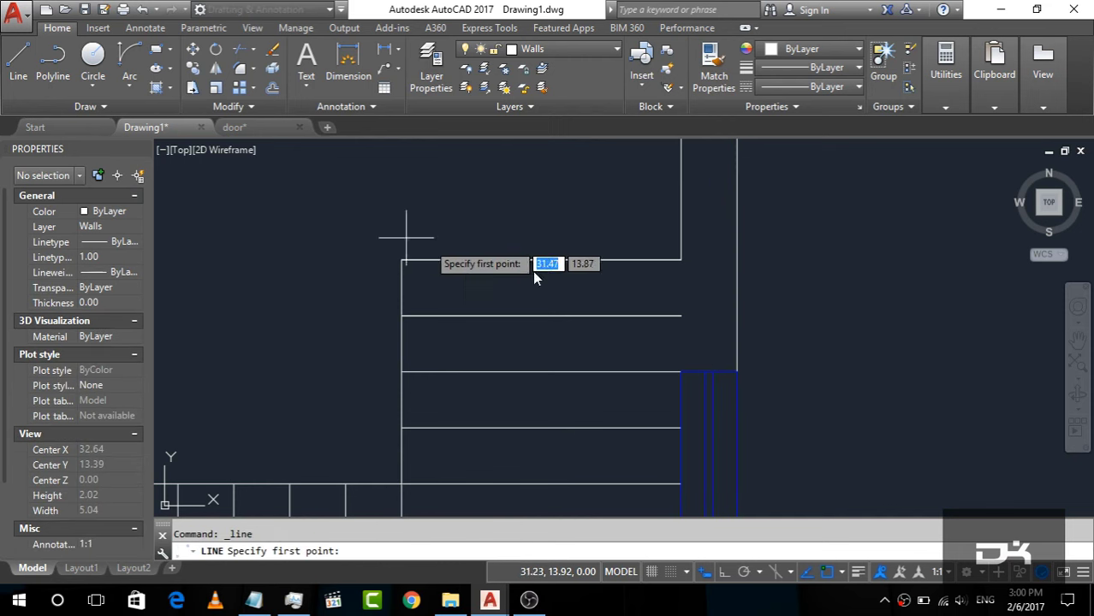
left_click(682, 371)
left_click(681, 259)
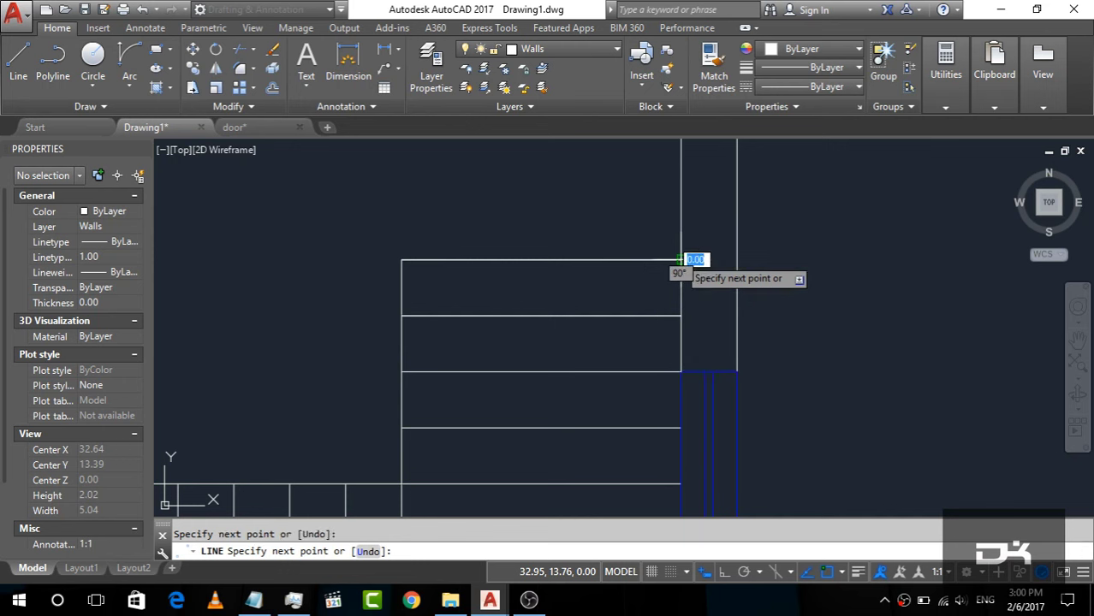
key("Return")
left_click(540, 49)
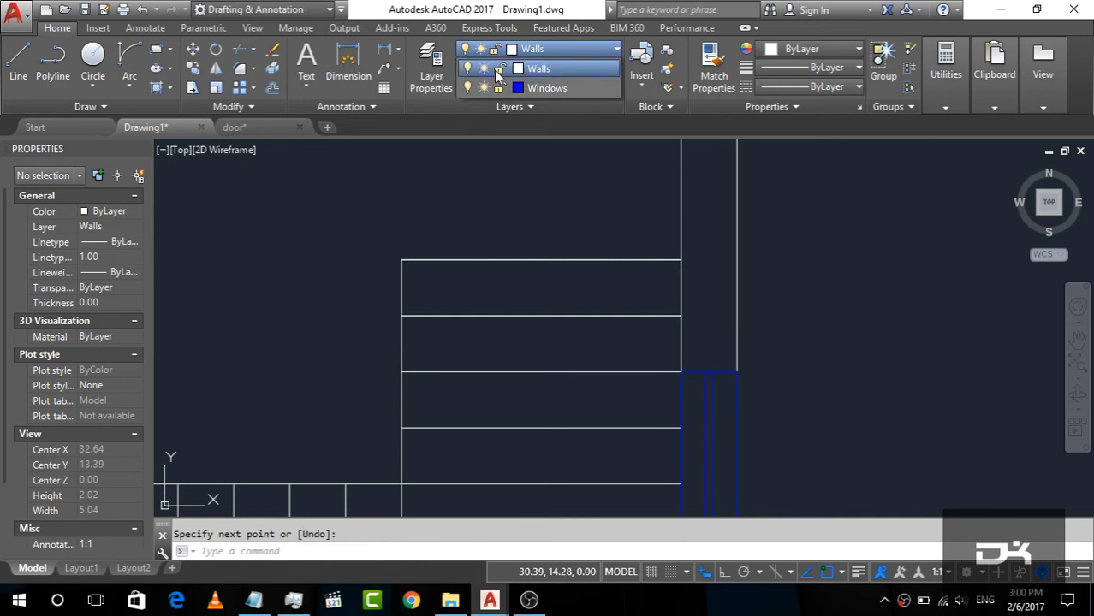
left_click(537, 172)
scroll(628, 318, "down", 5)
Open the measuring options from the Utilities panel.
scroll(719, 355, "down", 2)
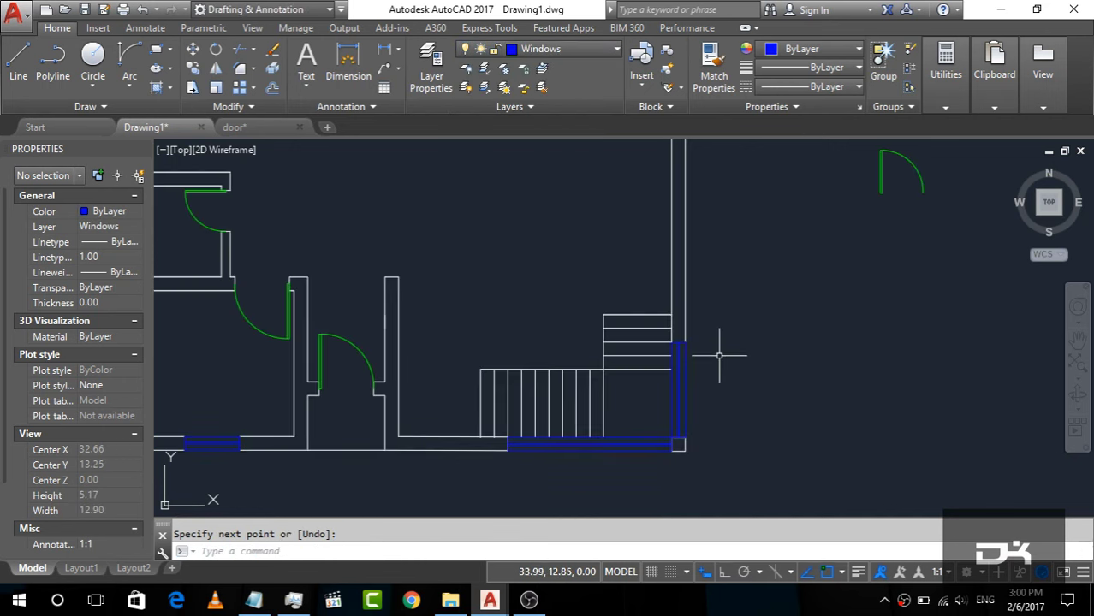
scroll(709, 300, "down", 3)
scroll(690, 286, "up", 5)
scroll(676, 244, "down", 2)
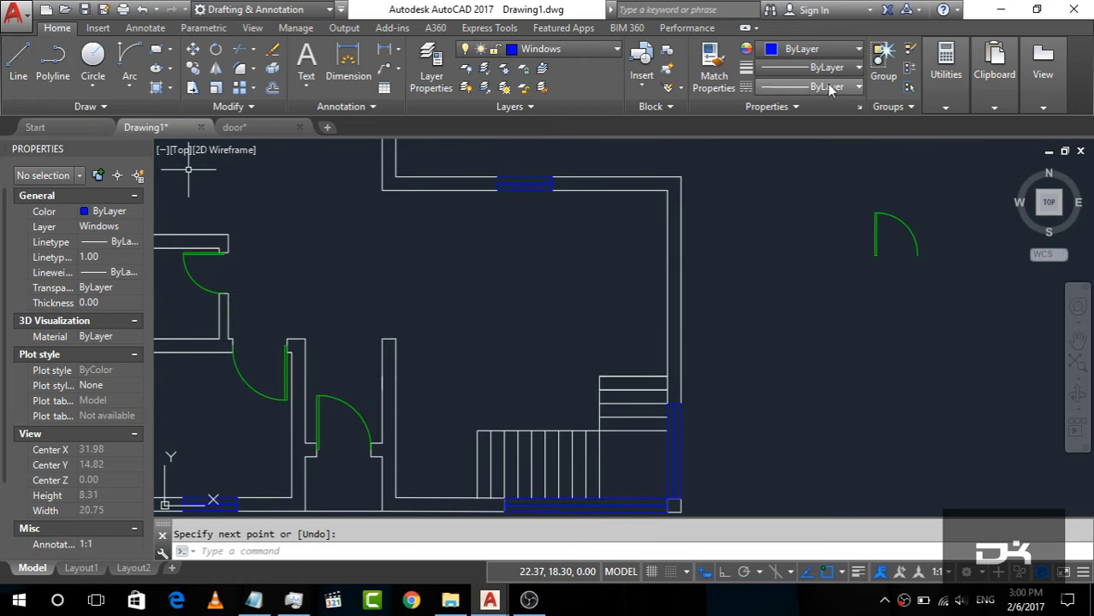
left_click(946, 64)
left_click(948, 160)
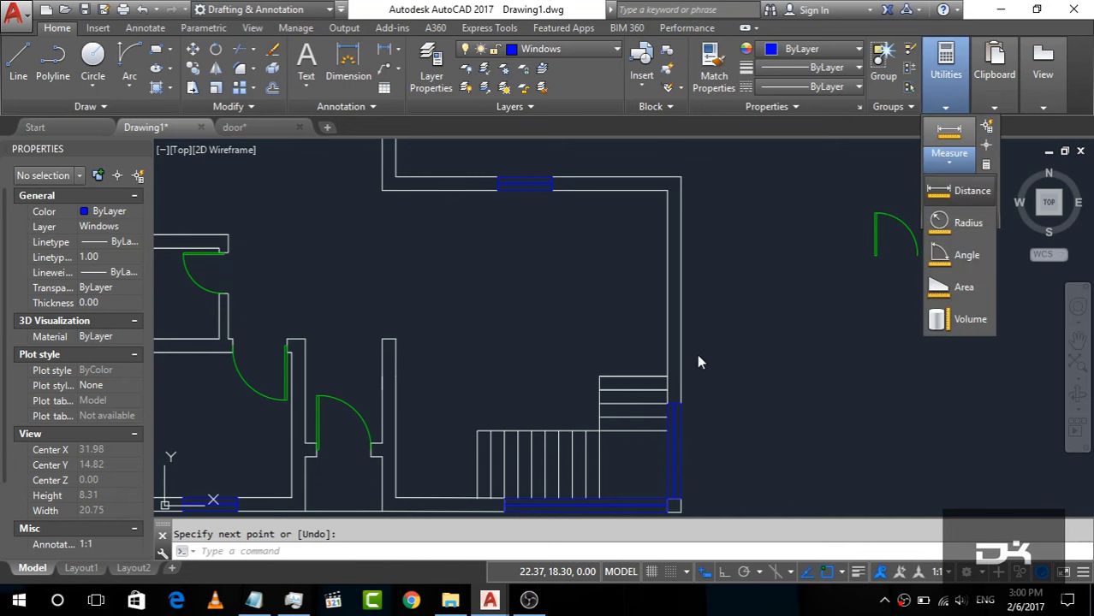
scroll(667, 378, "up", 2)
scroll(676, 261, "down", 2)
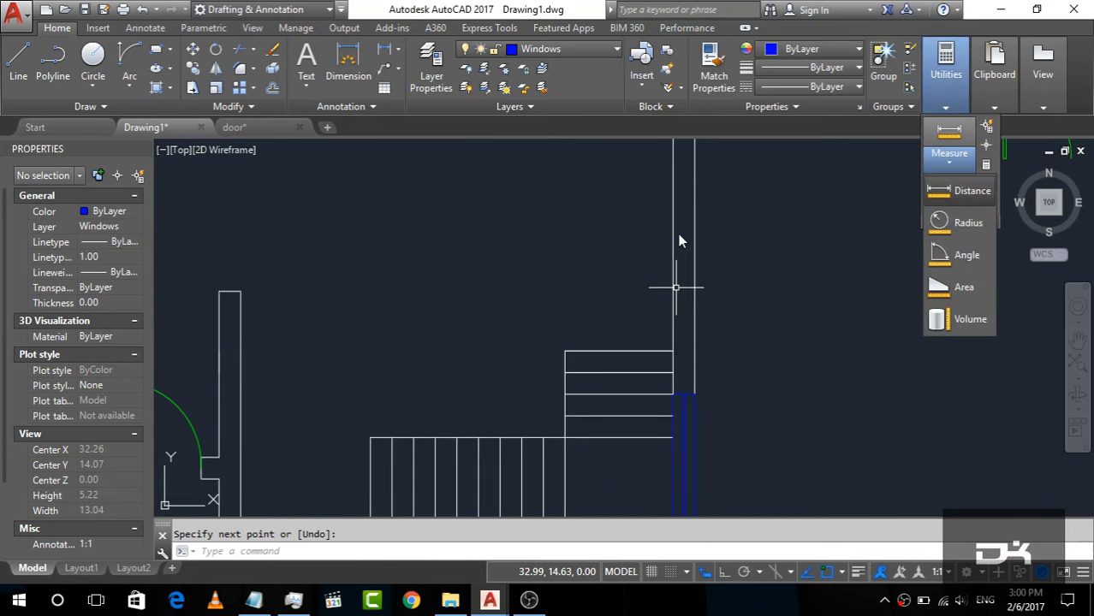
scroll(674, 197, "down", 2)
scroll(664, 163, "down", 2)
scroll(667, 189, "up", 4)
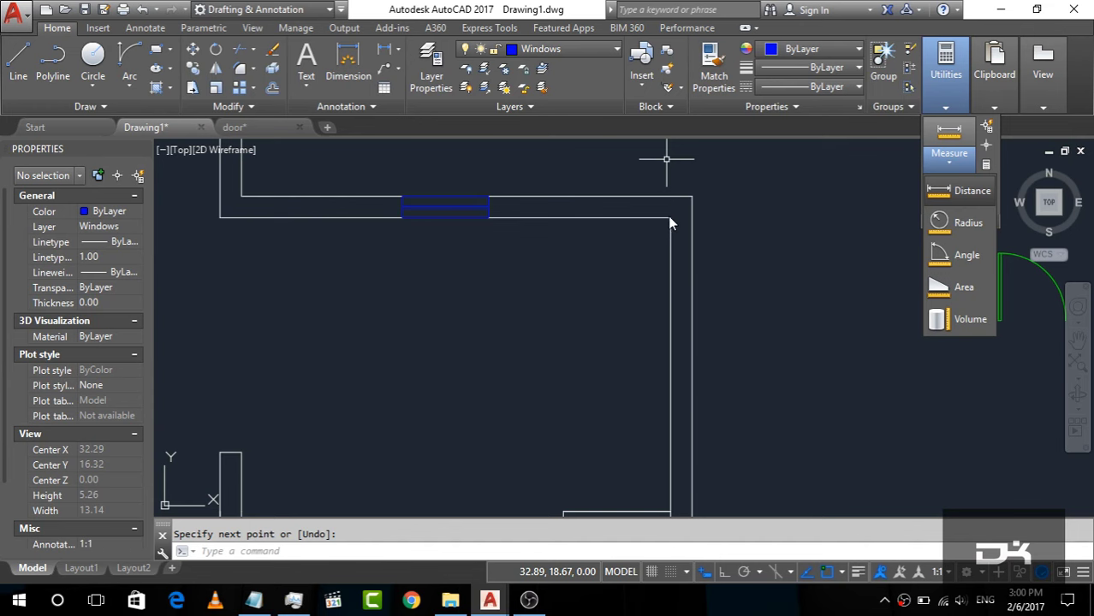
Measure the 4.10 distance from the wall corner at the stair.
left_click(972, 190)
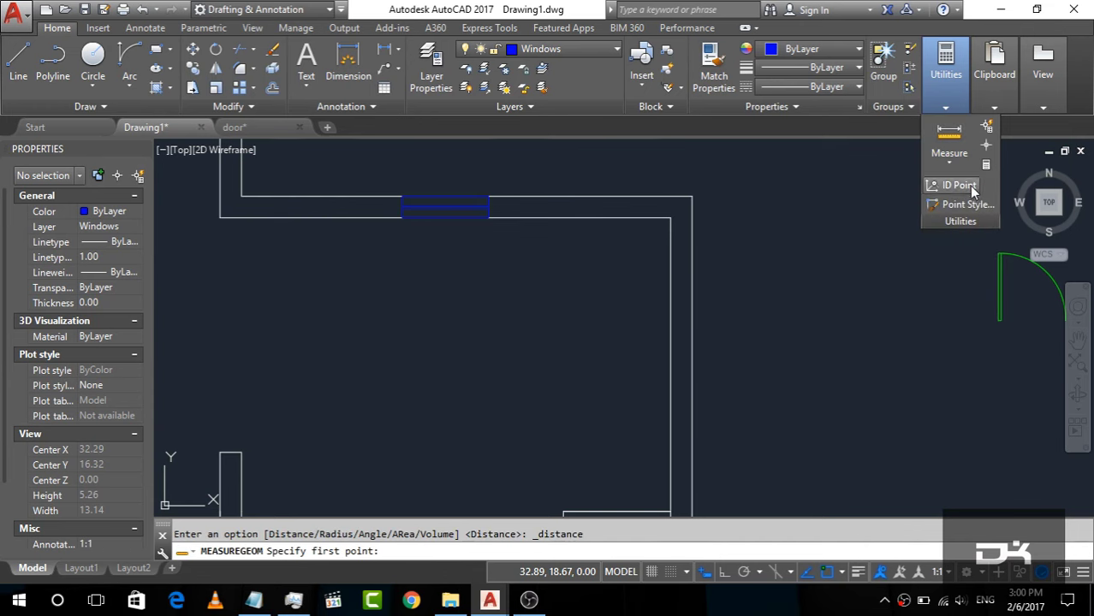
left_click(670, 217)
scroll(663, 214, "down", 3)
scroll(668, 304, "up", 2)
scroll(668, 303, "up", 2)
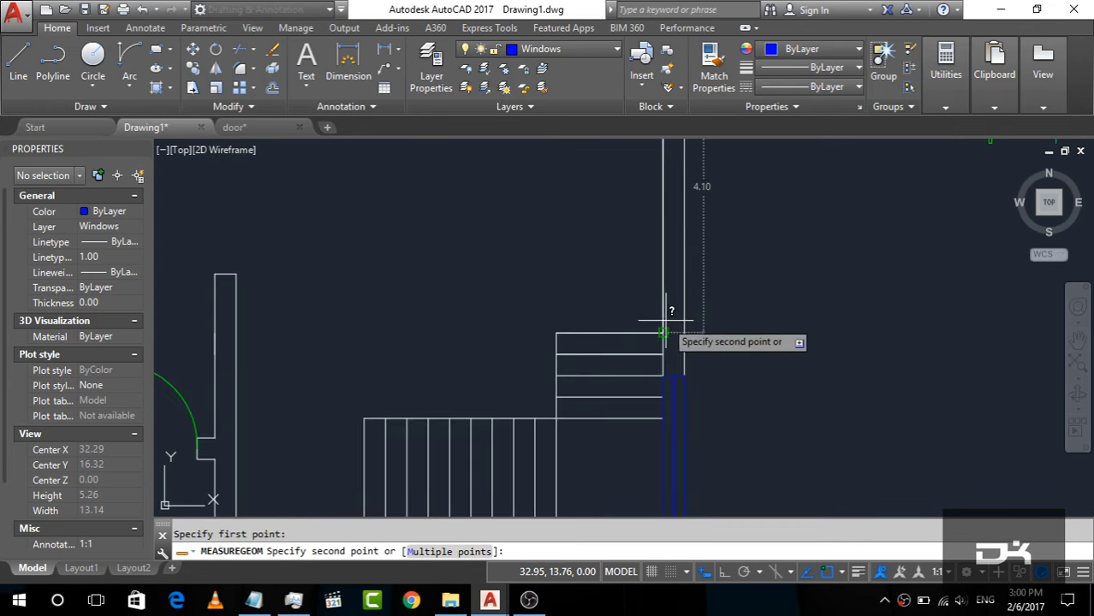
left_click(661, 332)
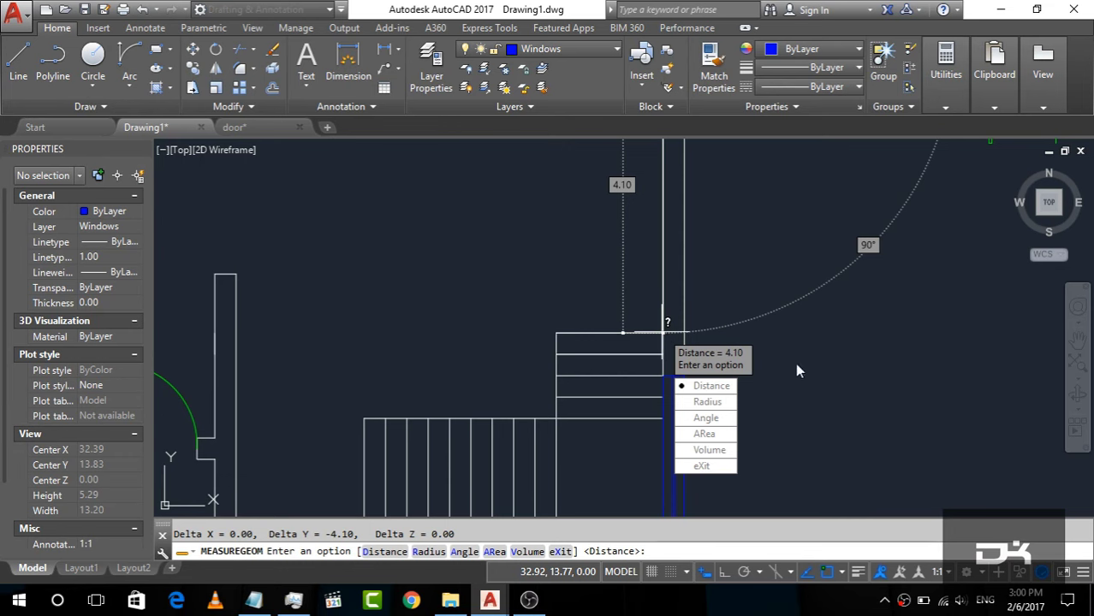
key("Escape")
Bring the Notepad notes showing 2.2 and 1 over the drawing.
scroll(794, 361, "down", 4)
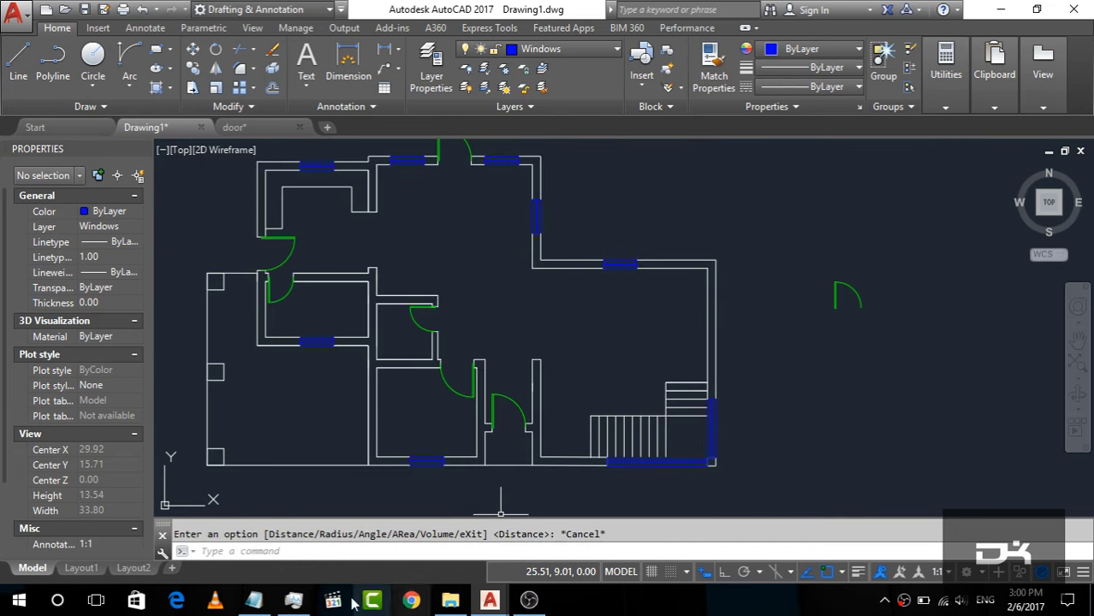
left_click_drag(353, 603, 463, 605)
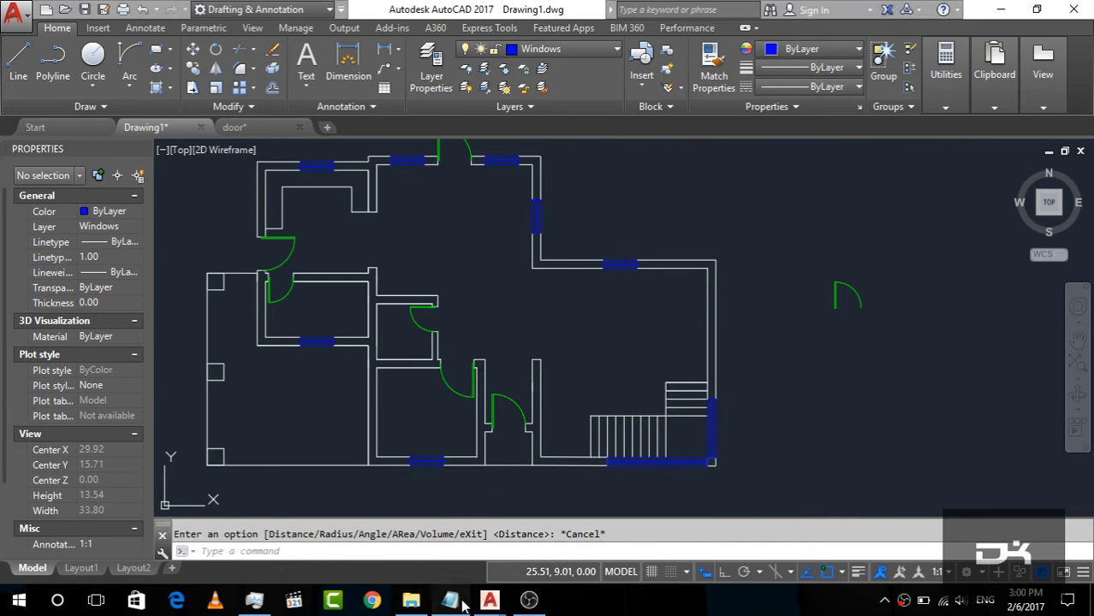
left_click(461, 604)
left_click_drag(566, 390, 343, 183)
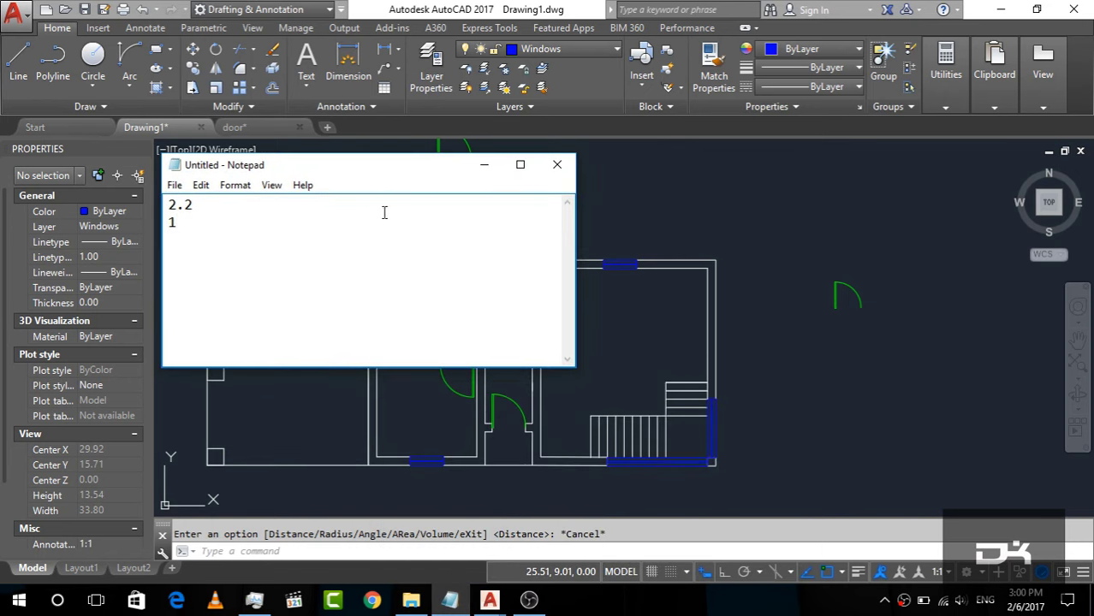
Measure the right wall from its corner down, giving 4.10.
left_click(961, 111)
left_click(946, 107)
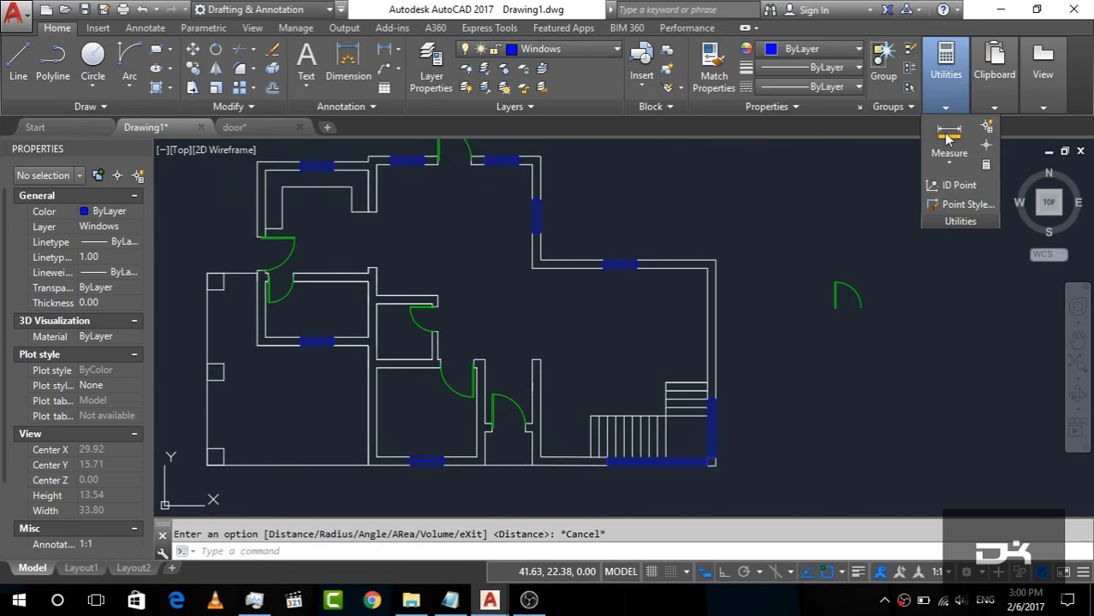
left_click(947, 137)
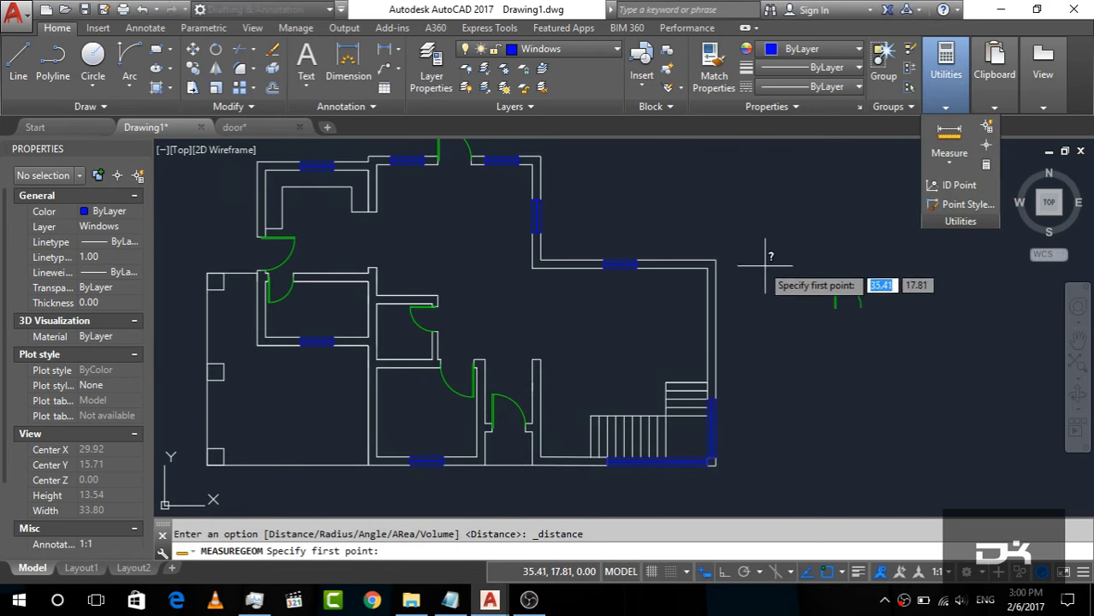
left_click(709, 267)
left_click(709, 383)
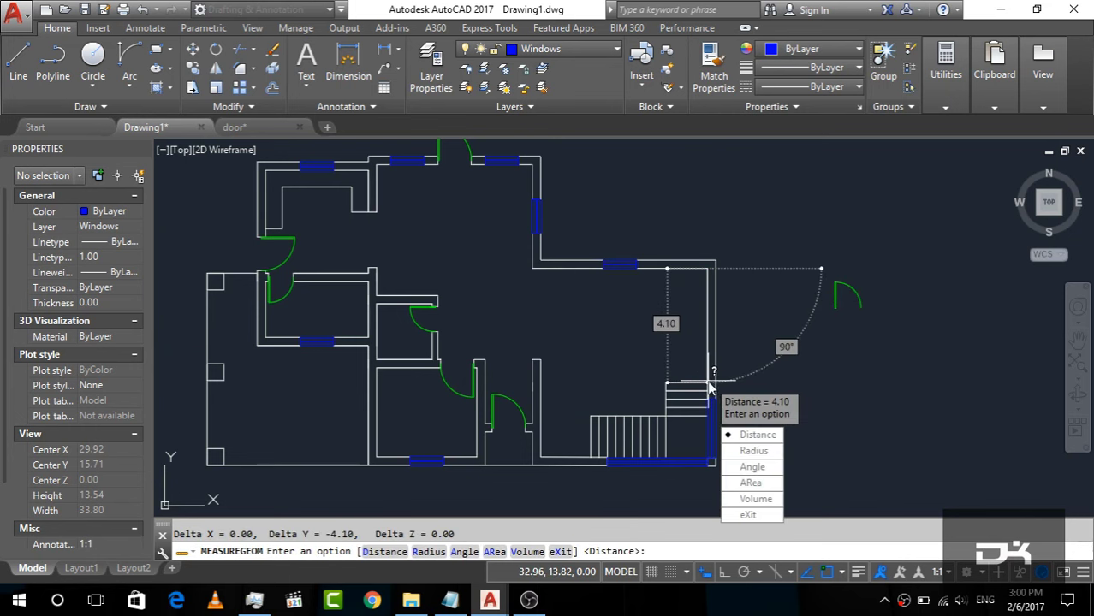
Record the value as 4.1 in the Notepad notes and return to AutoCAD.
left_click(450, 600)
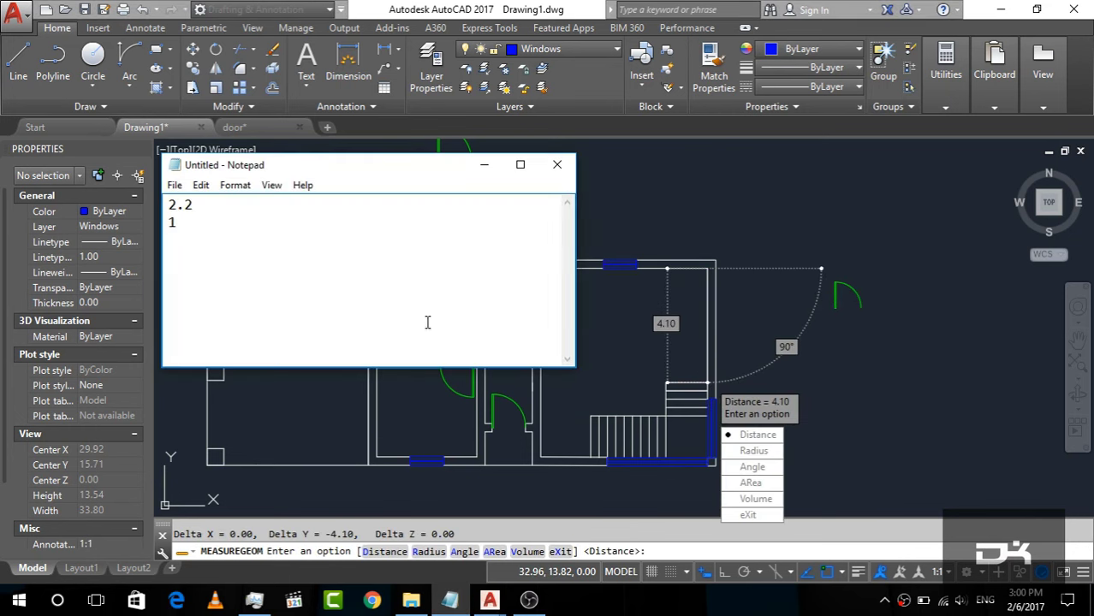
type("4.")
left_click(734, 334)
Draw a 0.3-long line starting on the right wall.
key("Escape")
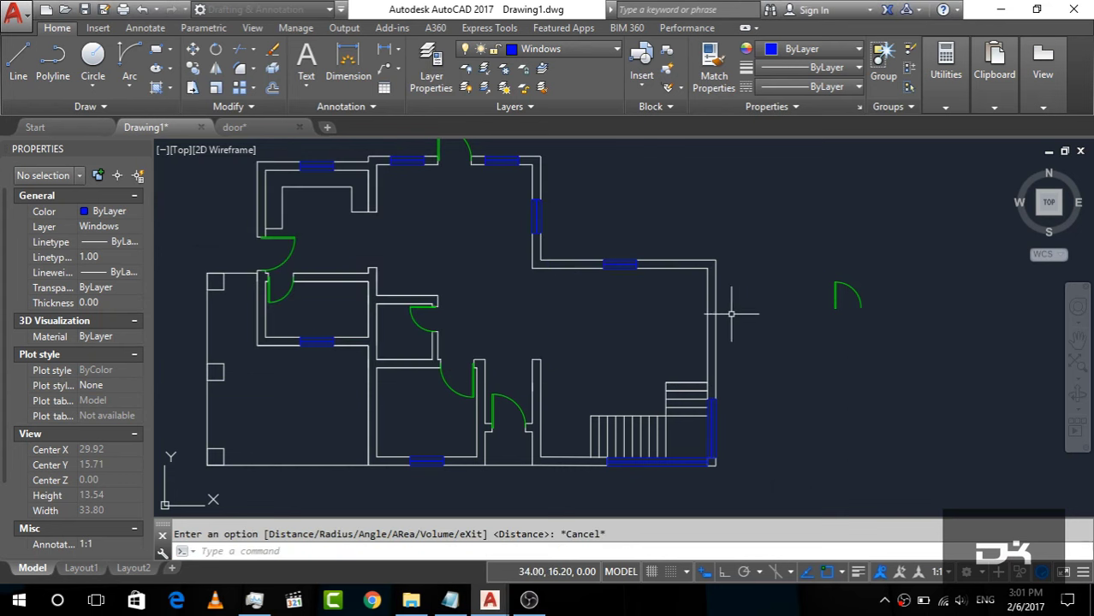
left_click(18, 58)
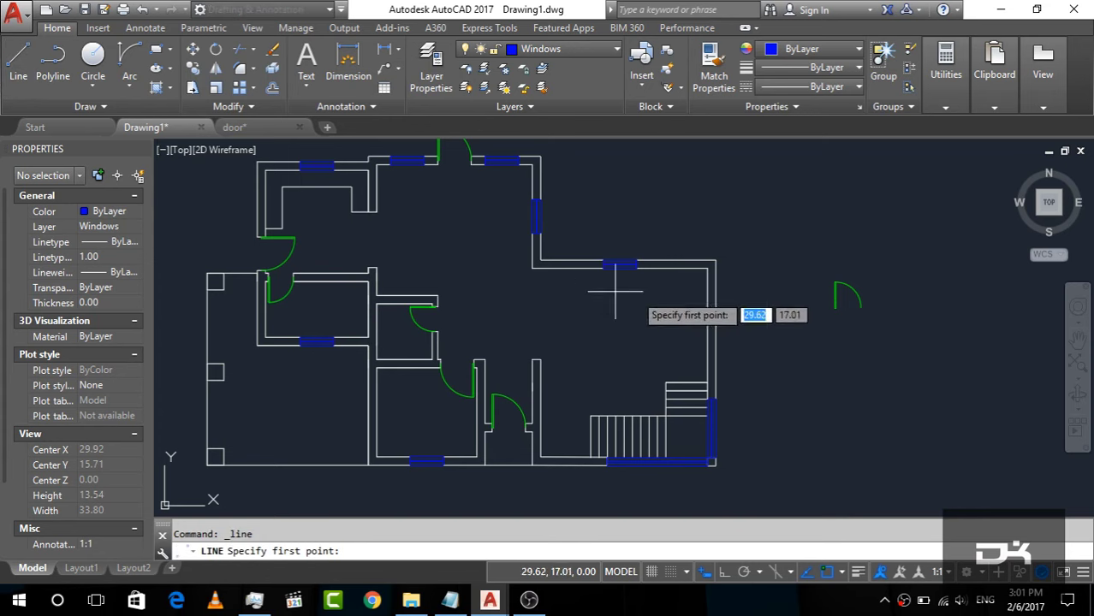
scroll(717, 328, "up", 4)
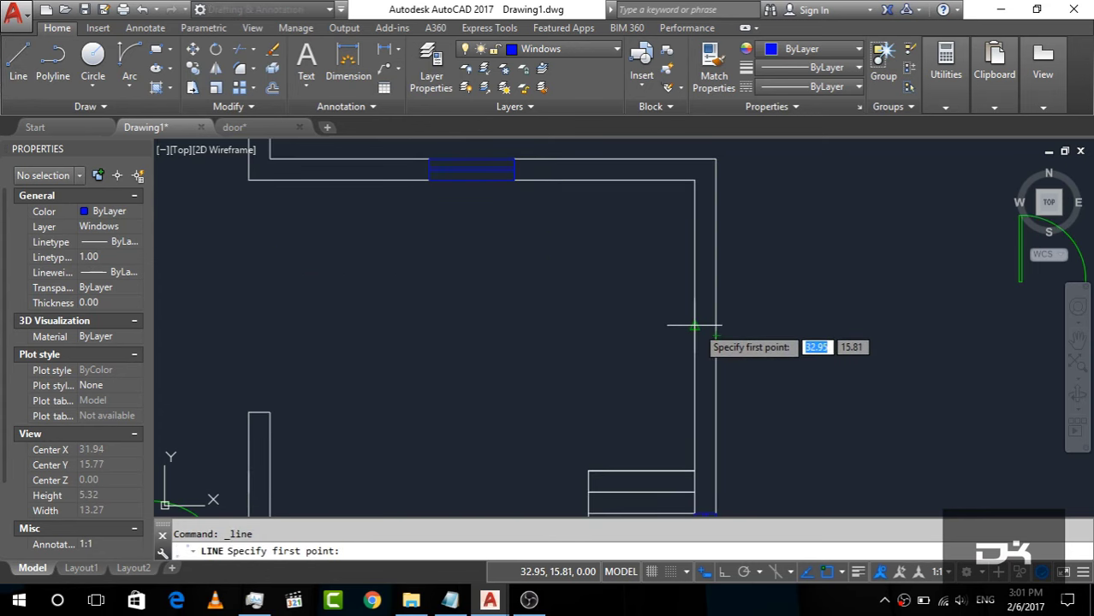
left_click(694, 326)
type("0.3")
key("Return")
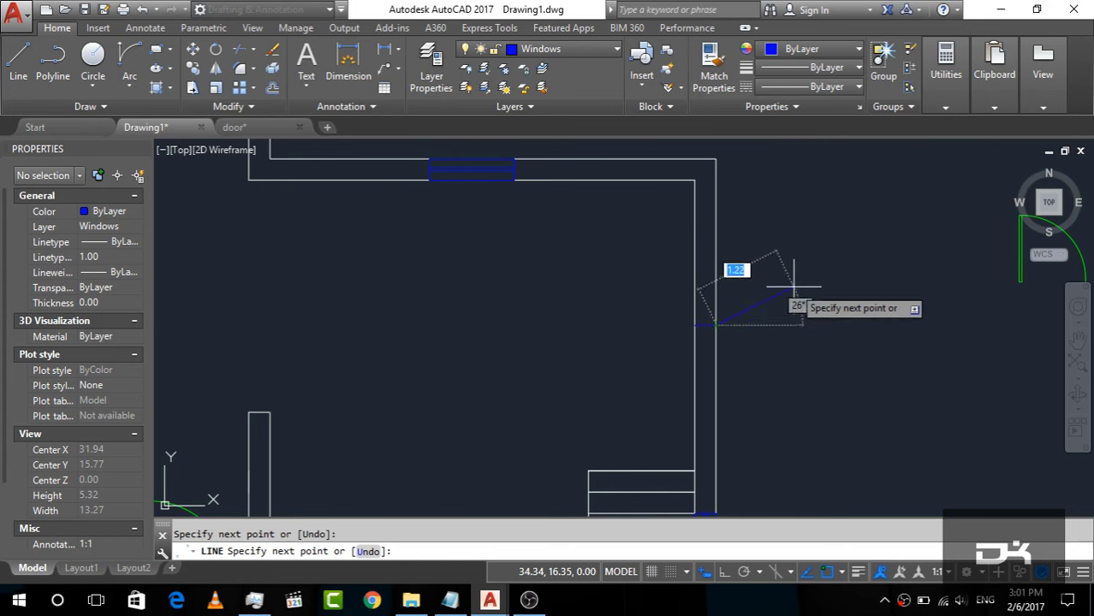
key("Return")
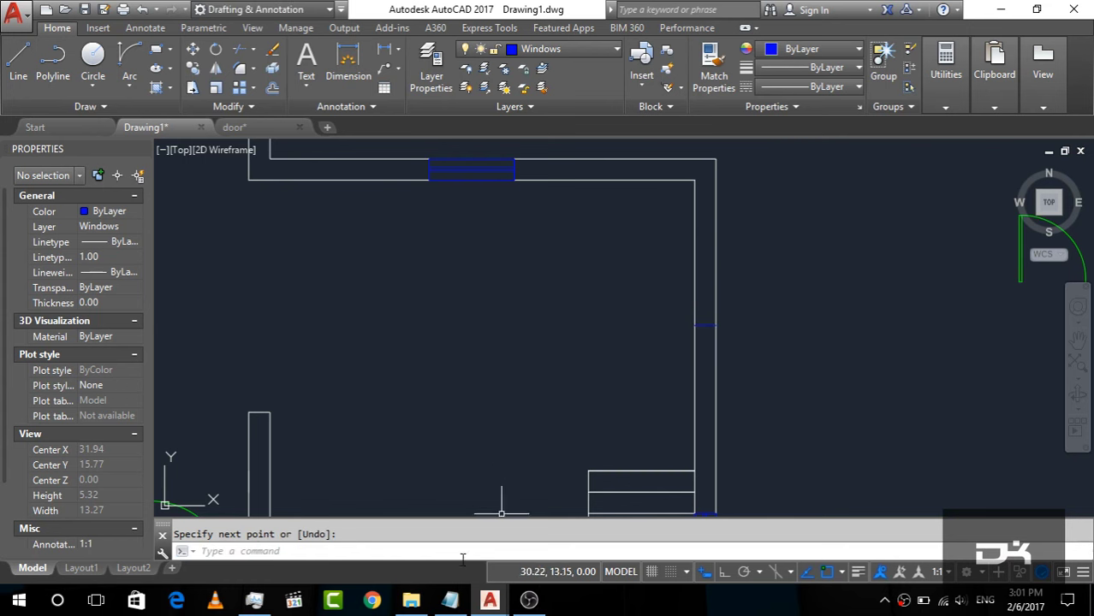
Show then hide the Notepad notes, and open the Windows Start menu.
left_click(441, 602)
left_click(438, 603)
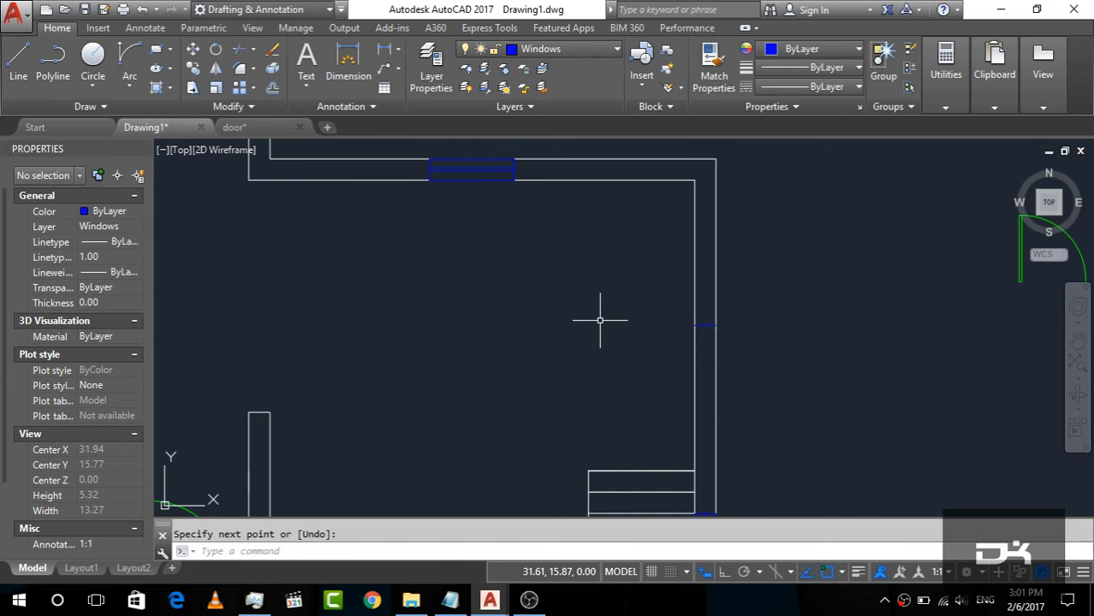
left_click(18, 600)
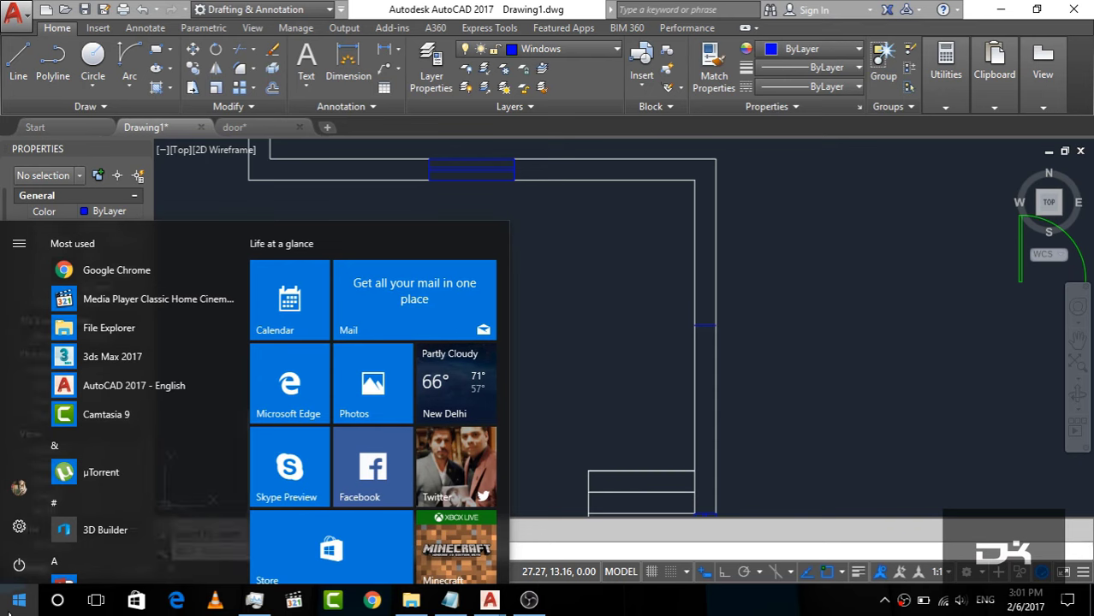
Search for 'calc' and launch Windows Calculator.
key("Escape")
left_click(10, 610)
type("c")
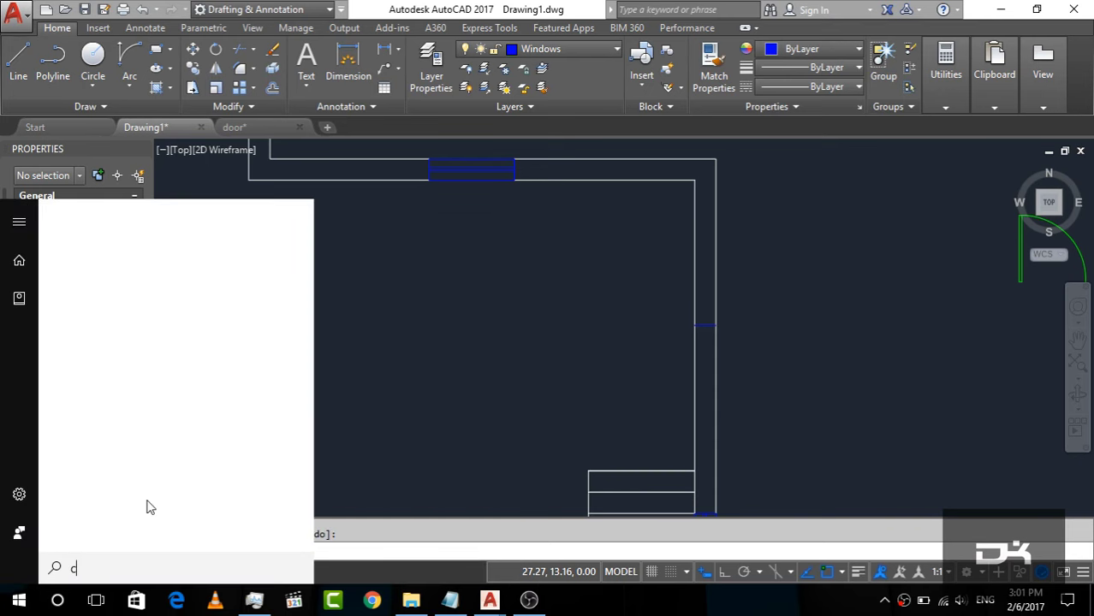
type("alc")
key("Return")
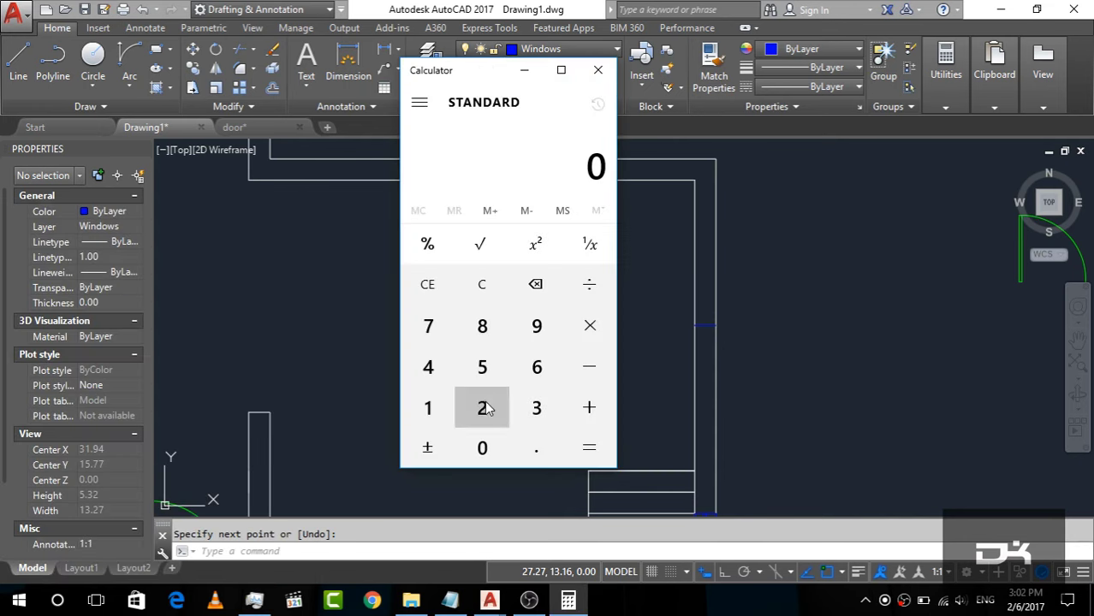
Enter 2.05 ÷ 2 in the calculator.
left_click(484, 409)
left_click(536, 448)
left_click(481, 448)
left_click(484, 366)
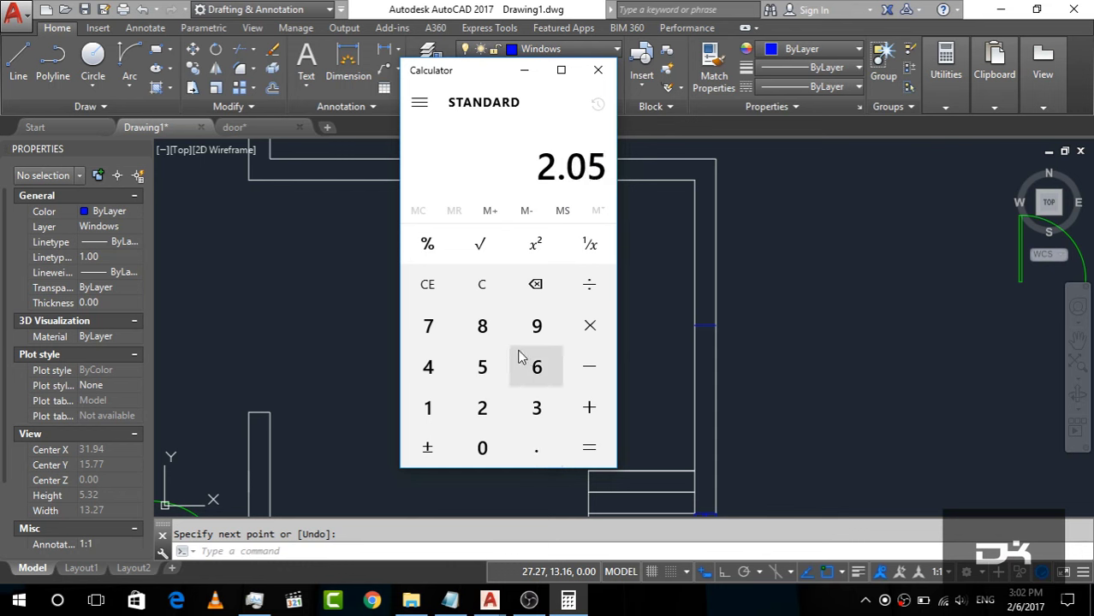
left_click(587, 285)
left_click(487, 405)
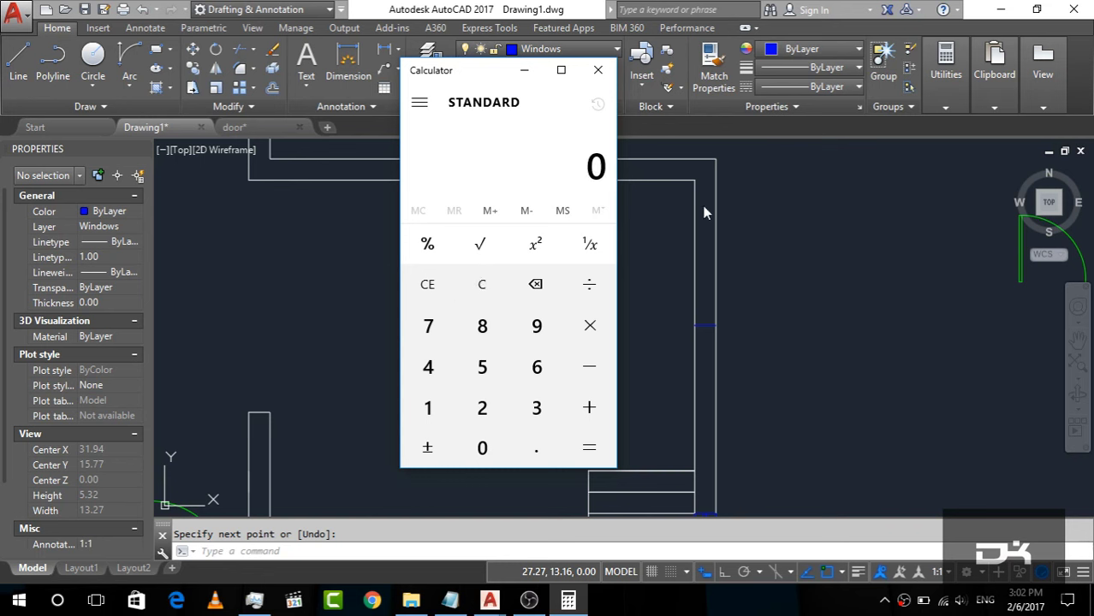
Compute 2.05 − 1.2 = 0.85, divide by 2 for 0.425, and minimize Calculator.
left_click(482, 407)
left_click(525, 448)
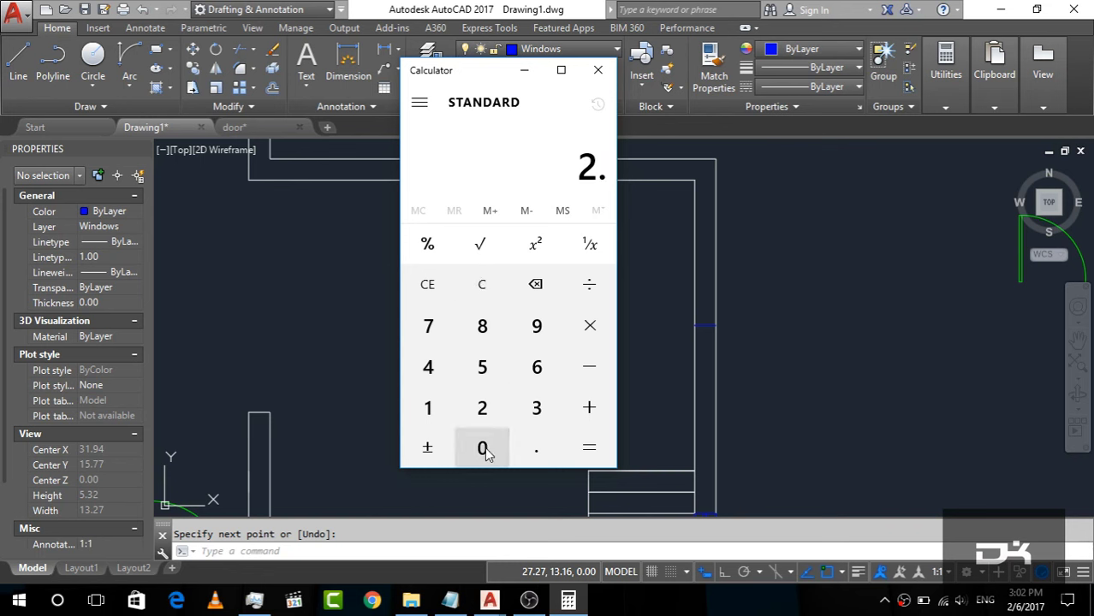
left_click(484, 408)
key("BackSpace")
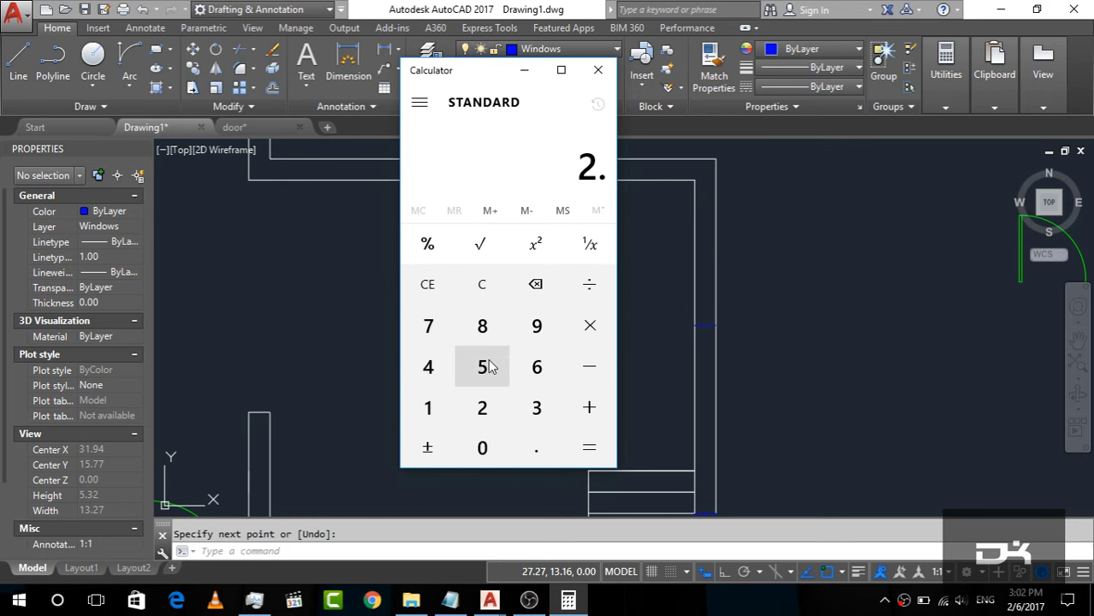
type("05")
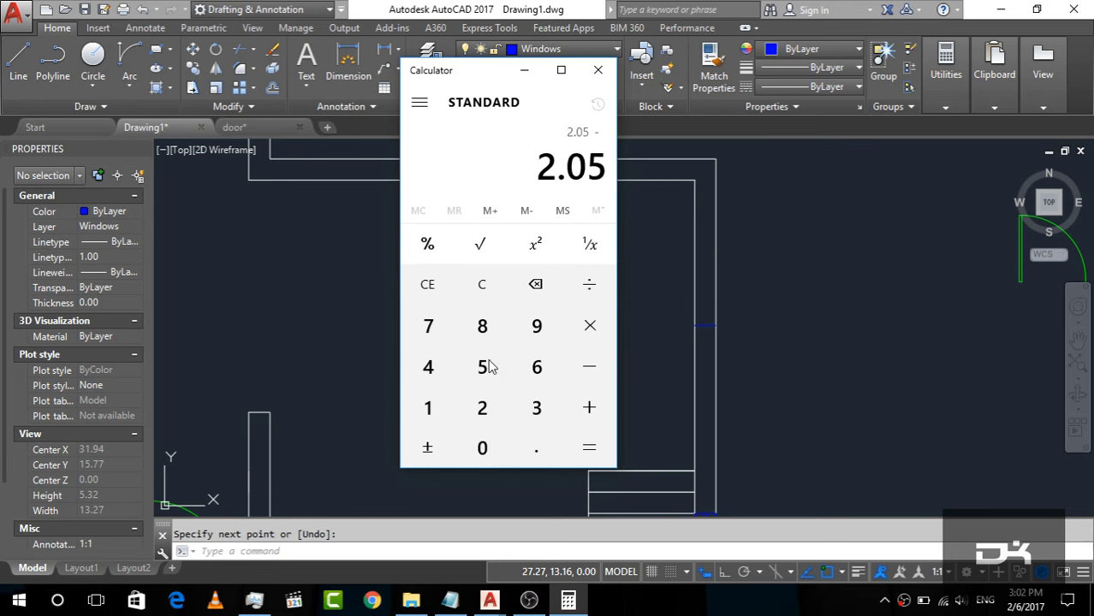
type("1.2")
key("Return")
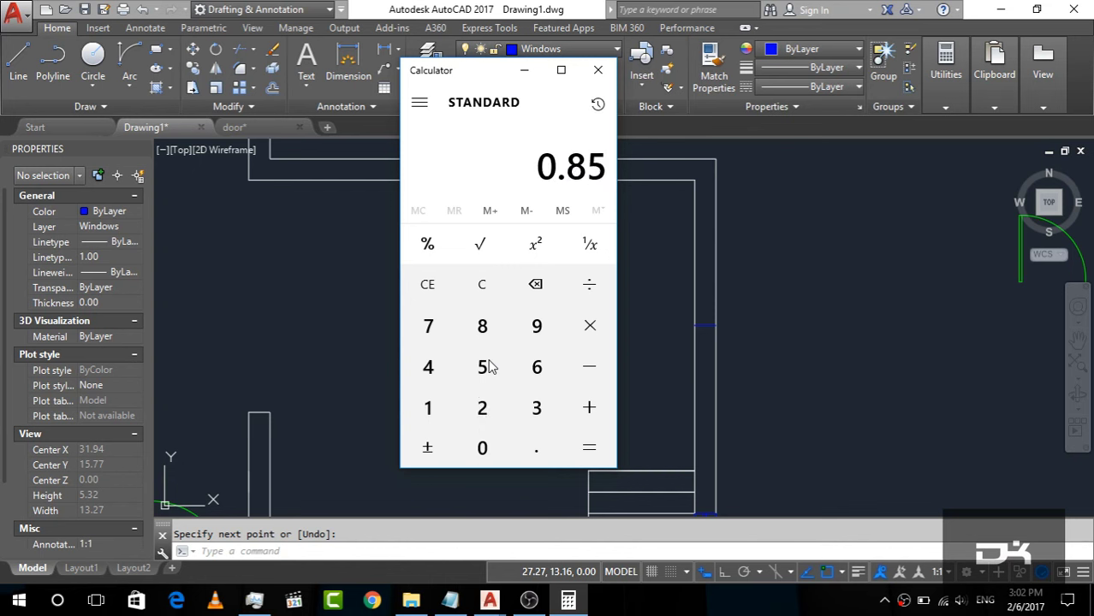
type("/2")
key("Return")
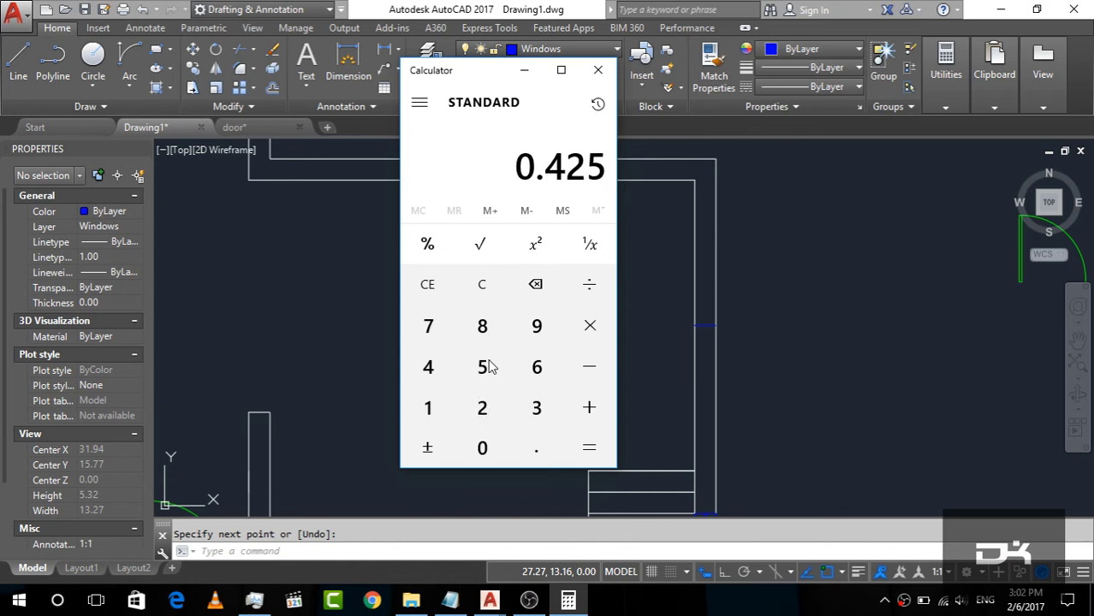
left_click(524, 70)
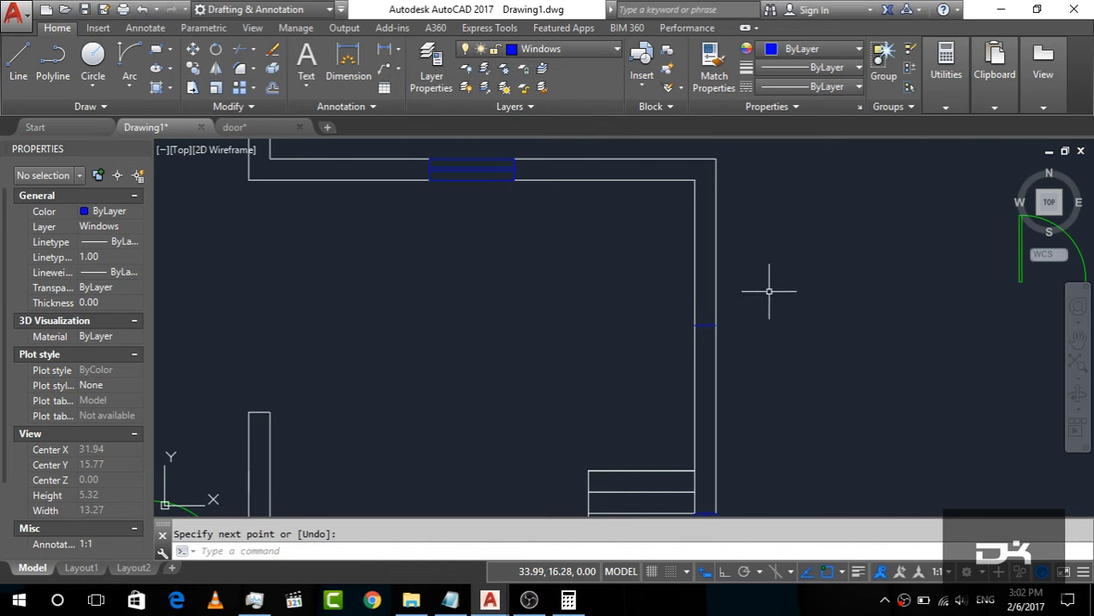
Offset the short wall line 0.42 above and below to add window marks.
type("offset")
key("Return")
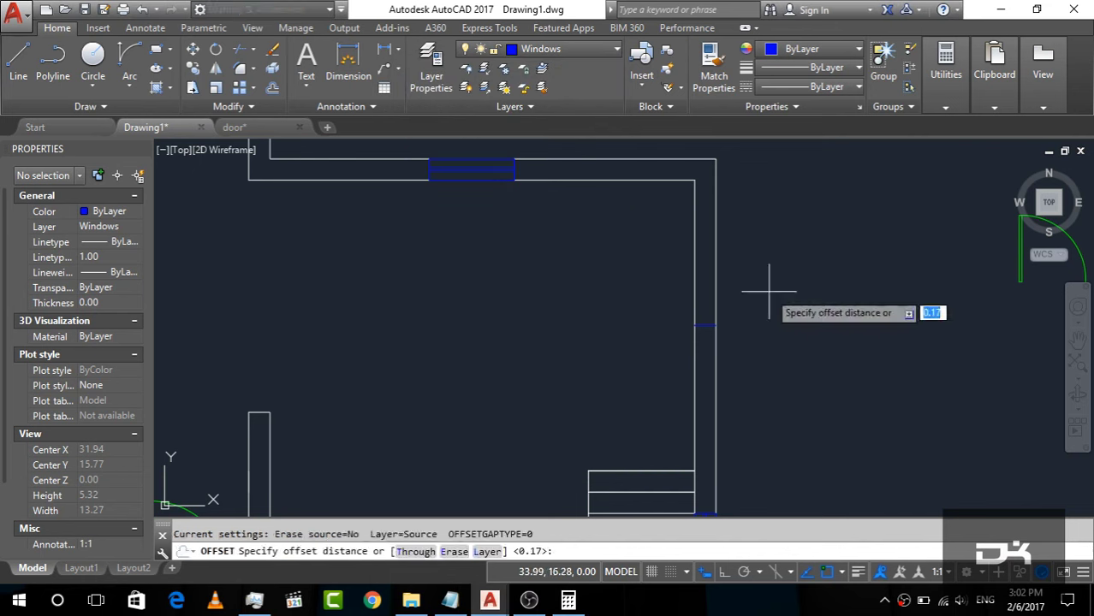
key("Return")
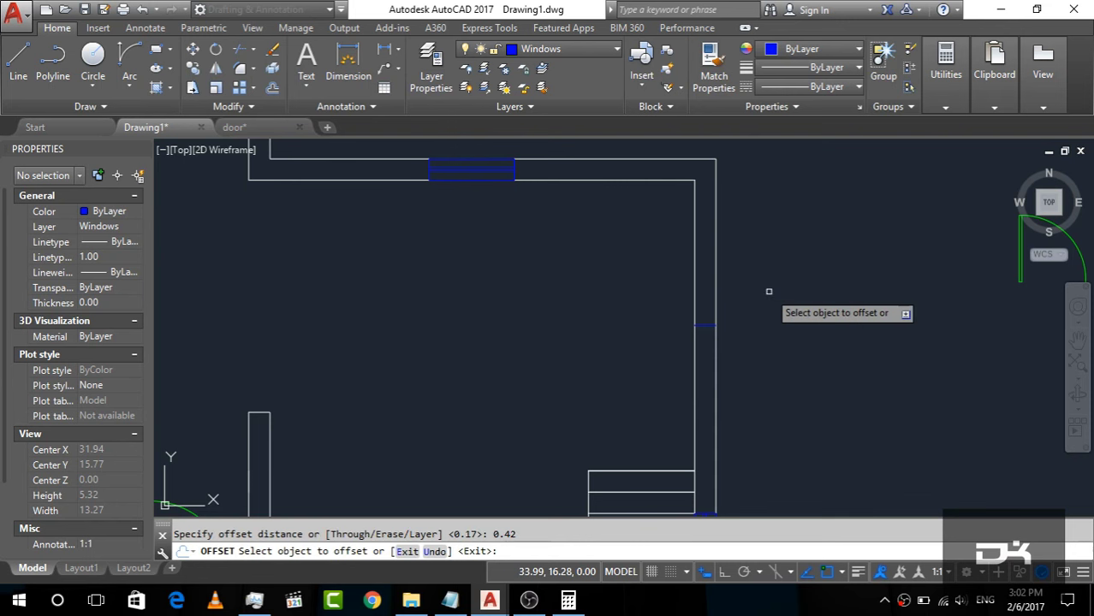
scroll(695, 340, "up", 4)
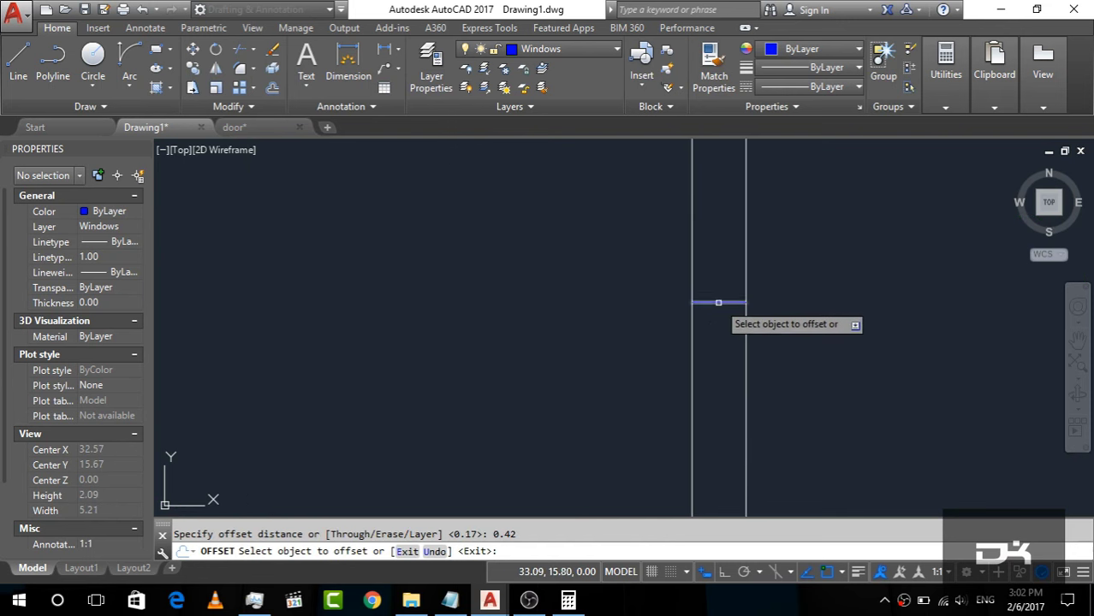
left_click(719, 302)
left_click(728, 294)
left_click(727, 302)
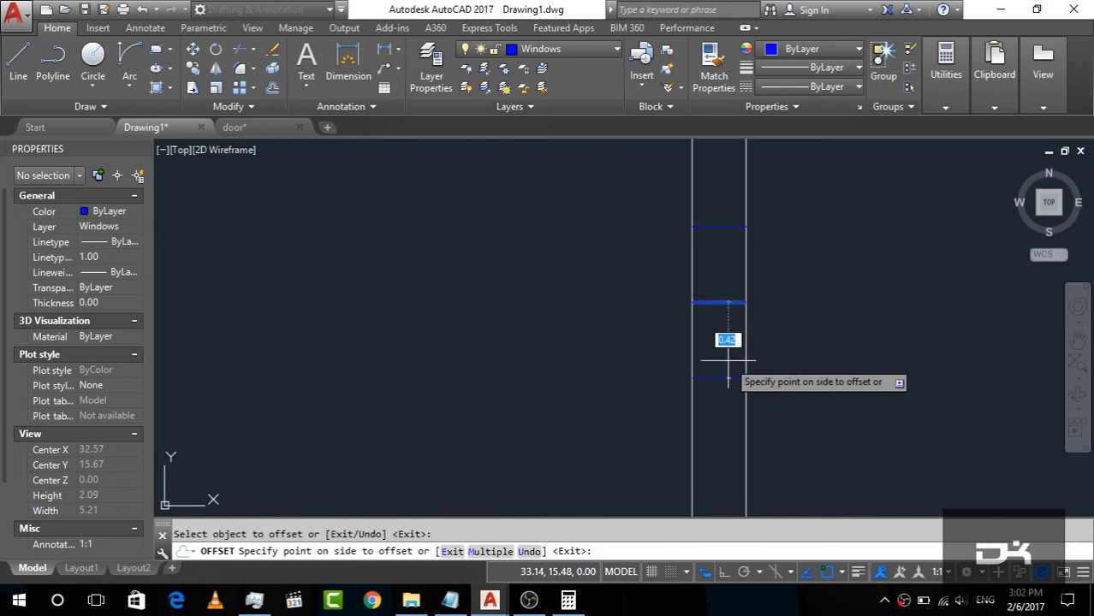
left_click(725, 368)
key("Escape")
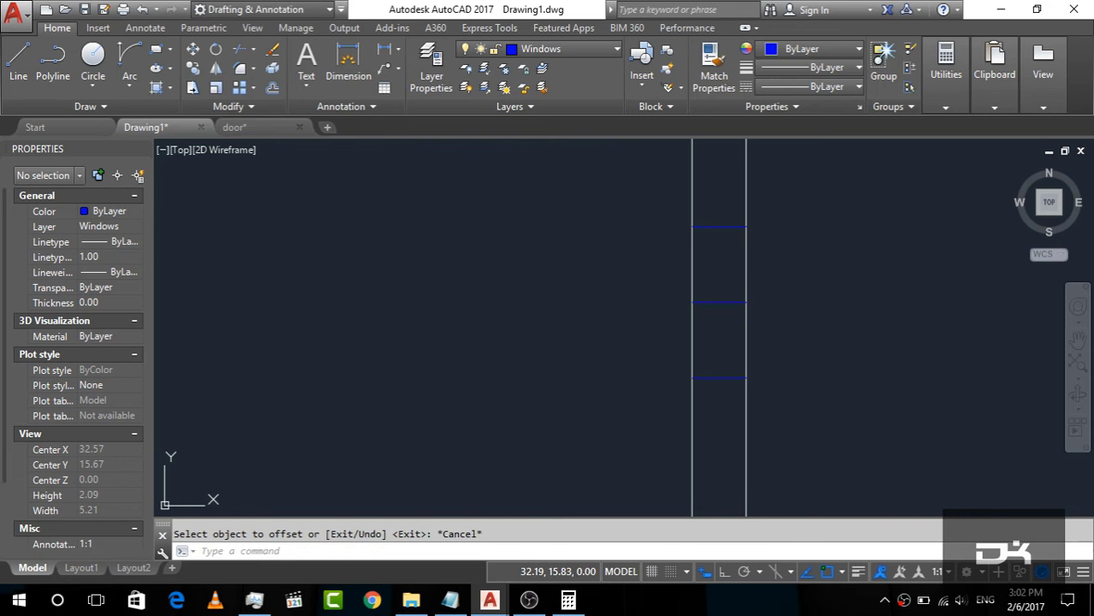
Offset two window lines 1.2 above and below, then select a stray short line.
key("Return")
type("1.2")
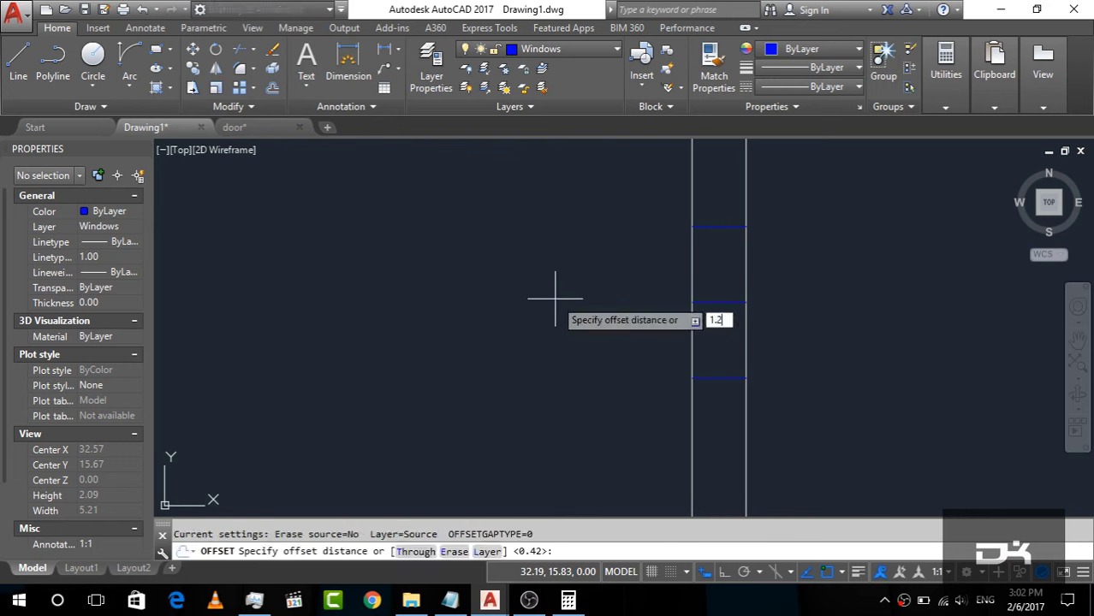
key("Return")
scroll(516, 434, "down", 4)
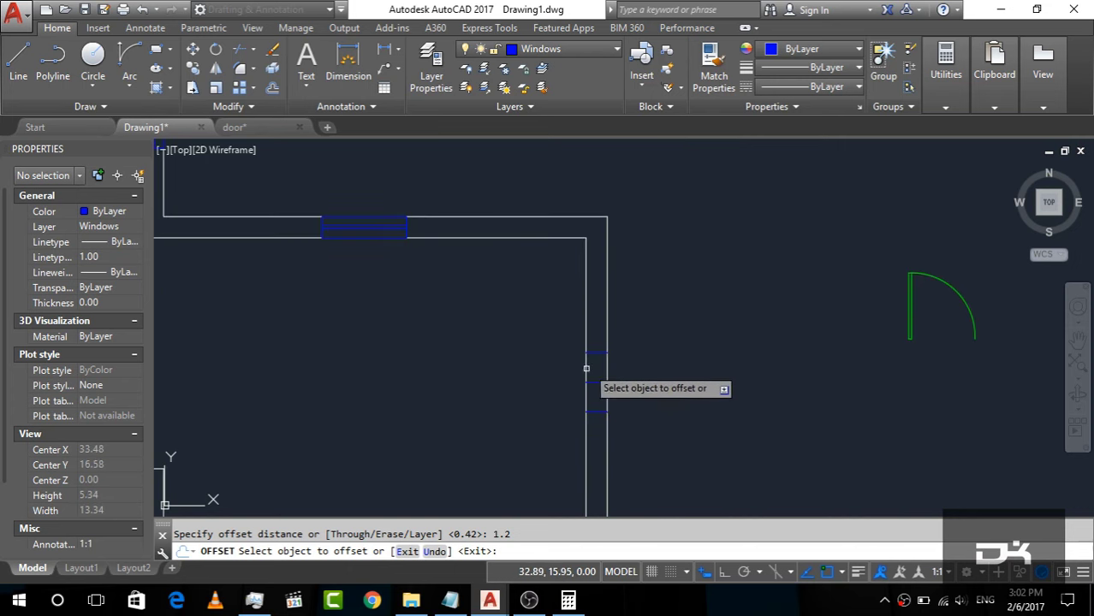
left_click(597, 353)
left_click(599, 310)
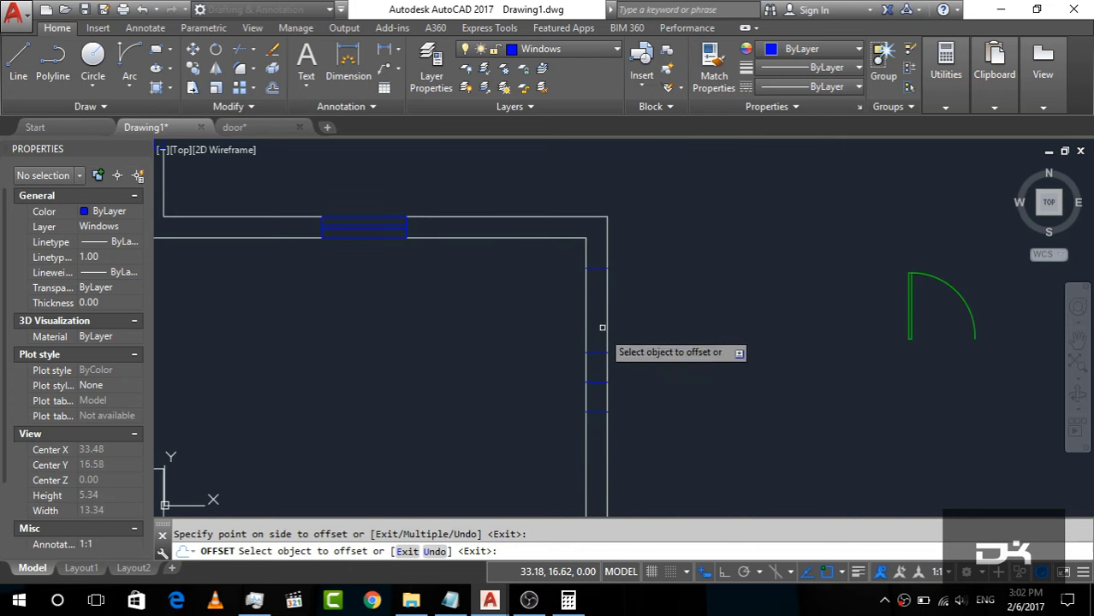
left_click(597, 413)
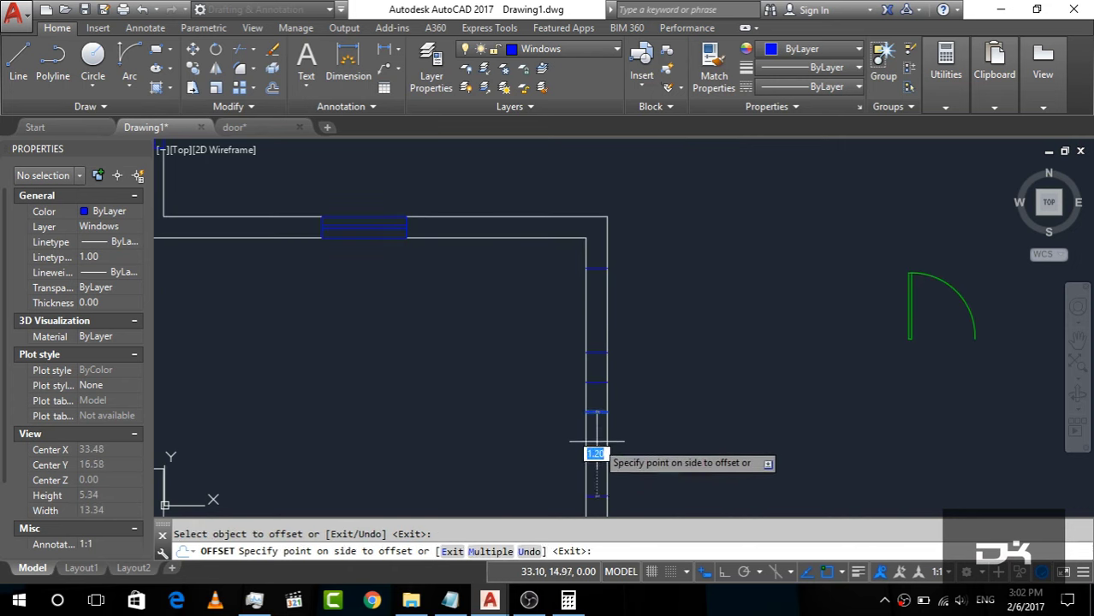
left_click(597, 455)
key("Escape")
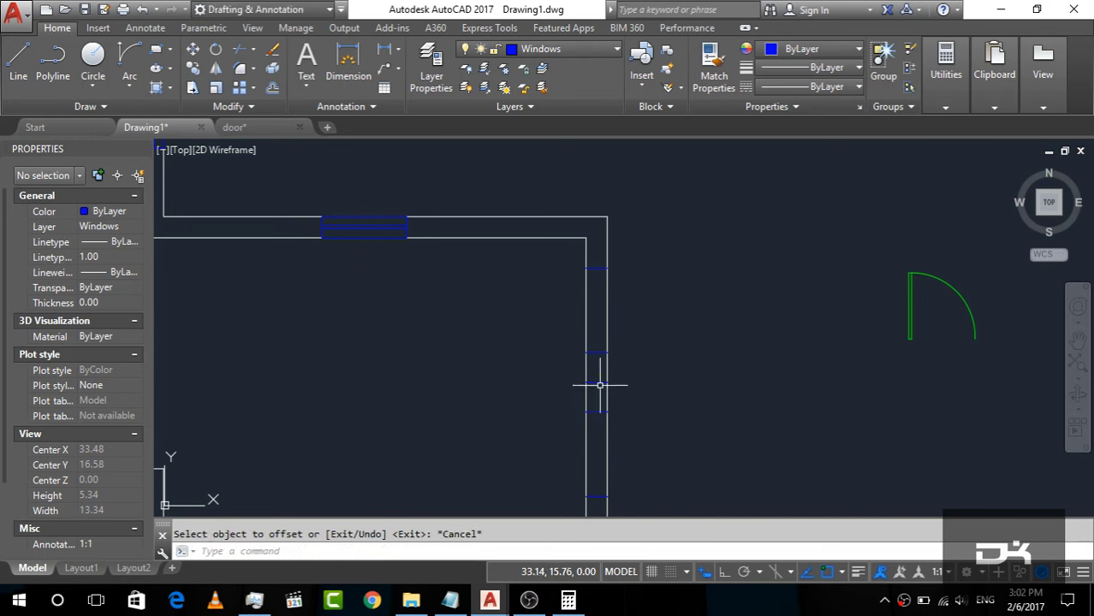
left_click(600, 385)
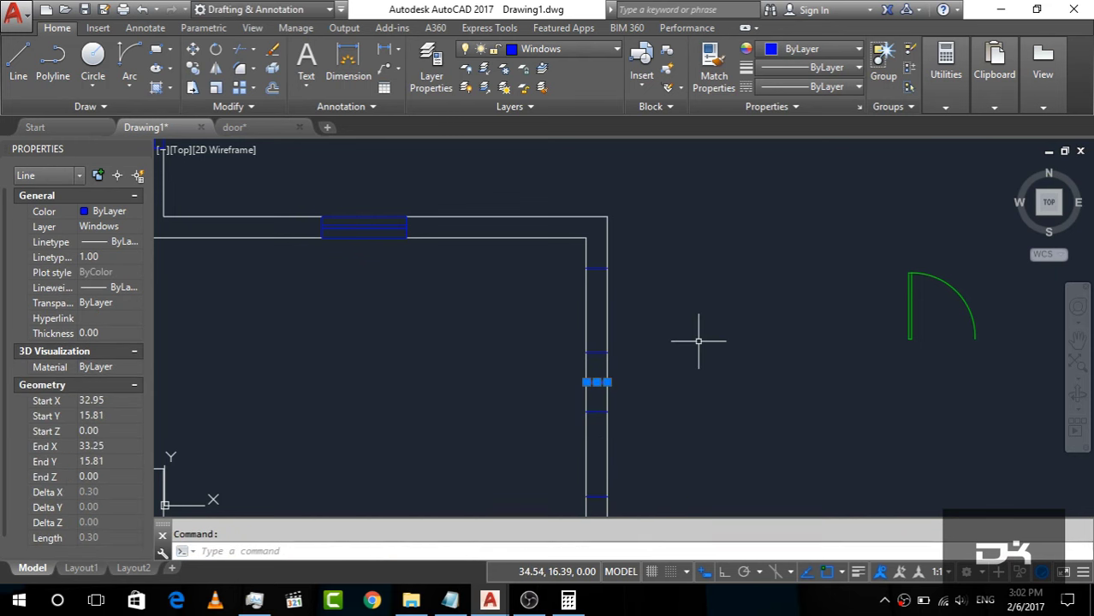
Erase the stray short line and trim the right wall between both pairs of window lines.
key("Delete")
scroll(495, 292, "down", 2)
scroll(530, 420, "up", 3)
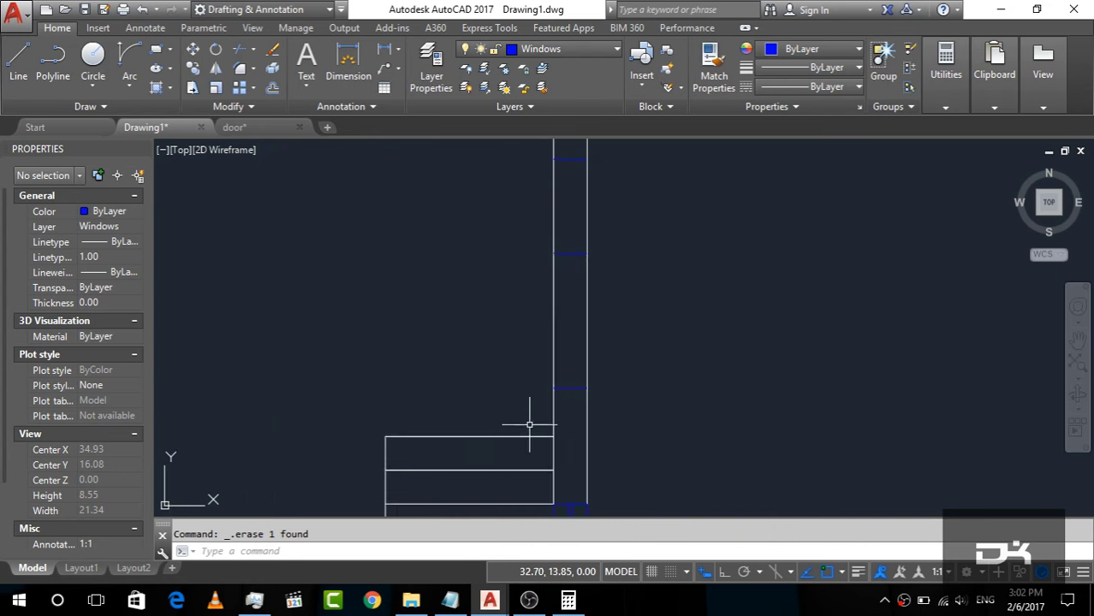
scroll(559, 391, "down", 2)
left_click(658, 419)
scroll(581, 275, "down", 2)
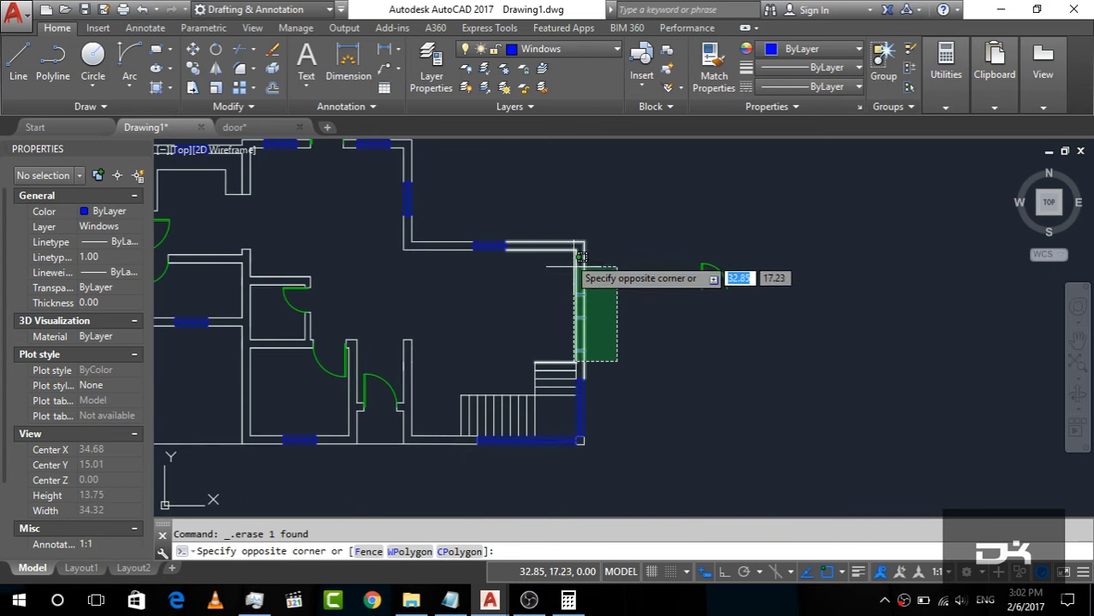
left_click(553, 235)
type("tr")
key("Return")
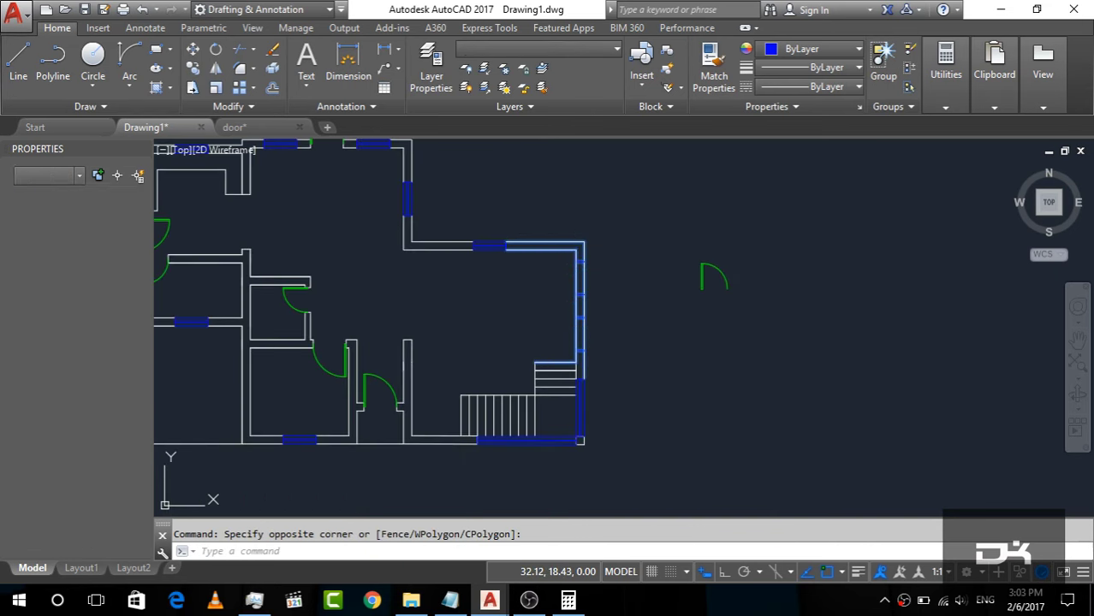
scroll(609, 265, "up", 2)
left_click(610, 278)
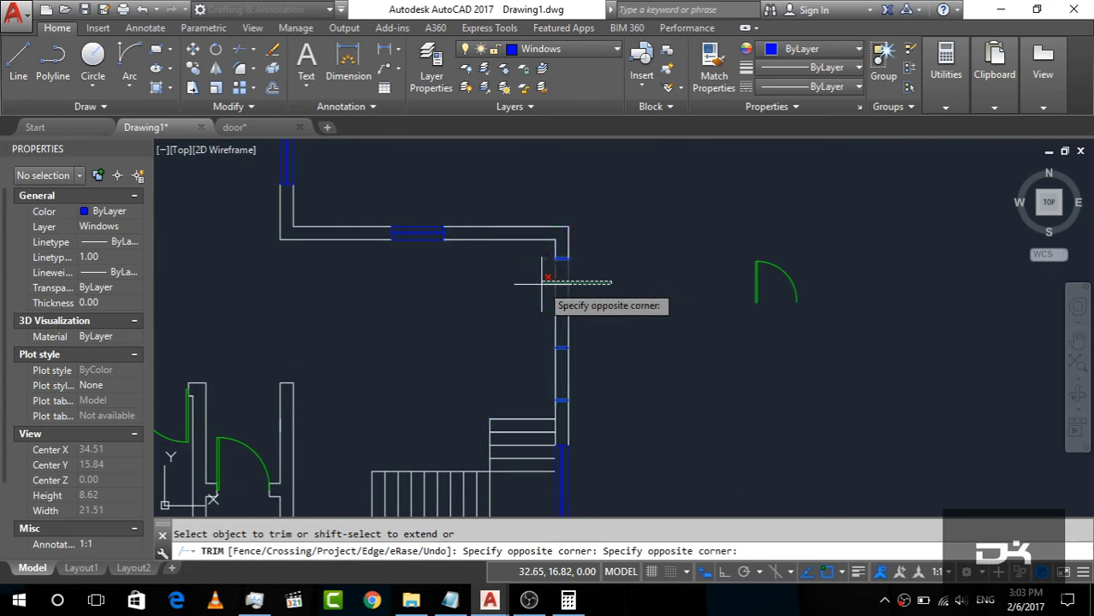
left_click(541, 288)
left_click(618, 373)
left_click(536, 373)
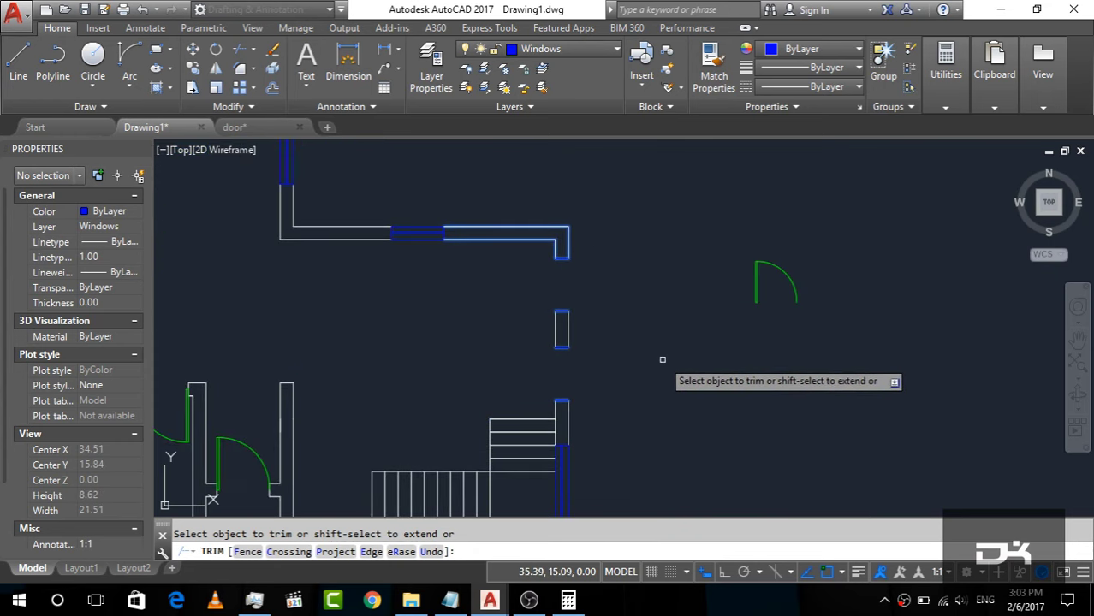
key("Escape")
Draw lines closing the ends of the lower and upper right-wall window openings.
left_click(18, 60)
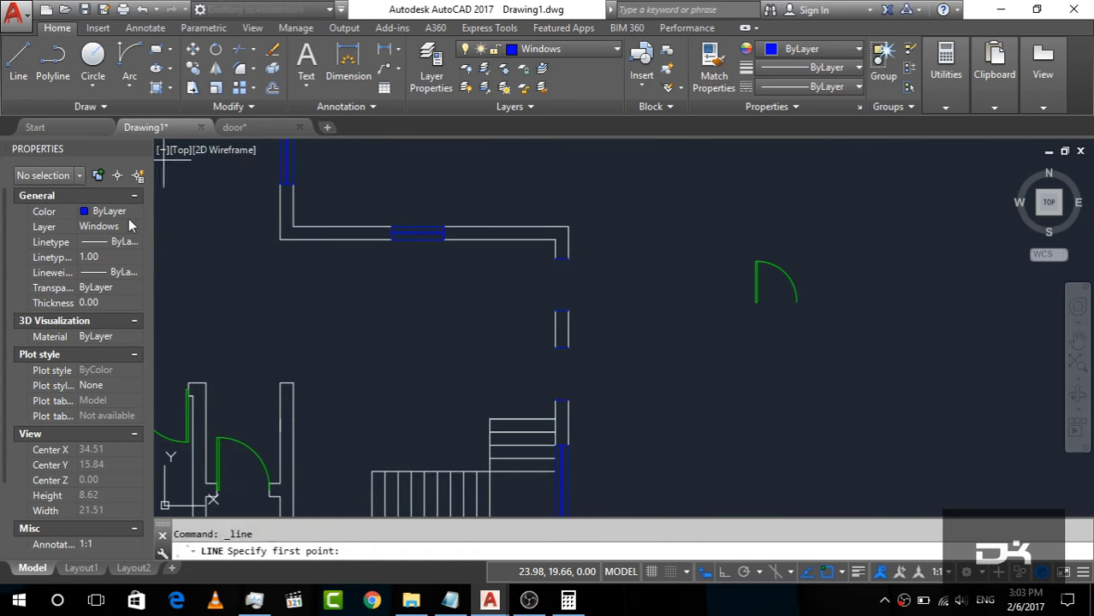
left_click(555, 399)
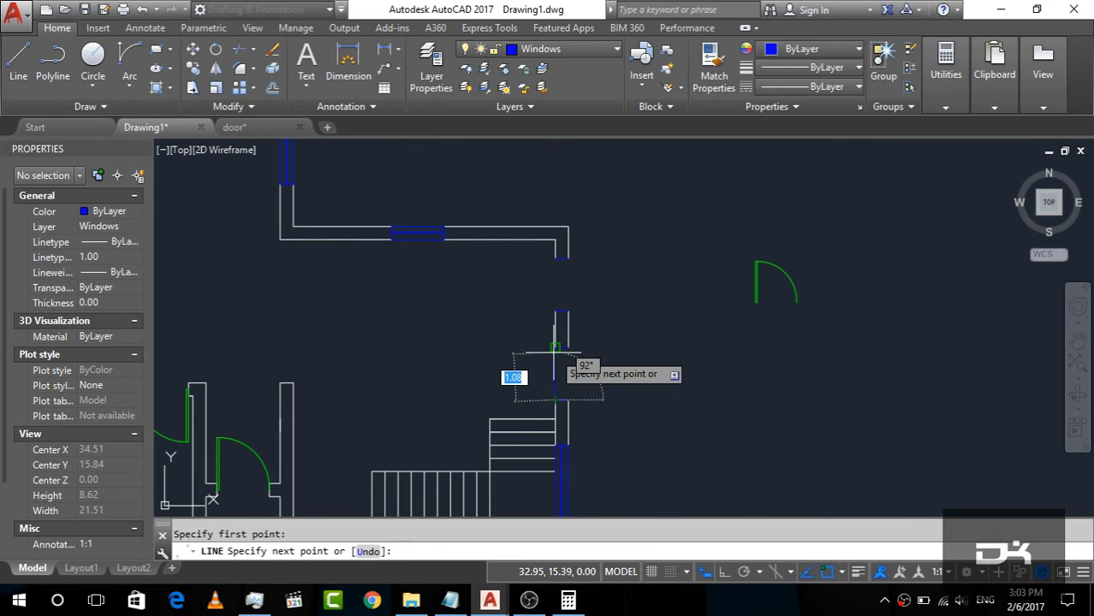
left_click(567, 347)
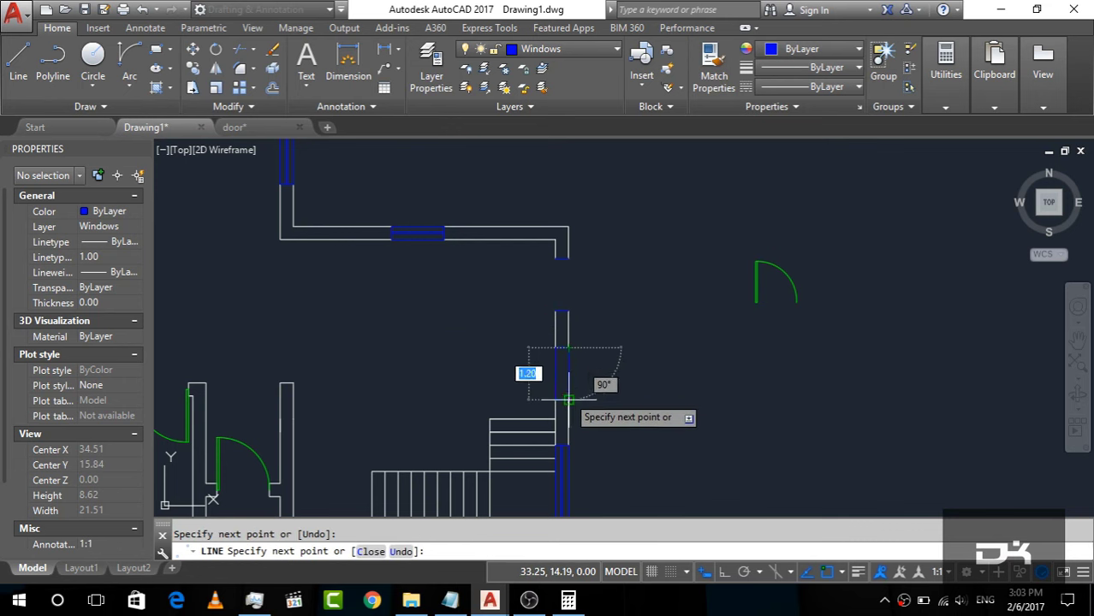
left_click(569, 381)
key("Return")
type("l")
key("Return")
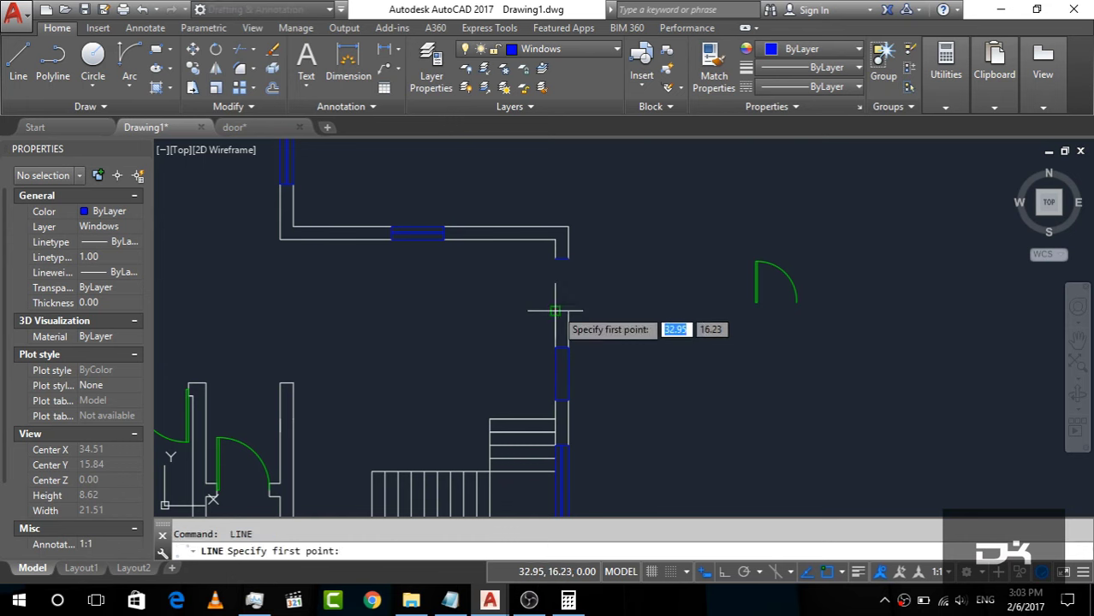
left_click(557, 258)
left_click(569, 258)
left_click(569, 301)
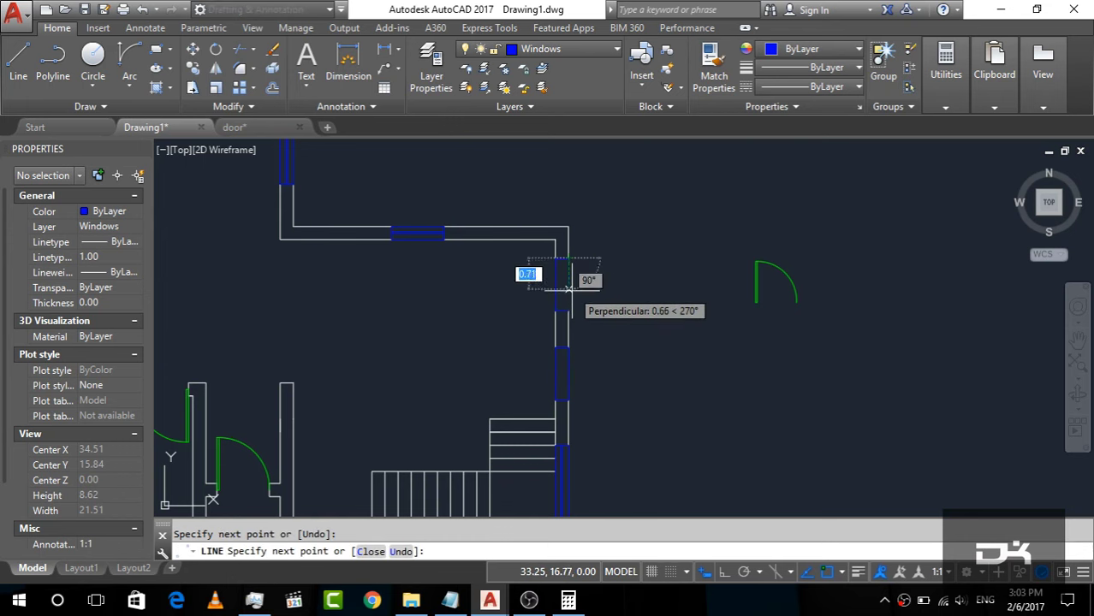
key("Return")
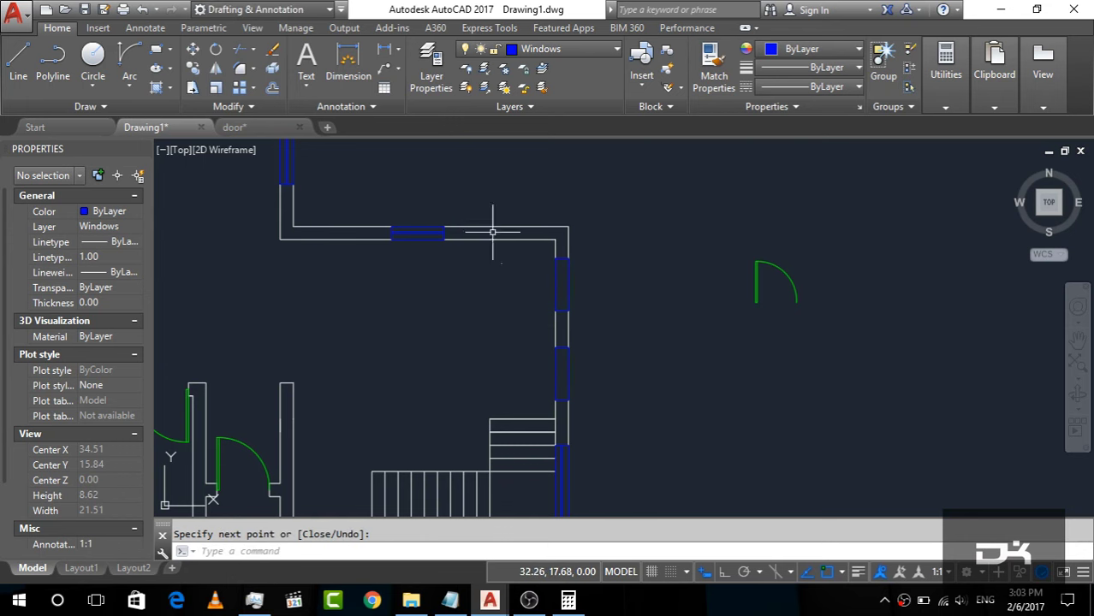
Offset the upper window's left and right lines 0.17 inward as glazing lines.
scroll(608, 334, "up", 4)
type("of")
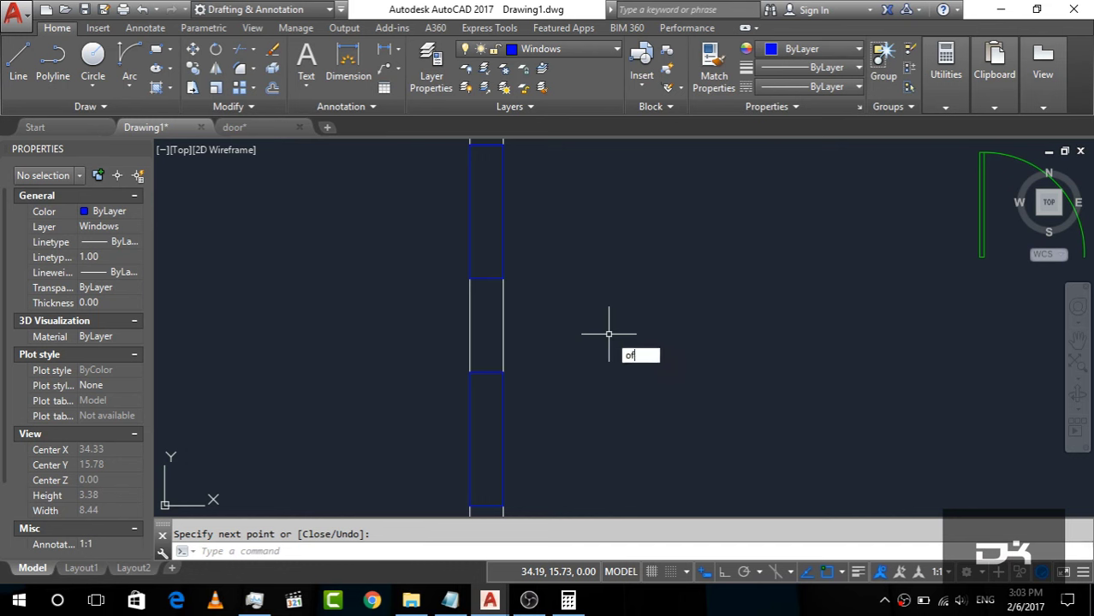
key("Return")
type("0.17")
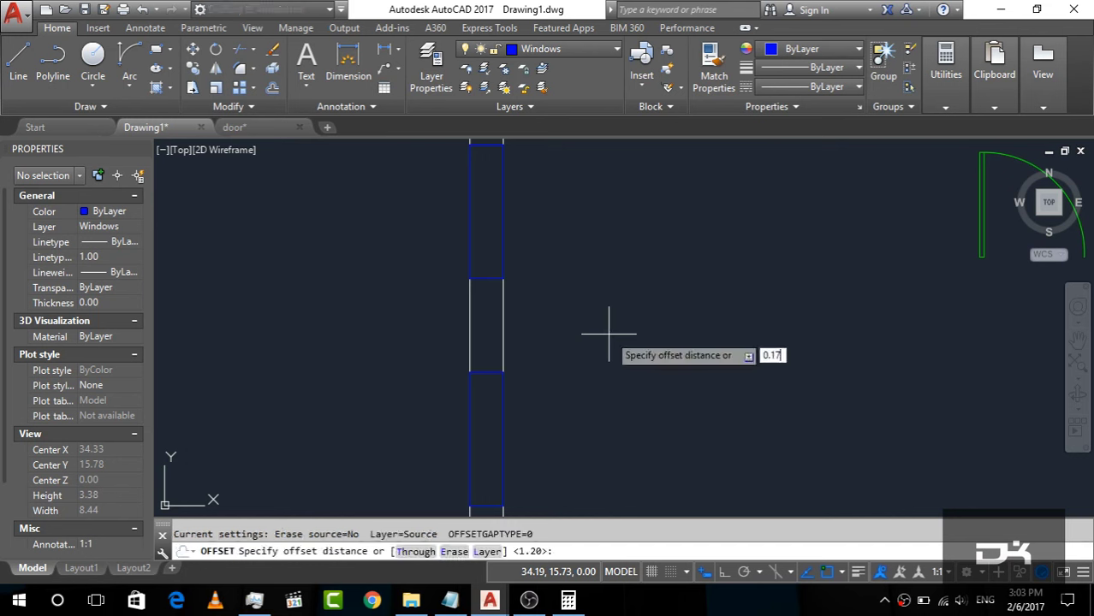
key("Return")
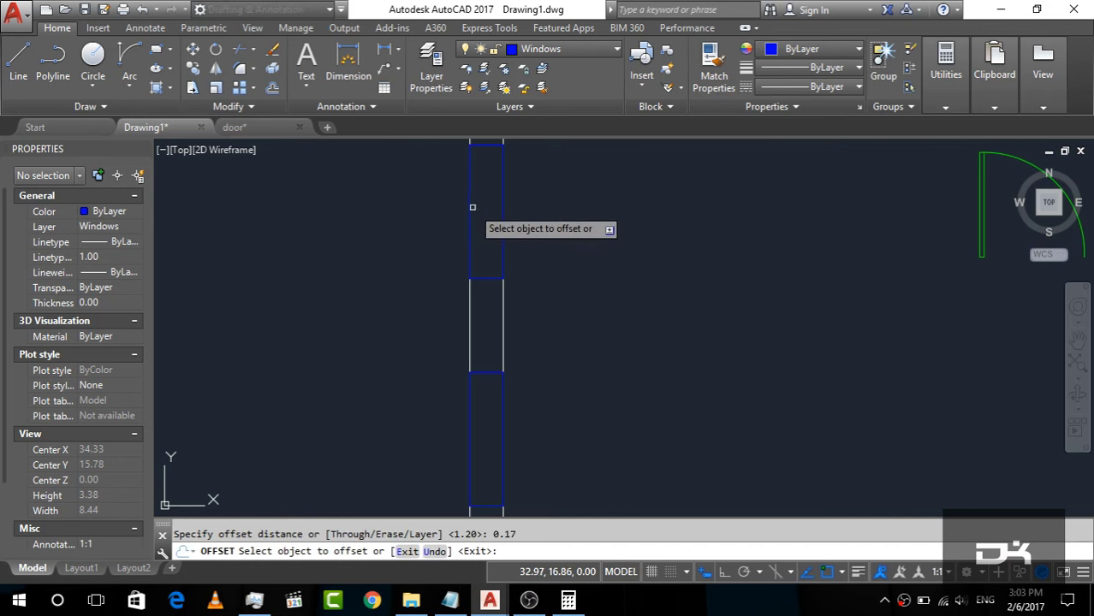
left_click(471, 211)
left_click(503, 210)
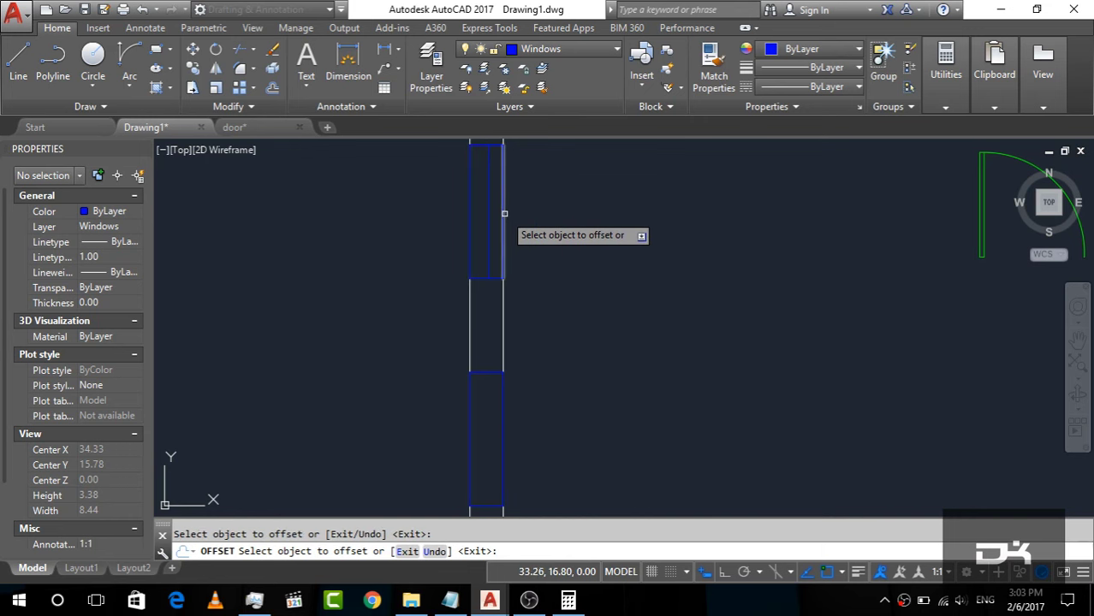
left_click(503, 211)
left_click(488, 210)
Offset the lower window's lines 0.17 inward, undoing one copy placed outside.
left_click(504, 418)
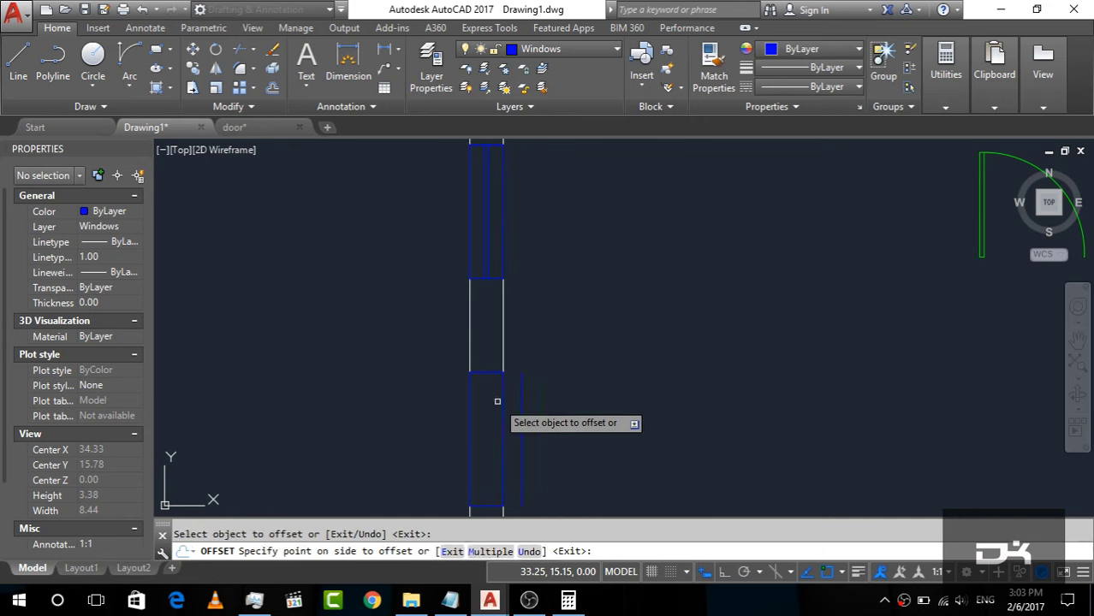
left_click(518, 403)
key("ctrl+z")
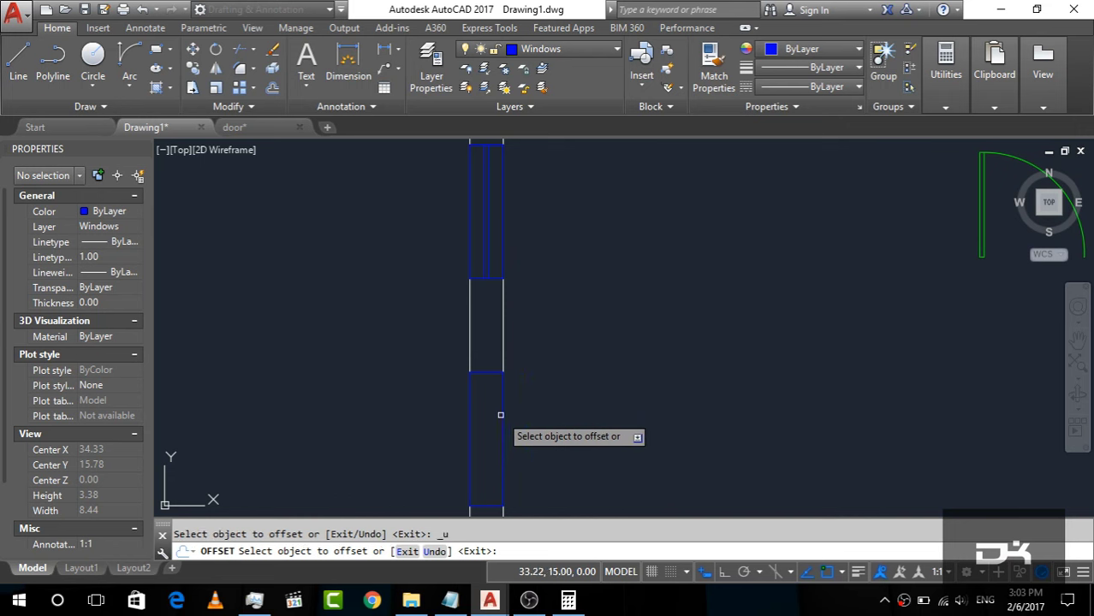
left_click(501, 415)
left_click(486, 418)
left_click(491, 427)
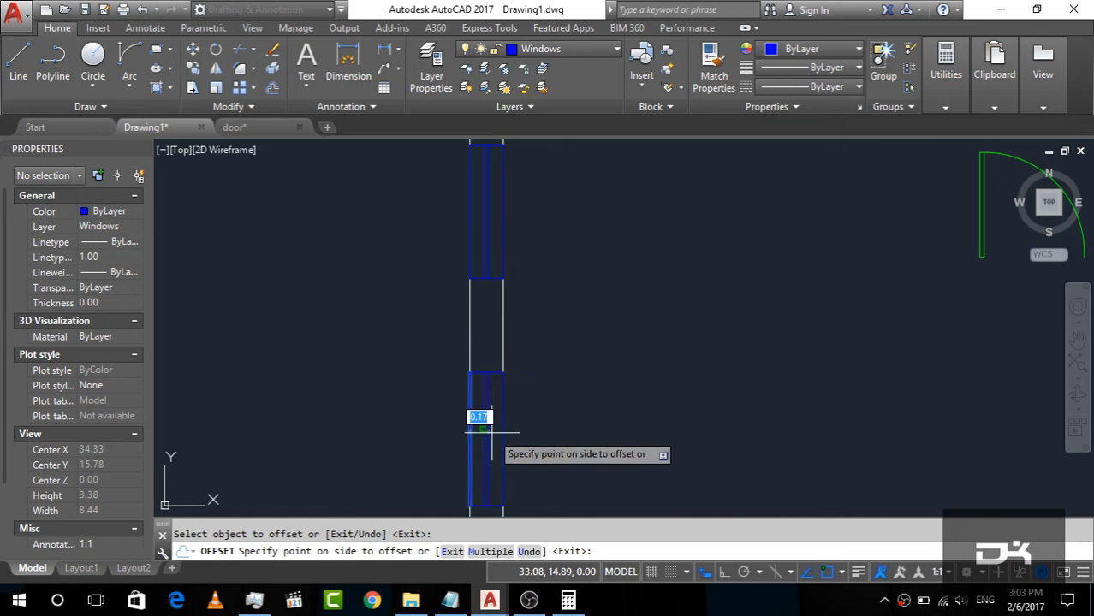
left_click(491, 428)
key("Escape")
scroll(574, 264, "down", 8)
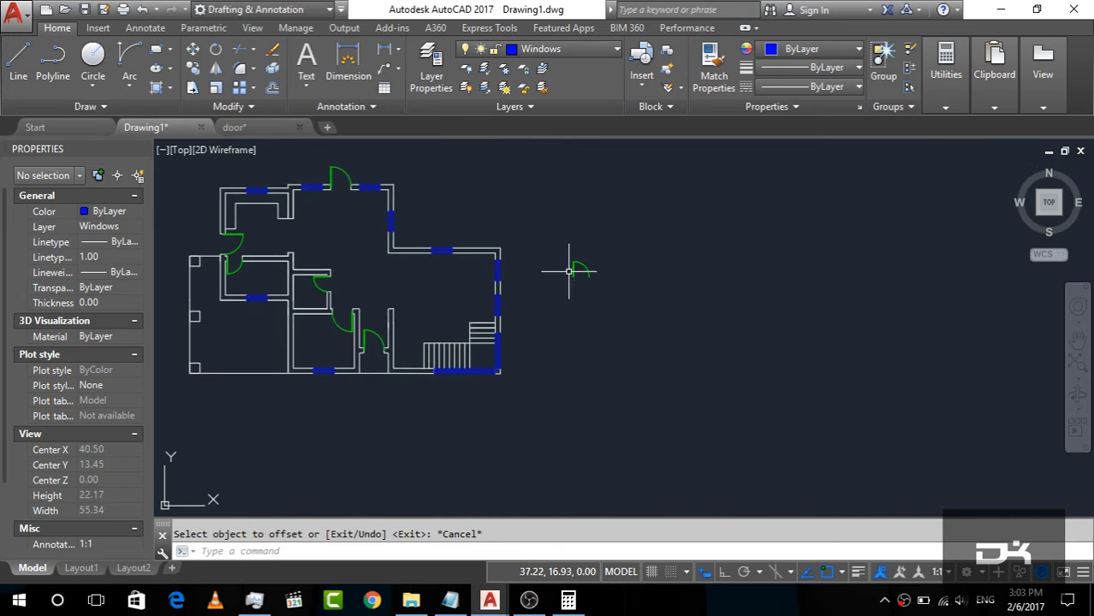
Delete the stray door copy beside the plan and zoom back over the floor plan.
scroll(483, 263, "down", 3)
scroll(272, 220, "up", 3)
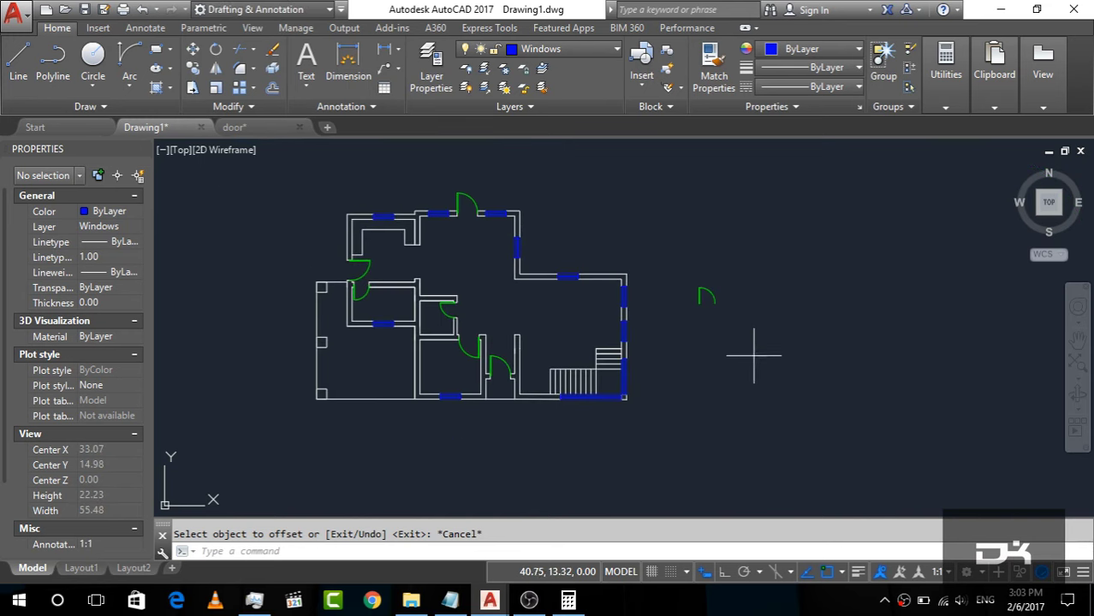
left_click_drag(753, 355, 664, 251)
key("Delete")
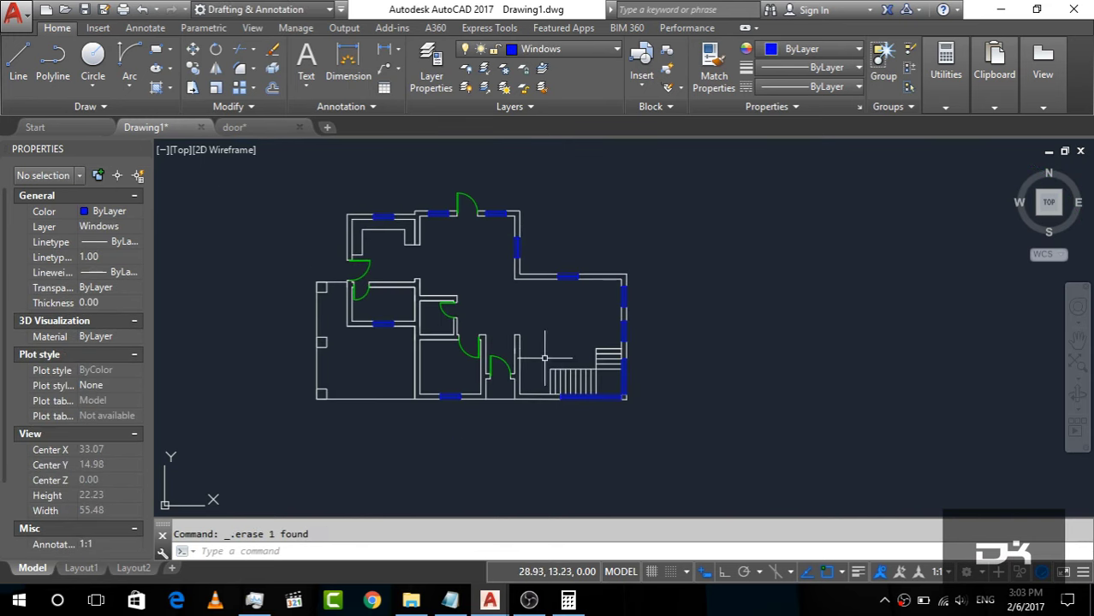
scroll(397, 299, "up", 2)
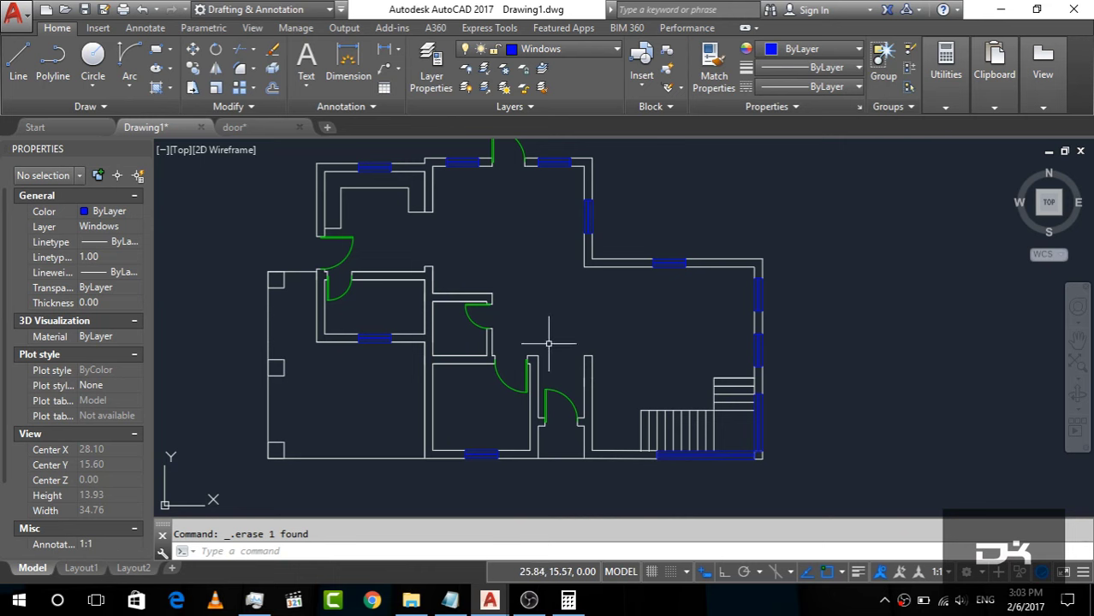
scroll(587, 274, "down", 2)
scroll(534, 209, "up", 2)
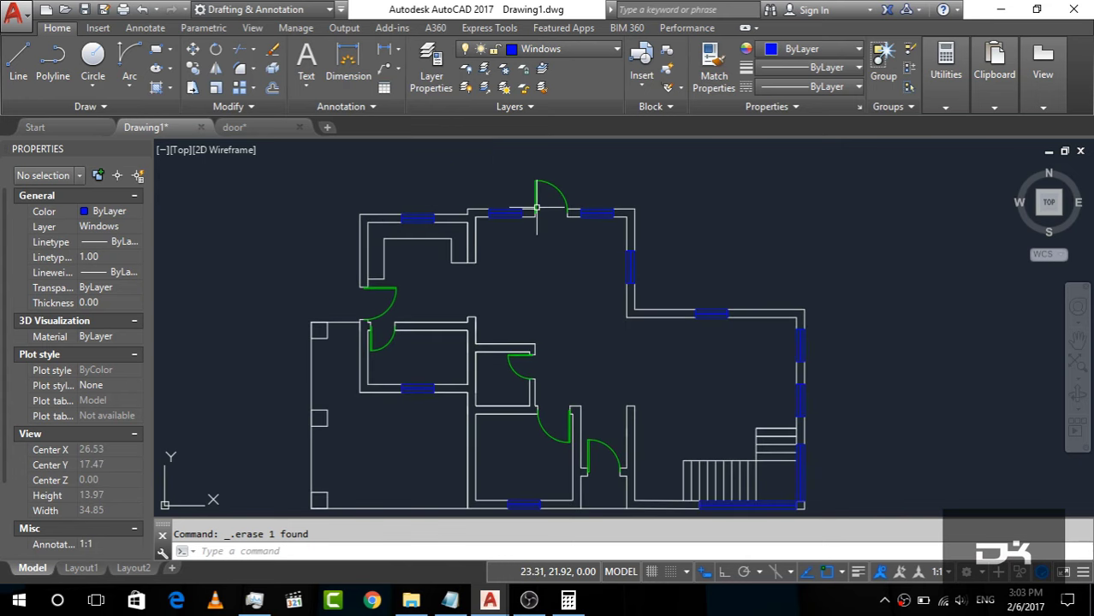
scroll(419, 220, "down", 2)
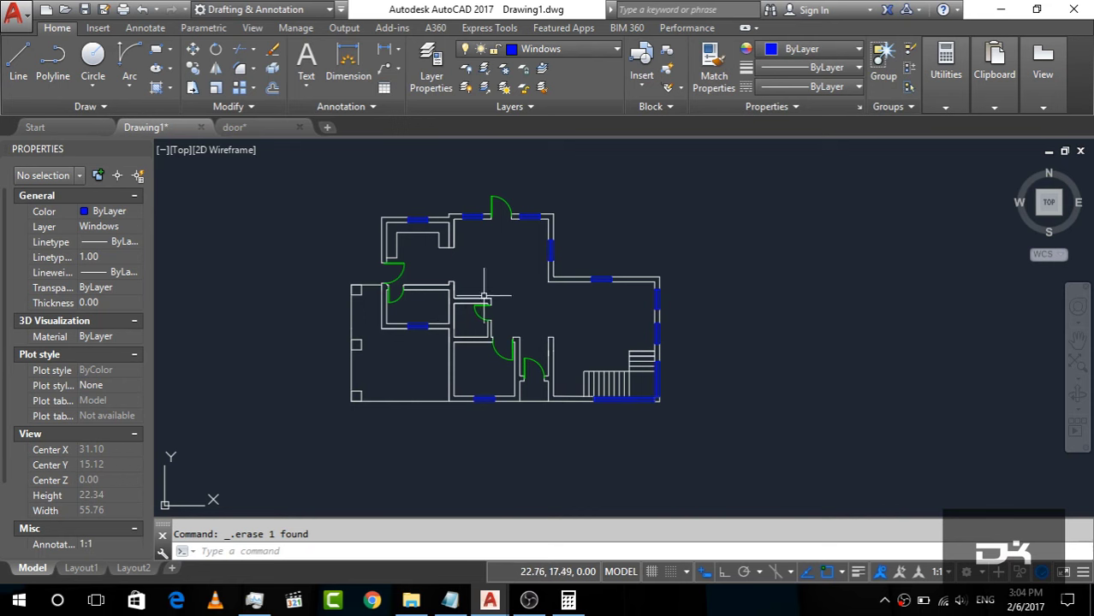
scroll(458, 339, "up", 2)
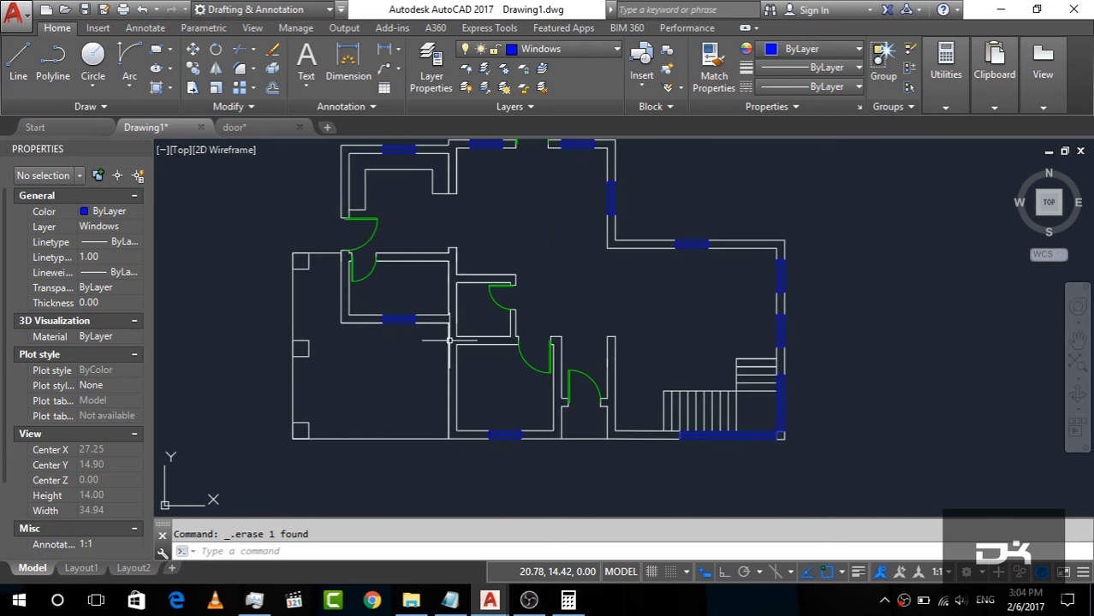
scroll(508, 342, "down", 2)
scroll(514, 339, "up", 2)
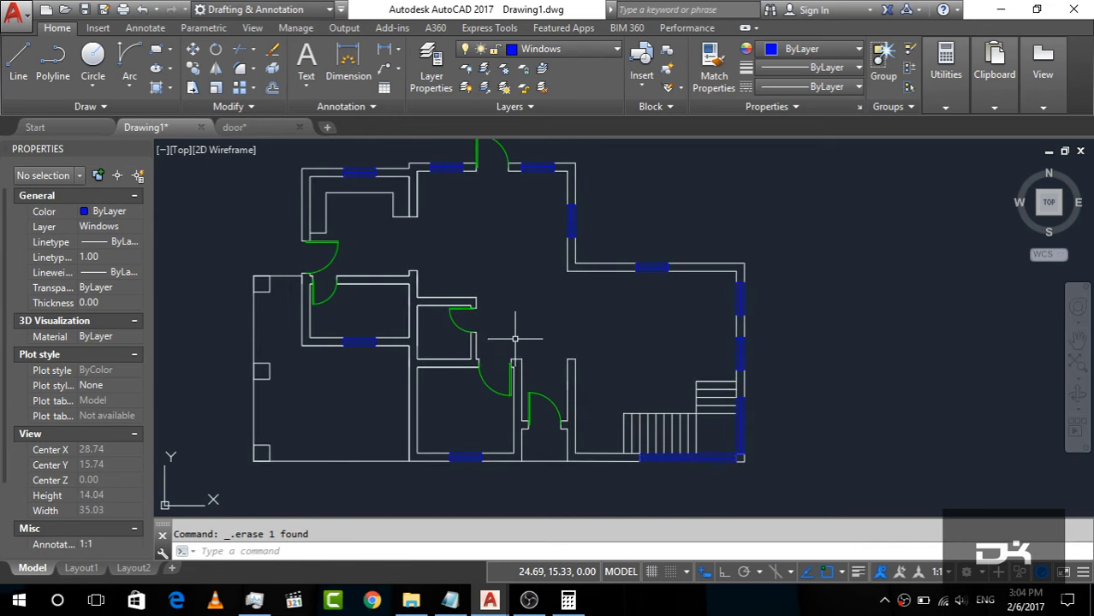
On the Walls layer, draw a line from the door-frame corner to the facing wall endpoint.
left_click(18, 62)
scroll(472, 415, "up", 3)
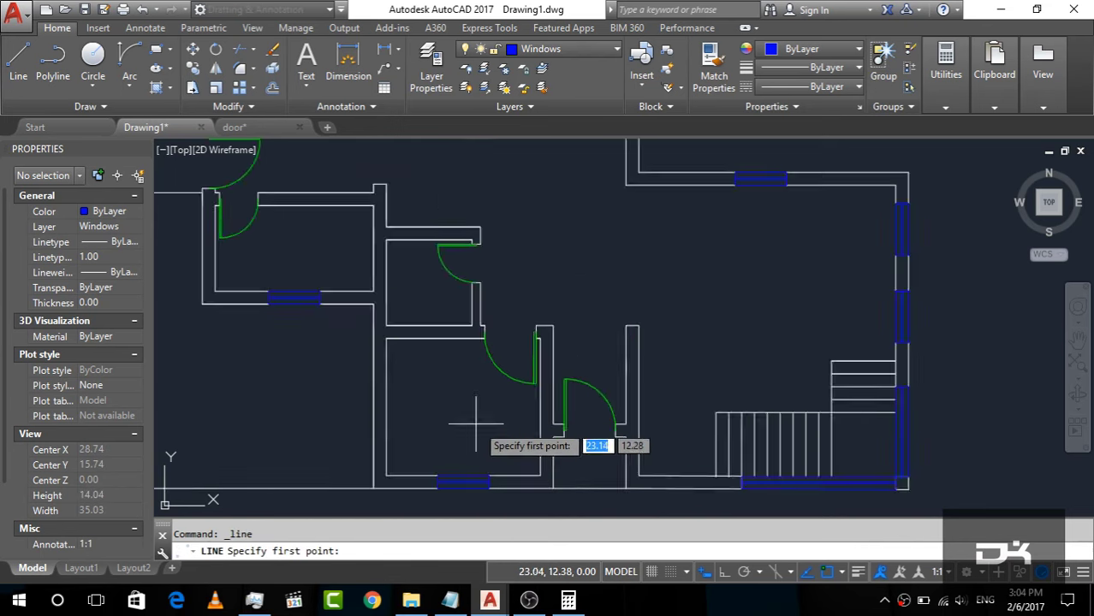
scroll(610, 447, "up", 3)
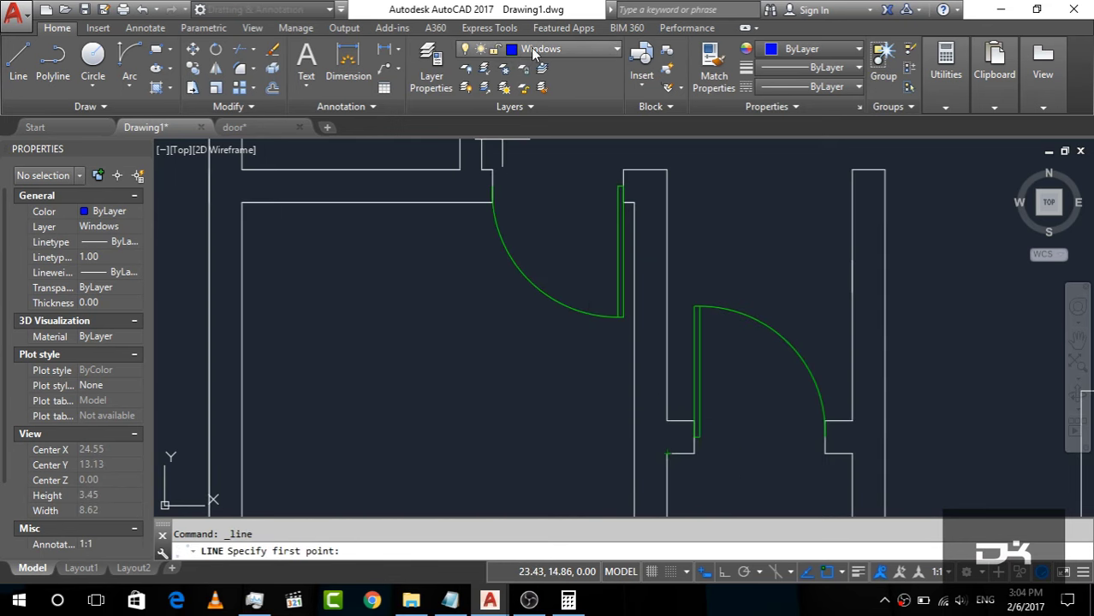
left_click(561, 49)
left_click(556, 147)
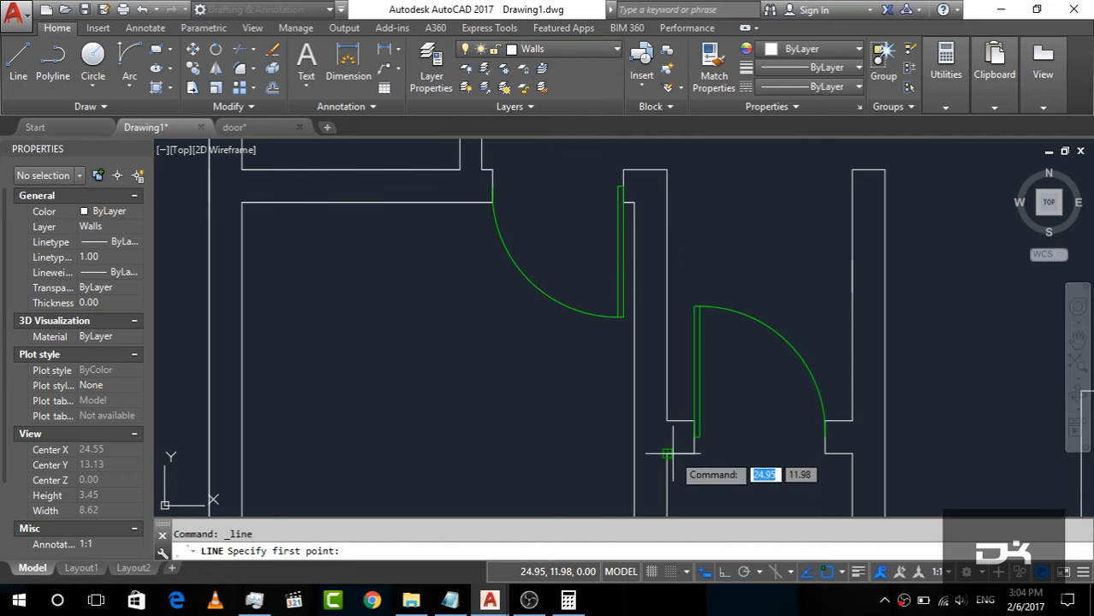
left_click(668, 454)
left_click(852, 455)
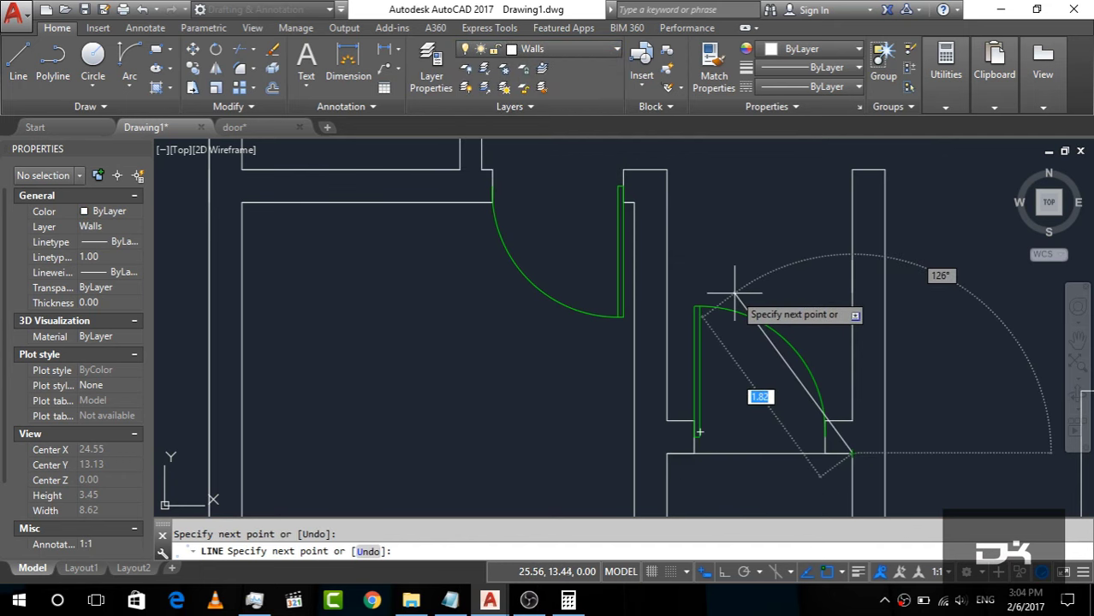
key("Return")
scroll(464, 276, "down", 3)
scroll(357, 286, "down", 3)
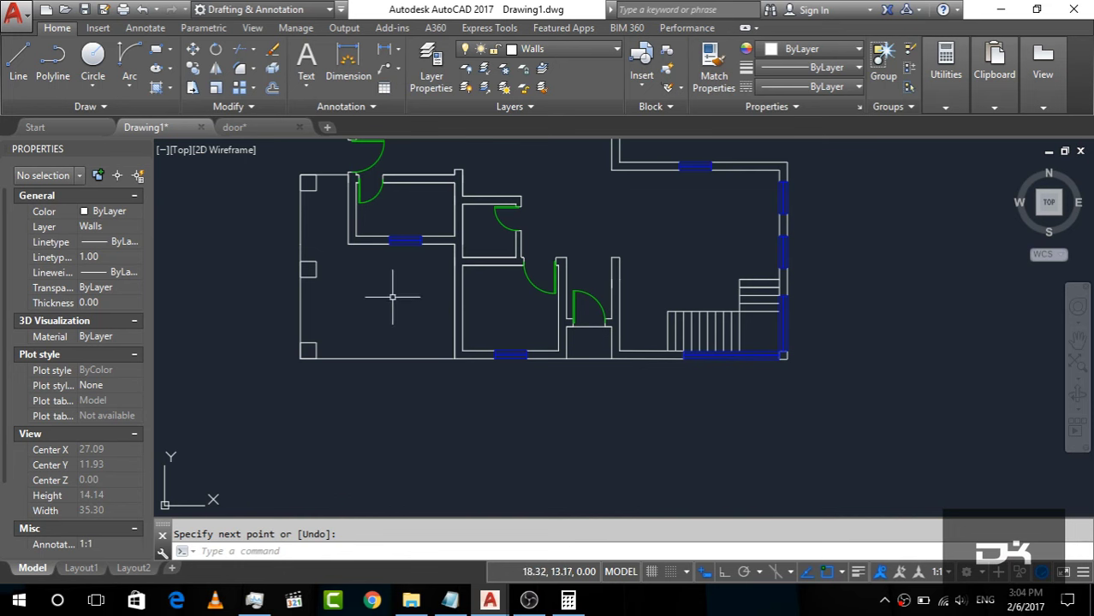
left_click(170, 89)
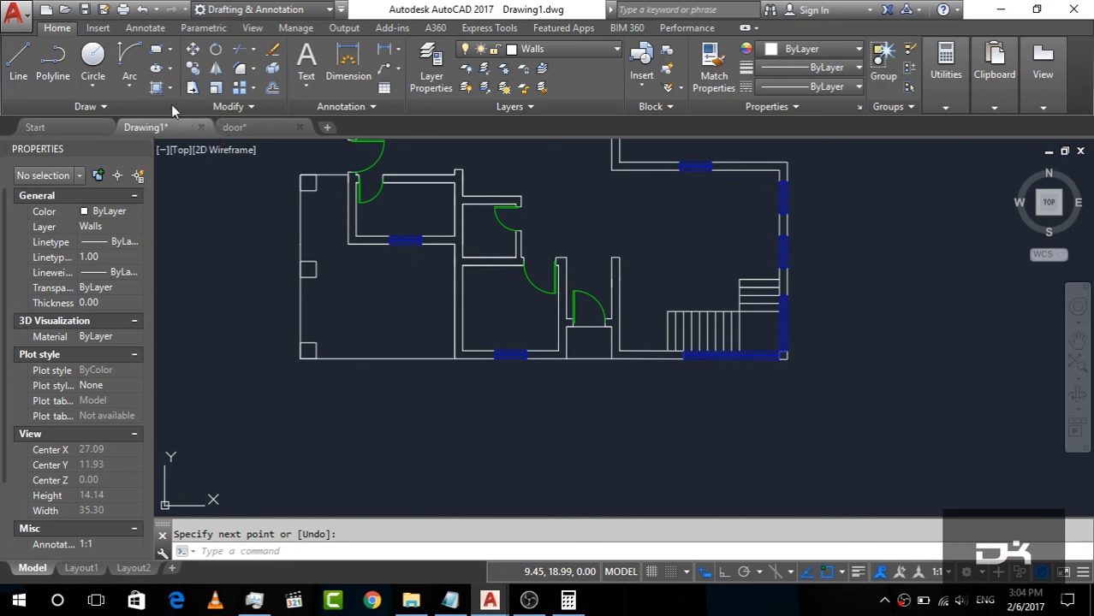
Hatch the large left room and the small room below the lower door with ANGLE.
left_click(158, 90)
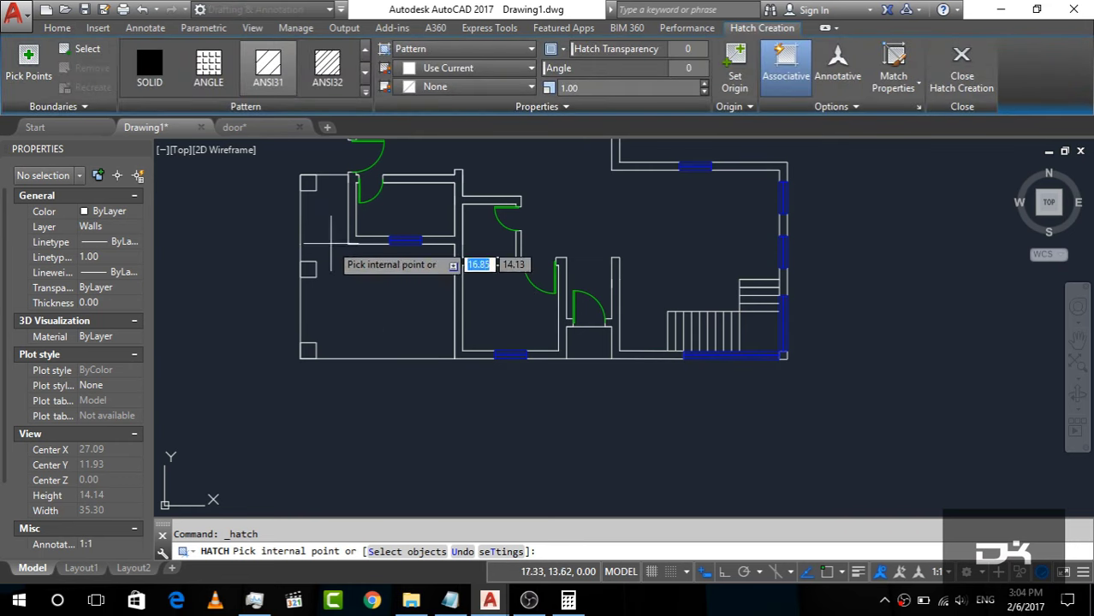
left_click(212, 73)
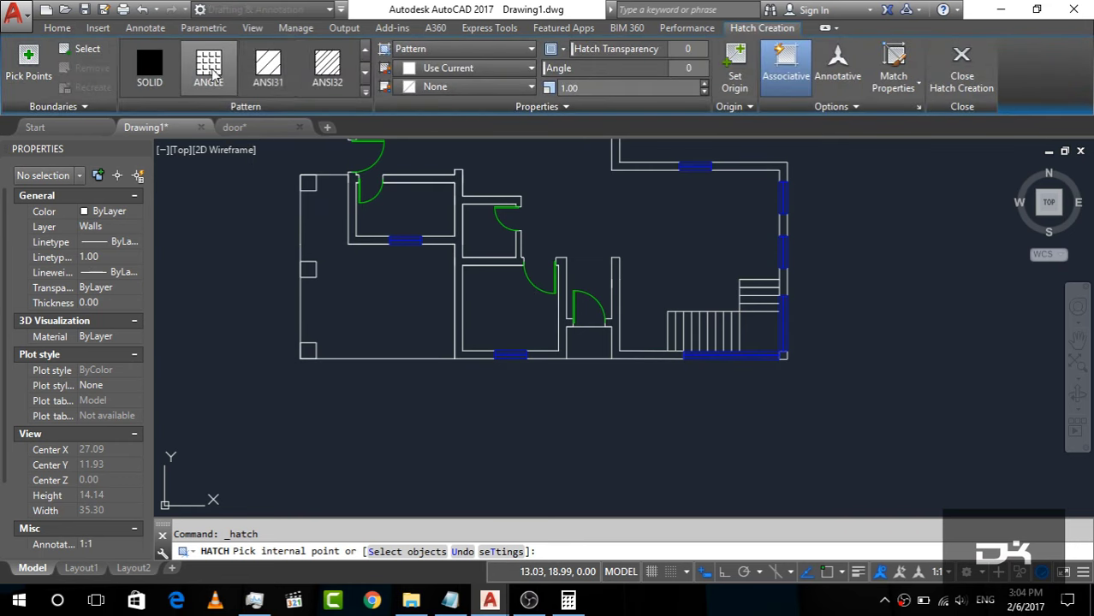
left_click(364, 94)
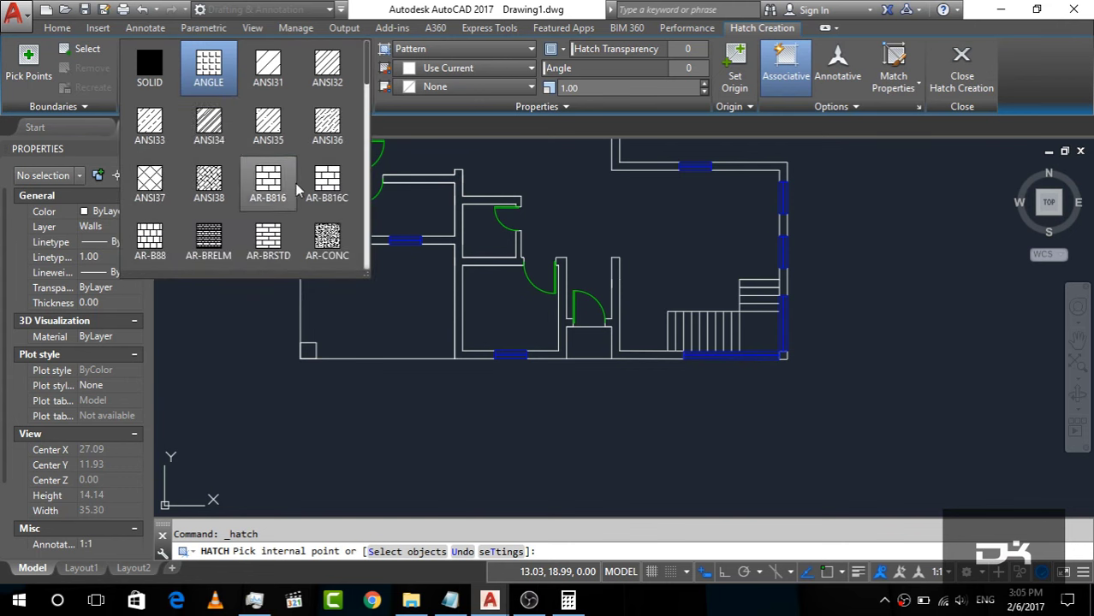
left_click(208, 66)
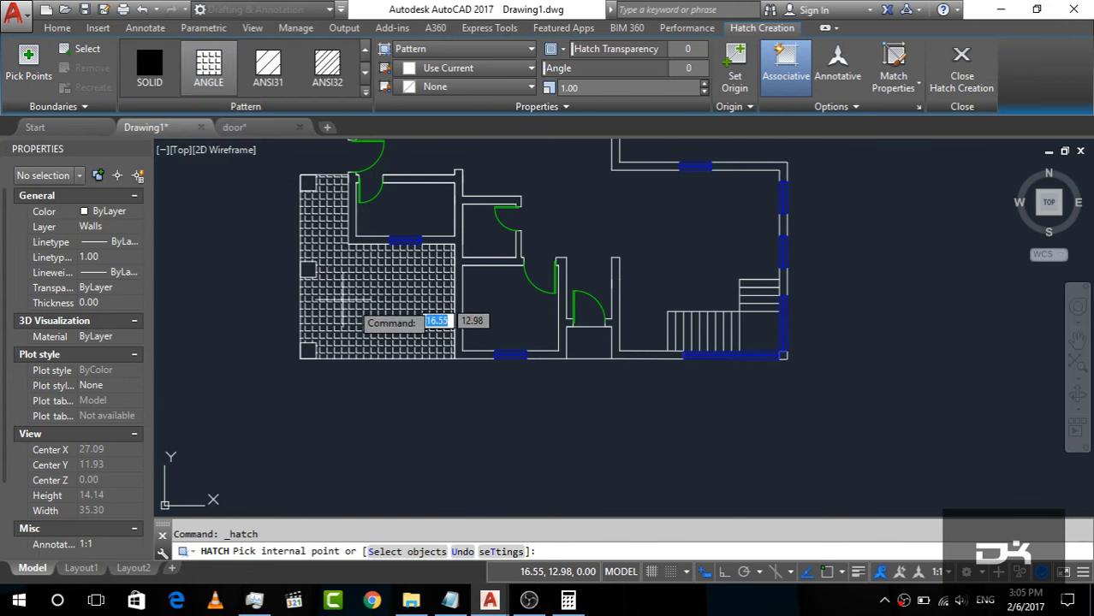
left_click(380, 308)
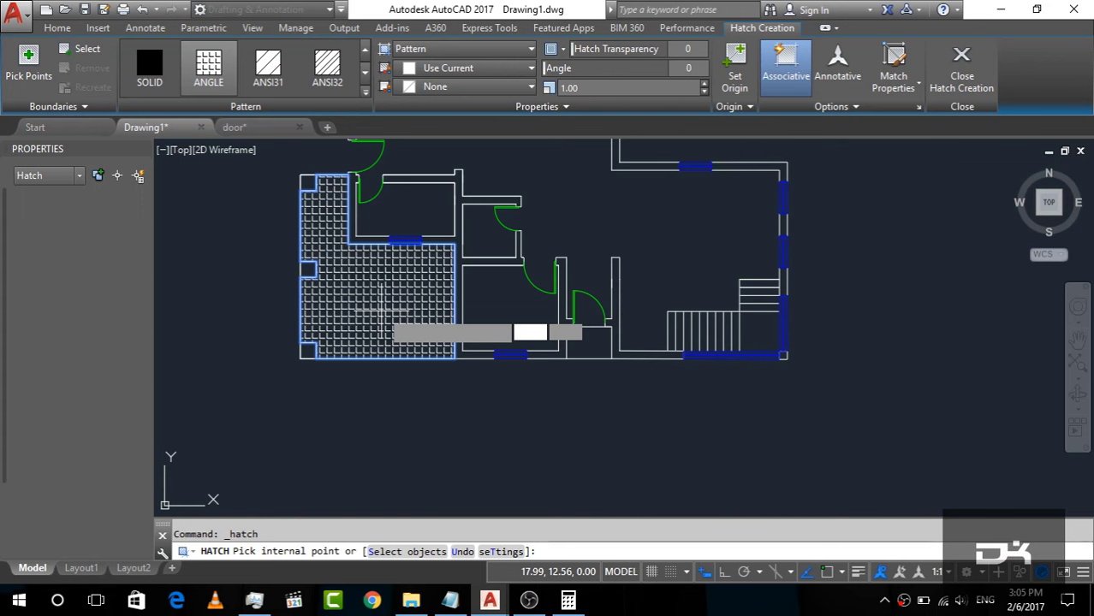
left_click(379, 311)
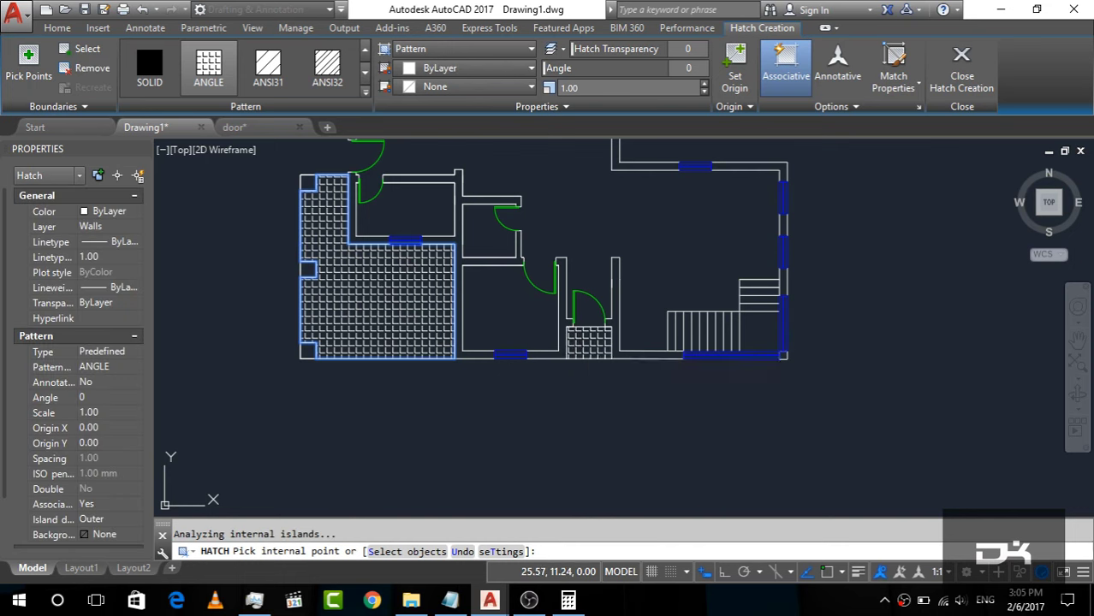
left_click(572, 346)
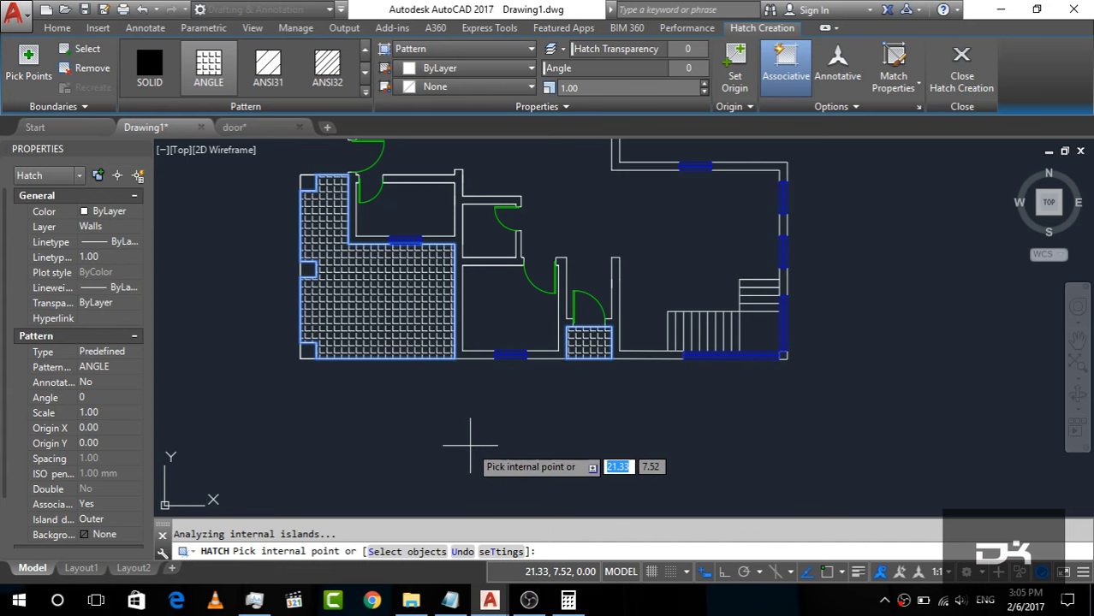
scroll(469, 446, "down", 2)
key("Escape")
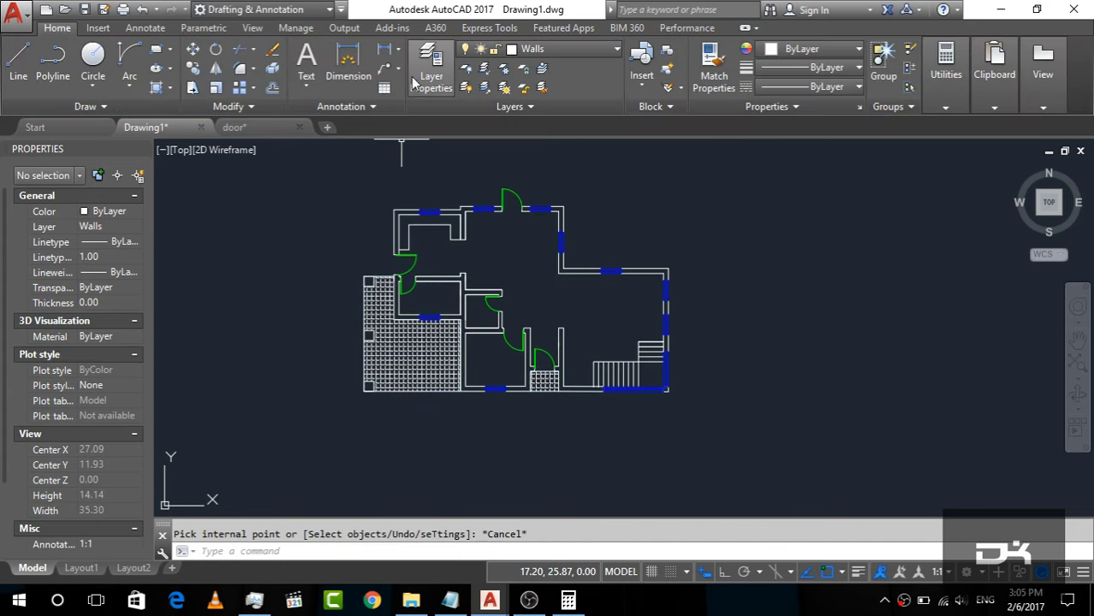
Draw wall lines along the top and right edges to close the upper-right room.
left_click(553, 50)
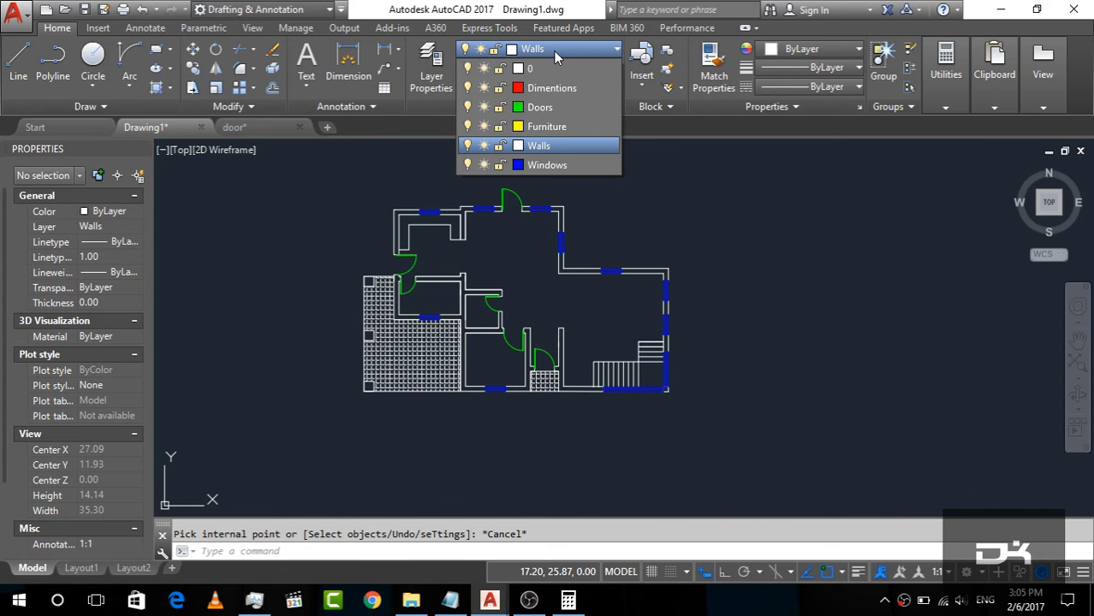
left_click(18, 64)
scroll(657, 222, "up", 2)
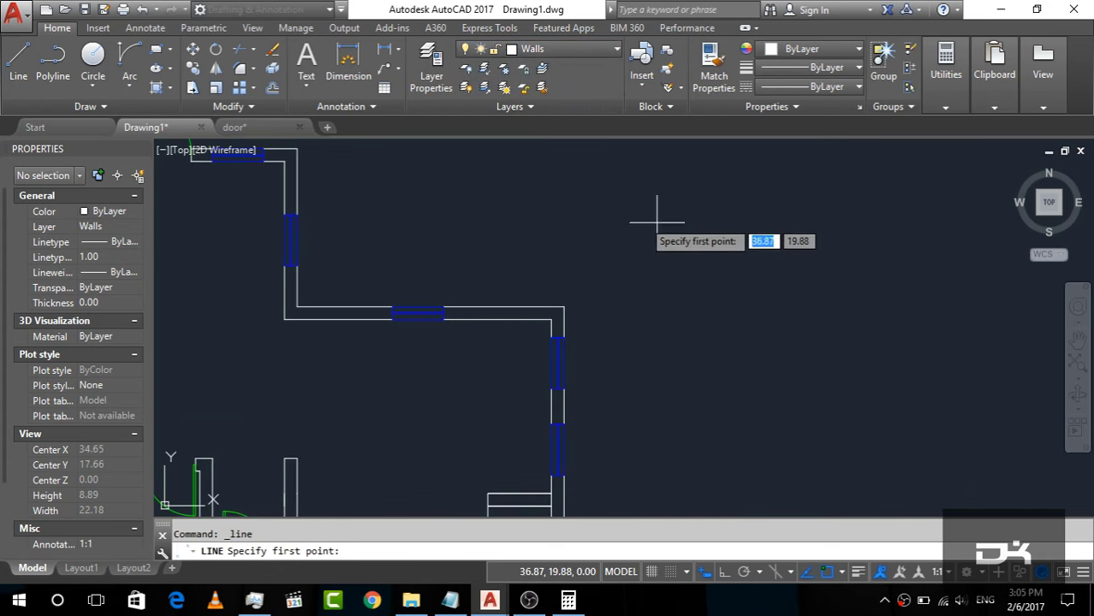
left_click(296, 150)
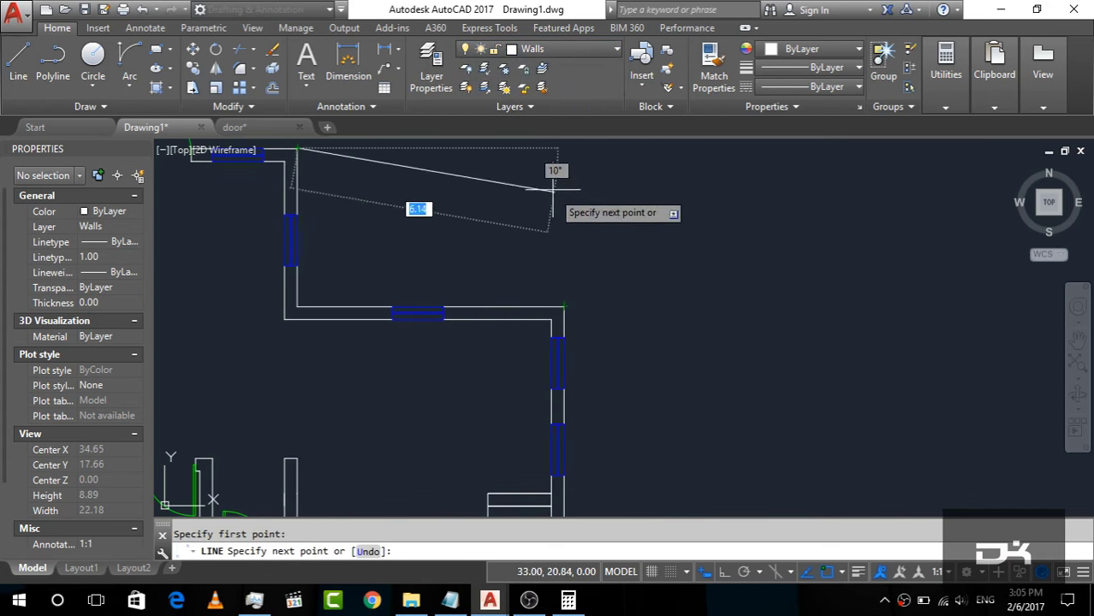
left_click(564, 149)
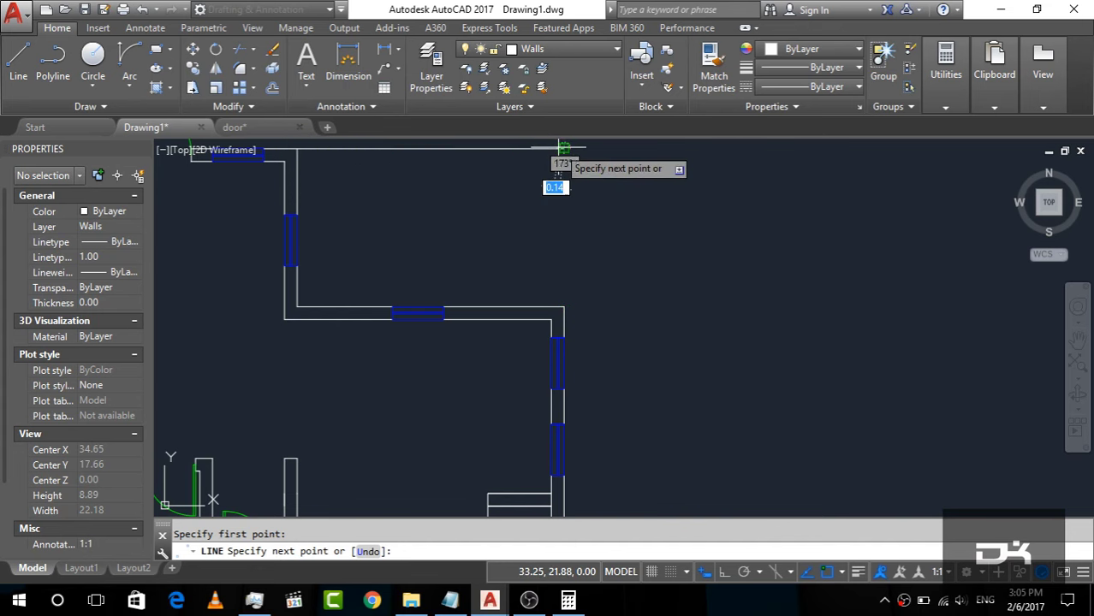
left_click(564, 301)
key("Escape")
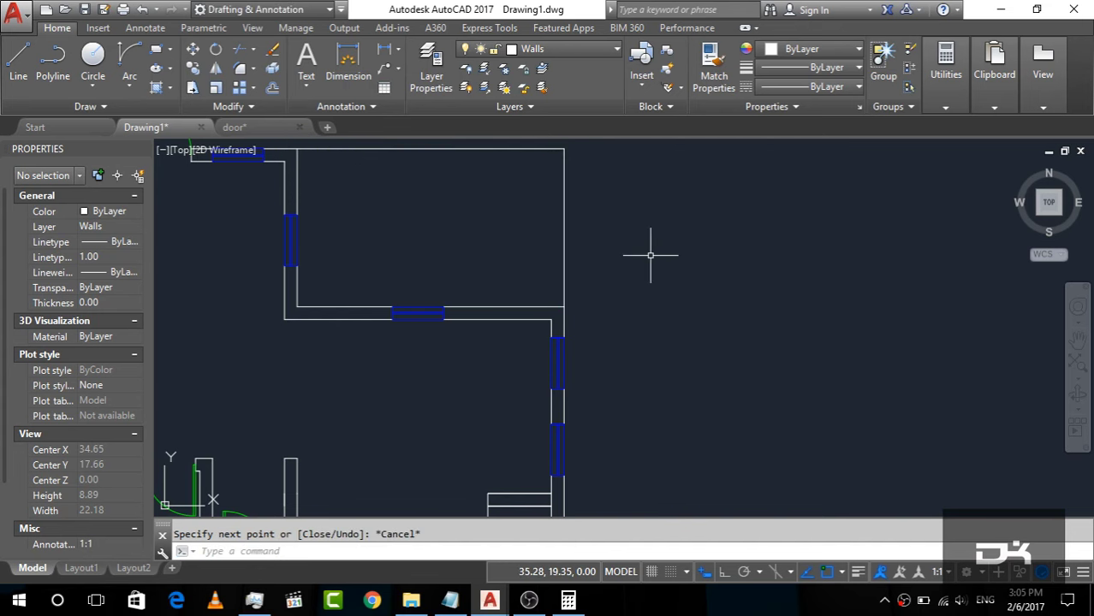
scroll(659, 251, "down", 2)
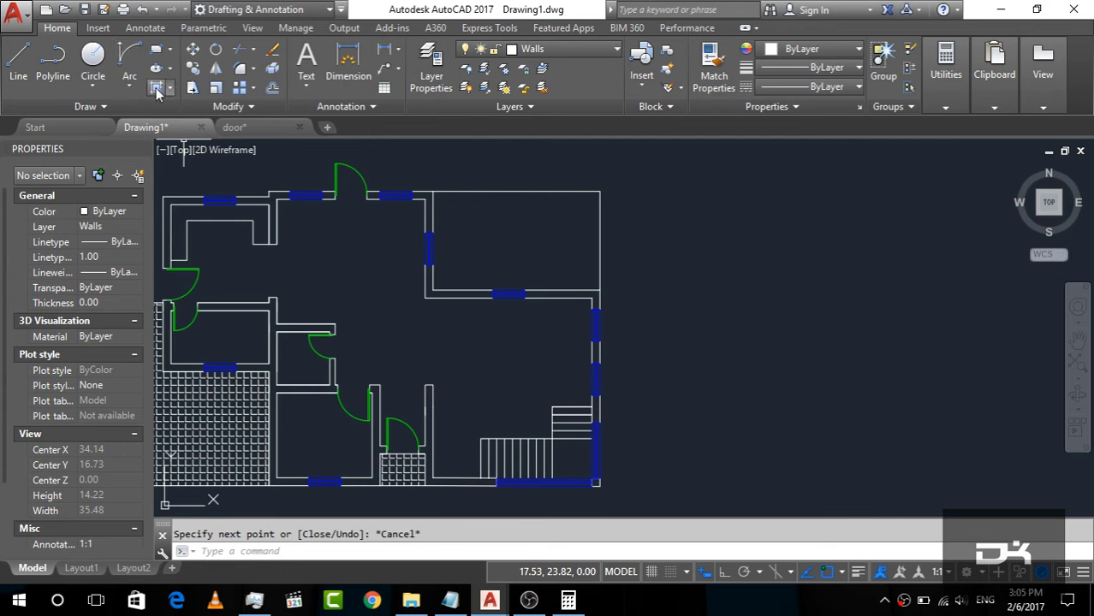
Fill the upper-right room with the ANGLE grid hatch.
left_click(156, 68)
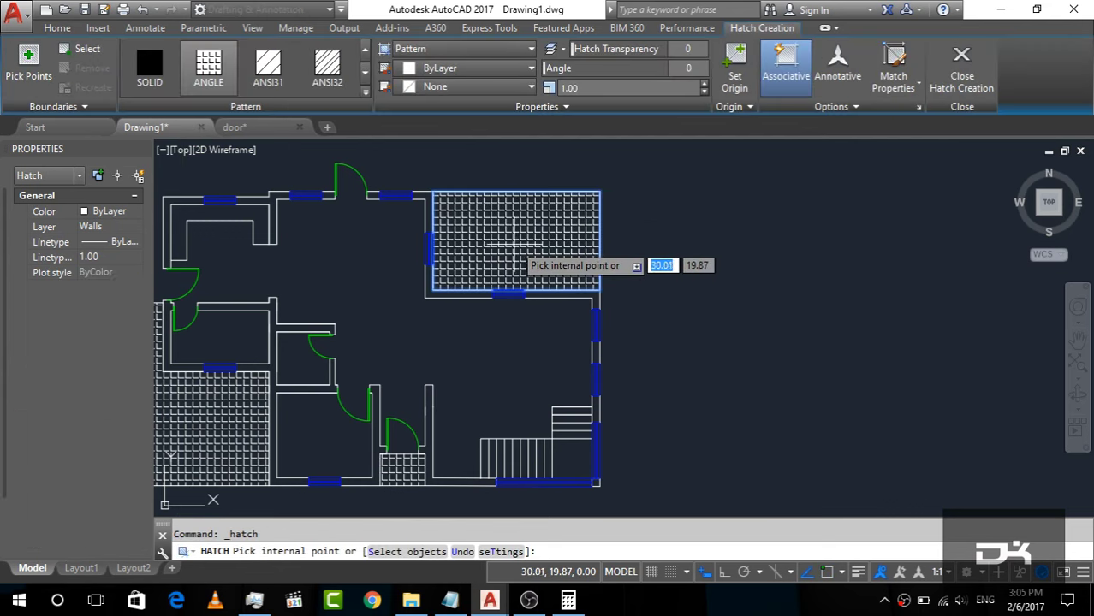
left_click(548, 261)
key("Escape")
scroll(719, 219, "down", 2)
scroll(733, 220, "up", 1)
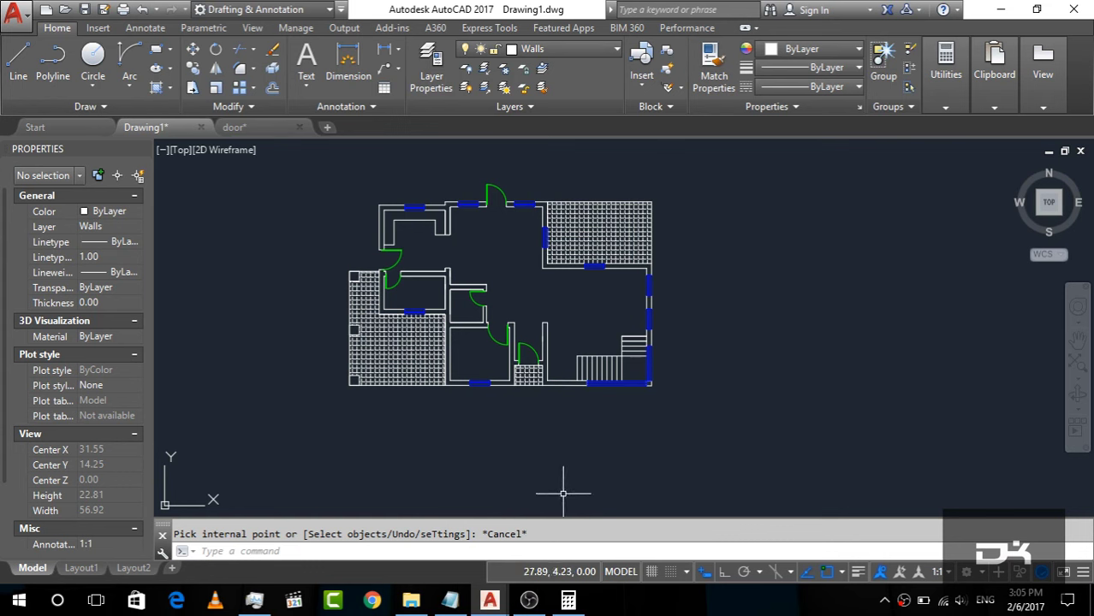
left_click(528, 600)
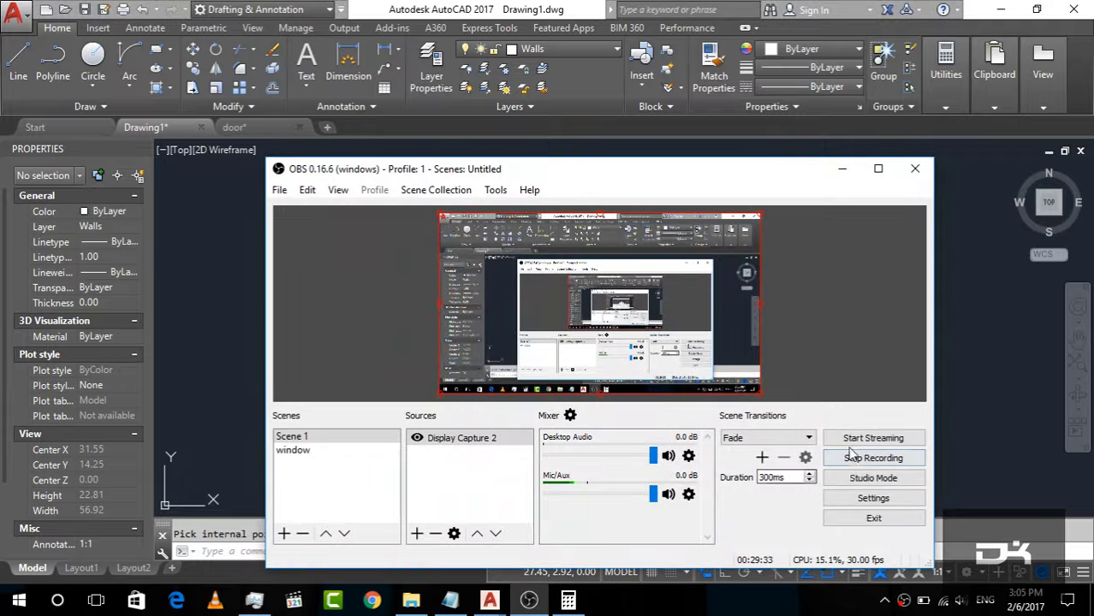
left_click(879, 456)
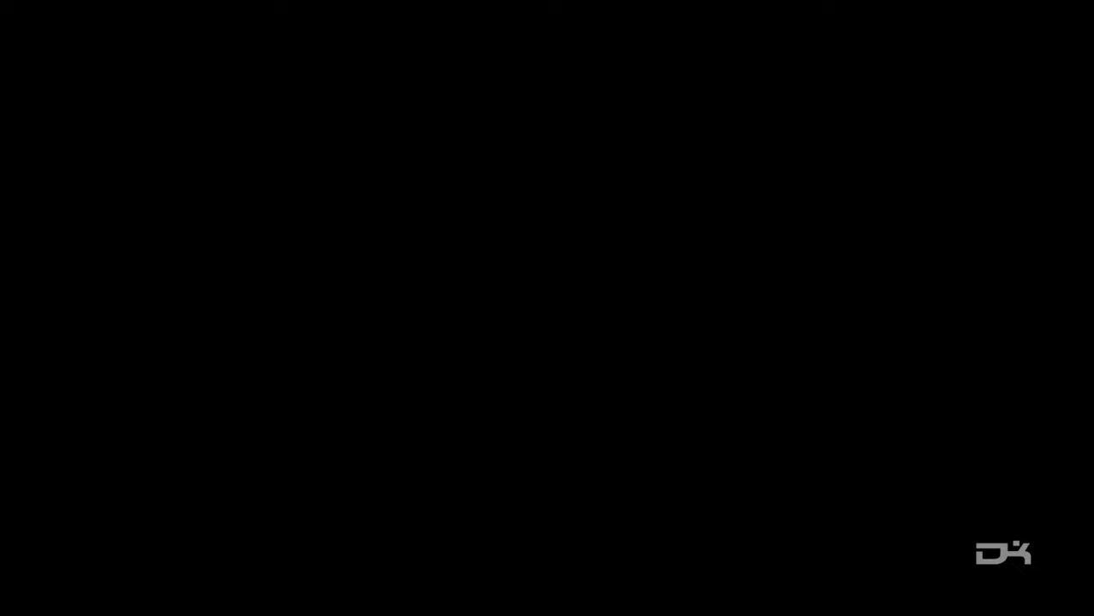